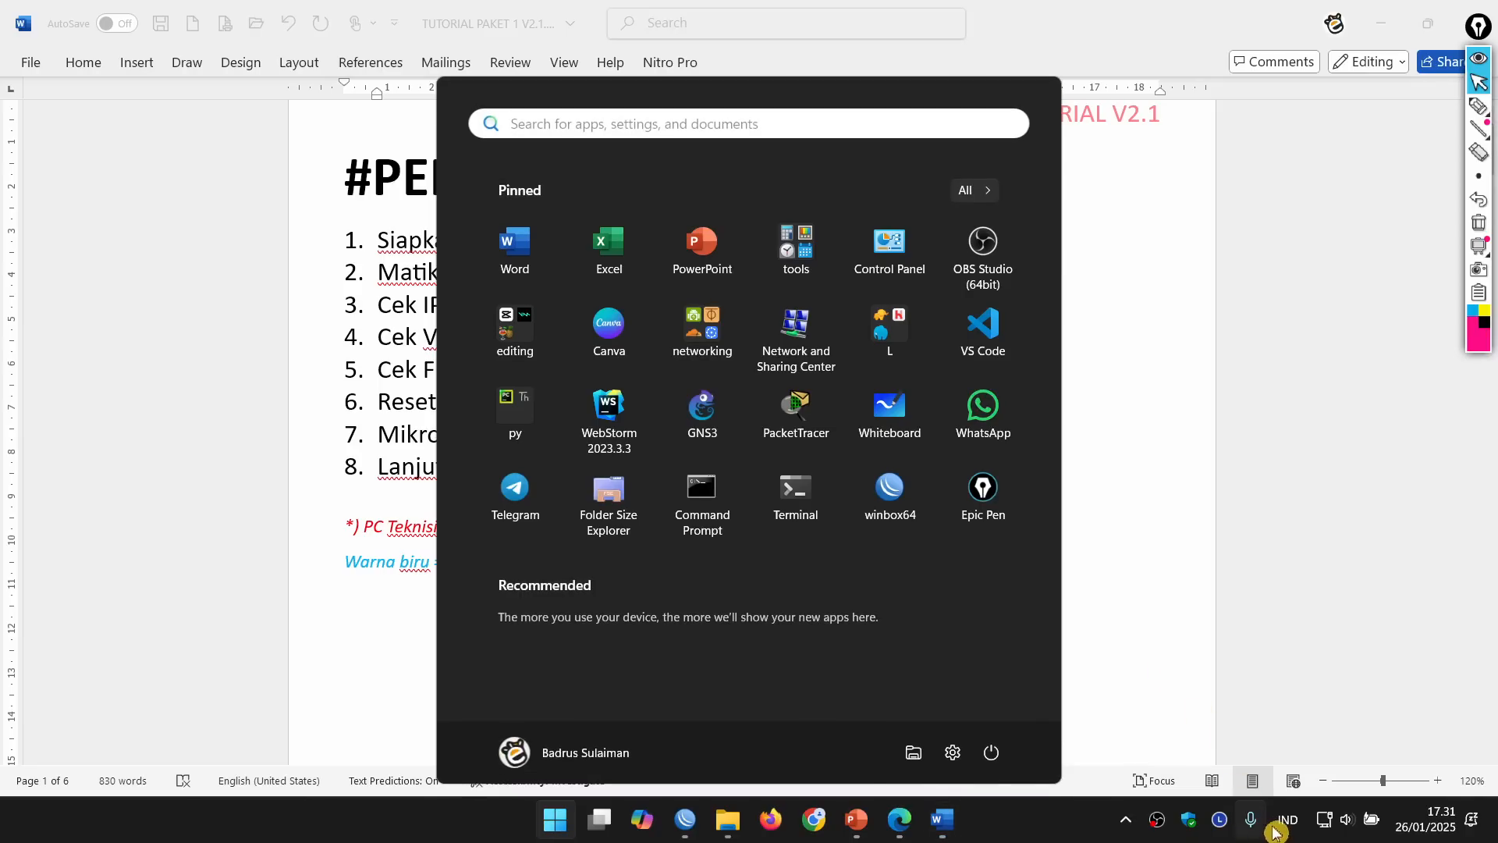
Step: Confirm Wi-Fi is turned off in quick settings, then return to the checklist
{"action": "left_click", "coordinate": [1346, 820]}
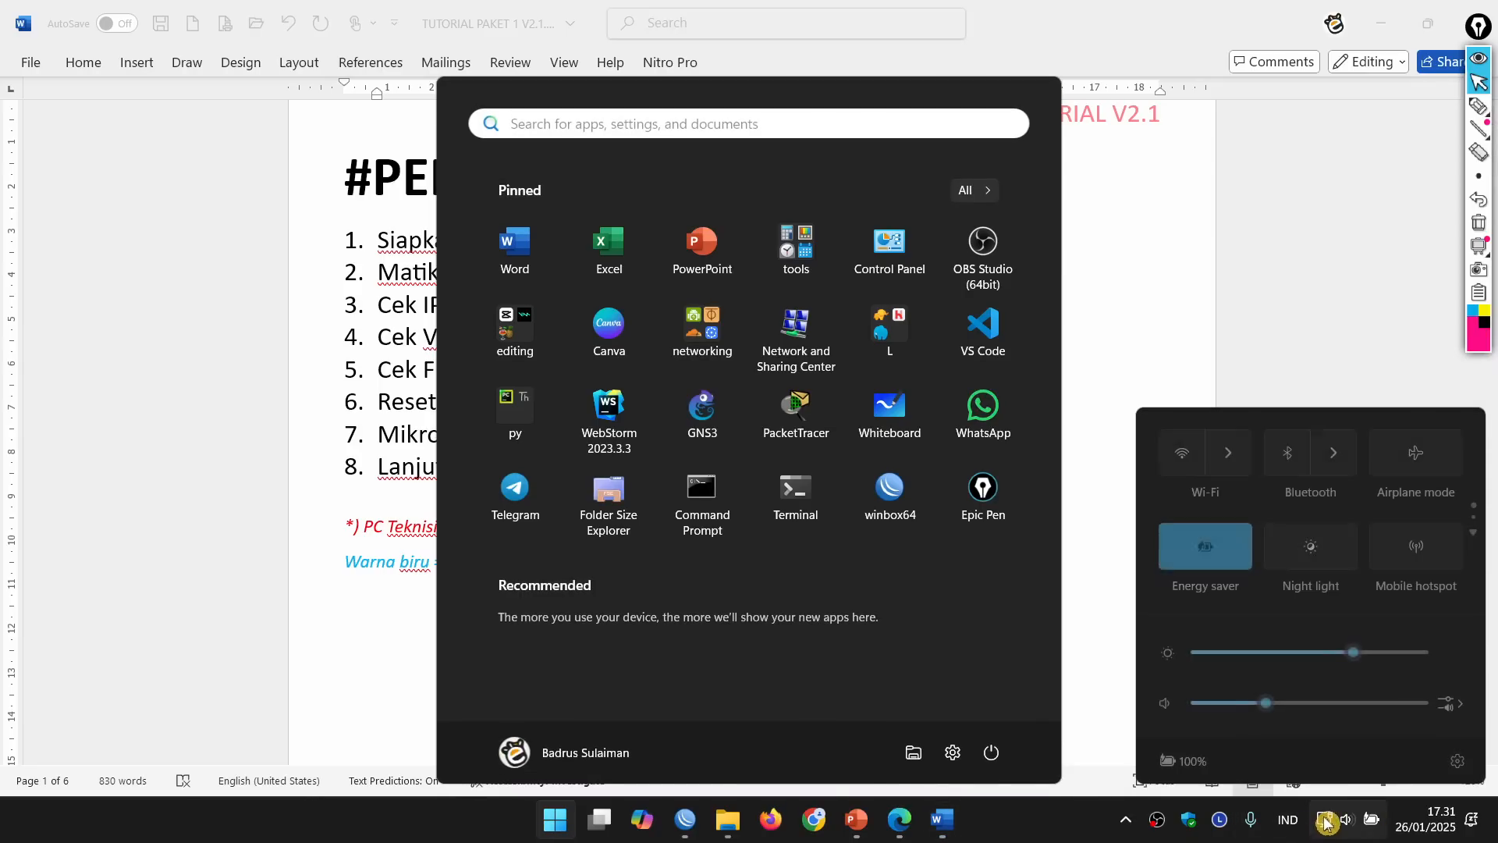
{"action": "left_click", "coordinate": [1234, 460]}
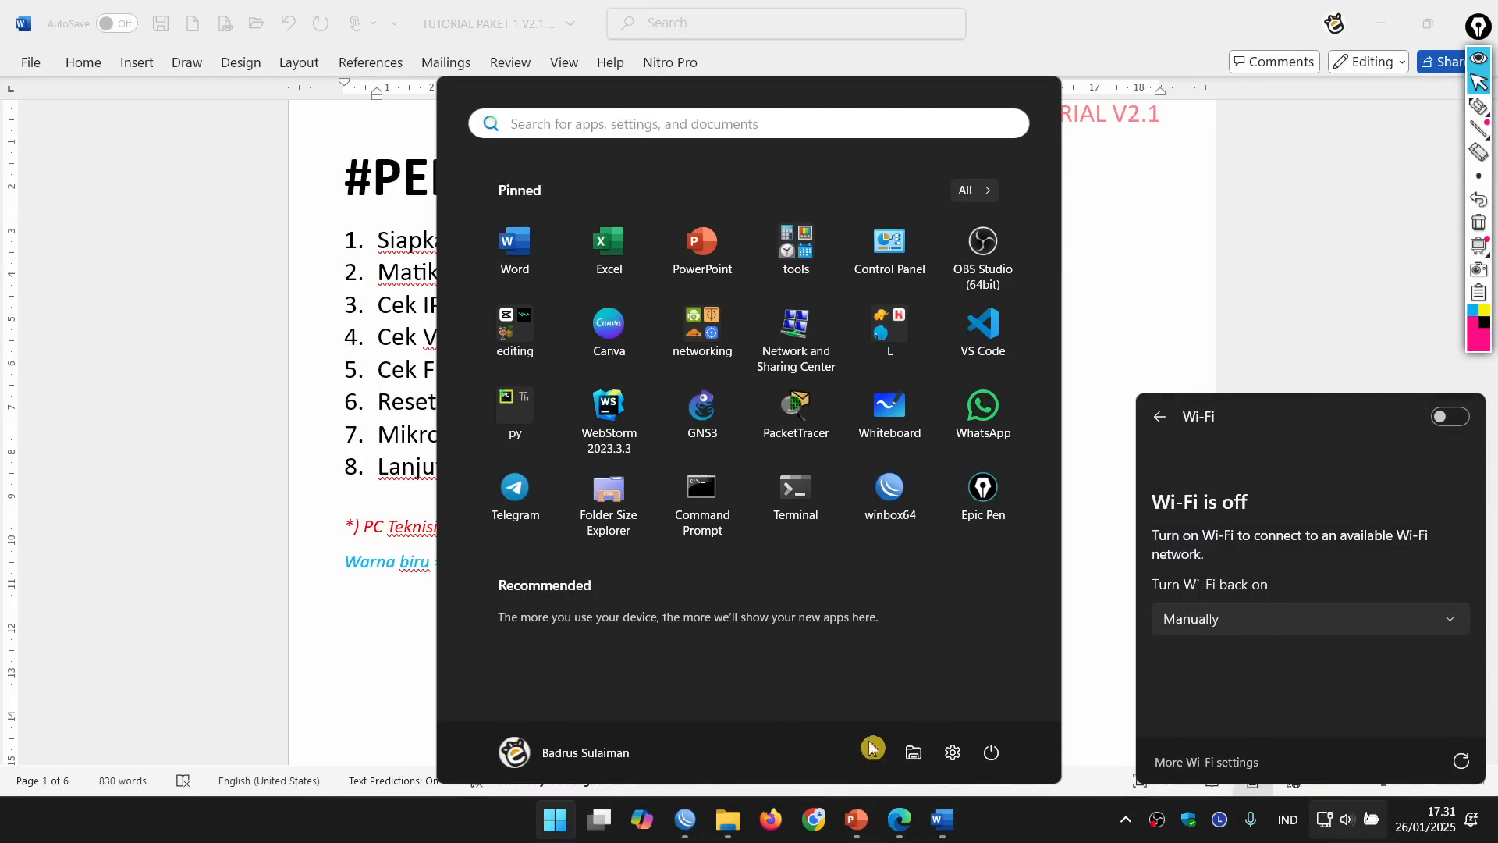
{"action": "left_click", "coordinate": [685, 818]}
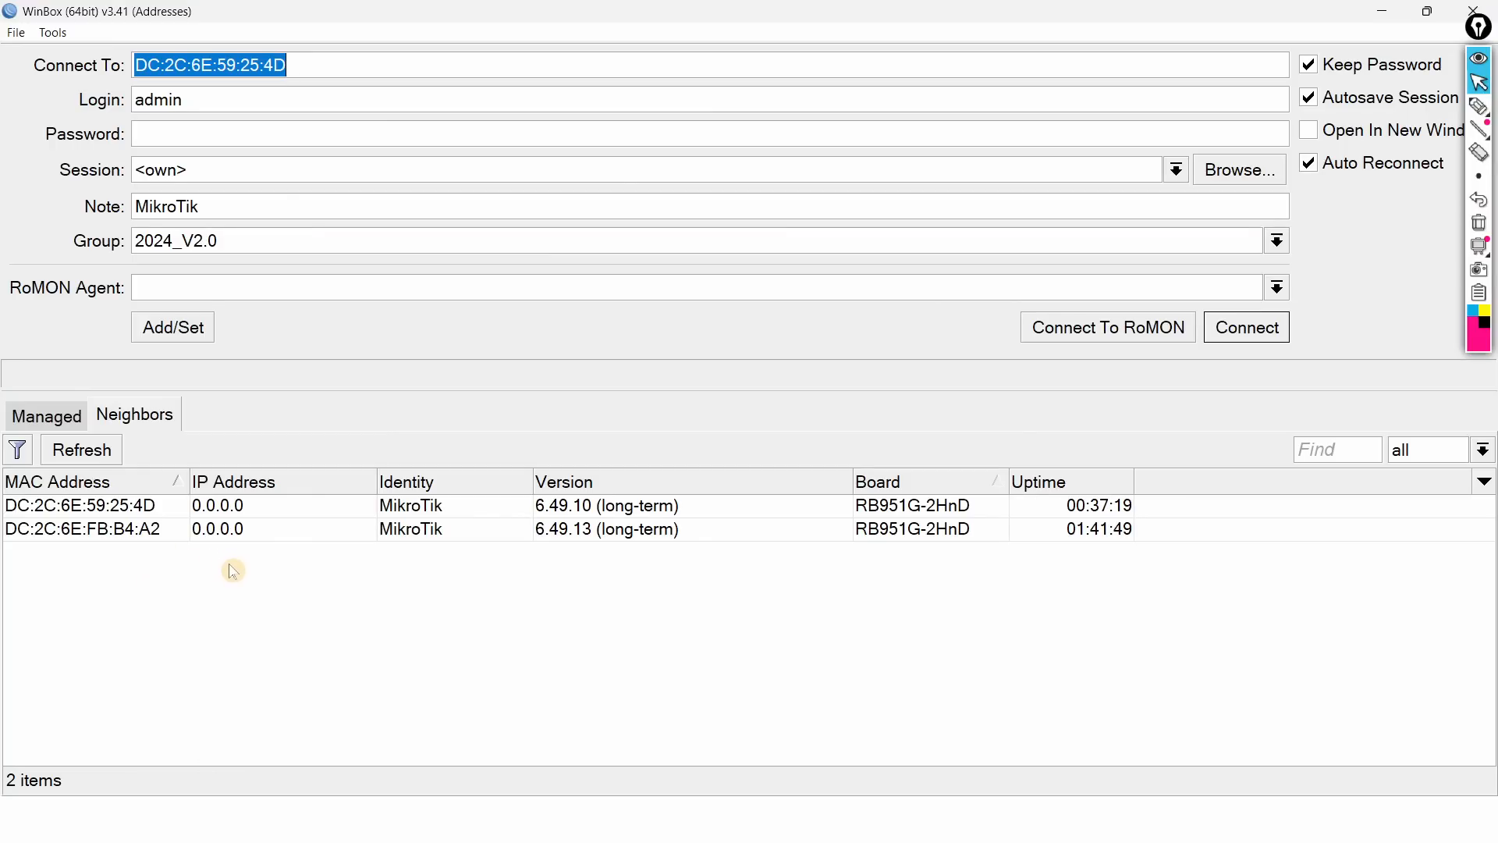
{"action": "key", "text": "alt+Tab"}
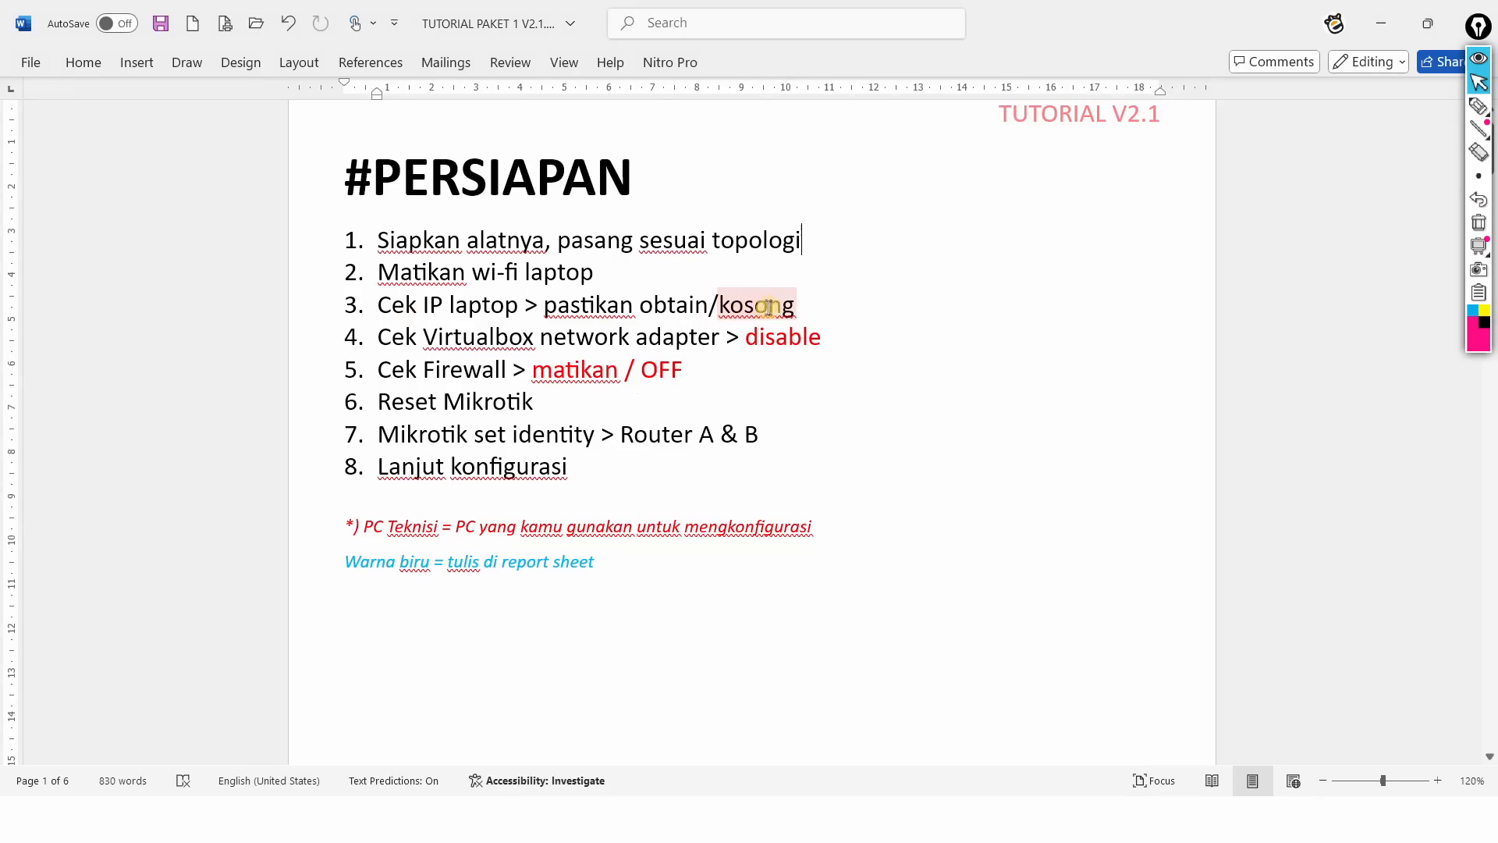
Step: Confirm Ethernet 2's IPv4 settings obtain IP and DNS addresses automatically
{"action": "key", "text": "super"}
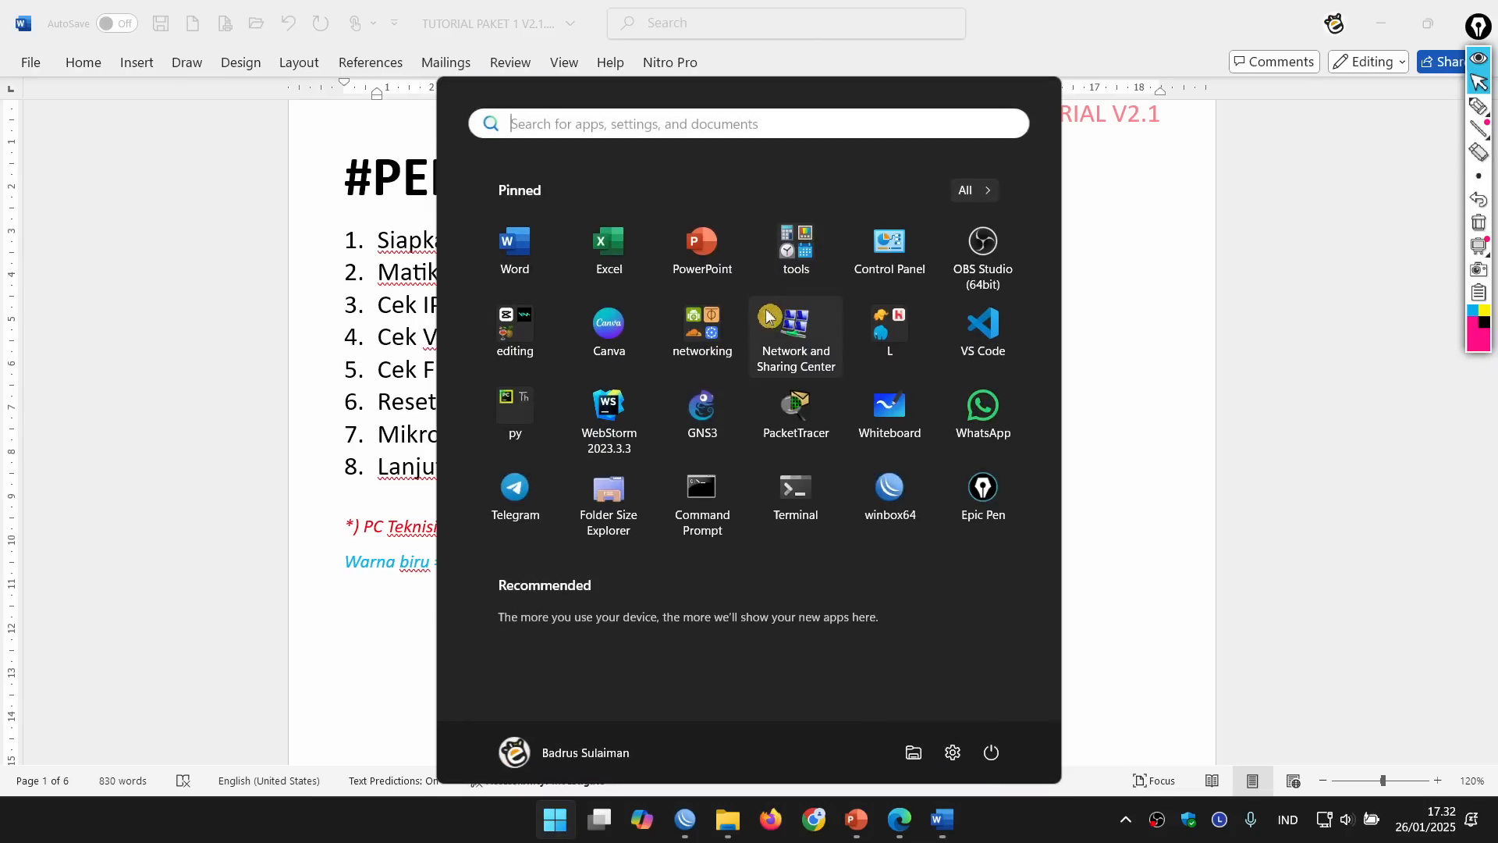
{"action": "left_click", "coordinate": [808, 349]}
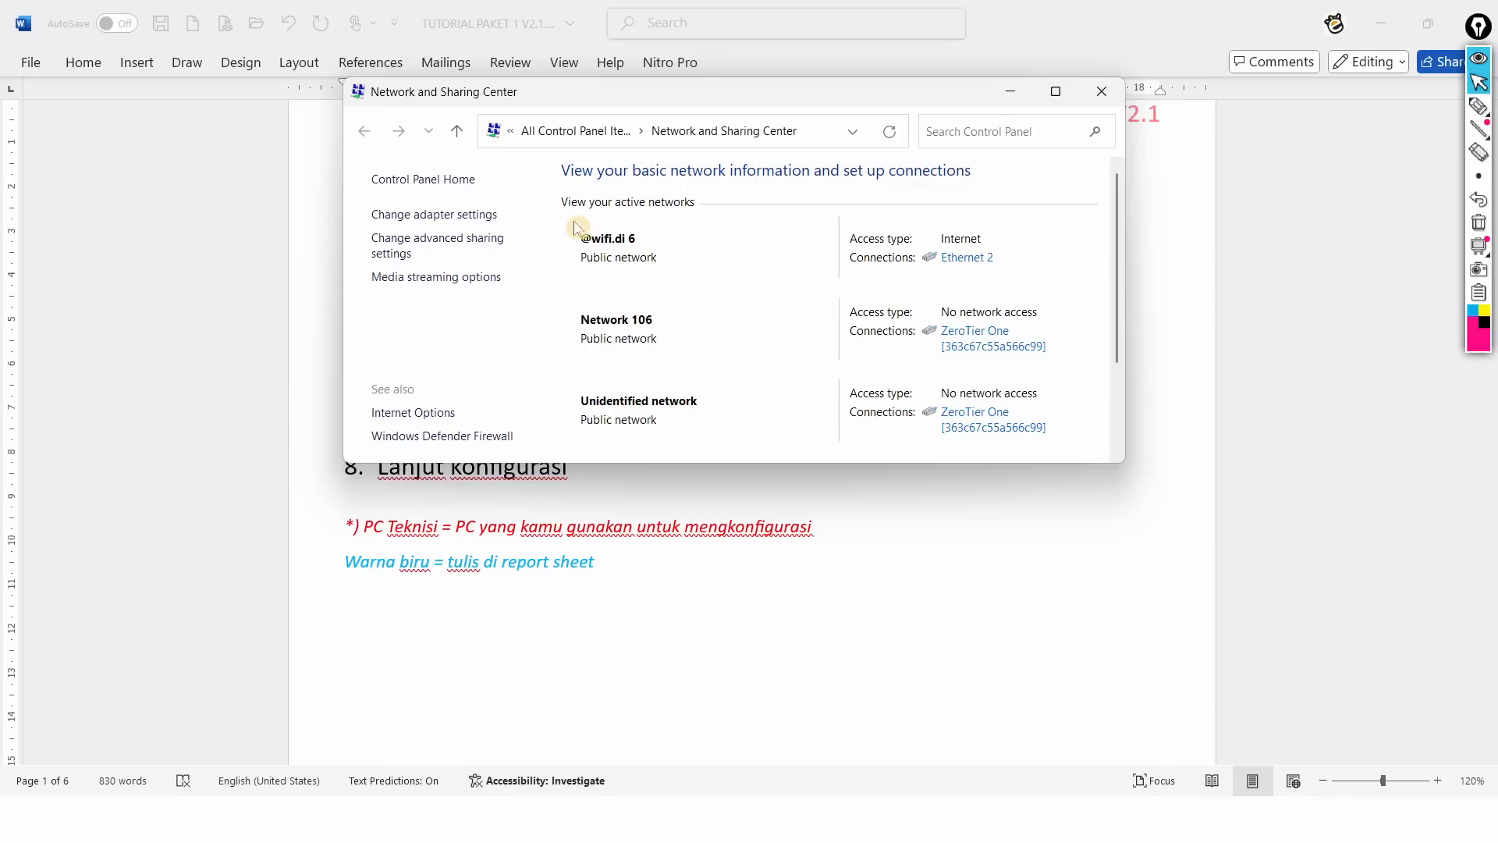
{"action": "left_click", "coordinate": [447, 221]}
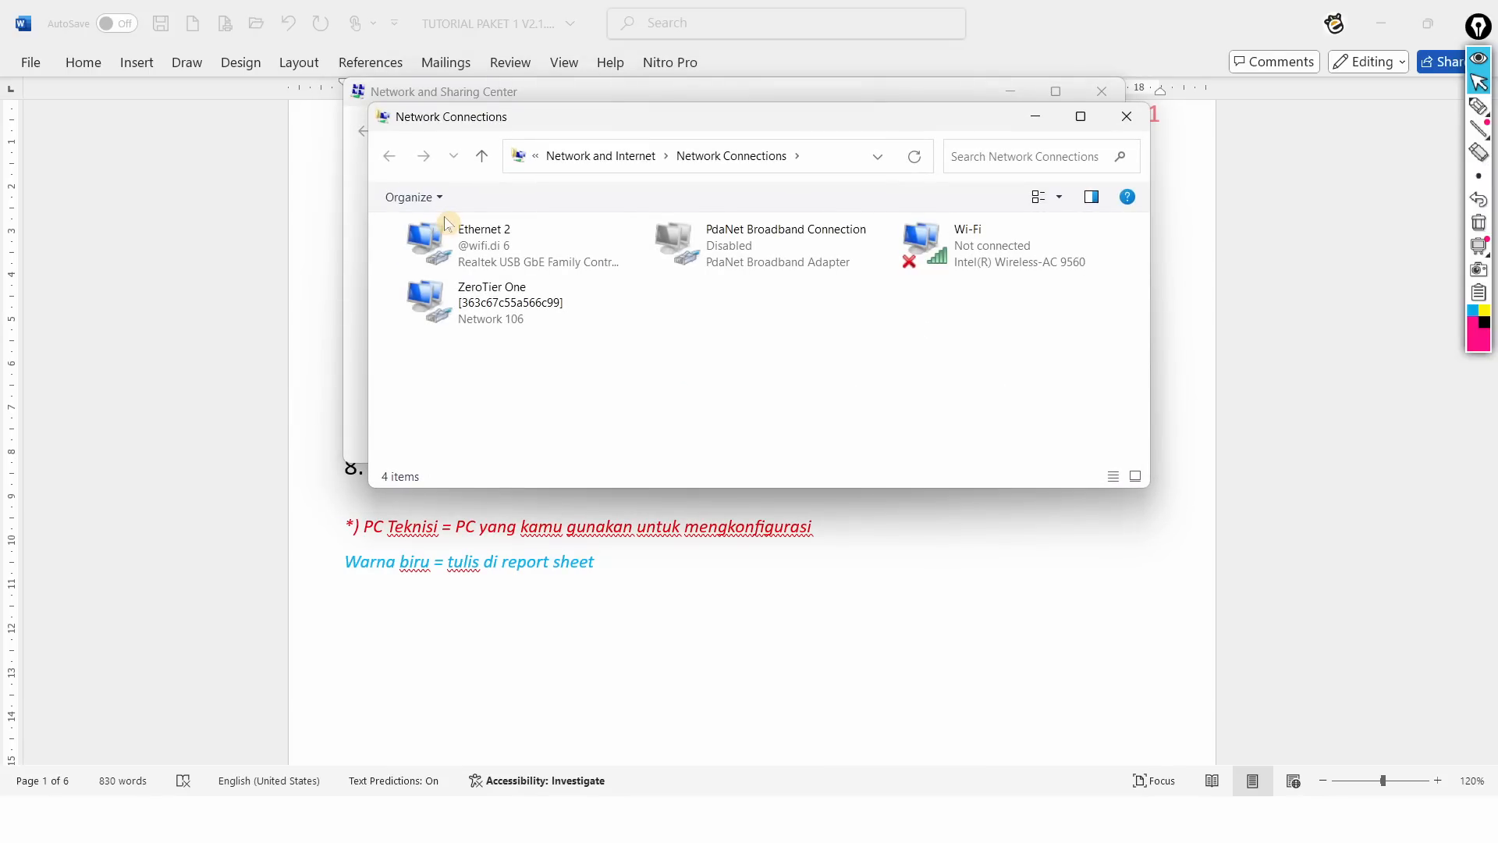
{"action": "double_click", "coordinate": [491, 246]}
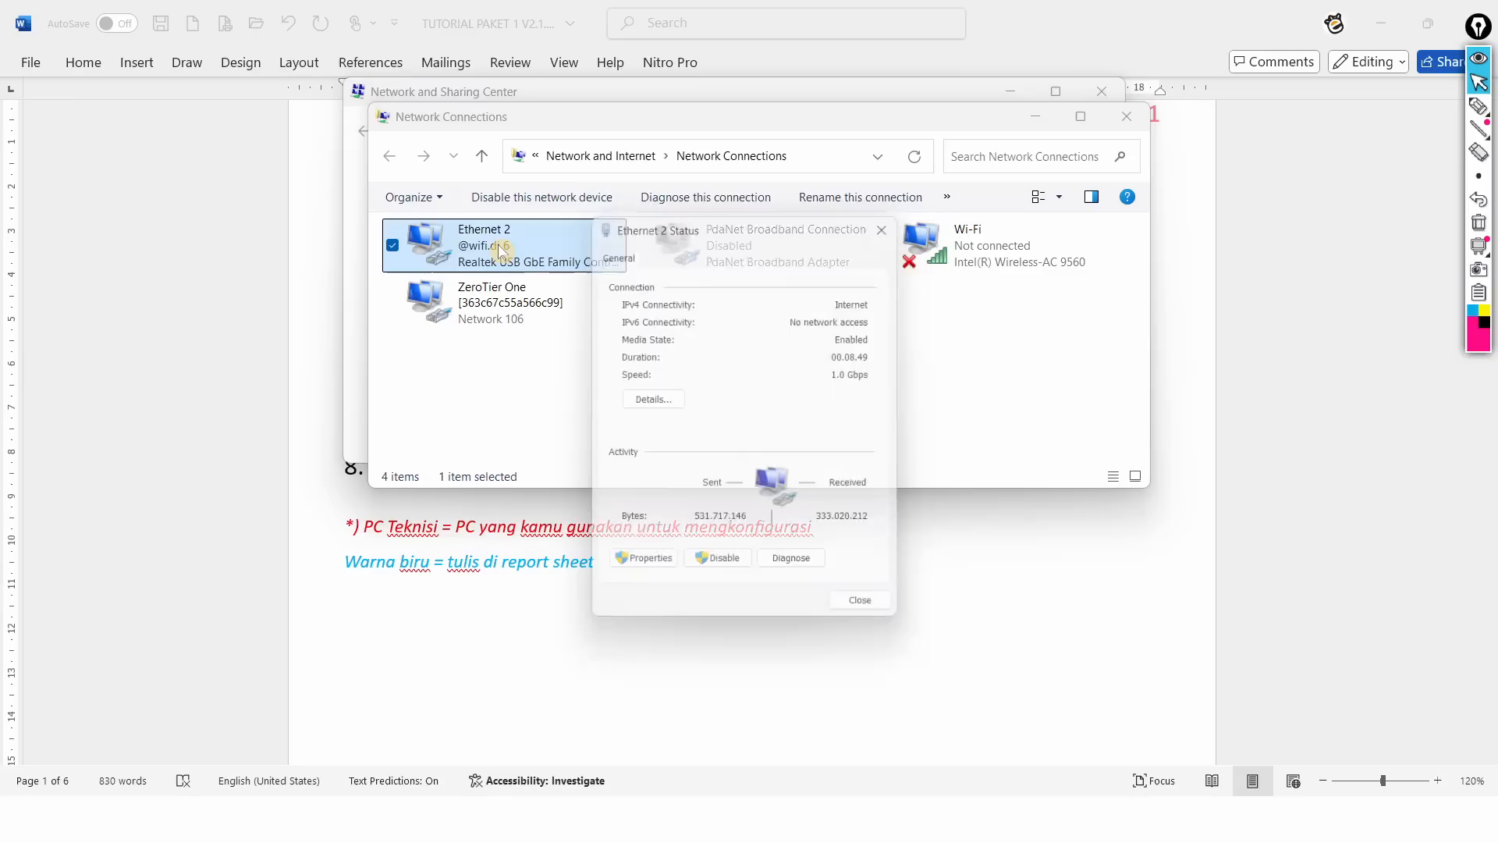
{"action": "left_click", "coordinate": [654, 572]}
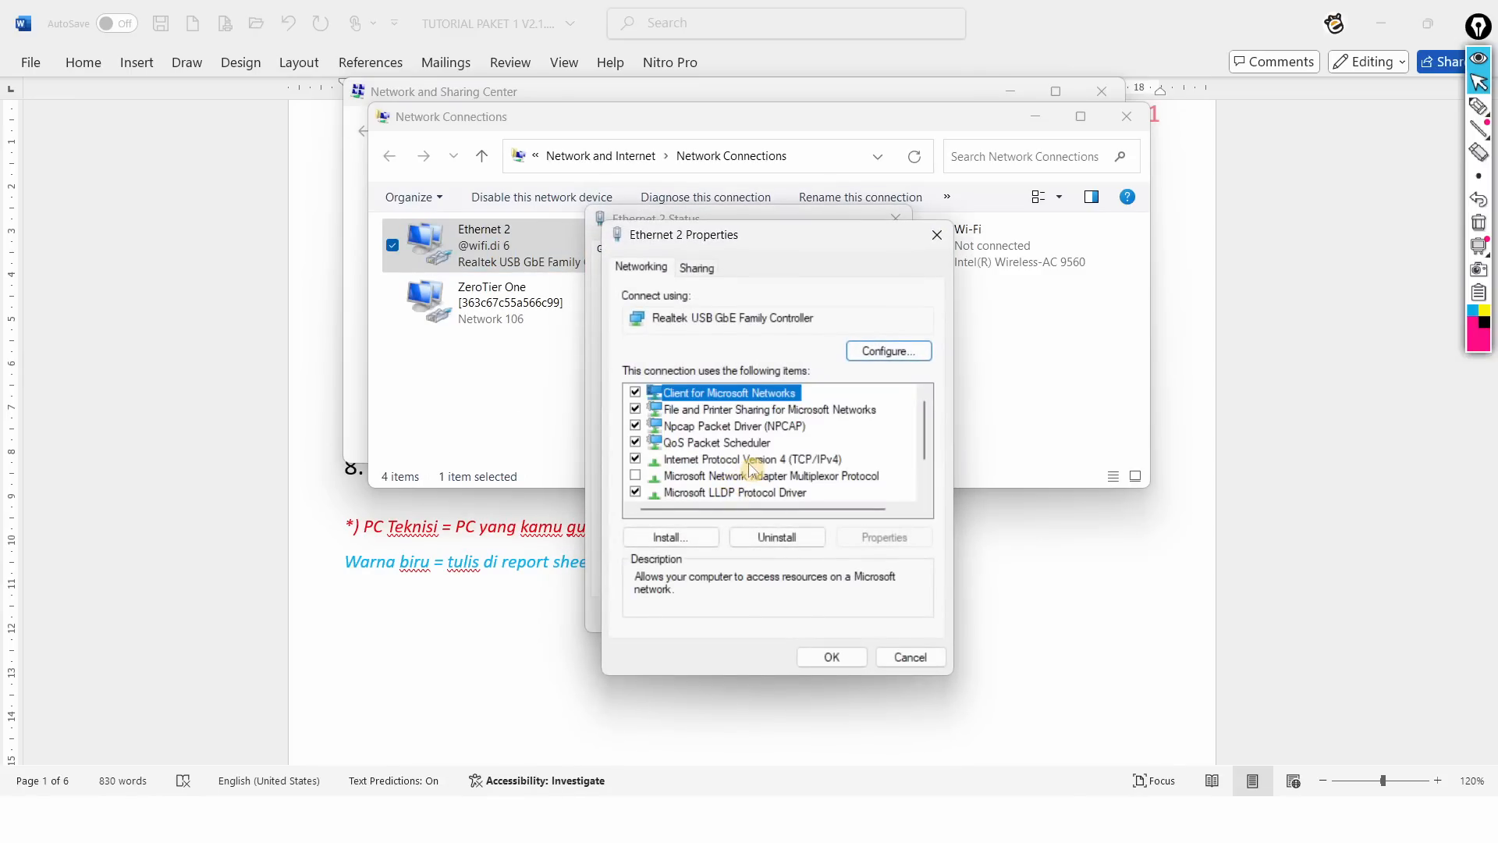
{"action": "double_click", "coordinate": [751, 460]}
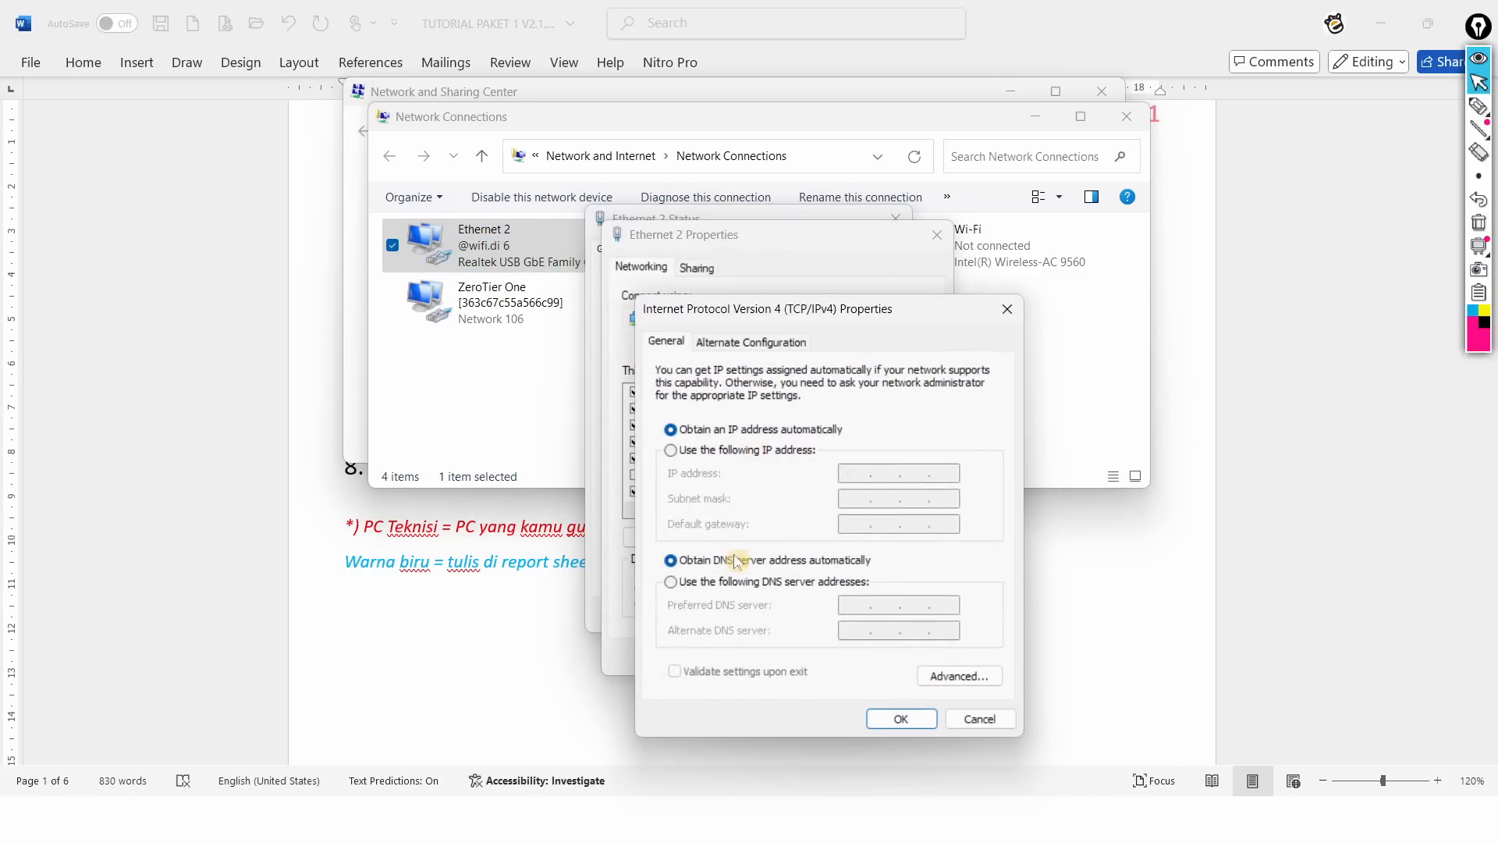
{"action": "left_click", "coordinate": [453, 639]}
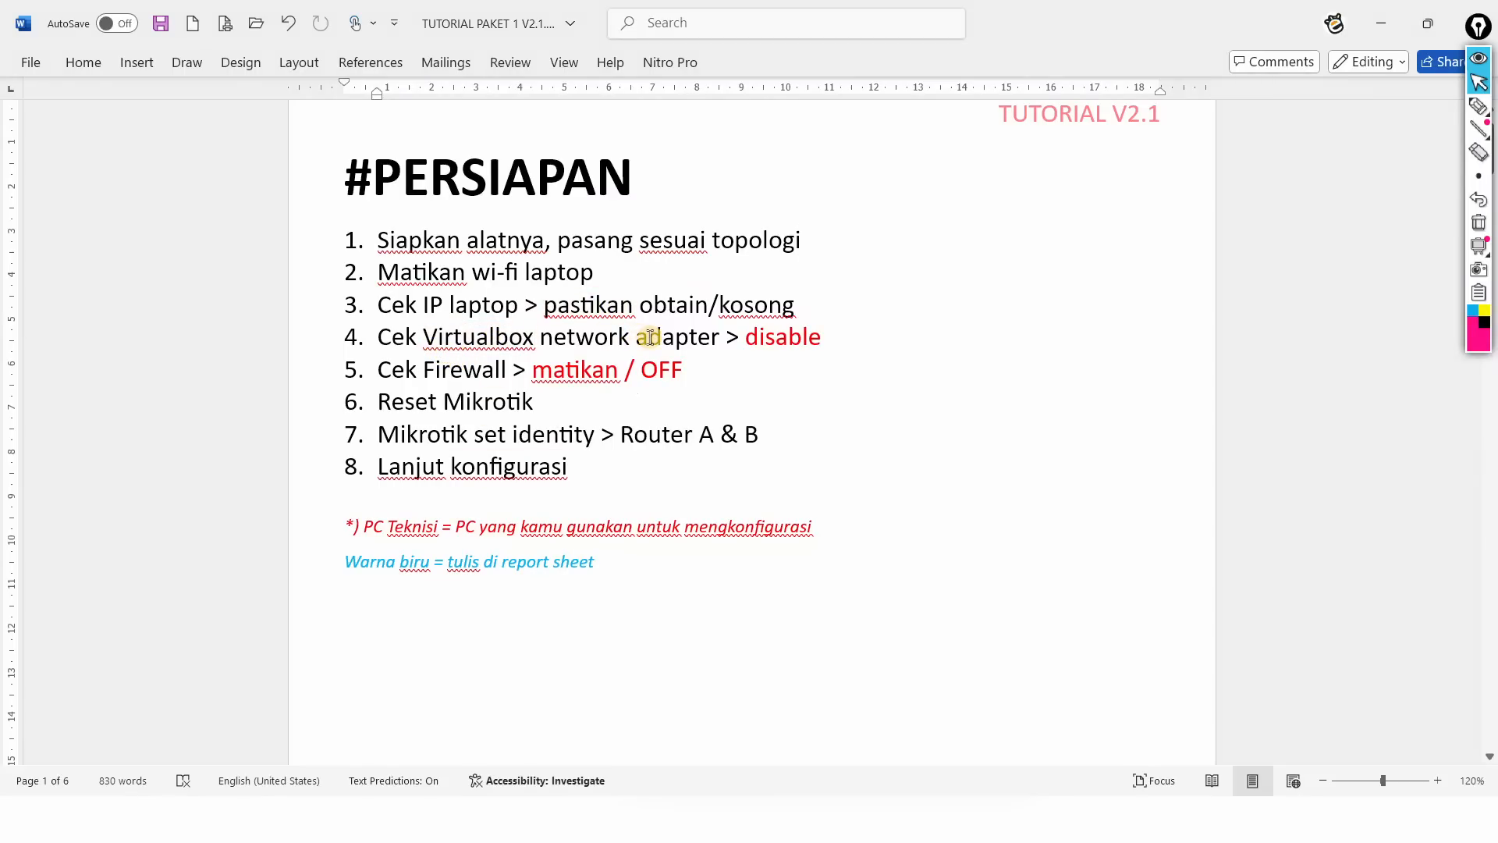
Step: Check the PdaNet adapter's options without changing them, leaving it disabled
{"action": "key", "text": "alt+Tab"}
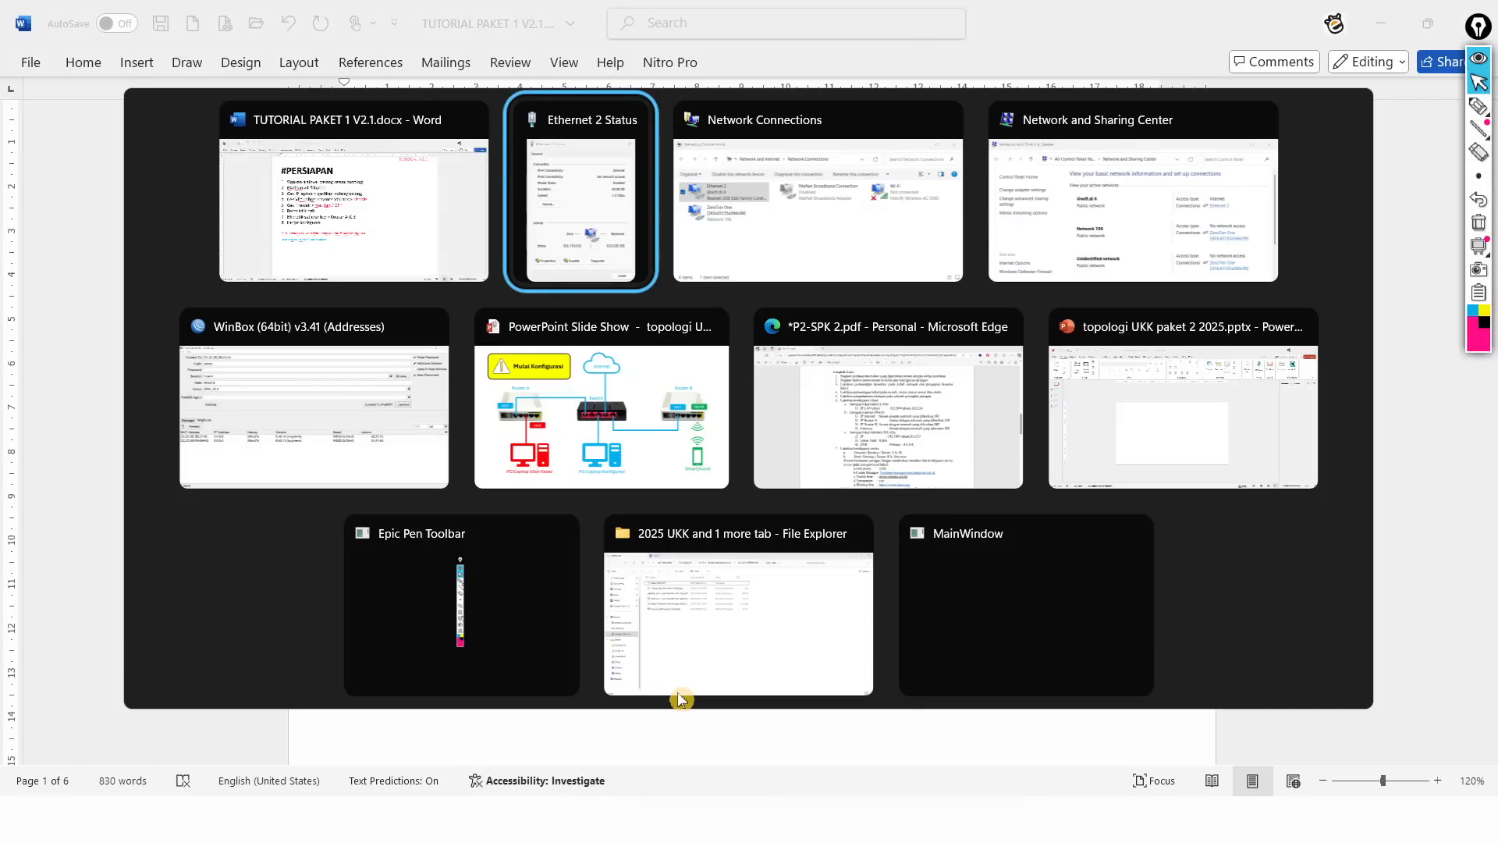
{"action": "key", "text": "alt+Tab"}
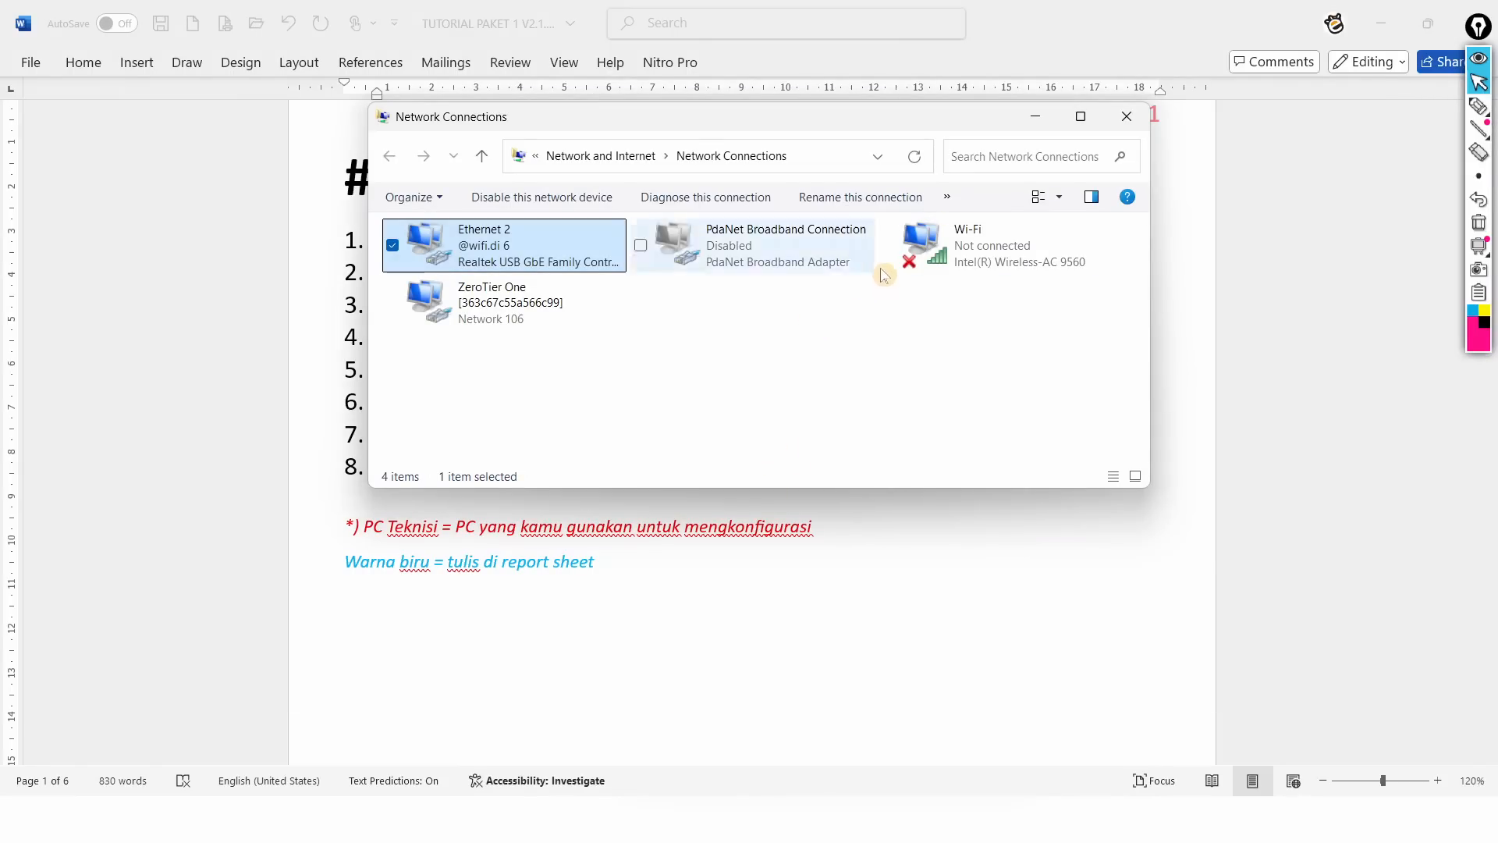
{"action": "right_click", "coordinate": [741, 260]}
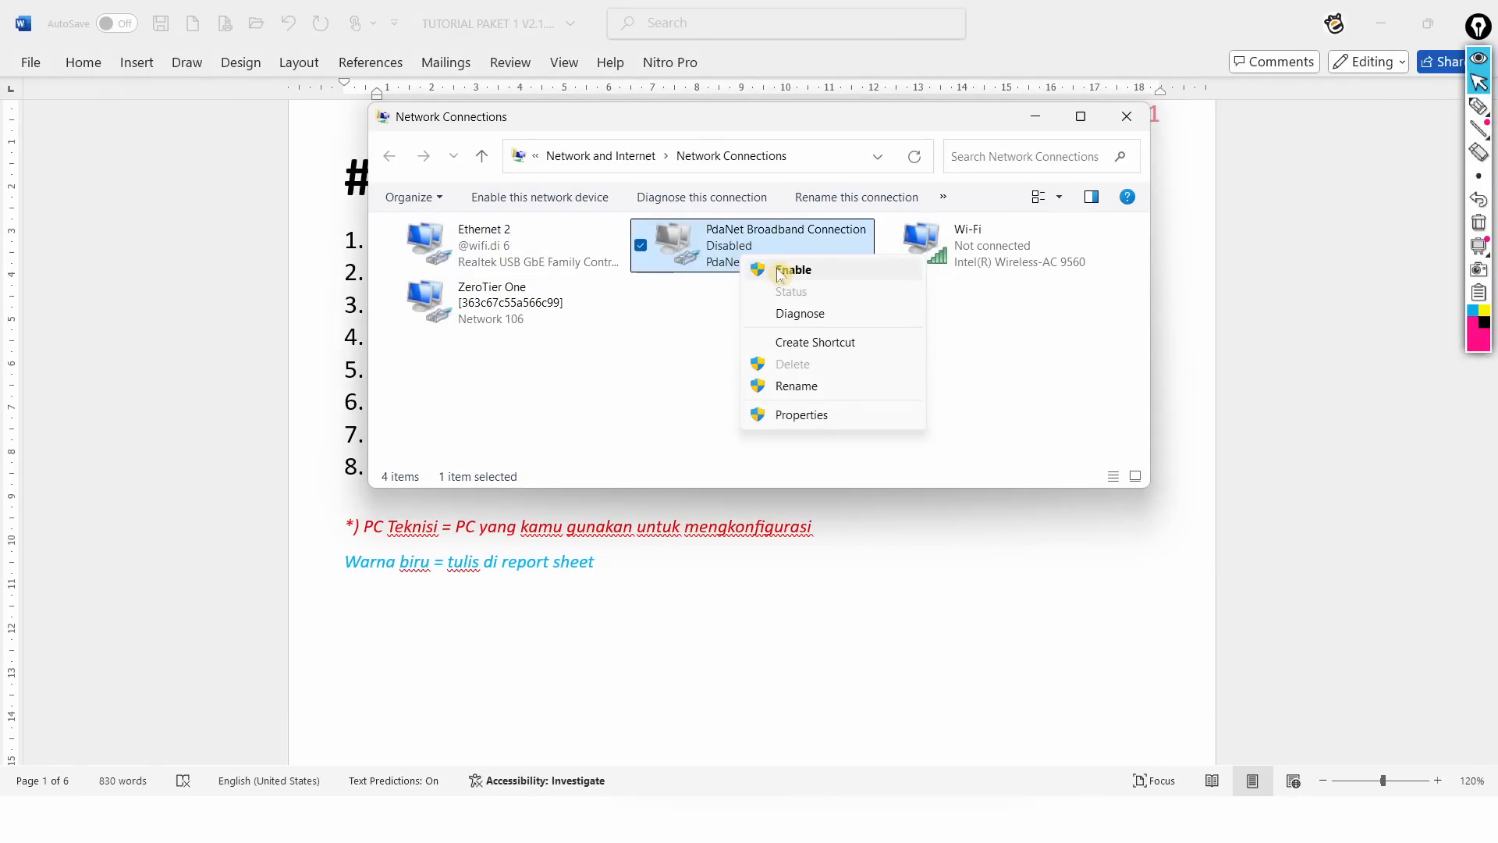
{"action": "left_click", "coordinate": [684, 337]}
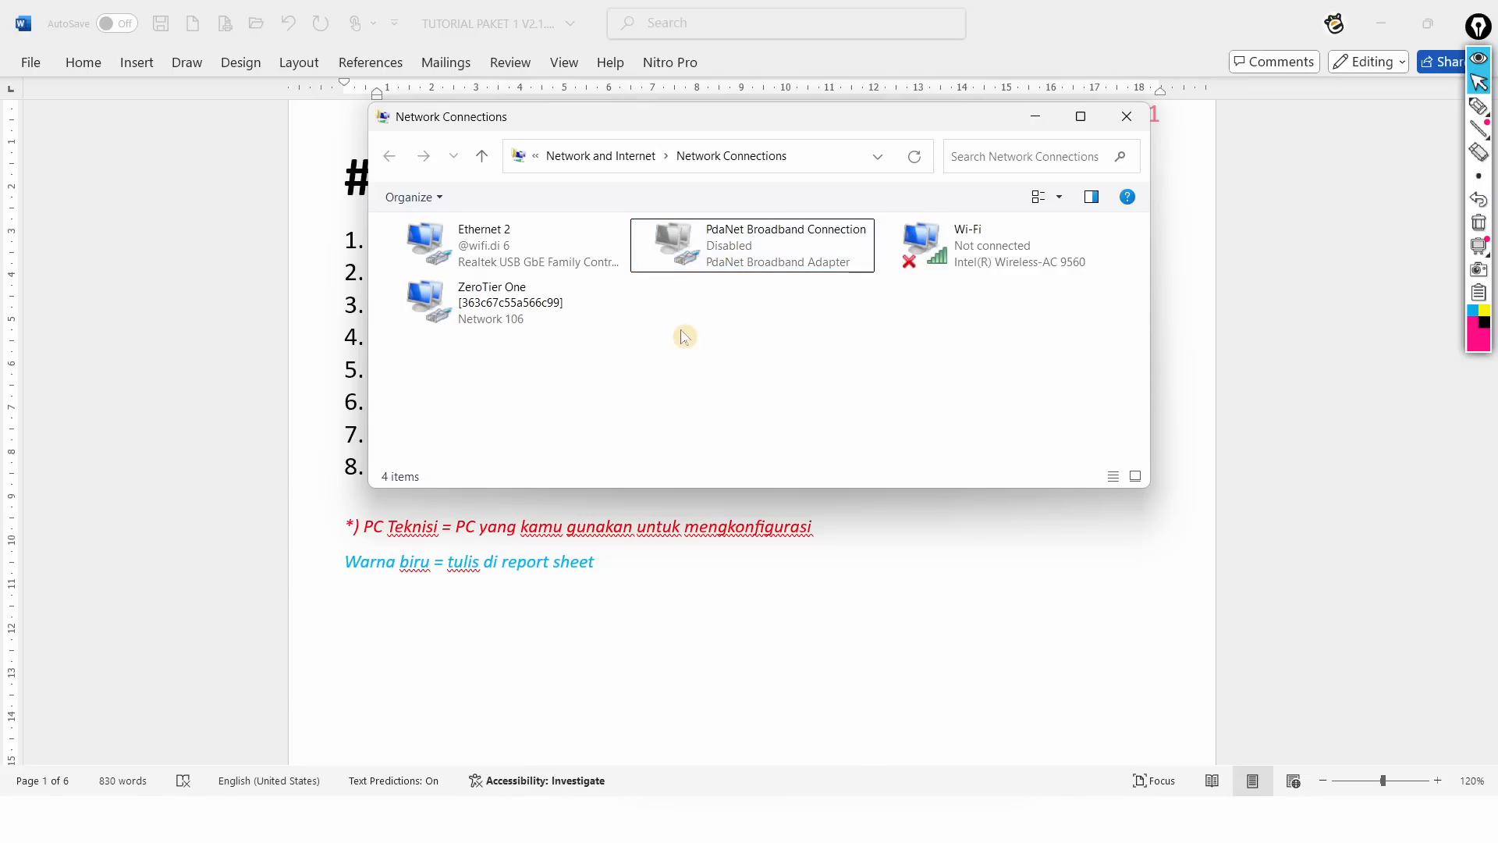
{"action": "key", "text": "alt+Tab"}
{"action": "key", "text": "Tab"}
{"action": "key", "text": "Tab"}
{"action": "key", "text": "Tab"}
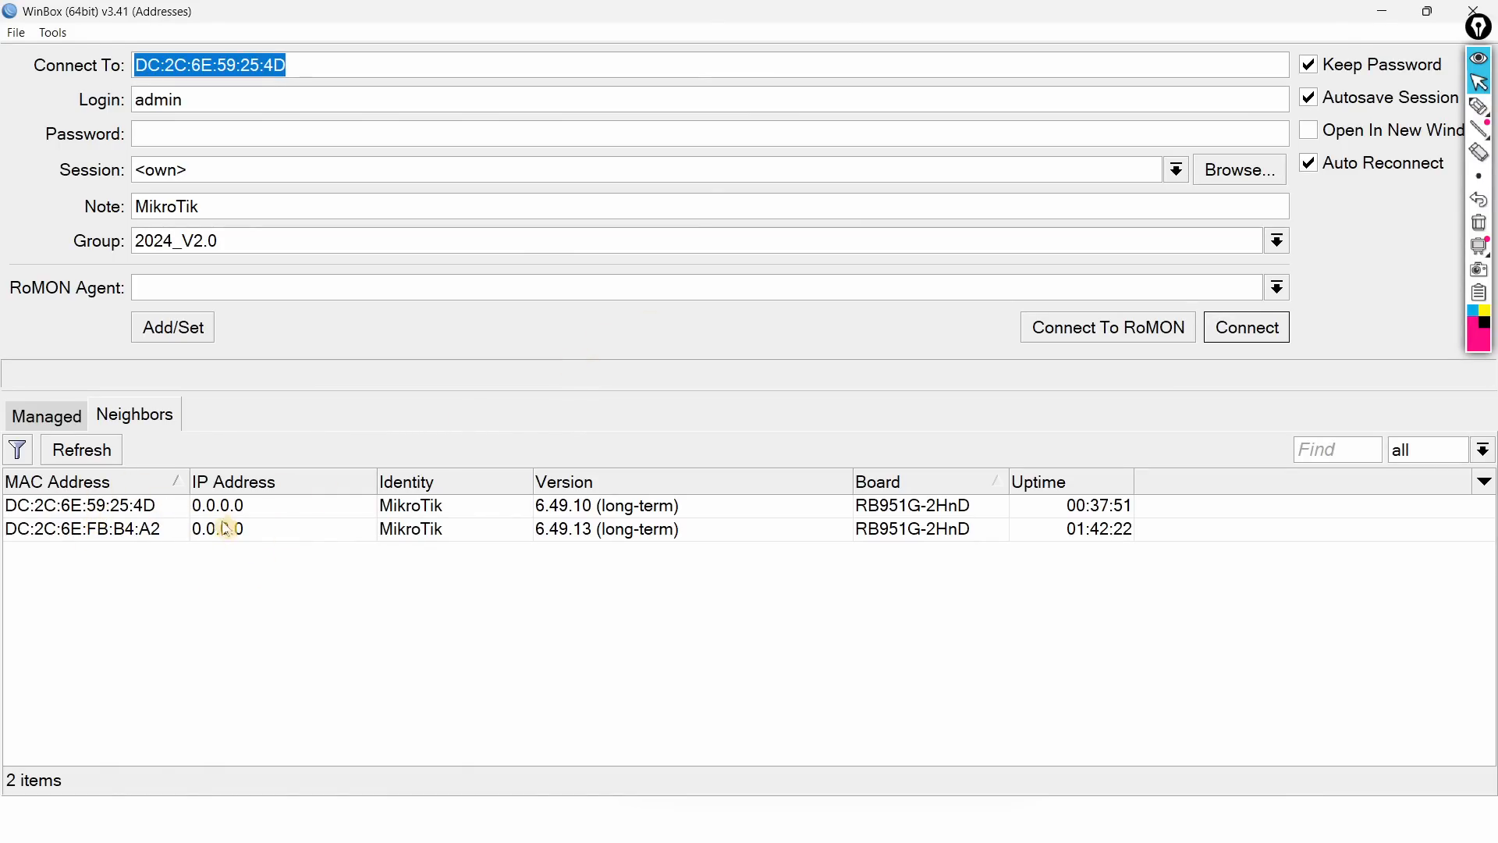
{"action": "key", "text": "alt+Tab"}
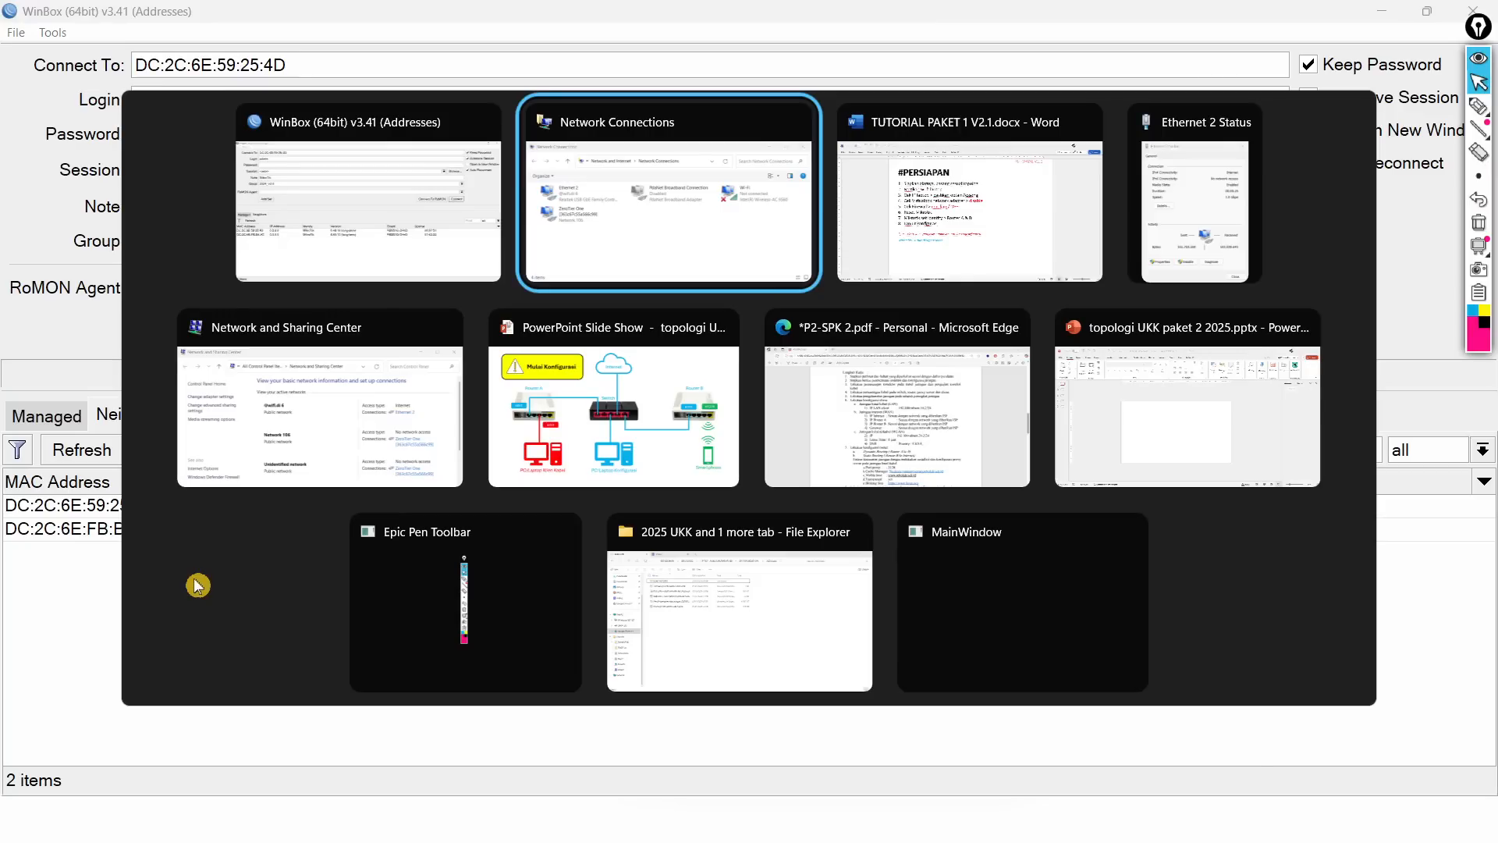
{"action": "key", "text": "alt+Tab"}
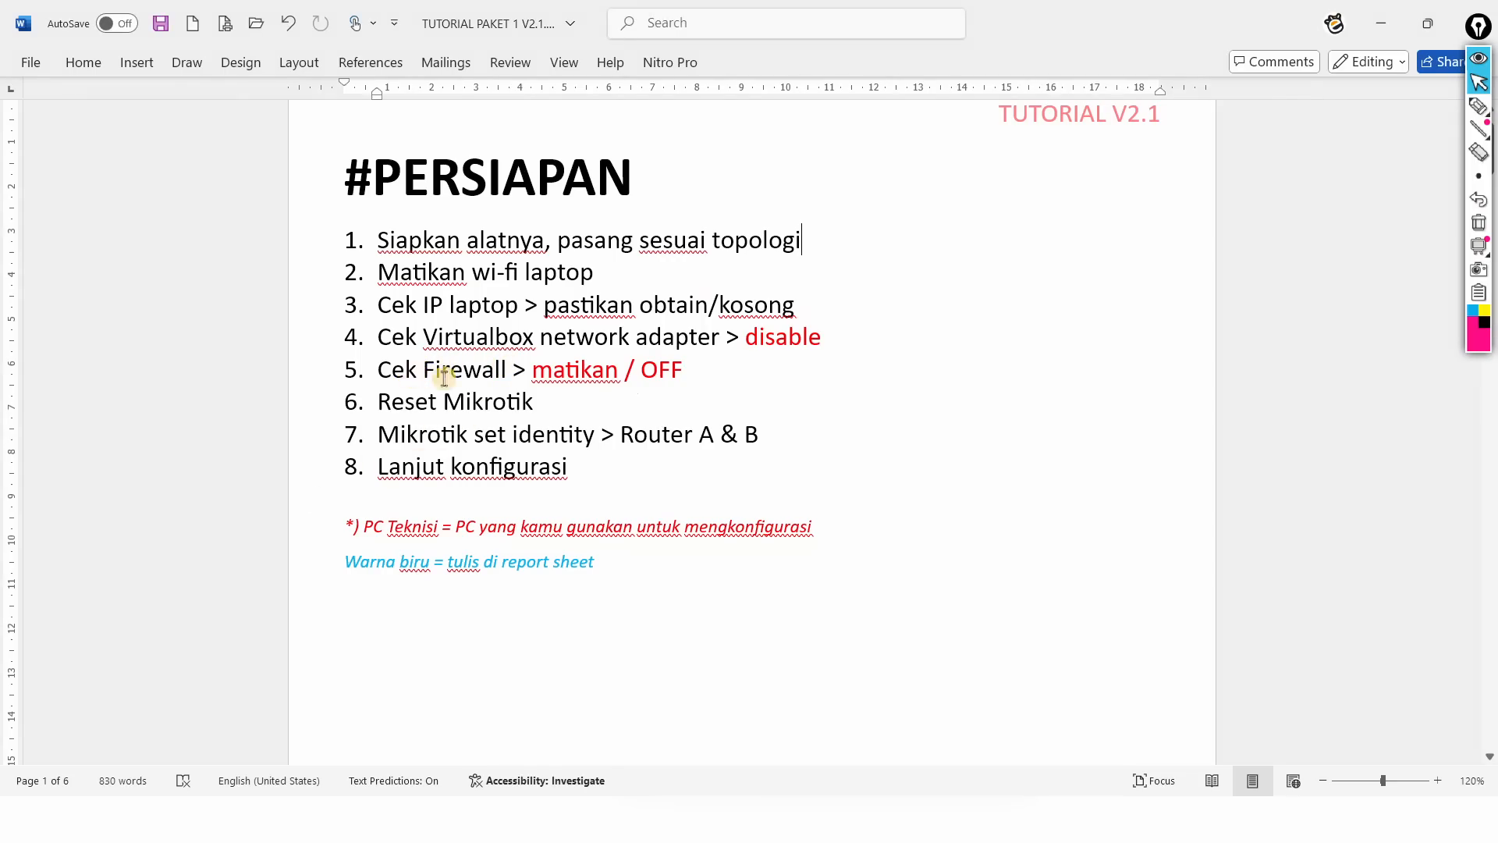
Step: Set the Domain Profile firewall state to Off in Windows Defender Firewall properties
{"action": "key", "text": "super"}
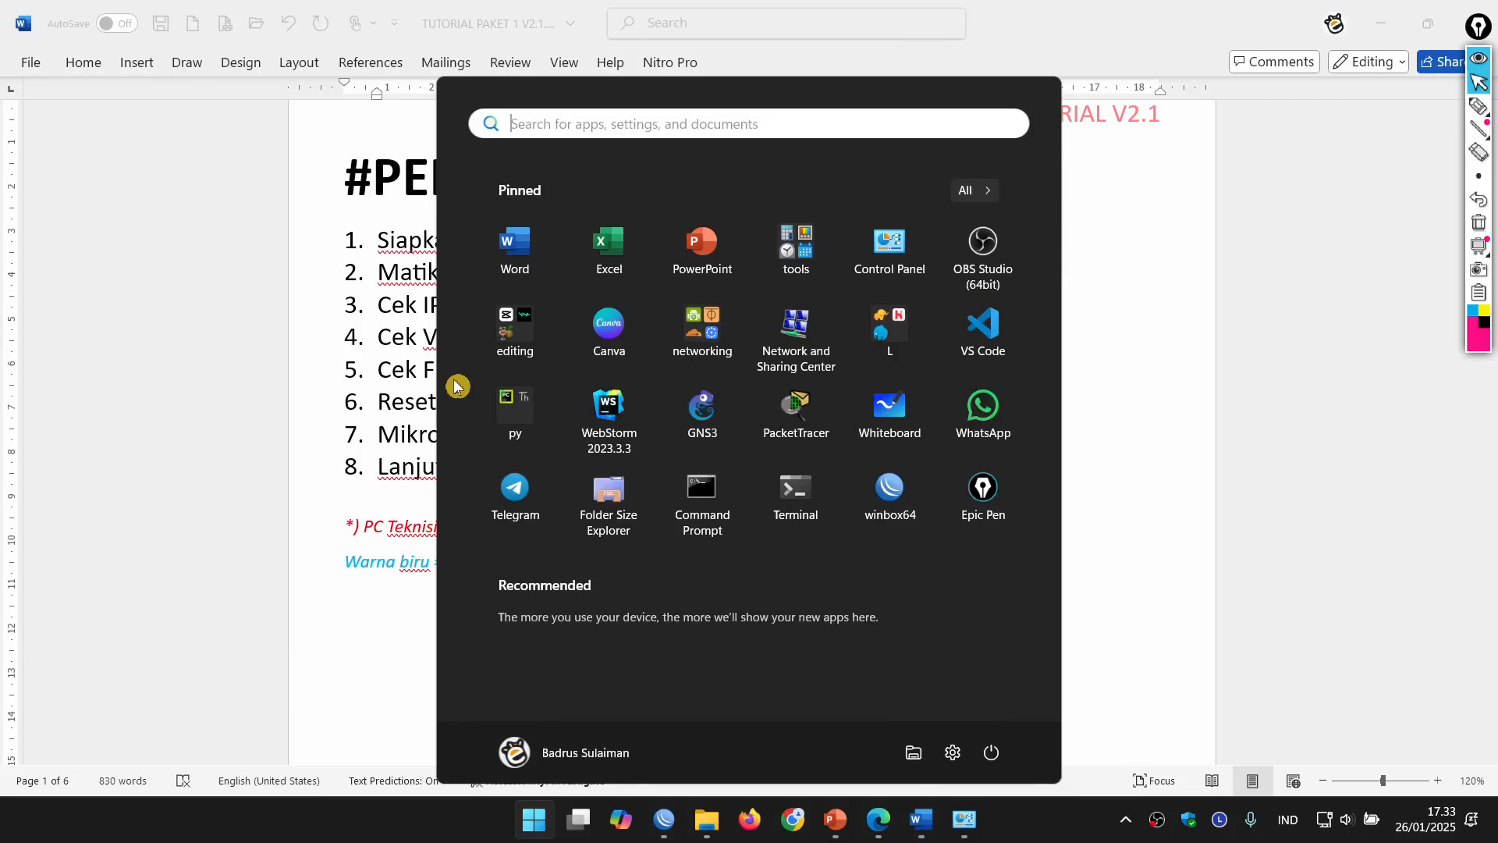
{"action": "type", "text": "fire"}
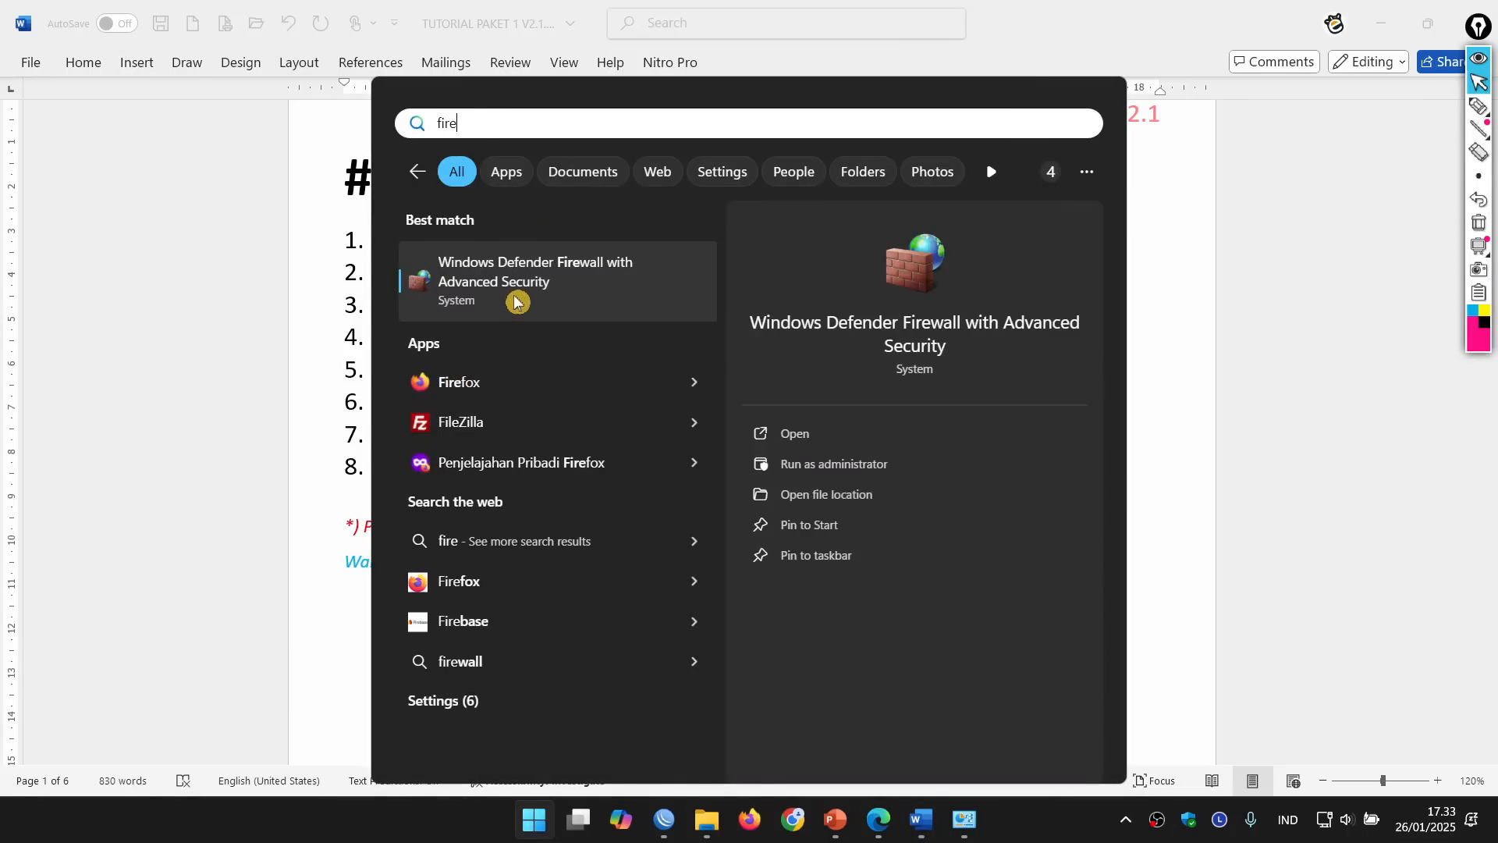
{"action": "left_click", "coordinate": [535, 278]}
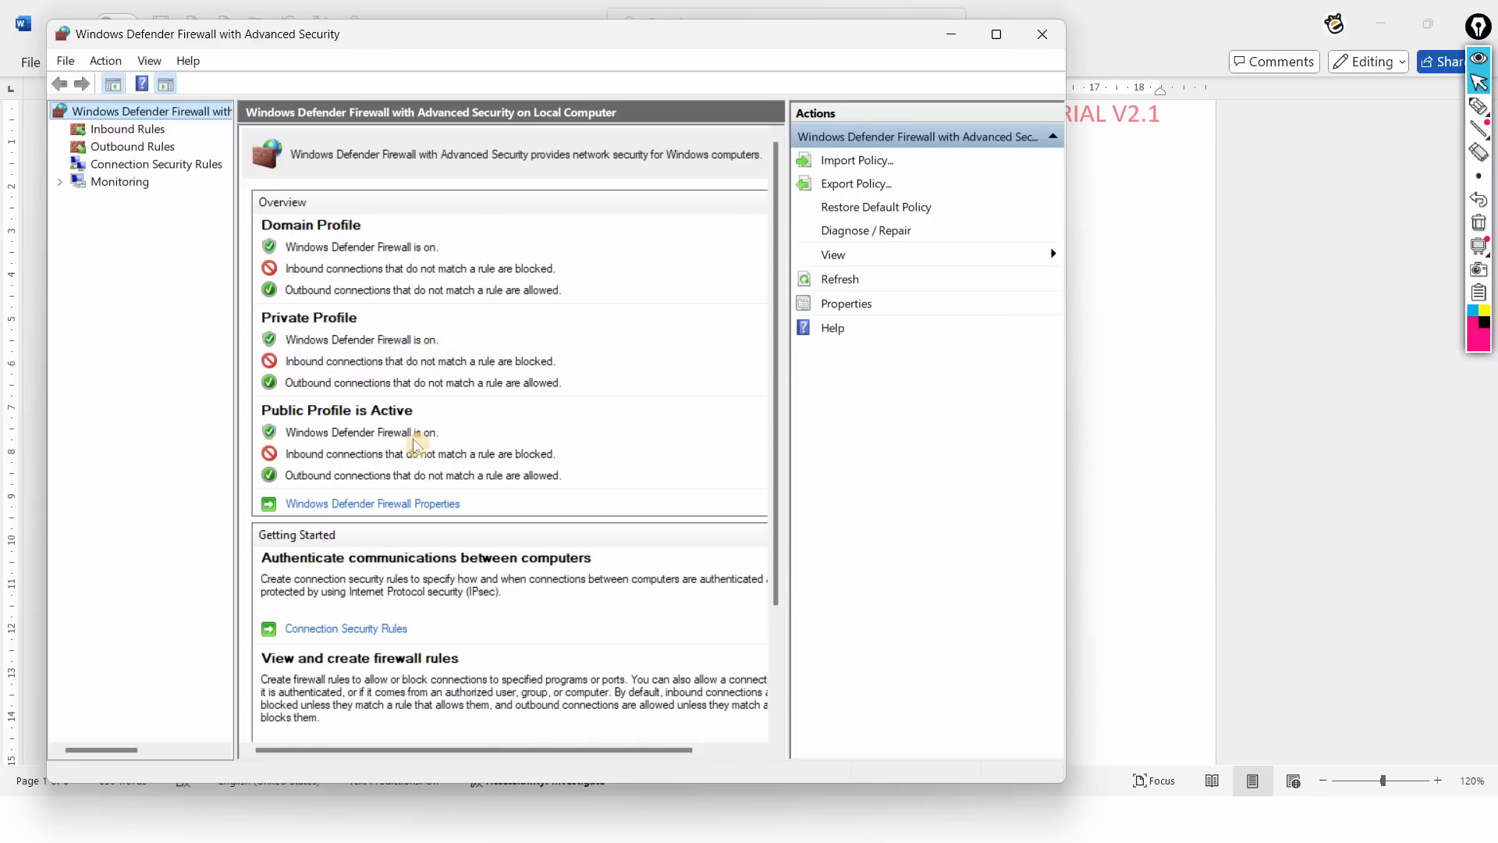
{"action": "left_click", "coordinate": [390, 505]}
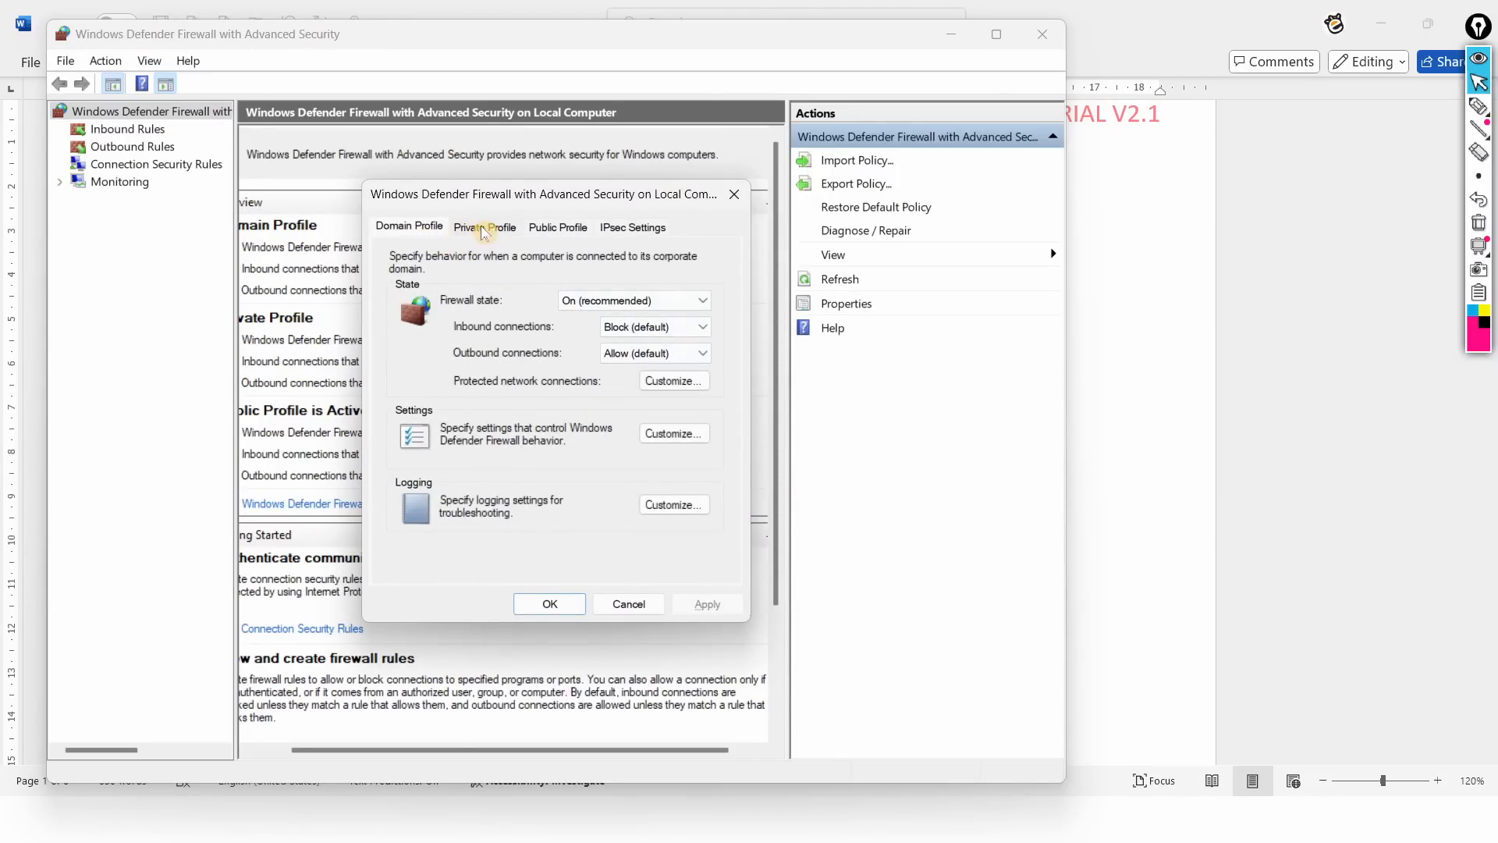
{"action": "left_click", "coordinate": [602, 304]}
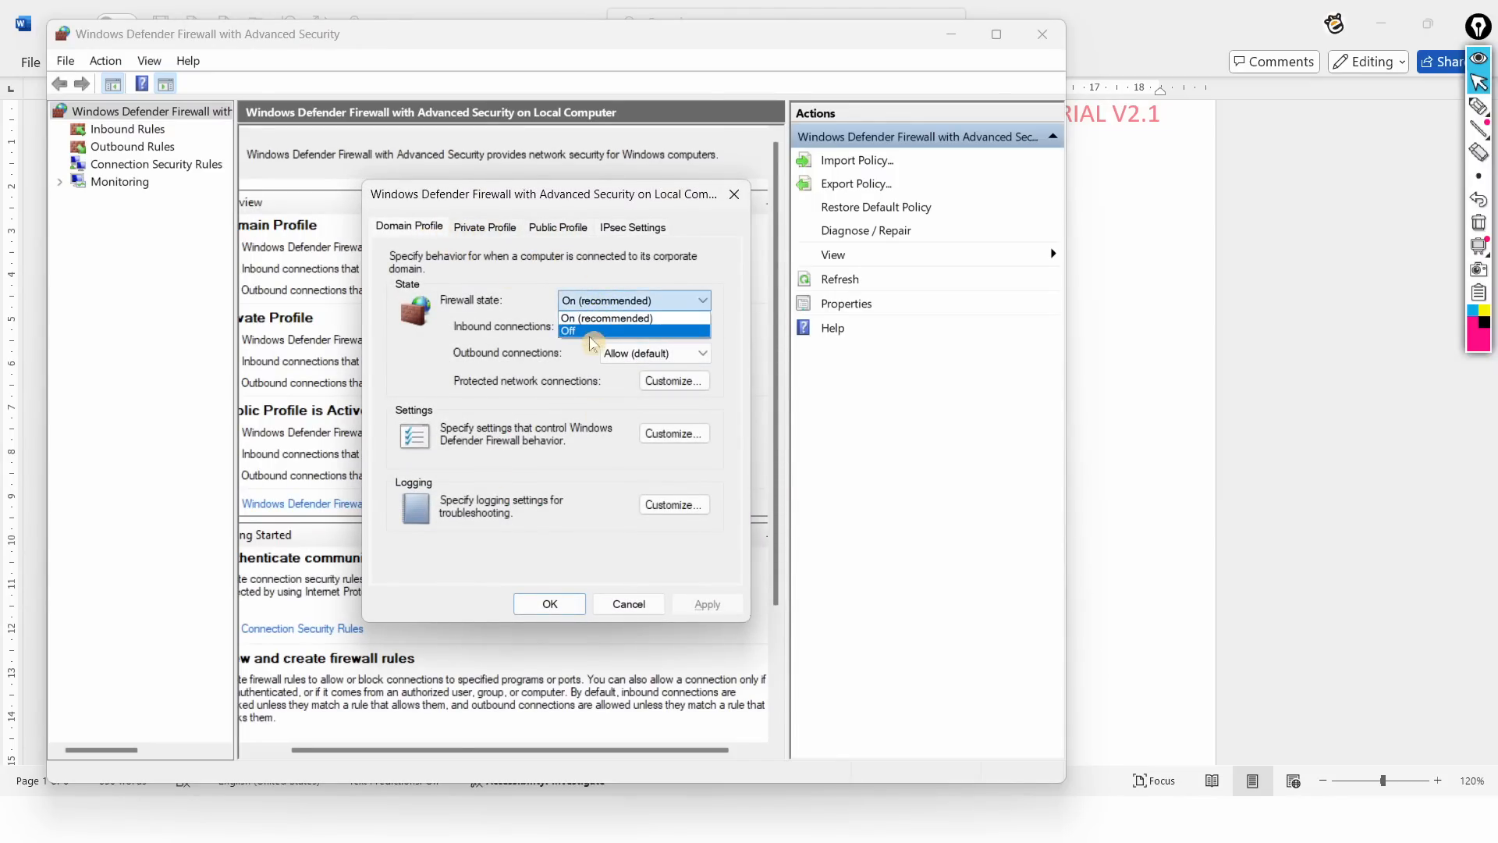
{"action": "left_click", "coordinate": [589, 331]}
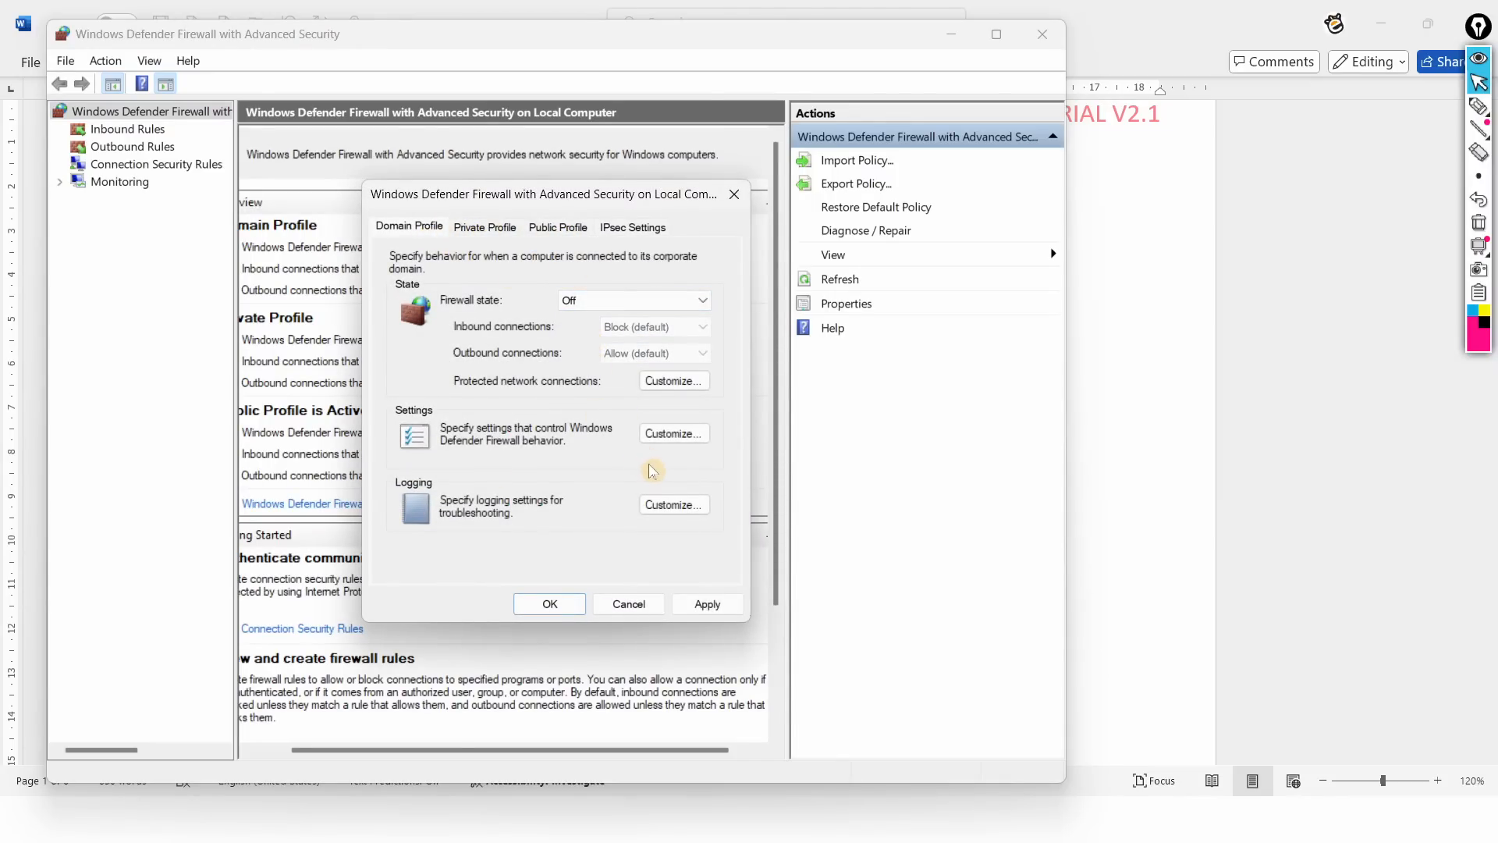
Step: Bring the task PDF forward and scroll through its Langkah Kerja steps
{"action": "key", "text": "alt+Tab"}
{"action": "key", "text": "alt+Tab"}
{"action": "key", "text": "alt+Tab"}
{"action": "key", "text": "alt+Tab"}
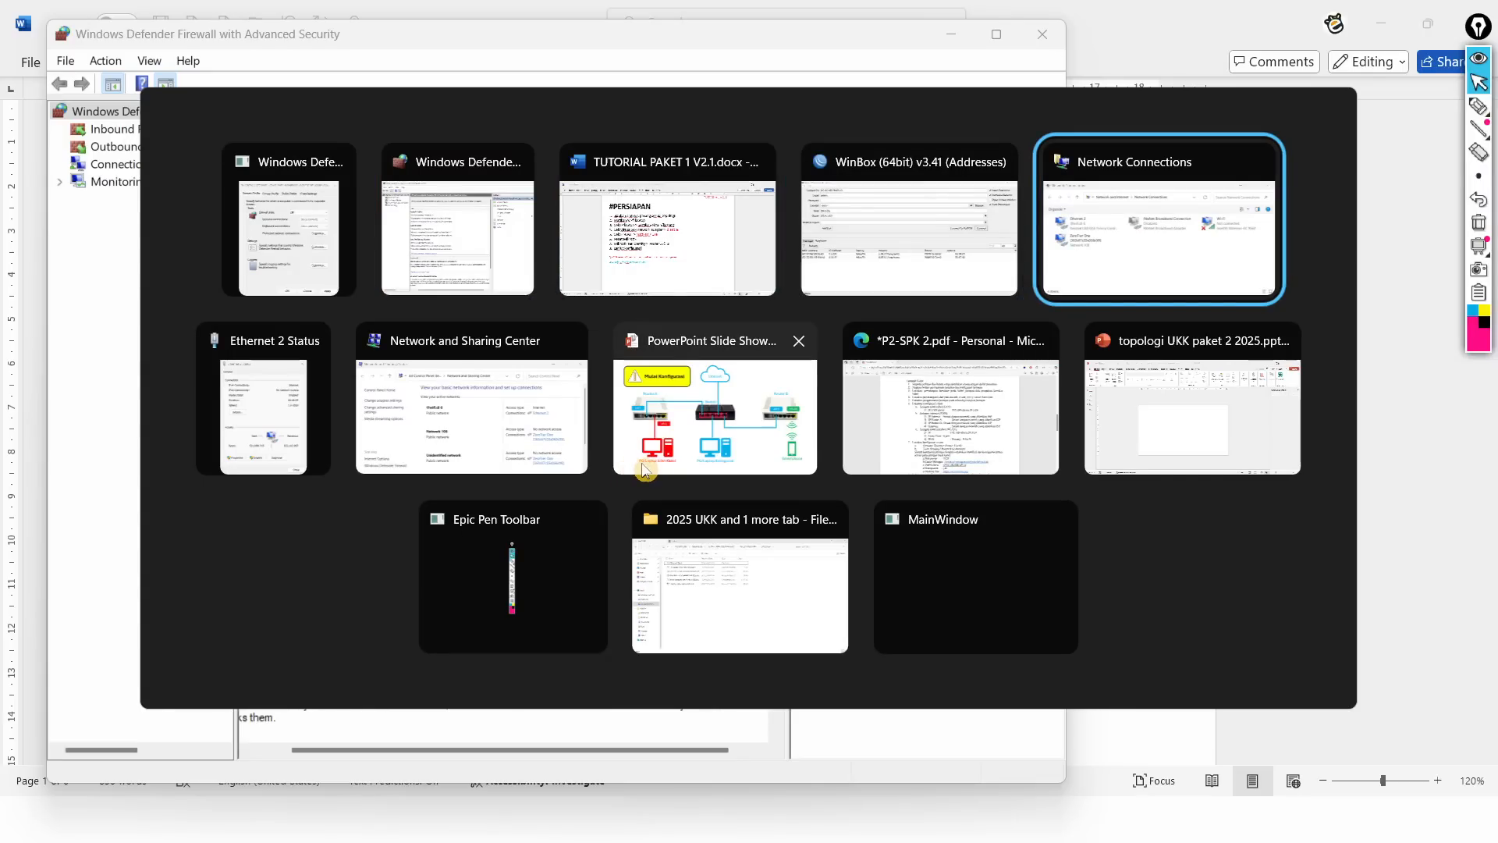
{"action": "key", "text": "alt+Tab"}
{"action": "key", "text": "alt+Tab"}
{"action": "key", "text": "alt+Tab"}
{"action": "key", "text": "alt+Tab"}
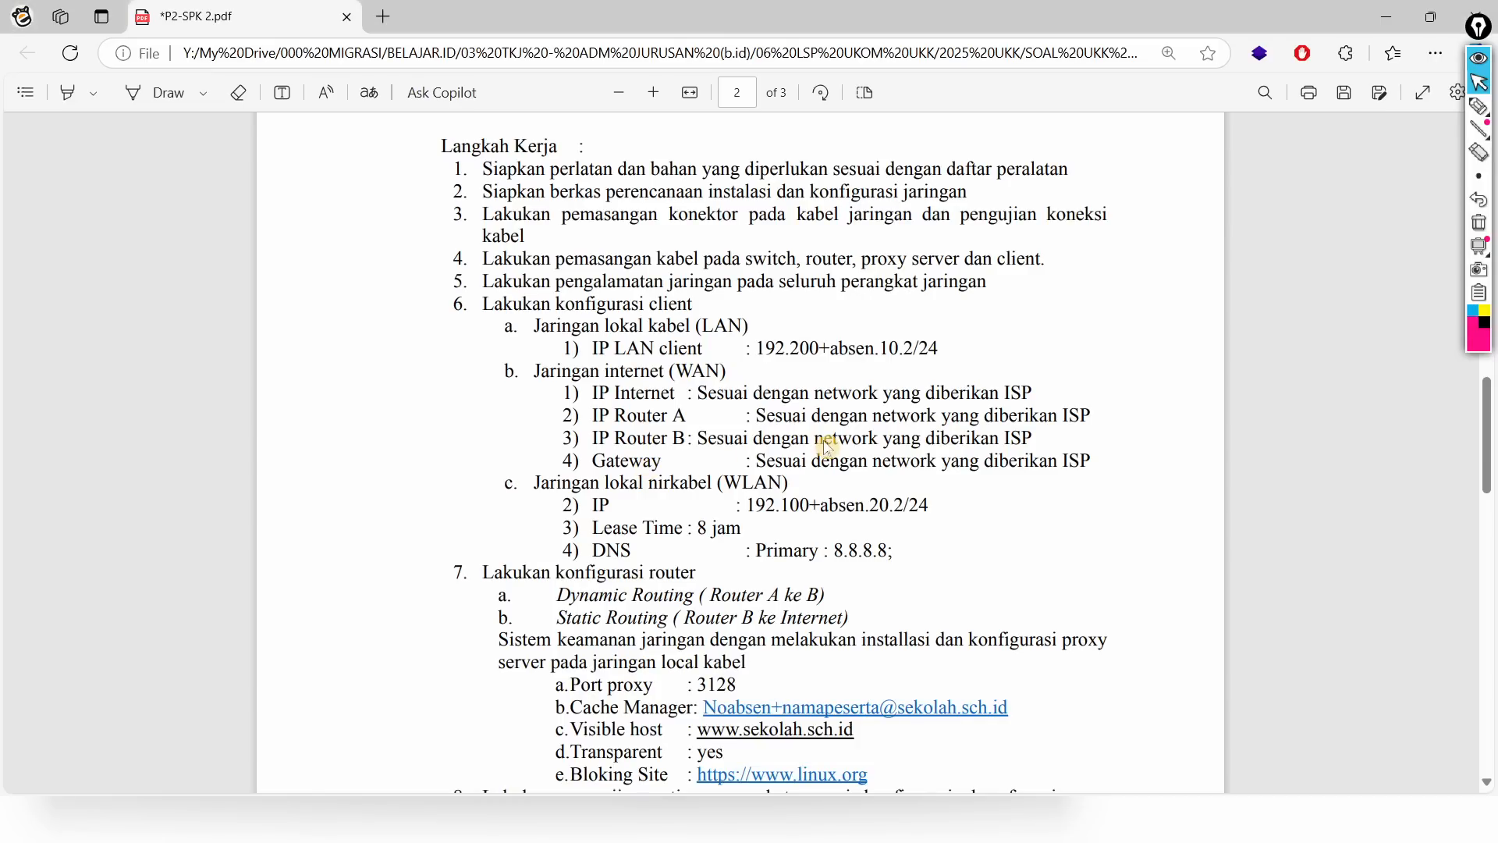
{"action": "scroll", "coordinate": [827, 447], "scroll_direction": "down", "scroll_amount": 10}
Step: Review the page 3 network topology diagram, then return to the firewall properties
{"action": "scroll", "coordinate": [827, 447], "scroll_direction": "down", "scroll_amount": 3}
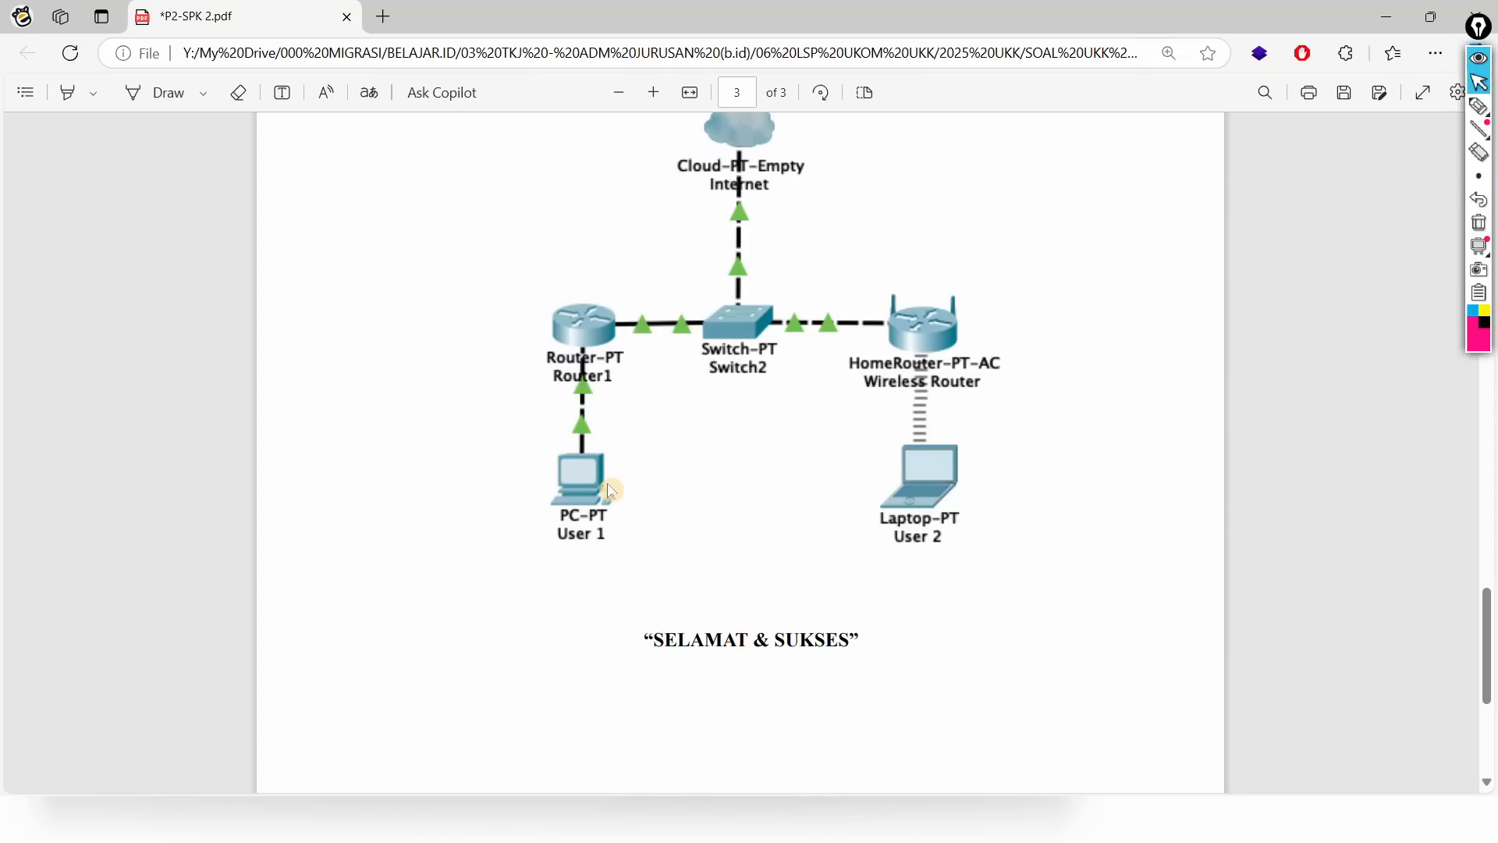
{"action": "scroll", "coordinate": [611, 489], "scroll_direction": "up", "scroll_amount": 2}
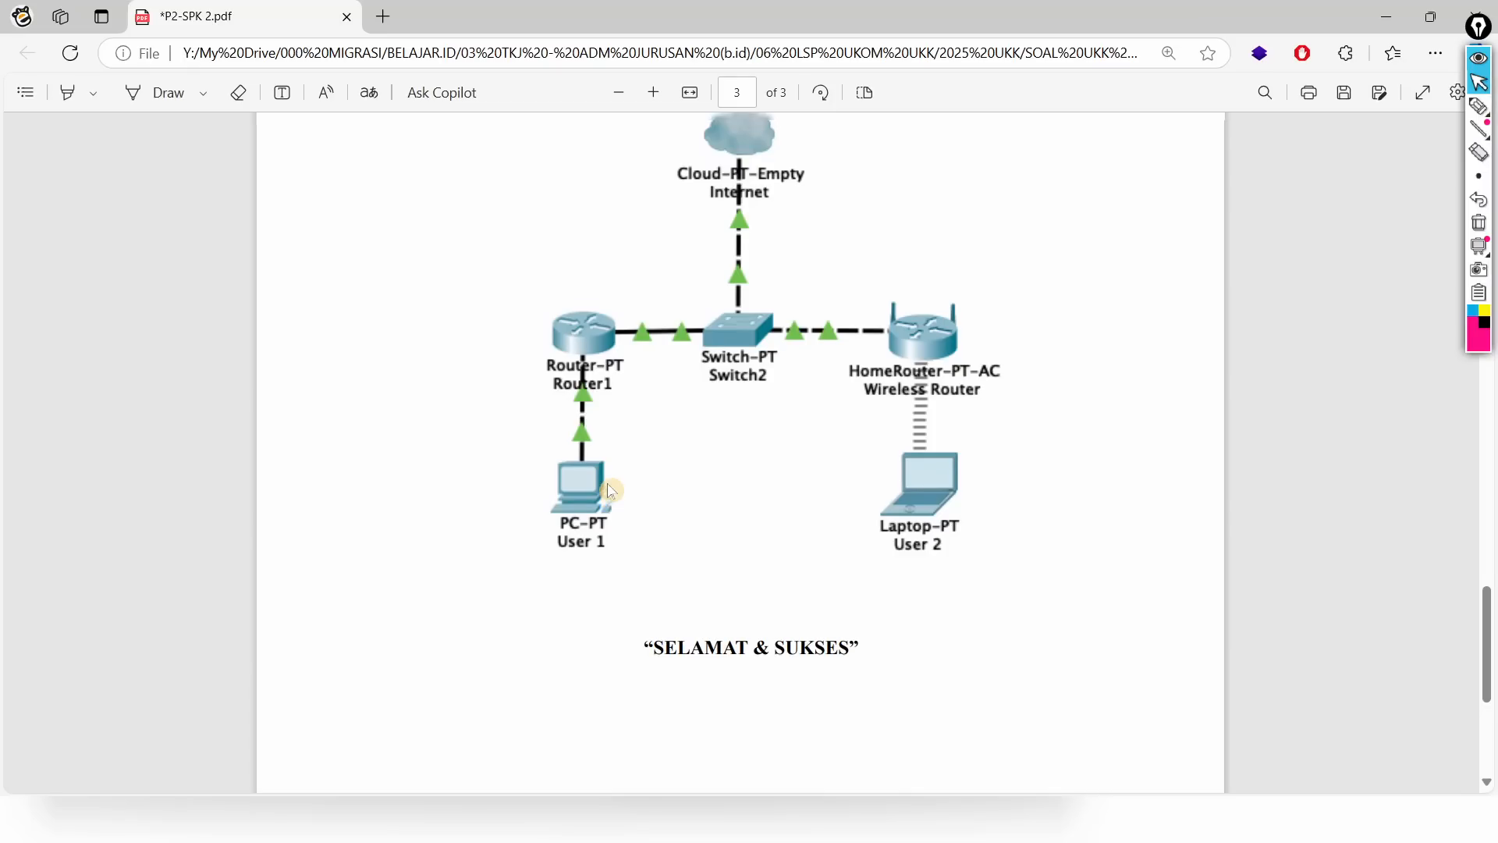
{"action": "key", "text": "alt+Tab"}
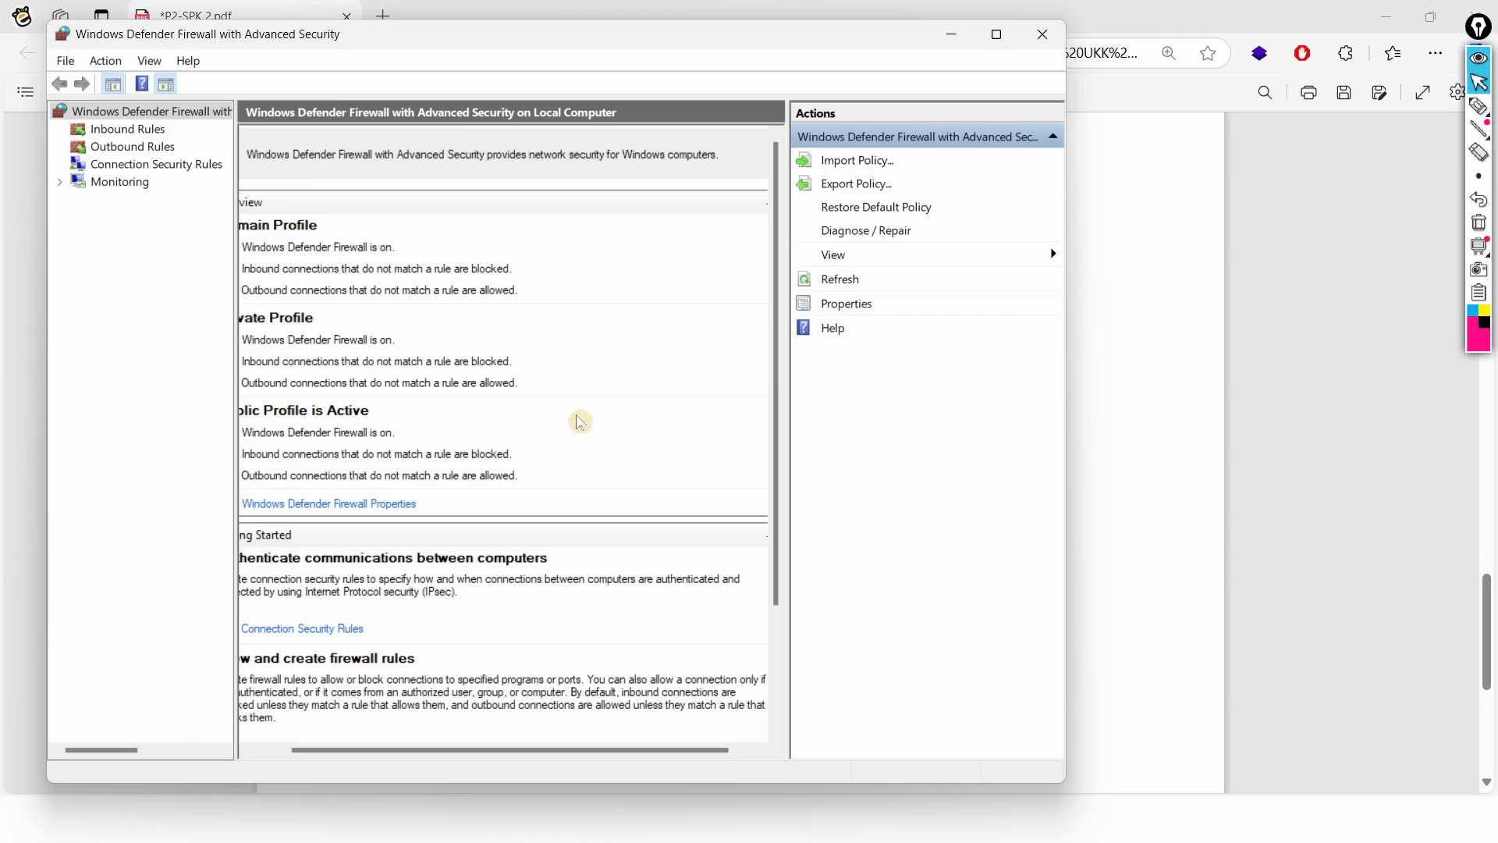
{"action": "key", "text": "alt+Tab"}
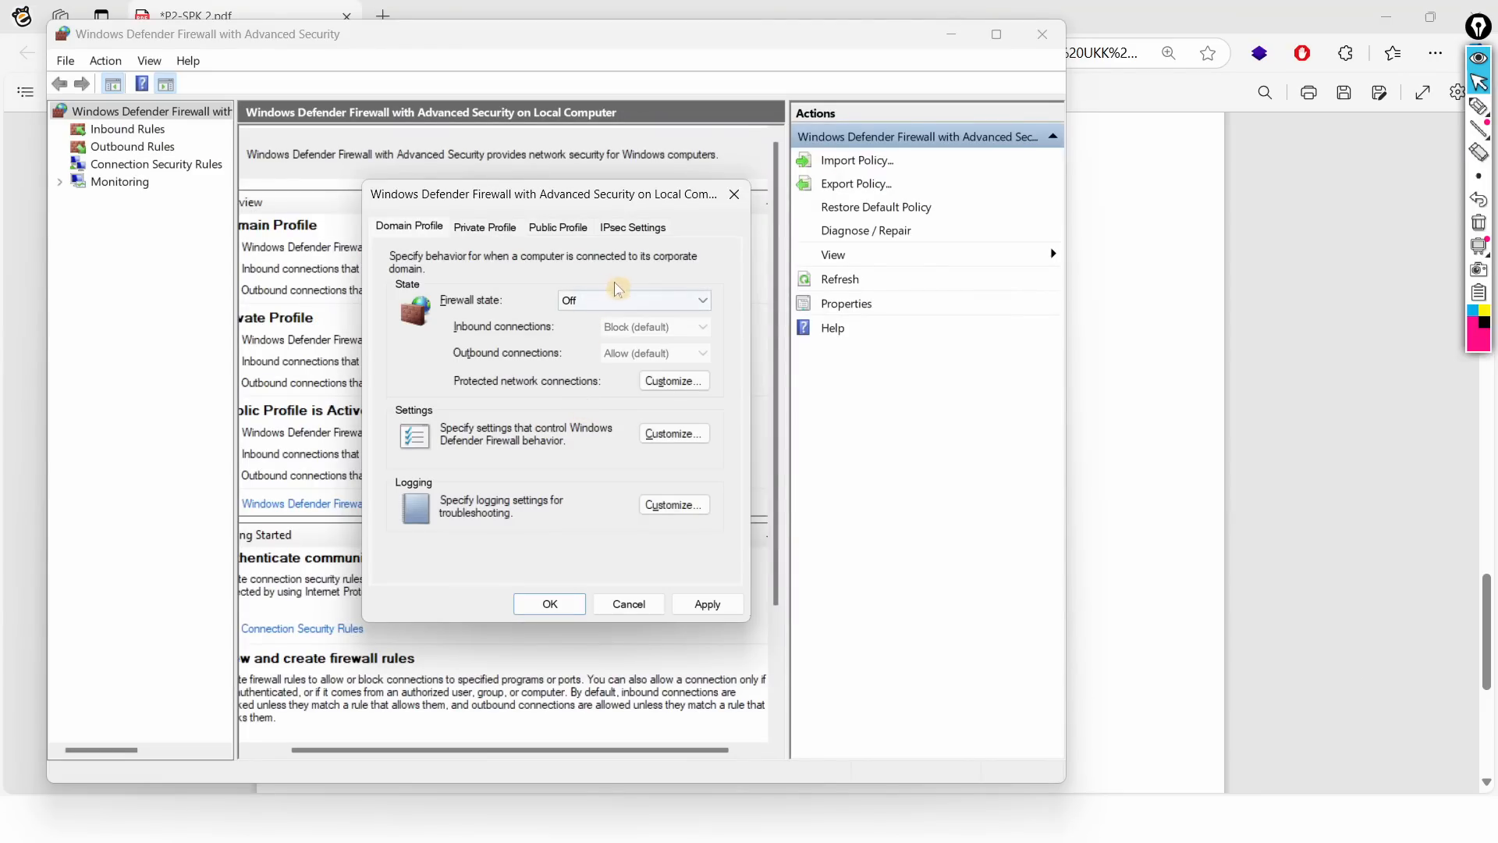
Step: Set the Private and Public Profile firewall states to Off, apply with OK, and close the console
{"action": "left_click", "coordinate": [491, 233]}
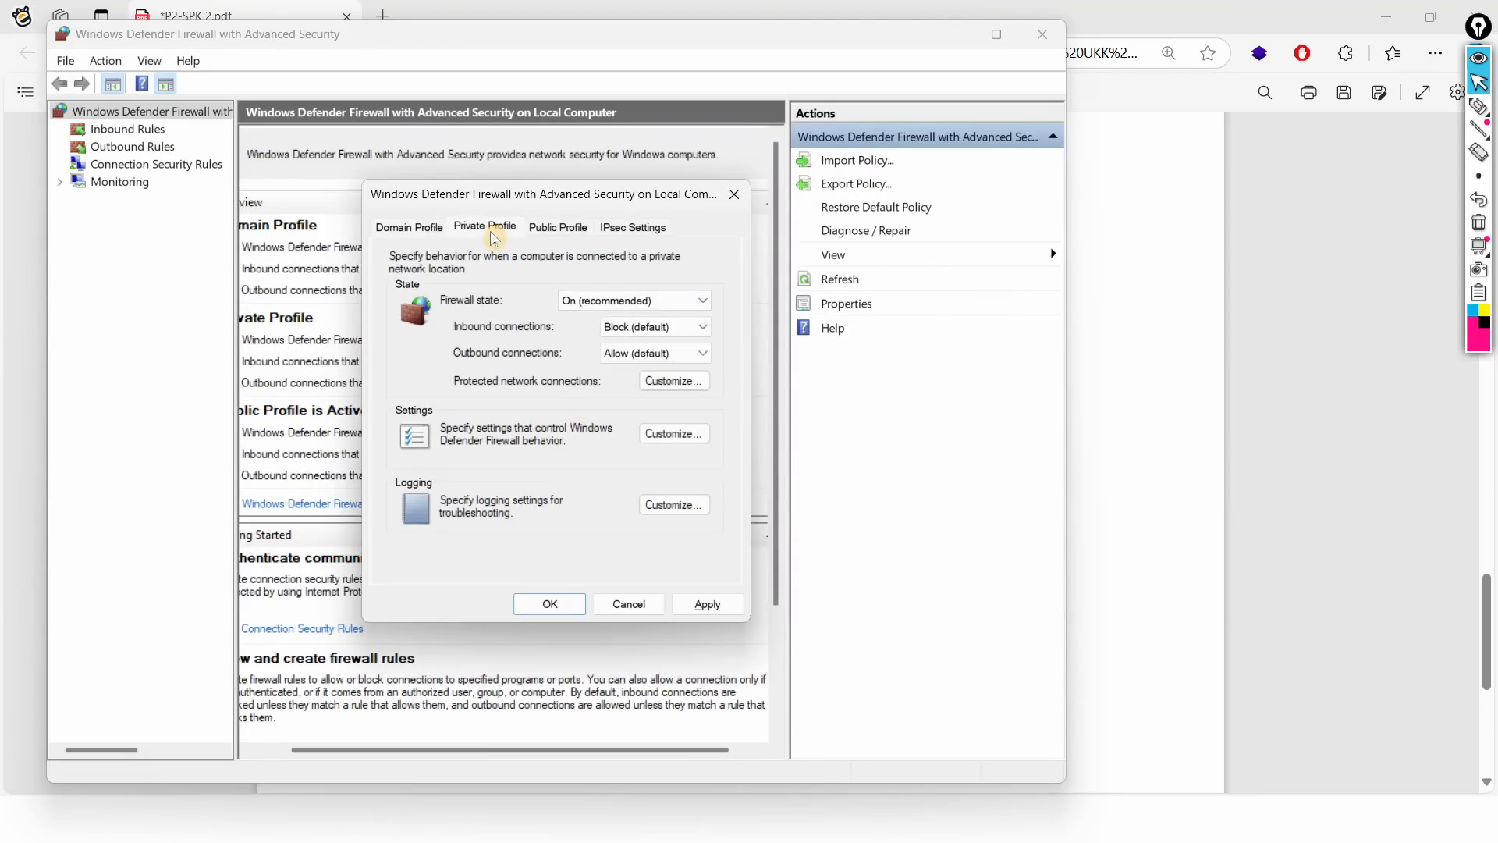
{"action": "left_click", "coordinate": [610, 302]}
{"action": "left_click", "coordinate": [619, 330]}
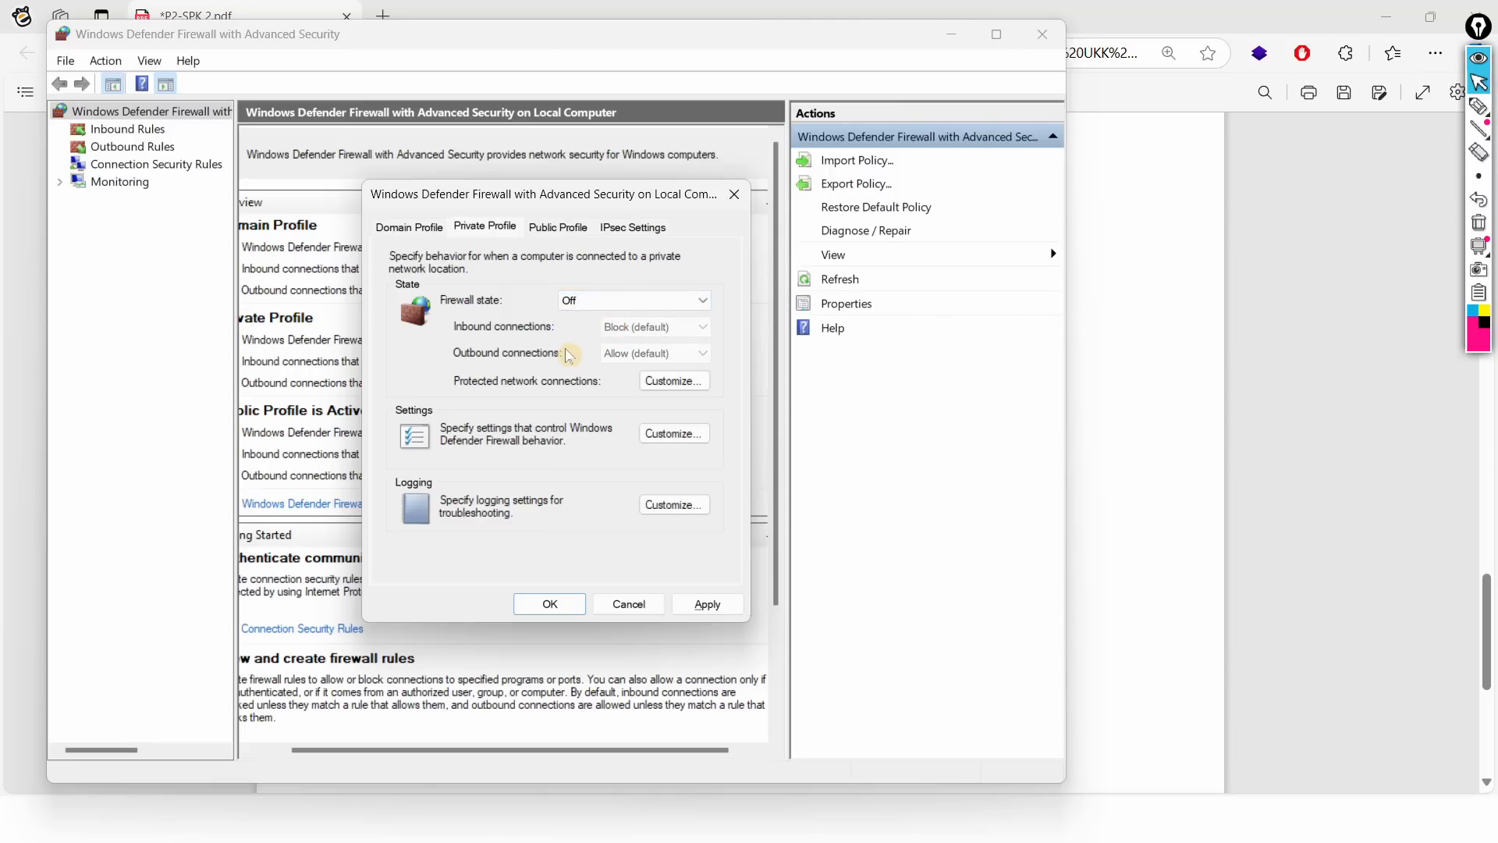
{"action": "left_click", "coordinate": [558, 231]}
{"action": "left_click", "coordinate": [593, 301]}
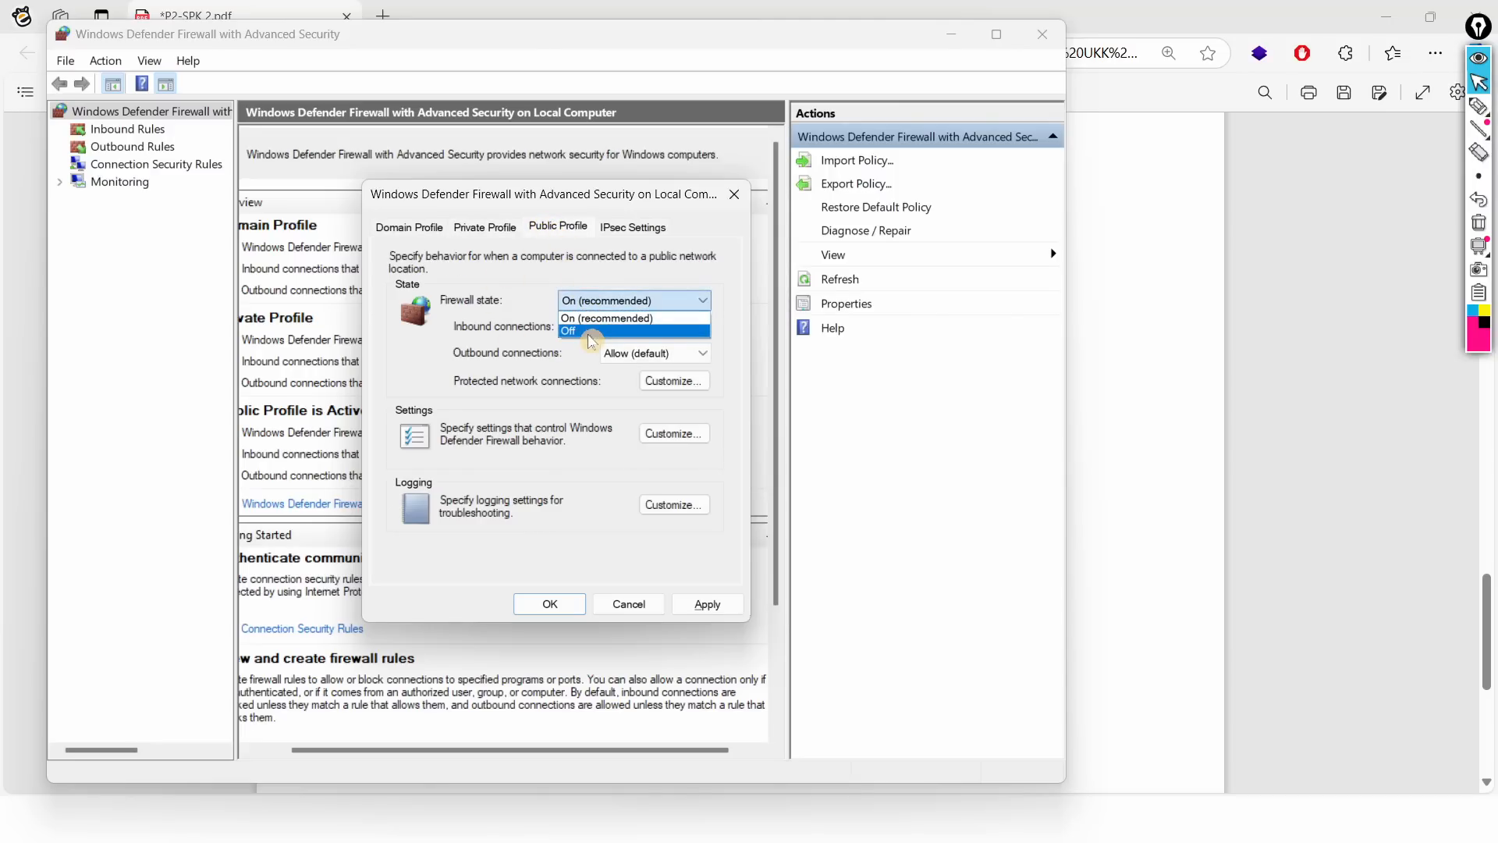
{"action": "left_click", "coordinate": [591, 329]}
{"action": "left_click", "coordinate": [550, 604]}
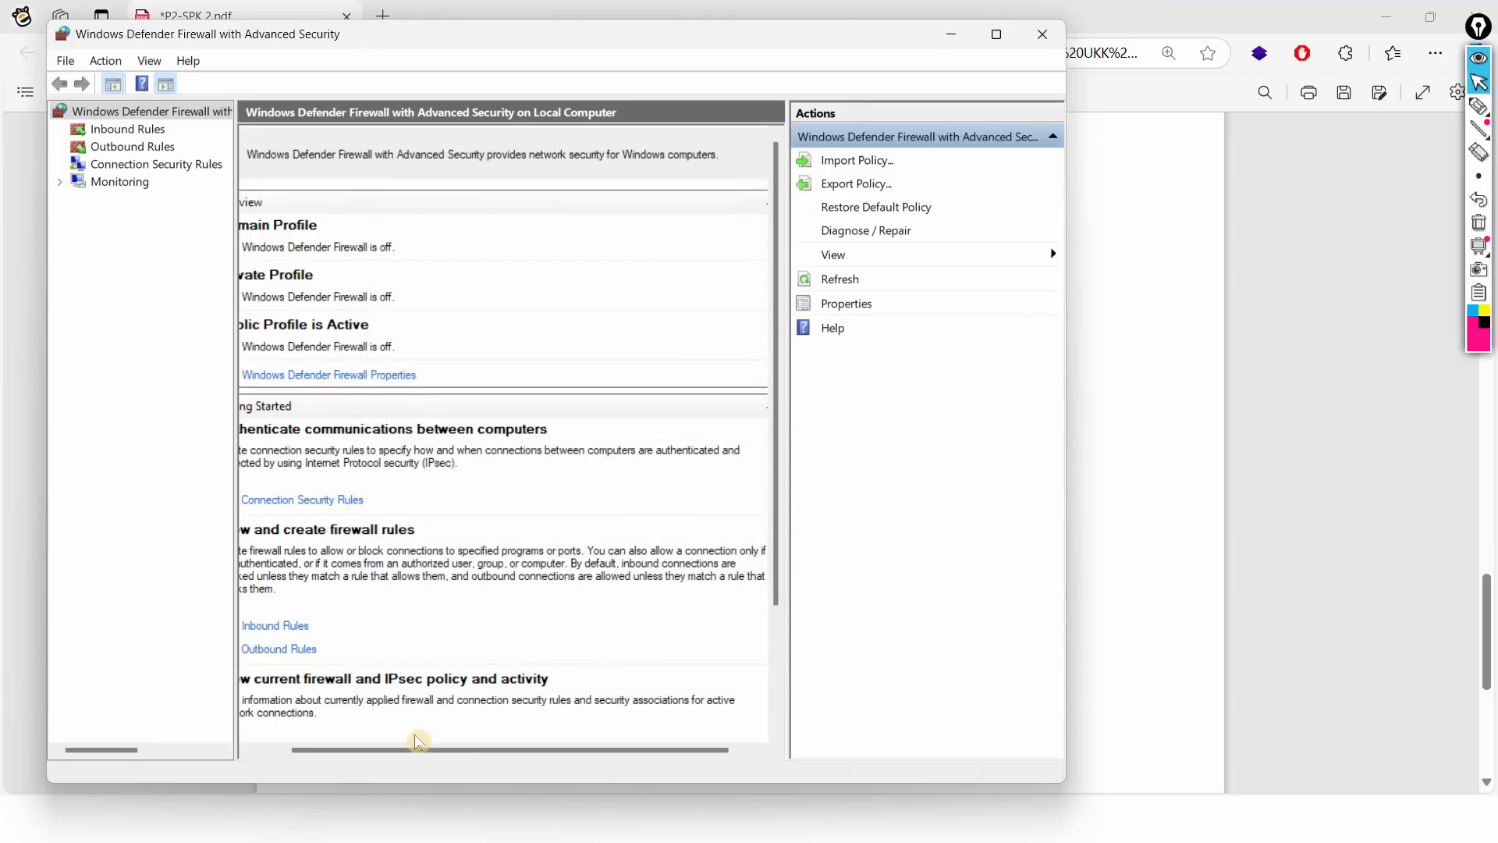
{"action": "left_click_drag", "start_coordinate": [419, 742], "coordinate": [395, 742]}
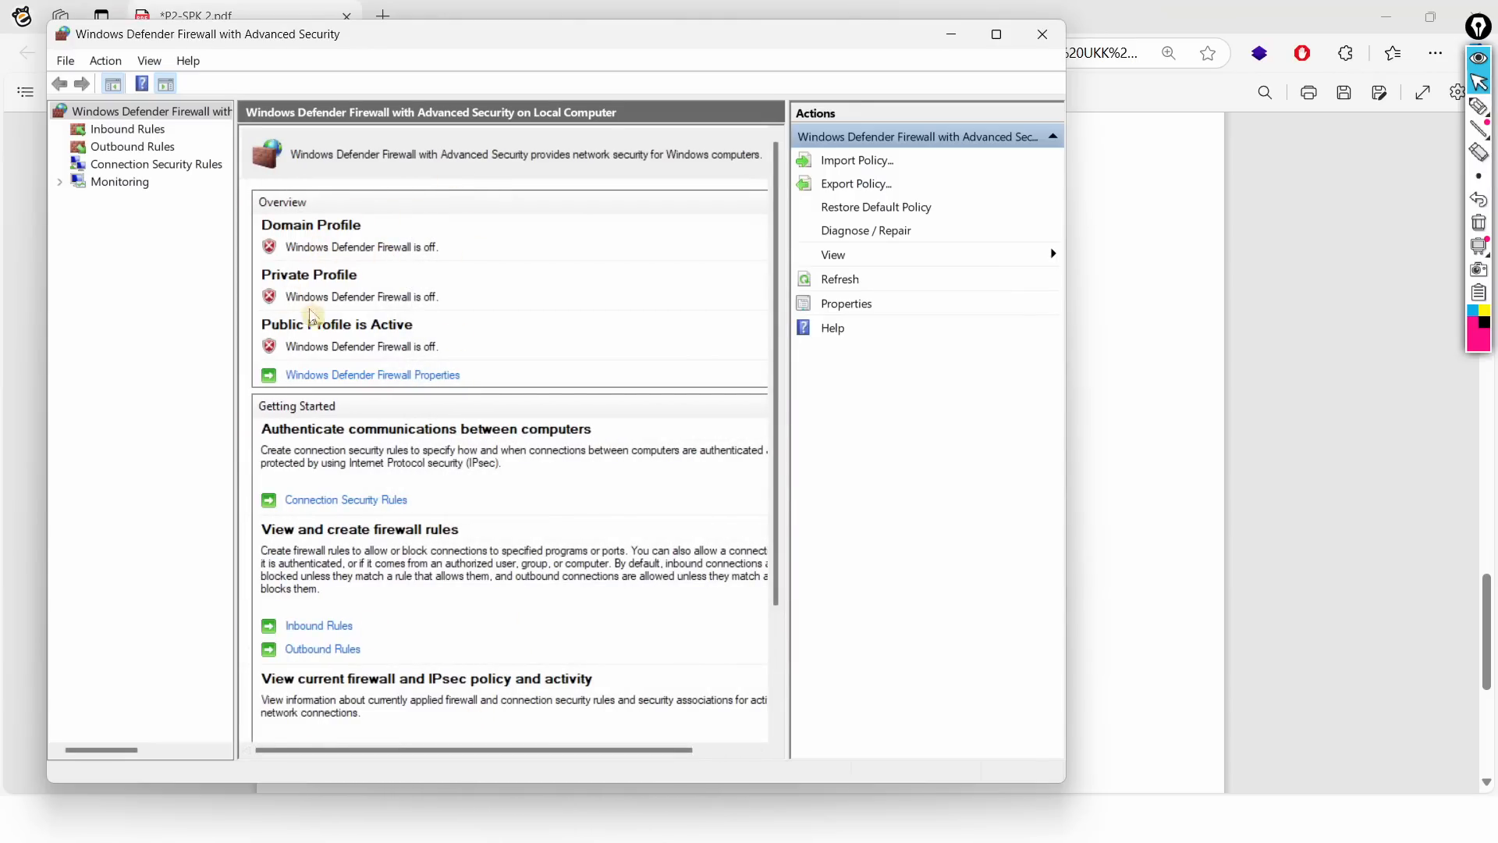
{"action": "left_click", "coordinate": [1042, 34]}
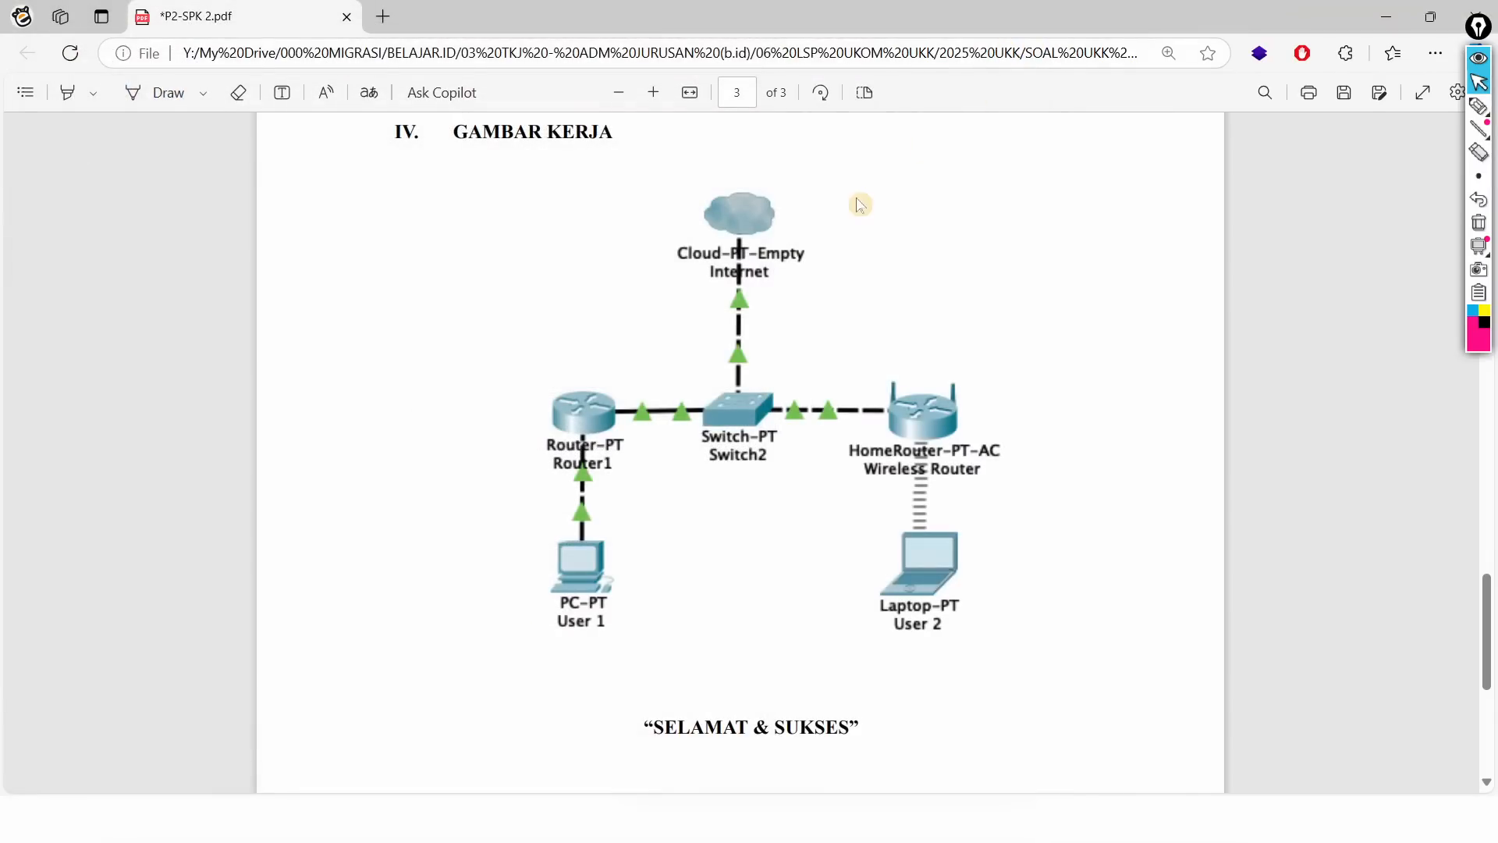
Step: Glance at the Word checklist, then return to the WinBox loader listing two routers
{"action": "key", "text": "alt+Tab"}
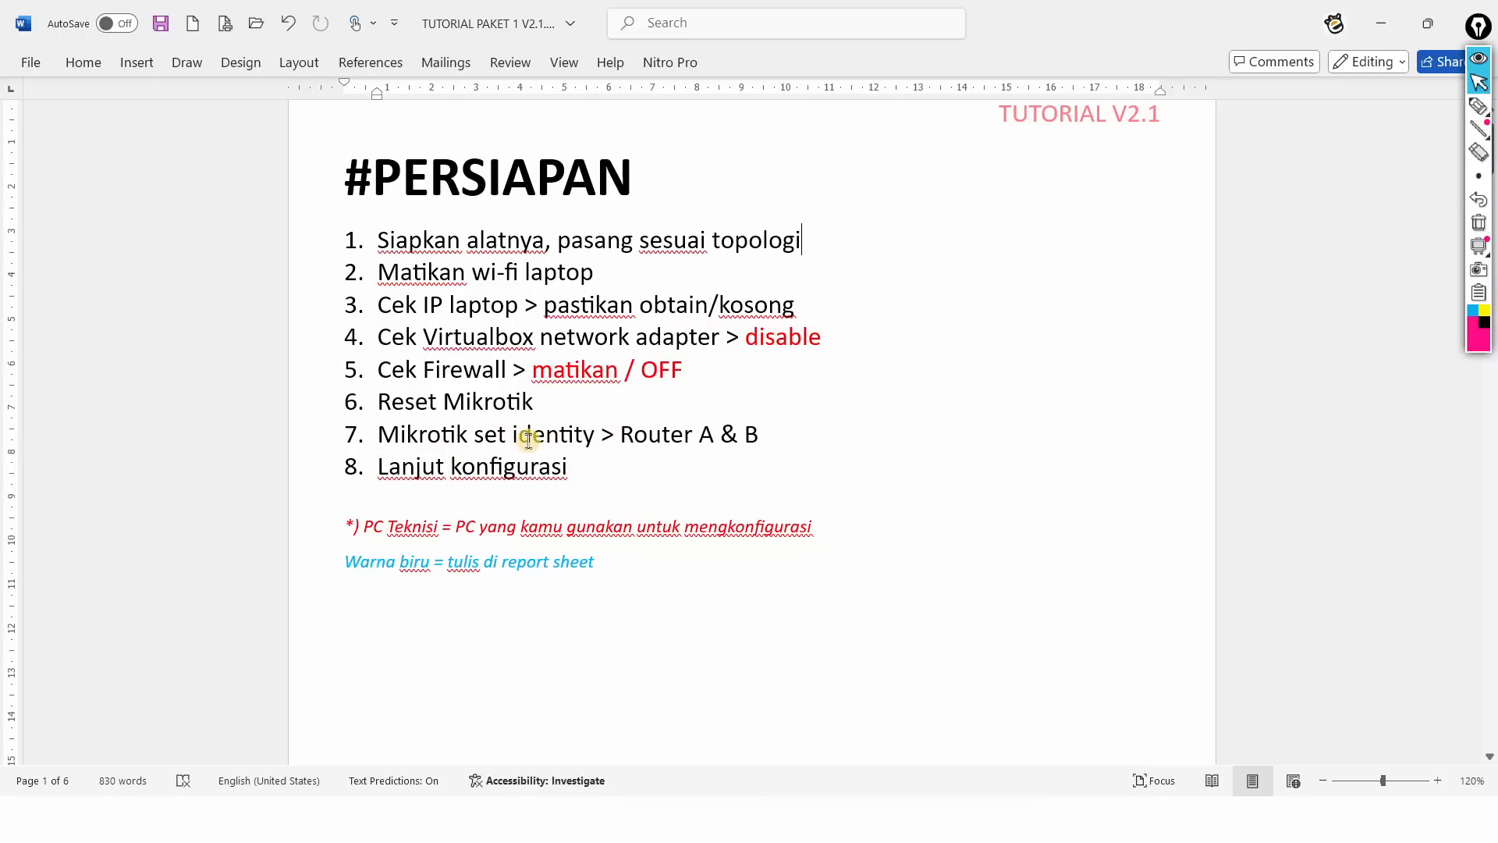
{"action": "key", "text": "alt+Tab"}
{"action": "key", "text": "alt+Tab"}
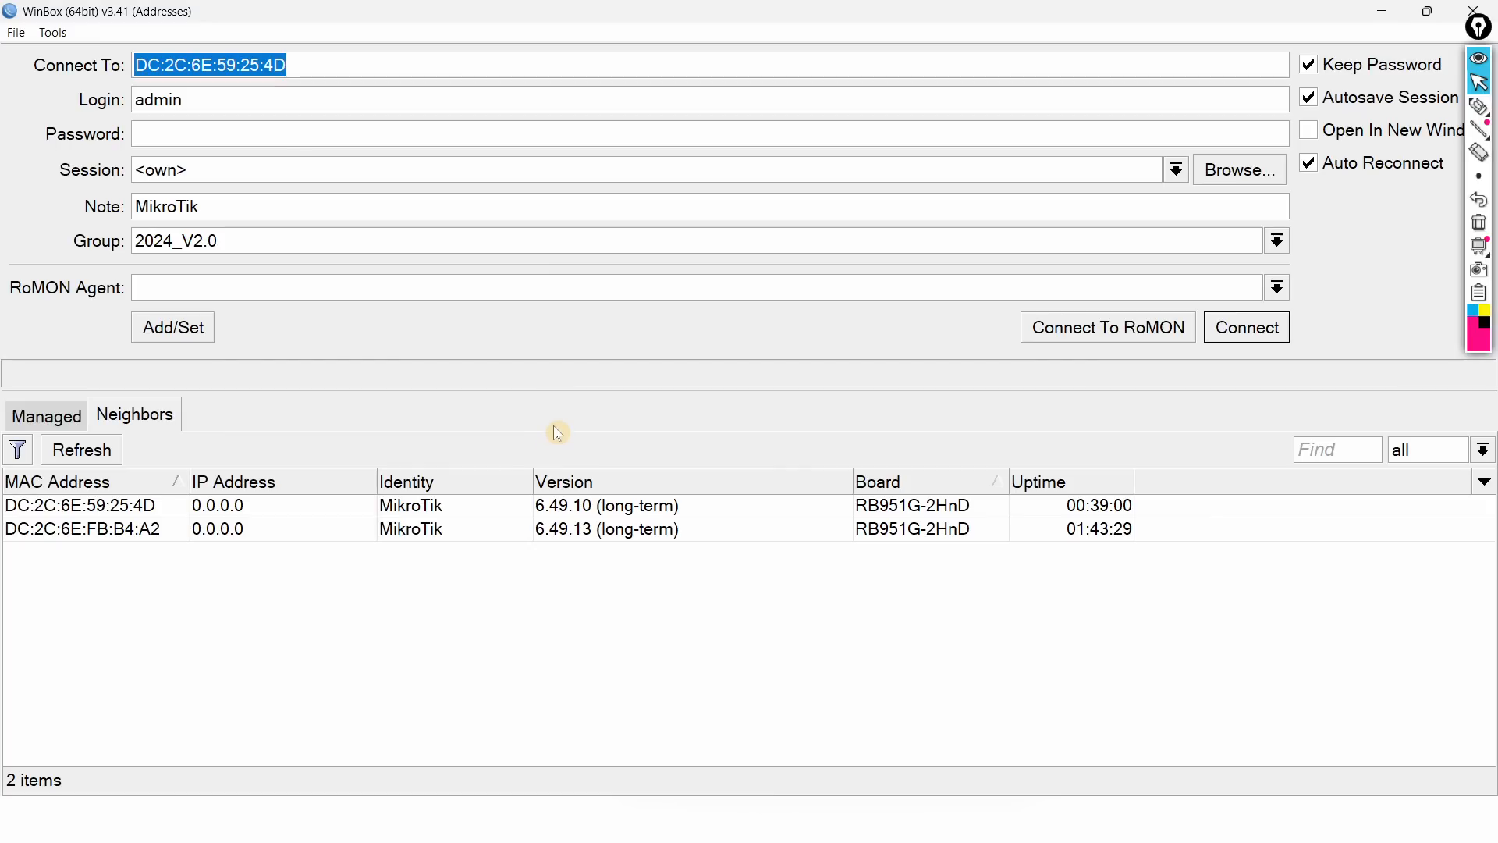
Step: Compare both neighbour routers, refresh the list, and select DC:2C:6E:59:25:4D as target
{"action": "left_click", "coordinate": [135, 507]}
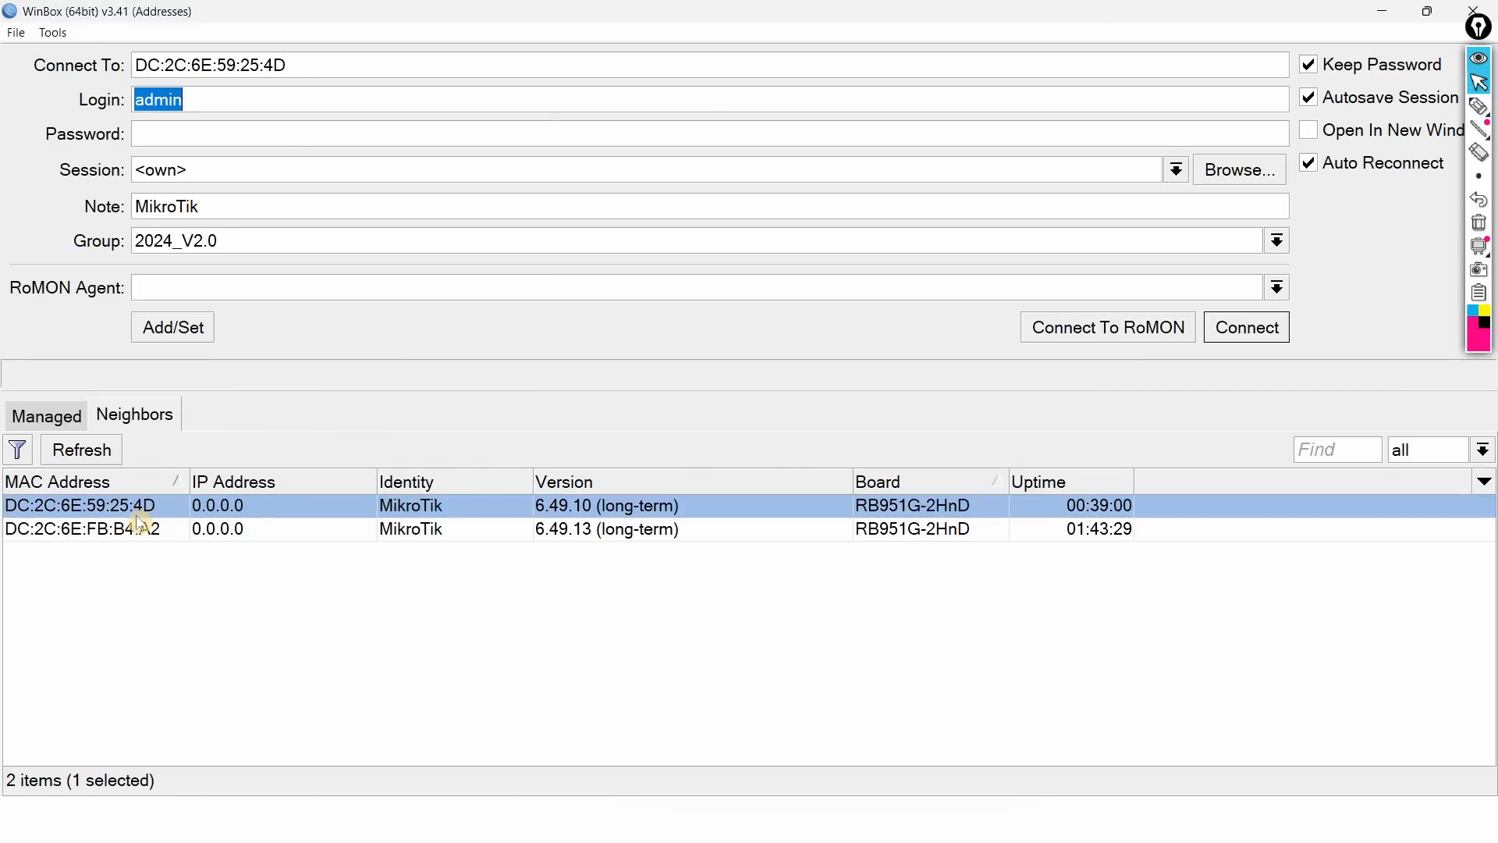
{"action": "left_click", "coordinate": [140, 528]}
{"action": "left_click", "coordinate": [138, 507]}
{"action": "left_click", "coordinate": [128, 536]}
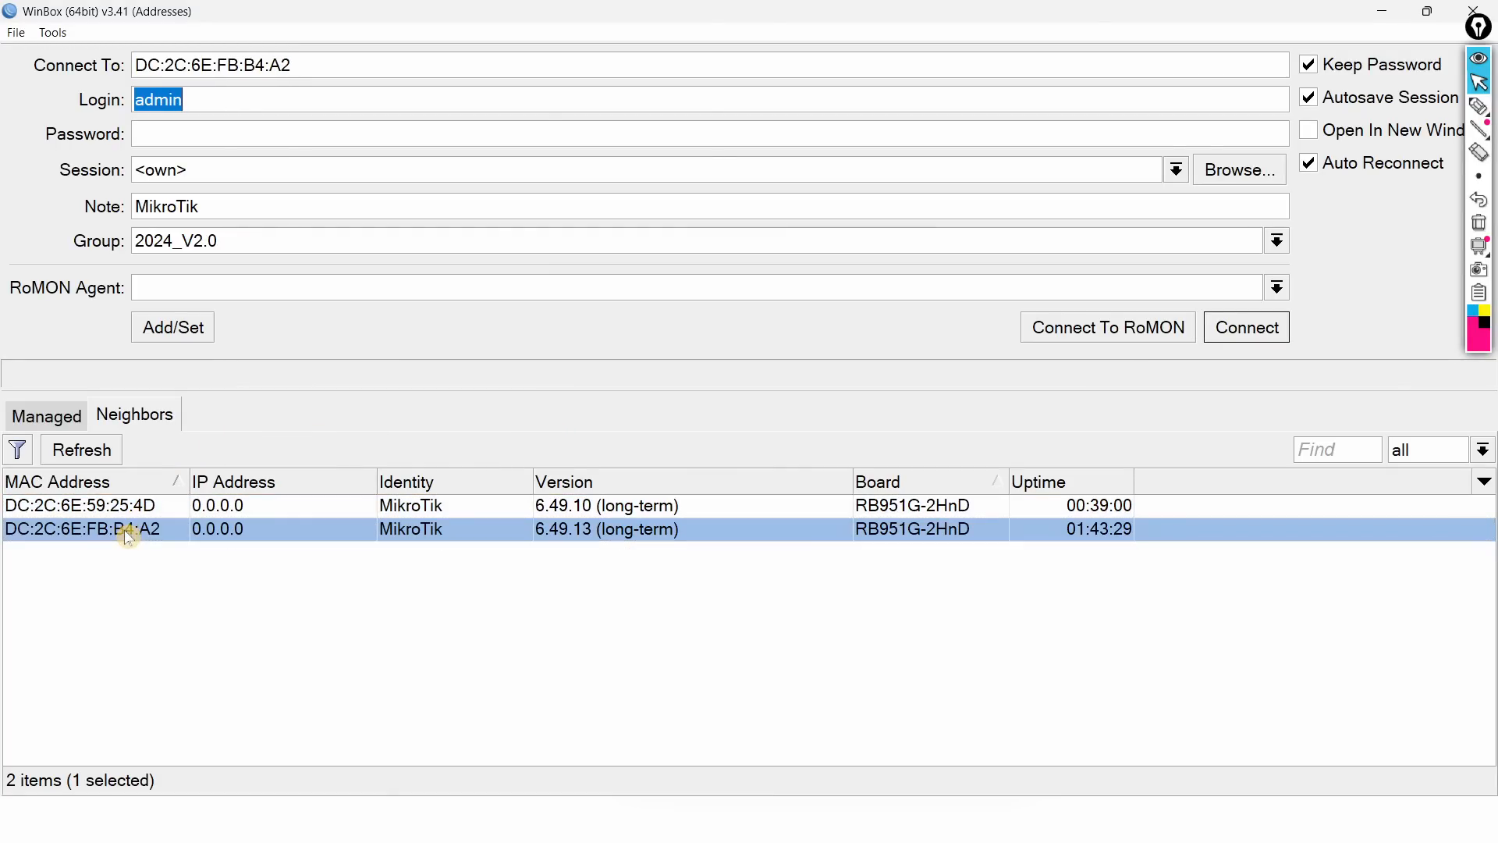
{"action": "left_click", "coordinate": [125, 512]}
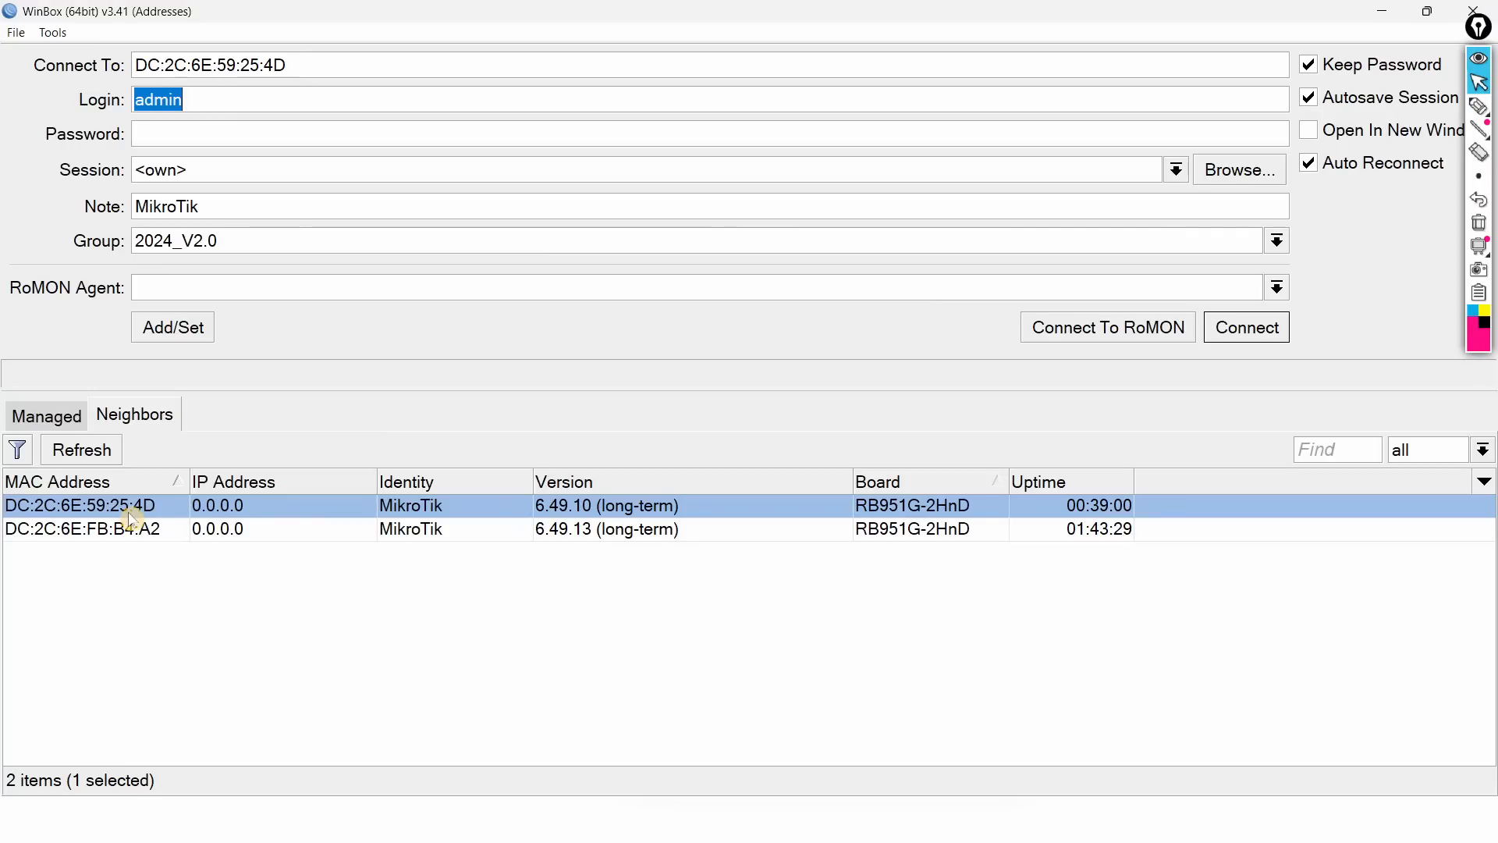
{"action": "left_click", "coordinate": [129, 535]}
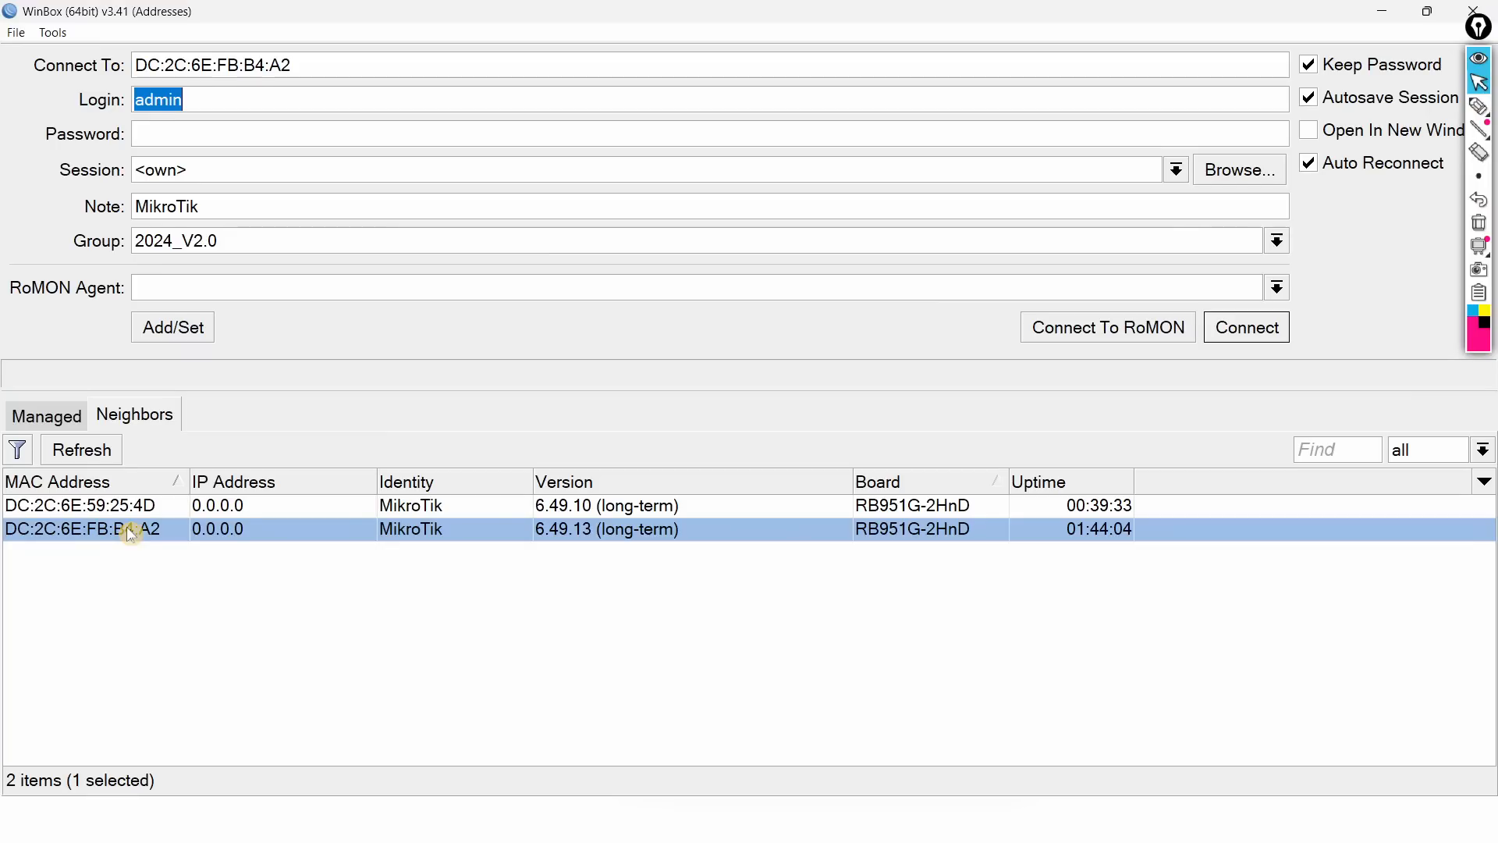
{"action": "left_click", "coordinate": [91, 453]}
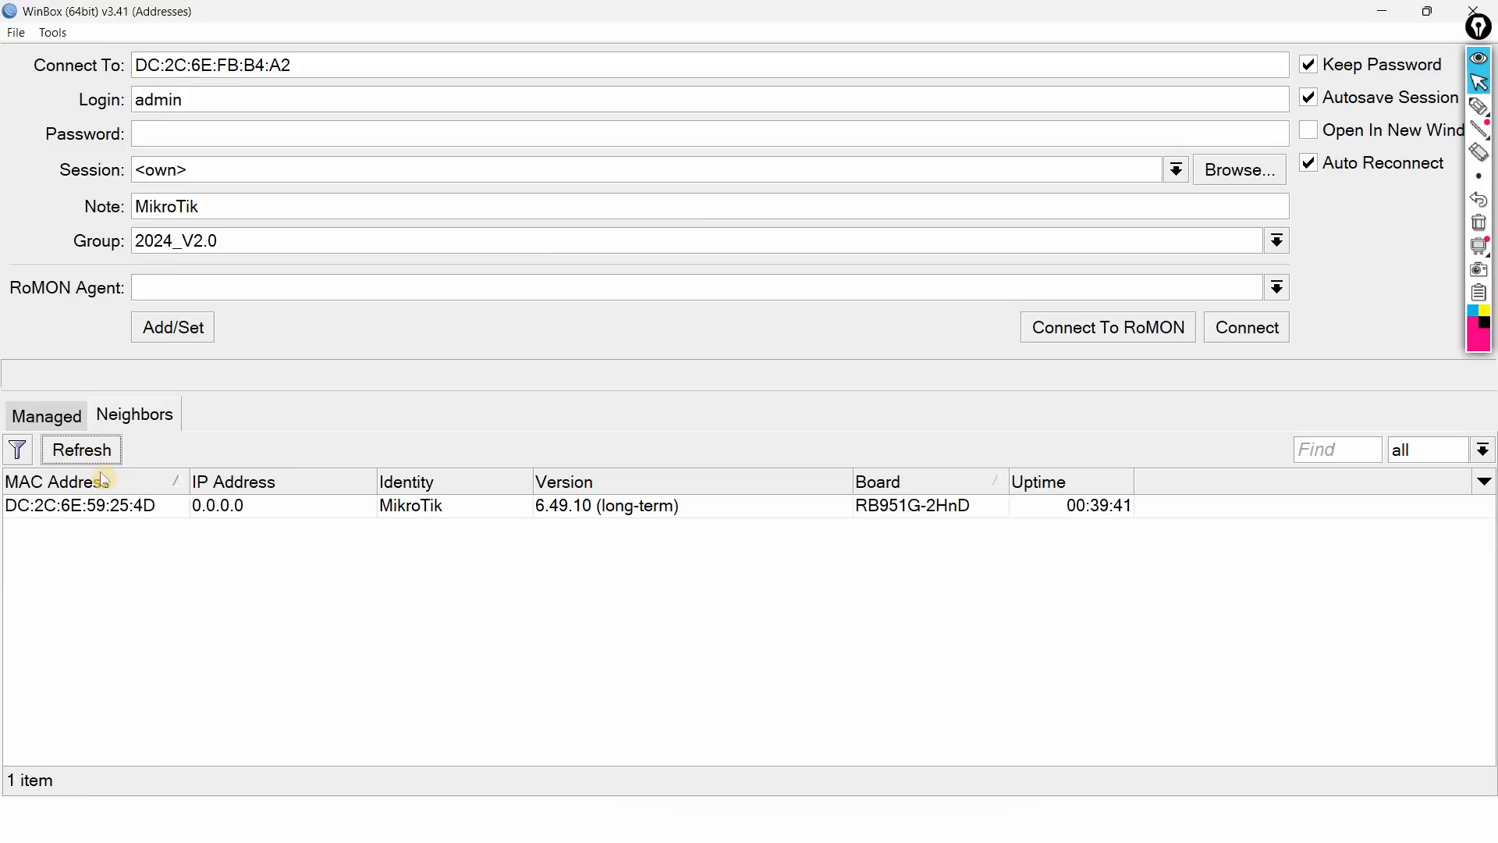
{"action": "left_click", "coordinate": [86, 506]}
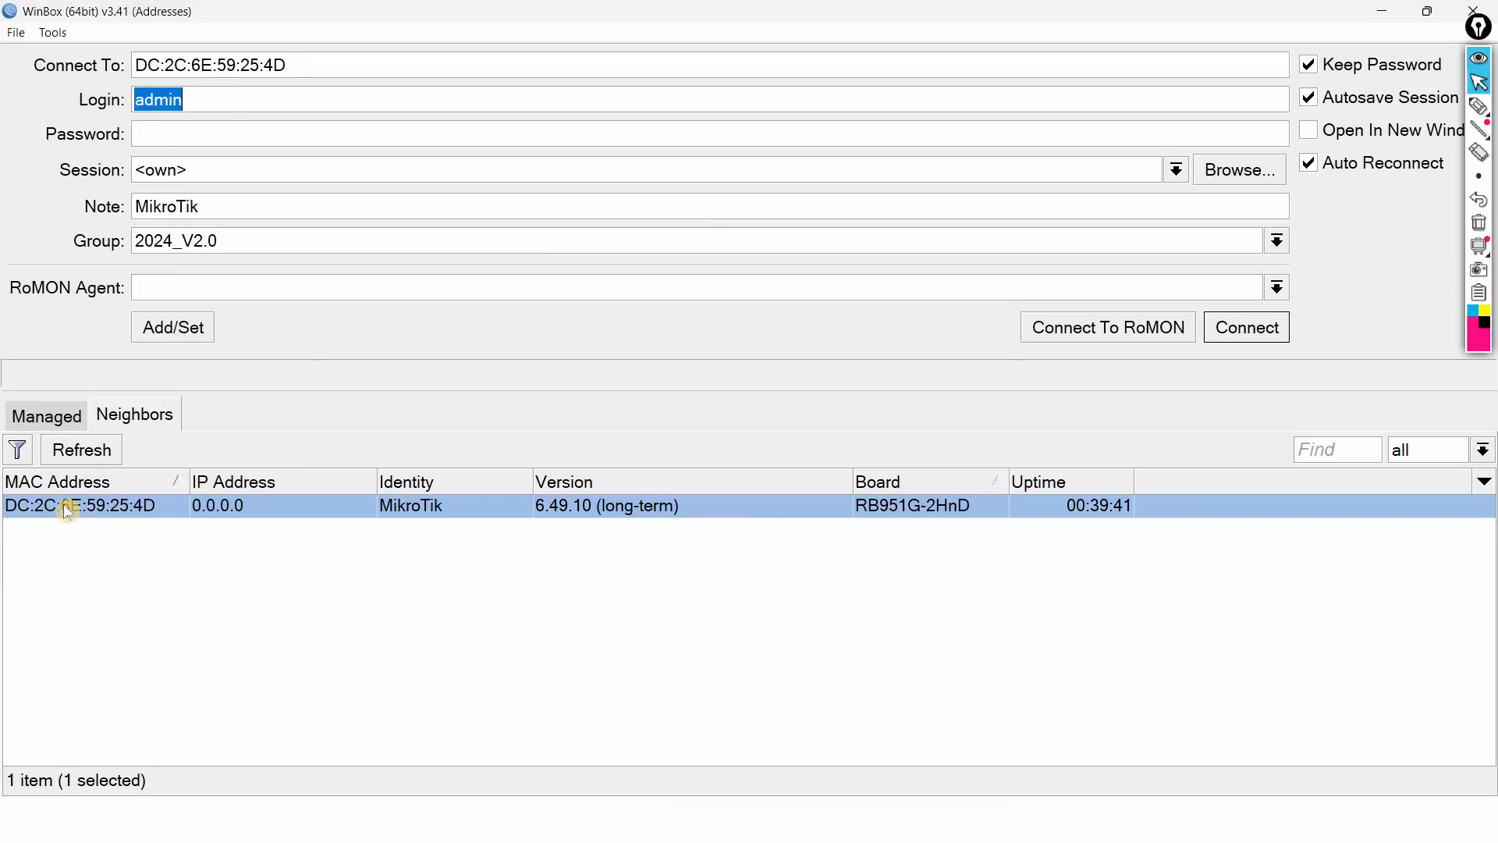
Step: Connect to DC:2C:6E:59:25:4D, skip the password prompt, and set its identity to 'Router A'
{"action": "left_click", "coordinate": [1252, 335]}
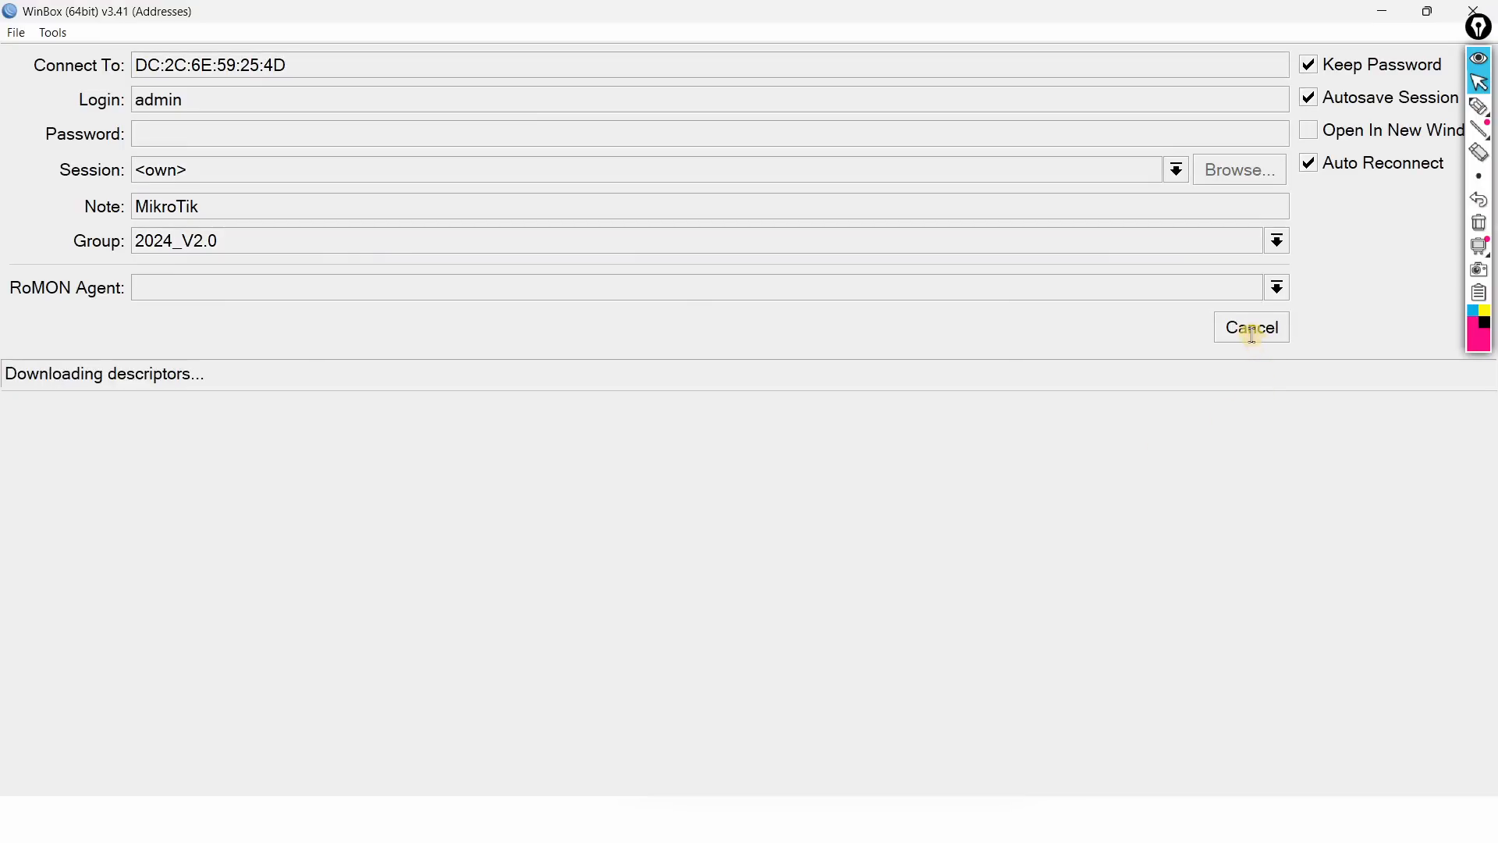
{"action": "left_click", "coordinate": [492, 227]}
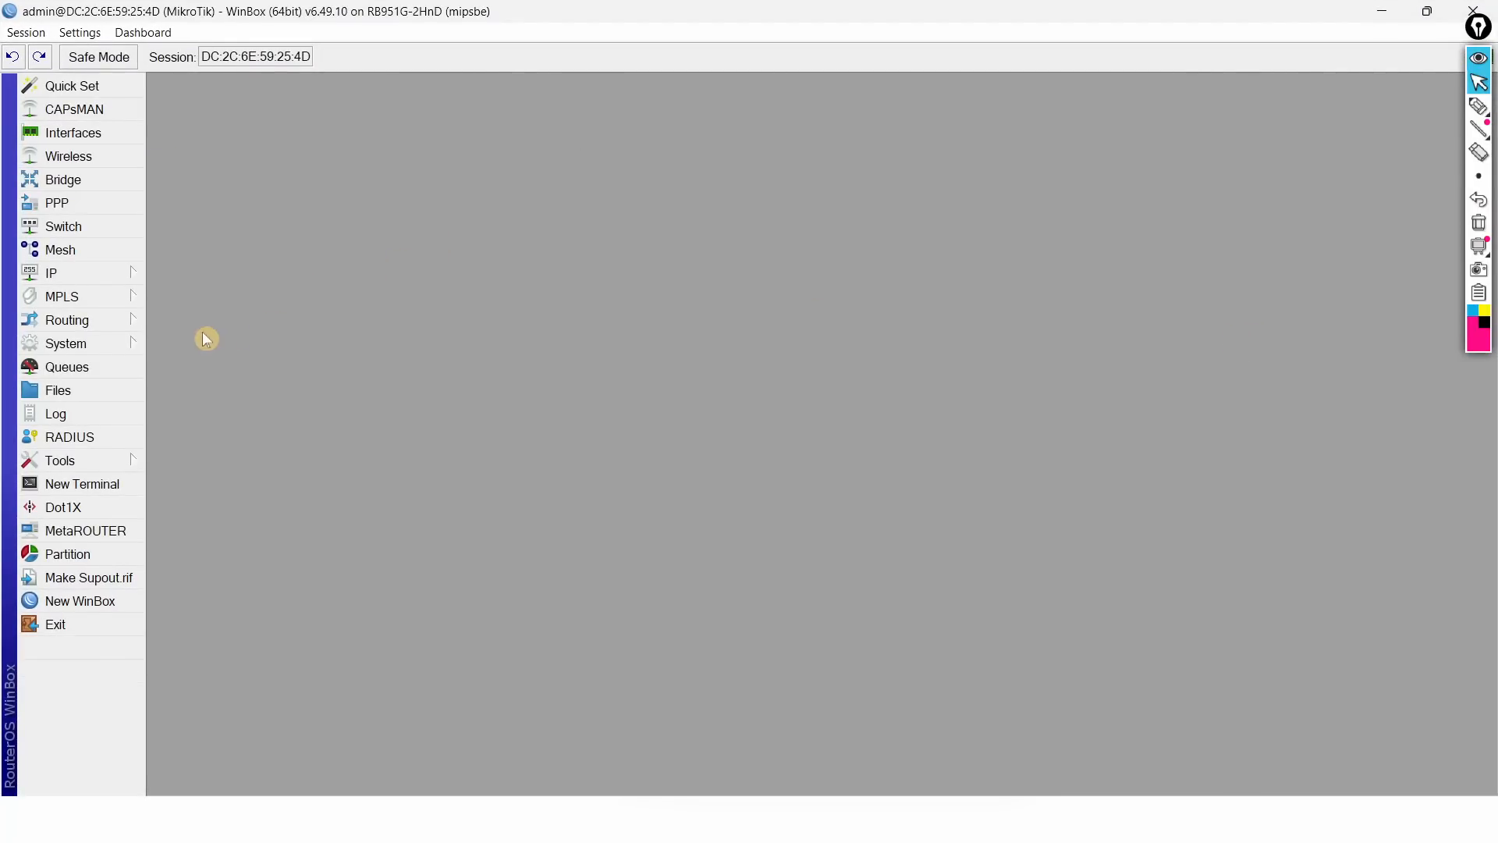
{"action": "left_click", "coordinate": [110, 344]}
{"action": "left_click", "coordinate": [208, 370]}
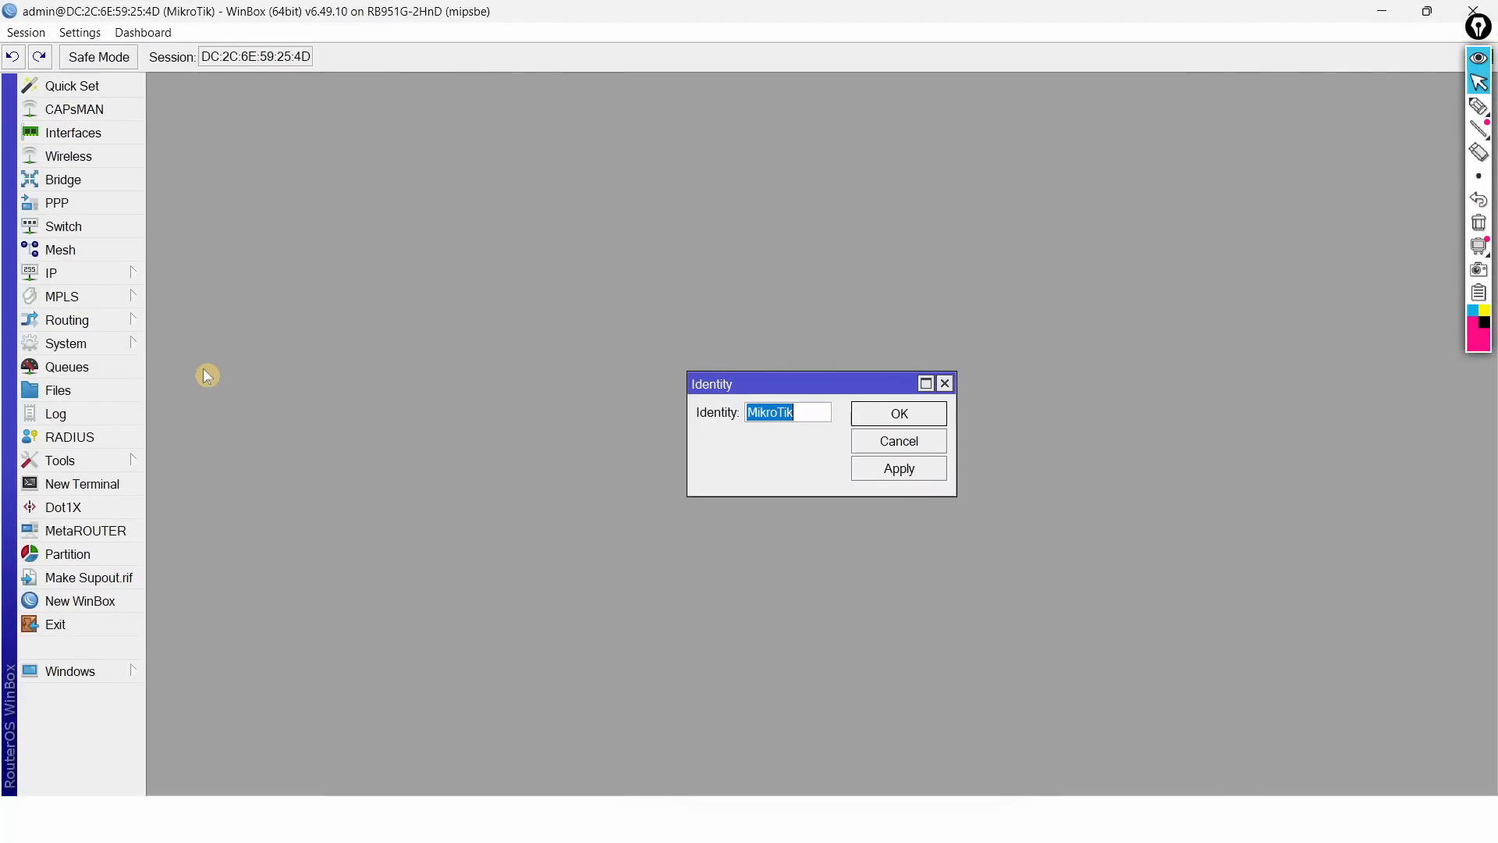
{"action": "type", "text": "Router A"}
{"action": "key", "text": "Return"}
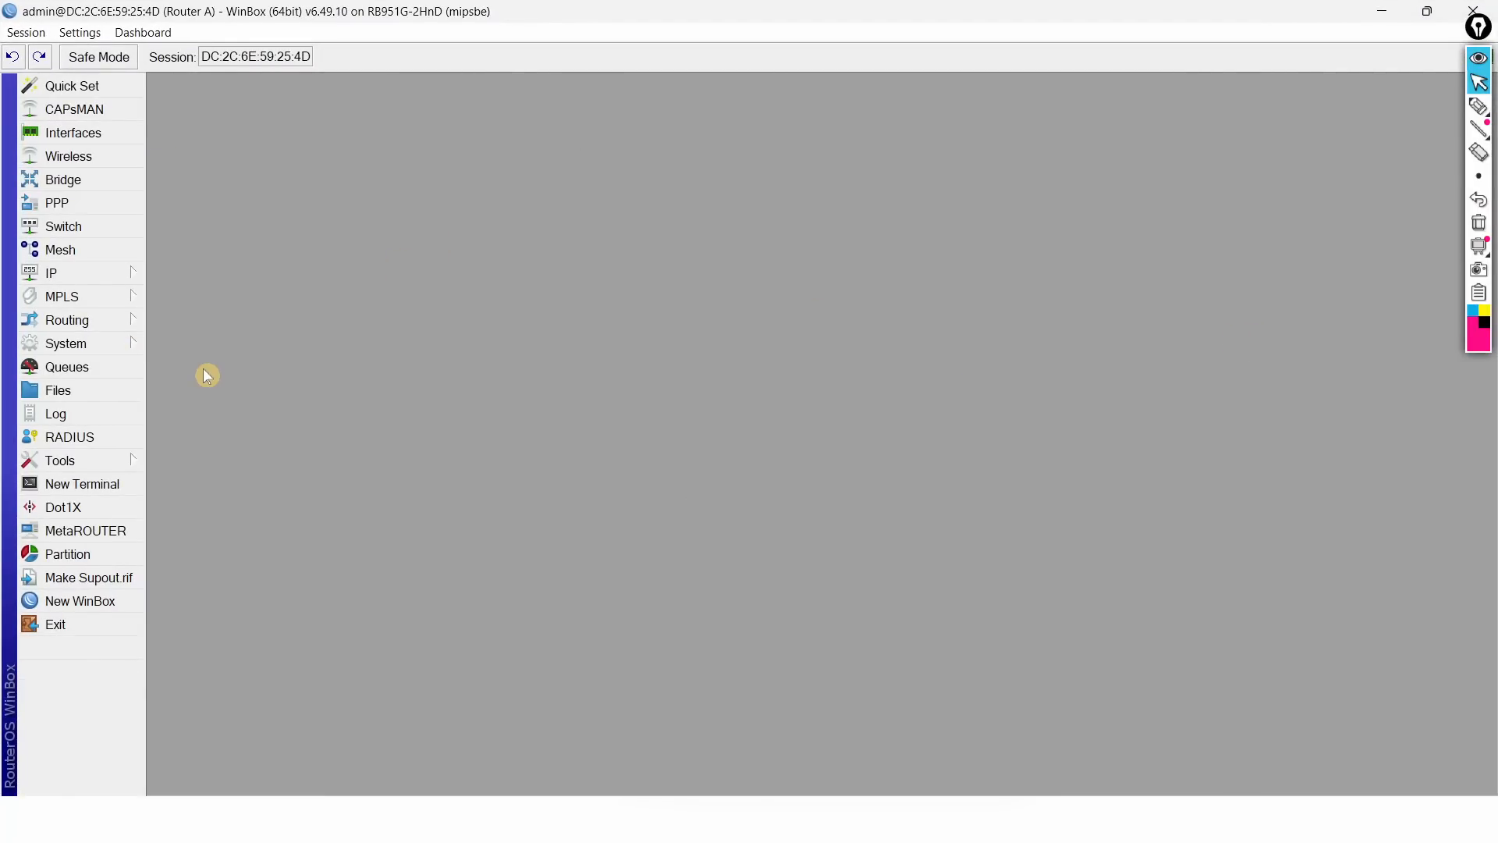
{"action": "left_click", "coordinate": [24, 39]}
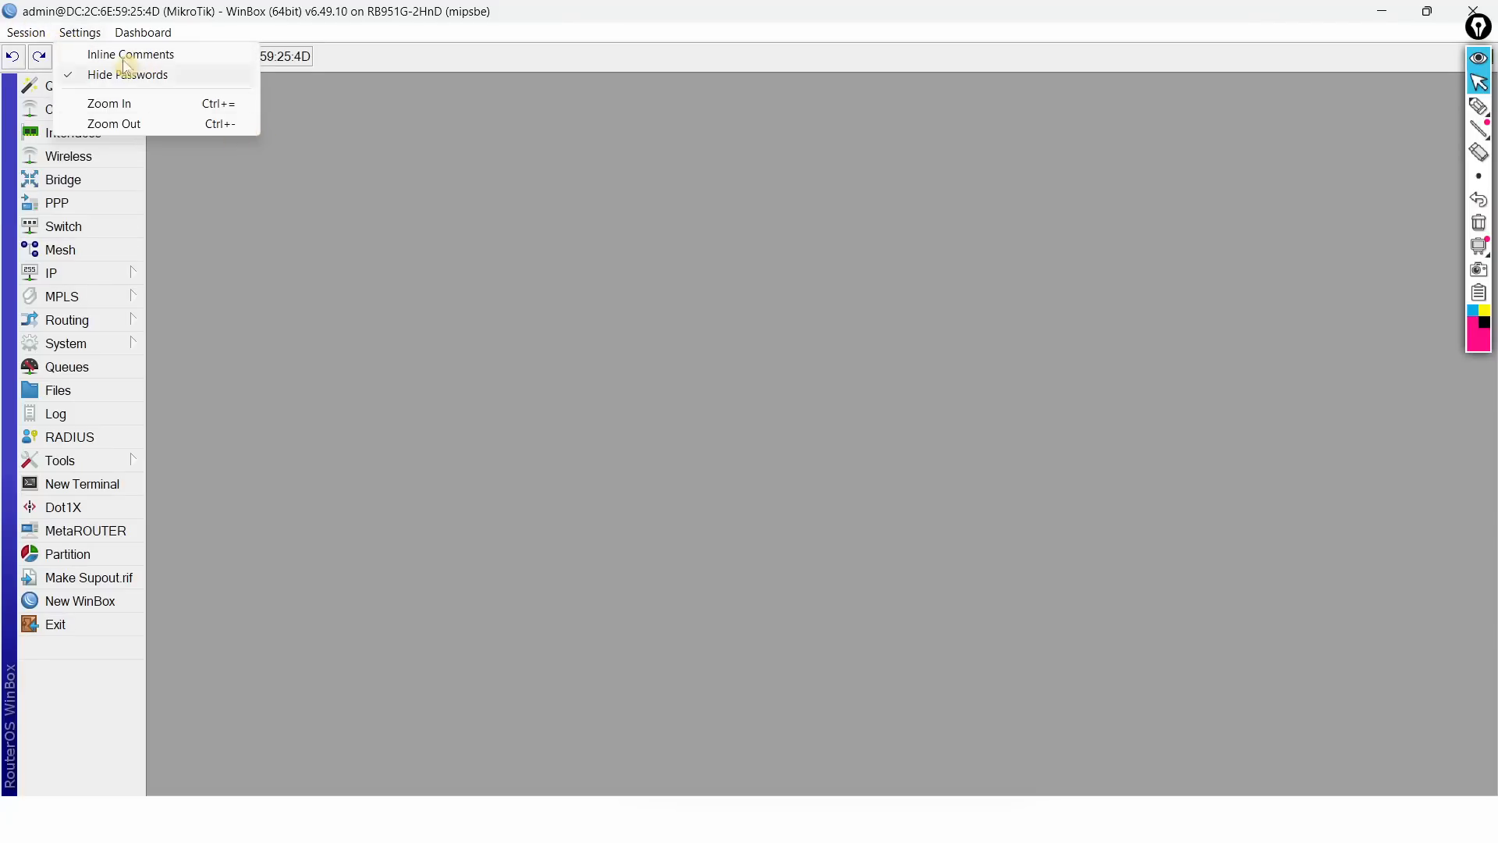
{"action": "left_click", "coordinate": [36, 63]}
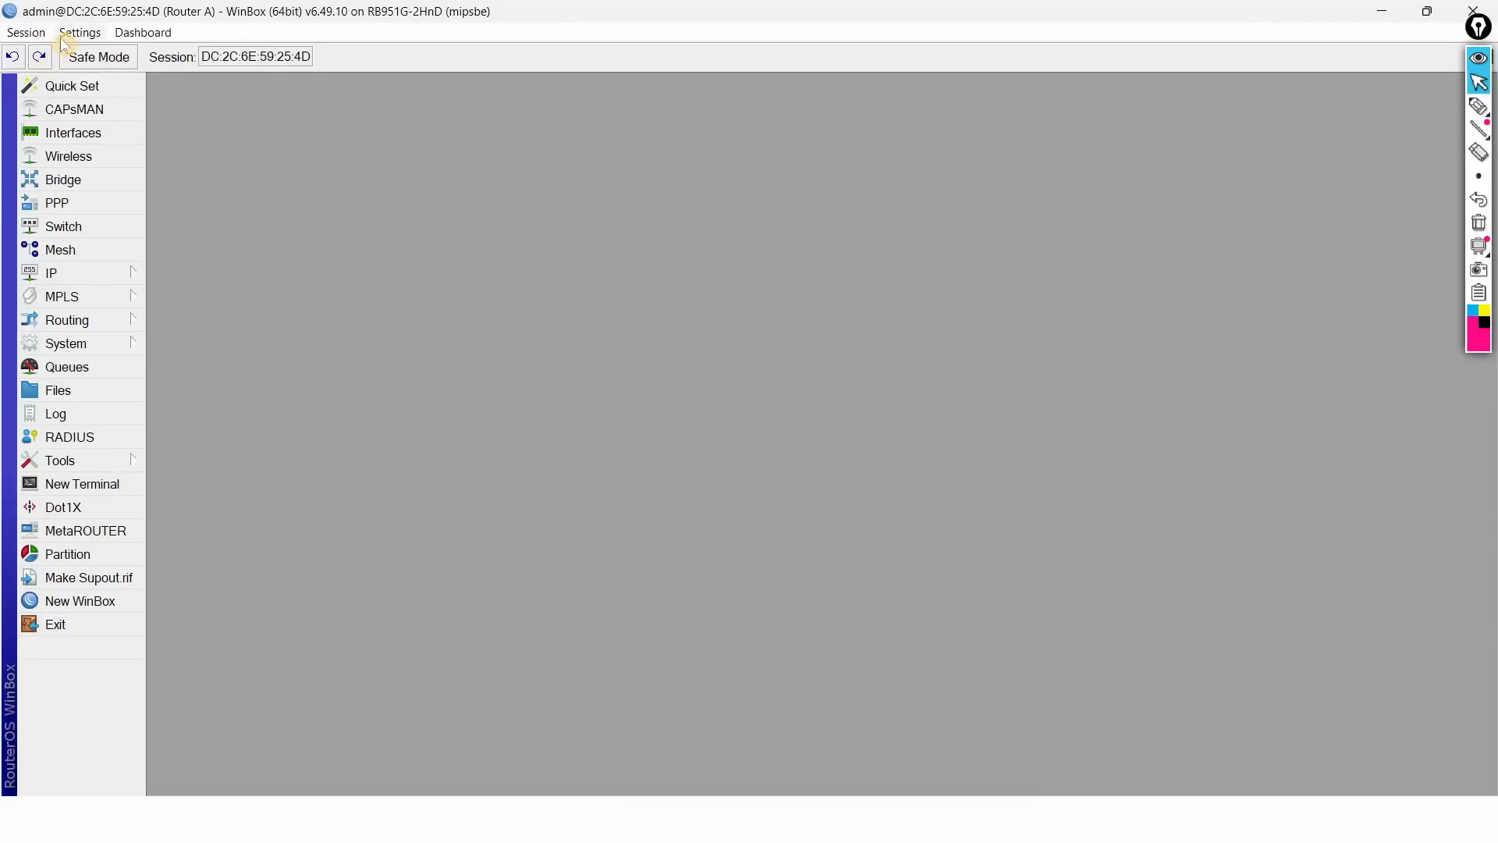
{"action": "left_click", "coordinate": [26, 32]}
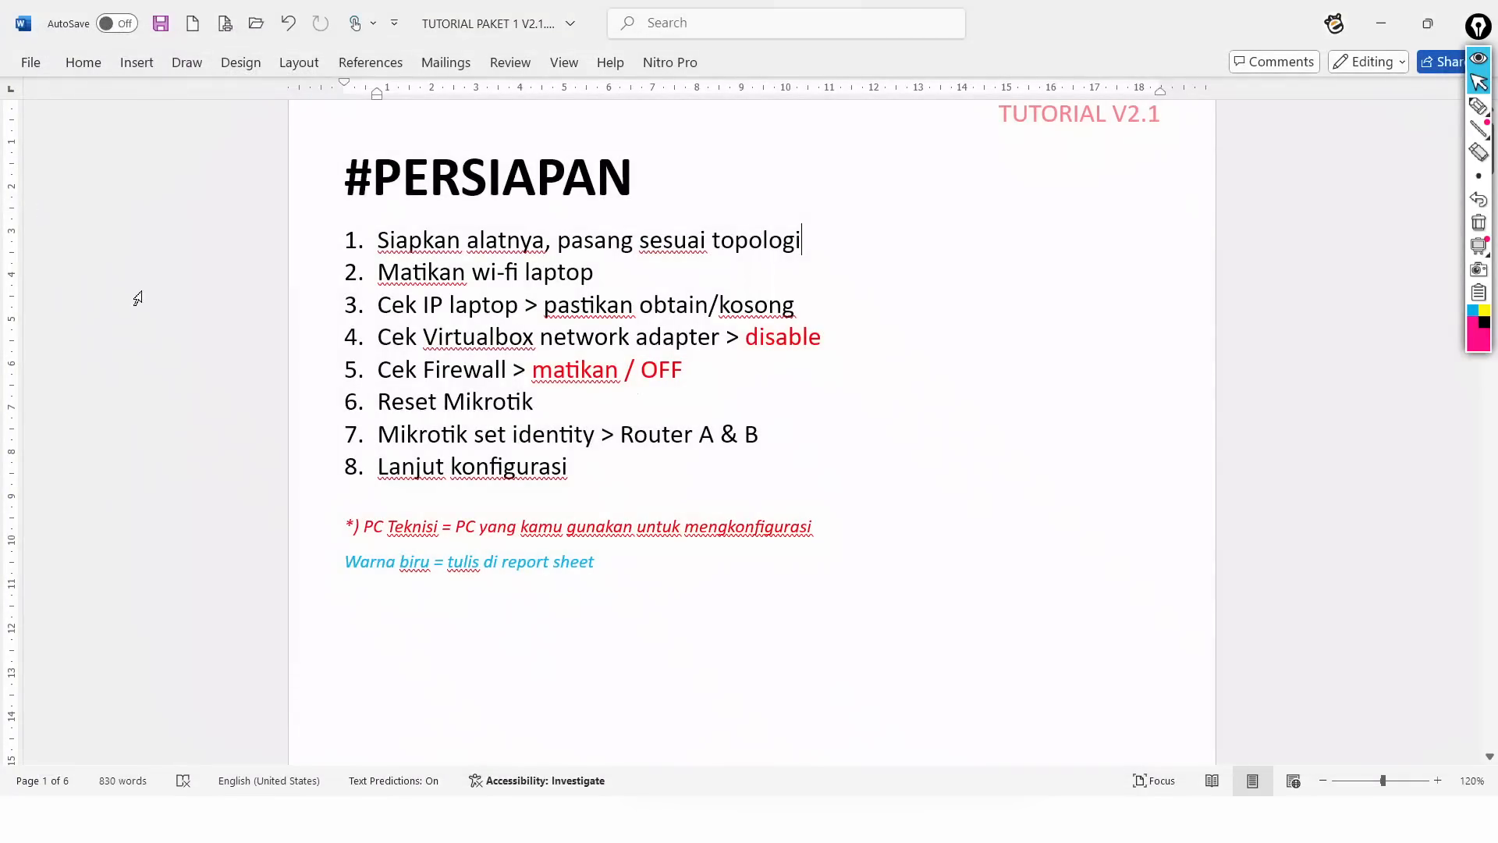
Step: Return to the WinBox connection window and select the neighbour now named Router A
{"action": "key", "text": "super"}
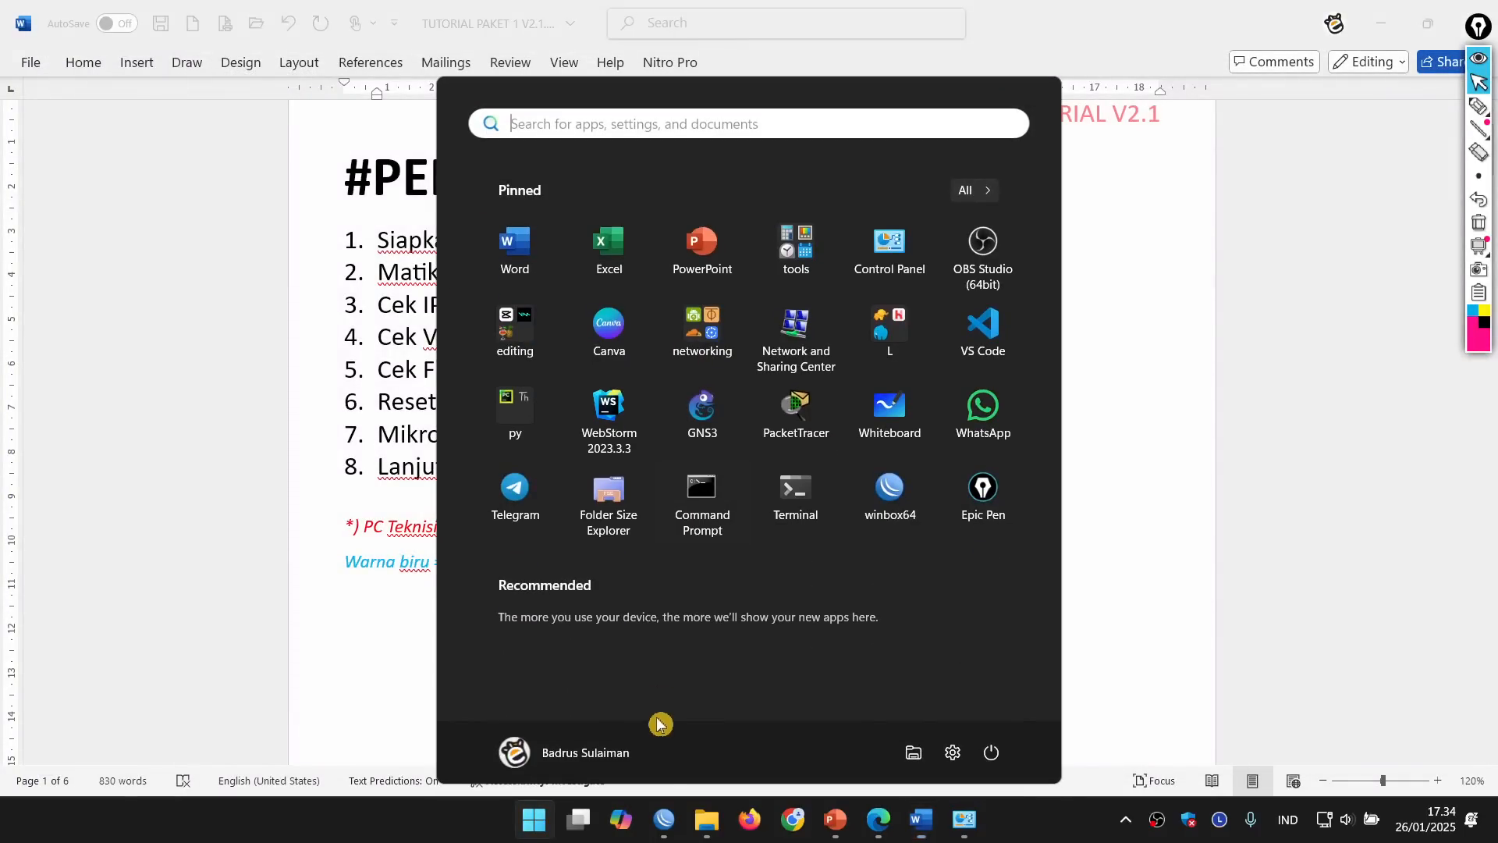
{"action": "left_click", "coordinate": [670, 824]}
{"action": "left_click", "coordinate": [119, 511]}
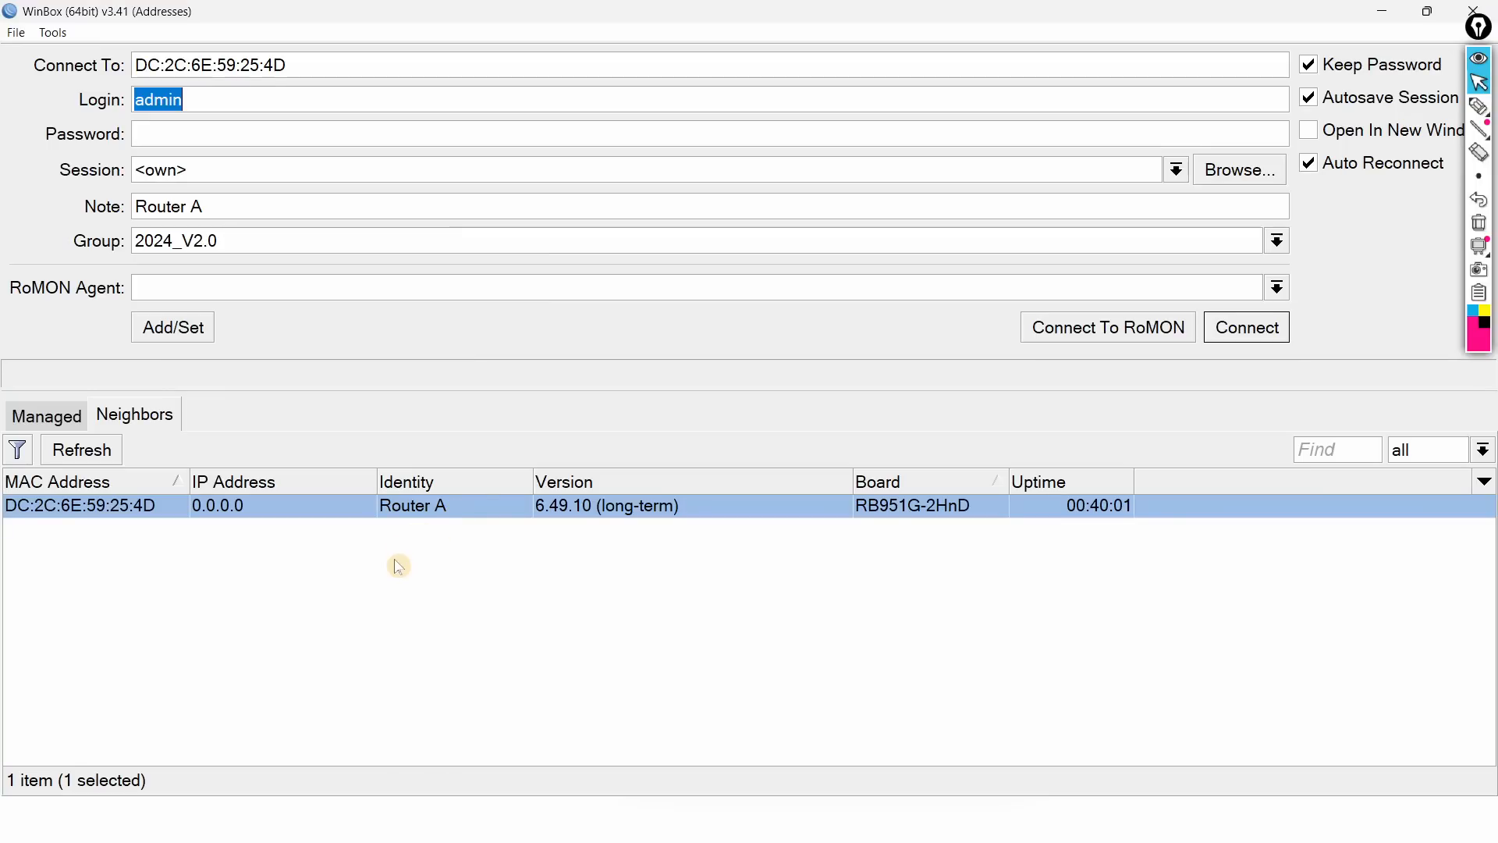
Step: Log into Router A and snap its session to the left half of the screen
{"action": "left_click", "coordinate": [100, 457]}
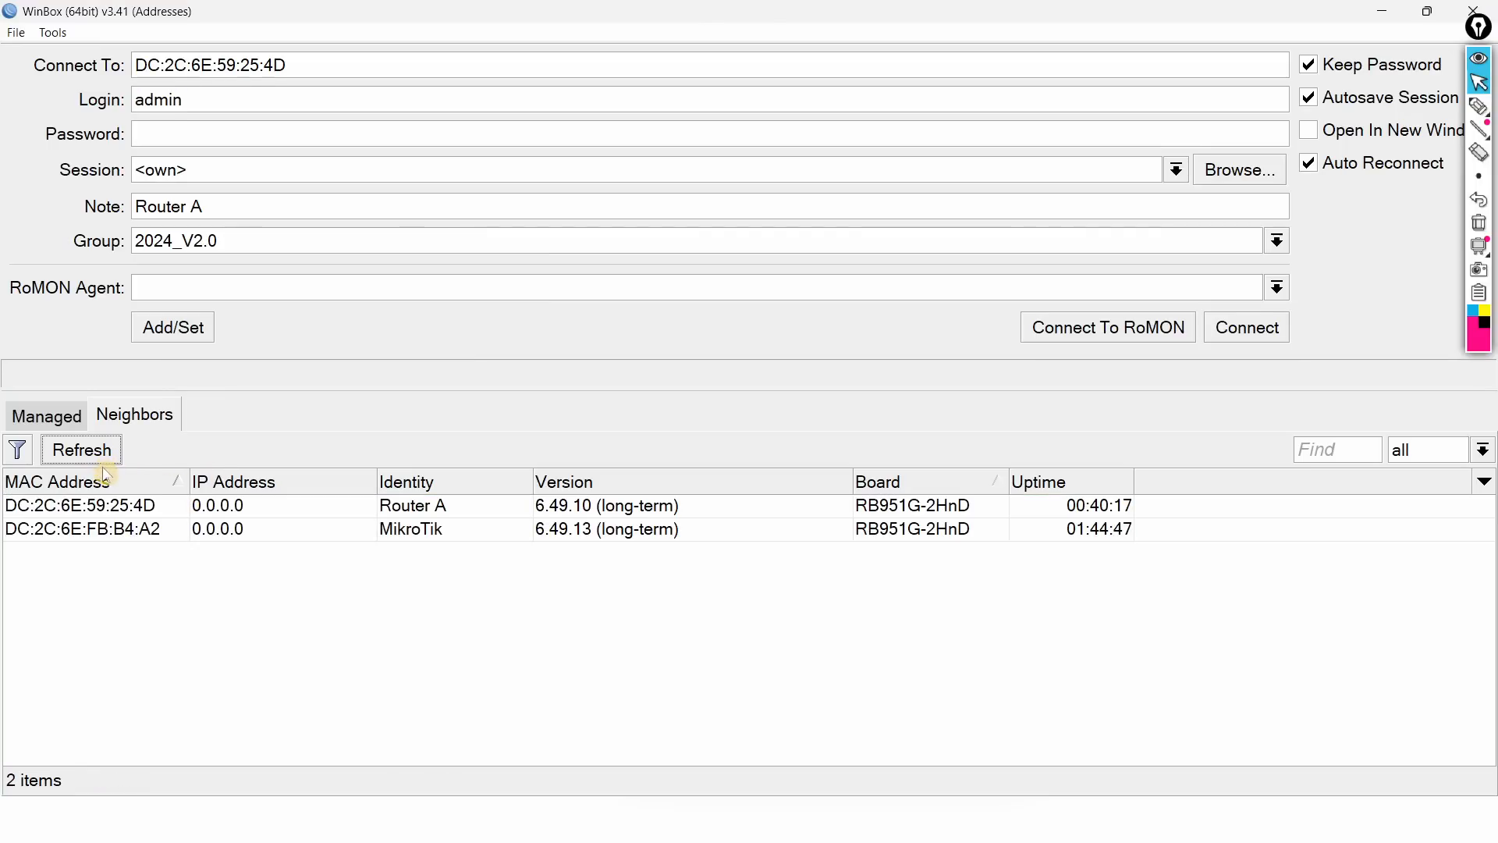
{"action": "left_click", "coordinate": [107, 531]}
{"action": "left_click", "coordinate": [101, 506]}
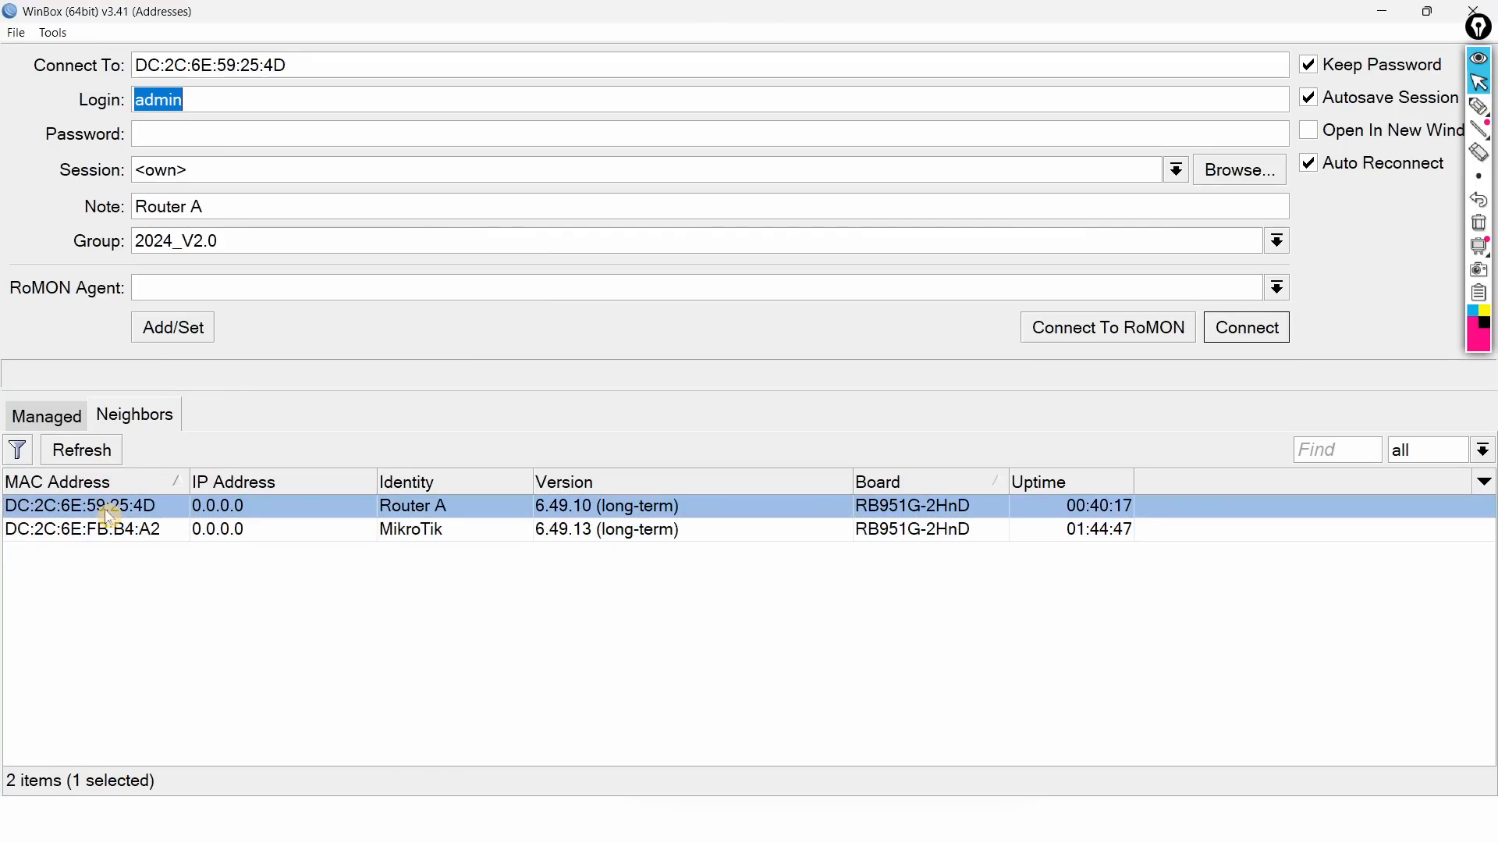
{"action": "left_click", "coordinate": [1224, 331]}
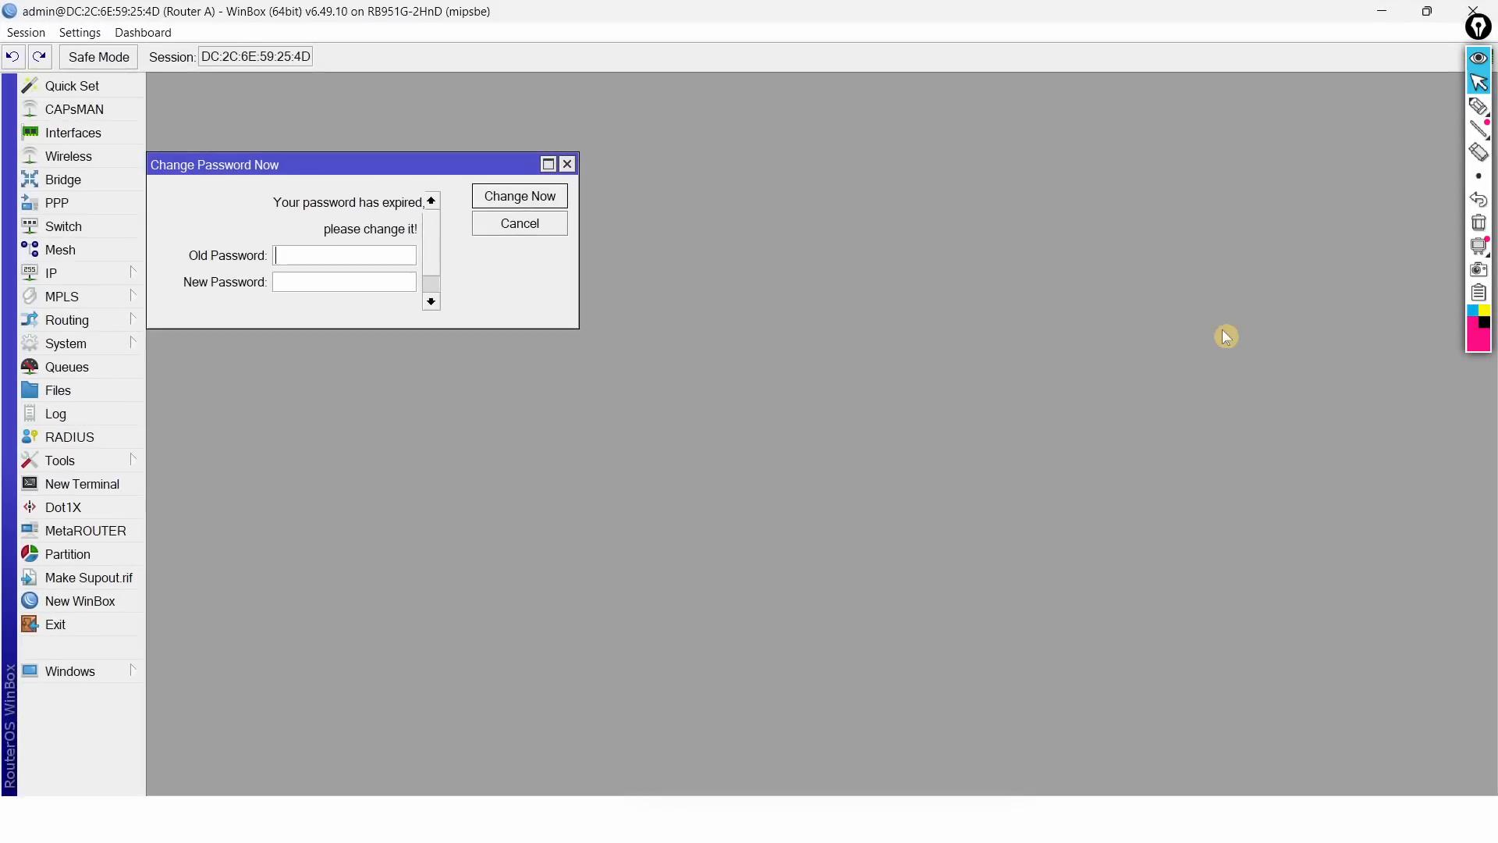
{"action": "key", "text": "super+Left"}
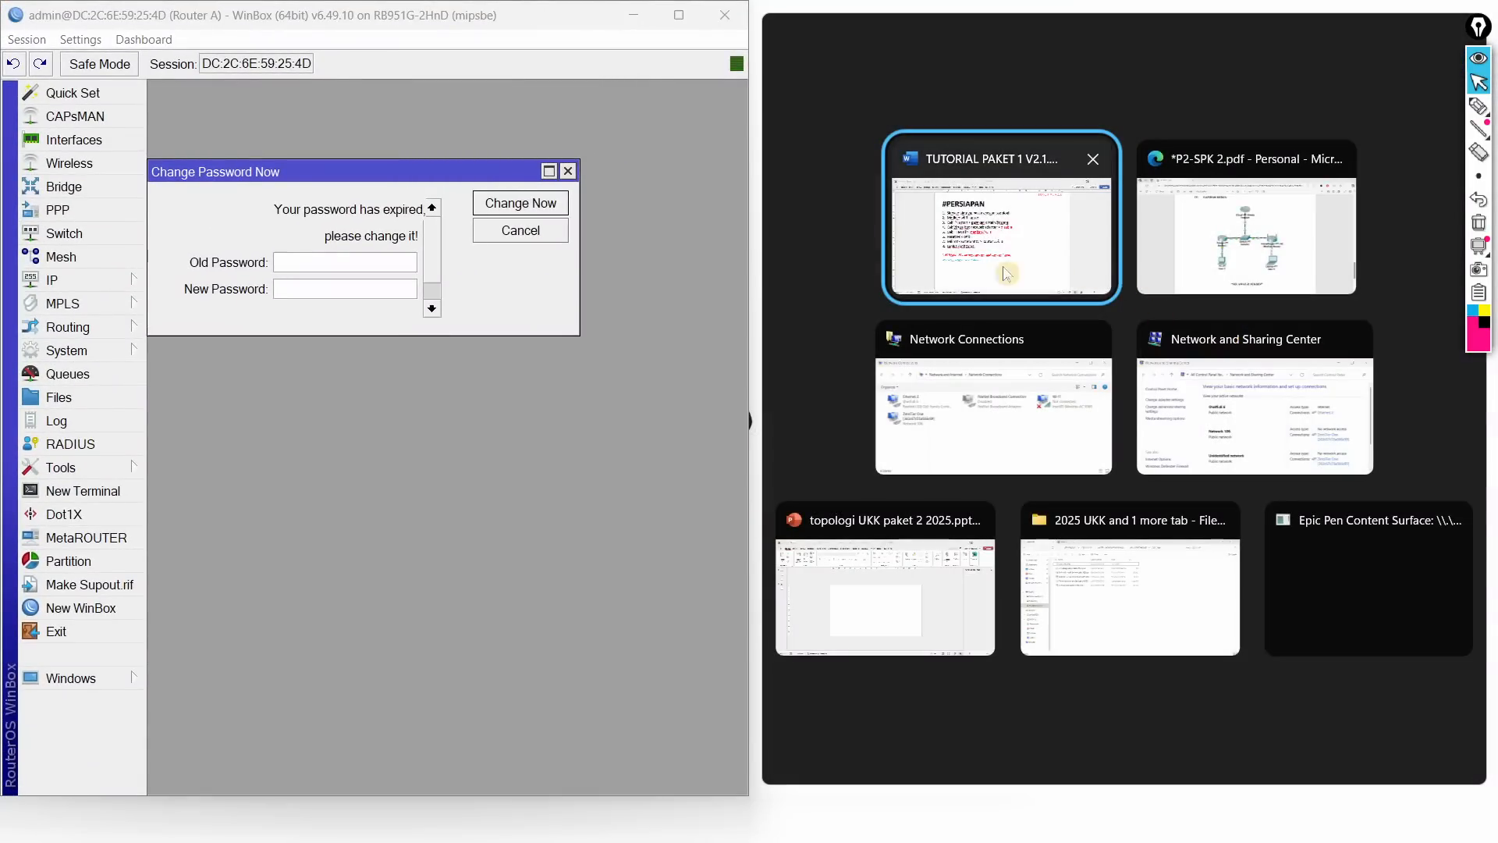
{"action": "left_click", "coordinate": [508, 238]}
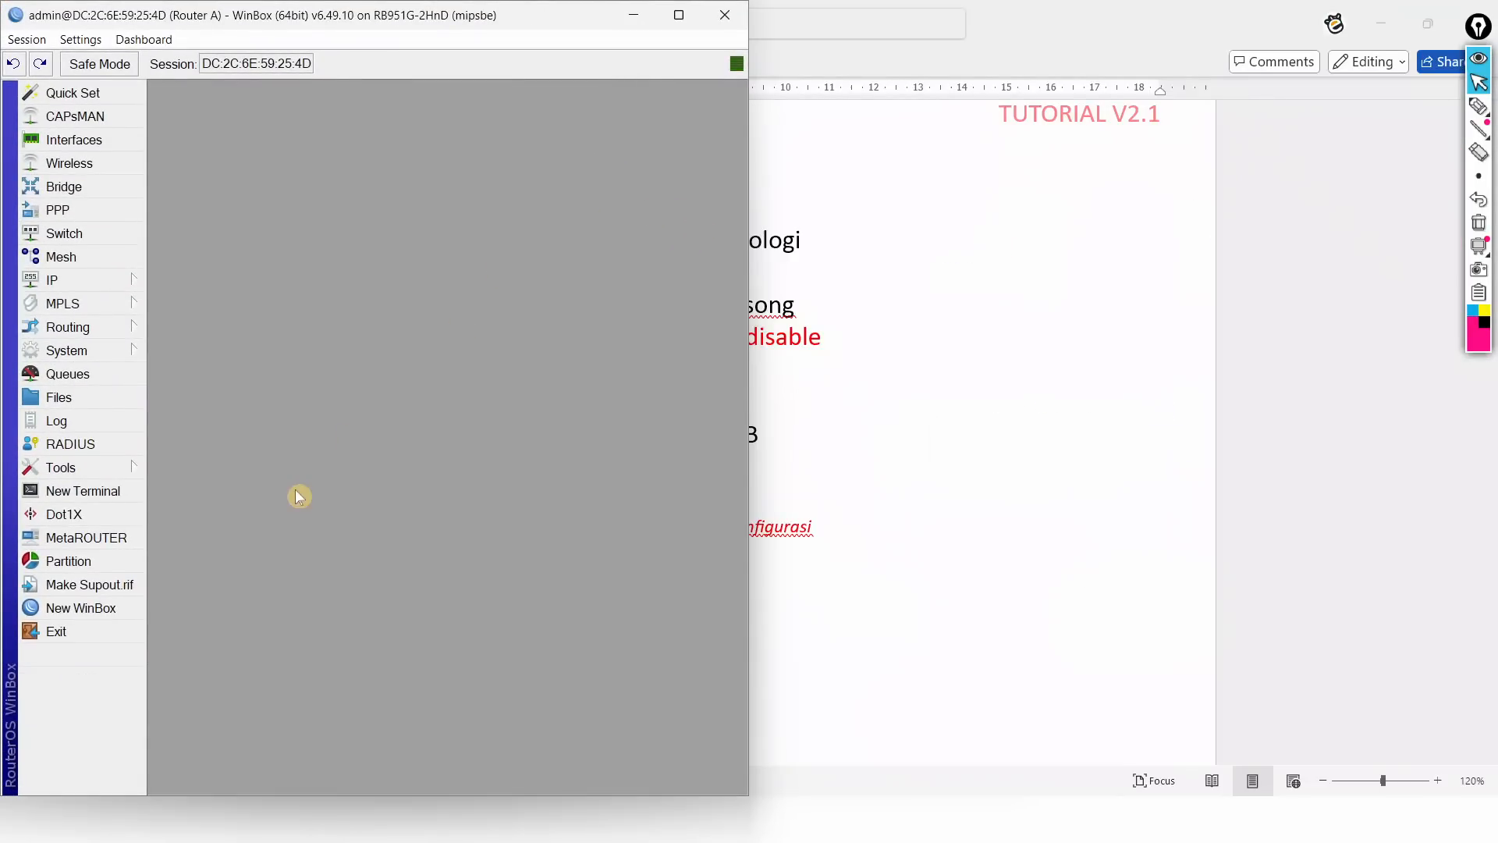
Step: Open a second connection on the right half and log into DC:2C:6E:FB:B4:A2
{"action": "left_click", "coordinate": [90, 608]}
{"action": "key", "text": "super+Right"}
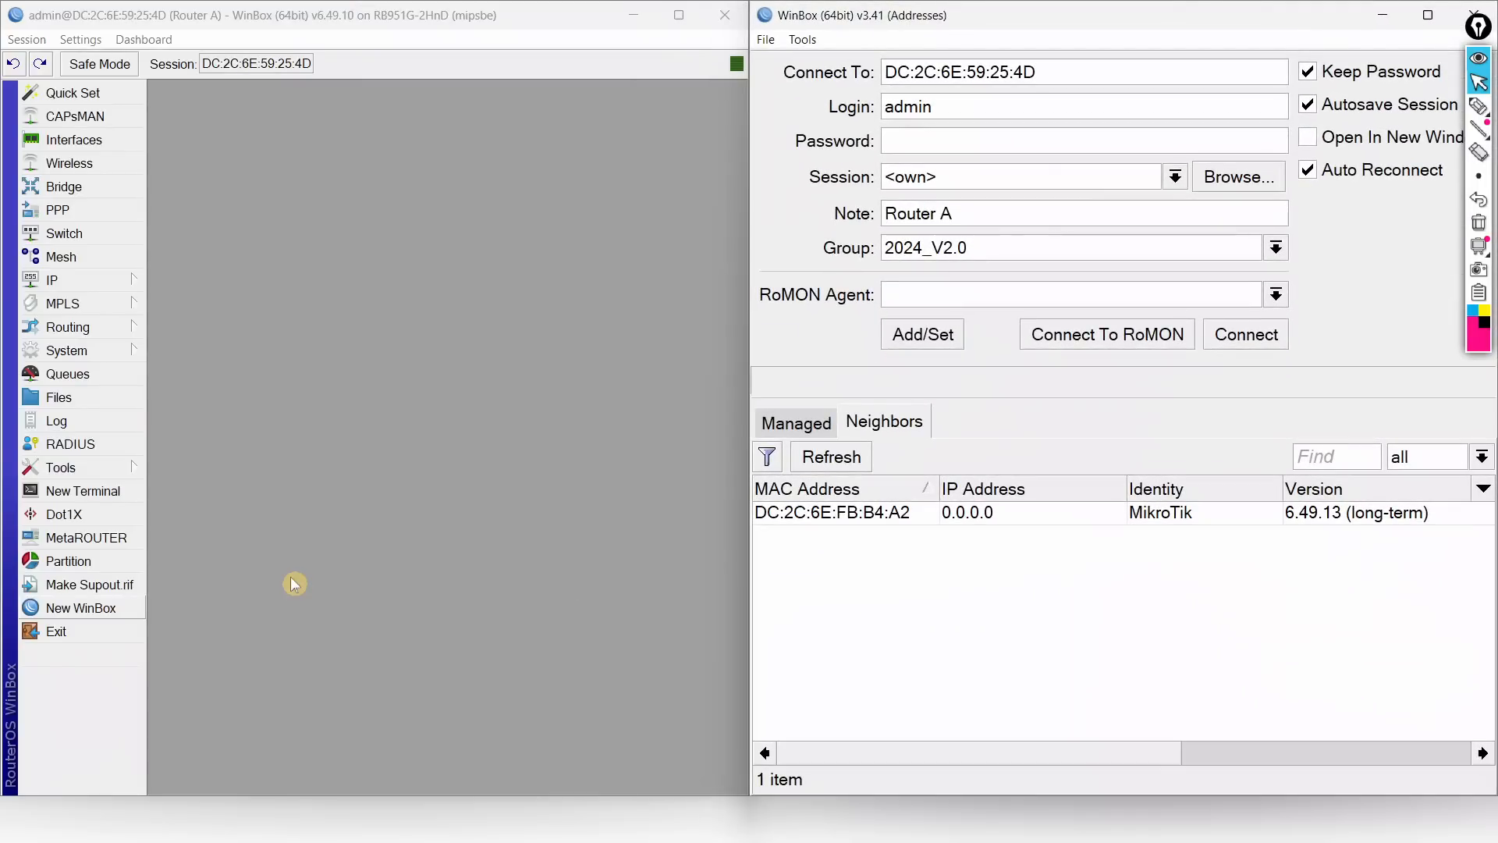
{"action": "left_click", "coordinate": [804, 536]}
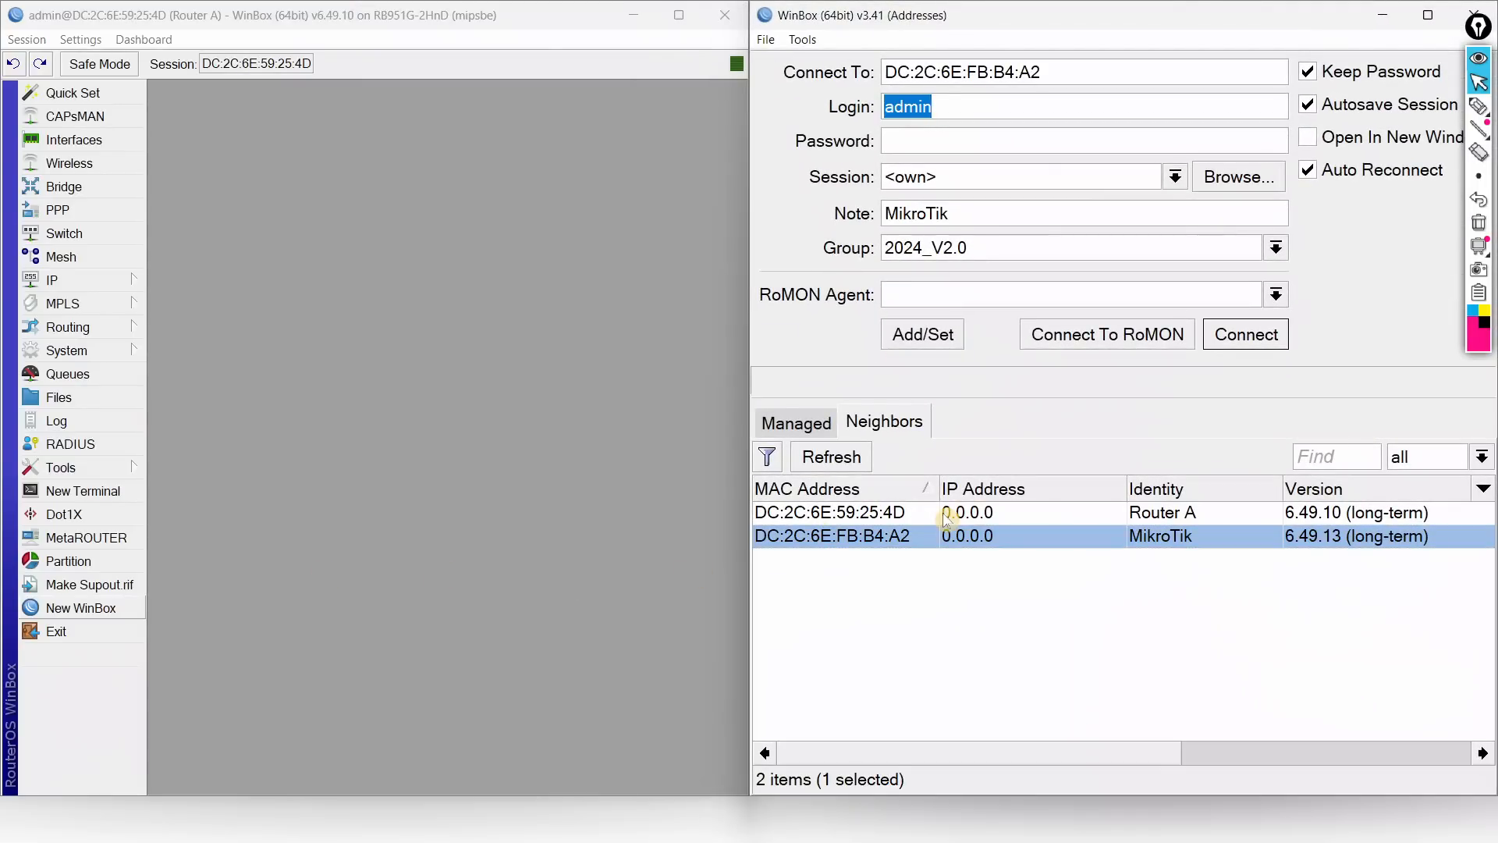
{"action": "left_click", "coordinate": [1246, 334]}
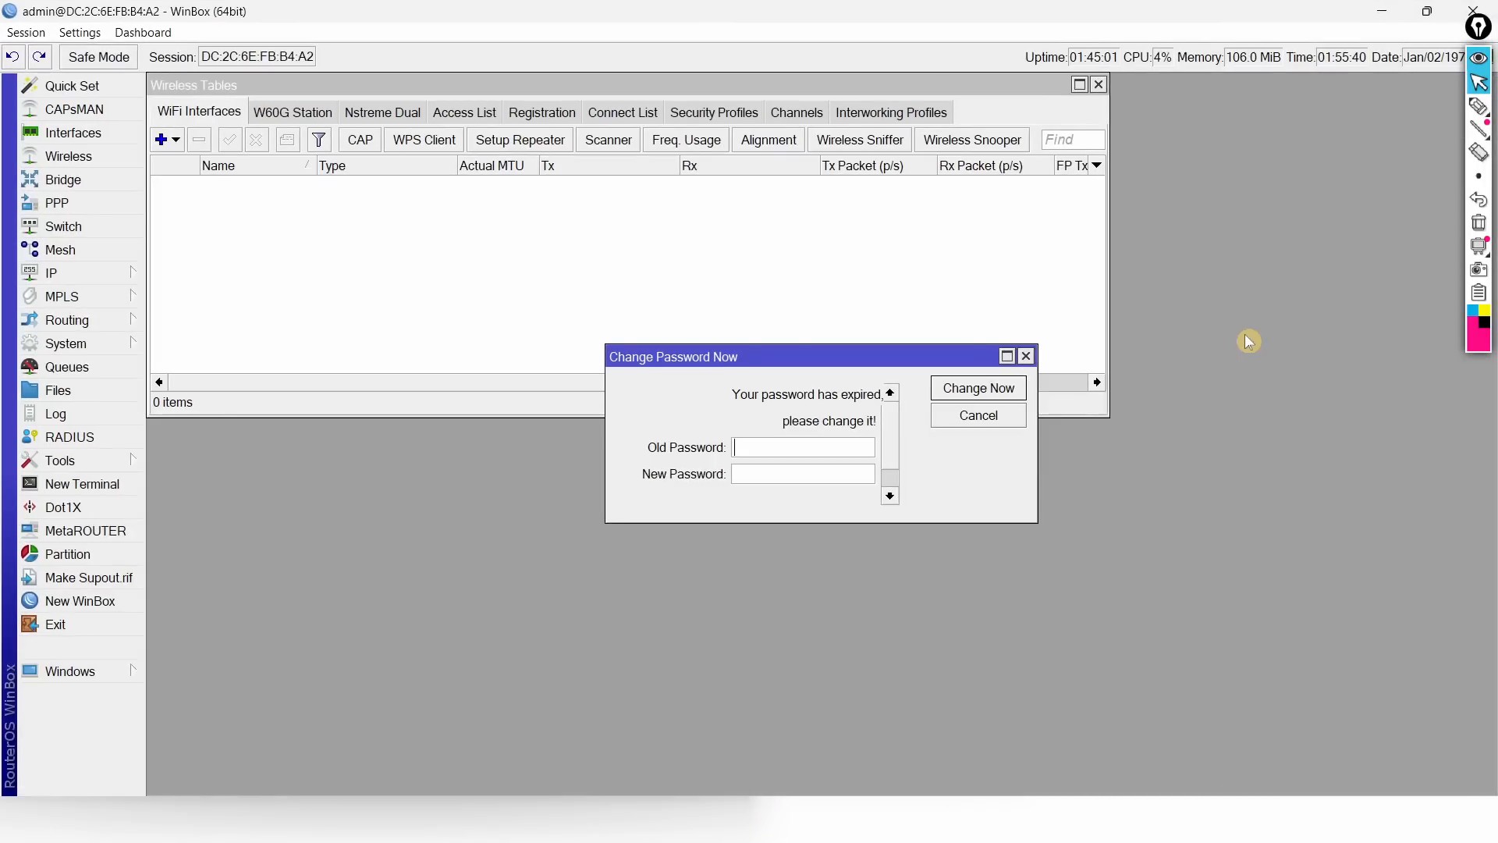
{"action": "left_click", "coordinate": [934, 417]}
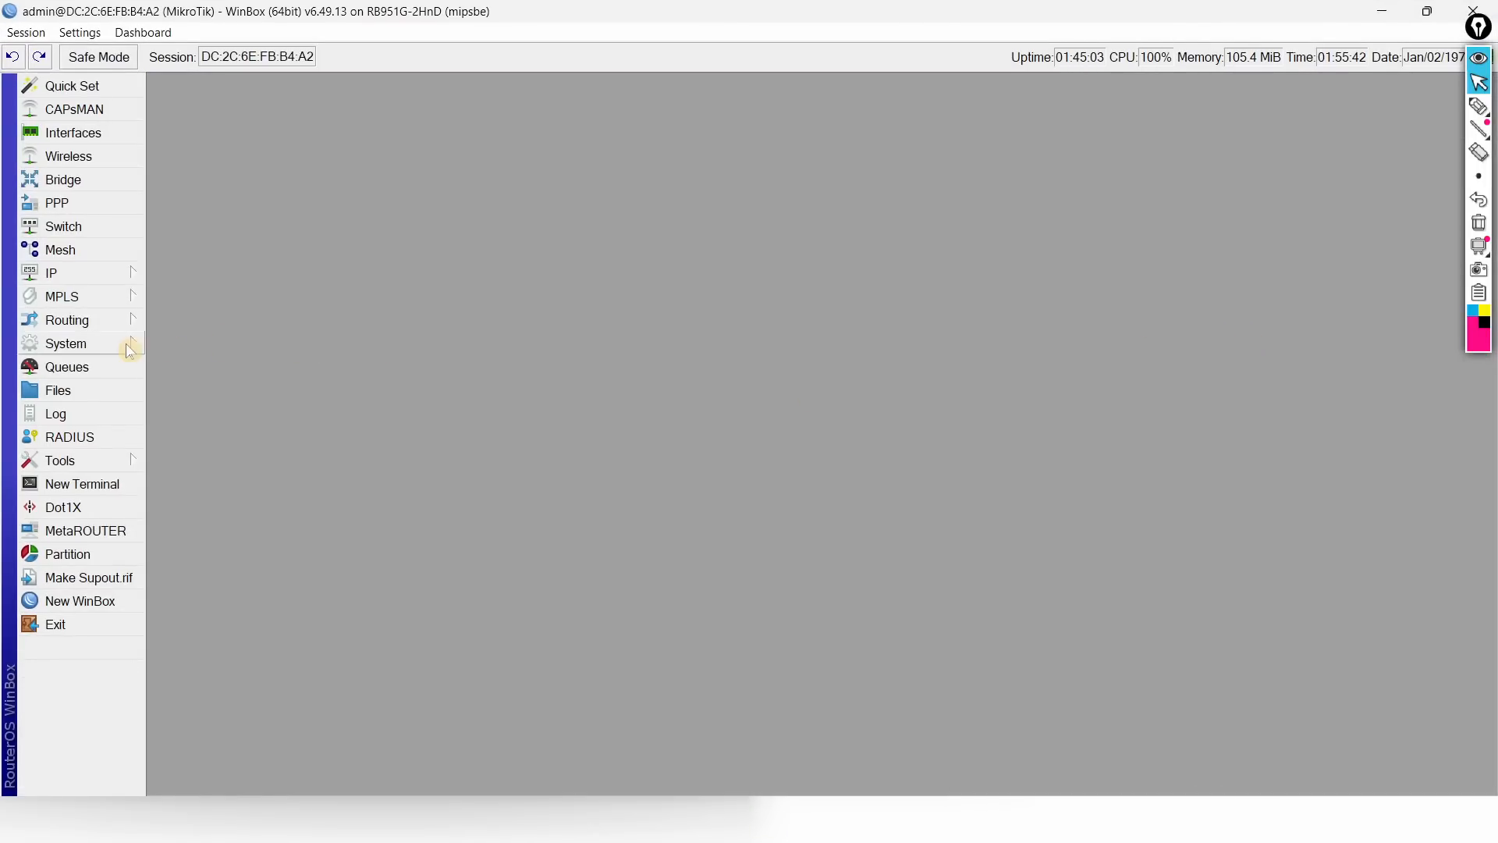
Step: Set the second router's identity to 'Router B' and place it beside Router A
{"action": "left_click", "coordinate": [130, 352]}
{"action": "left_click", "coordinate": [214, 358]}
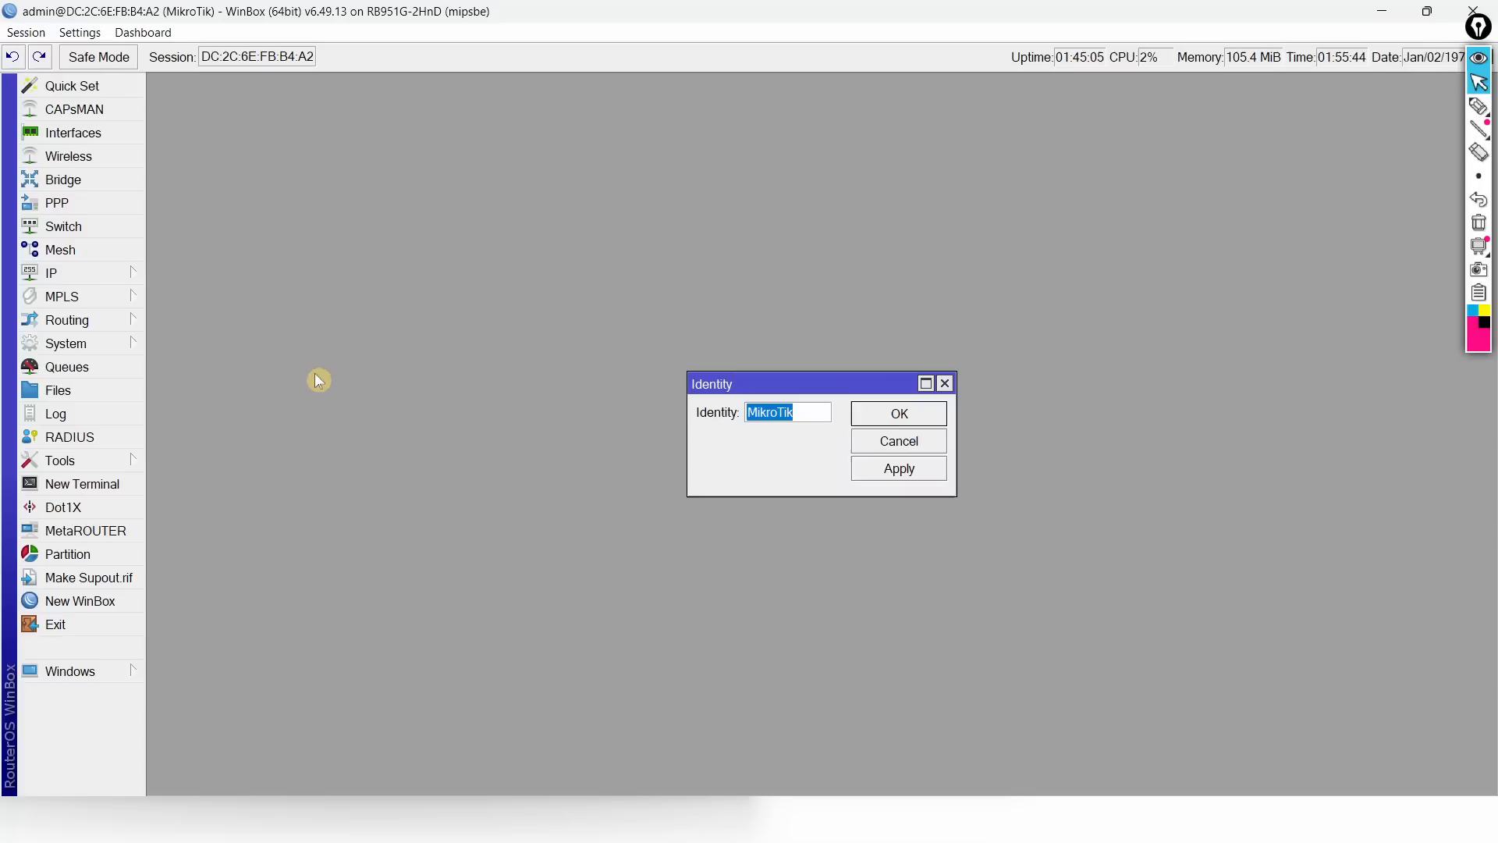
{"action": "type", "text": "Router B"}
{"action": "key", "text": "Return"}
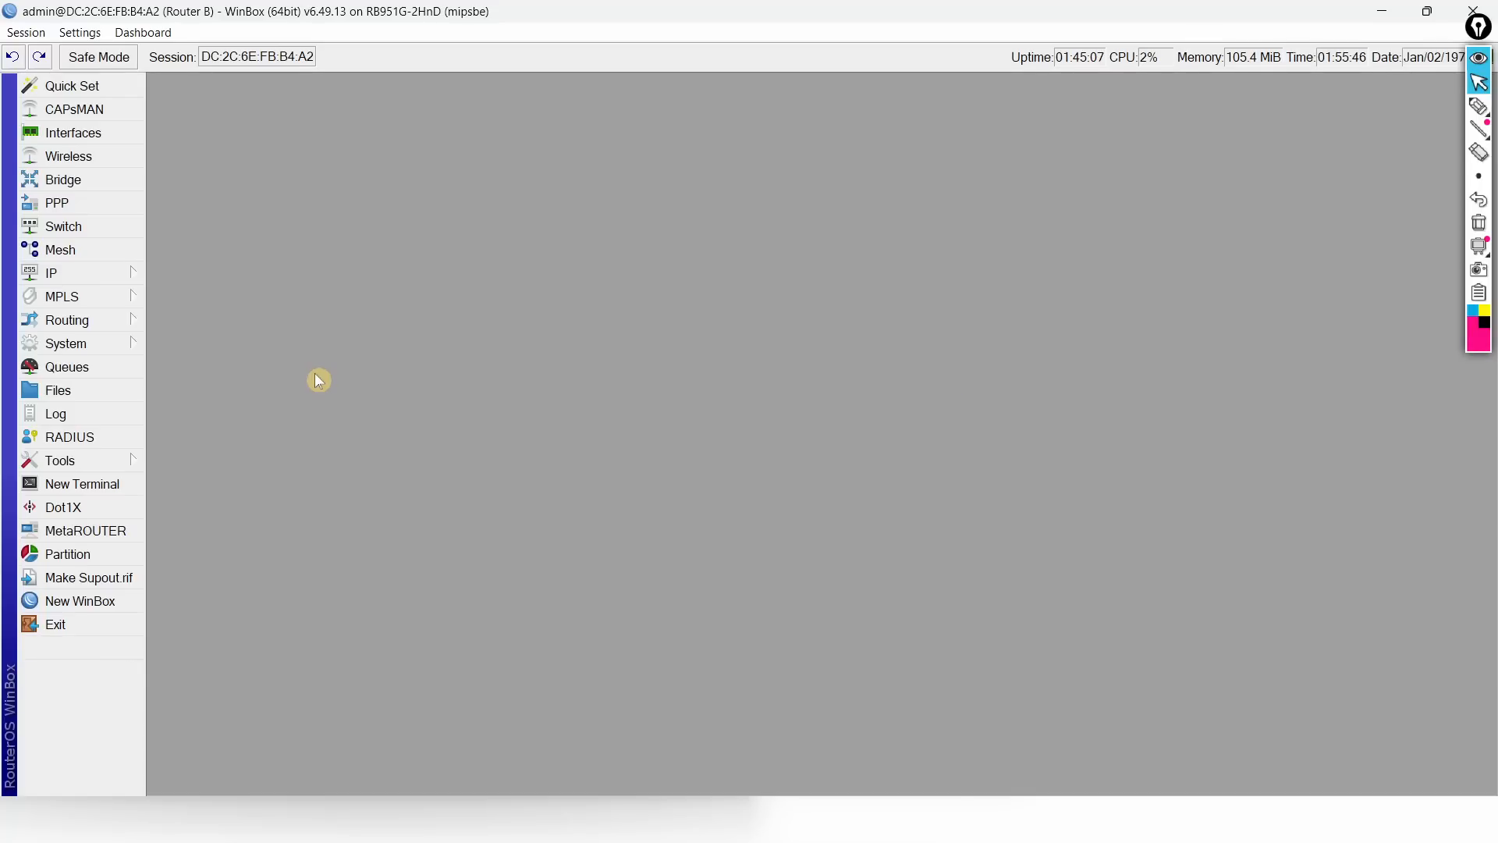
{"action": "key", "text": "super+Right"}
{"action": "left_click", "coordinate": [319, 380]}
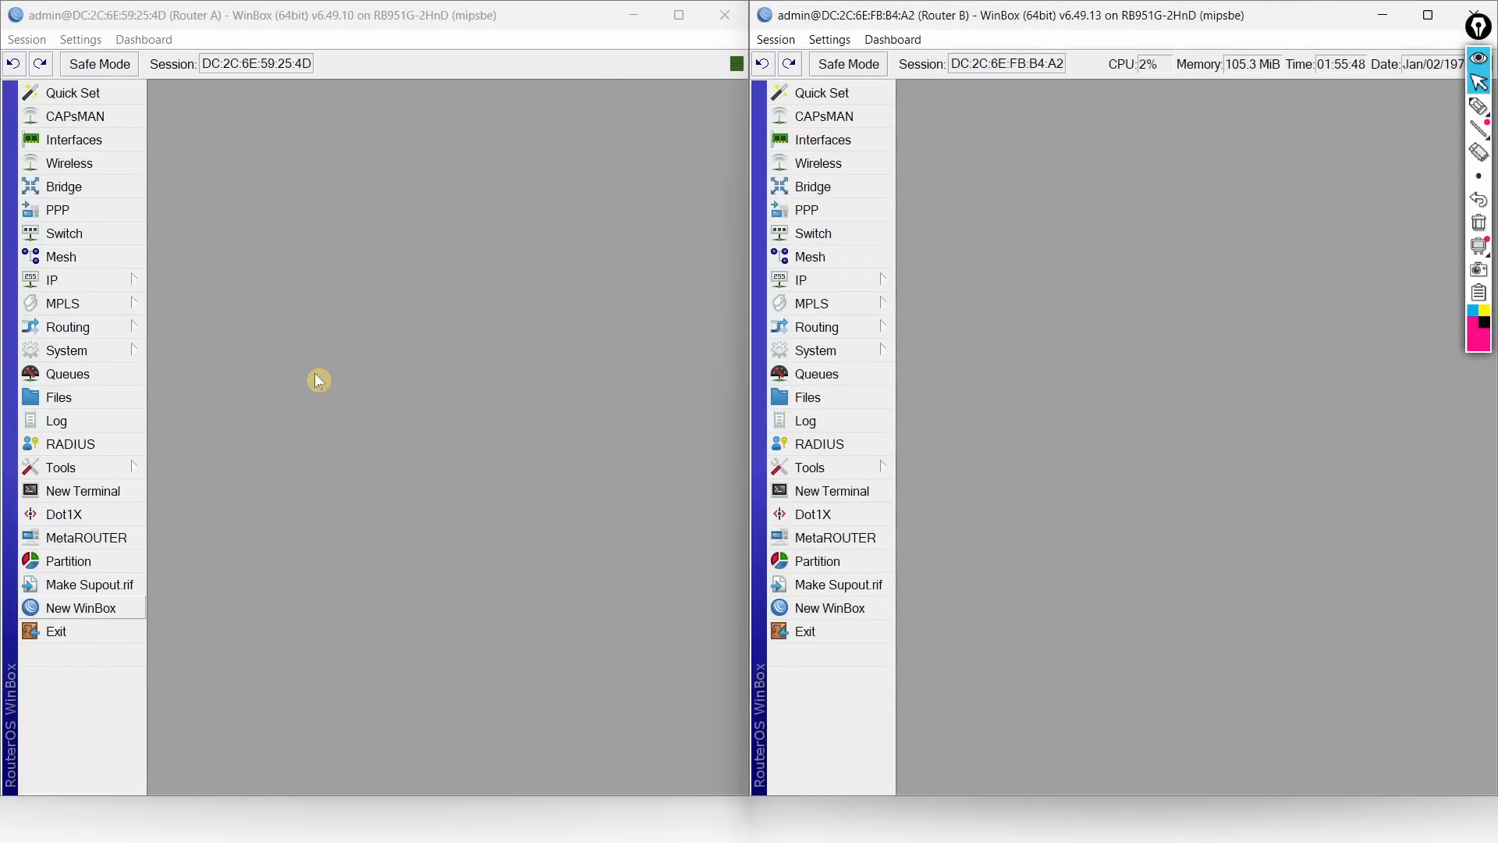
{"action": "key", "text": "alt+Tab"}
{"action": "key", "text": "alt+Tab"}
{"action": "key", "text": "alt+Tab"}
{"action": "key", "text": "alt+Tab"}
{"action": "key", "text": "alt+Tab"}
{"action": "key", "text": "alt+Tab"}
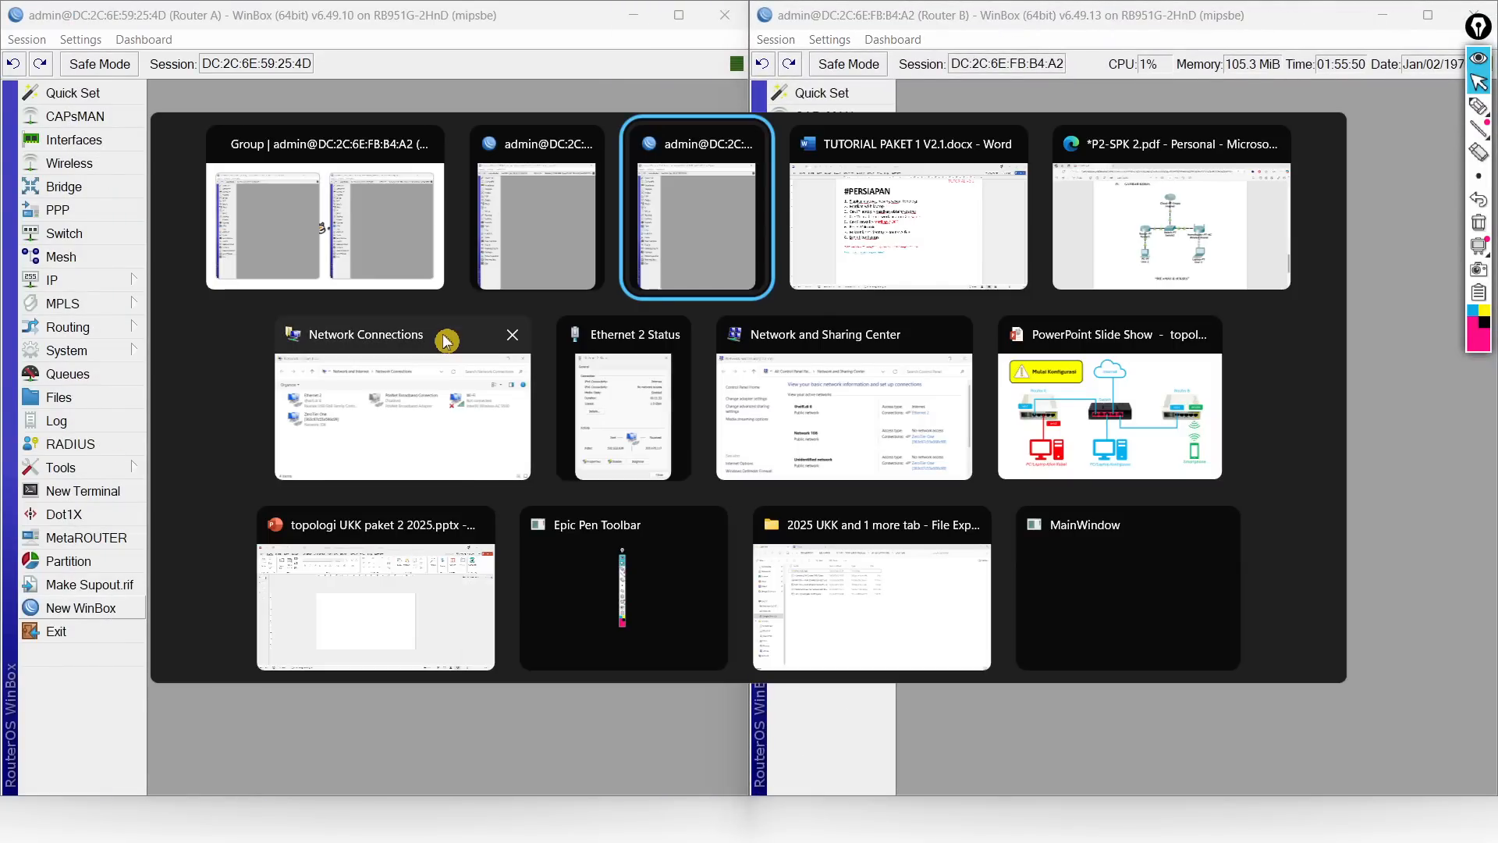
Step: Advance the topology slide to 'Contoh Absen : 45', then bring the task PDF forward
{"action": "key", "text": "alt+Tab"}
{"action": "key", "text": "alt+Tab"}
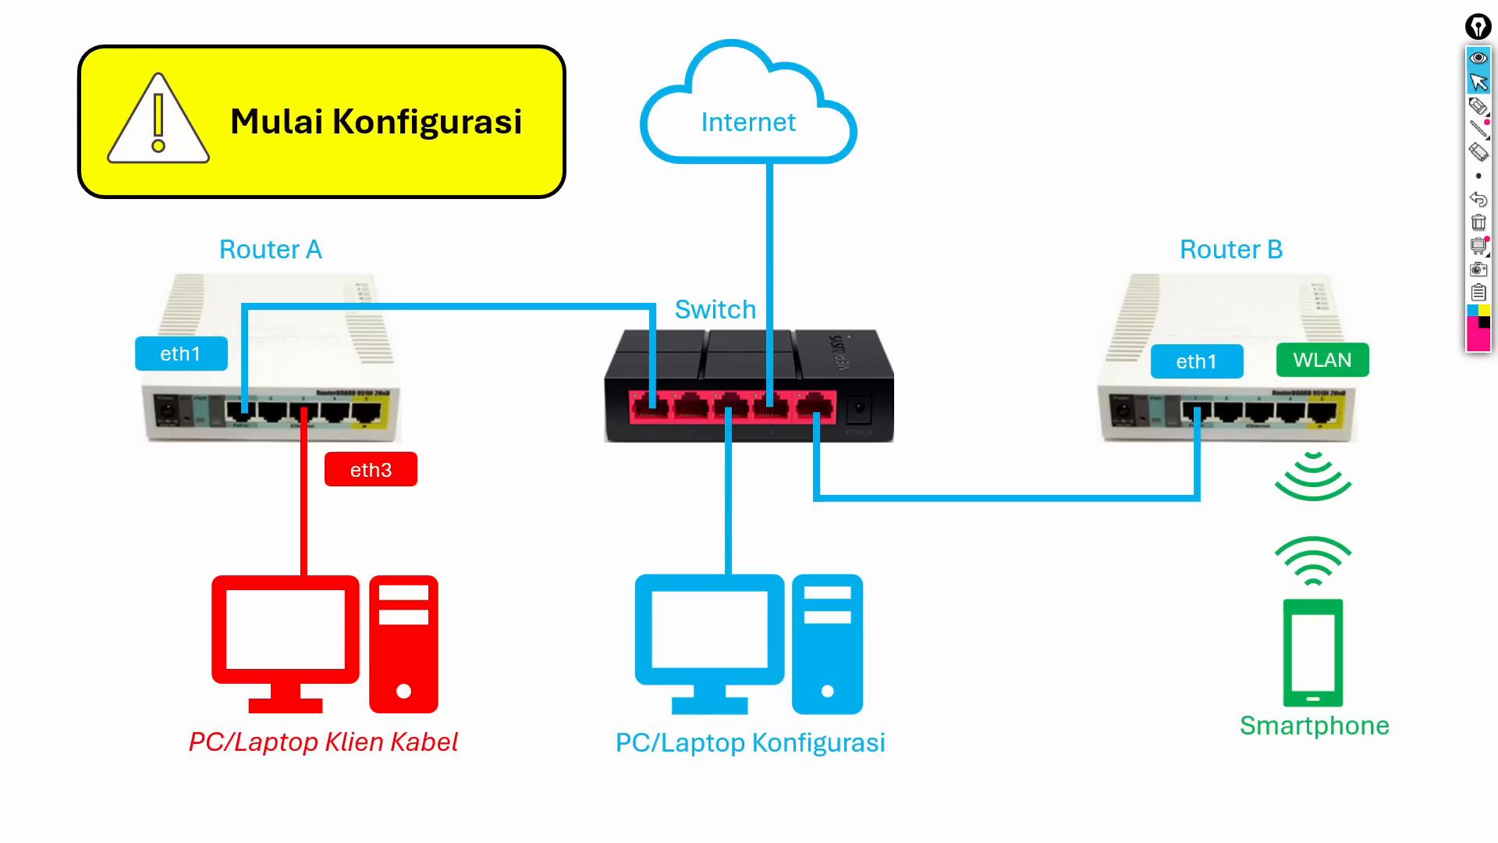
{"action": "key", "text": "Right"}
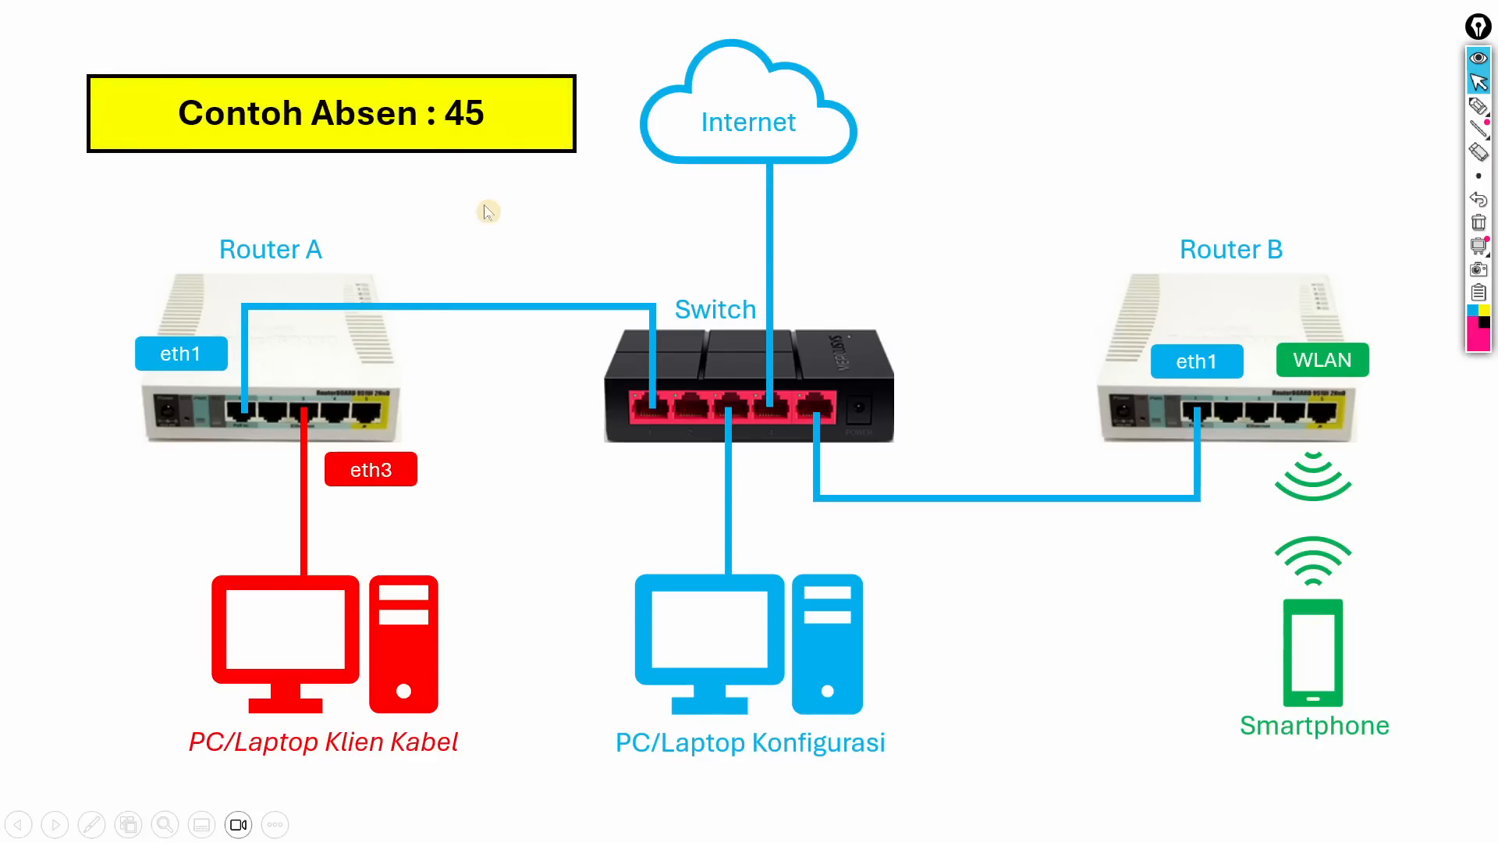
{"action": "key", "text": "alt+Tab"}
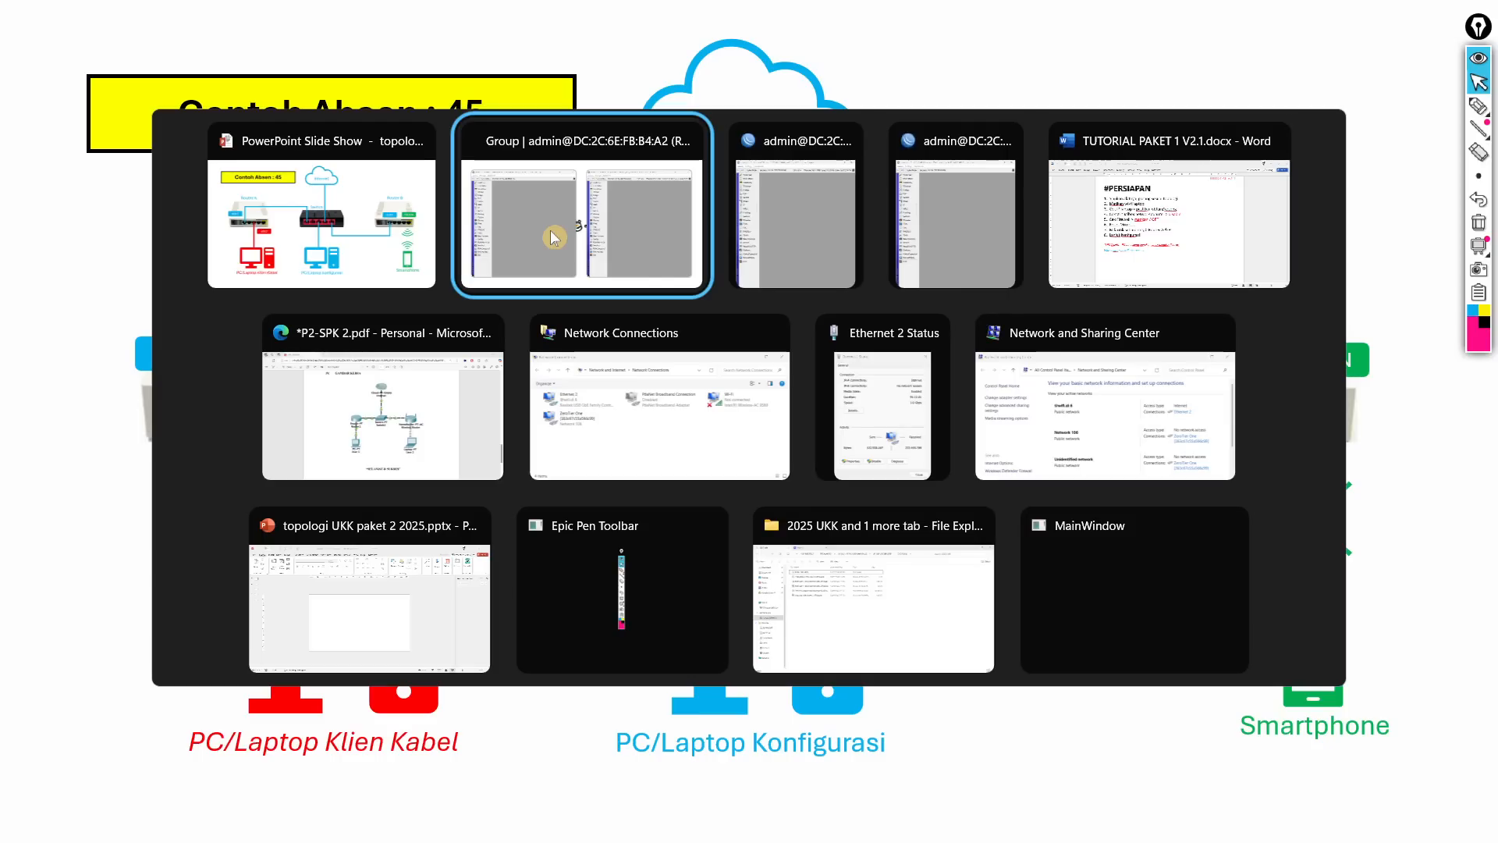
{"action": "left_click", "coordinate": [405, 445]}
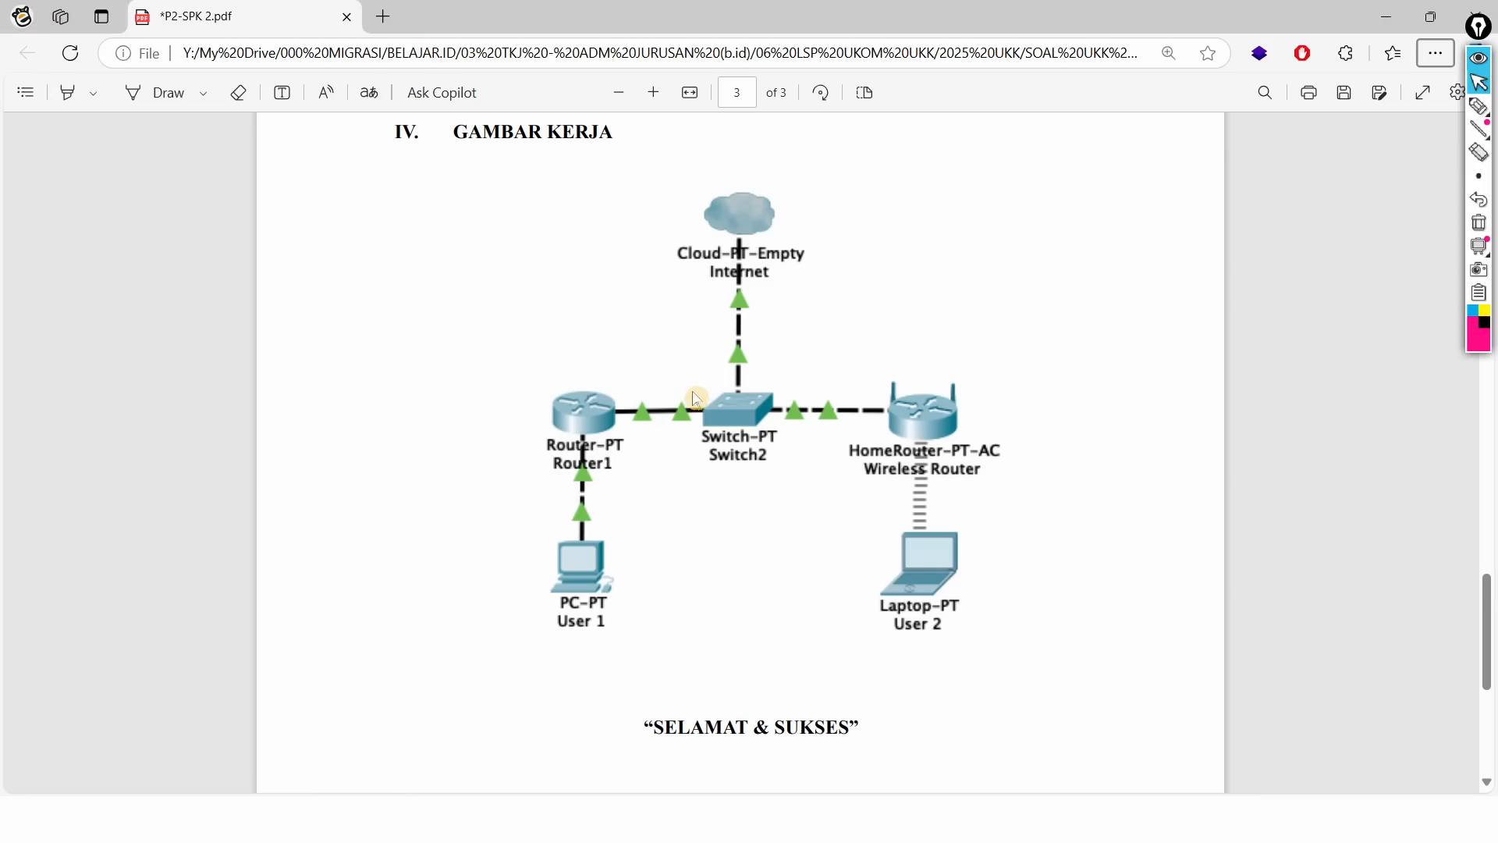
Step: Scroll page 2 of the task PDF and briefly mark the IP LAN client address
{"action": "scroll", "coordinate": [699, 394], "scroll_direction": "up", "scroll_amount": 15}
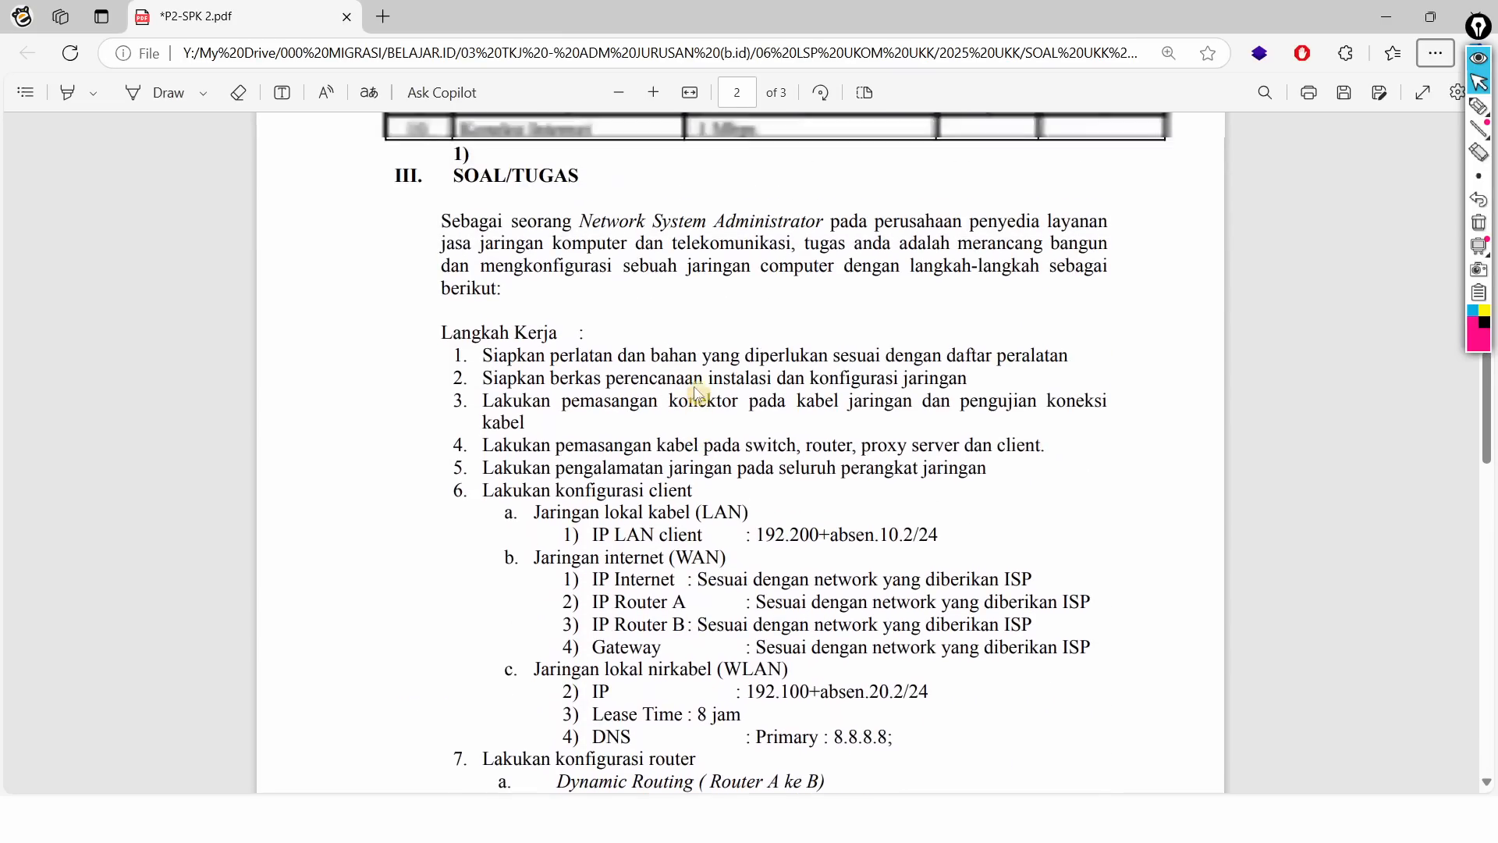
{"action": "scroll", "coordinate": [698, 394], "scroll_direction": "down", "scroll_amount": 3}
{"action": "scroll", "coordinate": [698, 395], "scroll_direction": "up", "scroll_amount": 2}
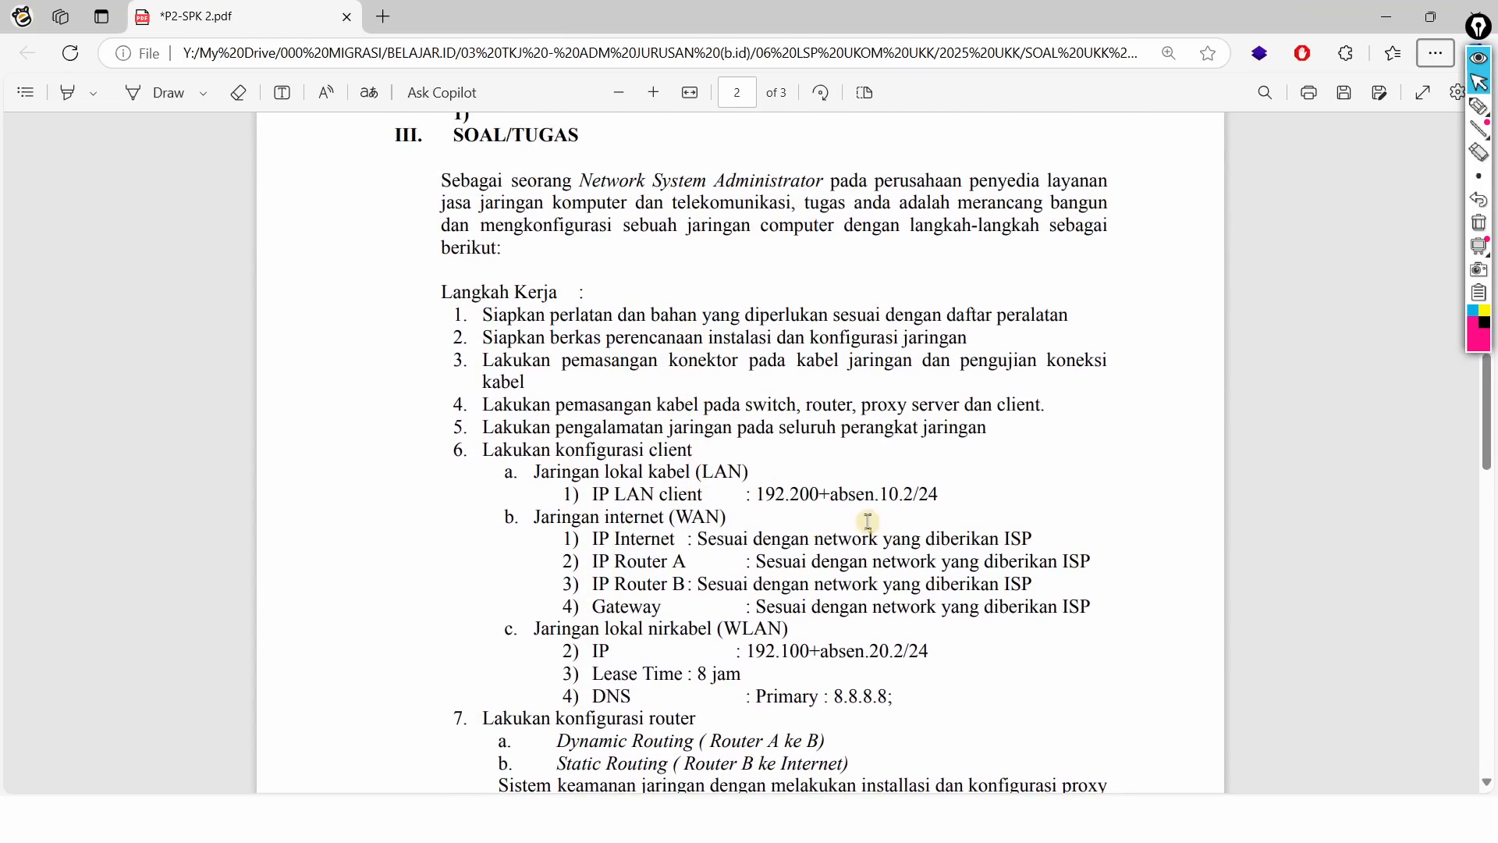
{"action": "left_click_drag", "start_coordinate": [820, 500], "coordinate": [885, 503]}
{"action": "left_click", "coordinate": [619, 371]}
Step: Highlight Langkah Kerja steps 3 through 6 and the IP LAN client line
{"action": "left_click_drag", "start_coordinate": [501, 368], "coordinate": [600, 392]}
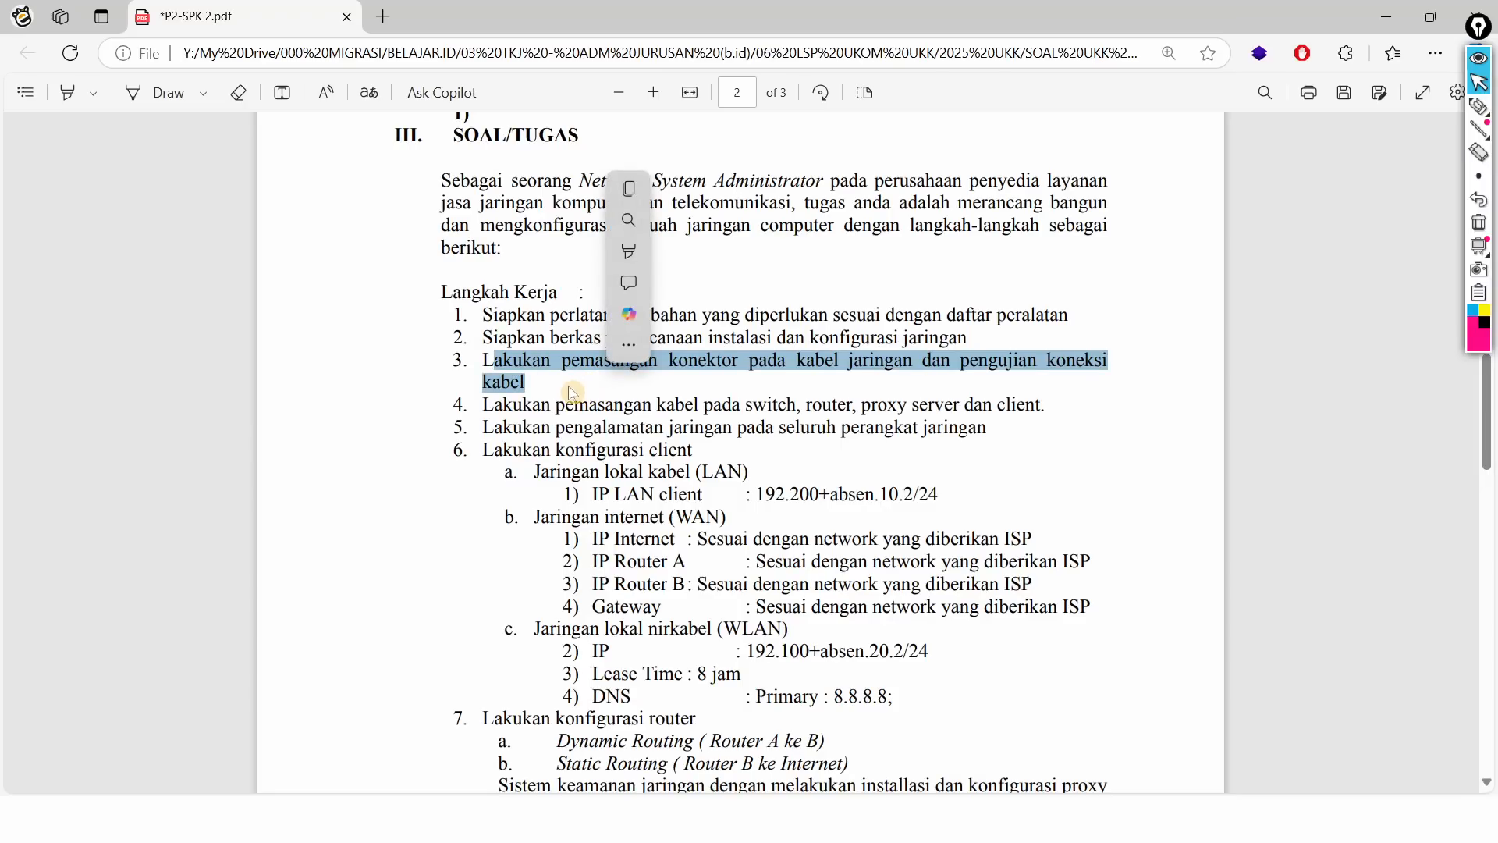
{"action": "left_click_drag", "start_coordinate": [523, 405], "coordinate": [789, 410]}
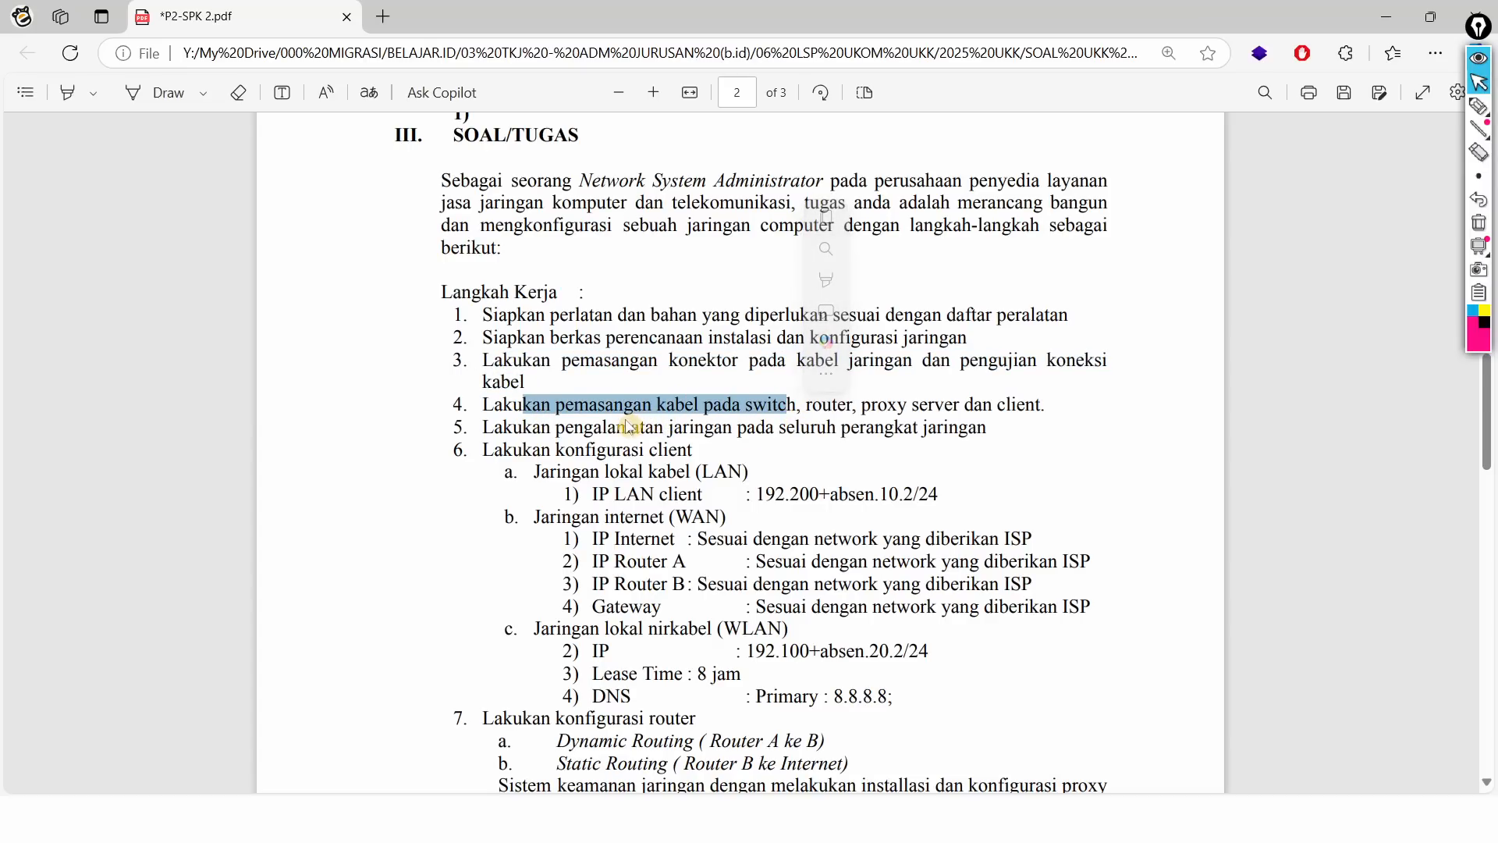
{"action": "left_click_drag", "start_coordinate": [524, 429], "coordinate": [645, 436]}
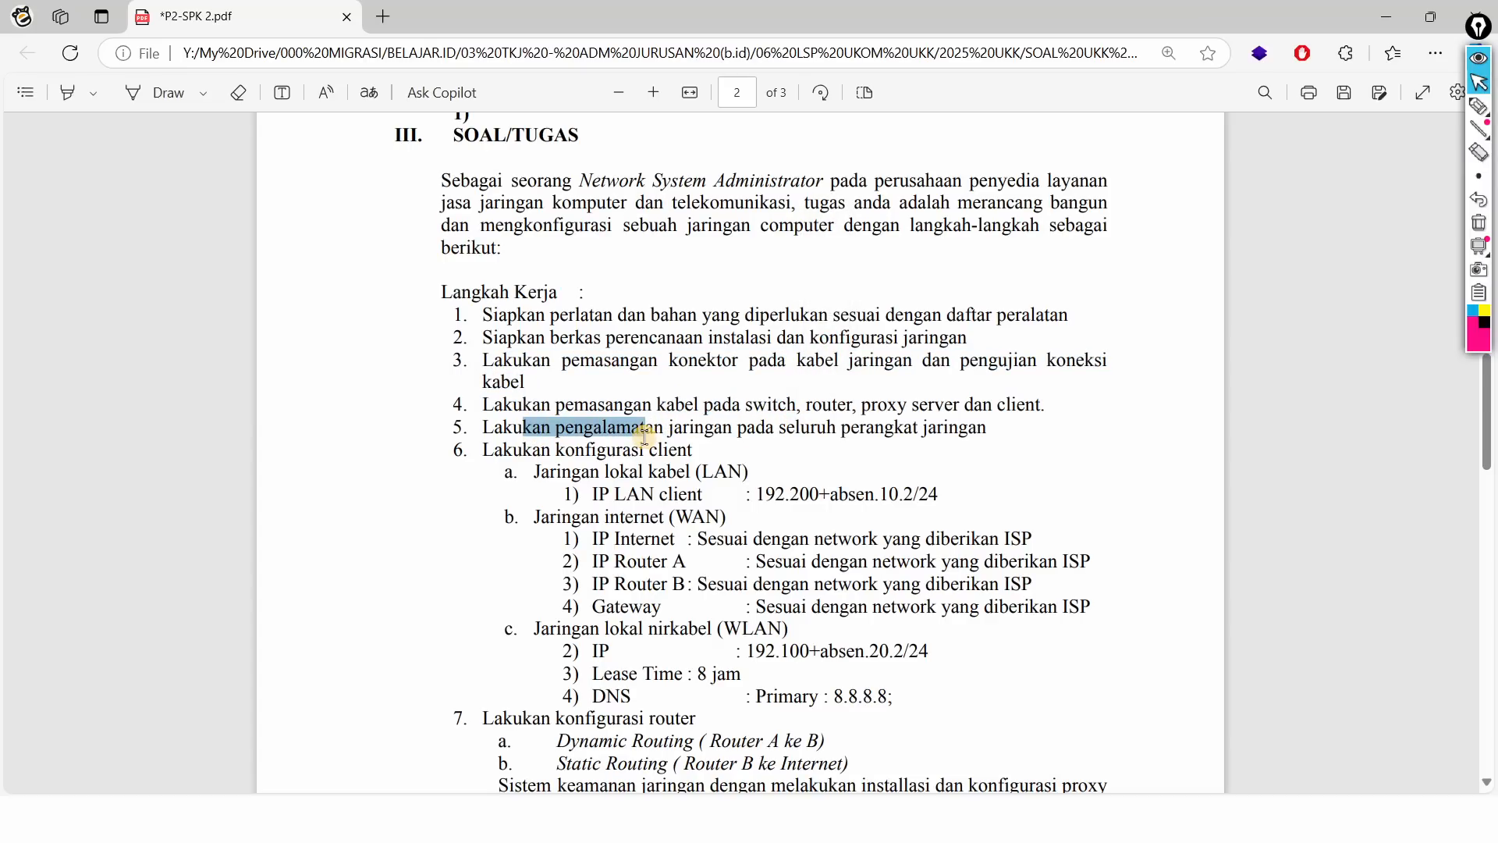
{"action": "left_click_drag", "start_coordinate": [494, 450], "coordinate": [970, 508]}
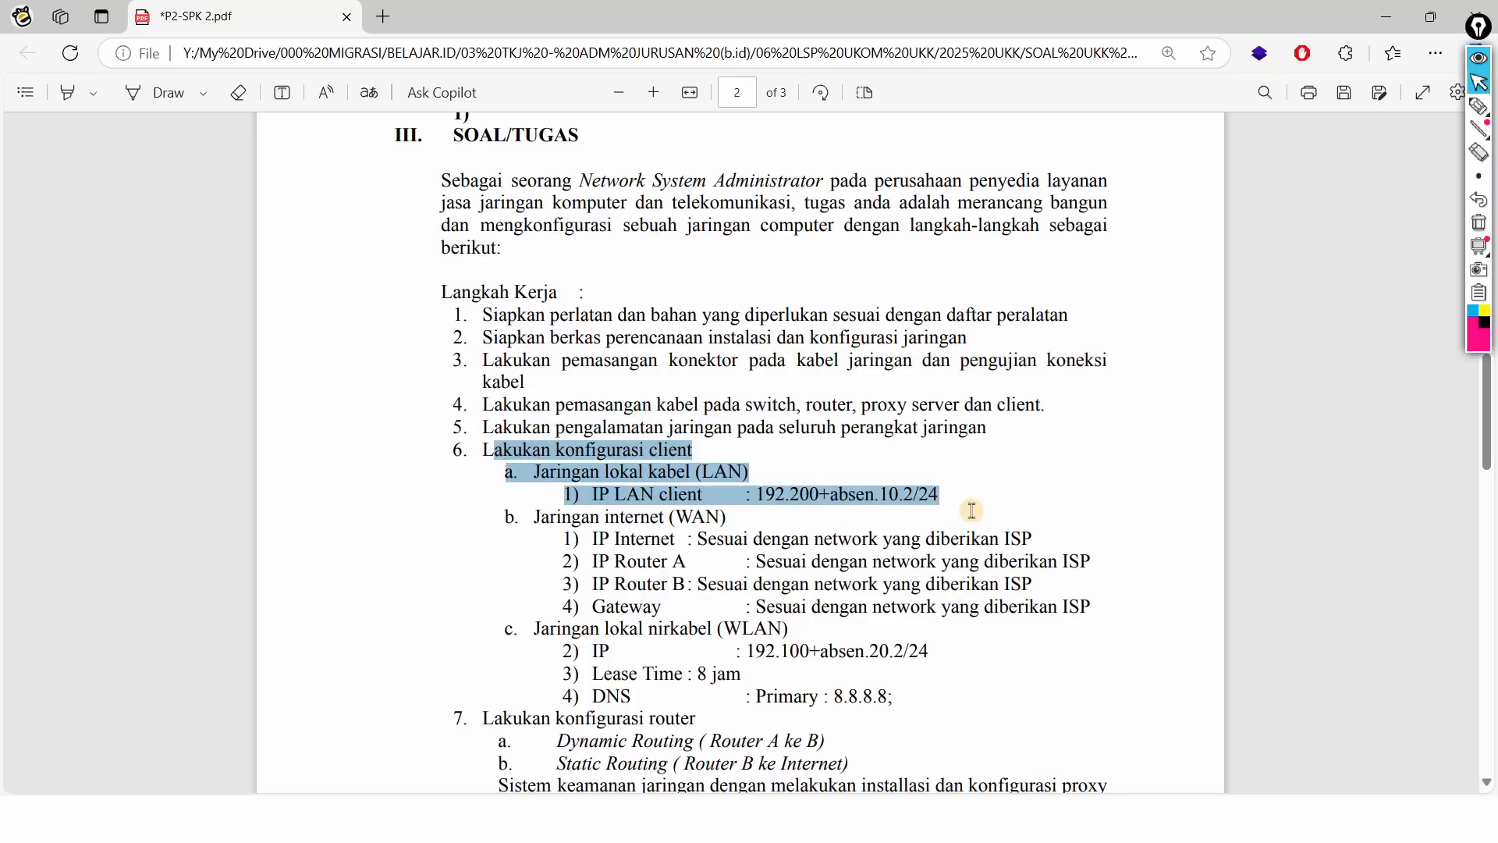
{"action": "left_click", "coordinate": [761, 503]}
Step: Check the topology slide, select the LAN client address 192.200+absen.10.2/24, and return to Router A
{"action": "key", "text": "alt+Tab"}
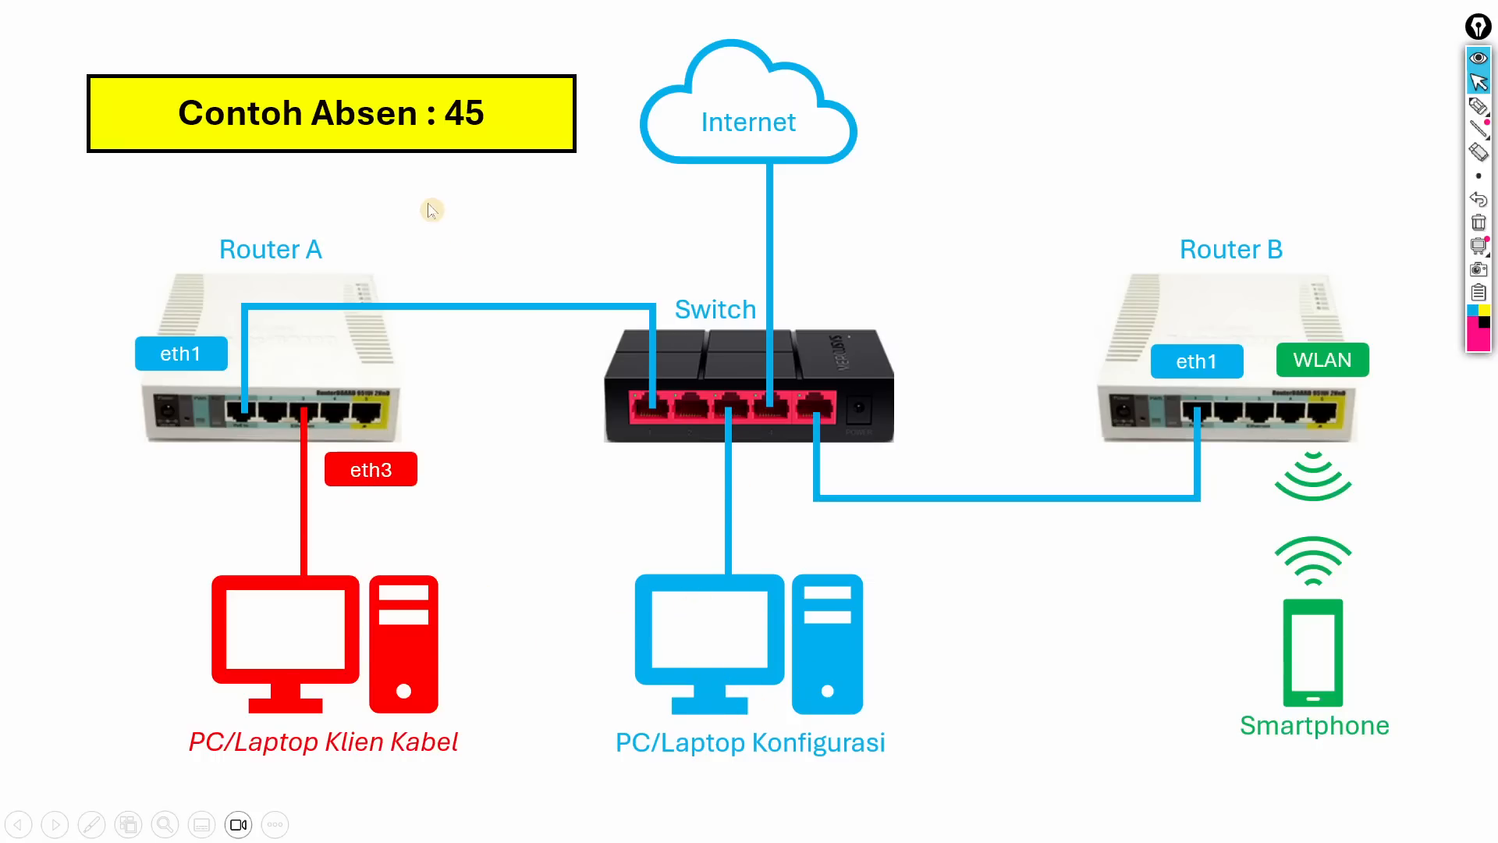
{"action": "key", "text": "alt+Tab"}
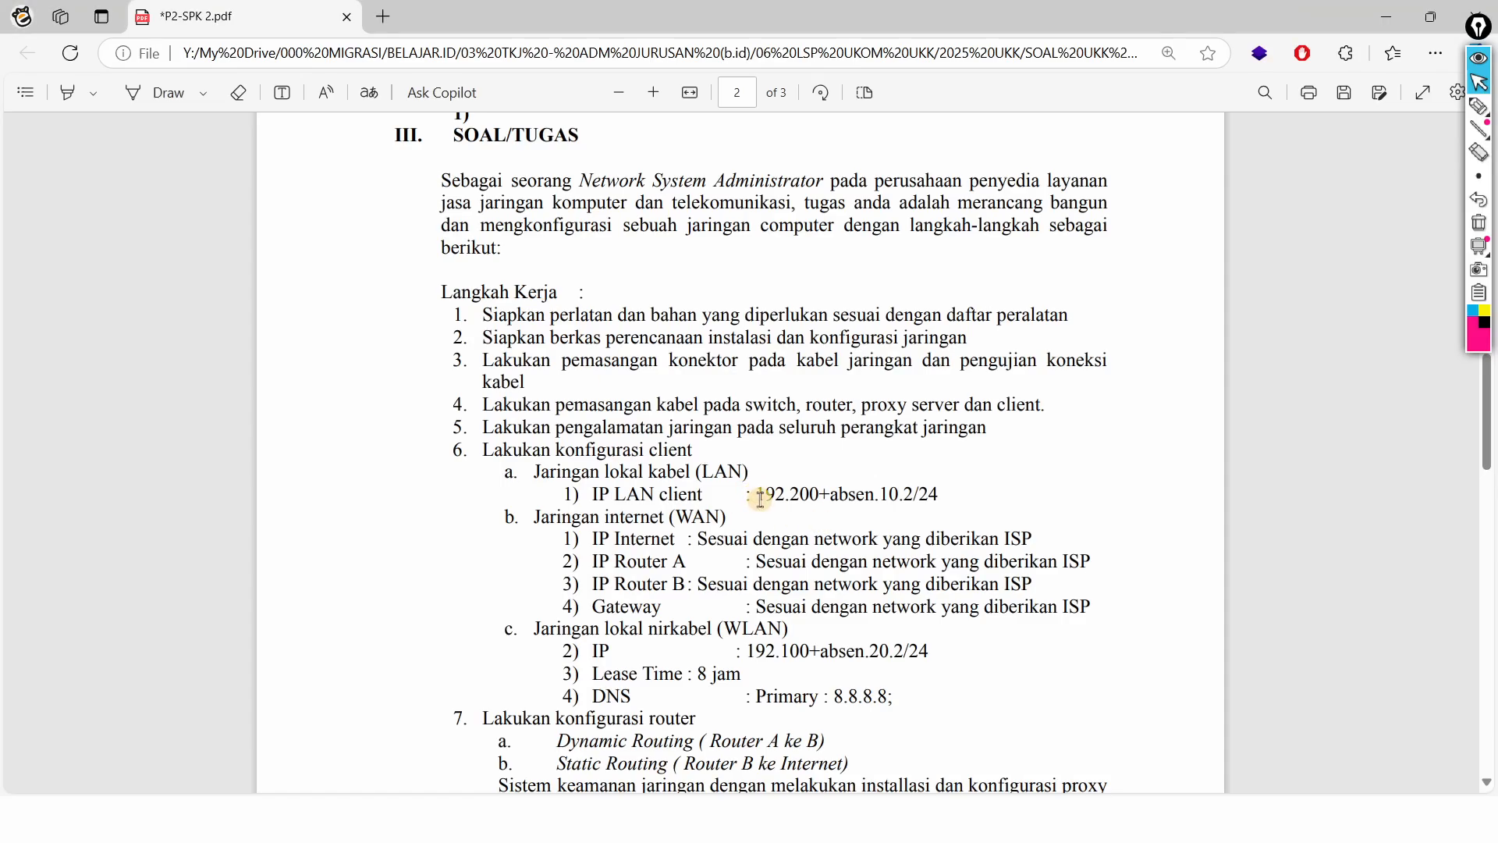
{"action": "left_click_drag", "start_coordinate": [756, 495], "coordinate": [937, 498]}
{"action": "key", "text": "alt+Tab"}
{"action": "key", "text": "alt+Tab"}
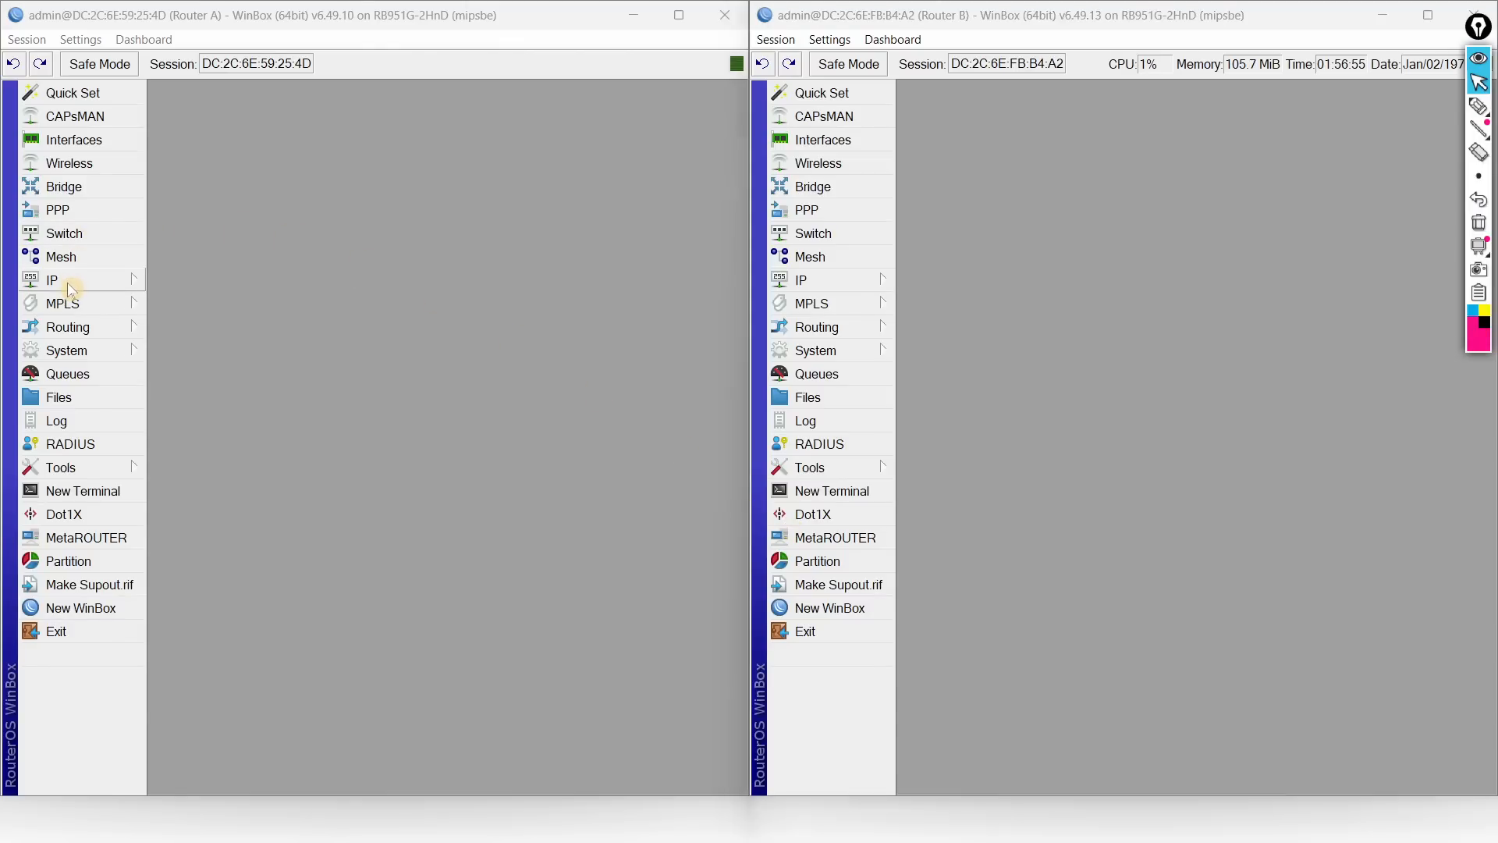
{"action": "left_click", "coordinate": [67, 283]}
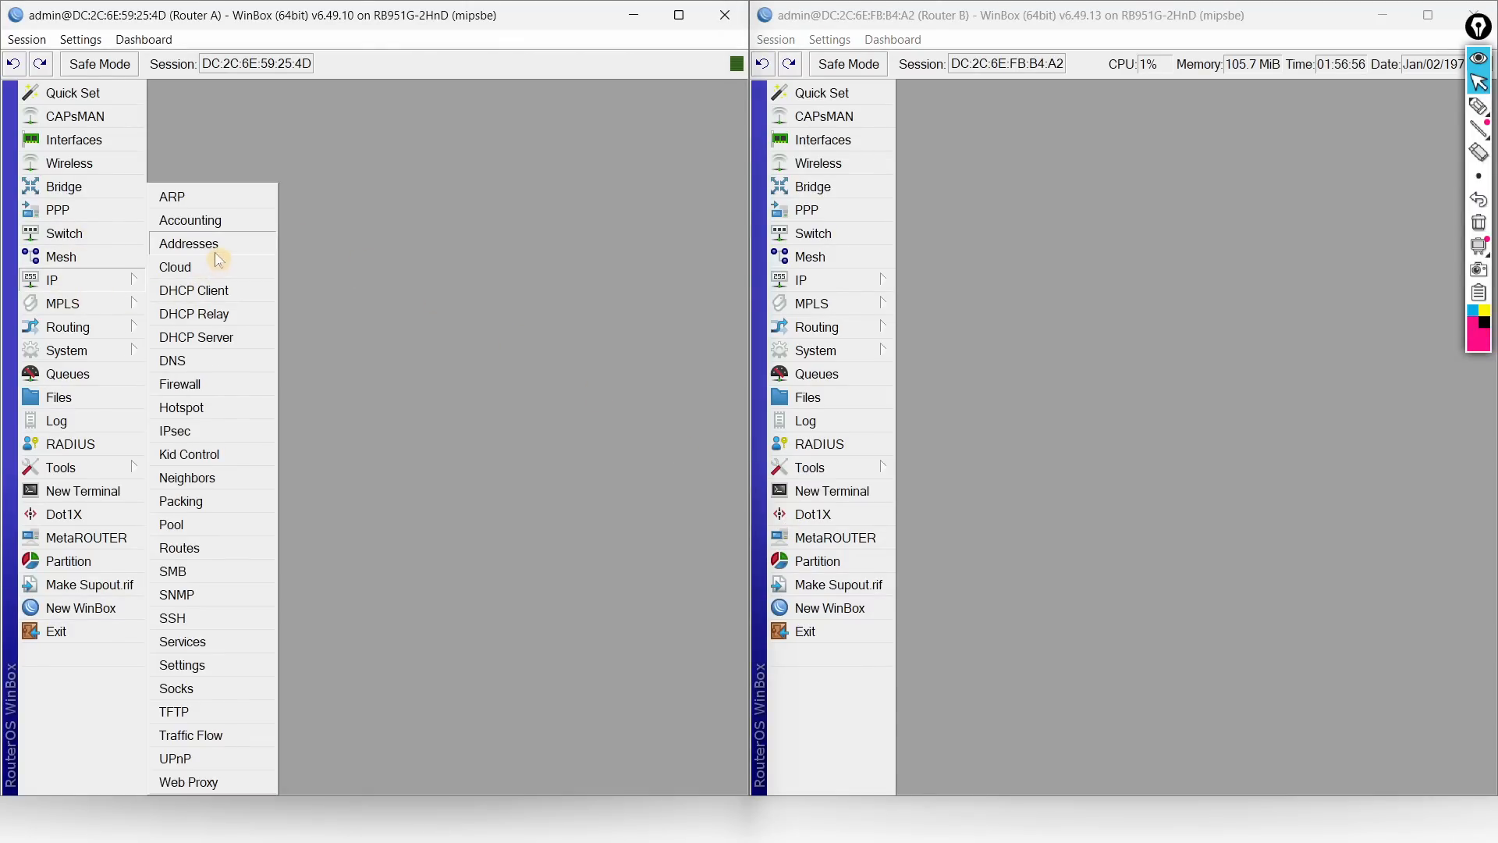
Step: Start a new address entry on Router A's ether3 in the address list
{"action": "left_click", "coordinate": [214, 248]}
{"action": "left_click_drag", "start_coordinate": [457, 180], "coordinate": [719, 181]}
{"action": "left_click", "coordinate": [160, 117]}
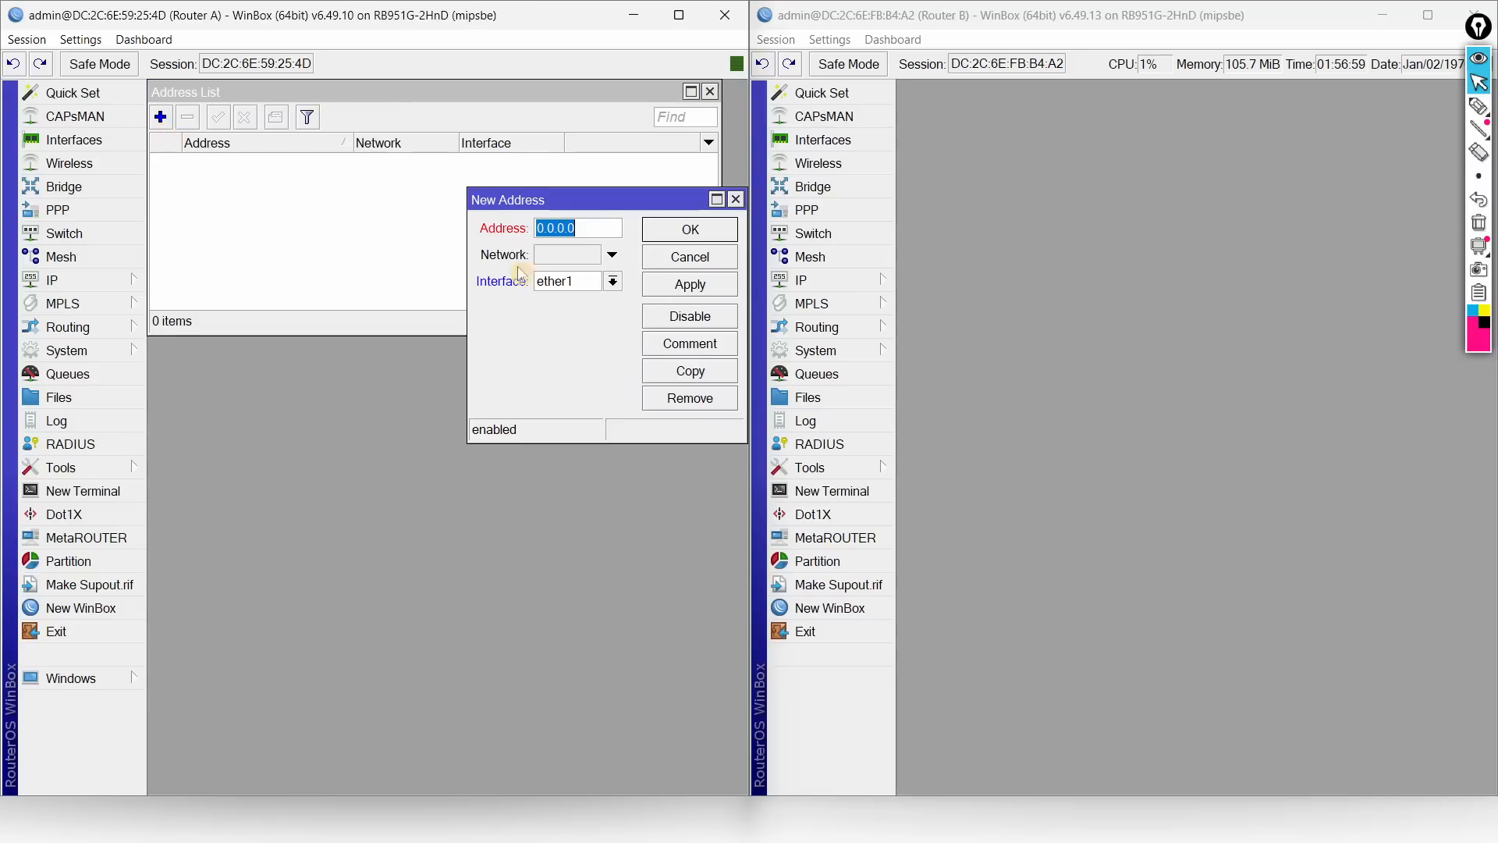
{"action": "left_click", "coordinate": [613, 281]}
{"action": "left_click", "coordinate": [581, 335]}
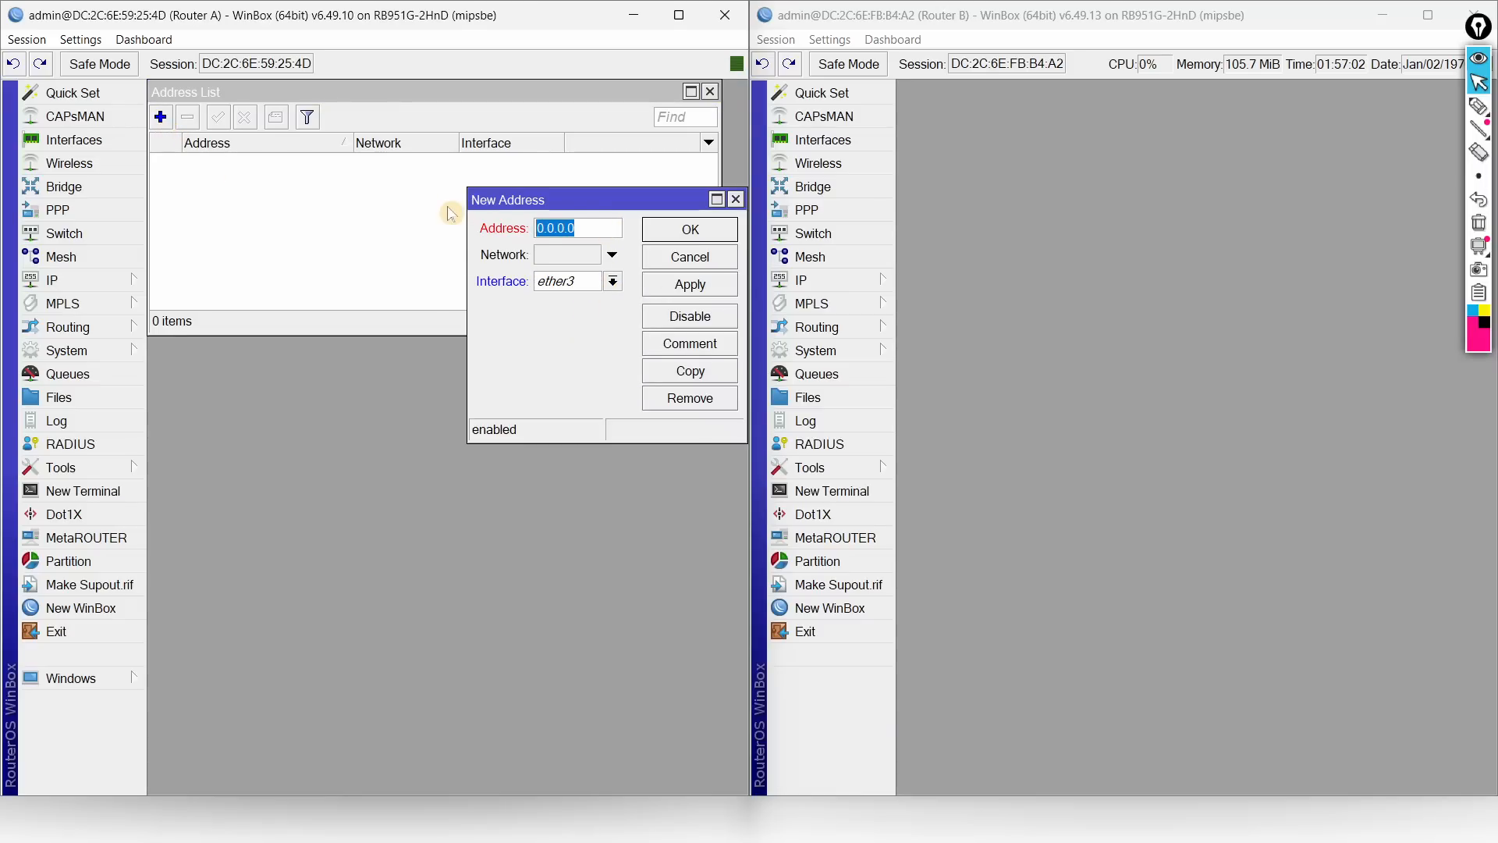
{"action": "type", "text": "192.245"}
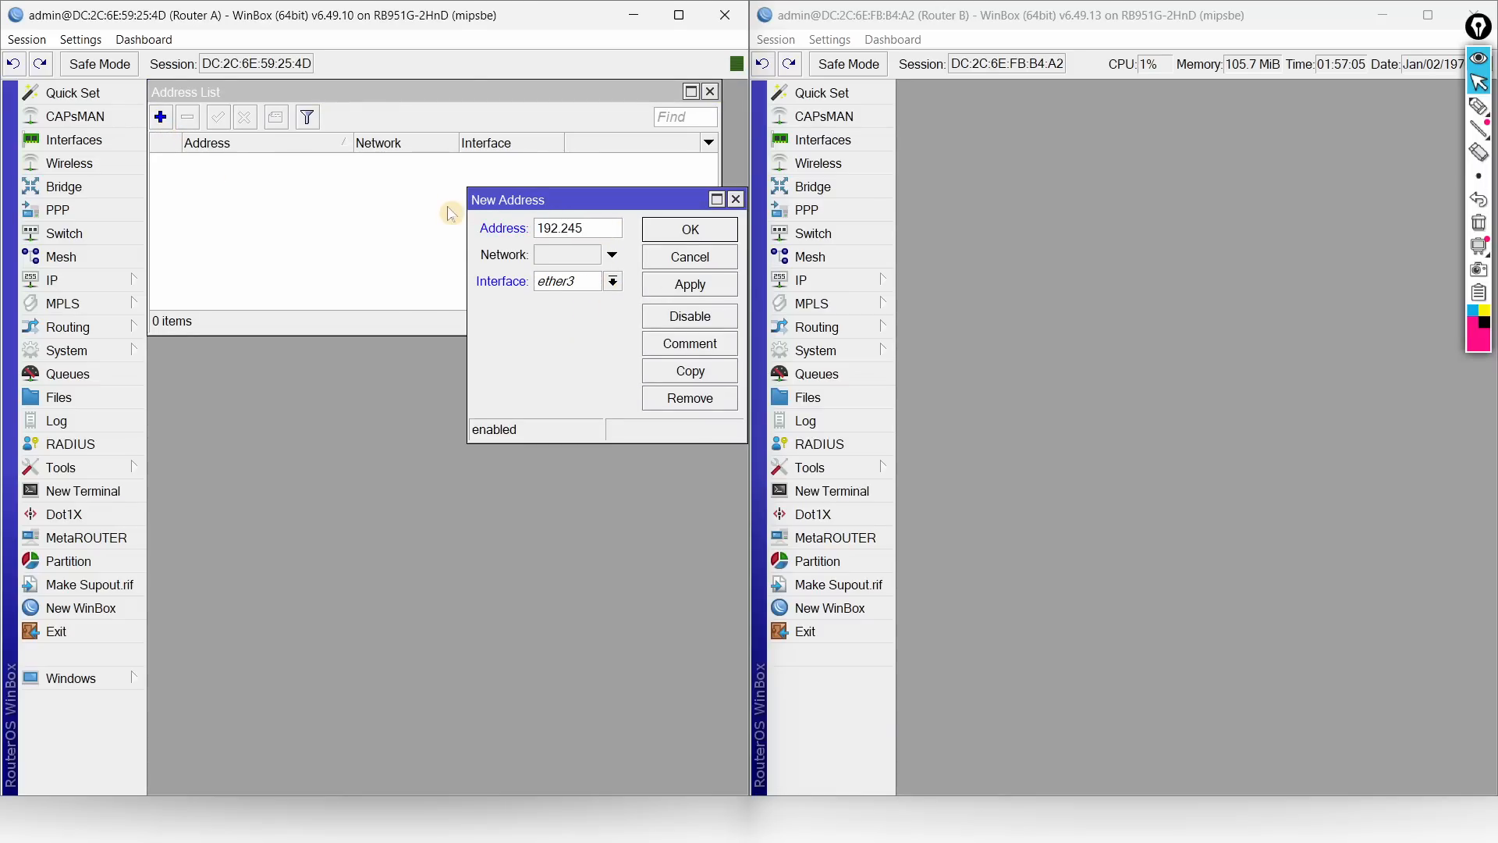
Step: After checking the topology slide, complete the address as 192.245.10.2/24
{"action": "key", "text": "alt+Tab"}
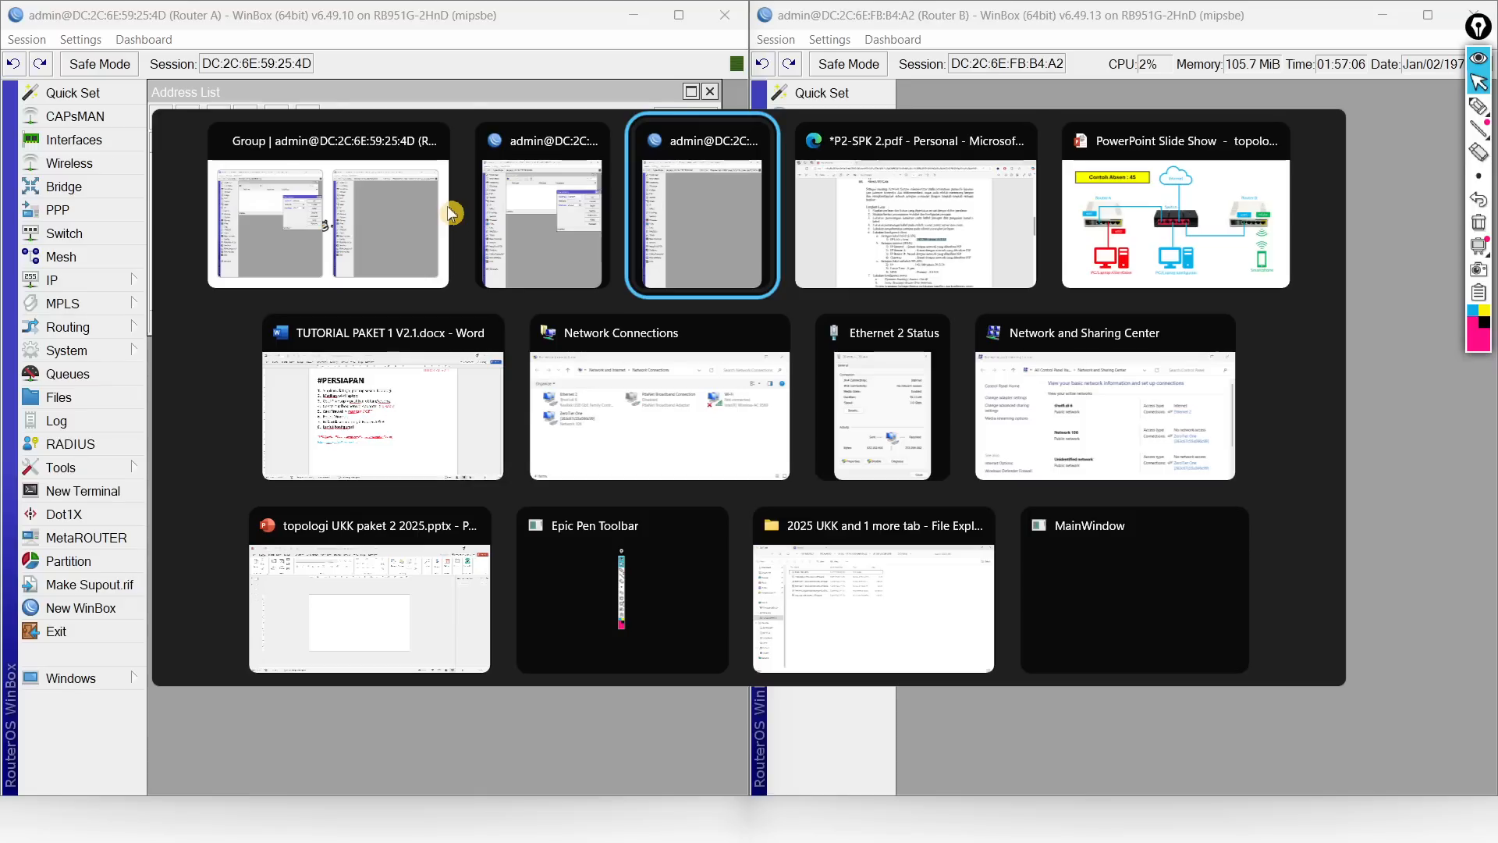
{"action": "key", "text": "alt+Tab"}
{"action": "key", "text": "alt+Tab"}
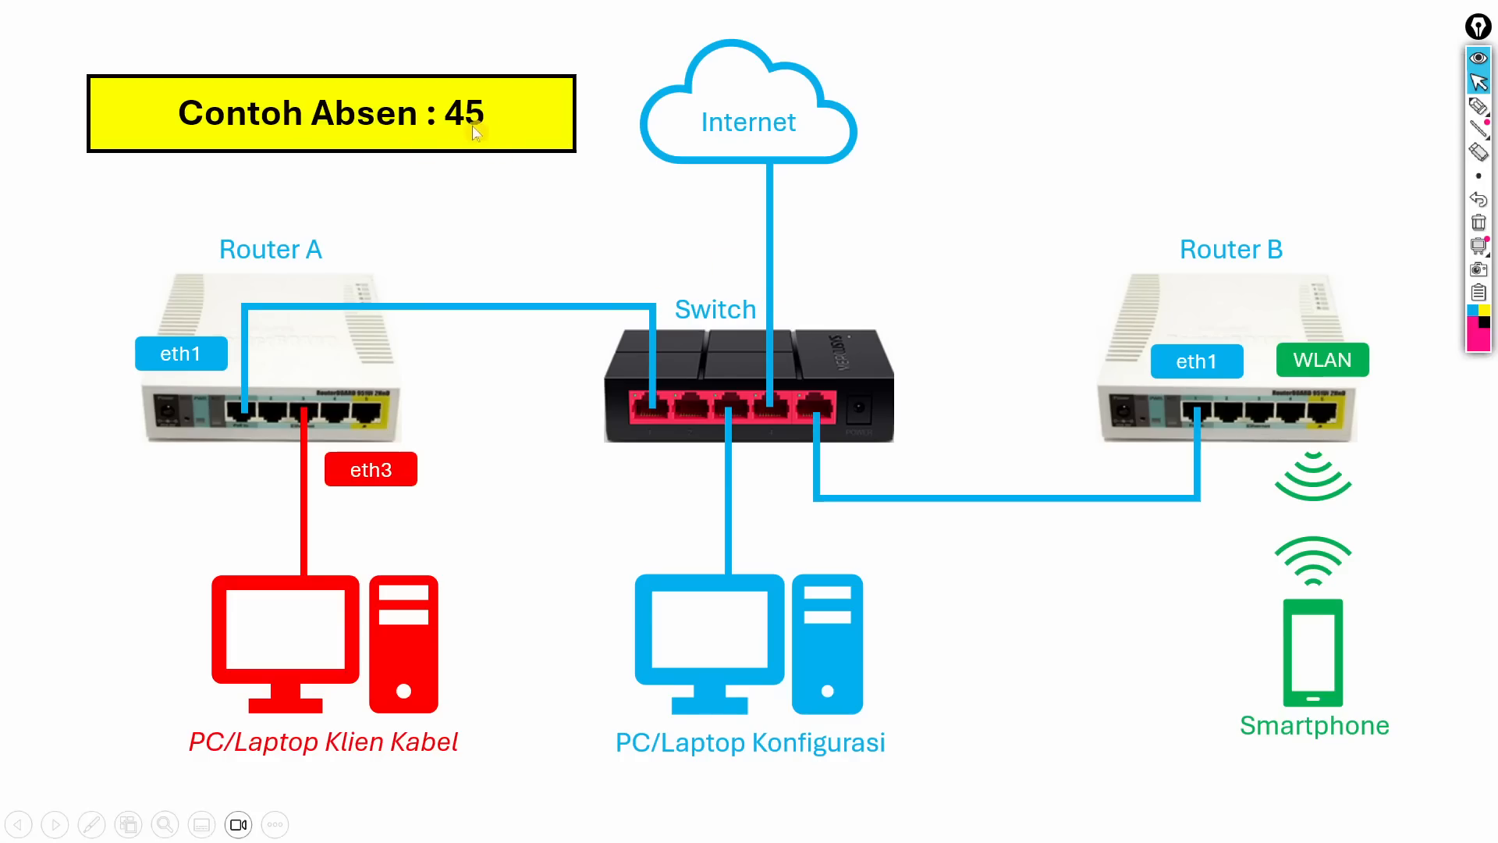
{"action": "key", "text": "alt+Tab"}
{"action": "key", "text": "alt+Tab"}
{"action": "key", "text": "alt+Tab"}
{"action": "key", "text": "alt+Tab"}
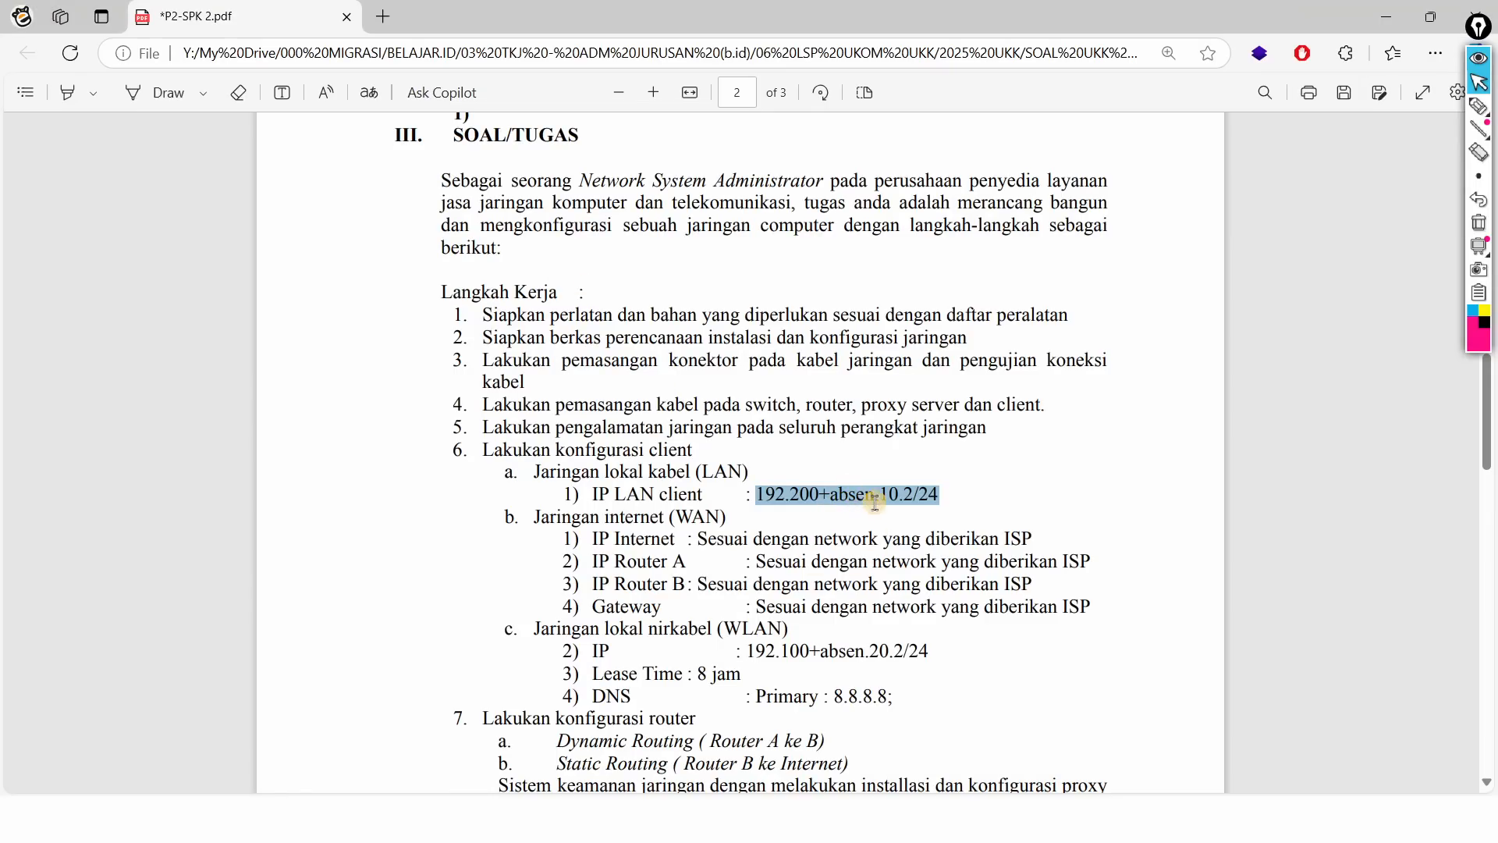
{"action": "key", "text": "alt+Tab"}
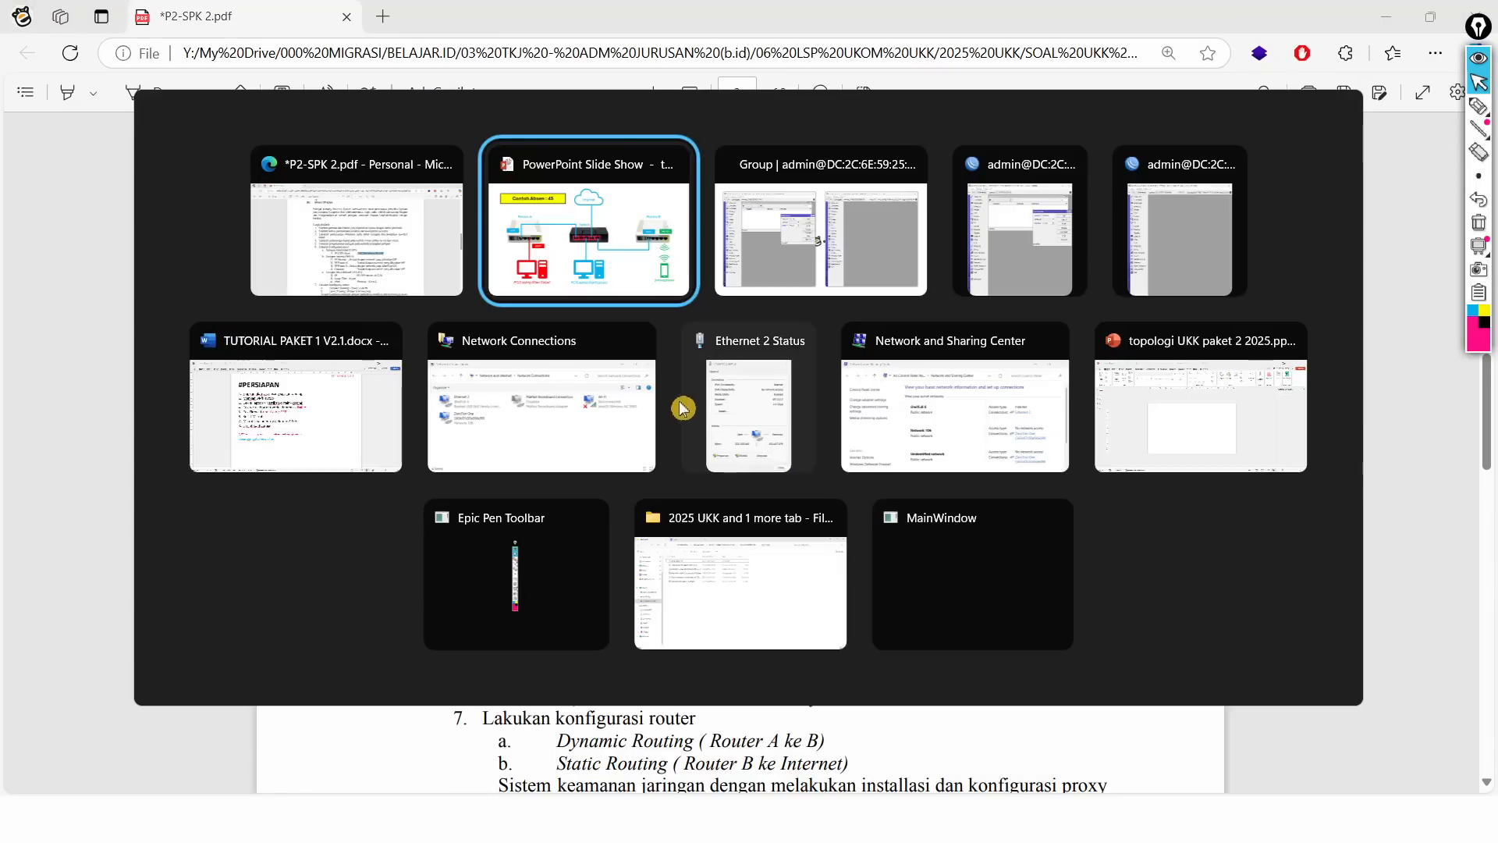
{"action": "key", "text": "Right"}
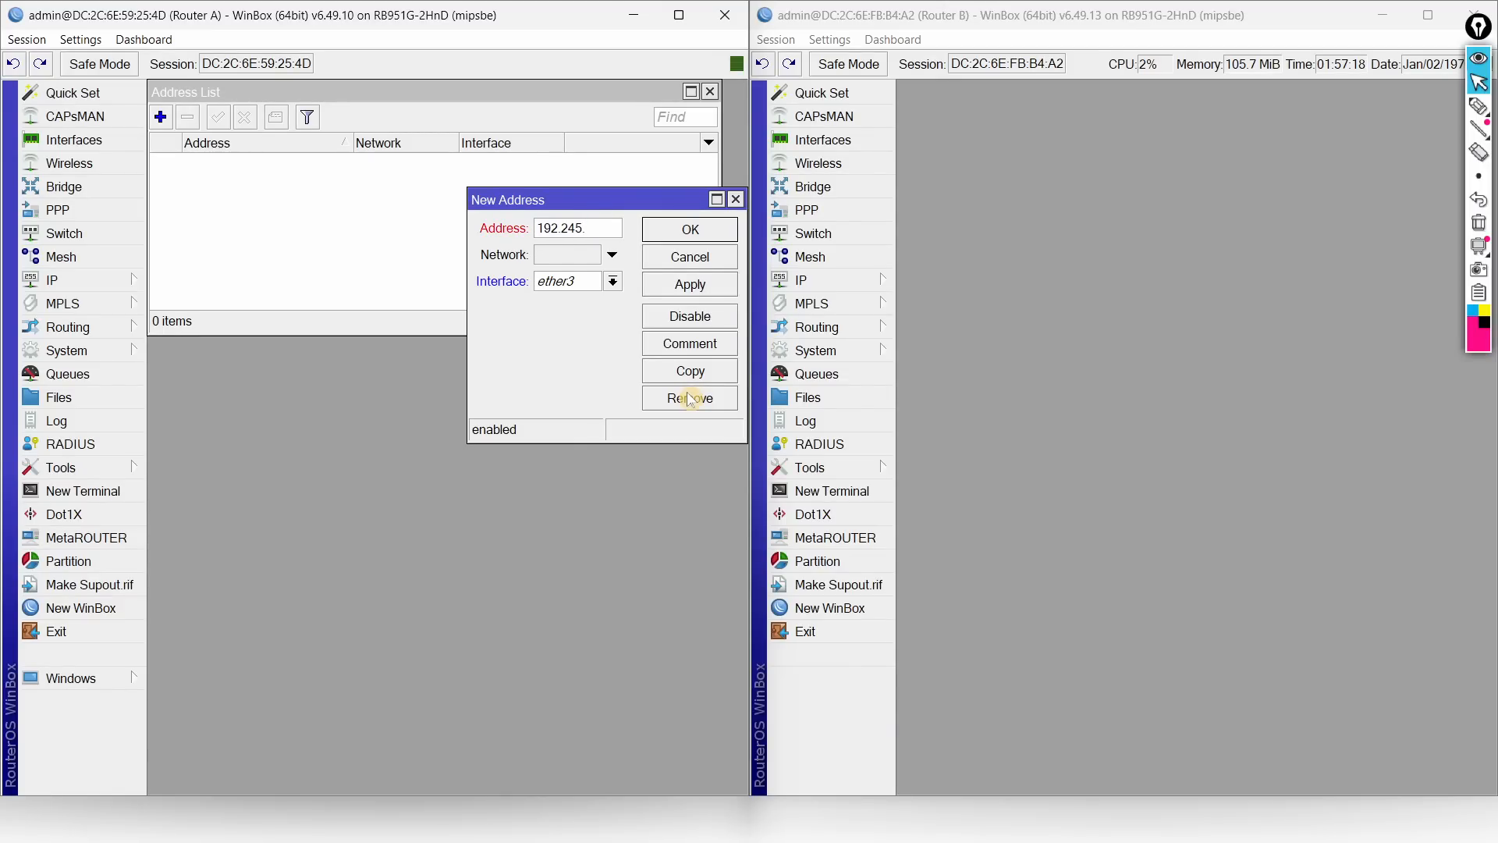
{"action": "type", "text": ".10.2/24"}
Step: Compare against the task PDF and snap the PDF beside Router A's window
{"action": "key", "text": "alt+Tab"}
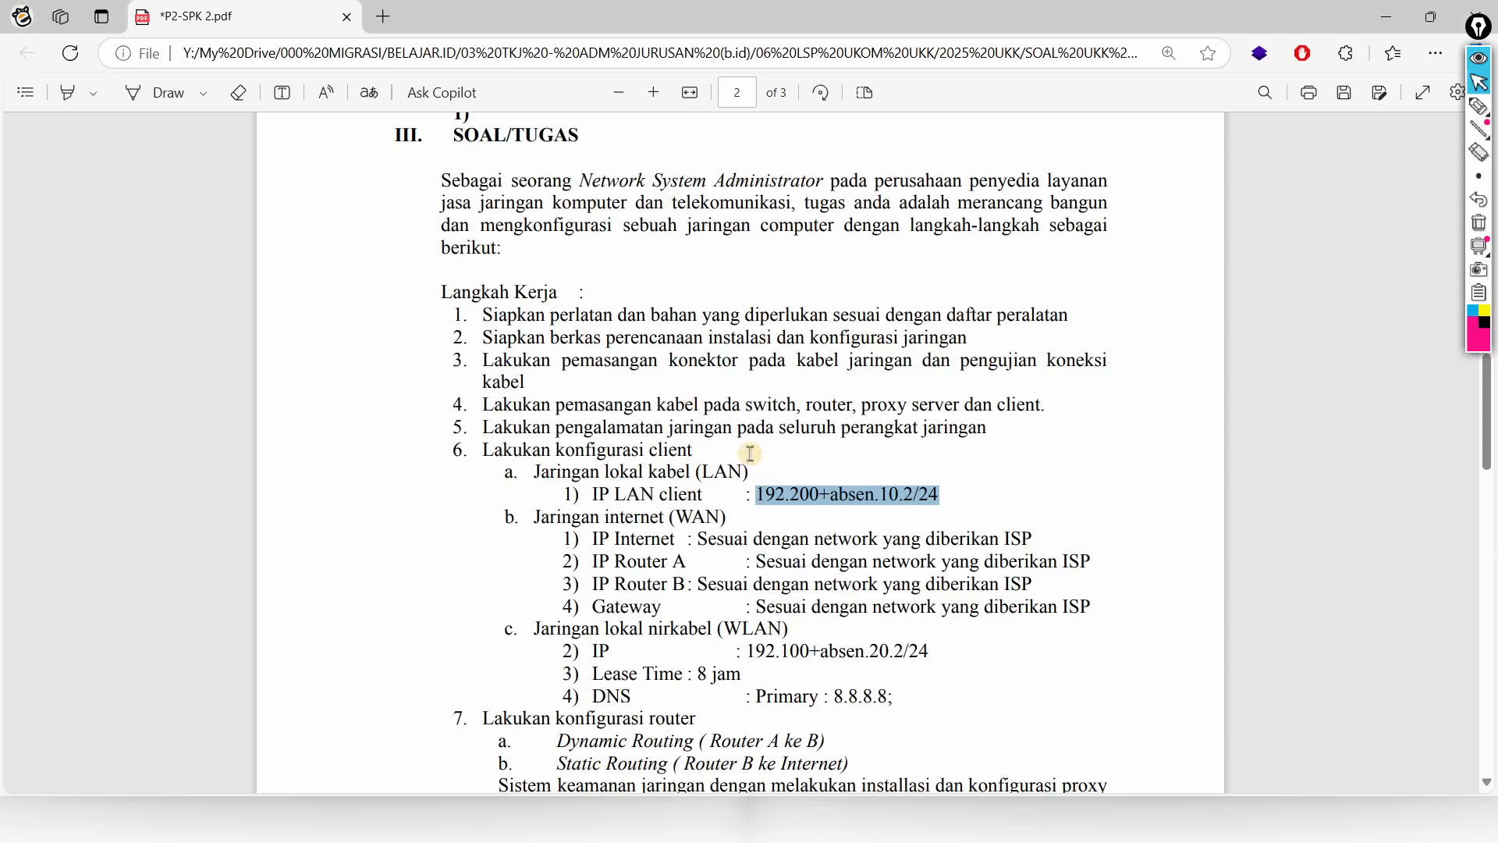
{"action": "key", "text": "alt+Tab"}
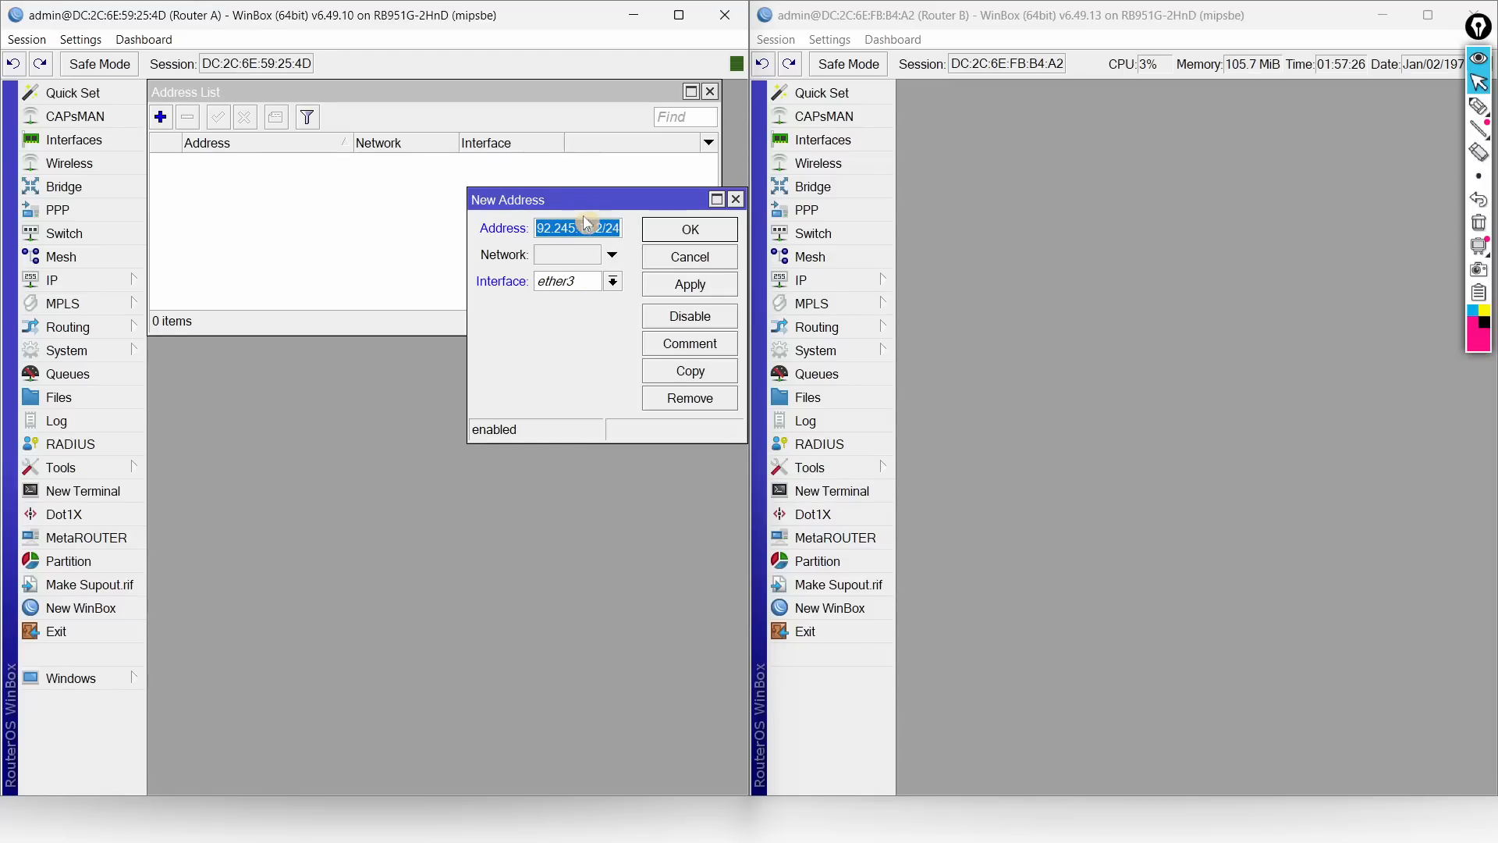
{"action": "left_click_drag", "start_coordinate": [470, 345], "coordinate": [309, 344]}
{"action": "key", "text": "alt+Tab"}
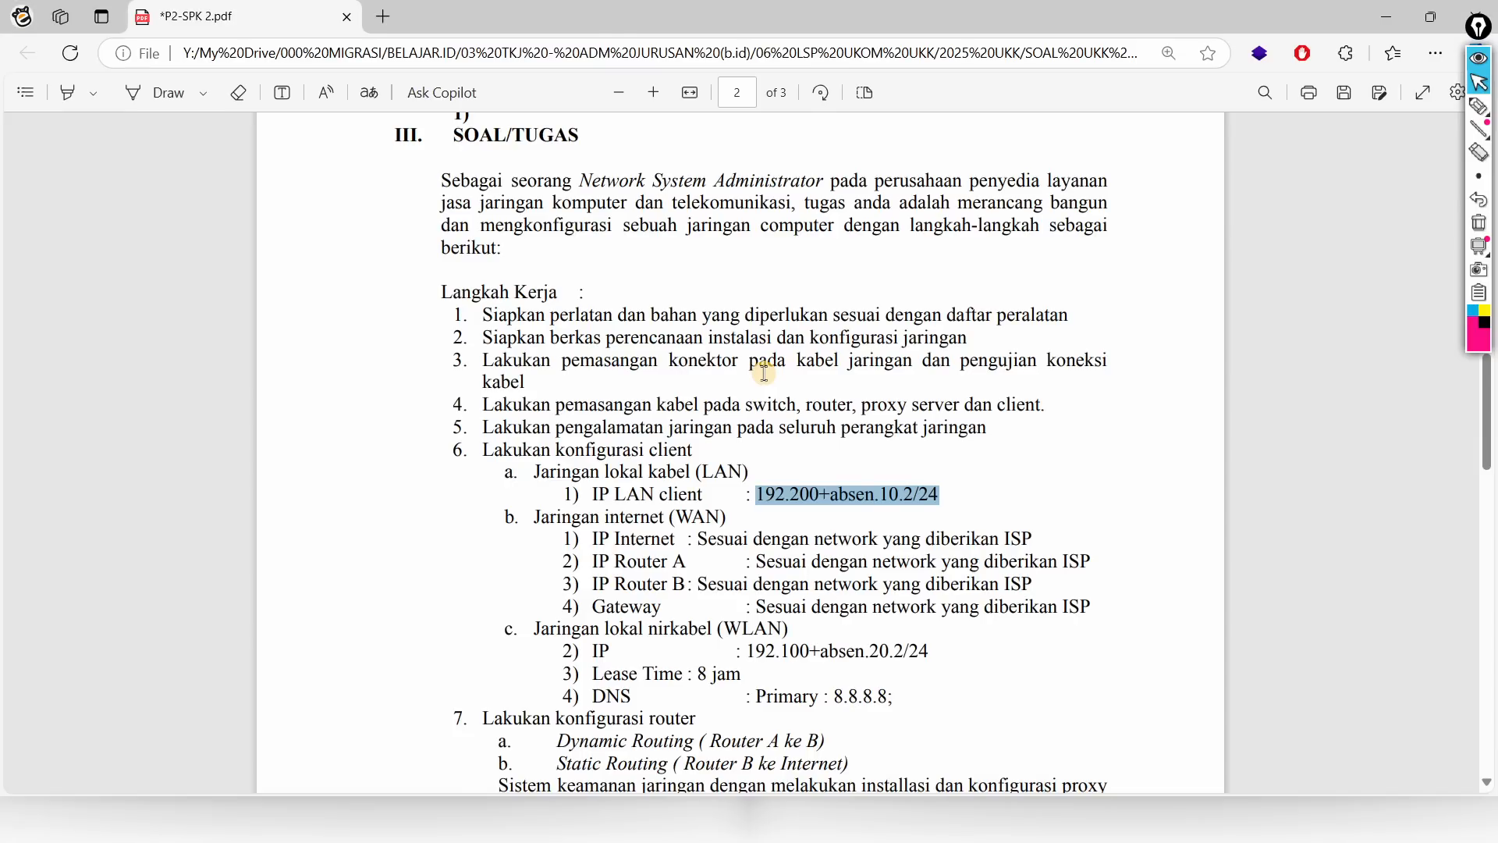
{"action": "key", "text": "super+Right"}
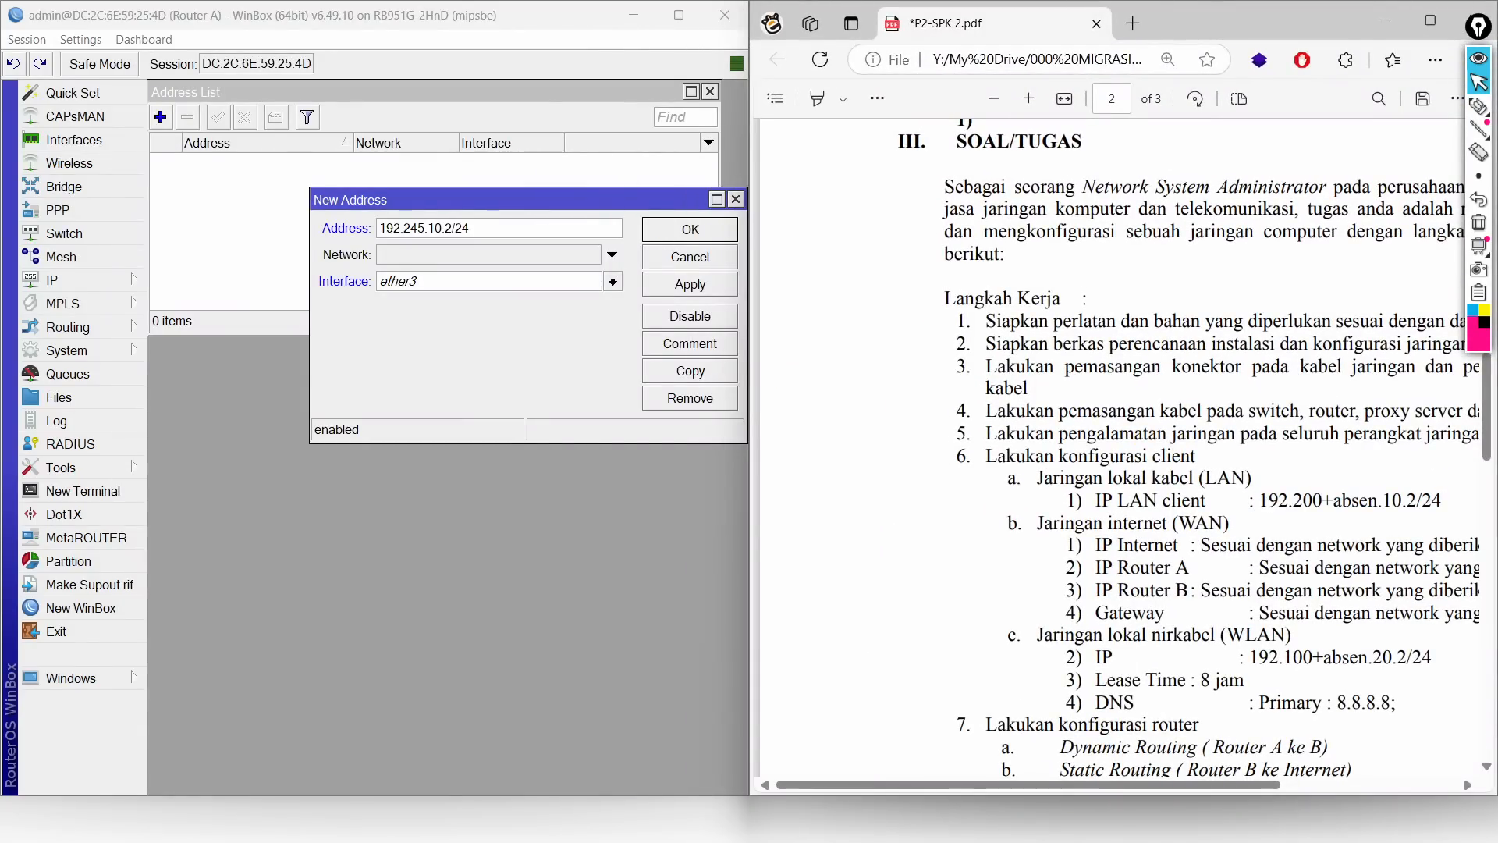
Step: Save 192.245.10.2/24 on ether3 to Router A's address list
{"action": "left_click_drag", "start_coordinate": [1104, 786], "coordinate": [1217, 790]}
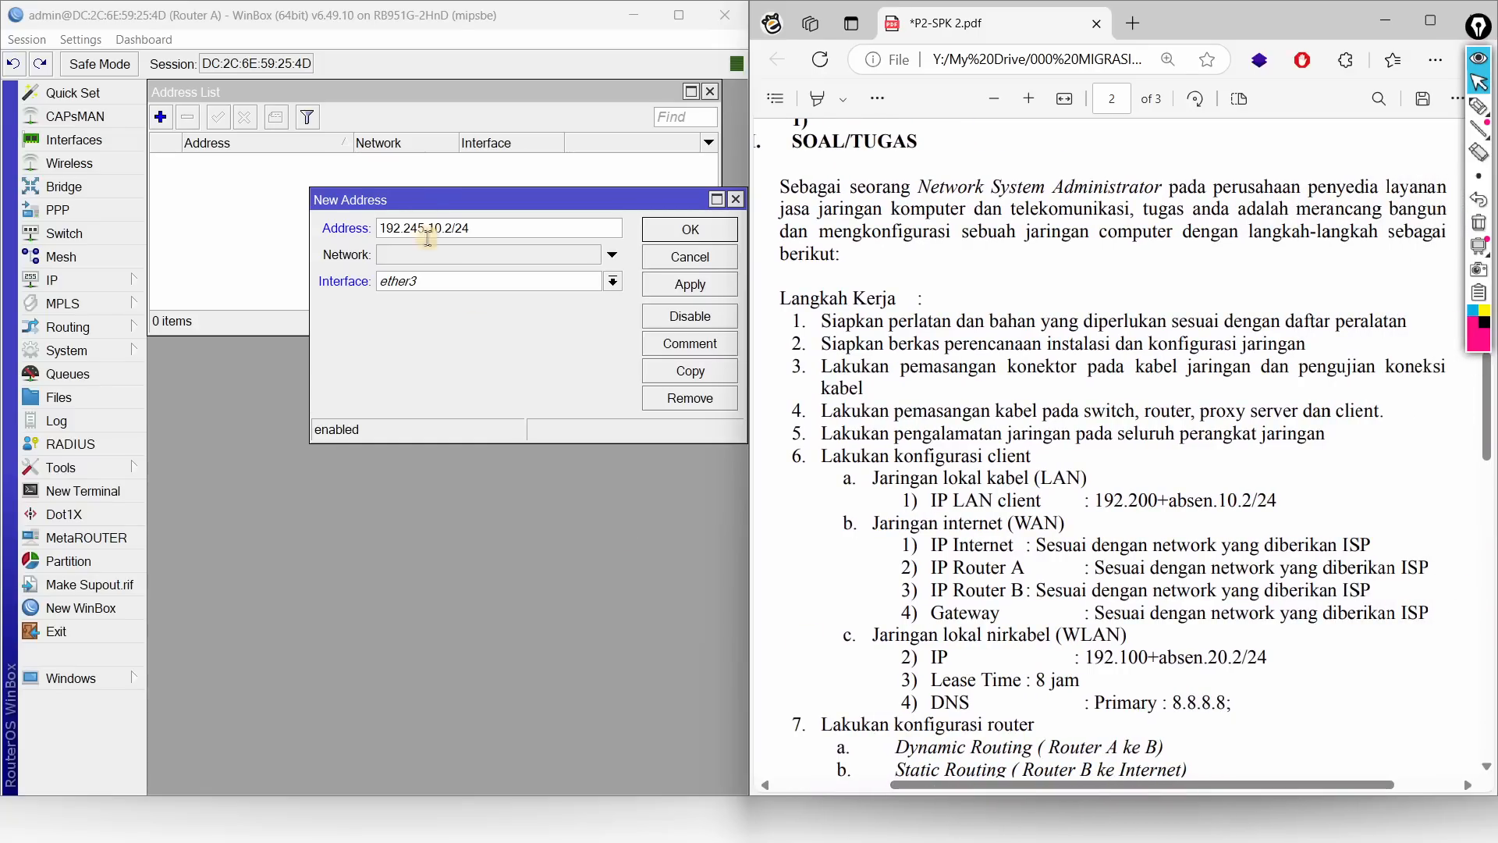
{"action": "left_click_drag", "start_coordinate": [472, 200], "coordinate": [412, 199]}
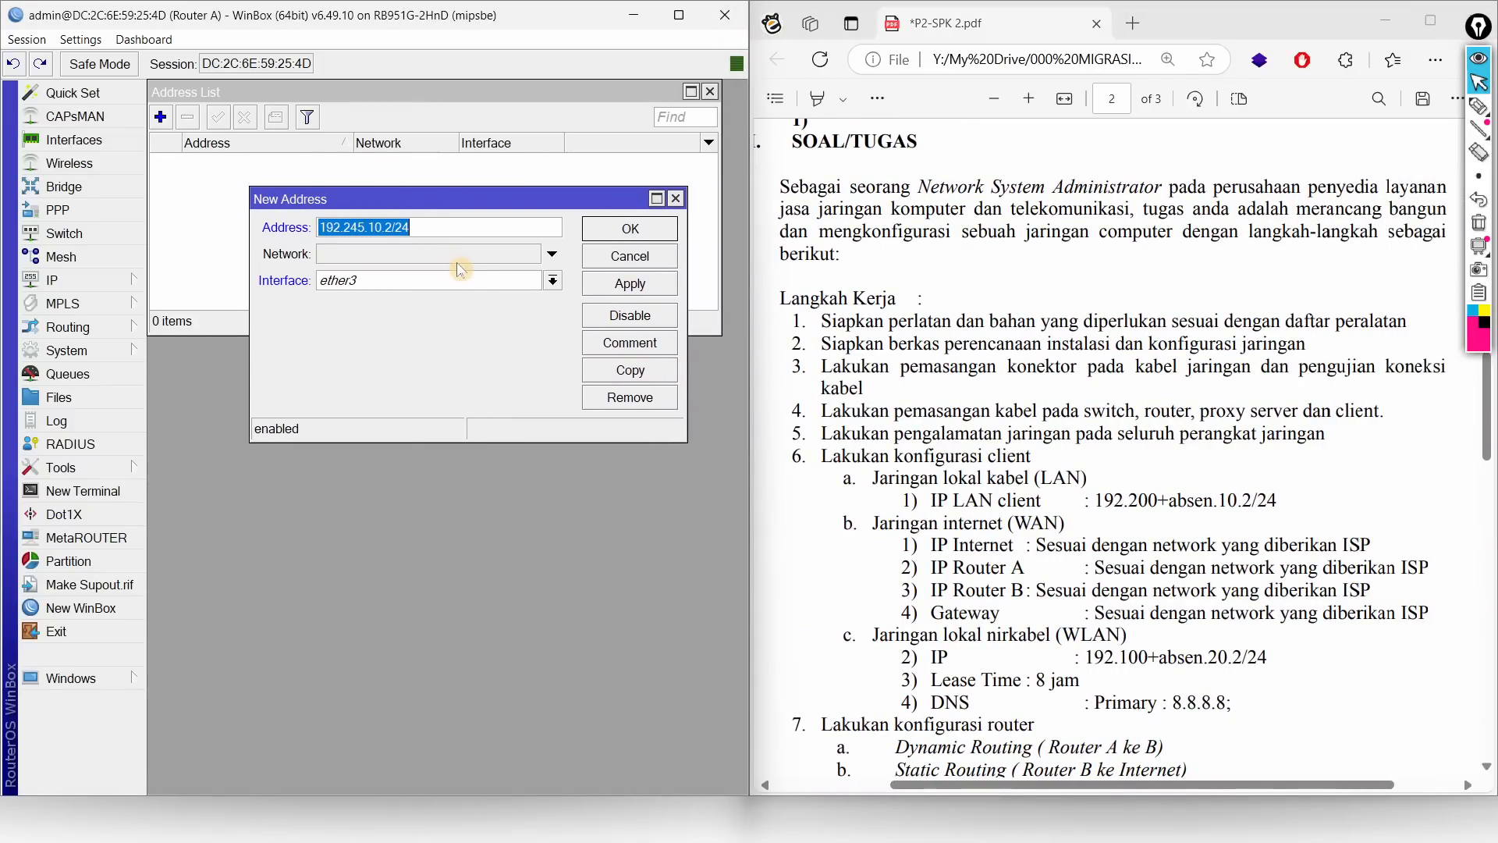
{"action": "left_click", "coordinate": [618, 234]}
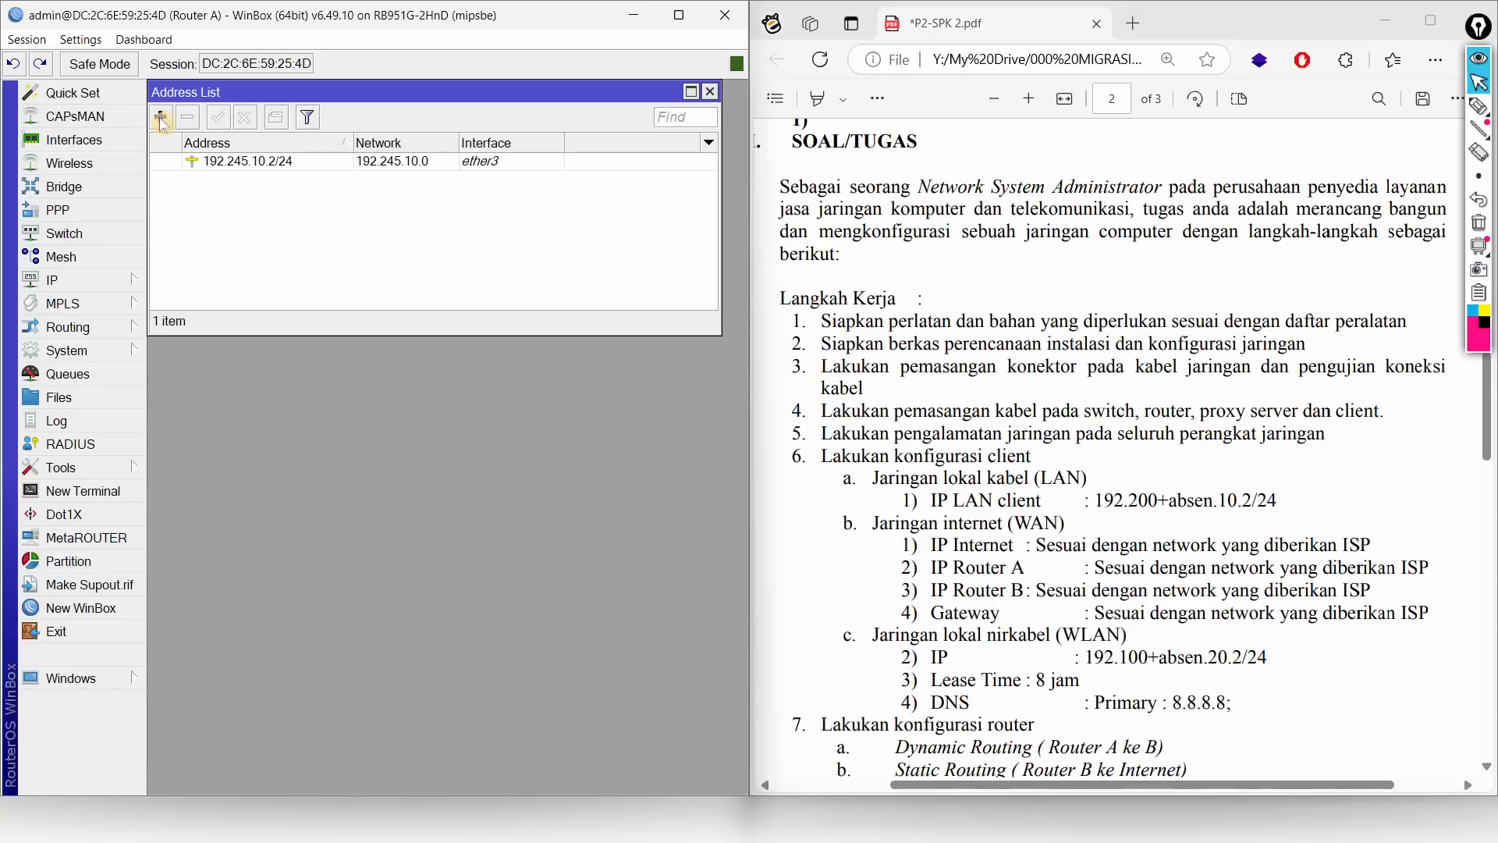
Step: Highlight the wired LAN client requirement lines in the task PDF
{"action": "left_click", "coordinate": [948, 508]}
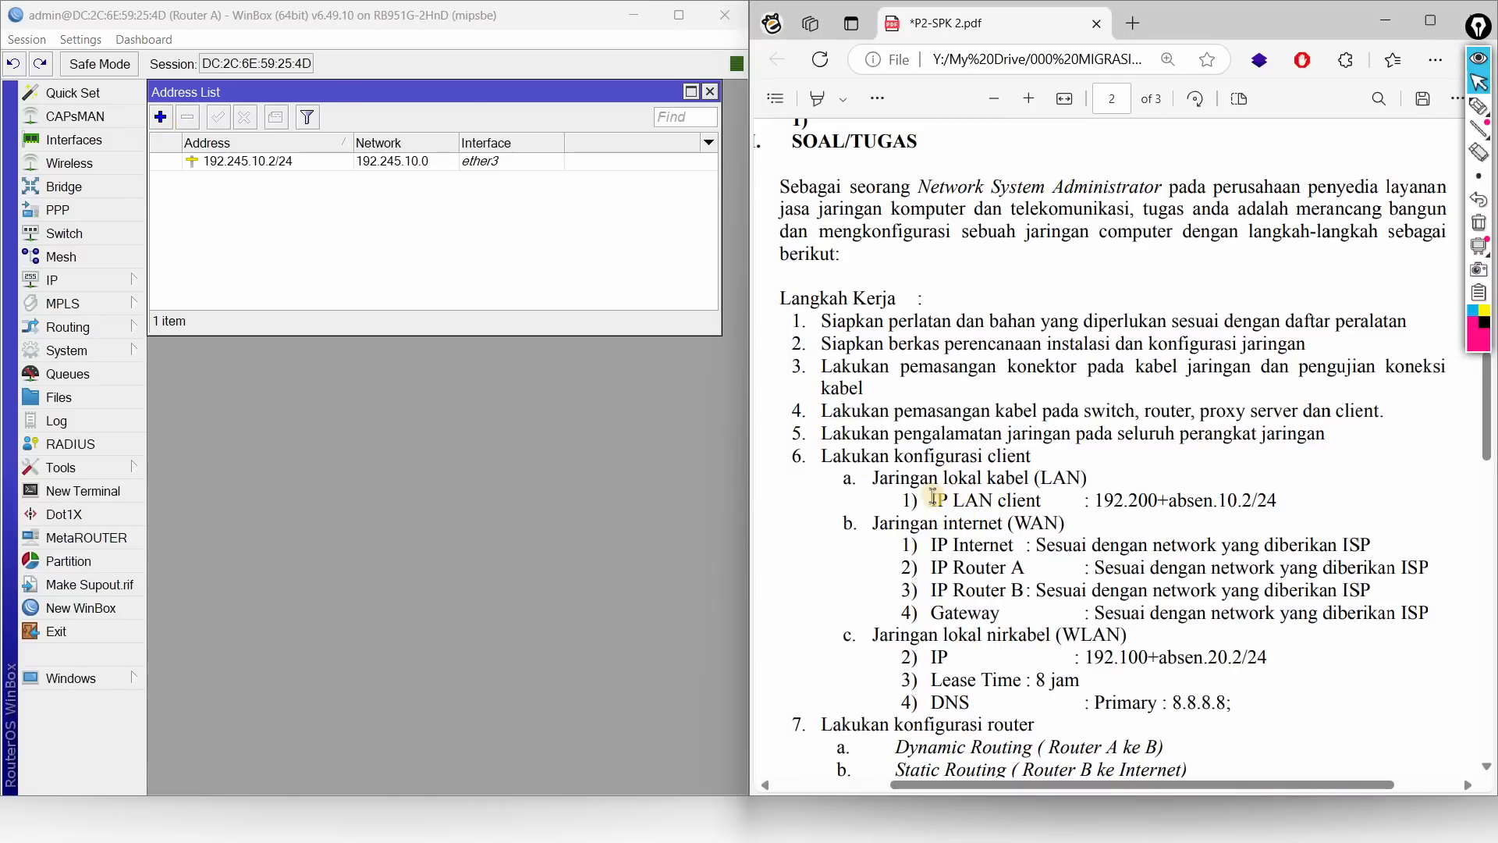
{"action": "left_click", "coordinate": [815, 98]}
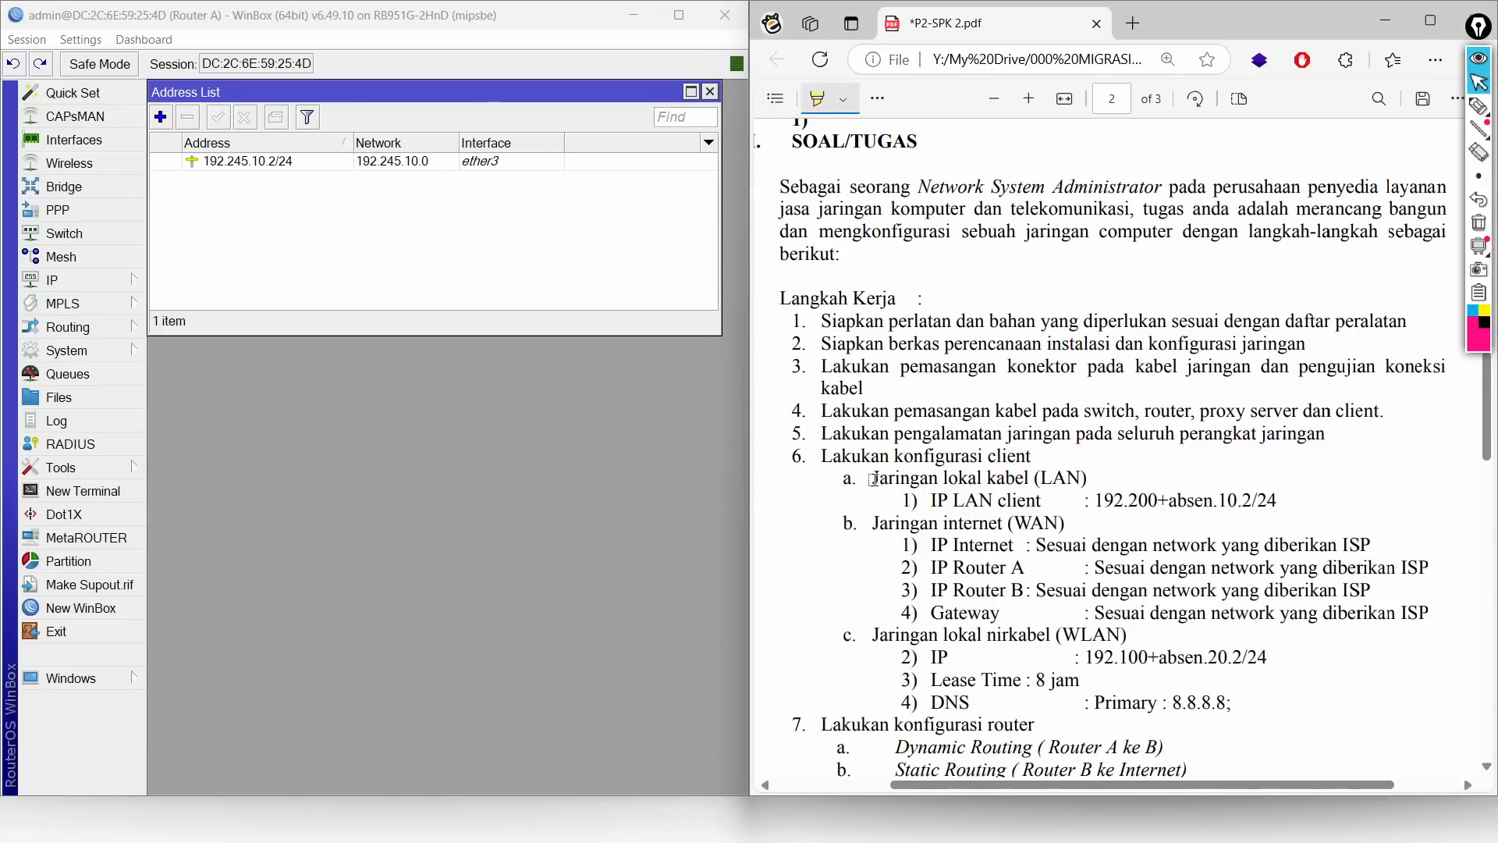
{"action": "mouse_move", "coordinate": [873, 477]}
{"action": "left_mouse_down"}
{"action": "mouse_move", "coordinate": [1279, 511]}
{"action": "mouse_move", "coordinate": [1327, 496]}
{"action": "mouse_move", "coordinate": [1258, 515]}
{"action": "left_mouse_up"}
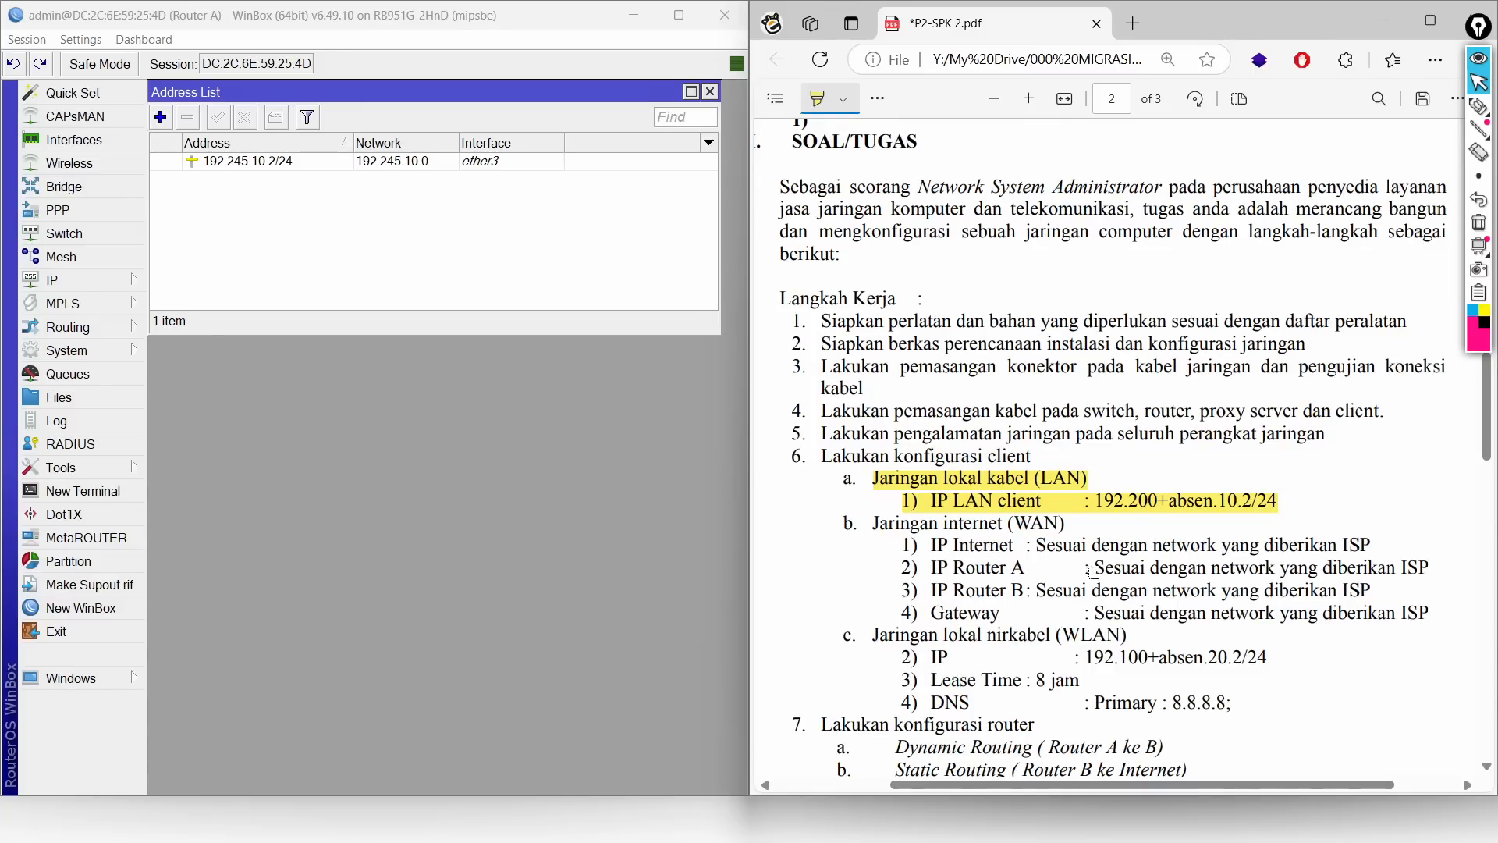
{"action": "scroll", "coordinate": [1258, 571], "scroll_direction": "down", "scroll_amount": 3}
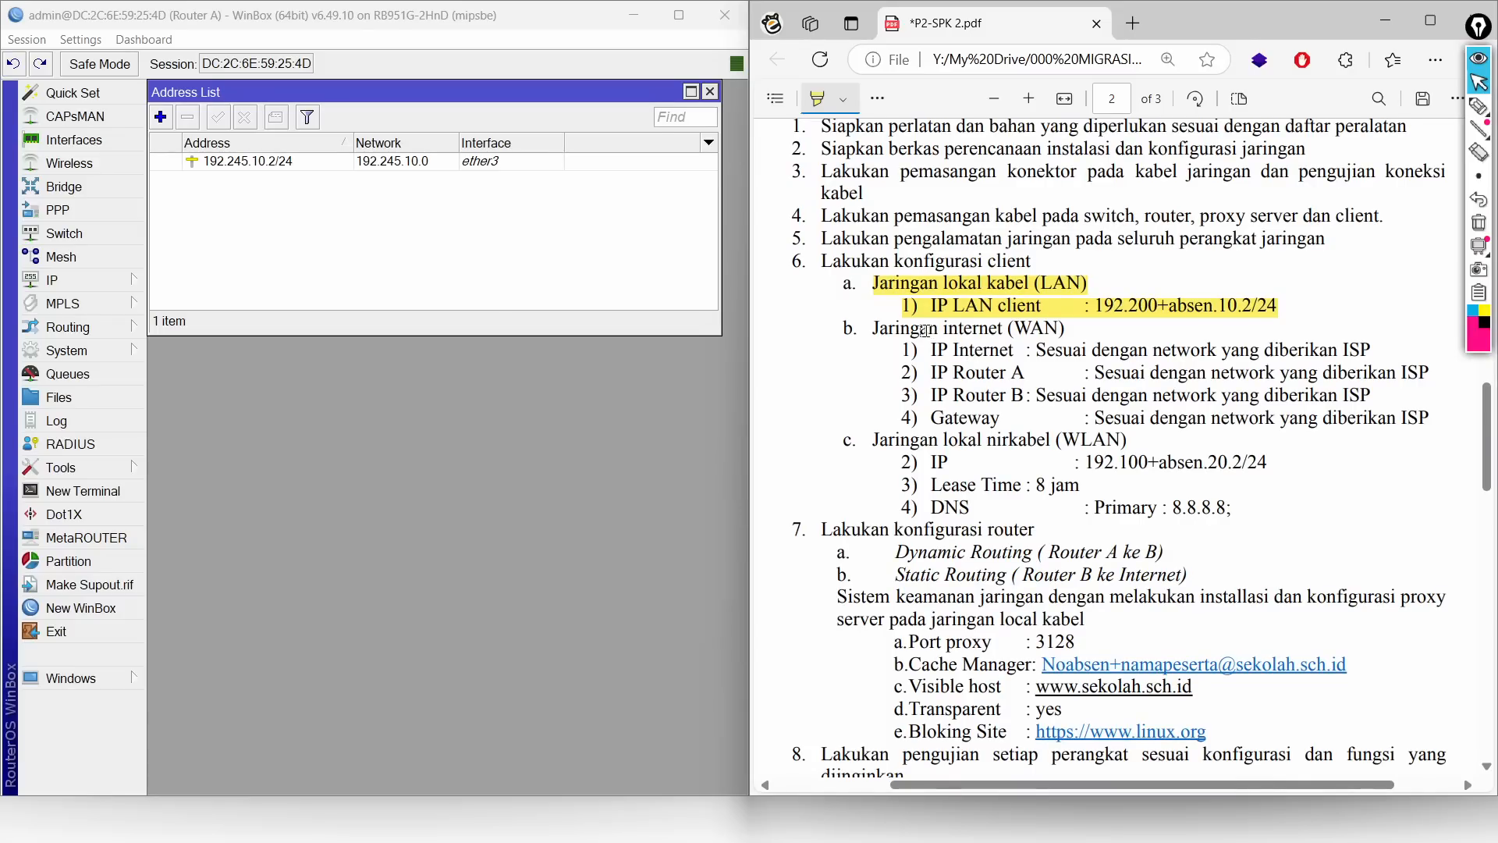
{"action": "left_click", "coordinate": [825, 103]}
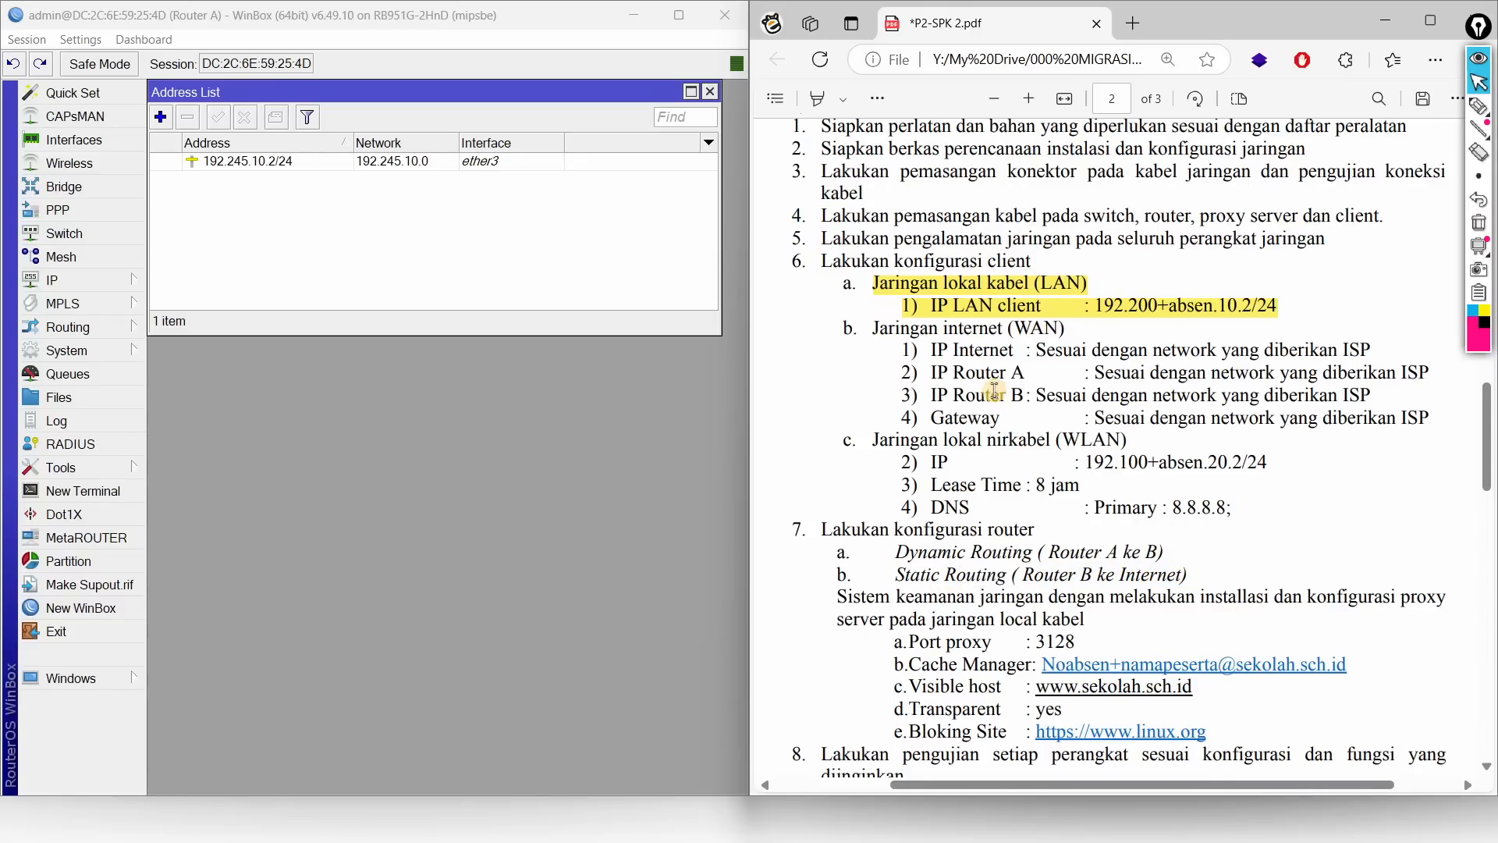
Step: Start a new DHCP client on Router A with interface ether1, checking the network diagram
{"action": "left_click", "coordinate": [102, 279]}
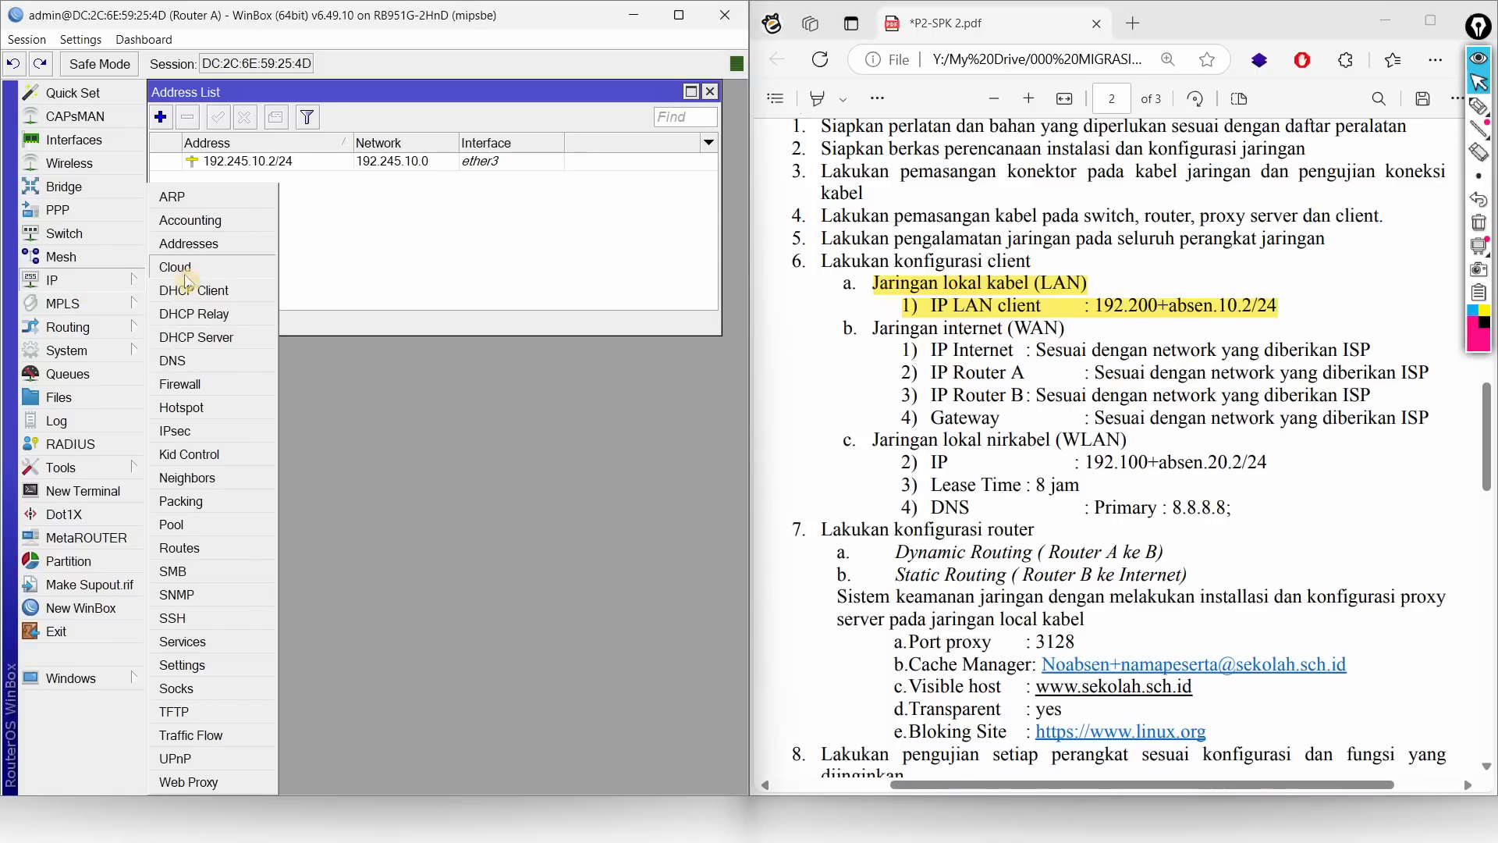
{"action": "left_click", "coordinate": [215, 307]}
{"action": "left_click", "coordinate": [216, 289]}
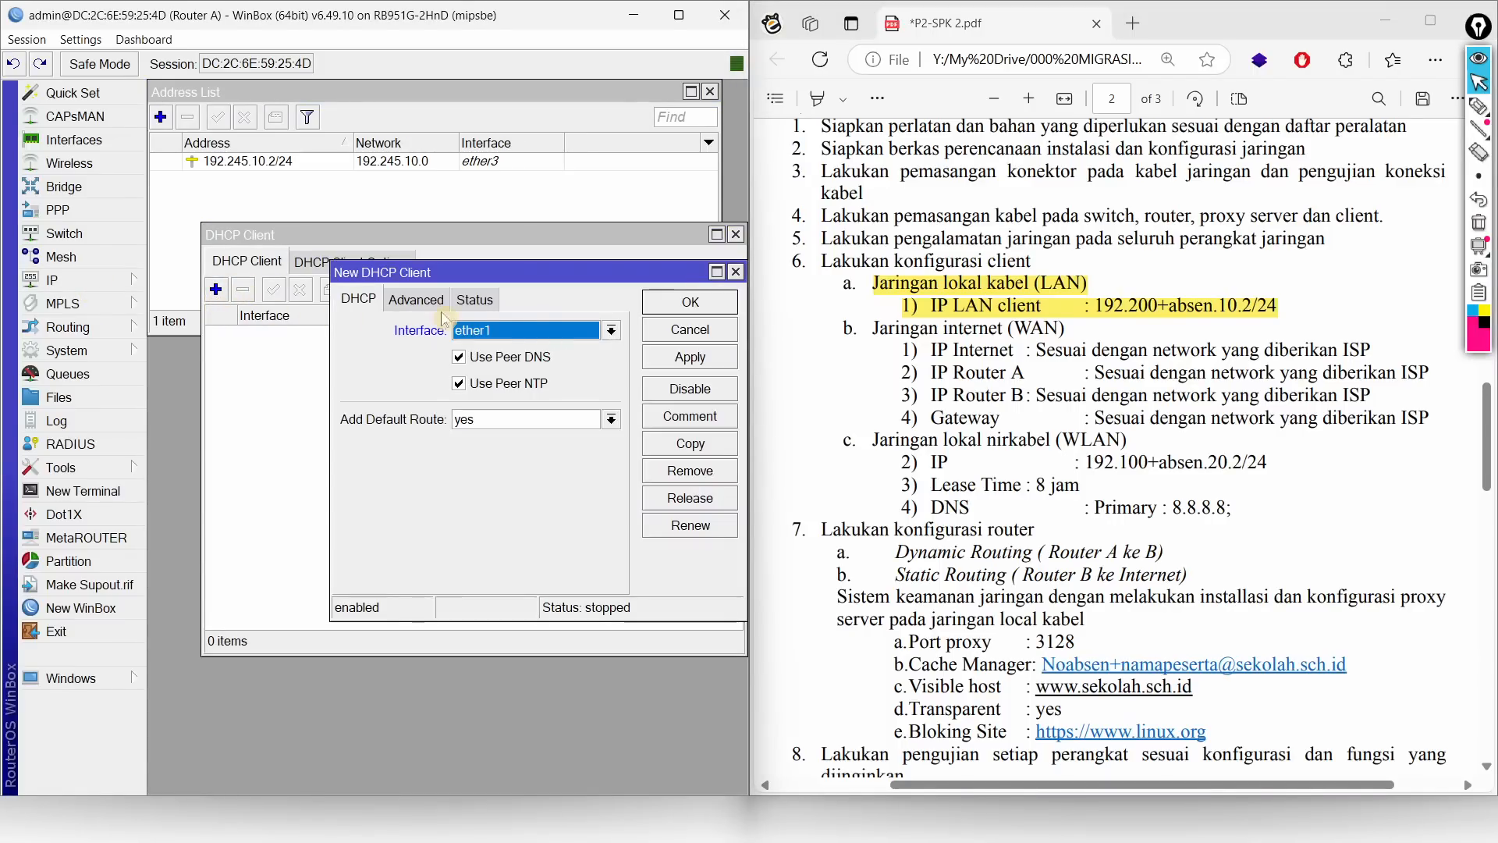
{"action": "left_click_drag", "start_coordinate": [566, 271], "coordinate": [490, 273]}
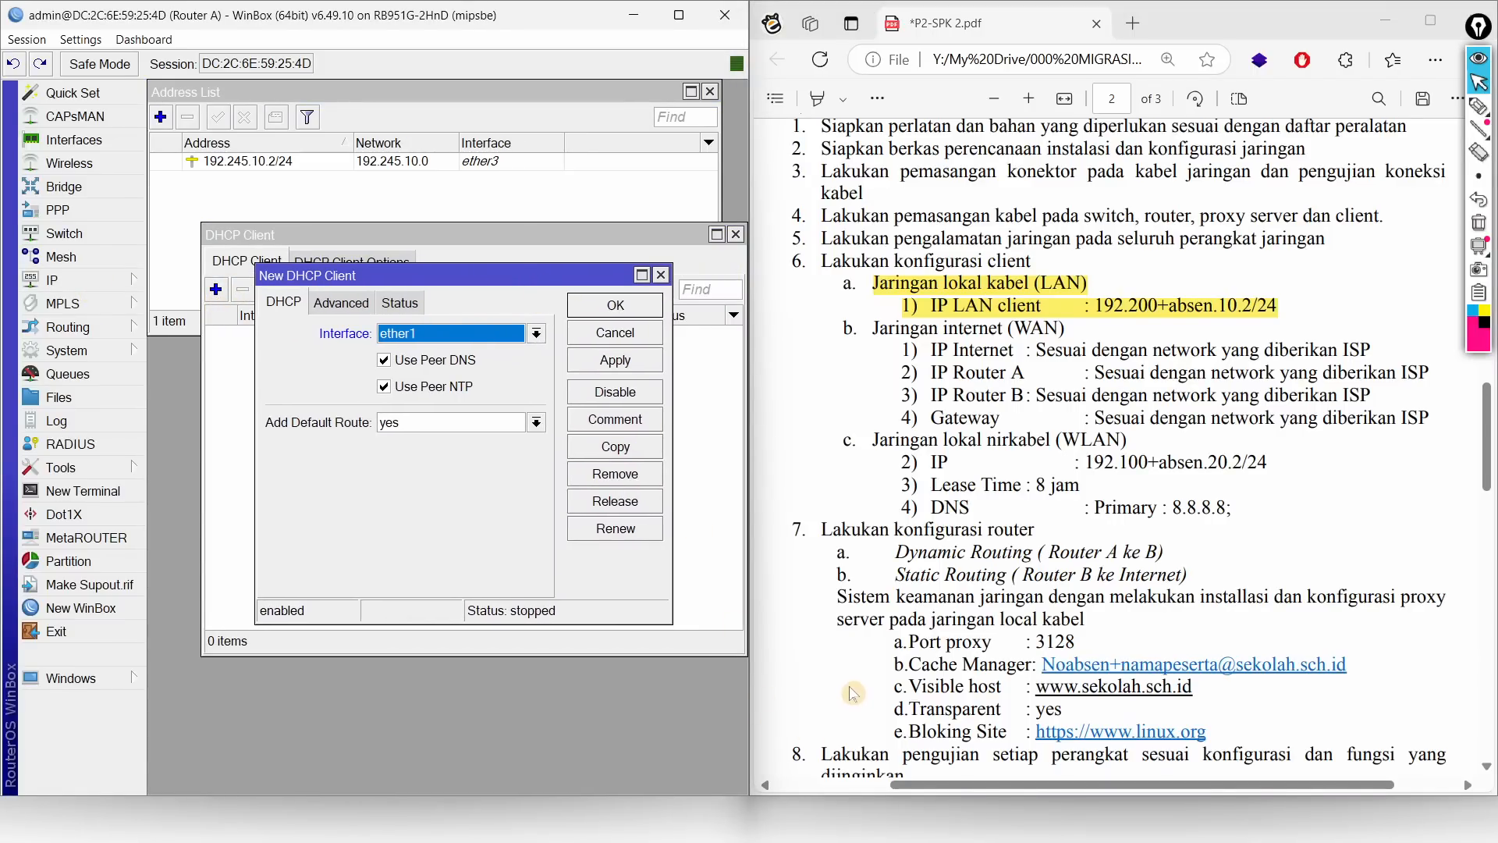
{"action": "key", "text": "Down"}
{"action": "key", "text": "Return"}
{"action": "key", "text": "alt+Tab"}
{"action": "key", "text": "alt+Tab"}
{"action": "key", "text": "alt+Tab"}
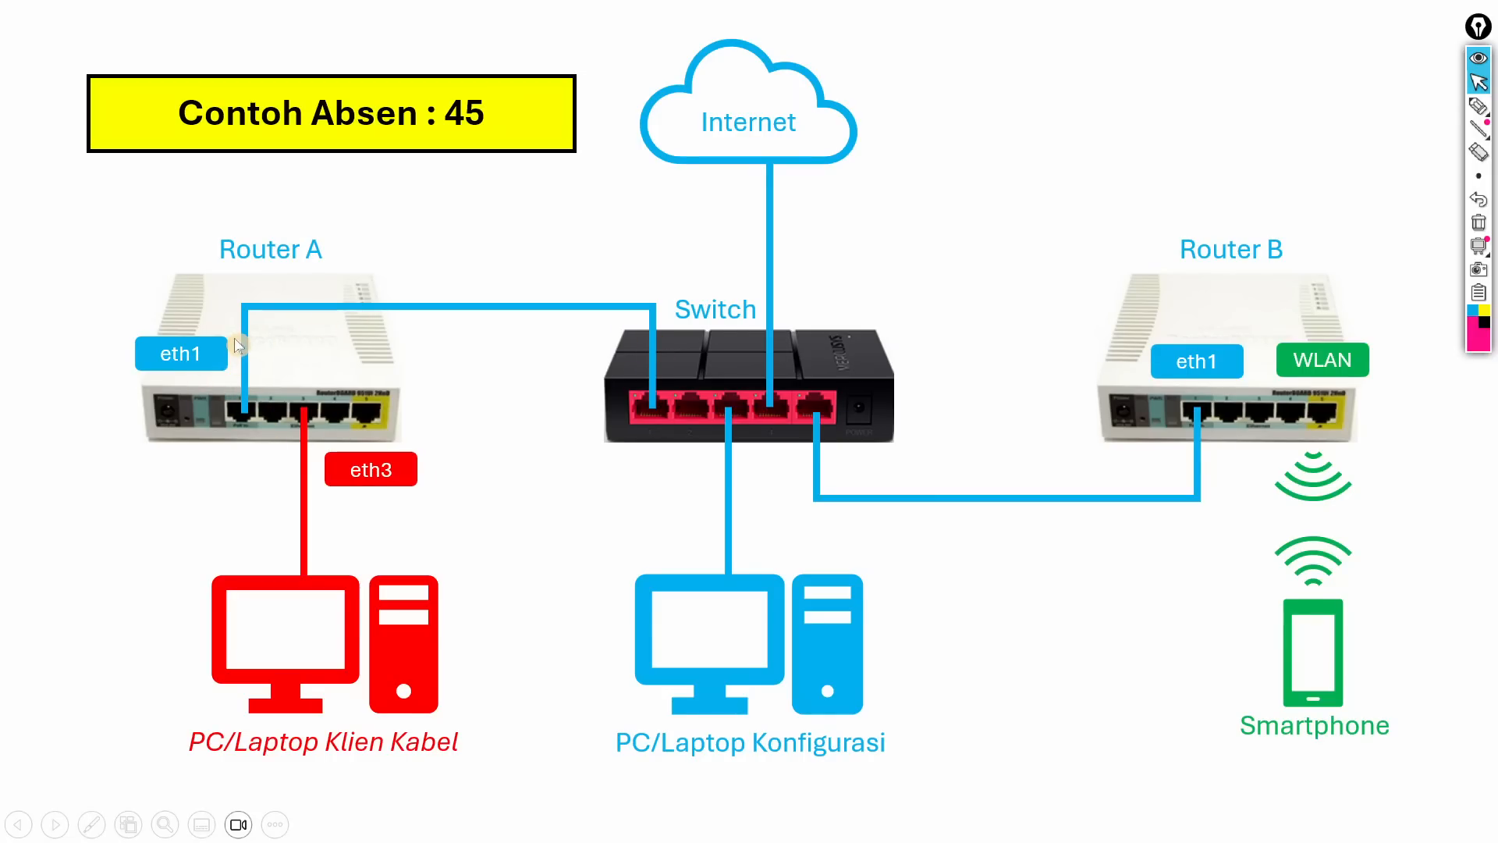
{"action": "key", "text": "alt+Tab"}
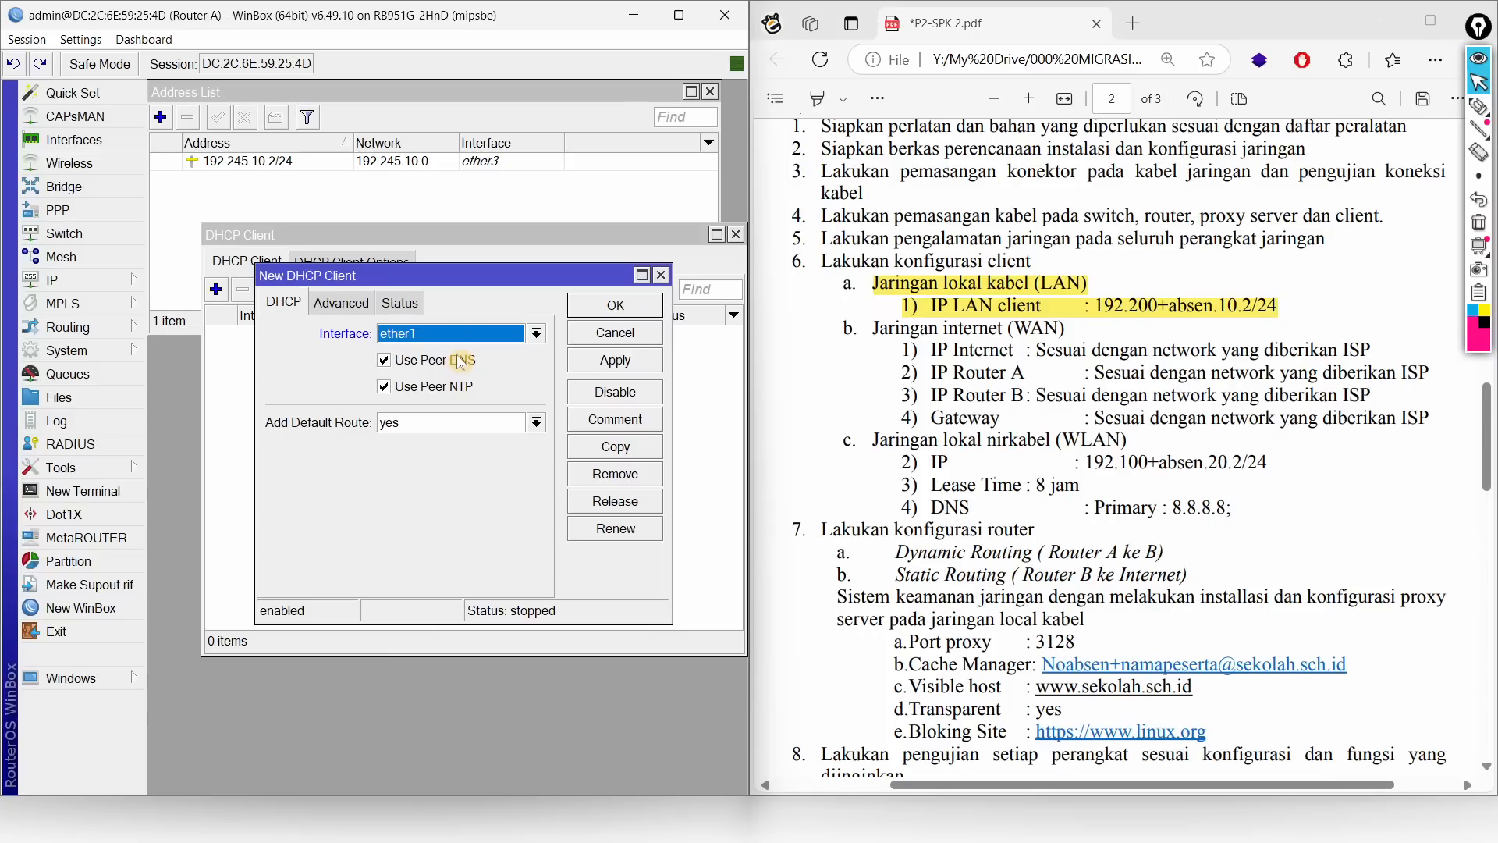
Step: Set the client's Add Default Route to no and view the DNS settings
{"action": "left_click", "coordinate": [433, 422]}
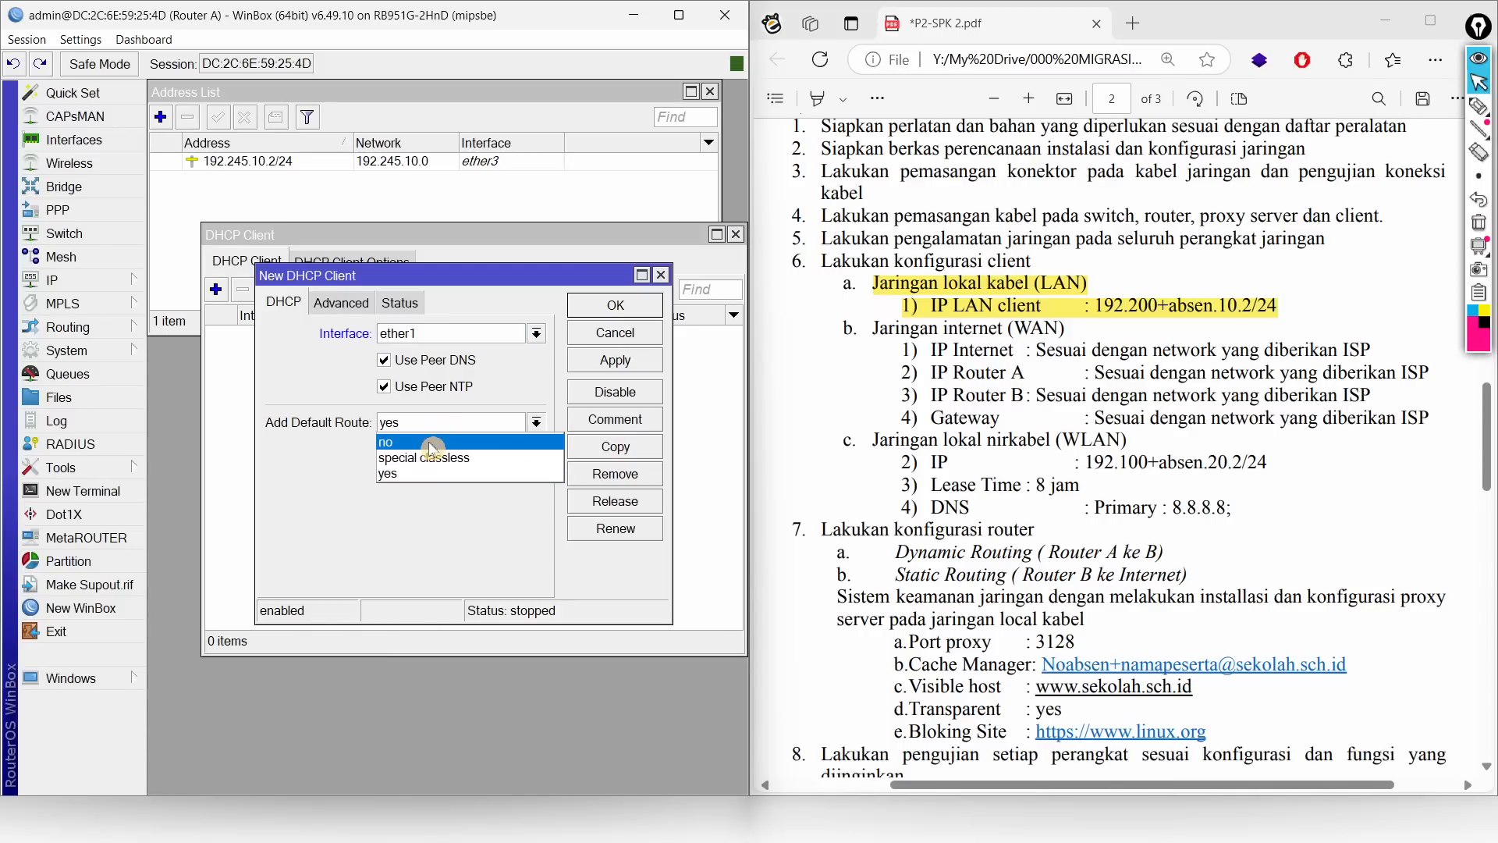
{"action": "left_click", "coordinate": [433, 447]}
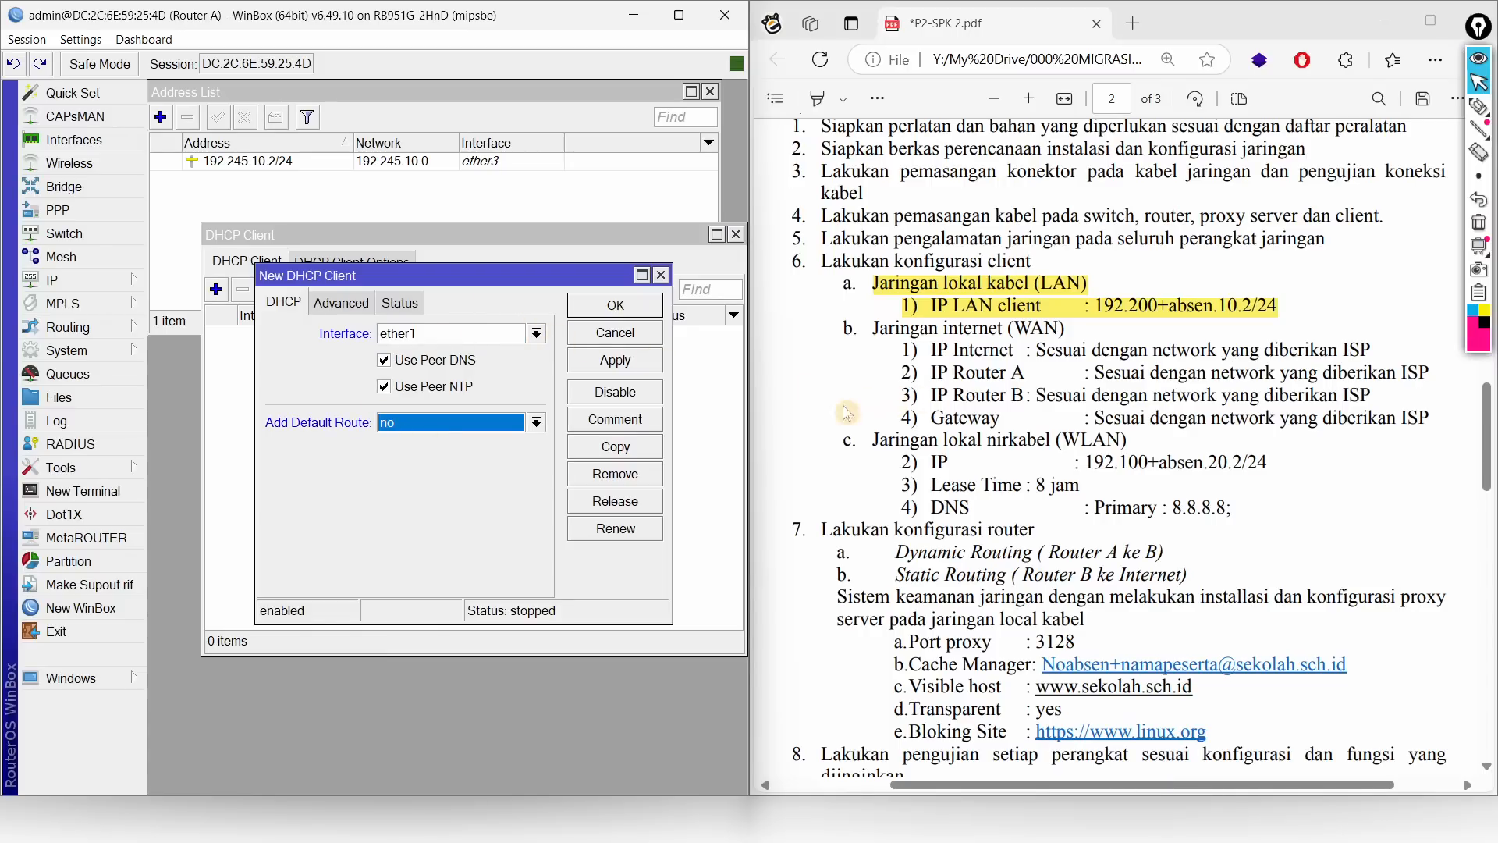
{"action": "left_click", "coordinate": [51, 280]}
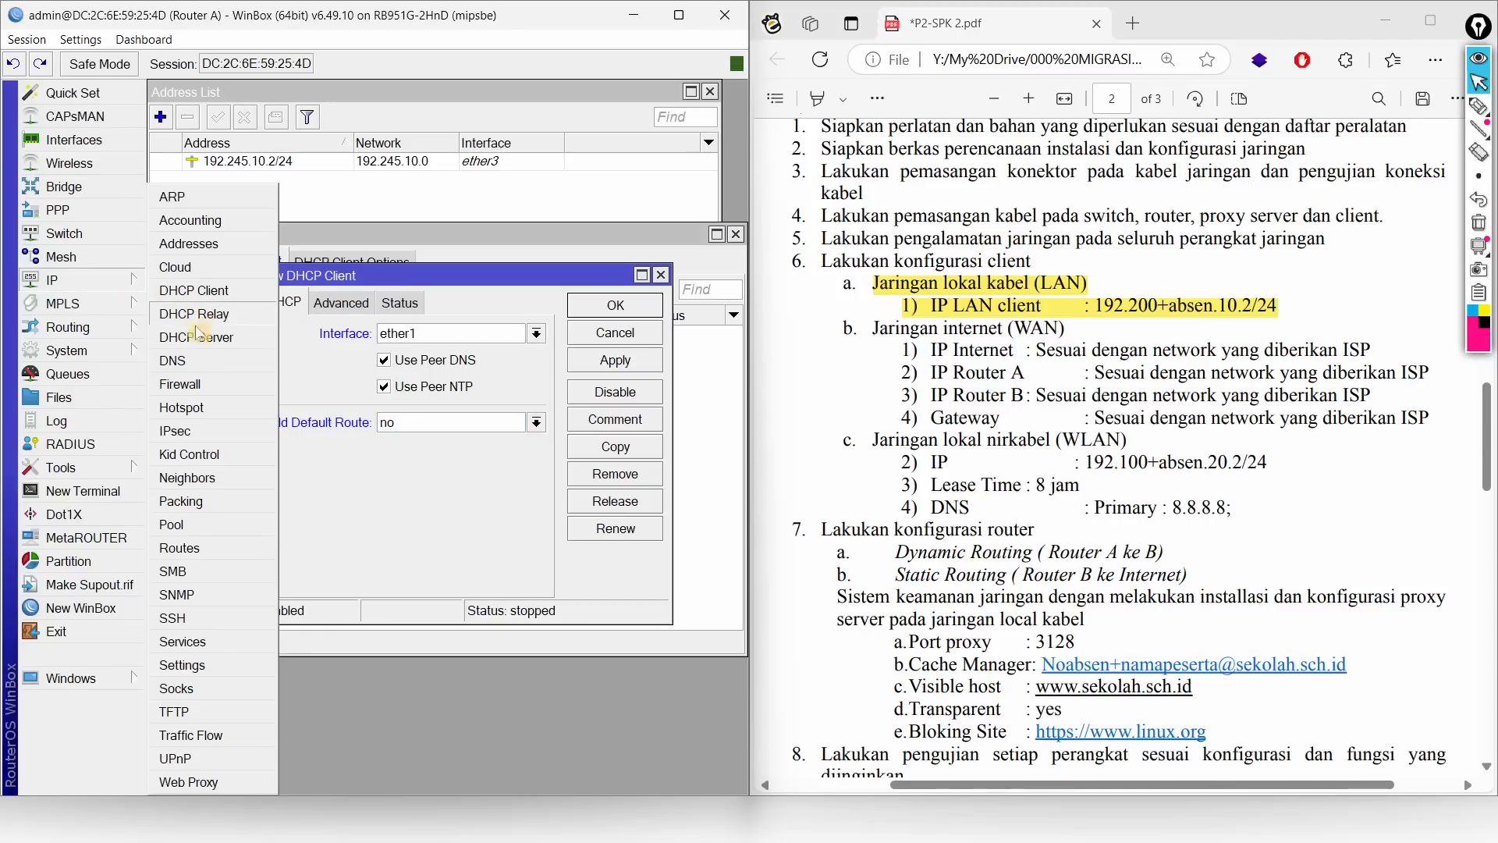
{"action": "left_click", "coordinate": [176, 444]}
Step: Open Router A's route list, maximize WinBox, and arrange the route and DNS windows
{"action": "left_click", "coordinate": [67, 282]}
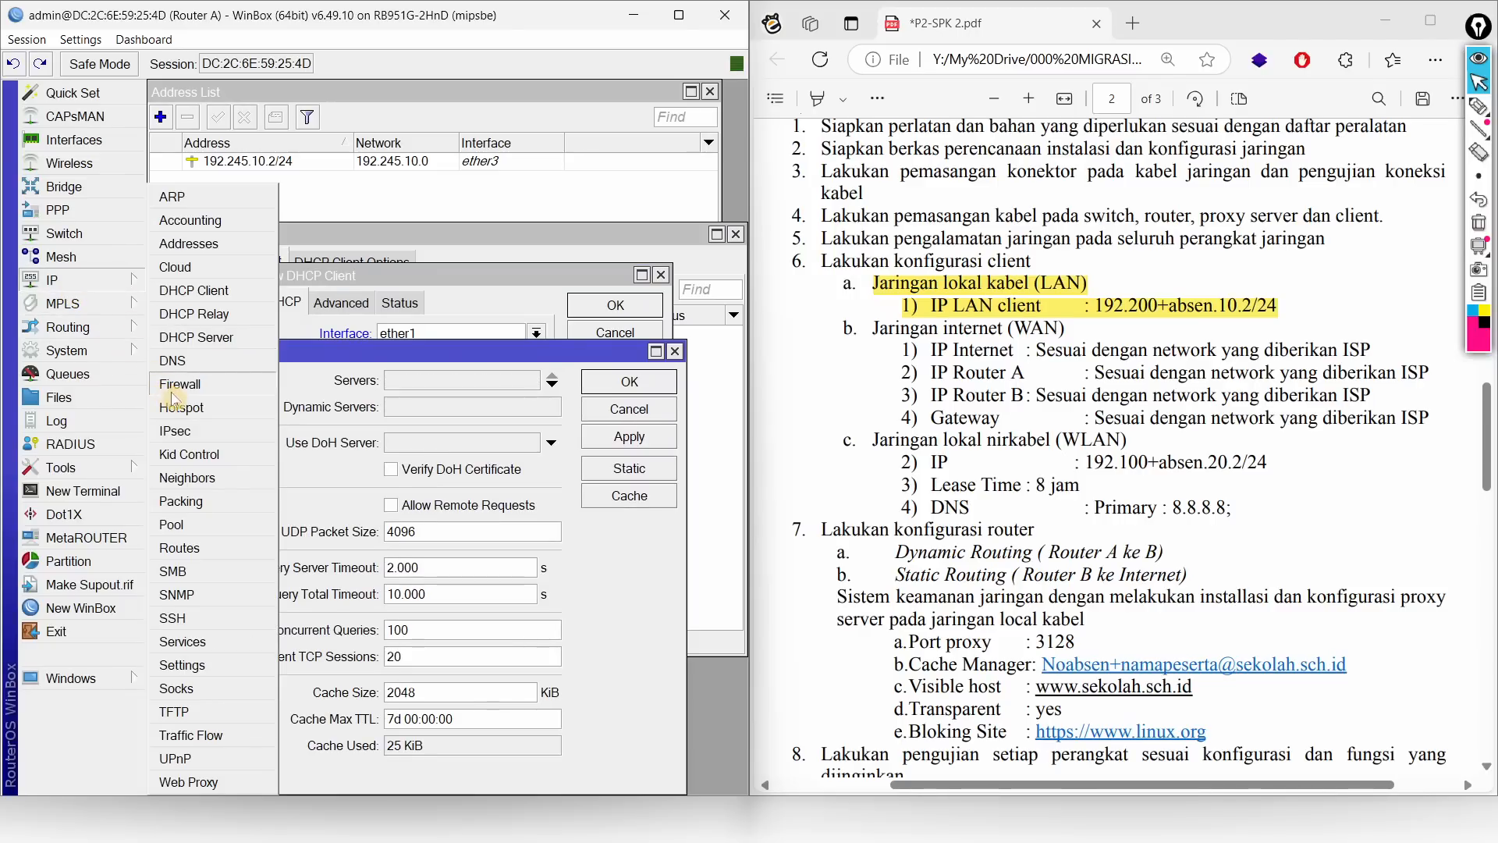
{"action": "left_click", "coordinate": [184, 548]}
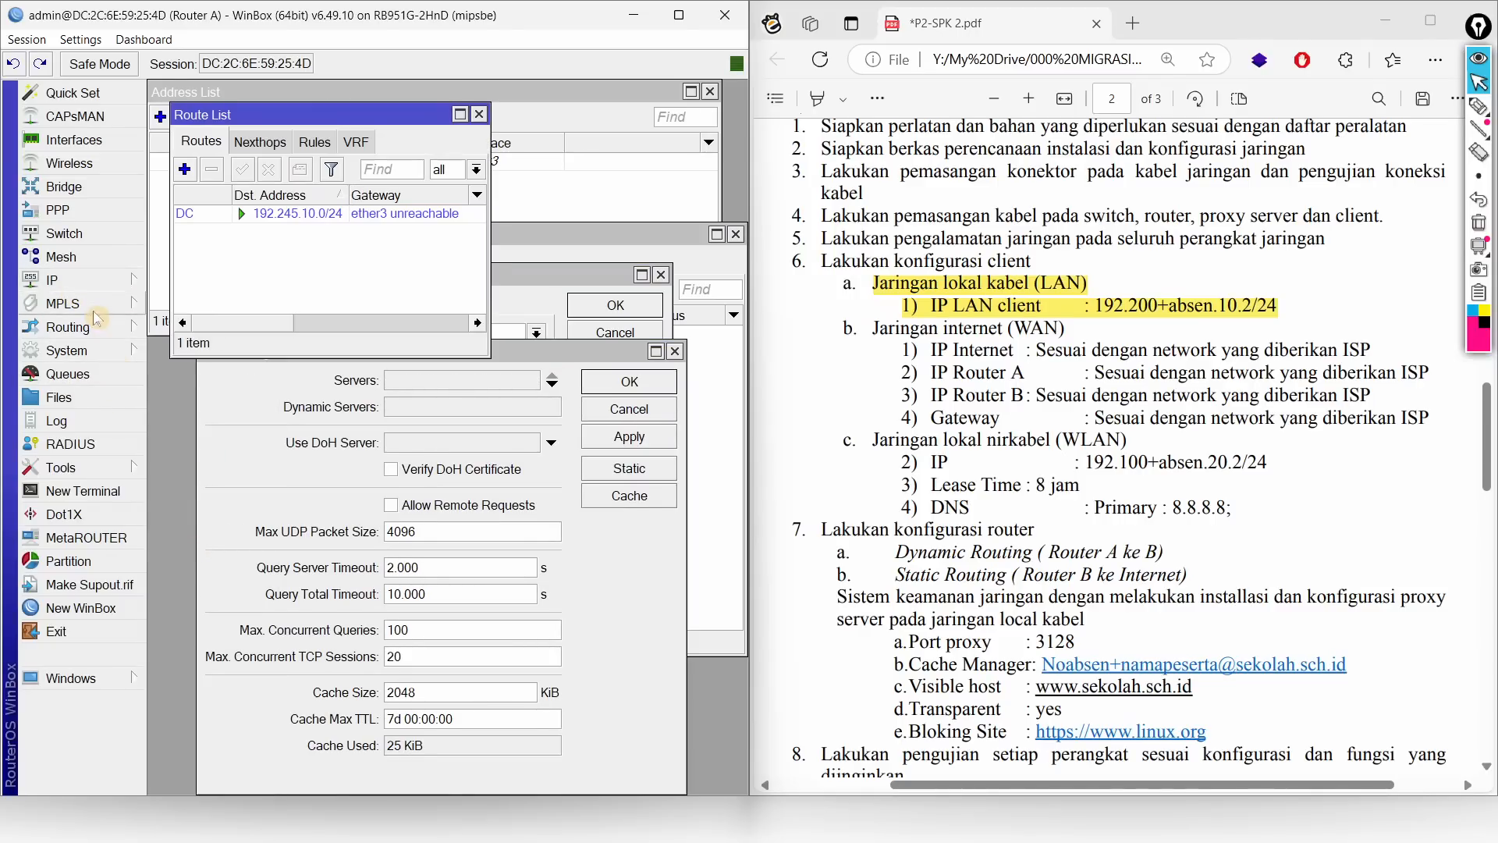
{"action": "left_click", "coordinate": [679, 26]}
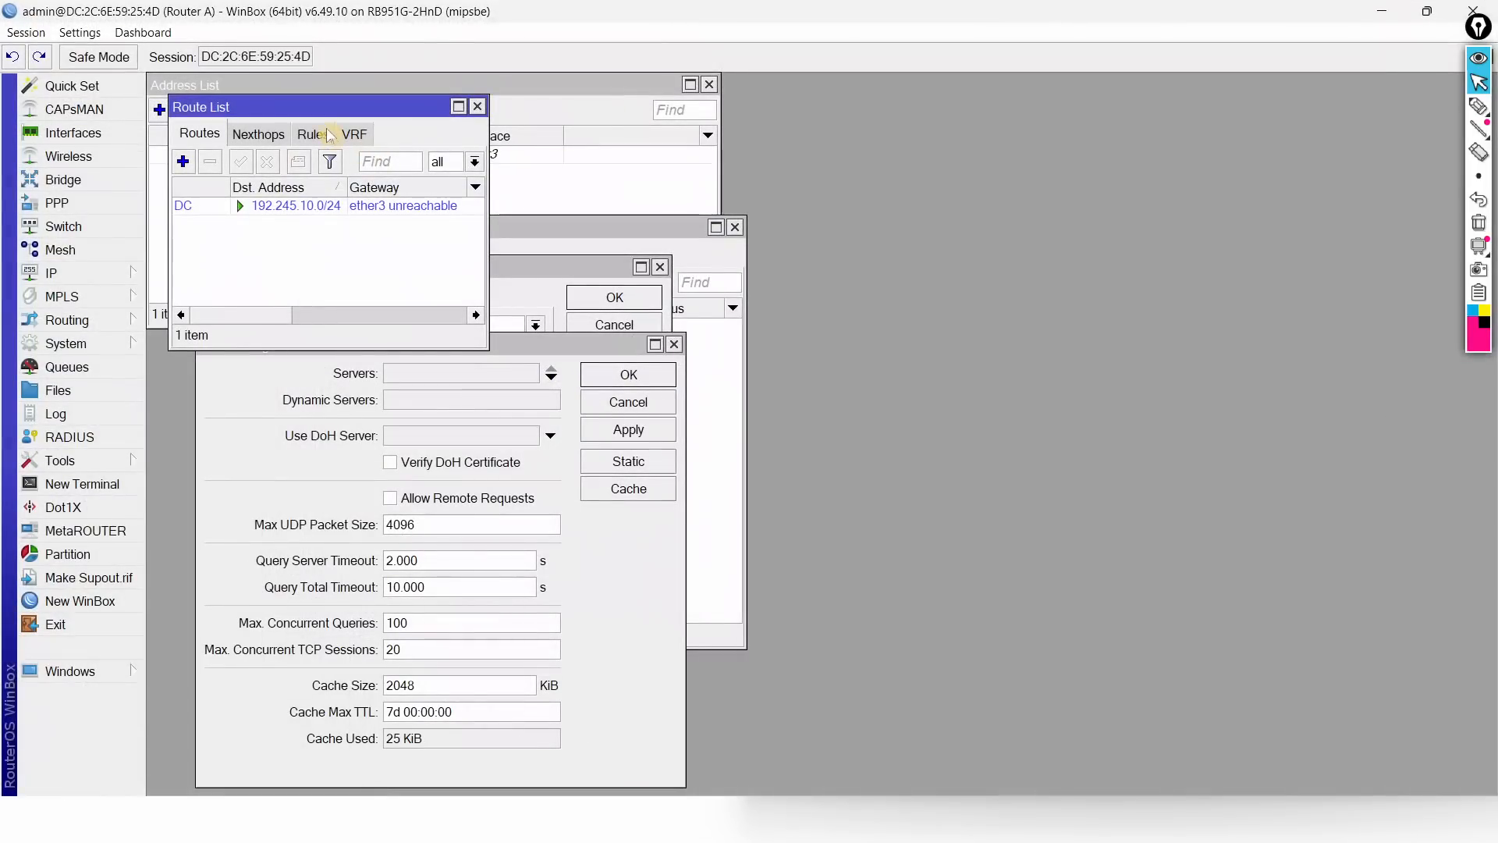
{"action": "left_click_drag", "start_coordinate": [324, 107], "coordinate": [979, 103]}
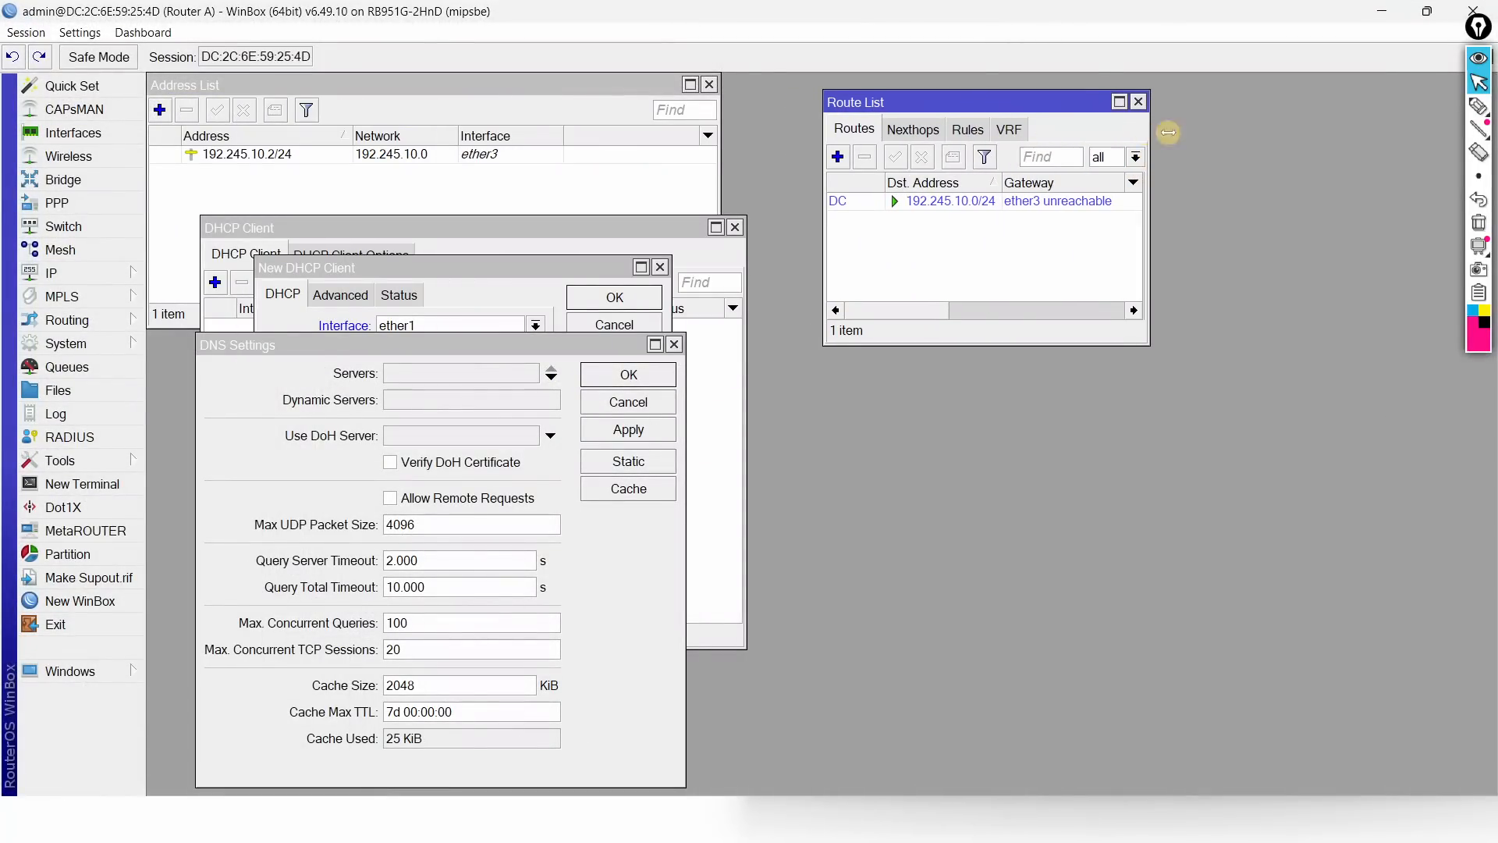
{"action": "left_click_drag", "start_coordinate": [1145, 136], "coordinate": [1433, 140]}
{"action": "left_click_drag", "start_coordinate": [471, 338], "coordinate": [1104, 370]}
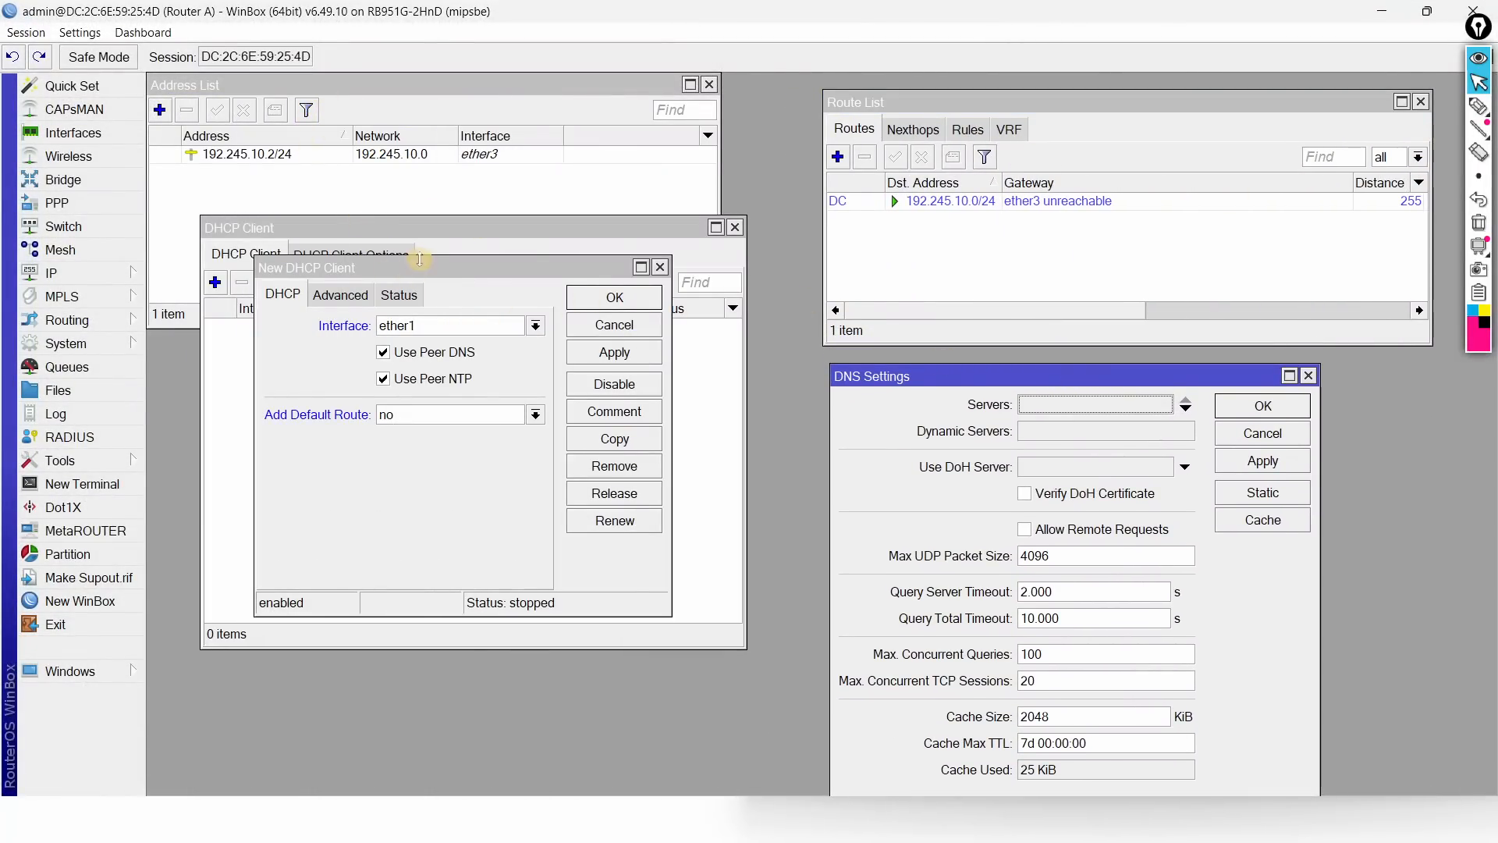
Step: Set Add Default Route to yes and apply, adding a 0.0.0.0/0 route via 172.22.22.22
{"action": "left_click", "coordinate": [486, 414]}
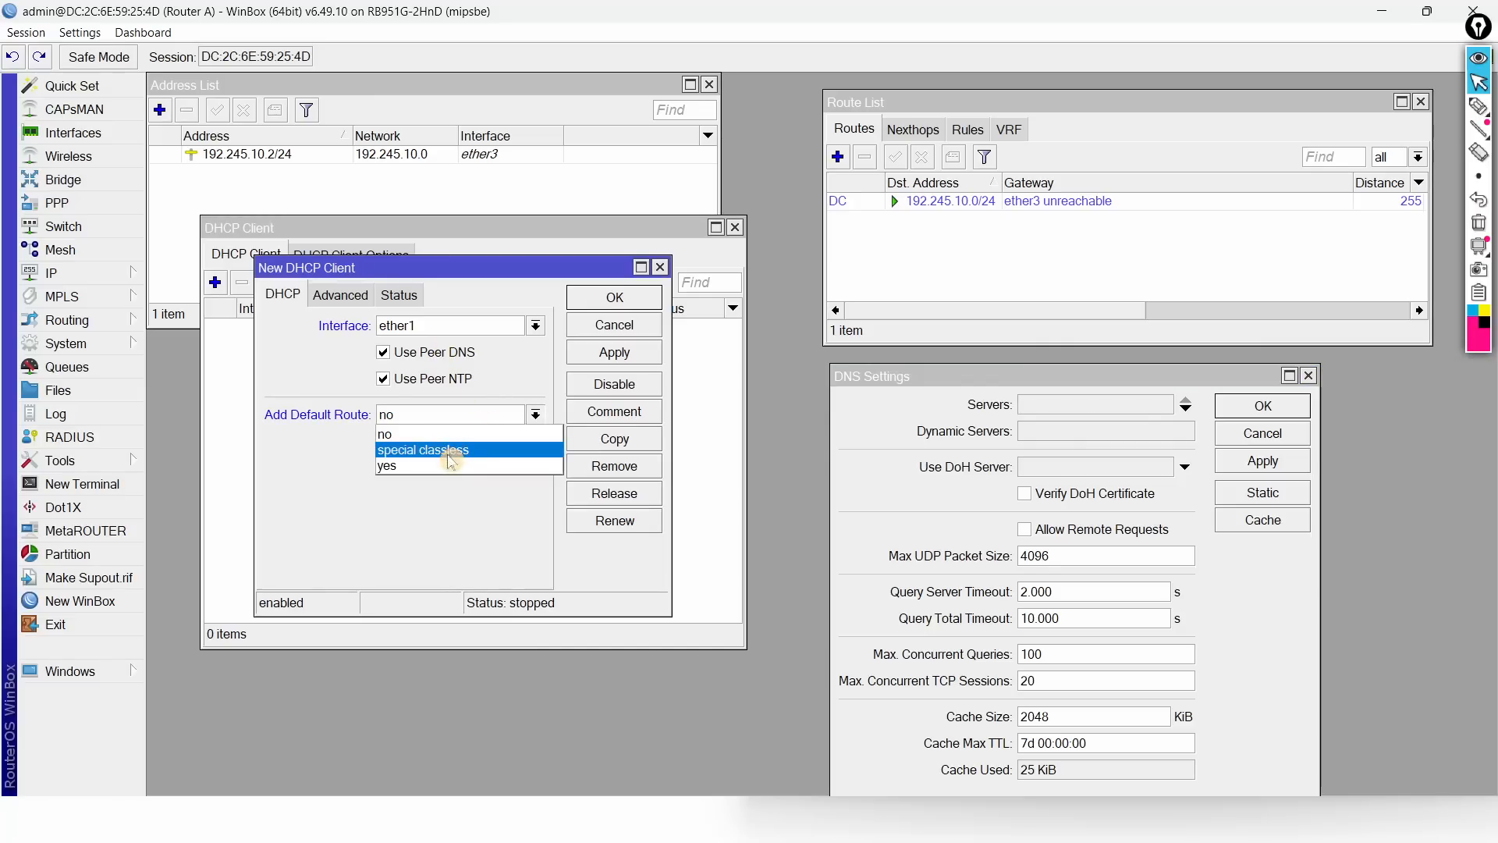
{"action": "left_click", "coordinate": [451, 465]}
{"action": "left_click", "coordinate": [607, 352]}
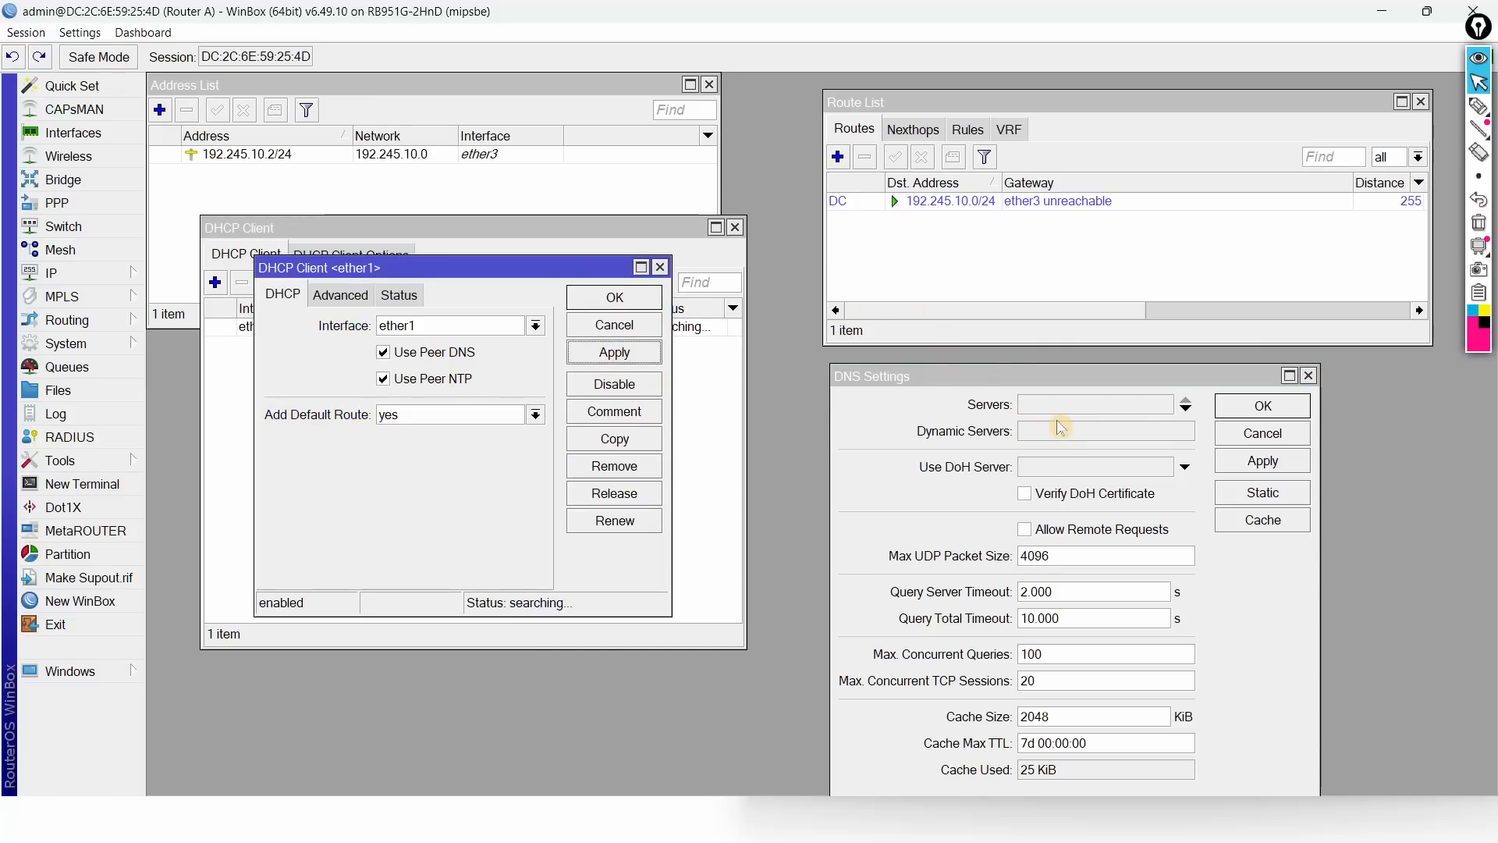
{"action": "left_click", "coordinate": [934, 205]}
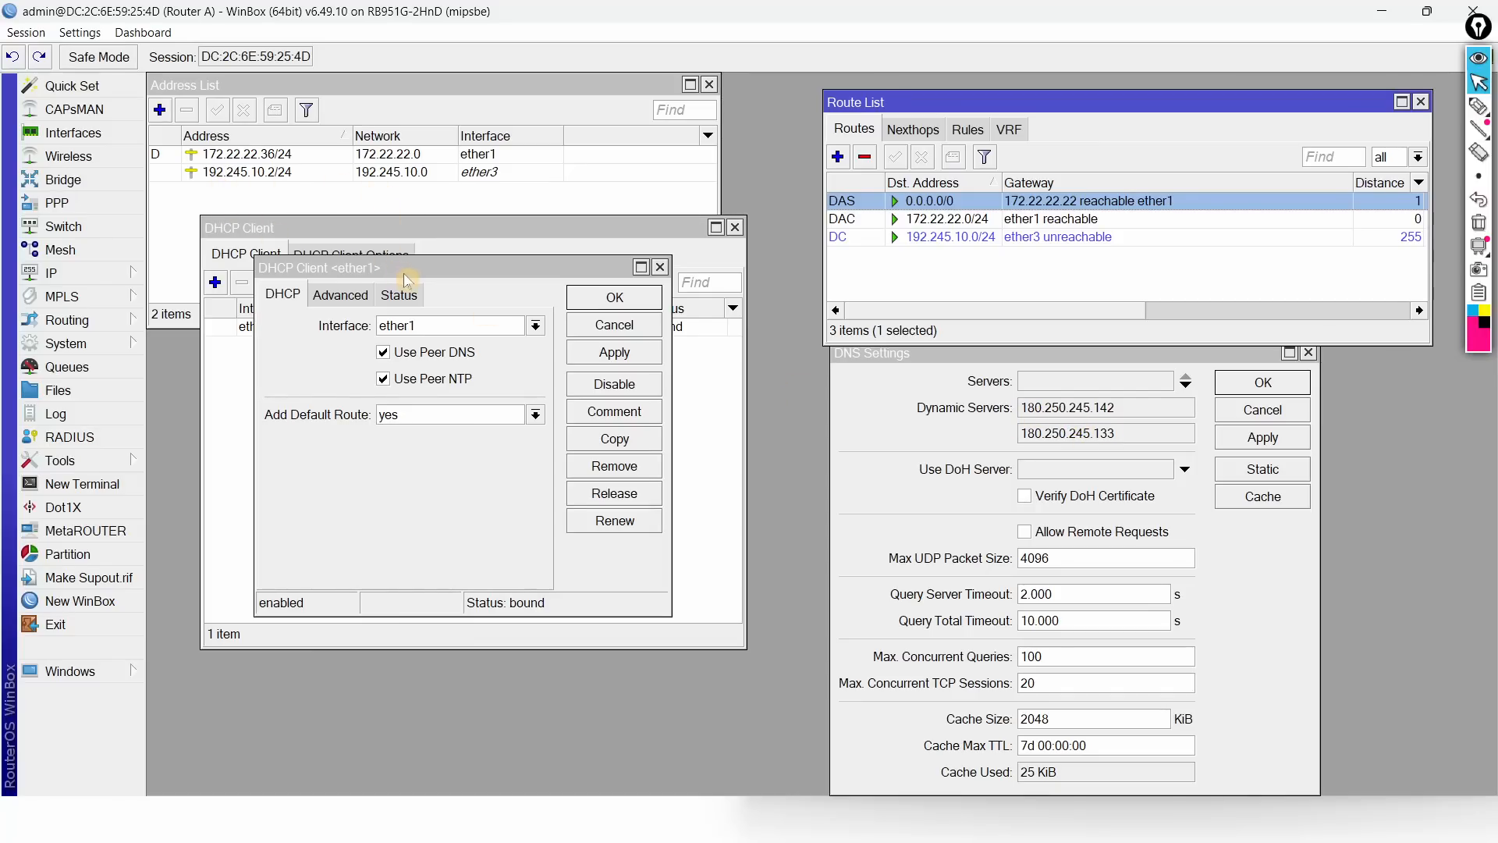
{"action": "left_click_drag", "start_coordinate": [425, 269], "coordinate": [414, 403]}
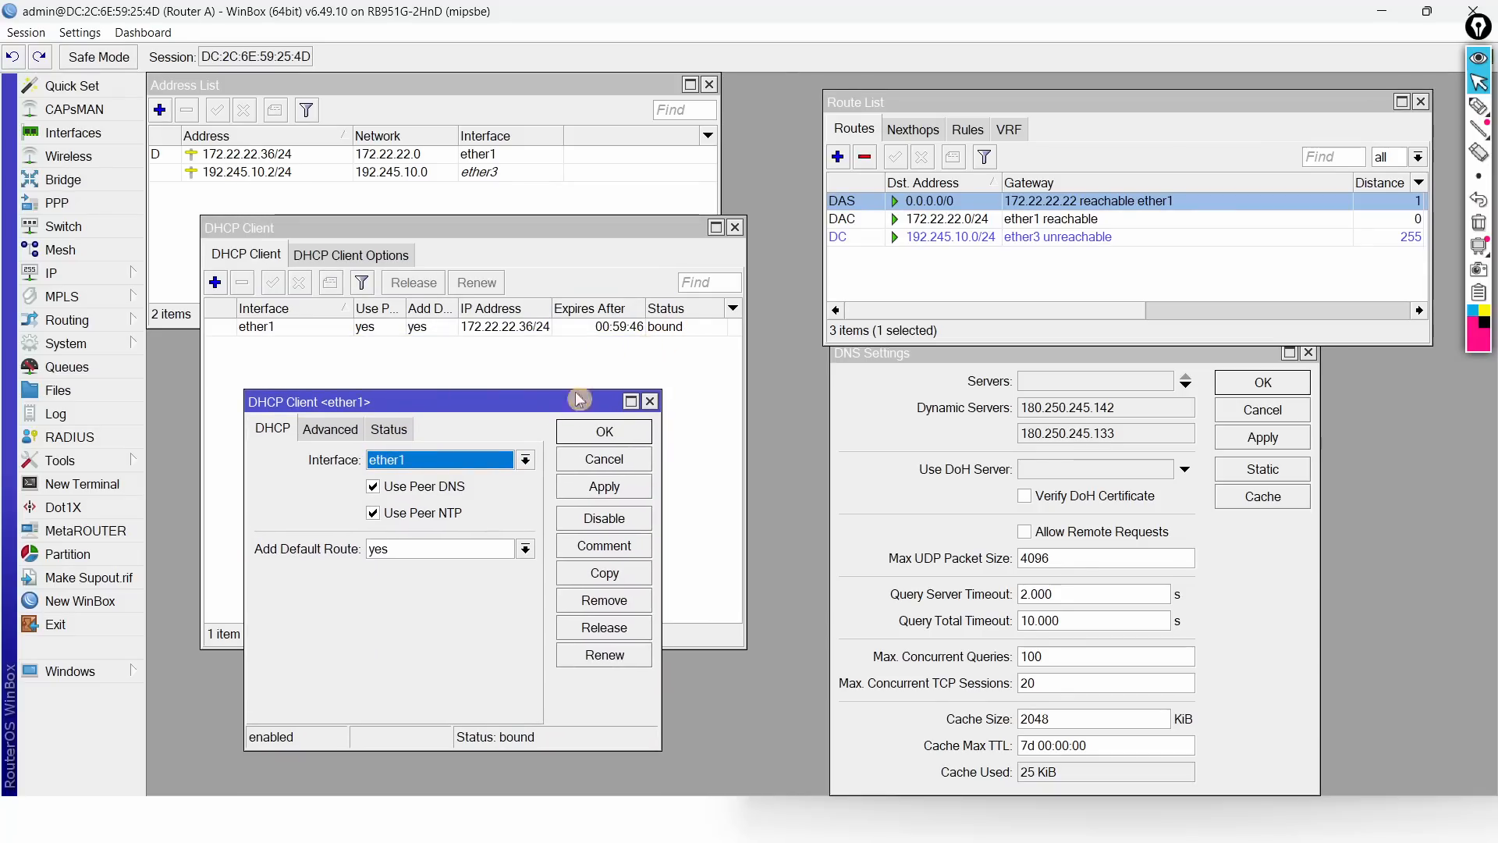
Step: Set the ether1 client's Add Default Route to no and apply, removing the 0.0.0.0/0 route
{"action": "left_click", "coordinate": [415, 550]}
{"action": "left_click", "coordinate": [408, 572]}
{"action": "left_click", "coordinate": [611, 496]}
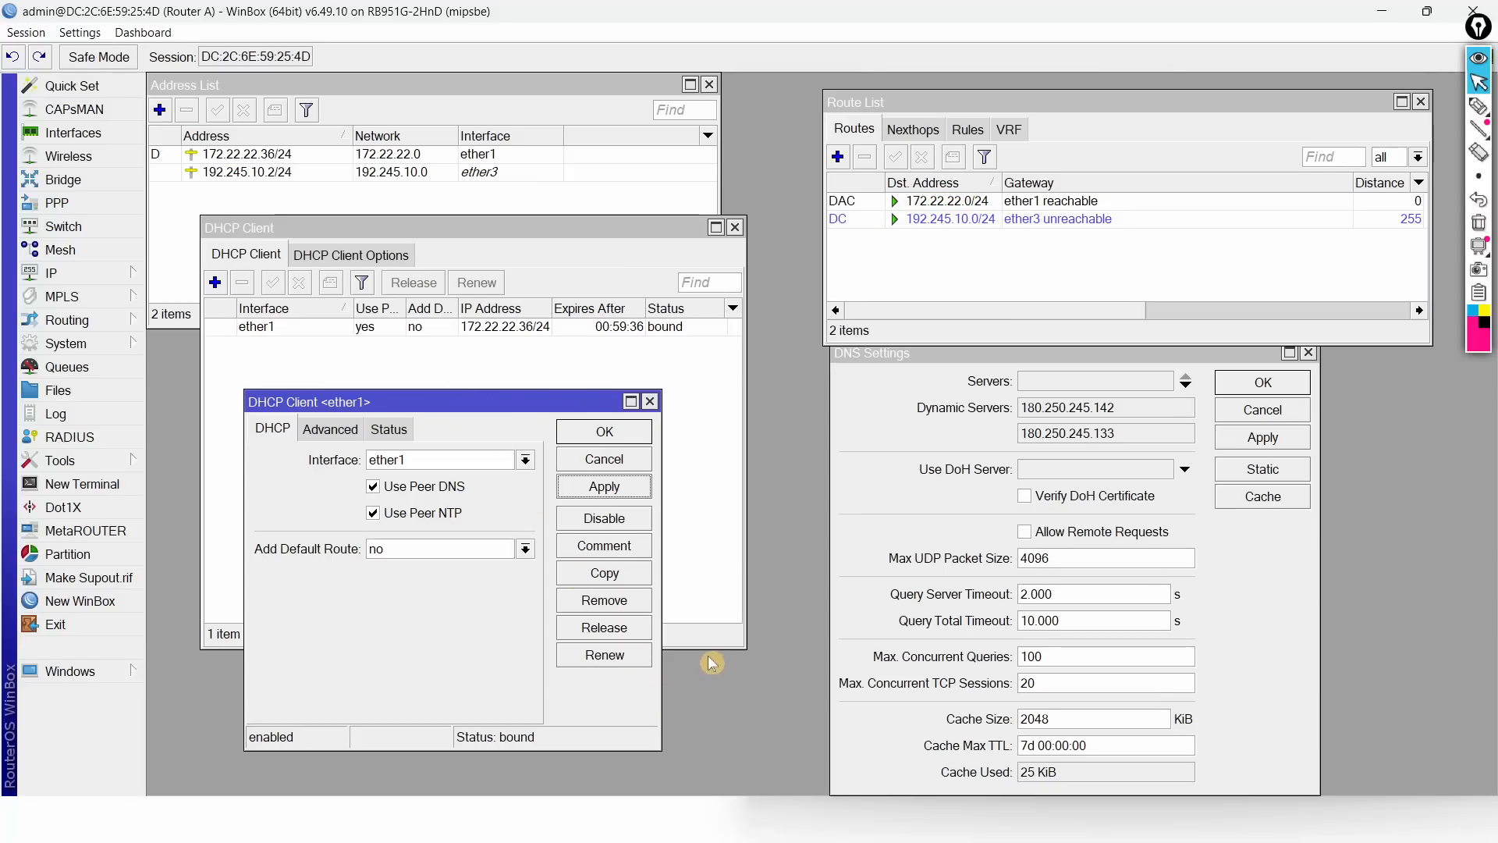
{"action": "key", "text": "alt+Tab"}
{"action": "key", "text": "alt+Tab"}
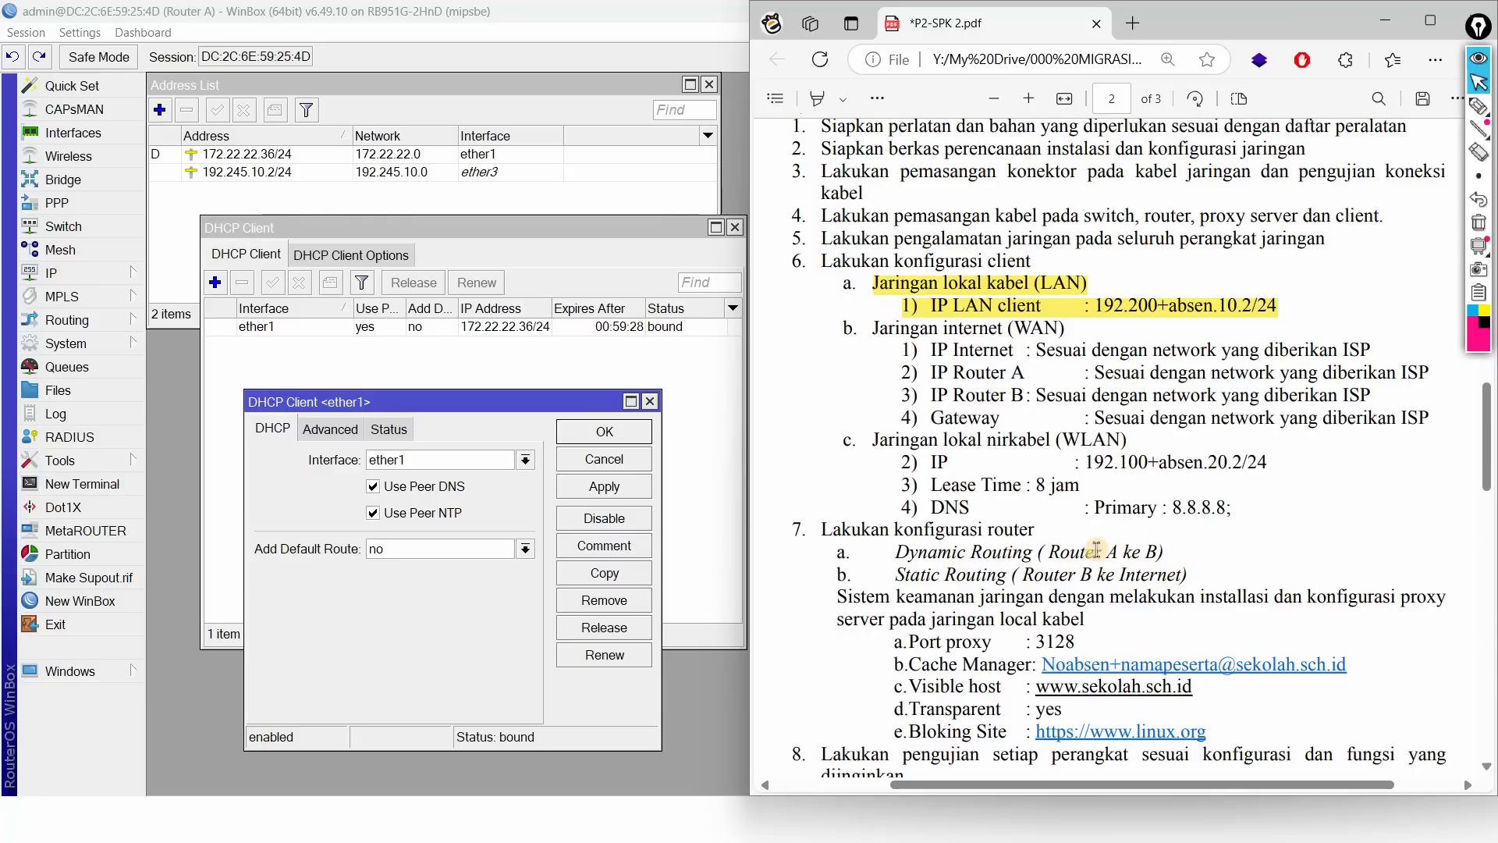
Step: Scroll through the task PDF to the Jaringan internet (WAN) section
{"action": "scroll", "coordinate": [1055, 552], "scroll_direction": "down", "scroll_amount": 10}
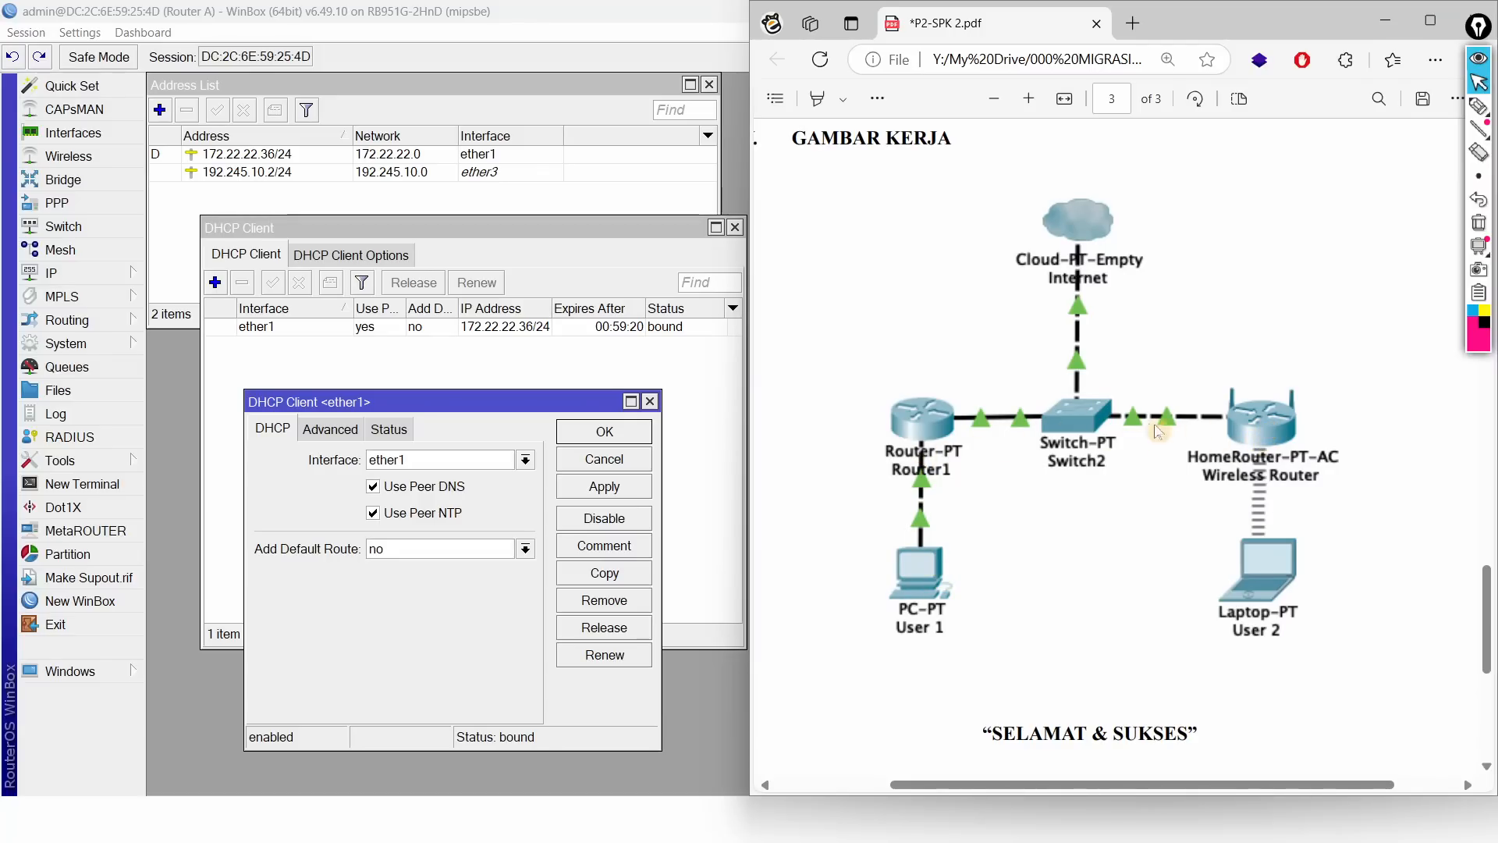
{"action": "scroll", "coordinate": [1069, 359], "scroll_direction": "up", "scroll_amount": 3}
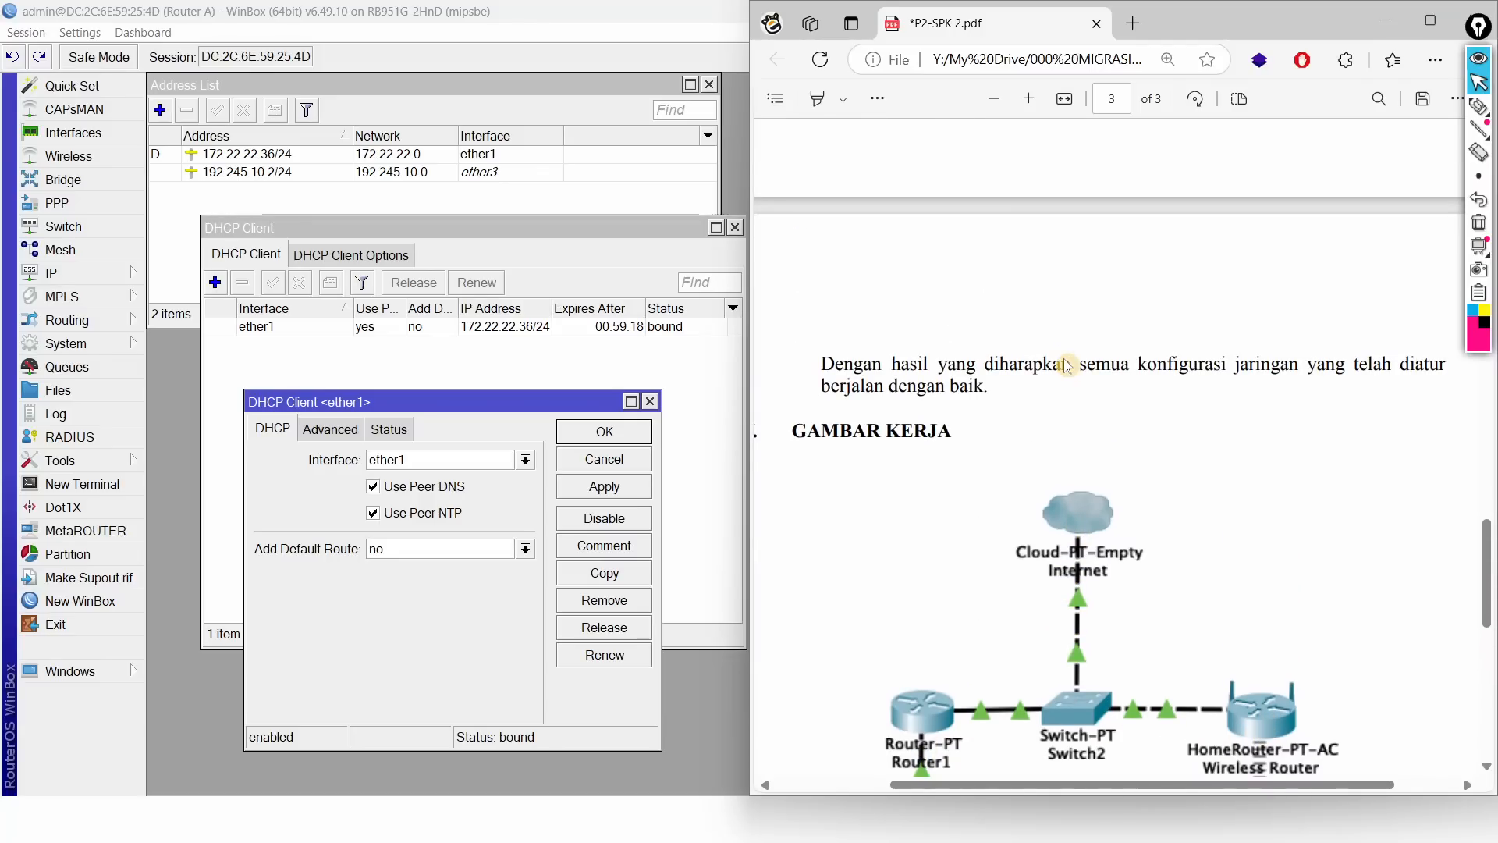
{"action": "scroll", "coordinate": [1066, 366], "scroll_direction": "up", "scroll_amount": 1}
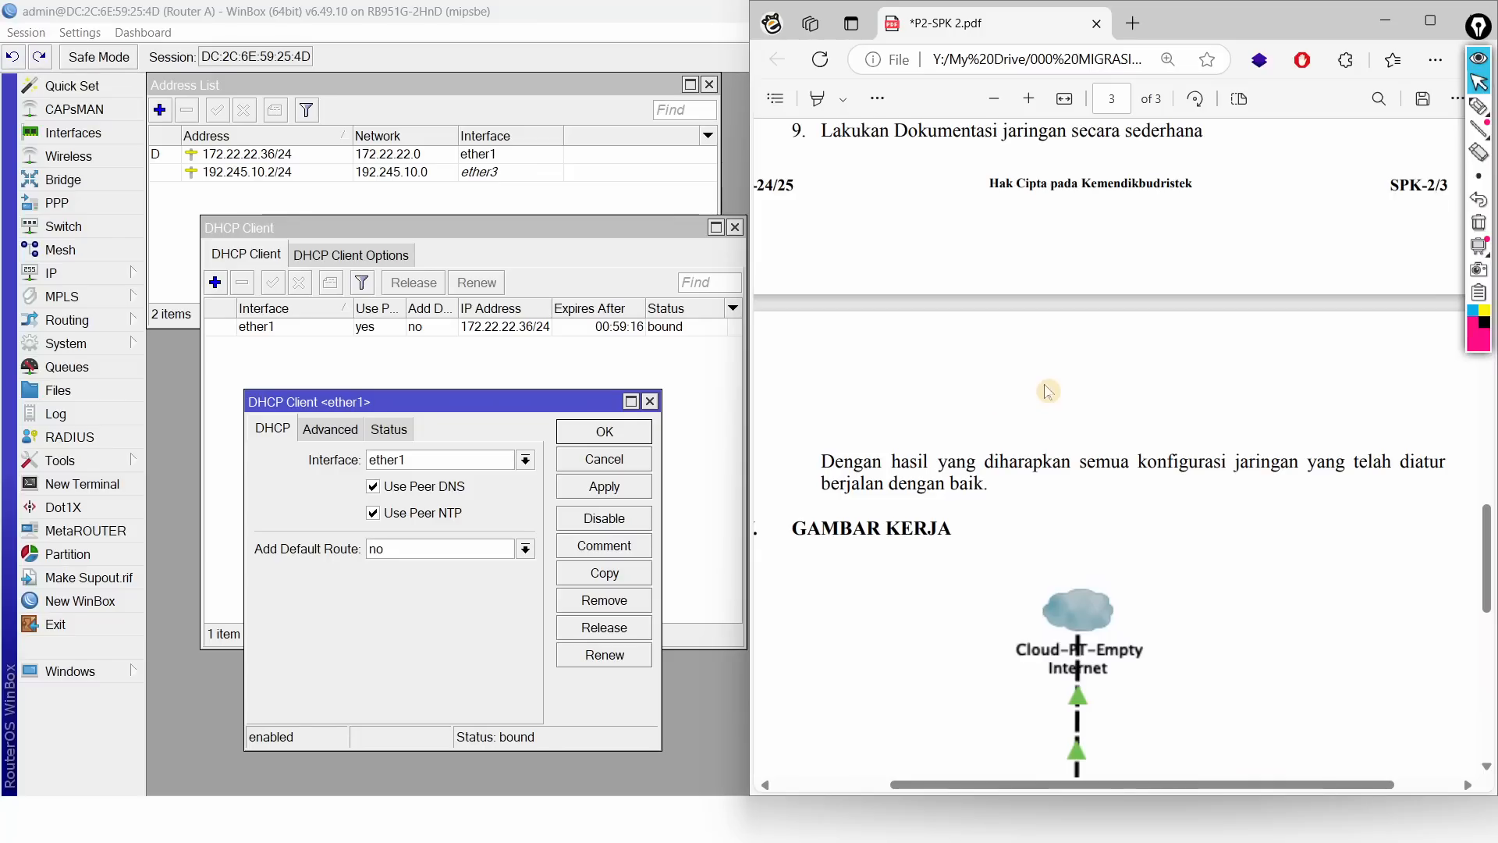
{"action": "scroll", "coordinate": [914, 392], "scroll_direction": "up", "scroll_amount": 4}
{"action": "scroll", "coordinate": [915, 393], "scroll_direction": "up", "scroll_amount": 3}
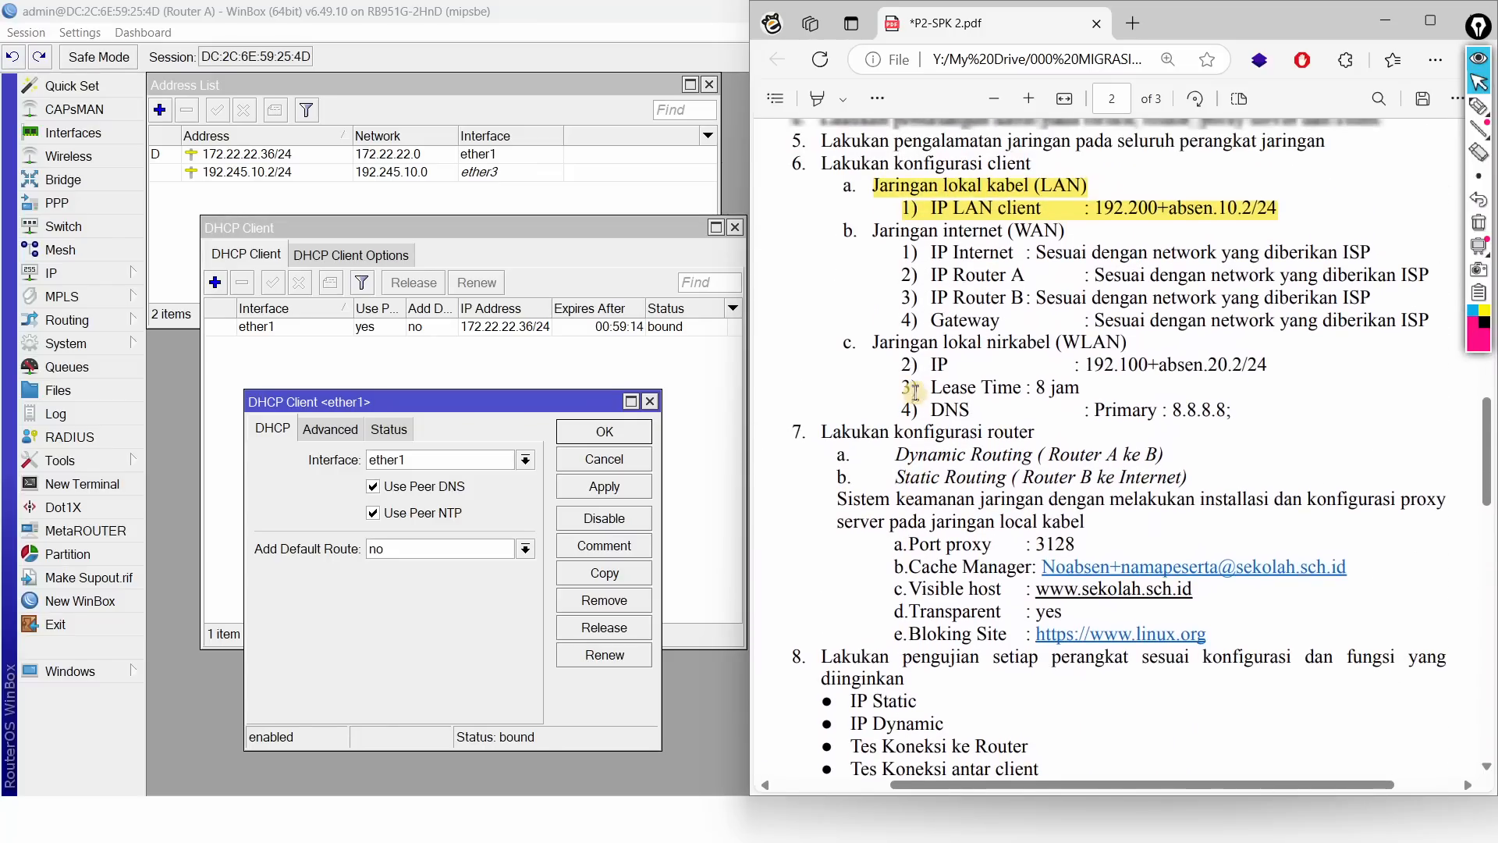
{"action": "scroll", "coordinate": [915, 392], "scroll_direction": "up", "scroll_amount": 1}
{"action": "scroll", "coordinate": [915, 393], "scroll_direction": "down", "scroll_amount": 6}
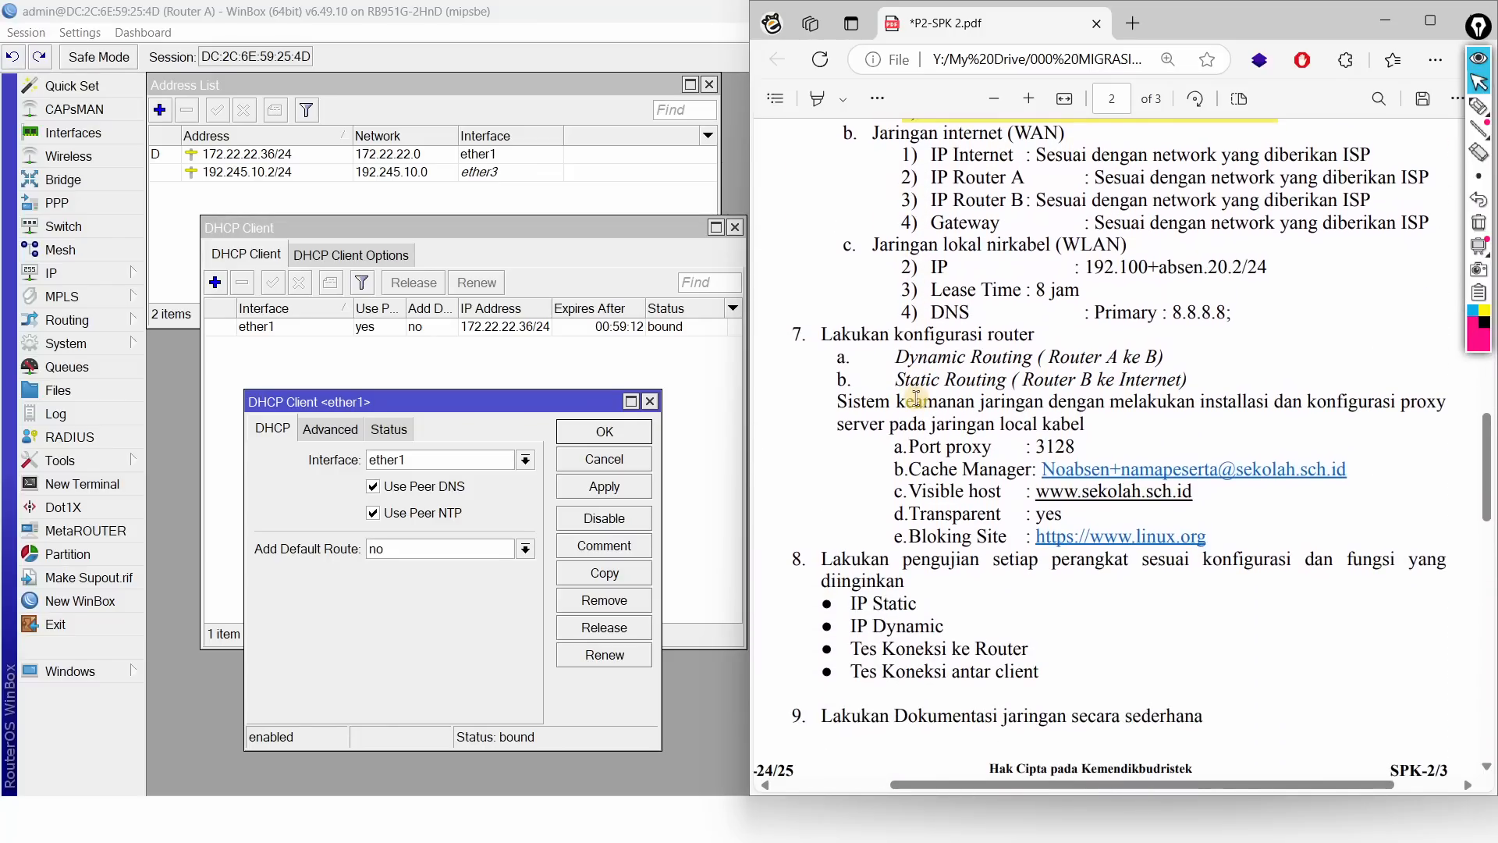
{"action": "scroll", "coordinate": [915, 395], "scroll_direction": "up", "scroll_amount": 4}
{"action": "scroll", "coordinate": [915, 399], "scroll_direction": "up", "scroll_amount": 2}
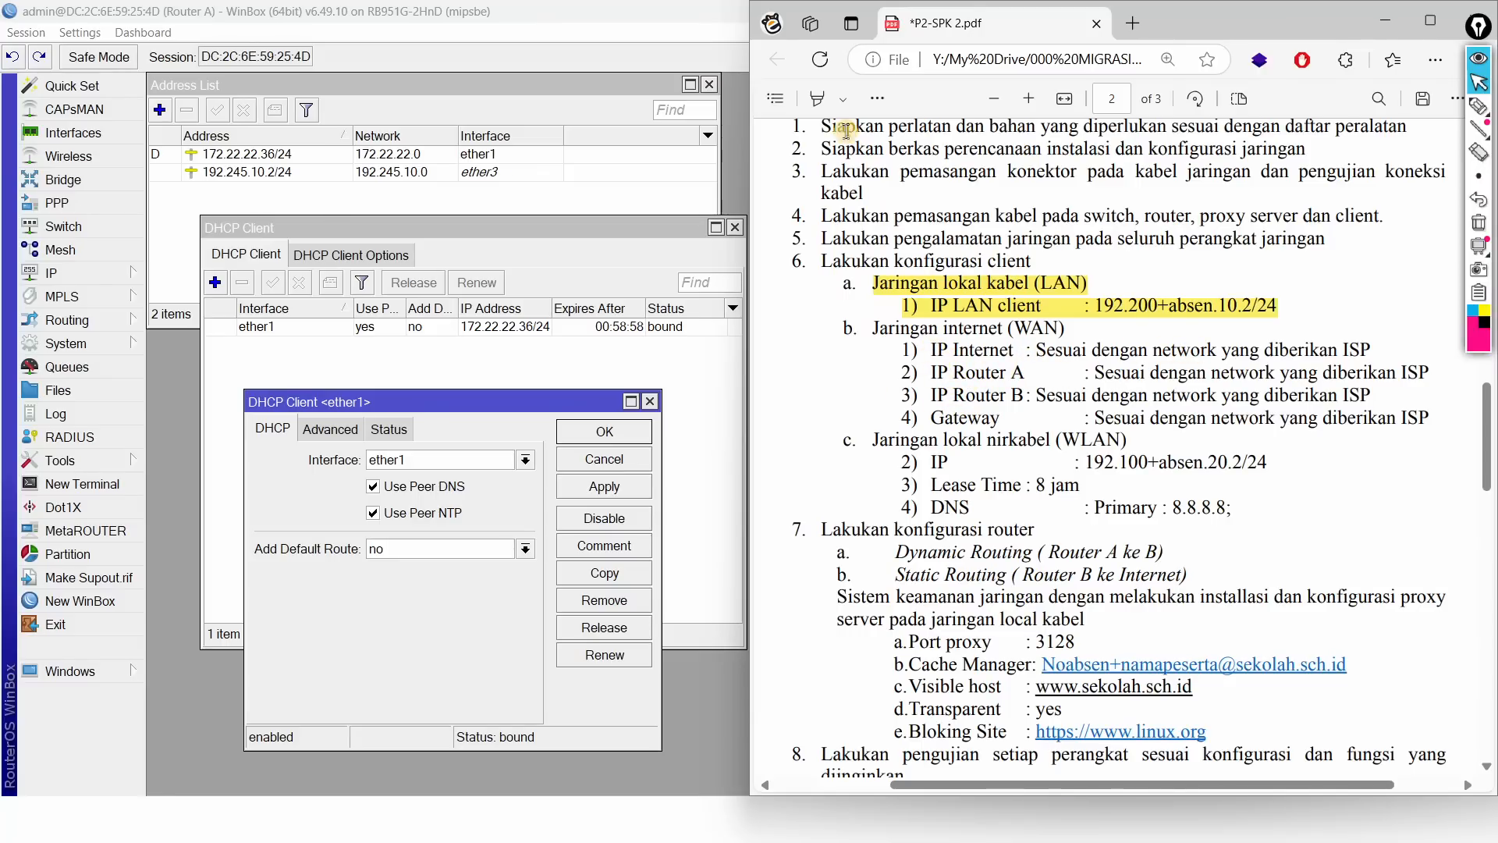
Step: Highlight the IP Internet and IP Router A lines, then confirm Router A's DHCP client
{"action": "left_click", "coordinate": [817, 98]}
{"action": "left_click_drag", "start_coordinate": [930, 348], "coordinate": [1429, 373]}
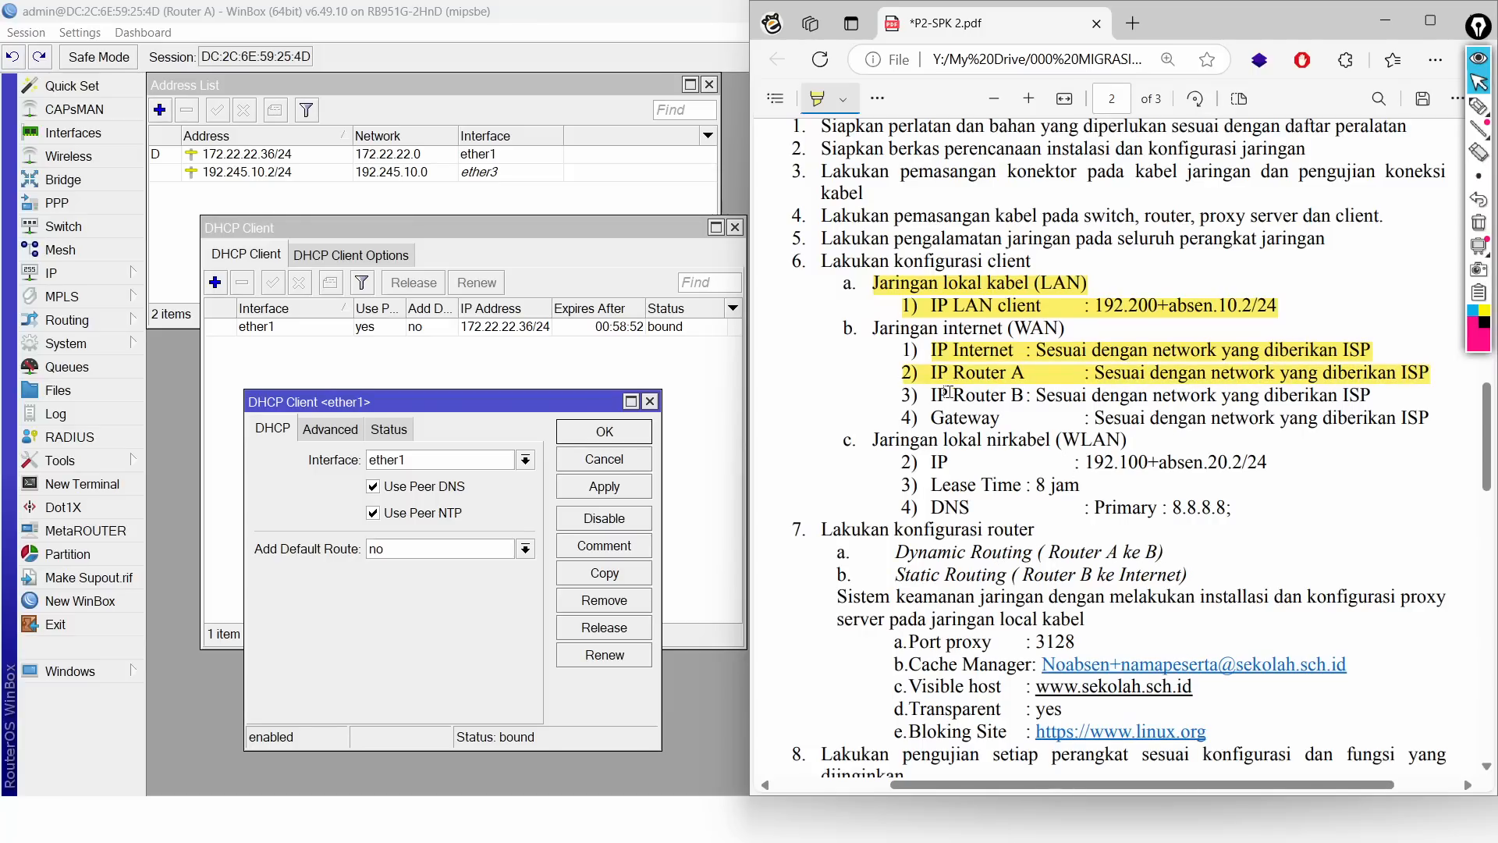
{"action": "left_click", "coordinate": [604, 432]}
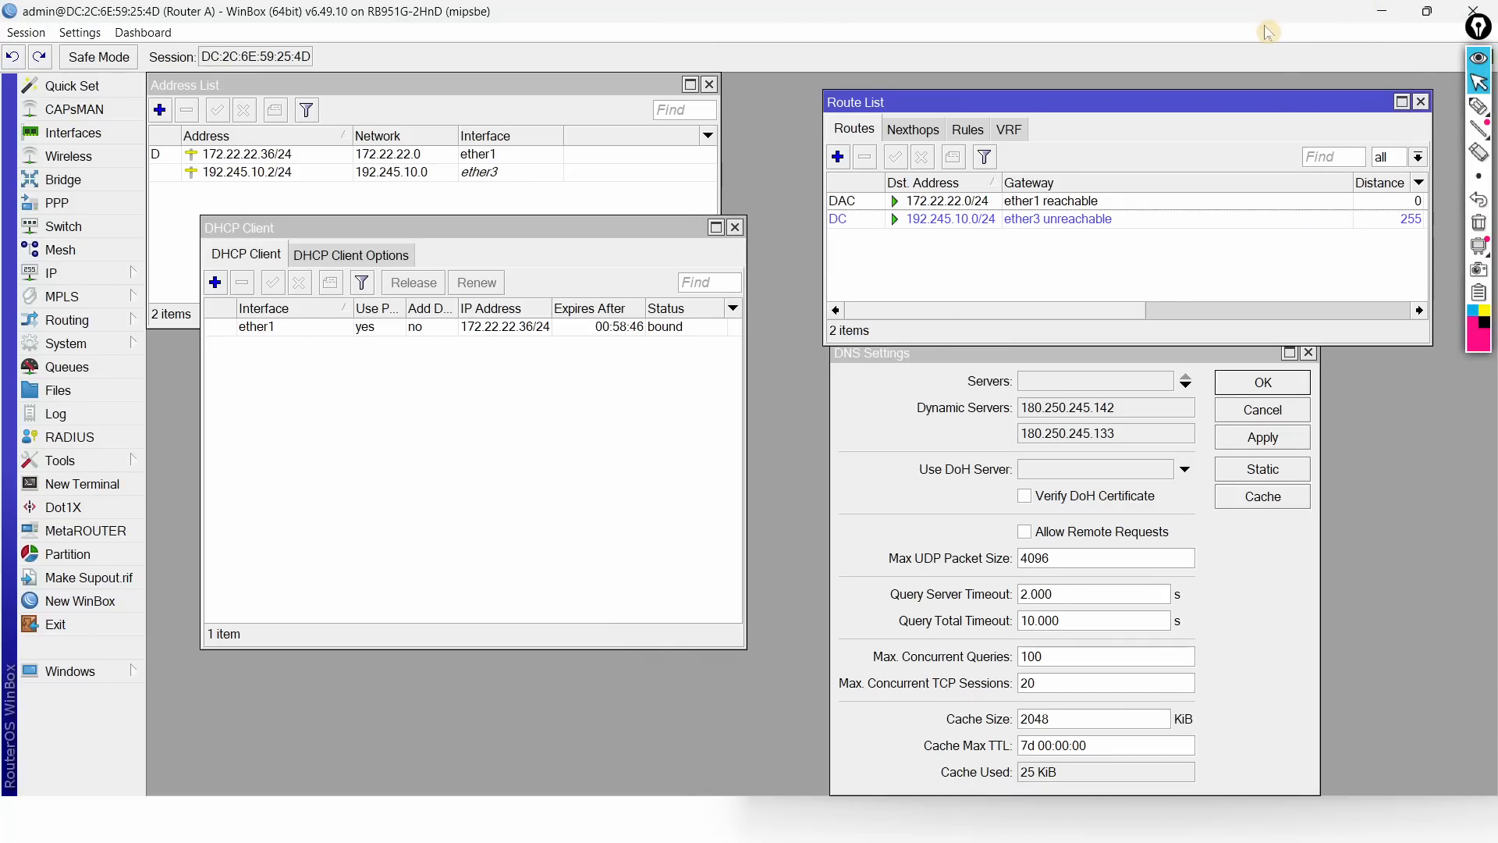
Step: Snap WinBox and the task PDF side by side and open Router B's DHCP Client list
{"action": "key", "text": "super+Left"}
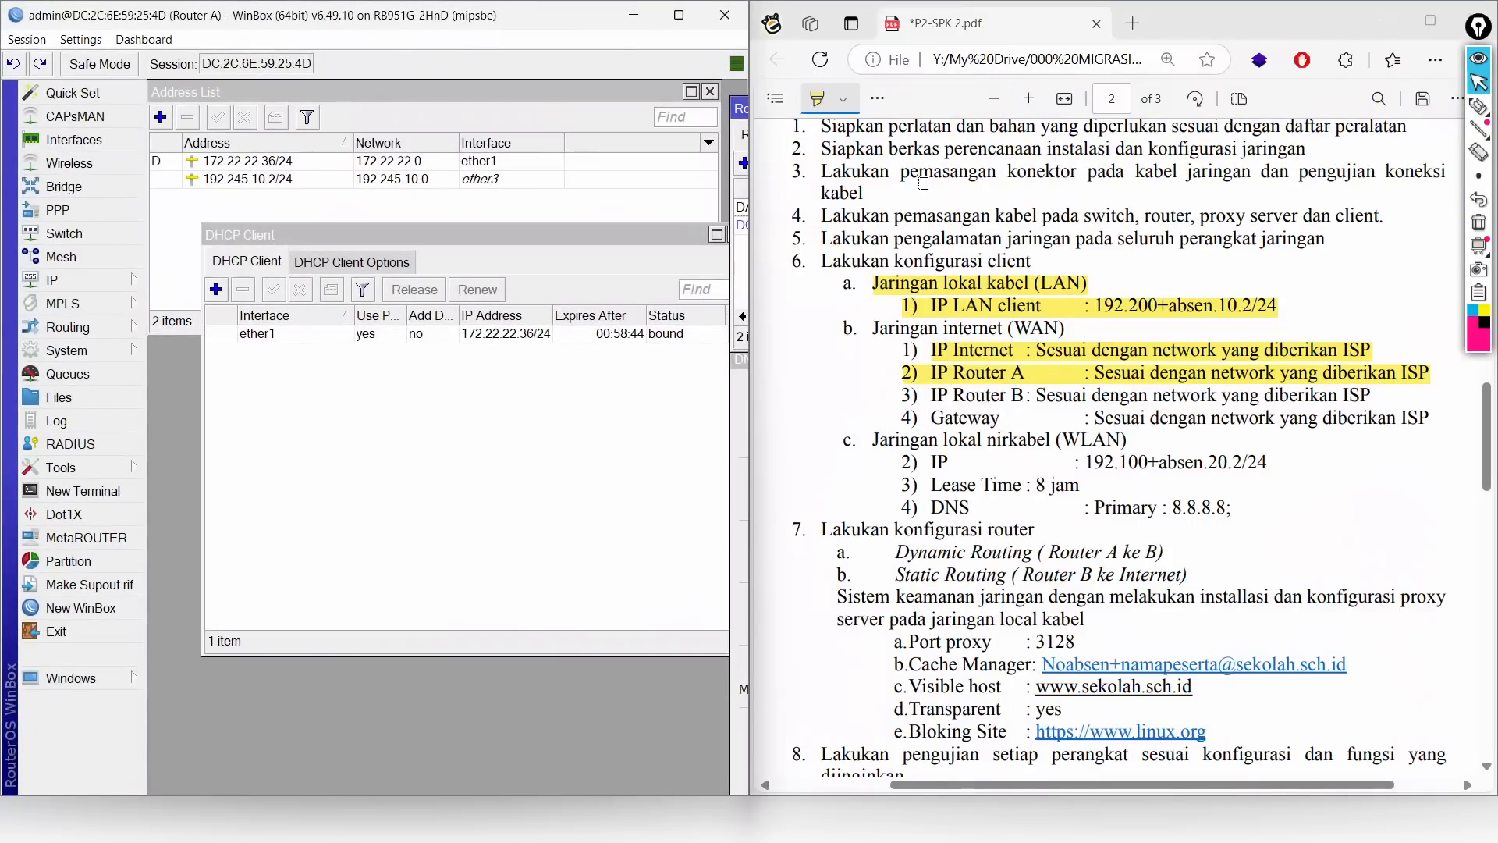
{"action": "left_click", "coordinate": [1233, 25]}
{"action": "key", "text": "super+Left"}
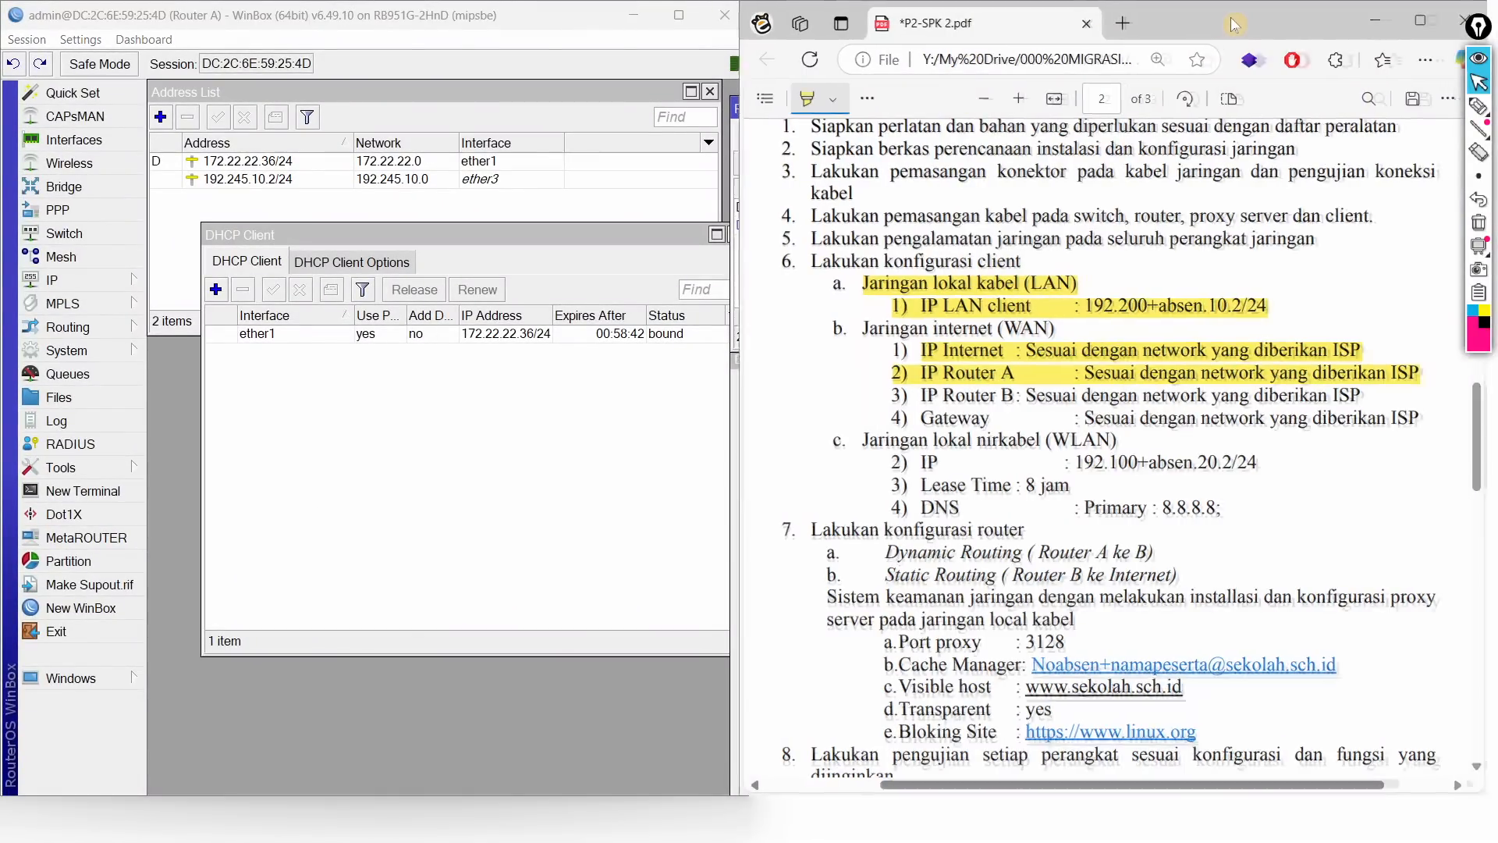
{"action": "key", "text": "super+Left"}
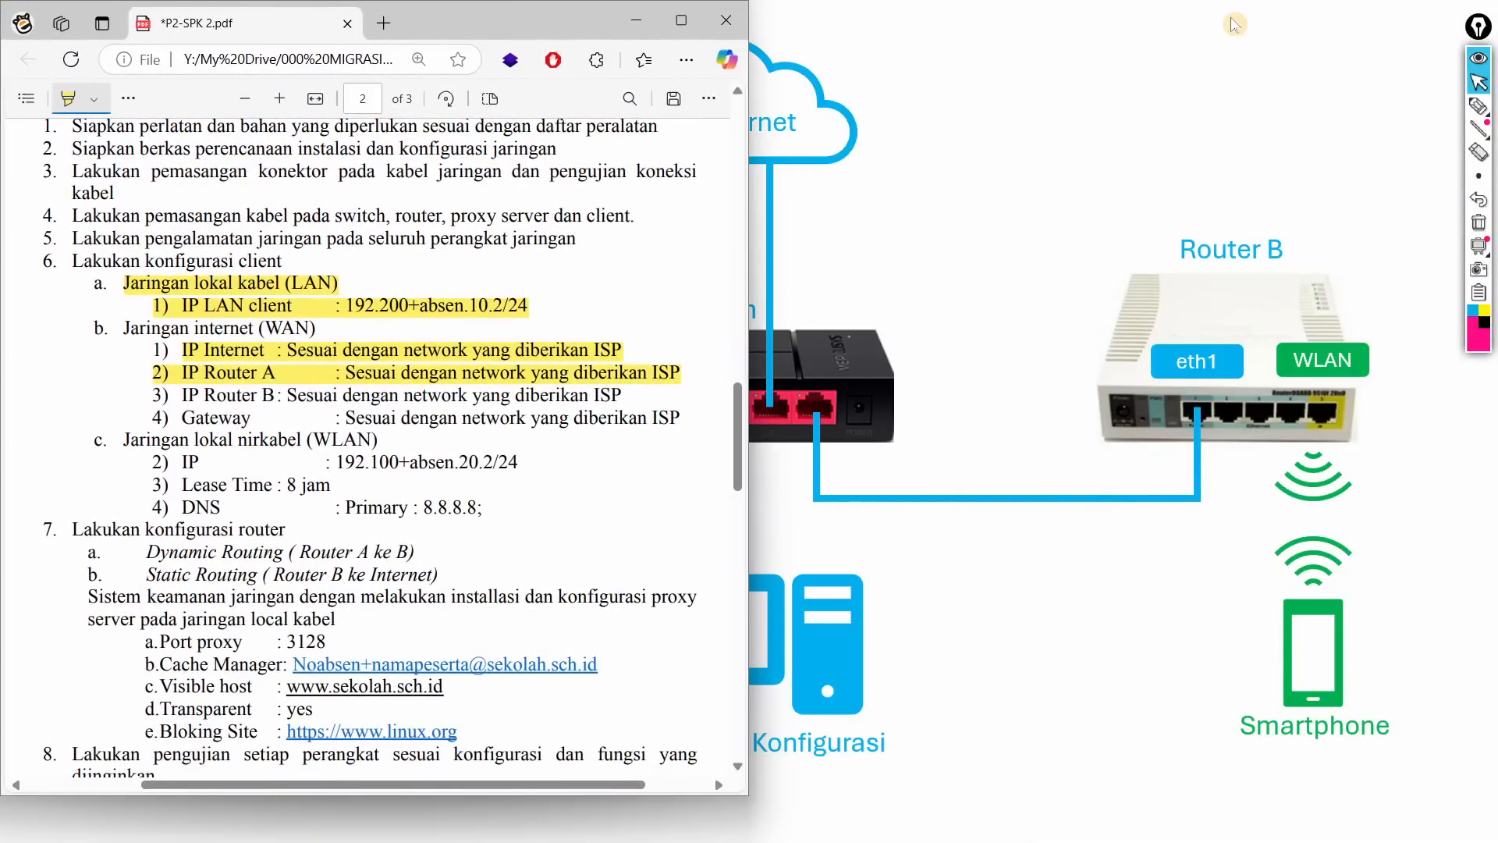
{"action": "key", "text": "alt+Tab"}
{"action": "key", "text": "alt+Tab"}
{"action": "key", "text": "alt+Tab"}
{"action": "key", "text": "alt+Tab"}
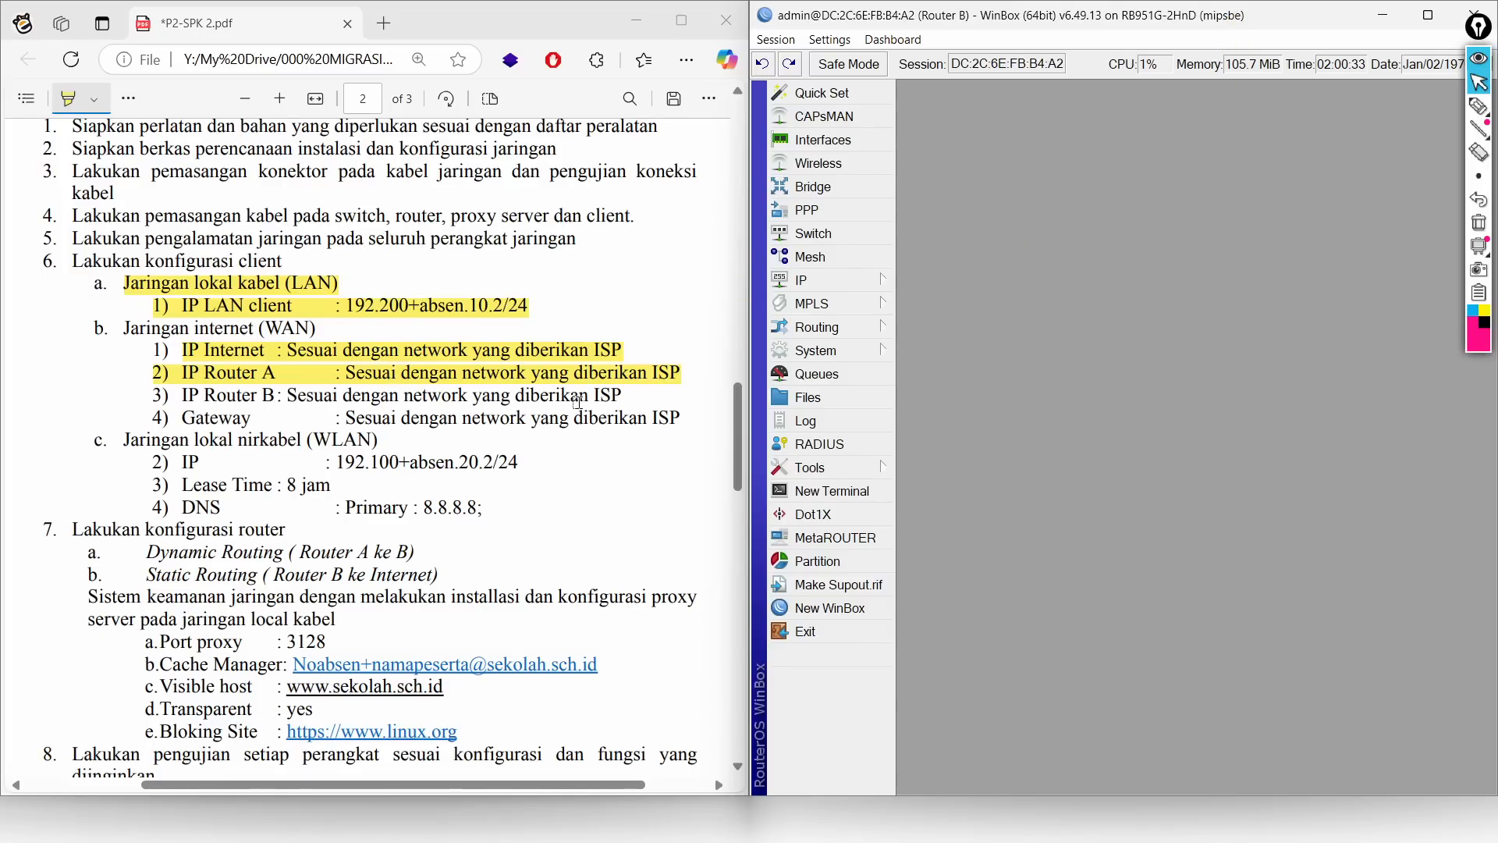
{"action": "left_click", "coordinate": [799, 279]}
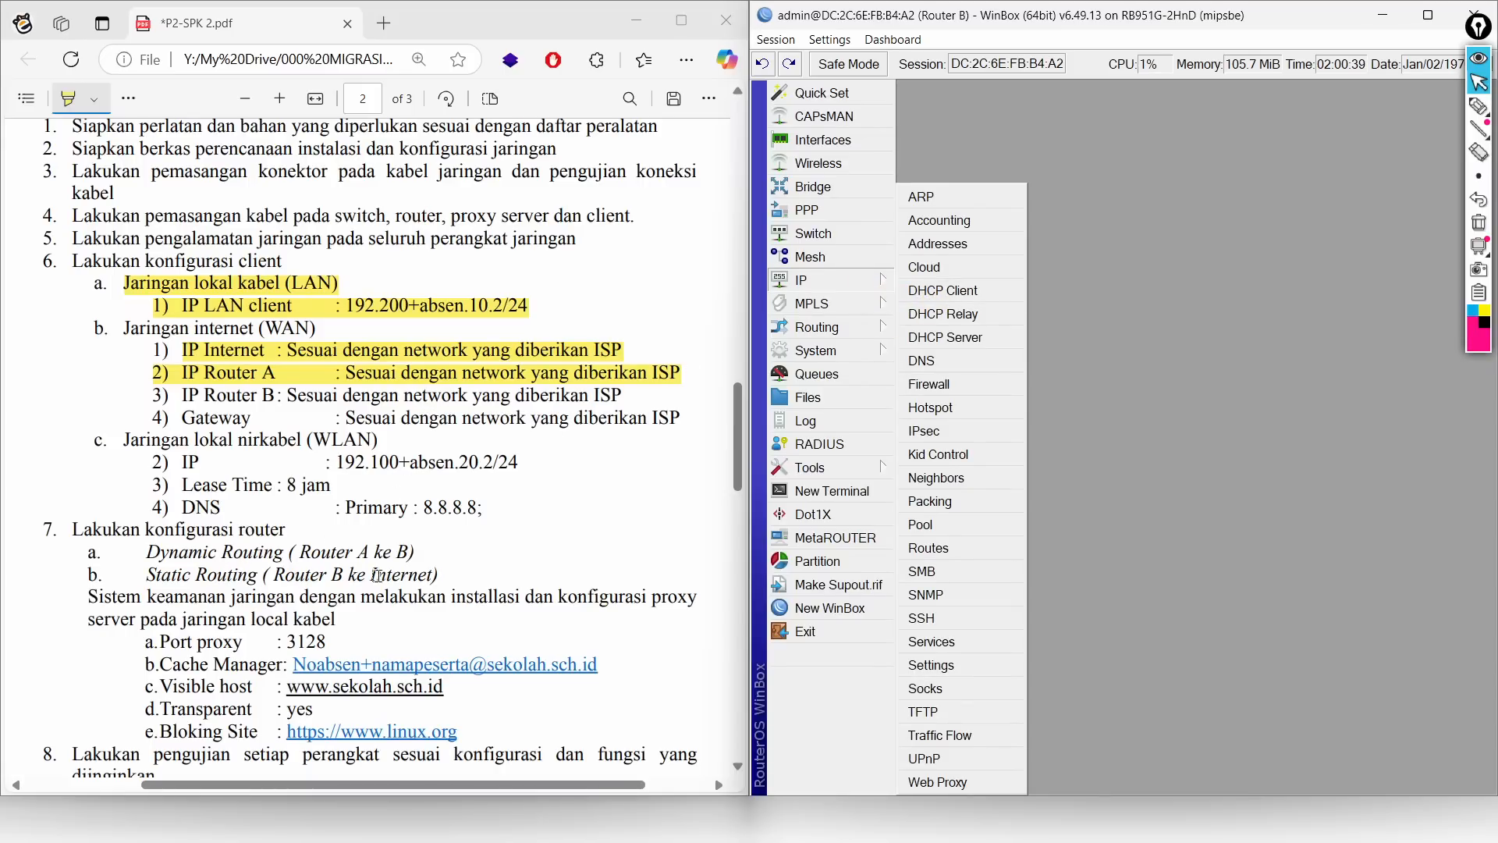
{"action": "left_click", "coordinate": [940, 290]}
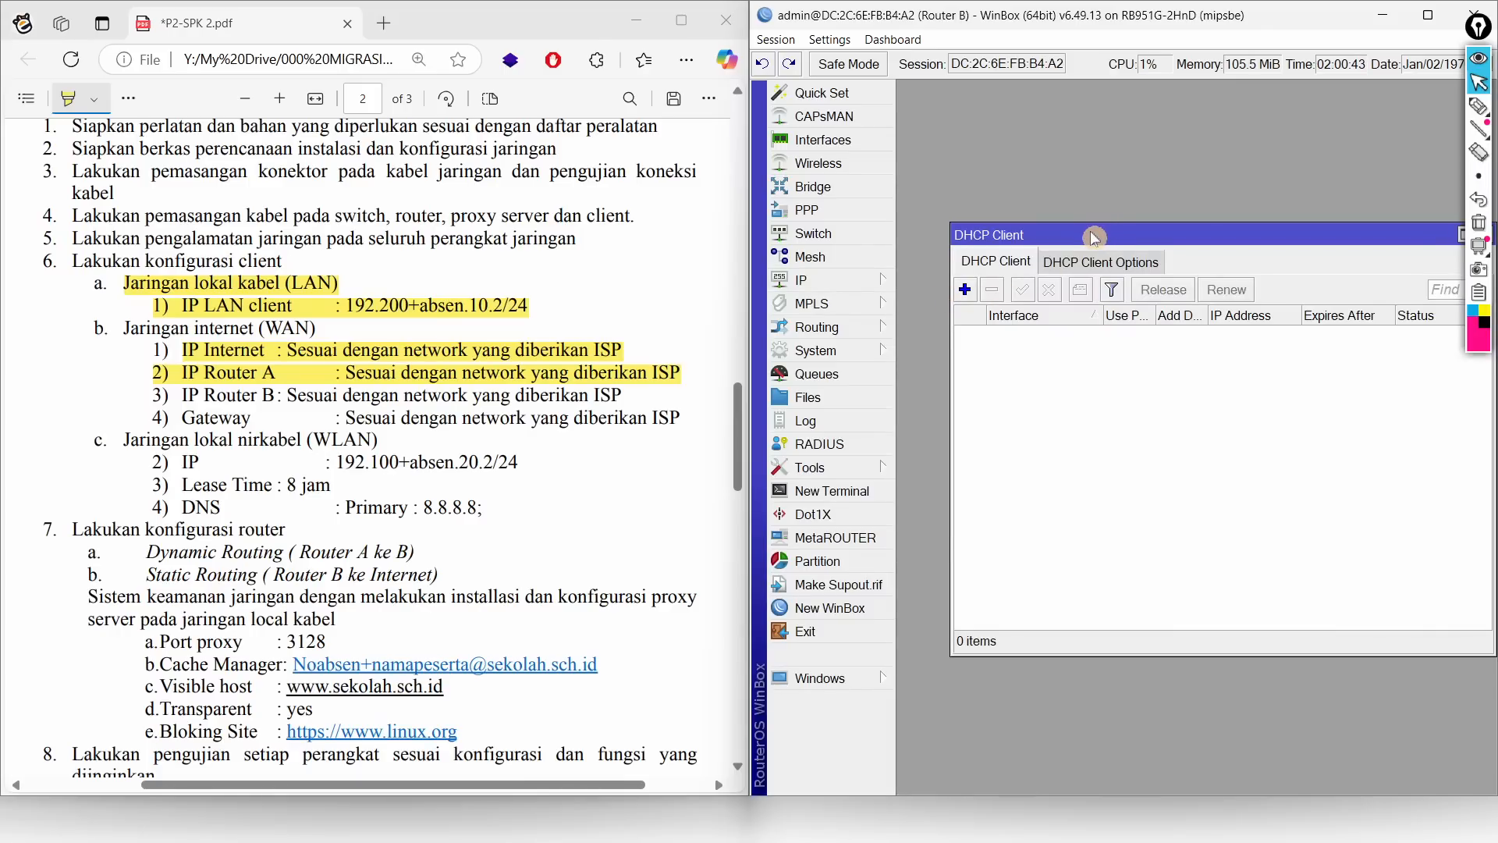
Step: Add an ether1 DHCP client on Router B with Add Default Route set to no
{"action": "left_click", "coordinate": [927, 155]}
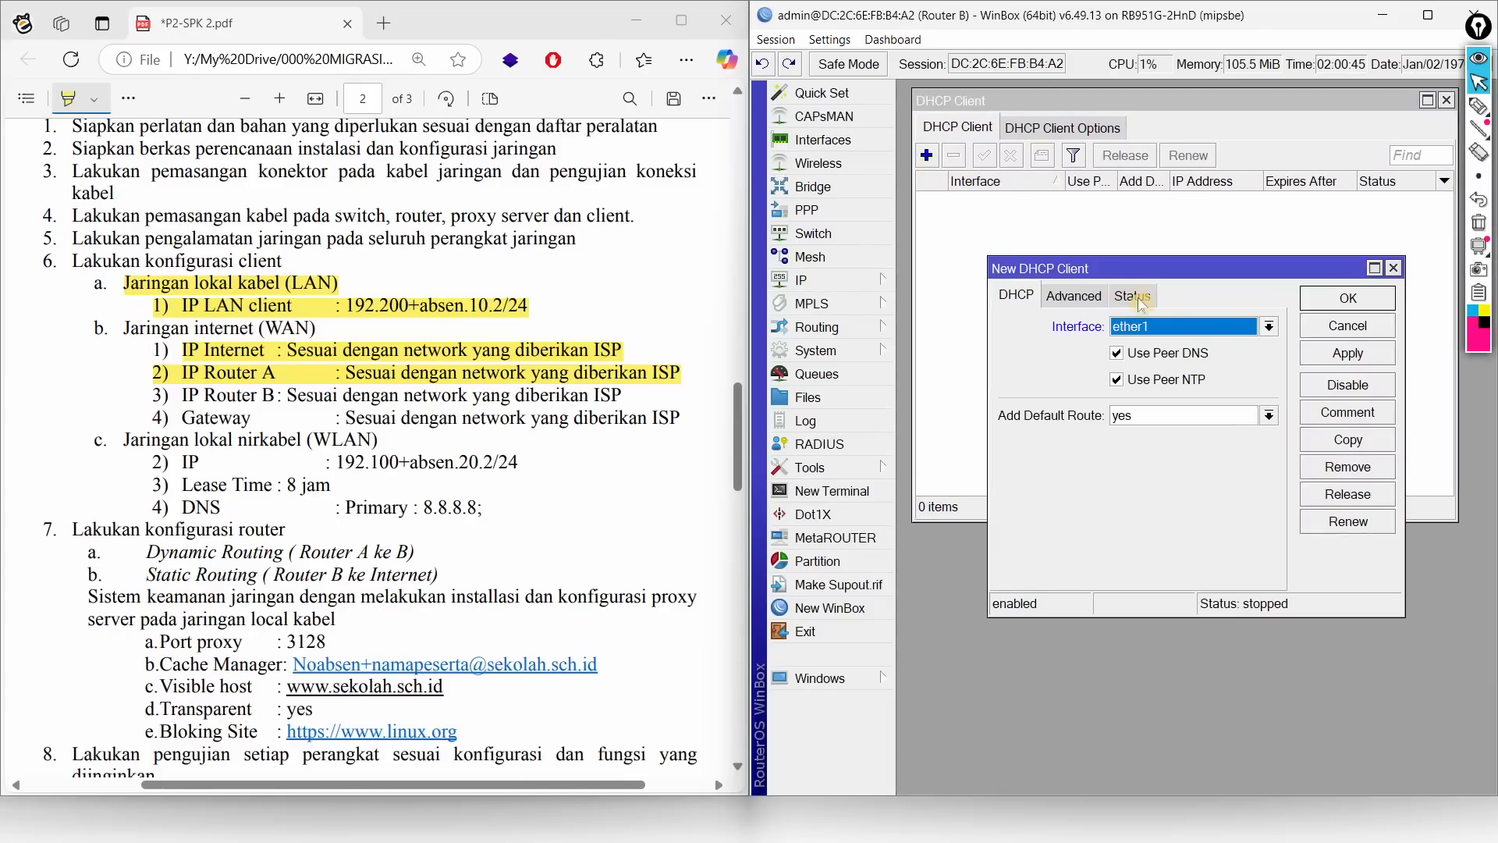
{"action": "key", "text": "alt+Tab"}
{"action": "key", "text": "alt+Tab"}
{"action": "key", "text": "alt+Tab"}
{"action": "key", "text": "alt+Tab"}
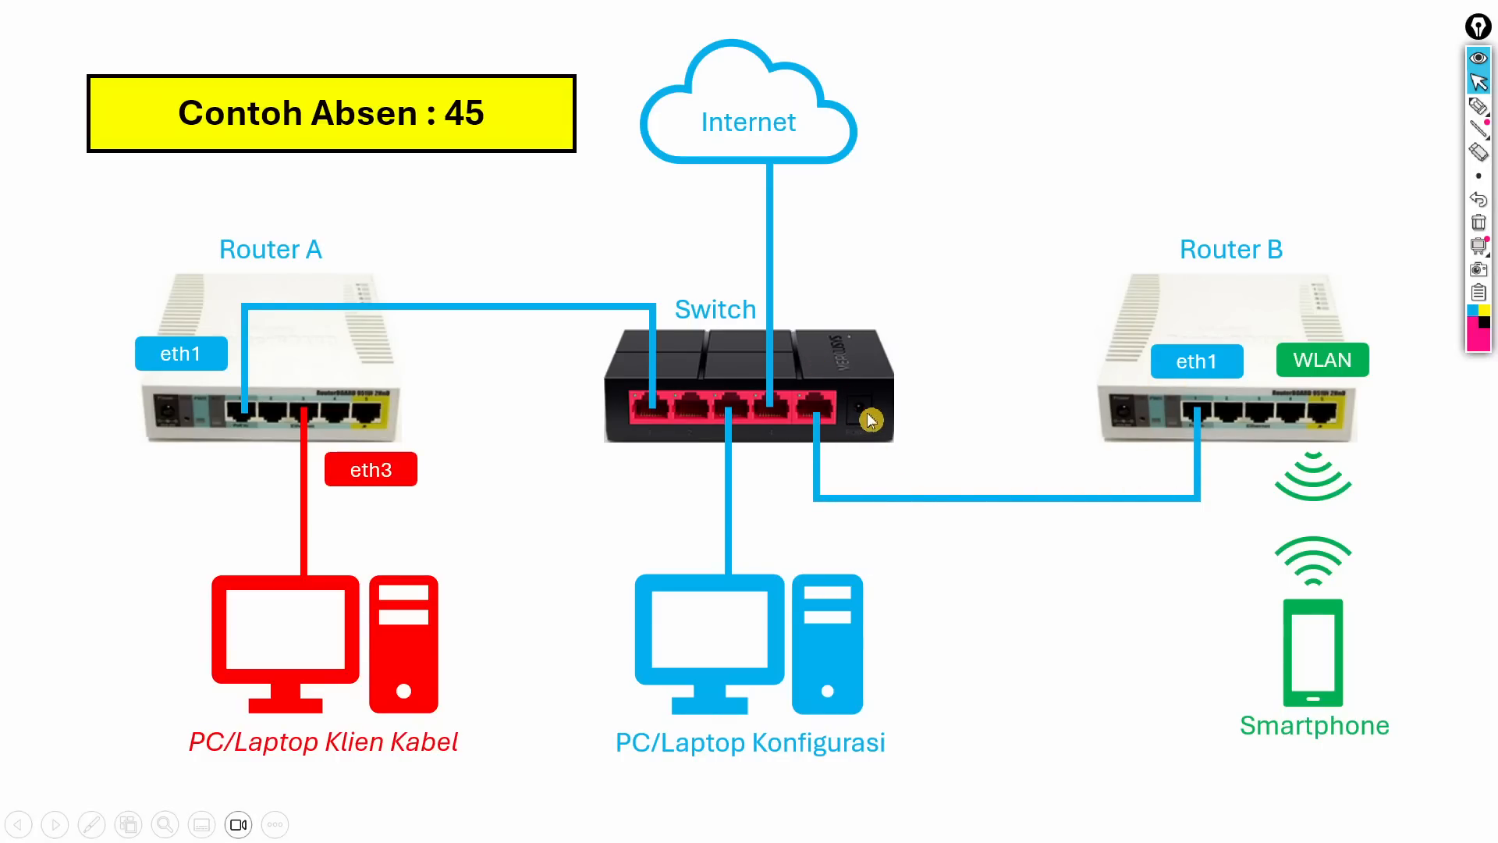
{"action": "key", "text": "alt+Tab"}
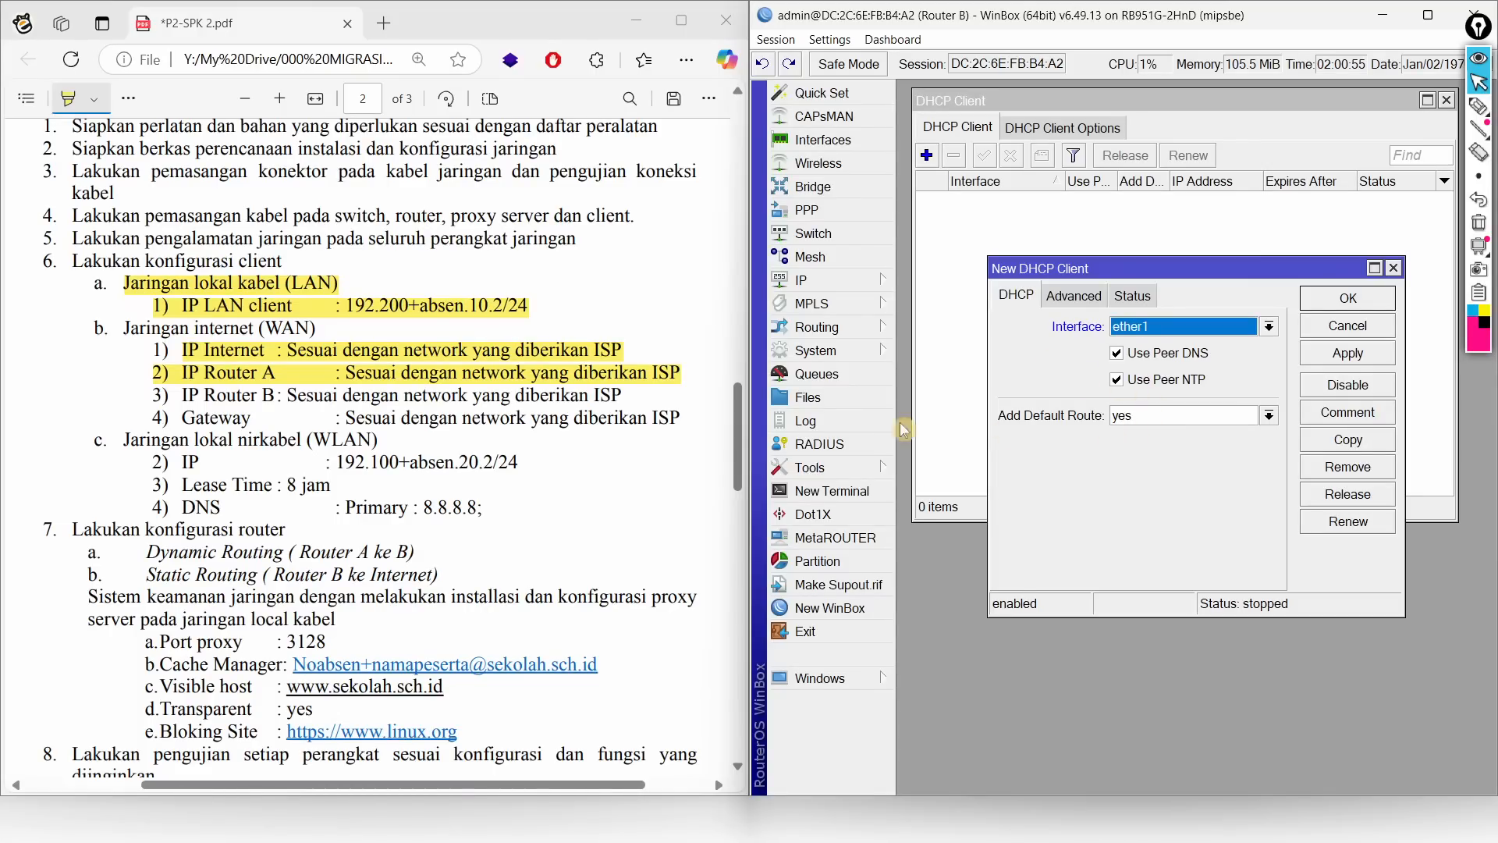
{"action": "left_click", "coordinate": [1149, 417]}
{"action": "left_click", "coordinate": [1153, 442]}
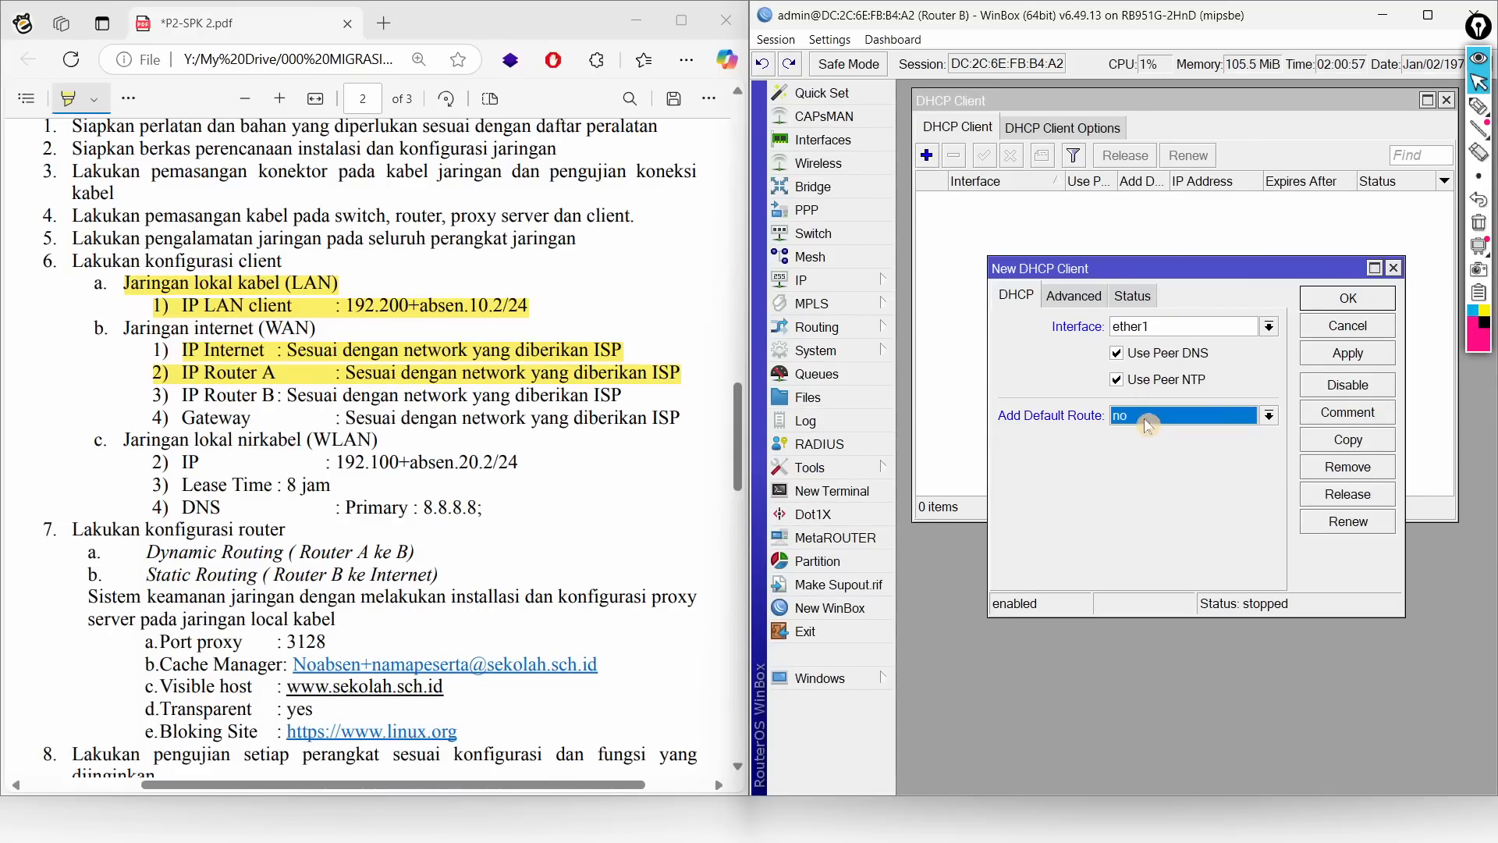
{"action": "left_click", "coordinate": [1350, 301]}
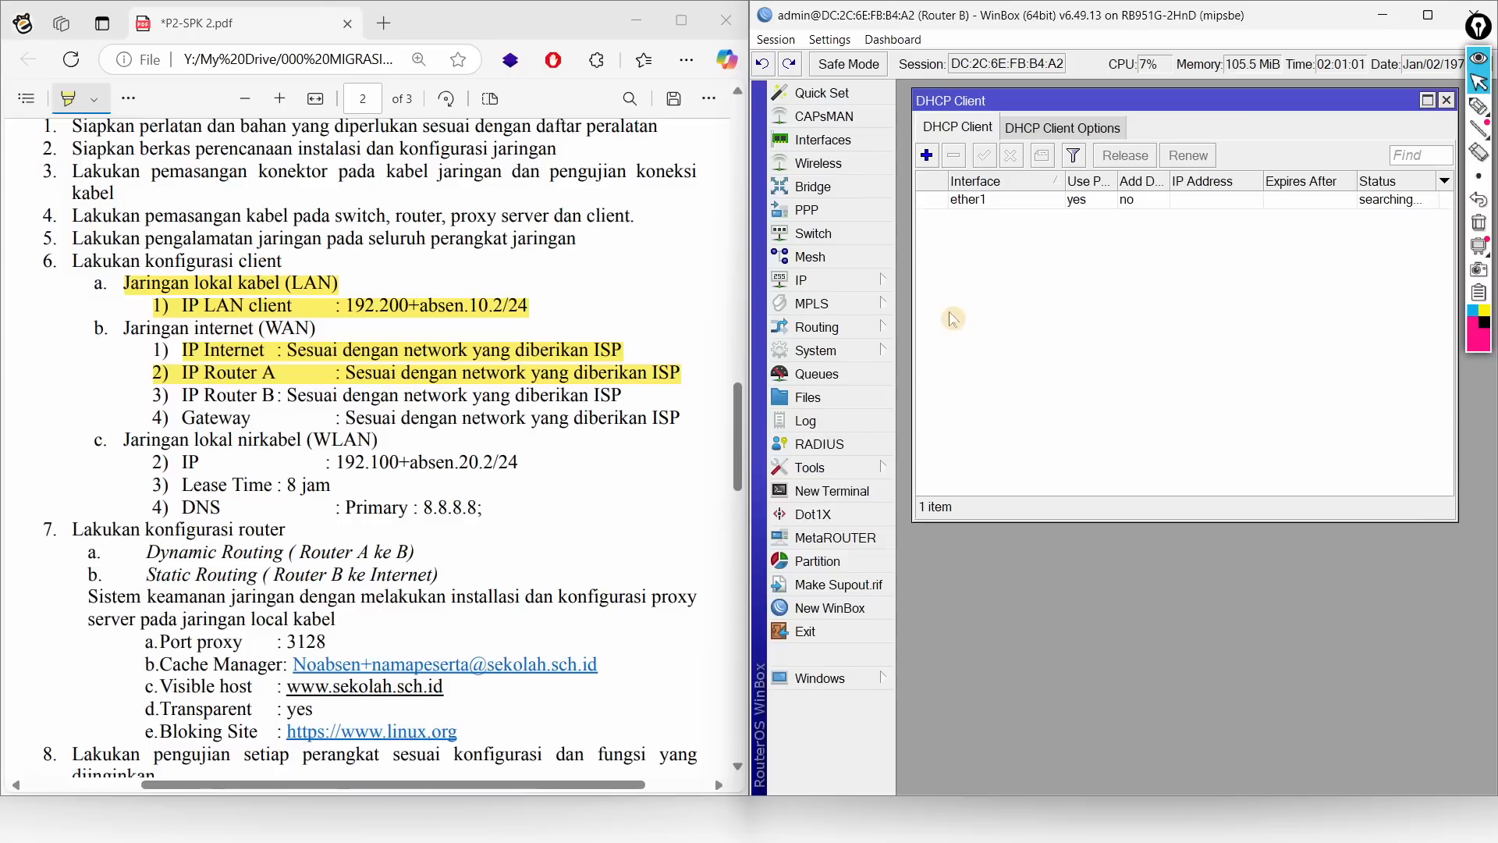
{"action": "left_click", "coordinate": [864, 284]}
Step: Check Router B's DNS settings, open its route list, and reopen the ether1 DHCP client
{"action": "left_click", "coordinate": [937, 367]}
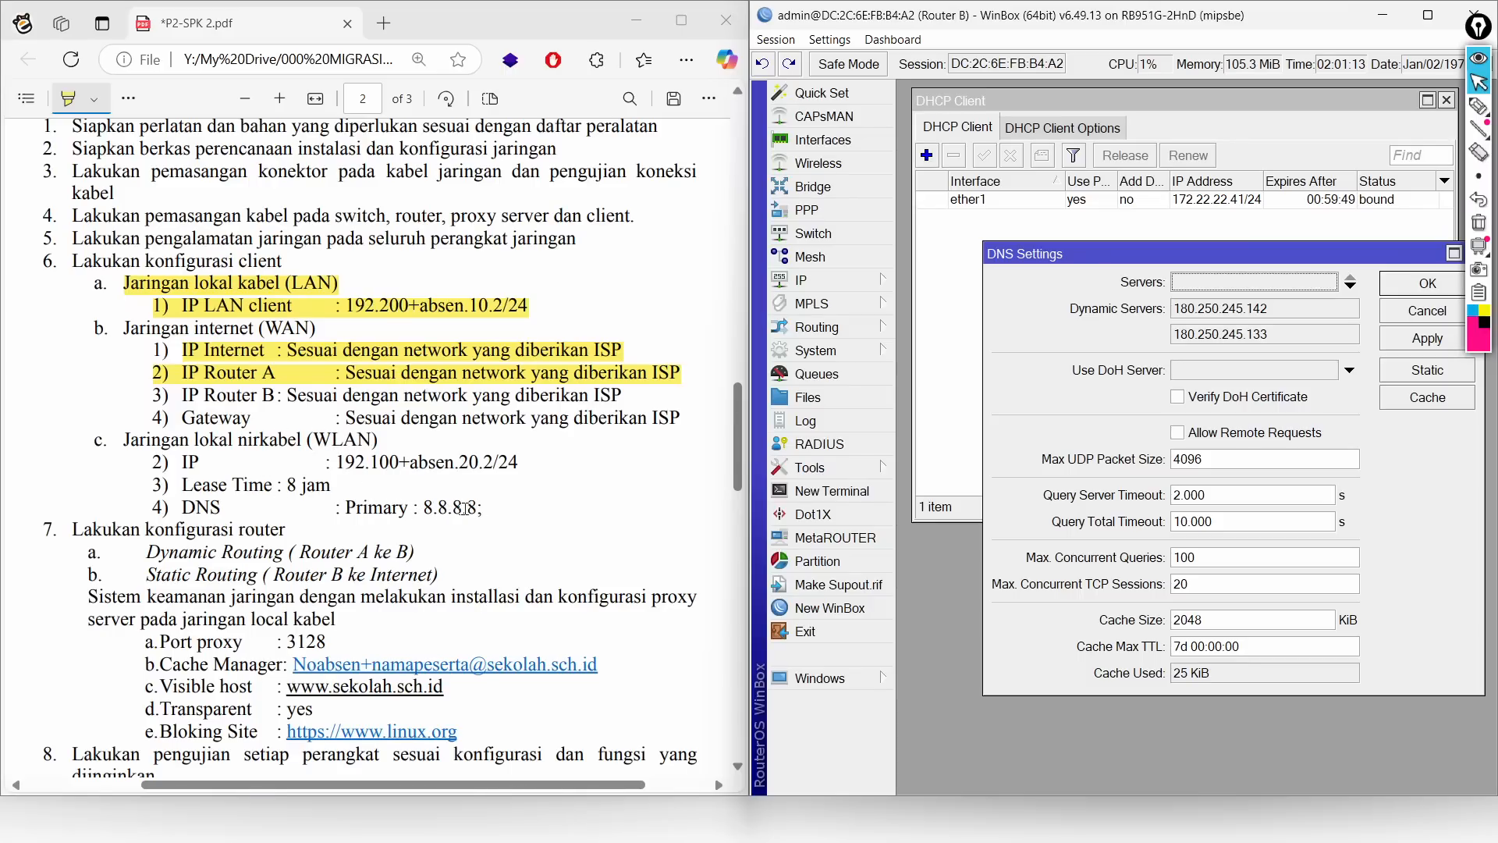
{"action": "left_click", "coordinate": [1393, 290]}
{"action": "left_click", "coordinate": [831, 282]}
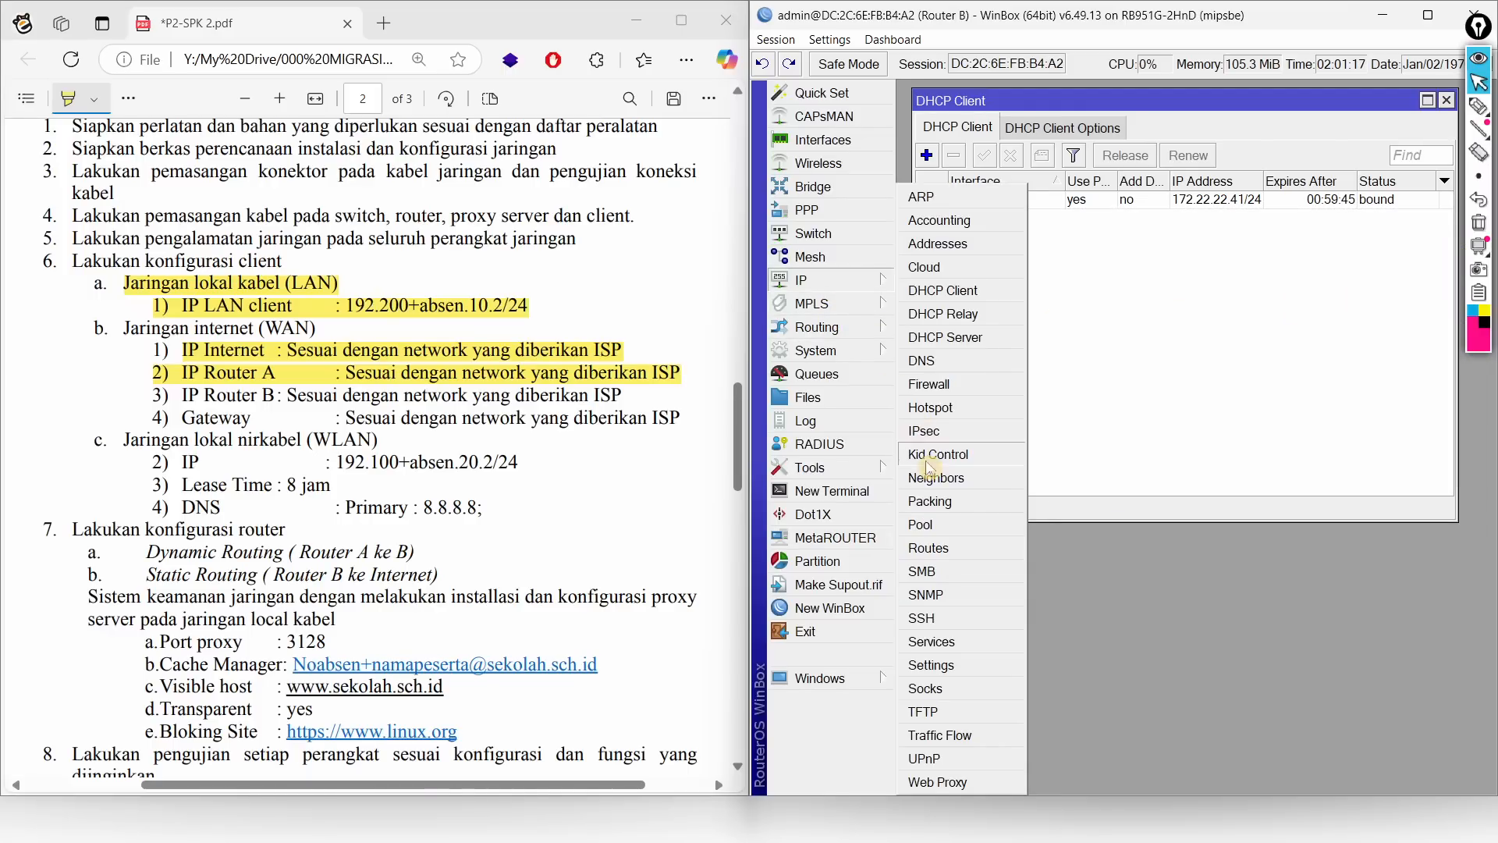
{"action": "left_click", "coordinate": [929, 548]}
{"action": "mouse_move", "coordinate": [1014, 327]}
{"action": "left_mouse_down"}
{"action": "mouse_move", "coordinate": [1020, 275]}
{"action": "mouse_move", "coordinate": [1027, 350]}
{"action": "left_mouse_up"}
{"action": "left_click", "coordinate": [1044, 205]}
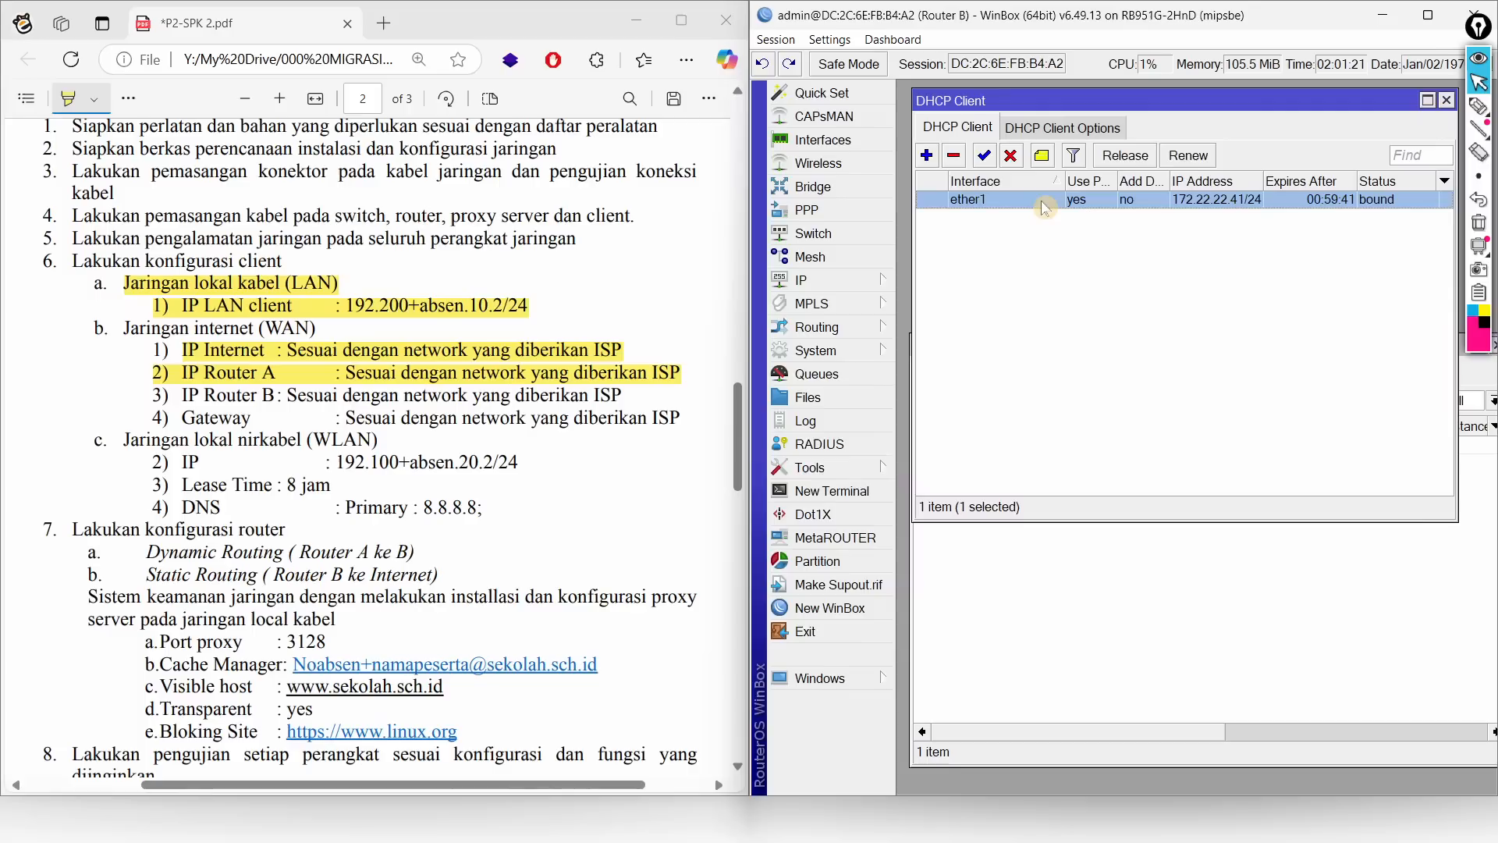
{"action": "double_click", "coordinate": [1044, 205]}
Step: Enable Add Default Route and apply, then open the resulting dynamic 0.0.0.0/0 route
{"action": "left_click", "coordinate": [1160, 415]}
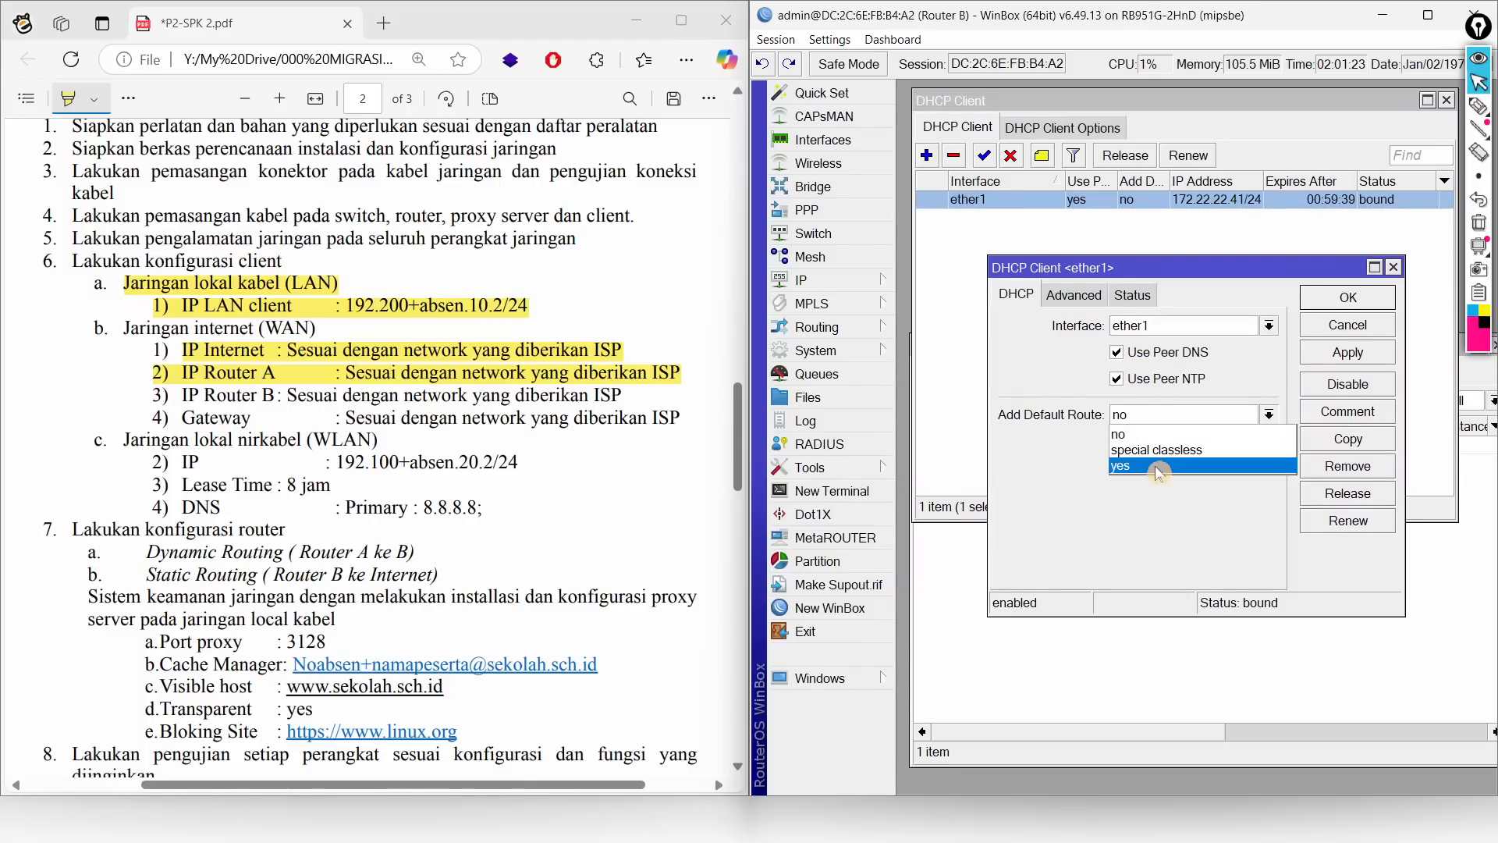
{"action": "left_click", "coordinate": [1161, 472]}
{"action": "left_click", "coordinate": [1354, 351]}
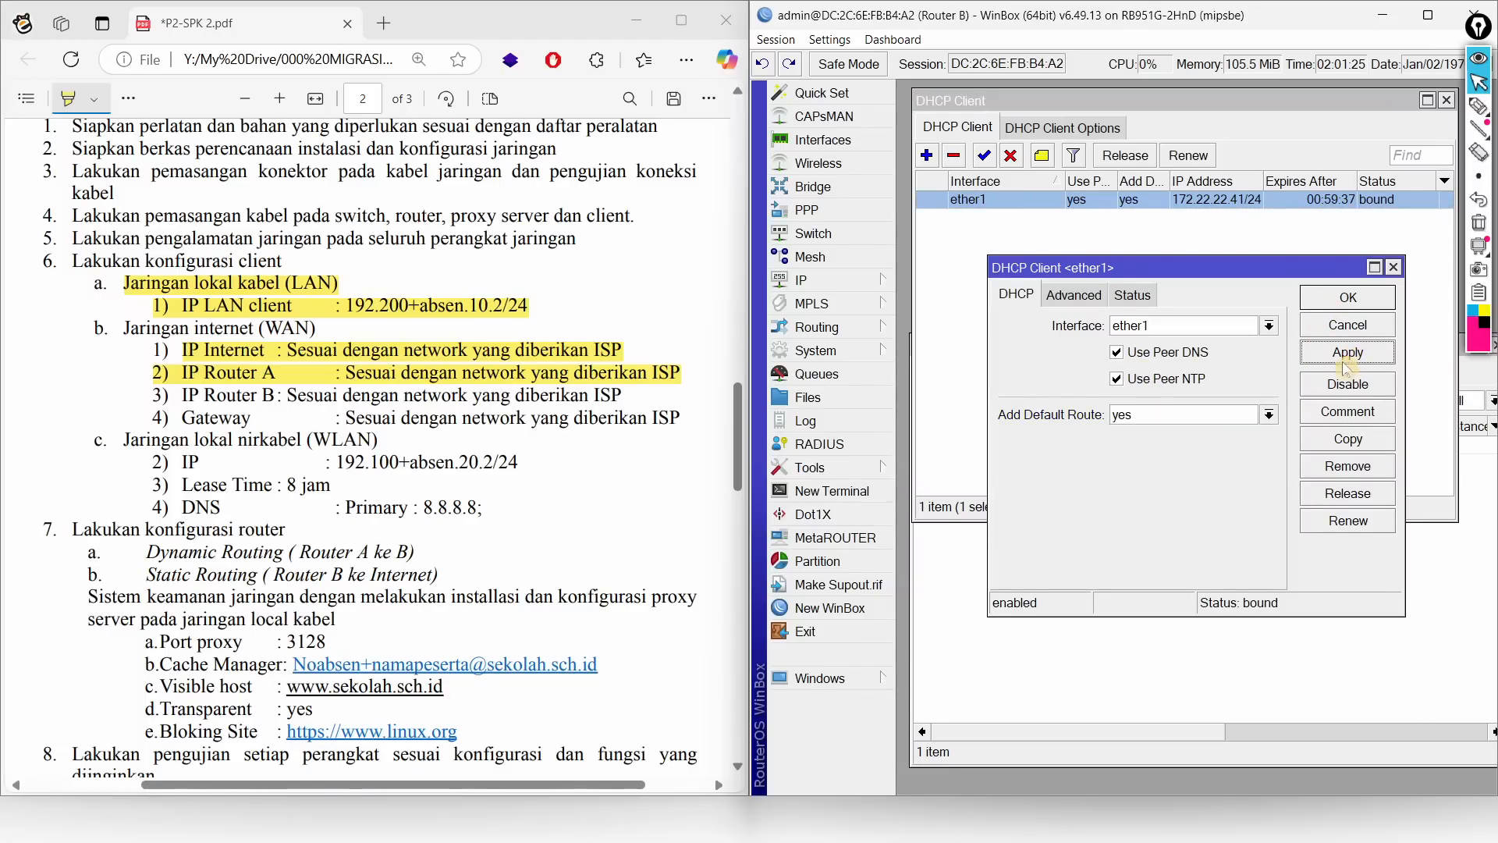
{"action": "left_click", "coordinate": [1034, 677]}
{"action": "left_click", "coordinate": [1023, 446]}
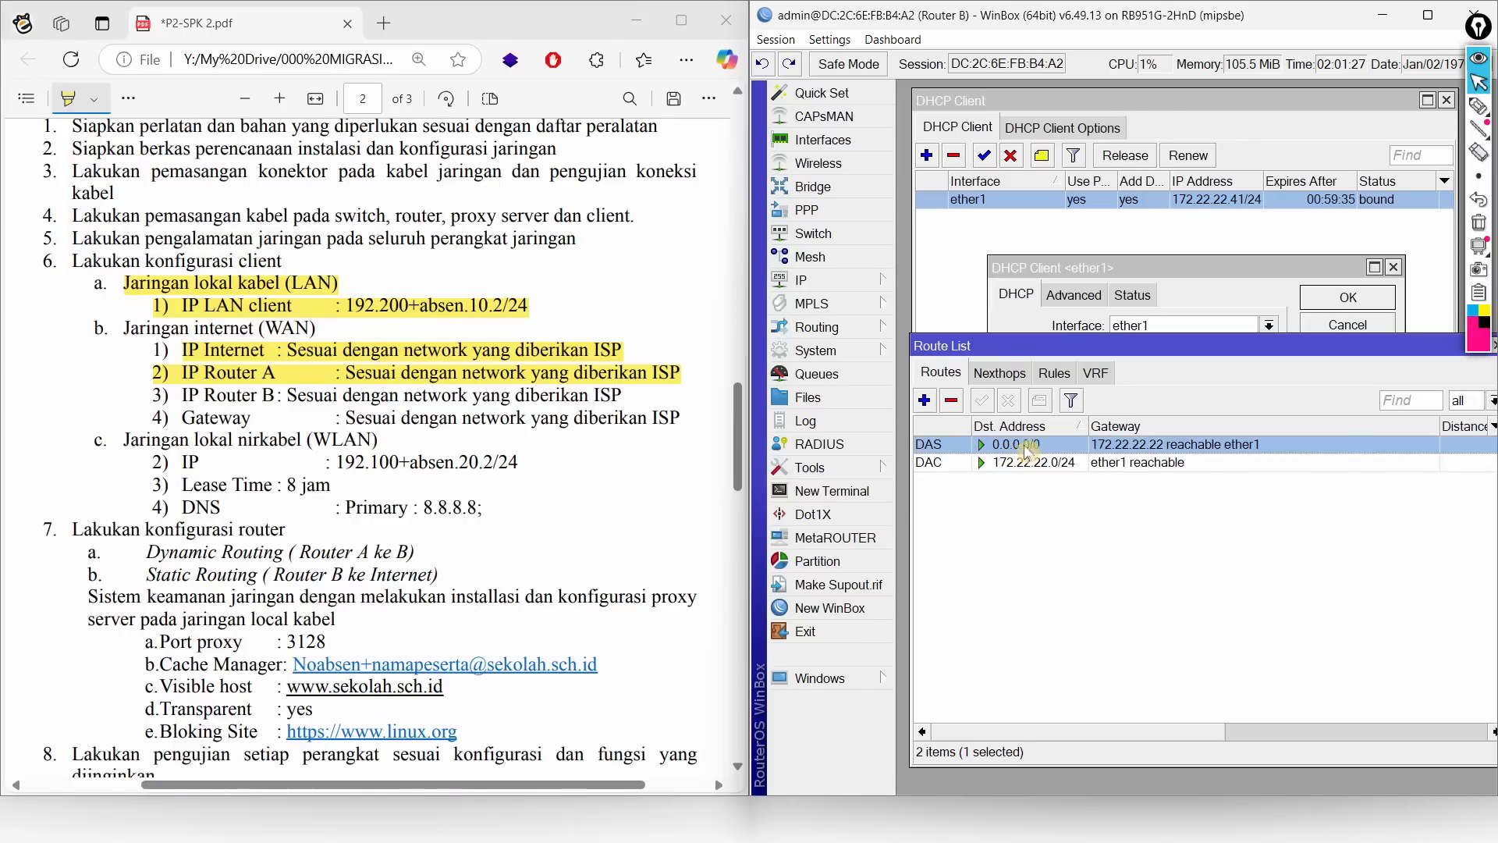
{"action": "left_click_drag", "start_coordinate": [1044, 348], "coordinate": [1044, 487]}
{"action": "double_click", "coordinate": [1029, 587]}
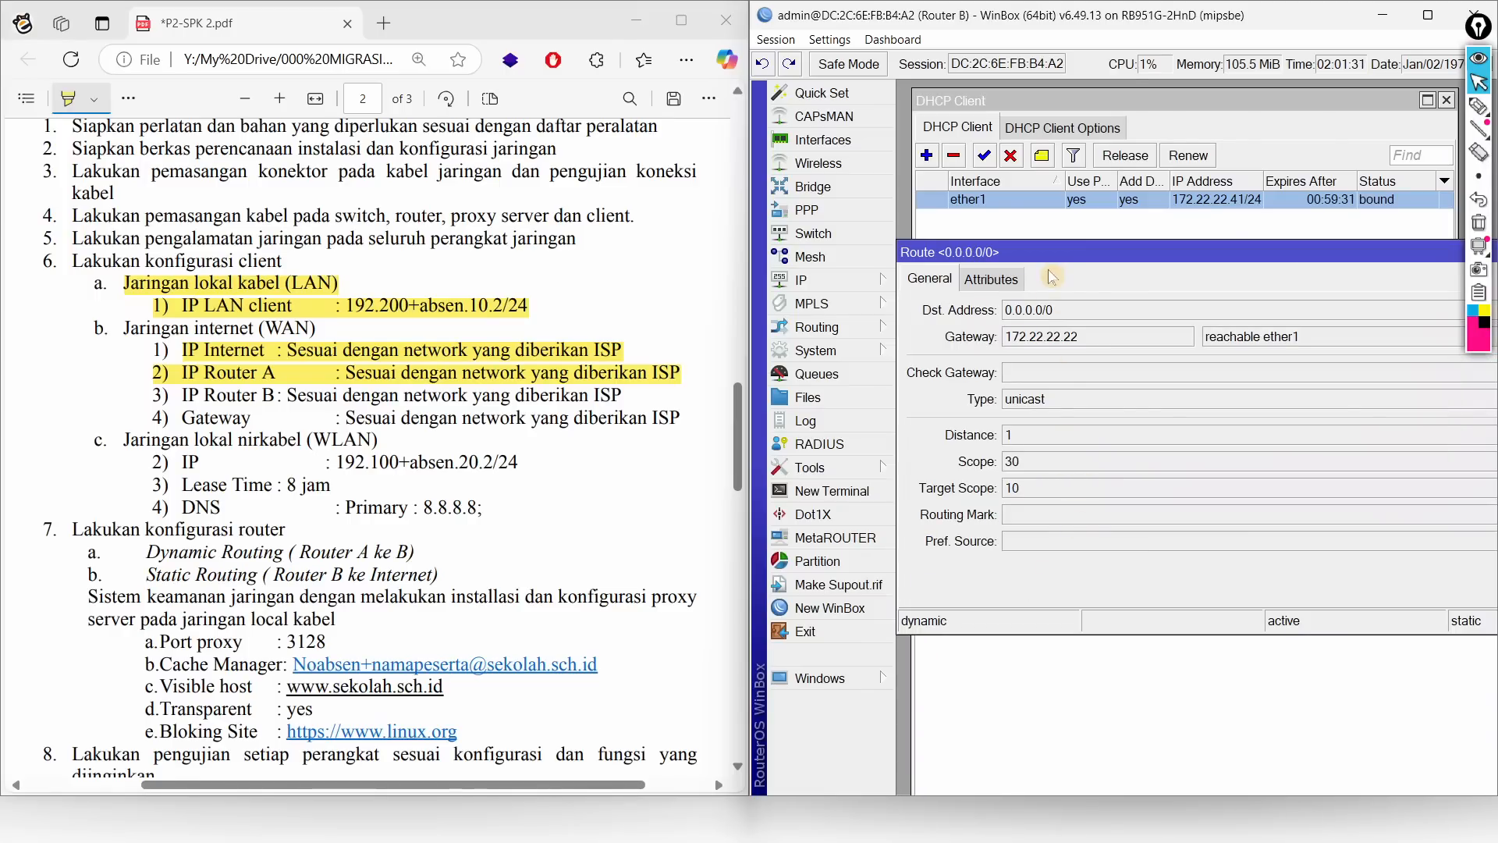
Step: Copy the dynamic route into a static 0.0.0.0/0 route via 172.22.22.22
{"action": "left_click", "coordinate": [1428, 14]}
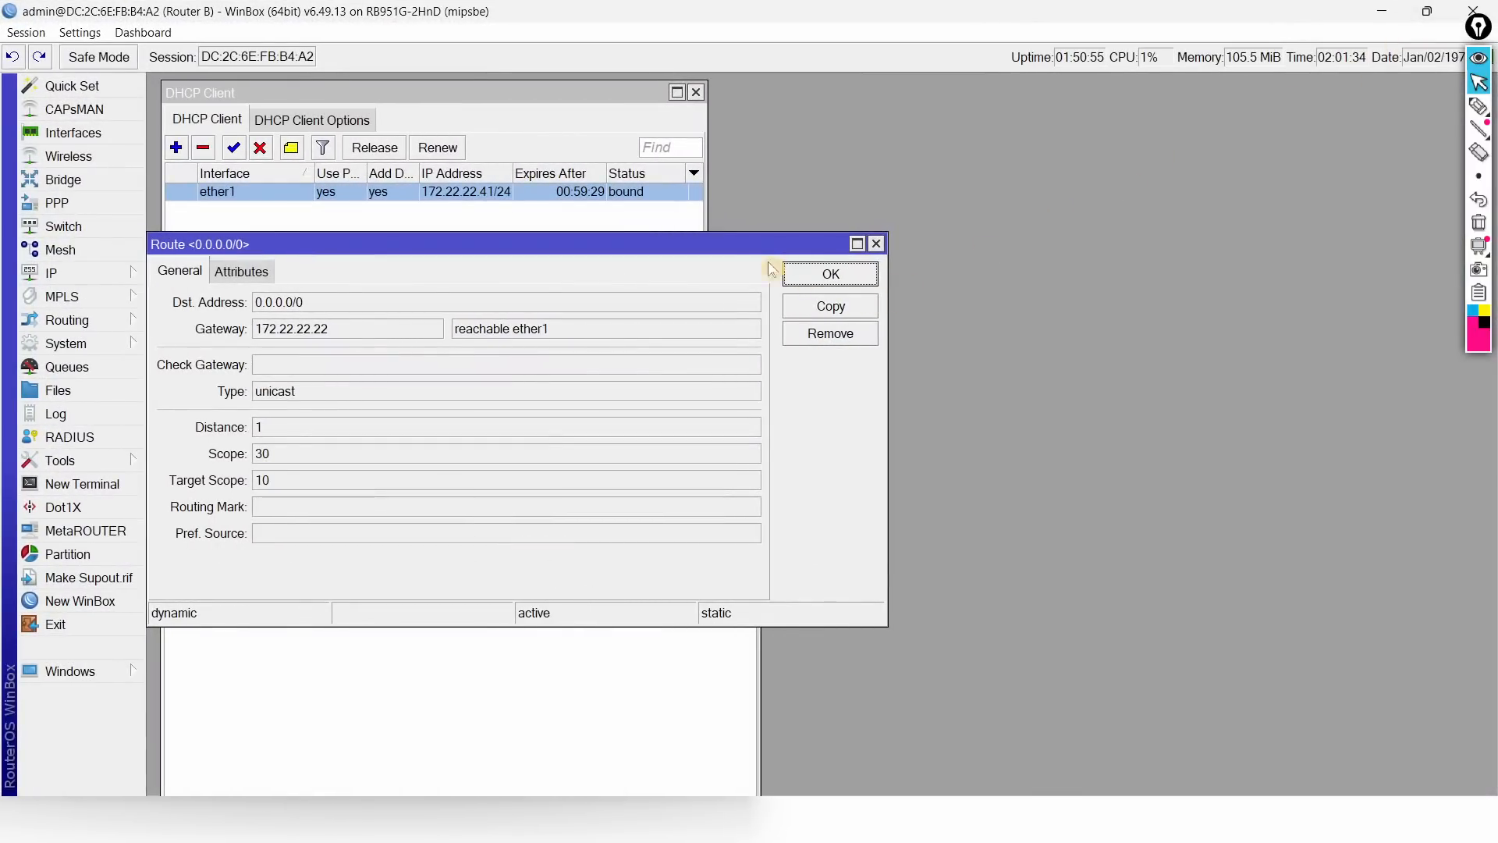
{"action": "left_click_drag", "start_coordinate": [748, 245], "coordinate": [1199, 133]}
{"action": "left_click", "coordinate": [1264, 199]}
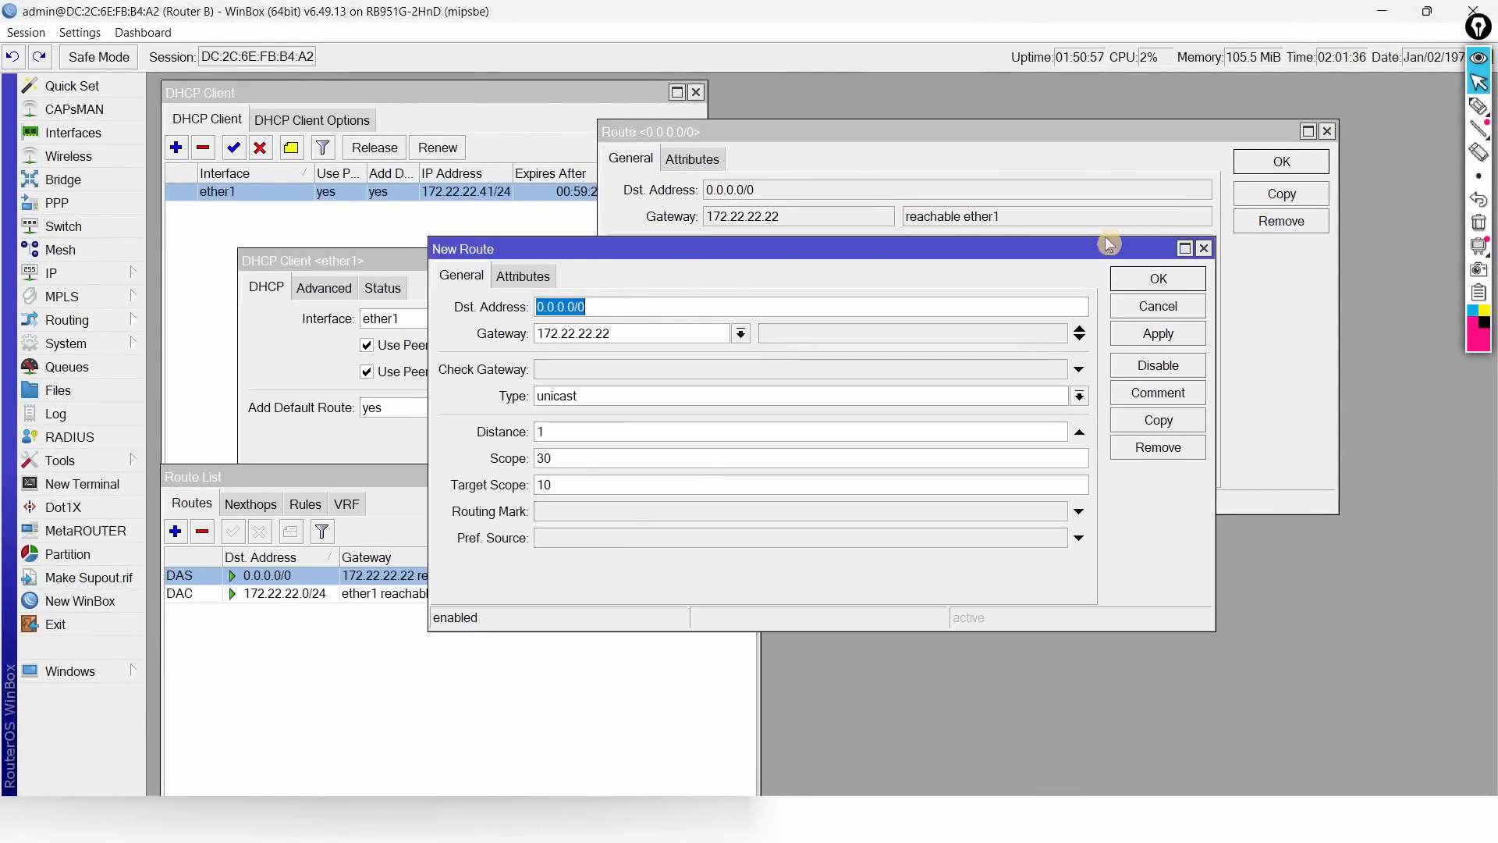
{"action": "left_click", "coordinate": [1158, 278]}
{"action": "left_click", "coordinate": [1282, 162]}
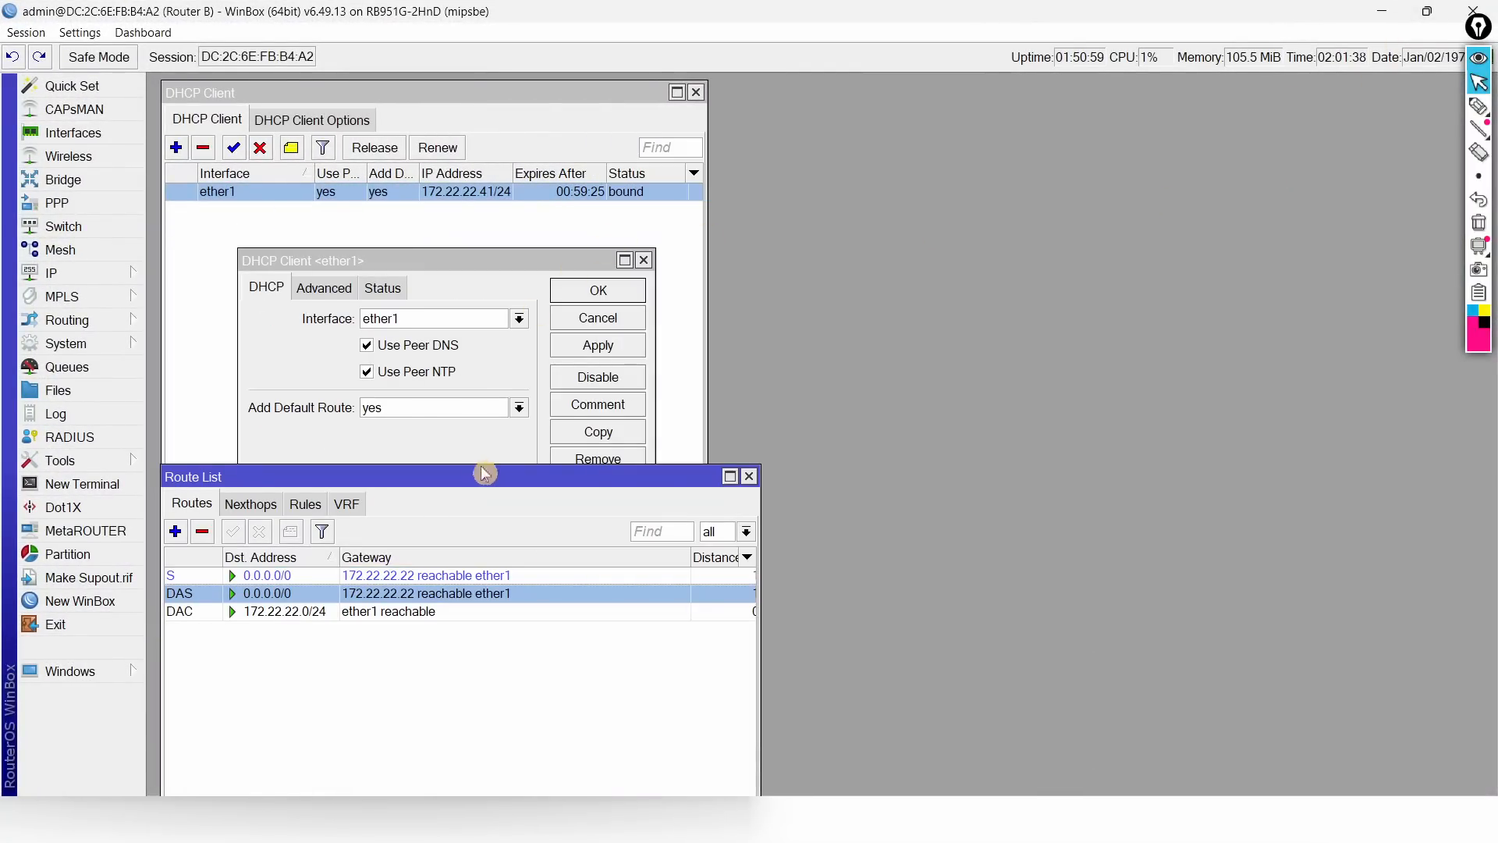
{"action": "left_click_drag", "start_coordinate": [537, 466], "coordinate": [1135, 133]}
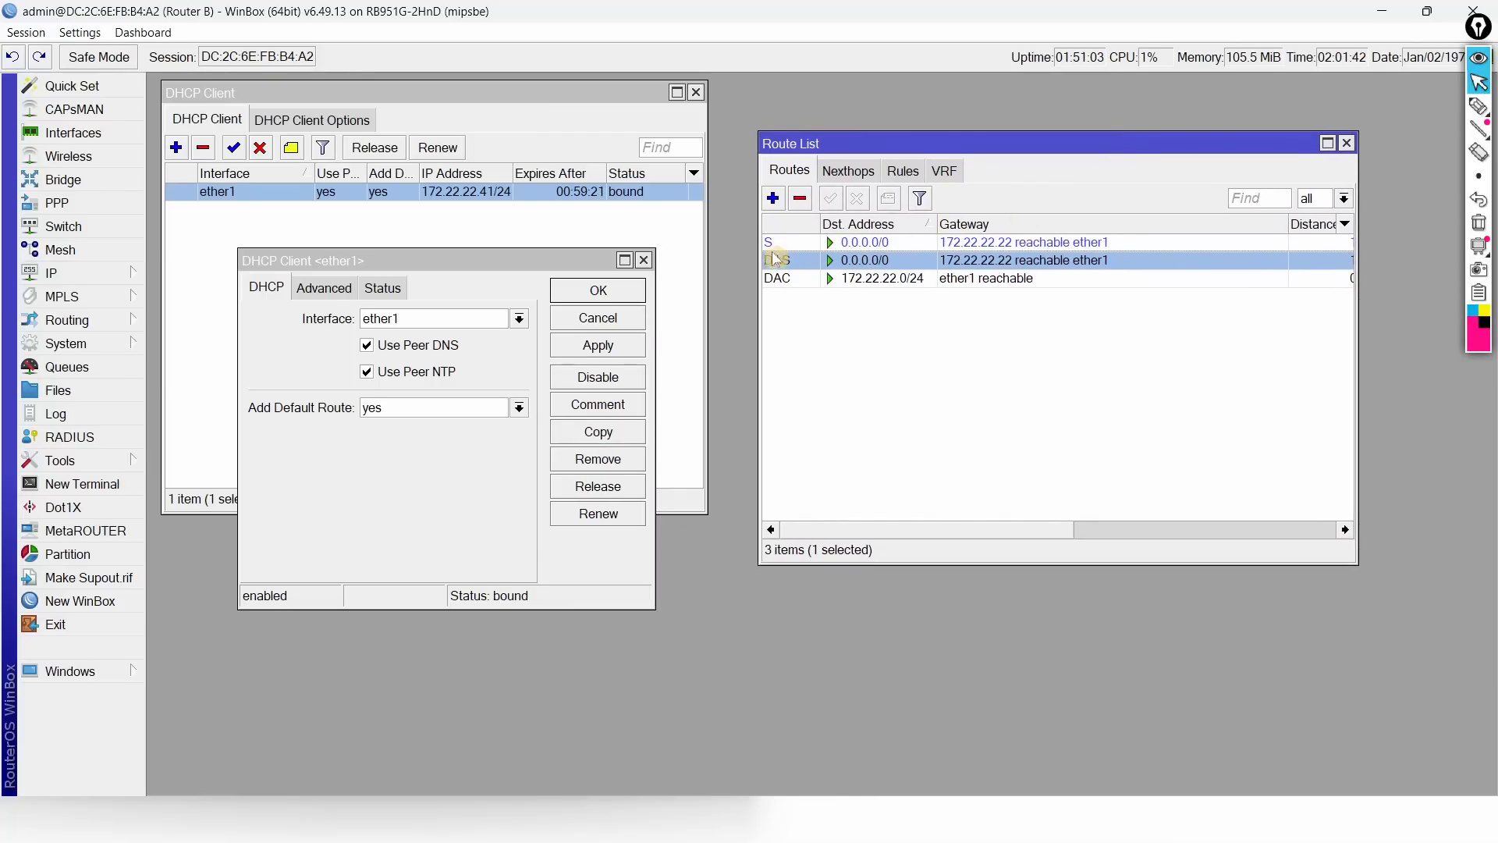
Step: Set the DHCP client's Add Default Route back to no and confirm the static route remains
{"action": "left_click", "coordinate": [460, 409]}
{"action": "left_click", "coordinate": [424, 429]}
{"action": "left_click", "coordinate": [605, 297]}
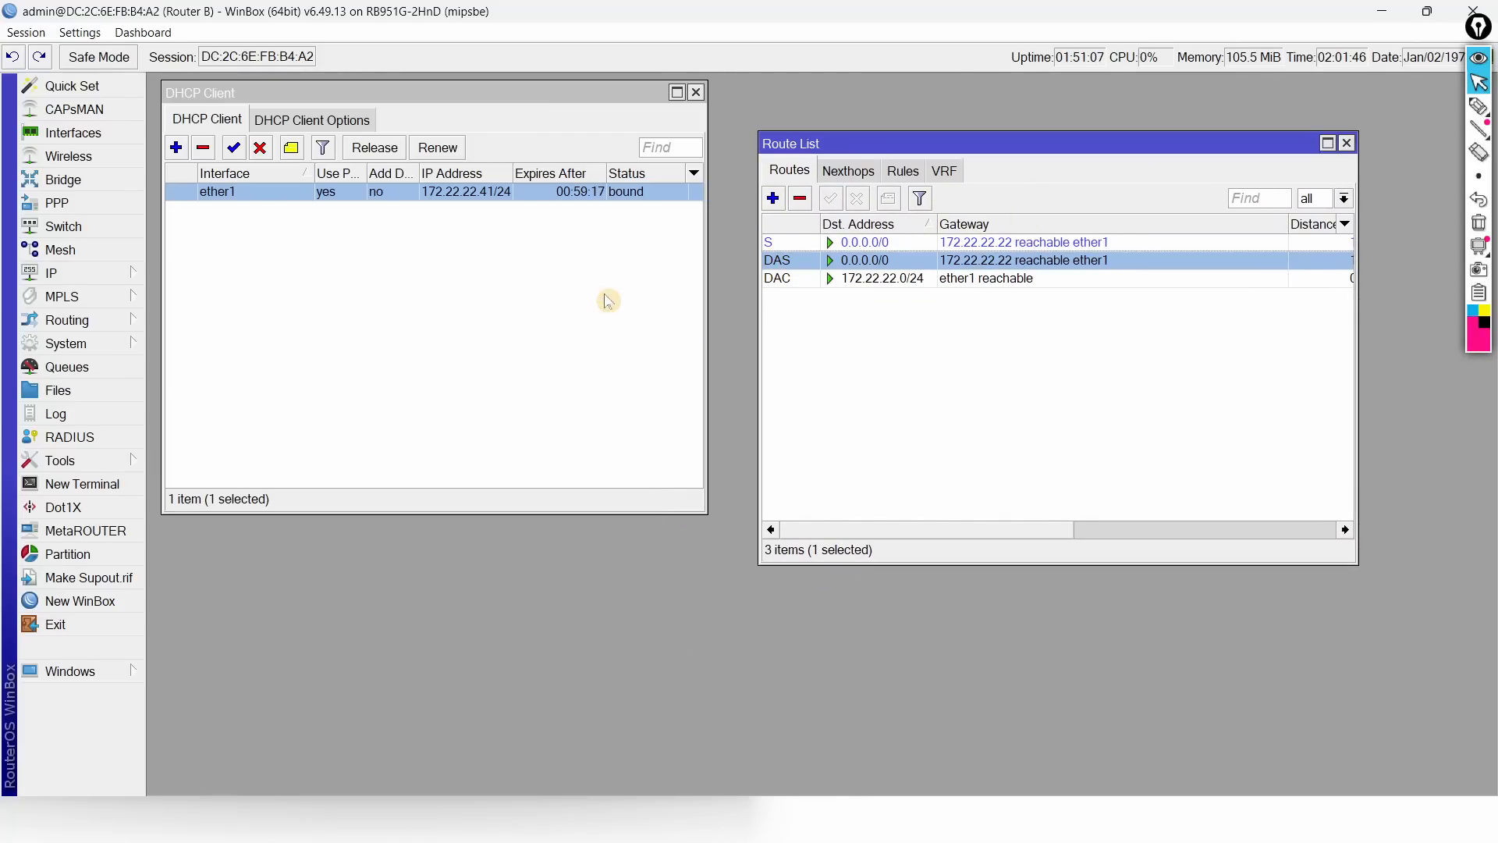
{"action": "left_click", "coordinate": [890, 243]}
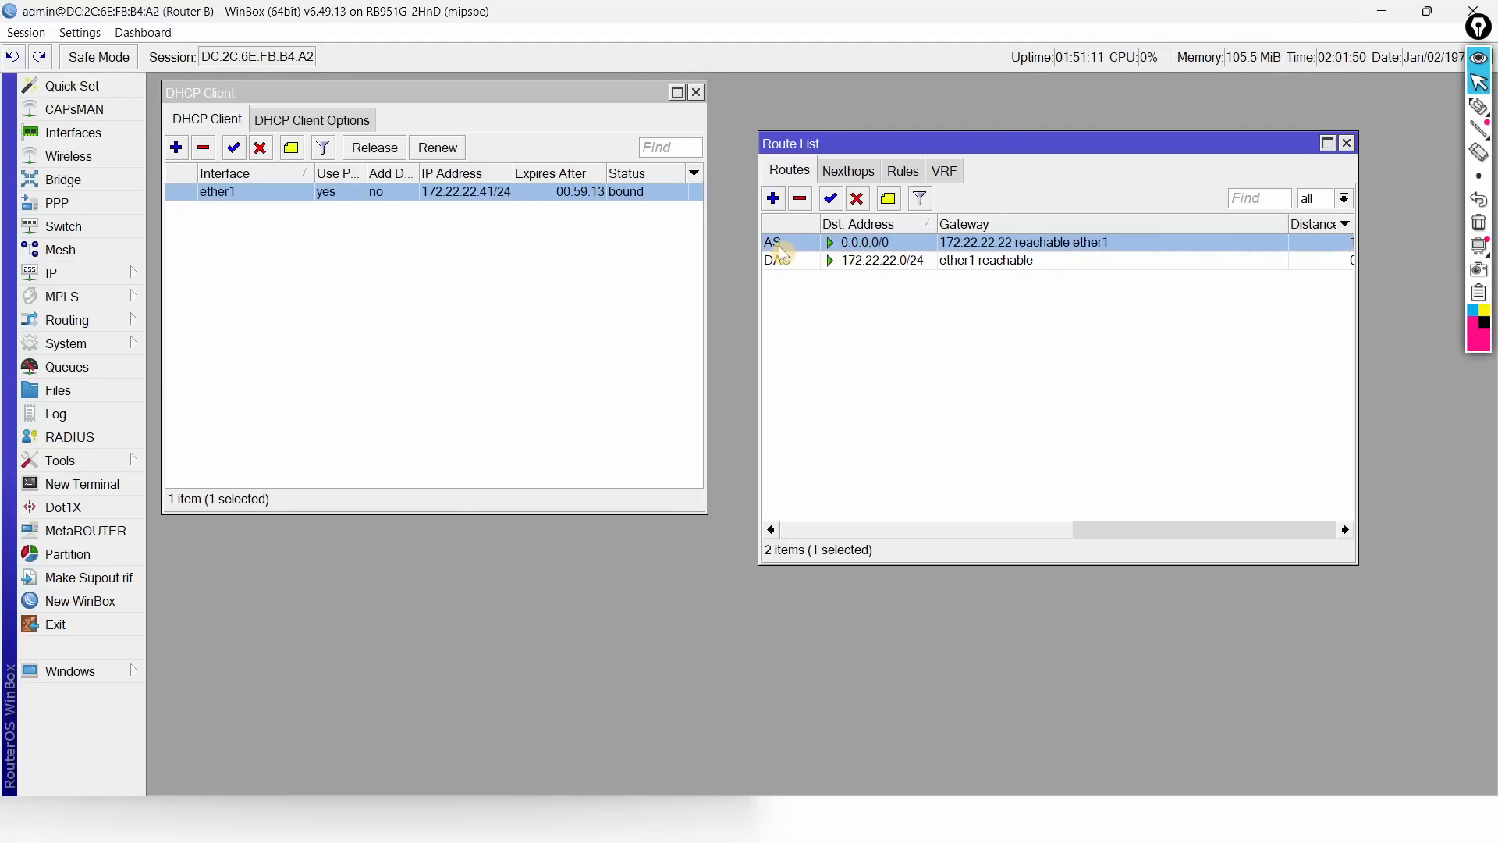
{"action": "mouse_move", "coordinate": [781, 251]}
Step: Highlight the IP Router B, Gateway and 'Static Routing (Router B ke Internet)' lines in the task PDF
{"action": "key", "text": "alt+Tab"}
{"action": "key", "text": "alt+Tab"}
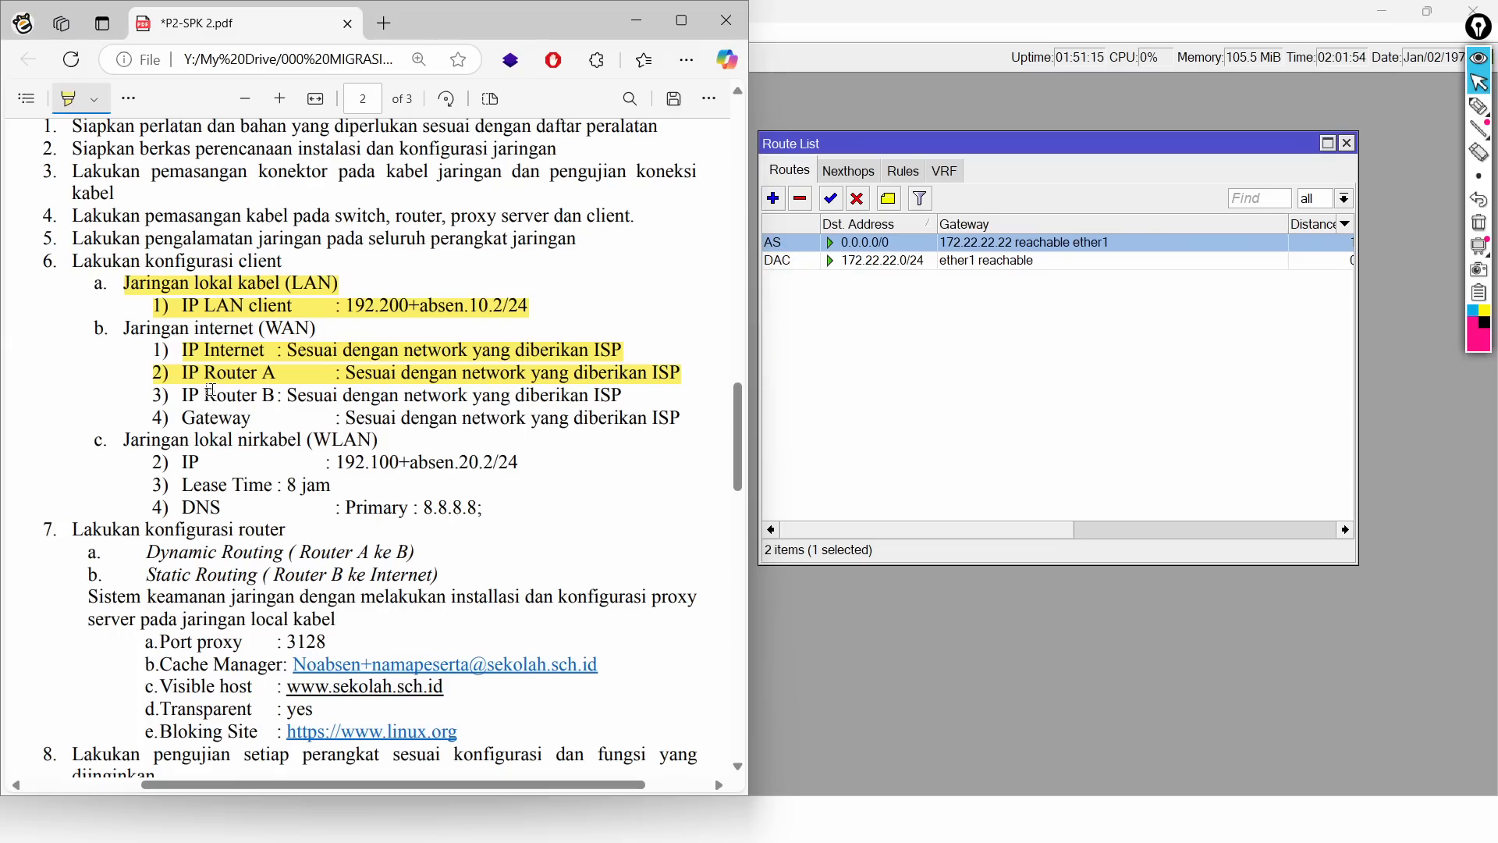
{"action": "left_click_drag", "start_coordinate": [185, 395], "coordinate": [655, 420]}
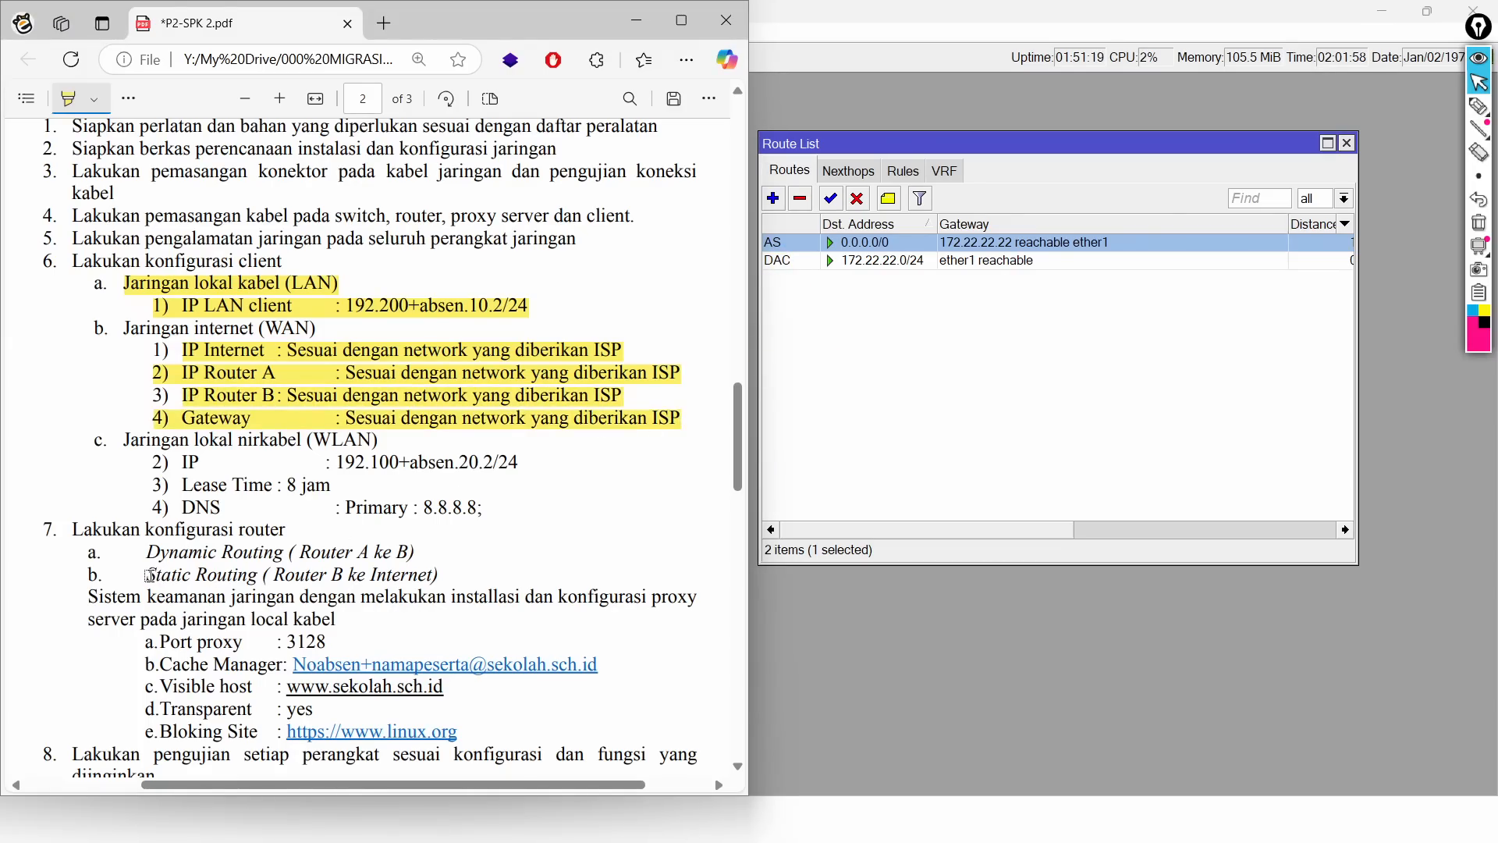
{"action": "left_click_drag", "start_coordinate": [148, 575], "coordinate": [447, 575]}
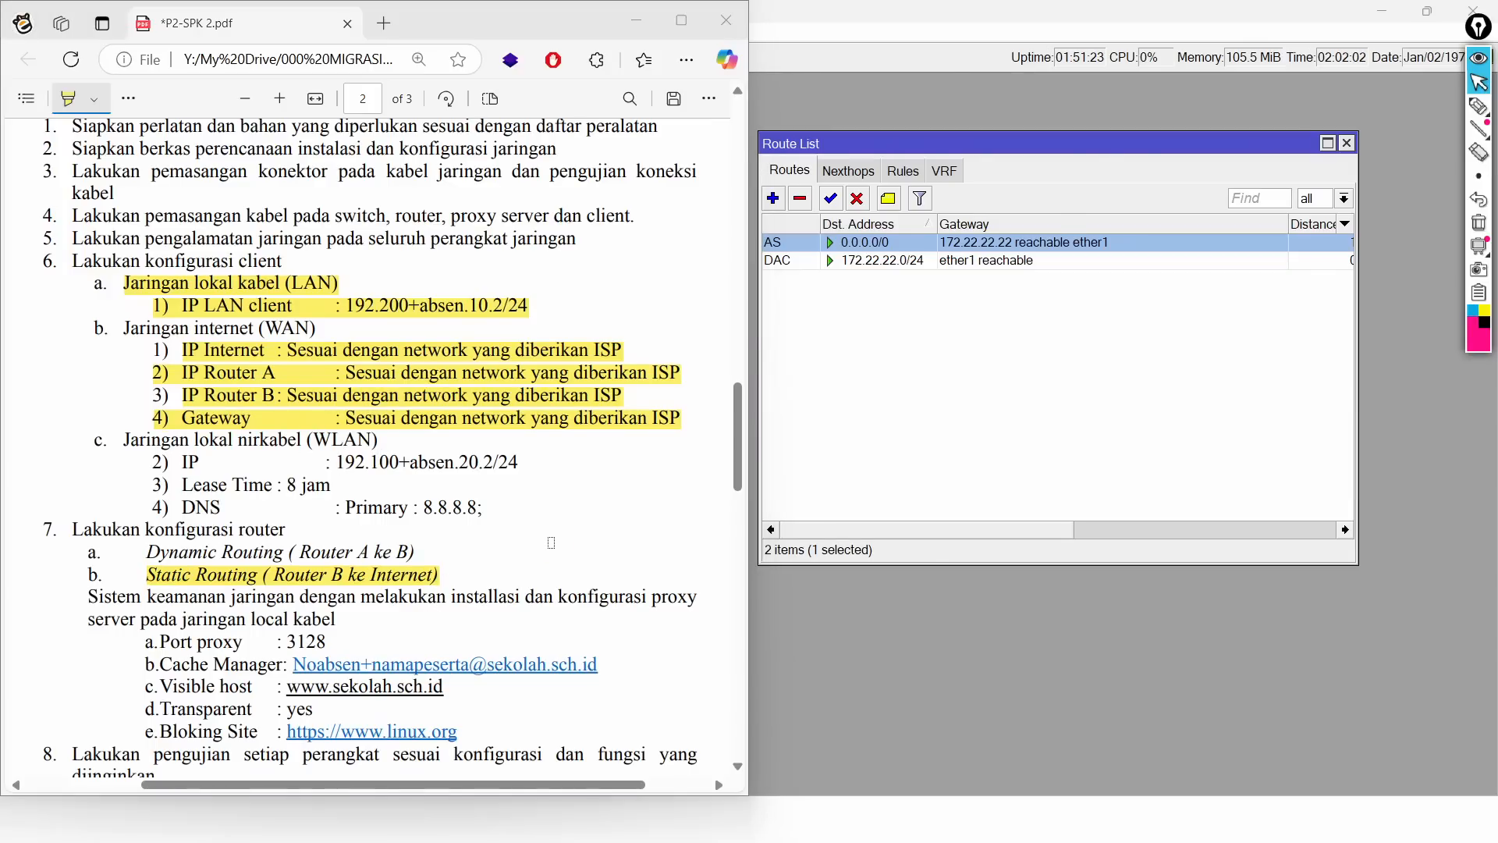
Step: Bring Router B's WinBox window forward and snap it to the right half beside the PDF
{"action": "key", "text": "alt+Tab"}
{"action": "key", "text": "alt+Tab"}
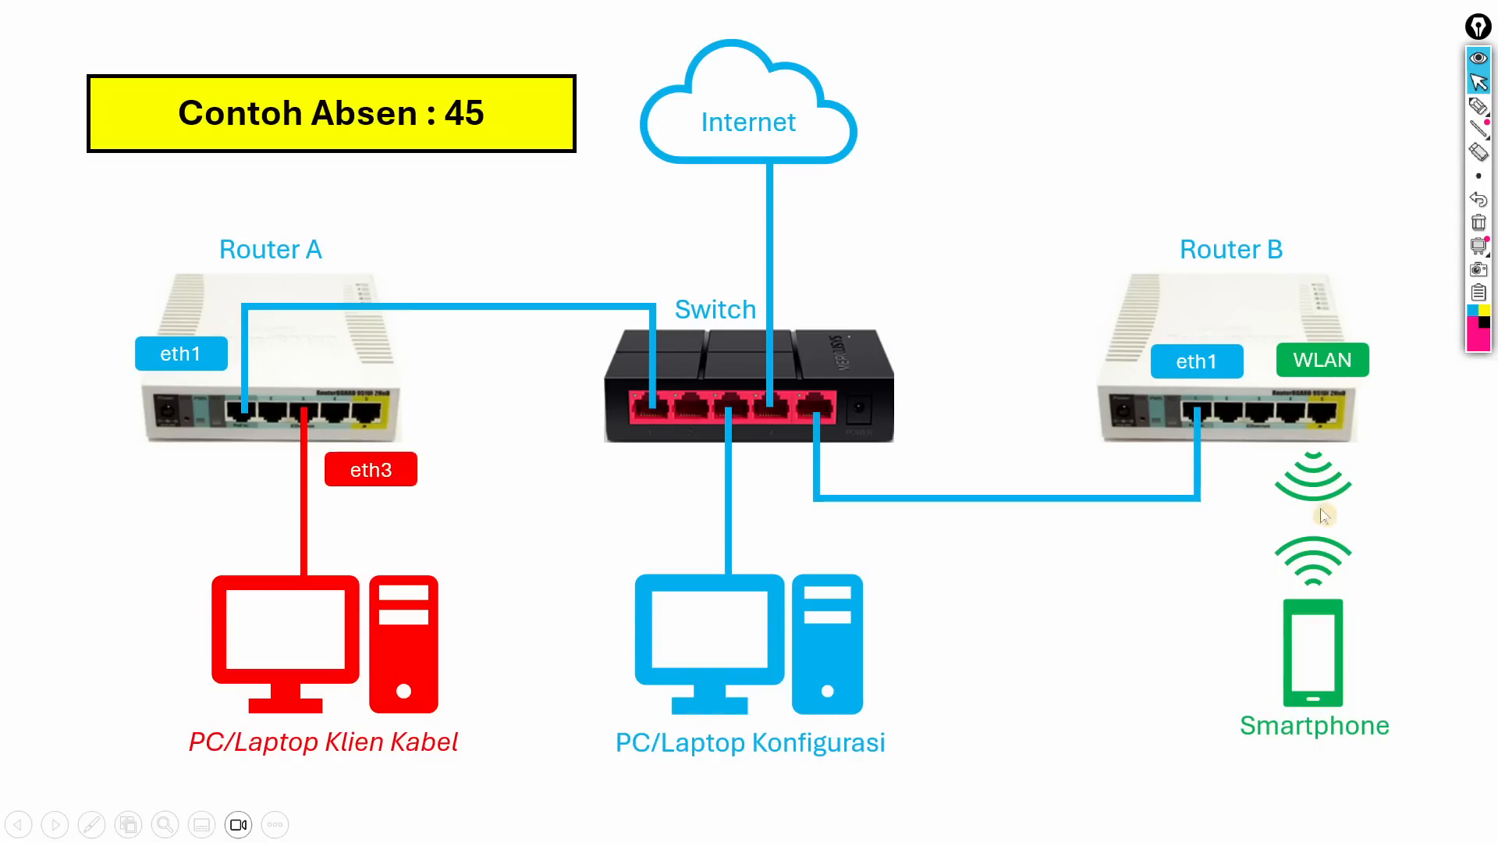
{"action": "key", "text": "alt+Tab"}
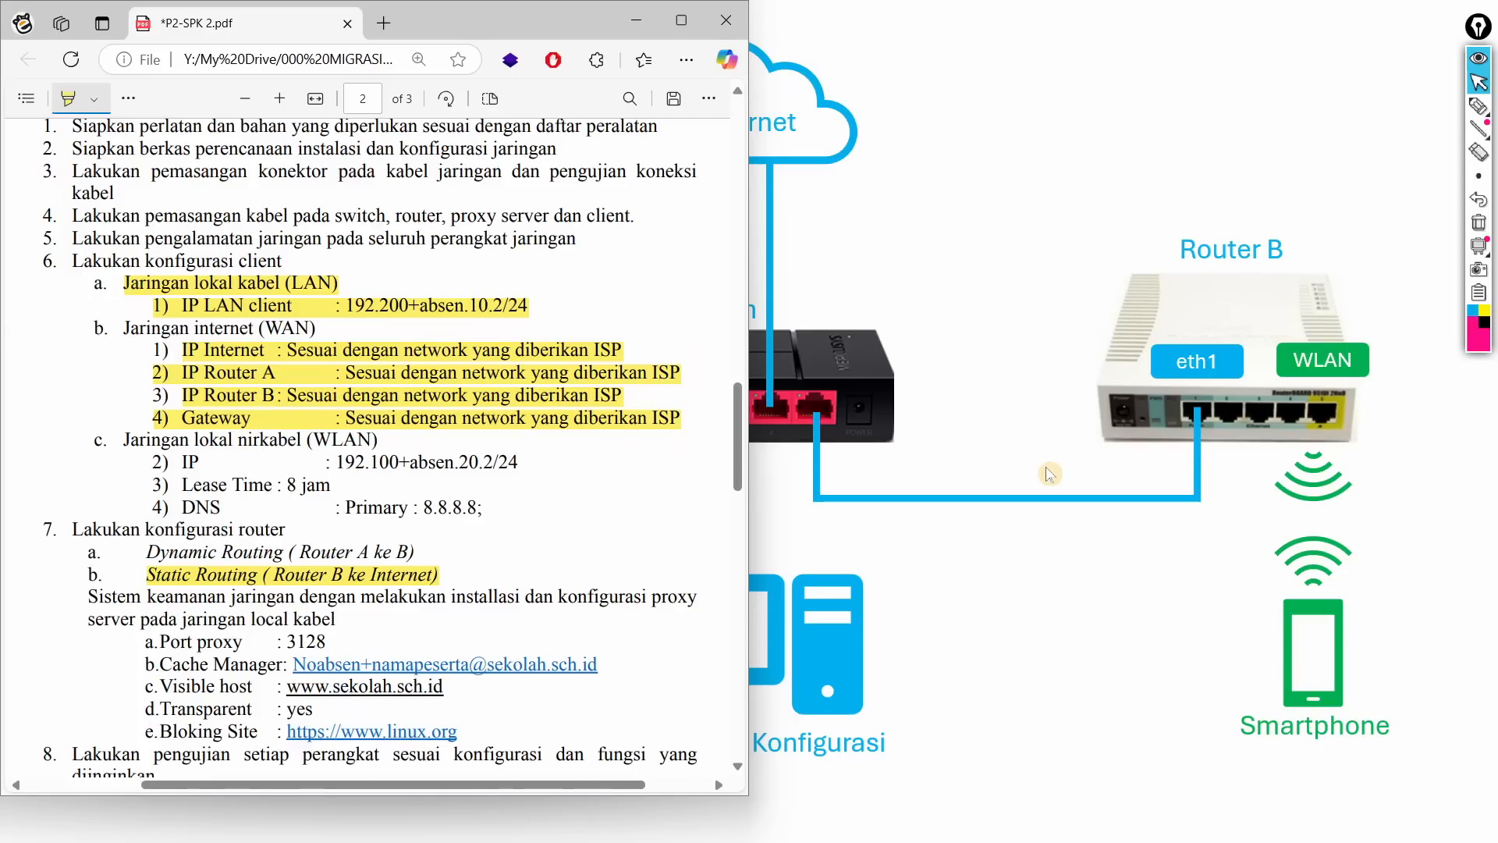
{"action": "key", "text": "alt+Tab"}
{"action": "key", "text": "alt+Tab"}
{"action": "key", "text": "super+Right"}
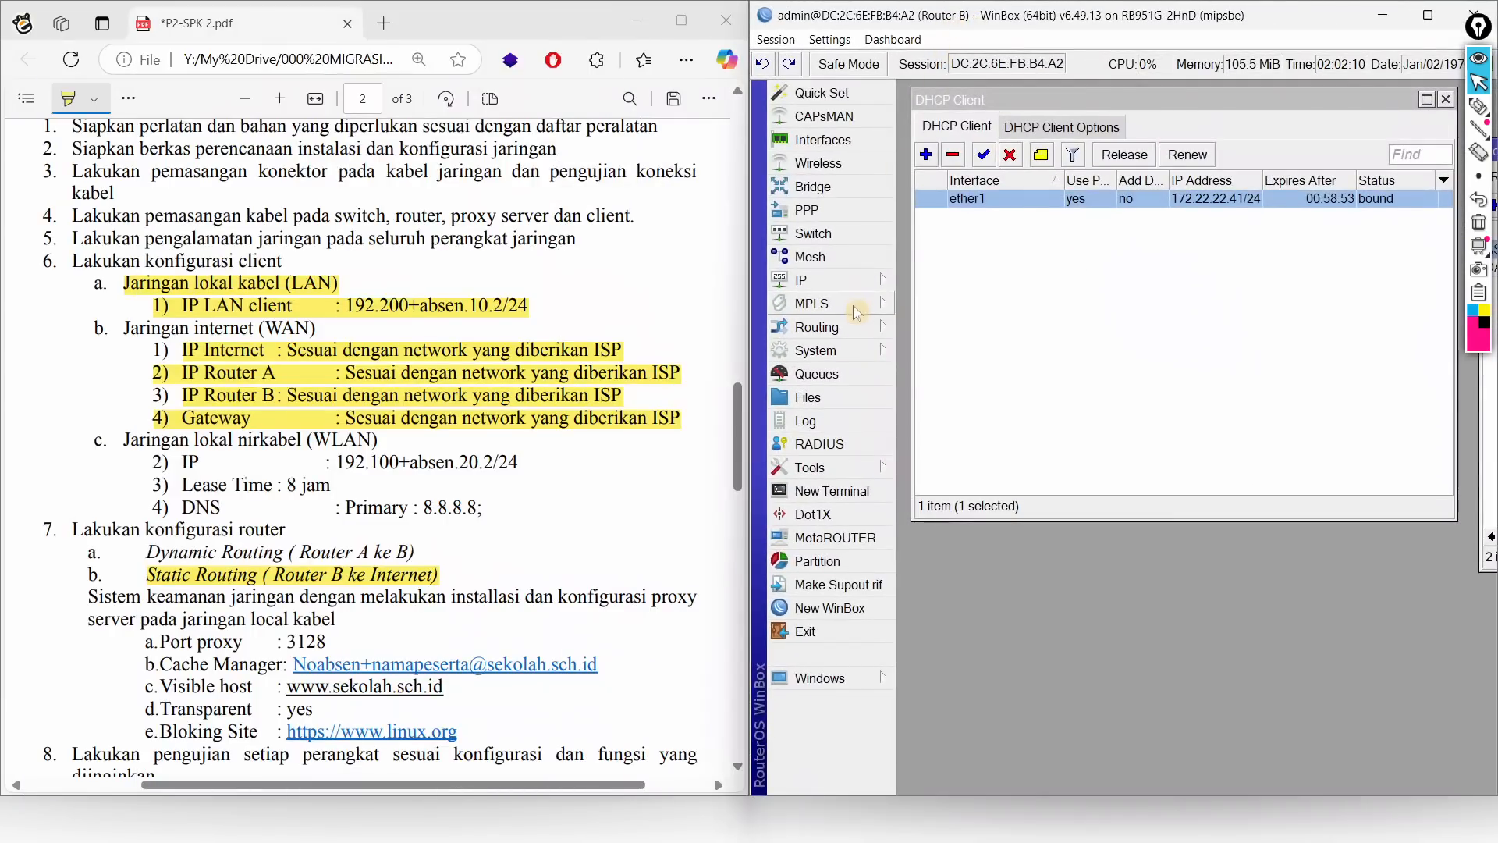
Step: Enable wlan1 and set it to ap bridge mode with SSID 45+ebadrus.com
{"action": "left_click", "coordinate": [832, 169]}
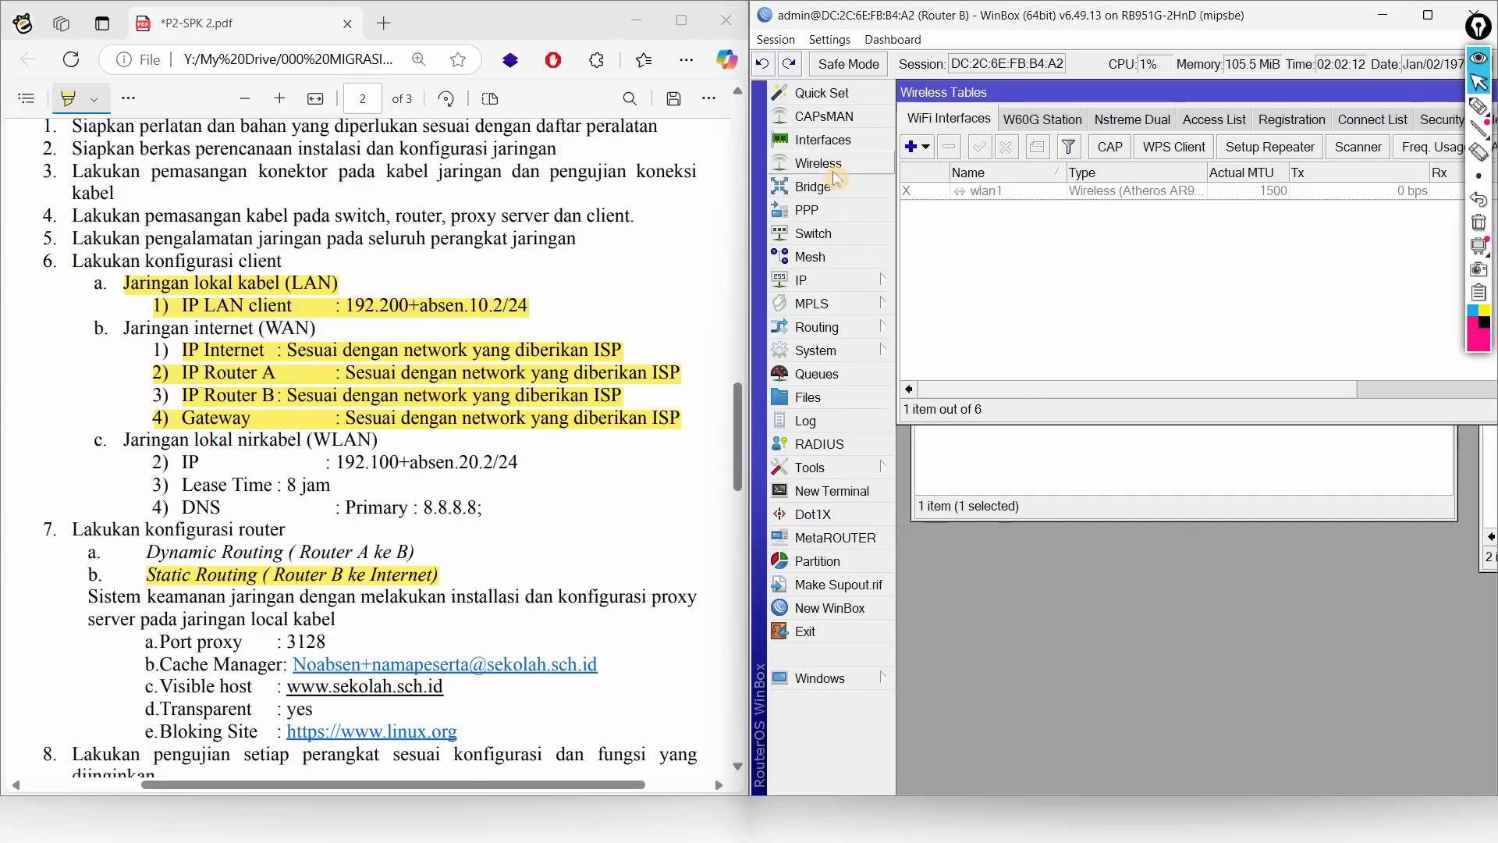
{"action": "left_click", "coordinate": [979, 147]}
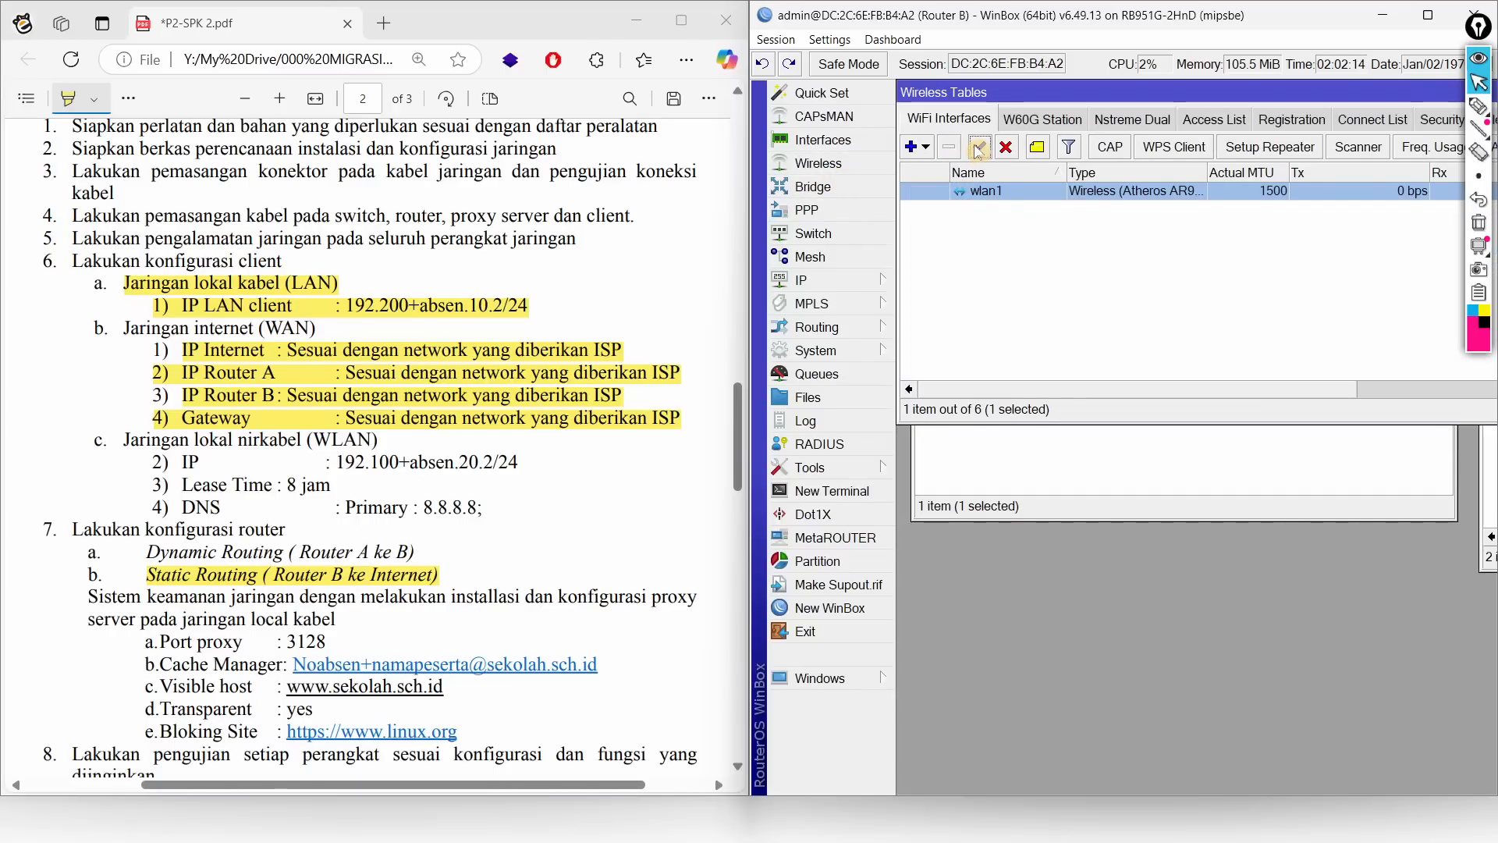
{"action": "double_click", "coordinate": [969, 195]}
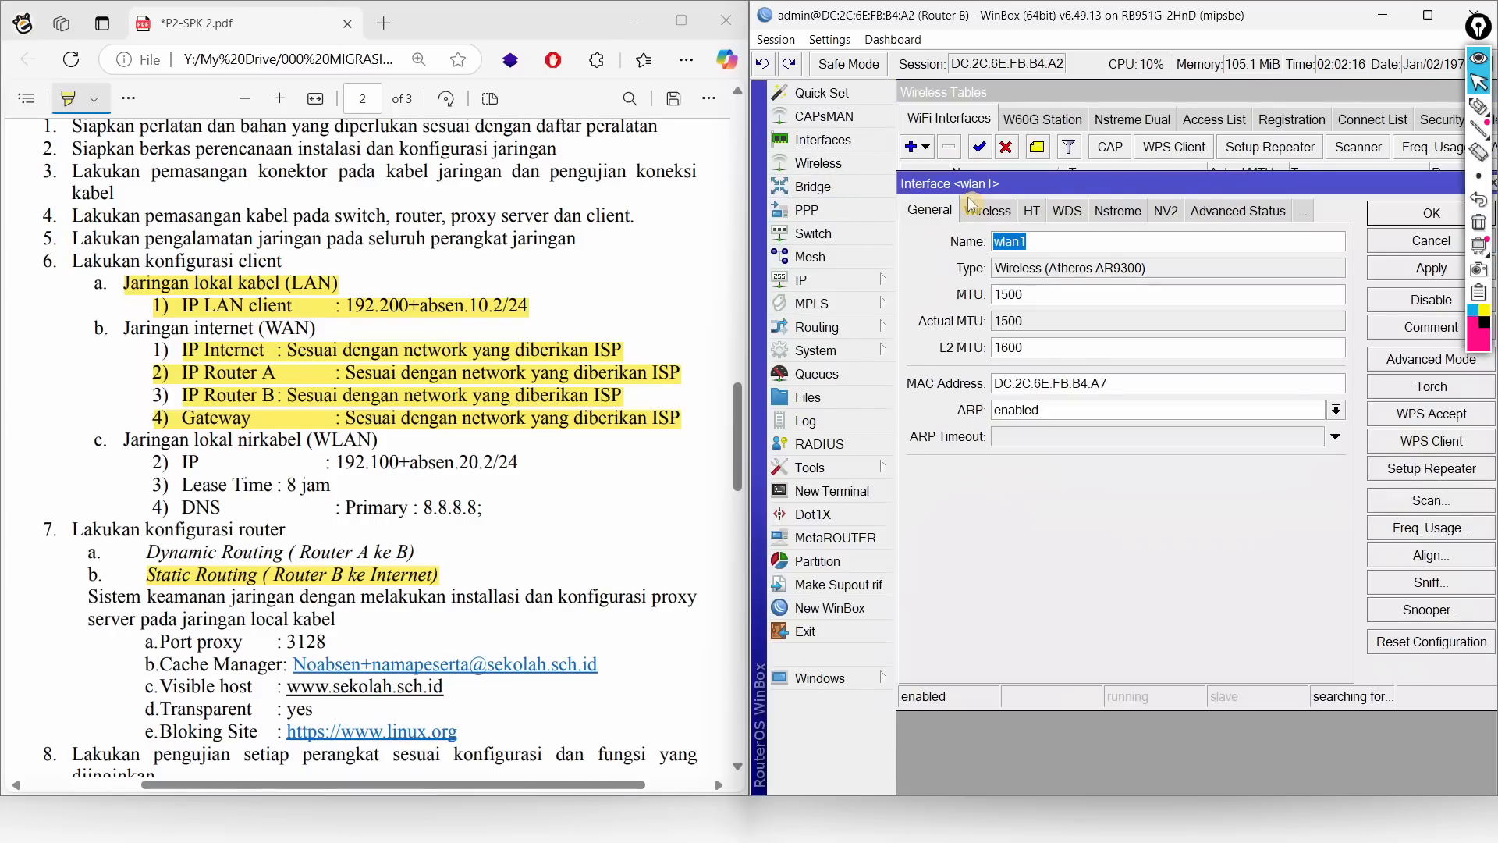
{"action": "left_click", "coordinate": [987, 211]}
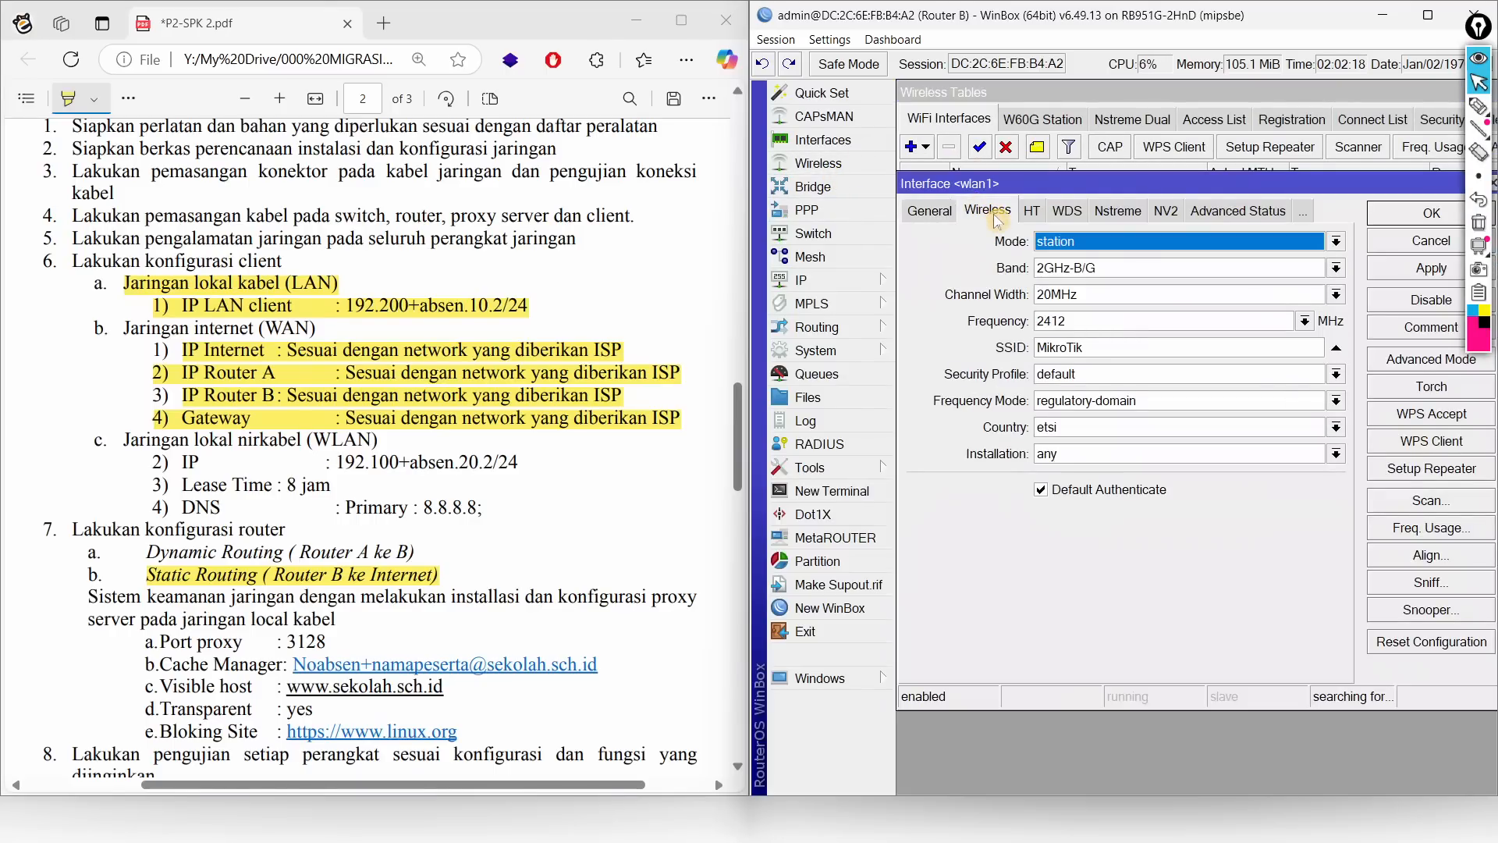
{"action": "left_click", "coordinate": [1089, 244]}
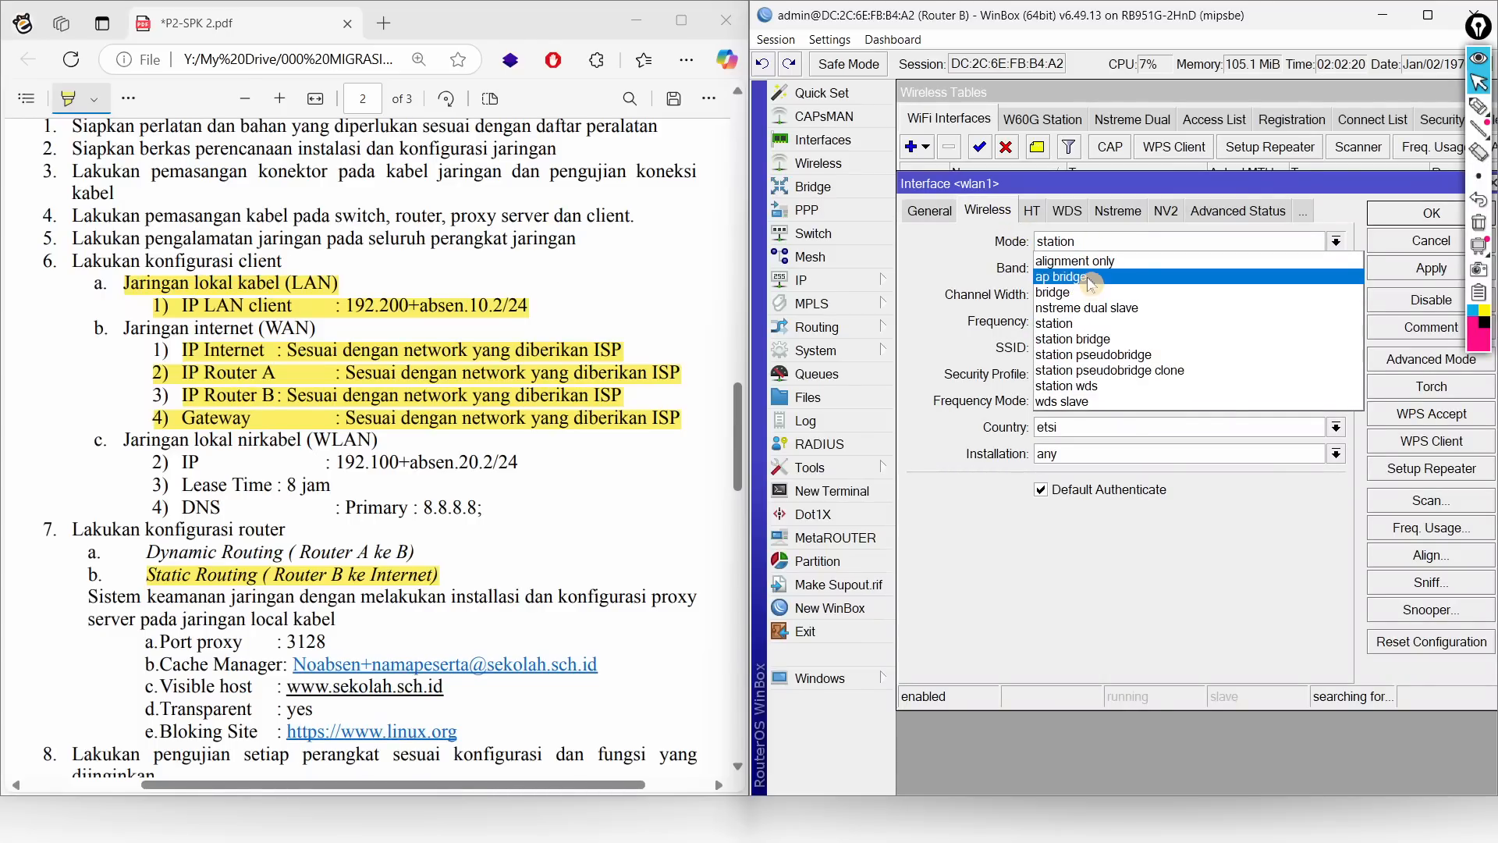
{"action": "left_click", "coordinate": [1081, 277]}
{"action": "left_click_drag", "start_coordinate": [1108, 348], "coordinate": [946, 348]}
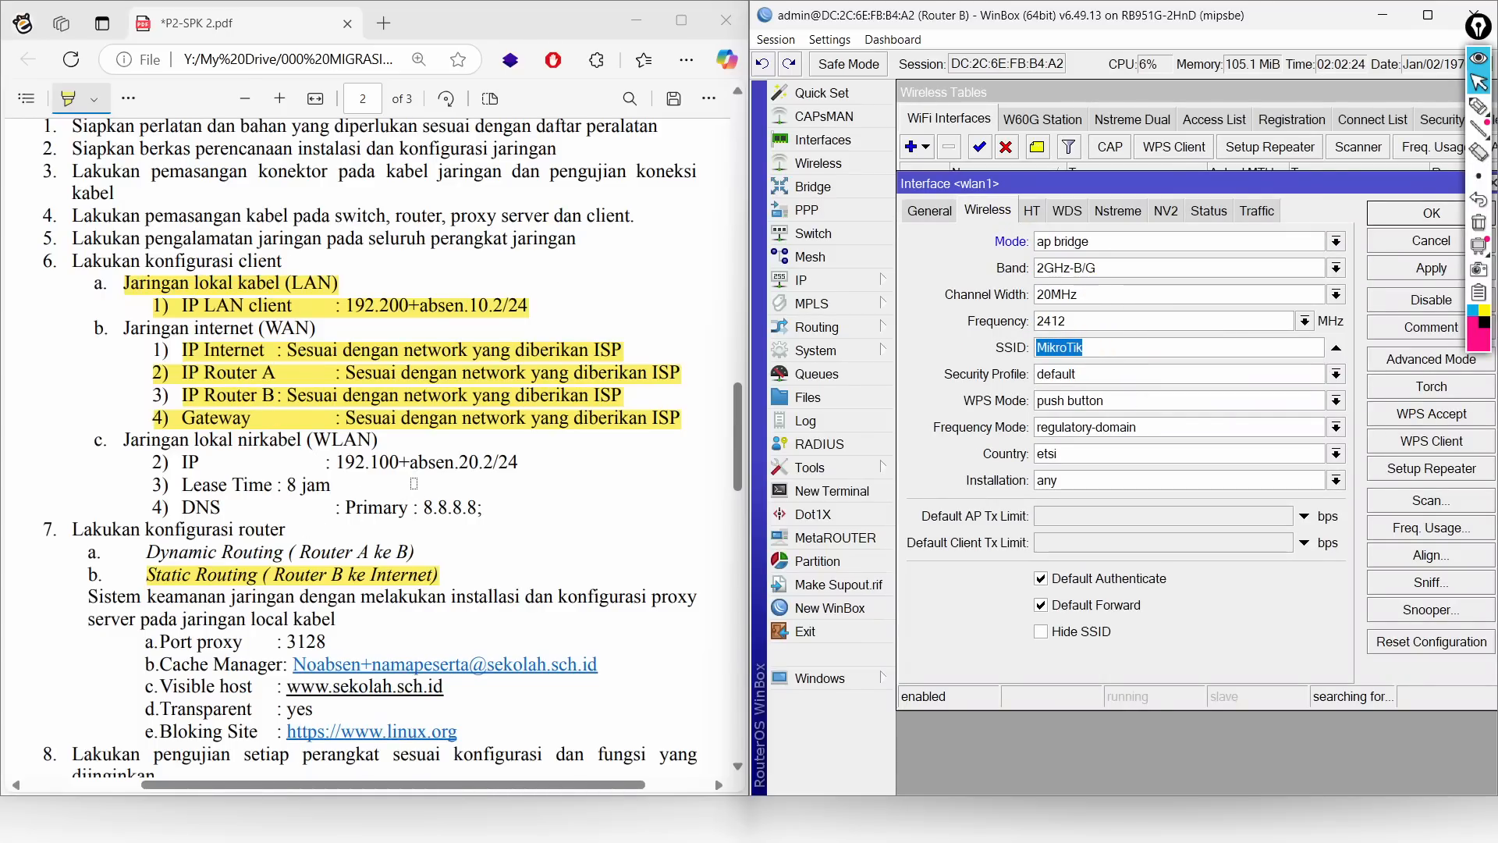
{"action": "scroll", "coordinate": [414, 484], "scroll_direction": "down", "scroll_amount": 1}
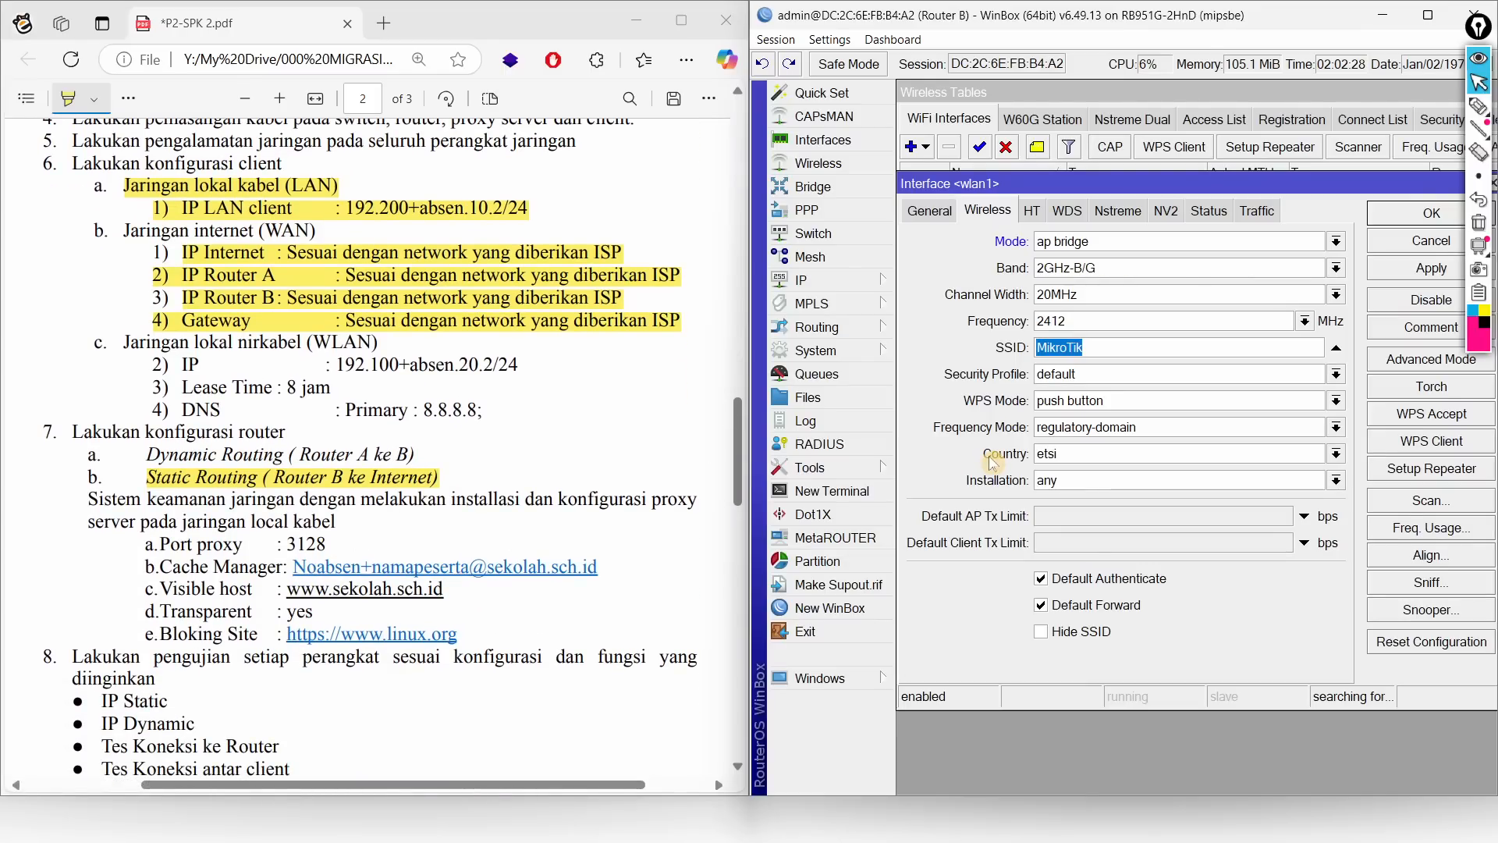
{"action": "type", "text": "45+ebadrus.com"}
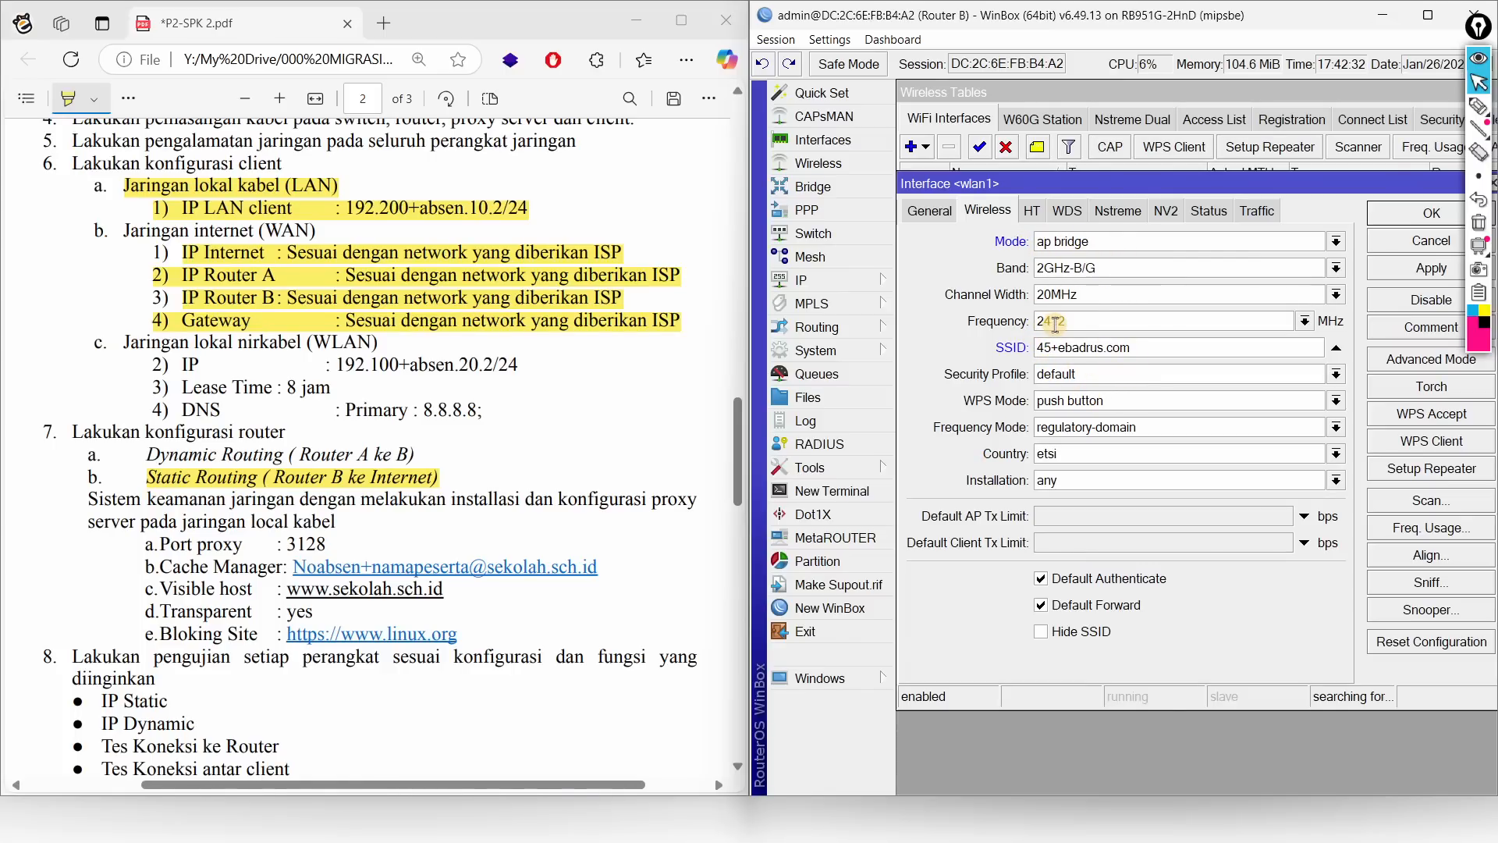
{"action": "left_click", "coordinate": [1431, 214]}
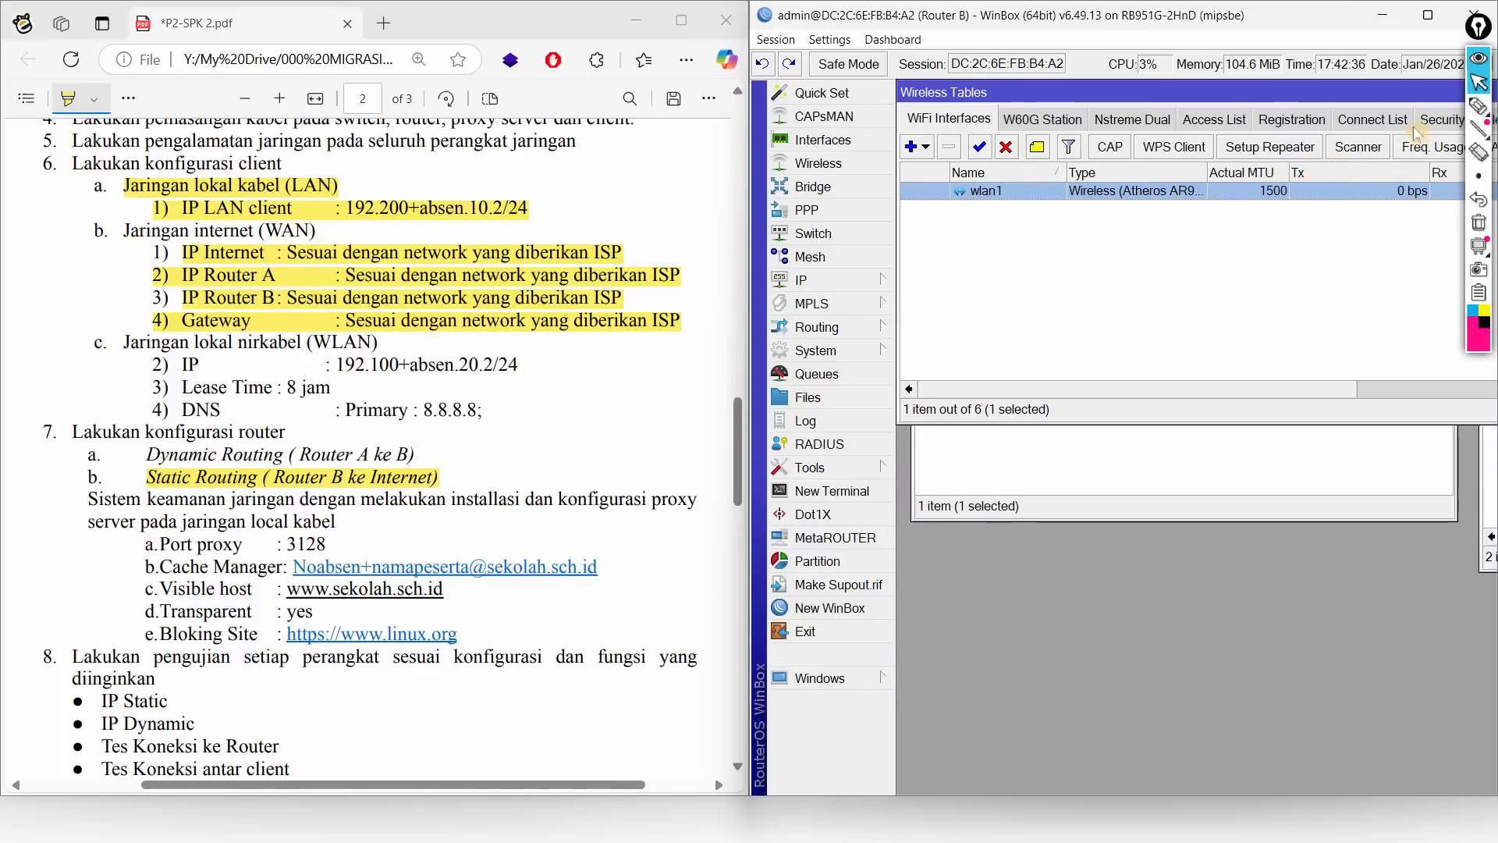
Step: Maximize the window, keep wlan1 on the default security profile, and show the Security Profiles list
{"action": "left_click", "coordinate": [1428, 15]}
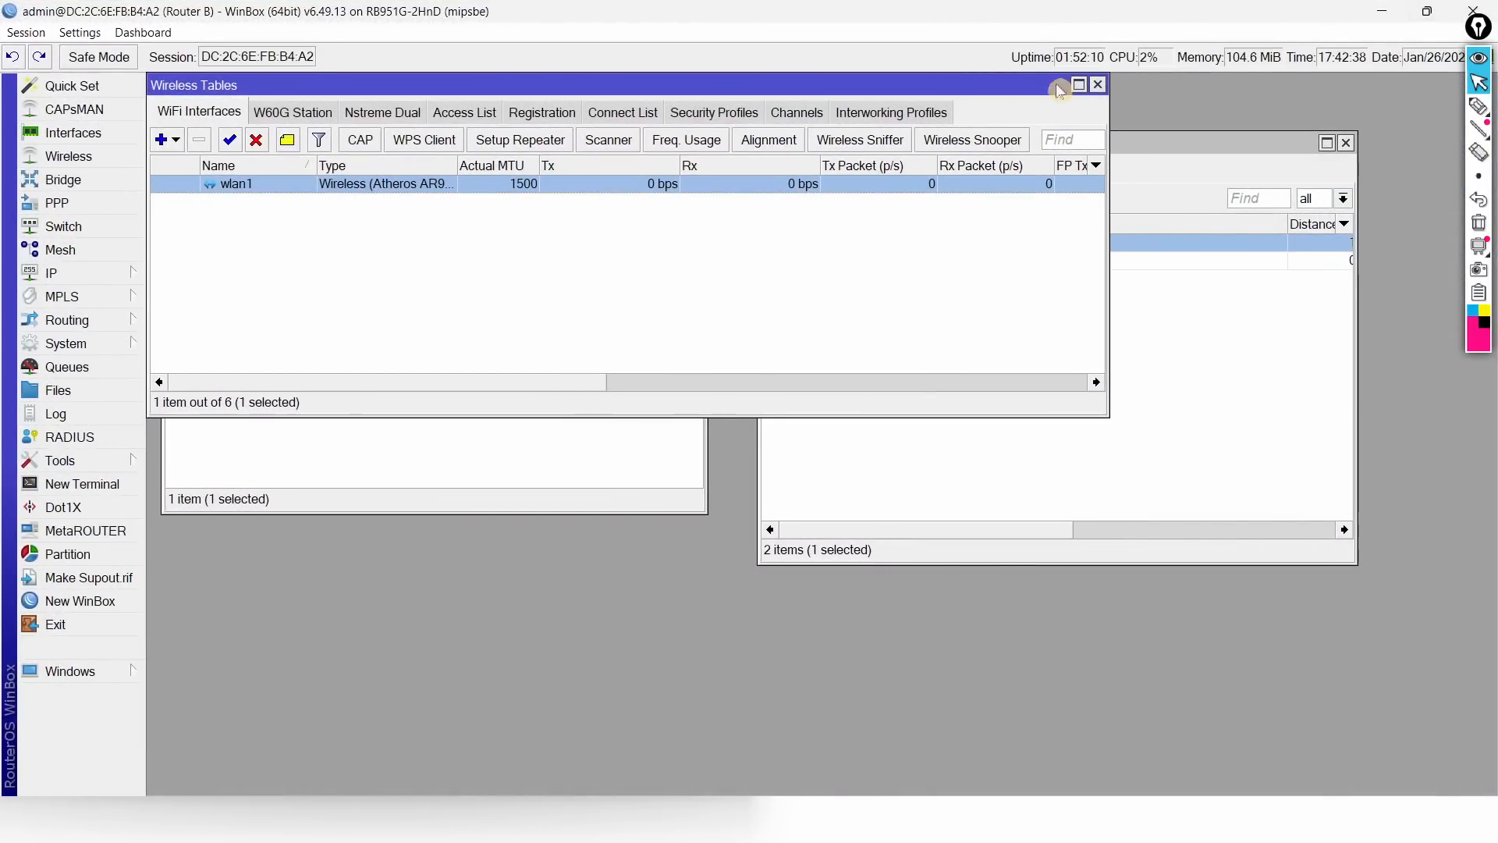
{"action": "left_click", "coordinate": [725, 115]}
{"action": "left_click", "coordinate": [205, 112]}
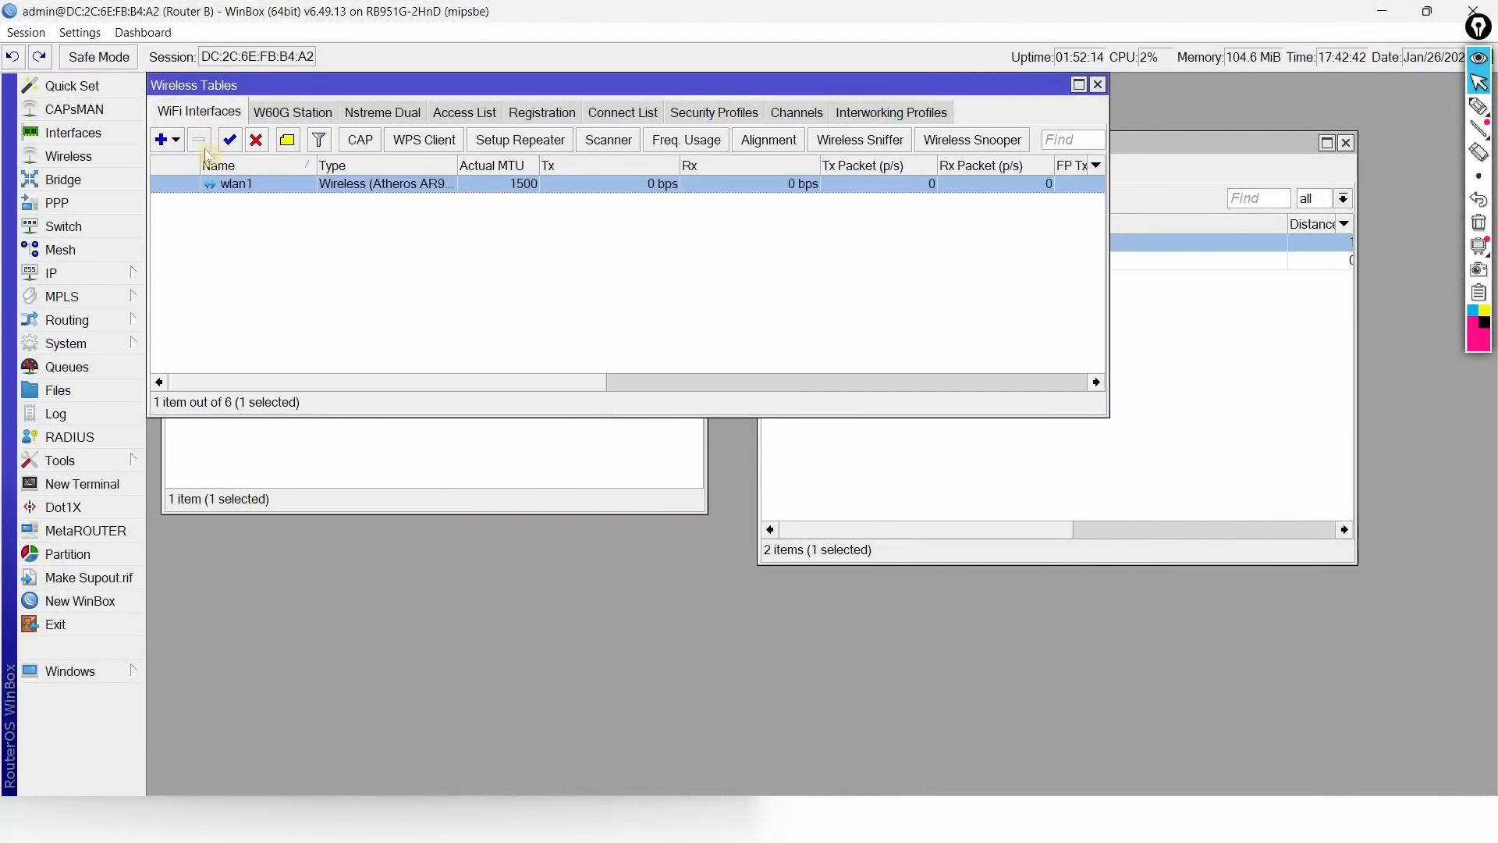
{"action": "double_click", "coordinate": [209, 186]}
{"action": "left_click", "coordinate": [316, 371]}
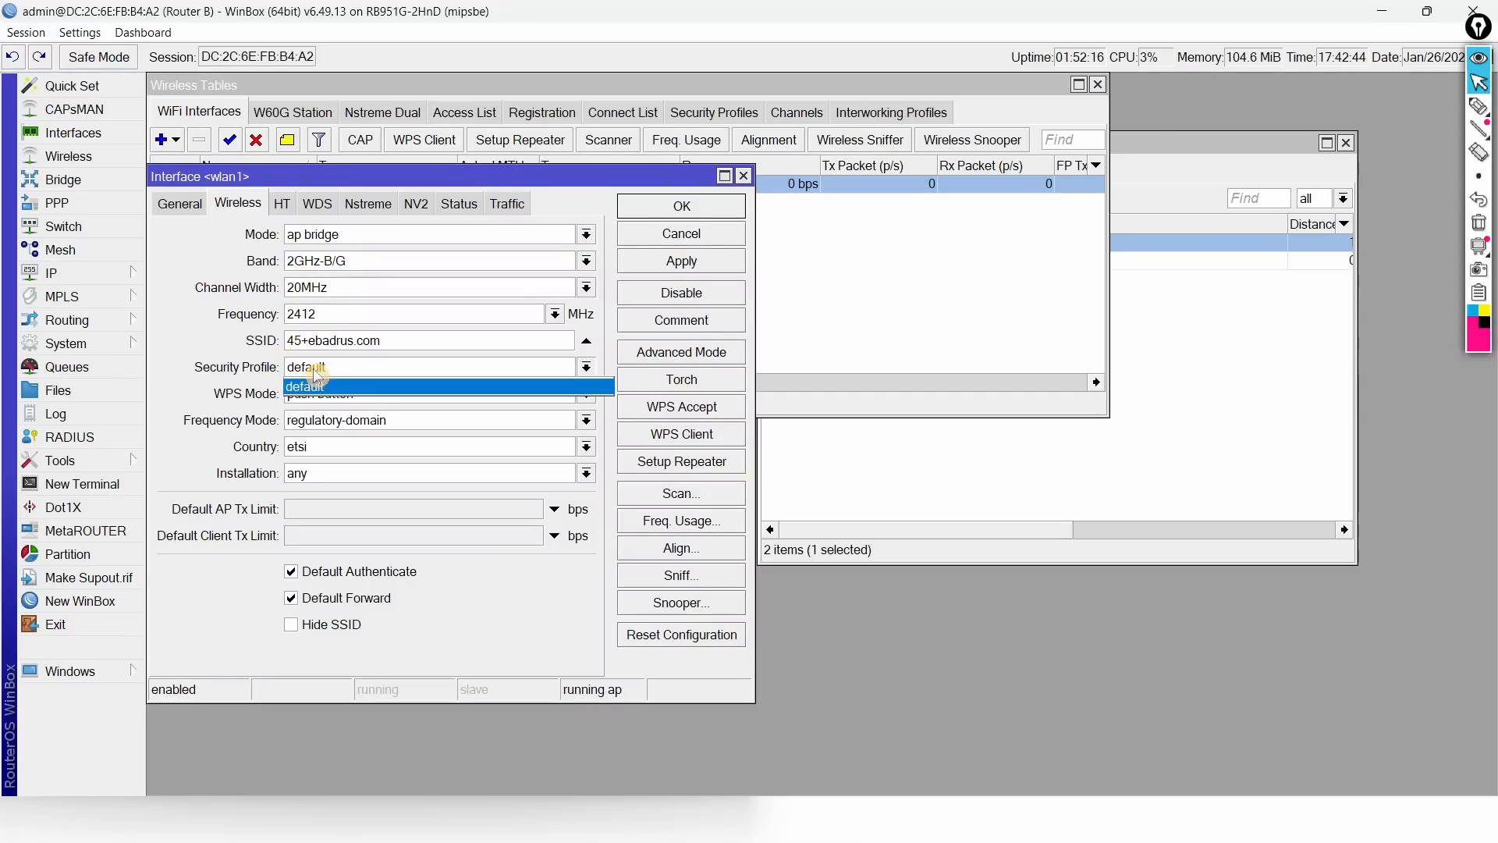
{"action": "left_click", "coordinate": [685, 210]}
{"action": "left_click", "coordinate": [685, 209]}
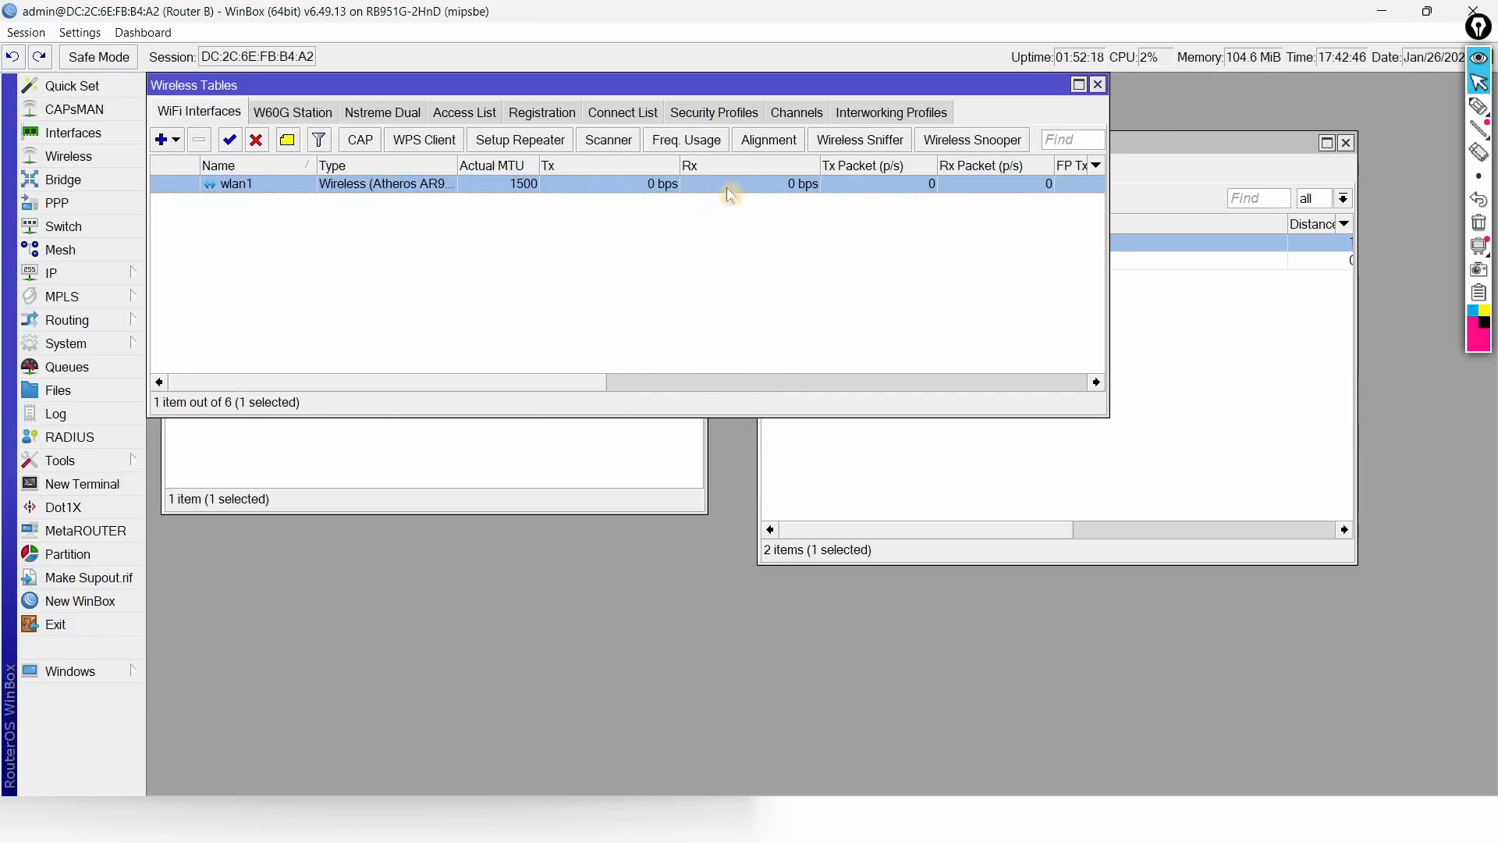
{"action": "left_click", "coordinate": [732, 114]}
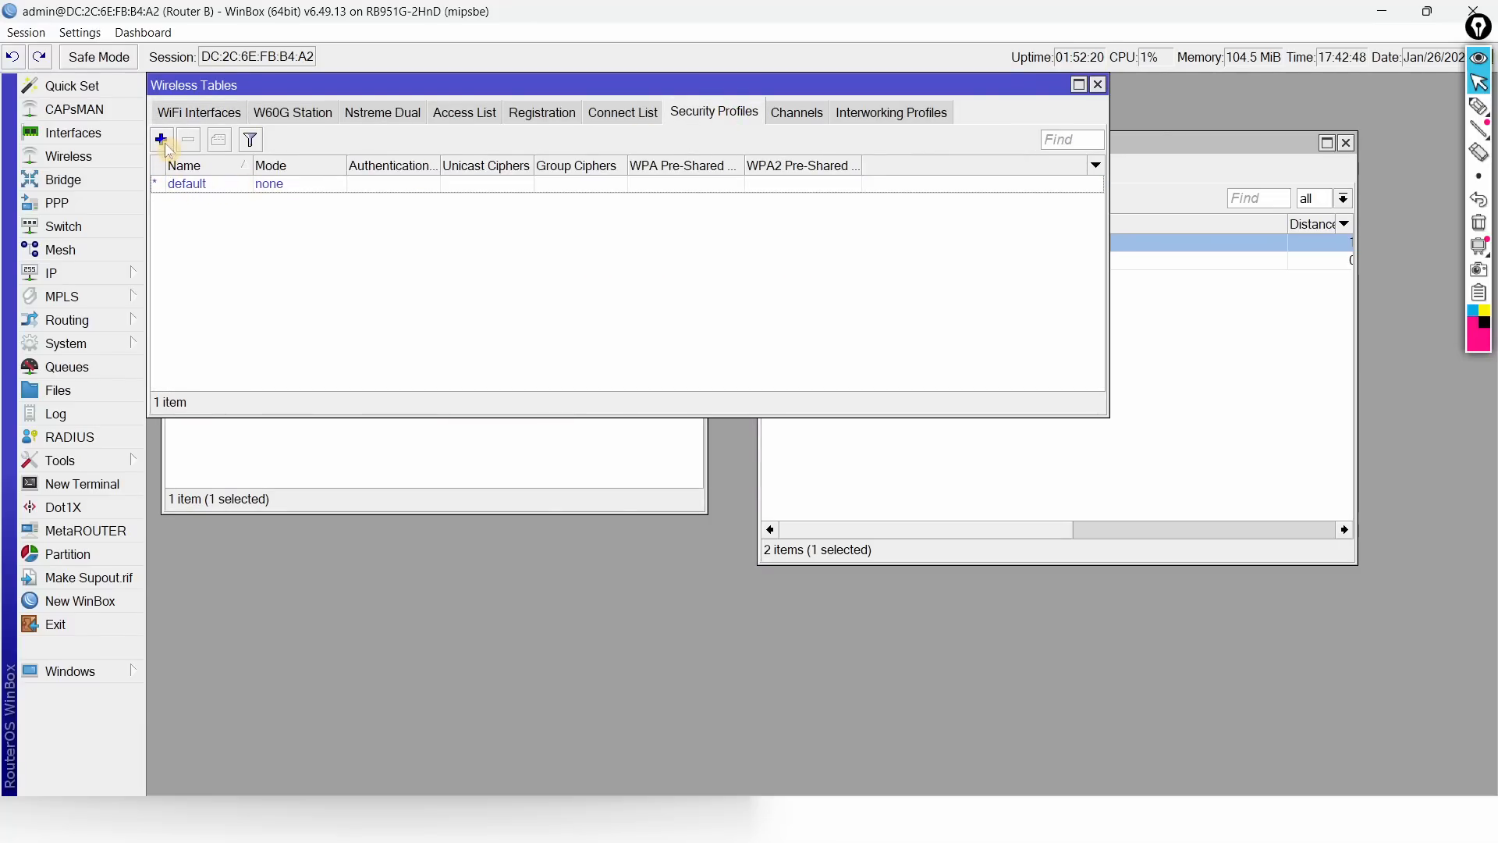
Step: Set the default security profile to dynamic keys with WPA2 PSK and enter the Wi-Fi pre-shared key
{"action": "double_click", "coordinate": [224, 190]}
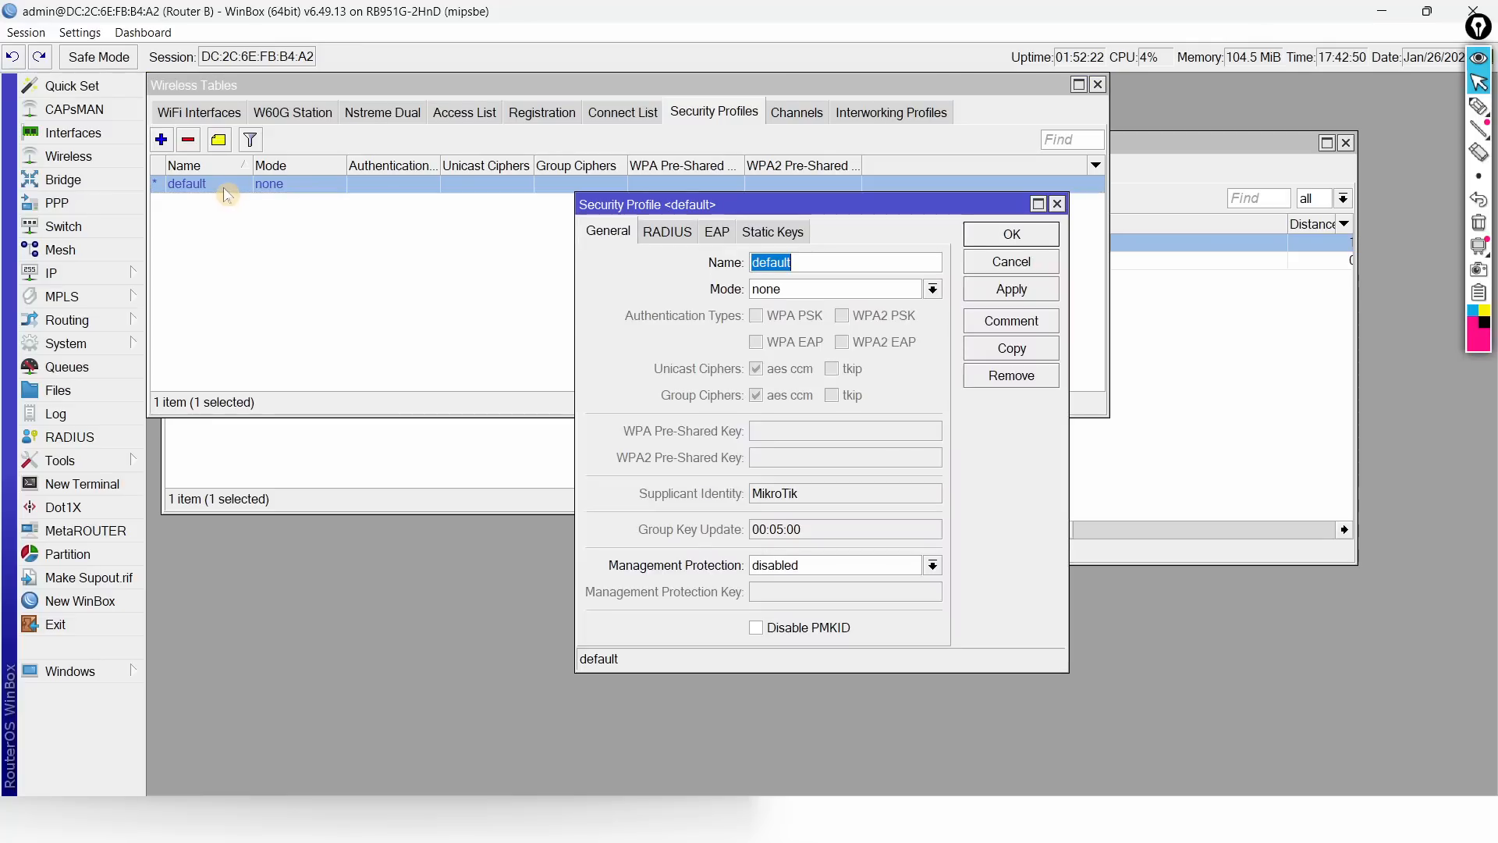
{"action": "left_click", "coordinate": [780, 290]}
{"action": "left_click", "coordinate": [796, 312]}
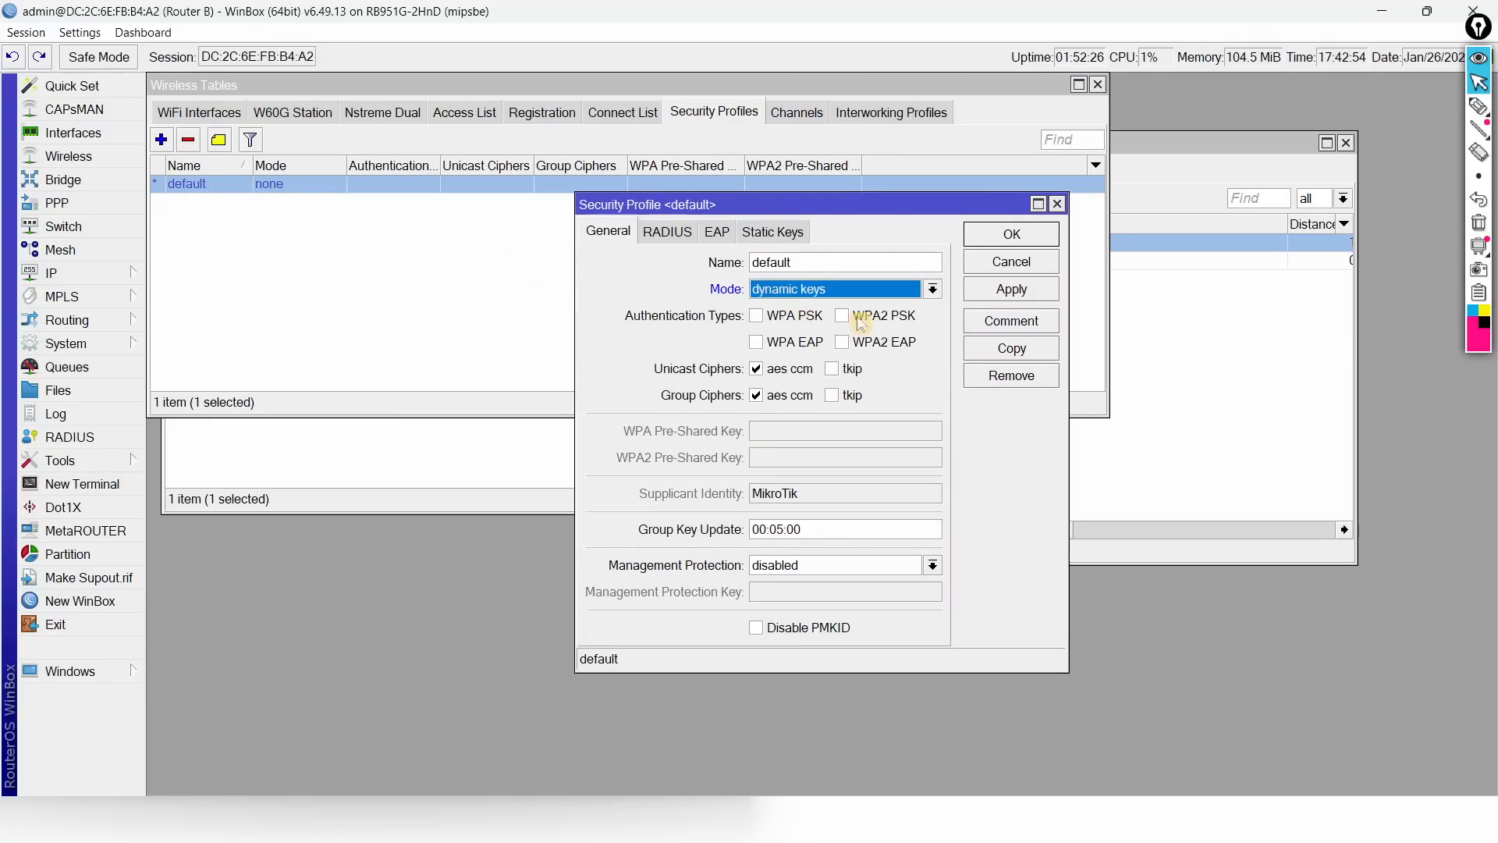
{"action": "left_click", "coordinate": [866, 316]}
{"action": "left_click", "coordinate": [786, 461]}
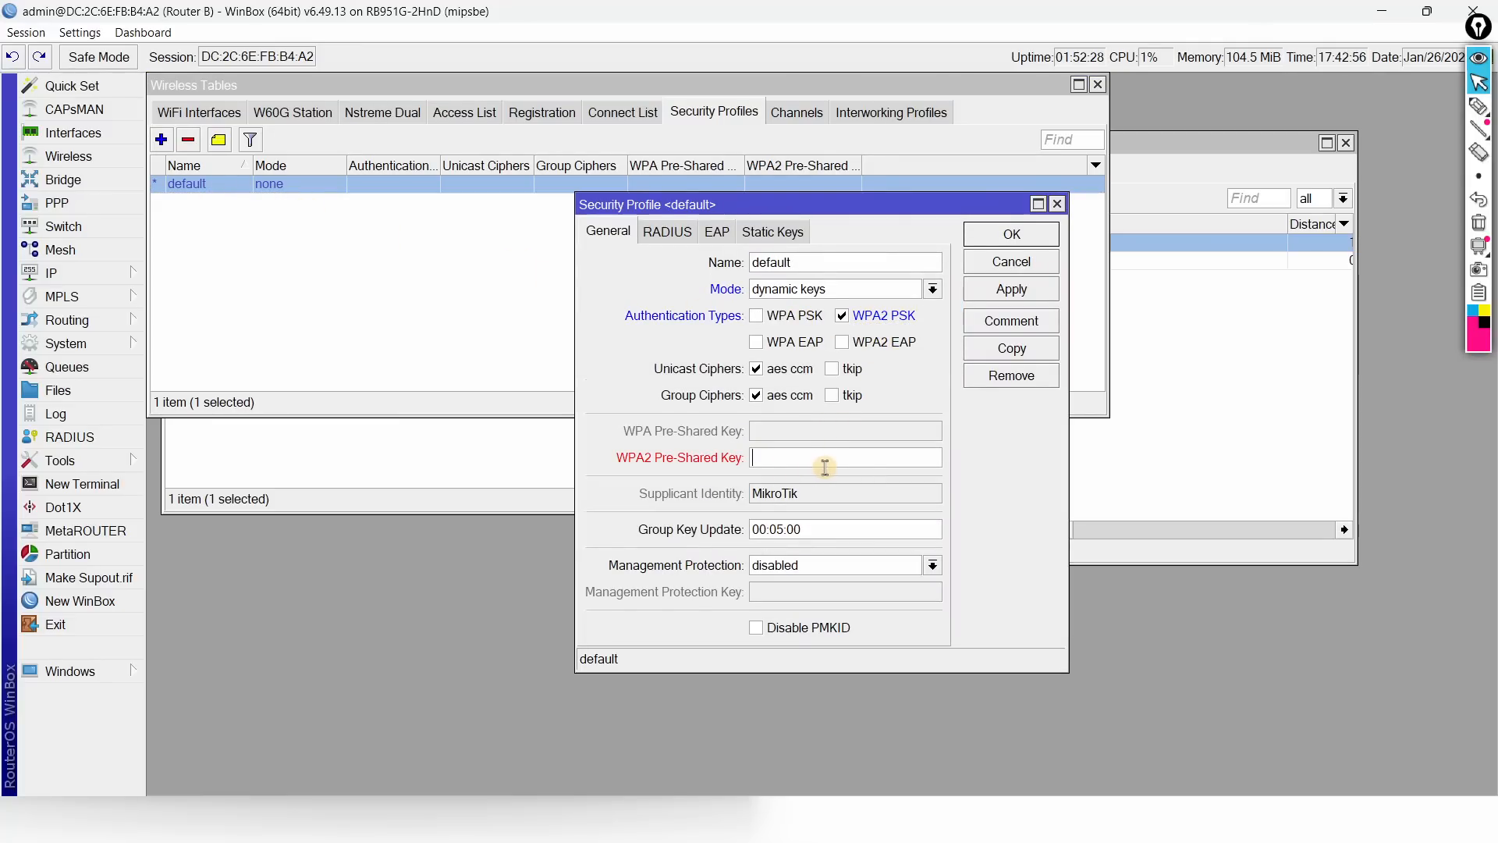
{"action": "type", "text": "12345678"}
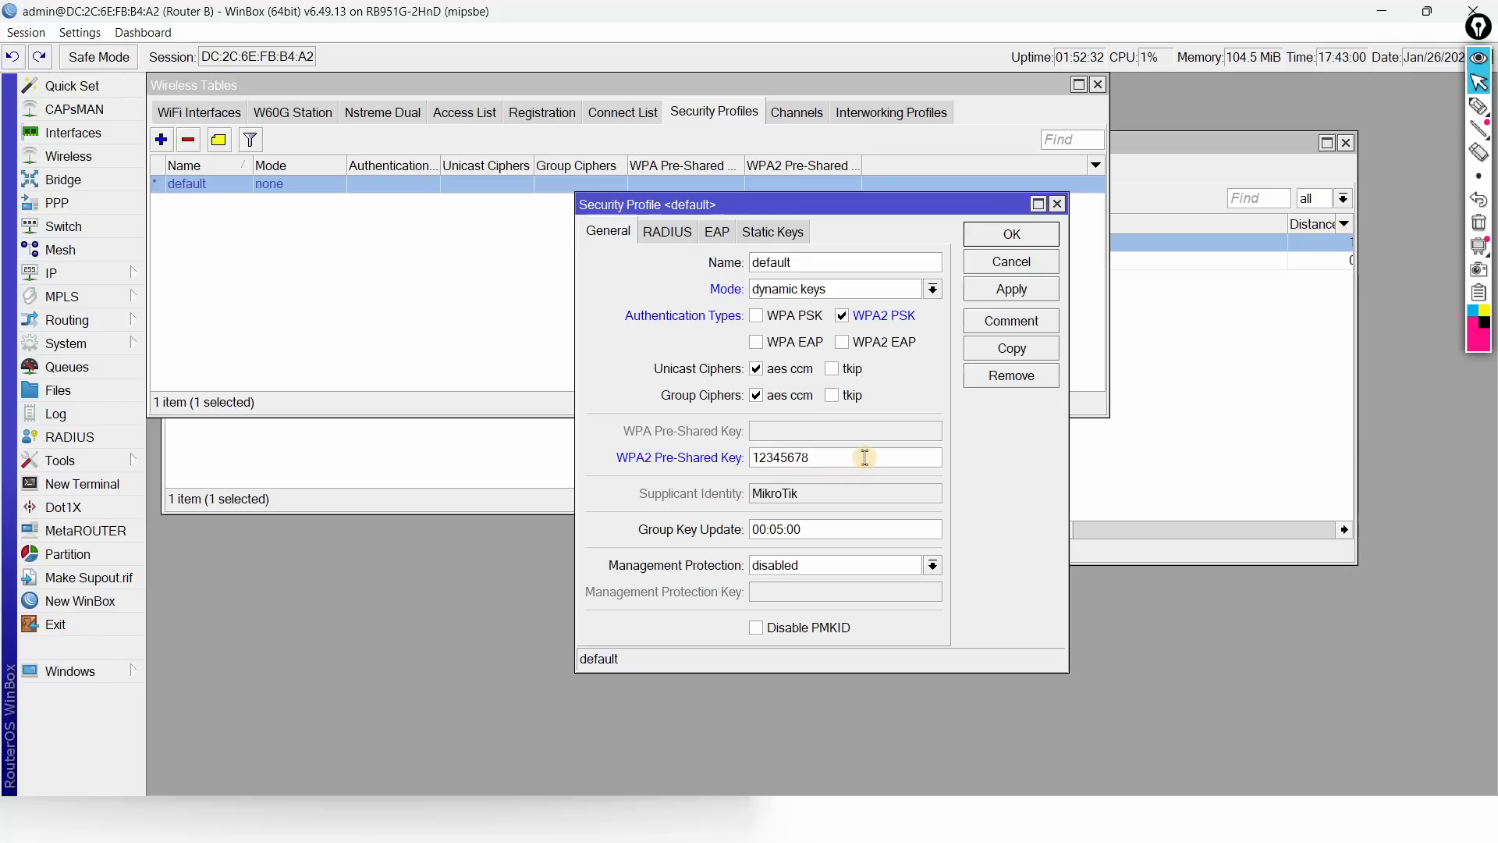
{"action": "left_click_drag", "start_coordinate": [852, 465], "coordinate": [678, 460]}
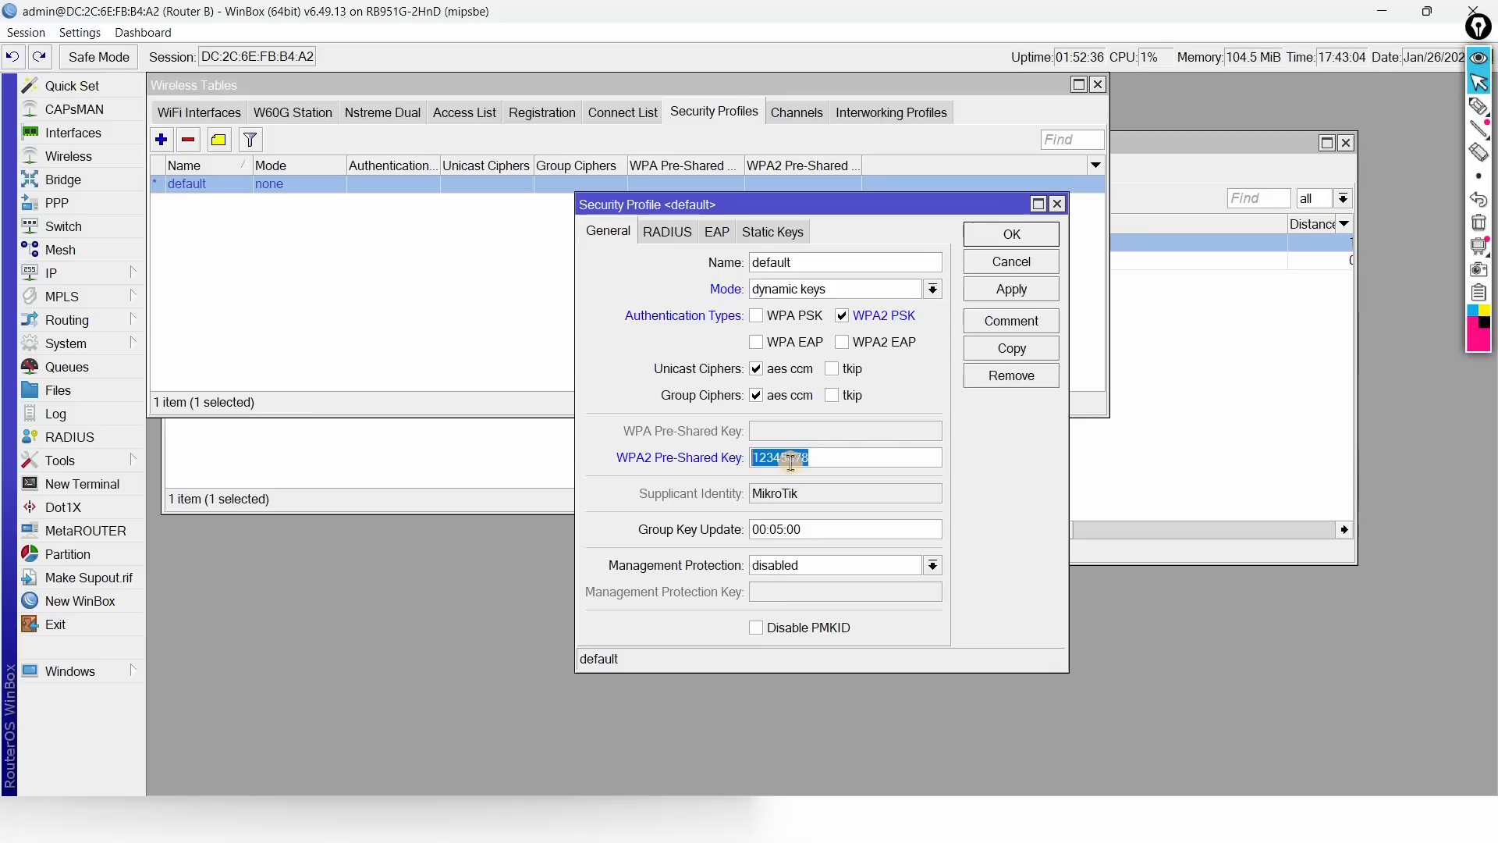
{"action": "left_click", "coordinate": [835, 459]}
{"action": "left_click_drag", "start_coordinate": [835, 459], "coordinate": [706, 462]}
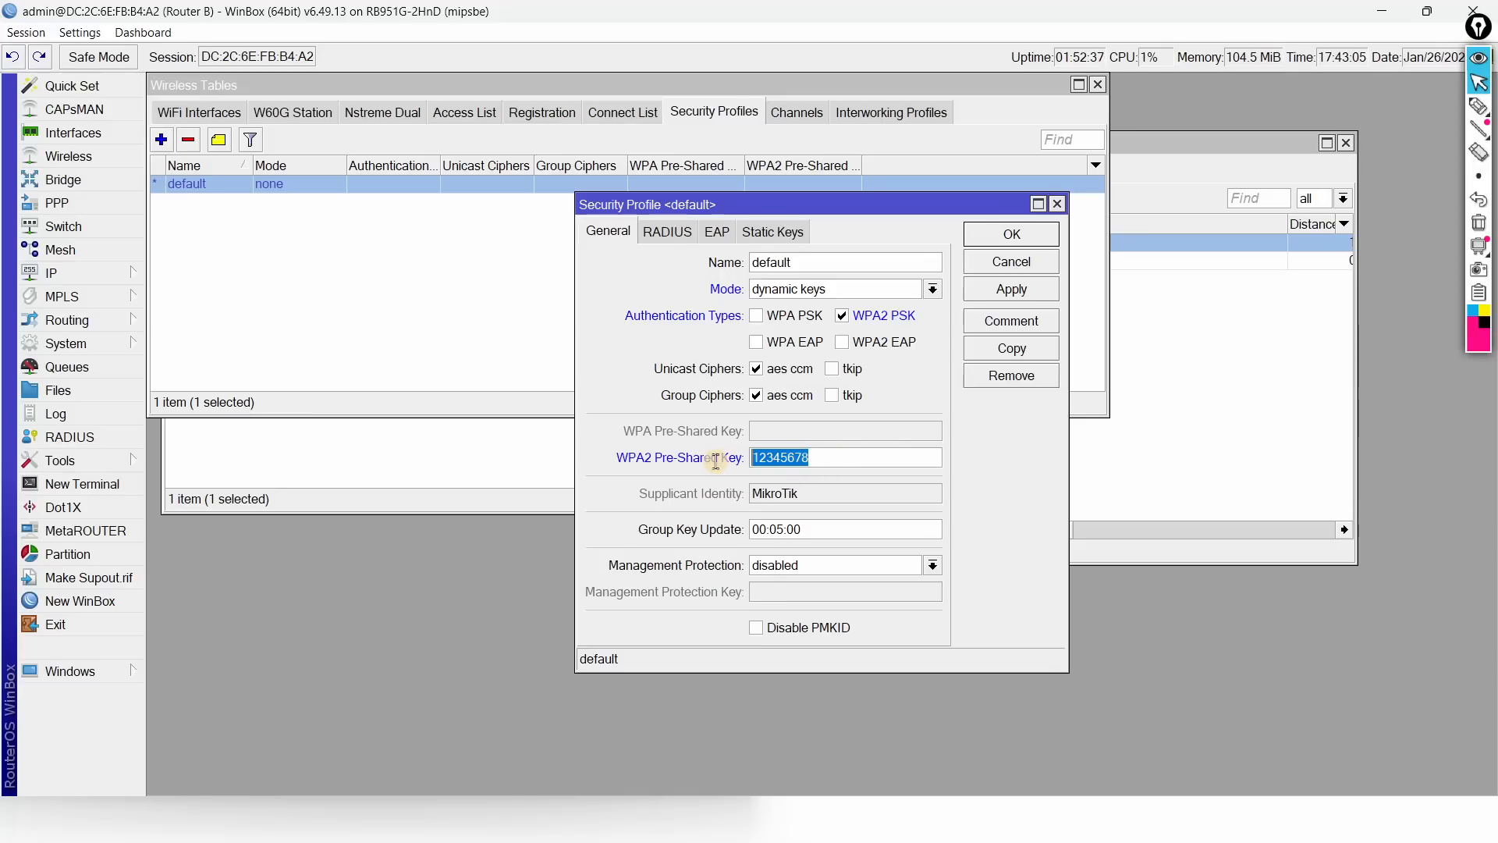
Step: Turn Hide Passwords on and off again to view the key masked and in clear text
{"action": "left_click", "coordinate": [79, 32]}
{"action": "left_click", "coordinate": [117, 73]}
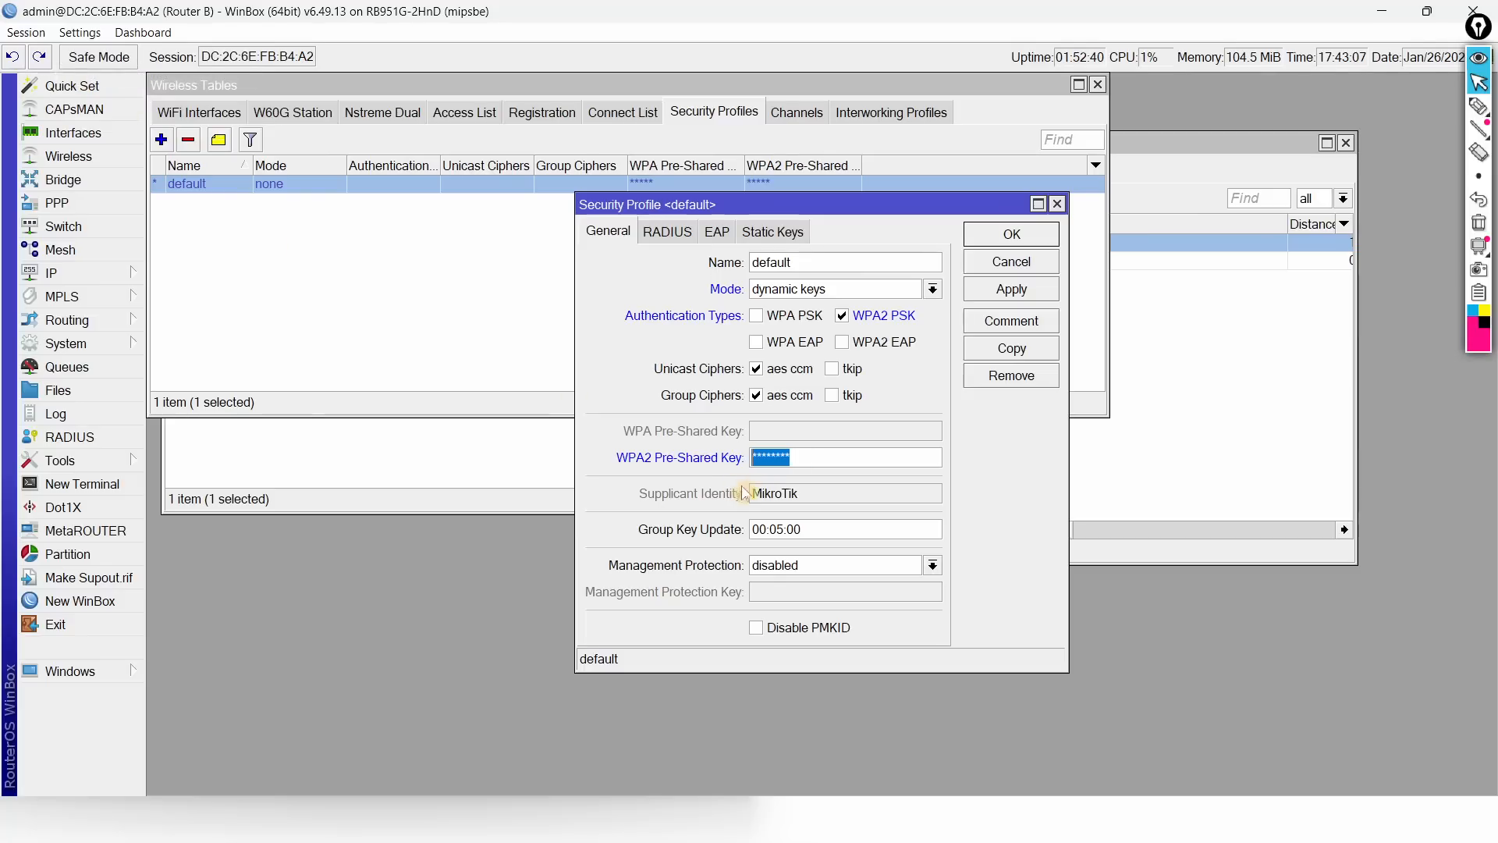
{"action": "left_click", "coordinate": [831, 459]}
{"action": "left_click_drag", "start_coordinate": [859, 461], "coordinate": [645, 461]}
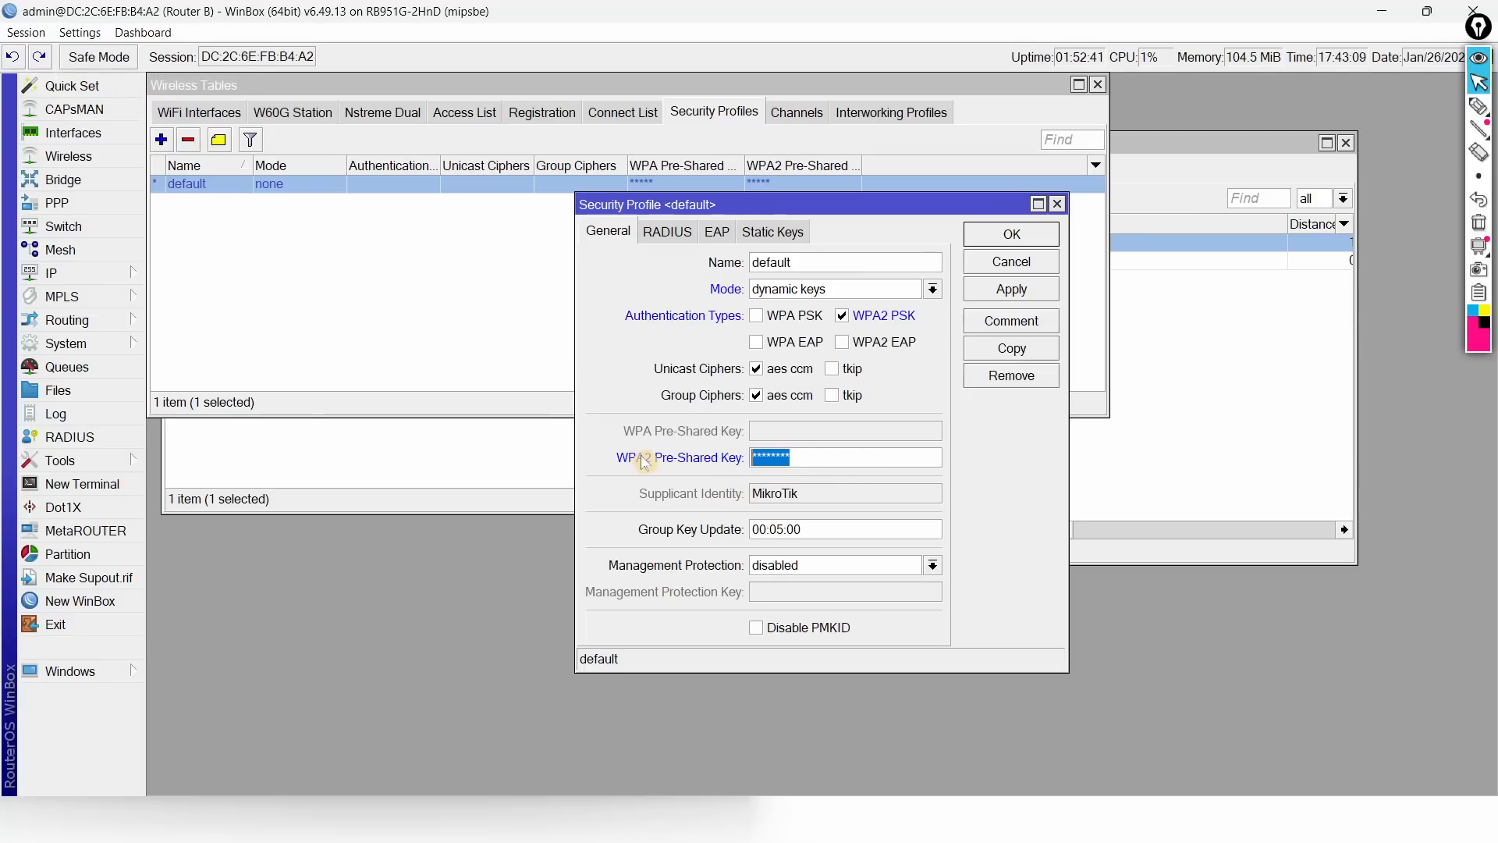
{"action": "left_click", "coordinate": [819, 461]}
{"action": "left_click_drag", "start_coordinate": [821, 461], "coordinate": [661, 460]}
{"action": "left_click", "coordinate": [83, 35]}
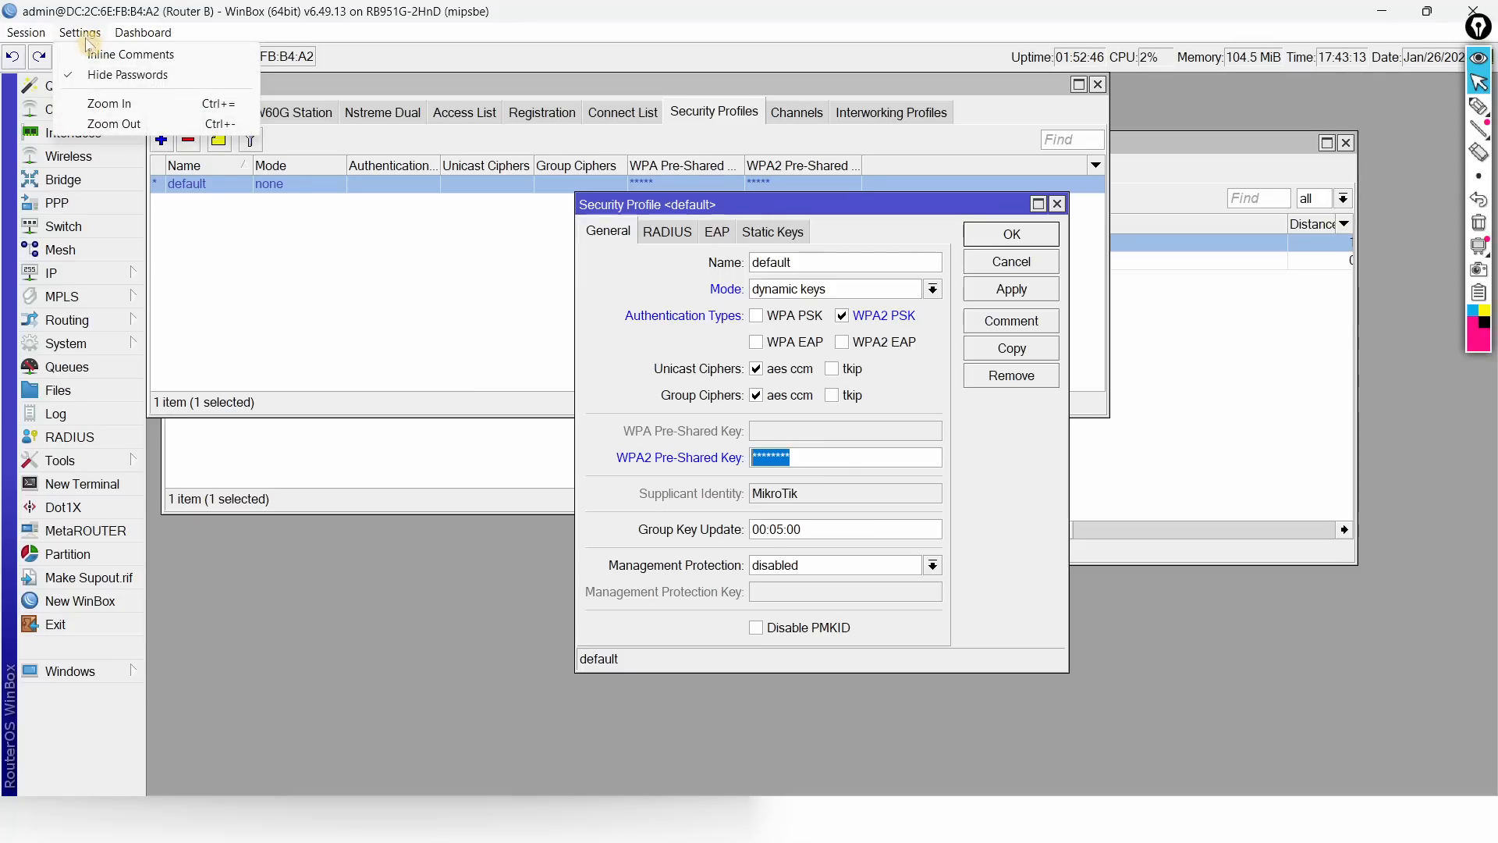
{"action": "left_click", "coordinate": [102, 78]}
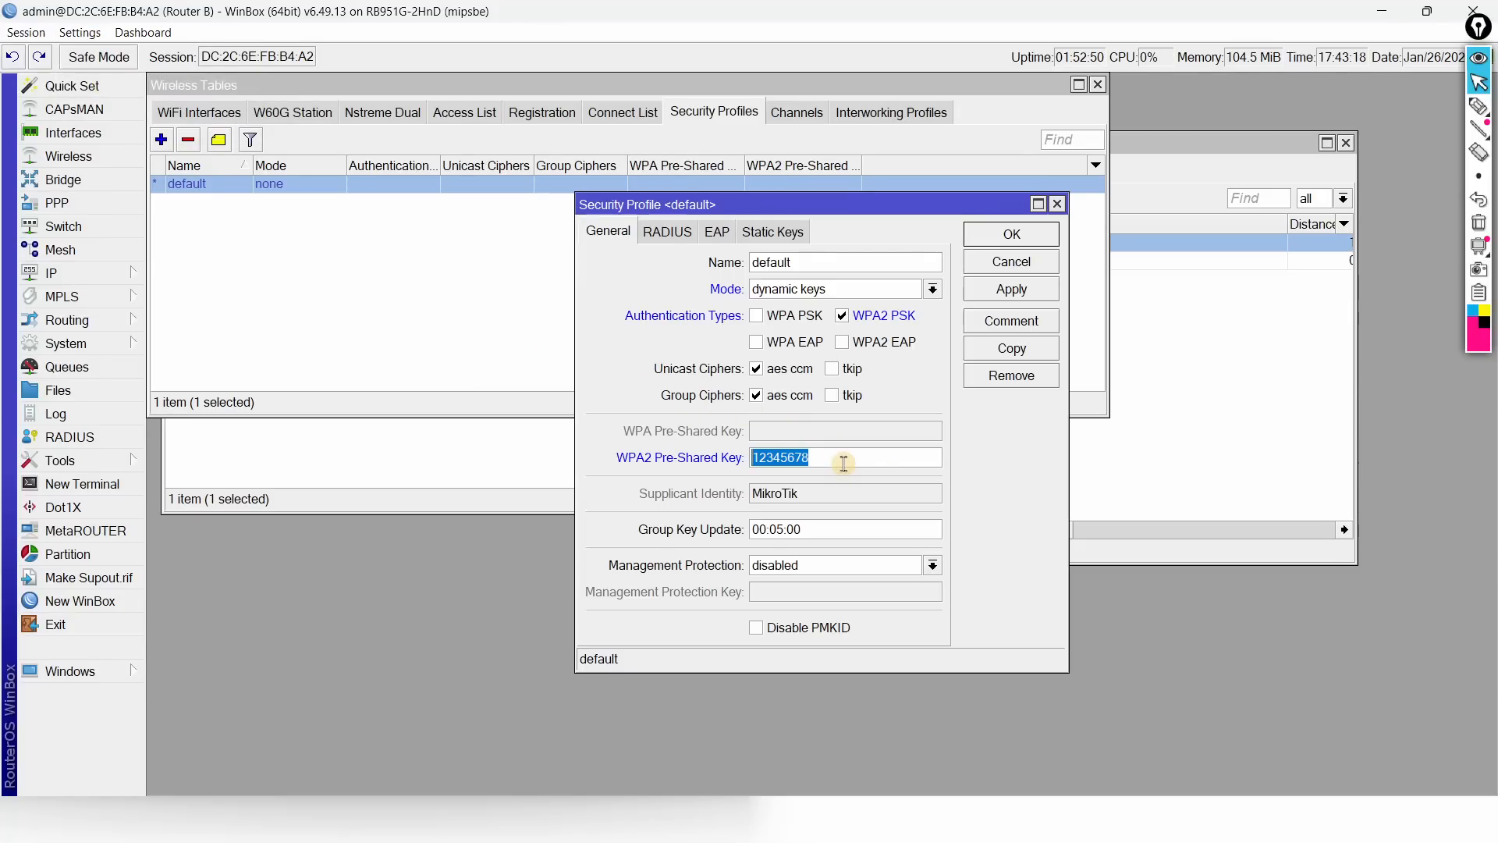
Step: Save the security profile and glance at the PDF task sheet before returning to Router B
{"action": "left_click", "coordinate": [990, 234]}
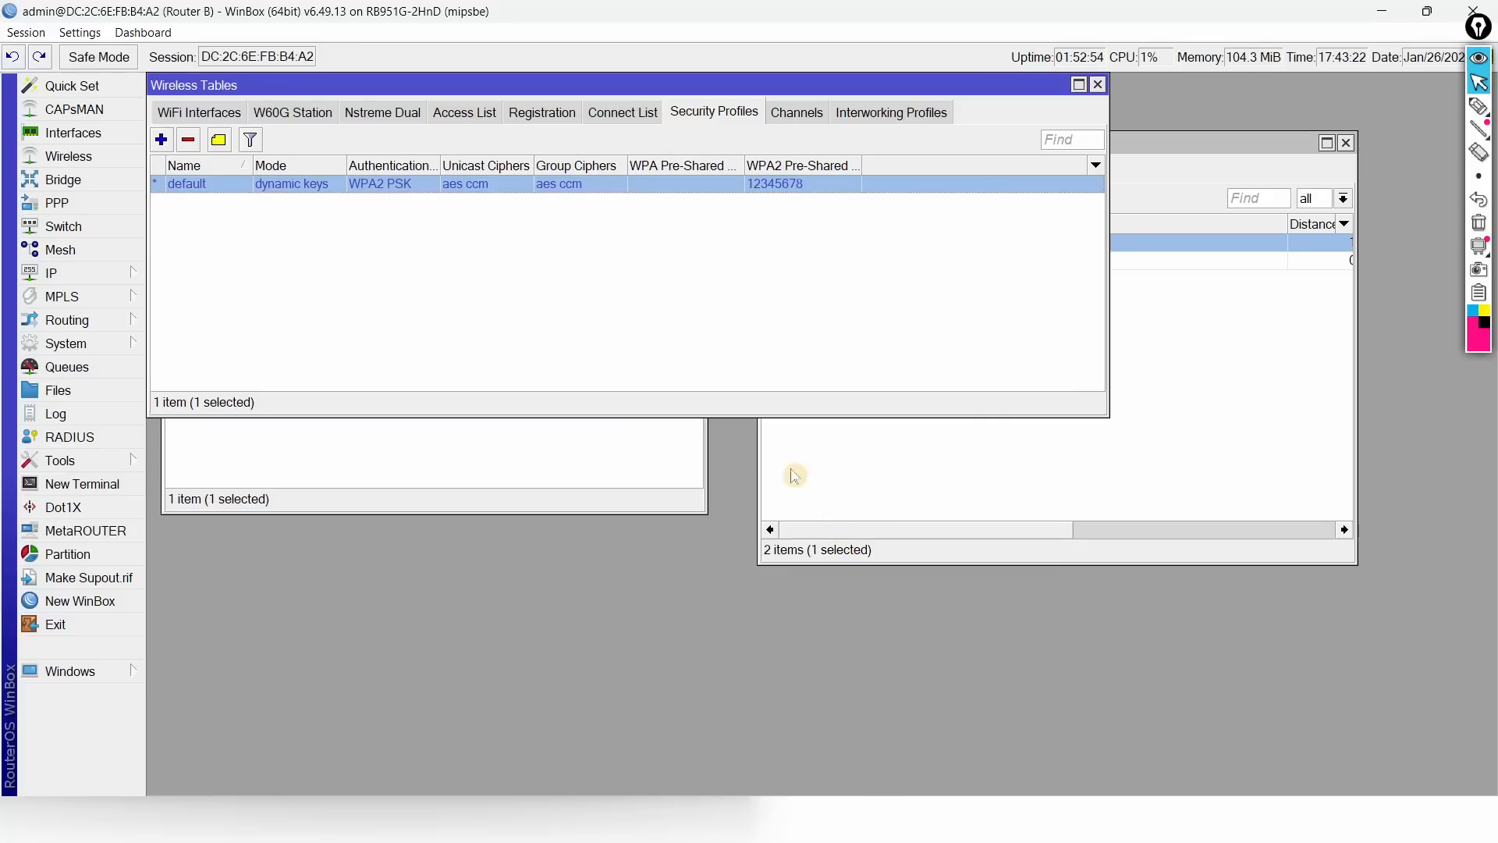
{"action": "key", "text": "alt+Tab"}
{"action": "left_click", "coordinate": [749, 264]}
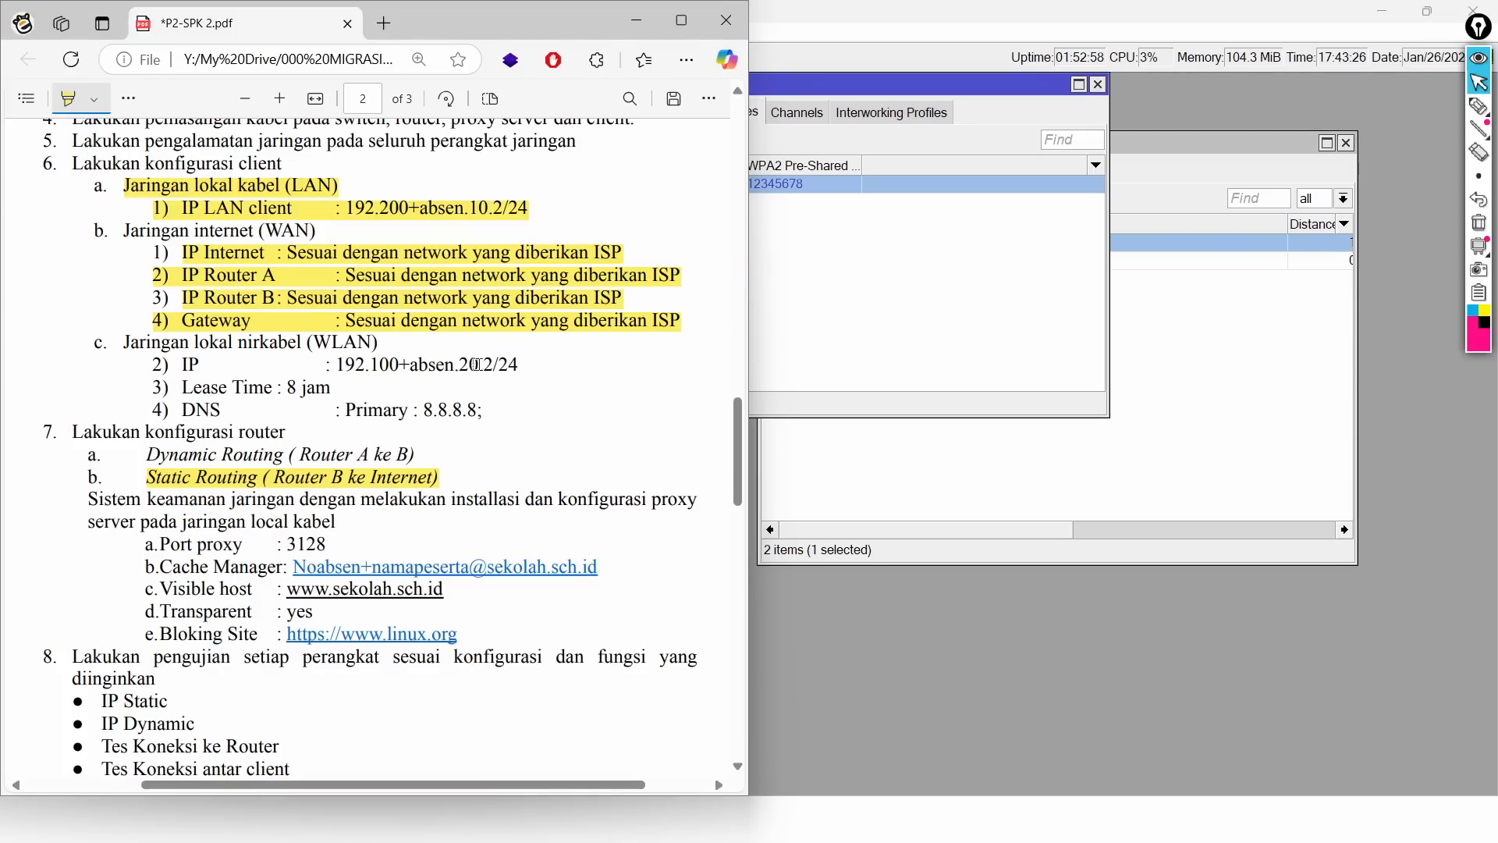
{"action": "key", "text": "alt+Tab"}
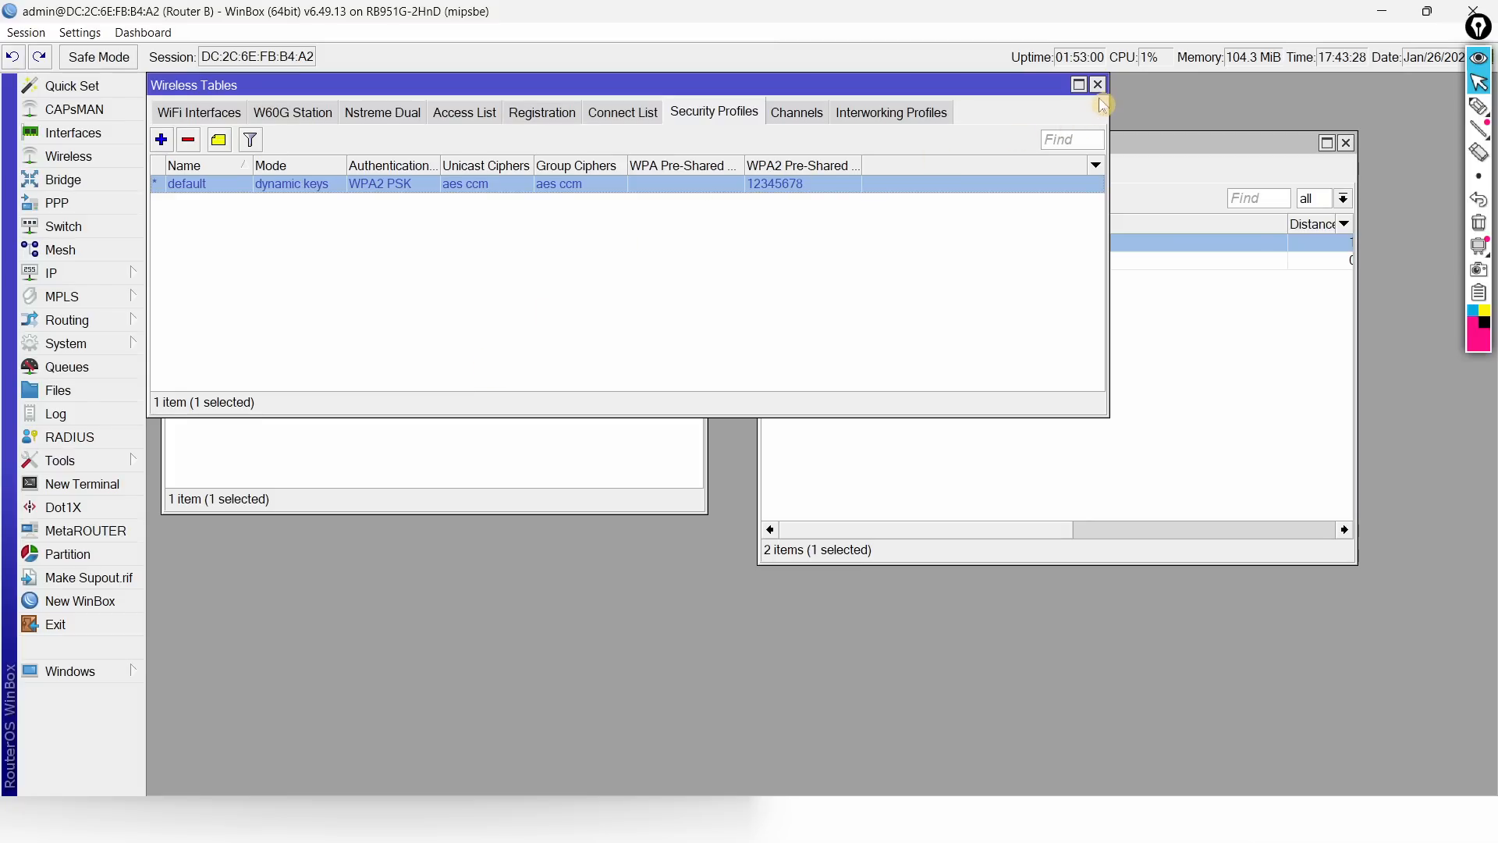
Step: Close the open windows and start a new IP address on interface wlan1
{"action": "left_click", "coordinate": [1100, 86]}
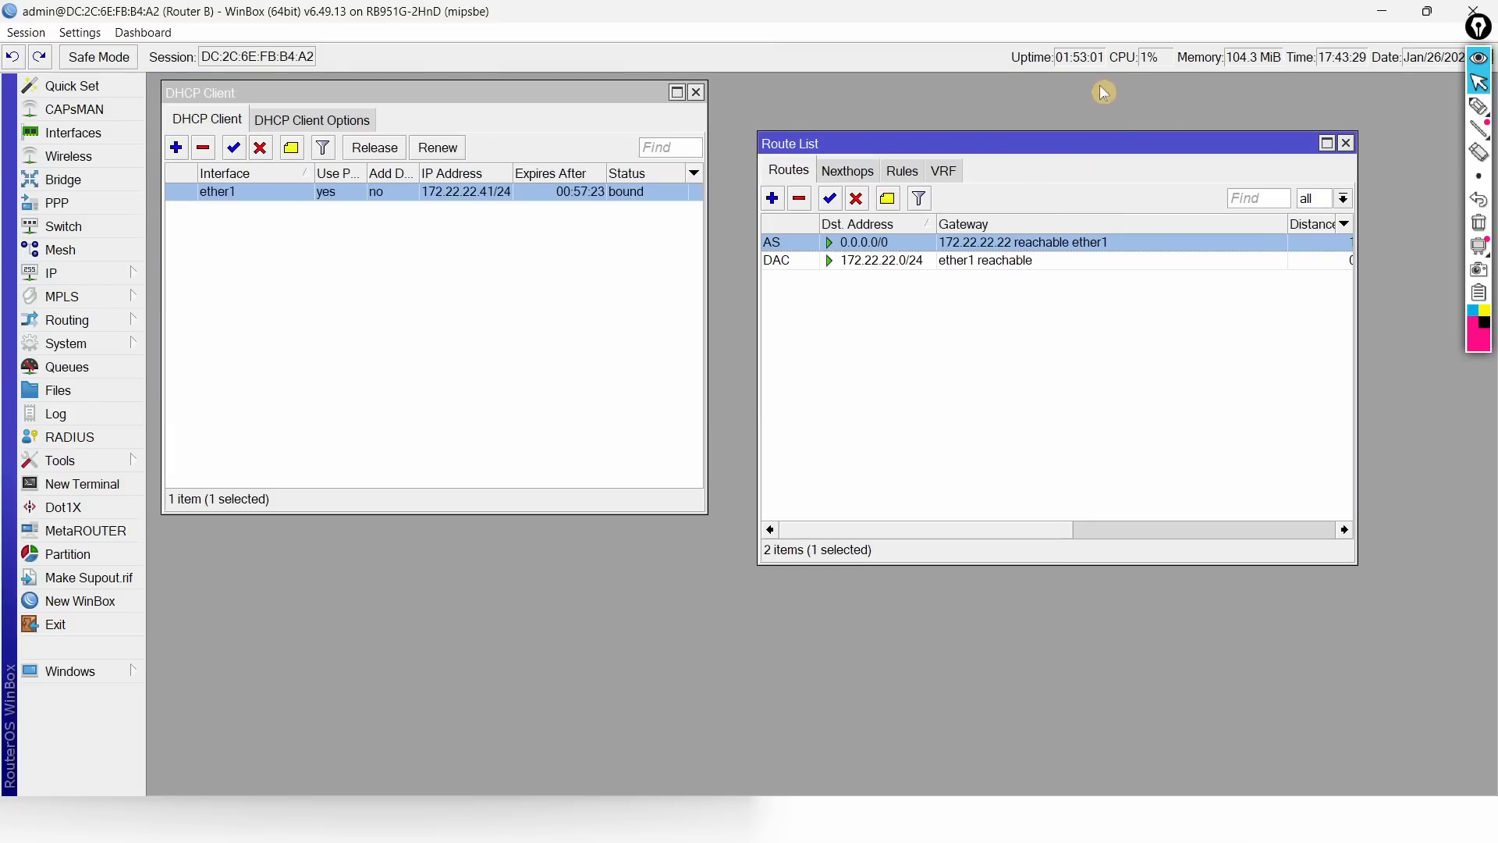
{"action": "left_click", "coordinate": [1346, 143]}
{"action": "left_click", "coordinate": [695, 92]}
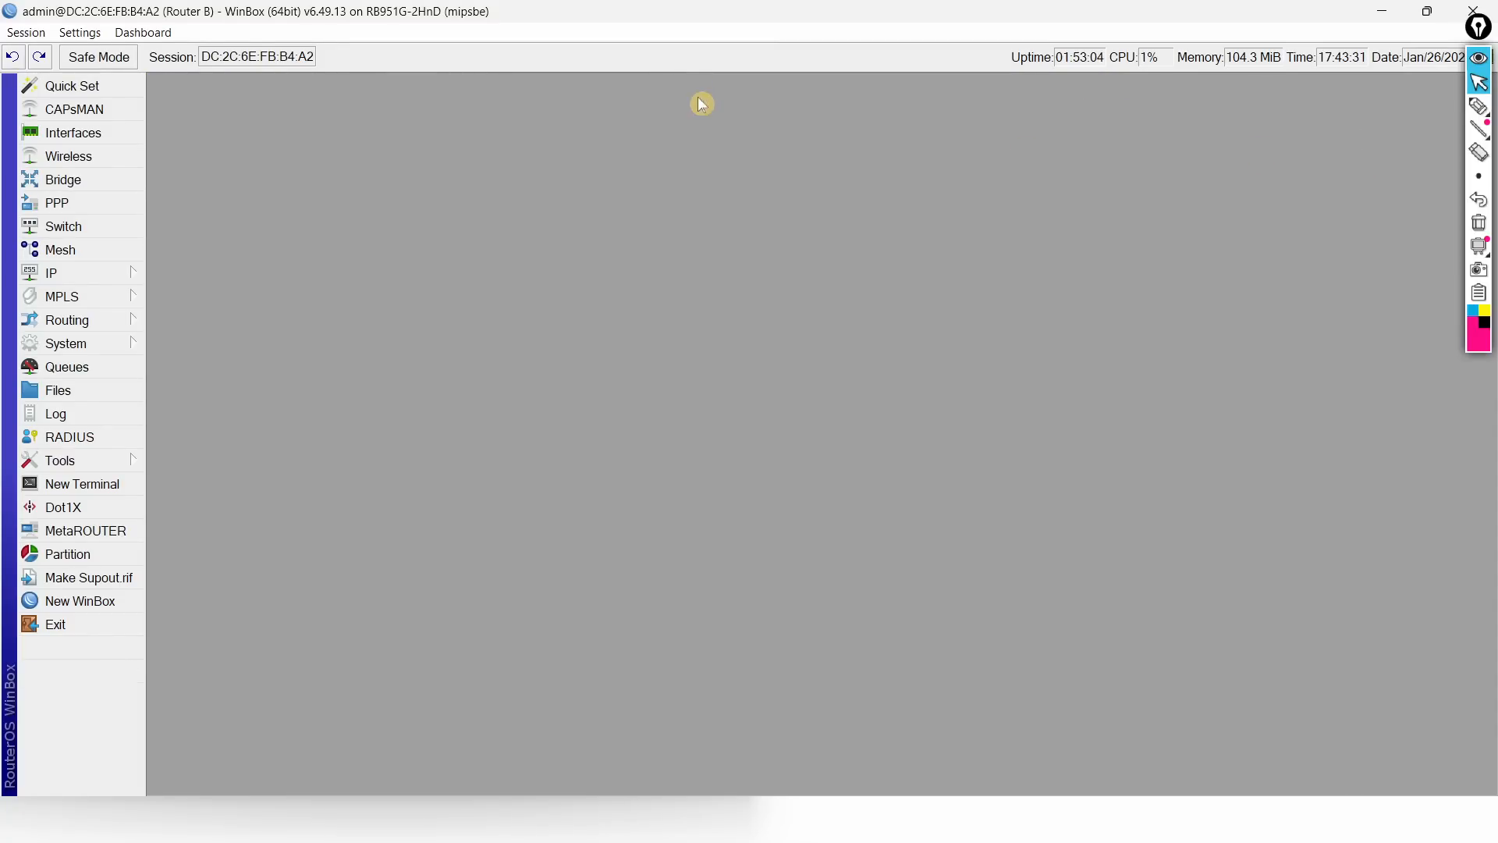
{"action": "left_click", "coordinate": [58, 273]}
{"action": "left_click", "coordinate": [183, 243]}
{"action": "left_click_drag", "start_coordinate": [453, 94], "coordinate": [746, 144]}
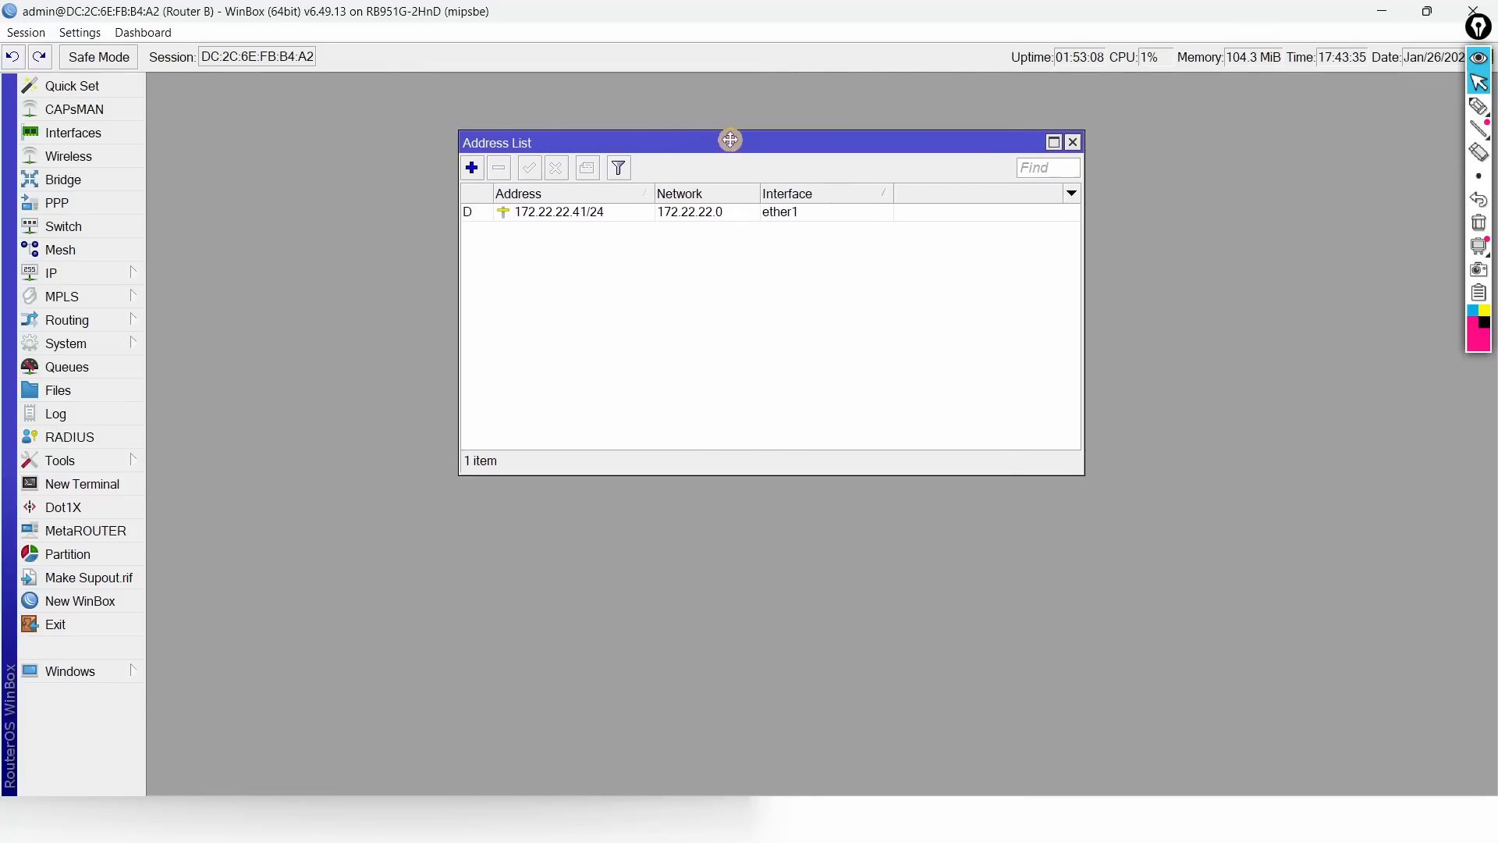
{"action": "left_click", "coordinate": [471, 167]}
{"action": "left_click", "coordinate": [789, 401]}
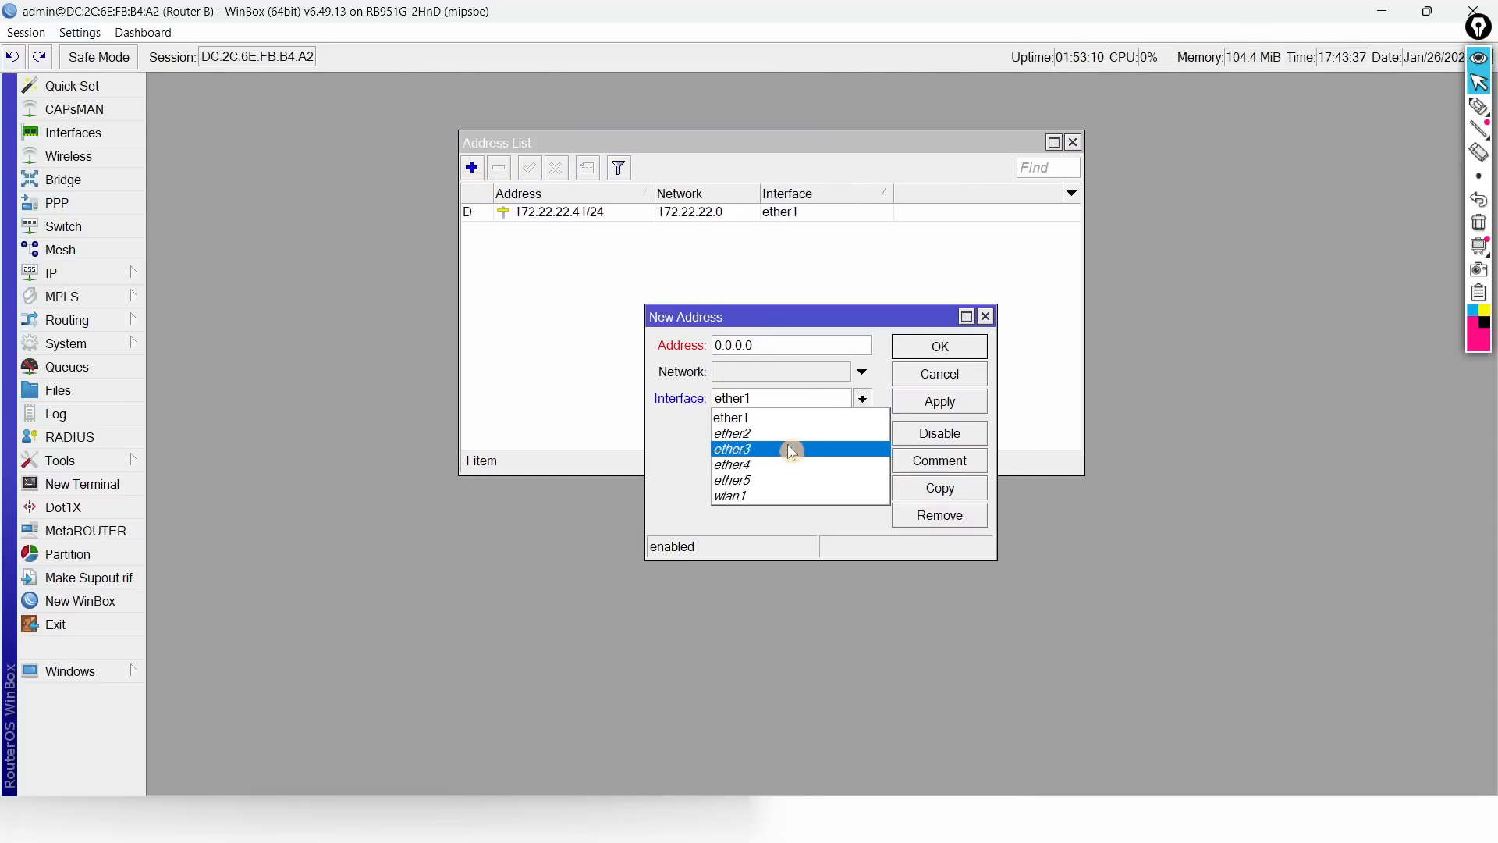
{"action": "left_click", "coordinate": [767, 491]}
Step: Enter 192.145.20.2/24 for wlan1 and save it, then mark the Lease Time and DNS lines in the PDF
{"action": "key", "text": "alt+Tab"}
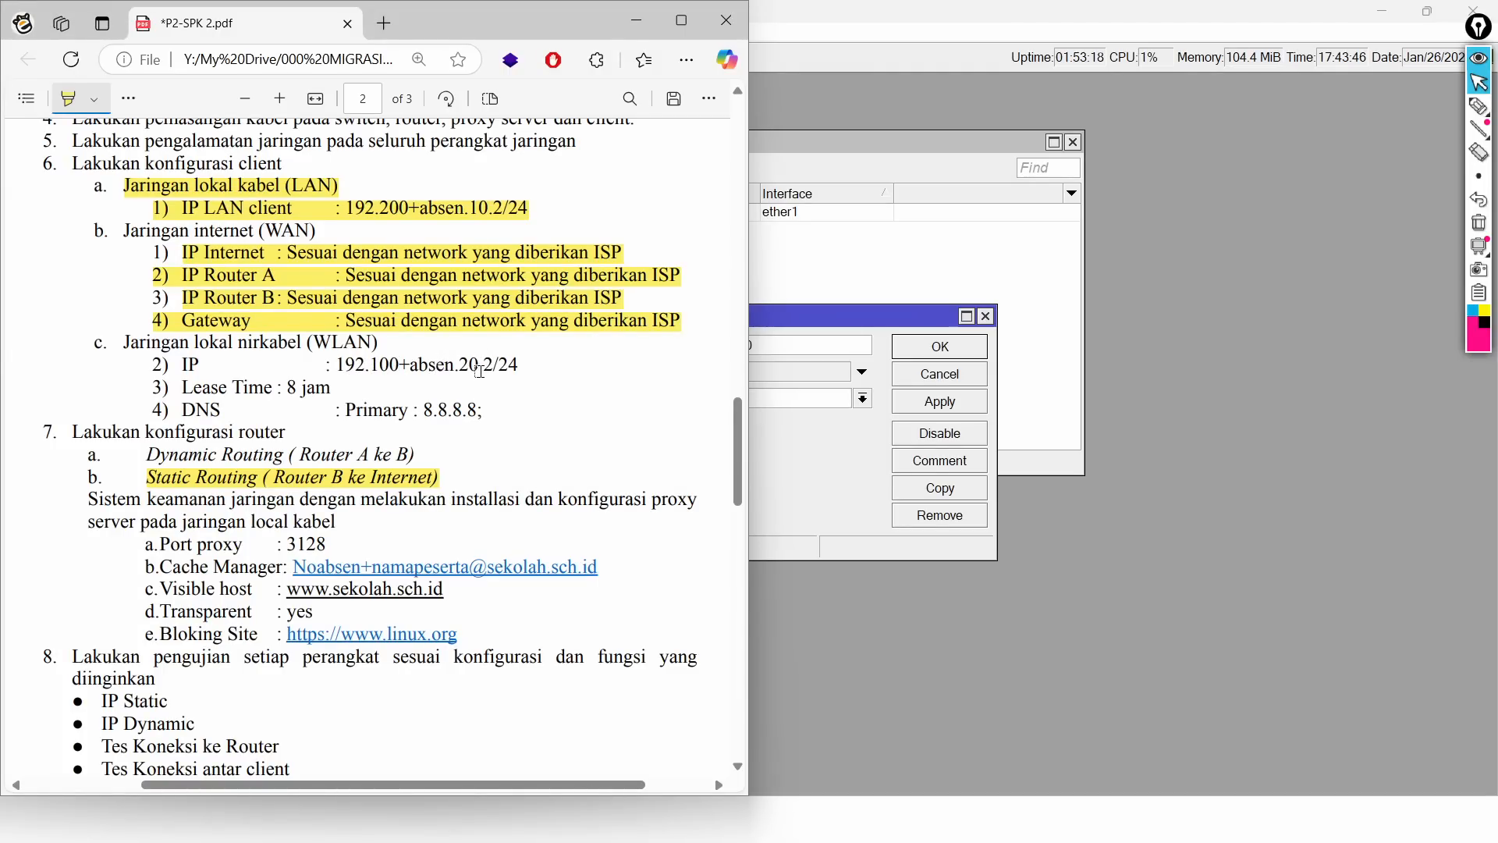
{"action": "left_click", "coordinate": [796, 324]}
{"action": "key", "text": "super+Right"}
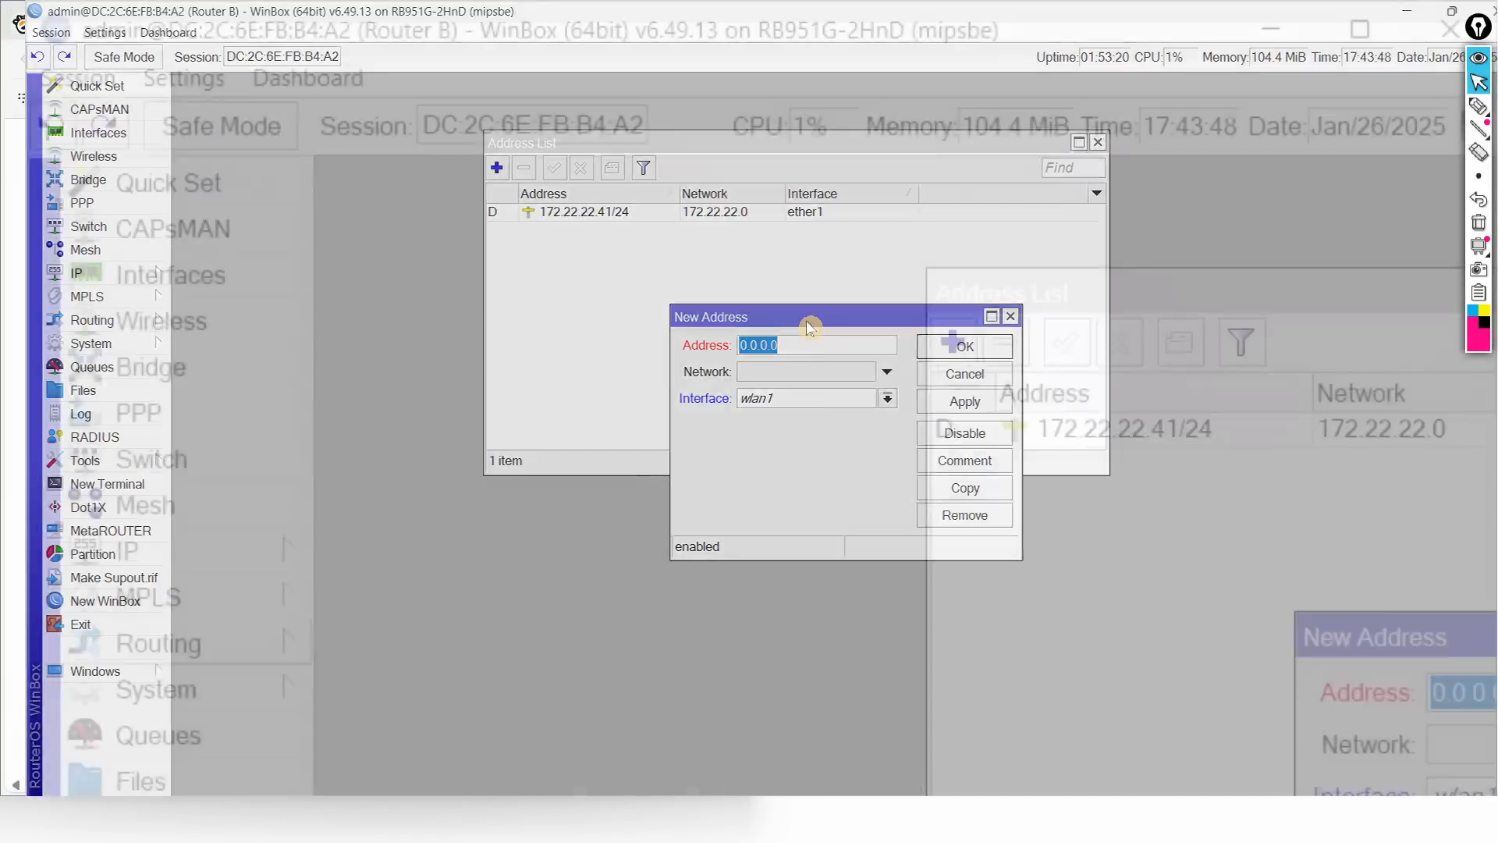
{"action": "left_click_drag", "start_coordinate": [1428, 324], "coordinate": [930, 326]}
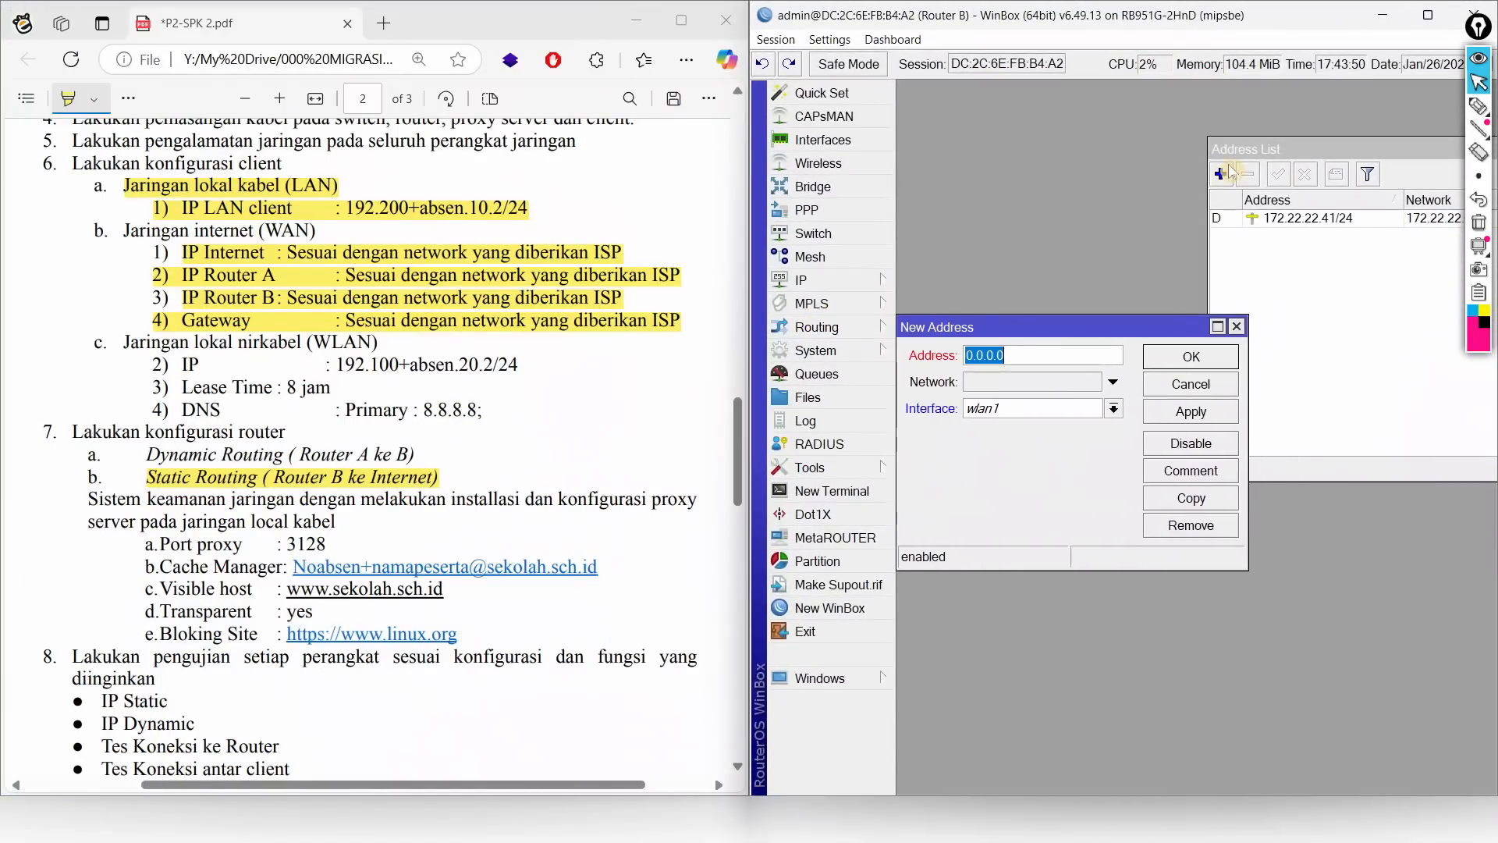
{"action": "left_click_drag", "start_coordinate": [1222, 150], "coordinate": [980, 118]}
{"action": "left_click_drag", "start_coordinate": [922, 334], "coordinate": [1027, 278]}
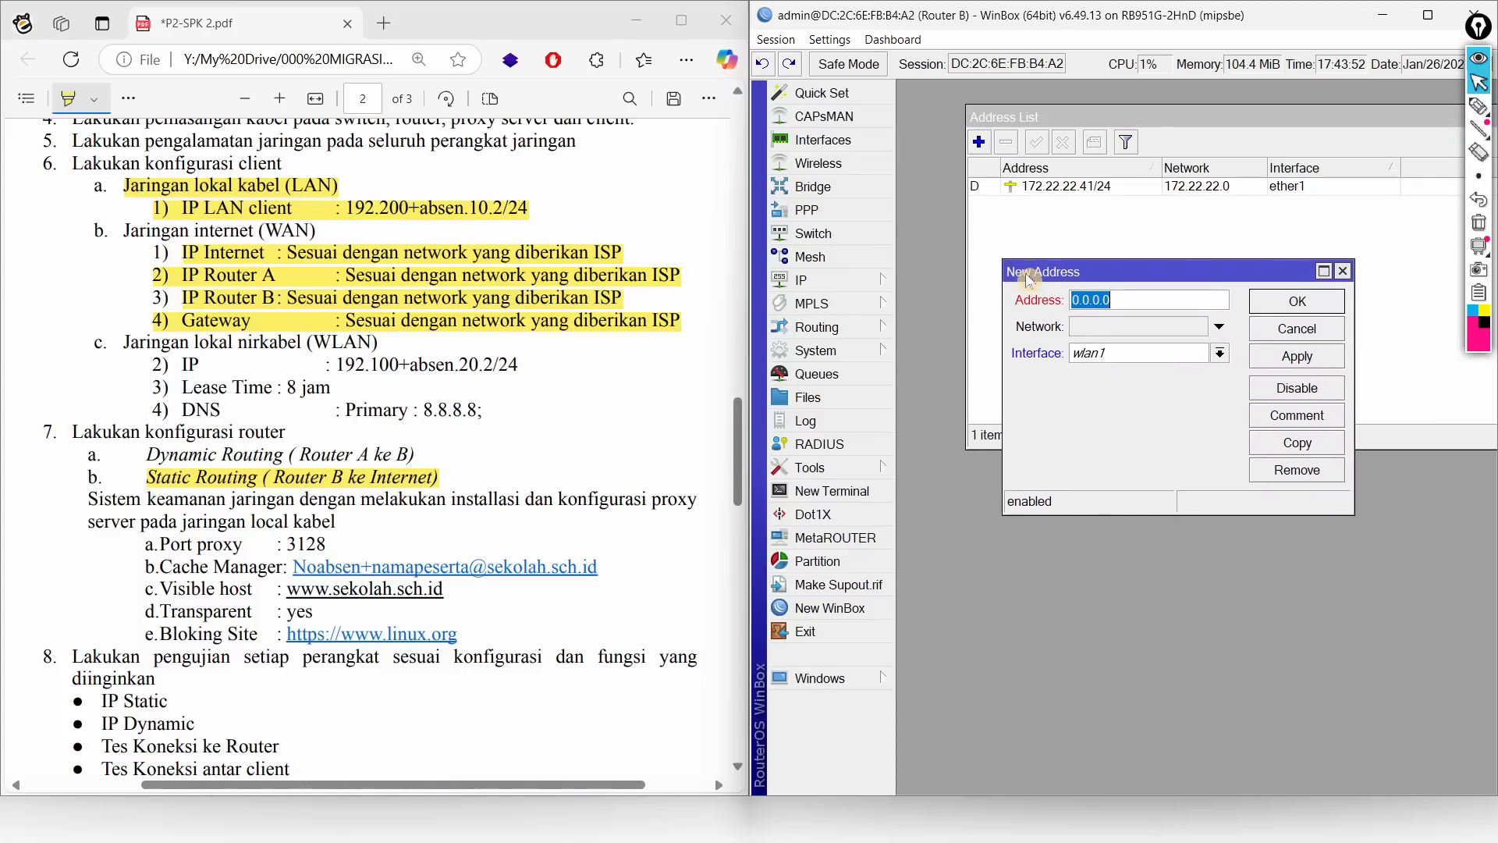
{"action": "type", "text": "192.145.20.2/24"}
{"action": "left_click", "coordinate": [1295, 302]}
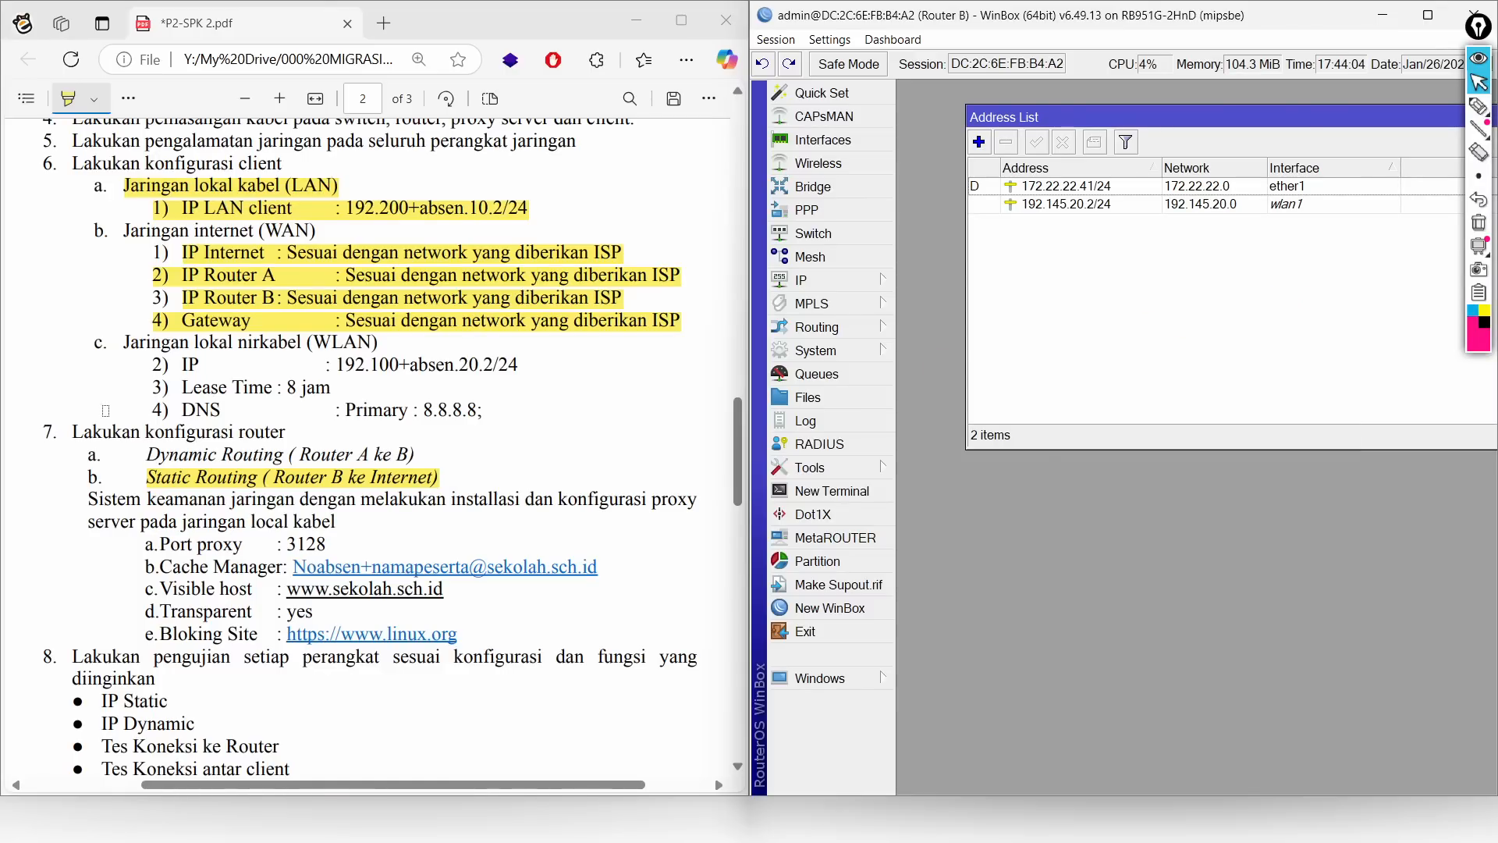
{"action": "left_click_drag", "start_coordinate": [261, 387], "coordinate": [347, 396]}
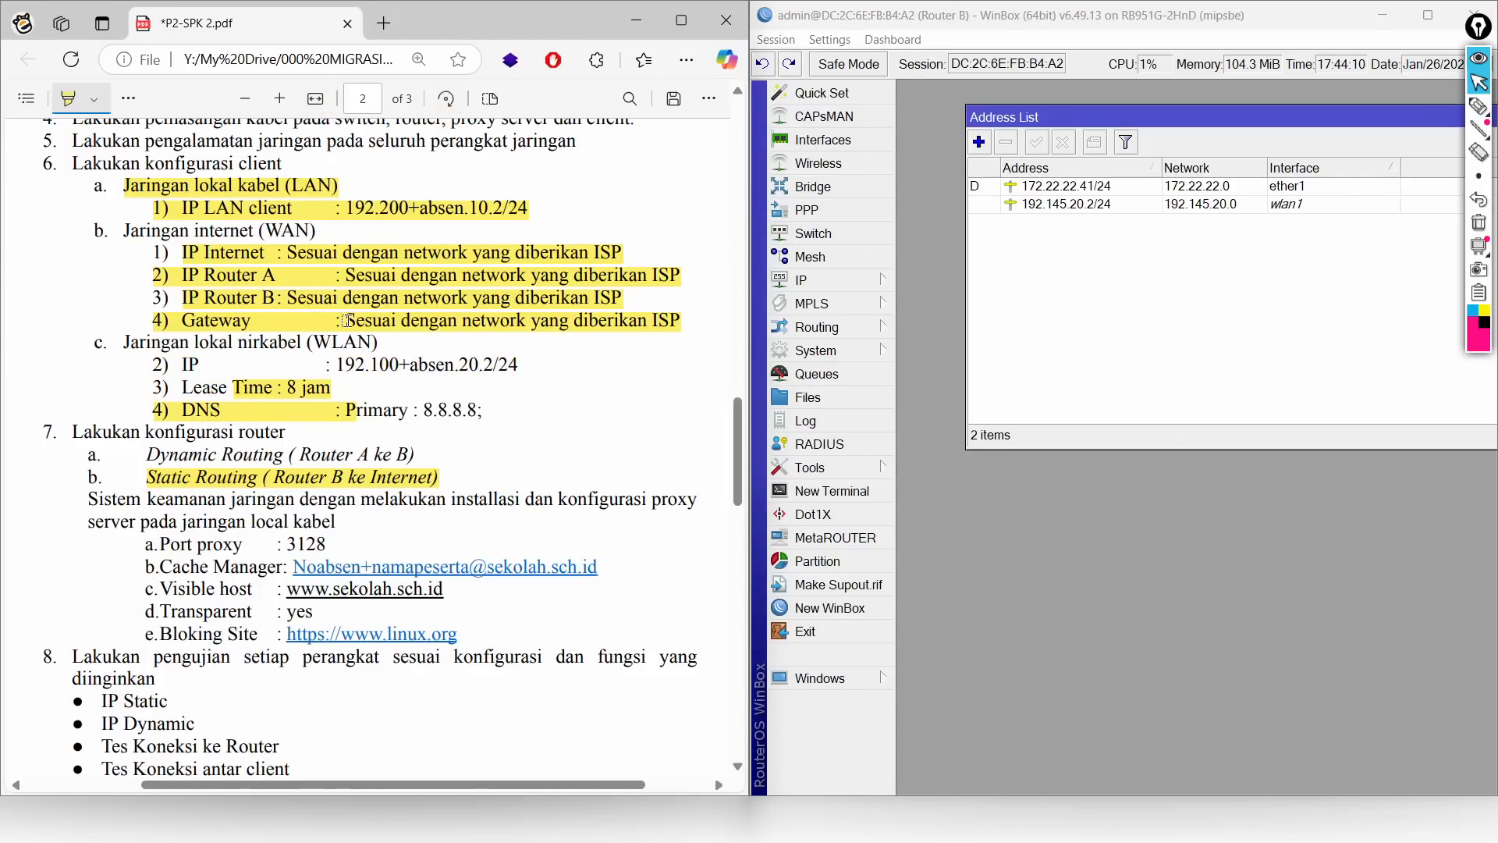
{"action": "left_click", "coordinate": [808, 279]}
Step: Run DHCP Setup on wlan1, accepting 192.145.20.0/24, gateway 192.145.20.2 and the default address pool
{"action": "left_click", "coordinate": [965, 343]}
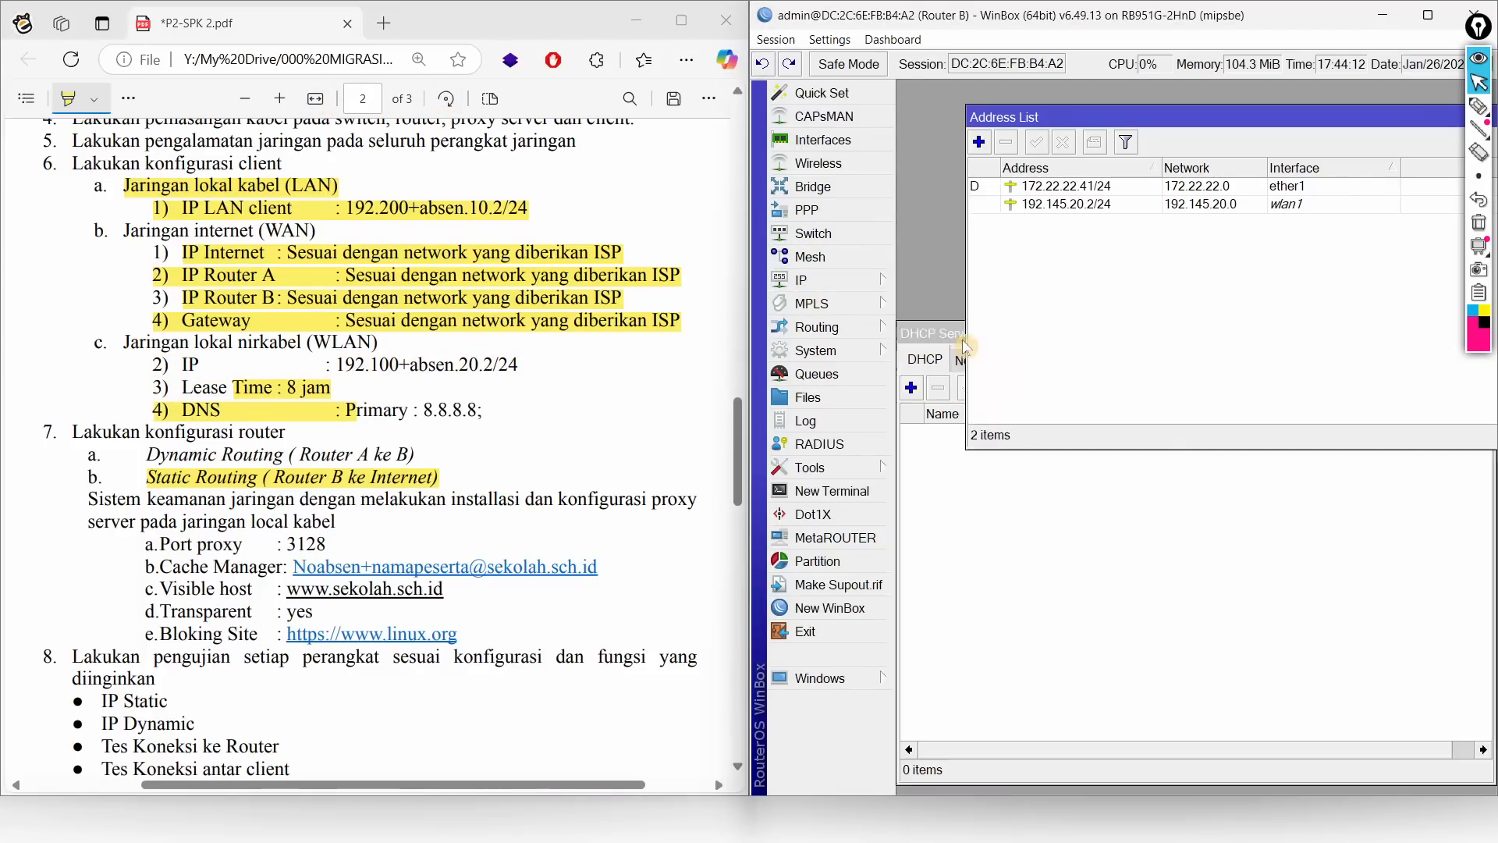
{"action": "left_click_drag", "start_coordinate": [996, 334], "coordinate": [1034, 245]}
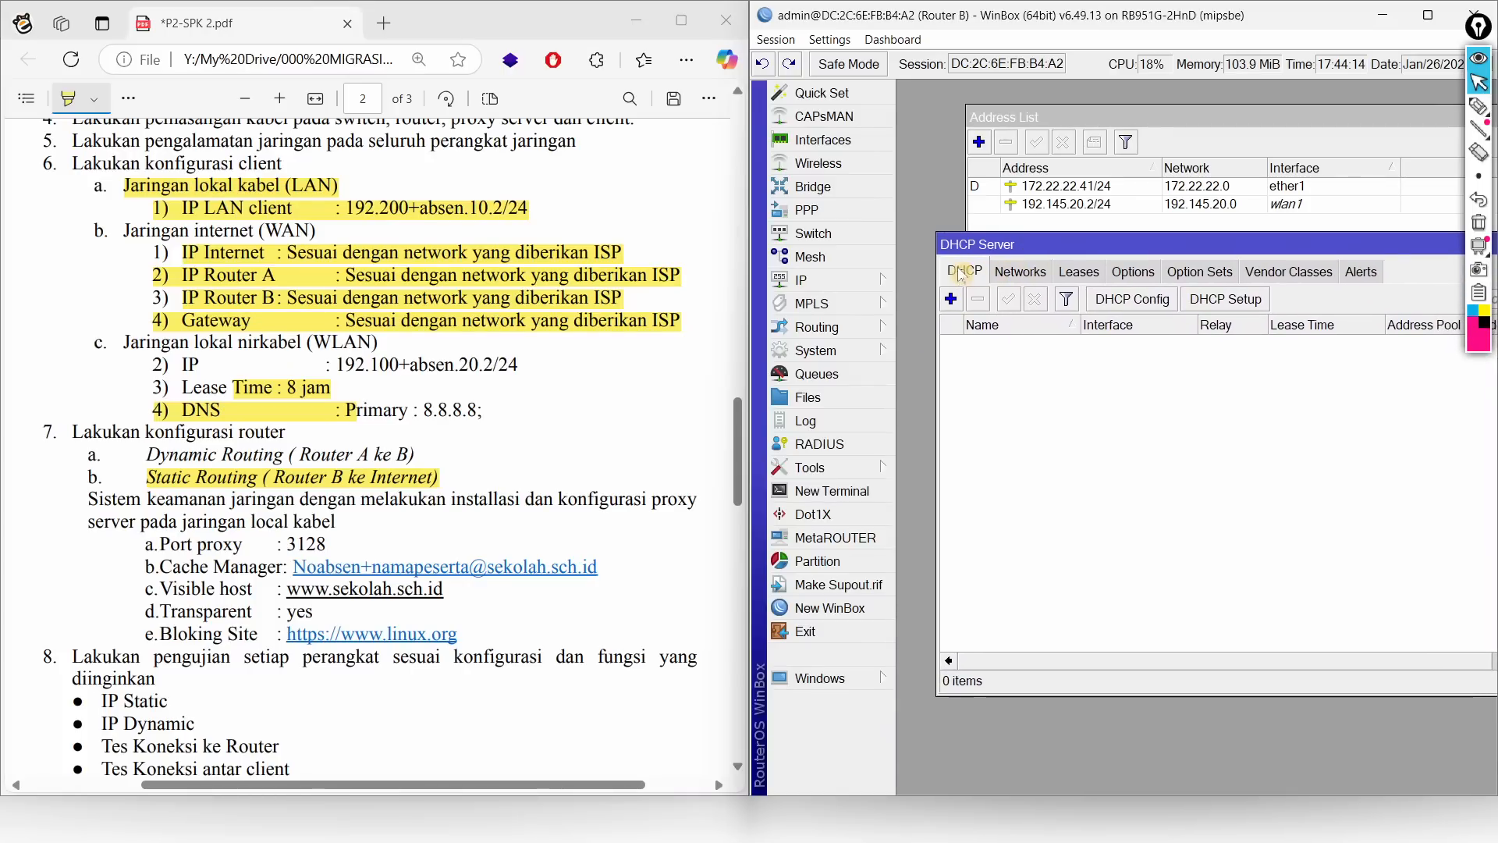
{"action": "left_click", "coordinate": [1208, 310]}
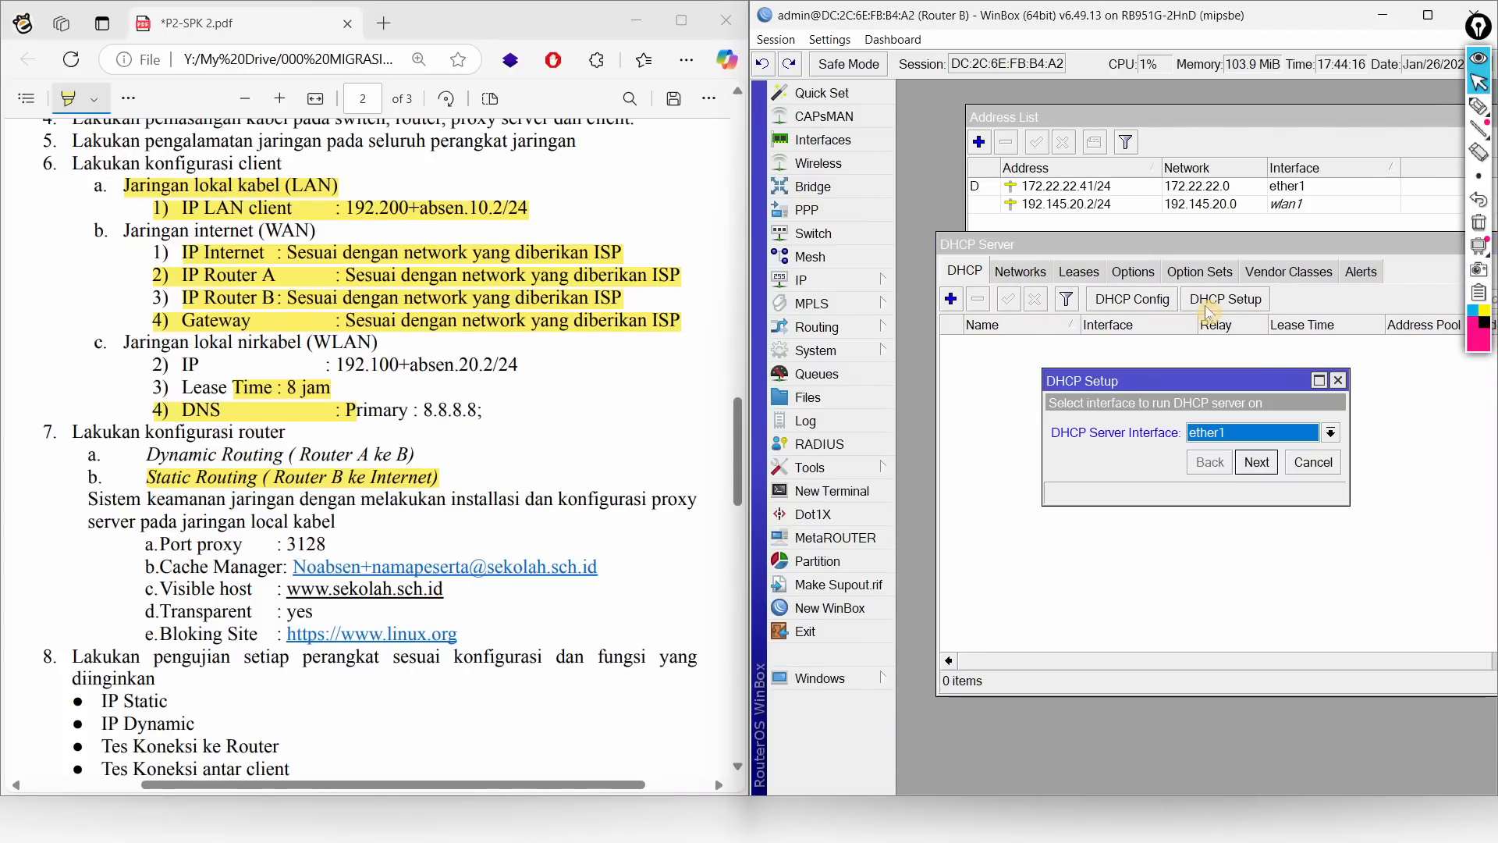
{"action": "left_click_drag", "start_coordinate": [1124, 381], "coordinate": [1022, 356]}
{"action": "left_click", "coordinate": [1145, 410]}
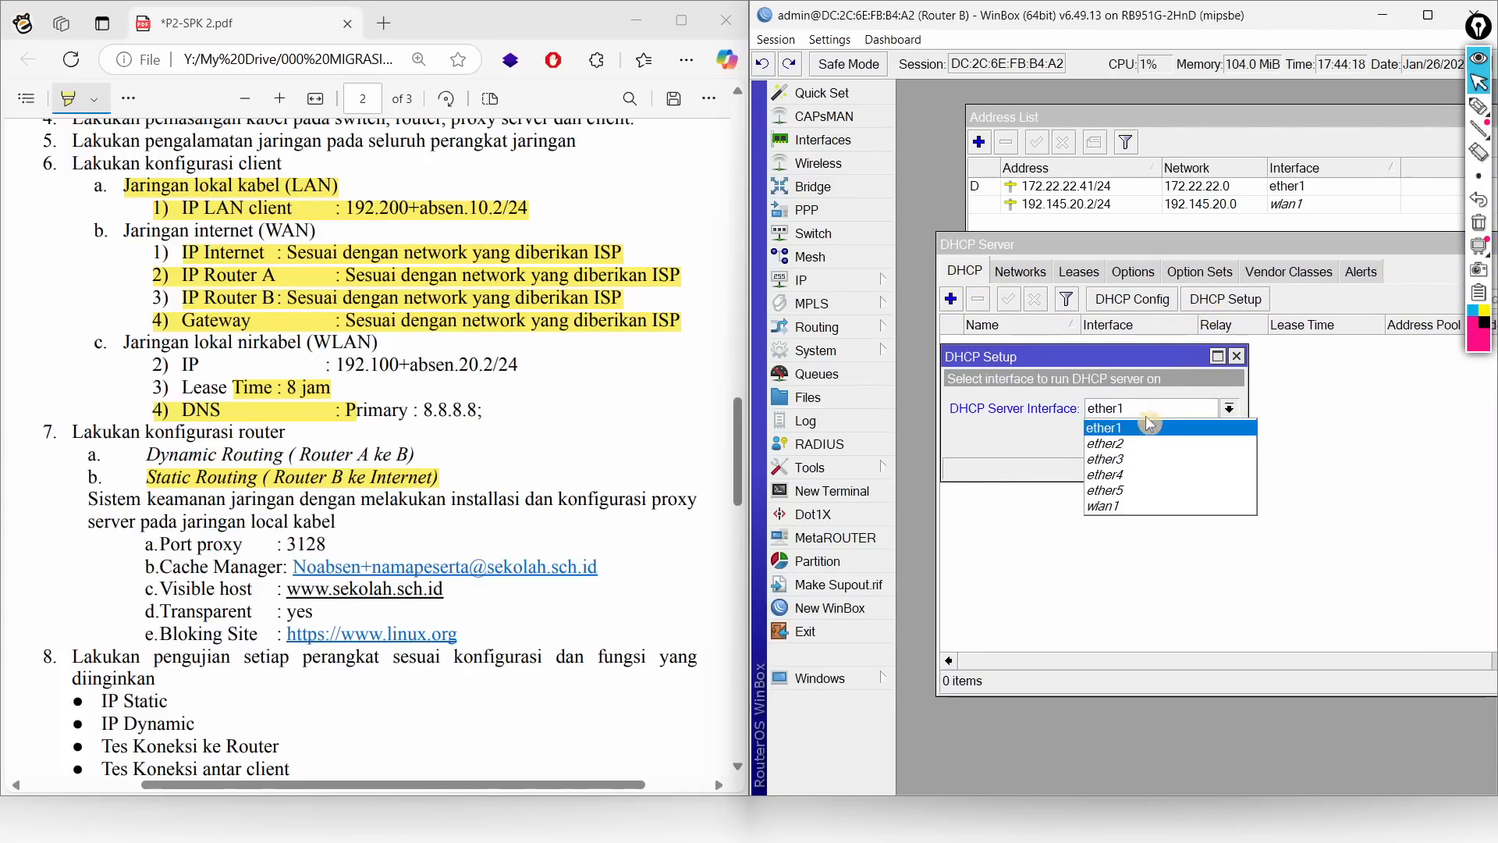
{"action": "left_click", "coordinate": [1127, 506]}
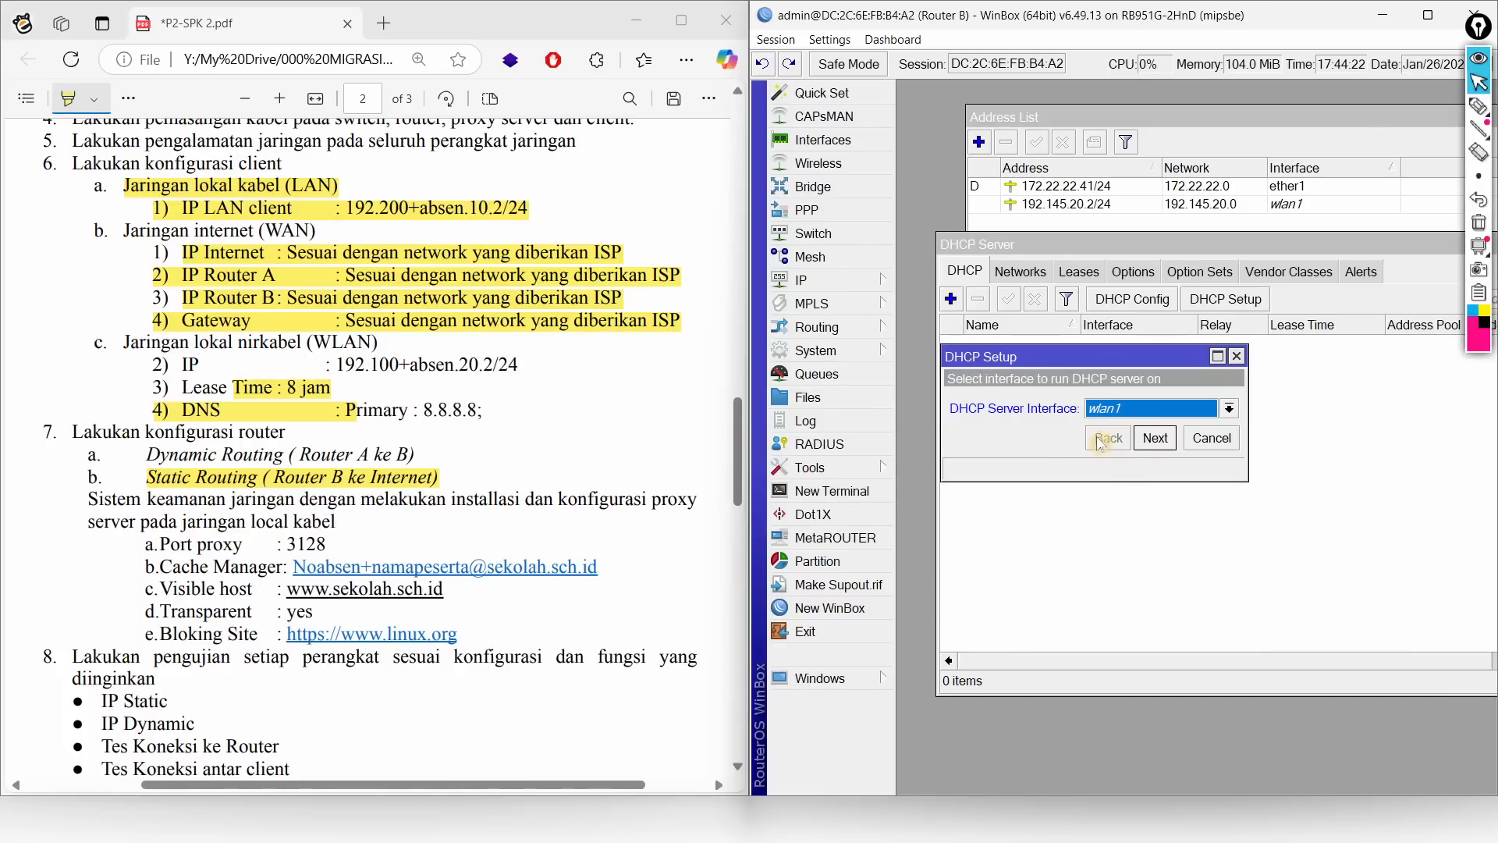
{"action": "left_click", "coordinate": [1154, 438]}
{"action": "left_click", "coordinate": [1155, 439]}
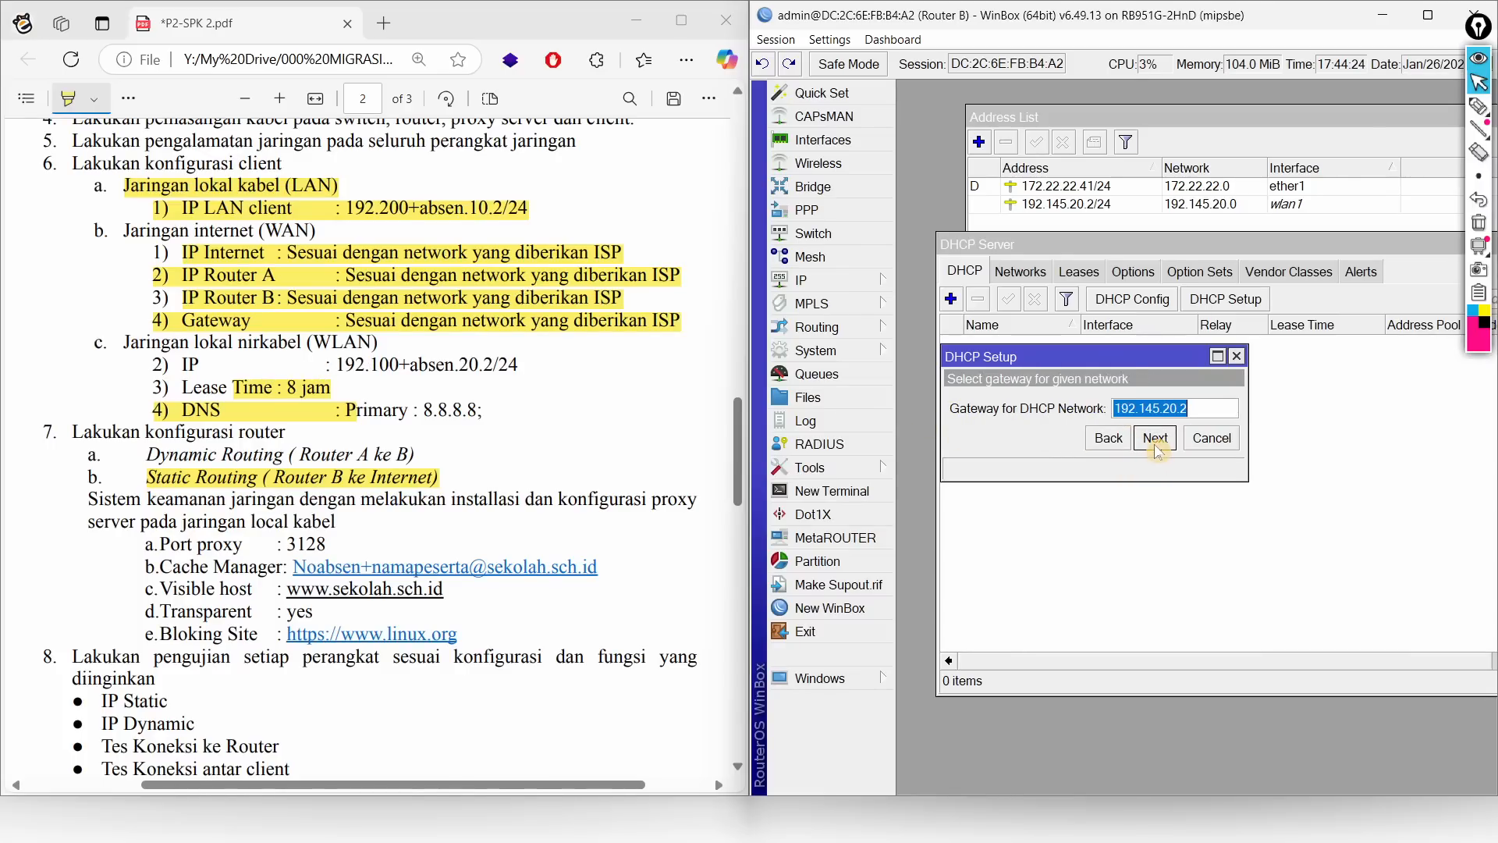
{"action": "left_click", "coordinate": [1154, 442]}
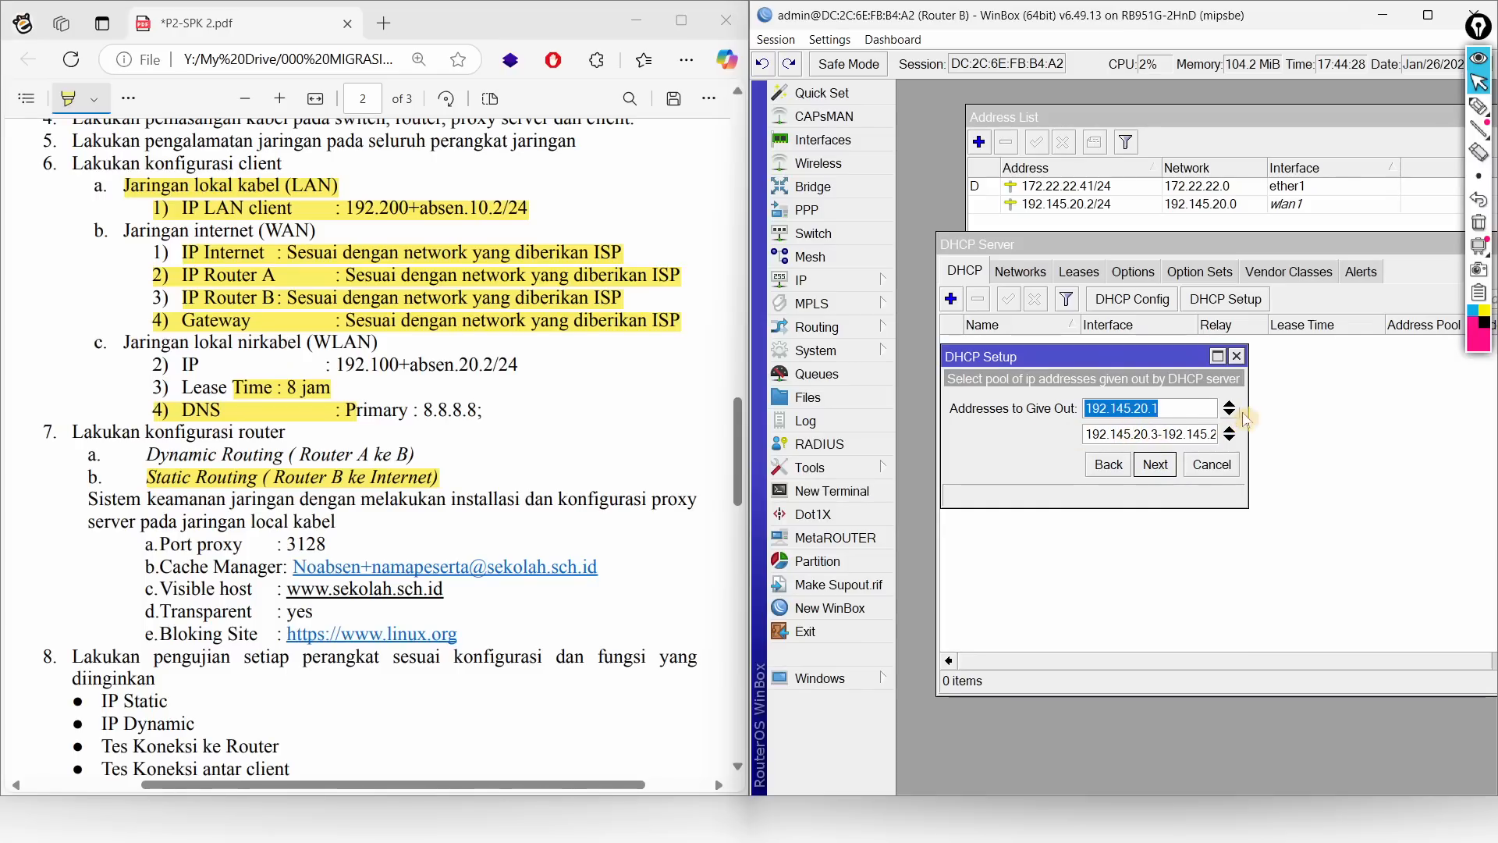
{"action": "left_click_drag", "start_coordinate": [1247, 400], "coordinate": [1420, 400]}
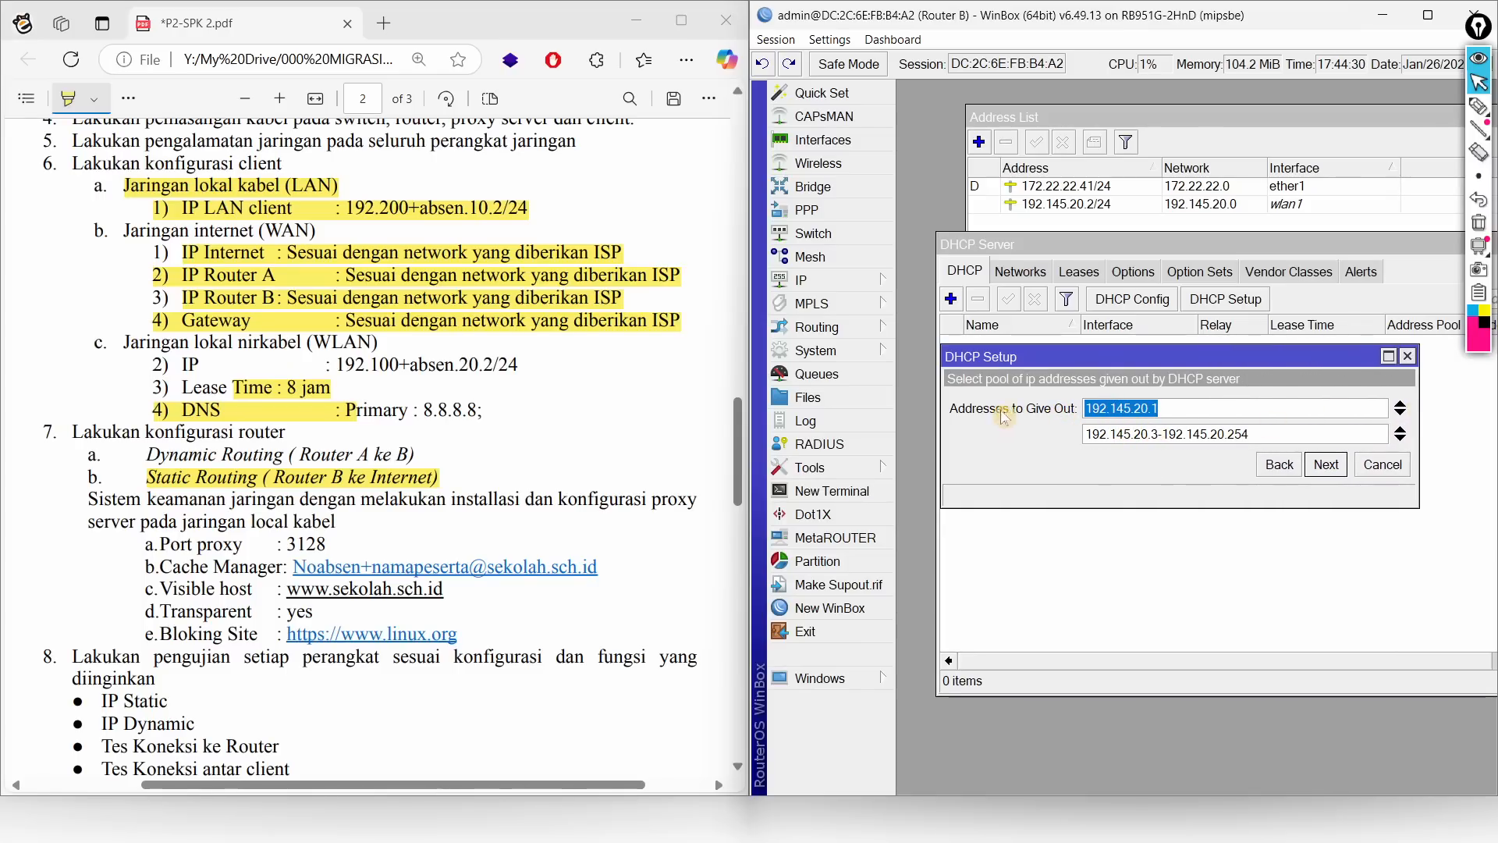
{"action": "left_click", "coordinate": [1326, 471]}
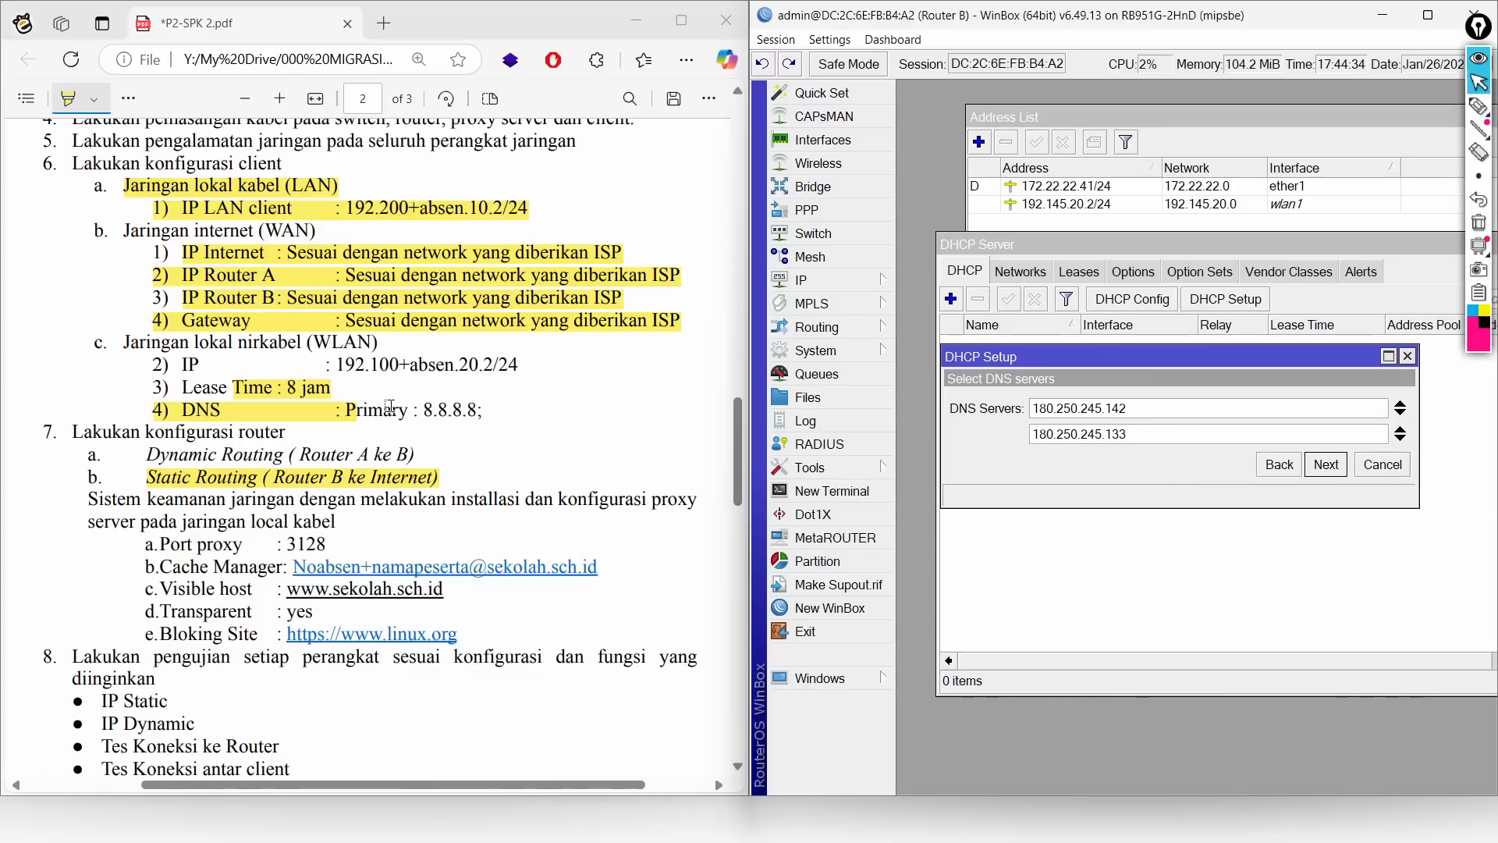
Step: Set DNS server 8.8.8.8 and lease time 08:00:00, then finish the DHCP setup
{"action": "left_click", "coordinate": [1401, 434]}
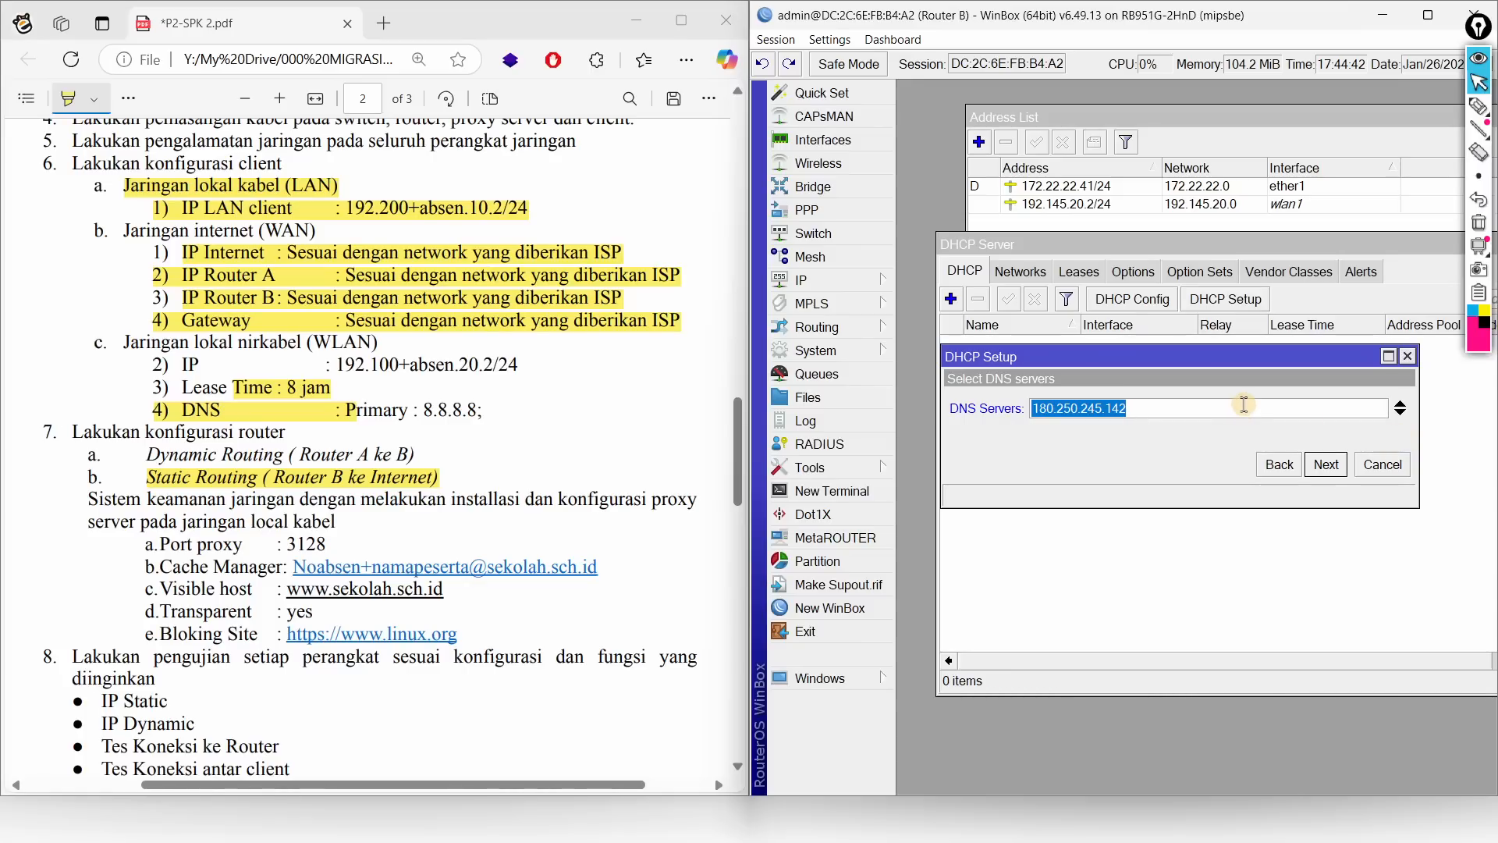
{"action": "type", "text": "8.8.8.8"}
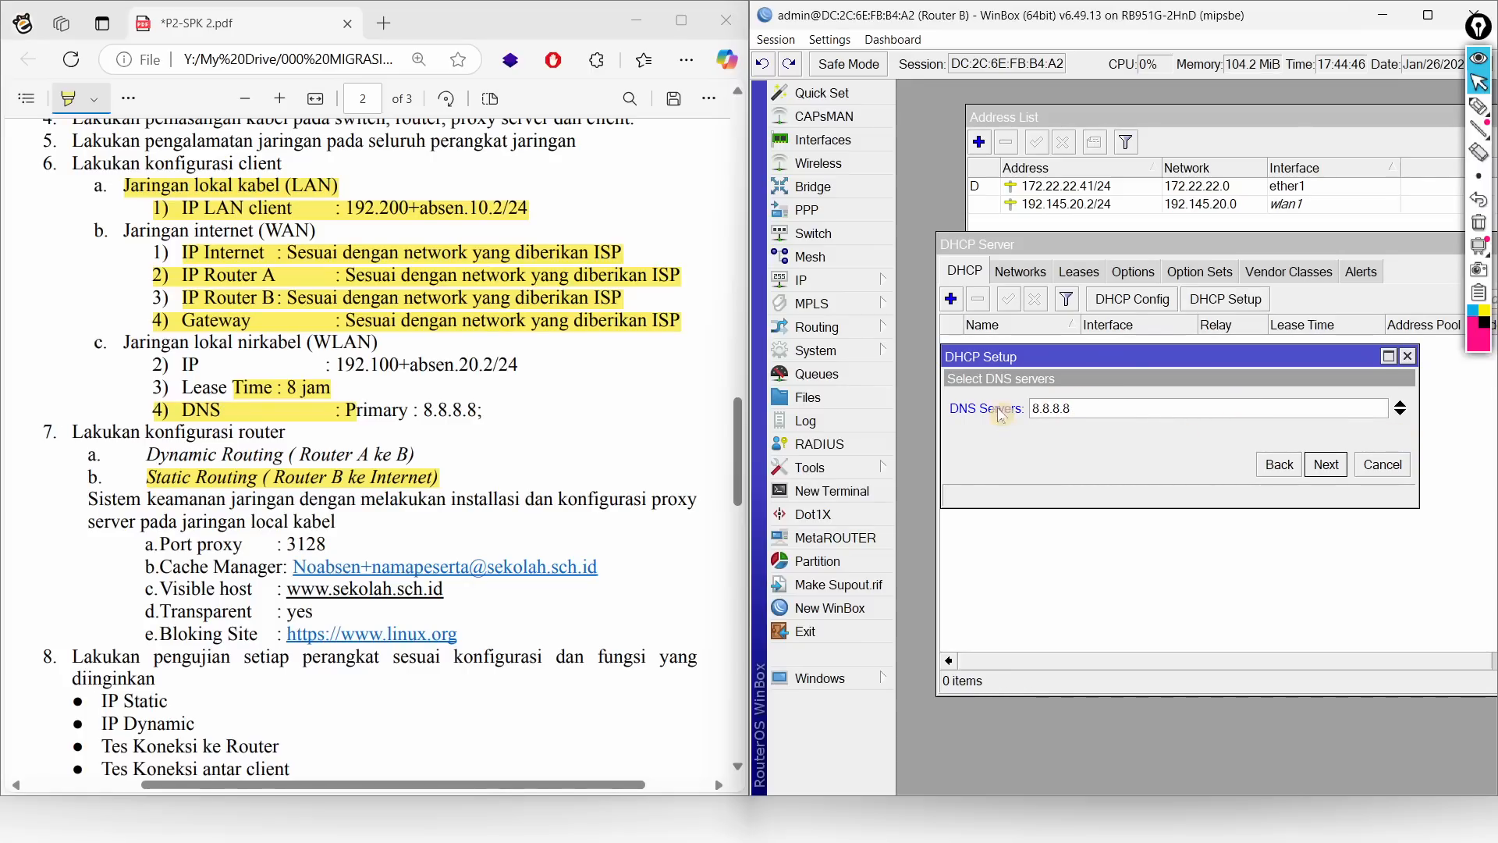
{"action": "left_click", "coordinate": [1326, 465]}
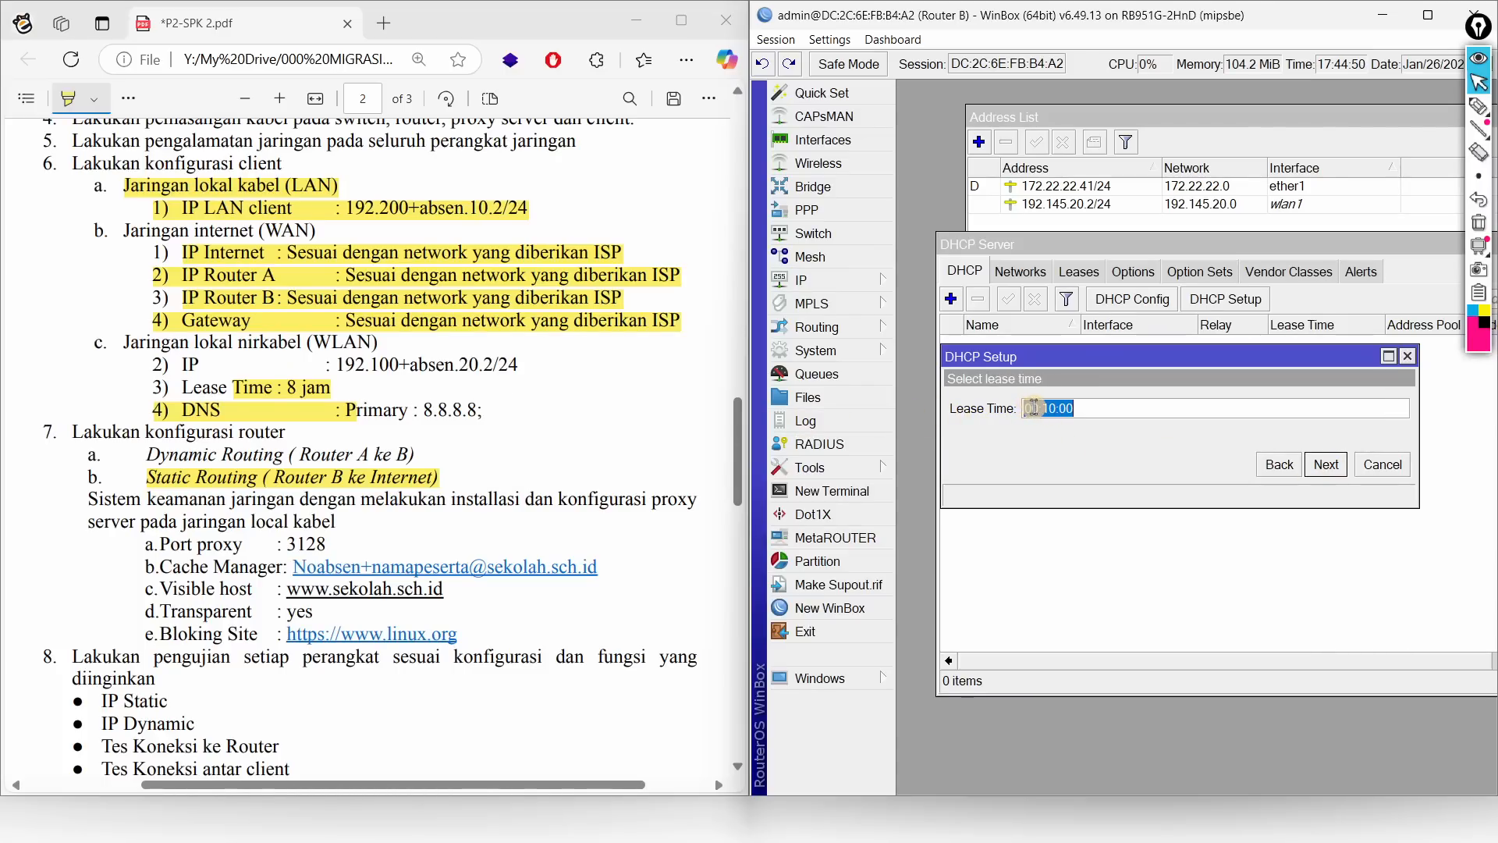
{"action": "left_click_drag", "start_coordinate": [1029, 408], "coordinate": [1039, 408]}
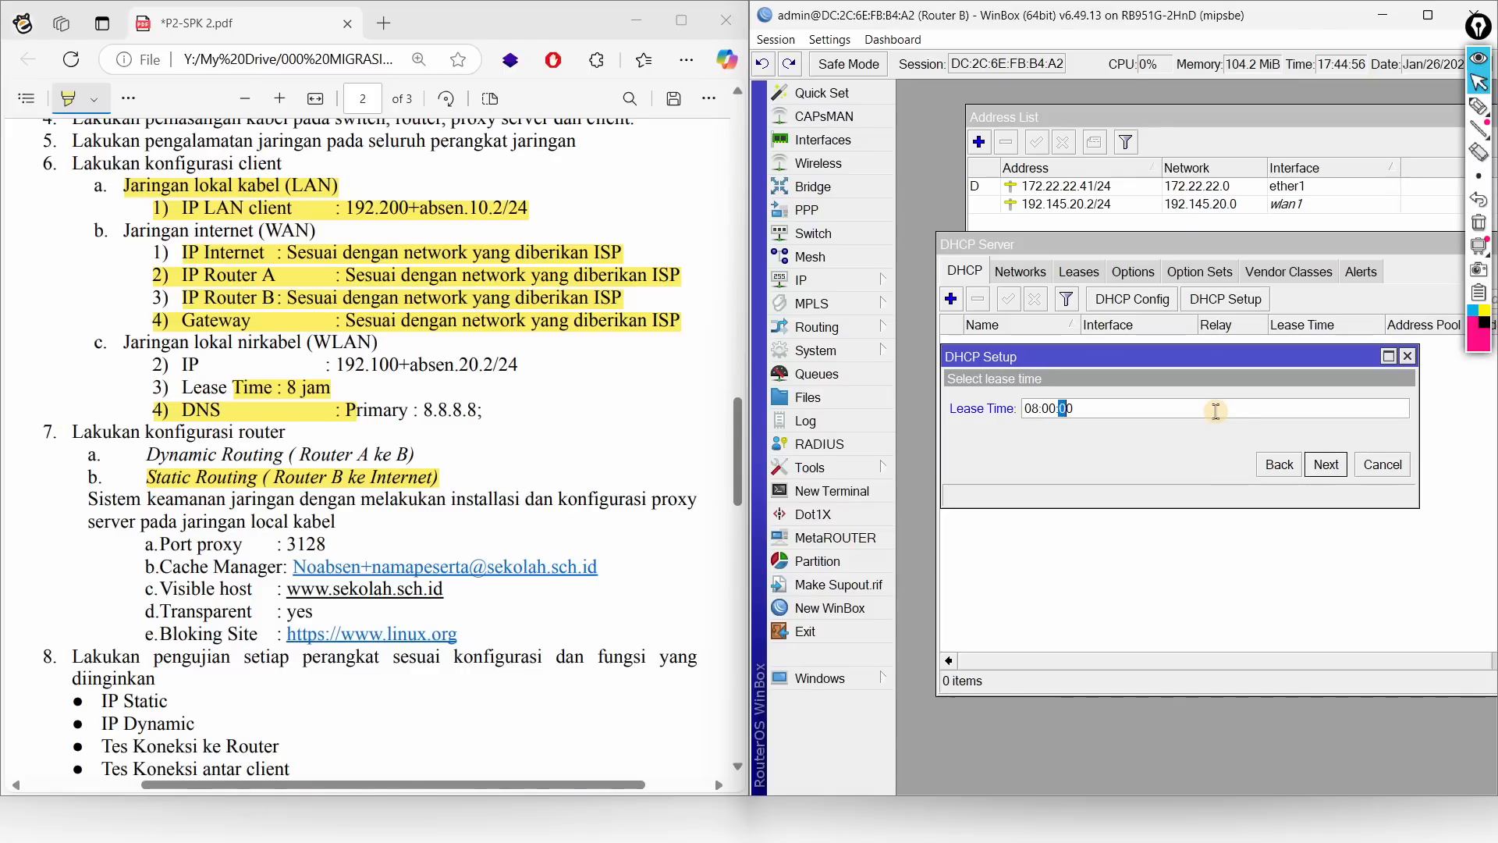
{"action": "left_click", "coordinate": [1214, 412]}
{"action": "left_click", "coordinate": [1326, 468]}
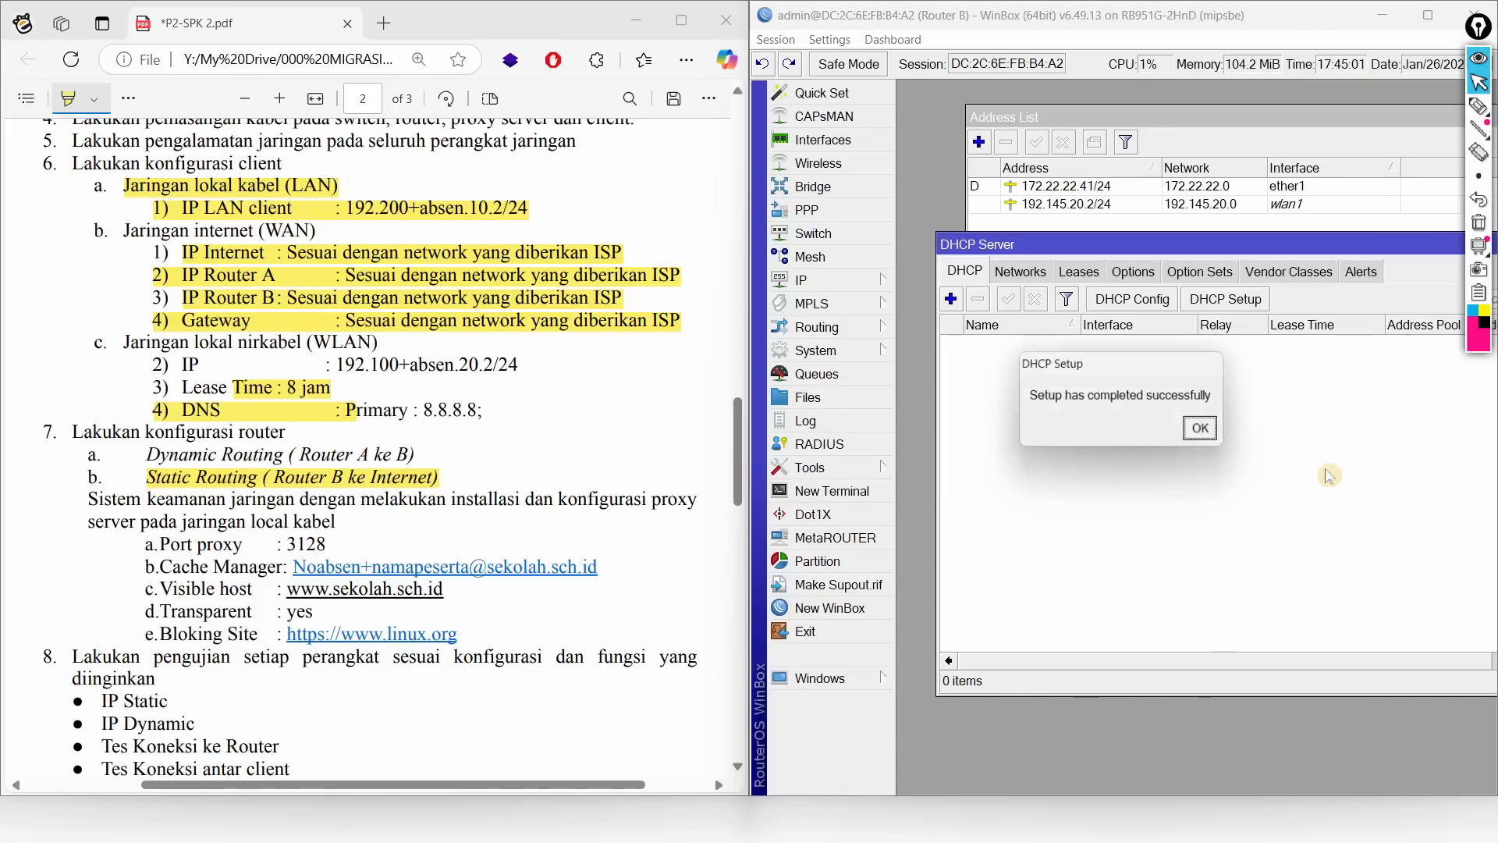
{"action": "left_click", "coordinate": [1209, 434]}
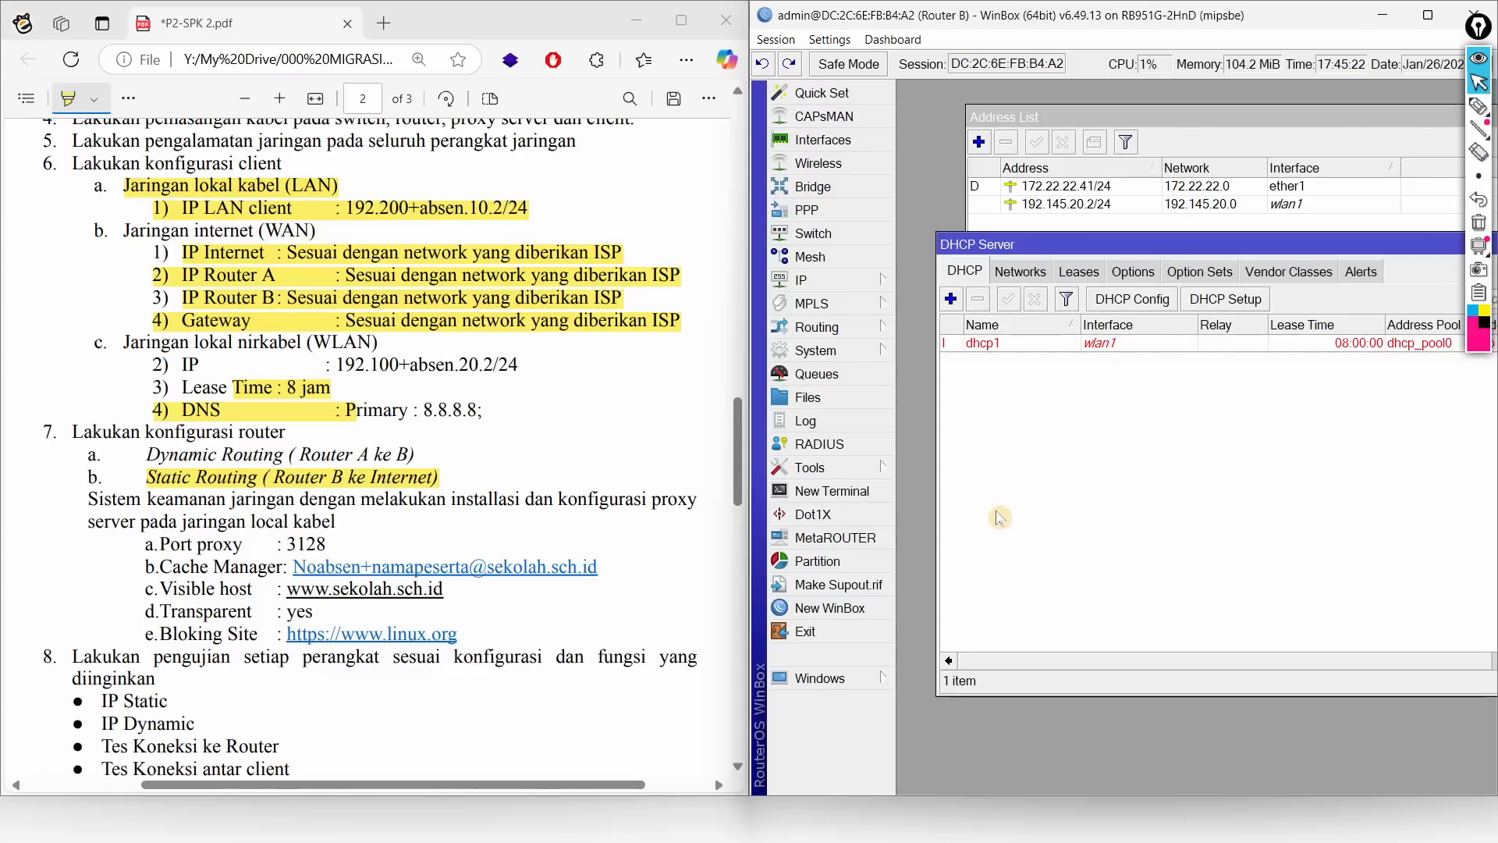
{"action": "key", "text": "alt+Tab"}
{"action": "key", "text": "alt+Tab"}
{"action": "key", "text": "alt+Tab"}
{"action": "key", "text": "alt+Tab"}
{"action": "key", "text": "alt+Tab"}
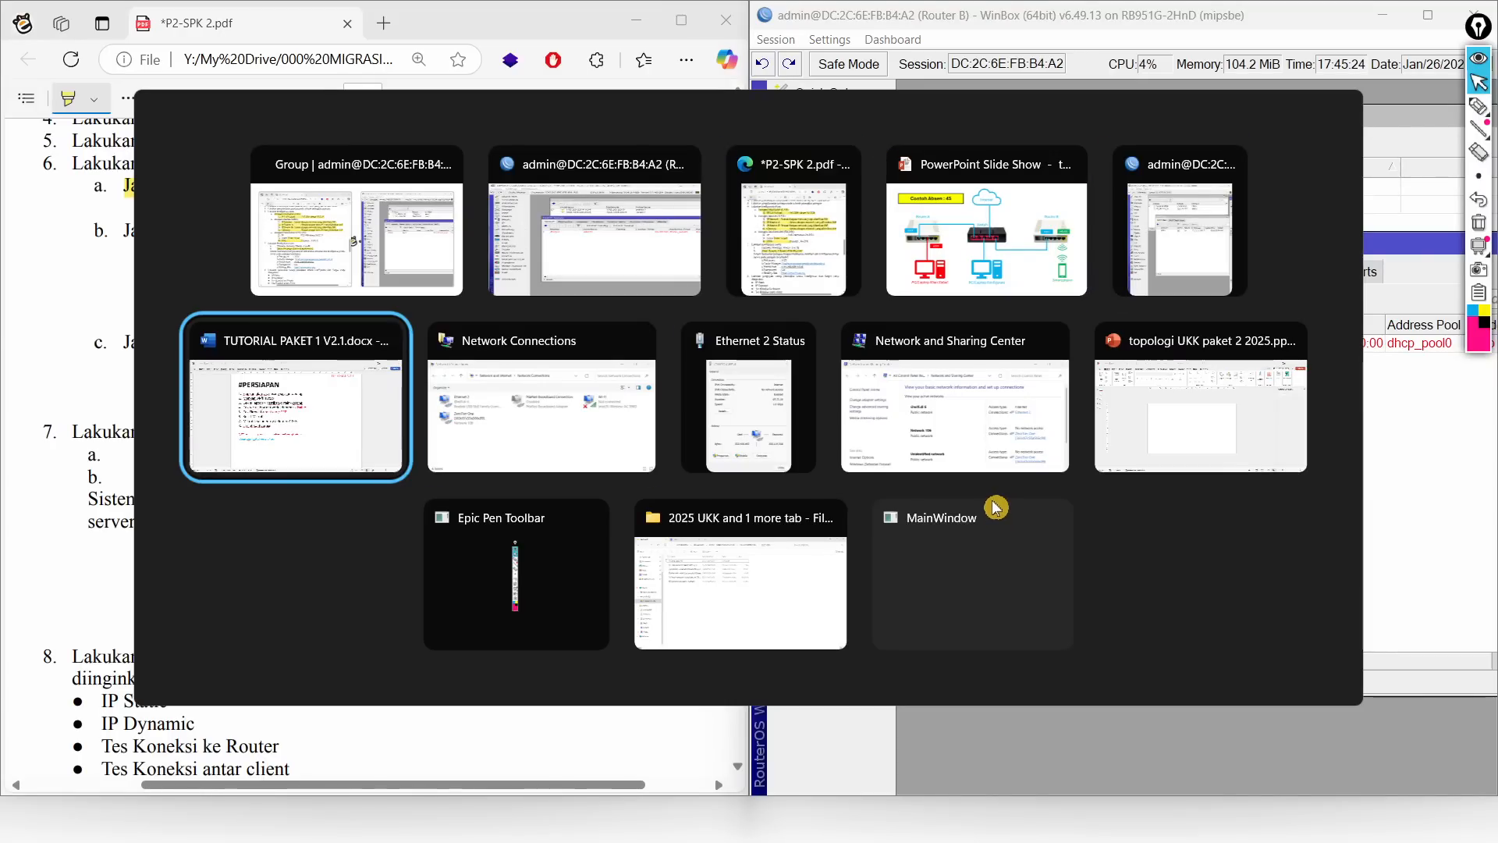
{"action": "key", "text": "alt+Tab"}
Step: Open and close the Start menu
{"action": "key", "text": "super"}
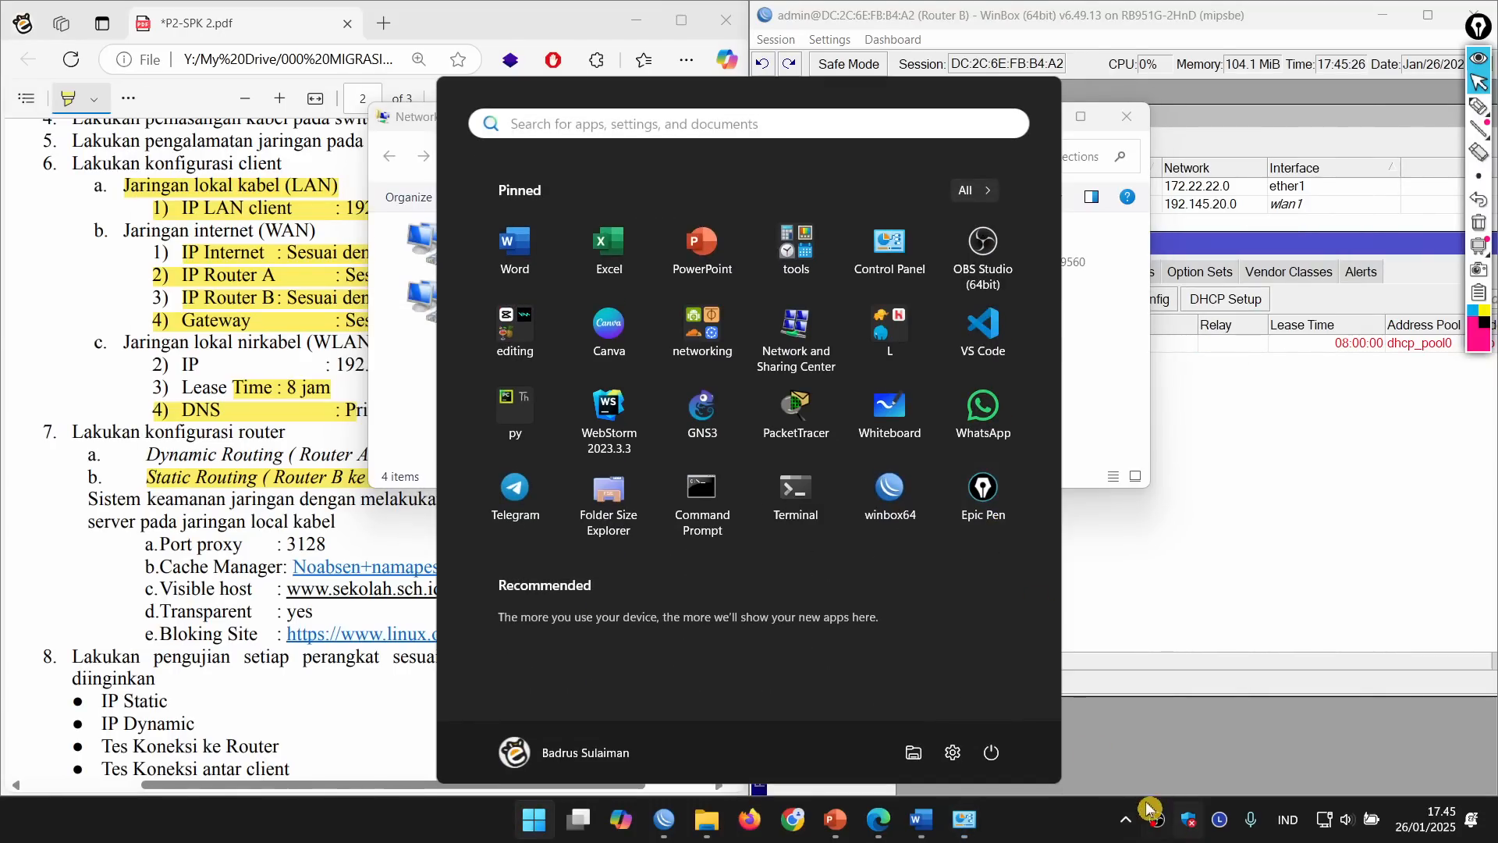
{"action": "key", "text": "super"}
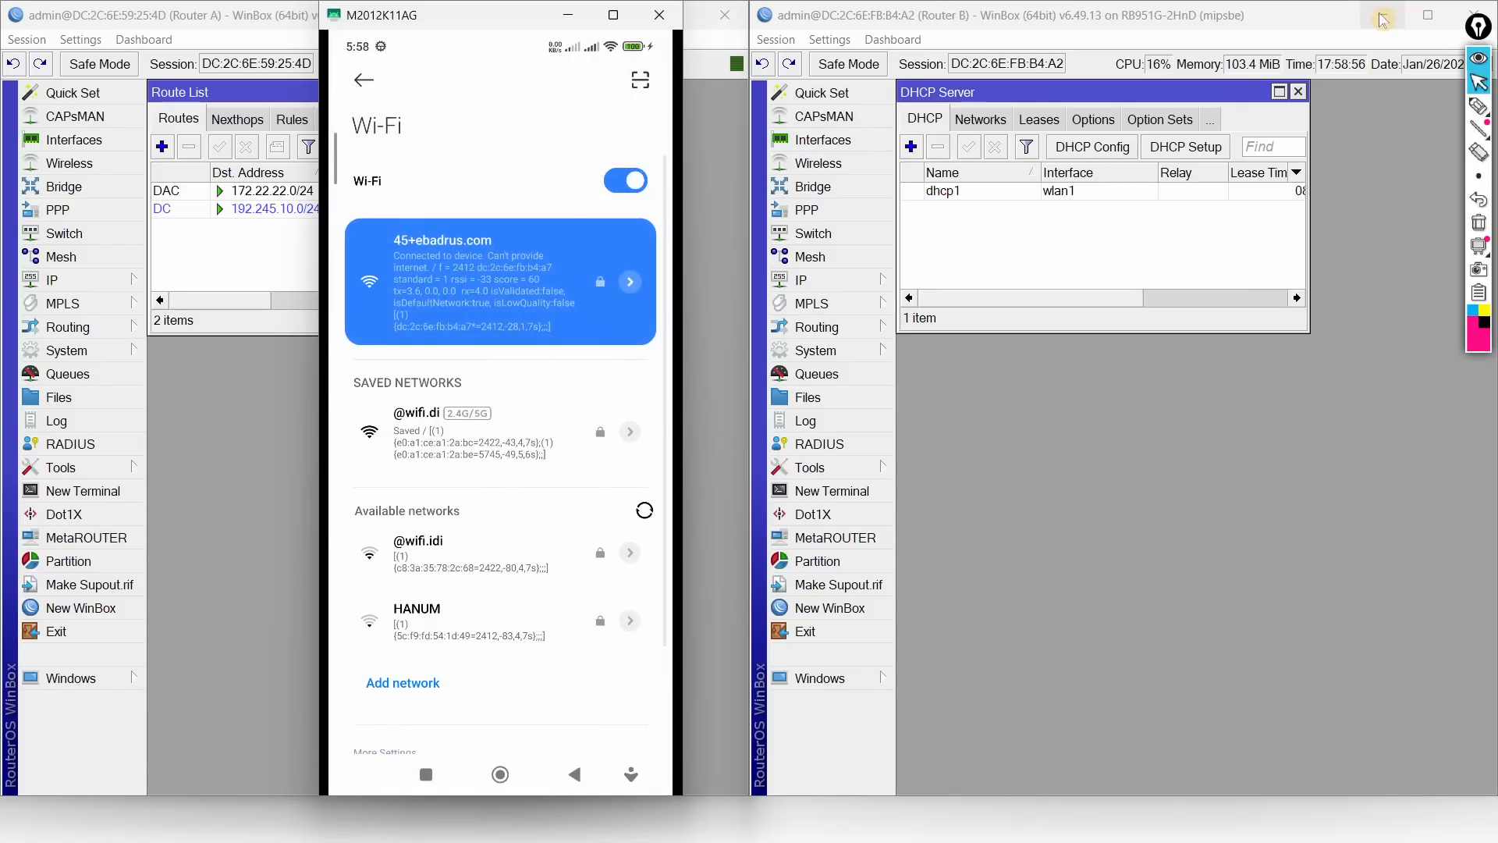
{"action": "left_click", "coordinate": [1077, 195]}
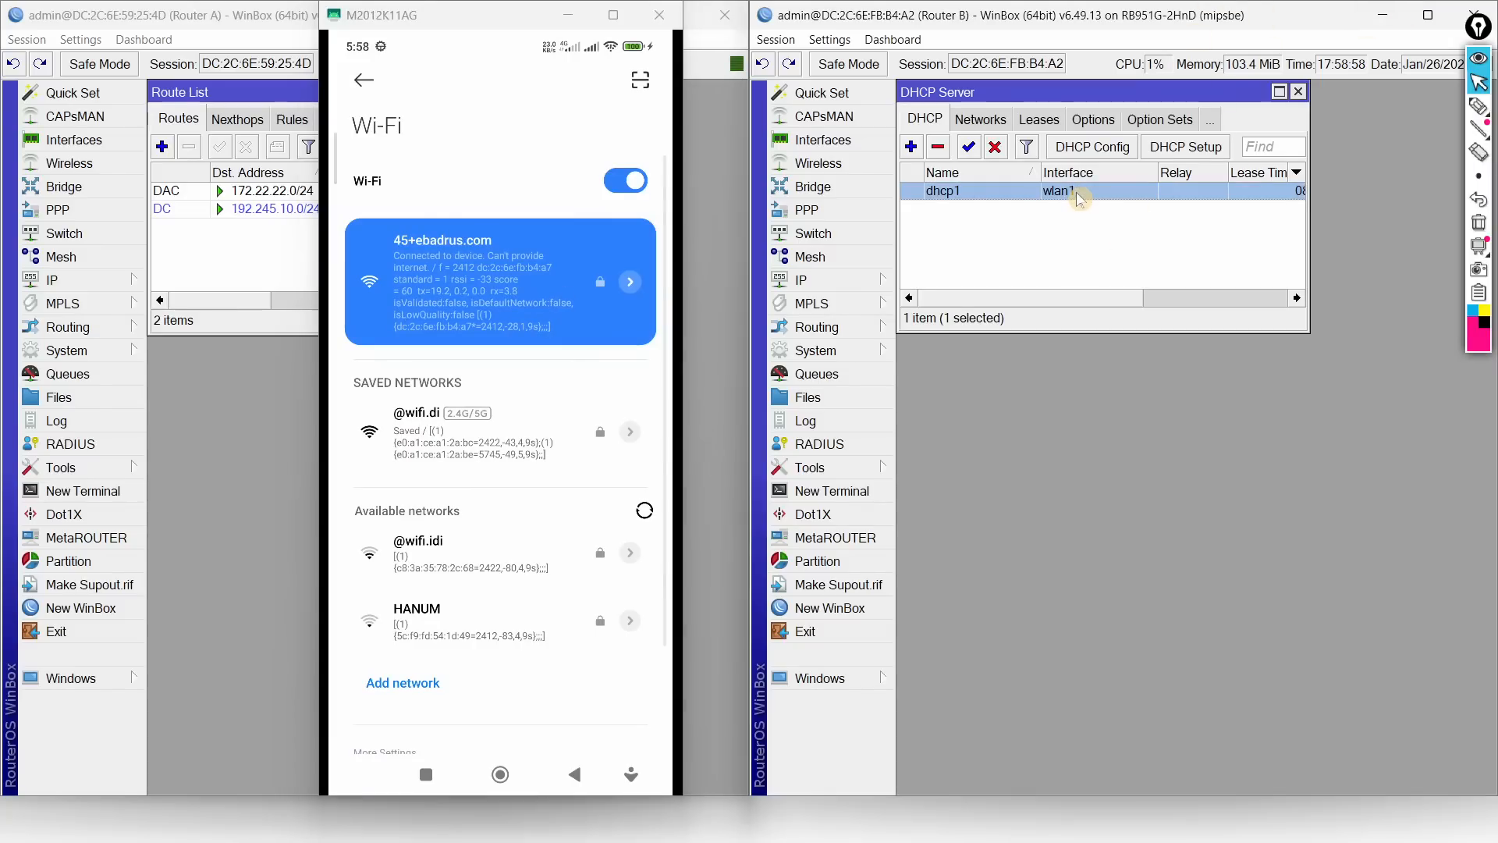
{"action": "left_click", "coordinate": [1051, 121]}
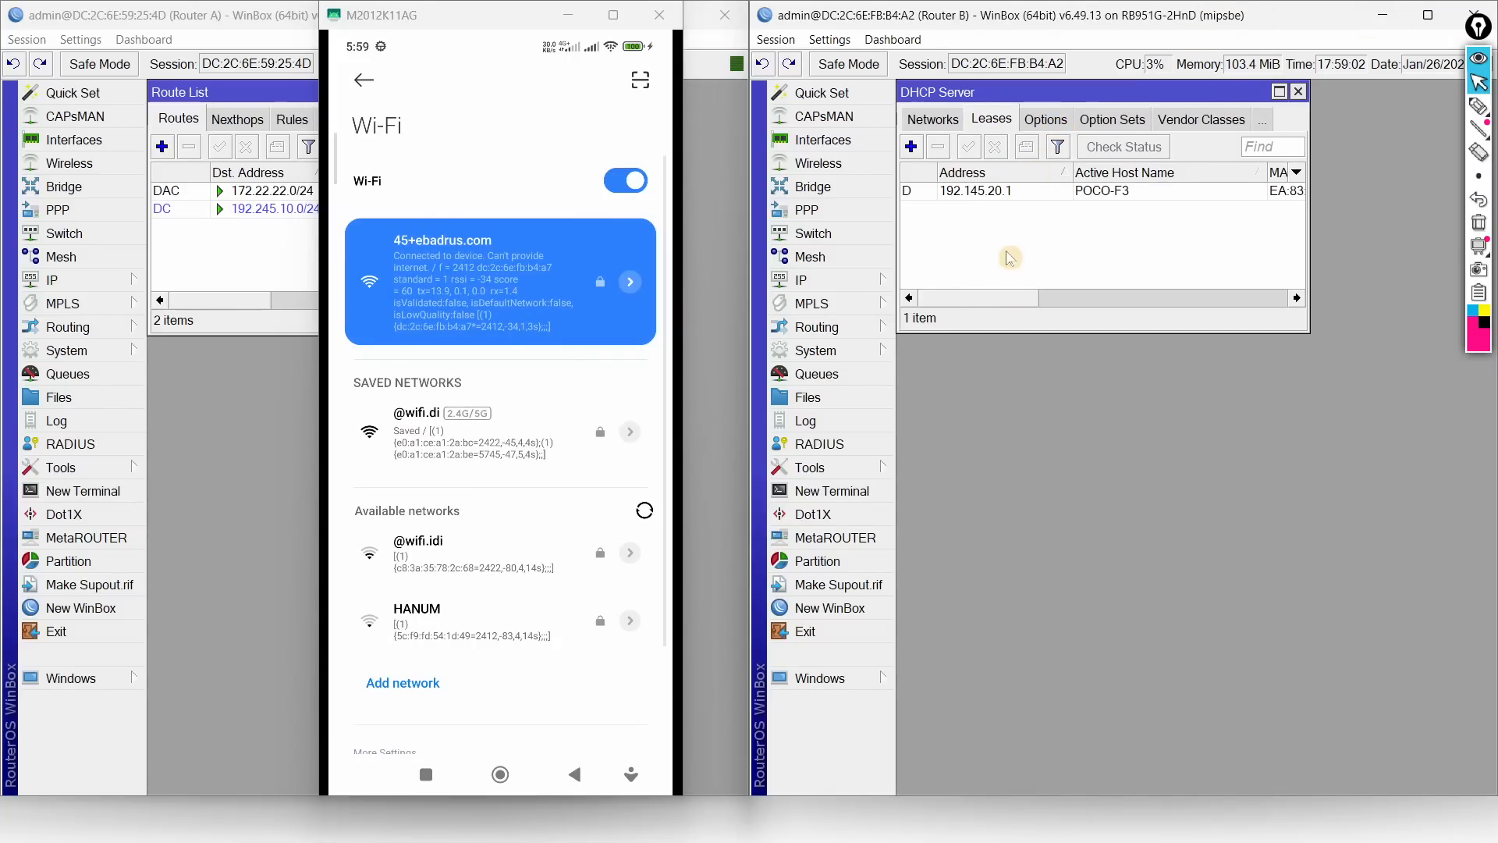
{"action": "left_click", "coordinate": [998, 195]}
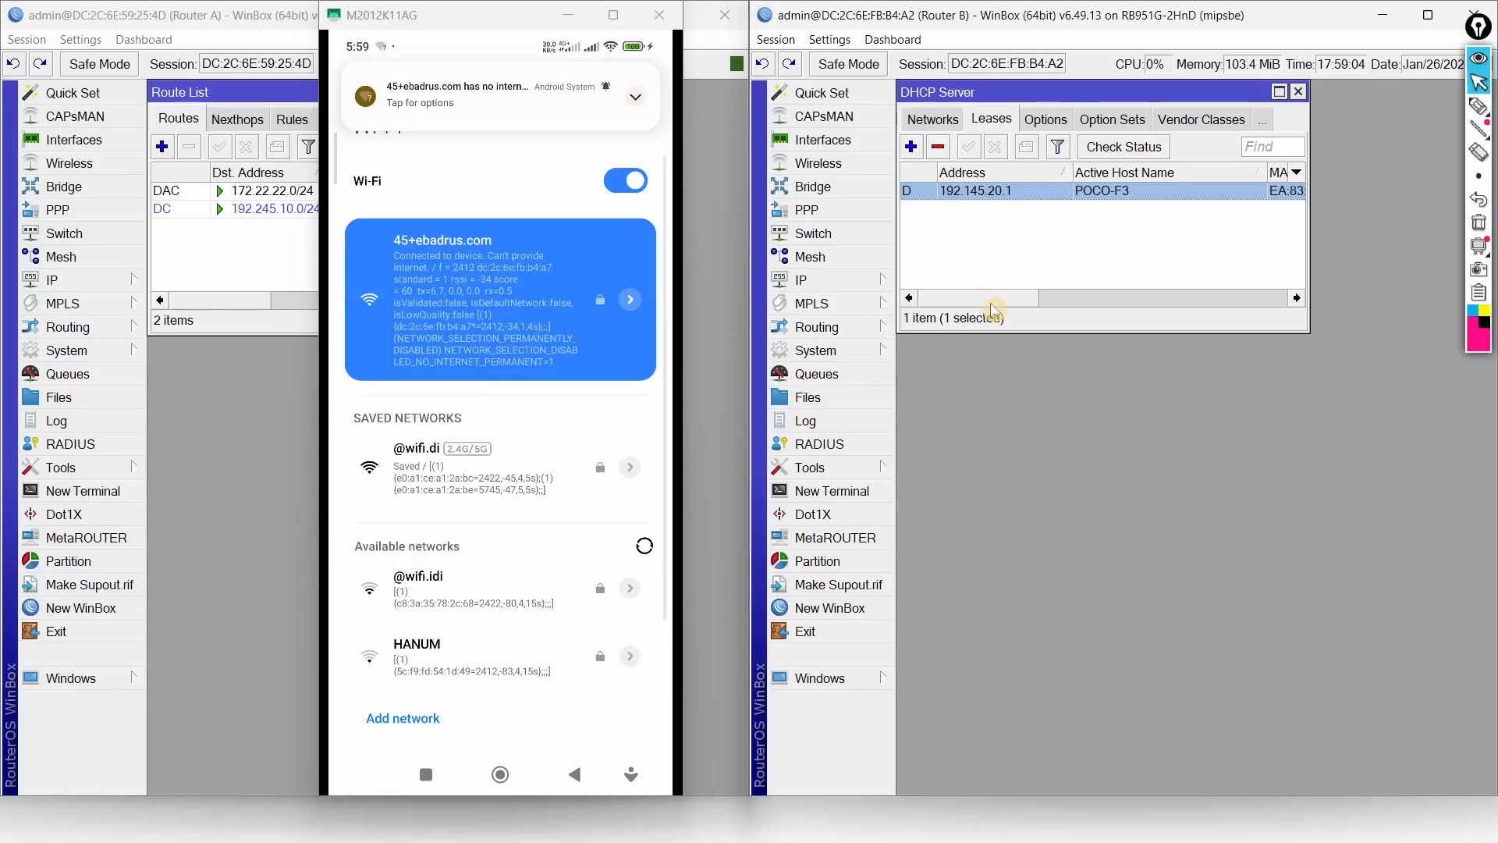
{"action": "left_click_drag", "start_coordinate": [1006, 304], "coordinate": [1189, 298]}
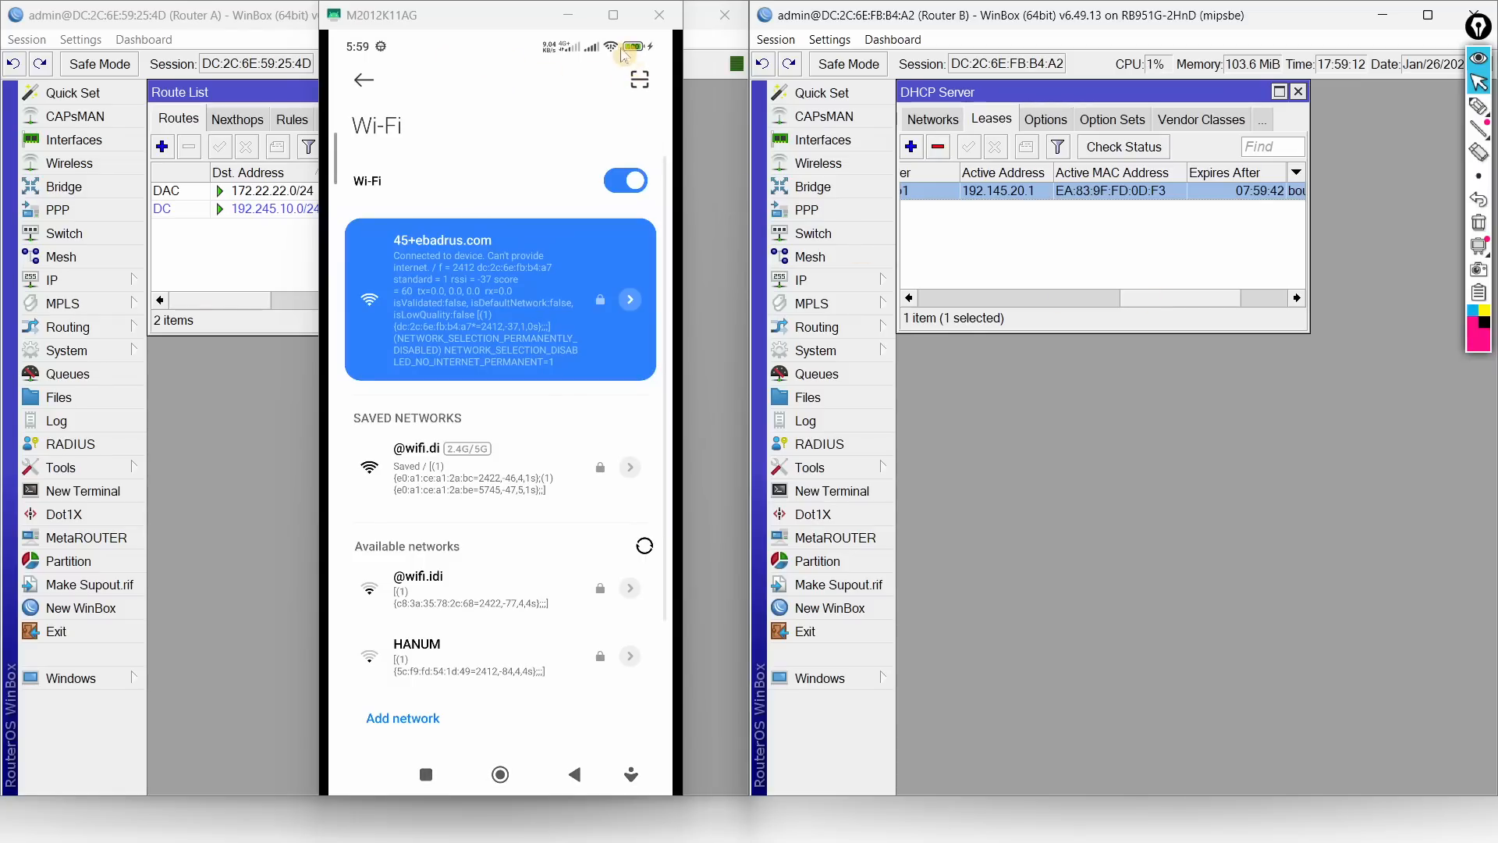
{"action": "left_click", "coordinate": [550, 181]}
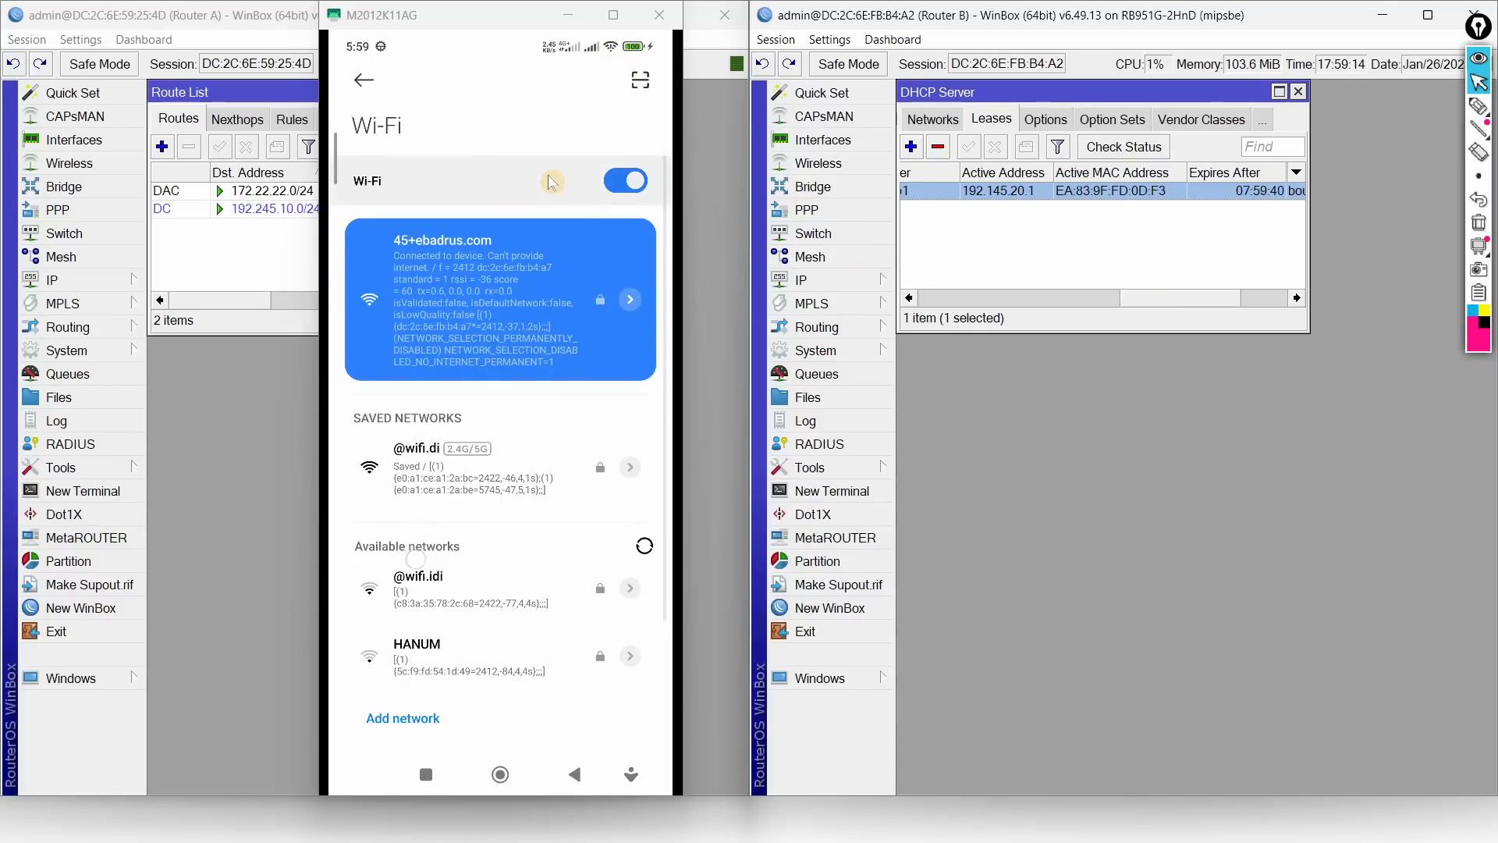
{"action": "scroll", "coordinate": [550, 181], "scroll_direction": "down", "scroll_amount": 1}
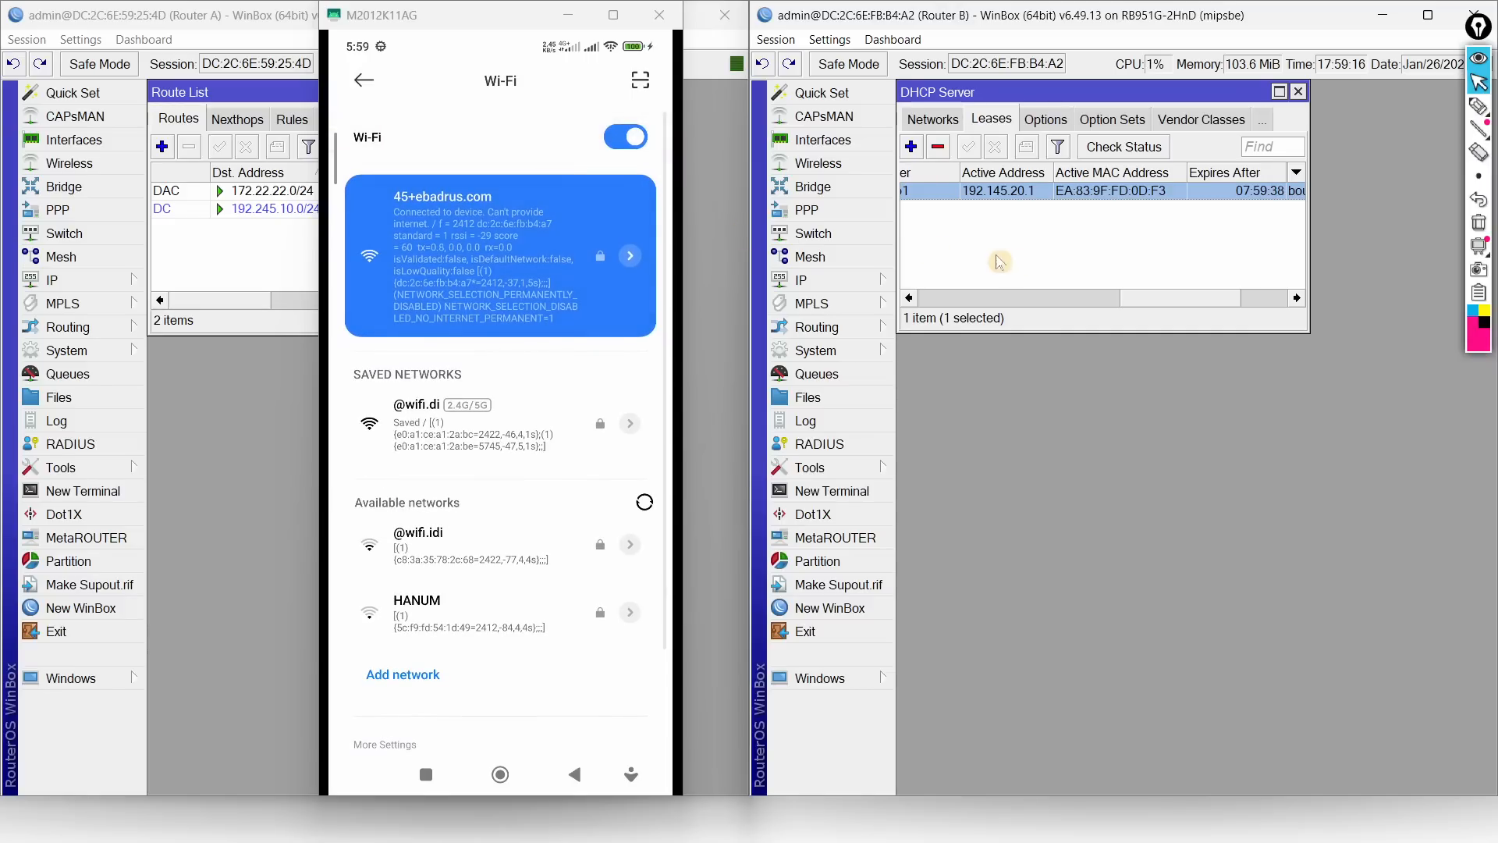
{"action": "left_click_drag", "start_coordinate": [1163, 305], "coordinate": [933, 304]}
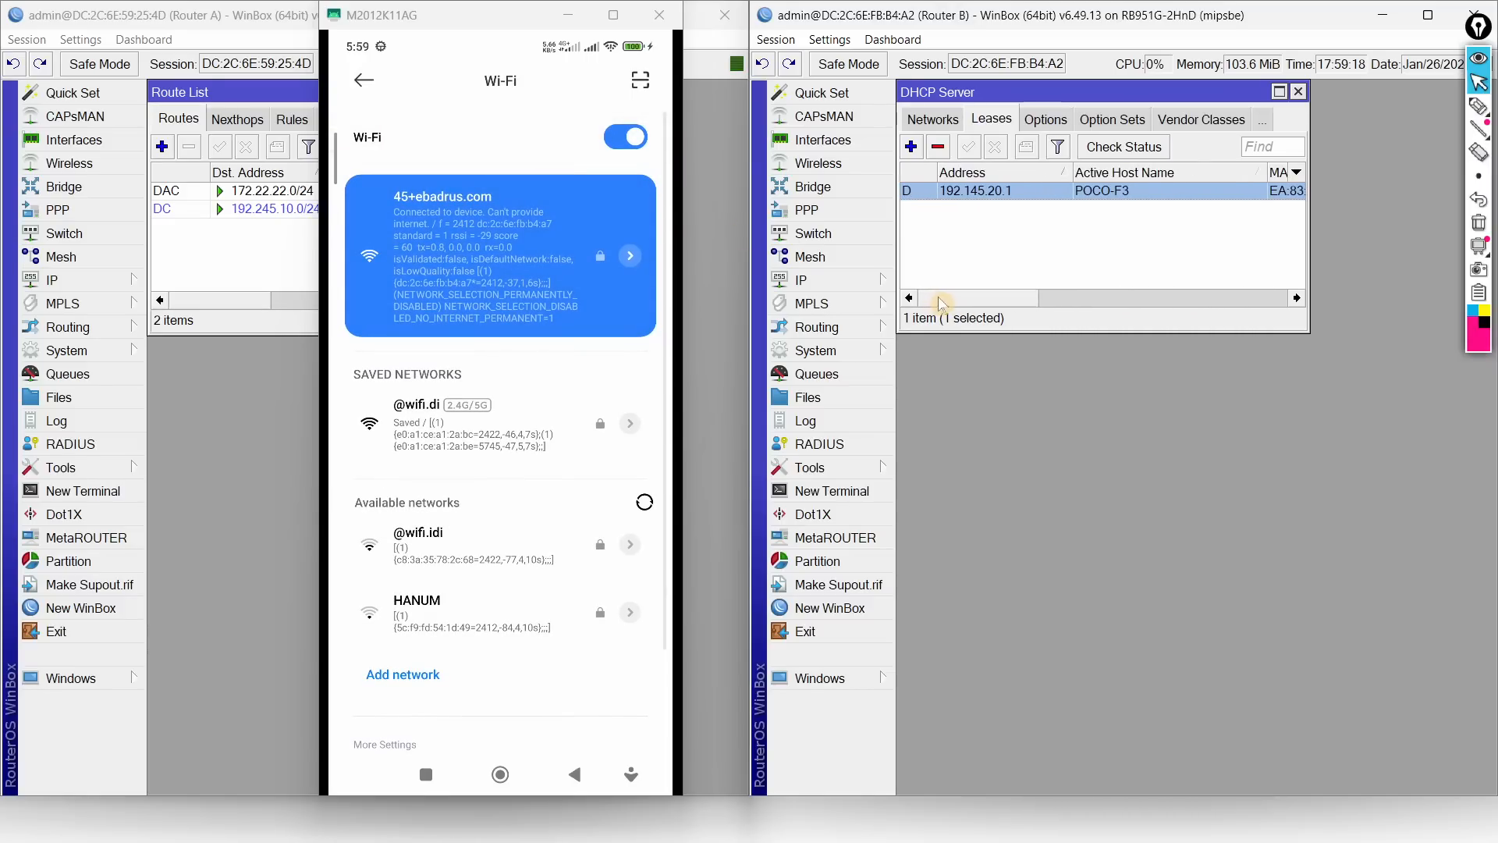
{"action": "left_click", "coordinate": [574, 18]}
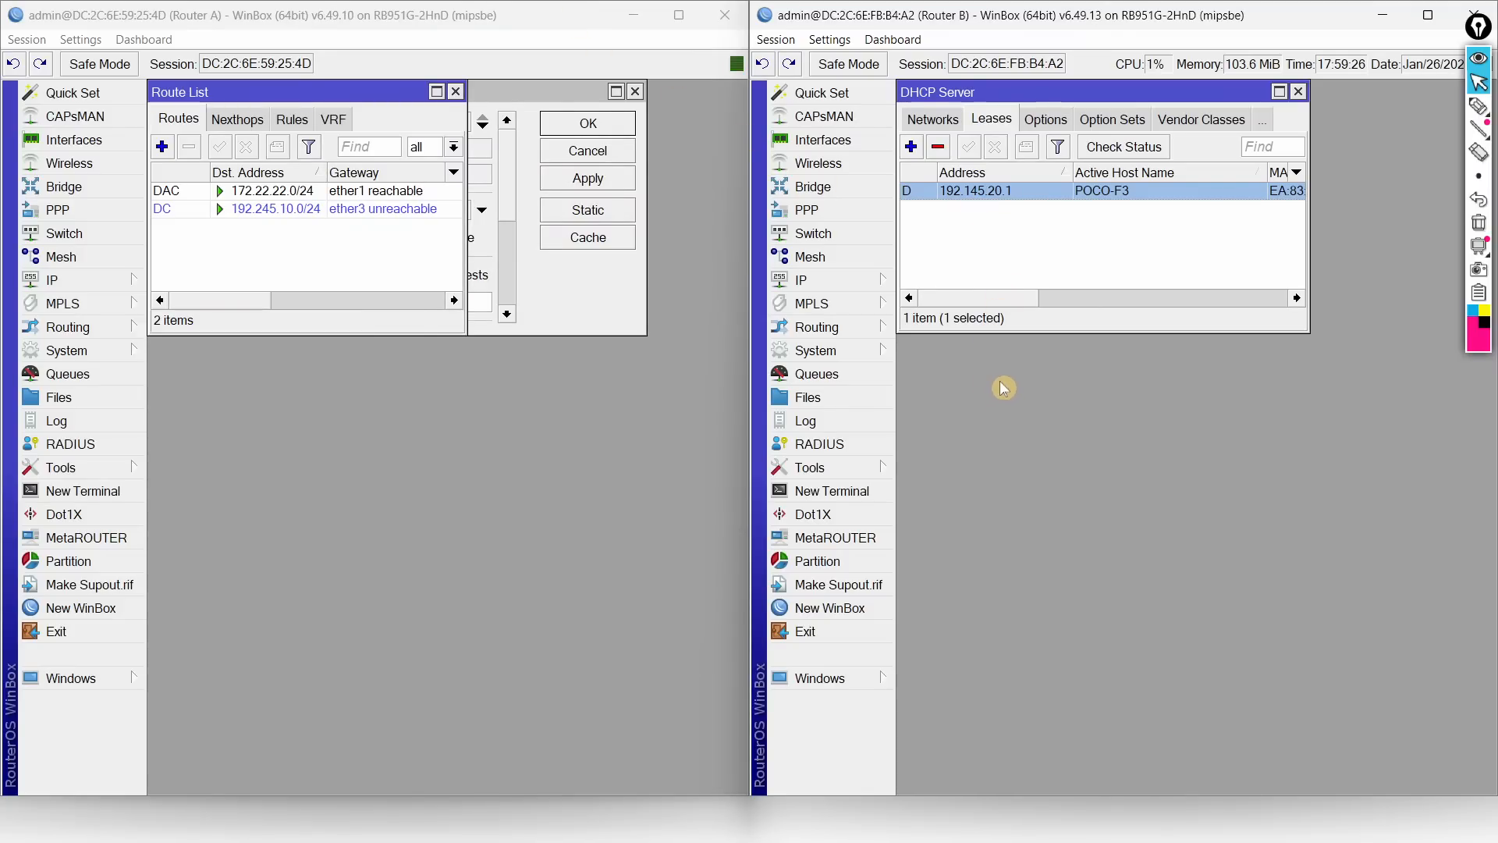
{"action": "key", "text": "alt+Tab"}
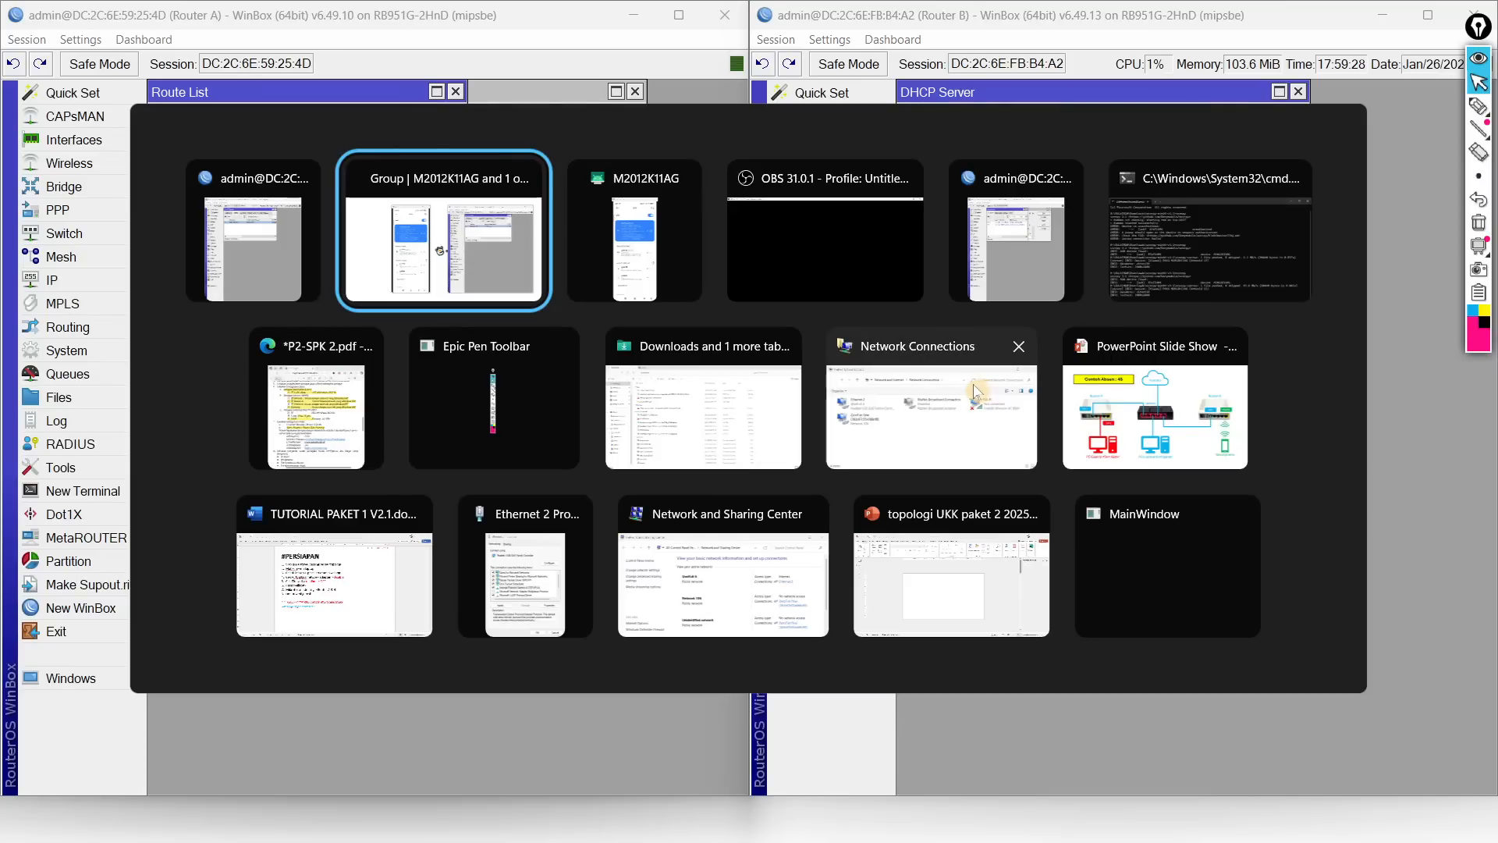
{"action": "left_click", "coordinate": [320, 423]}
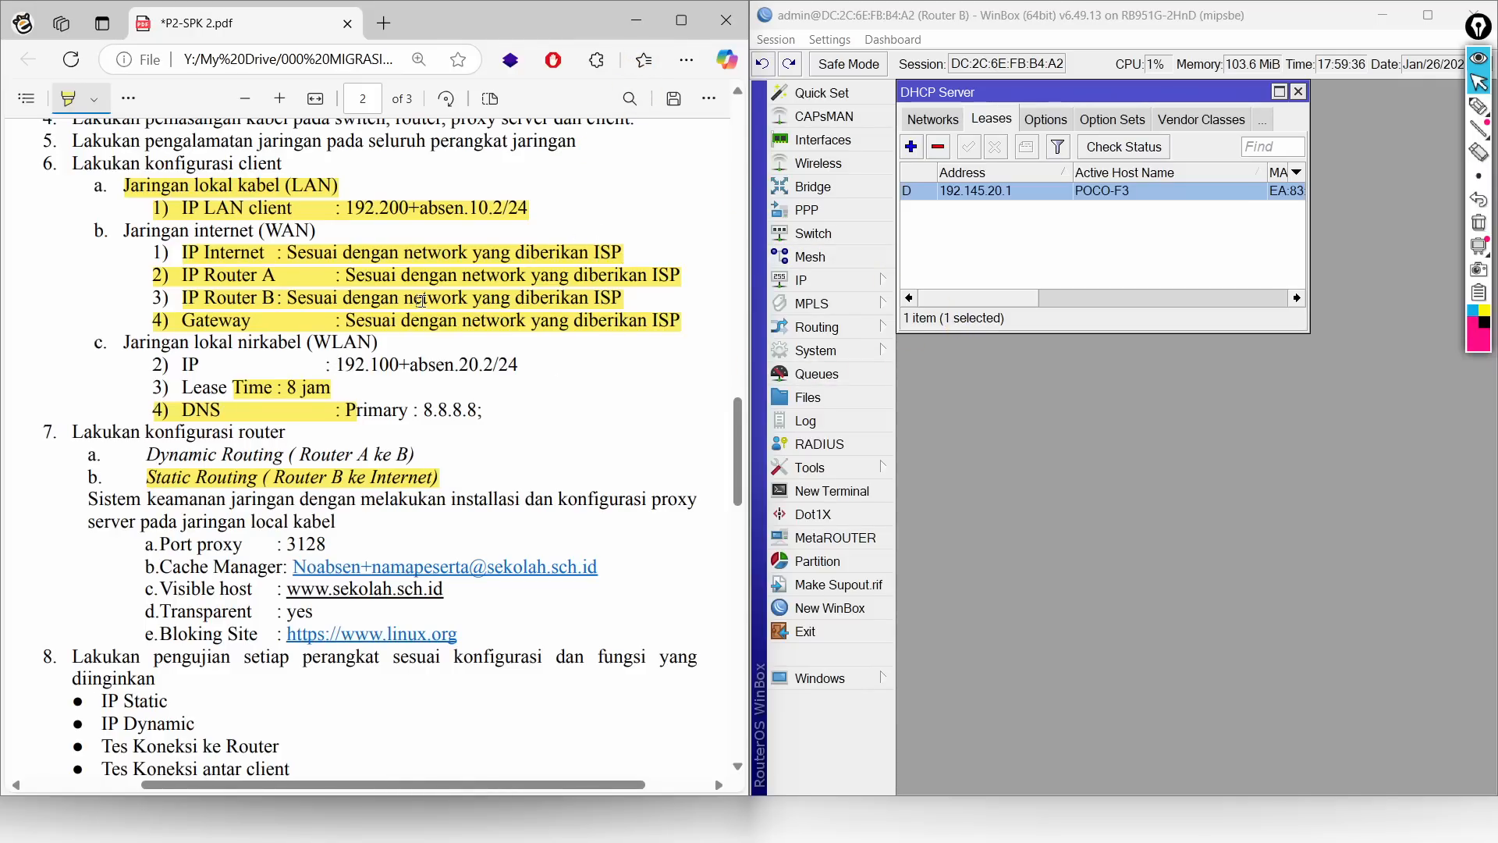
{"action": "left_click", "coordinate": [637, 20]}
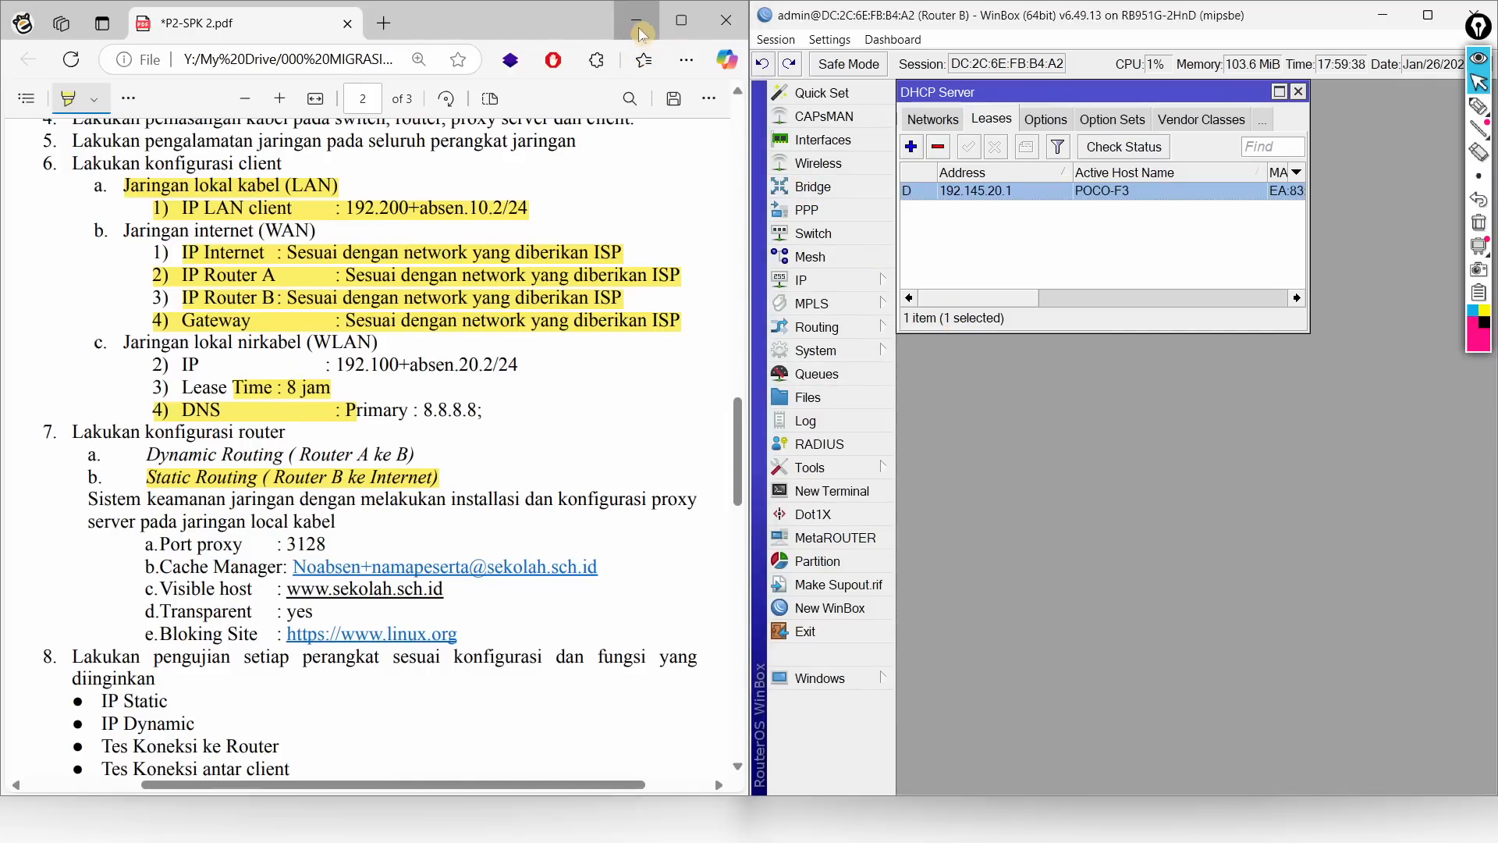
Step: Start a new srcnat NAT rule on Router B with out interface ether1, checking the network diagram
{"action": "left_click", "coordinate": [817, 281]}
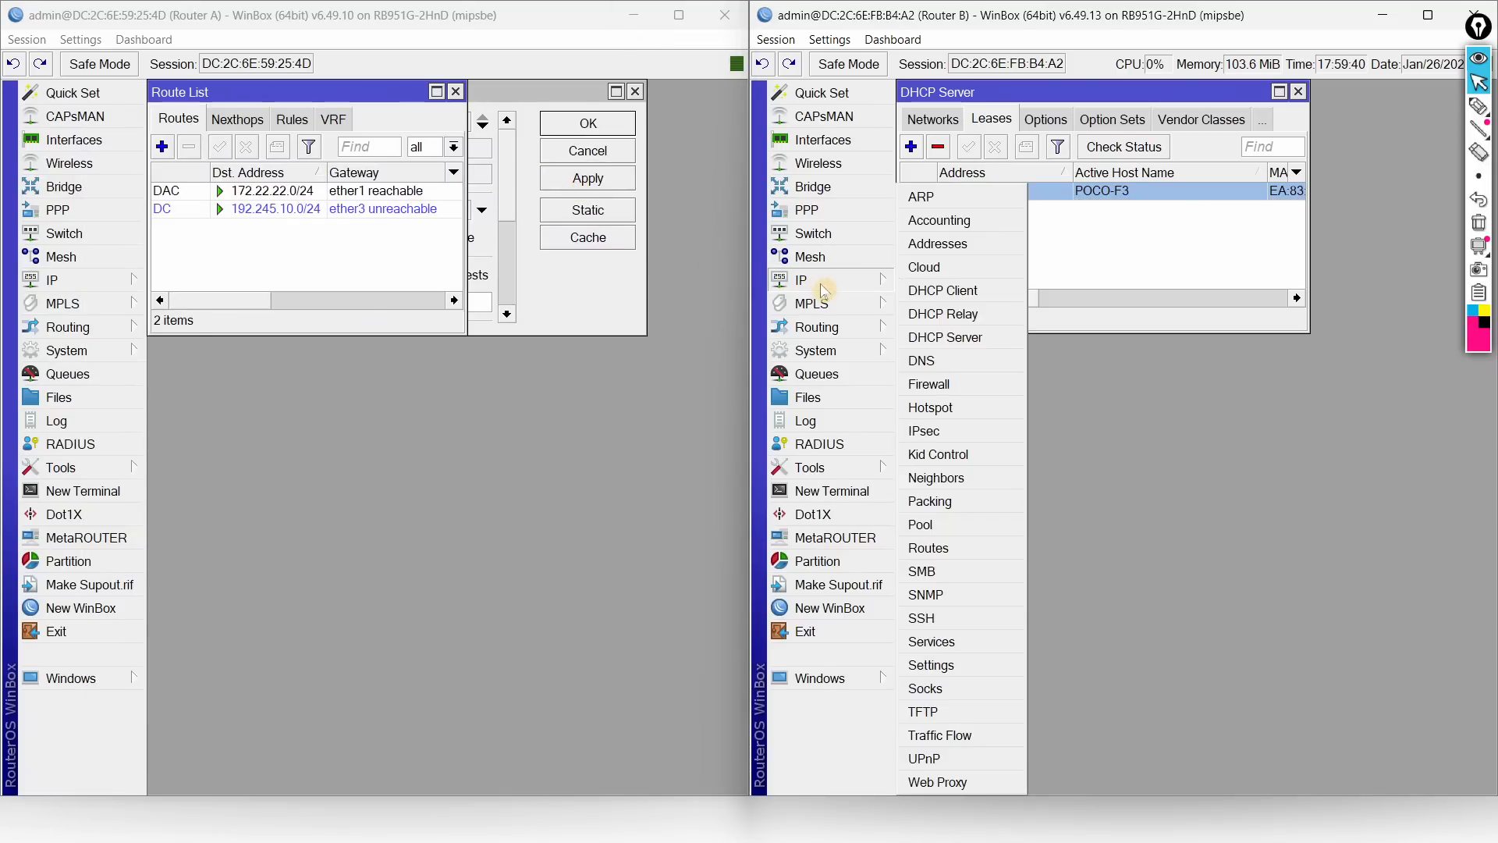
{"action": "left_click", "coordinate": [970, 388]}
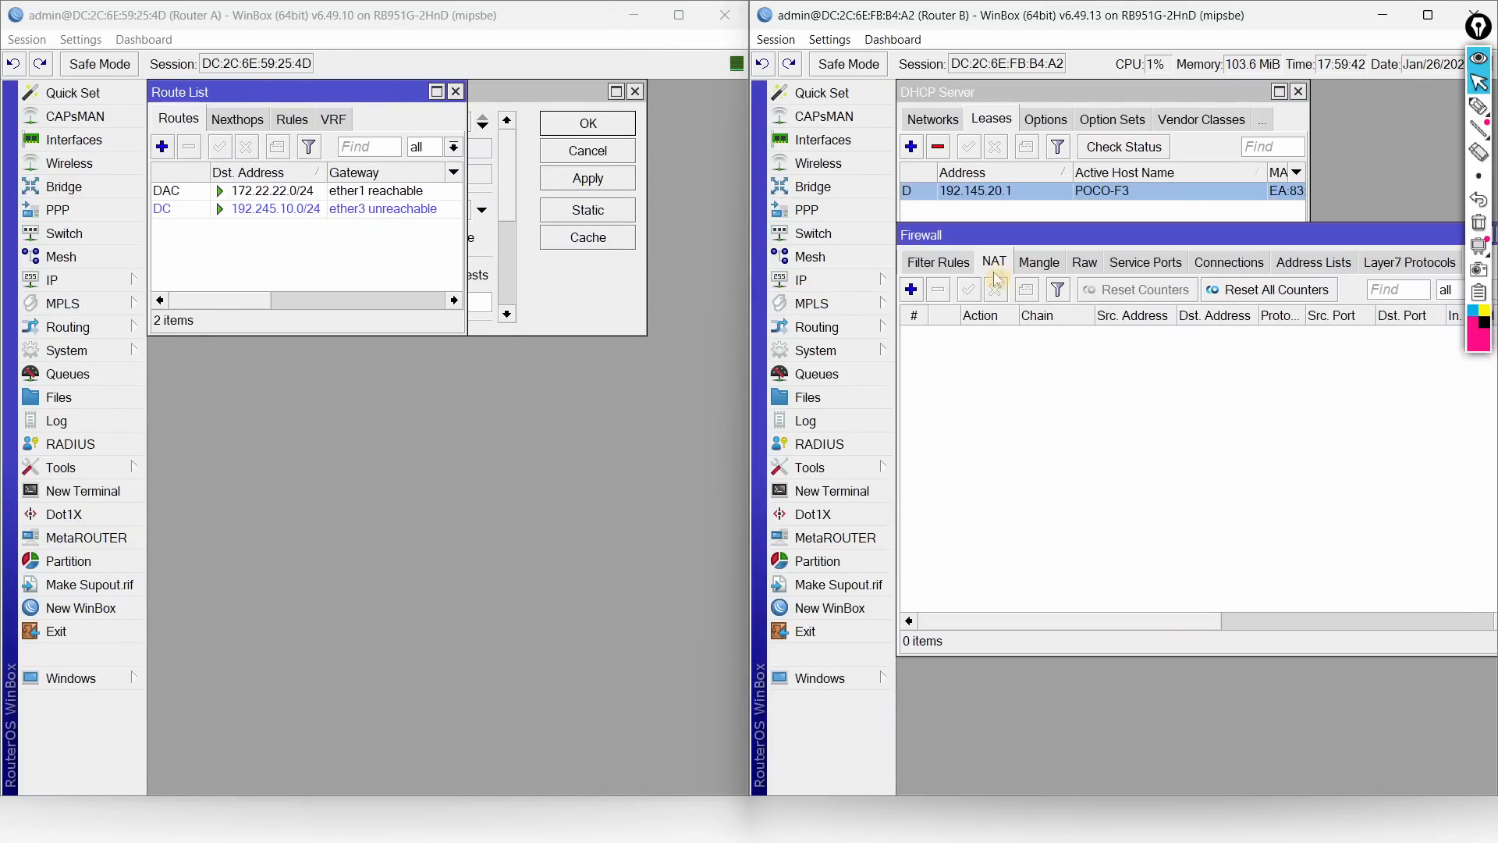
{"action": "left_click", "coordinate": [911, 291]}
{"action": "left_click", "coordinate": [1057, 205]}
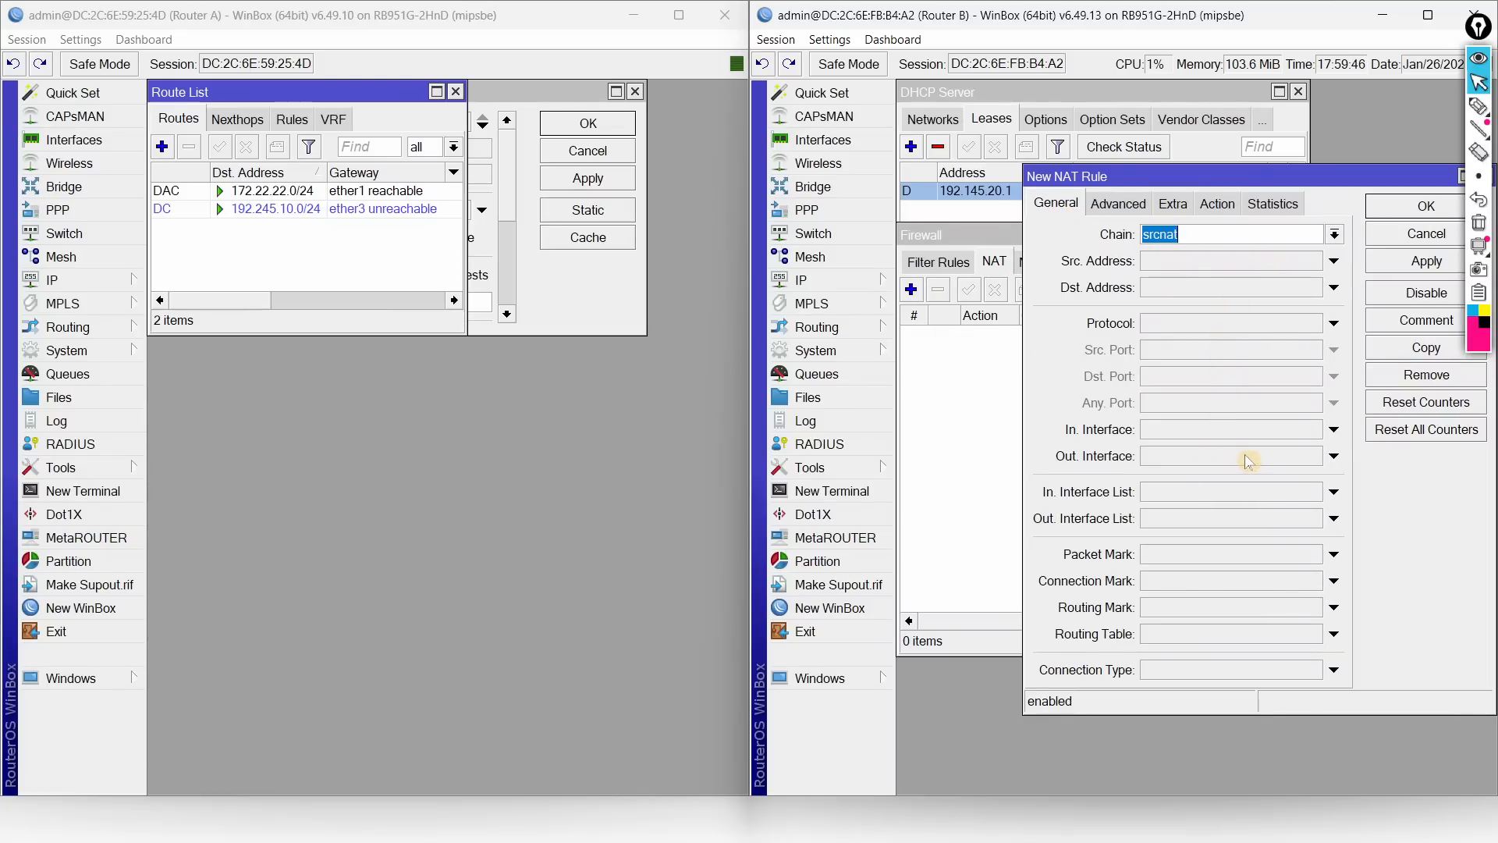
{"action": "left_click", "coordinate": [1331, 458]}
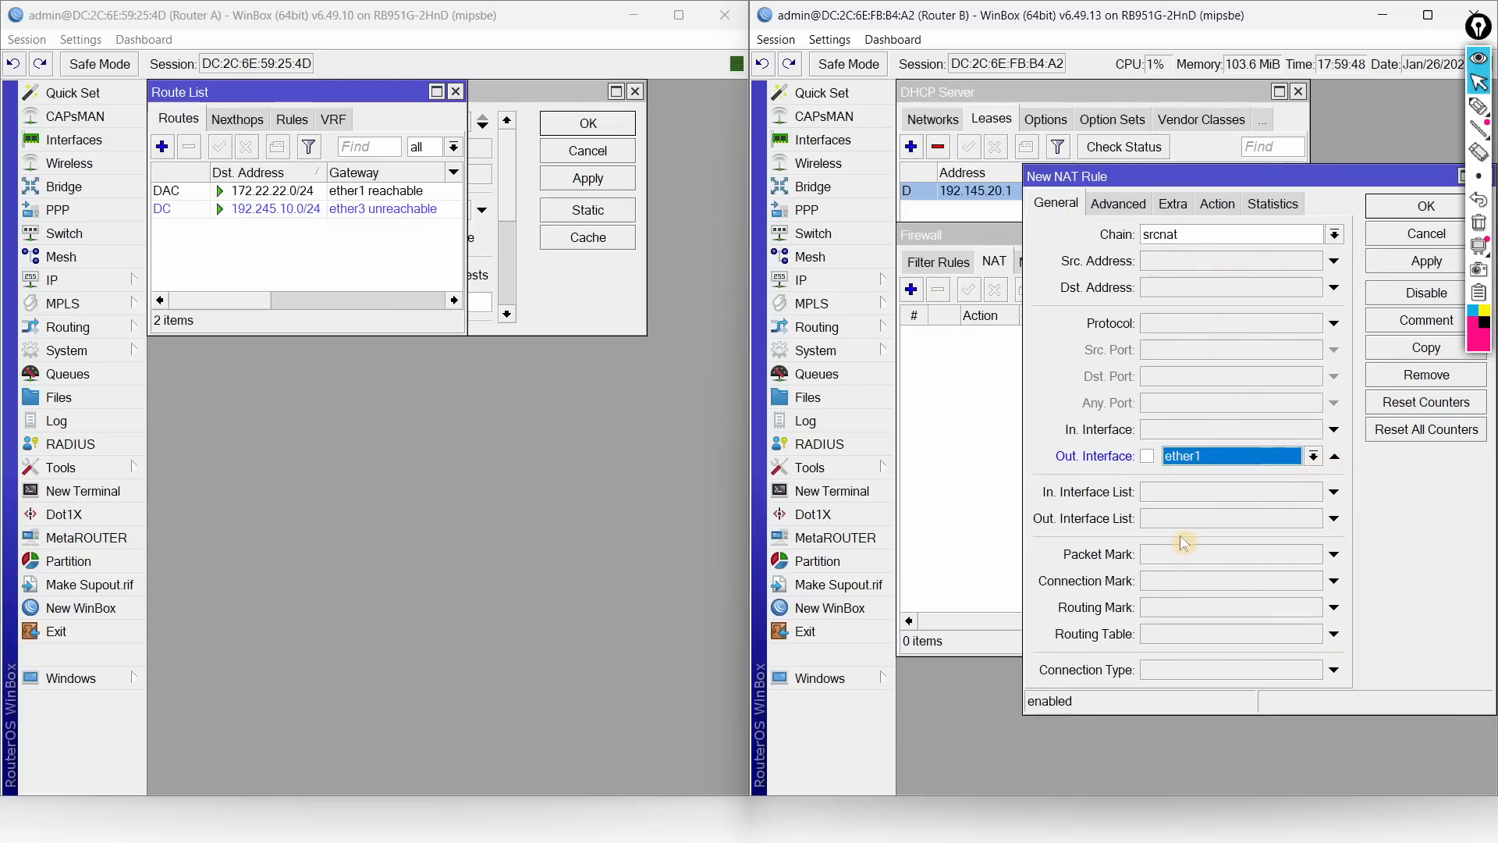
{"action": "key", "text": "alt+Tab"}
{"action": "left_click", "coordinate": [1131, 492]}
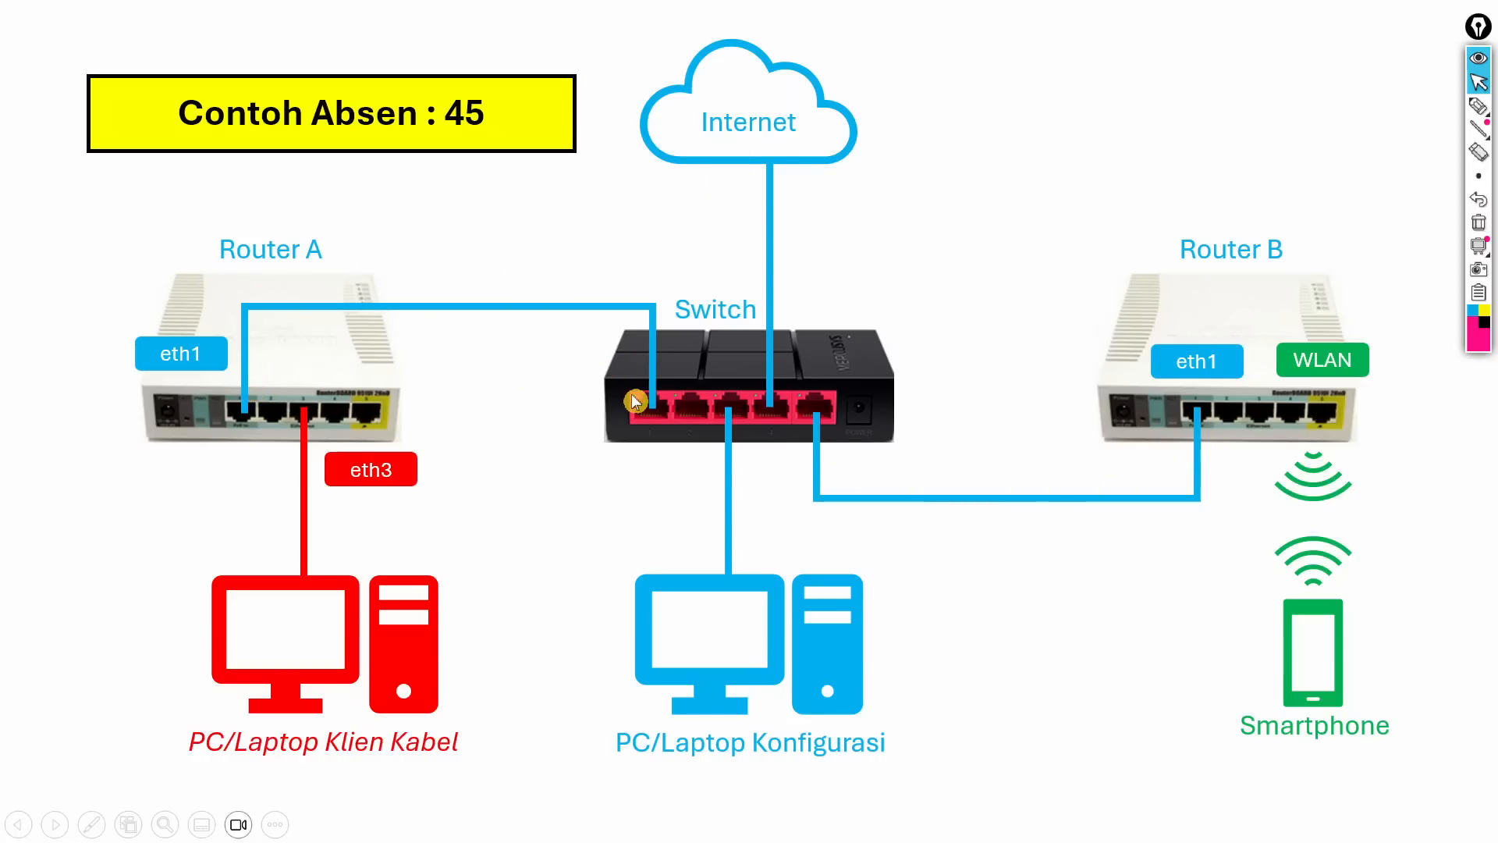
{"action": "key", "text": "alt+Tab"}
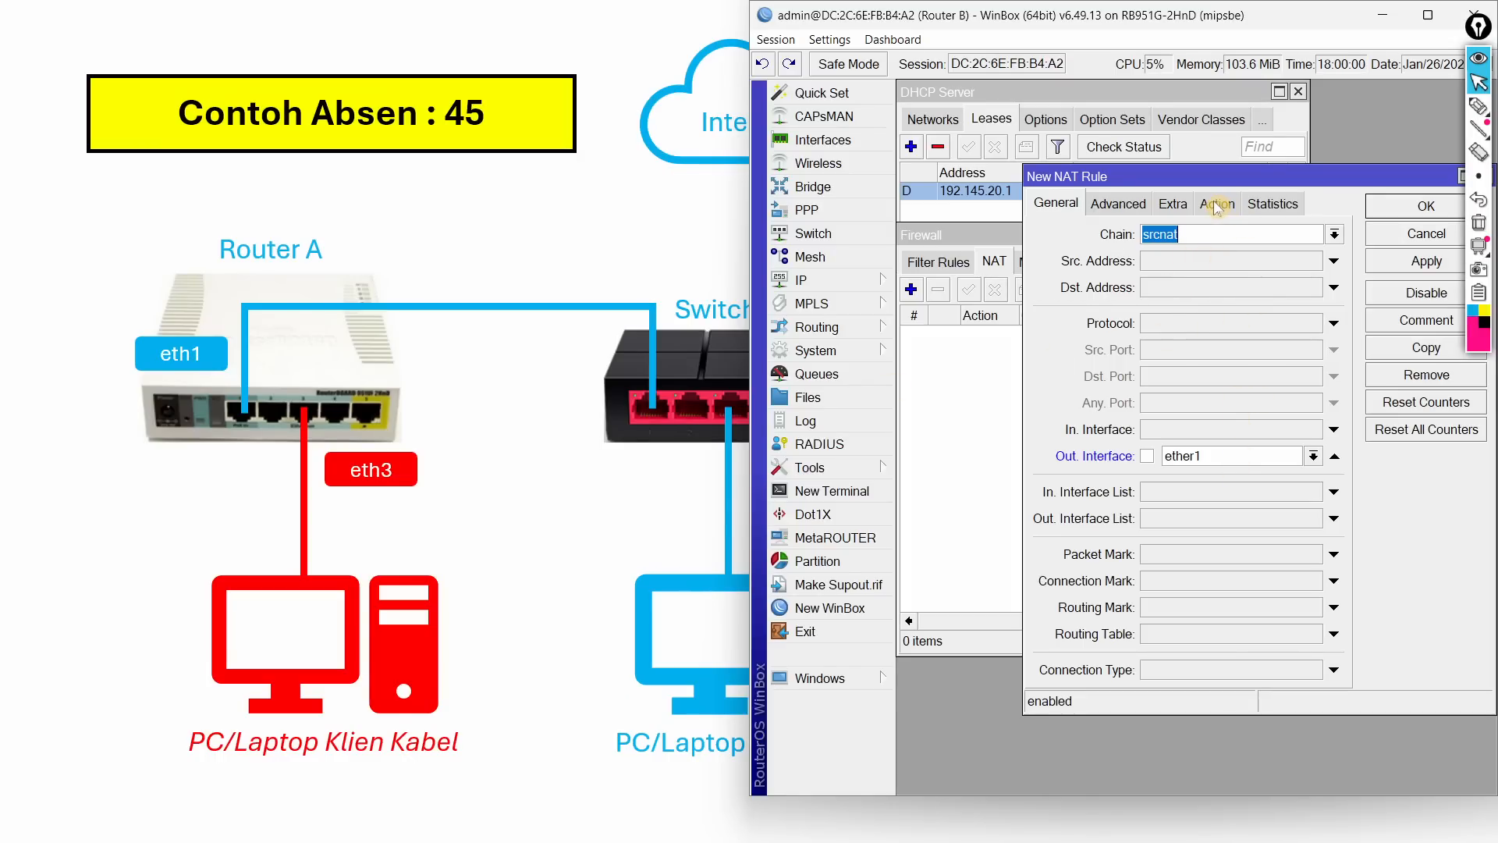
Step: Set the rule's action to masquerade and save it on Router B
{"action": "left_click", "coordinate": [1216, 205]}
{"action": "left_click", "coordinate": [1188, 234]}
{"action": "left_click", "coordinate": [1163, 349]}
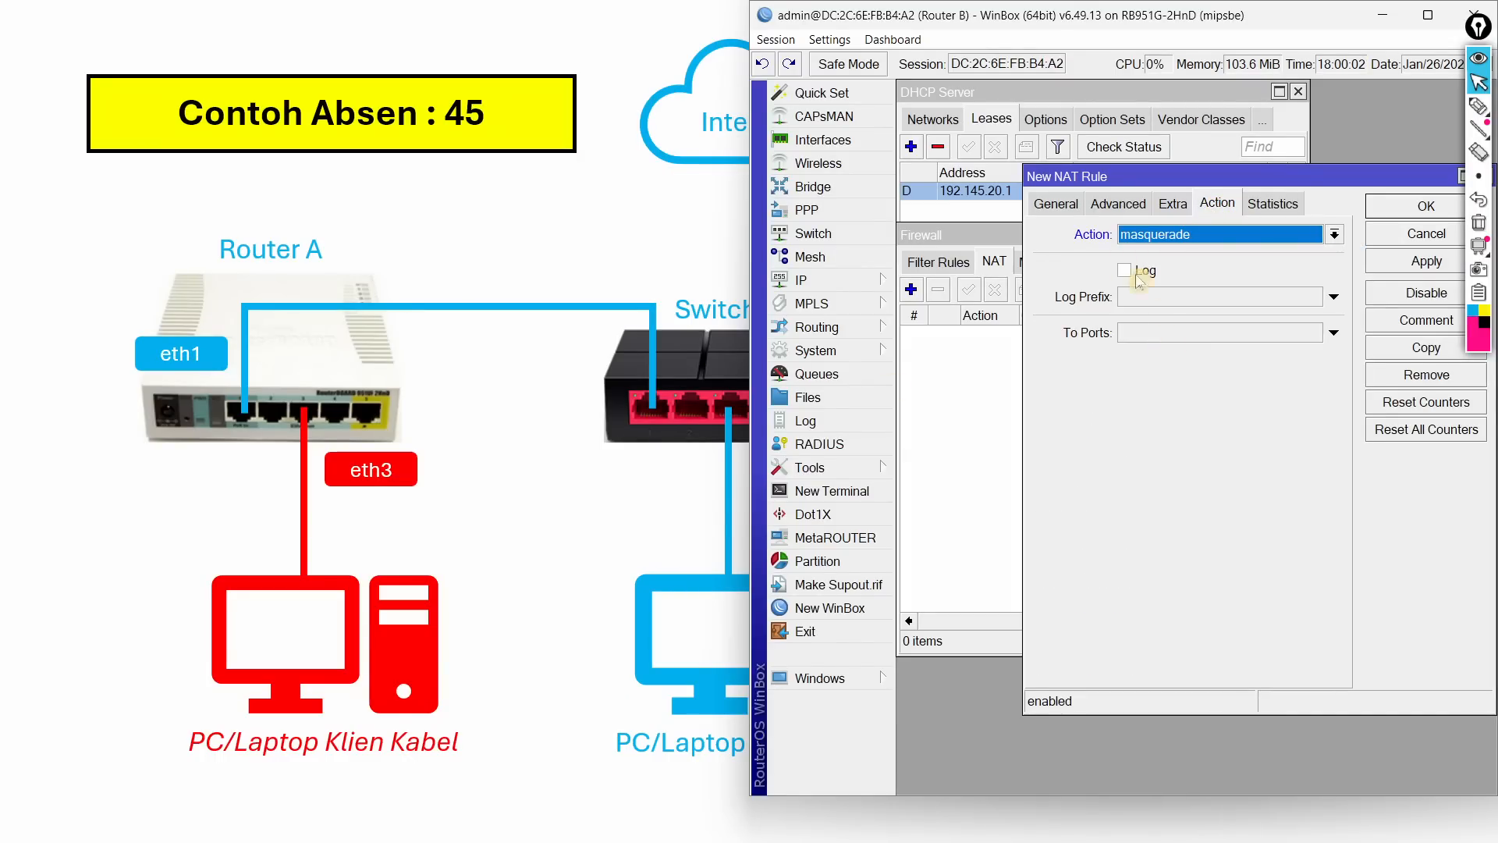
{"action": "left_click", "coordinate": [1053, 204]}
{"action": "left_click", "coordinate": [1381, 208]}
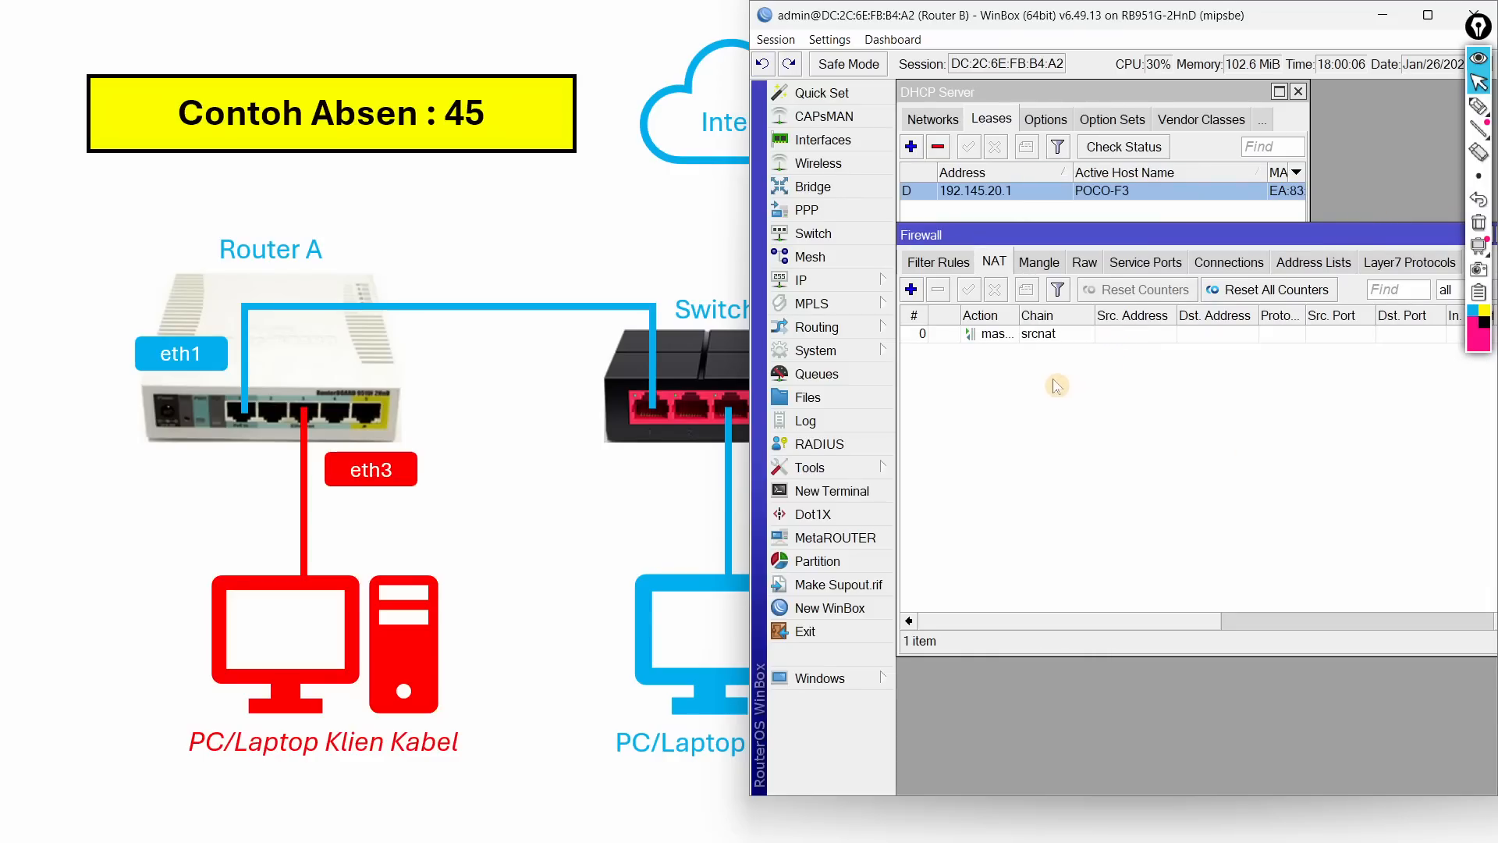
{"action": "key", "text": "alt+Tab"}
{"action": "key", "text": "alt+Tab"}
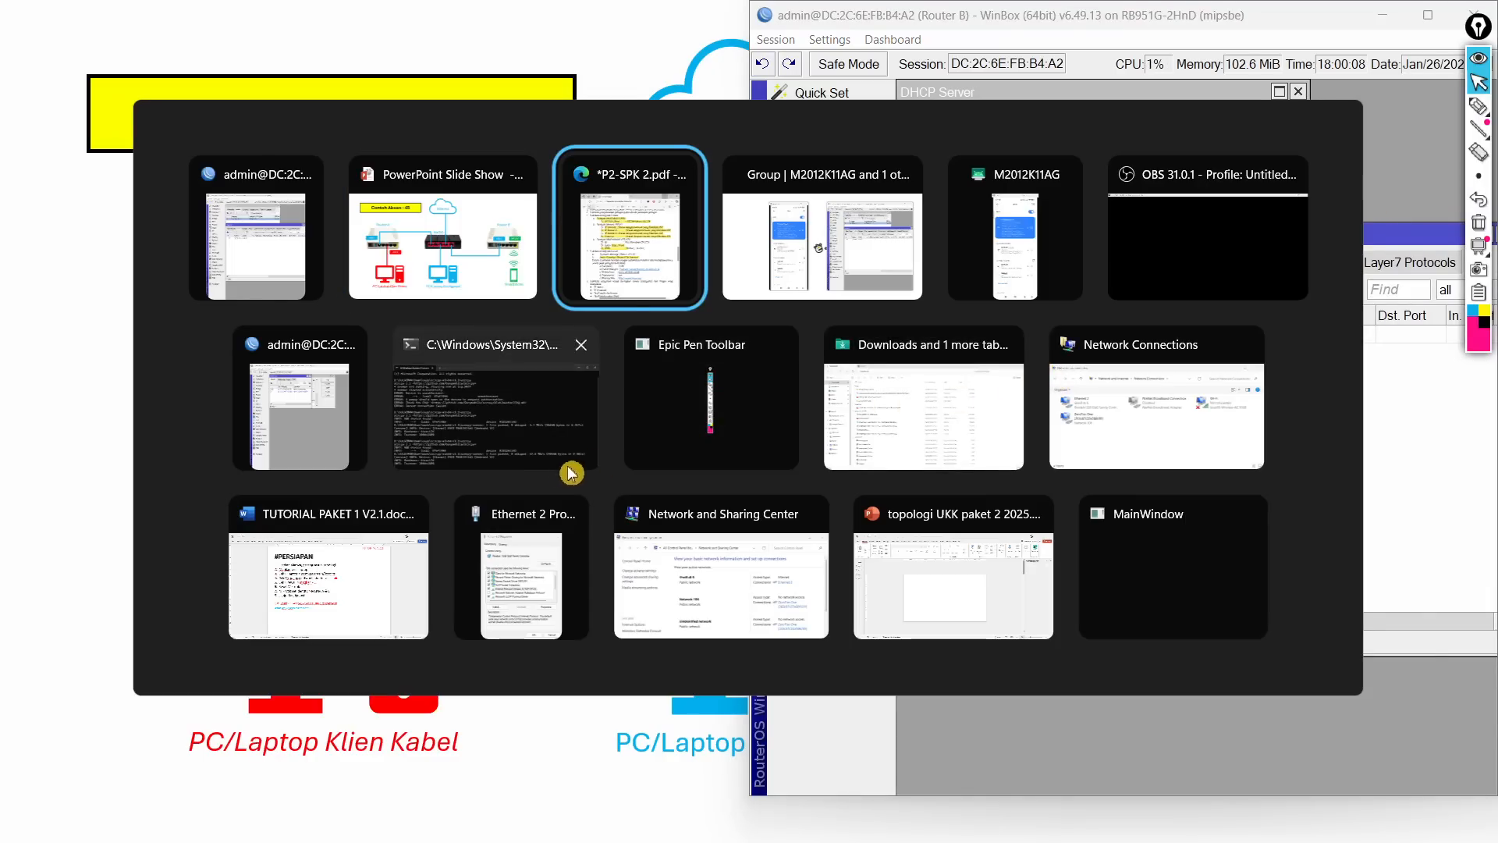
{"action": "left_click", "coordinate": [305, 448]}
Step: Open Router A's NAT rules and add a new rule with out interface ether1
{"action": "key", "text": "Escape"}
{"action": "key", "text": "Escape"}
{"action": "key", "text": "Escape"}
{"action": "key", "text": "Escape"}
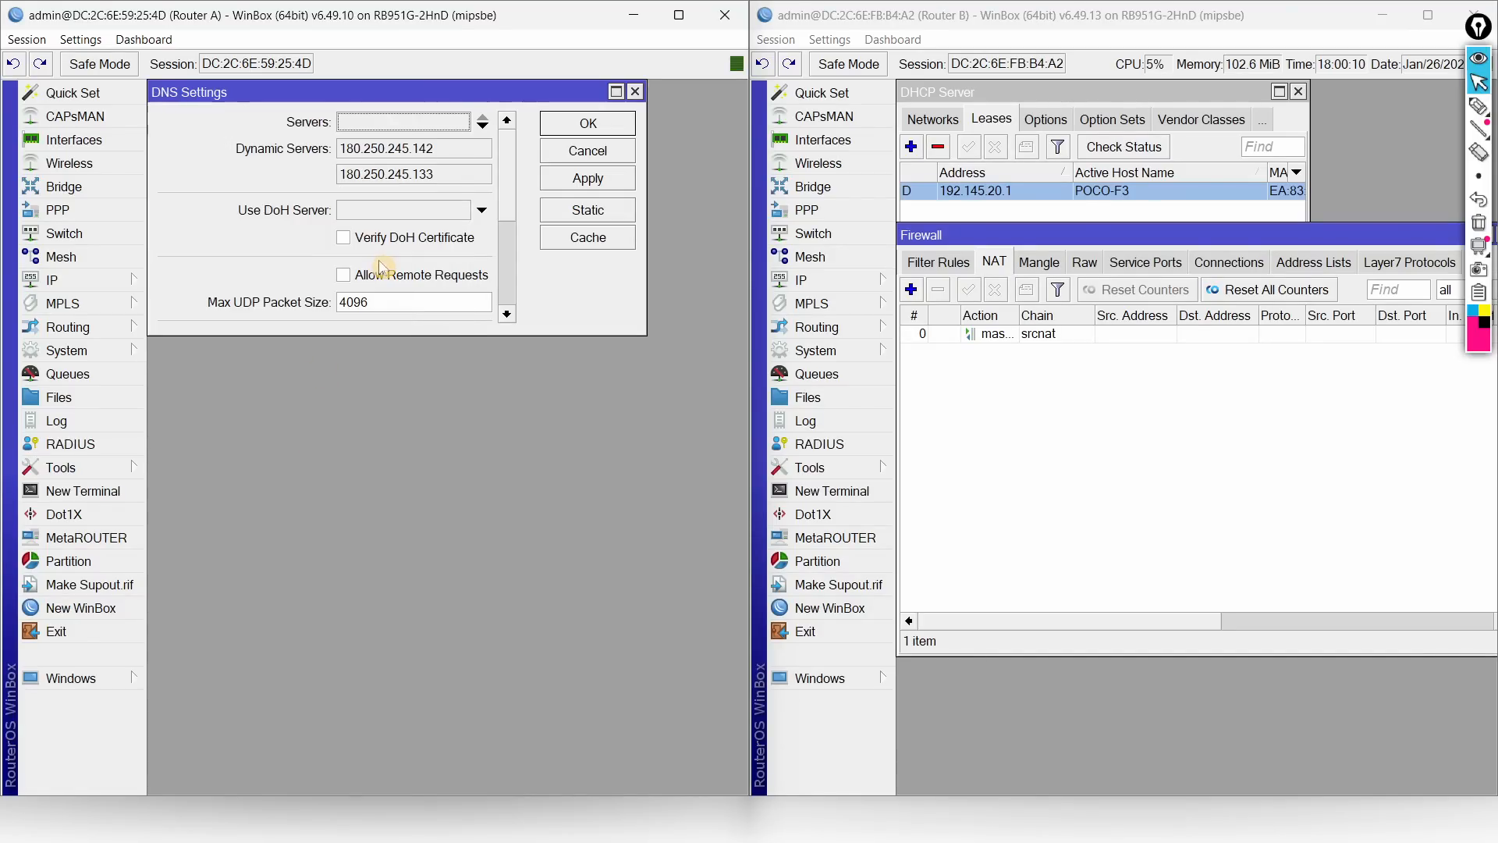
{"action": "left_click", "coordinate": [123, 277]}
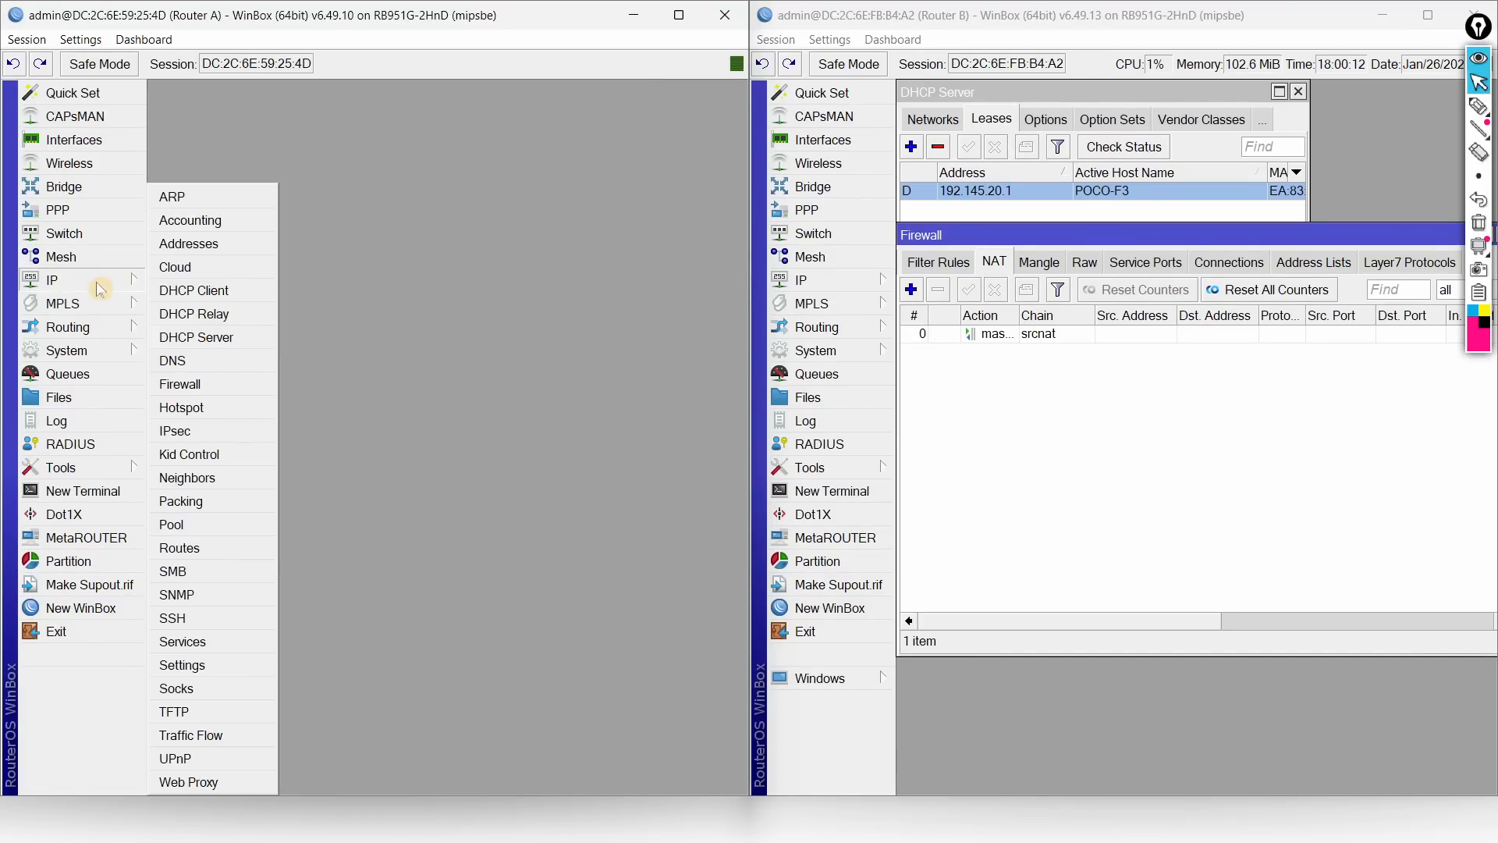
{"action": "left_click", "coordinate": [197, 385]}
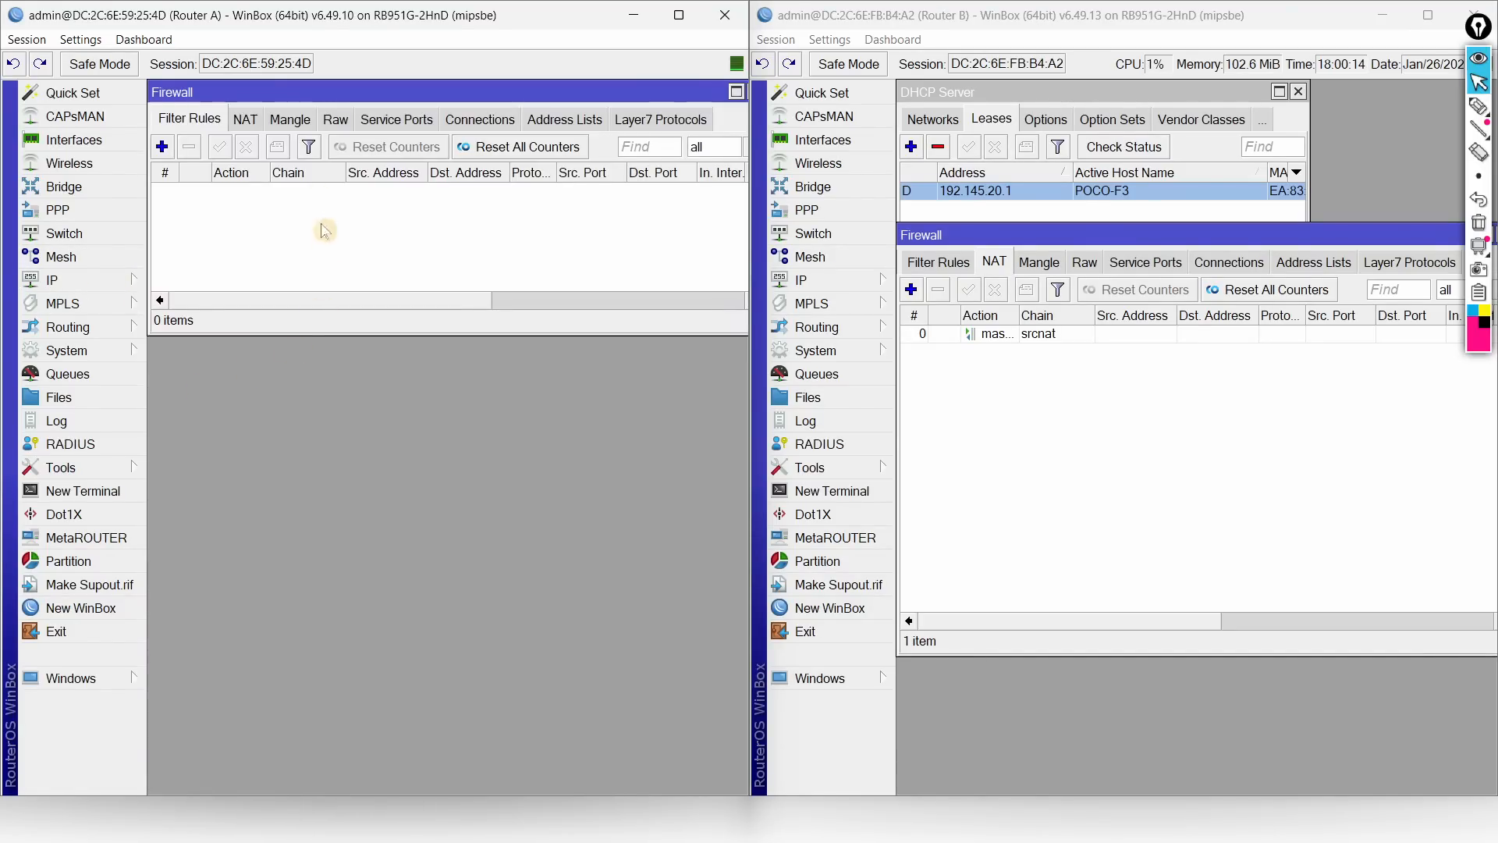
{"action": "left_click", "coordinate": [241, 119]}
{"action": "left_click", "coordinate": [162, 146]}
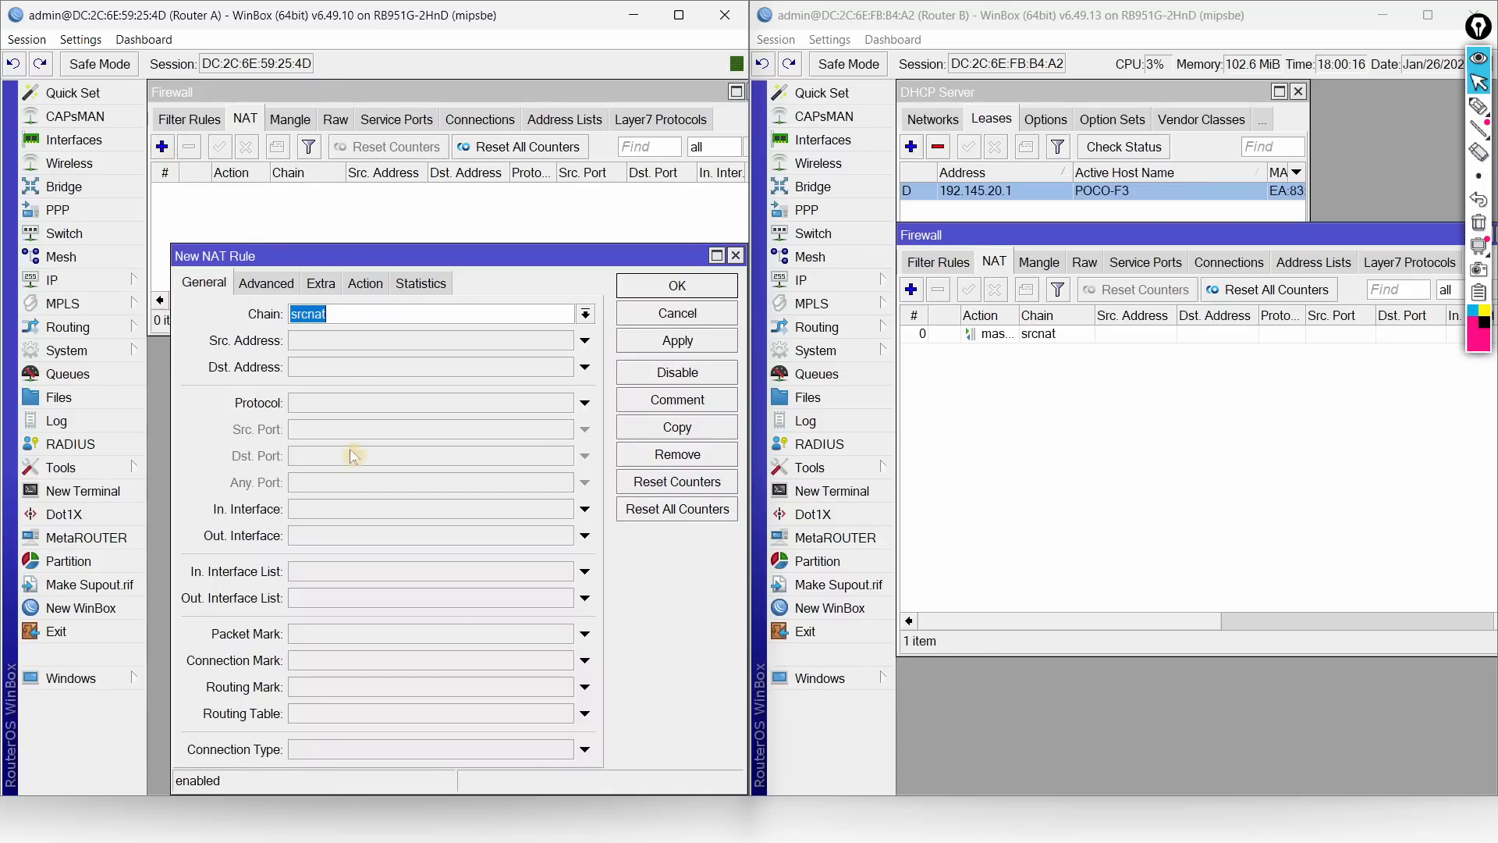
{"action": "left_click", "coordinate": [402, 536]}
{"action": "left_click", "coordinate": [405, 549]}
Step: Set the action to masquerade, save it, and view the 'Contoh Absen : 45' topology slide
{"action": "left_click", "coordinate": [357, 284]}
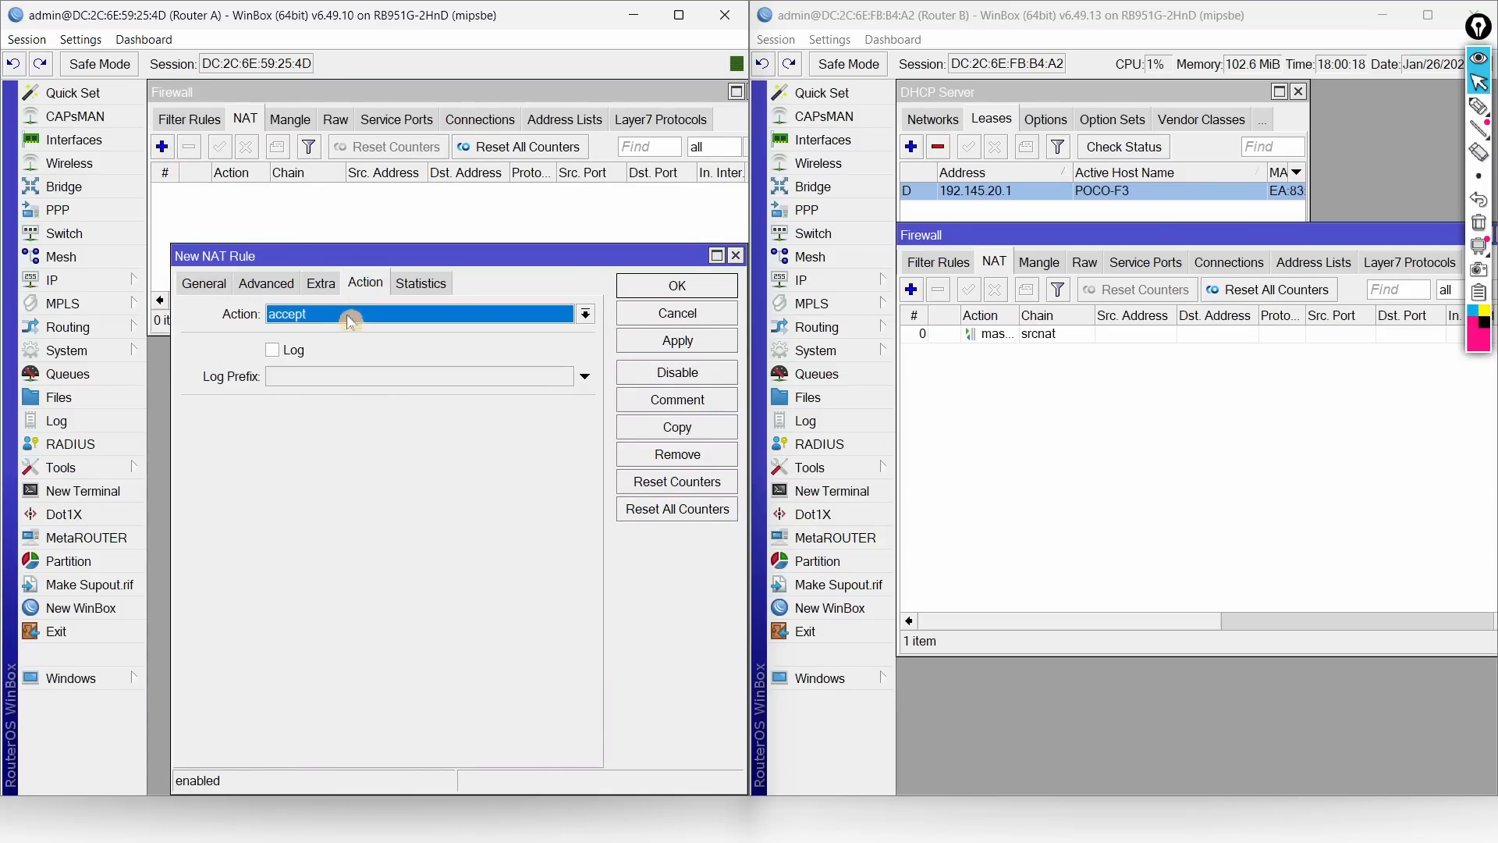
{"action": "left_click", "coordinate": [348, 315]}
{"action": "left_click", "coordinate": [320, 427]}
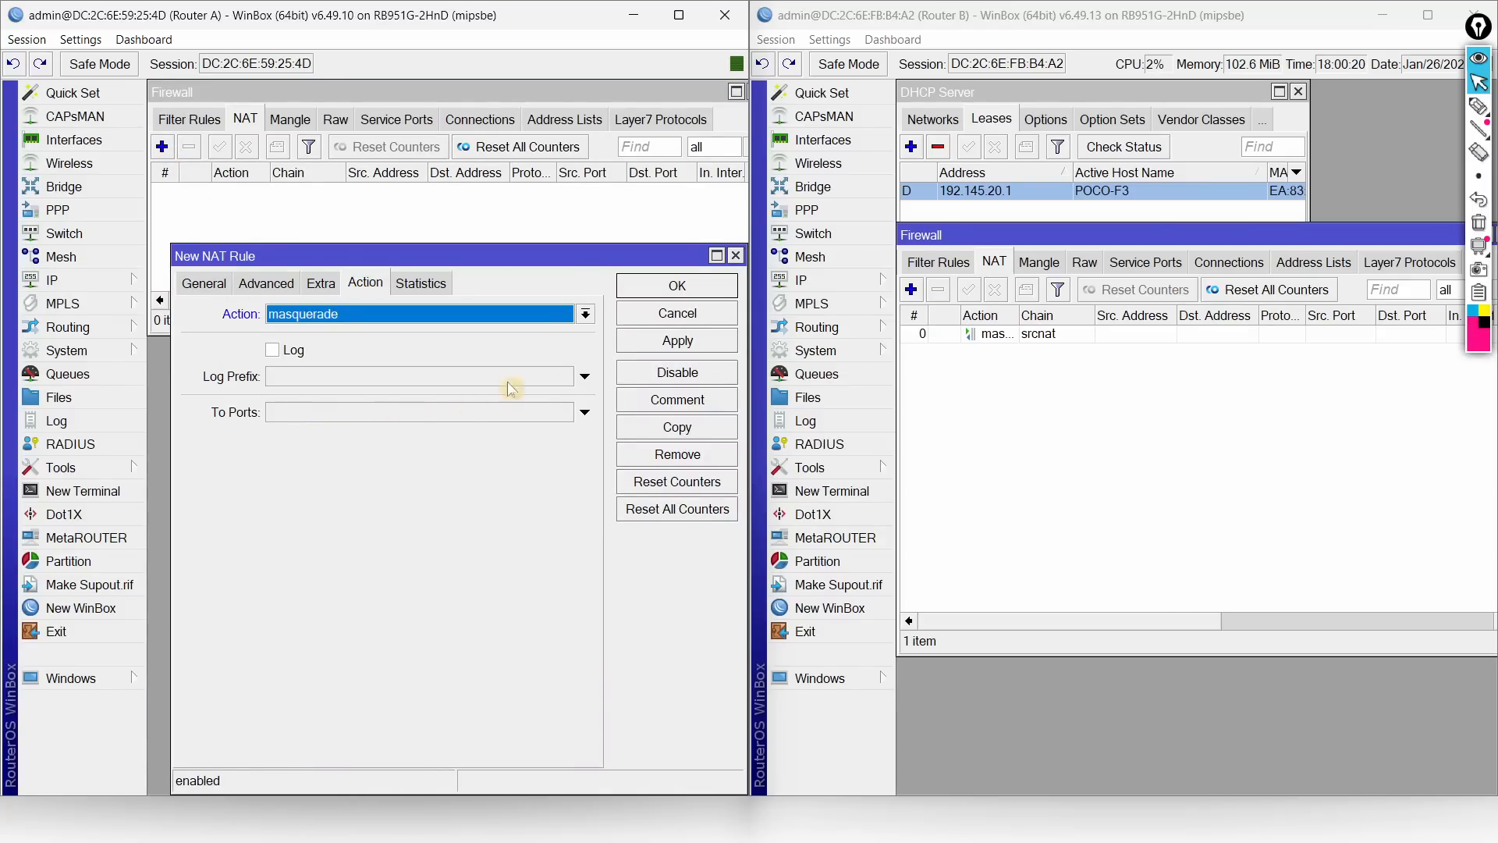
{"action": "left_click", "coordinate": [699, 286]}
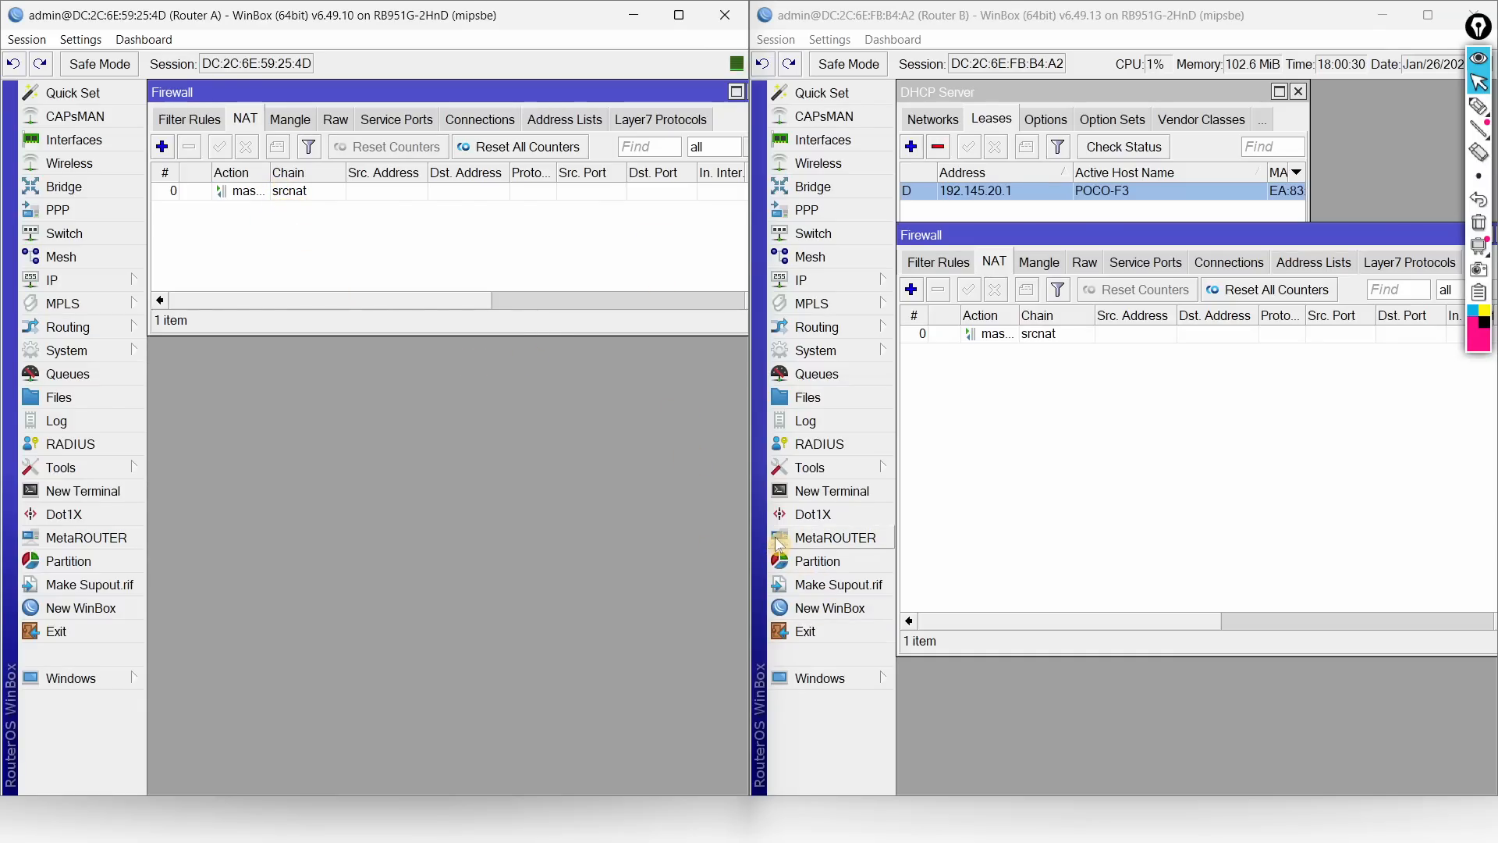
{"action": "key", "text": "alt+Tab"}
{"action": "key", "text": "alt+Tab"}
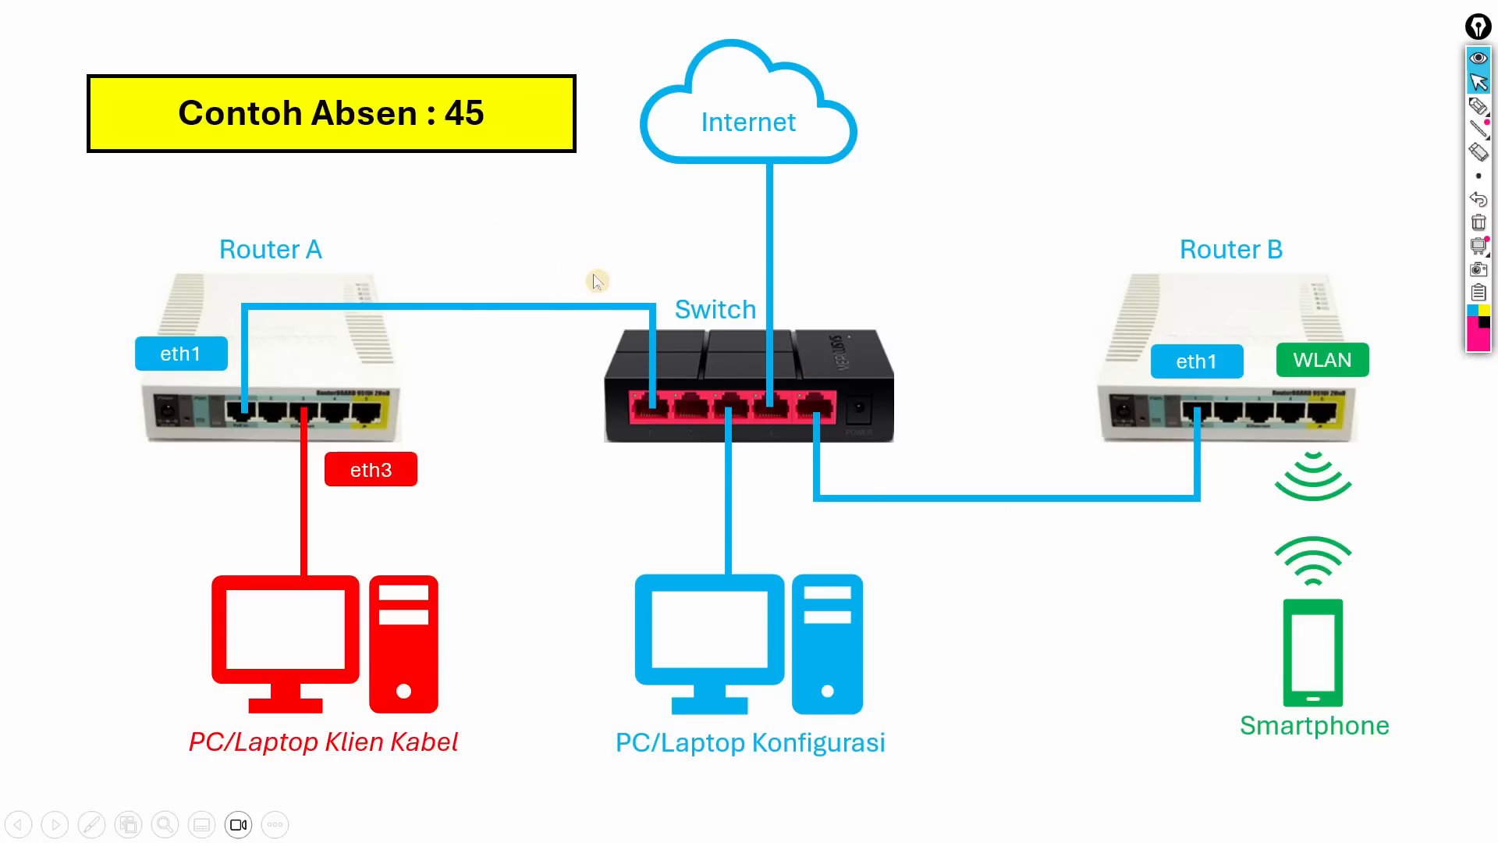
{"action": "key", "text": "alt+Tab"}
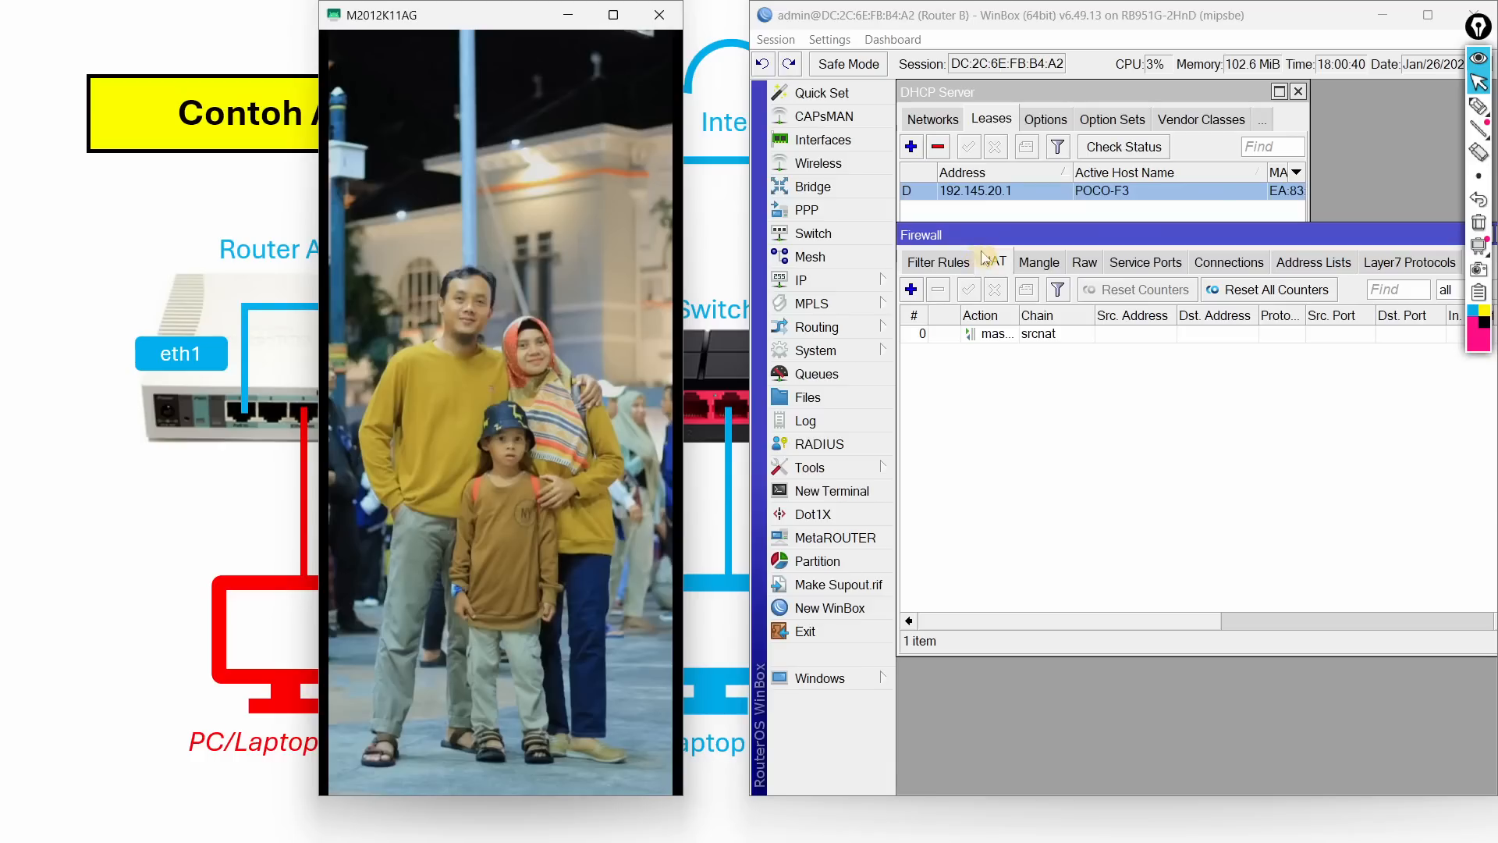
Step: Minimize and restore the phone mirror, then return the phone to its home screen
{"action": "left_click", "coordinate": [573, 16]}
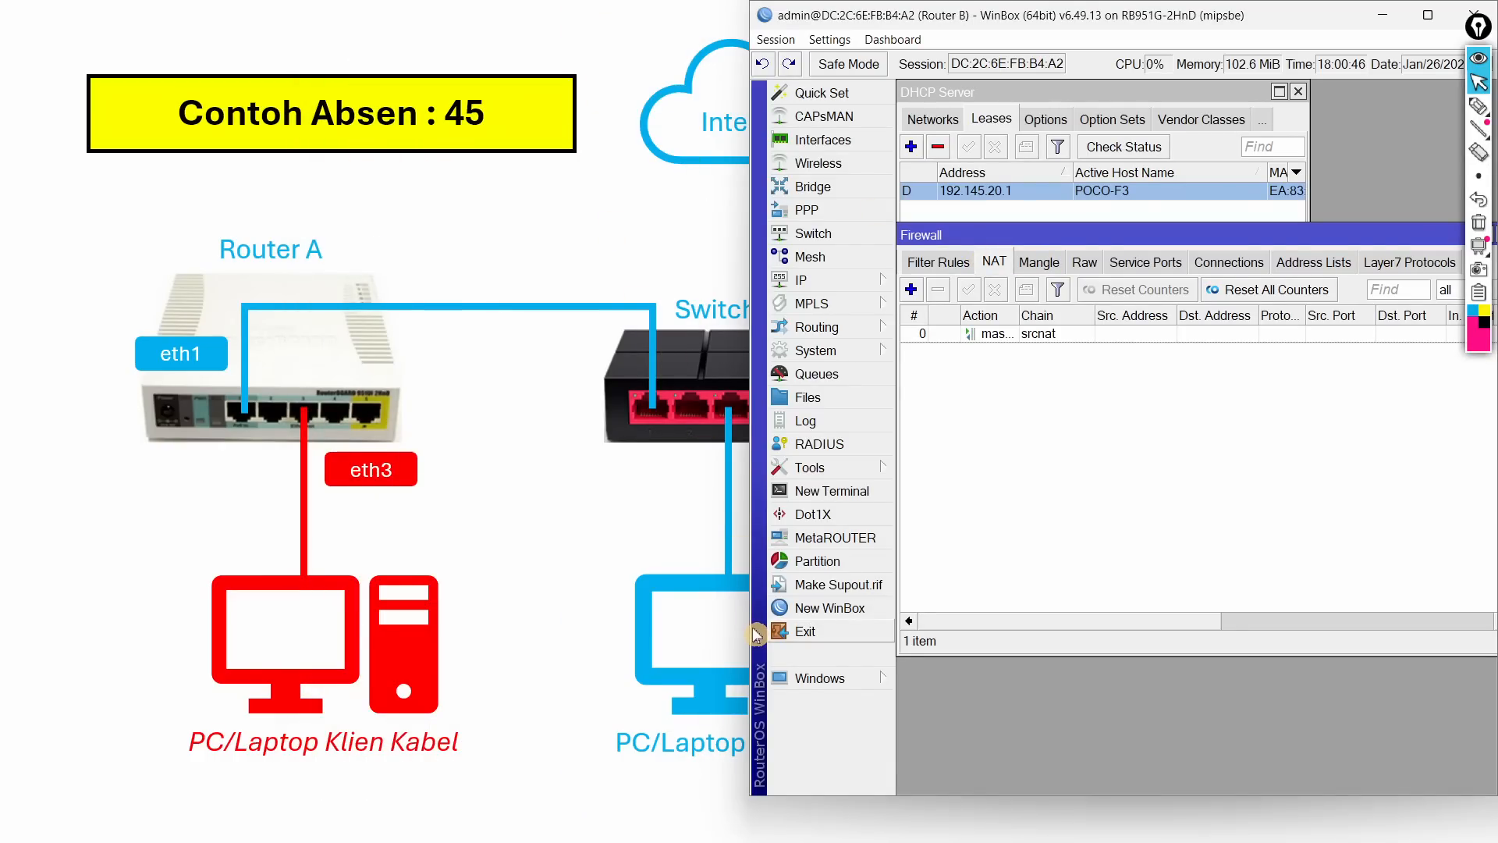
{"action": "key", "text": "alt+Tab"}
{"action": "key", "text": "Tab"}
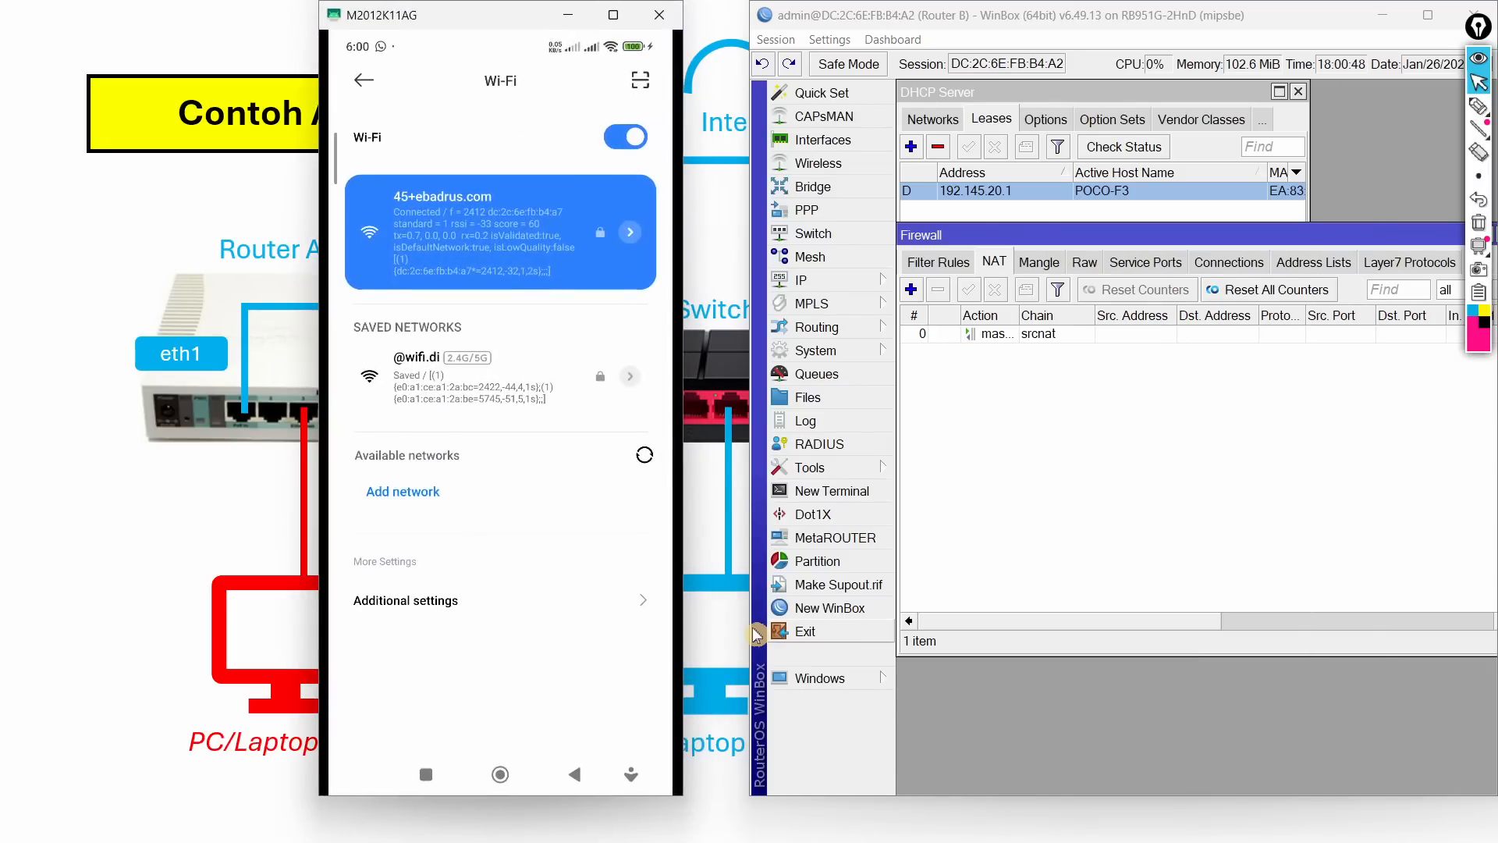
{"action": "middle_click", "coordinate": [610, 76]}
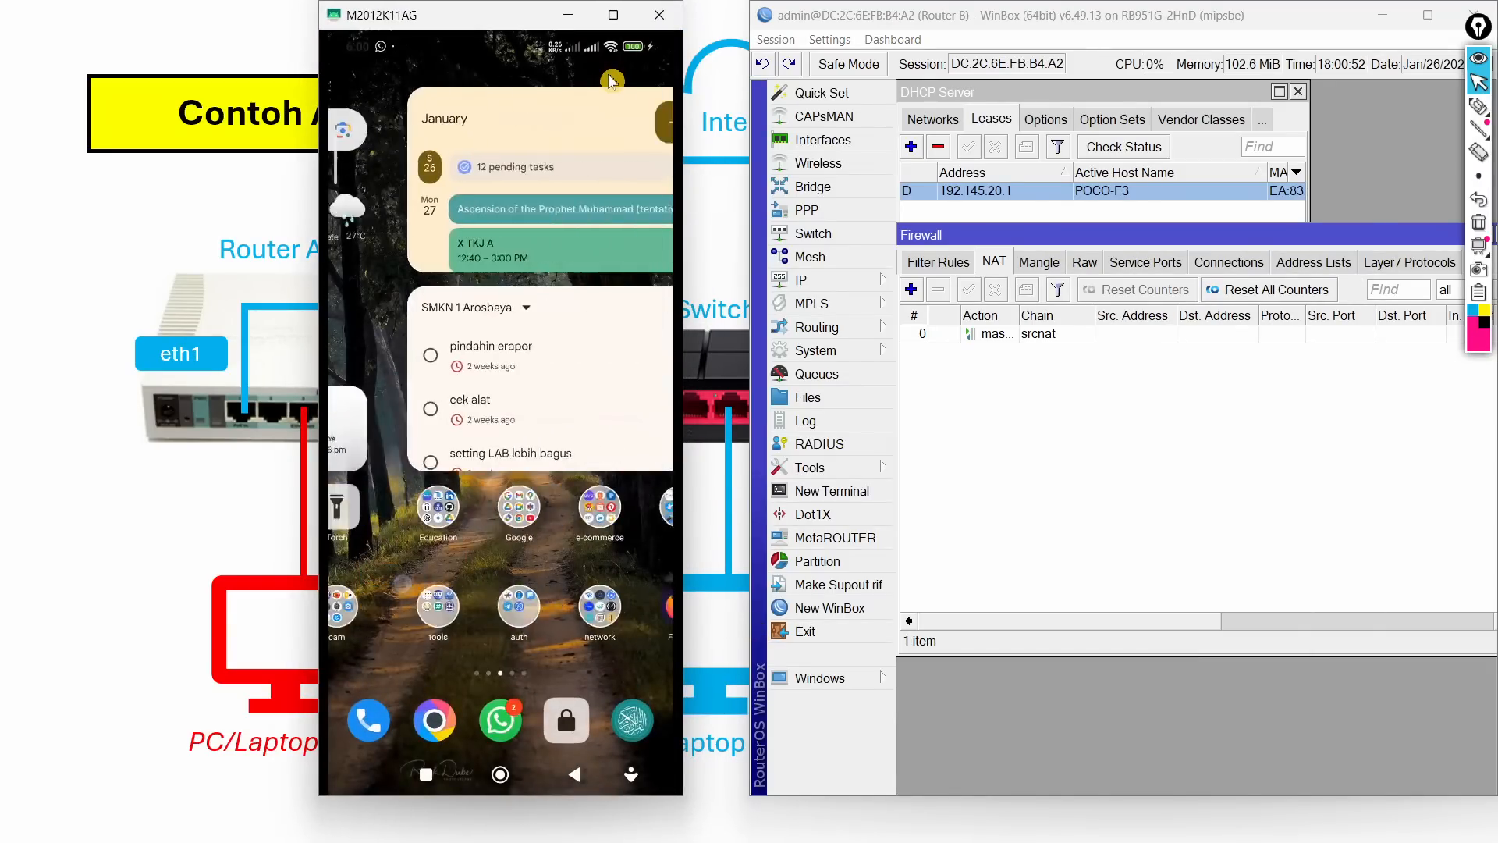
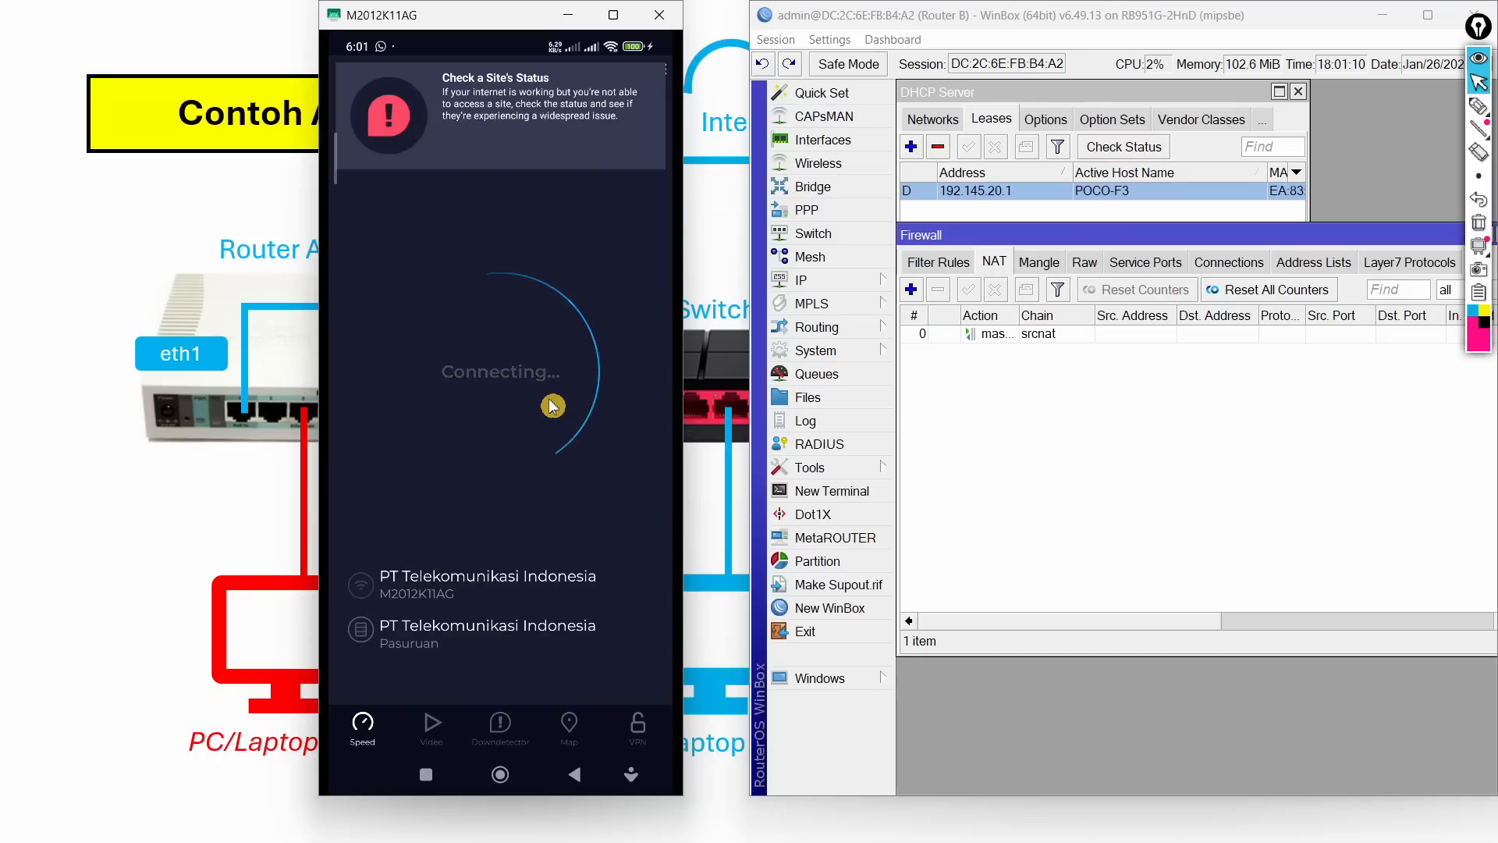
Step: Switch from the phone's running speed test to the task instructions PDF in Edge
{"action": "key", "text": "alt+Tab"}
{"action": "key", "text": "alt+Tab"}
{"action": "key", "text": "alt+Tab"}
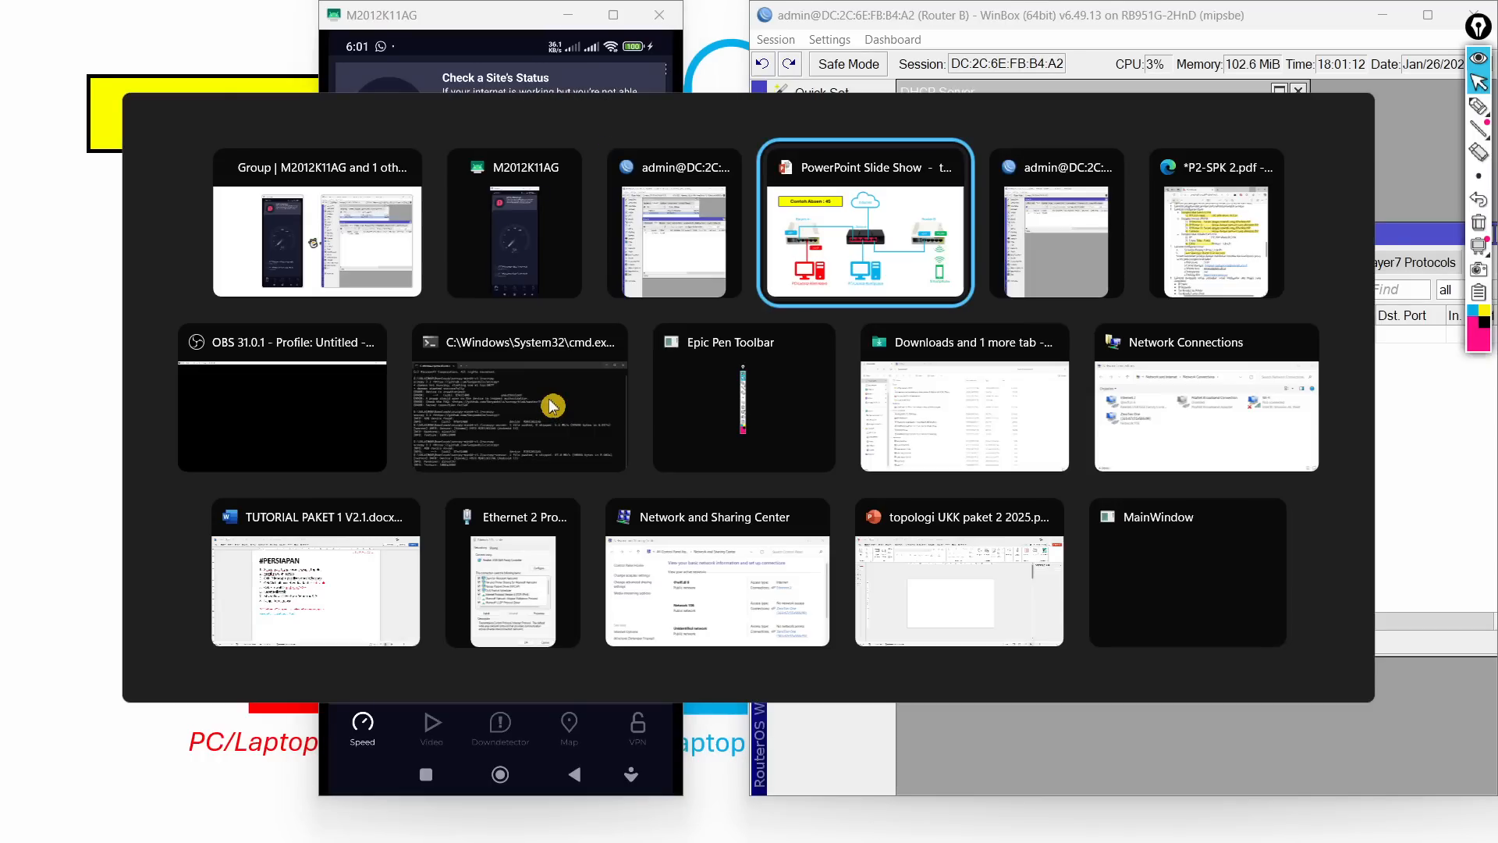
{"action": "key", "text": "alt+Tab"}
{"action": "key", "text": "alt+Tab"}
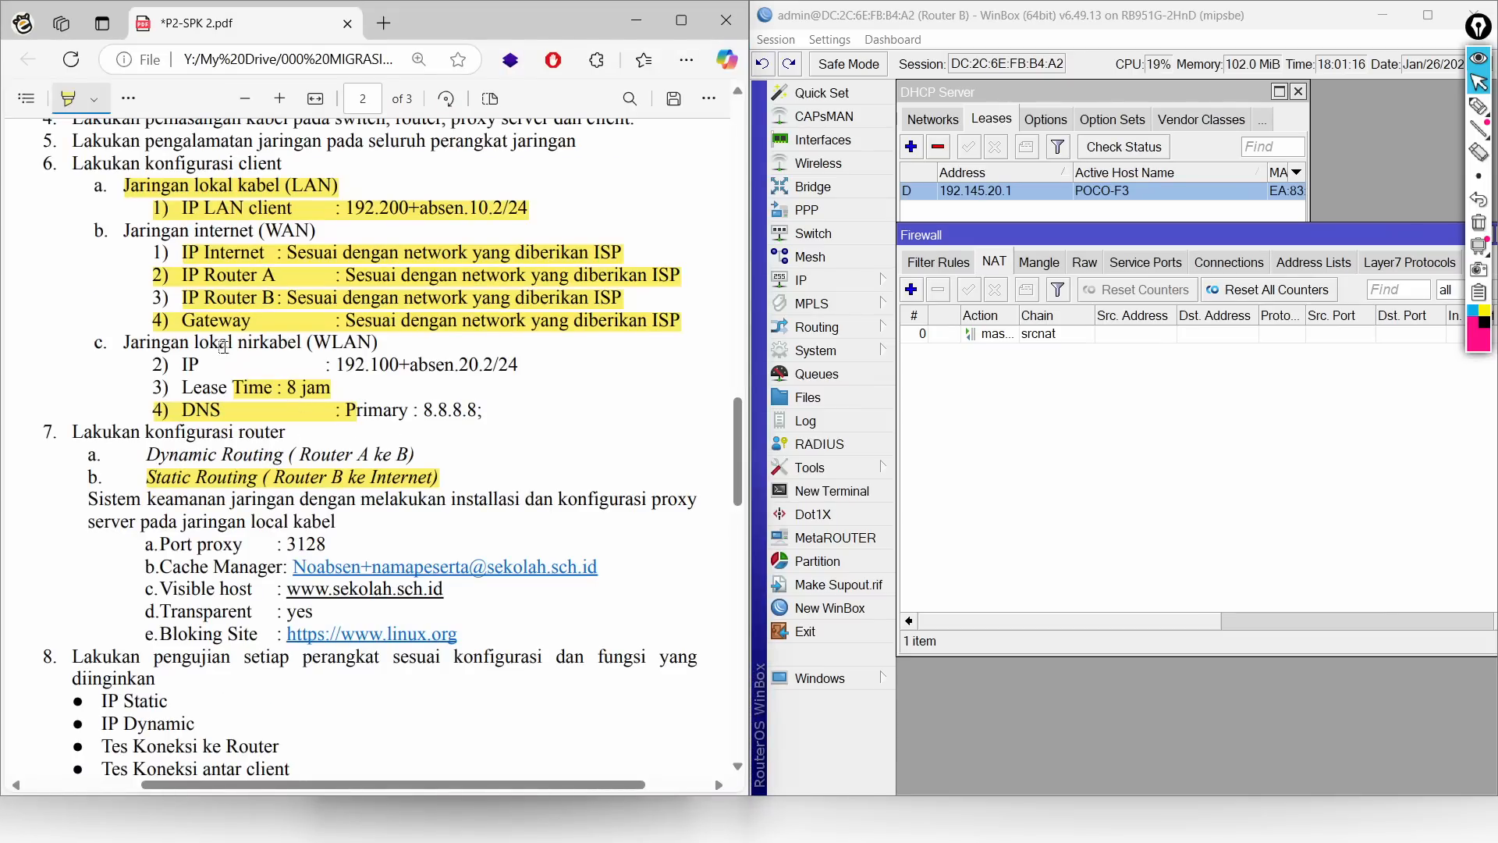
Step: Highlight the WLAN heading, its IP line and the 'DNS : Primary : 8.8.8.8' line, then minimise the PDF
{"action": "left_click_drag", "start_coordinate": [123, 344], "coordinate": [516, 366]}
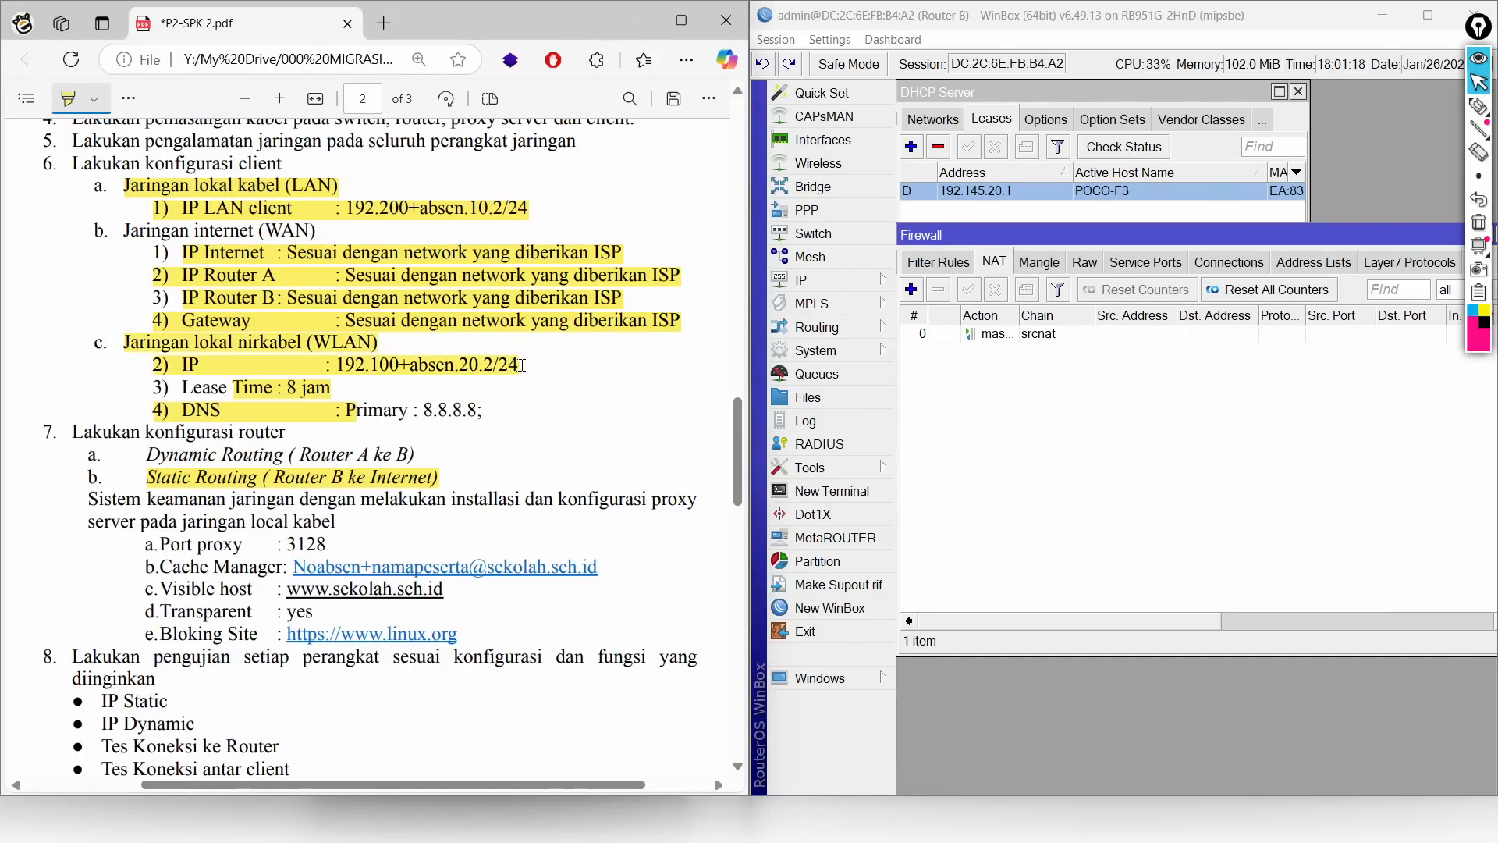
{"action": "left_click_drag", "start_coordinate": [350, 409], "coordinate": [485, 418]}
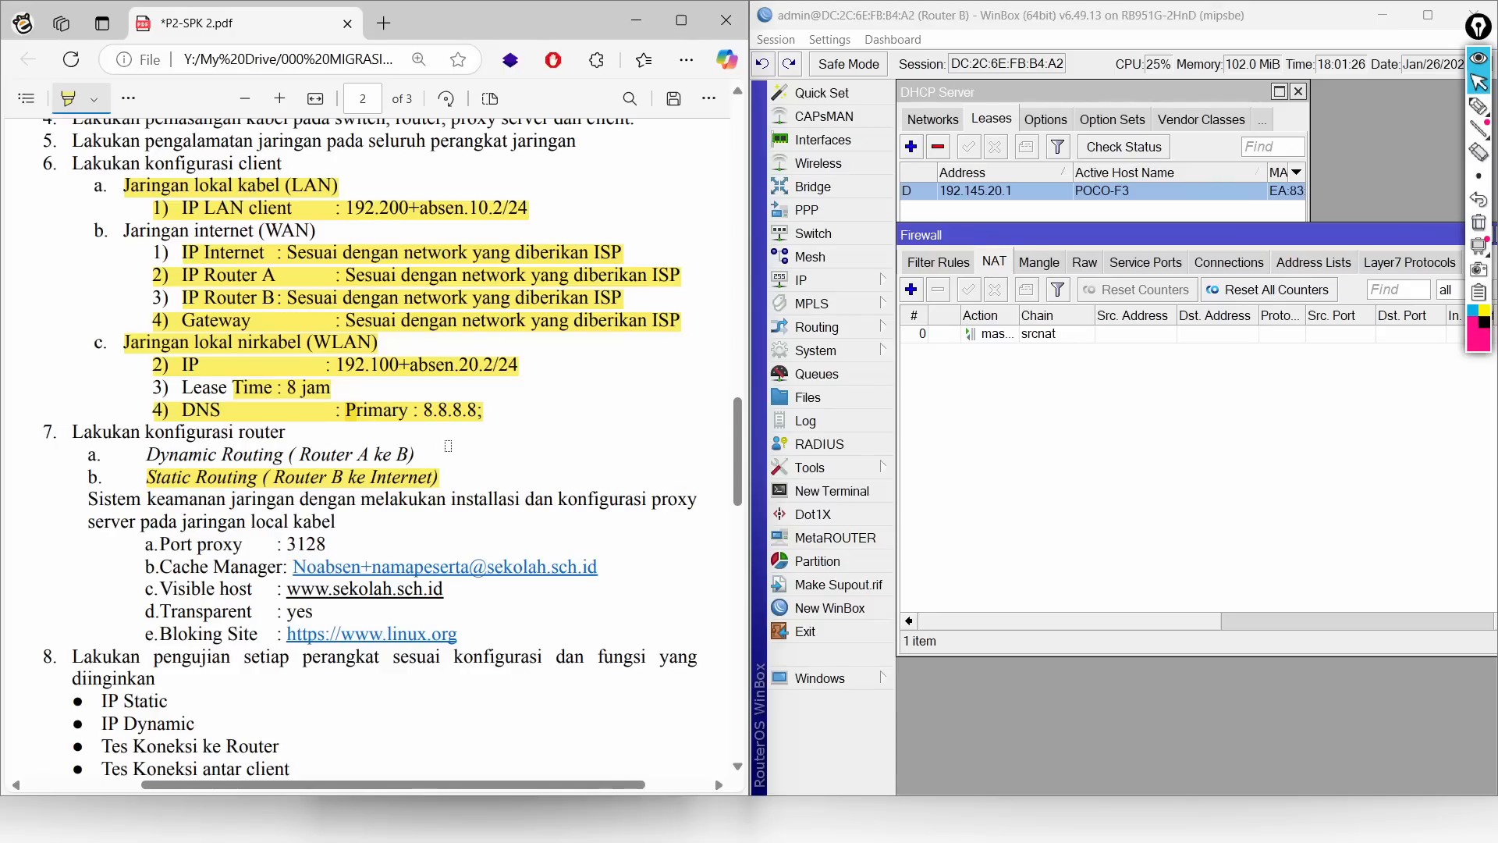
{"action": "left_click", "coordinate": [636, 21]}
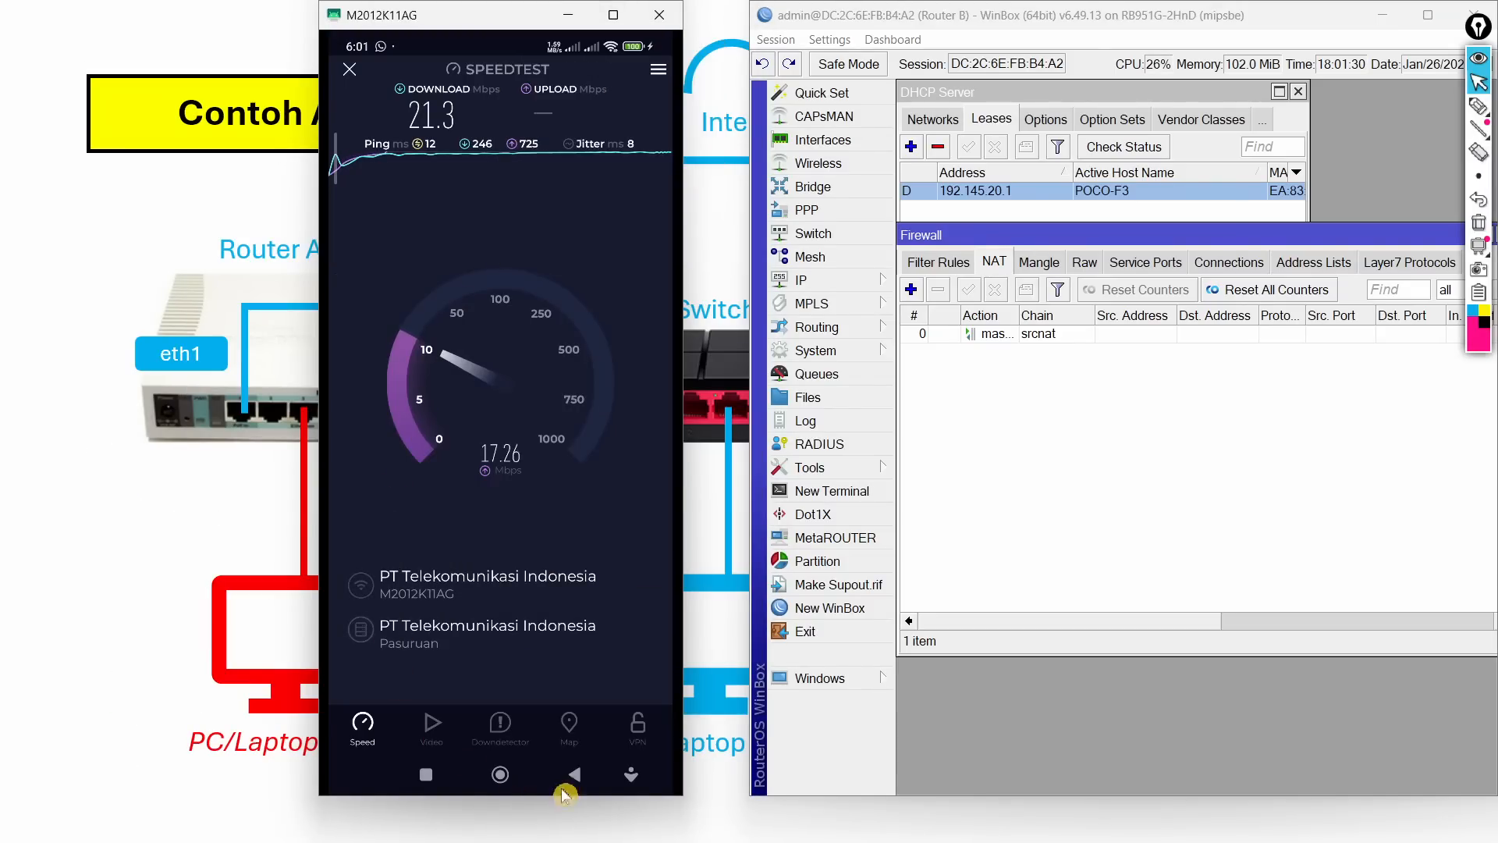
Step: Bring Router A's WinBox session back in front after the 21.3 Mbps speed-test result
{"action": "key", "text": "alt+Tab"}
{"action": "key", "text": "alt+Tab"}
{"action": "key", "text": "alt+Tab"}
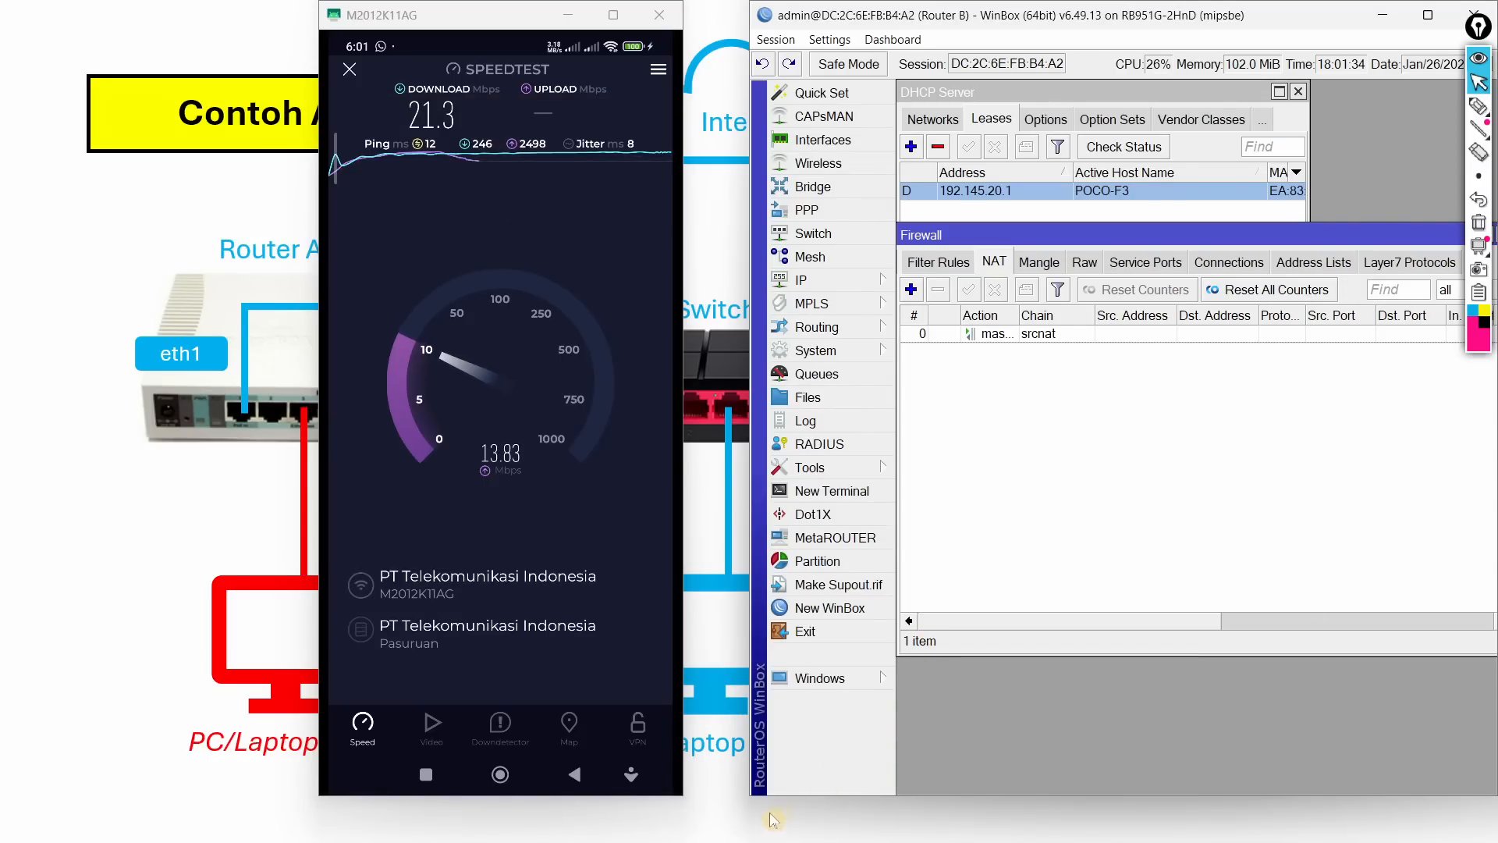
{"action": "key", "text": "alt+Tab"}
{"action": "key", "text": "alt+Tab"}
{"action": "key", "text": "alt+Tab"}
{"action": "key", "text": "alt+Tab"}
{"action": "key", "text": "alt+Tab"}
{"action": "key", "text": "alt+Tab"}
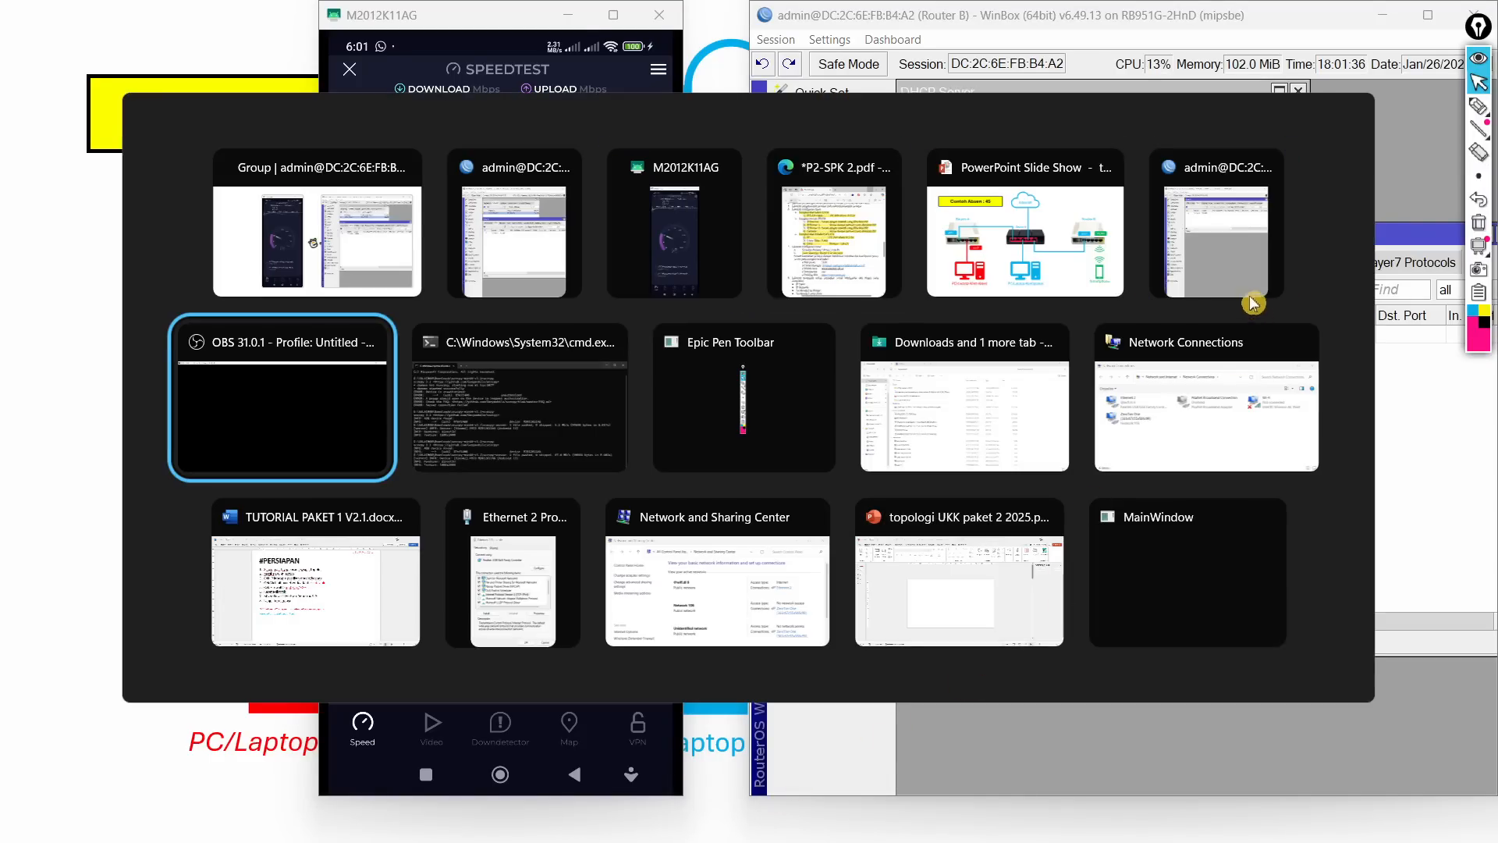
{"action": "left_click", "coordinate": [1238, 266]}
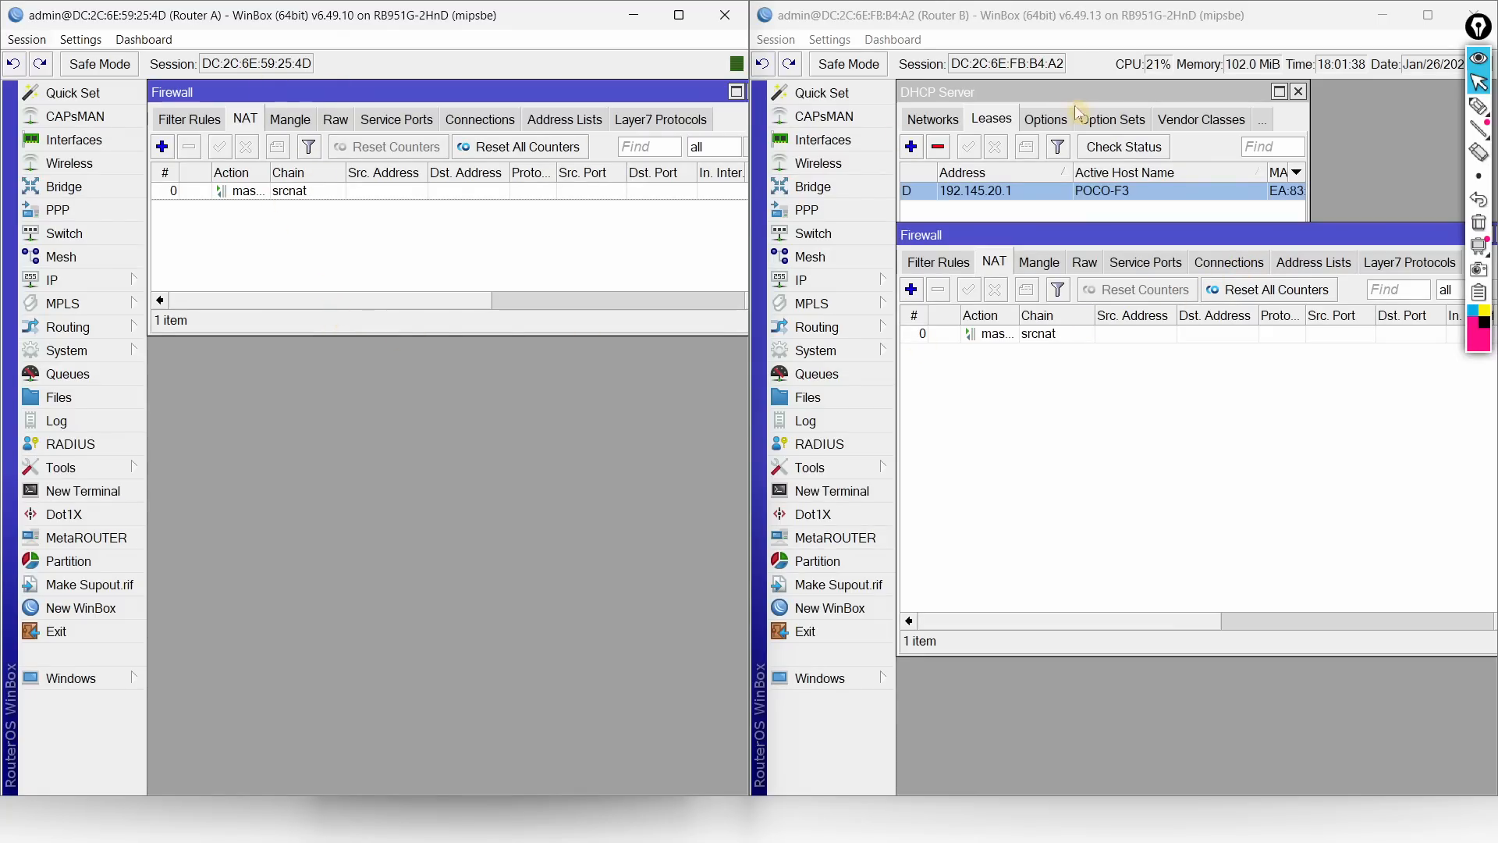
Step: Close both routers' firewall windows and Router B's DHCP server window
{"action": "left_click", "coordinate": [1025, 423]}
{"action": "key", "text": "Escape"}
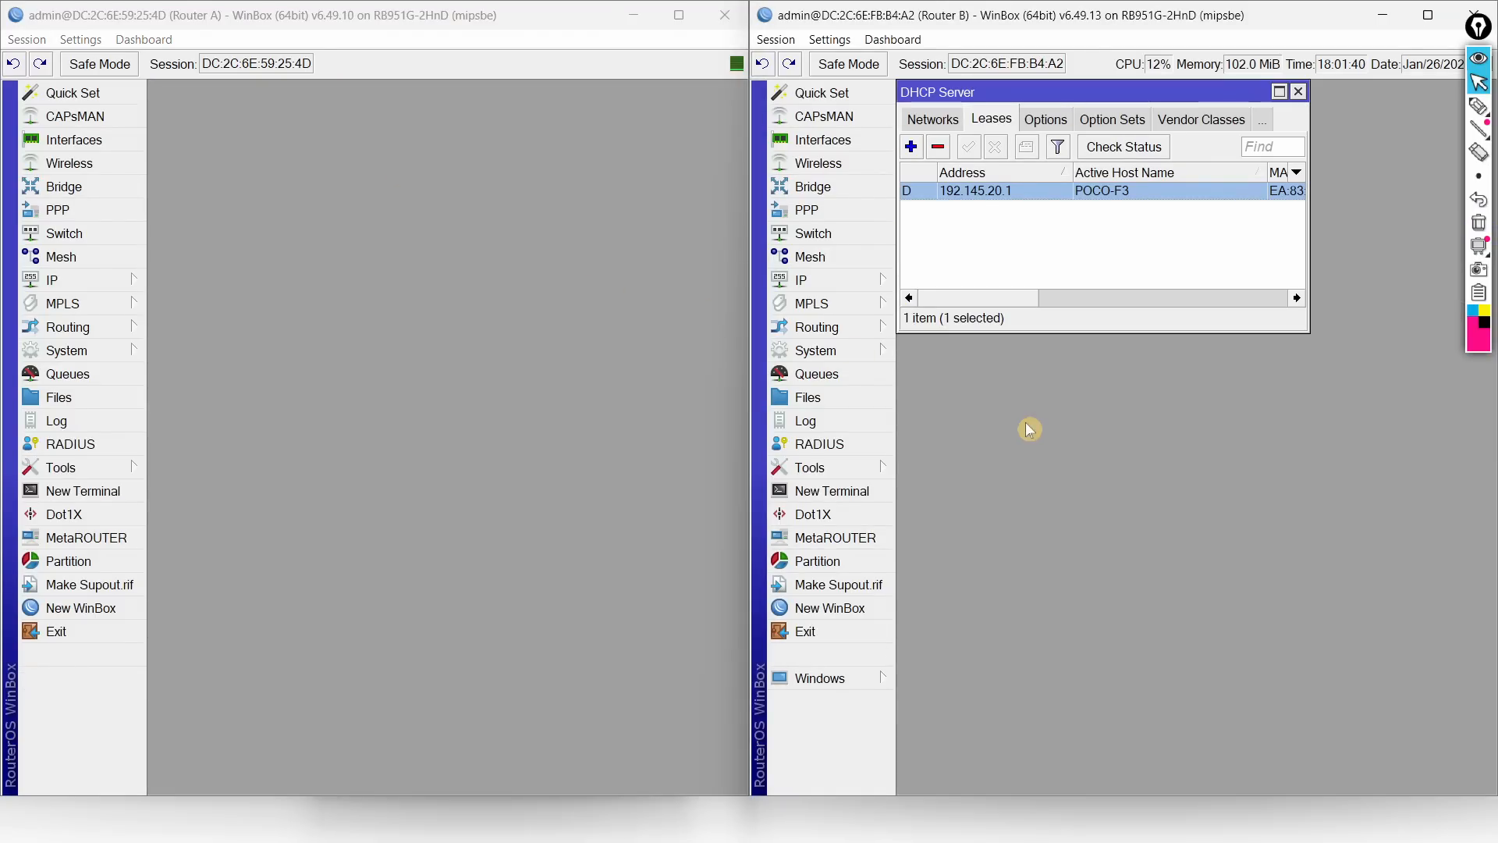
{"action": "key", "text": "Escape"}
Step: Show the OSPF Networks list on both Router B and Router A, moving each window lower
{"action": "left_click", "coordinate": [831, 329]}
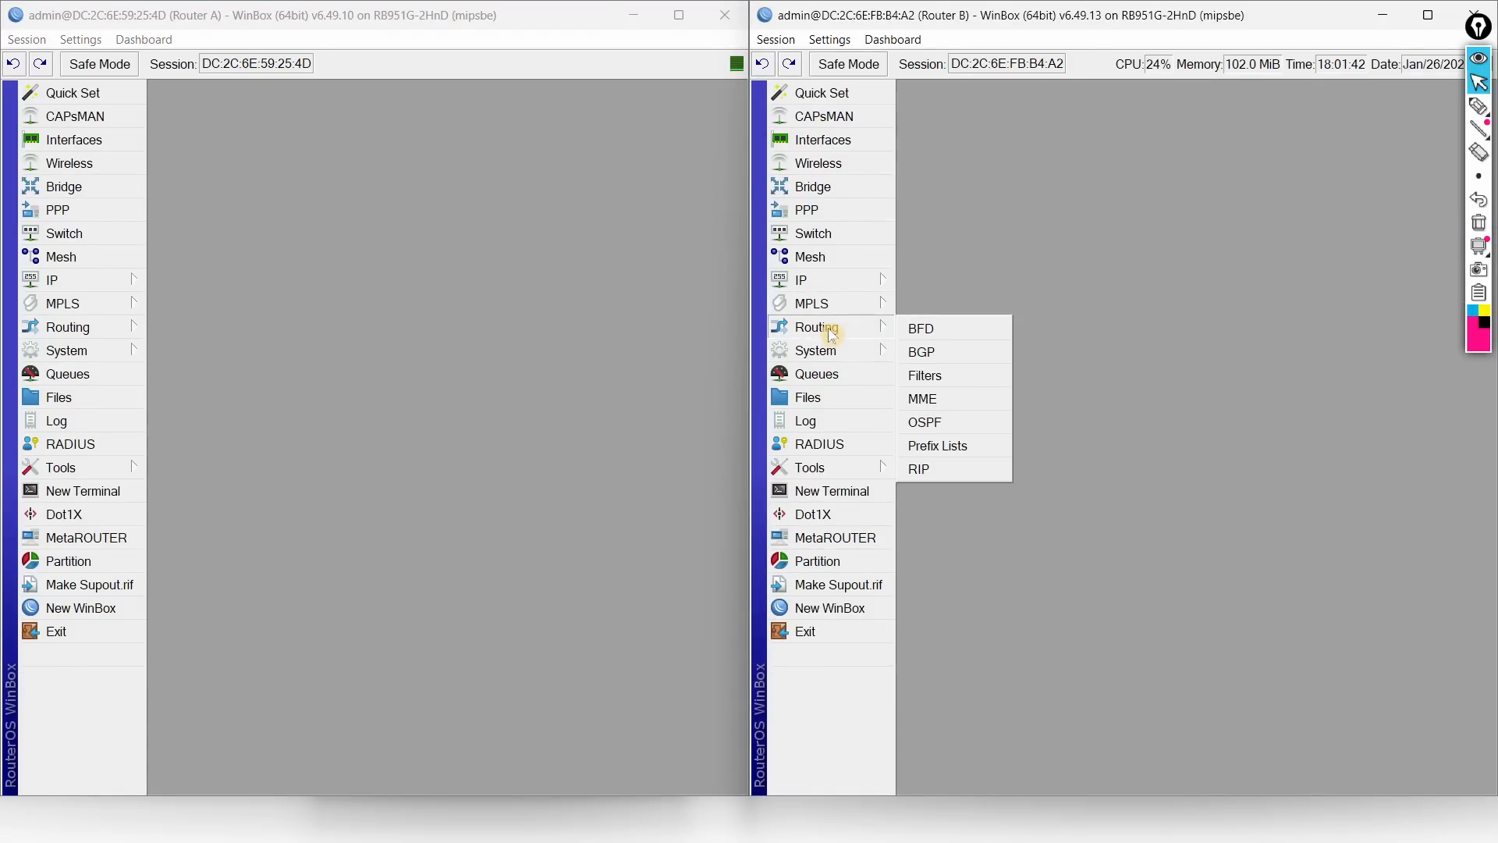
{"action": "left_click", "coordinate": [946, 416]}
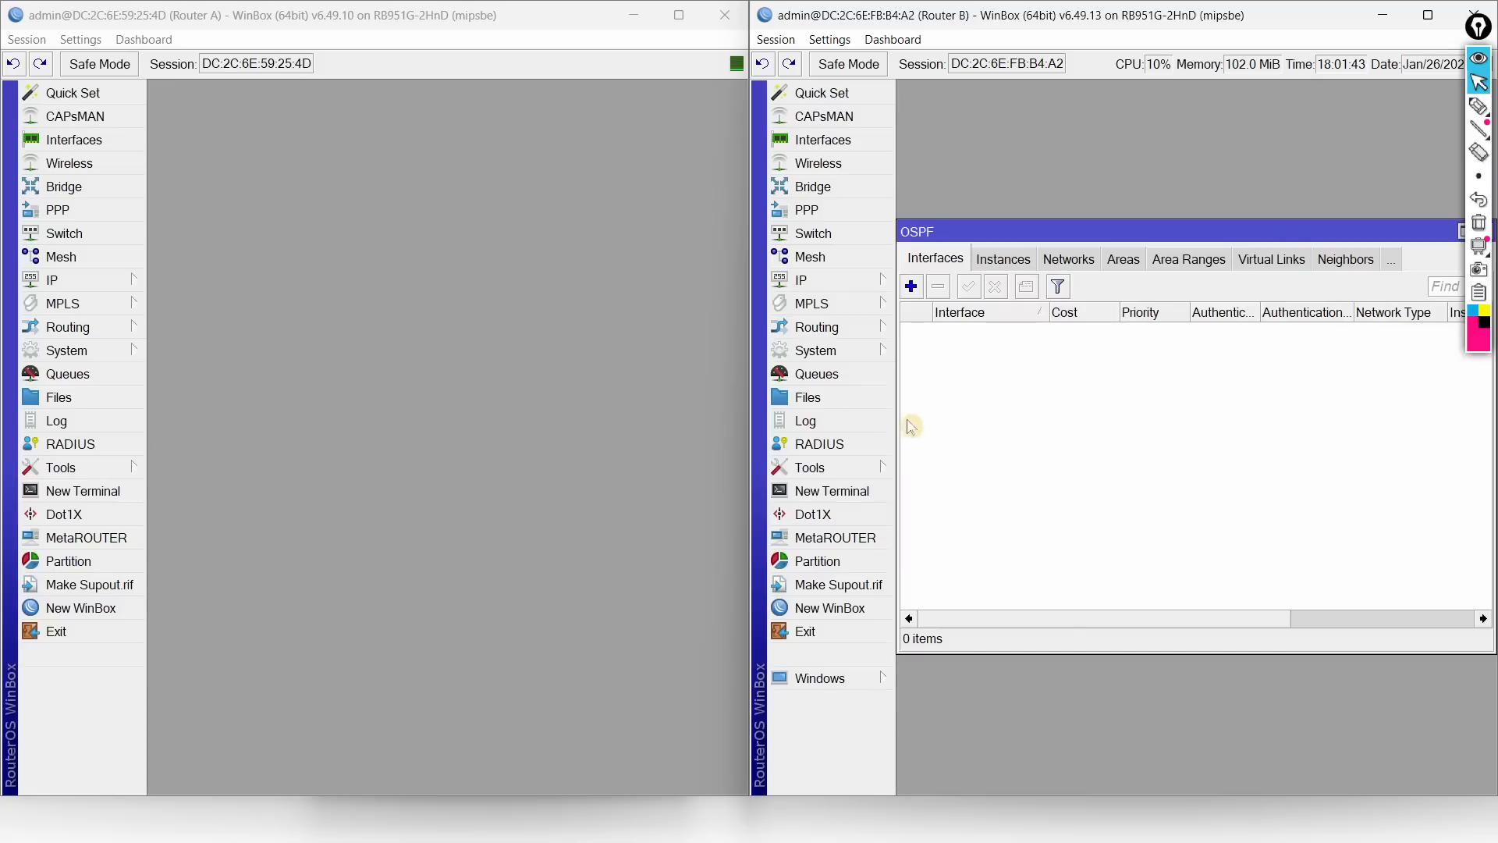
{"action": "left_click", "coordinate": [92, 331]}
{"action": "left_click", "coordinate": [197, 422]}
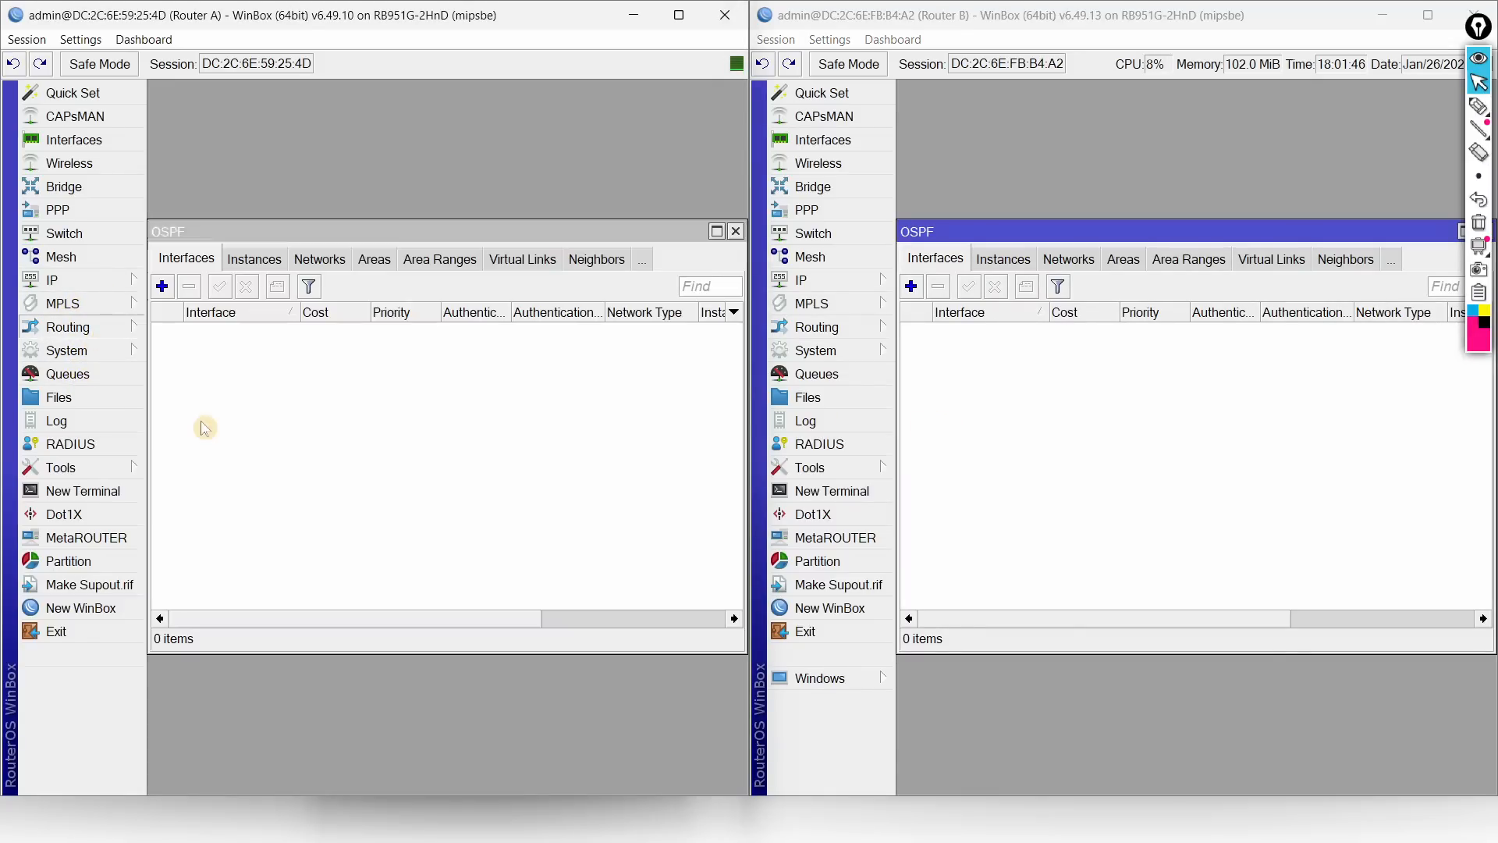
{"action": "left_click", "coordinate": [319, 259]}
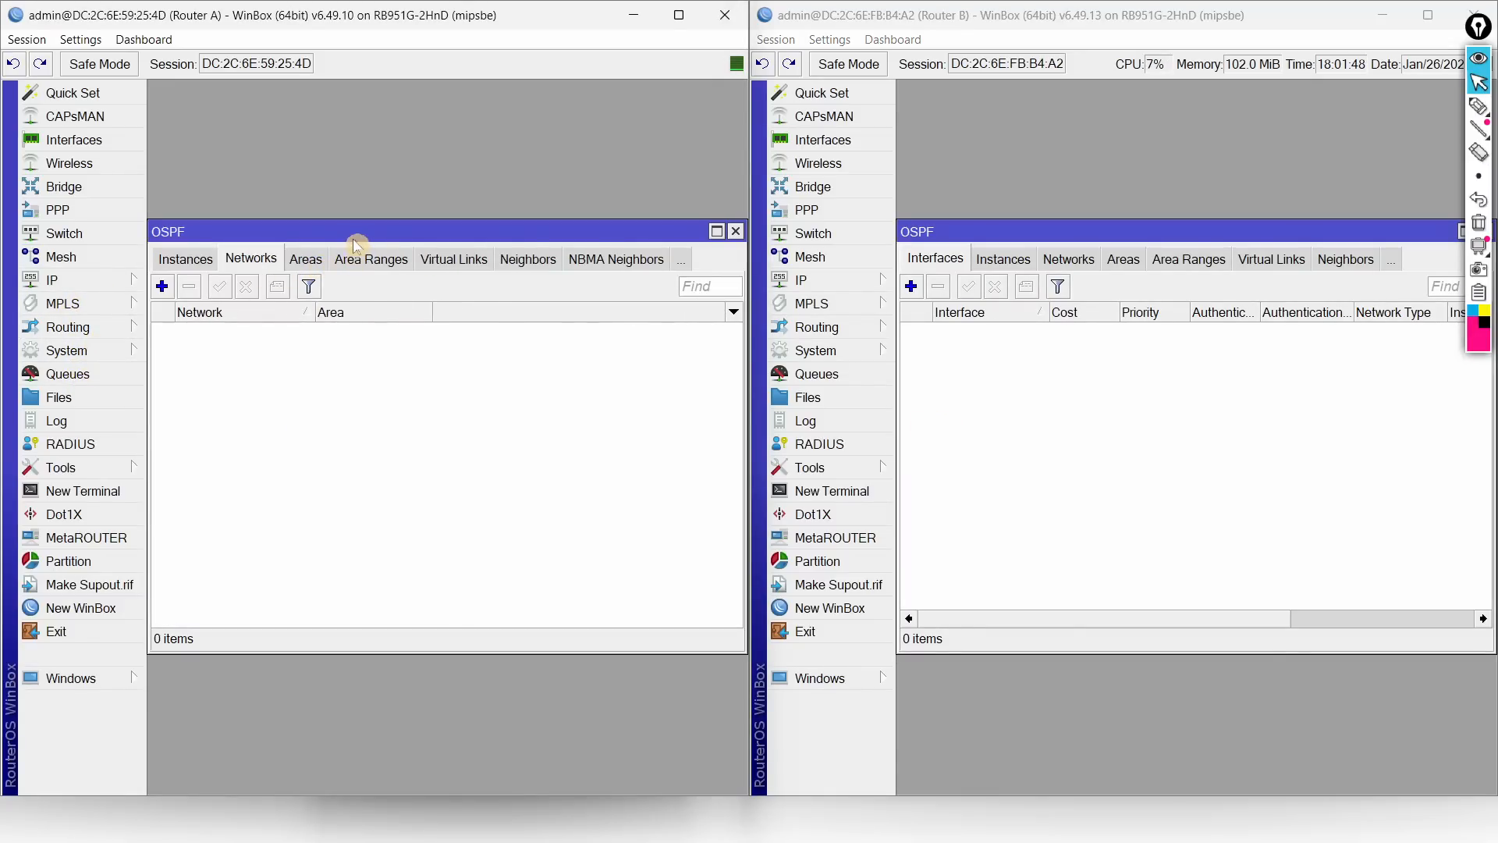
{"action": "left_click_drag", "start_coordinate": [358, 226], "coordinate": [362, 419]}
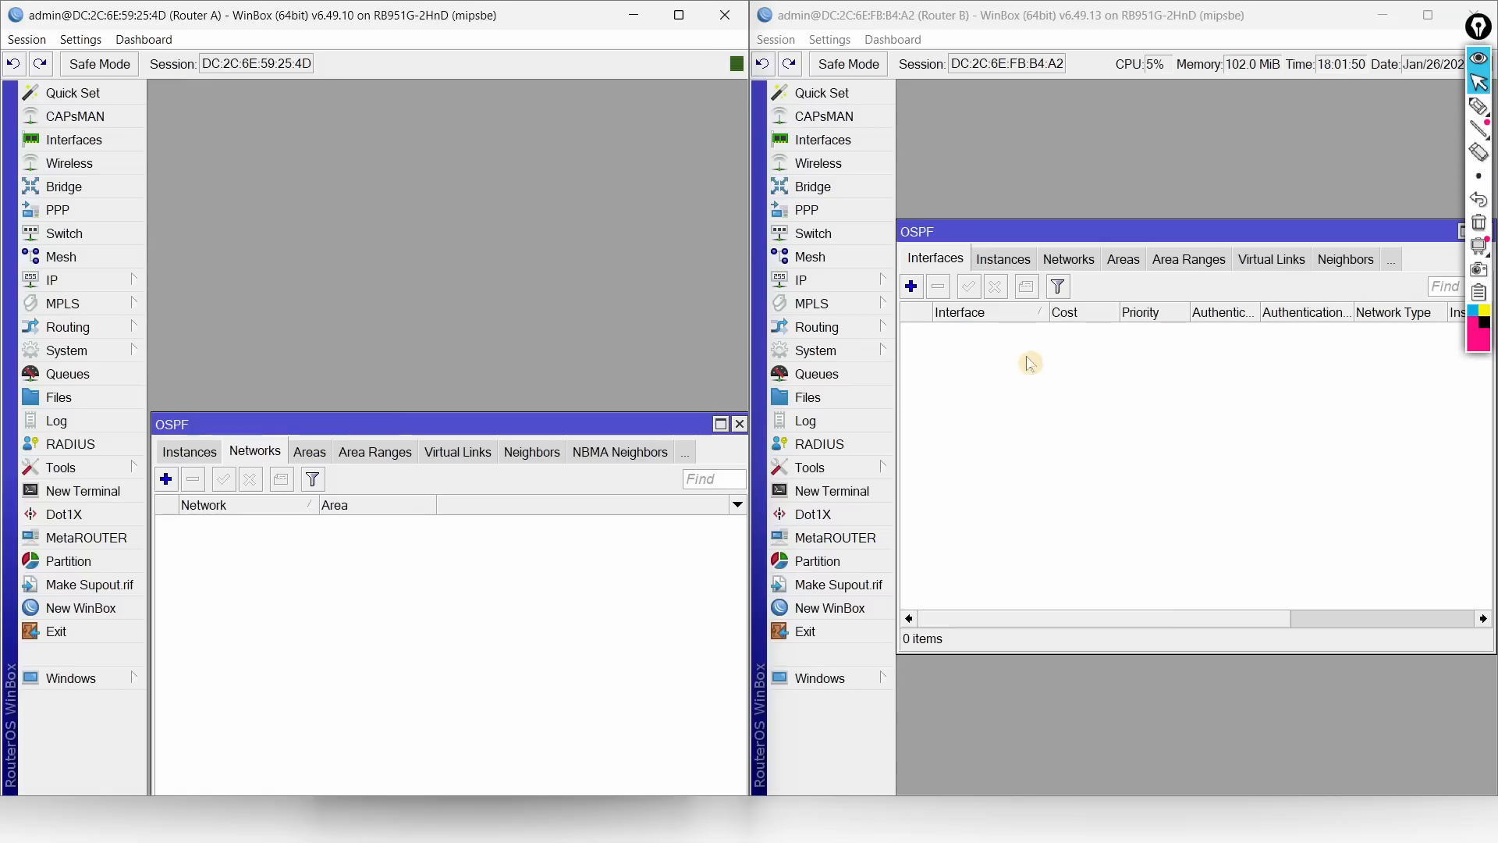
{"action": "left_click", "coordinate": [1066, 260]}
{"action": "left_click_drag", "start_coordinate": [1087, 236], "coordinate": [1091, 419]}
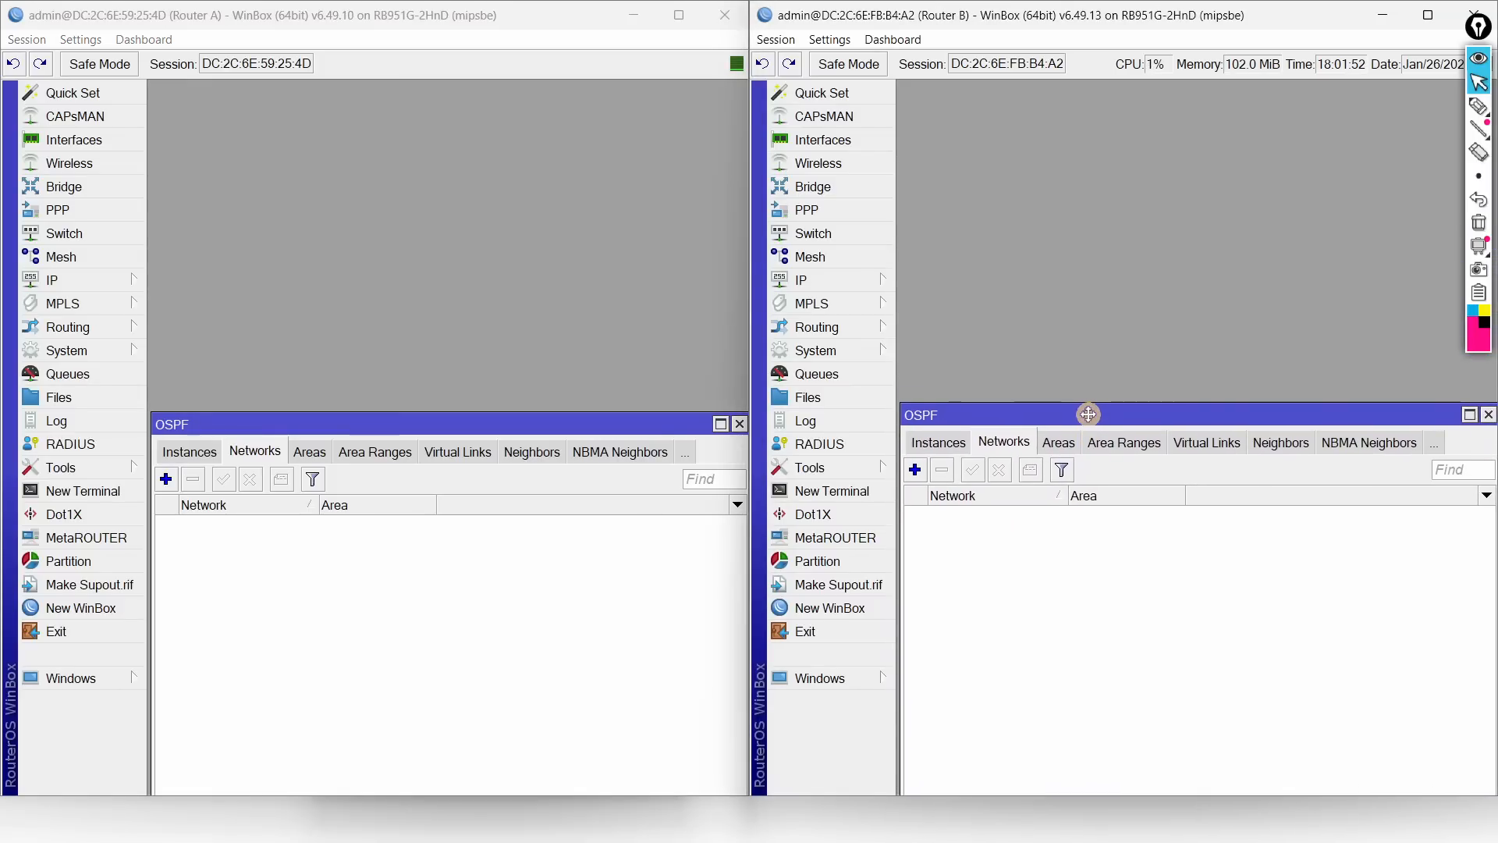
Step: Show and widen the IP address lists on Router B and Router A
{"action": "left_click", "coordinate": [880, 282]}
{"action": "left_click", "coordinate": [955, 244]}
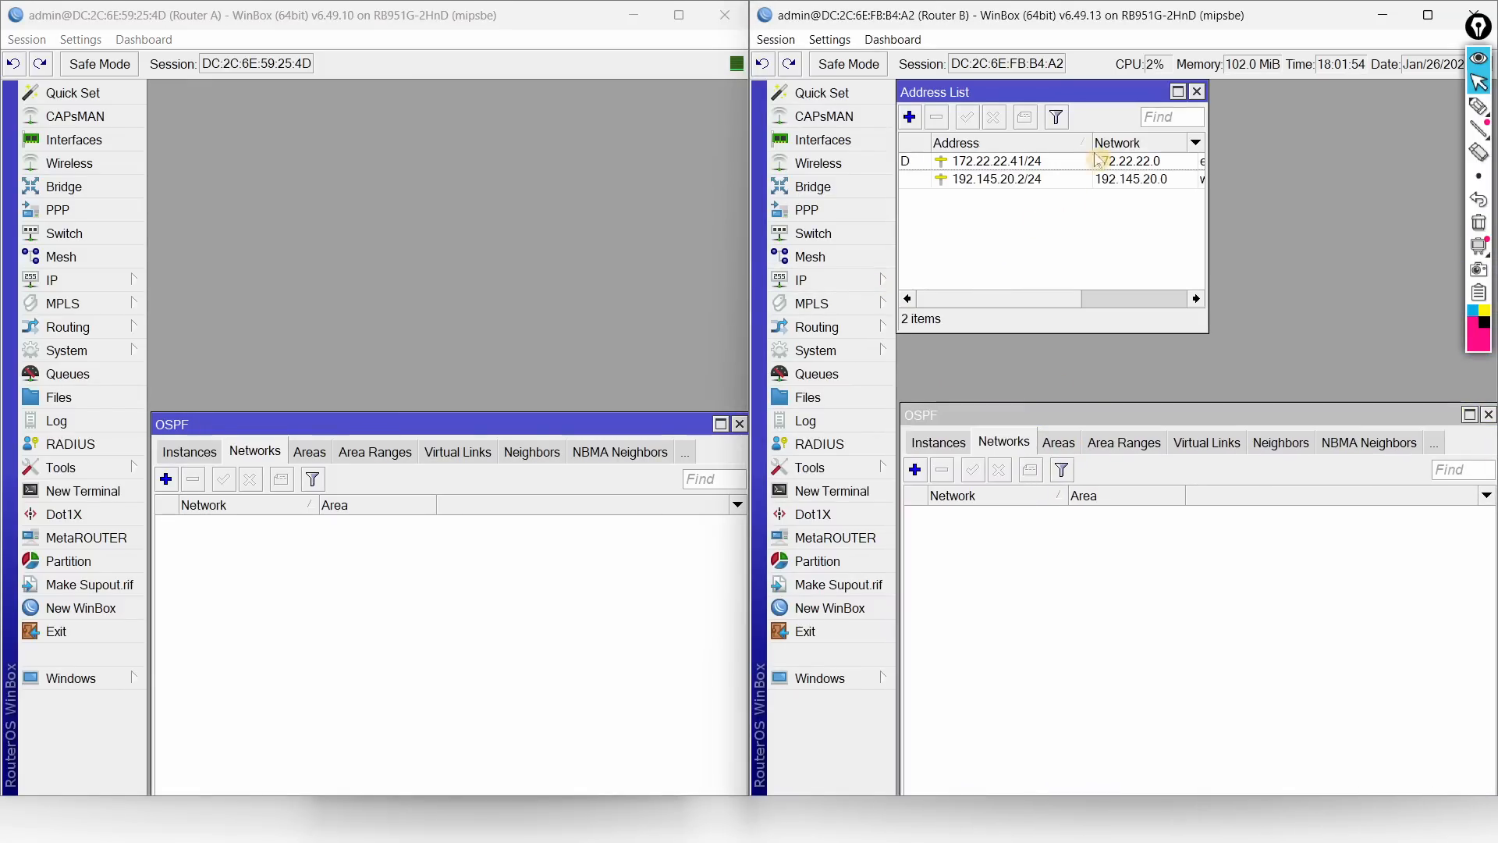
{"action": "left_click_drag", "start_coordinate": [1207, 206], "coordinate": [1409, 206]}
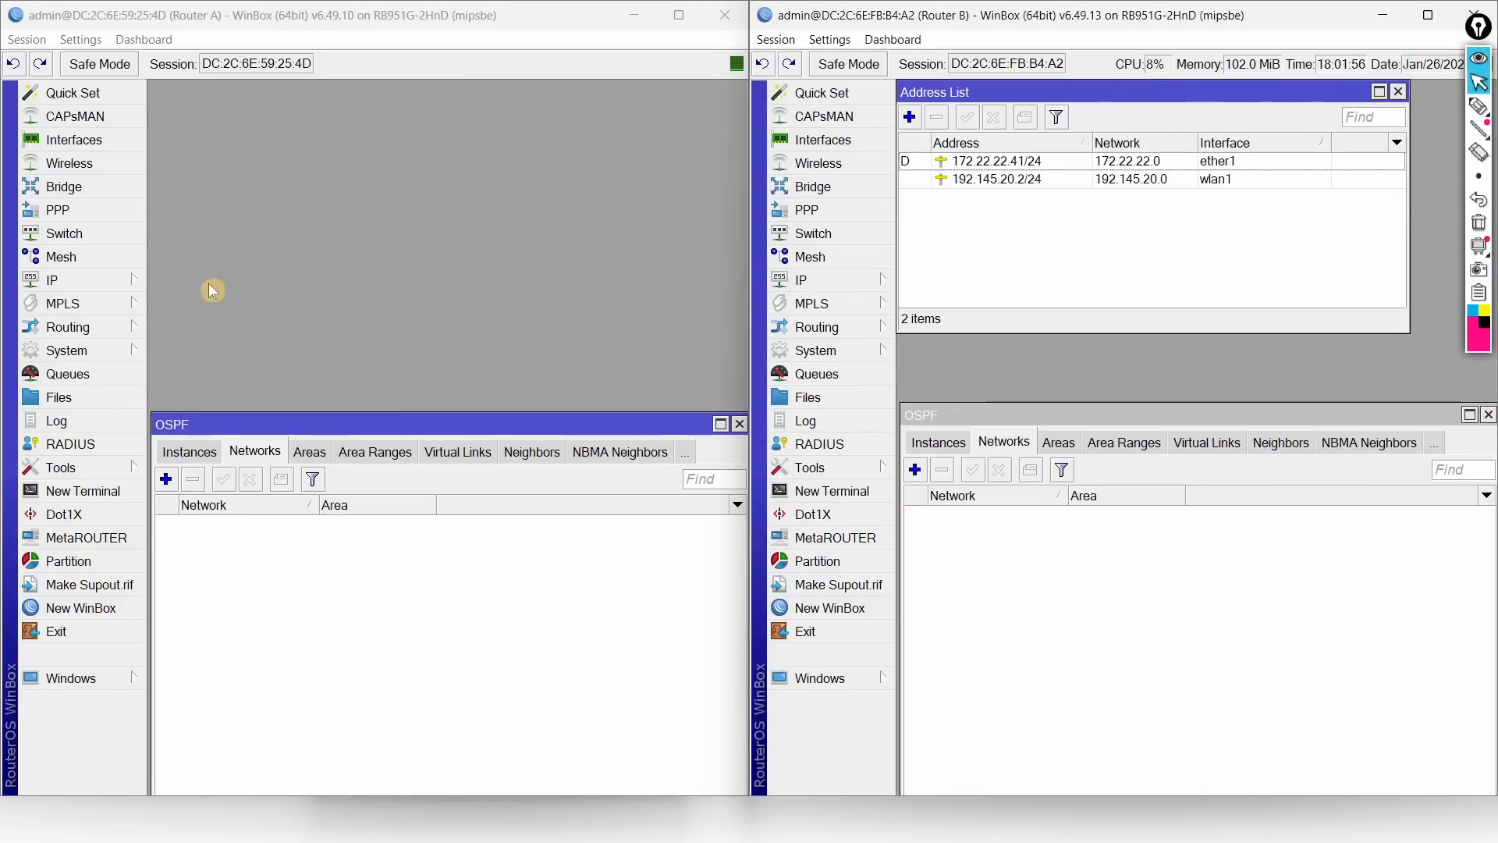
{"action": "left_click", "coordinate": [114, 286]}
{"action": "left_click", "coordinate": [189, 244]}
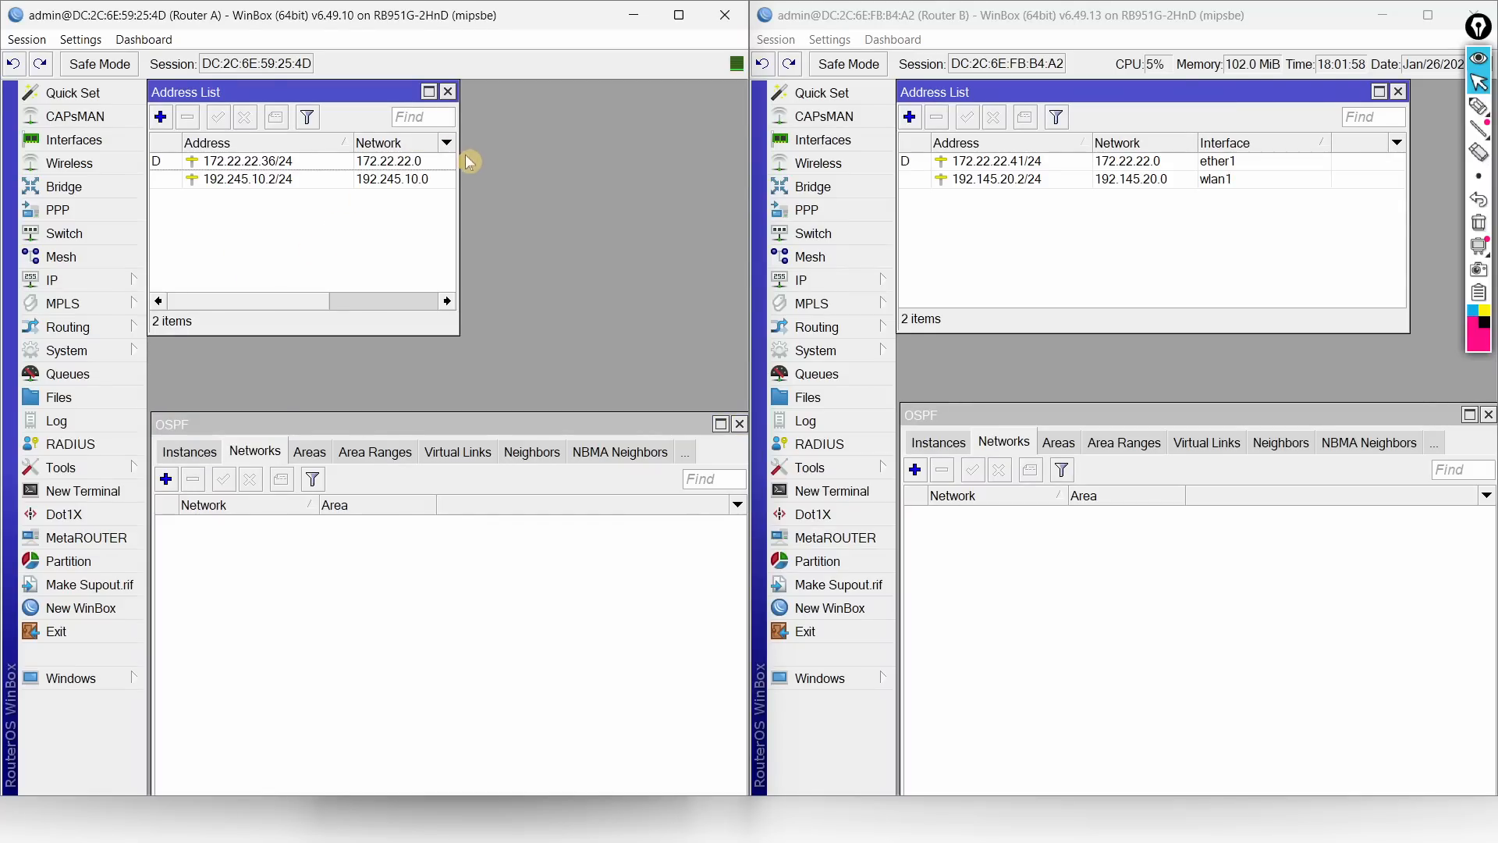
{"action": "left_click_drag", "start_coordinate": [465, 195], "coordinate": [692, 201]}
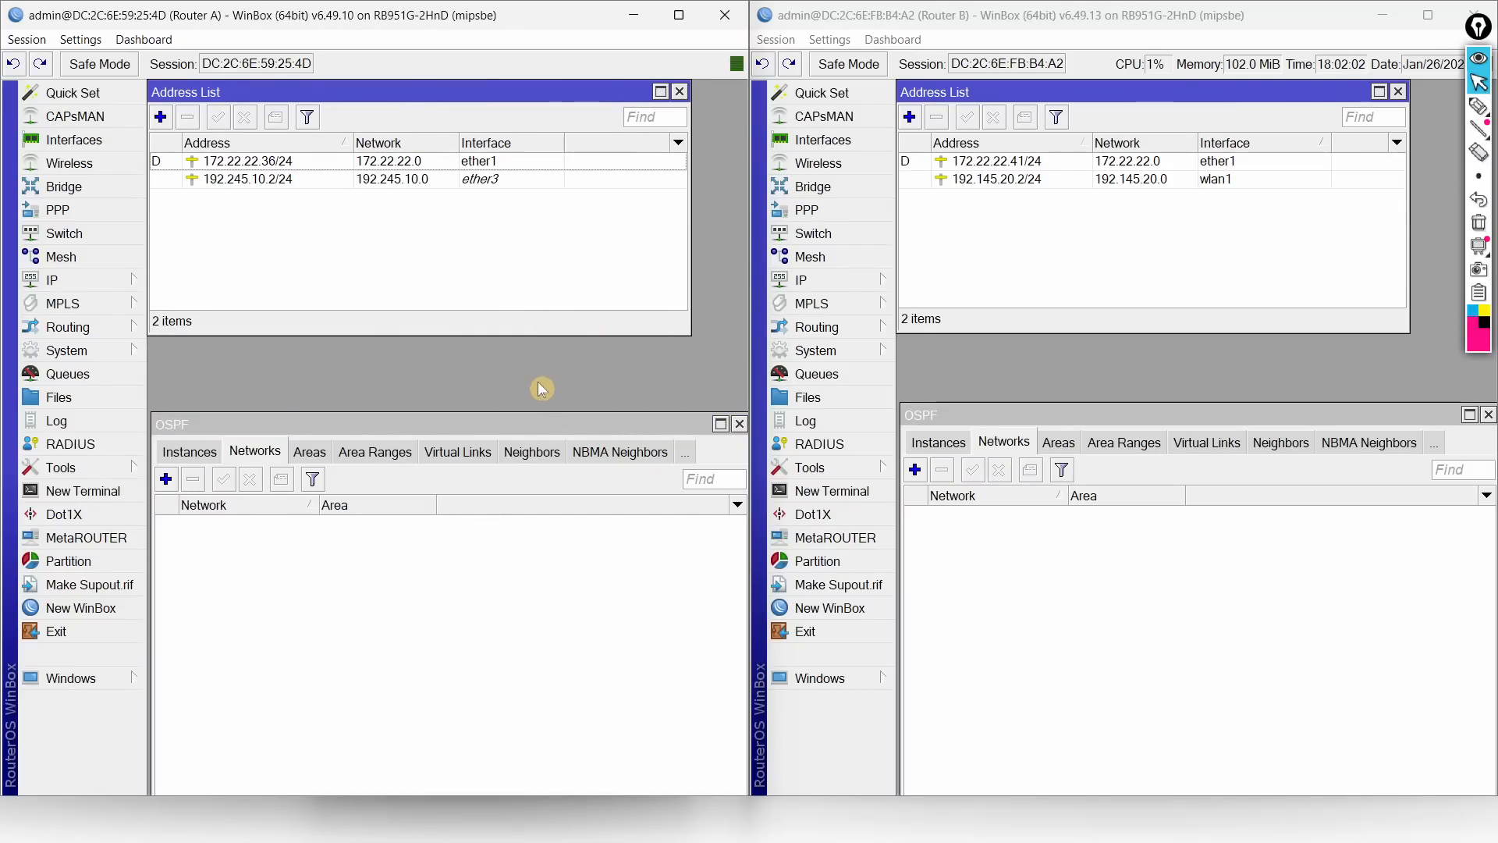
Step: Move Router A's OSPF window up and show its widened IP route list below
{"action": "left_click", "coordinate": [303, 426]}
{"action": "left_click_drag", "start_coordinate": [217, 431], "coordinate": [240, 361]}
{"action": "left_click", "coordinate": [117, 283]}
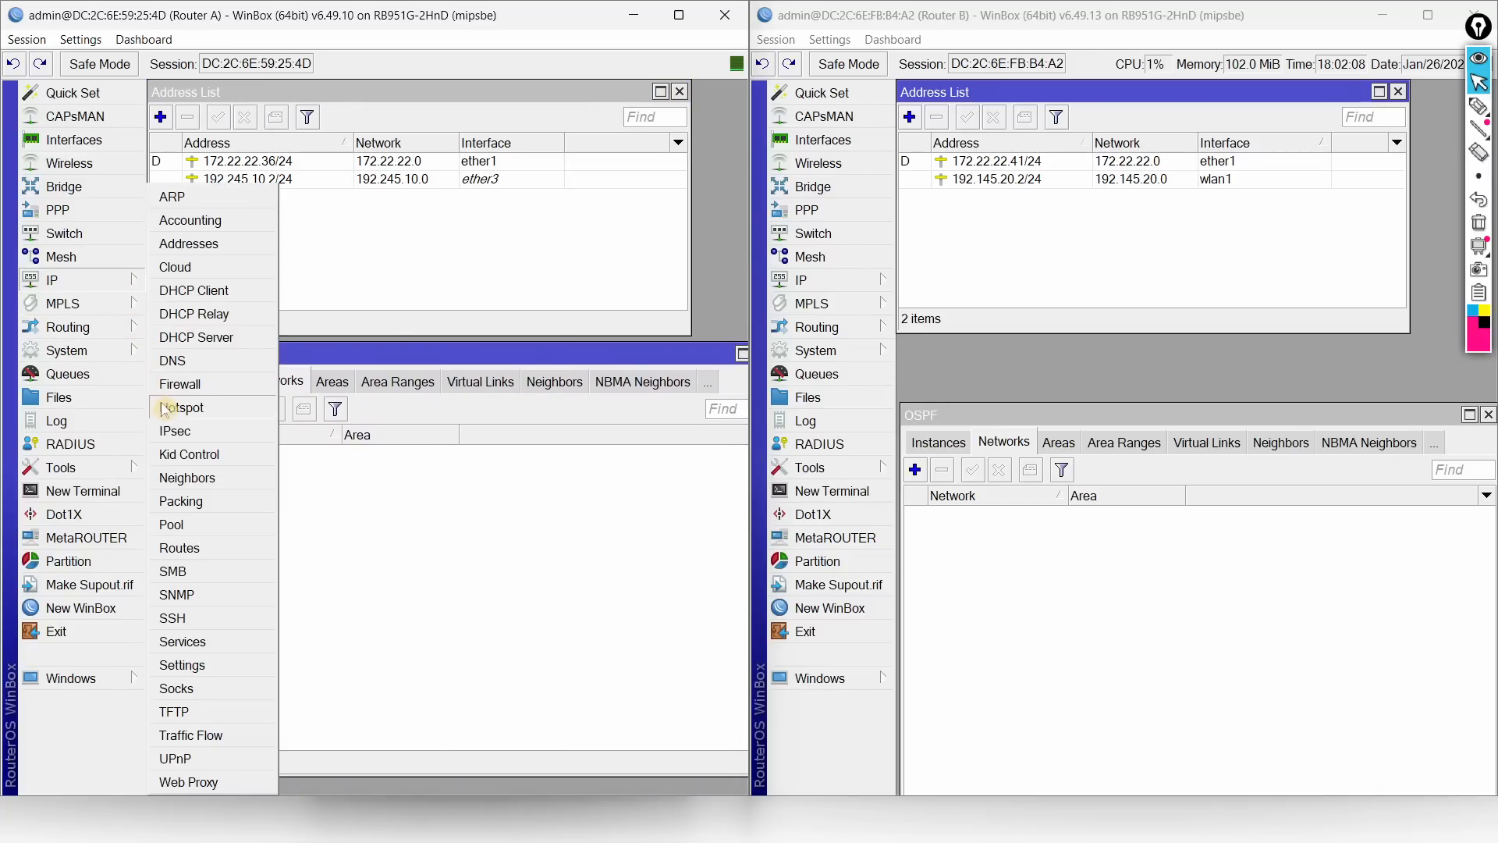
{"action": "left_click", "coordinate": [181, 549]}
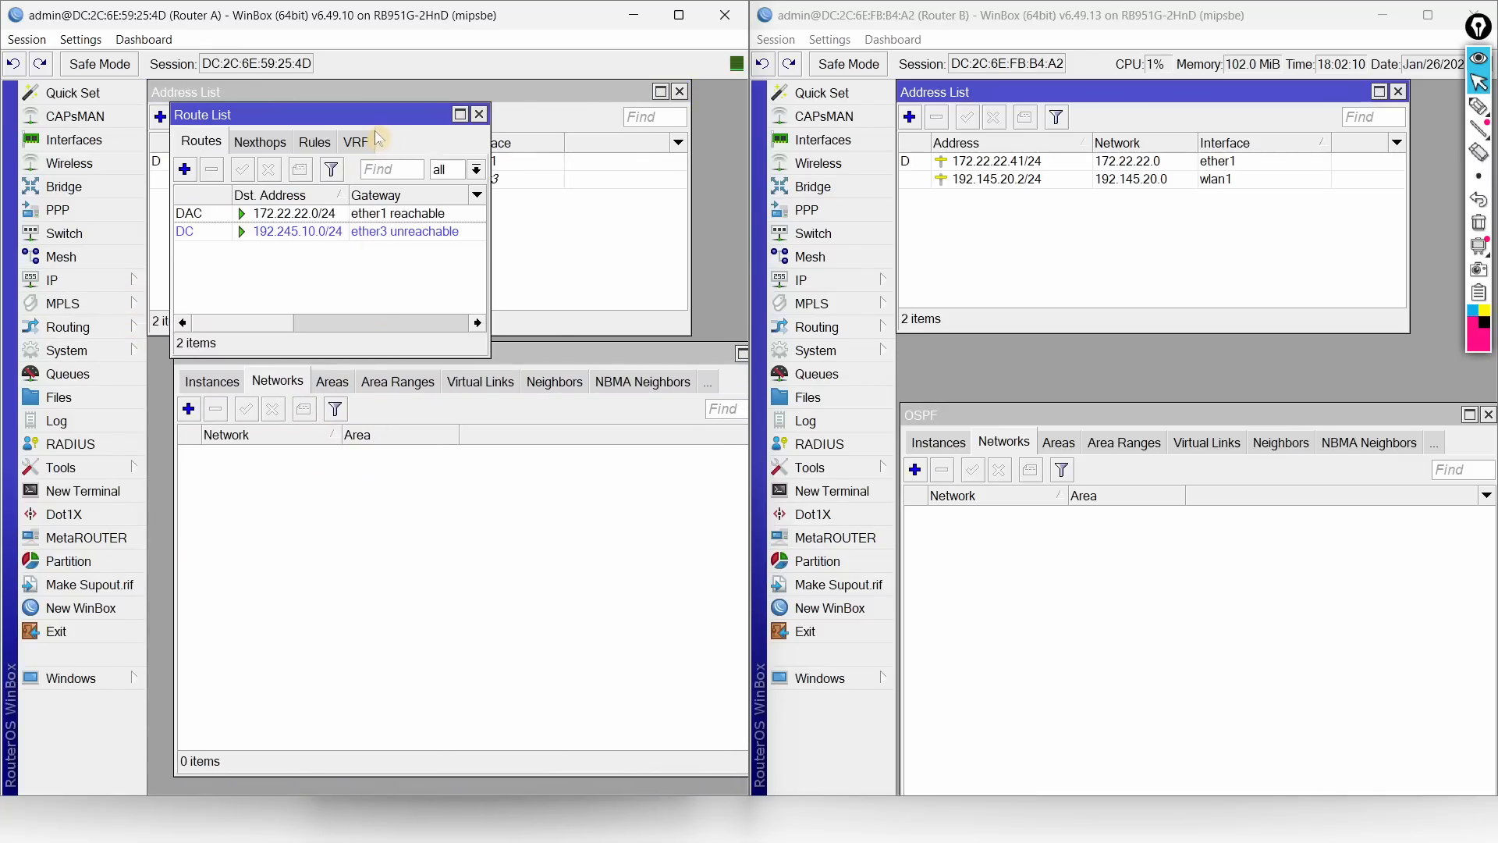
{"action": "left_click_drag", "start_coordinate": [372, 113], "coordinate": [388, 546]}
{"action": "left_click_drag", "start_coordinate": [504, 573], "coordinate": [723, 575]}
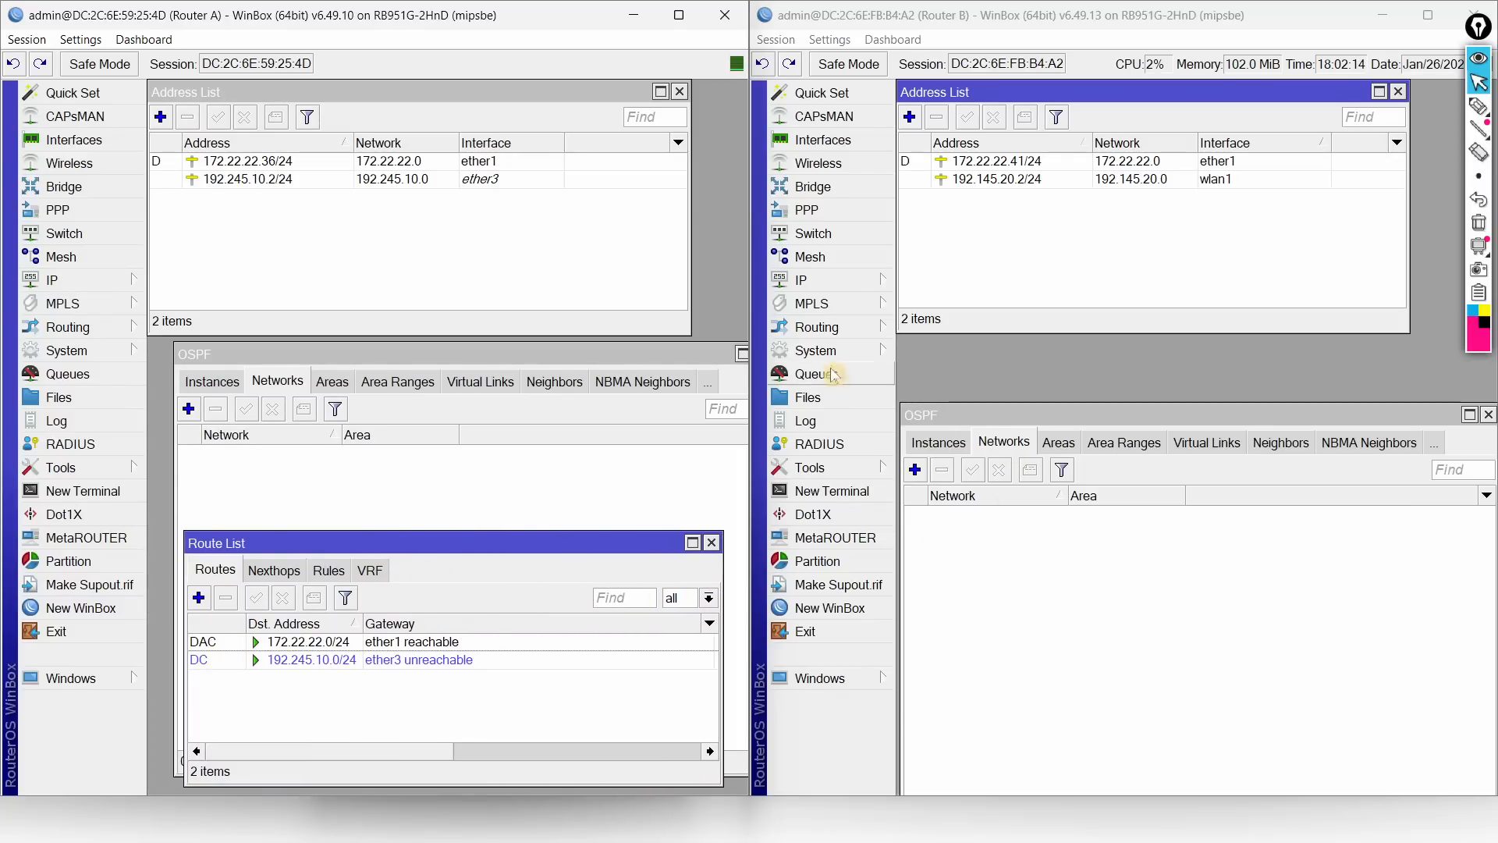
Step: Show Router B's route list, rearrange the windows, and start a new backbone OSPF network on Router A
{"action": "left_click_drag", "start_coordinate": [1008, 416], "coordinate": [1009, 354]}
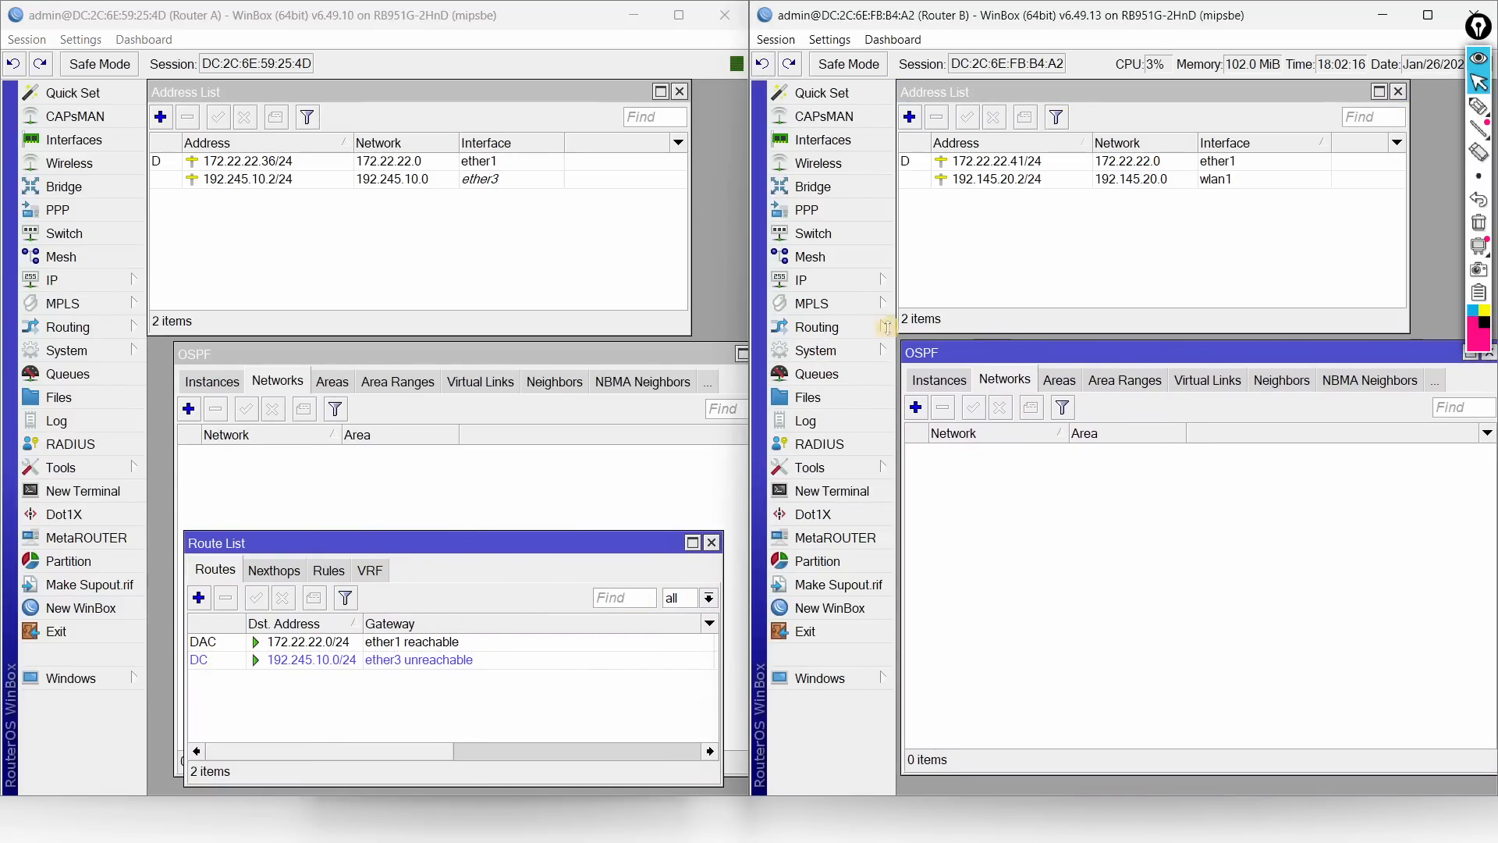
{"action": "left_click", "coordinate": [832, 281]}
{"action": "left_click", "coordinate": [929, 548]}
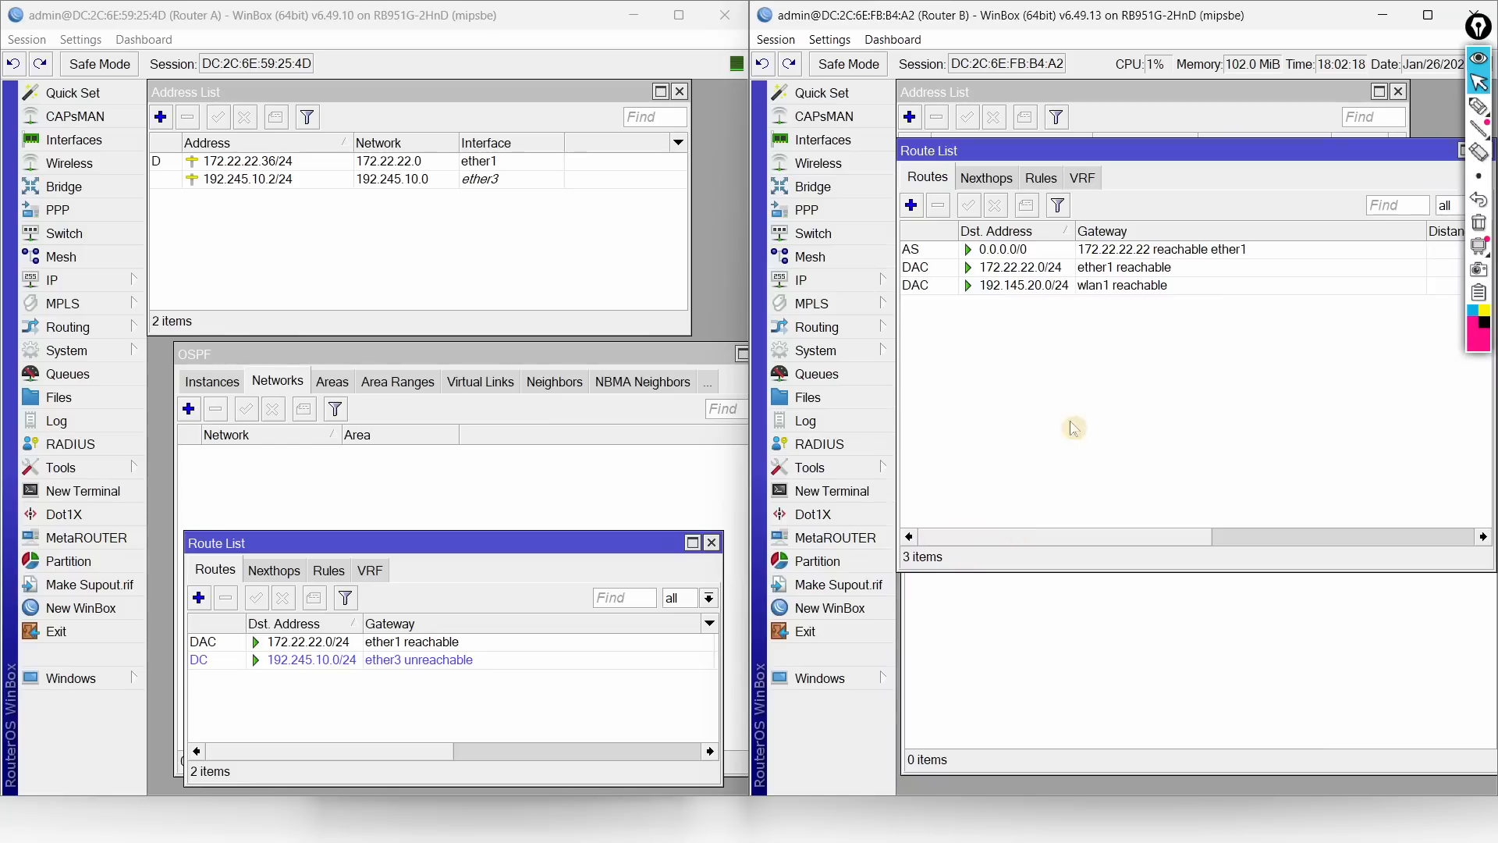
{"action": "left_click_drag", "start_coordinate": [1059, 173], "coordinate": [1071, 561]}
{"action": "left_click_drag", "start_coordinate": [603, 549], "coordinate": [572, 556]}
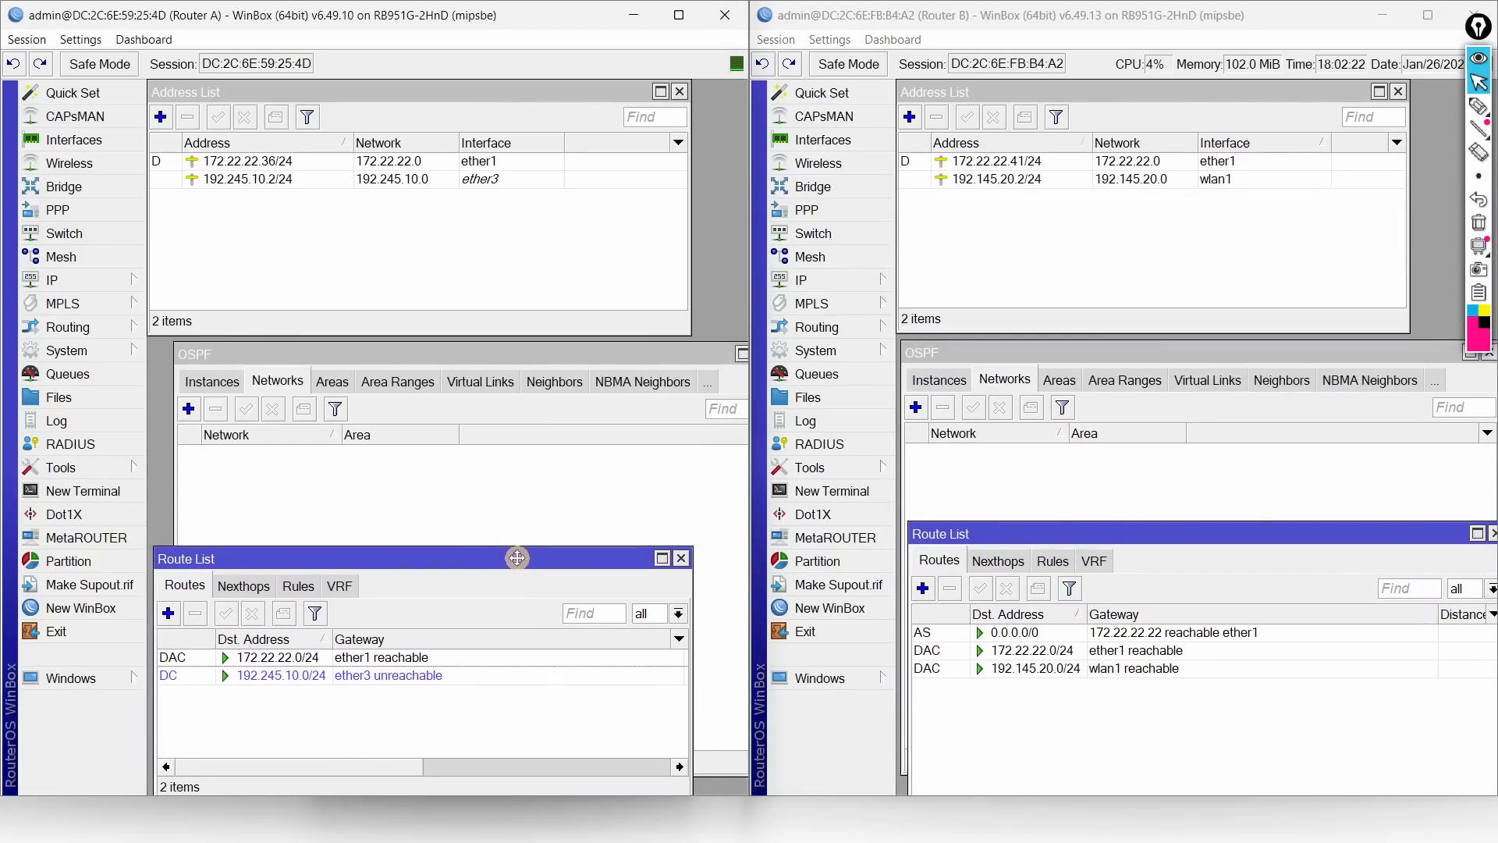
{"action": "left_click_drag", "start_coordinate": [712, 586], "coordinate": [739, 585]}
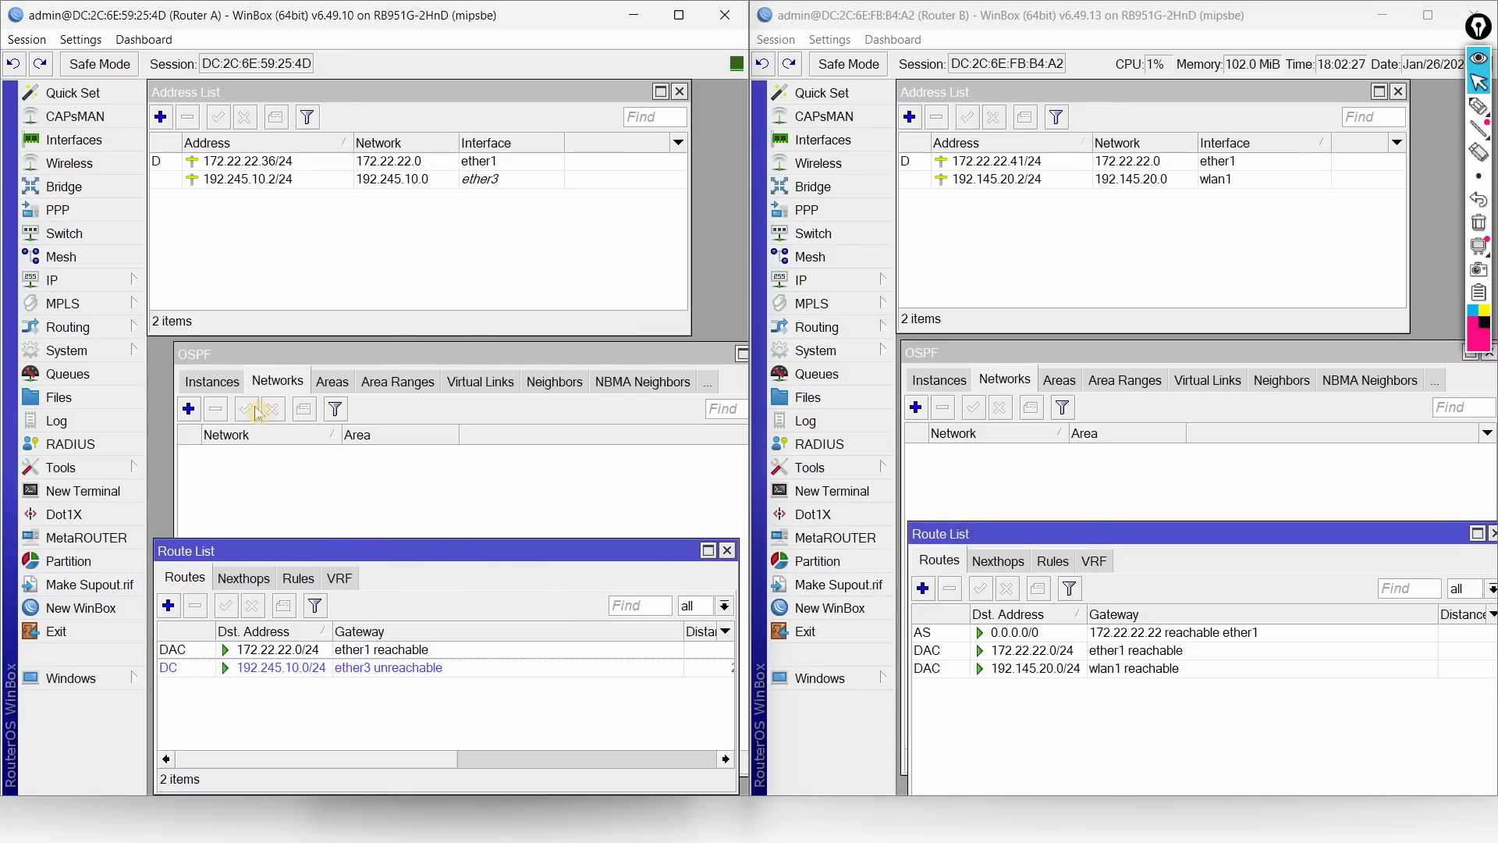
{"action": "left_click", "coordinate": [188, 410]}
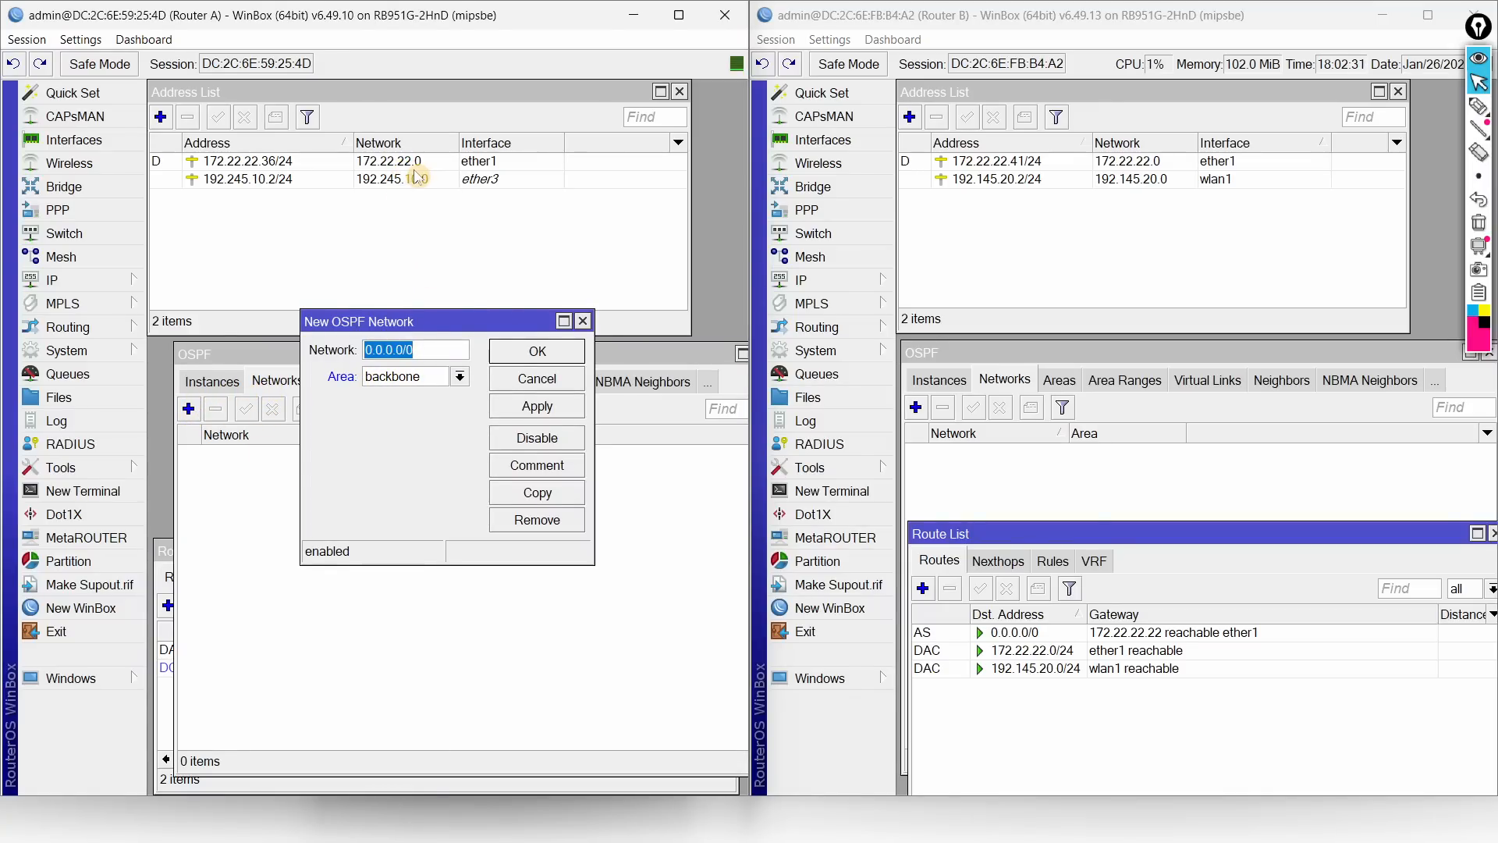
Step: Add 172.22.22.0/24 and 192.245.10.0/24 as backbone-area OSPF networks on Router A
{"action": "type", "text": "172.22.22."}
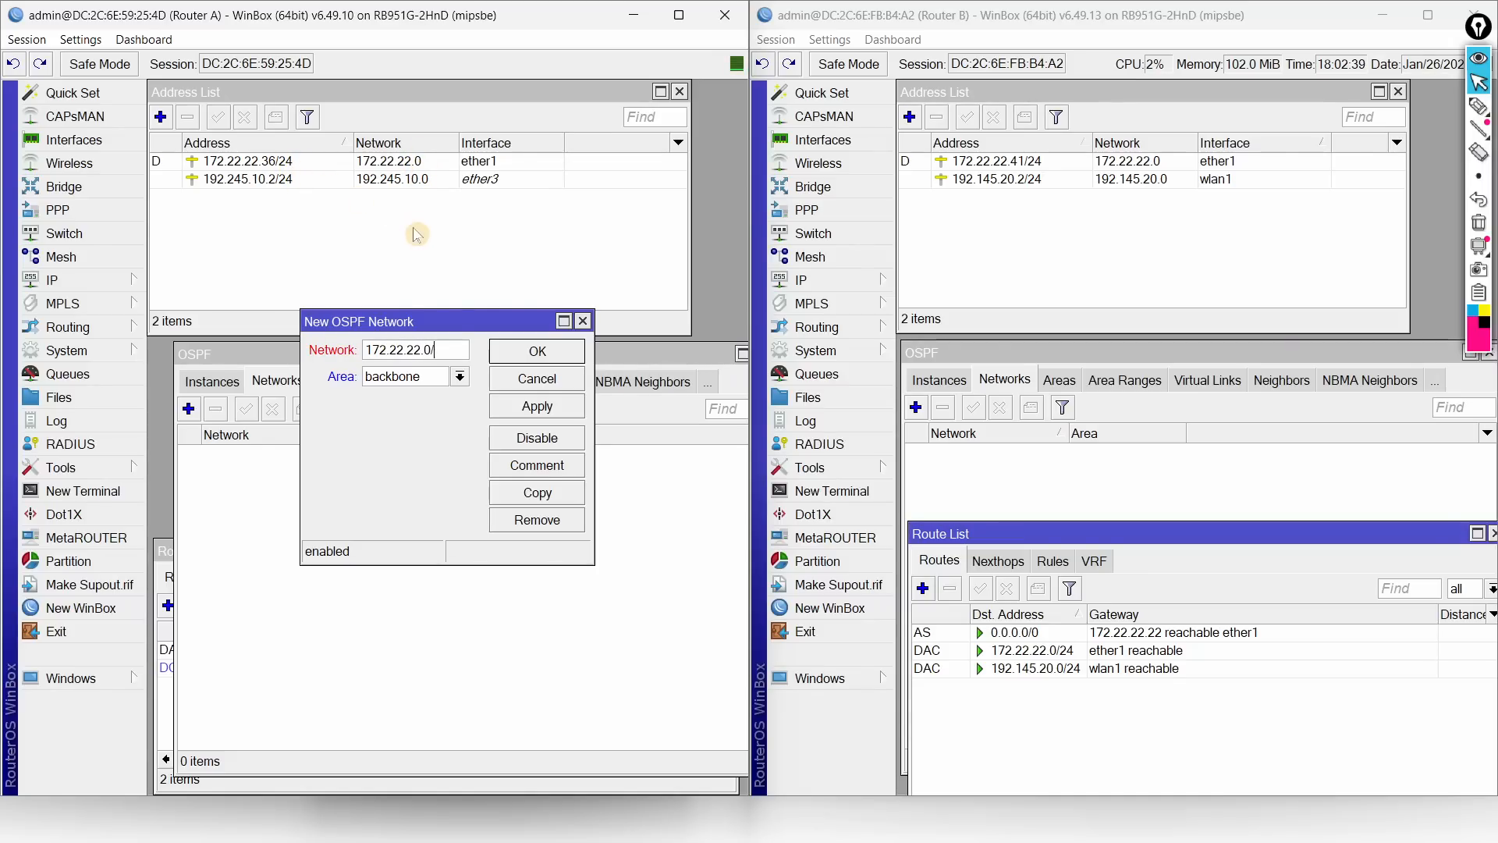
{"action": "left_click", "coordinate": [537, 350]}
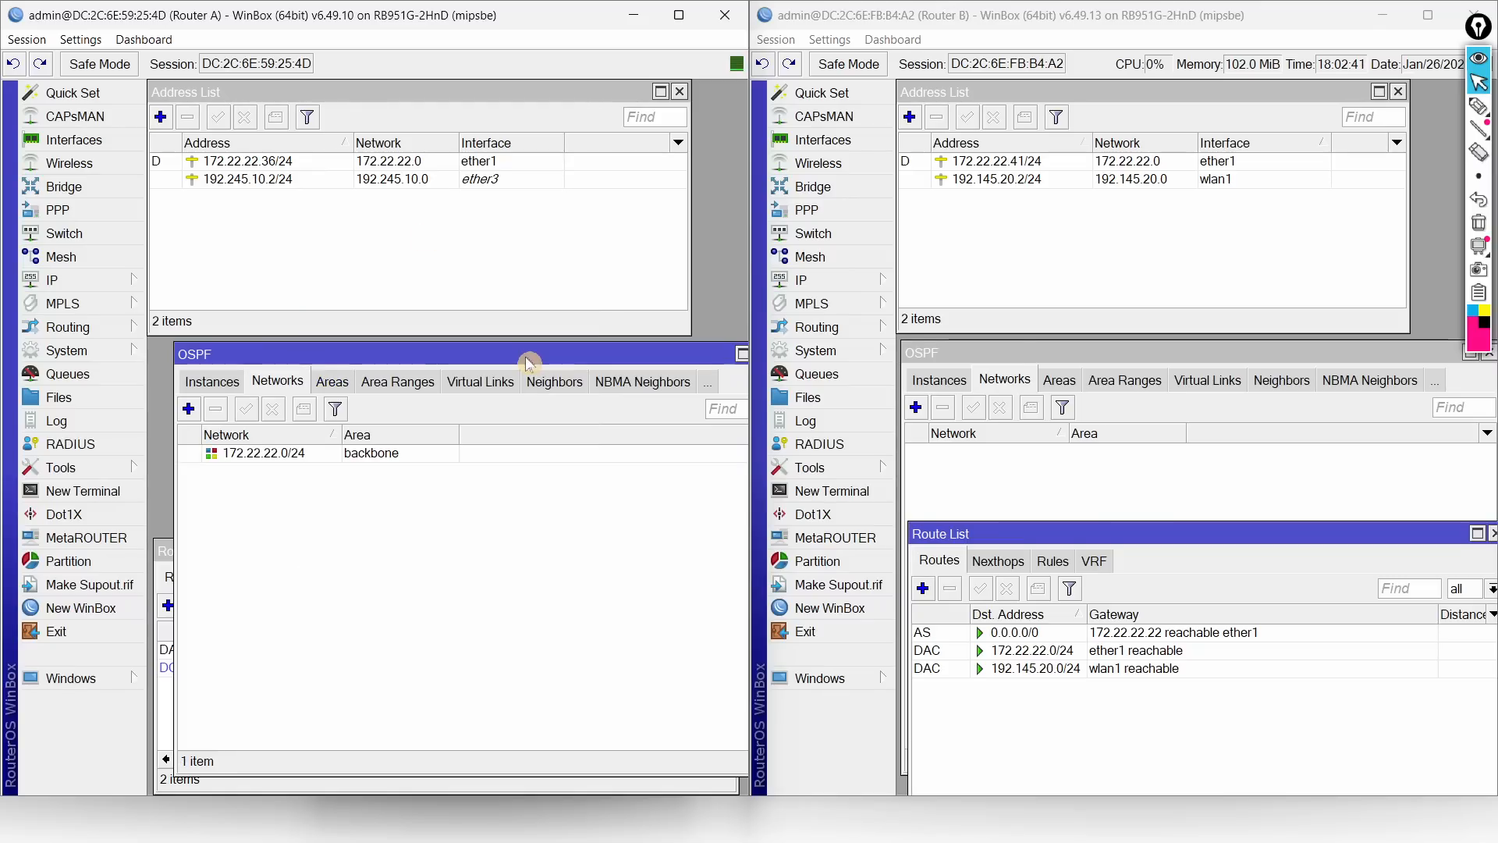
{"action": "left_click", "coordinate": [188, 408]}
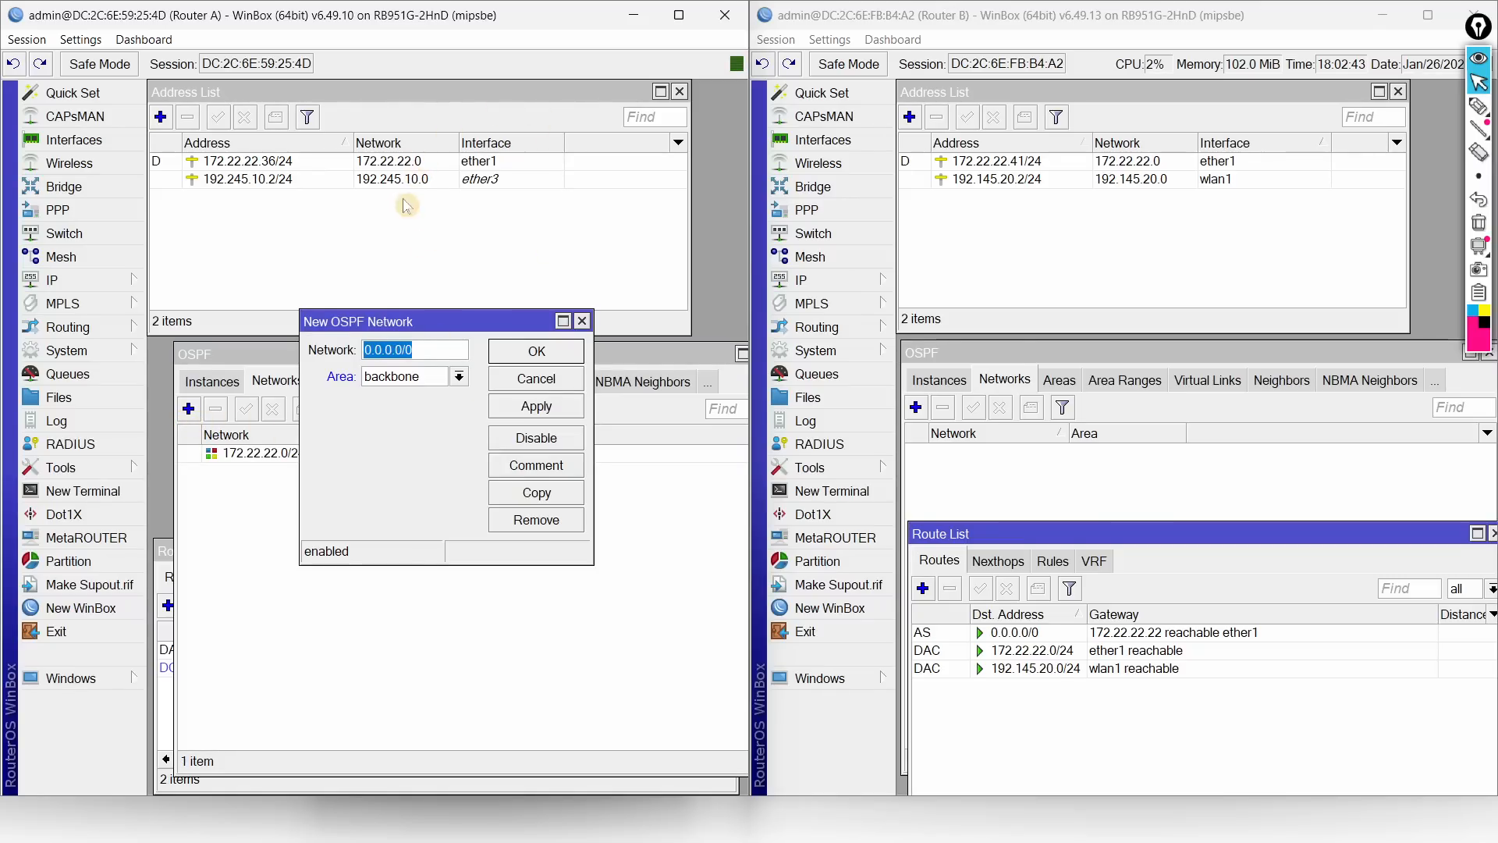
{"action": "type", "text": "192"}
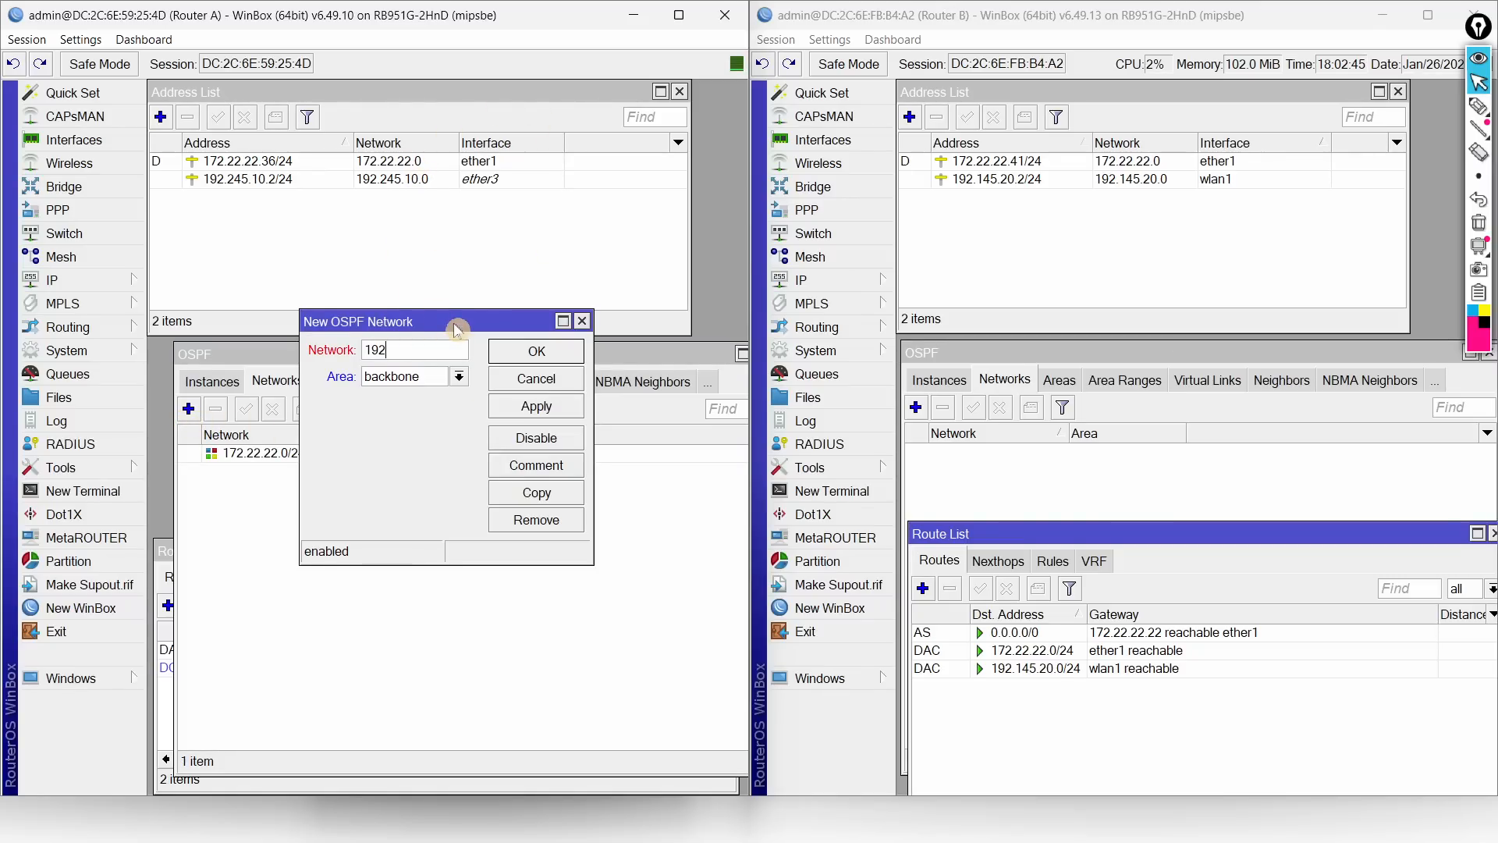
{"action": "type", "text": ".245.10.0/24"}
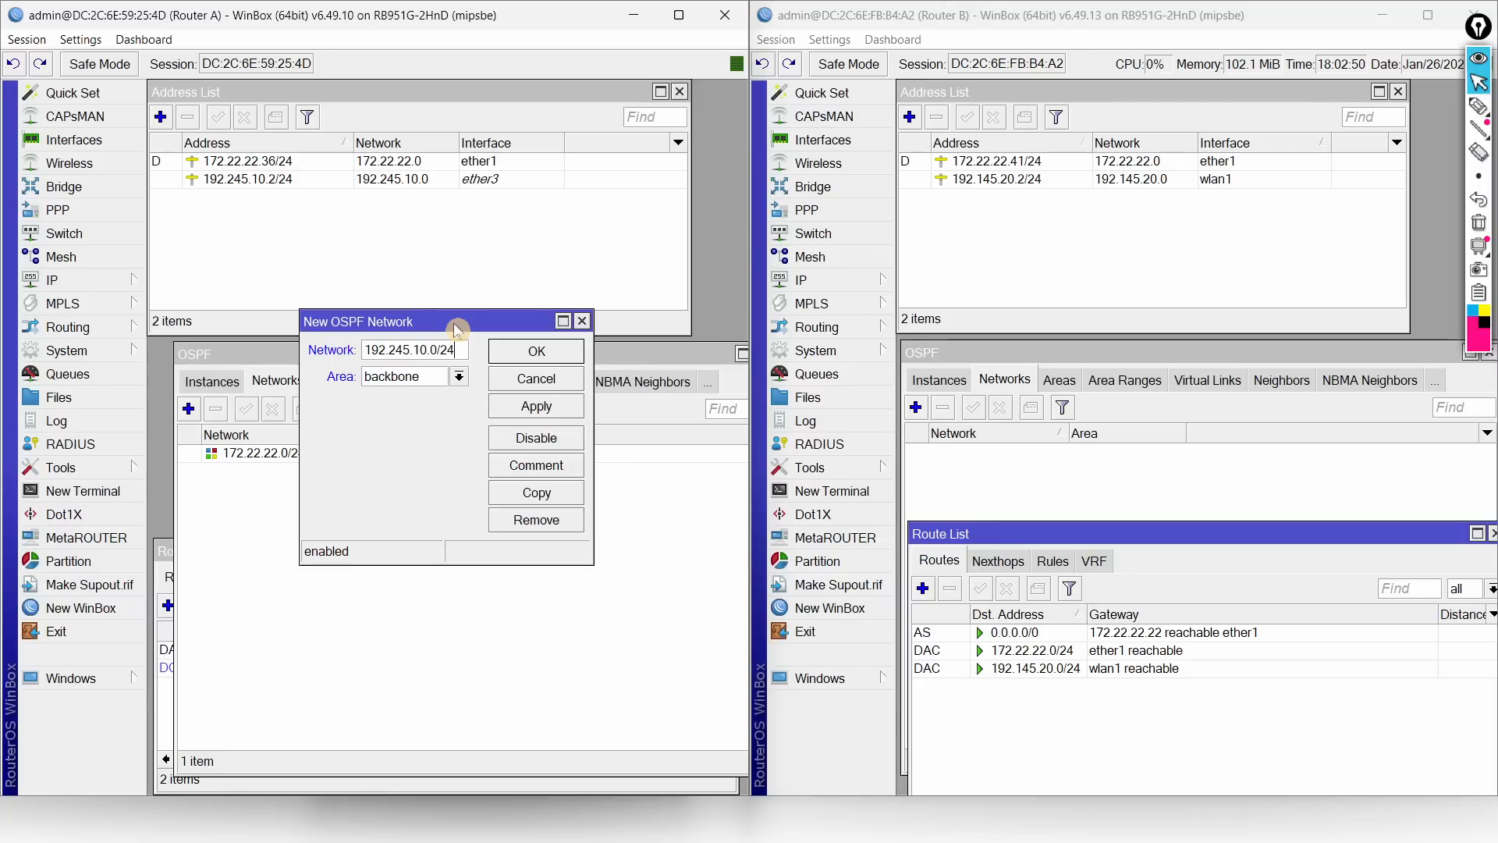
{"action": "left_click", "coordinate": [511, 351]}
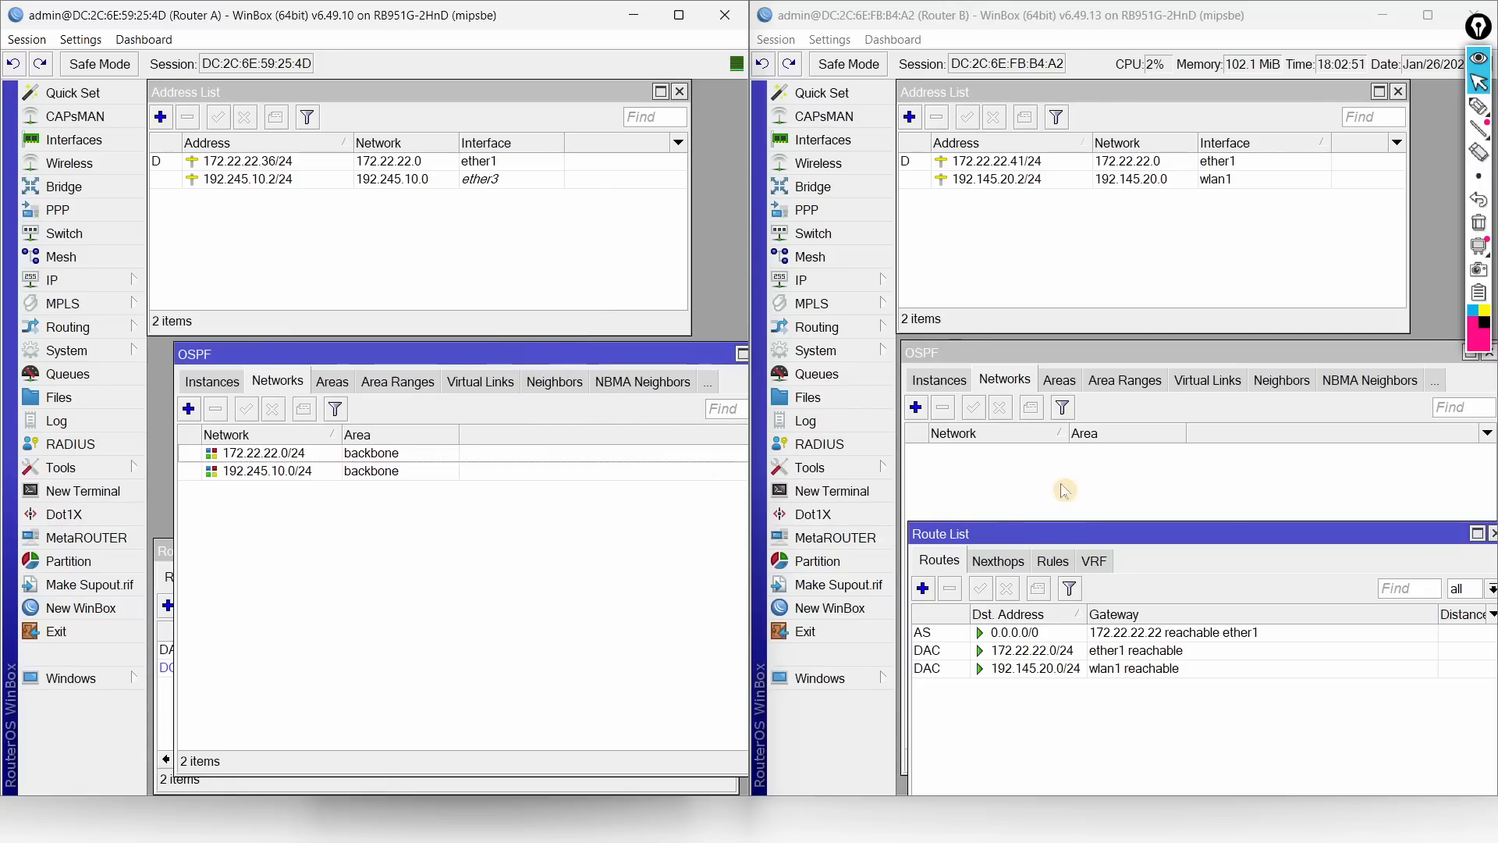
Step: Add 172.22.22.0/24 and 192.145.20.0/24 as backbone OSPF networks on Router B, then view Router A's routes
{"action": "left_click", "coordinate": [916, 407]}
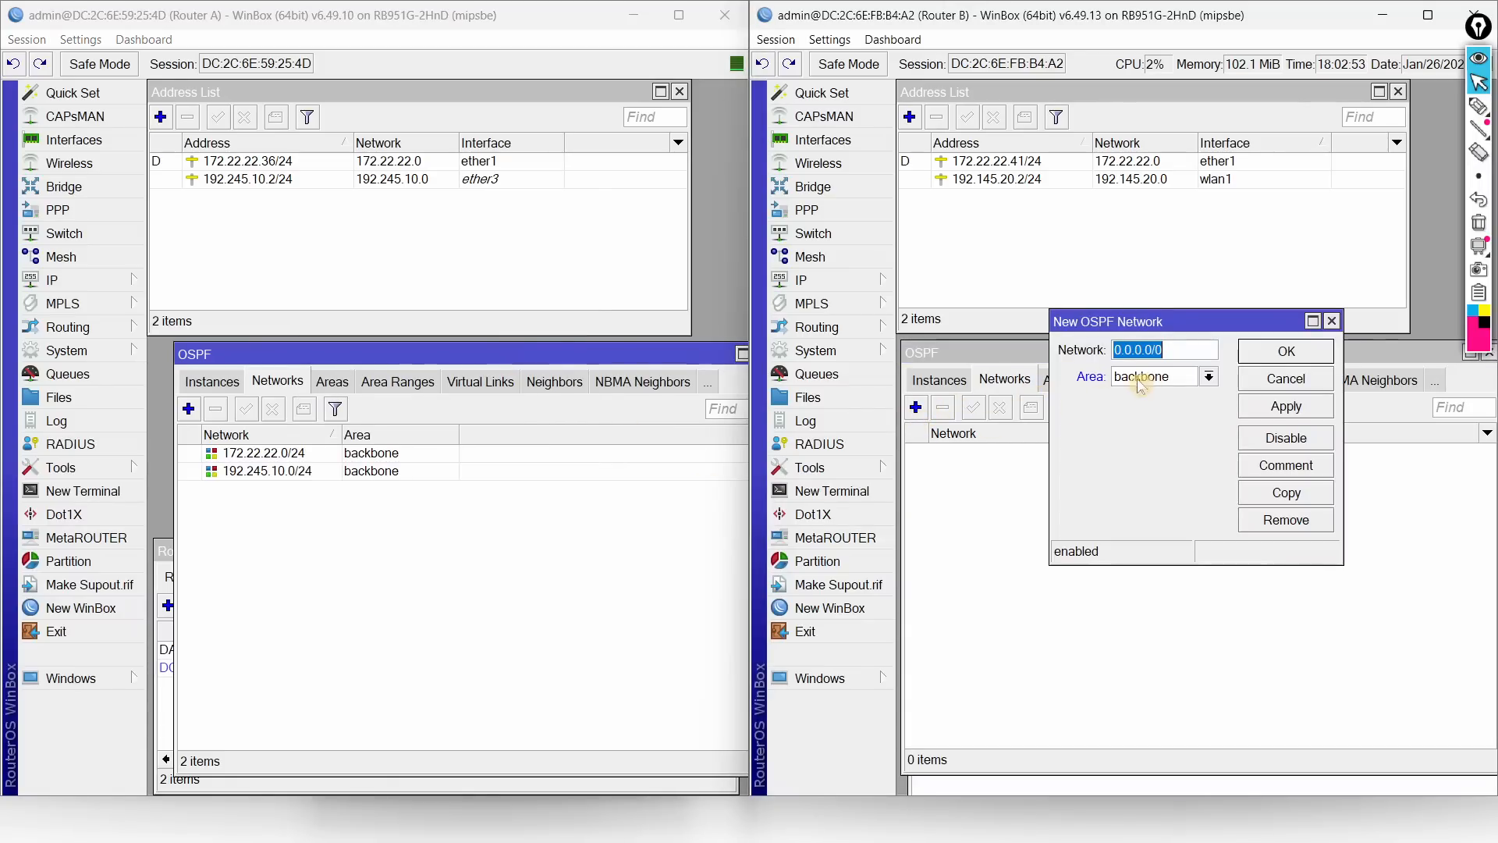
{"action": "type", "text": "172.22.22"}
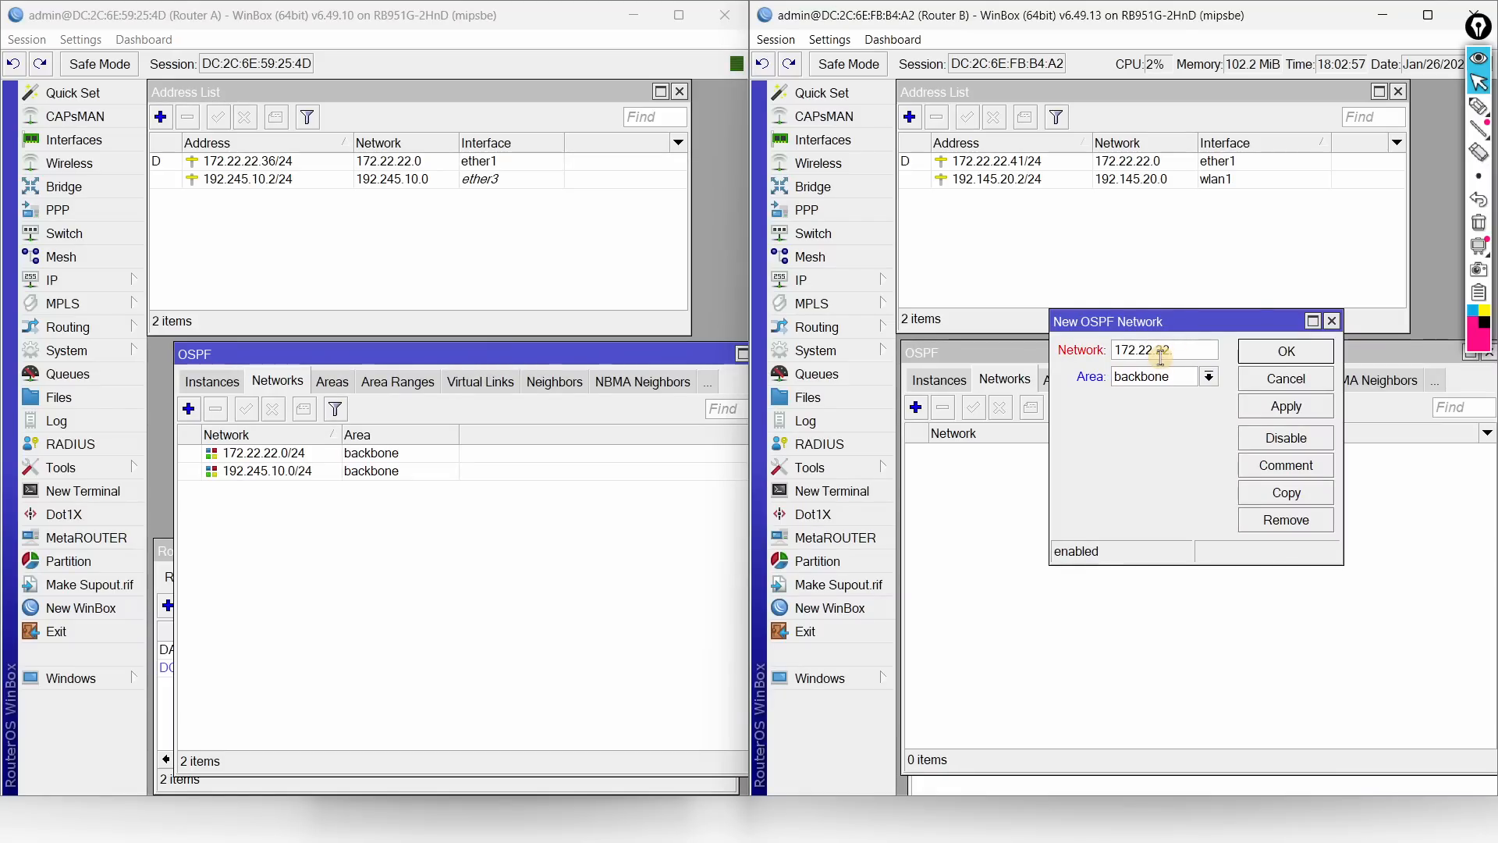
{"action": "type", "text": ".0/24"}
{"action": "left_click", "coordinate": [1285, 353]}
{"action": "left_click", "coordinate": [915, 408]}
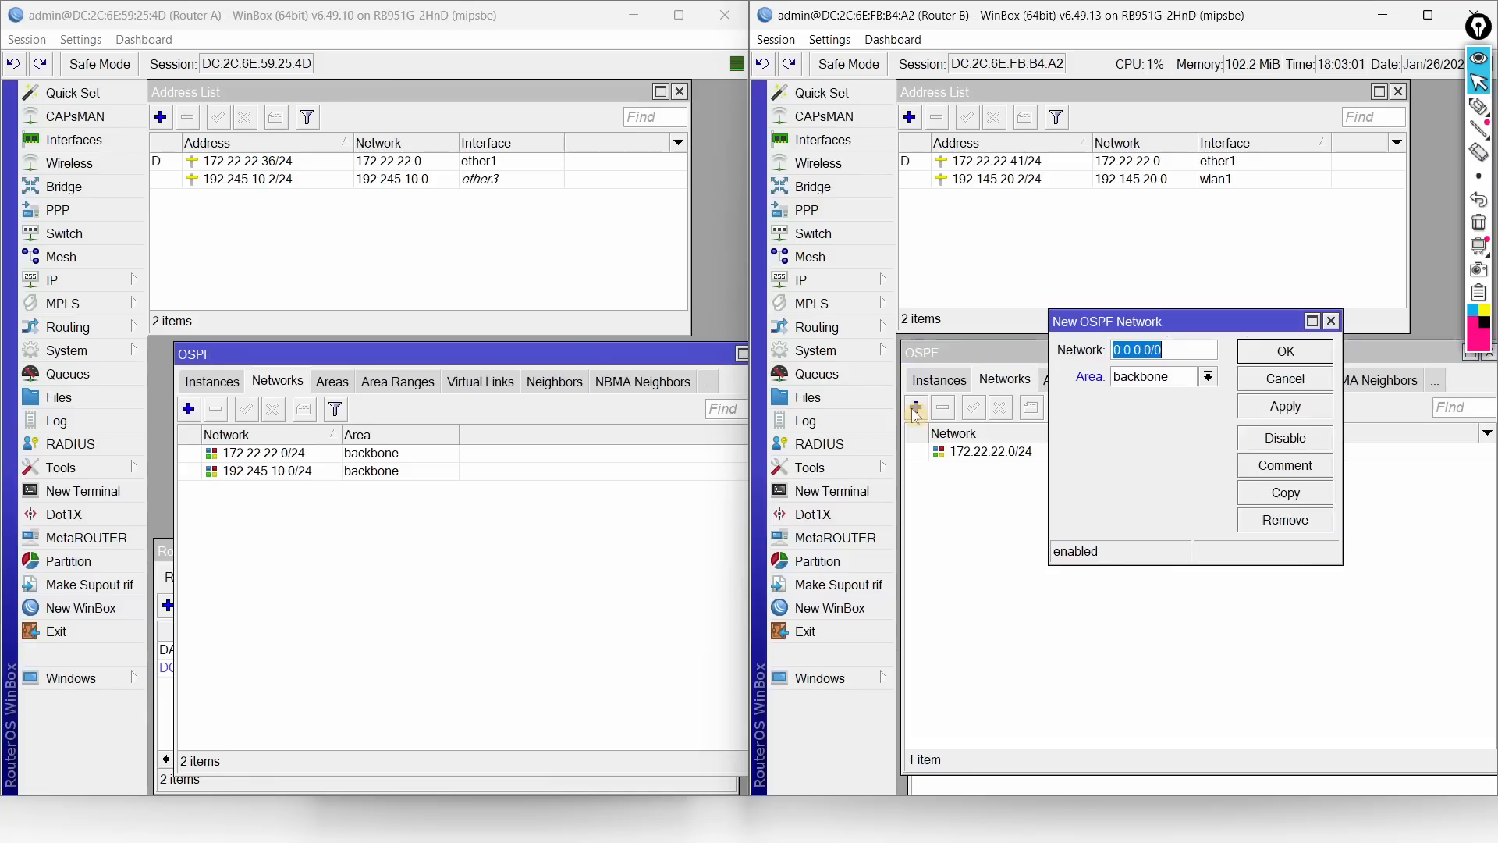
{"action": "type", "text": "192"}
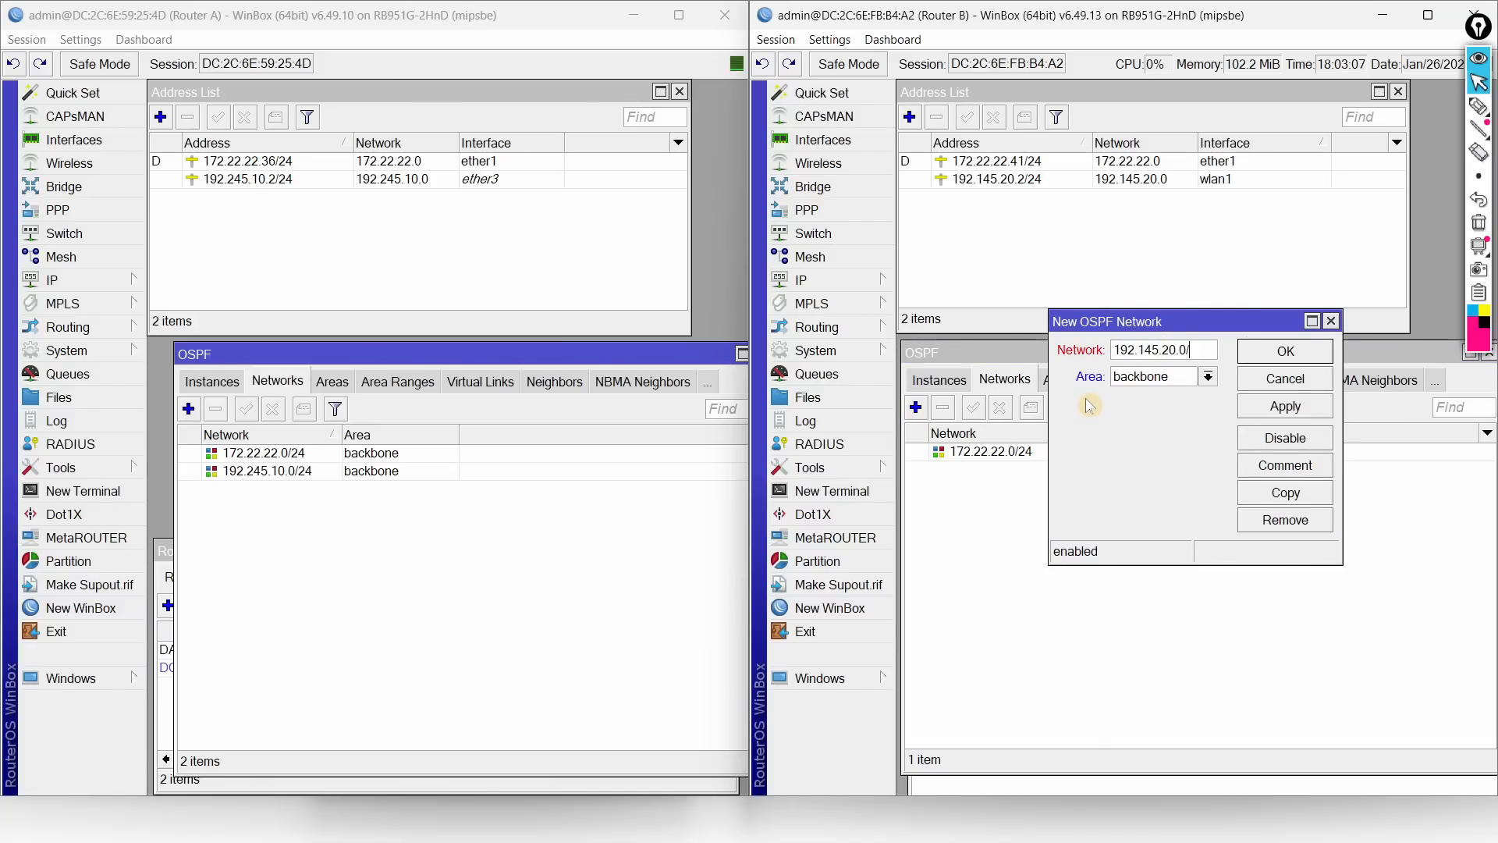
{"action": "left_click", "coordinate": [1287, 355]}
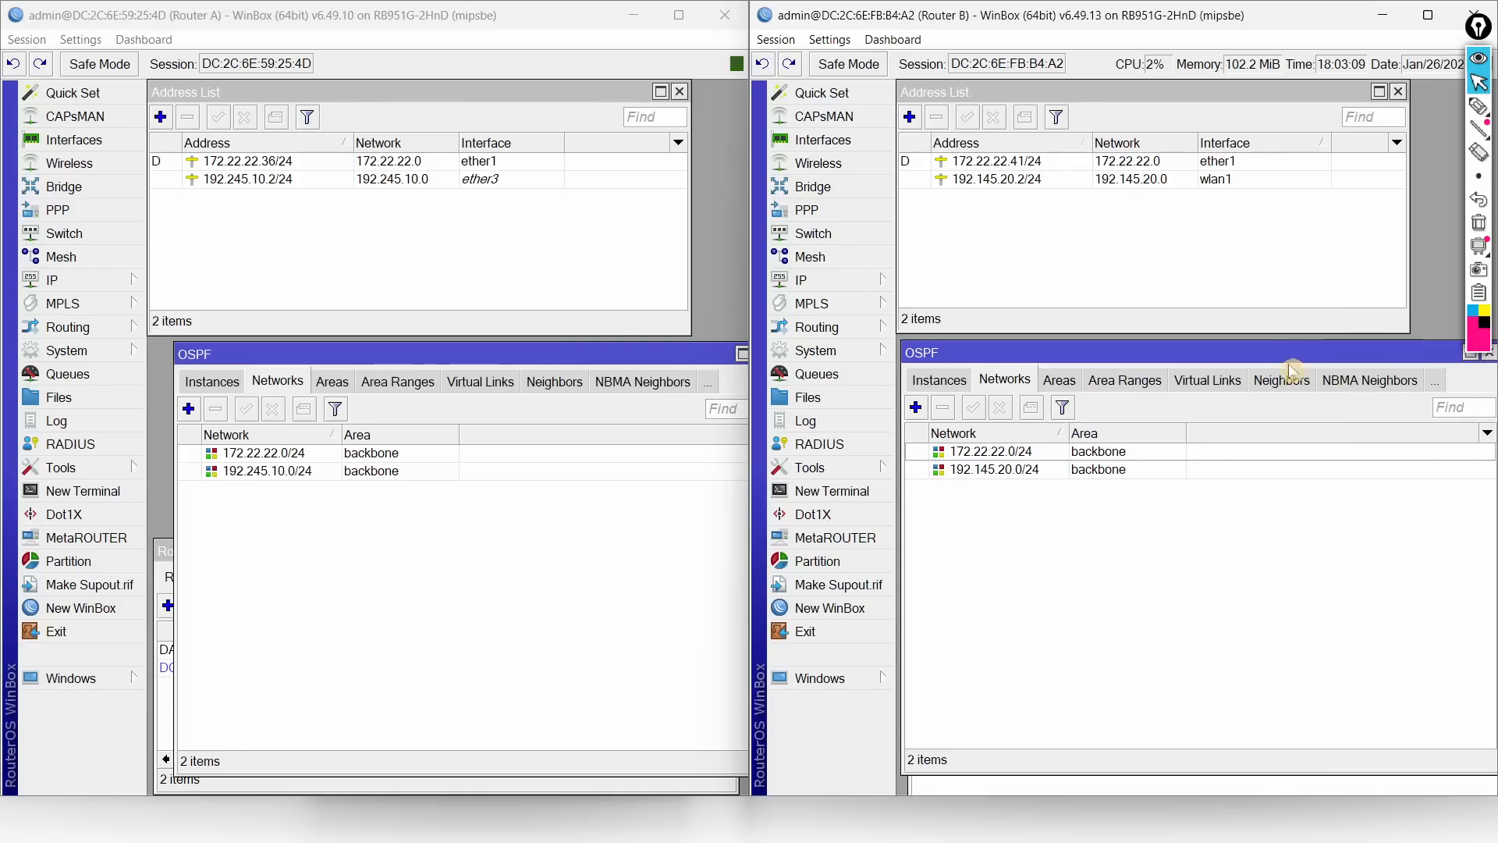
{"action": "left_click", "coordinate": [162, 551]}
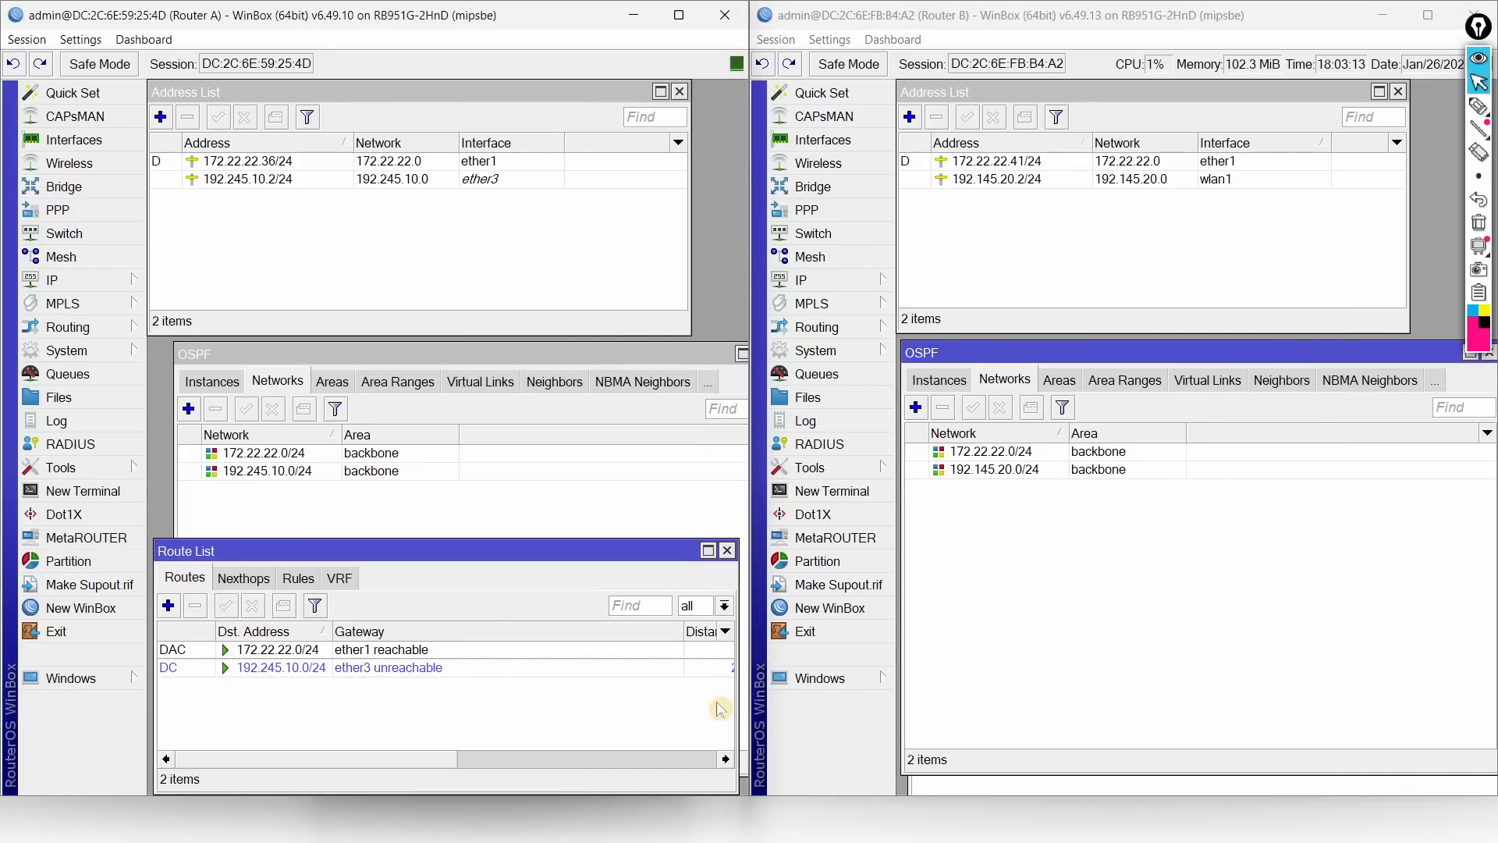
Step: Glance at the task sheet PDF and return to Router A's route list
{"action": "left_click_drag", "start_coordinate": [546, 556], "coordinate": [547, 541]}
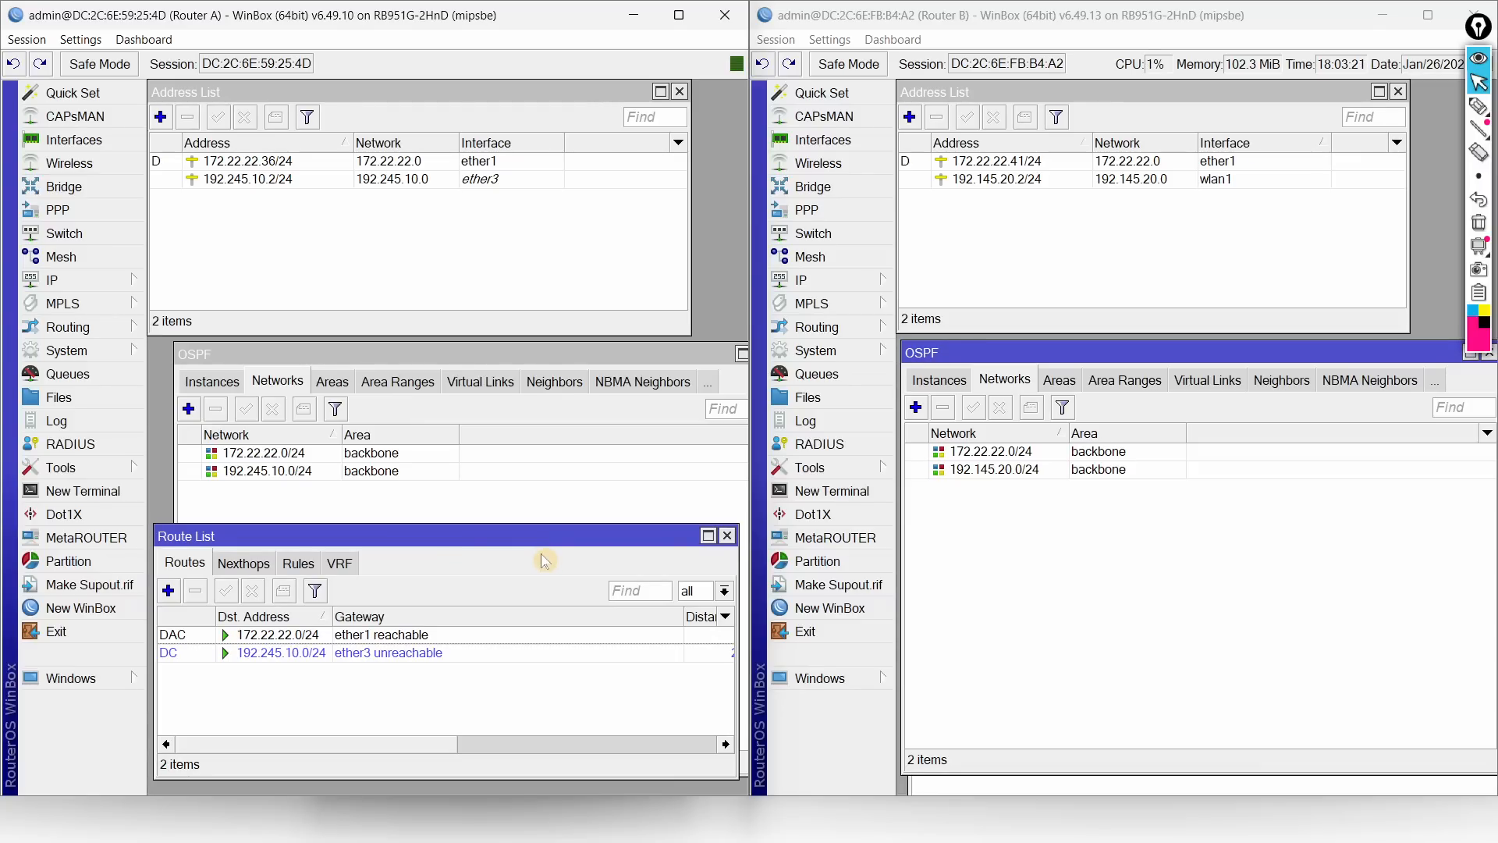
{"action": "key", "text": "super"}
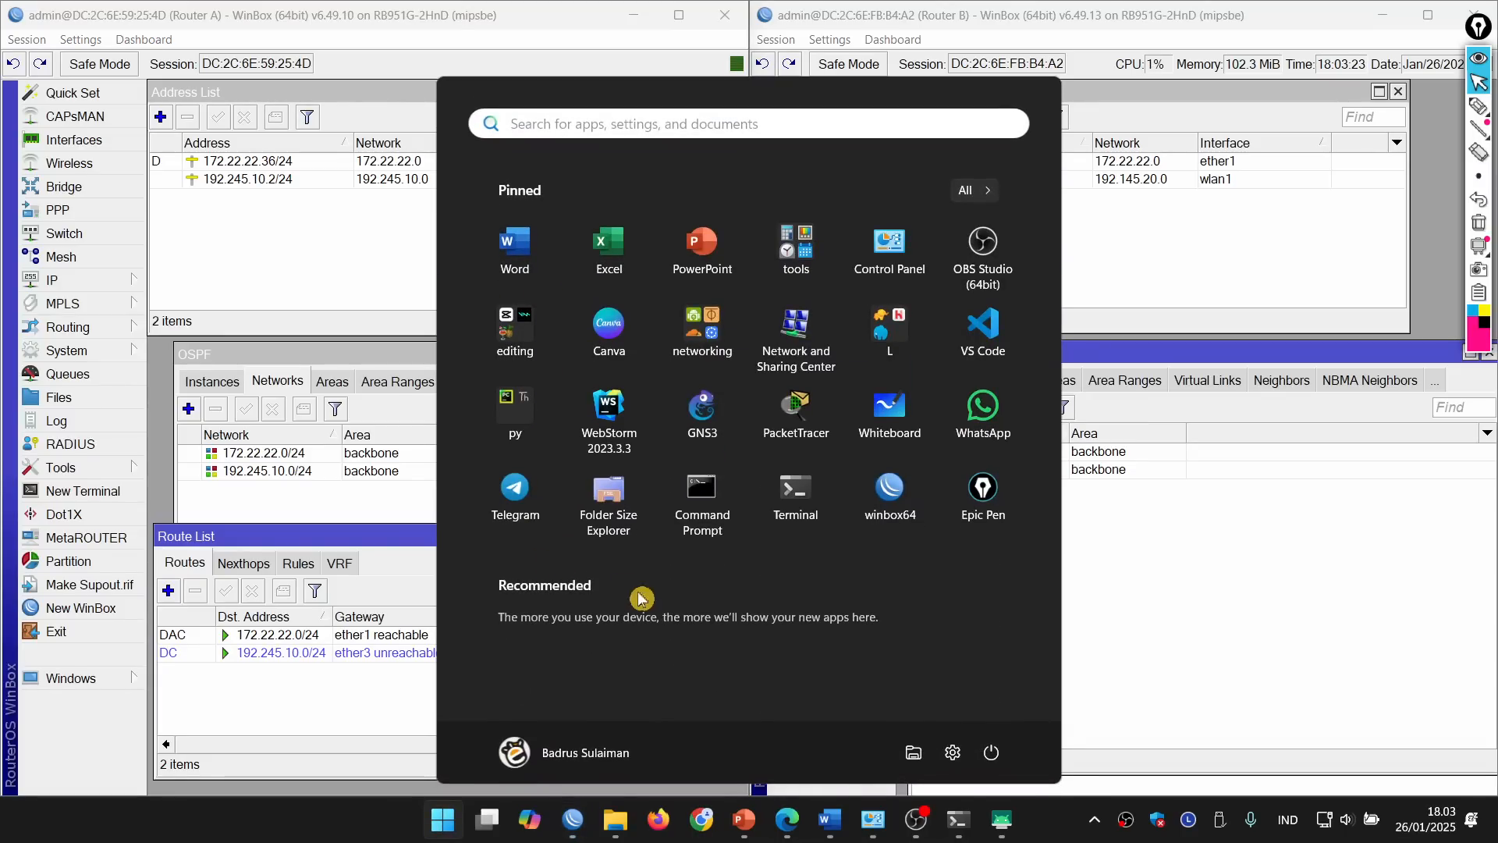
{"action": "left_click", "coordinate": [935, 819]}
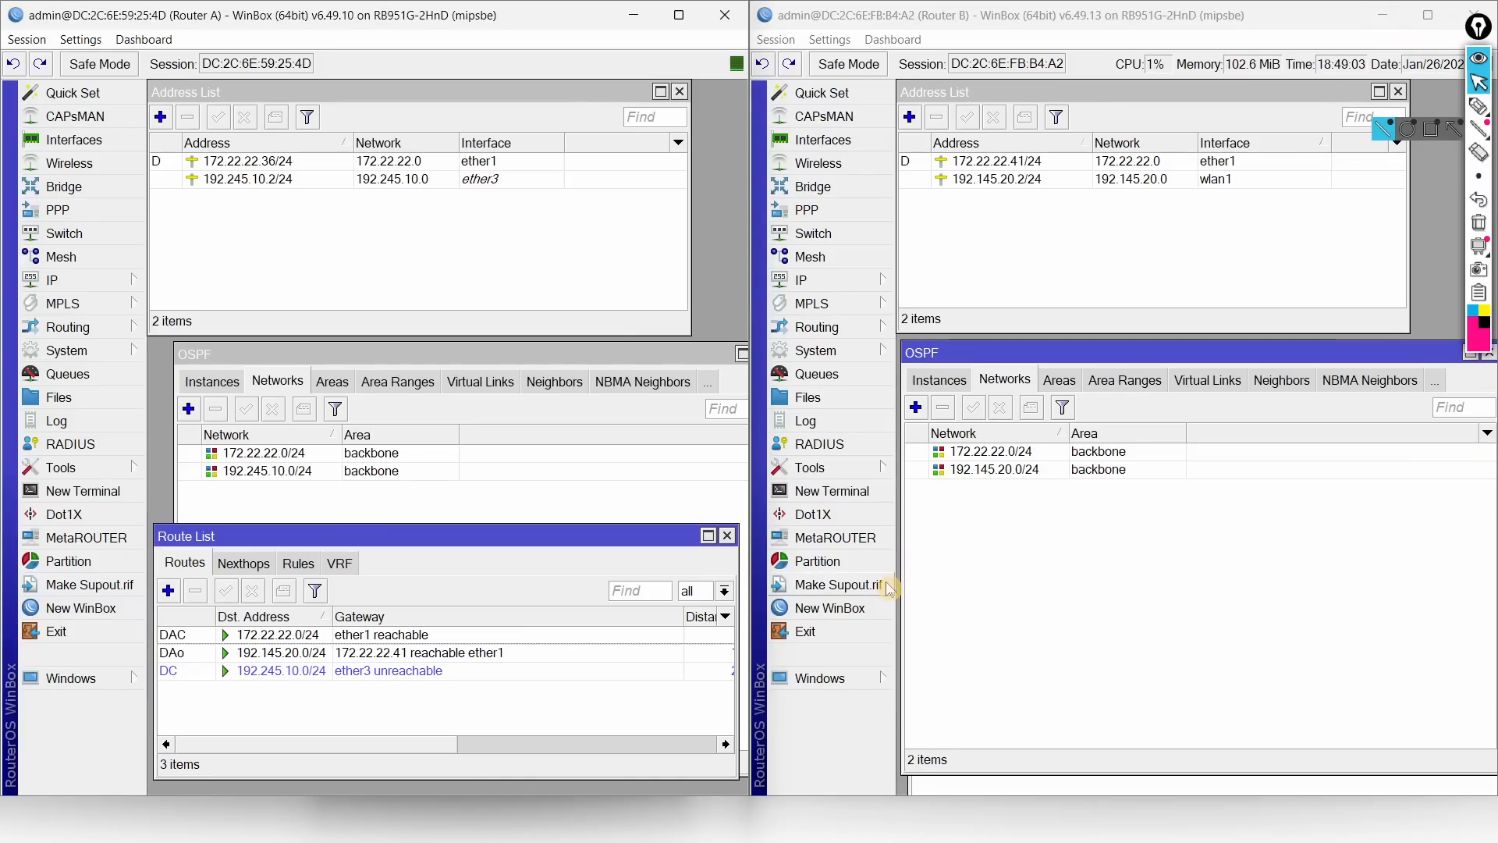
{"action": "key", "text": "alt+Tab"}
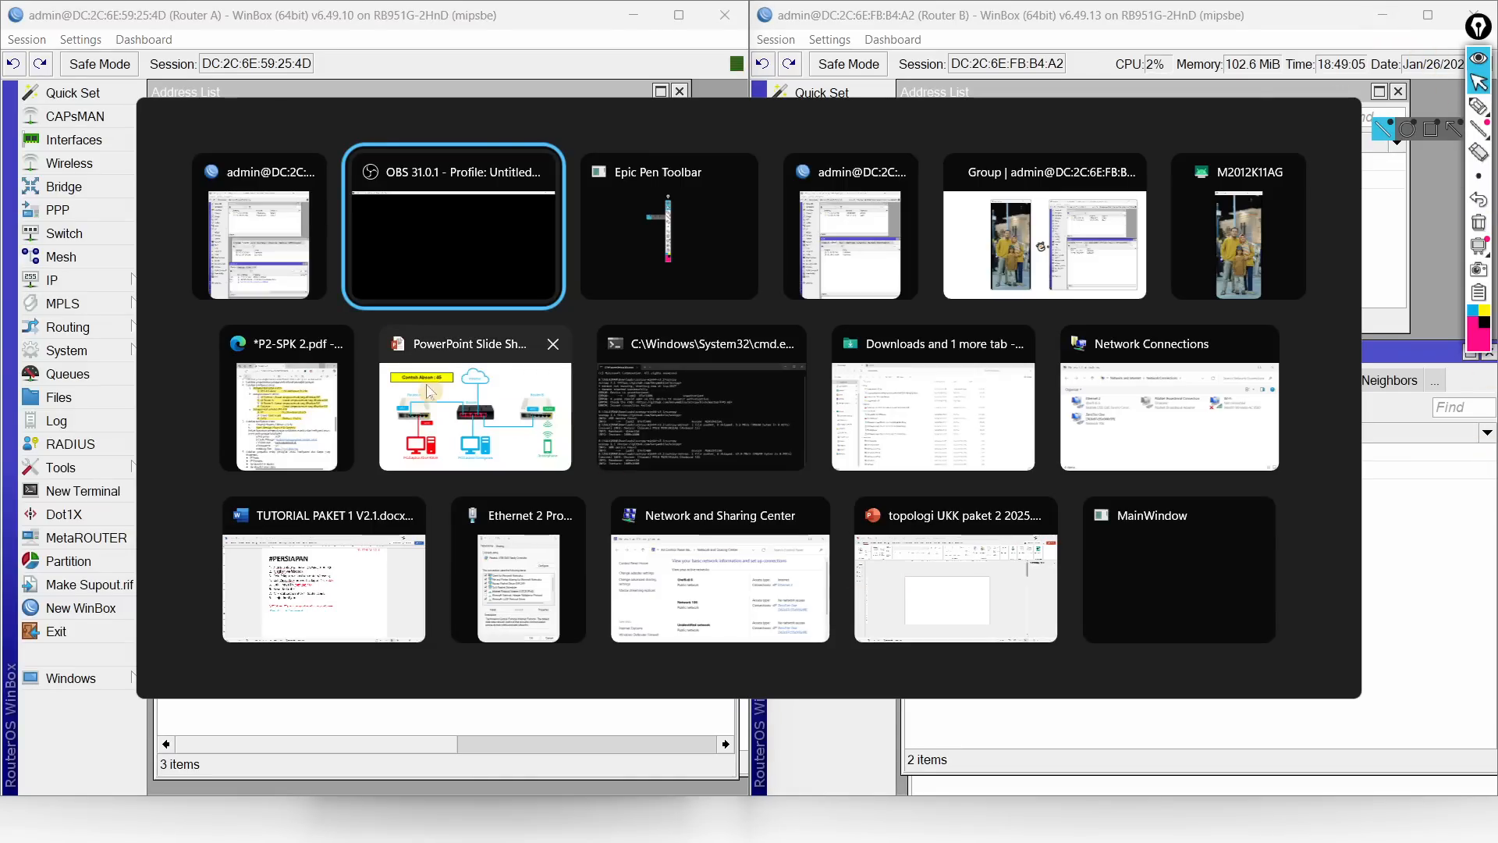
{"action": "left_click", "coordinate": [311, 419]}
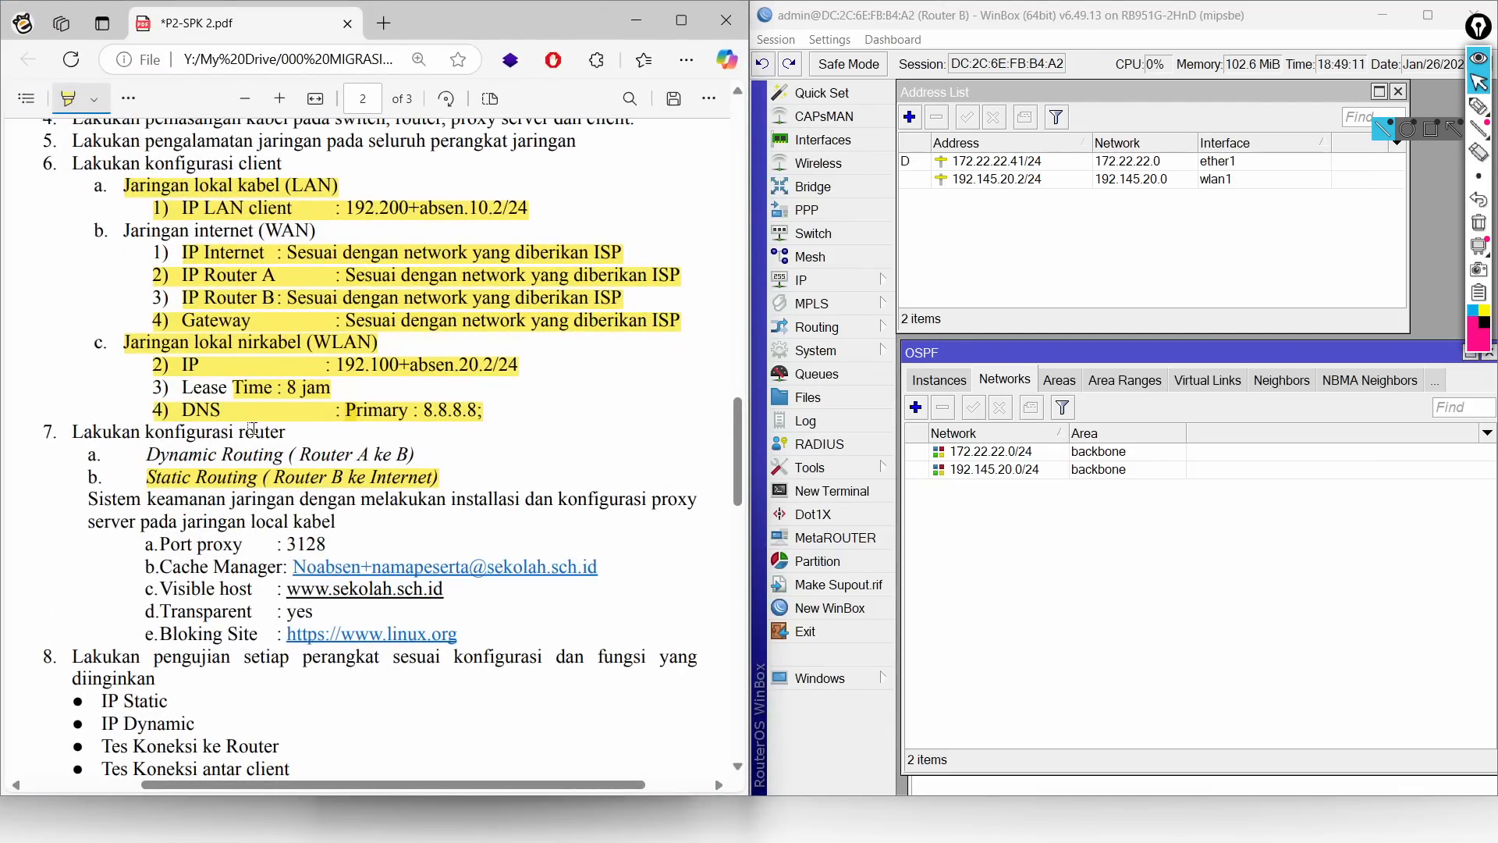
{"action": "left_click", "coordinate": [636, 21]}
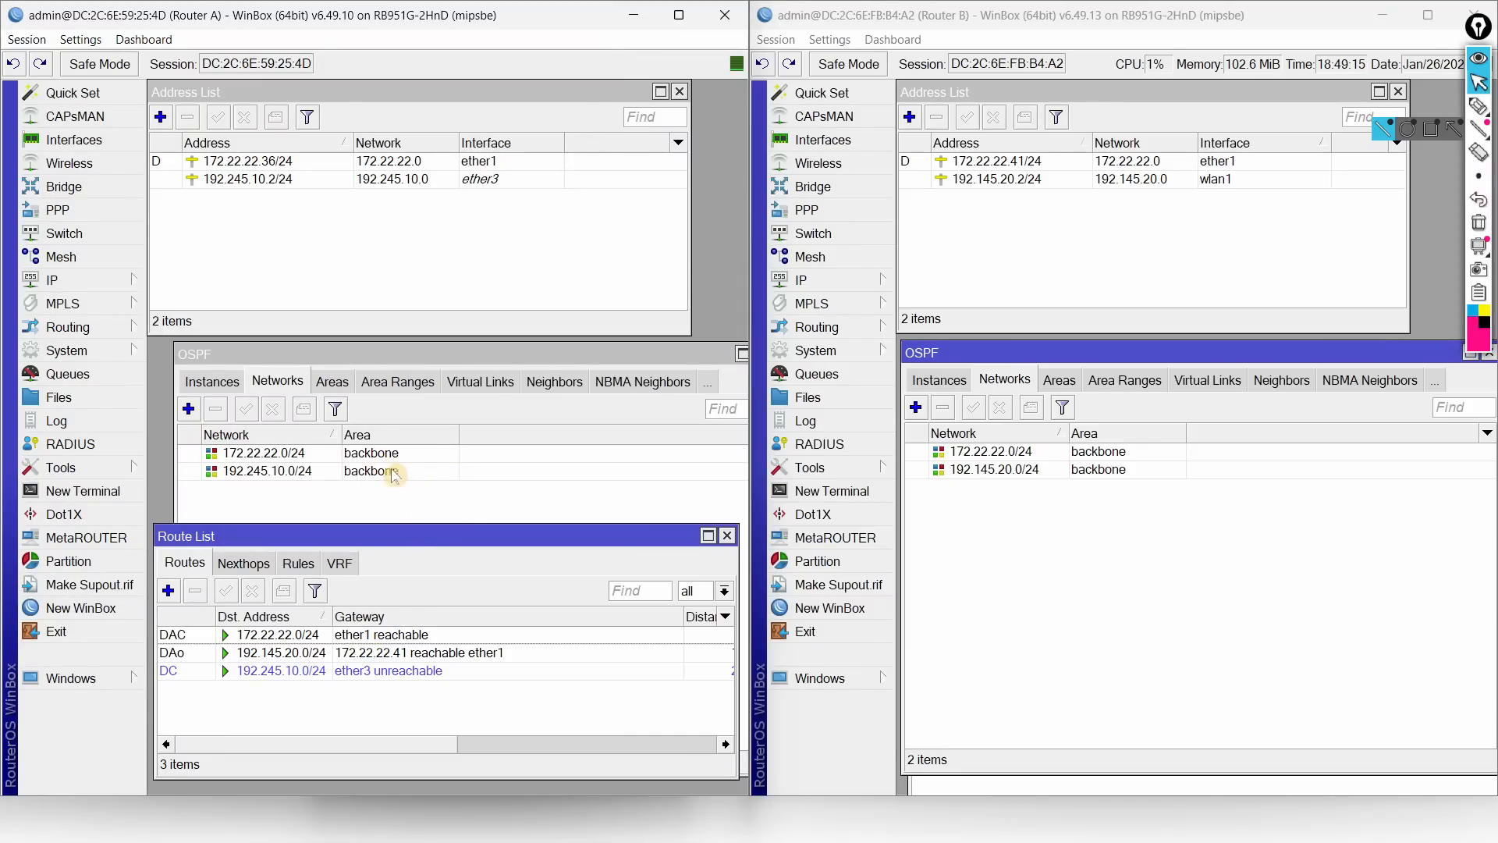
Step: Select Router A's OSPF-learned 192.145.20.0/24 route and show Router B's route list
{"action": "left_click", "coordinate": [212, 656]}
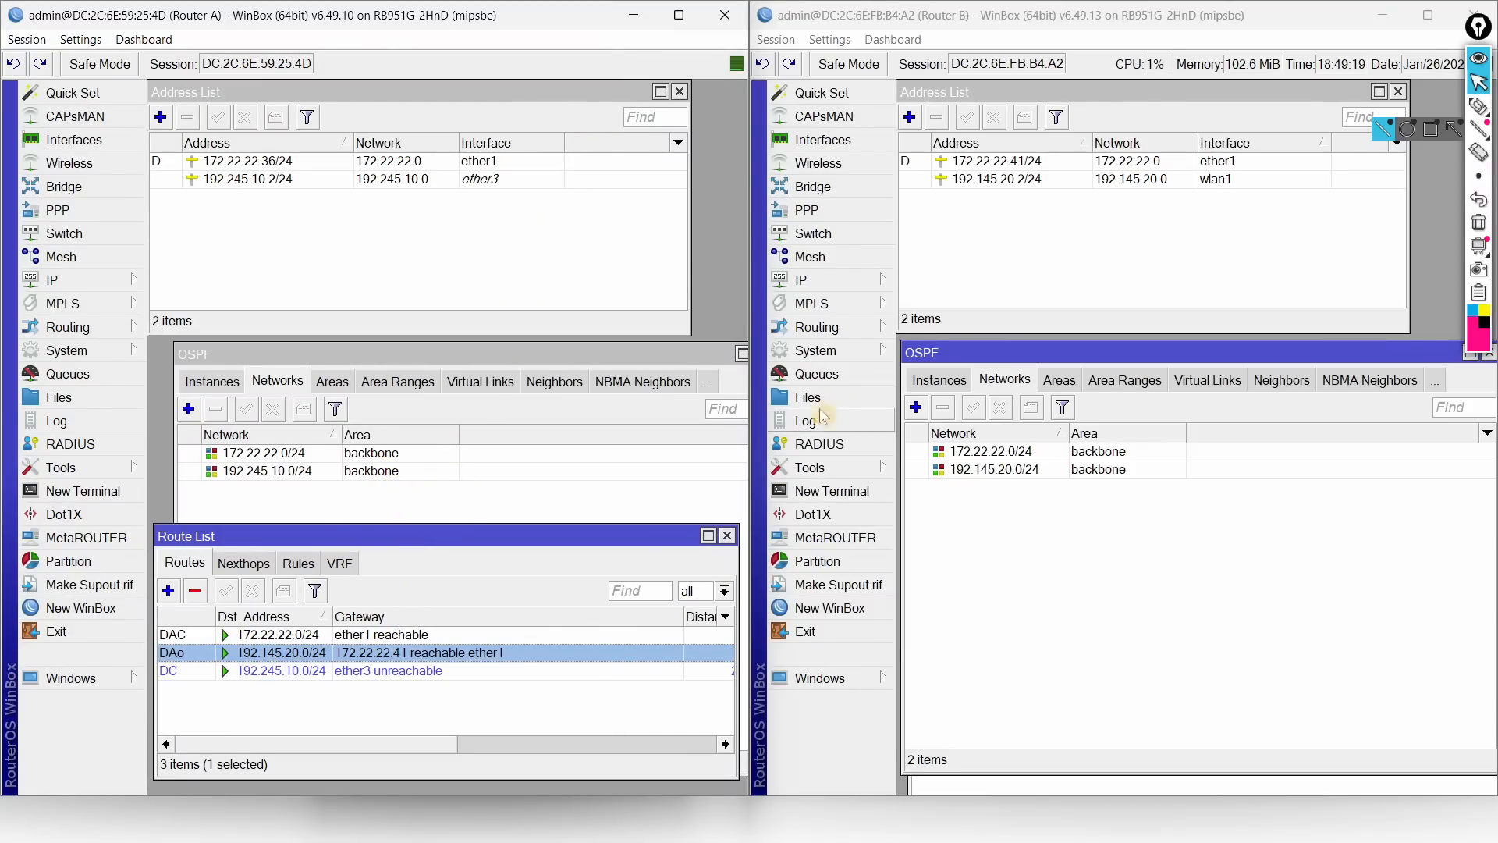
{"action": "left_click", "coordinate": [853, 284]}
{"action": "left_click", "coordinate": [944, 550]}
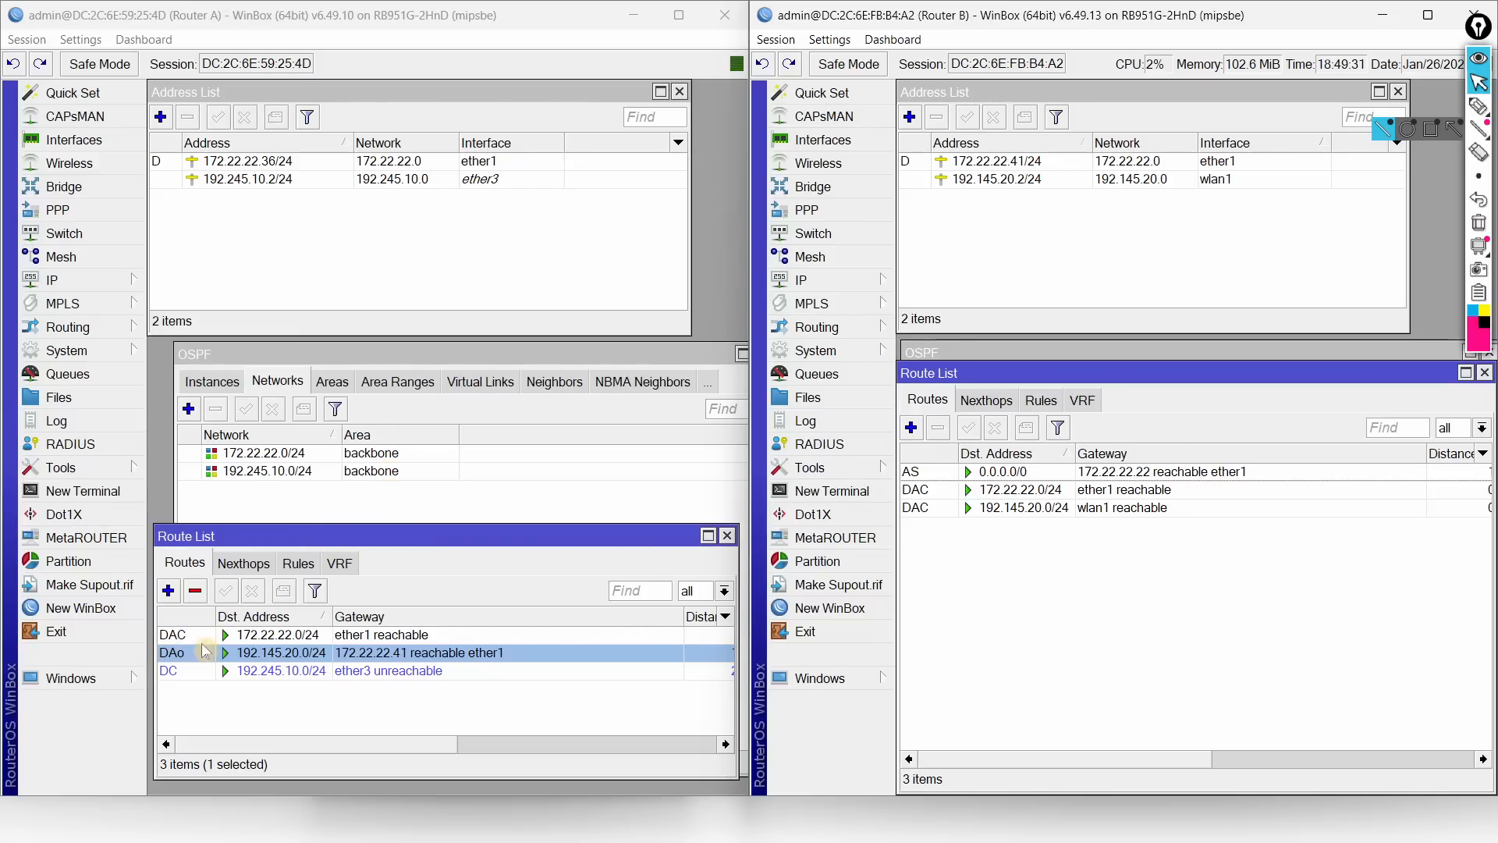
Step: Review the topology slide and task sheet, then move Router B's route list down to uncover its OSPF window
{"action": "key", "text": "alt+Tab"}
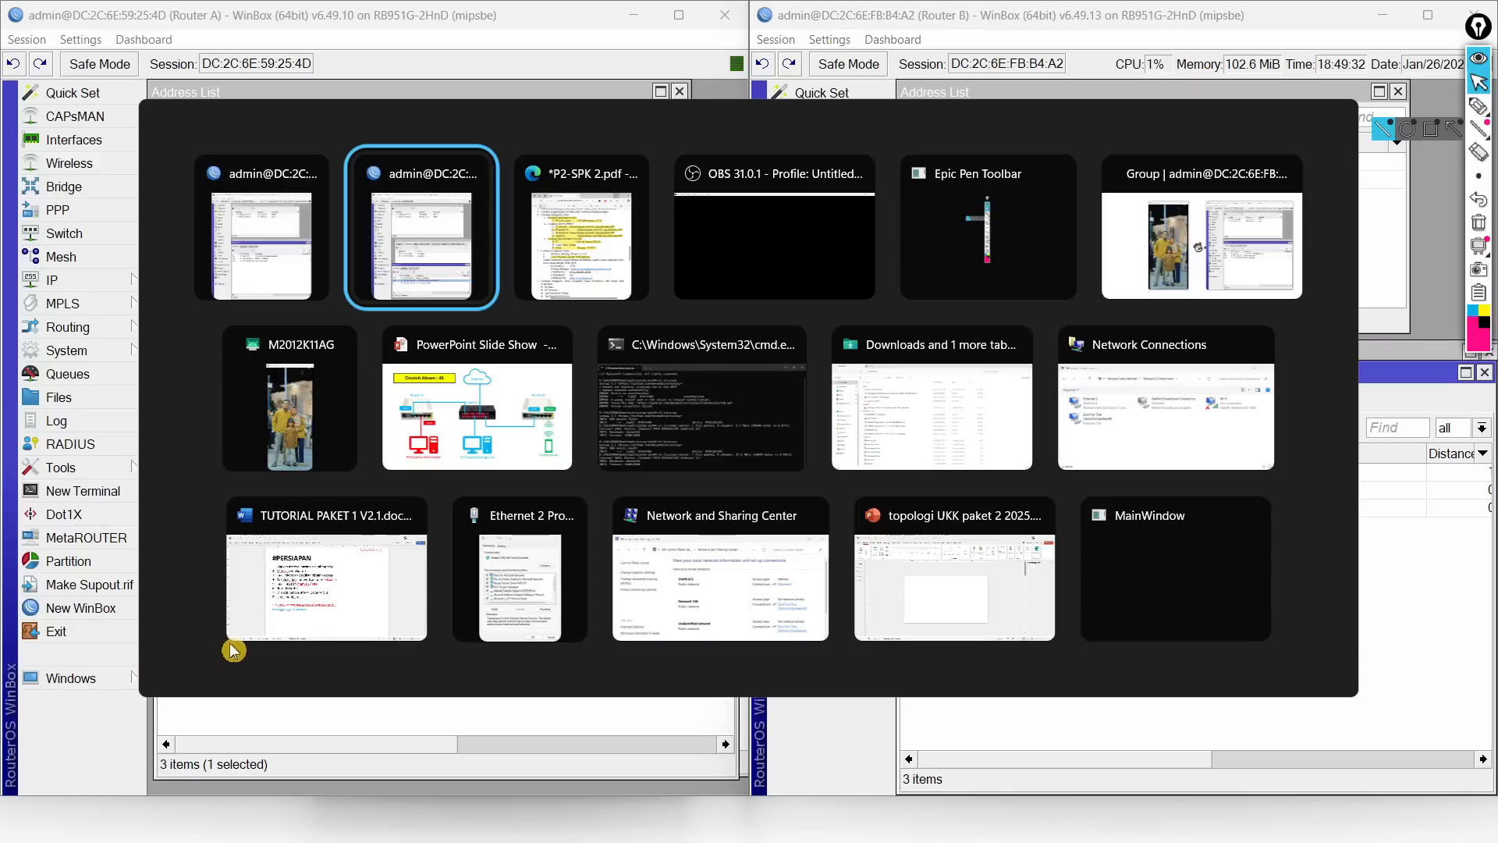
{"action": "left_click", "coordinate": [478, 454]}
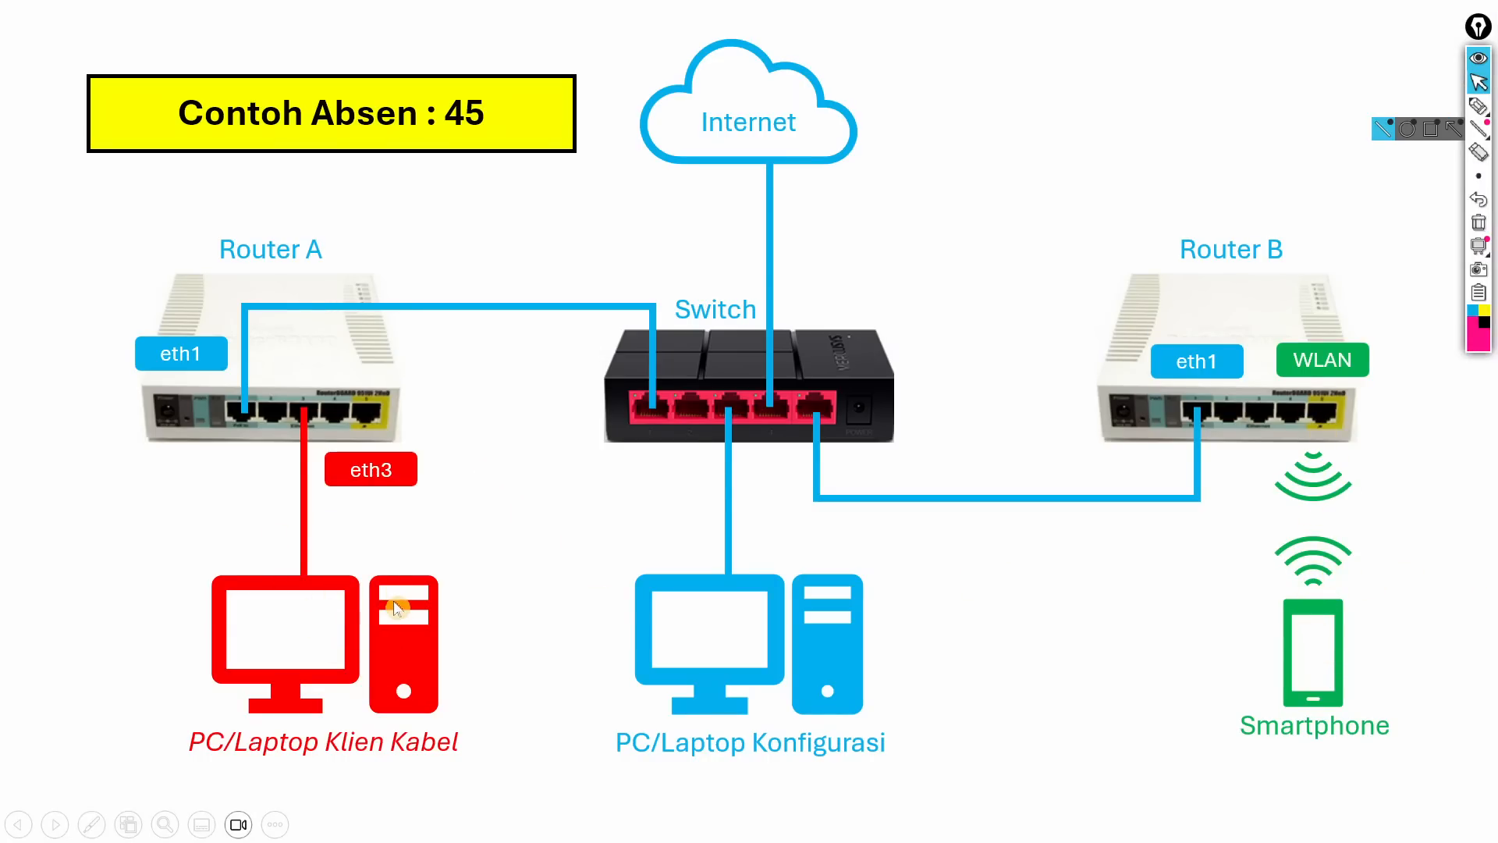
{"action": "key", "text": "alt+Tab"}
{"action": "key", "text": "alt+Tab"}
{"action": "key", "text": "alt+Tab"}
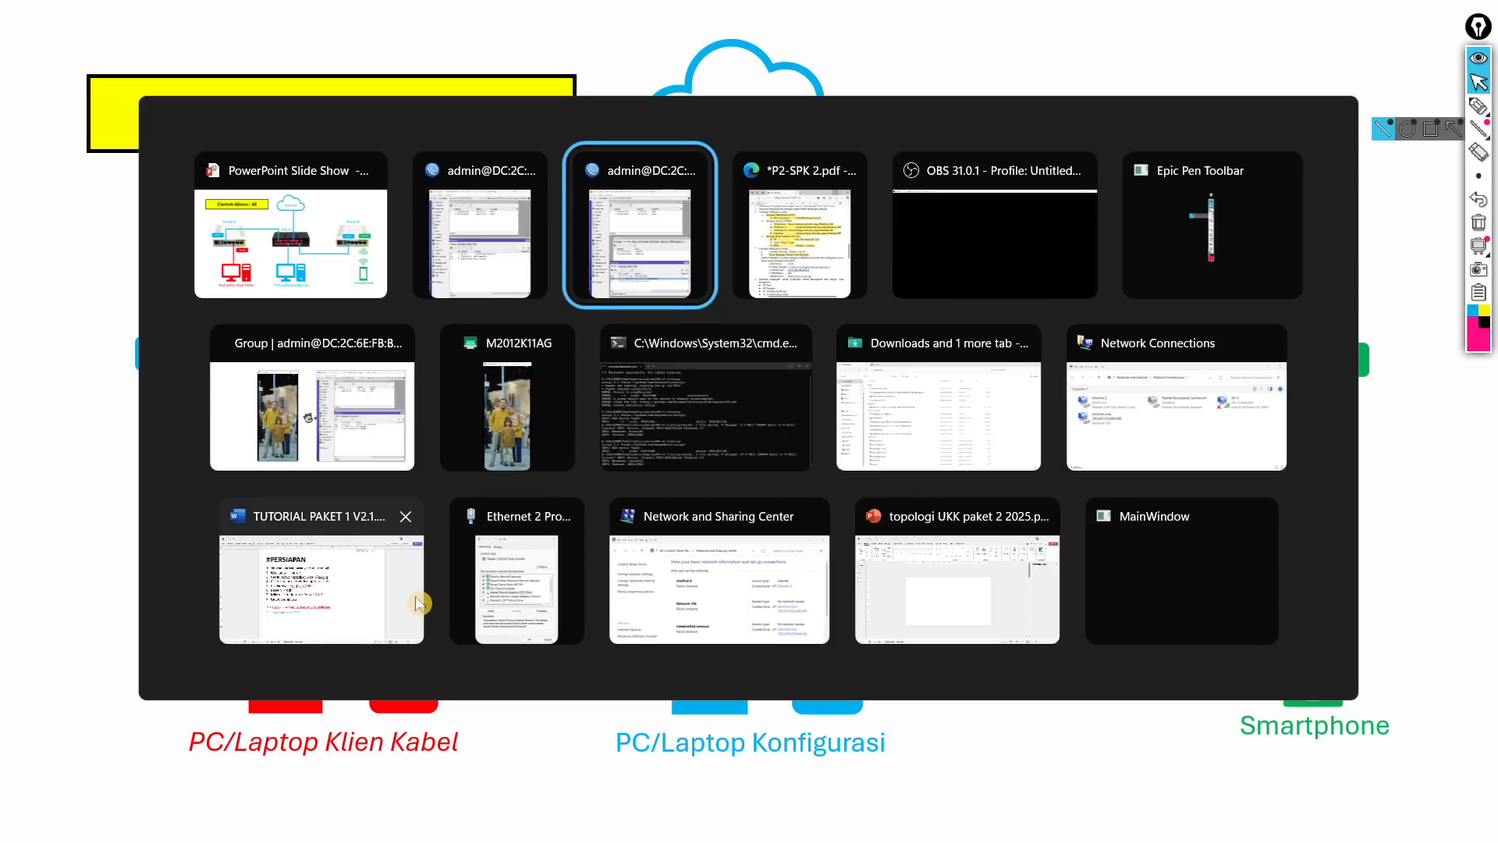
{"action": "key", "text": "alt+Tab"}
{"action": "key", "text": "alt+Tab"}
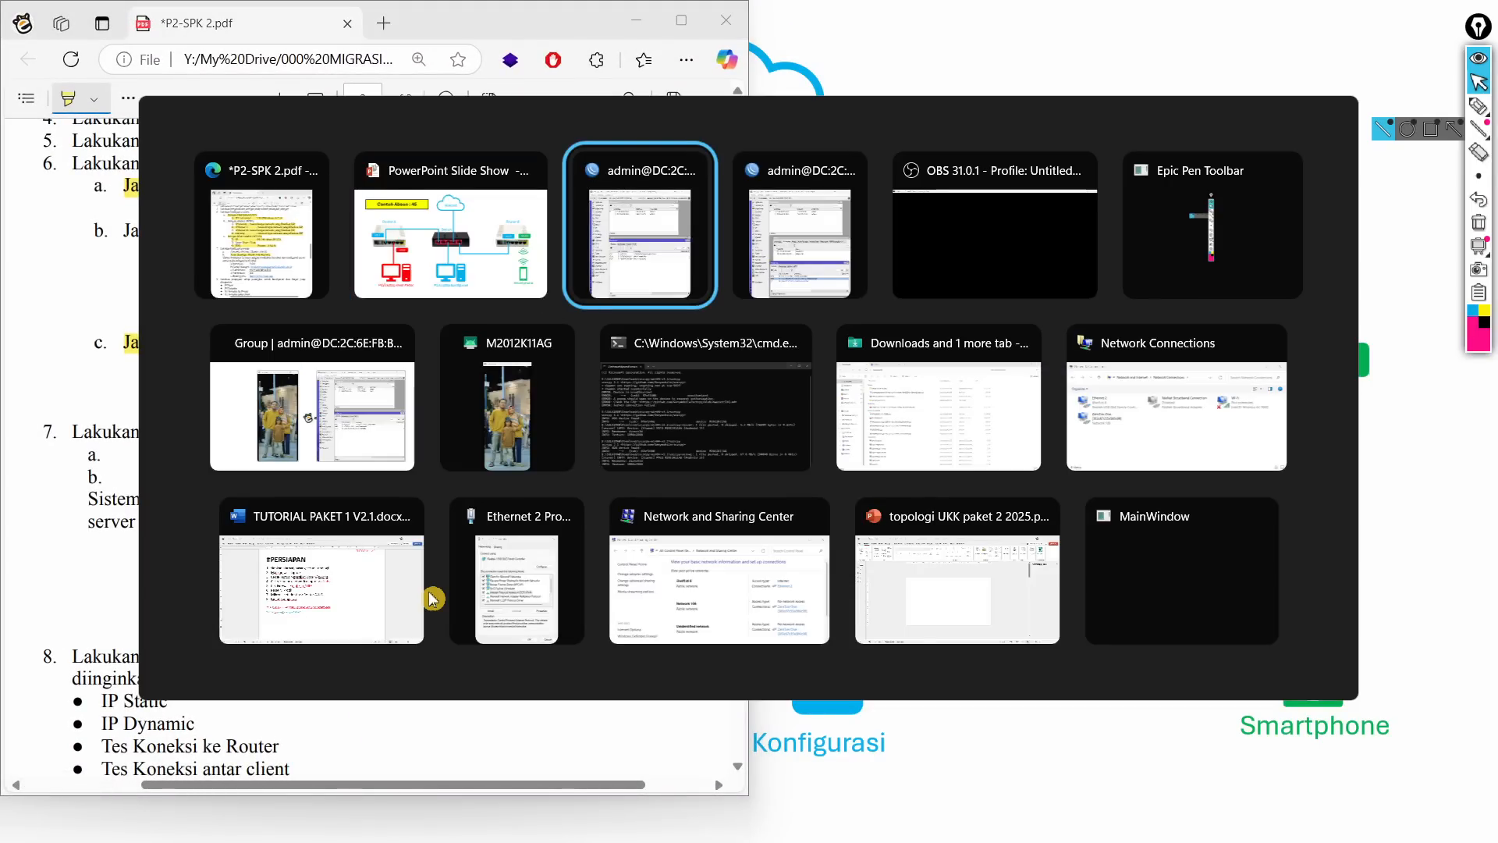
{"action": "key", "text": "alt+Tab"}
{"action": "key", "text": "alt+Tab"}
{"action": "key", "text": "alt+Tab"}
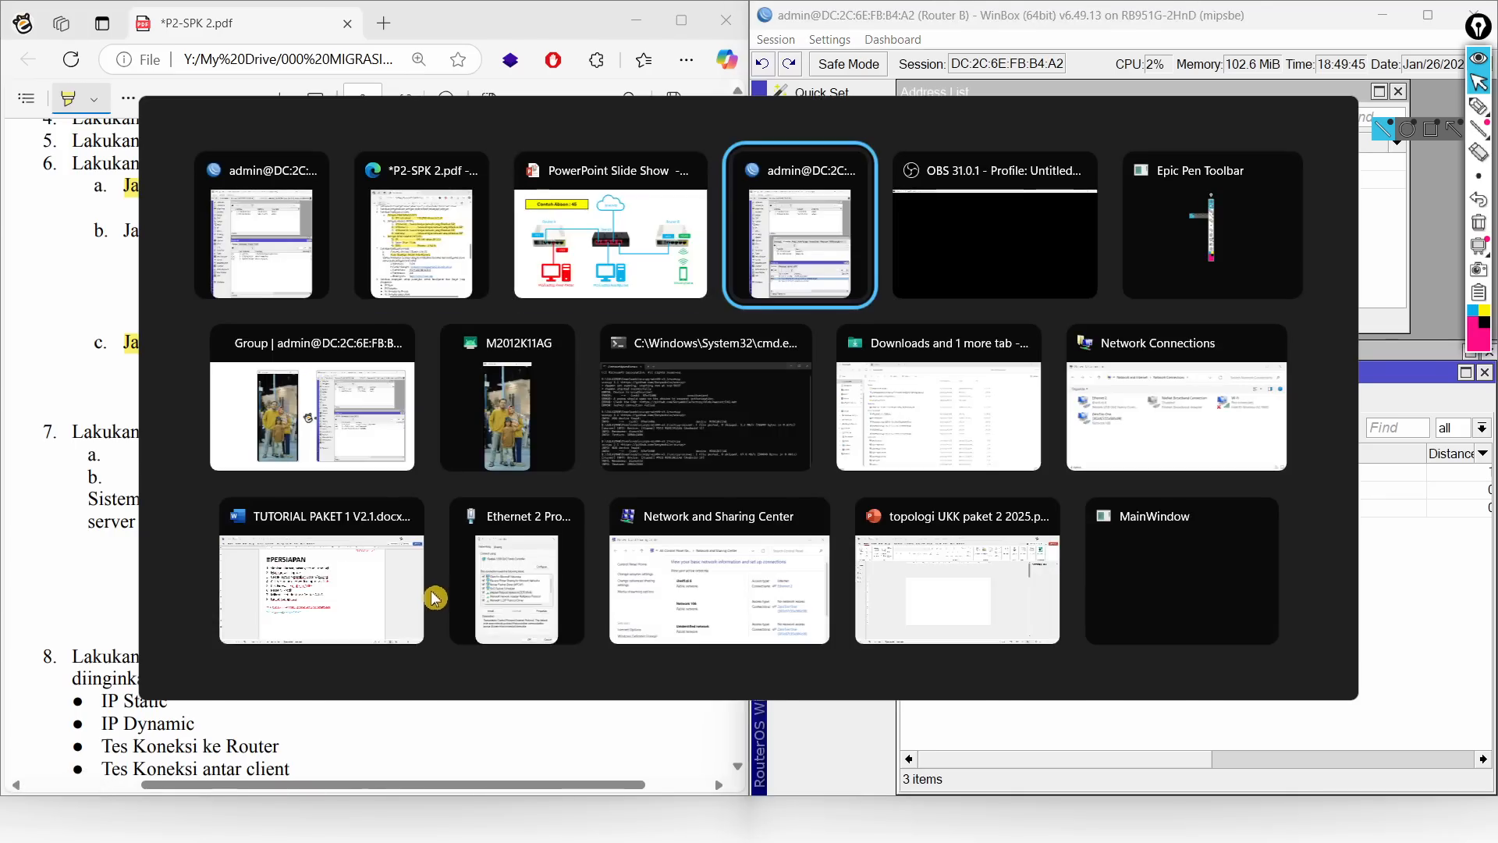
{"action": "key", "text": "alt+Tab"}
{"action": "key", "text": "alt+Tab"}
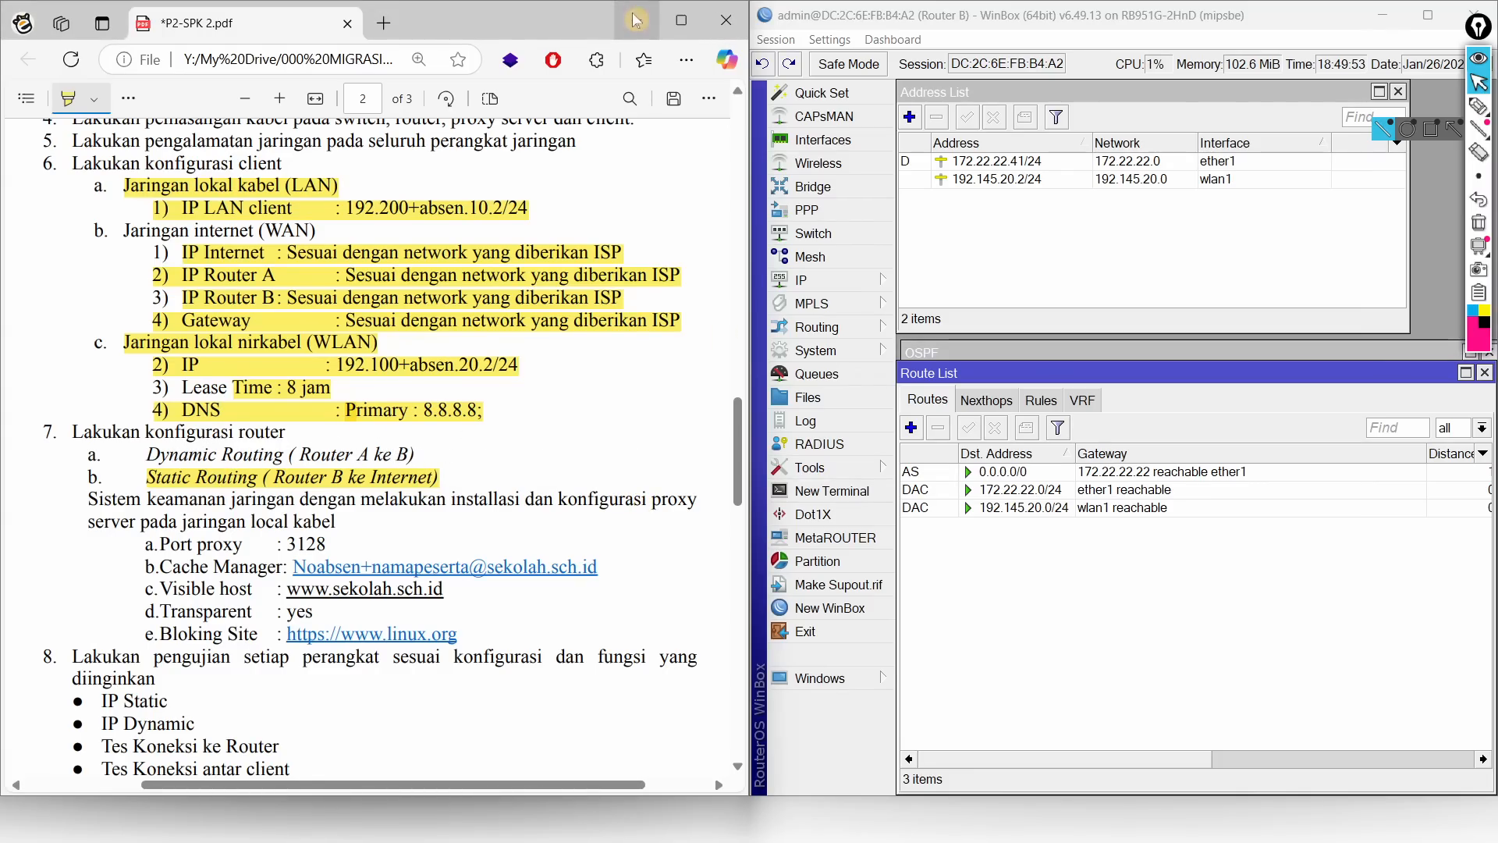
{"action": "key", "text": "alt+Tab"}
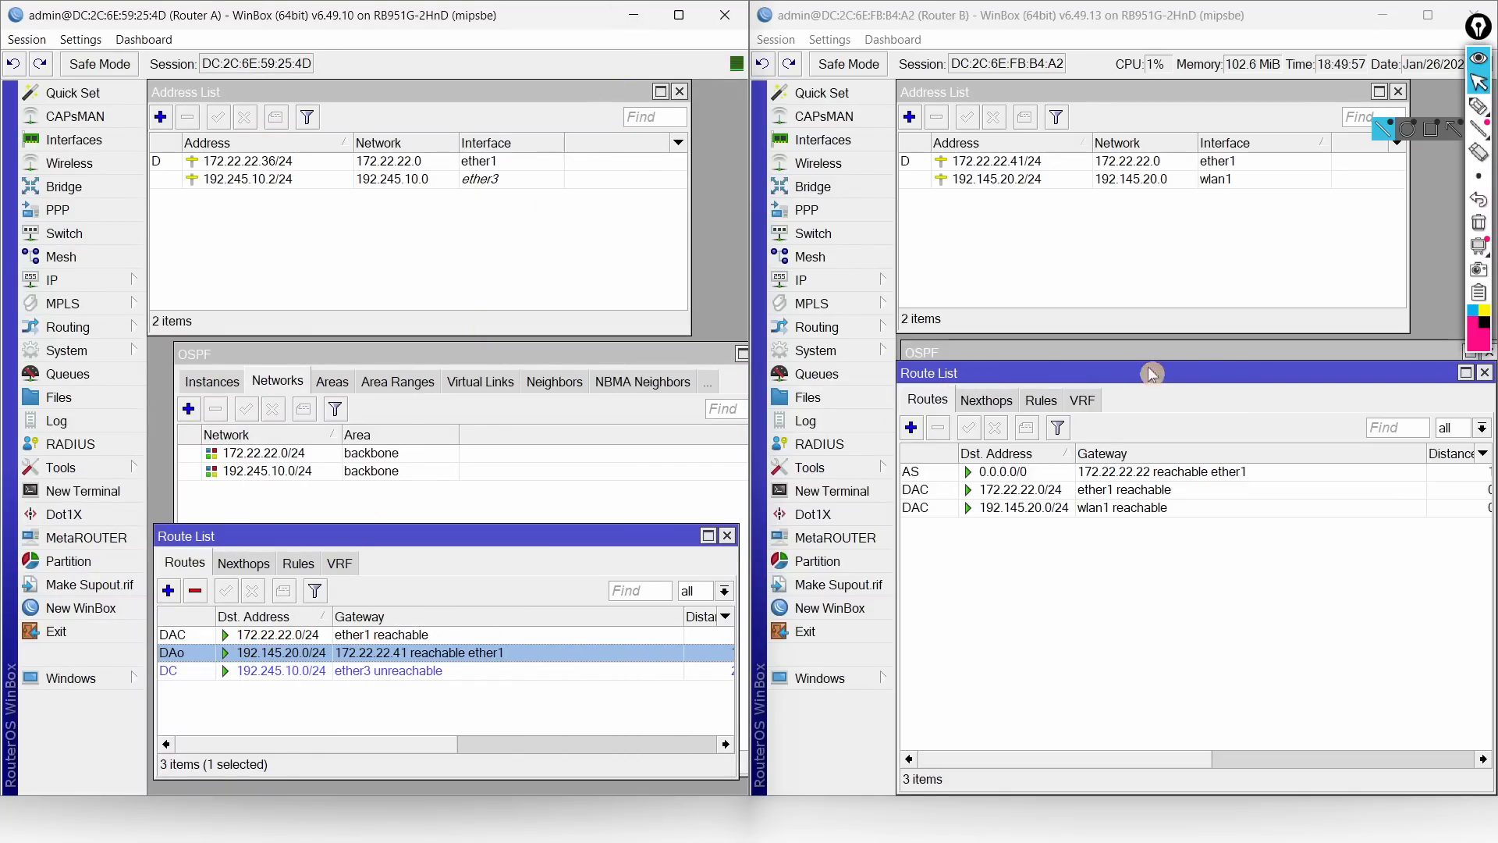
{"action": "left_click_drag", "start_coordinate": [1246, 373], "coordinate": [1237, 424]}
Step: Set Router B's default OSPF instance to redistribute the default route always (as type 1); verify 0.0.0.0/0 on Router A
{"action": "left_click", "coordinate": [1184, 360]}
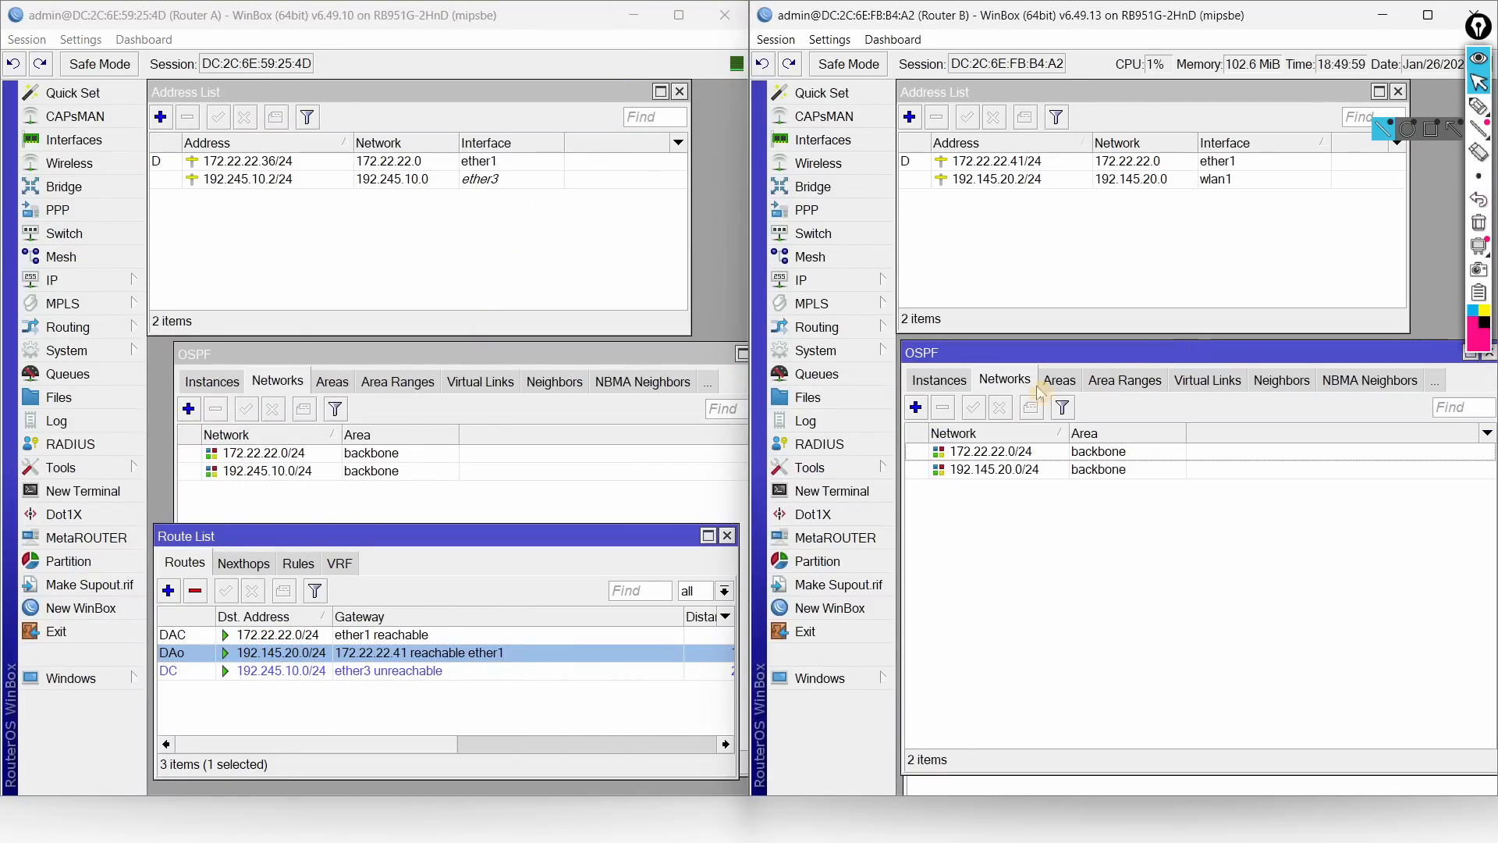
{"action": "left_click", "coordinate": [944, 381]}
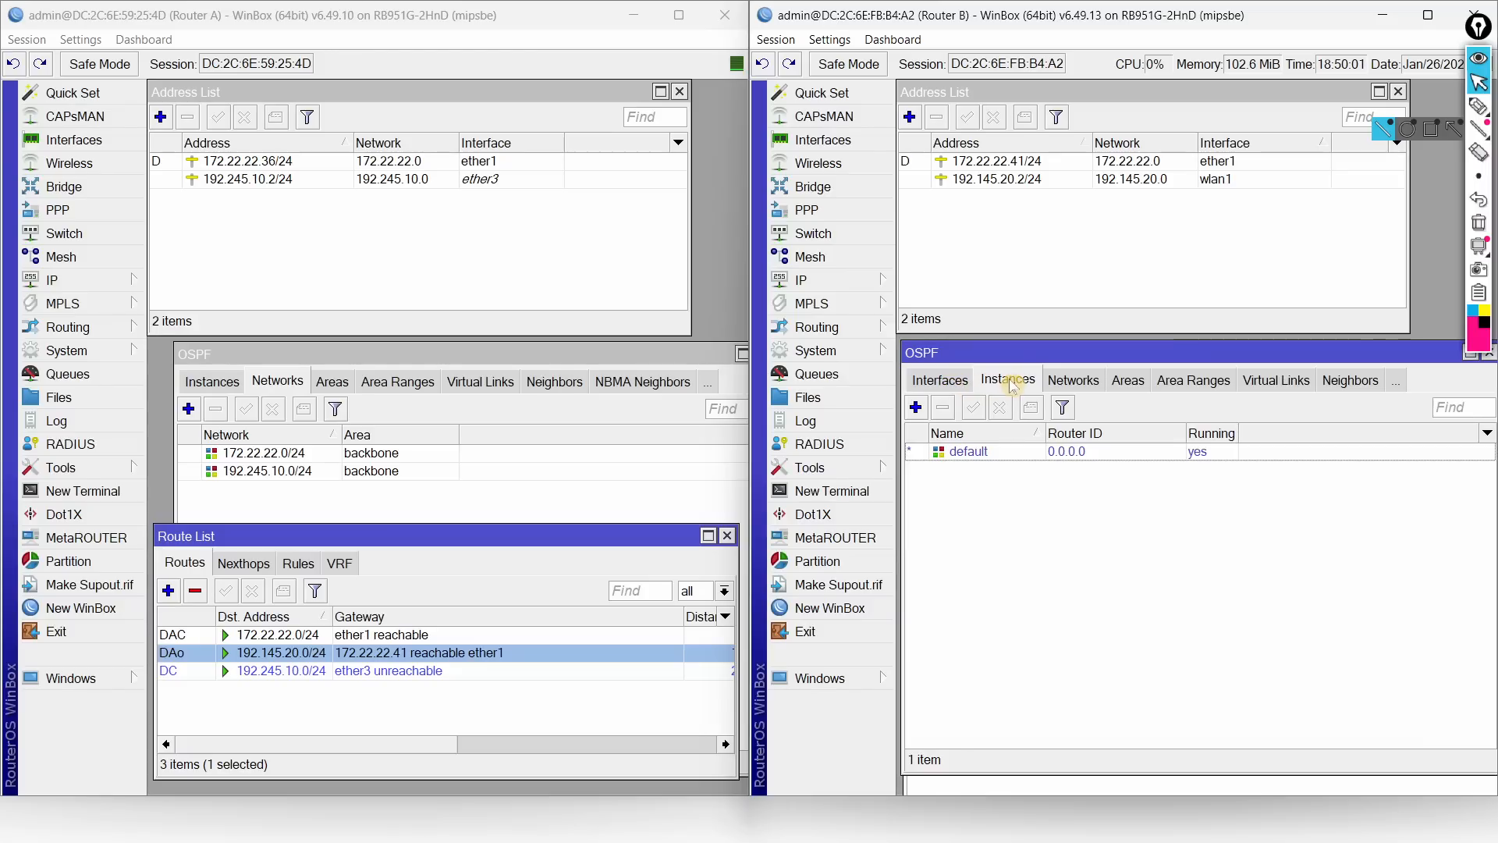
{"action": "double_click", "coordinate": [974, 454]}
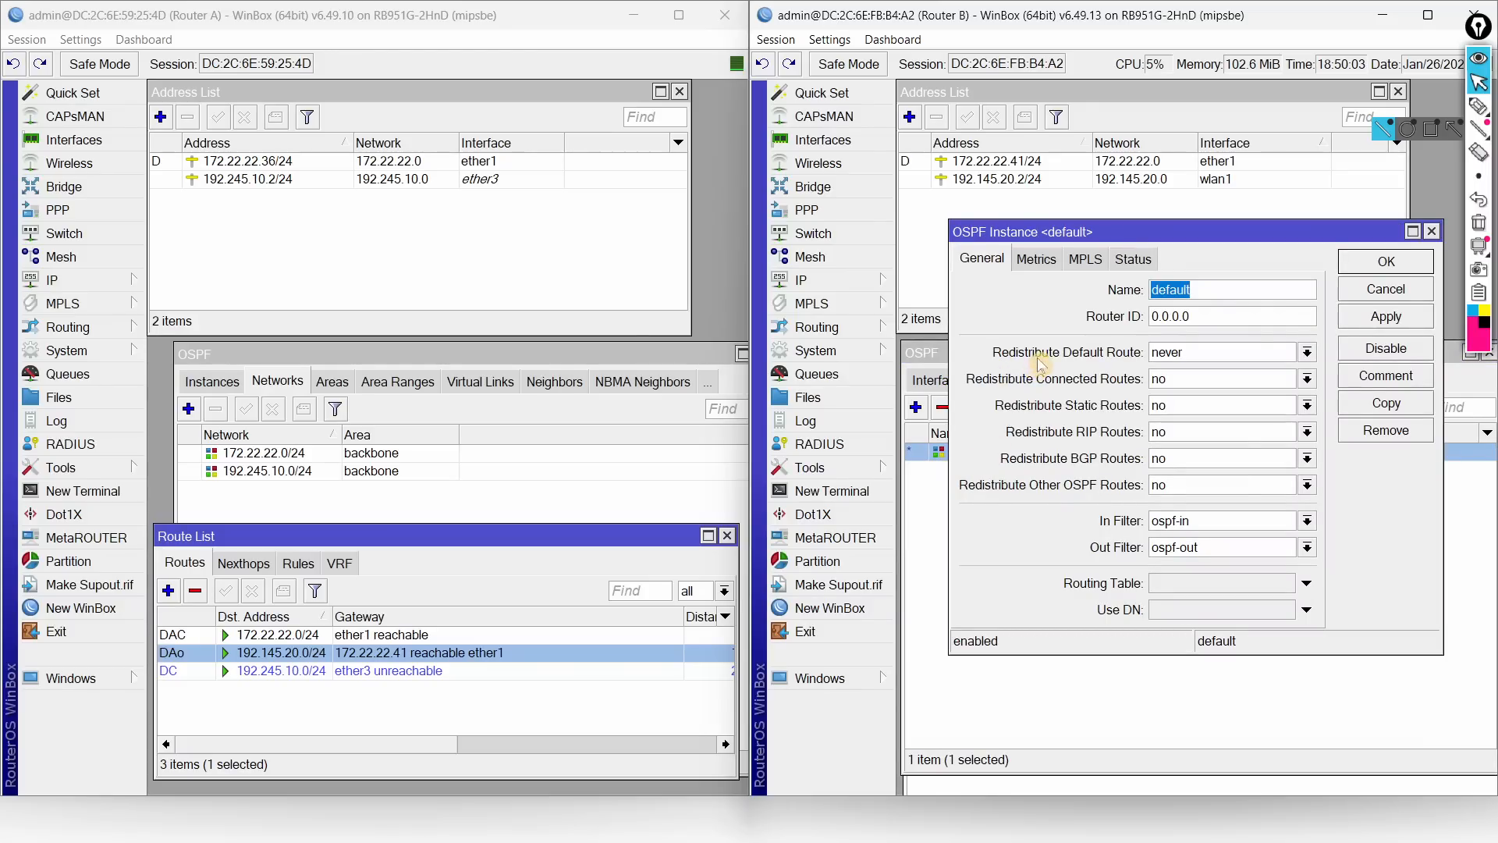
{"action": "left_click", "coordinate": [1188, 353]}
{"action": "left_click", "coordinate": [1187, 382]}
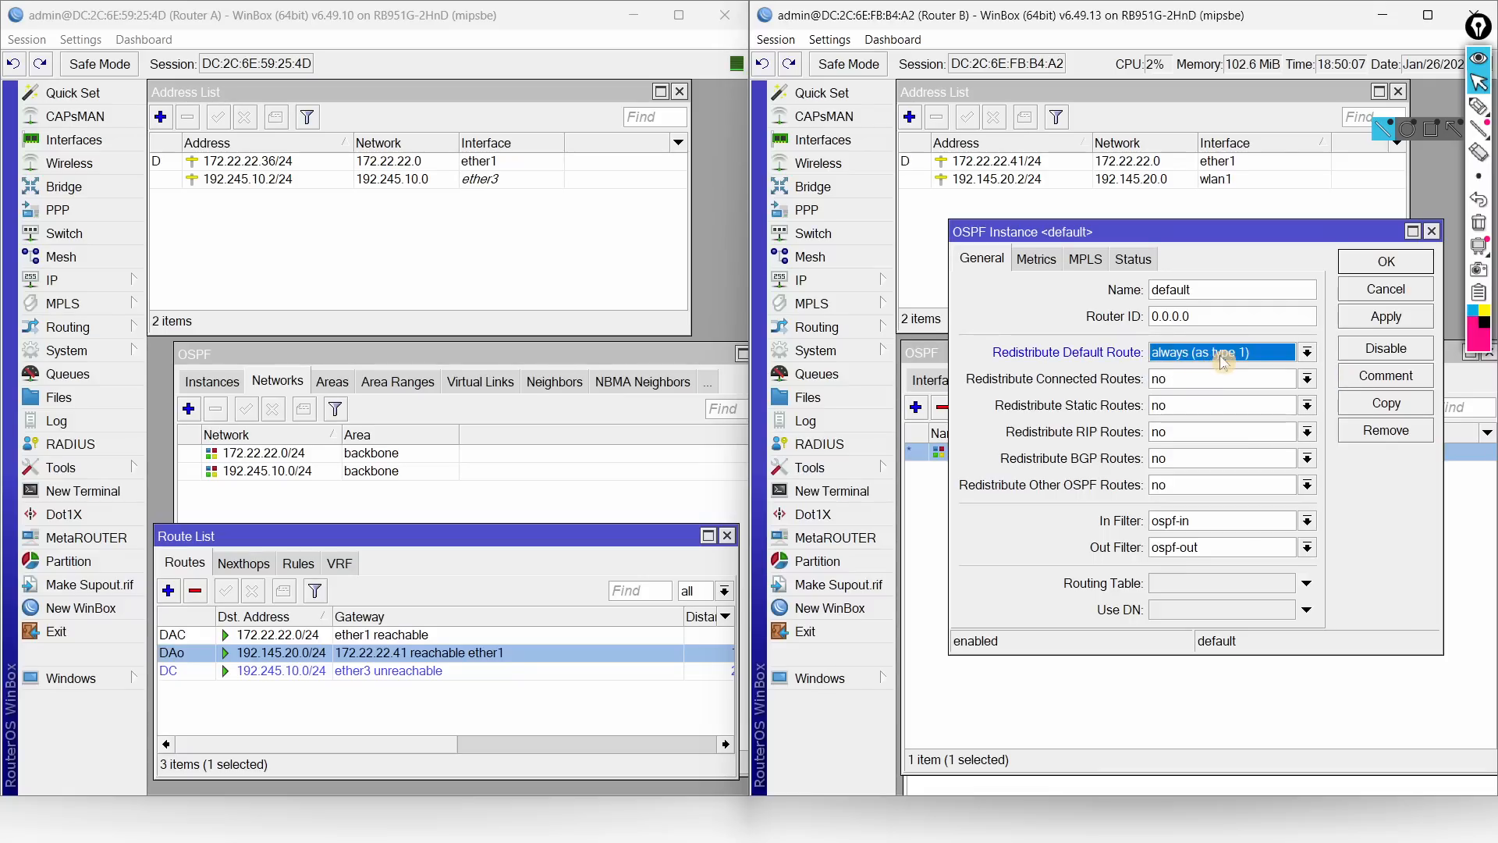
{"action": "left_click", "coordinate": [1378, 265]}
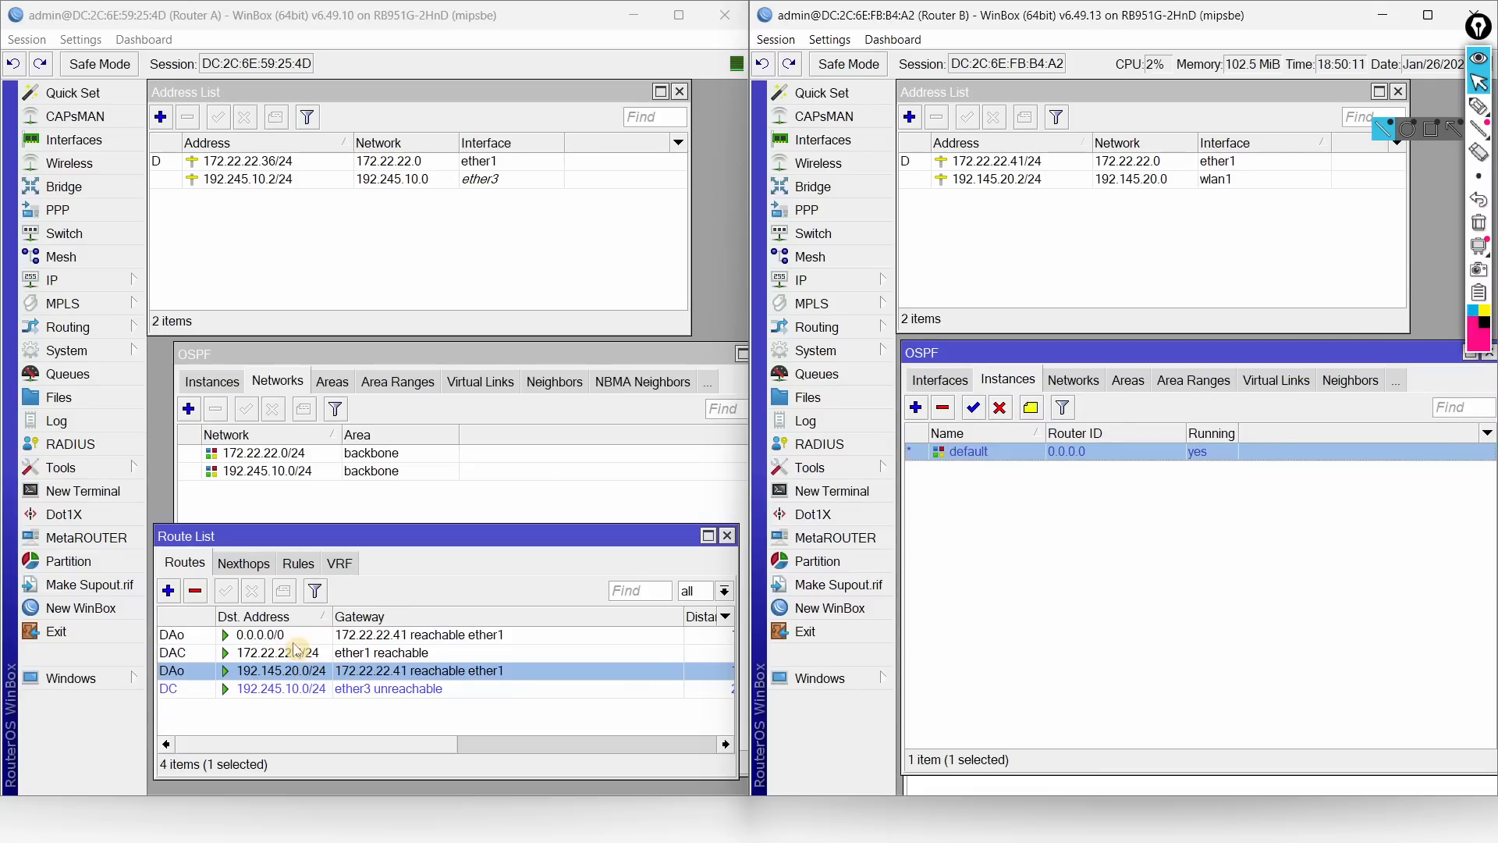
{"action": "left_click", "coordinate": [269, 636]}
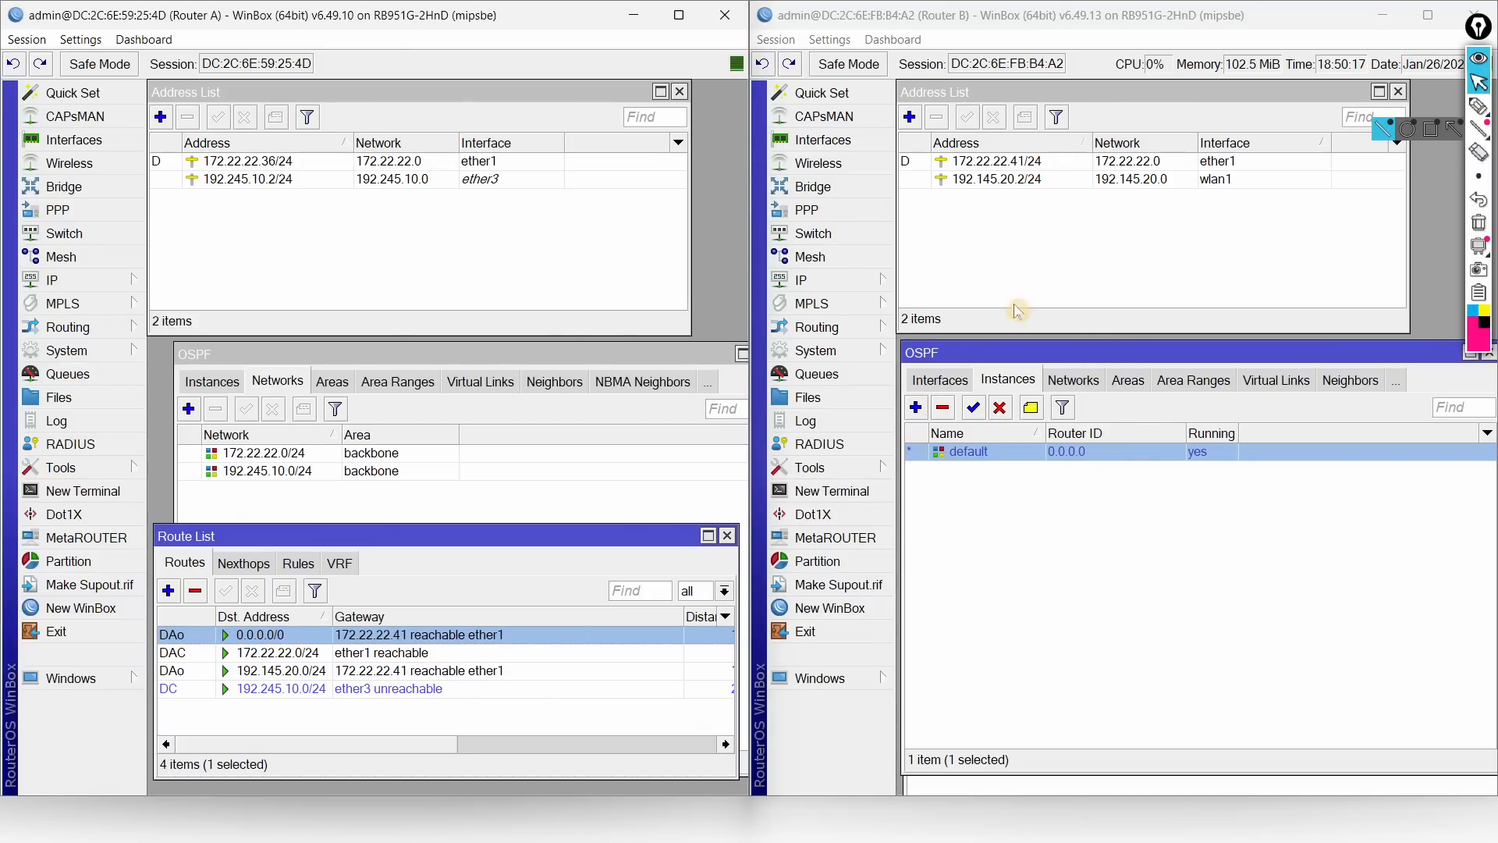
{"action": "key", "text": "alt+Tab"}
{"action": "key", "text": "alt+Tab"}
{"action": "key", "text": "alt+Tab"}
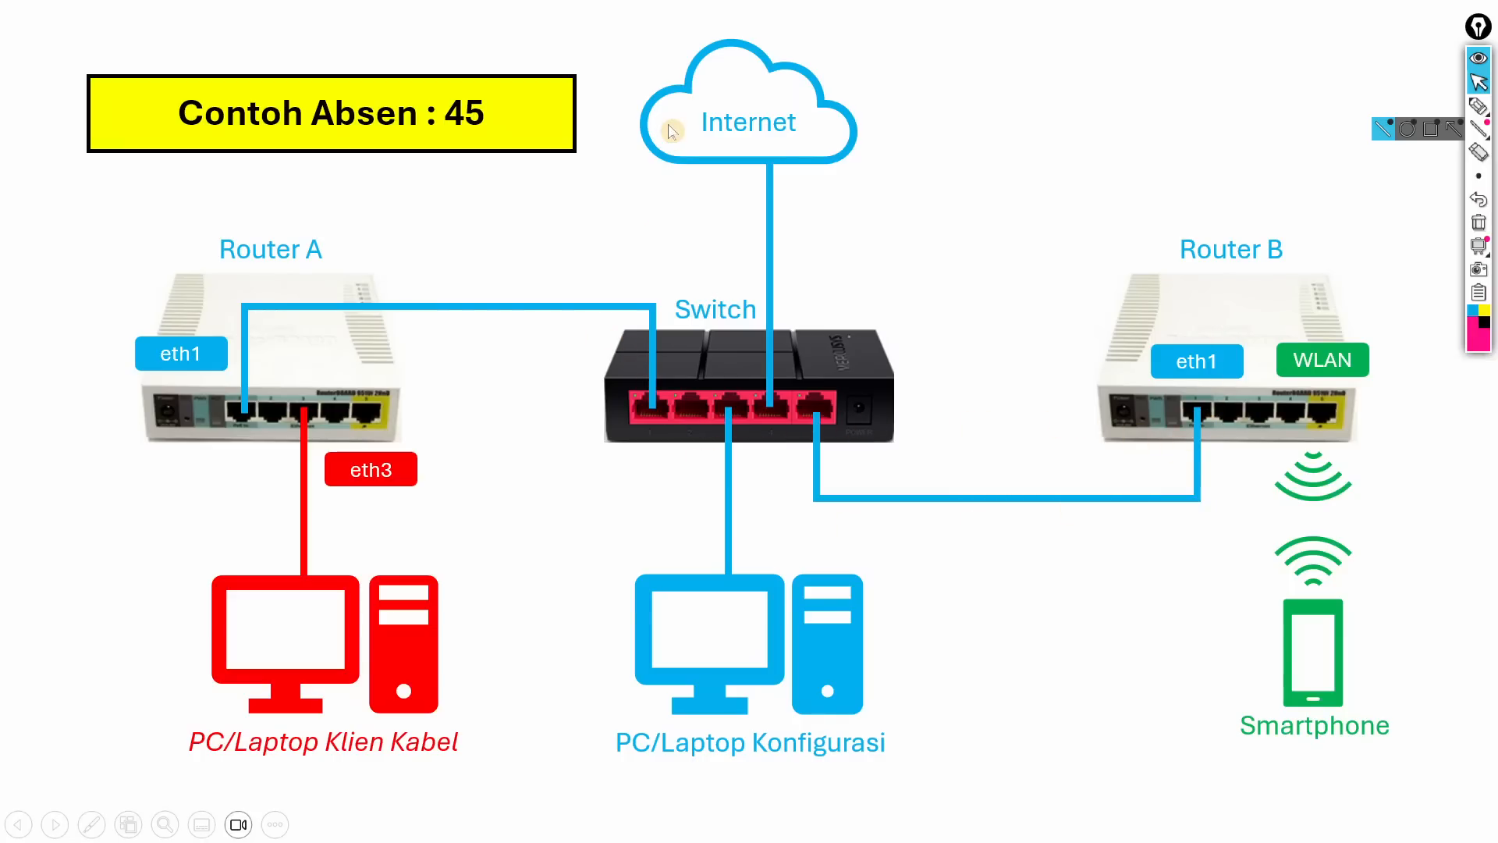
Step: Highlight the 'Dynamic Routing (Router A ke B)' line in the task PDF and hide the PDF
{"action": "key", "text": "alt+Tab"}
{"action": "key", "text": "alt+Tab"}
{"action": "key", "text": "alt+Tab"}
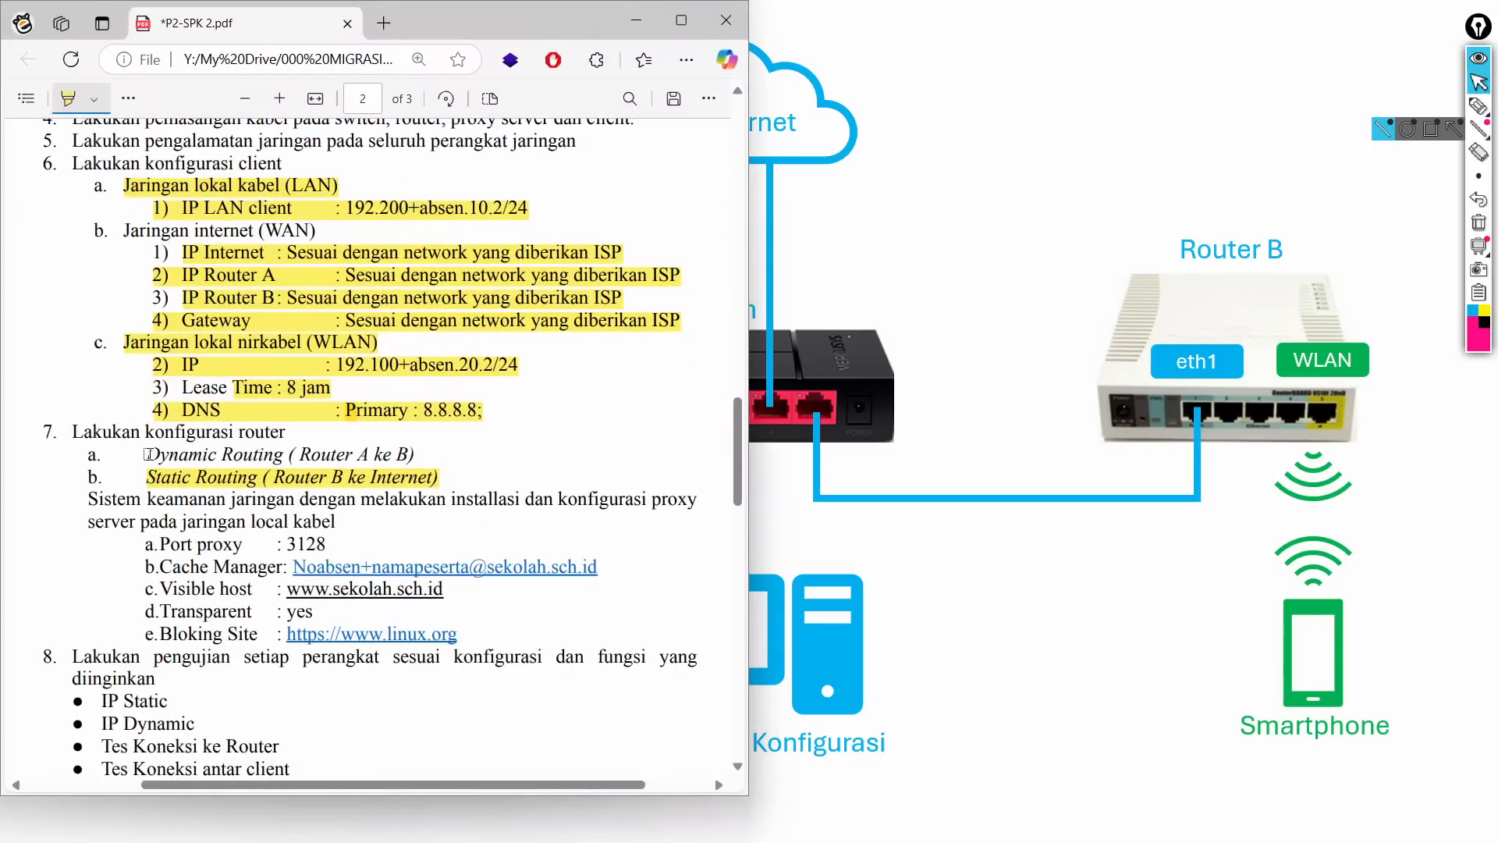
{"action": "left_click_drag", "start_coordinate": [147, 454], "coordinate": [410, 454]}
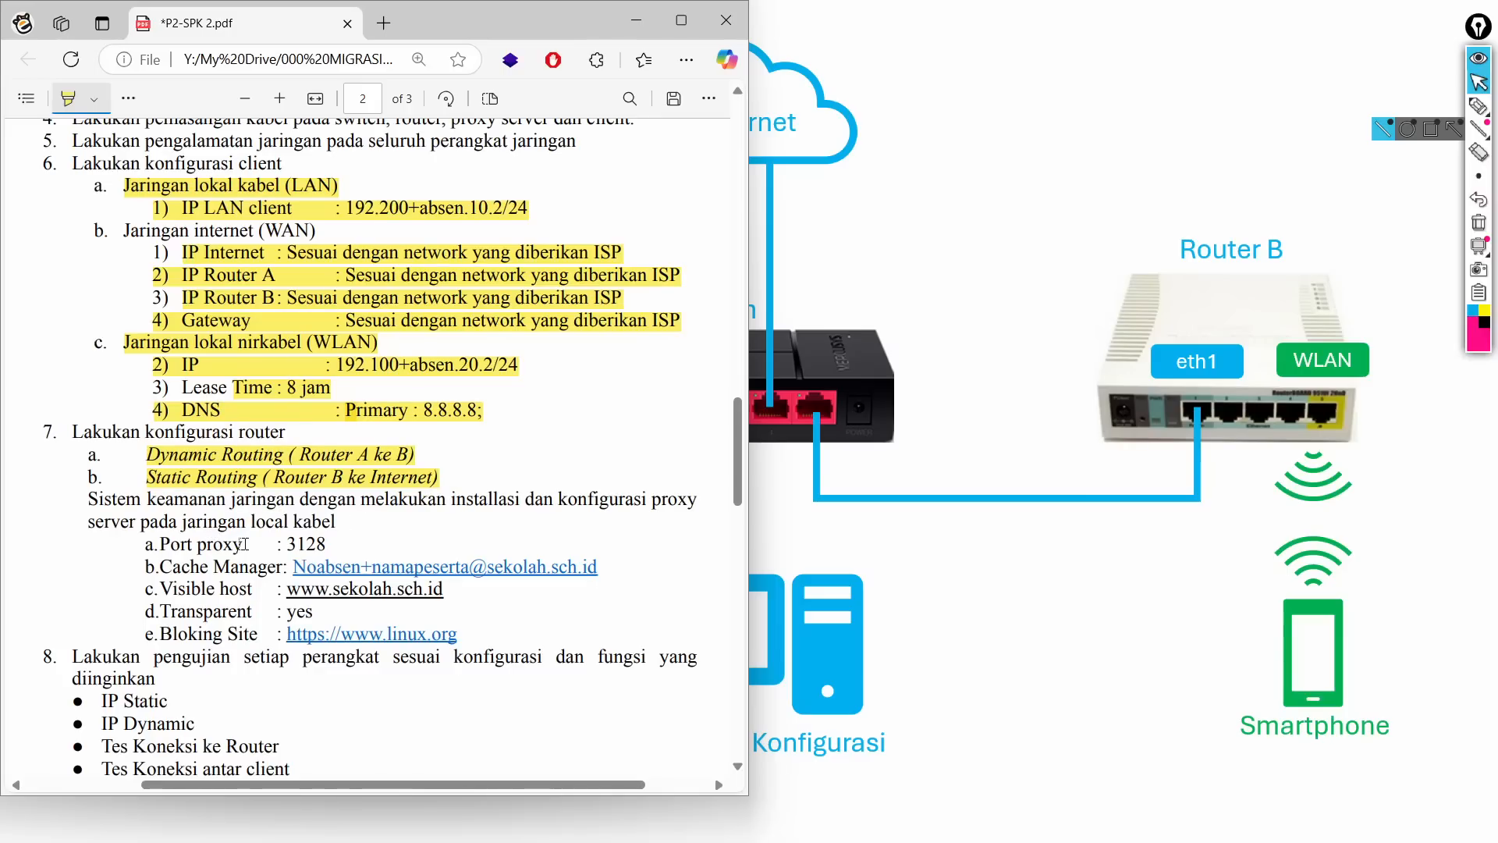
{"action": "left_click", "coordinate": [636, 20]}
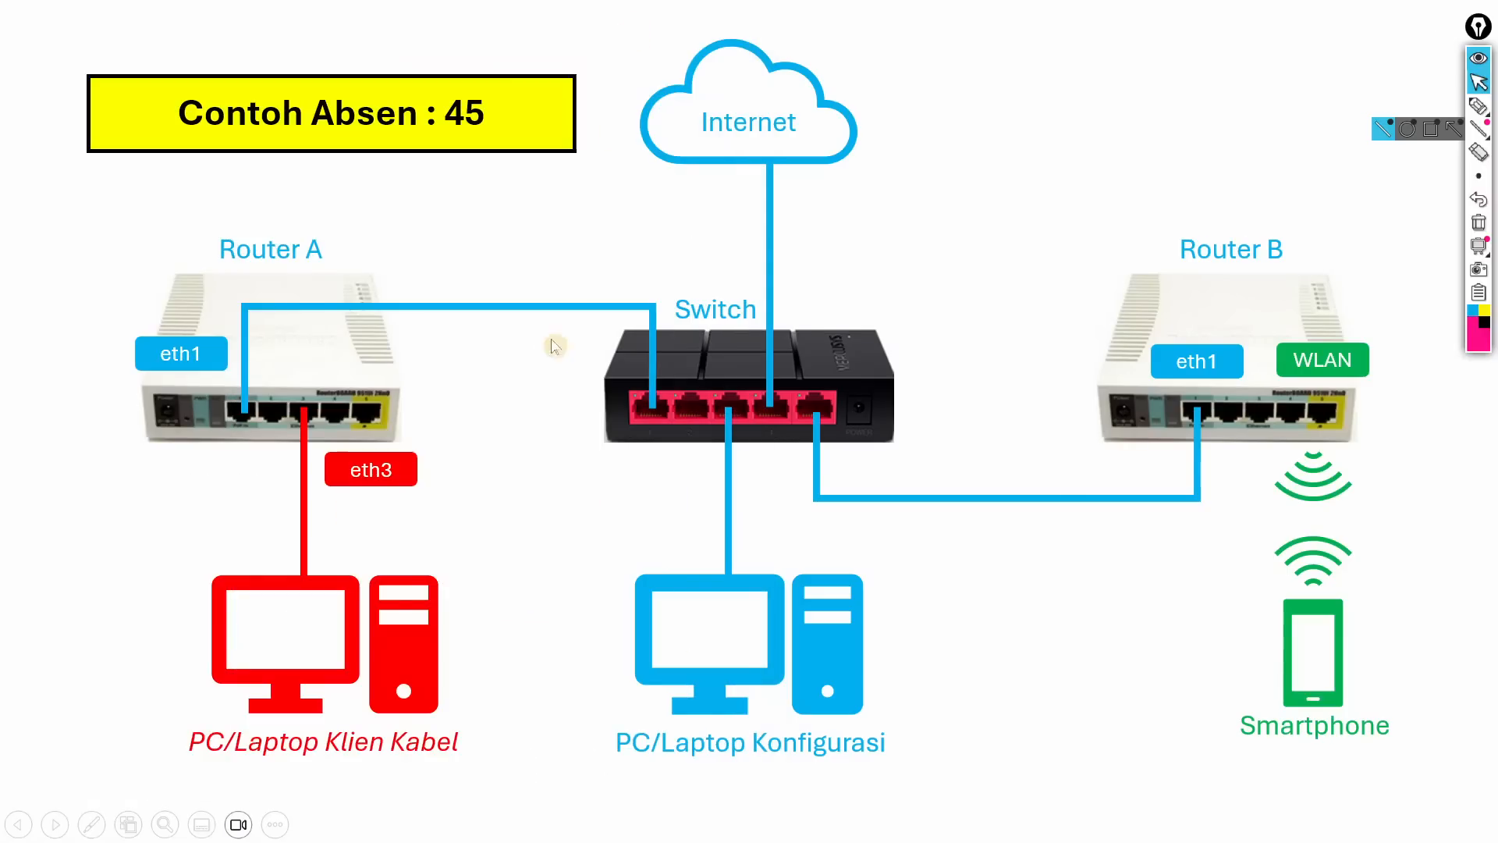
Step: Return to both WinBox sessions and close Router A's address, OSPF and route windows
{"action": "key", "text": "alt+Tab"}
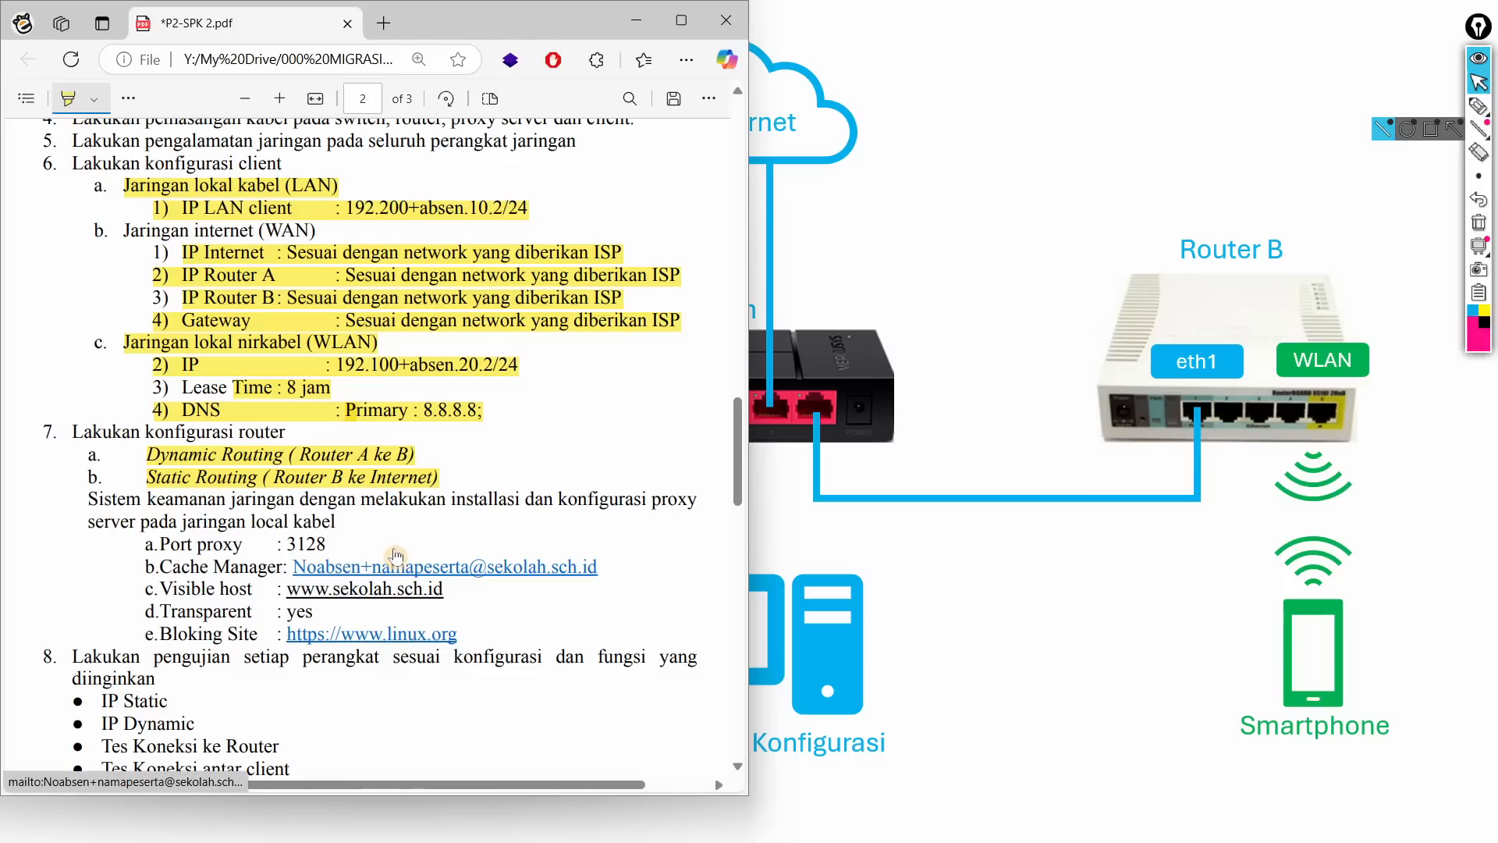
{"action": "key", "text": "super"}
{"action": "mouse_move", "coordinate": [573, 819]}
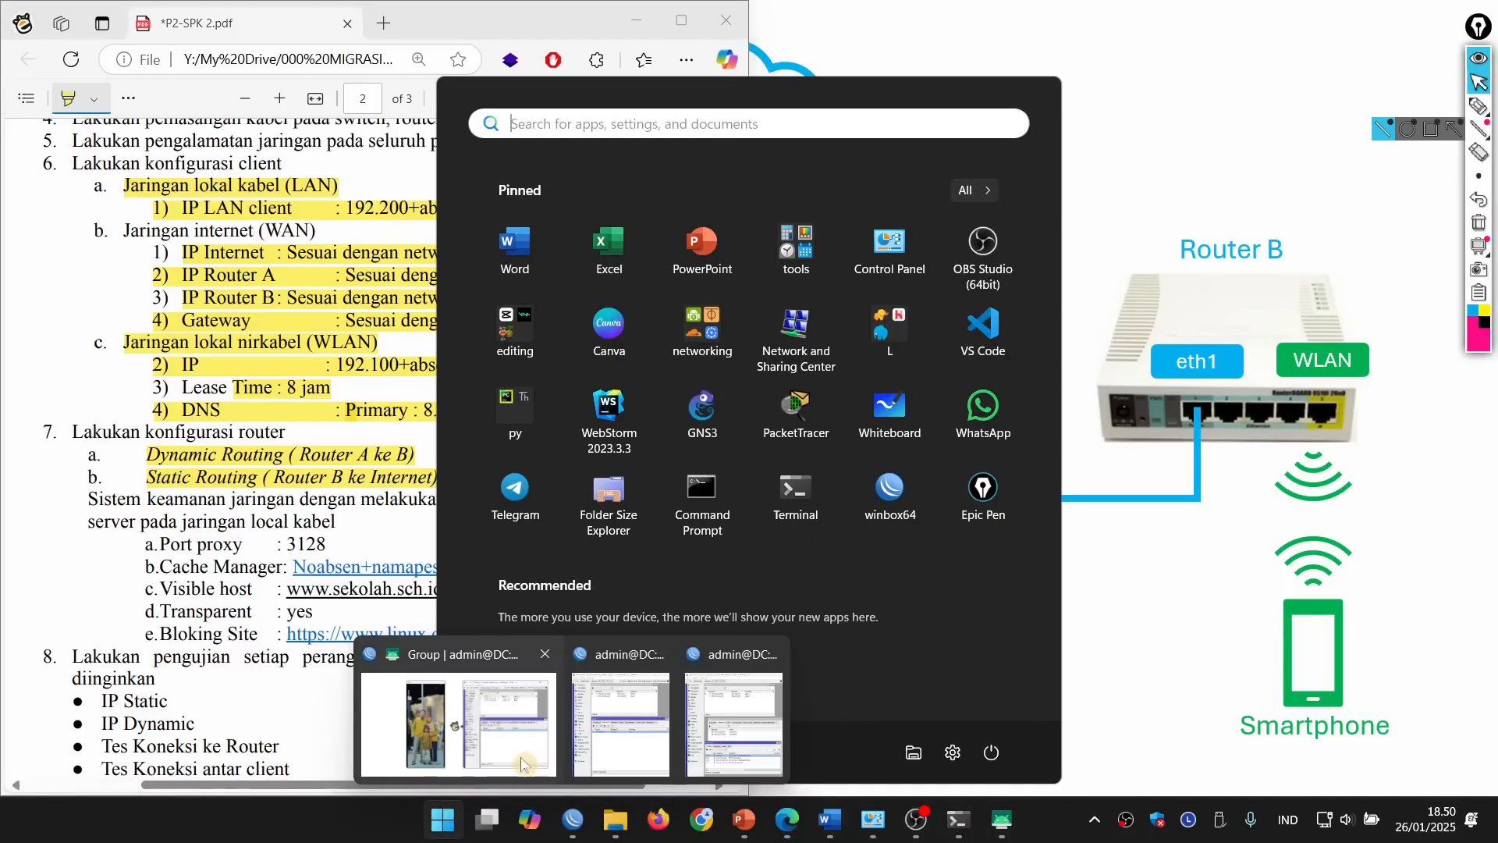
{"action": "left_click", "coordinate": [622, 745]}
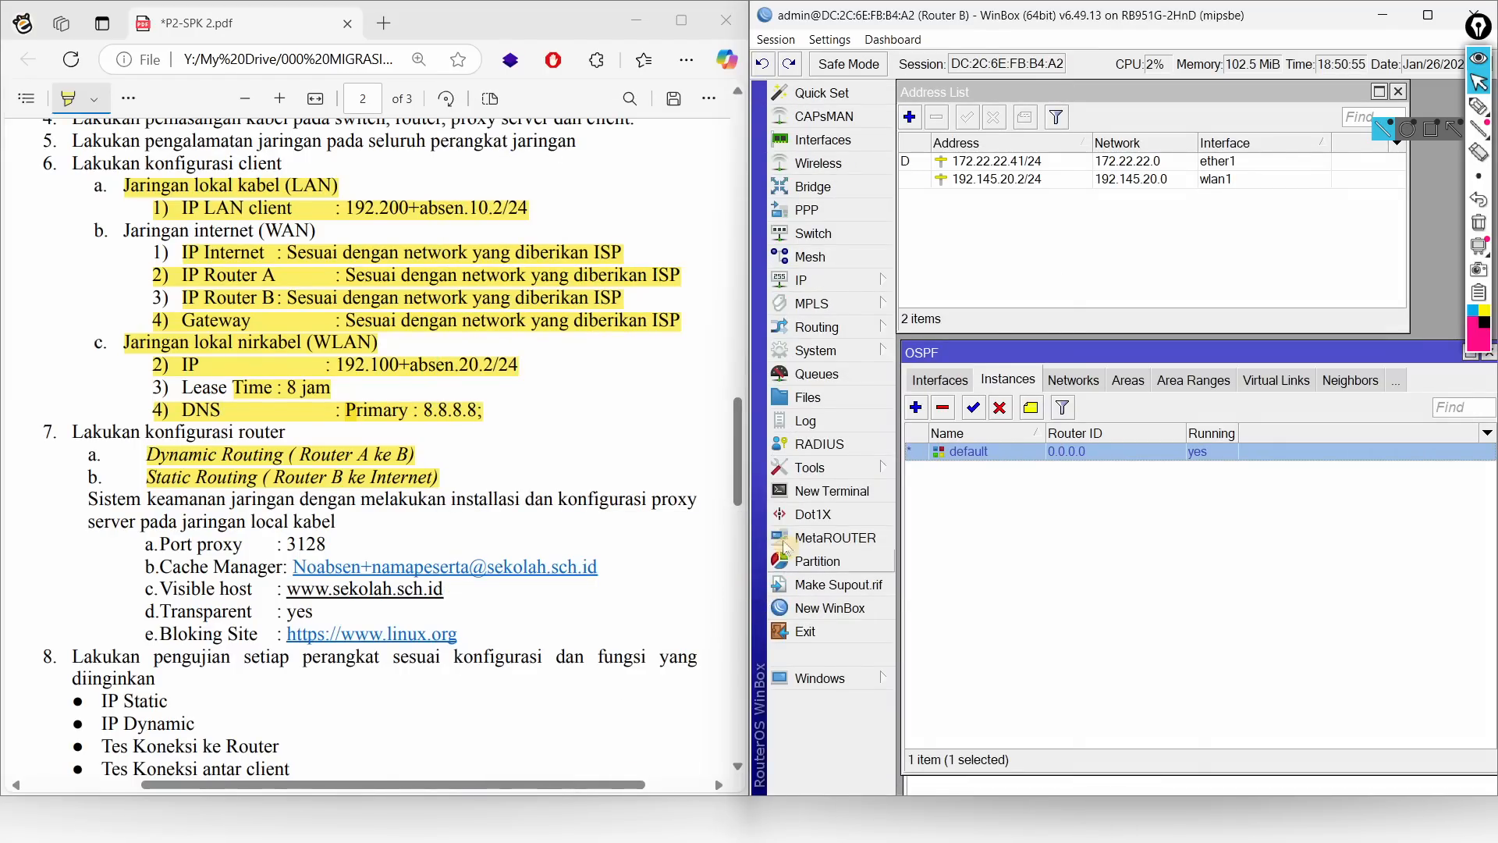
{"action": "left_click", "coordinate": [636, 21]}
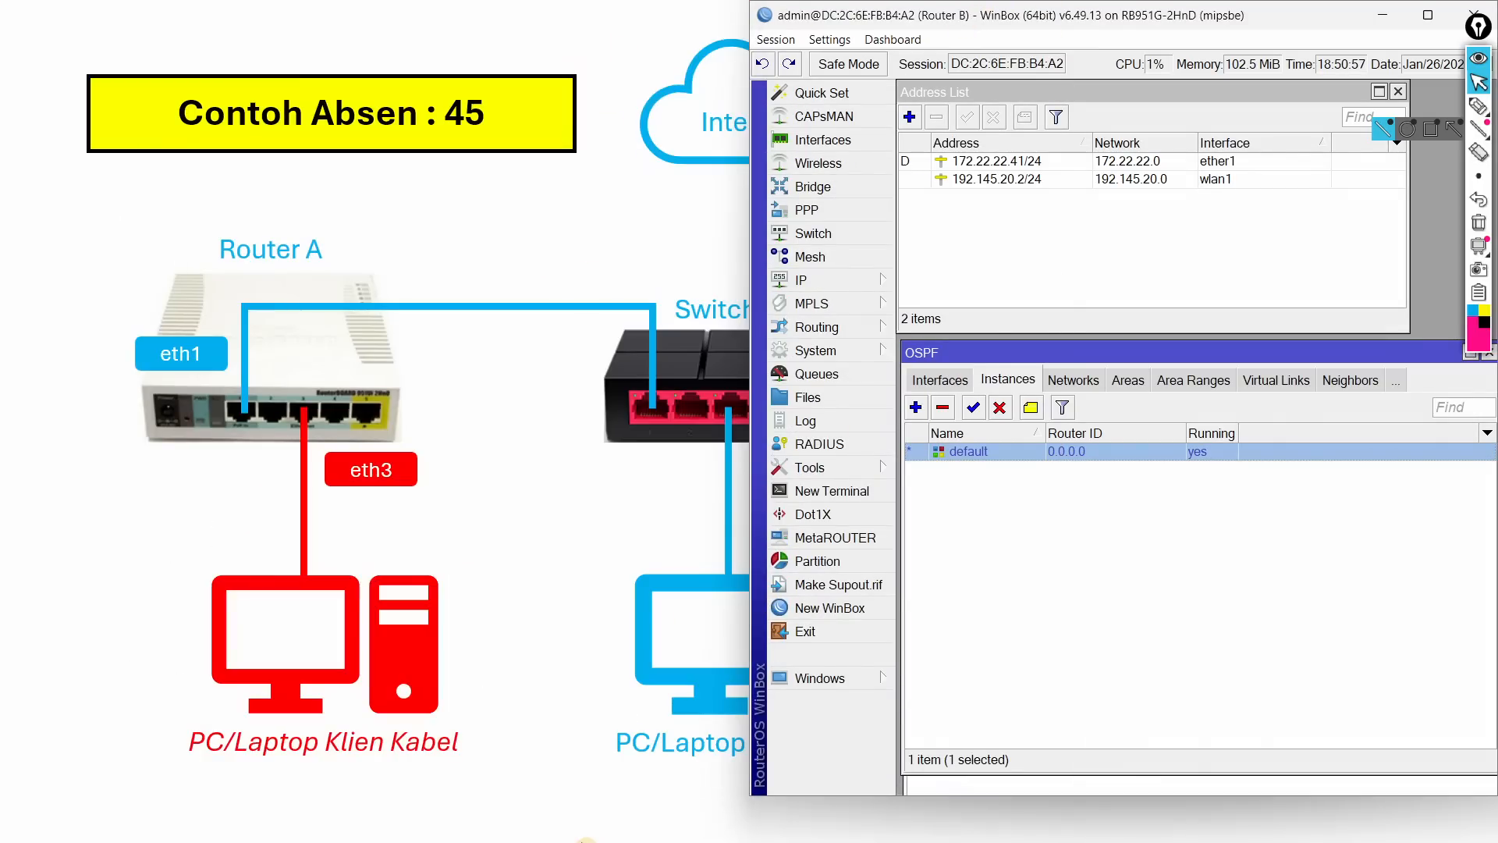
{"action": "key", "text": "alt+Tab"}
{"action": "left_click", "coordinate": [796, 219]}
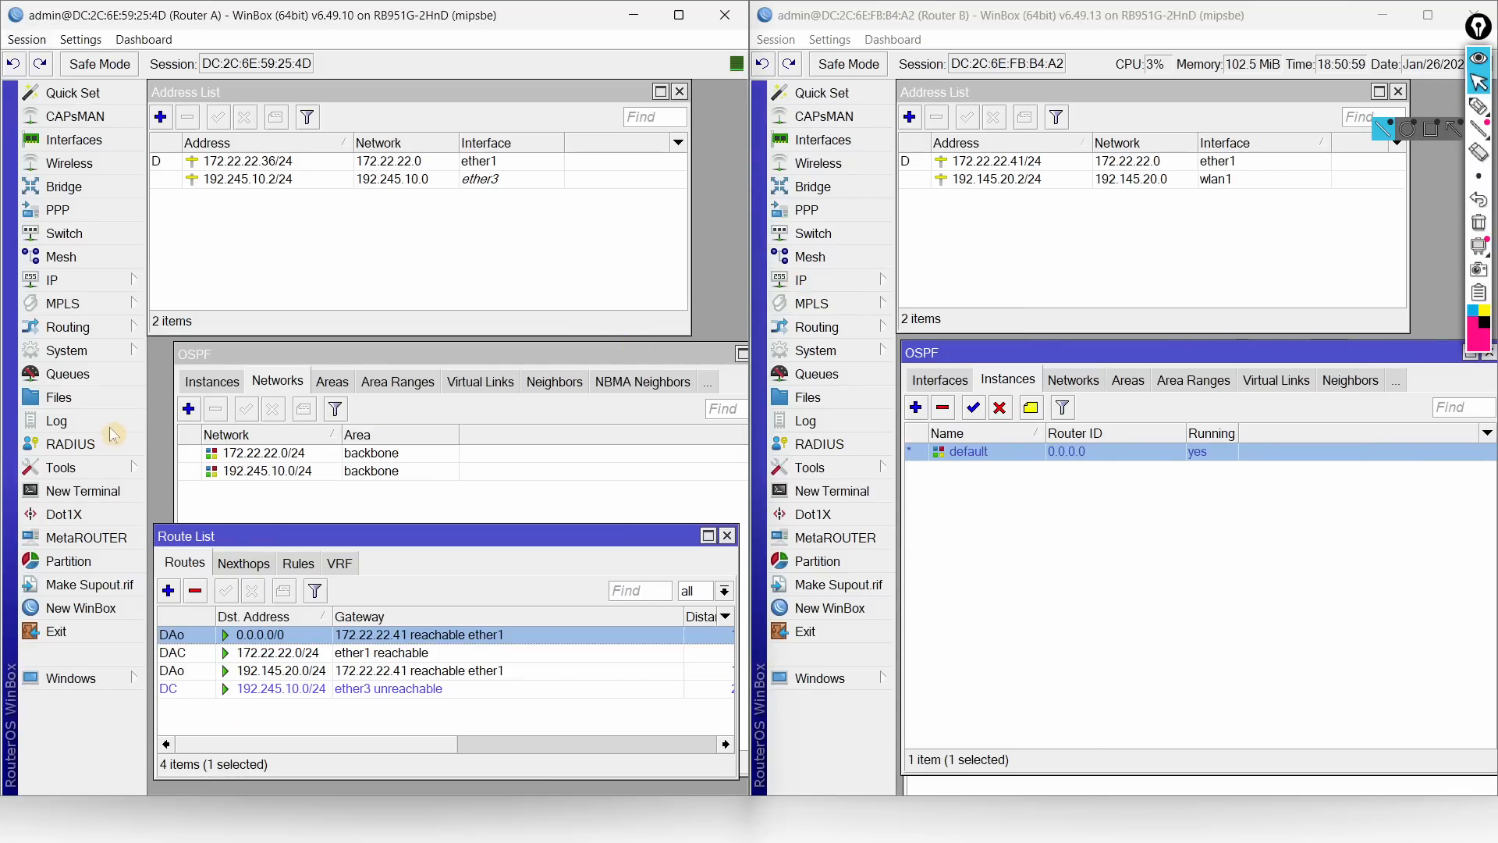
{"action": "key", "text": "Escape"}
{"action": "key", "text": "Escape"}
{"action": "key", "text": "Escape"}
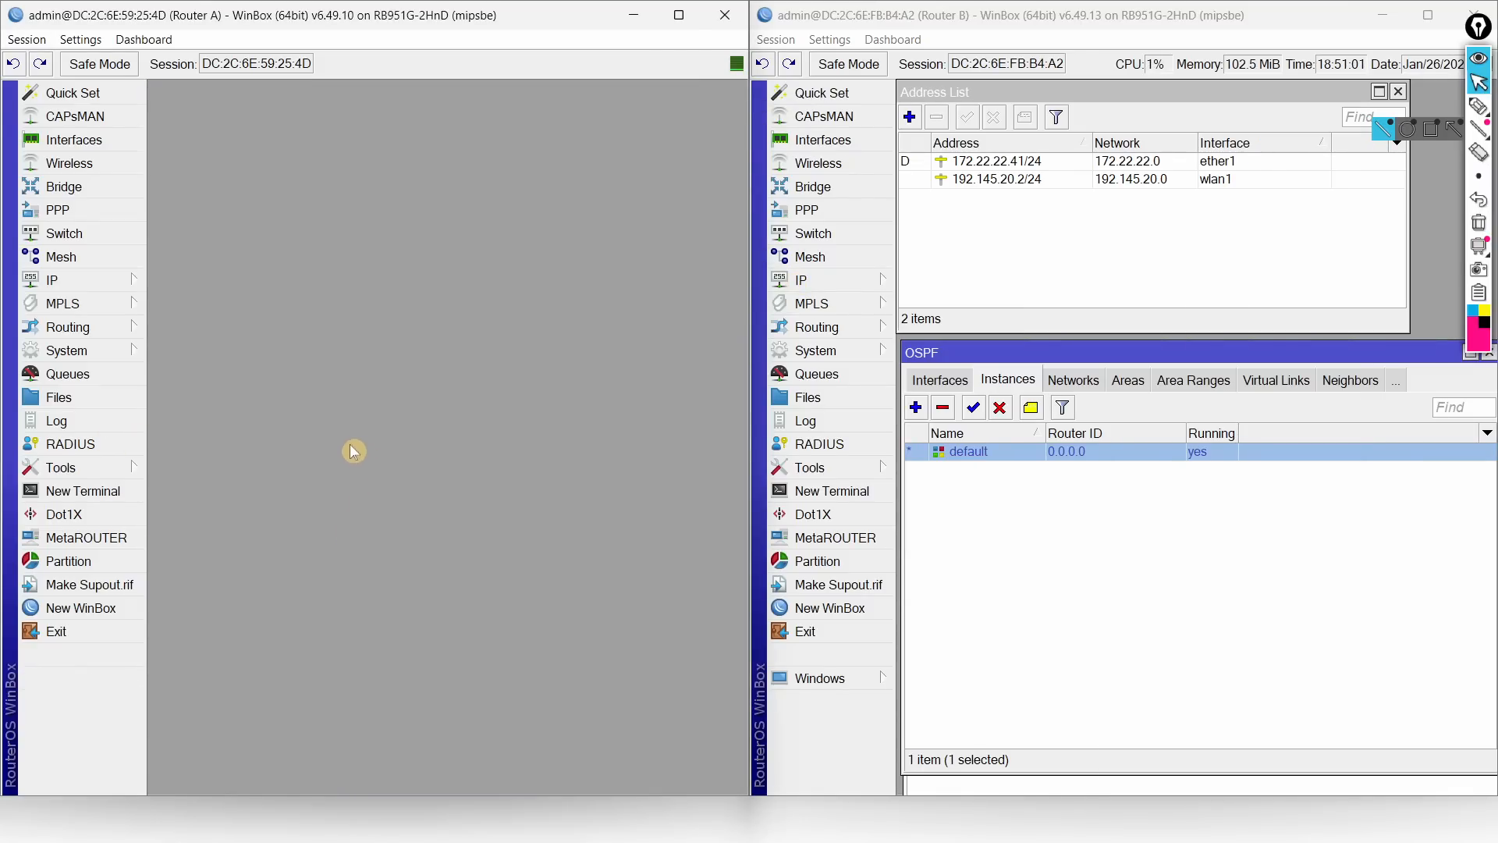
Step: Open Router A's Web Proxy settings, ticking Enabled and Anonymous
{"action": "left_click", "coordinate": [81, 282]}
{"action": "left_click", "coordinate": [209, 386]}
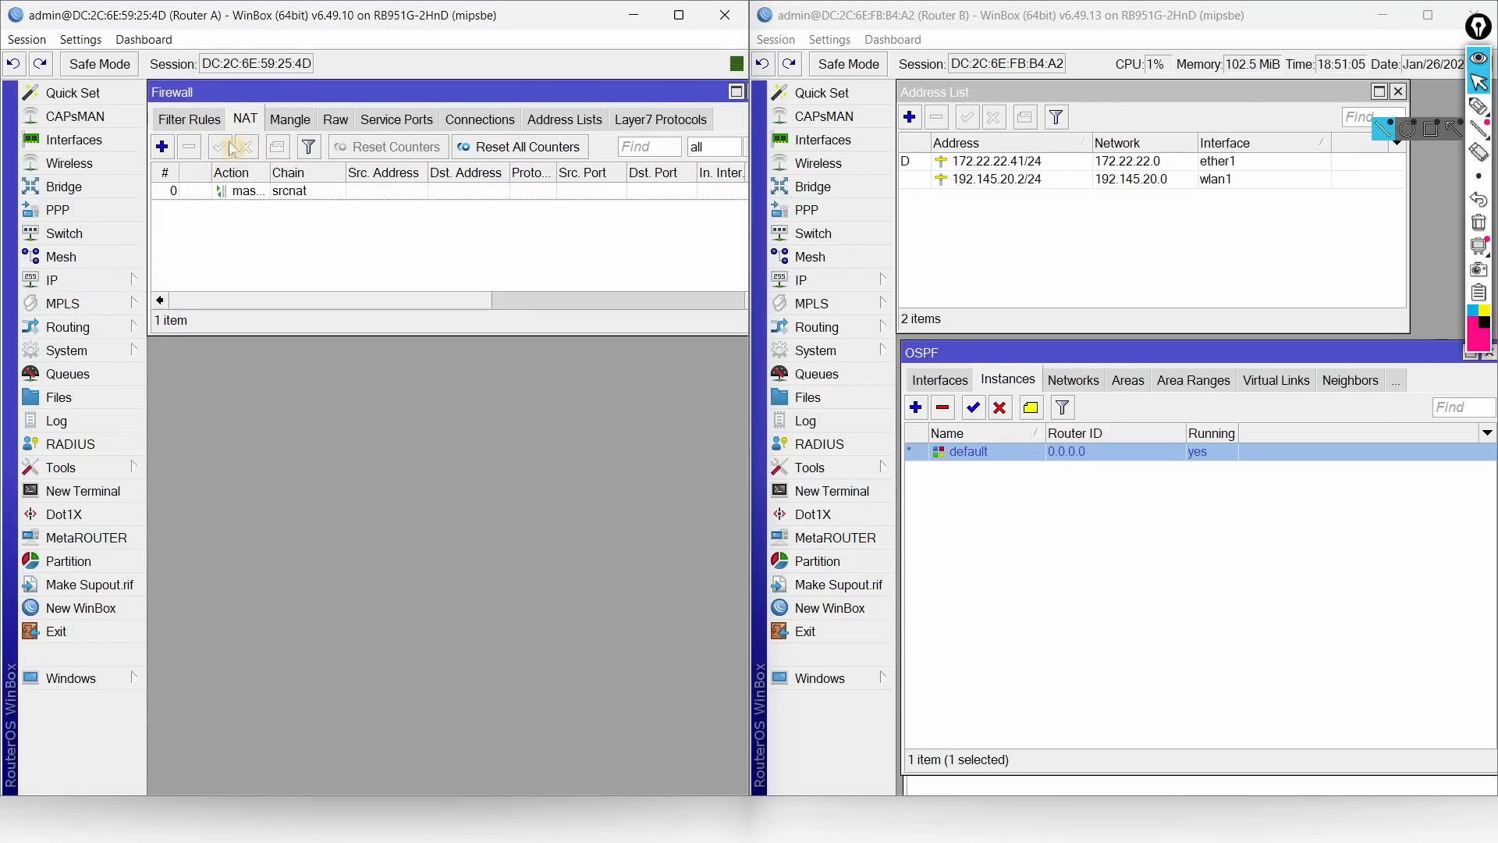
{"action": "left_click", "coordinate": [94, 283]}
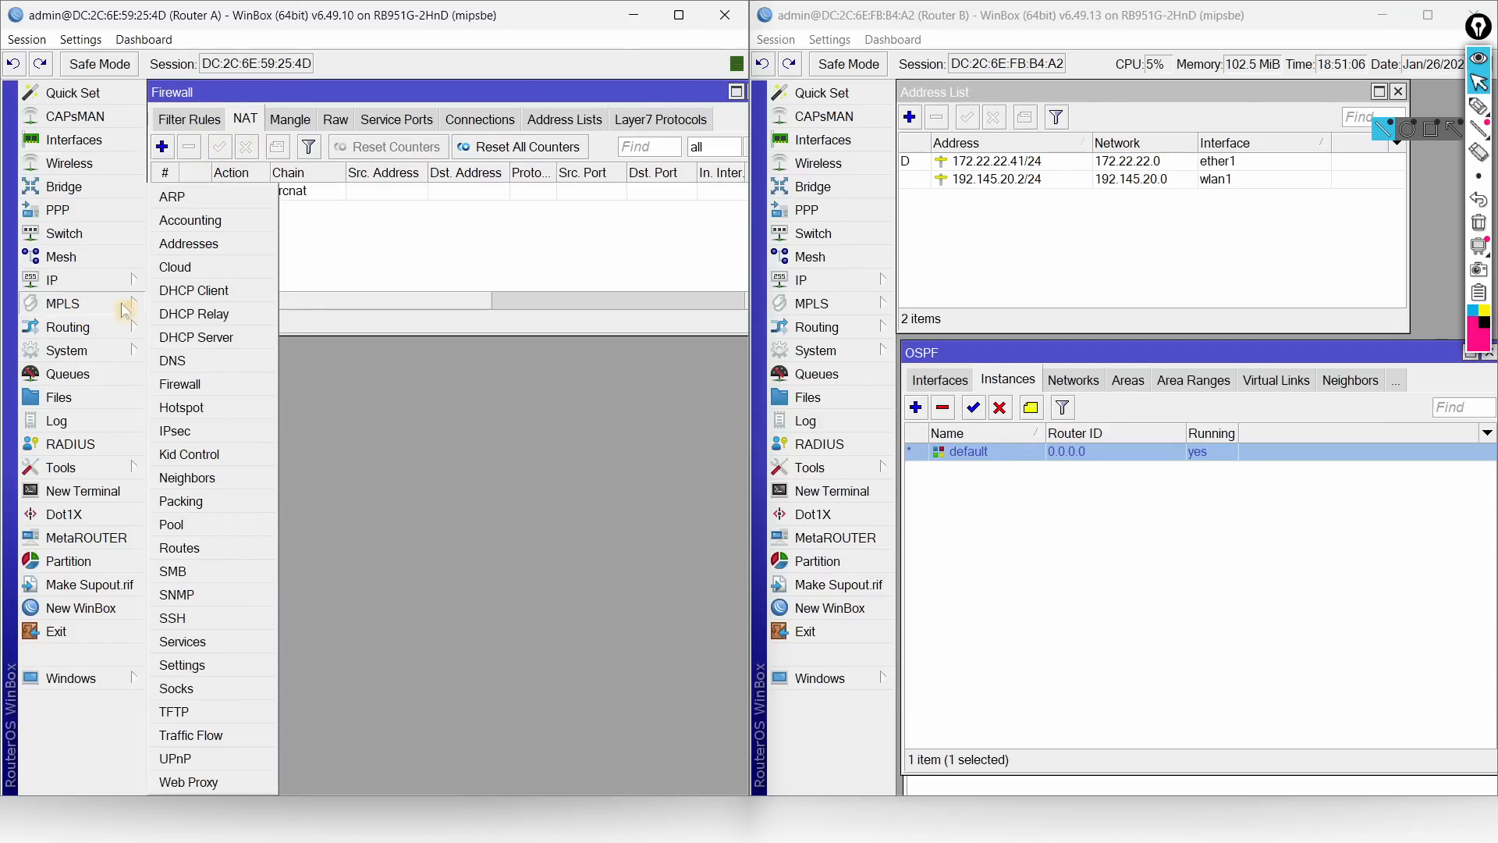
{"action": "left_click", "coordinate": [200, 782]}
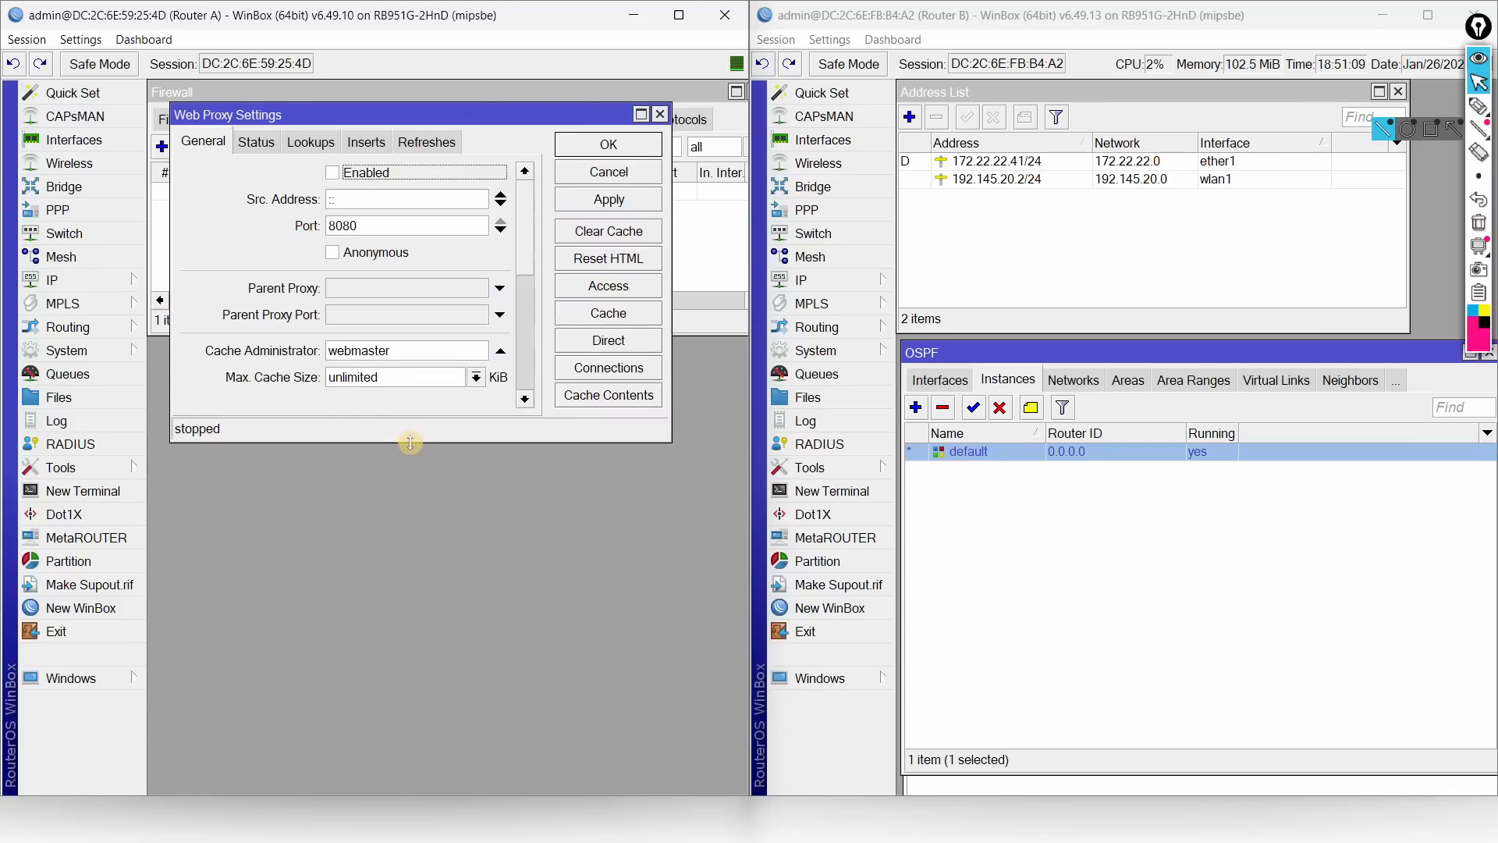
{"action": "left_click_drag", "start_coordinate": [411, 442], "coordinate": [403, 739]}
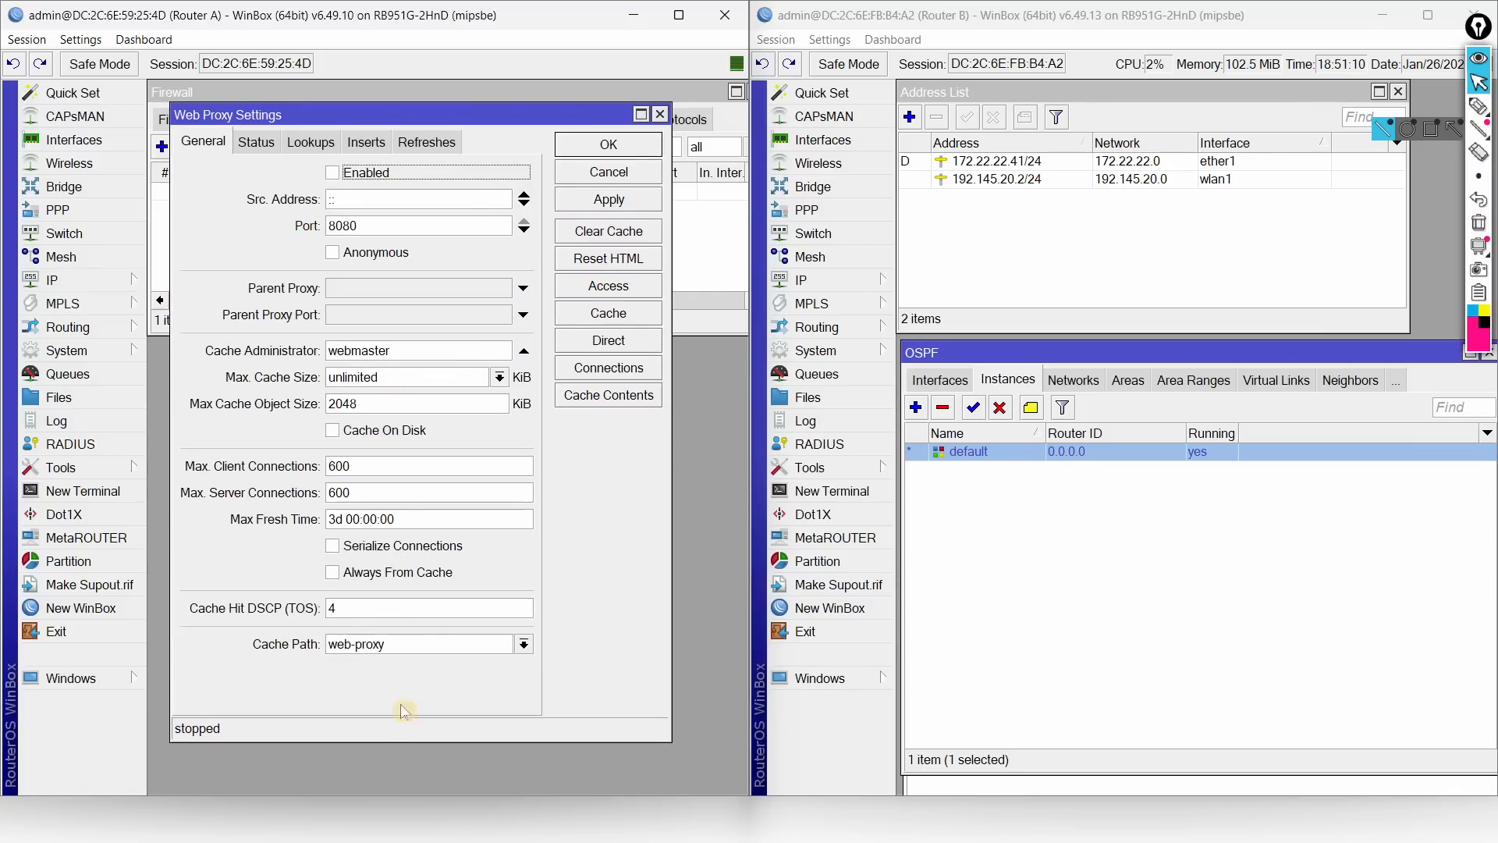
{"action": "left_click", "coordinate": [351, 178]}
{"action": "left_click", "coordinate": [376, 250]}
Step: Snap the task PDF beside the proxy settings and set the proxy Port to 3128
{"action": "key", "text": "shift+Tab"}
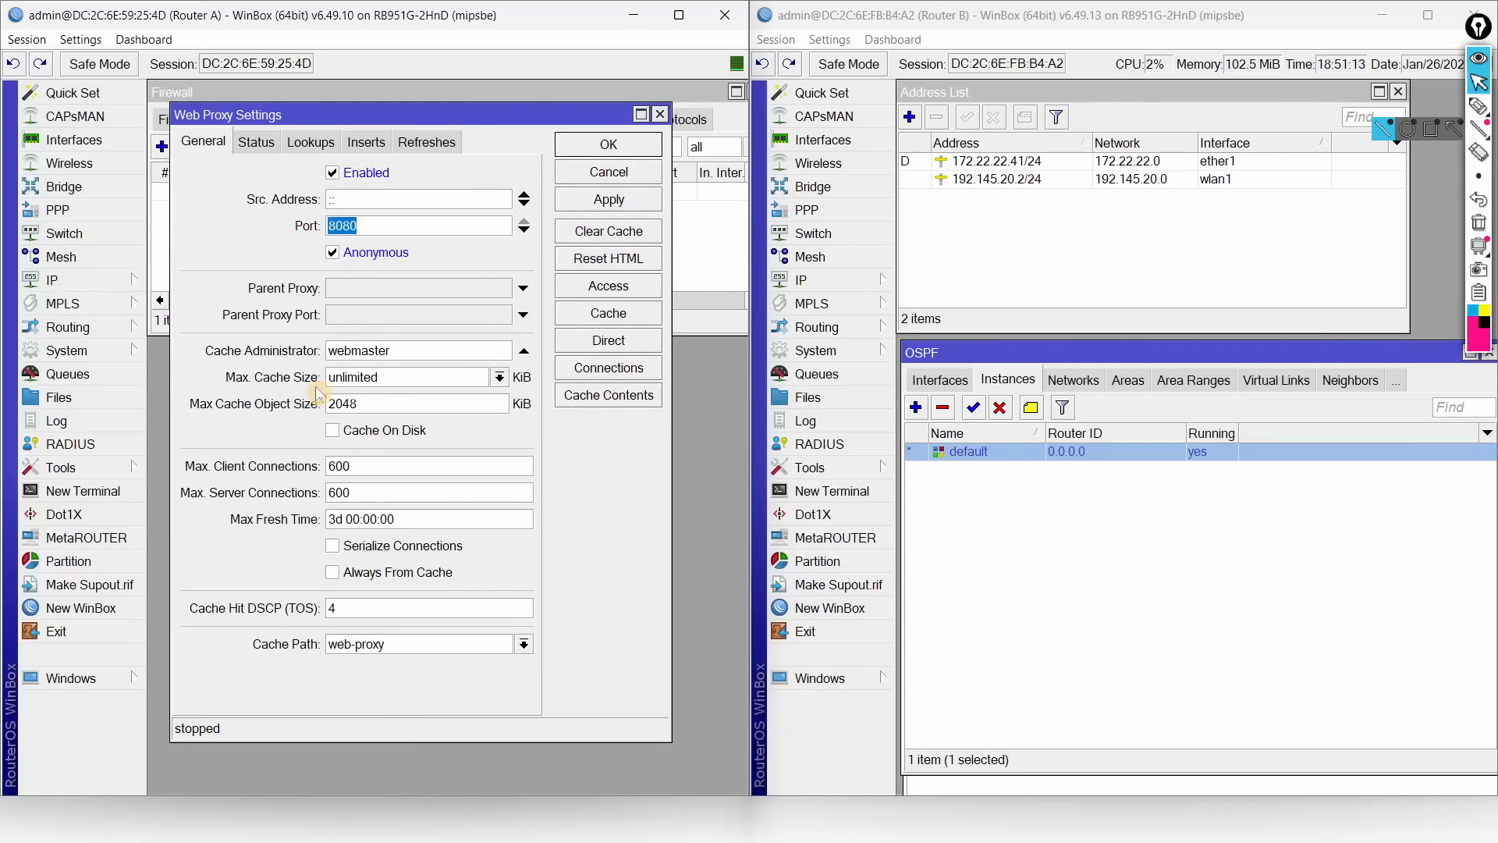
{"action": "key", "text": "alt+Tab"}
{"action": "key", "text": "alt+Tab"}
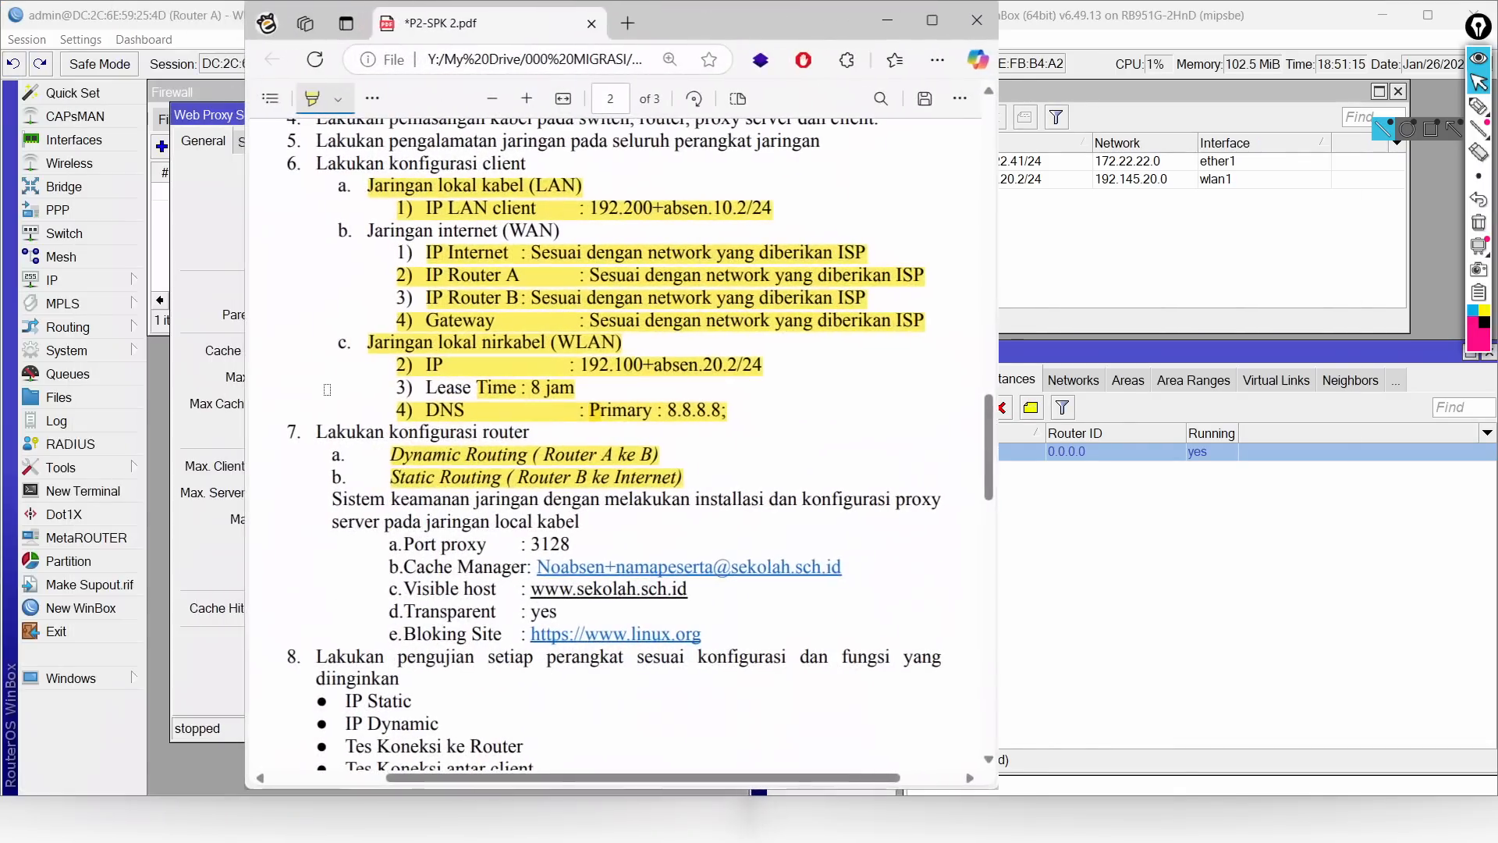
{"action": "key", "text": "super+Right"}
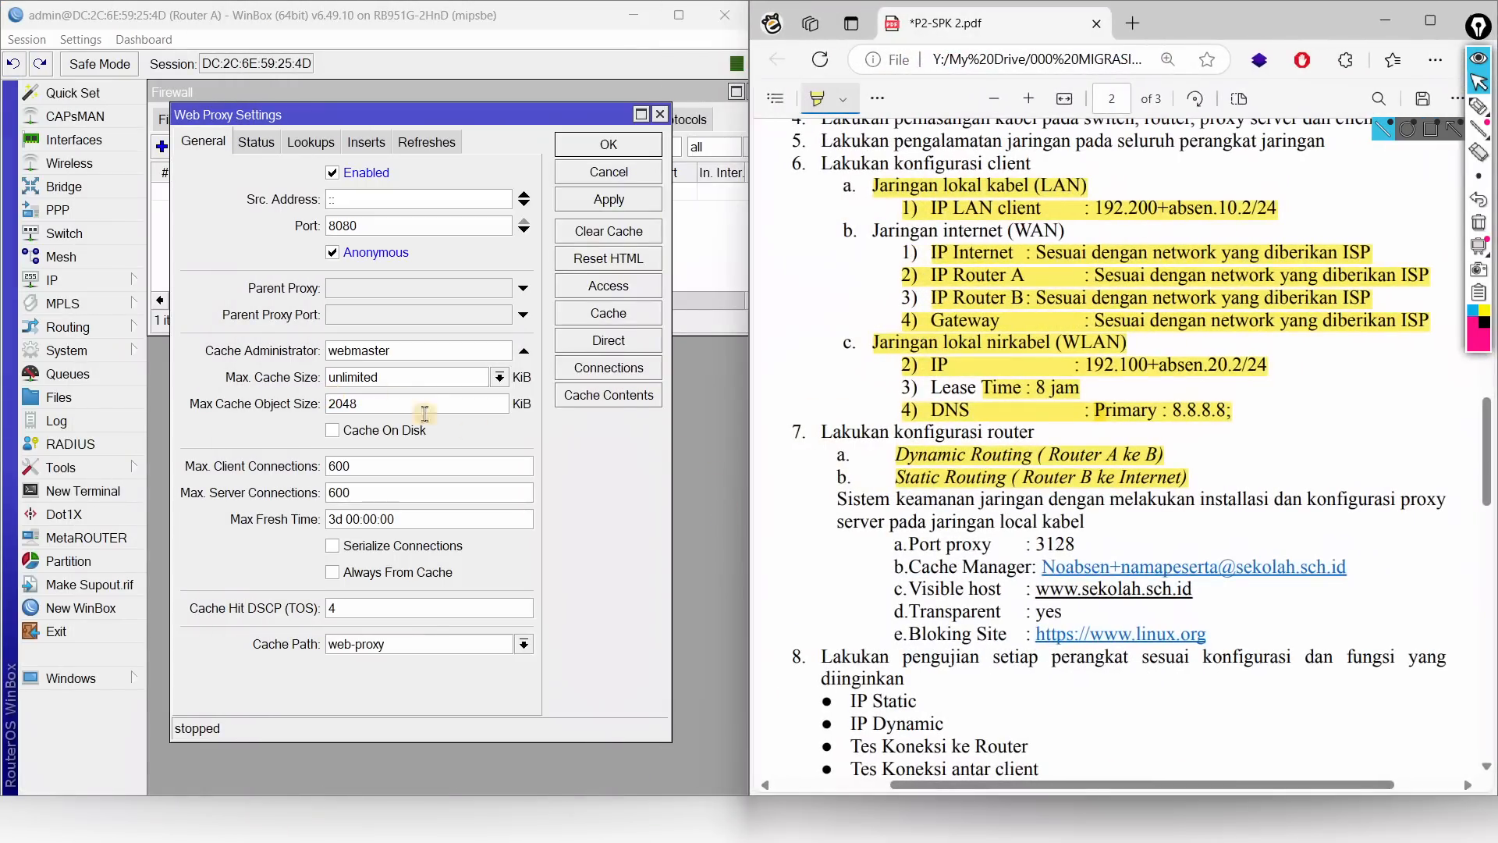
{"action": "left_click", "coordinate": [386, 226]}
{"action": "type", "text": "3128"}
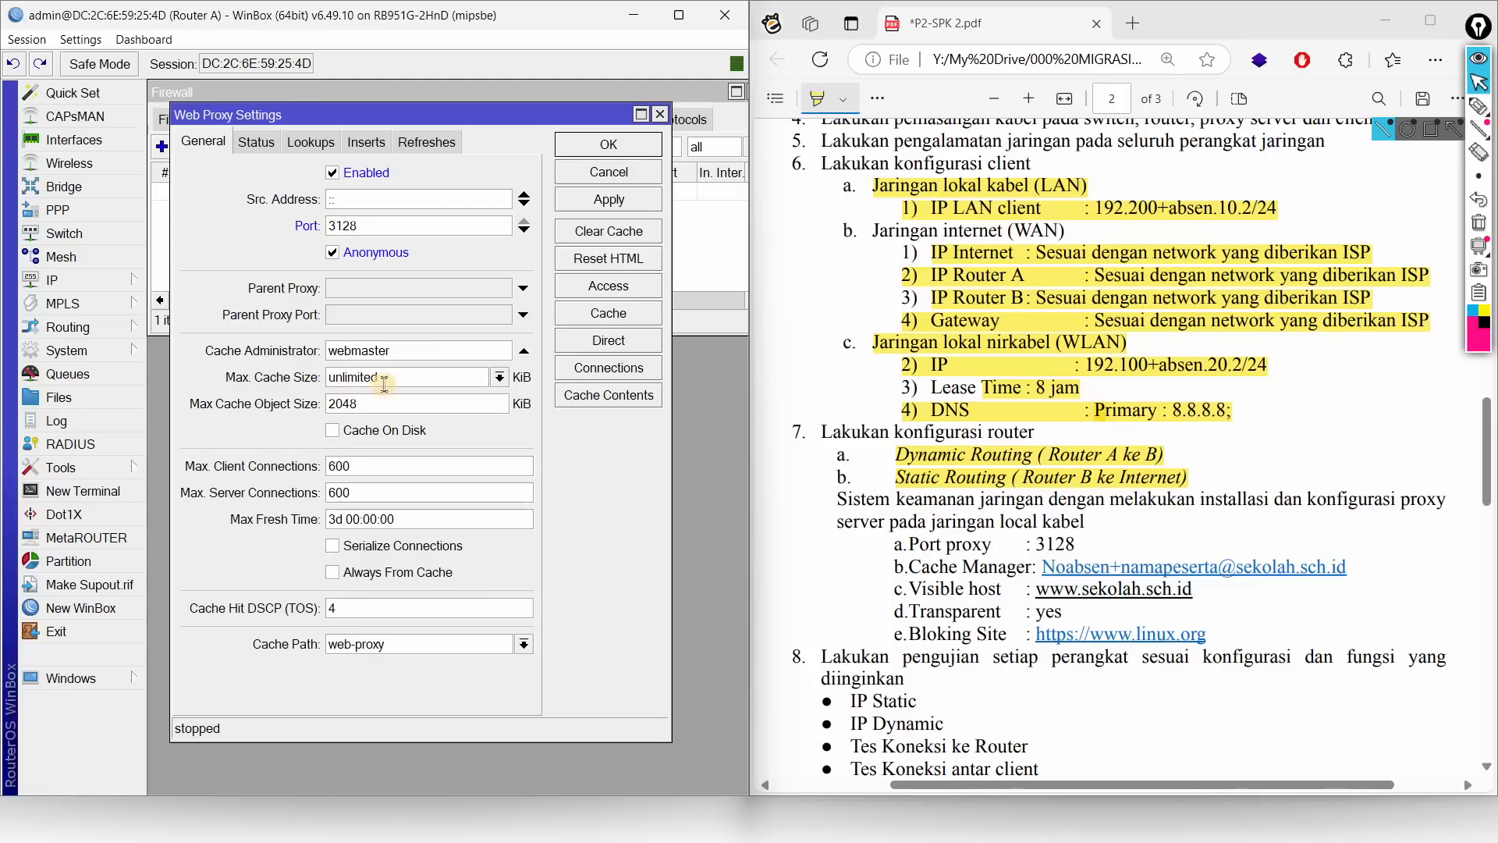
Step: Enter the Cache Administrator e-mail, widen the window, and apply the proxy settings
{"action": "double_click", "coordinate": [431, 351]}
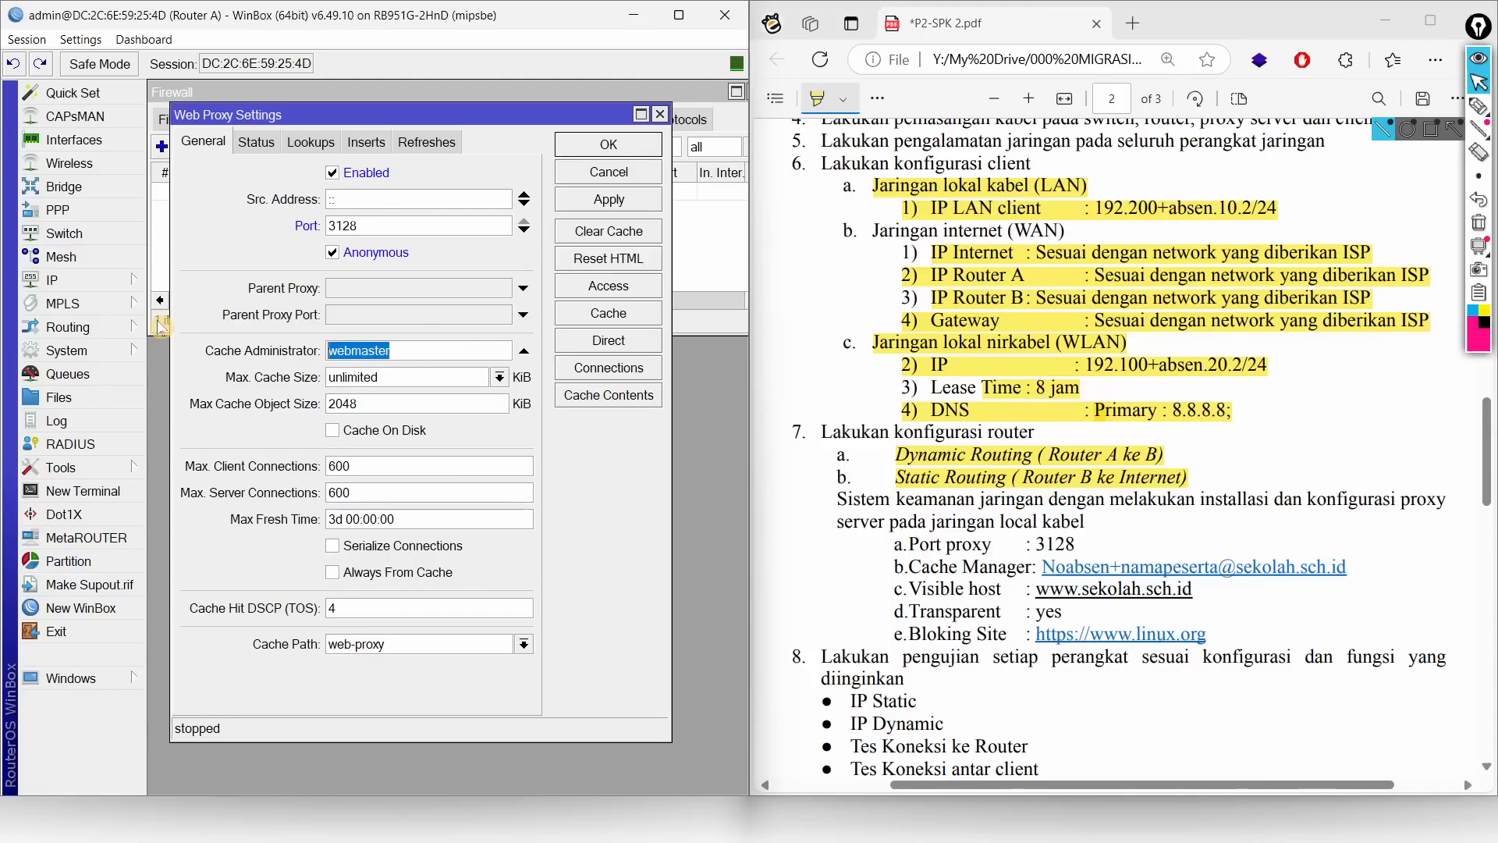
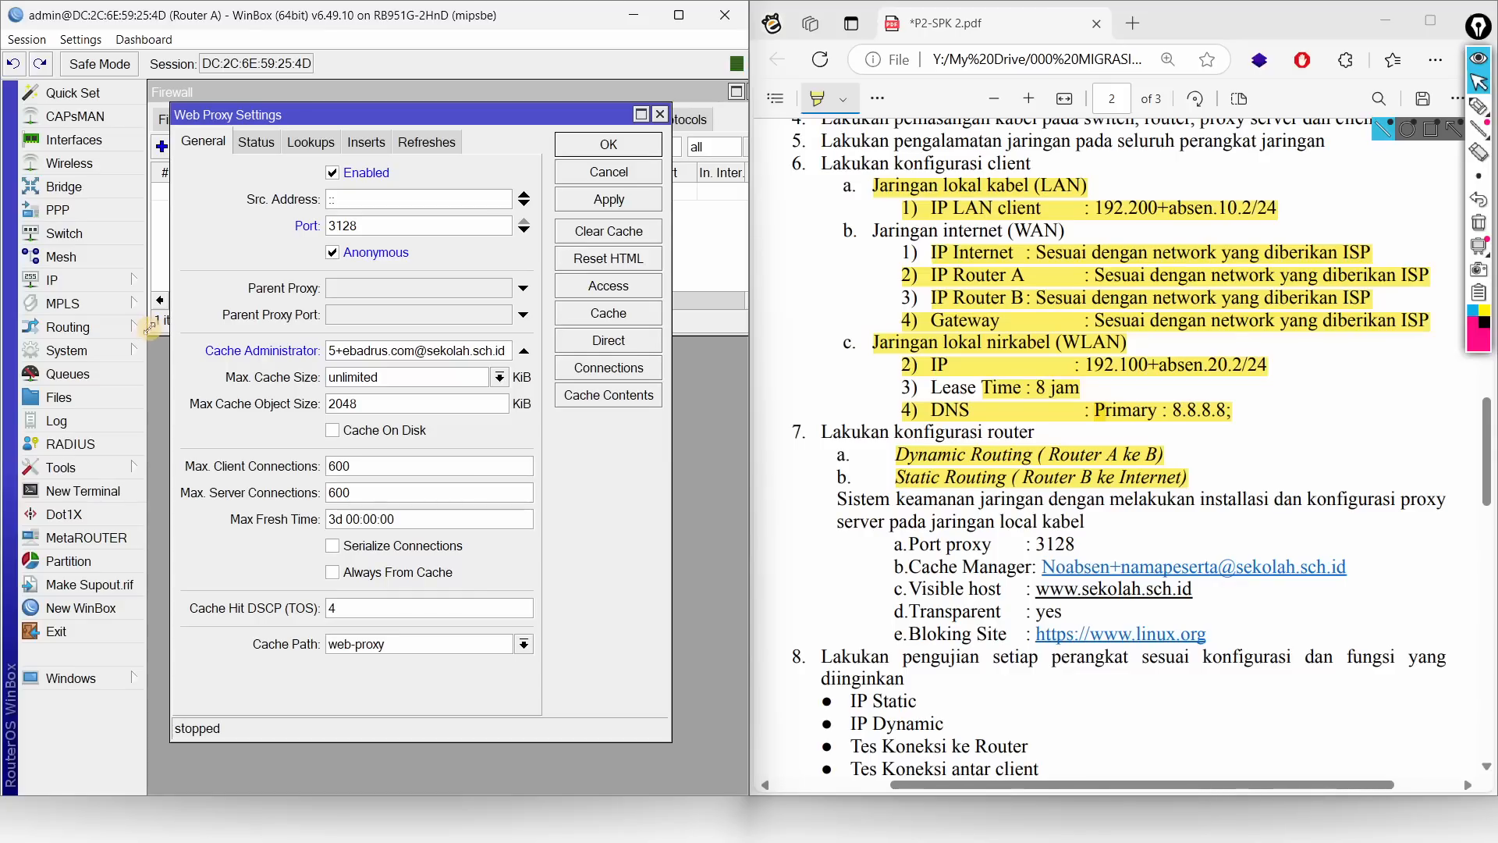
{"action": "left_click_drag", "start_coordinate": [160, 324], "coordinate": [151, 321]}
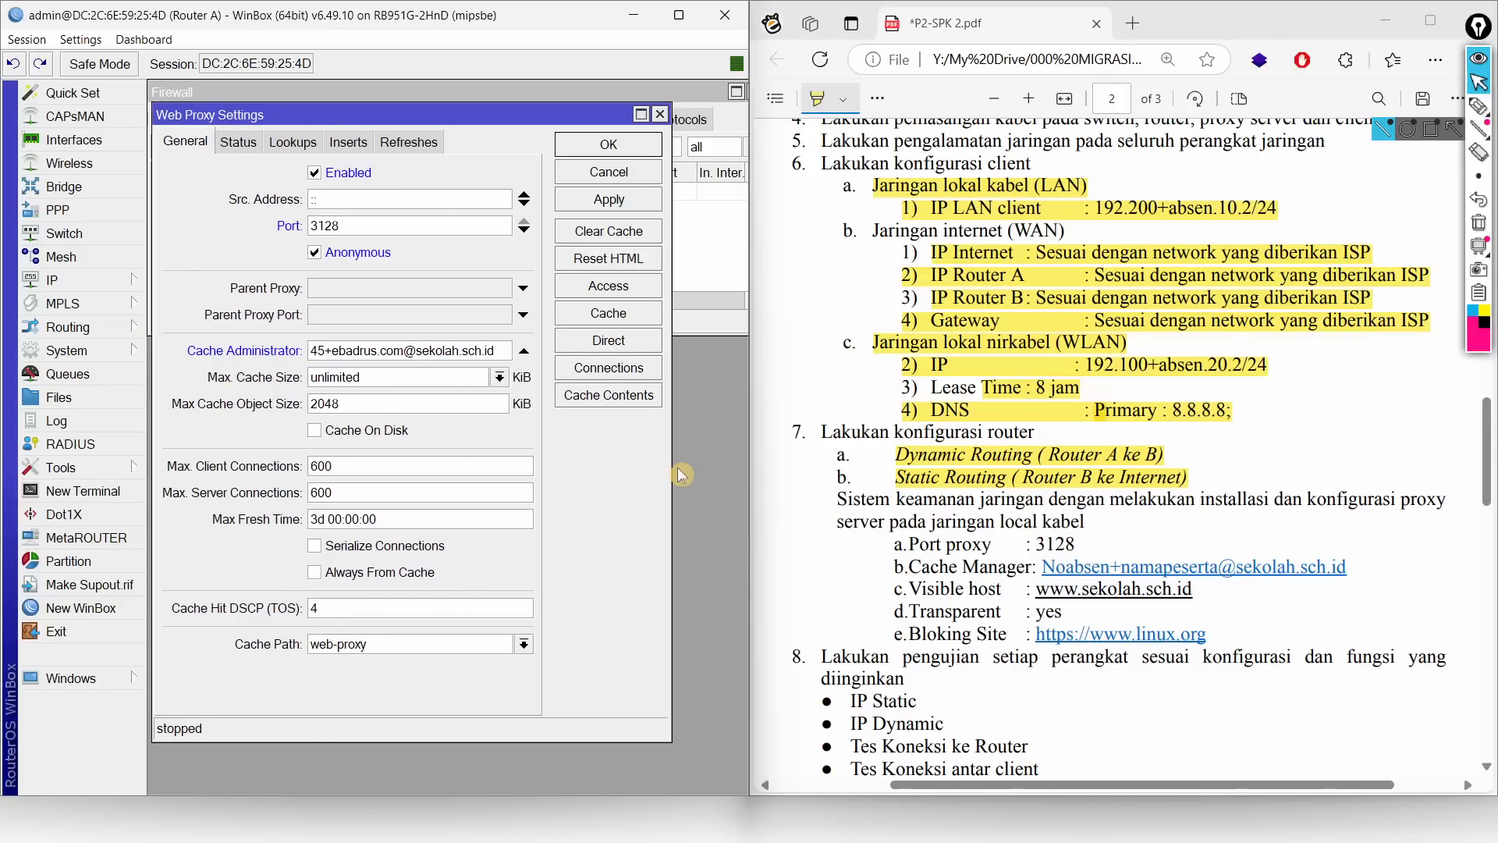
{"action": "left_click_drag", "start_coordinate": [669, 468], "coordinate": [718, 469]}
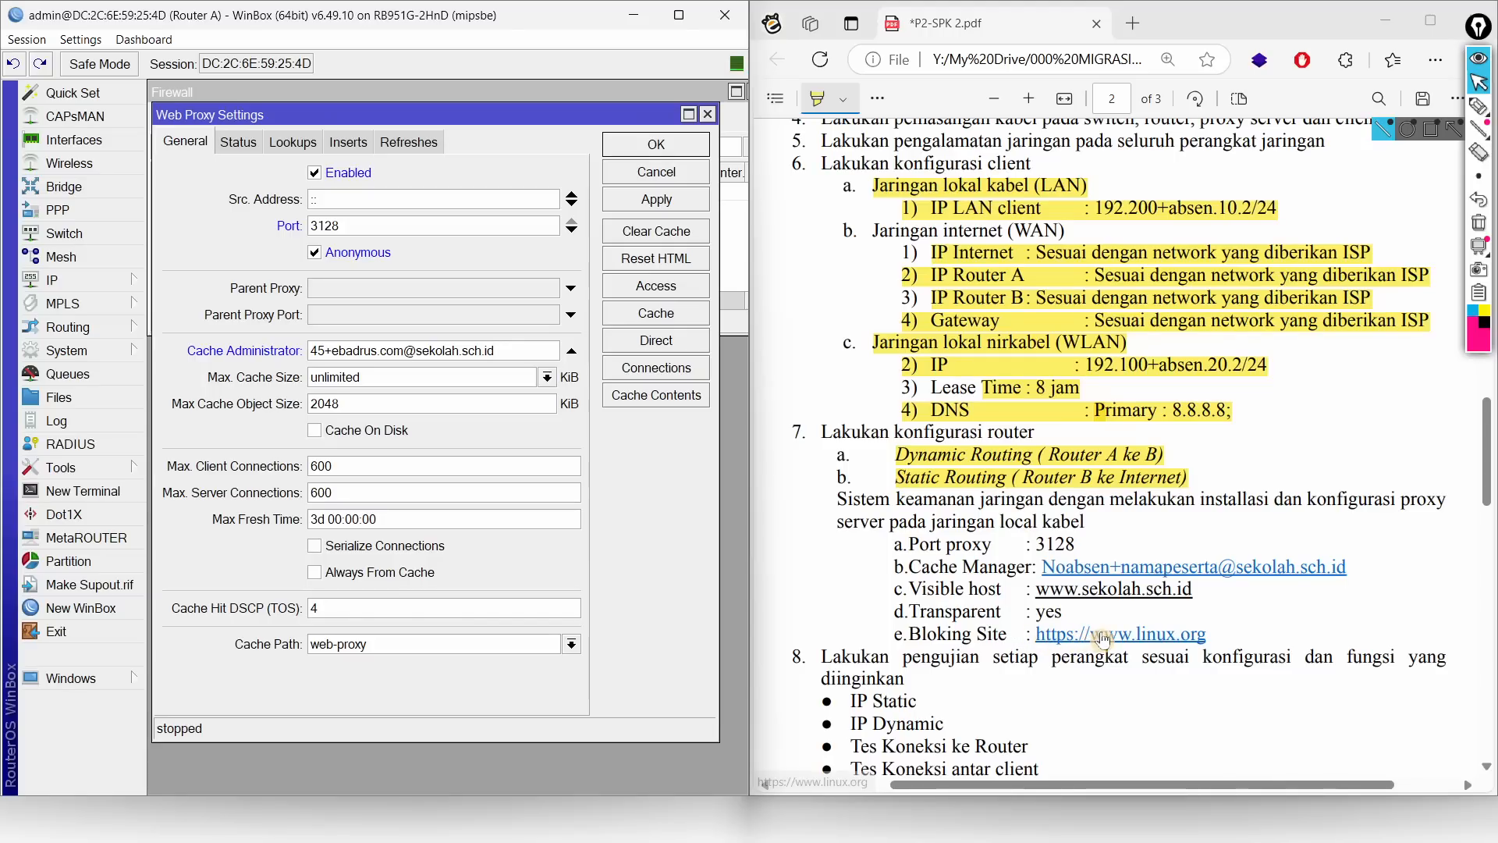
{"action": "left_click", "coordinate": [658, 199]}
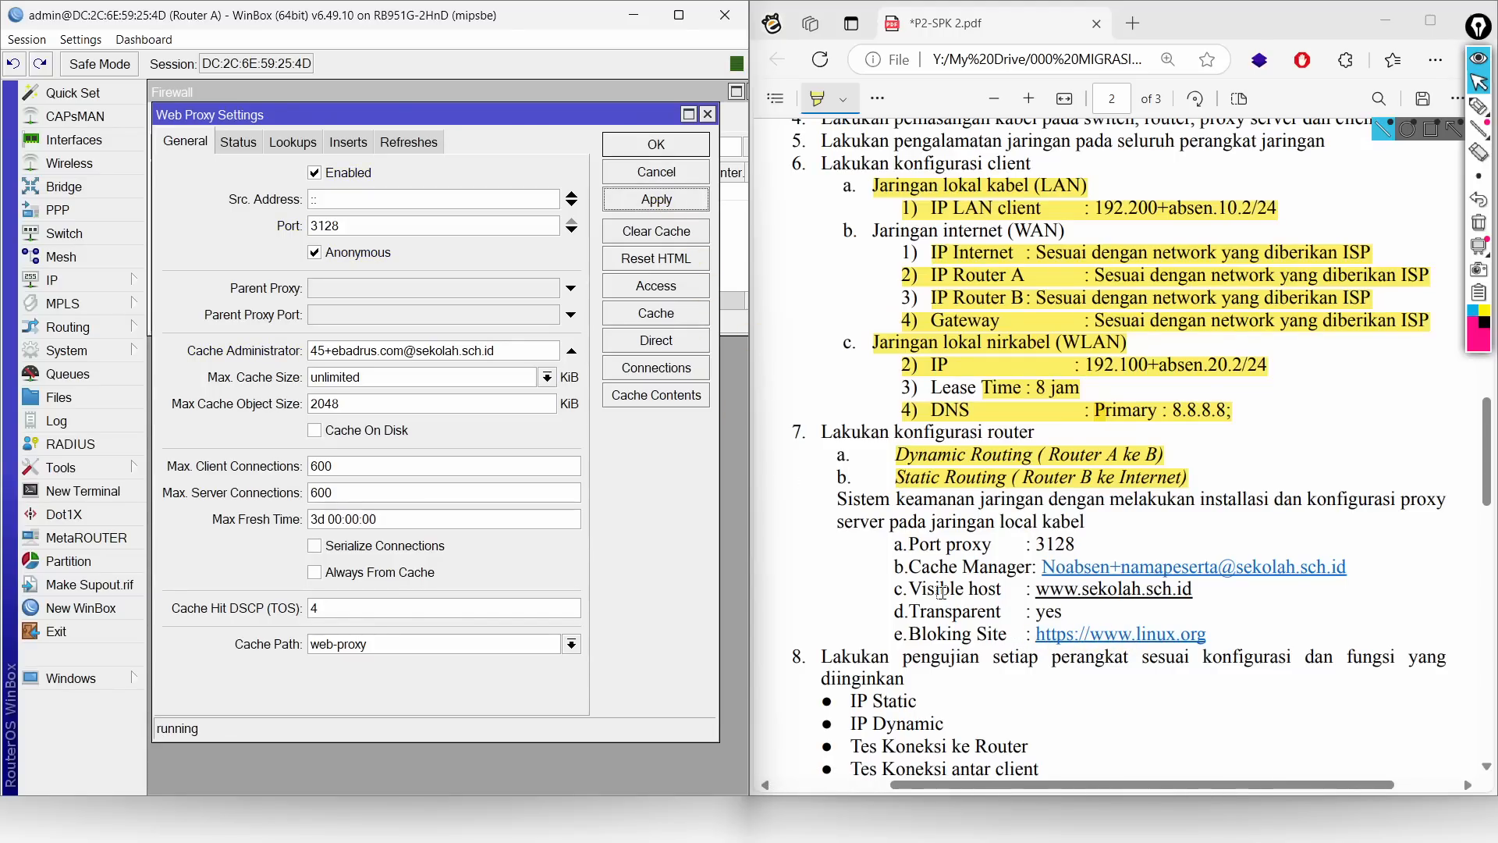
{"action": "key", "text": "super"}
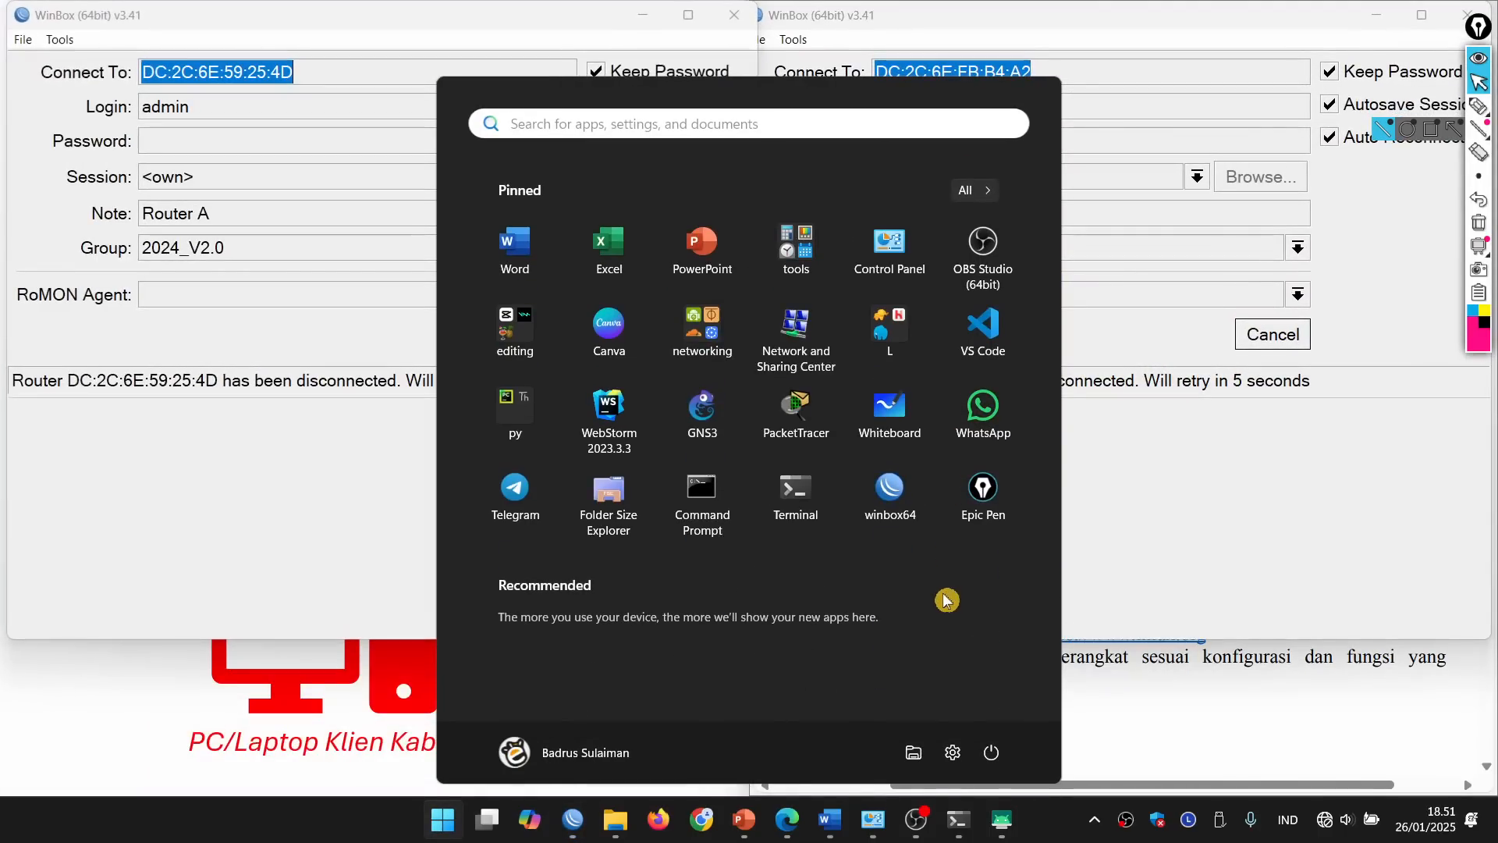
Step: Dismiss the Start menu and, once Router A reconnects, open the web proxy Access list
{"action": "key", "text": "Escape"}
{"action": "key", "text": "super"}
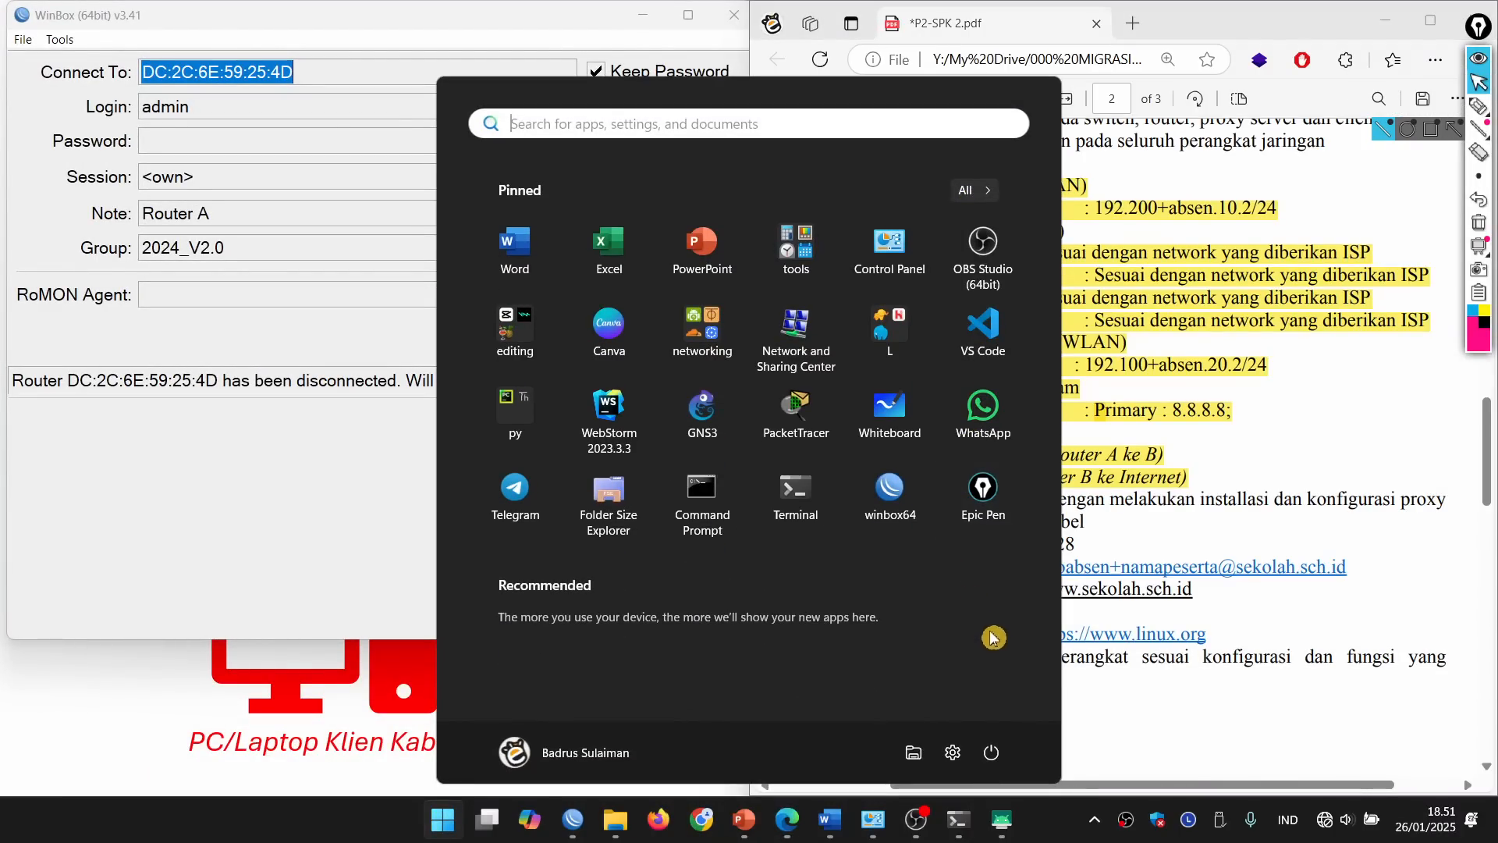
{"action": "mouse_move", "coordinate": [918, 827]}
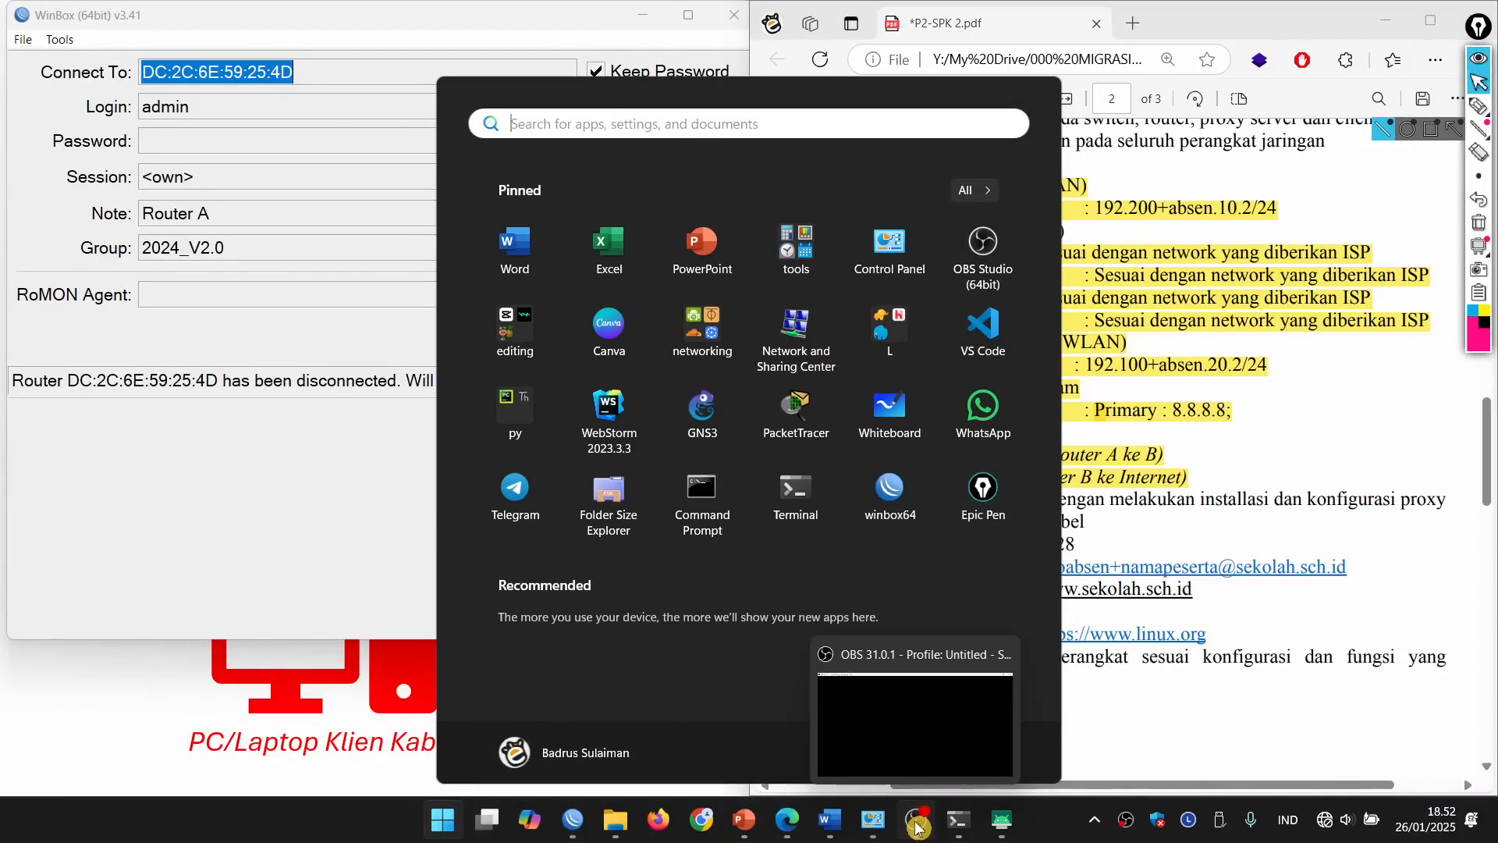
{"action": "key", "text": "Escape"}
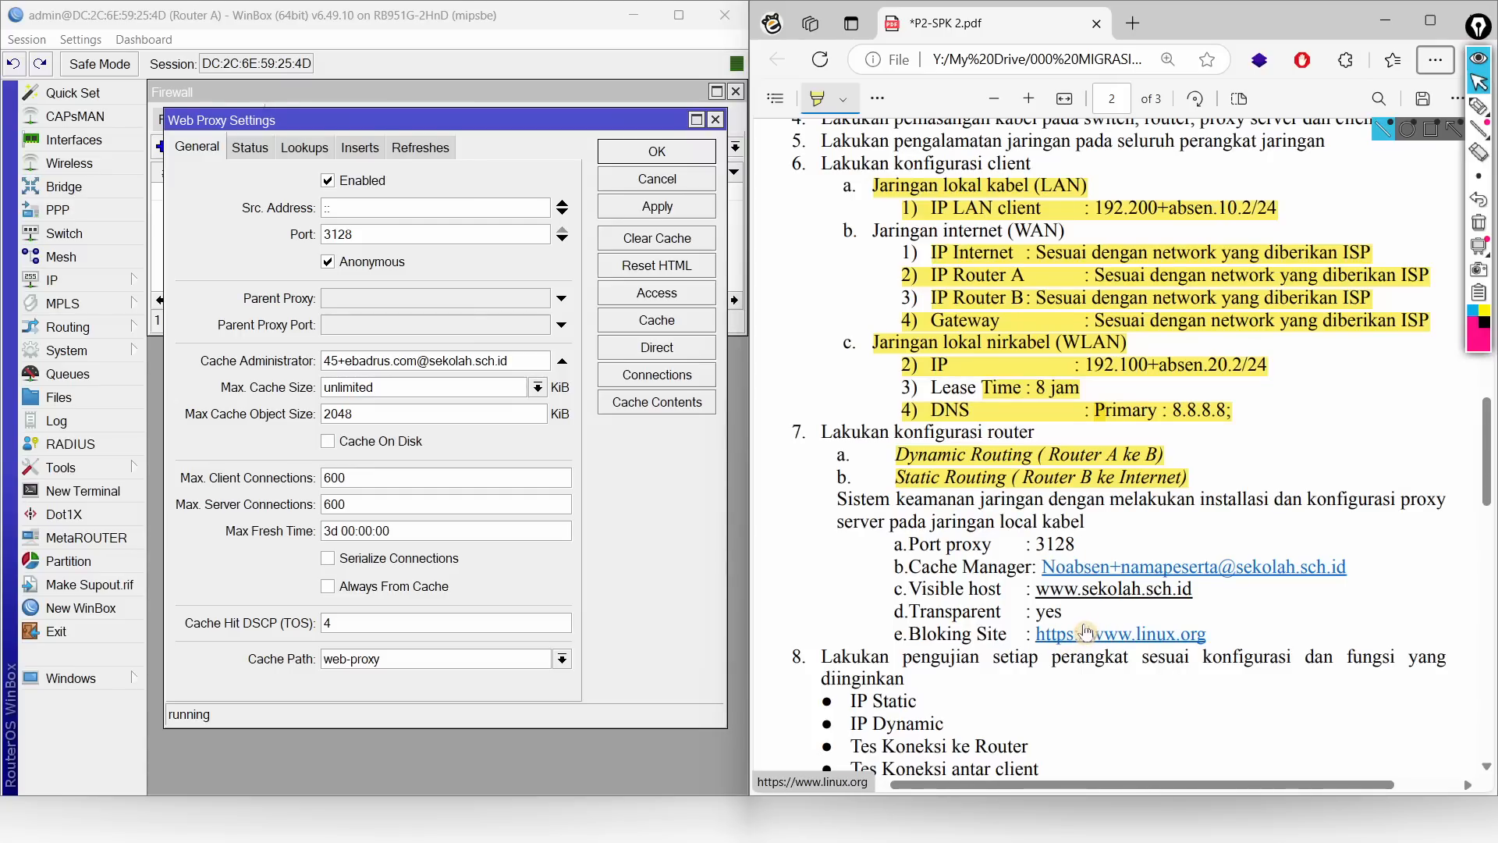
{"action": "left_click", "coordinate": [635, 295]}
Step: Add a web proxy access rule with Dst. Host *linux.org* and action deny
{"action": "left_click", "coordinate": [183, 141]}
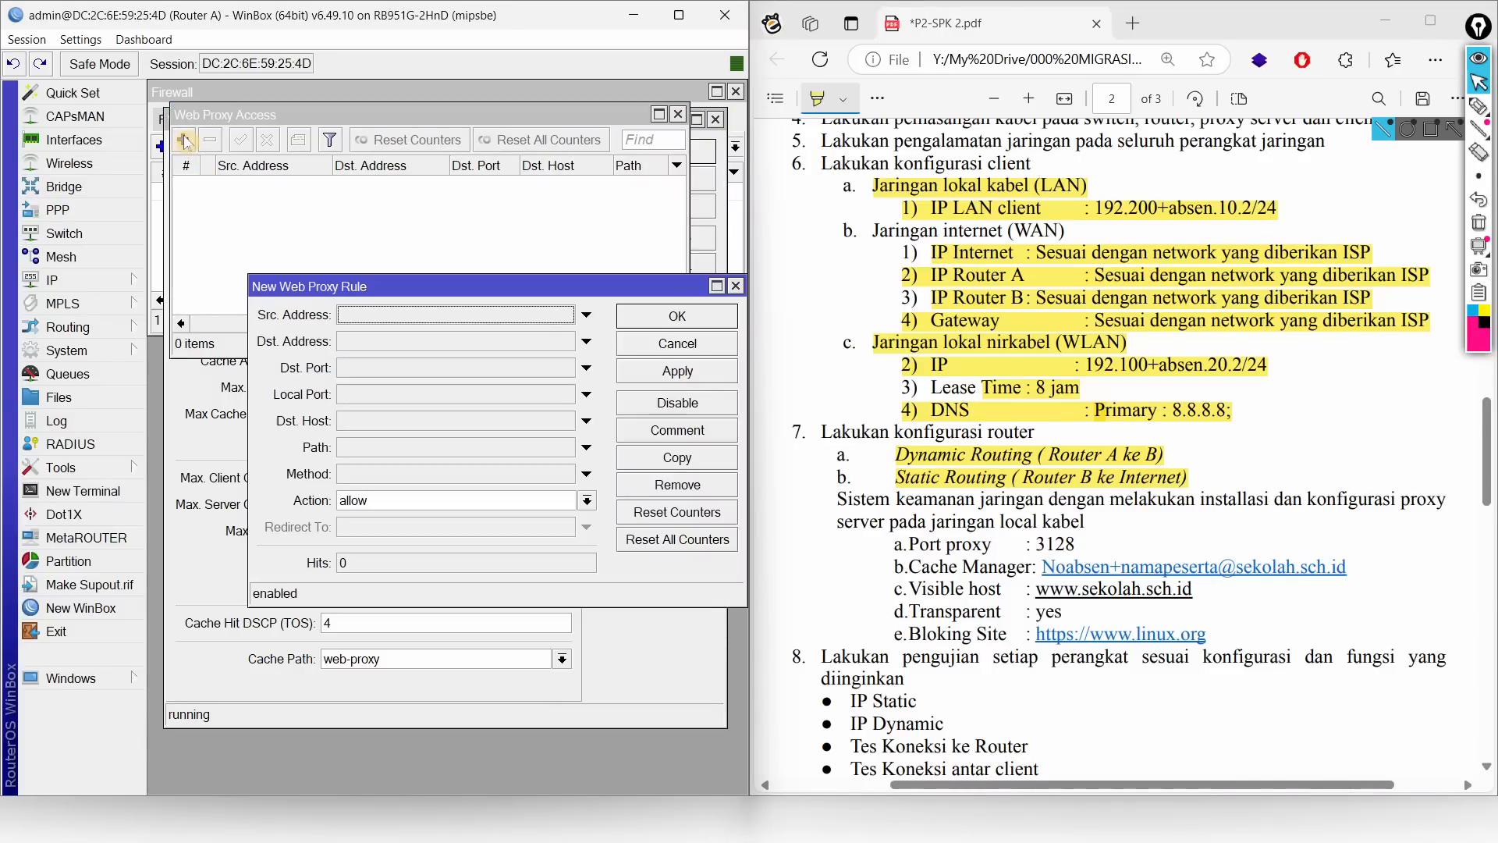
{"action": "left_click", "coordinate": [373, 423]}
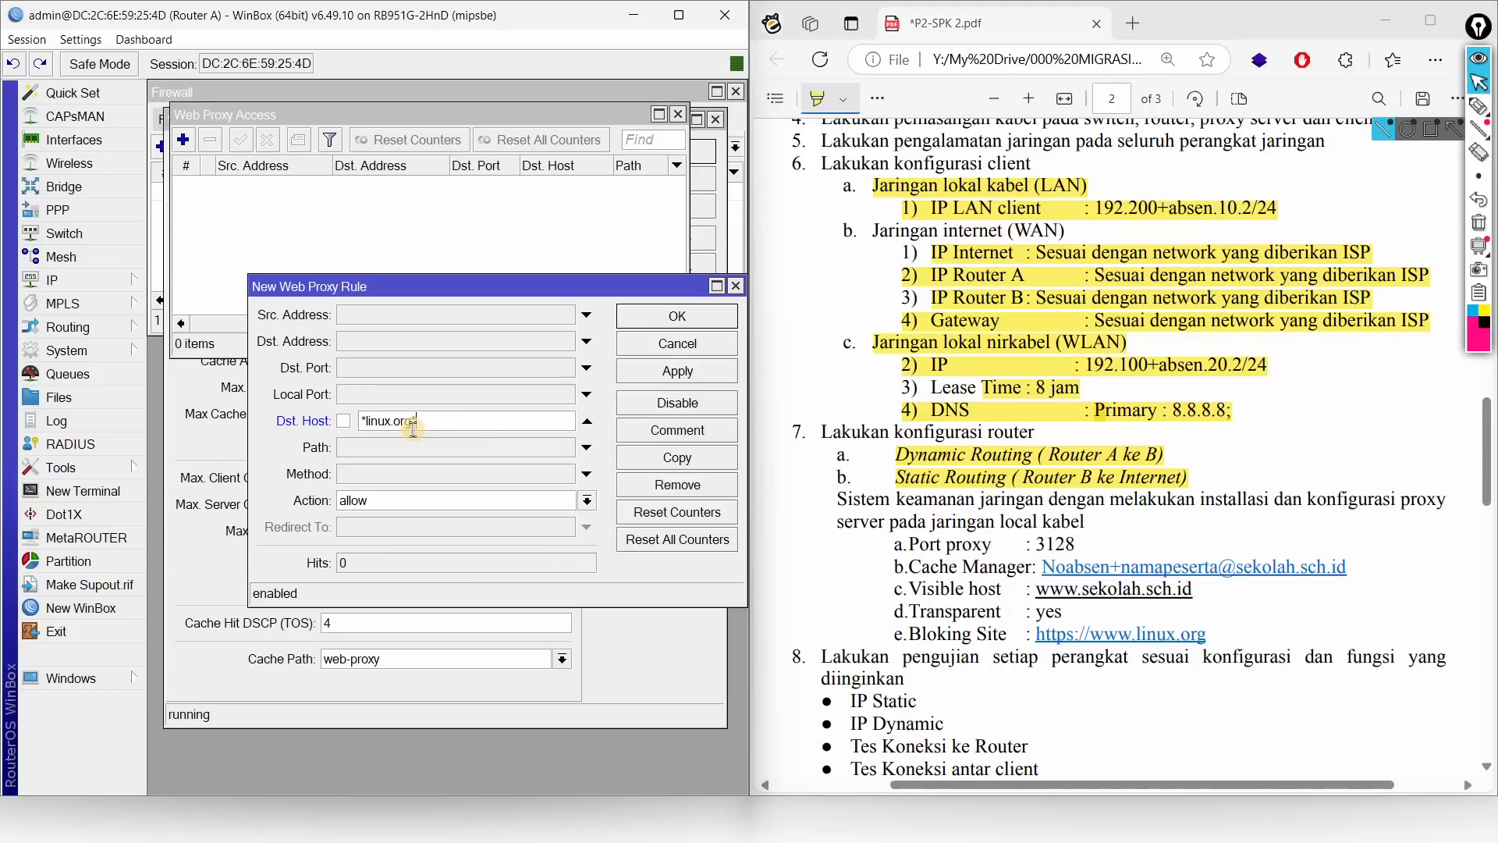
{"action": "left_click", "coordinate": [367, 511]}
{"action": "left_click", "coordinate": [378, 536]}
{"action": "left_click", "coordinate": [648, 320]}
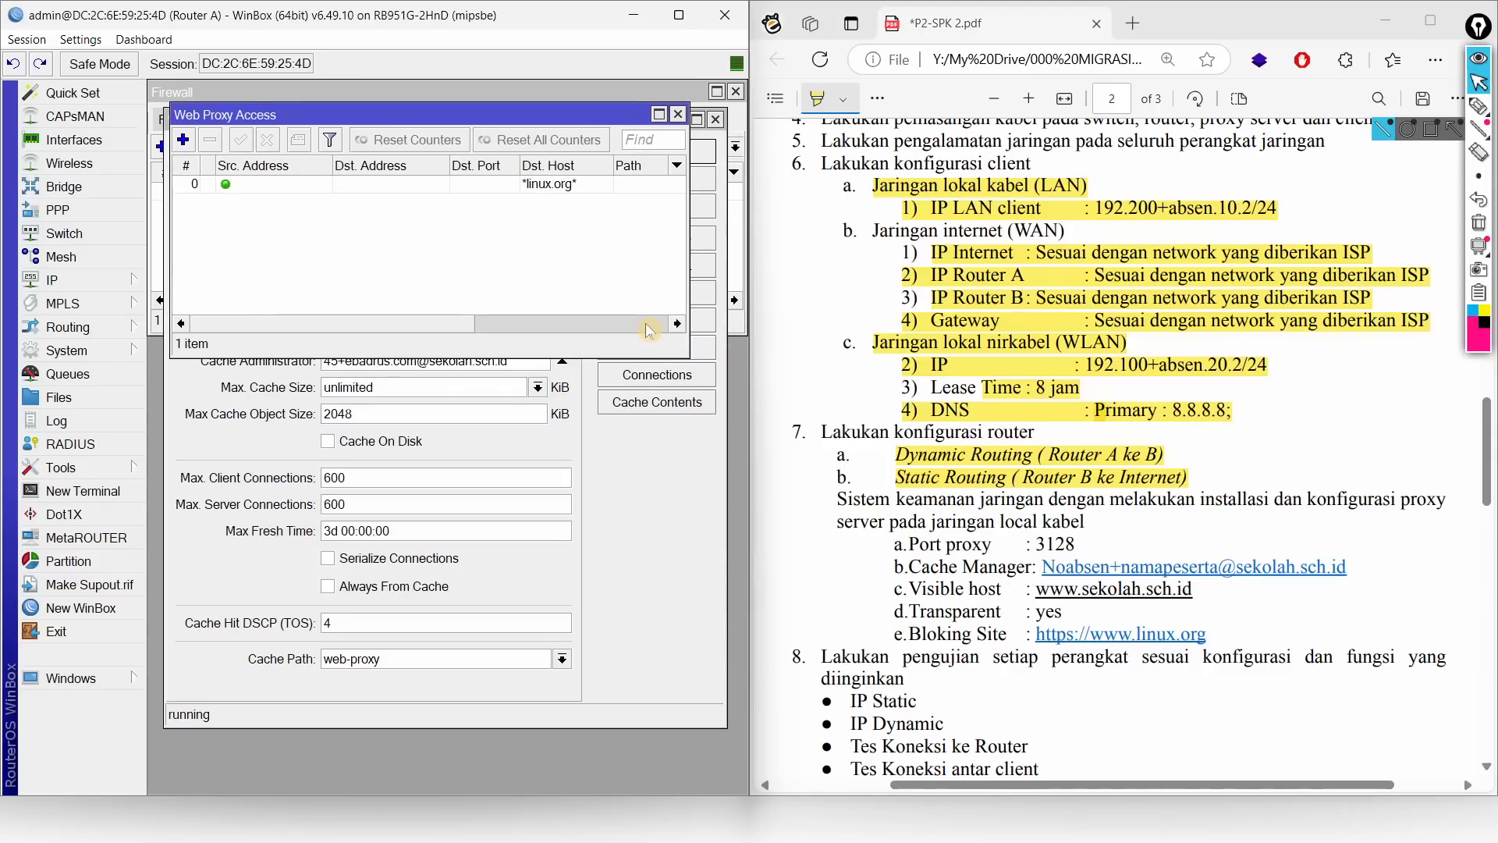
Step: Close the Access list and confirm the Web Proxy settings with OK
{"action": "left_click", "coordinate": [677, 114]}
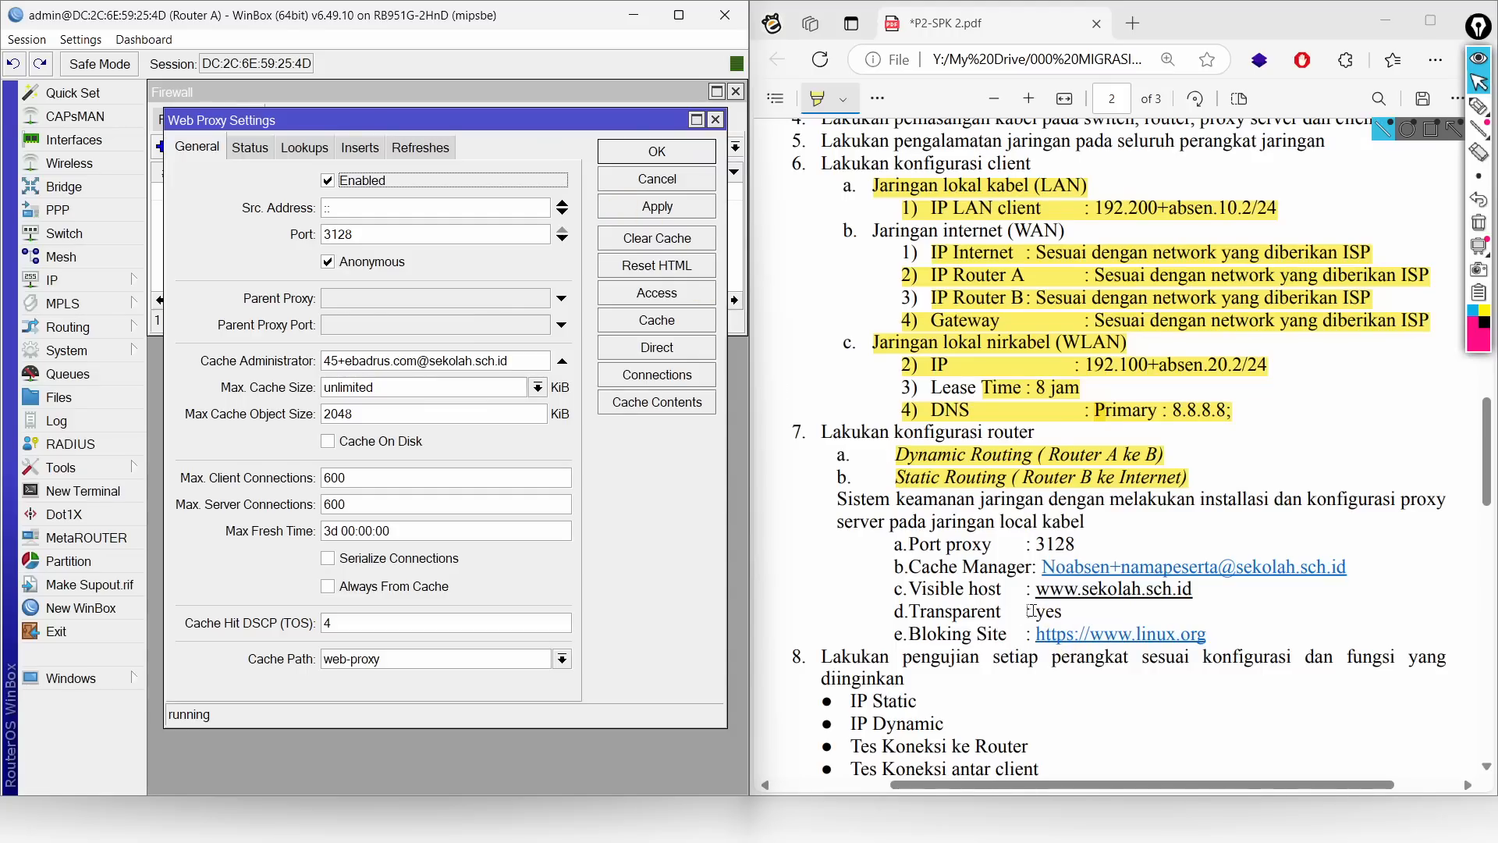
{"action": "left_click", "coordinate": [656, 152]}
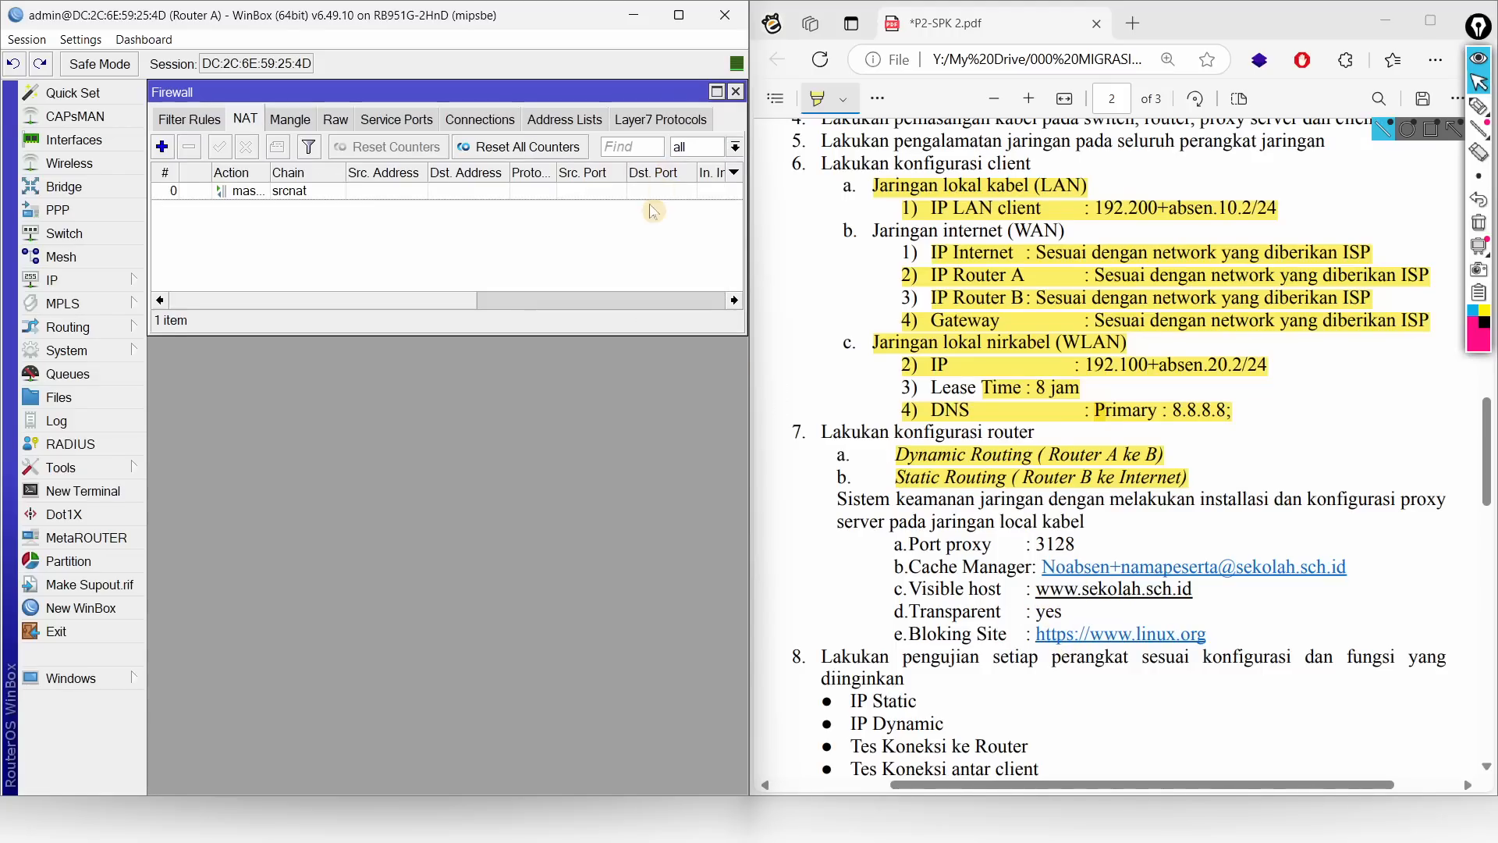
{"action": "left_click", "coordinate": [86, 282]}
Step: Start a new firewall NAT rule with chain dstnat and protocol tcp
{"action": "left_click", "coordinate": [237, 121]}
{"action": "left_click", "coordinate": [161, 147]}
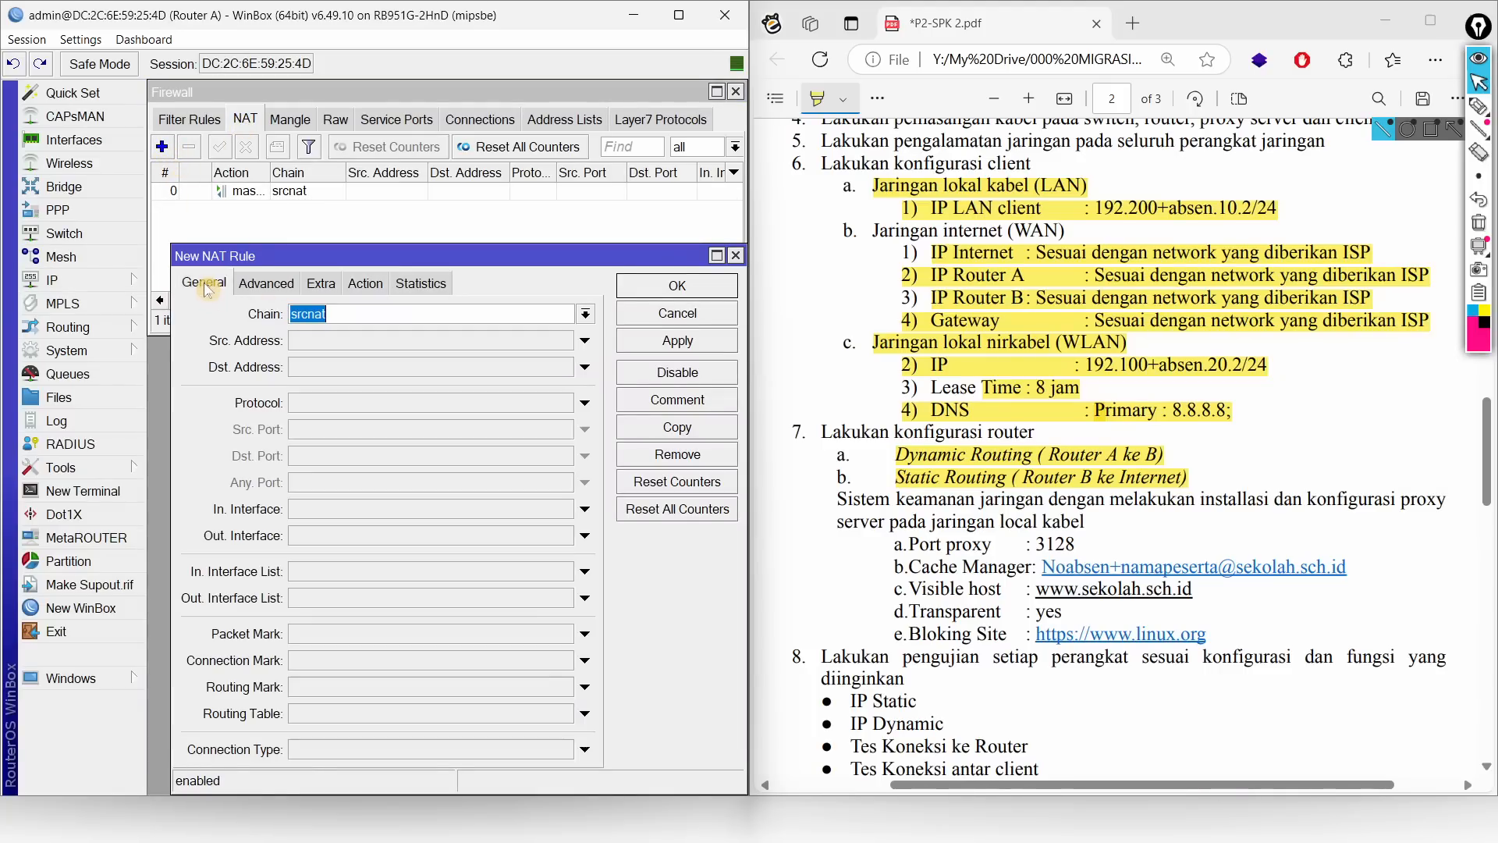
{"action": "left_click", "coordinate": [585, 318]}
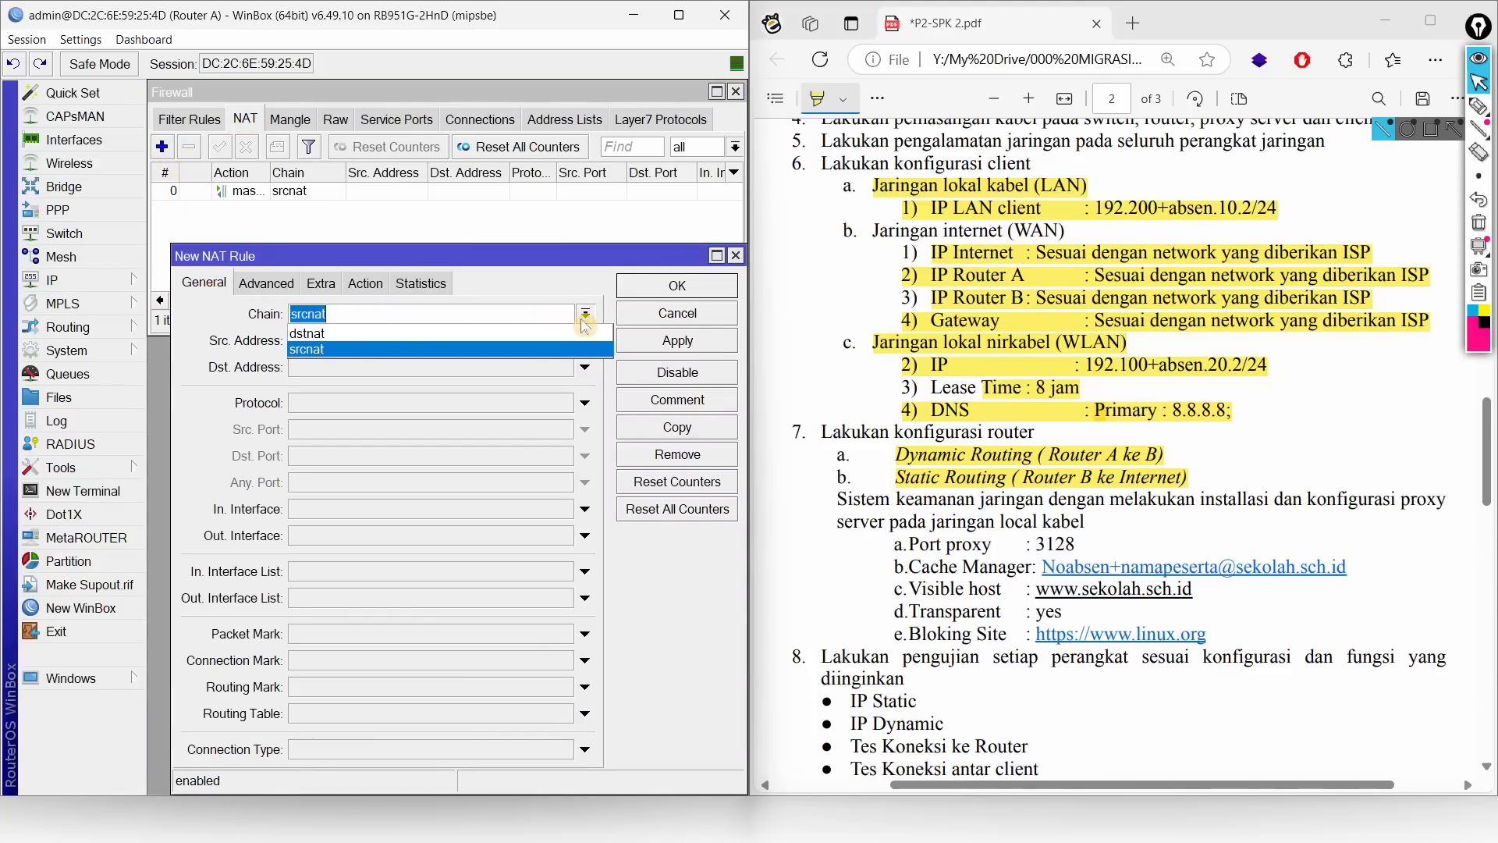
{"action": "left_click", "coordinate": [308, 333]}
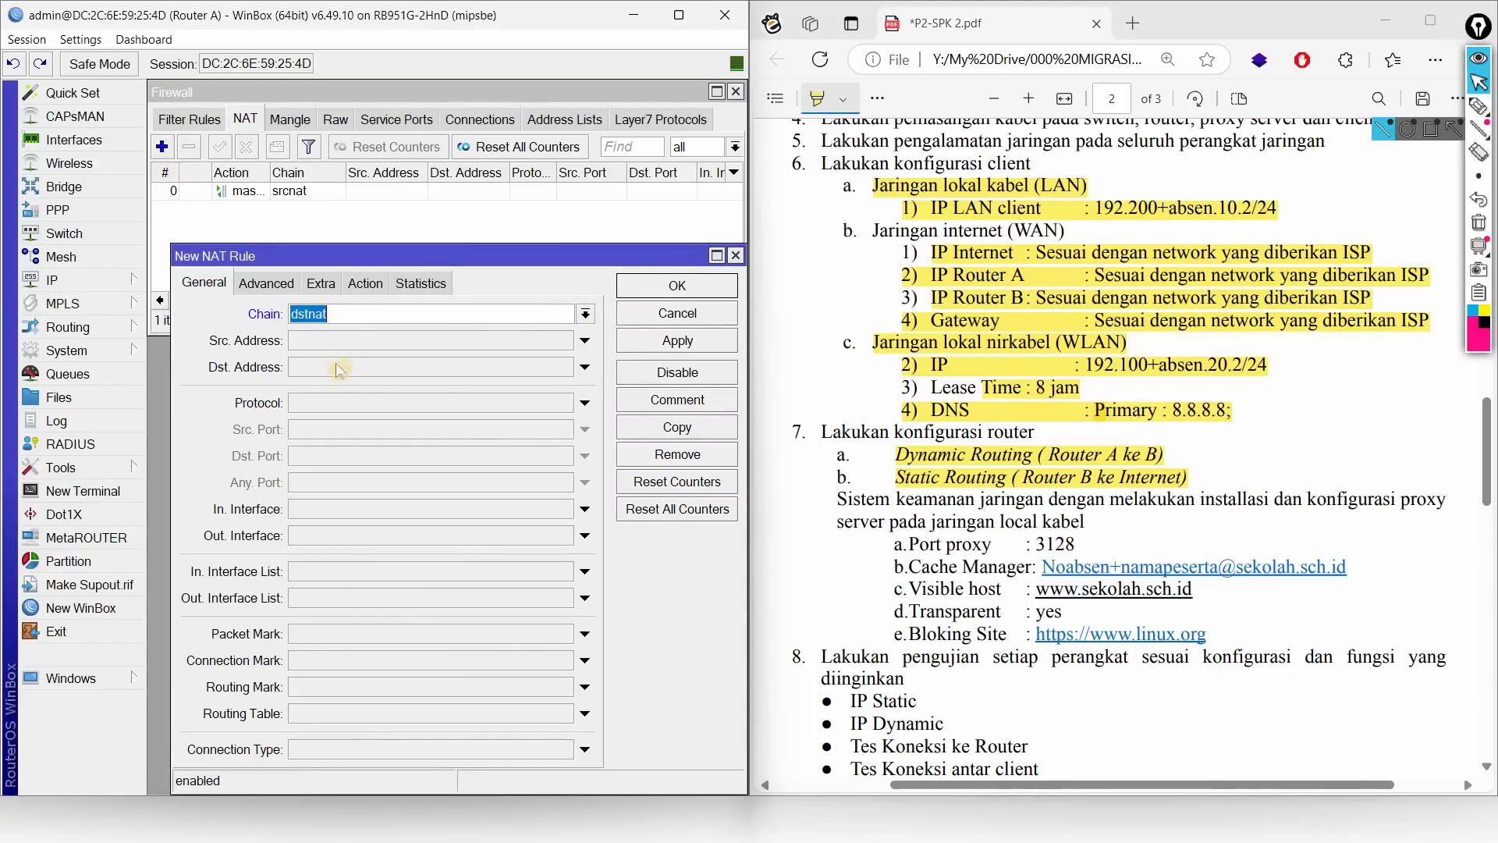
{"action": "left_click", "coordinate": [345, 403]}
Step: Match destination port 80 and incoming interface ether3 on the new NAT rule
{"action": "left_click", "coordinate": [422, 460]}
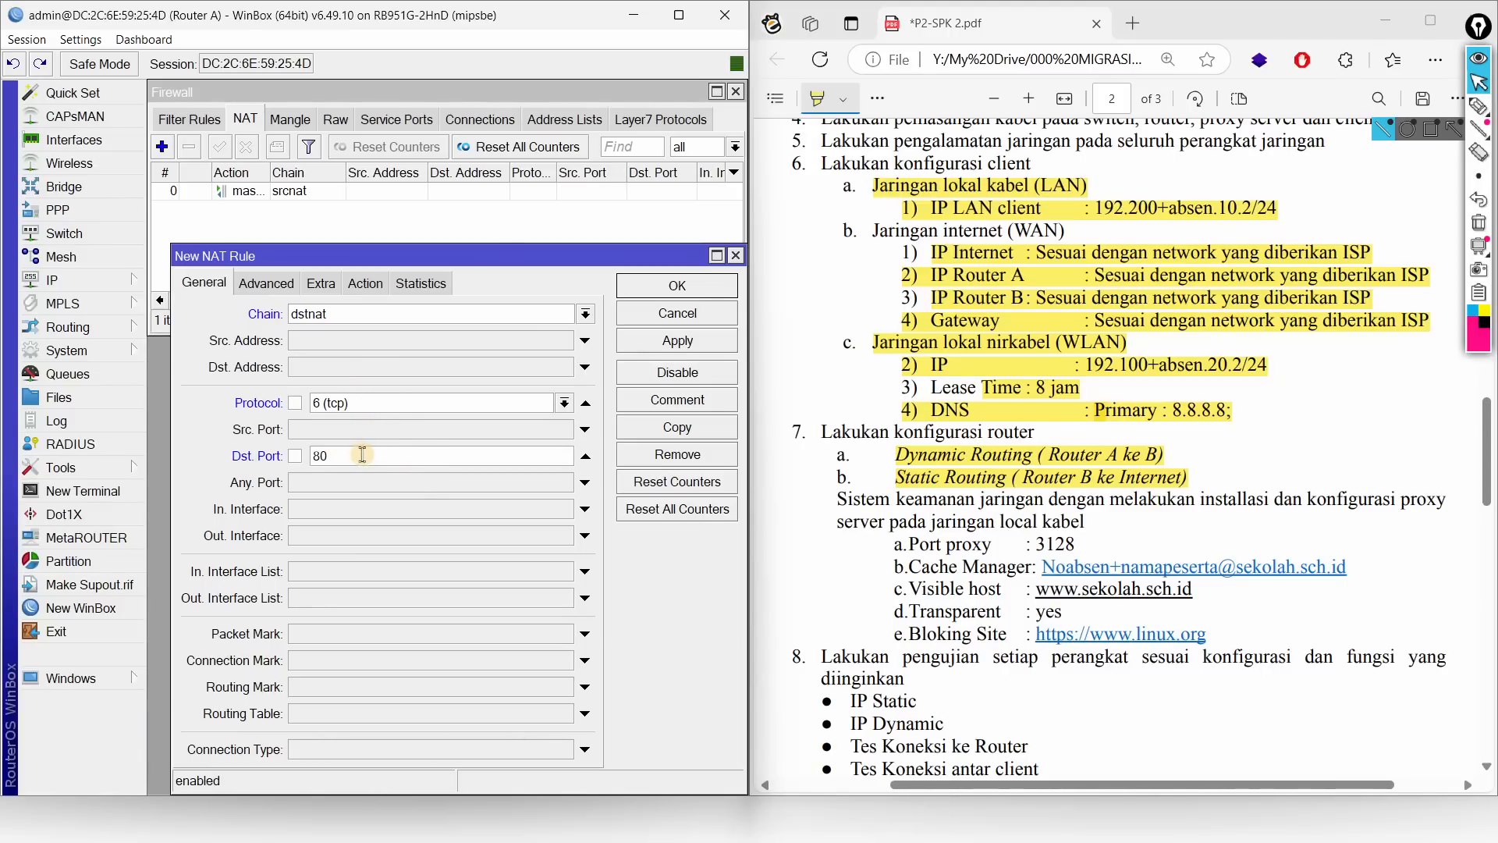
{"action": "left_click", "coordinate": [342, 535]}
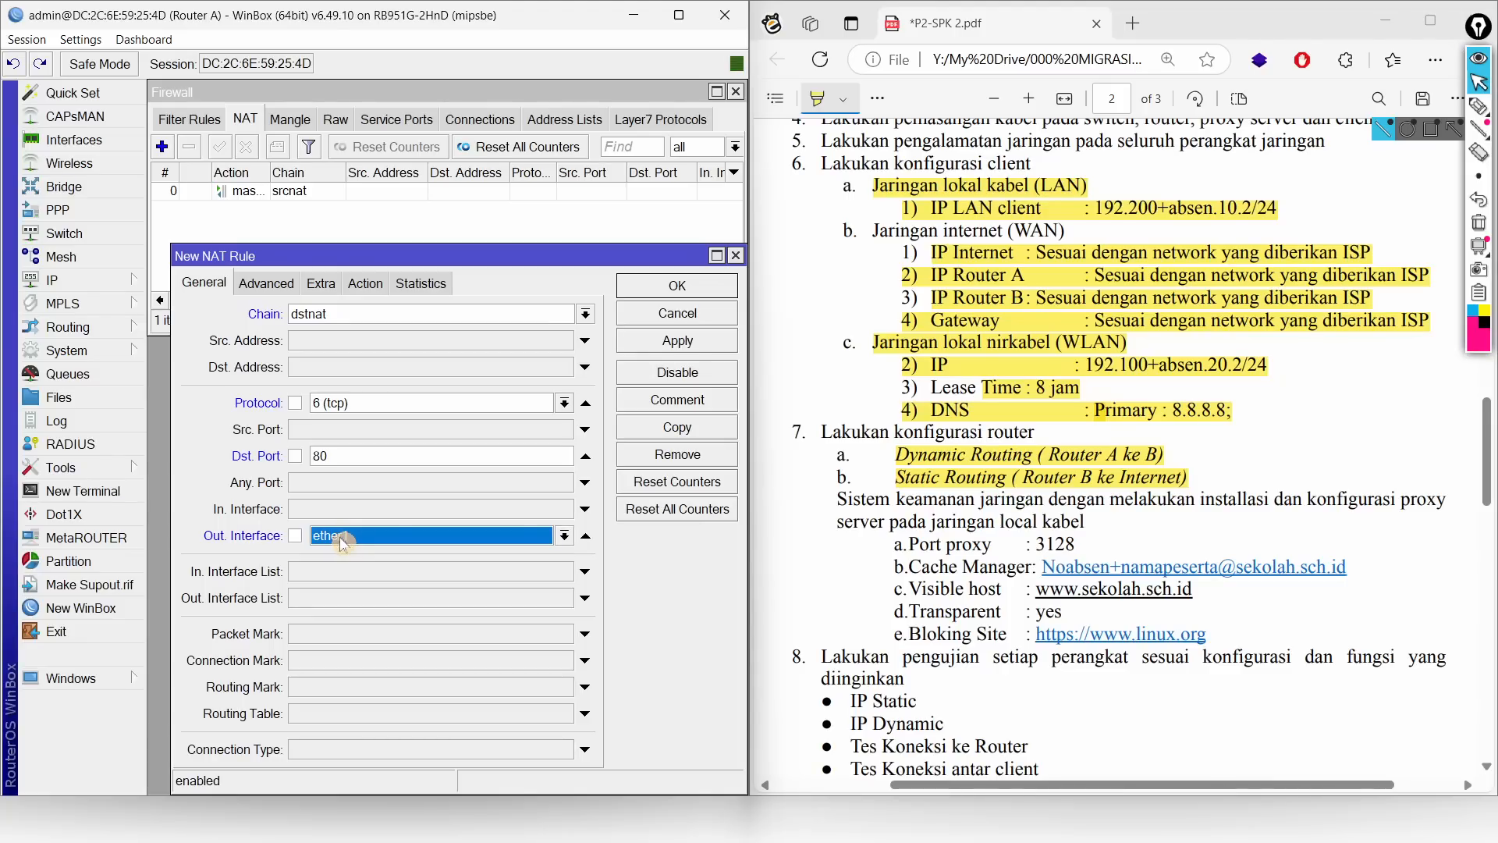
{"action": "left_click", "coordinate": [361, 538]}
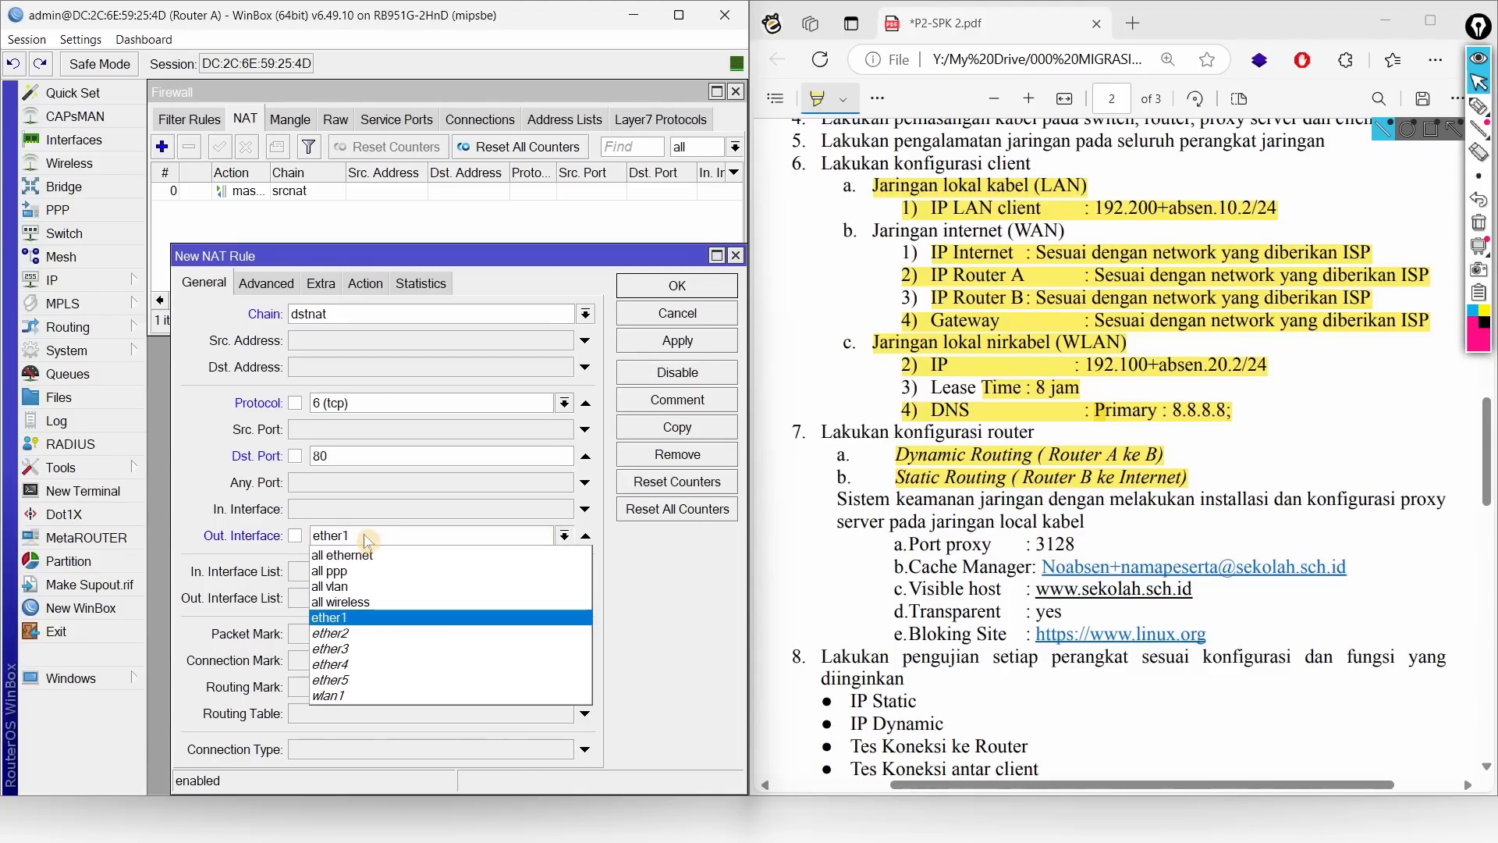
{"action": "left_click", "coordinate": [375, 537]}
{"action": "left_click", "coordinate": [585, 535]}
{"action": "left_click", "coordinate": [585, 509]}
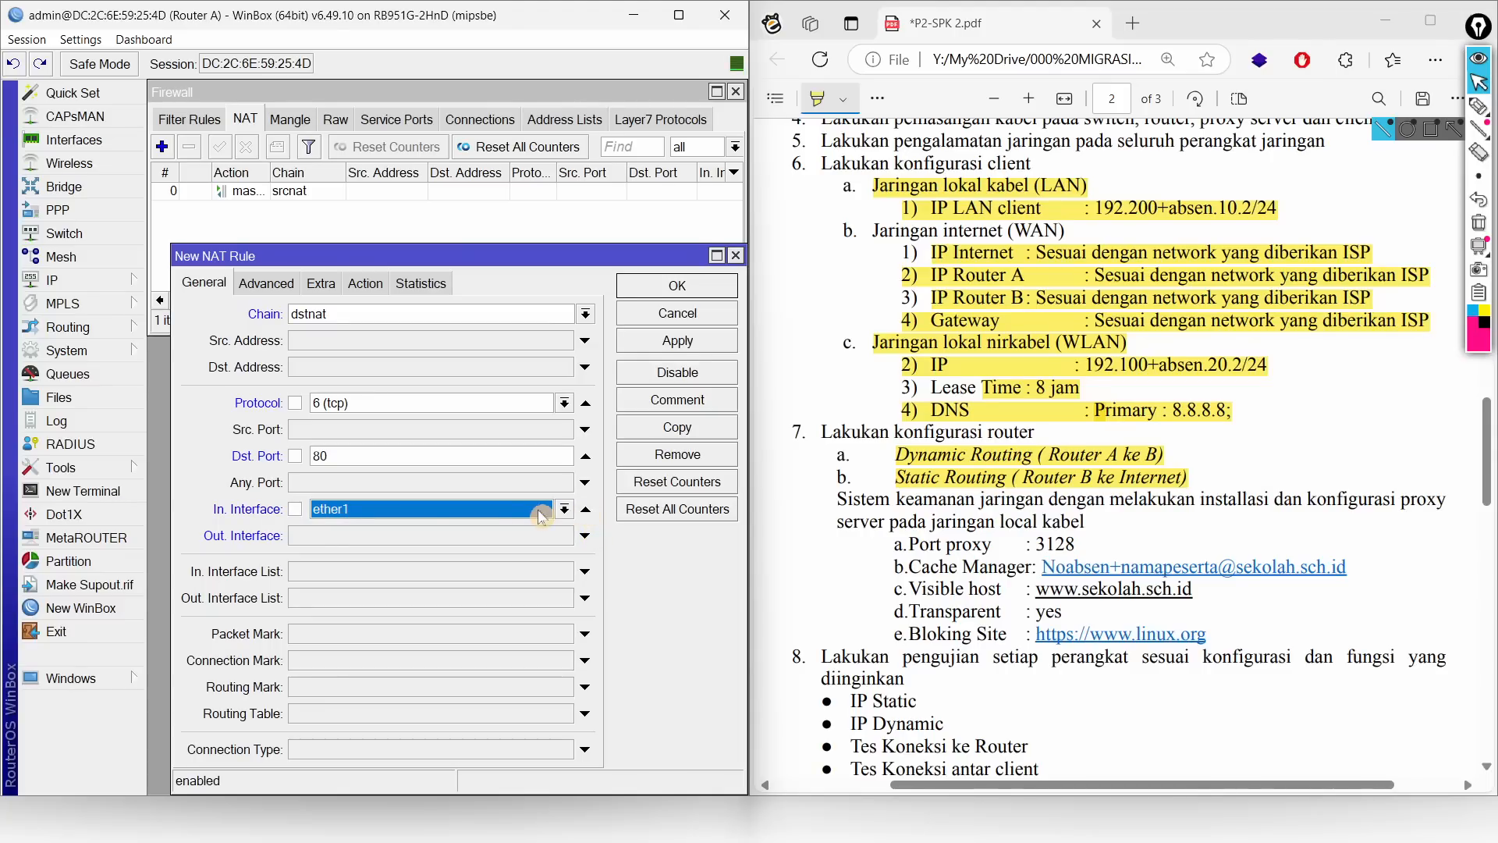
{"action": "left_click", "coordinate": [564, 509]}
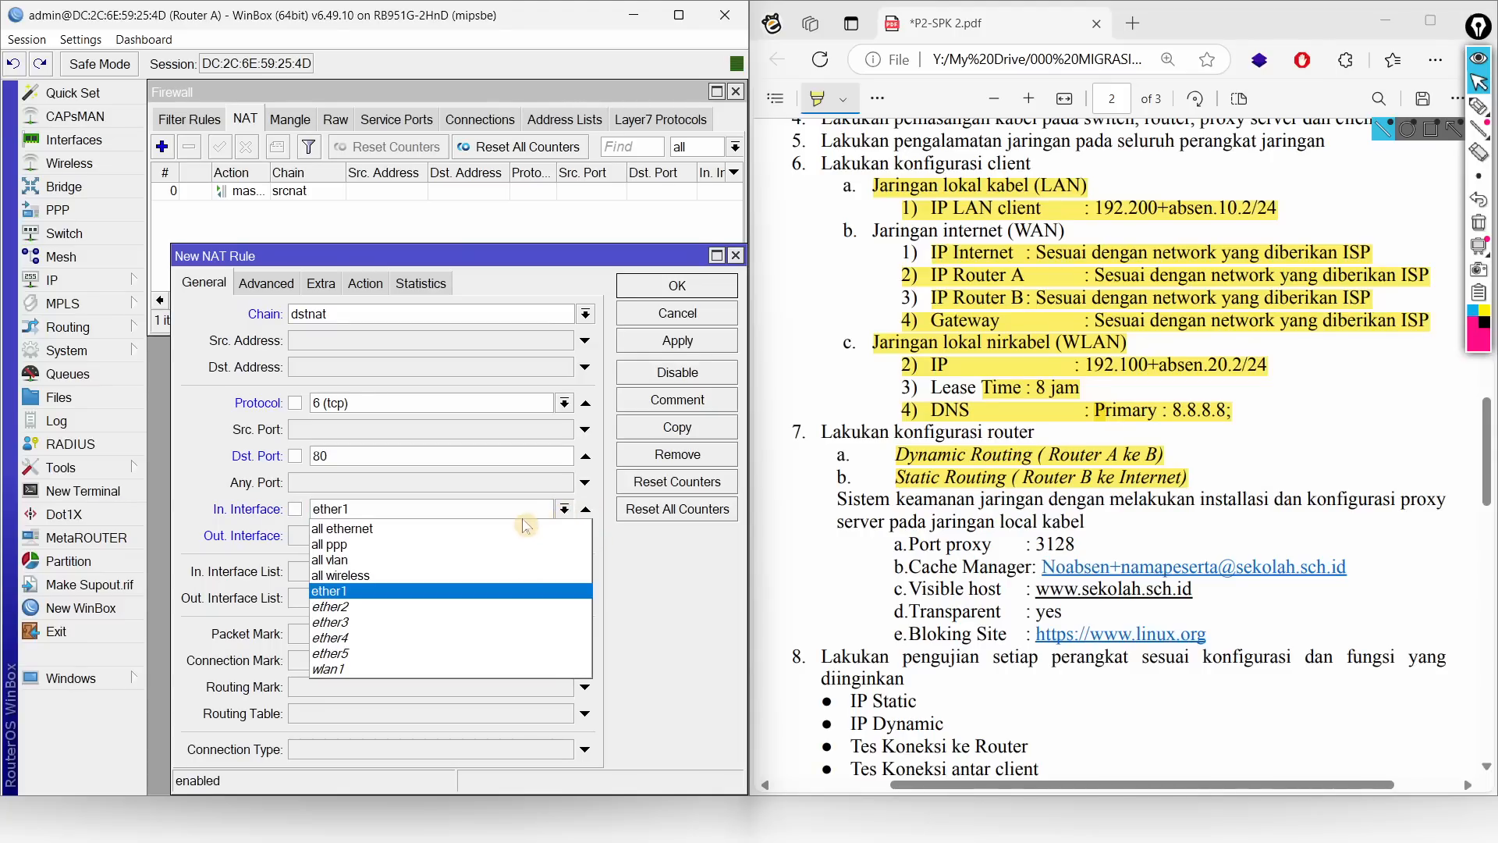
{"action": "left_click", "coordinate": [410, 621]}
{"action": "key", "text": "alt+Tab"}
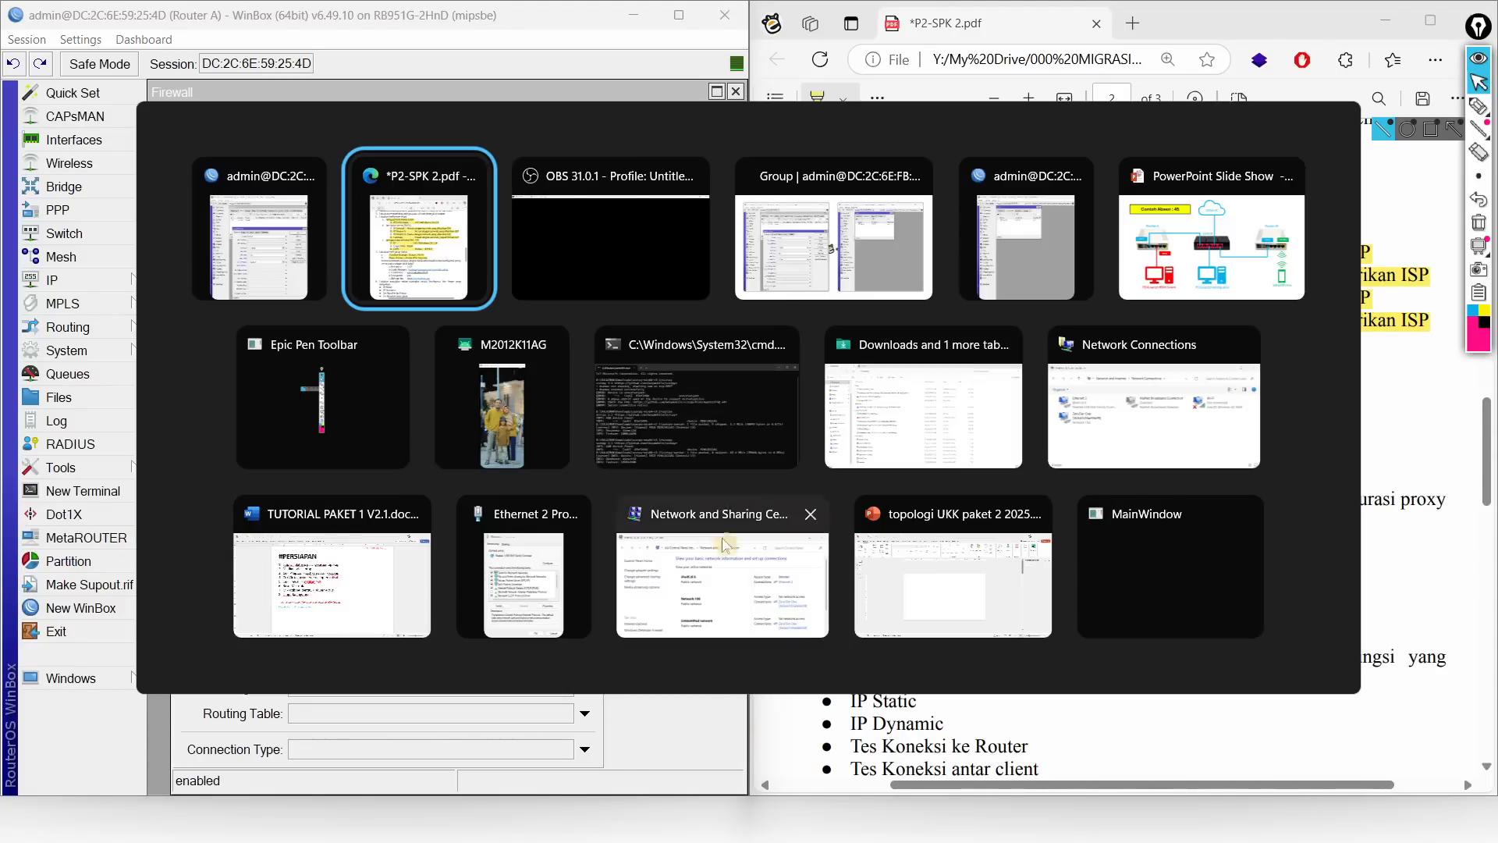
{"action": "left_click", "coordinate": [1206, 234]}
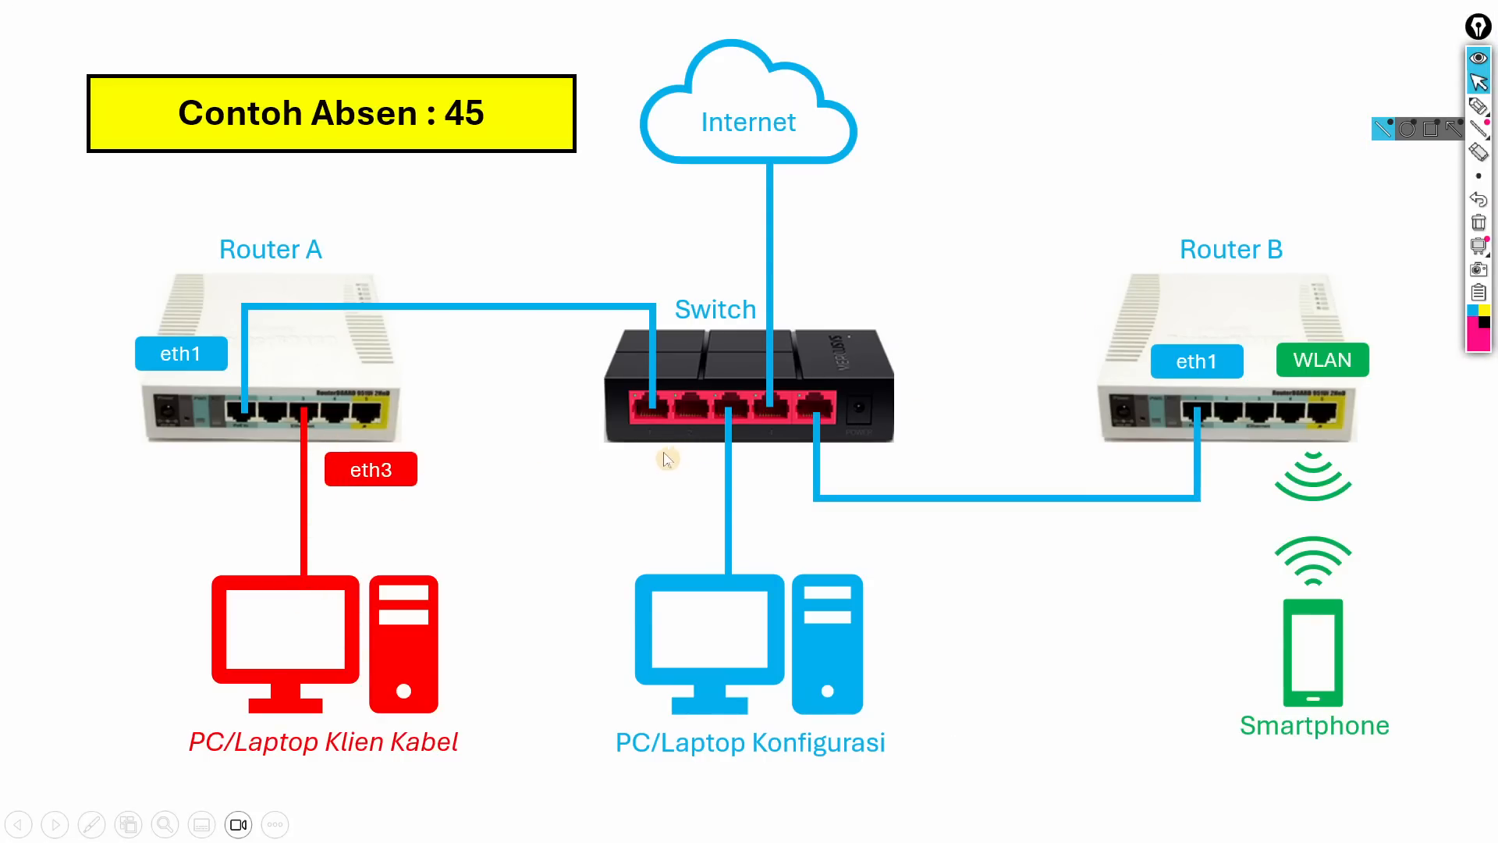
{"action": "key", "text": "alt+Tab"}
{"action": "key", "text": "Tab"}
{"action": "key", "text": "alt+Tab"}
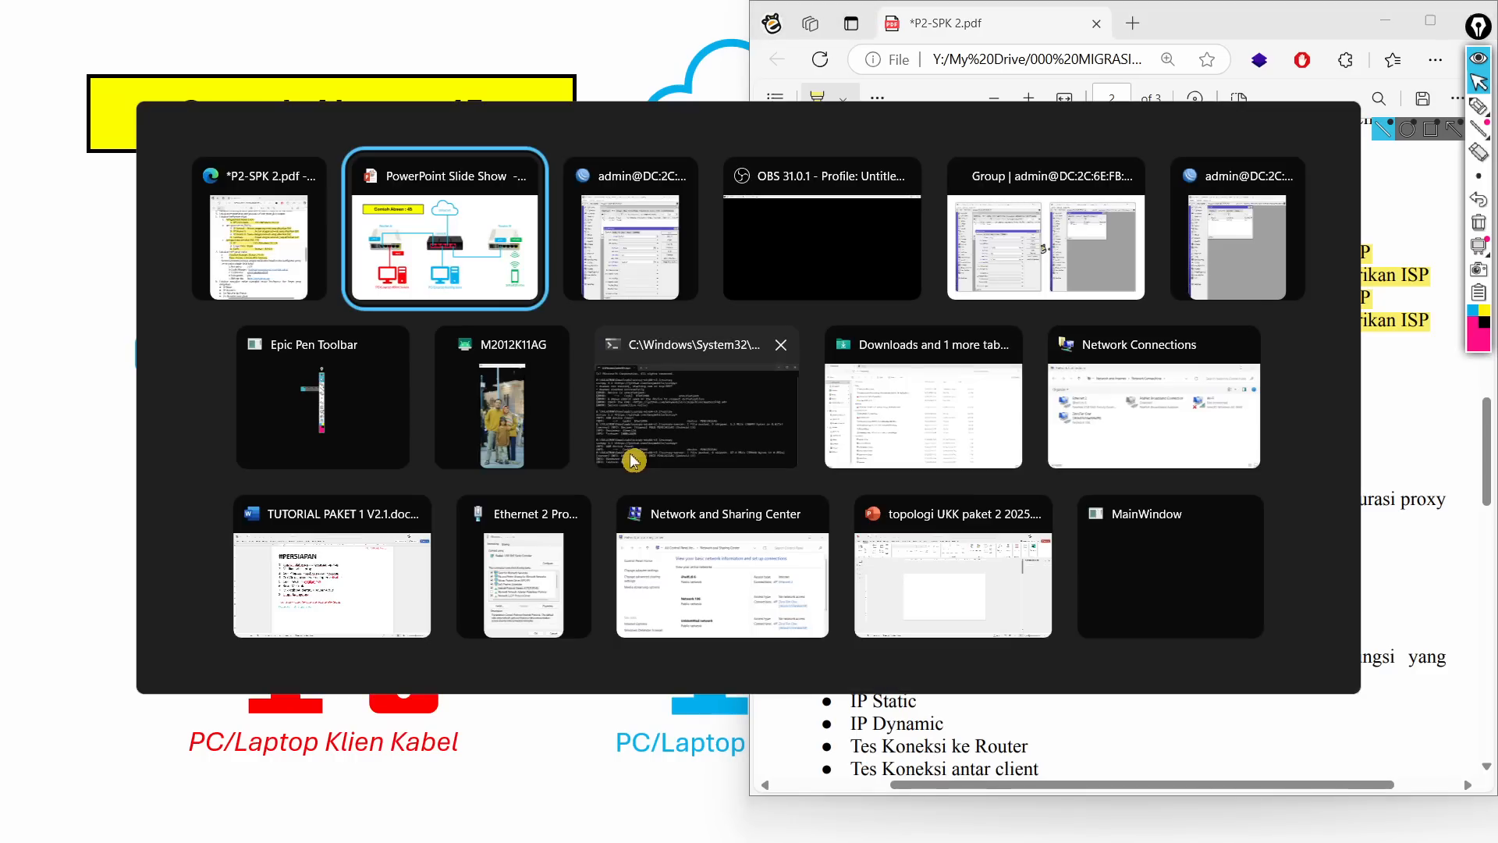
{"action": "key", "text": "Tab"}
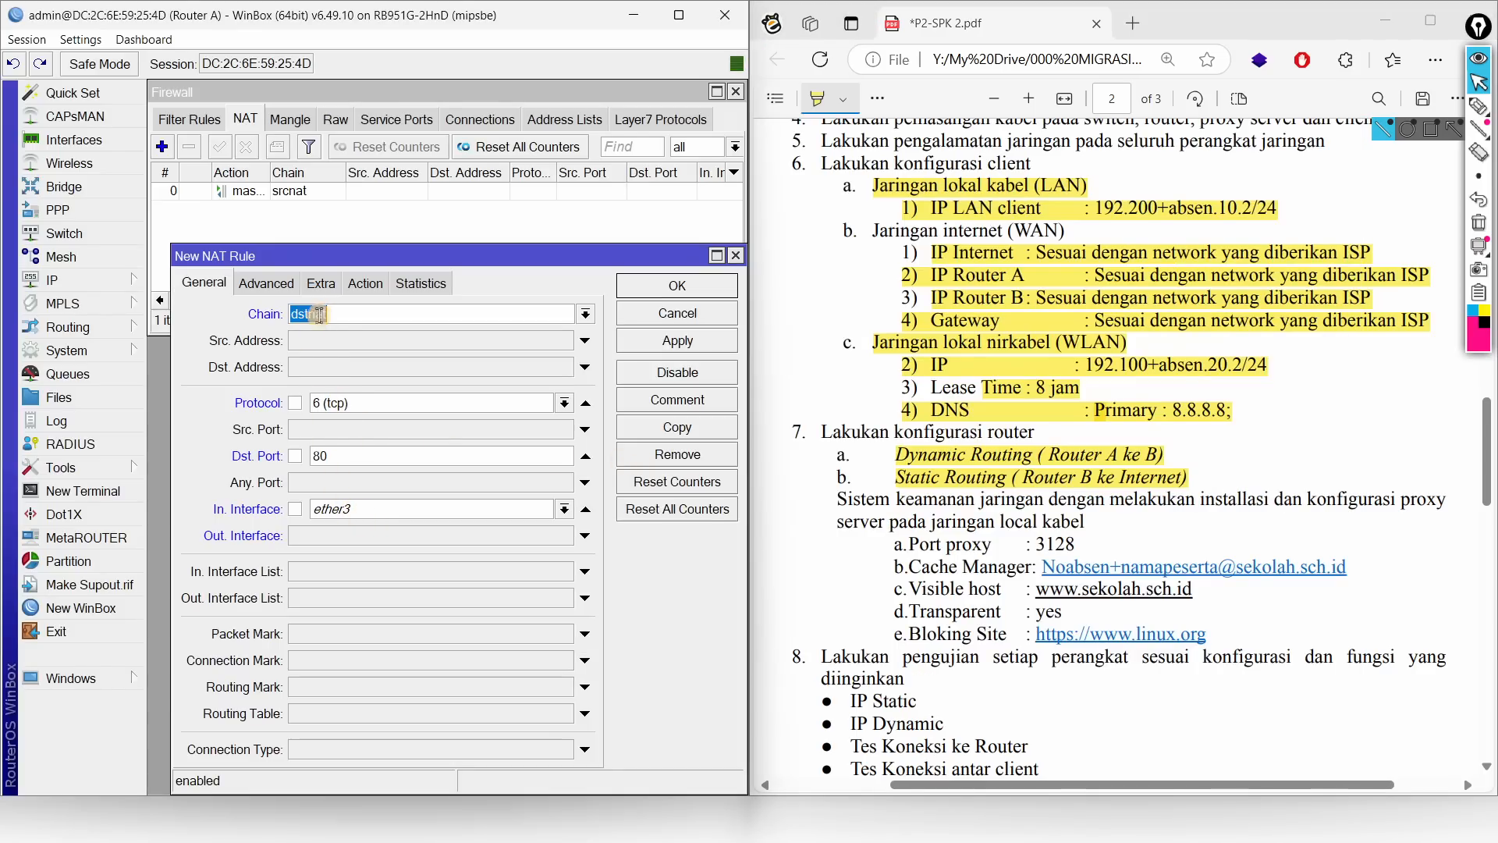
Step: Set the NAT rule action to redirect with To Ports 3128, save it, and select it in the list
{"action": "left_click", "coordinate": [370, 286]}
{"action": "left_click", "coordinate": [347, 316]}
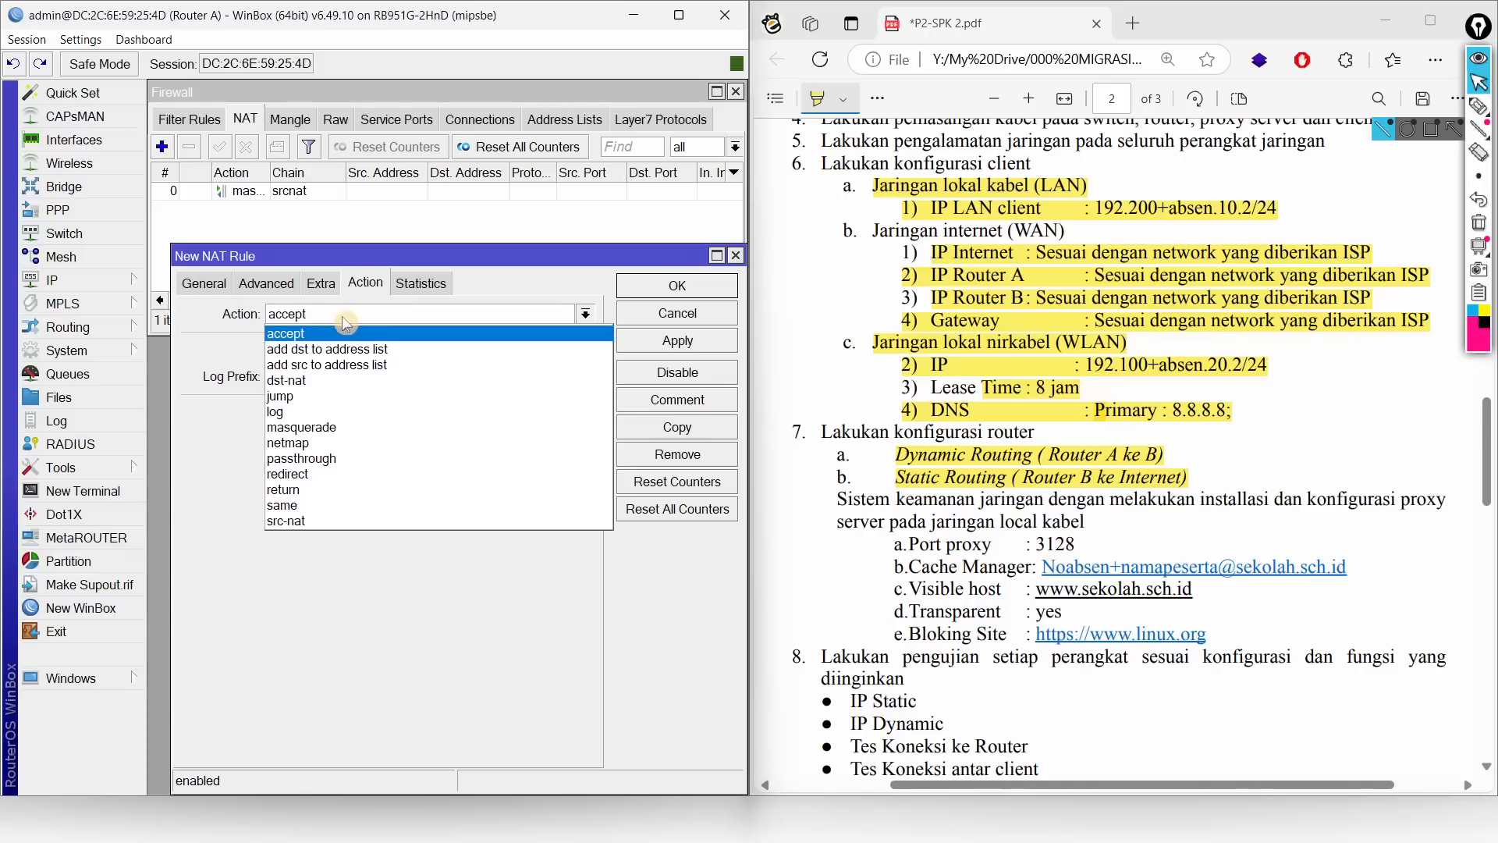
{"action": "left_click", "coordinate": [304, 474]}
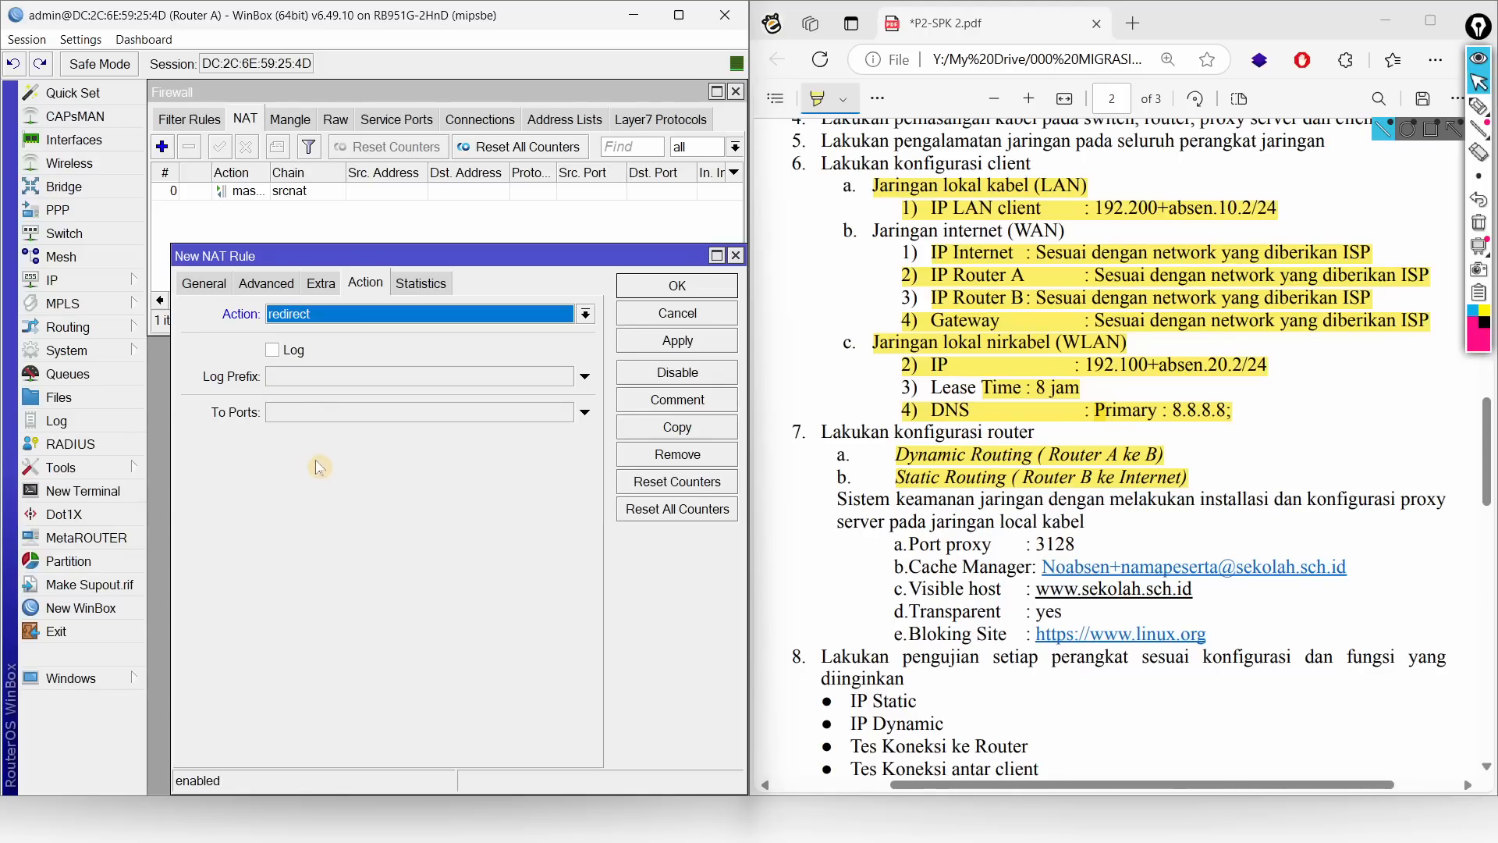
{"action": "left_click", "coordinate": [345, 414]}
{"action": "type", "text": "3128"}
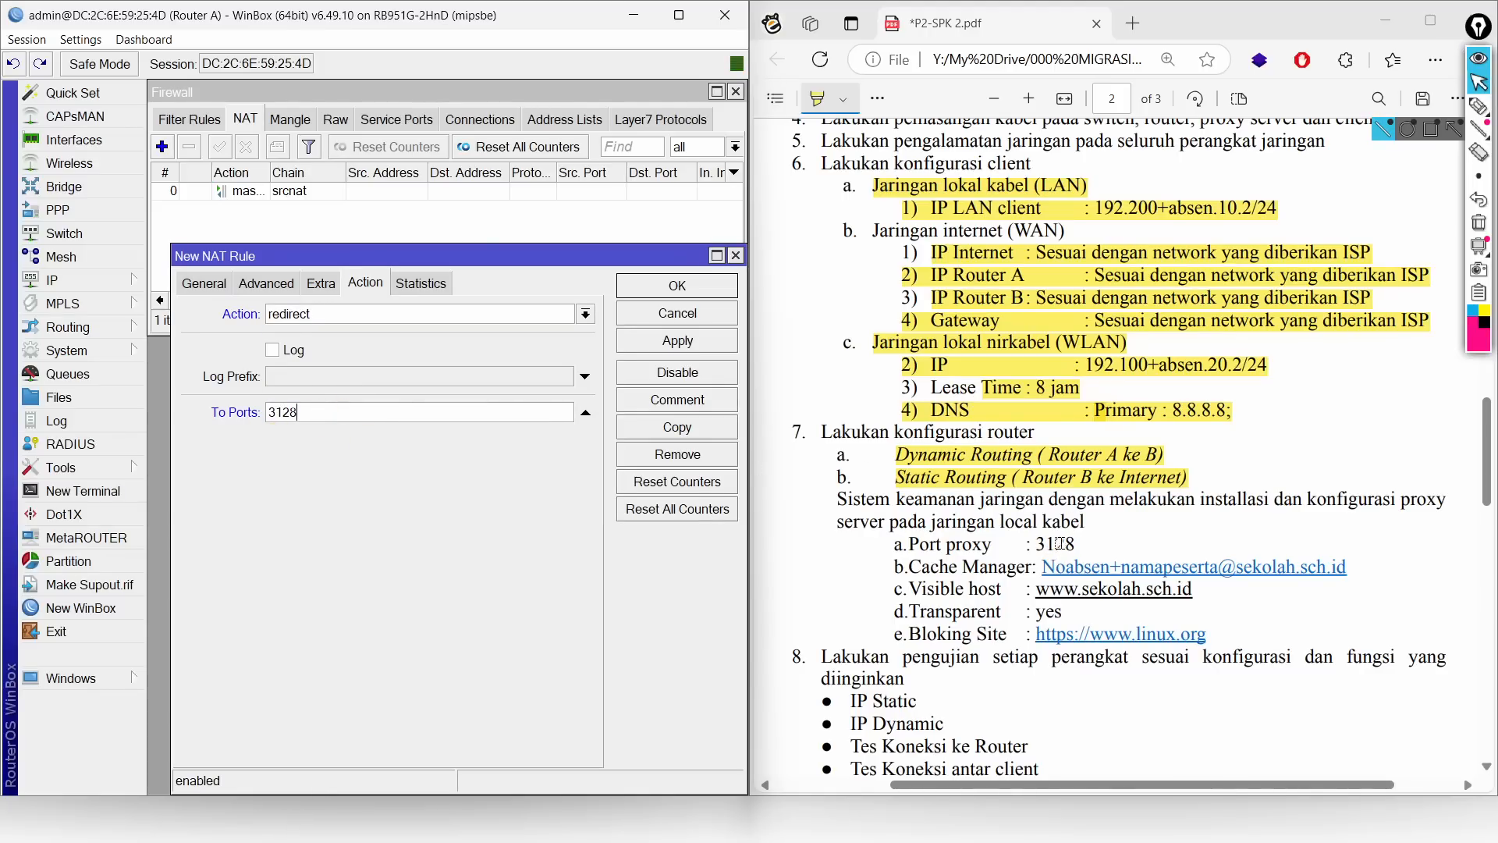
{"action": "left_click", "coordinate": [662, 287]}
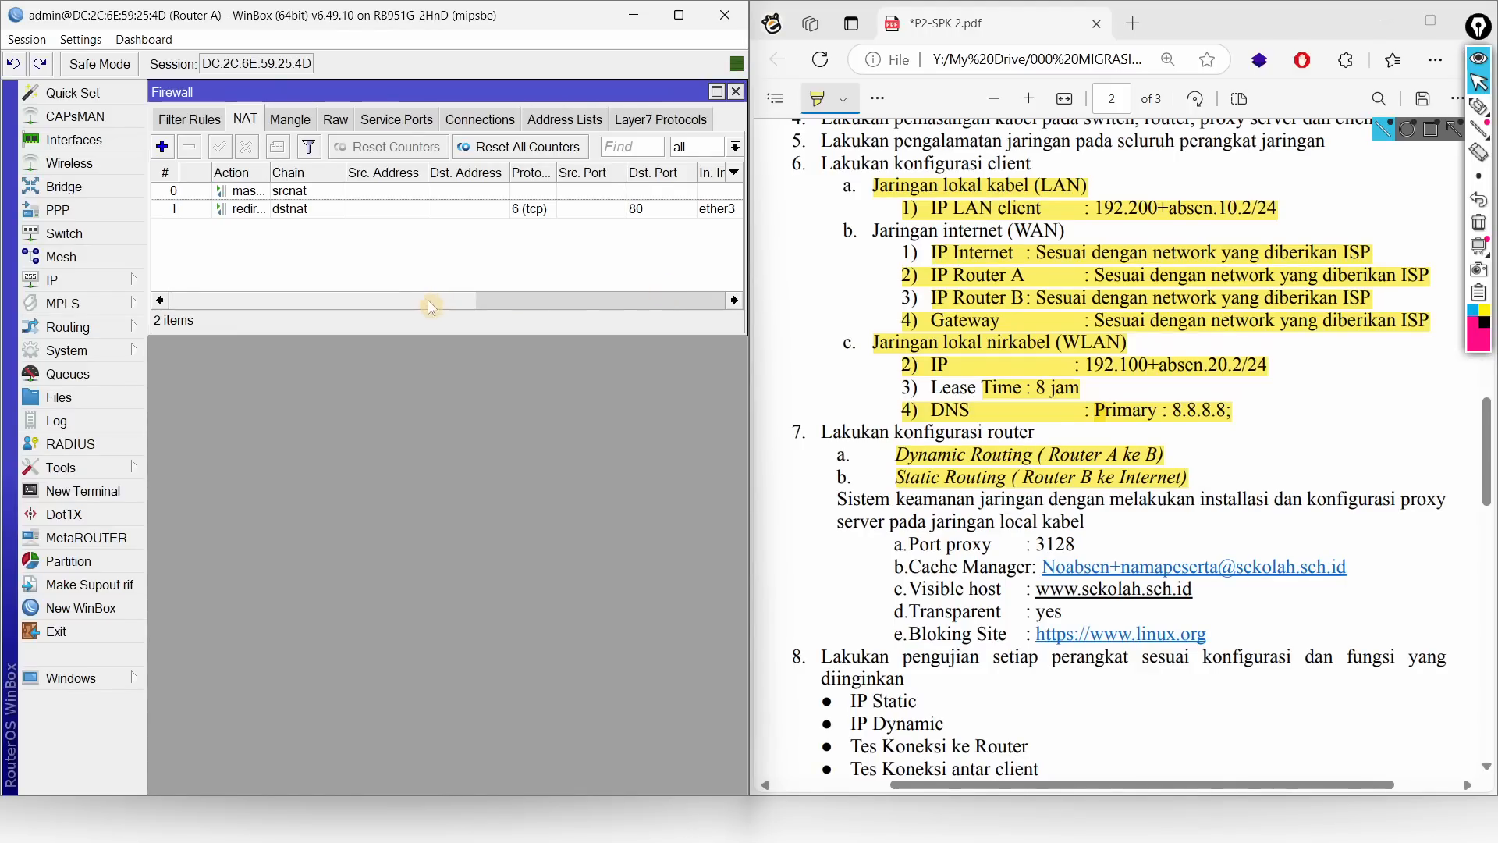
{"action": "left_click_drag", "start_coordinate": [433, 304], "coordinate": [687, 312]}
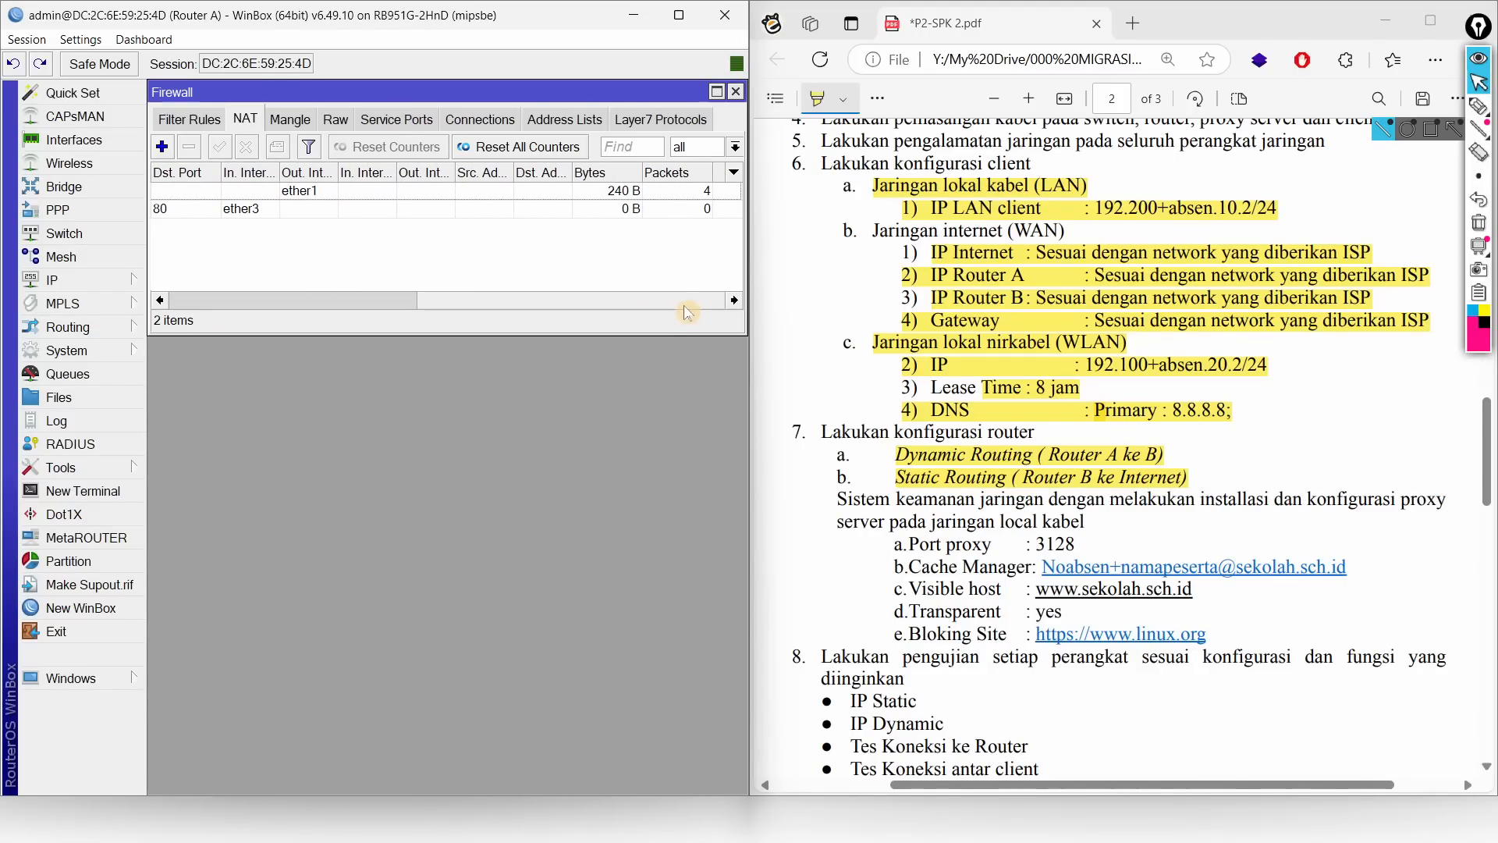
{"action": "left_click", "coordinate": [621, 210]}
Step: View the redirect rule's Statistics (0 bytes, 0 packets) and highlight the proxy requirements green in the PDF
{"action": "left_click_drag", "start_coordinate": [573, 300], "coordinate": [244, 248]}
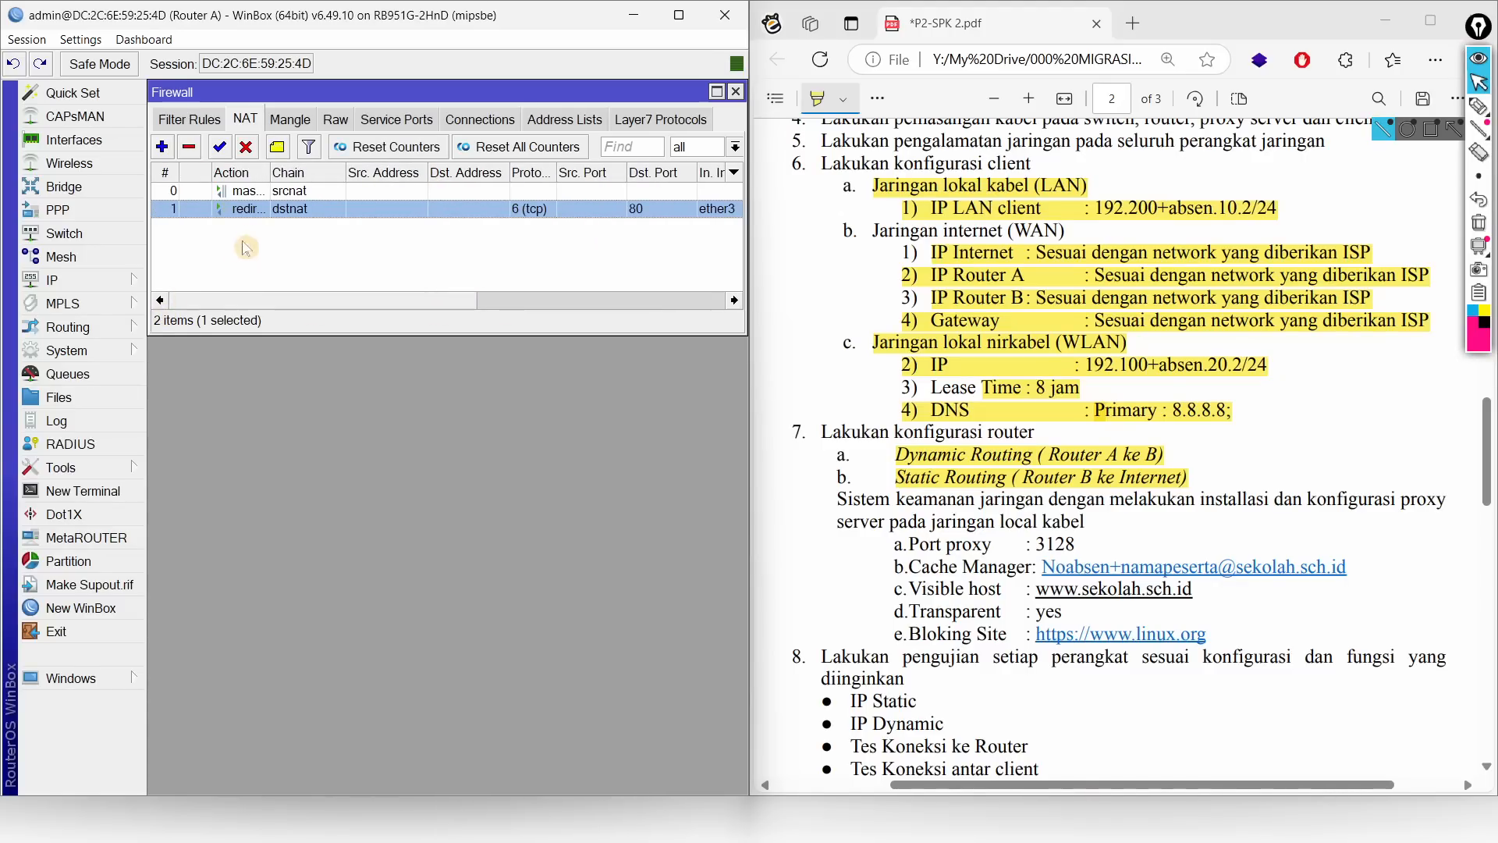
{"action": "double_click", "coordinate": [254, 209]}
{"action": "left_click", "coordinate": [415, 284]}
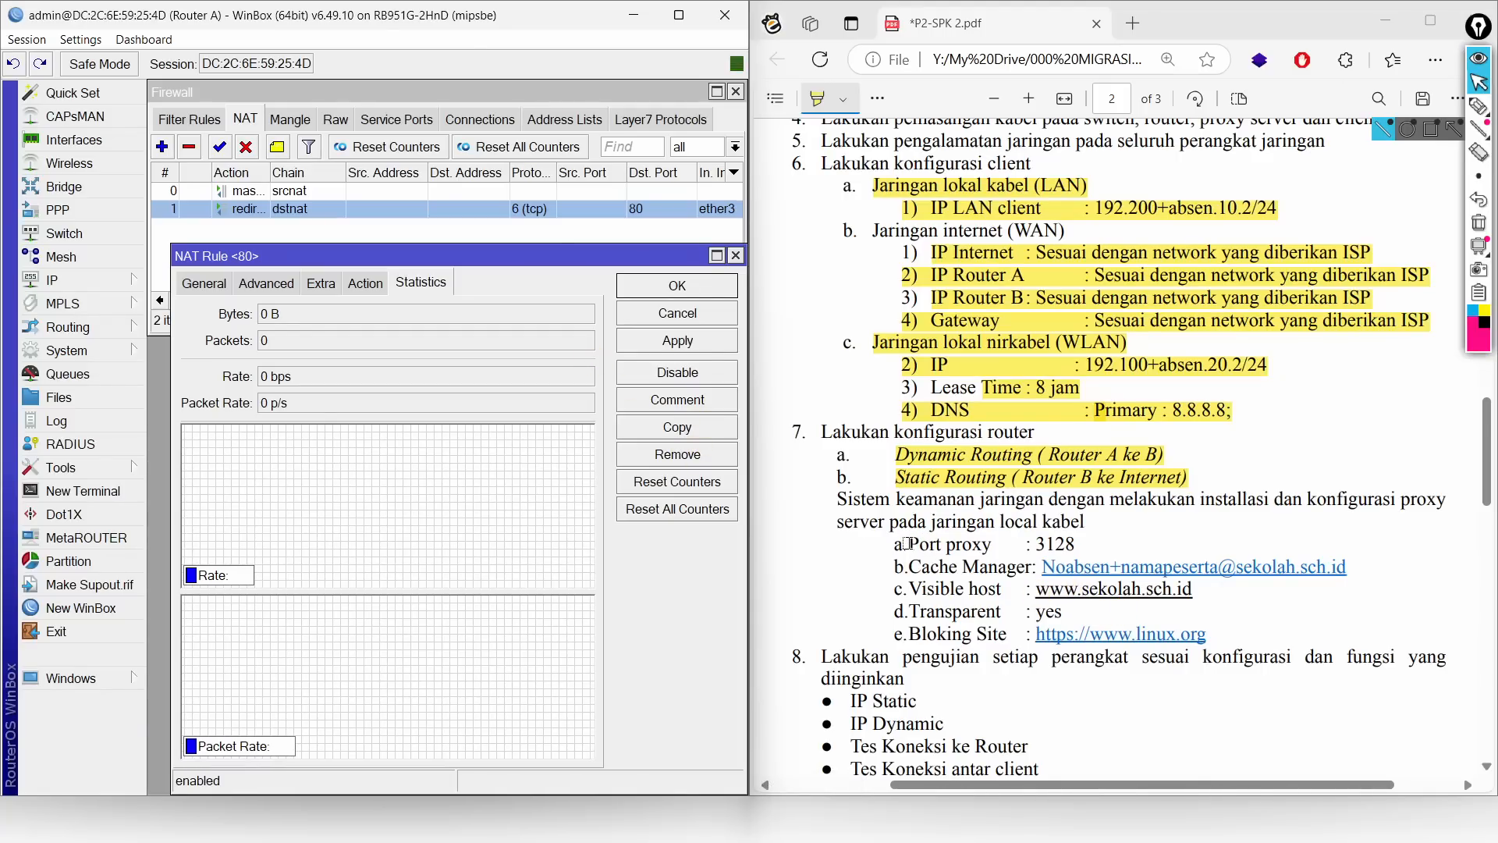
{"action": "mouse_move", "coordinate": [911, 545]}
{"action": "left_mouse_down"}
{"action": "mouse_move", "coordinate": [1143, 598]}
{"action": "mouse_move", "coordinate": [1217, 632]}
{"action": "left_mouse_up"}
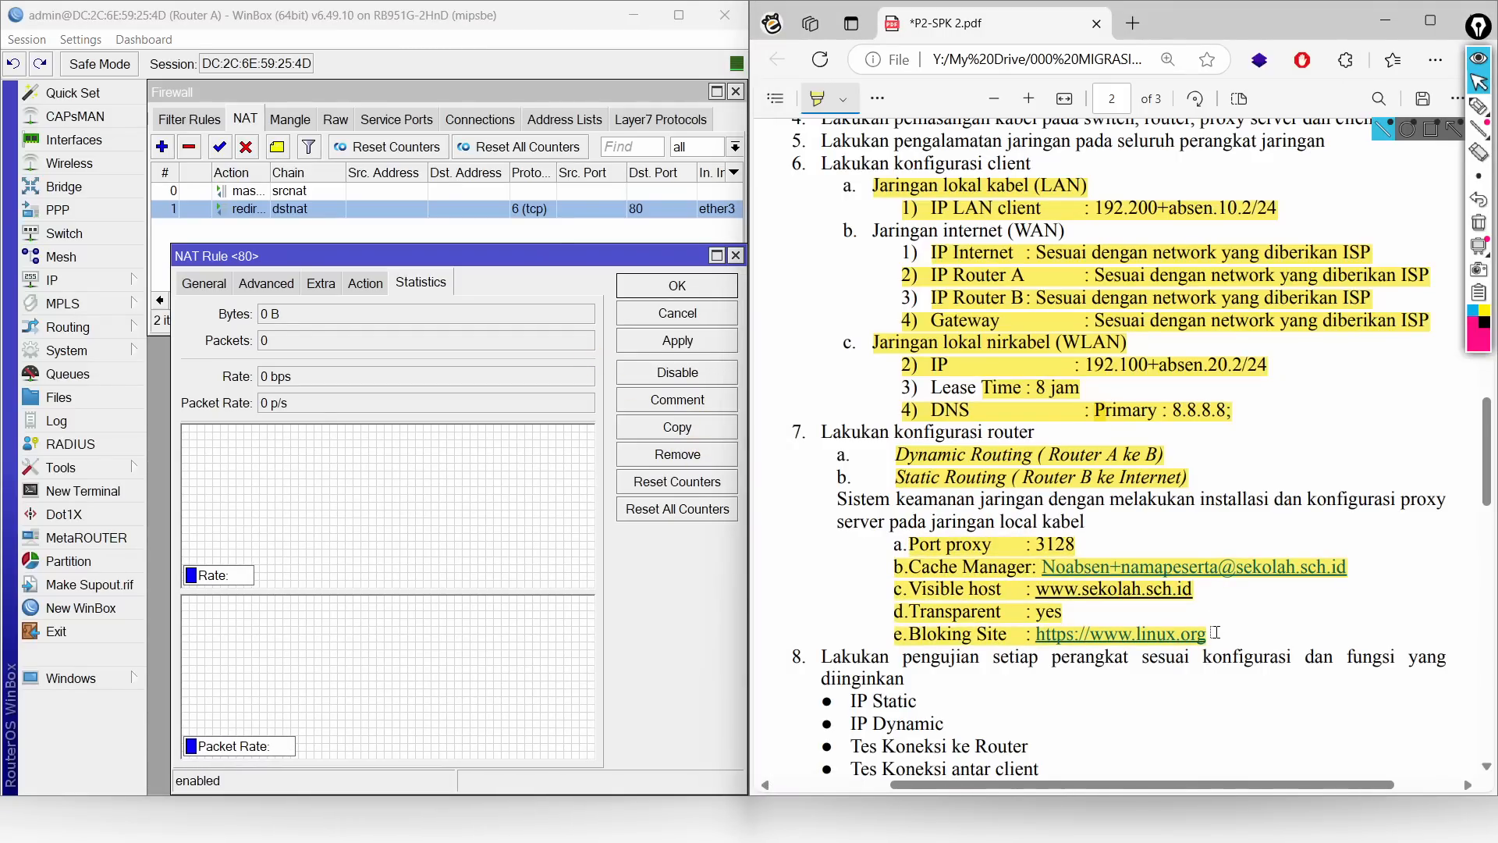
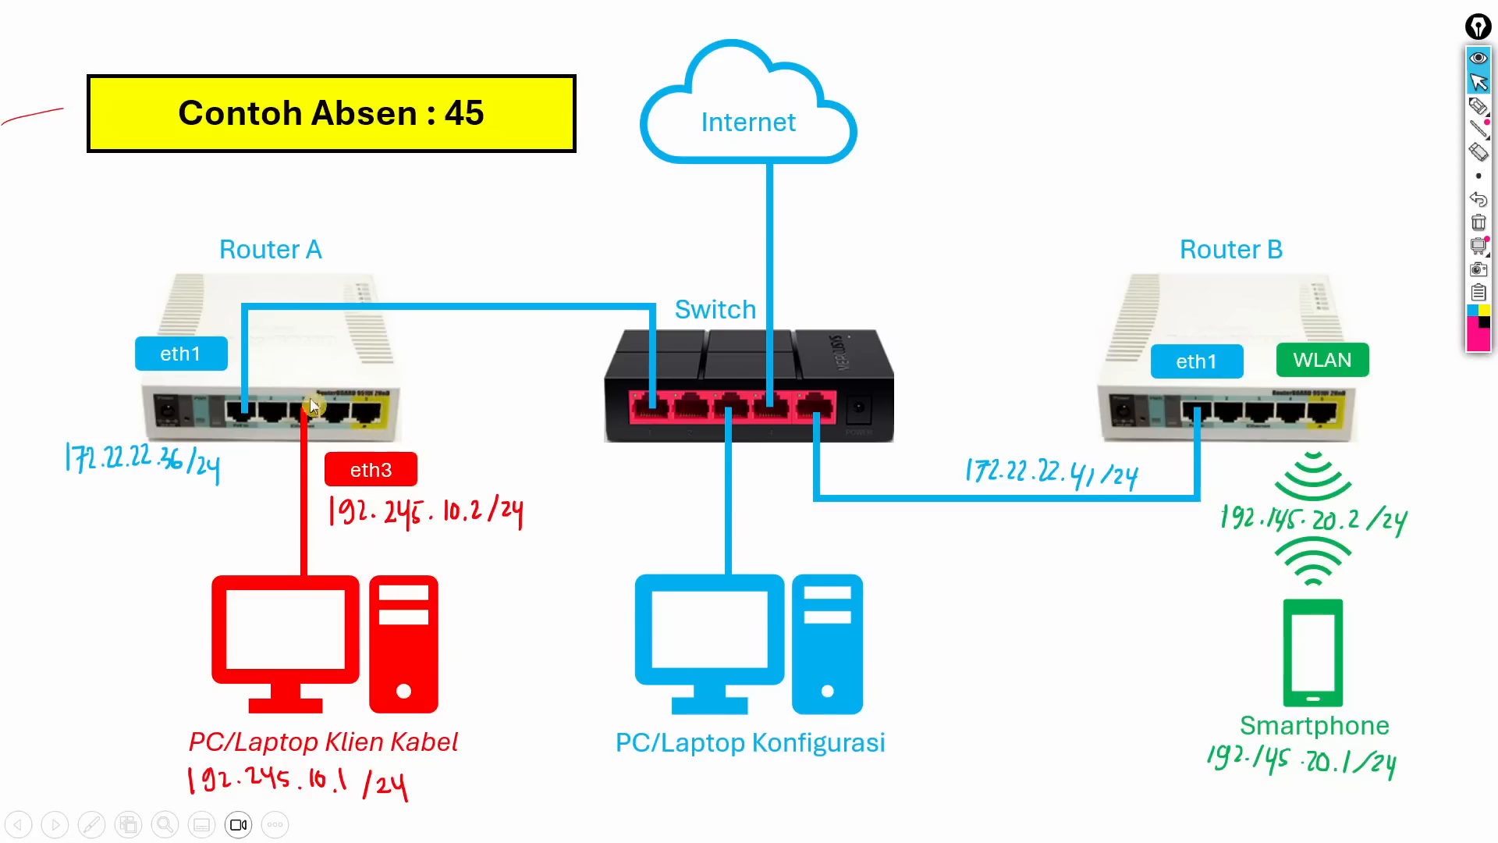
Step: Bring Router A's WinBox DNS Settings in front of the topology slide
{"action": "key", "text": "alt+Tab"}
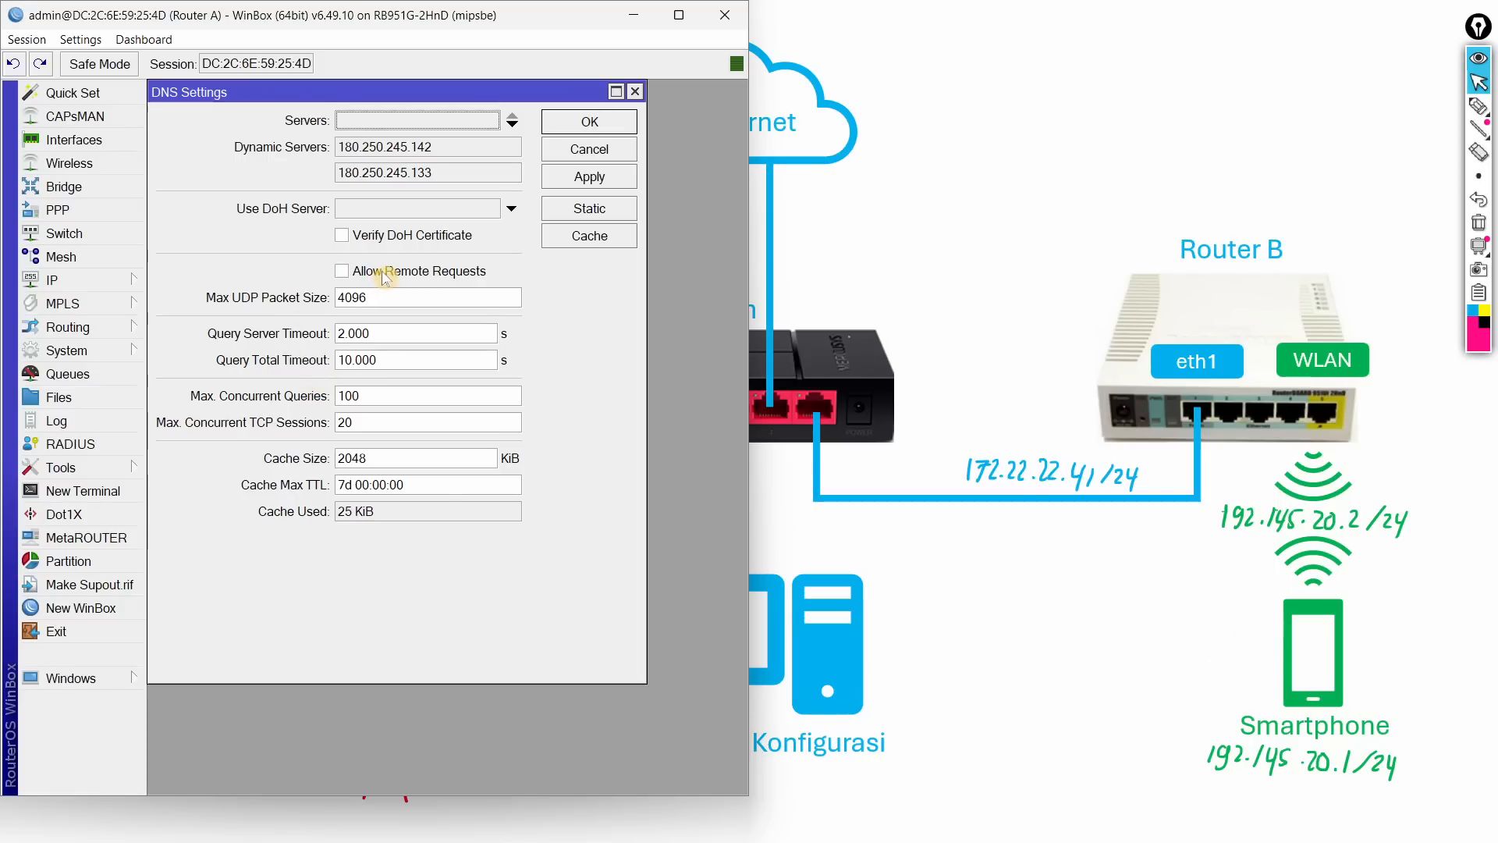
Step: Enable Allow Remote Requests in Router A's DNS Settings and apply it
{"action": "left_click", "coordinate": [384, 274]}
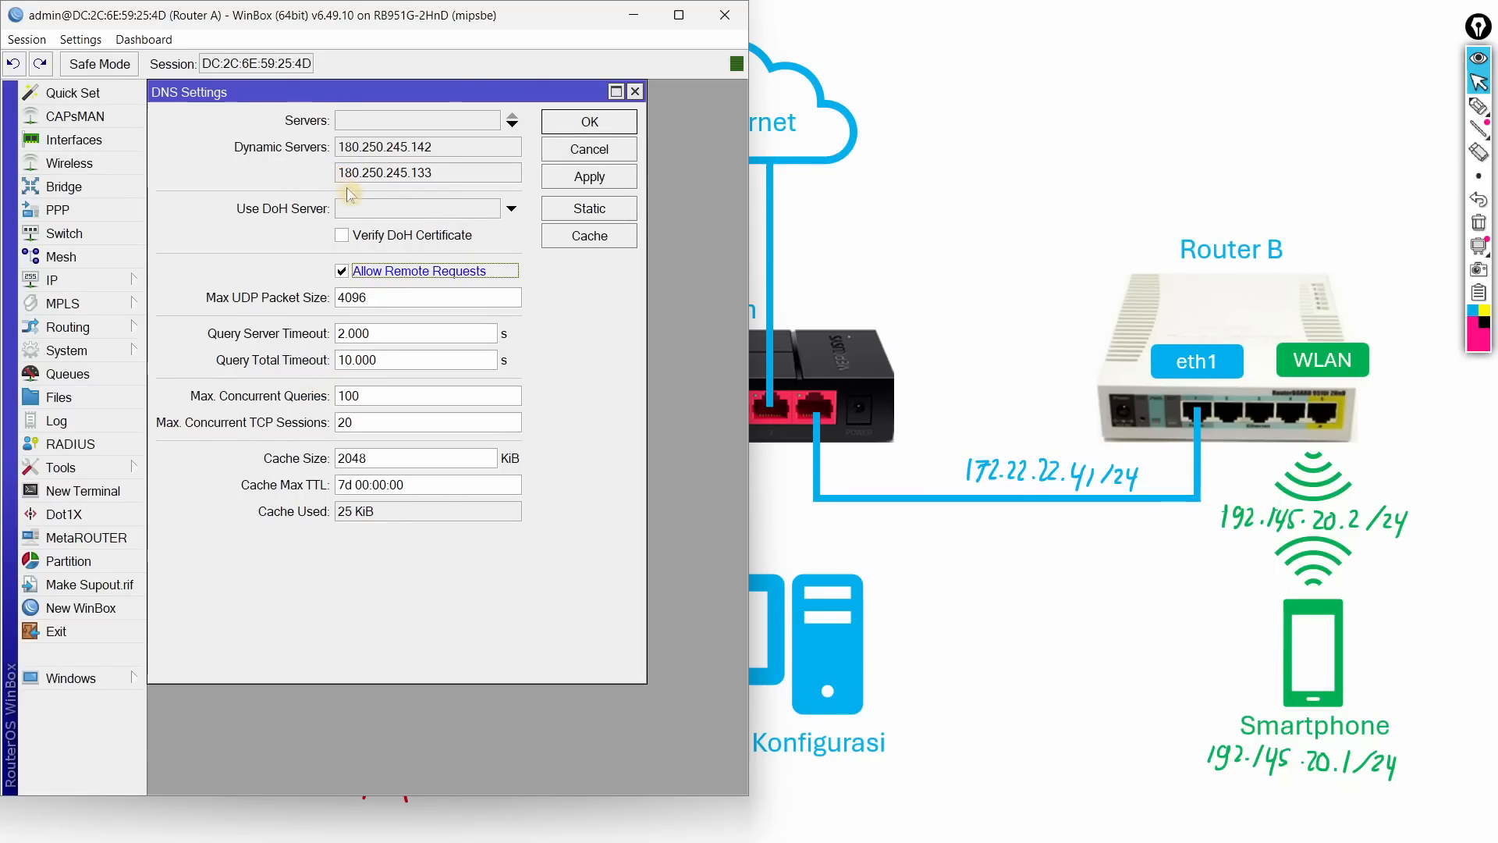
{"action": "key", "text": "alt+Tab"}
{"action": "key", "text": "alt+Tab"}
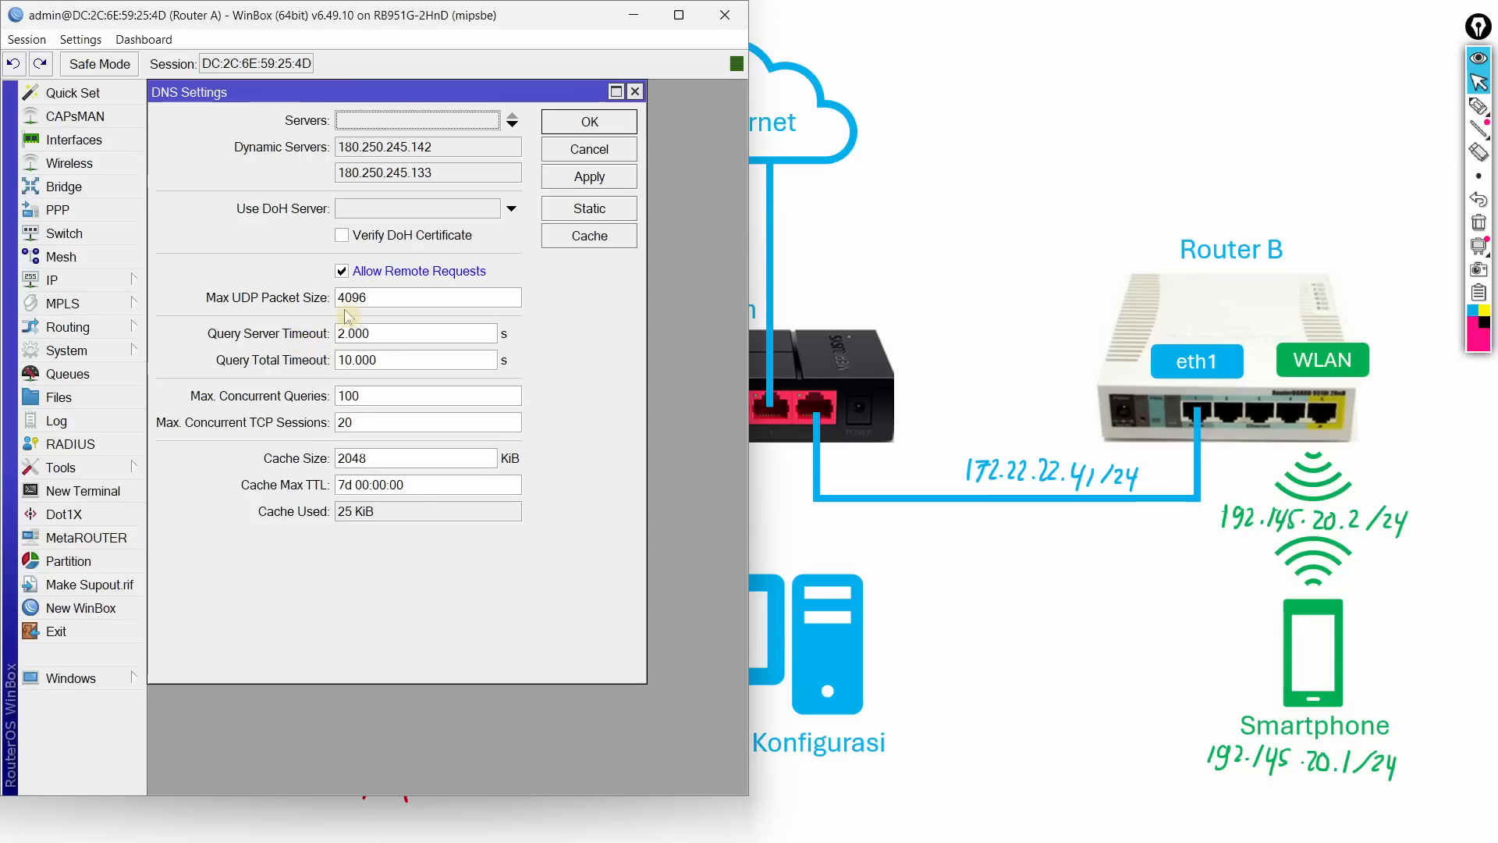
{"action": "left_click", "coordinate": [591, 178]}
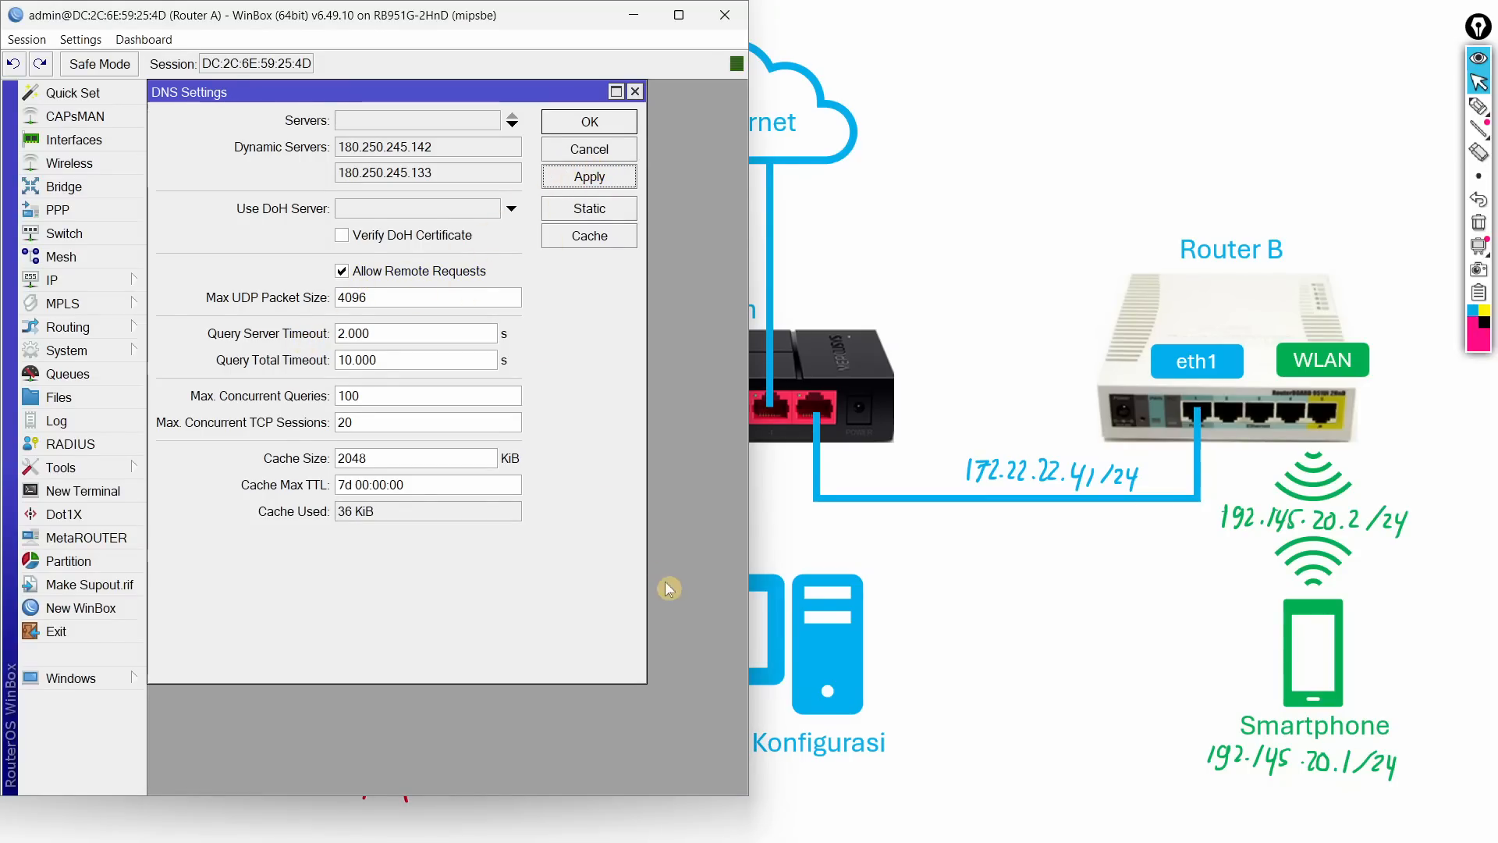
{"action": "key", "text": "alt+Tab"}
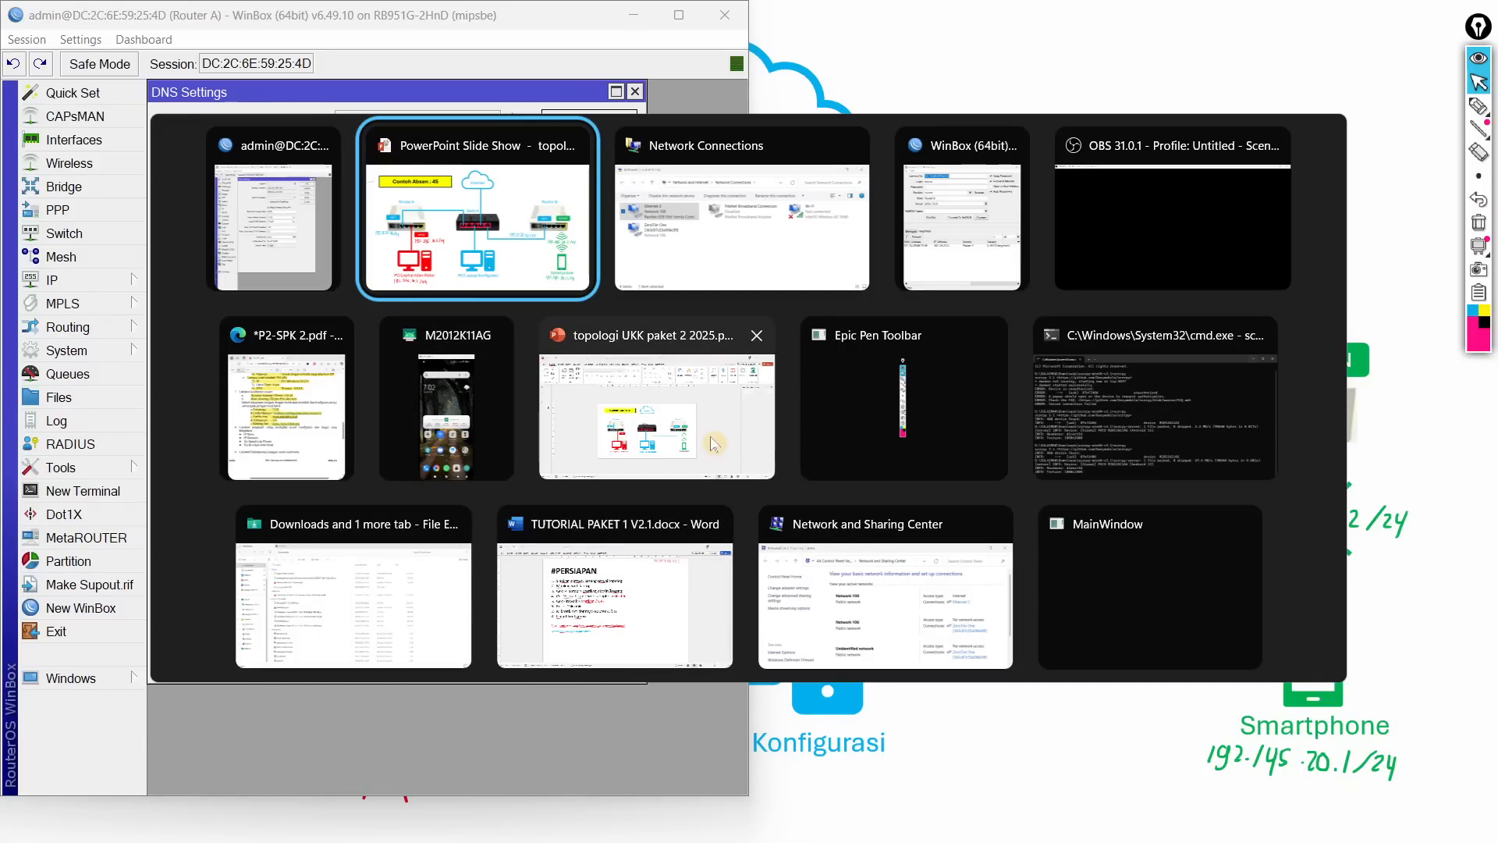
Step: Open a new Command Prompt with cmd and ping google.com
{"action": "left_click", "coordinate": [1114, 437]}
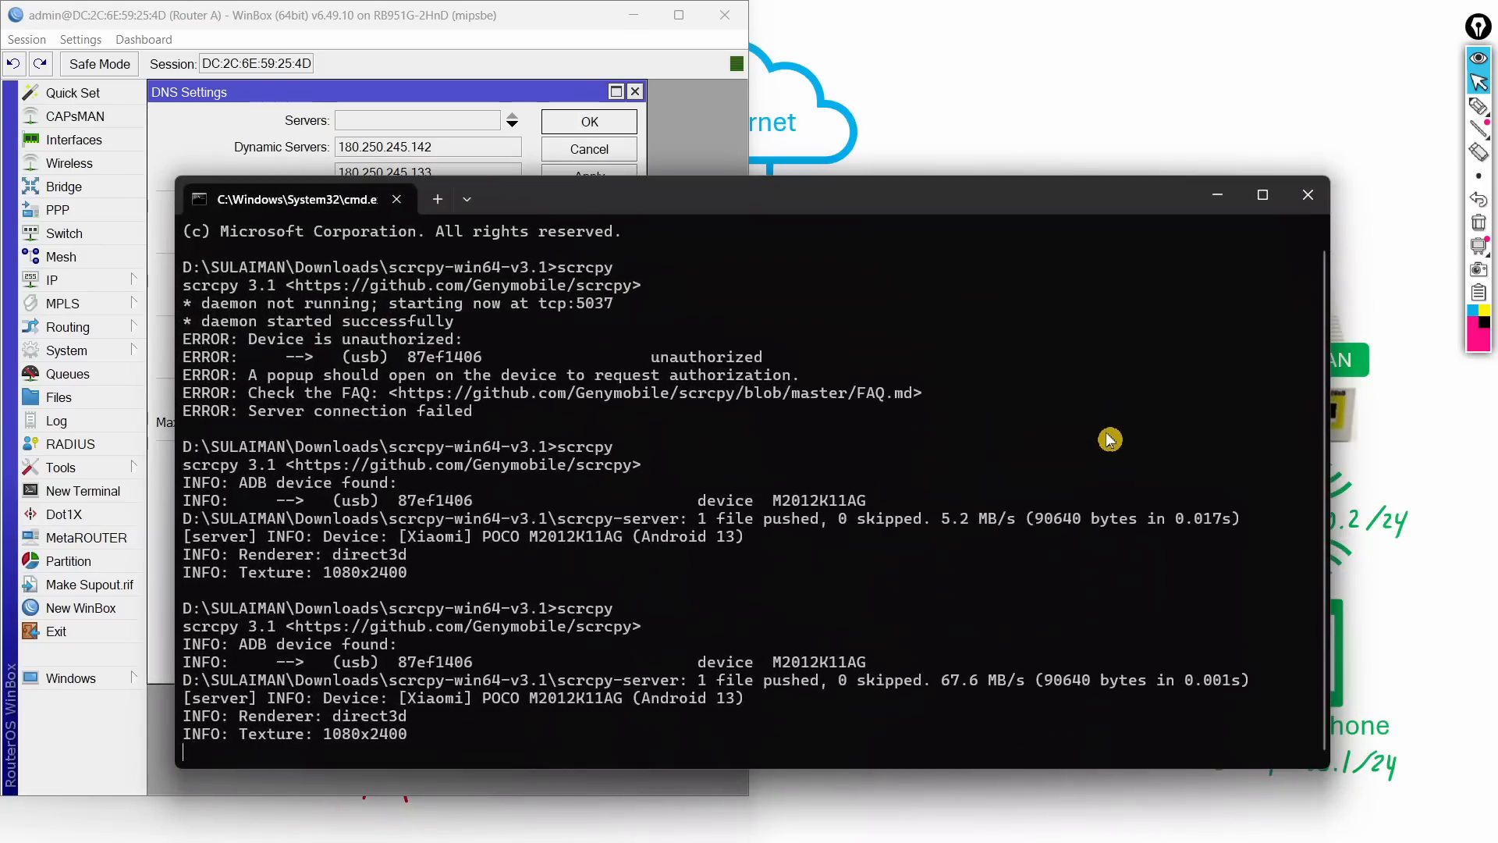
{"action": "key", "text": "alt+Tab"}
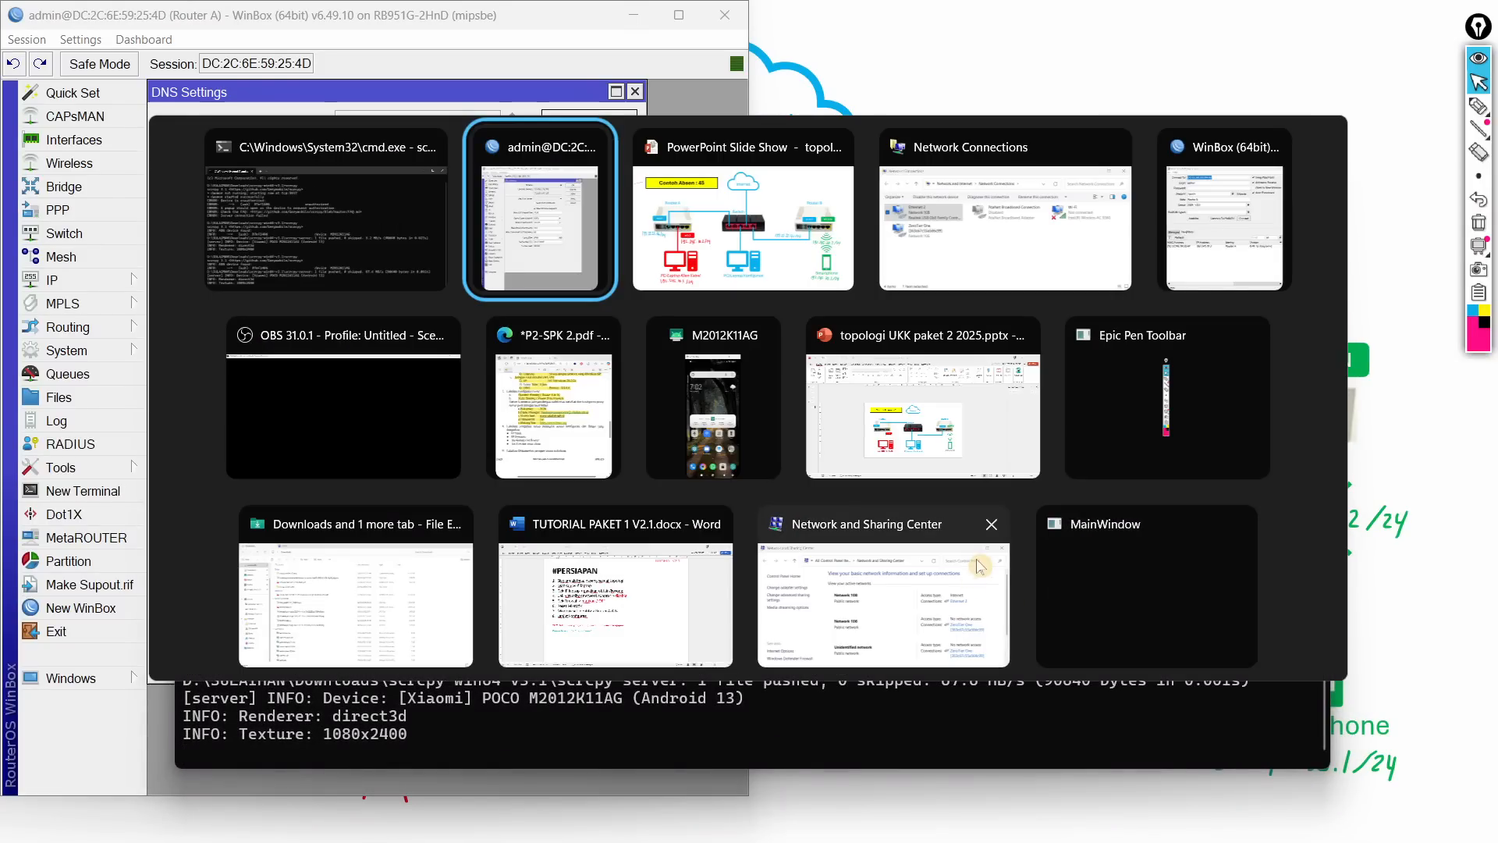
{"action": "key", "text": "super+r"}
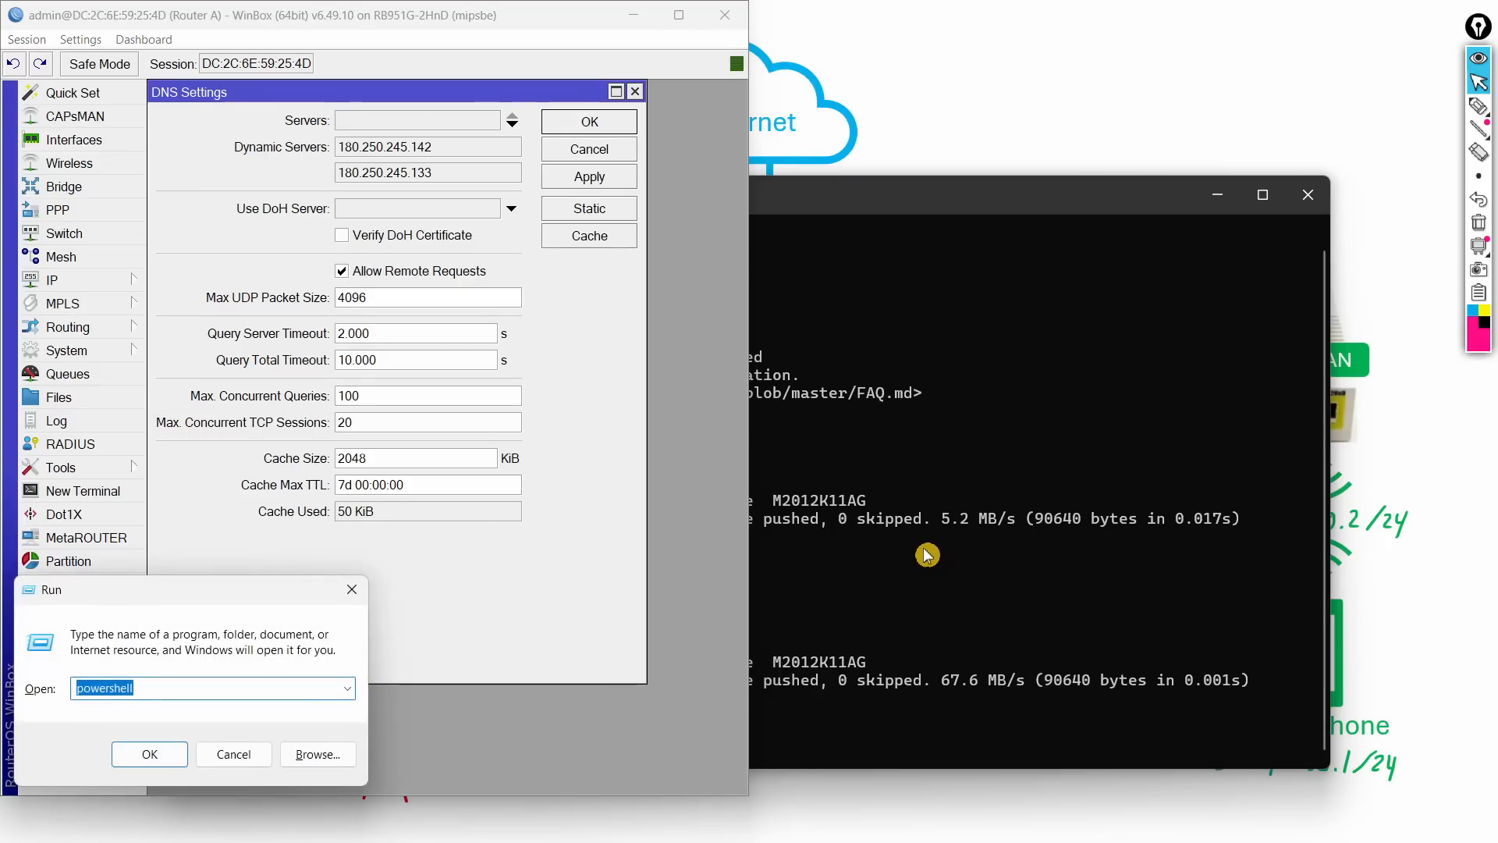
{"action": "type", "text": "cmd"}
{"action": "key", "text": "Return"}
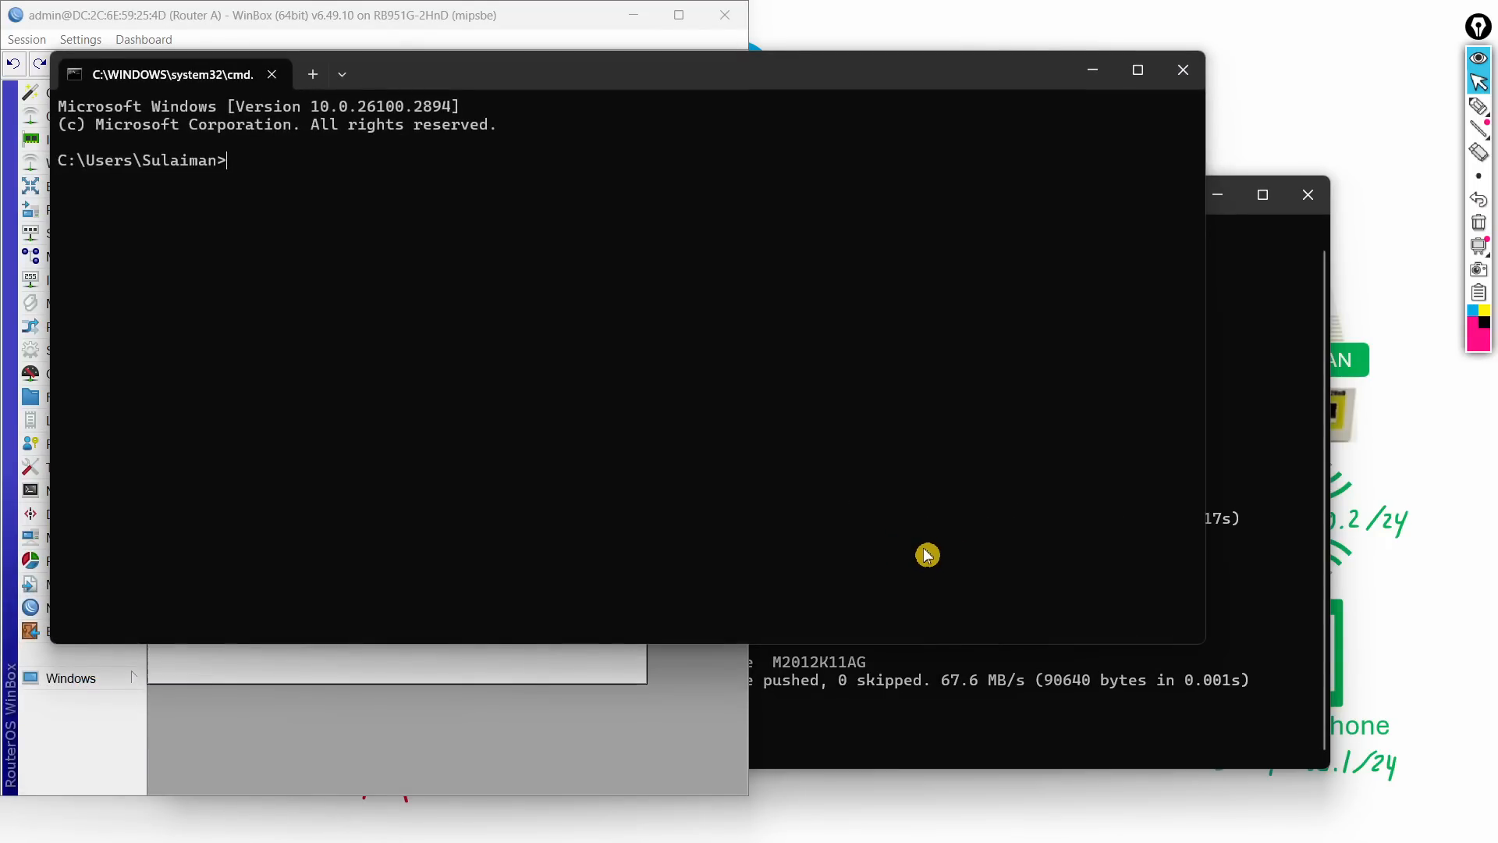
{"action": "type", "text": "ping g"}
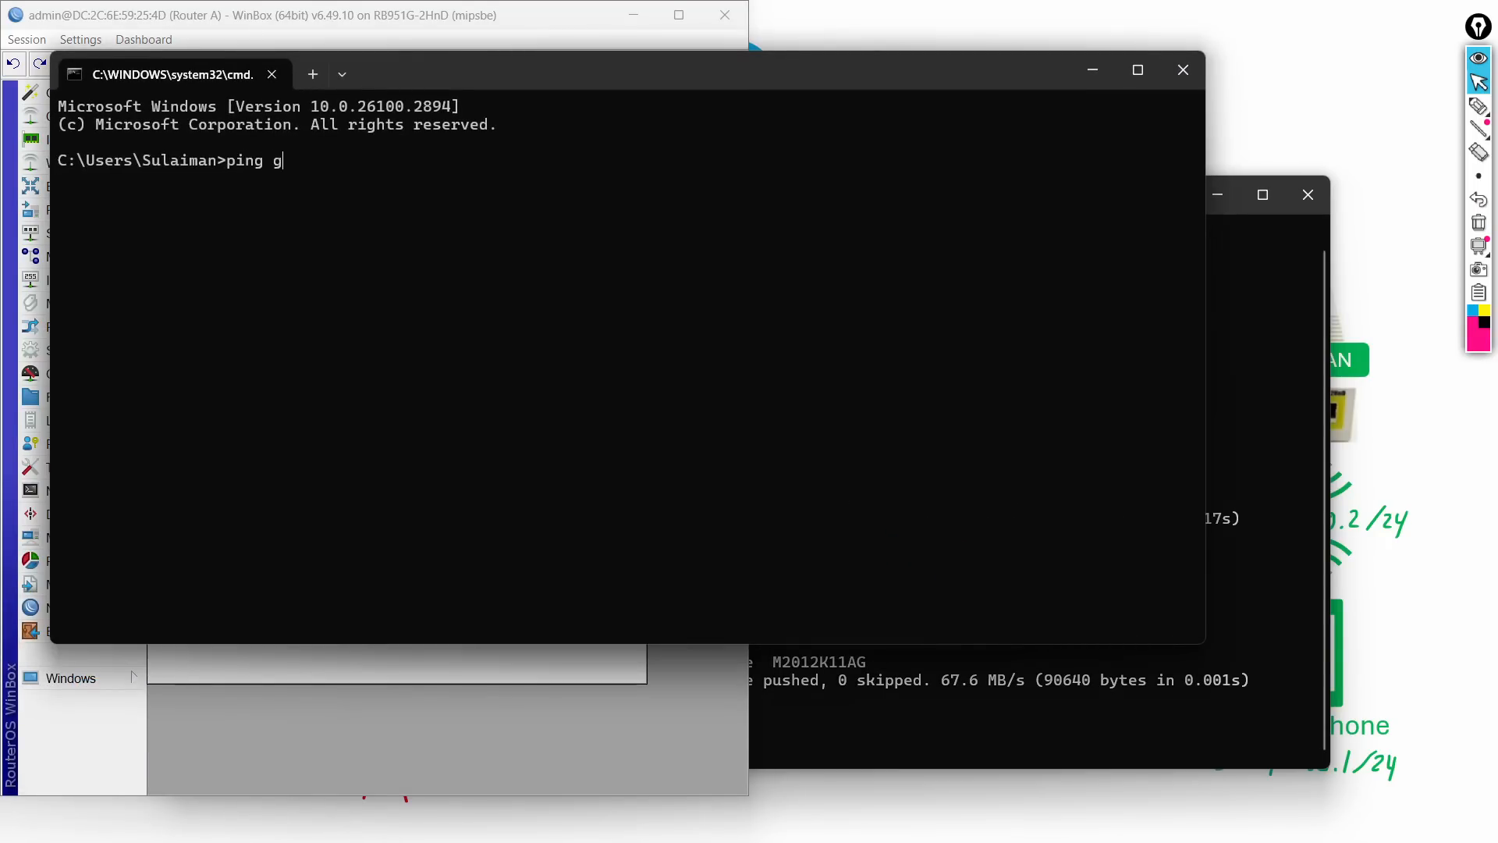
{"action": "type", "text": "oogle.com"}
{"action": "key", "text": "Return"}
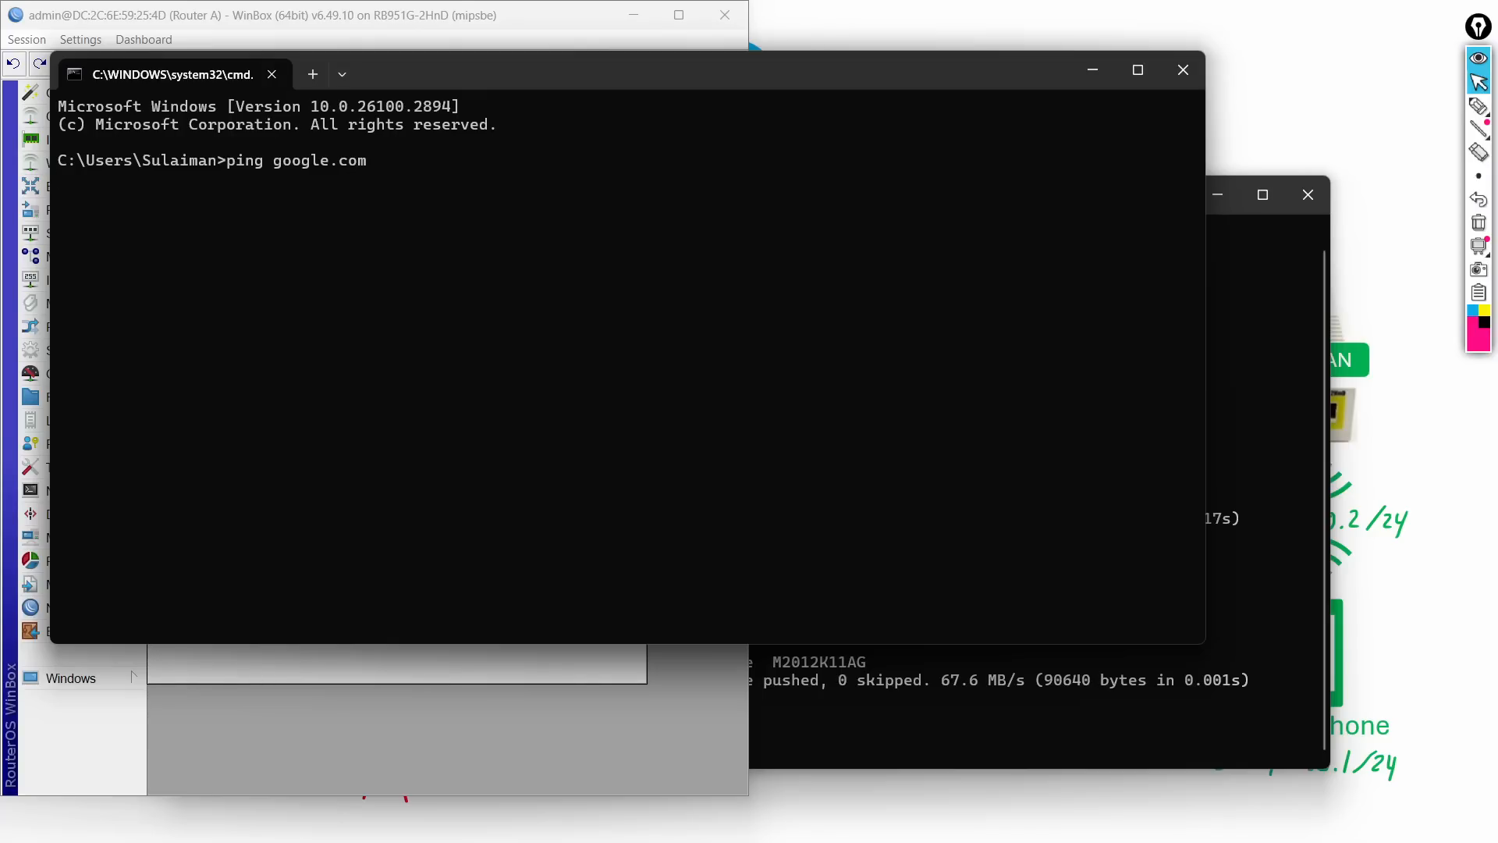
{"action": "key", "text": "ctrl+c"}
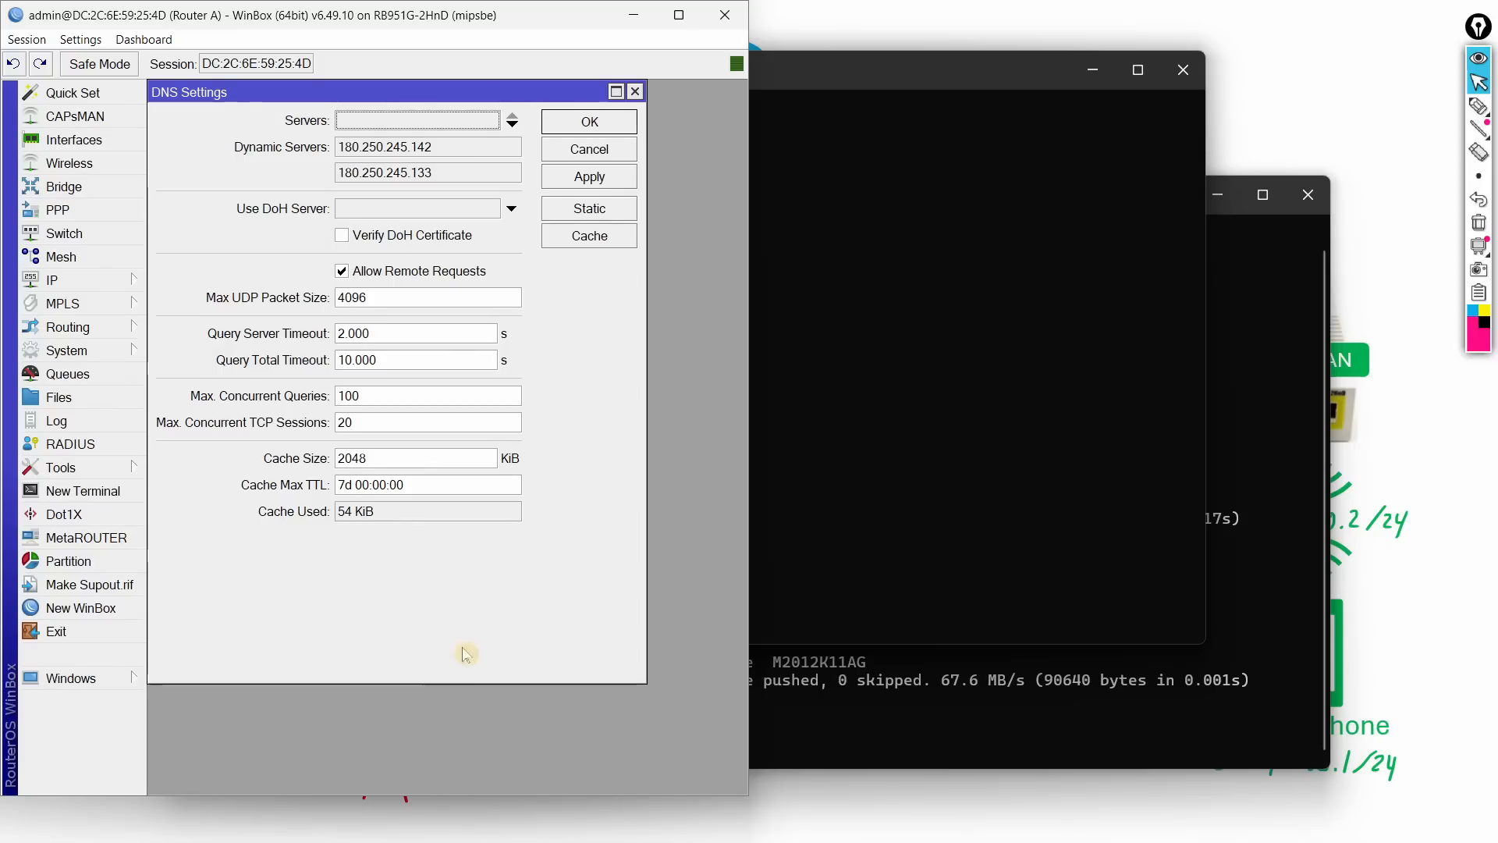
Step: Apply the disabled remote requests setting on Router A, then rerun the google.com ping
{"action": "left_click", "coordinate": [464, 675]}
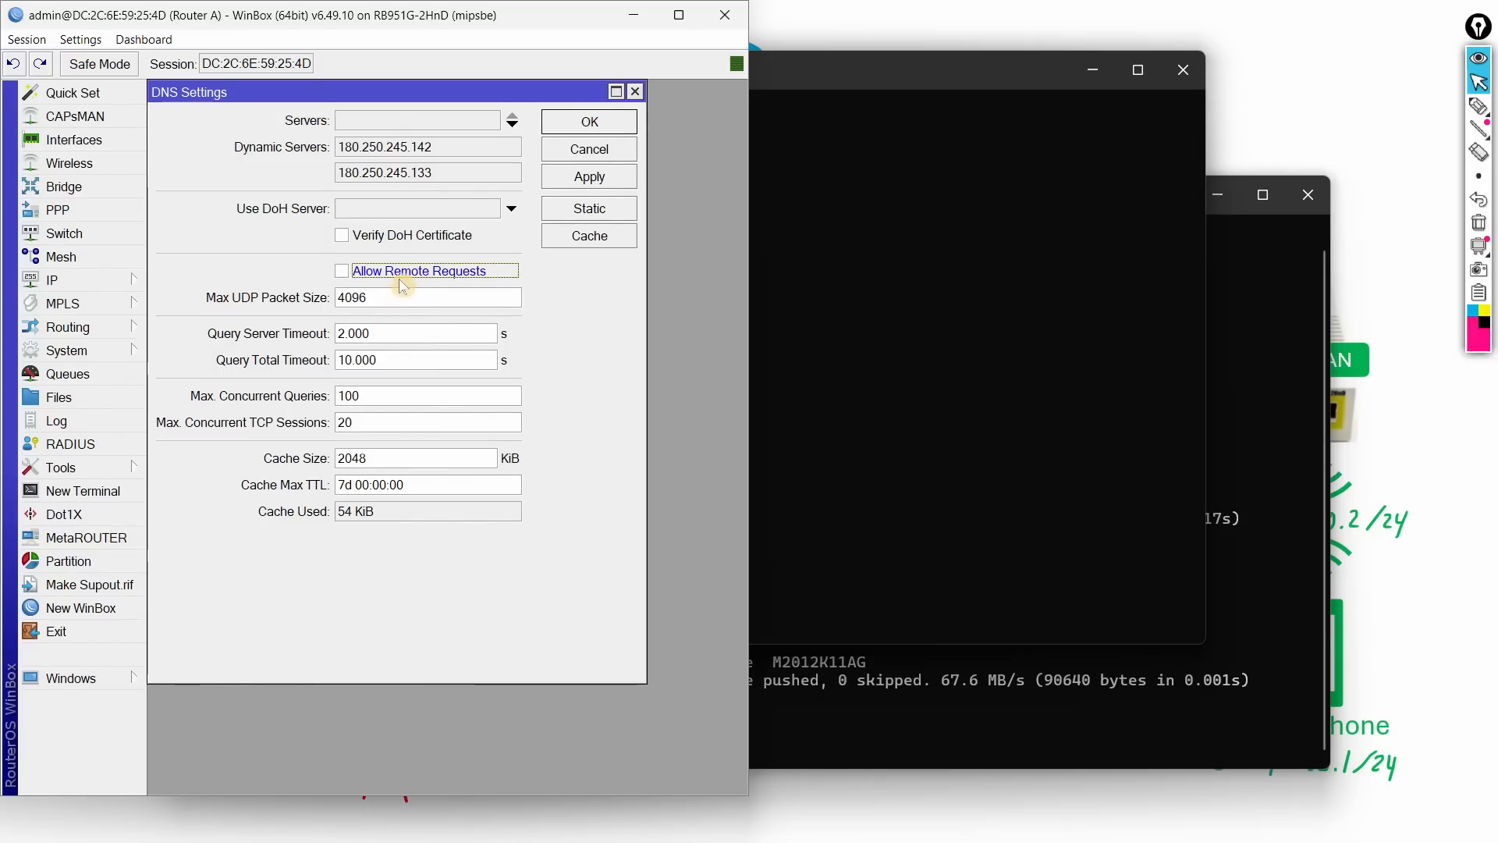
{"action": "left_click", "coordinate": [589, 176]}
{"action": "left_click", "coordinate": [856, 237]}
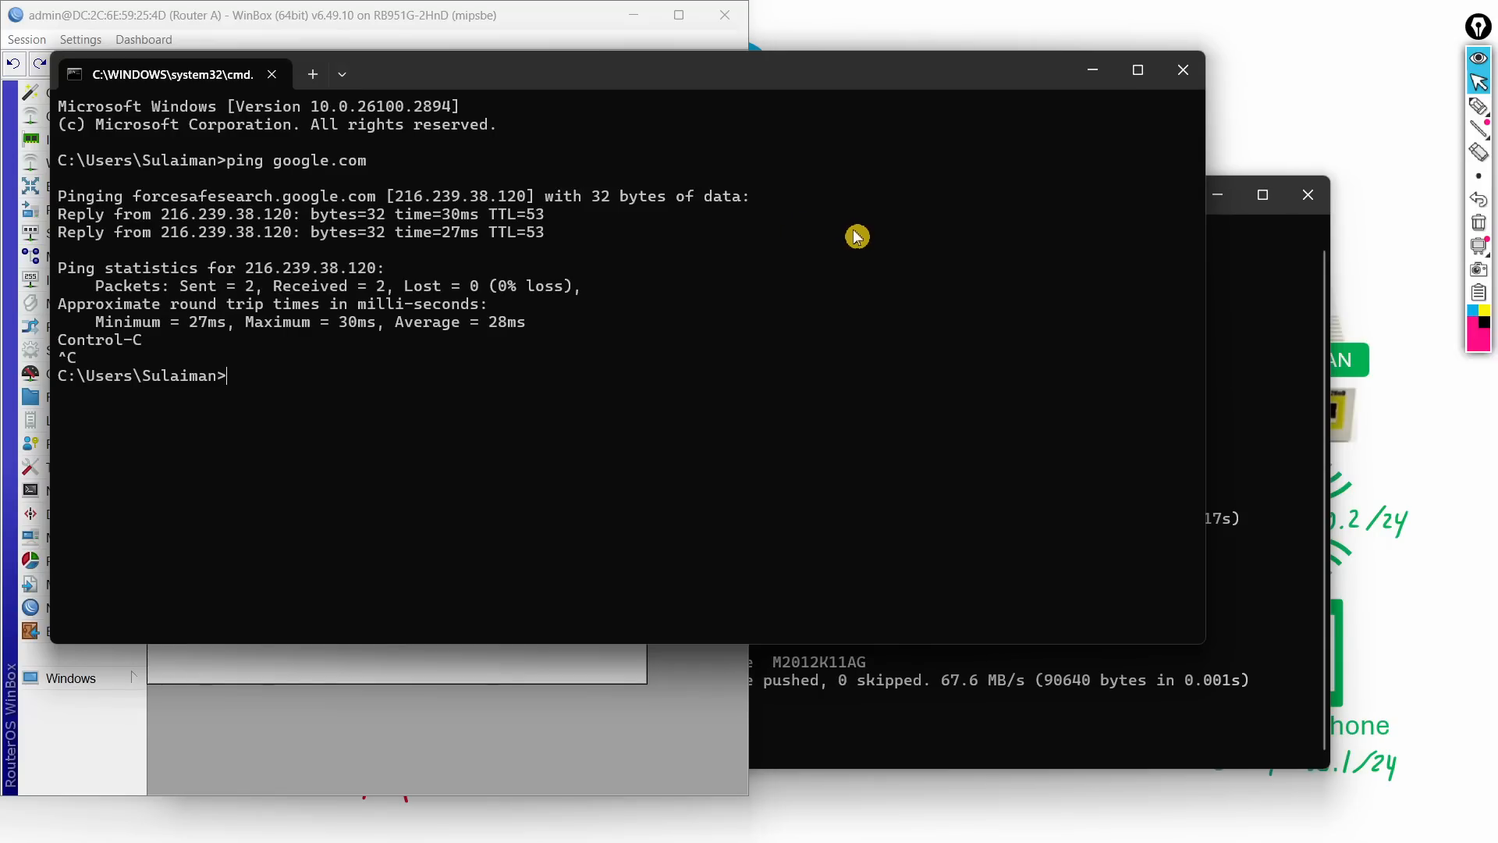
{"action": "key", "text": "Up"}
{"action": "key", "text": "Return"}
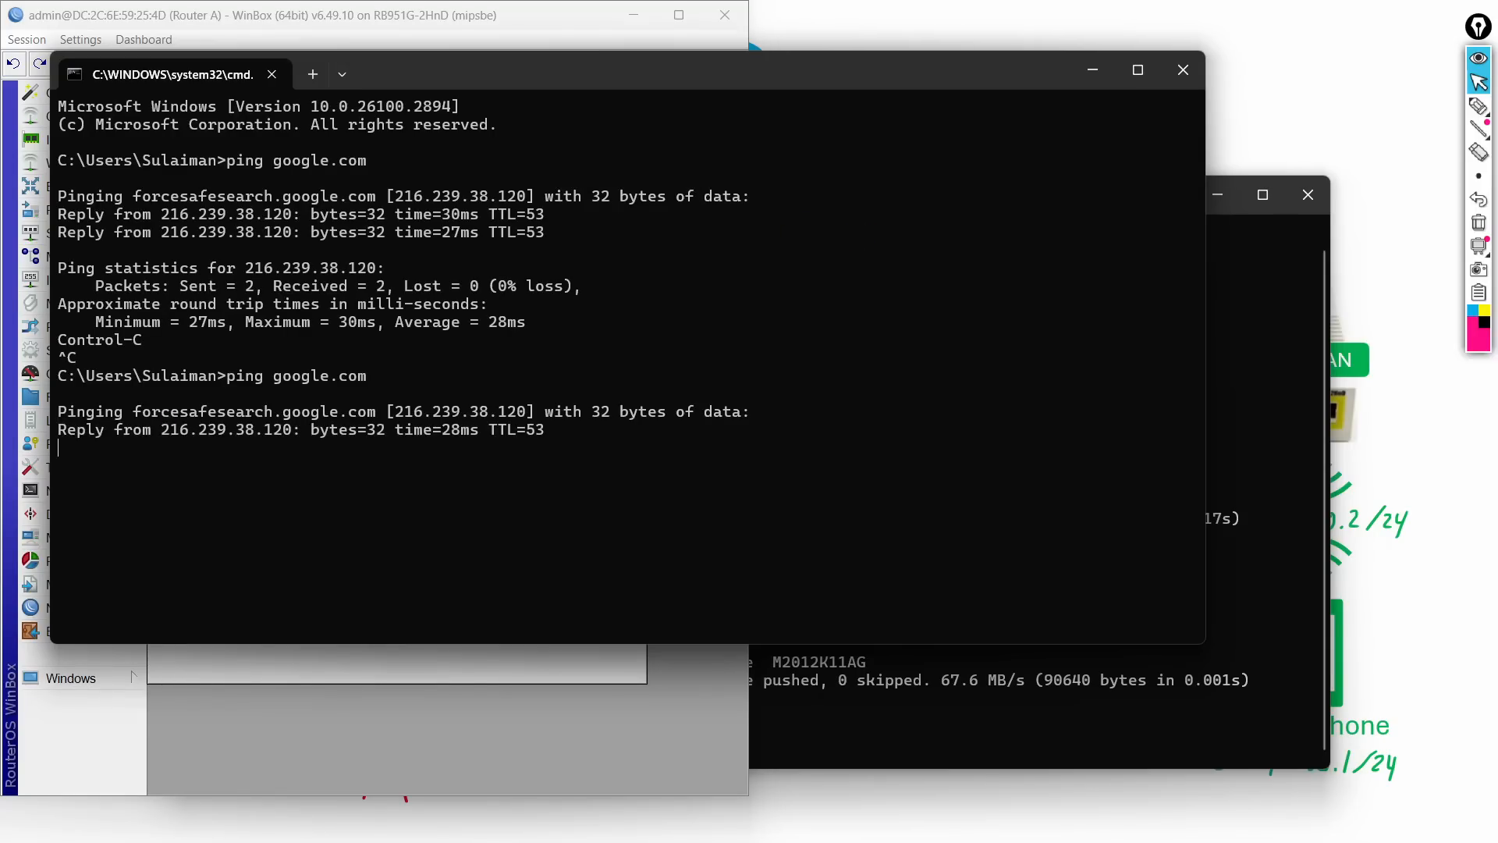
{"action": "key", "text": "ctrl+c"}
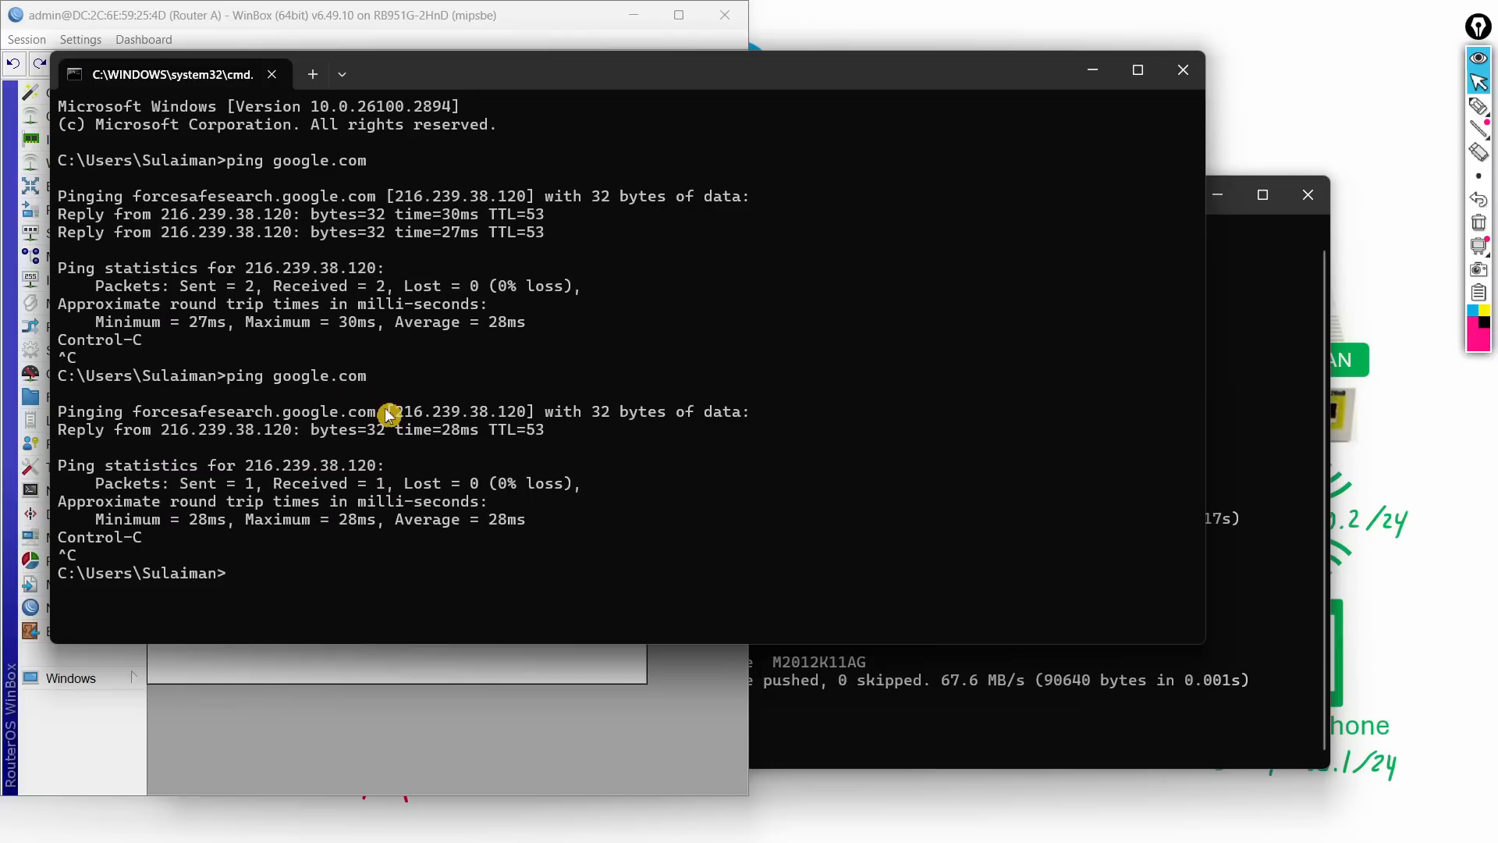
Step: Flush the PC's DNS cache with ipconfig /flushdns, ping google.com again, and minimize the window
{"action": "type", "text": "ipconfig"}
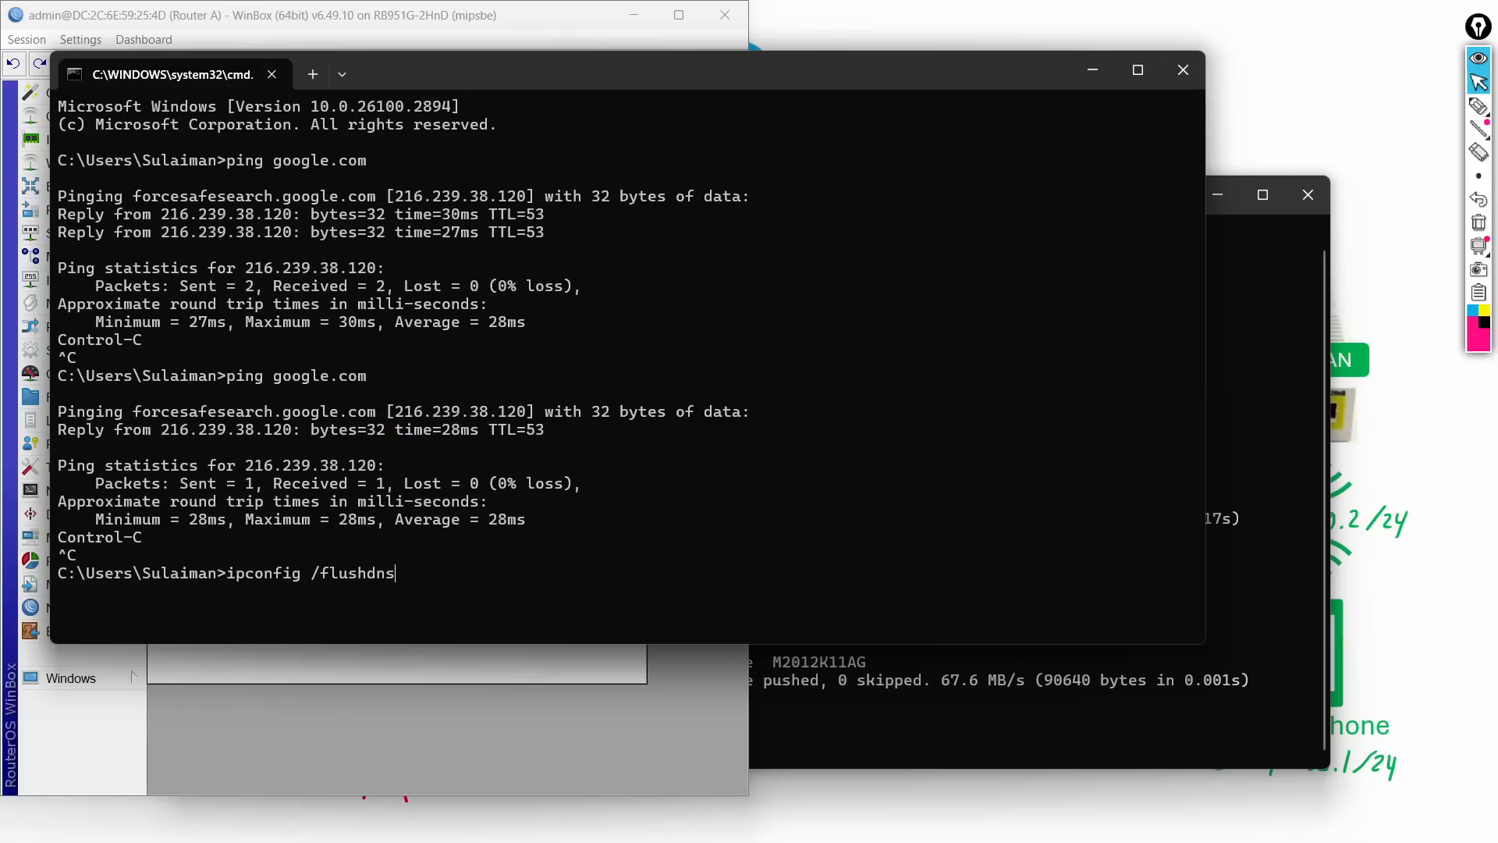
{"action": "type", "text": " /flushdns"}
{"action": "key", "text": "Return"}
{"action": "key", "text": "Up"}
{"action": "key", "text": "Up"}
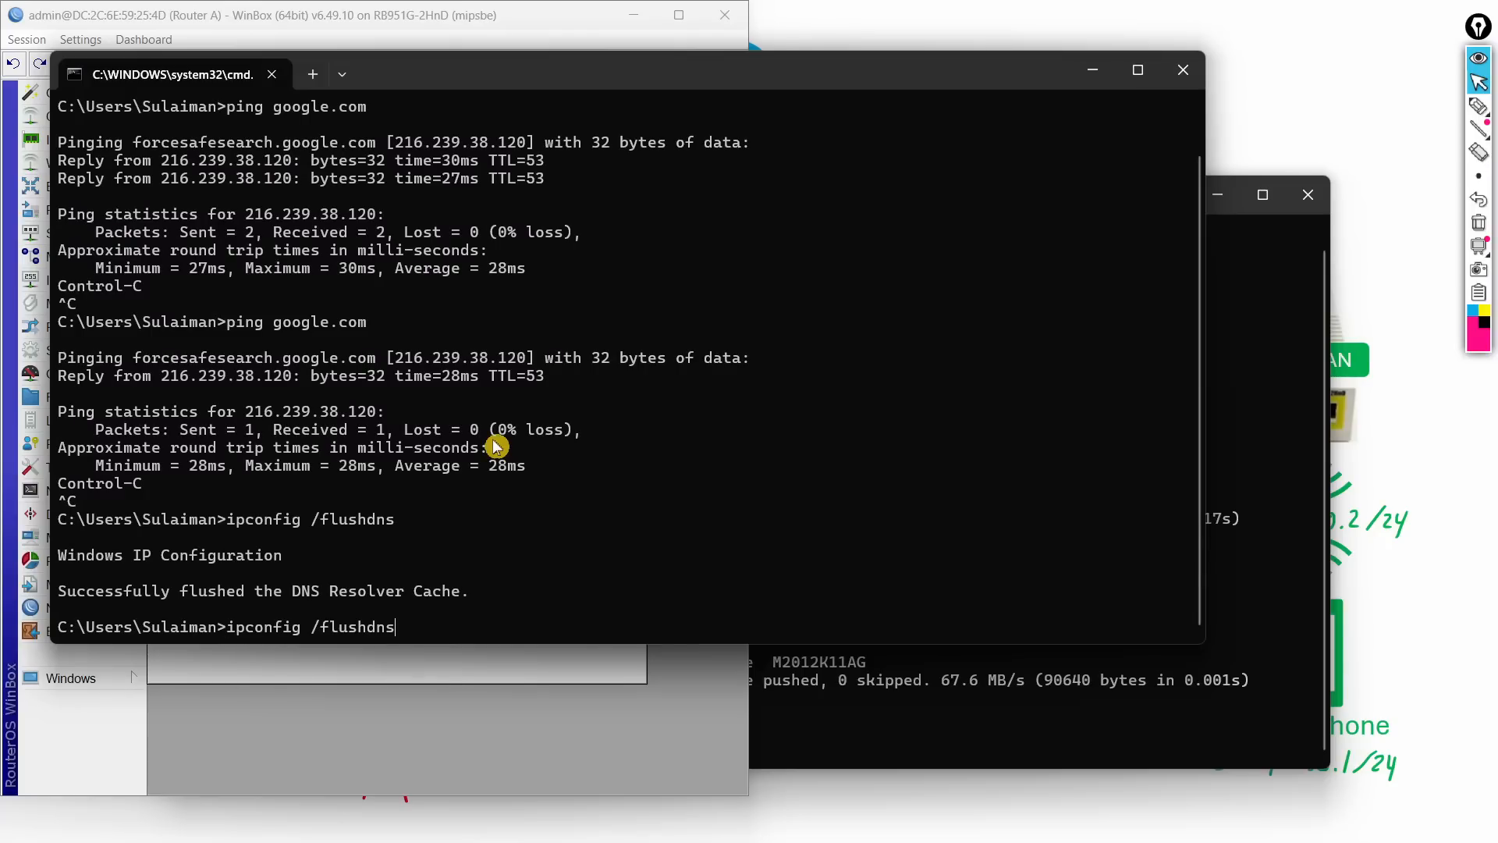
{"action": "key", "text": "Return"}
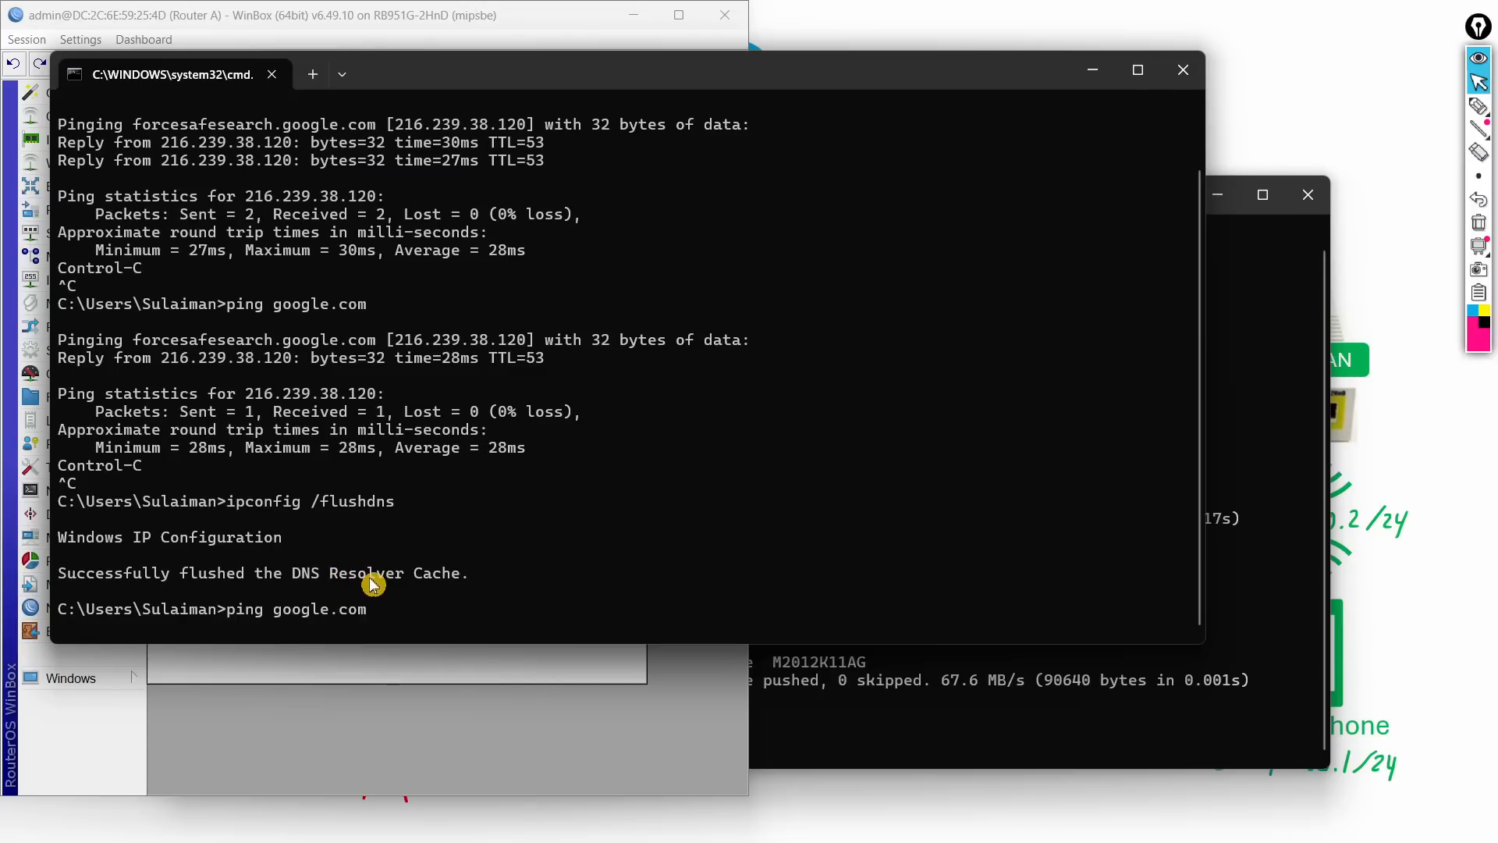
{"action": "key", "text": "ctrl+c"}
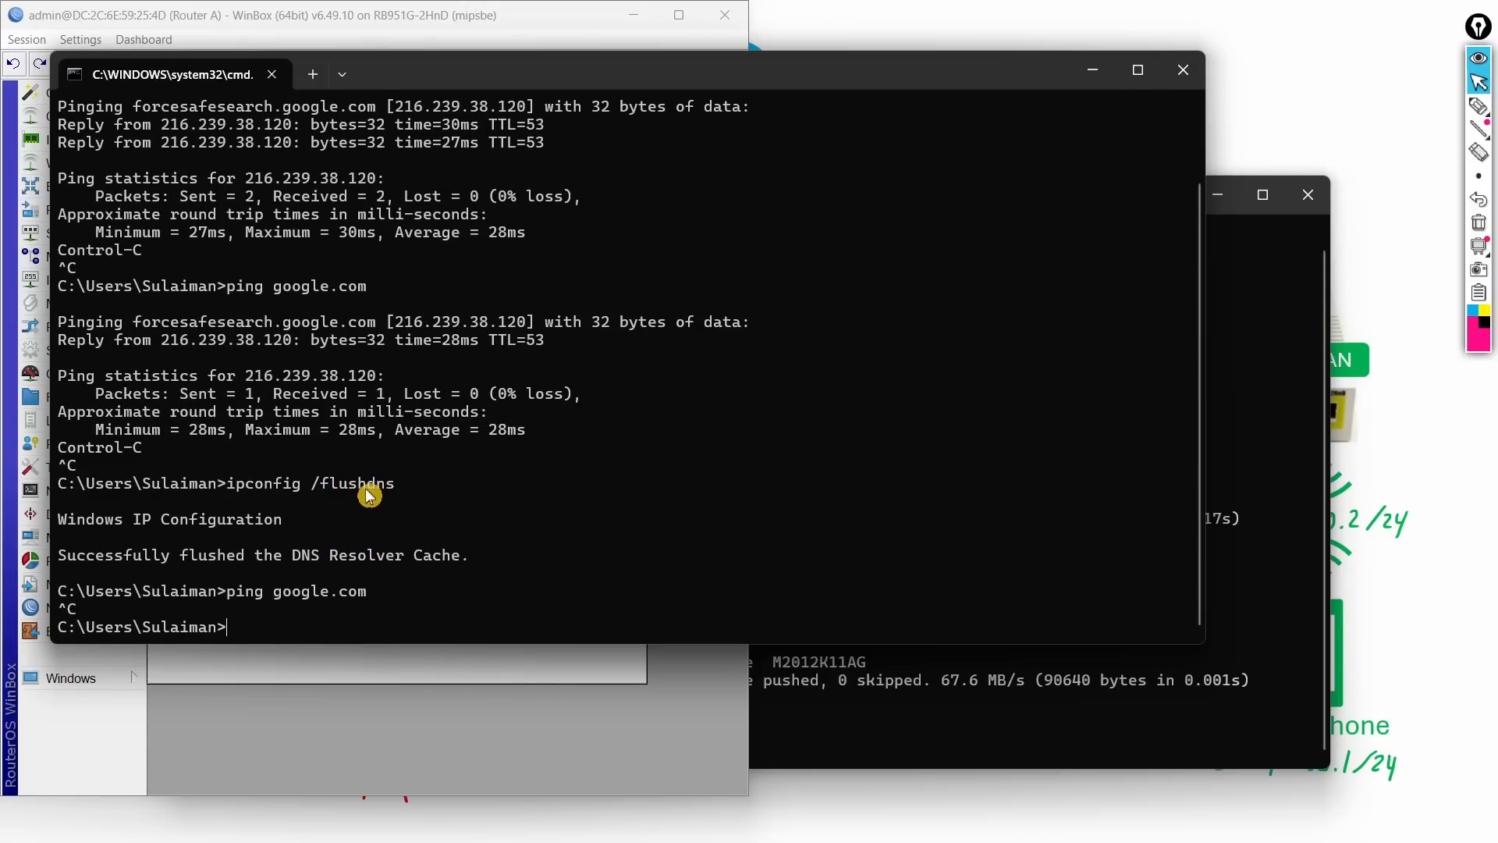
{"action": "left_click", "coordinate": [1092, 70]}
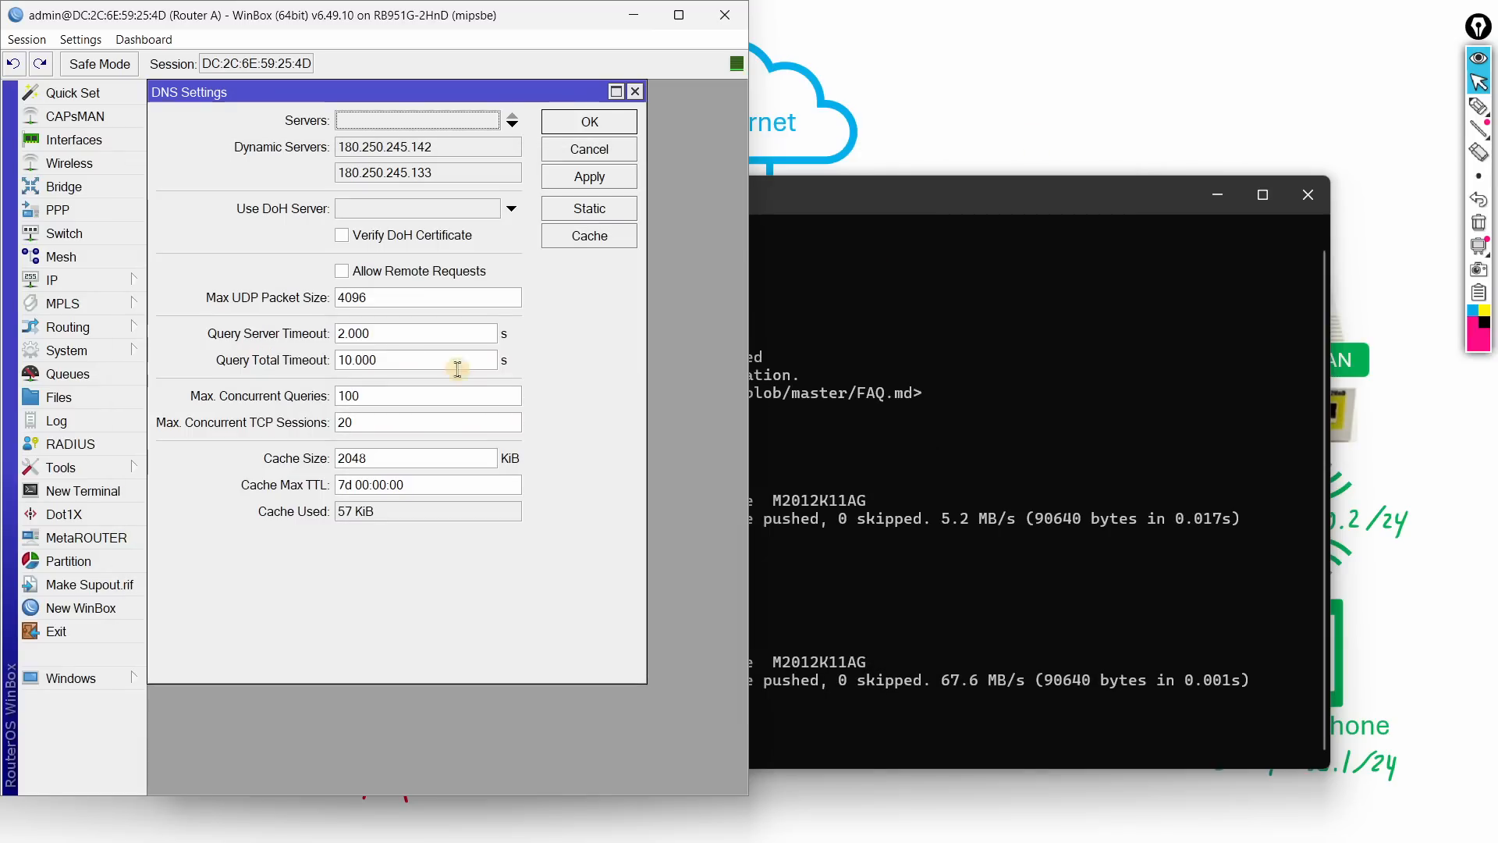
Step: Tick Allow Remote Requests on Router A again, apply, and close DNS Settings with OK
{"action": "left_click", "coordinate": [406, 271]}
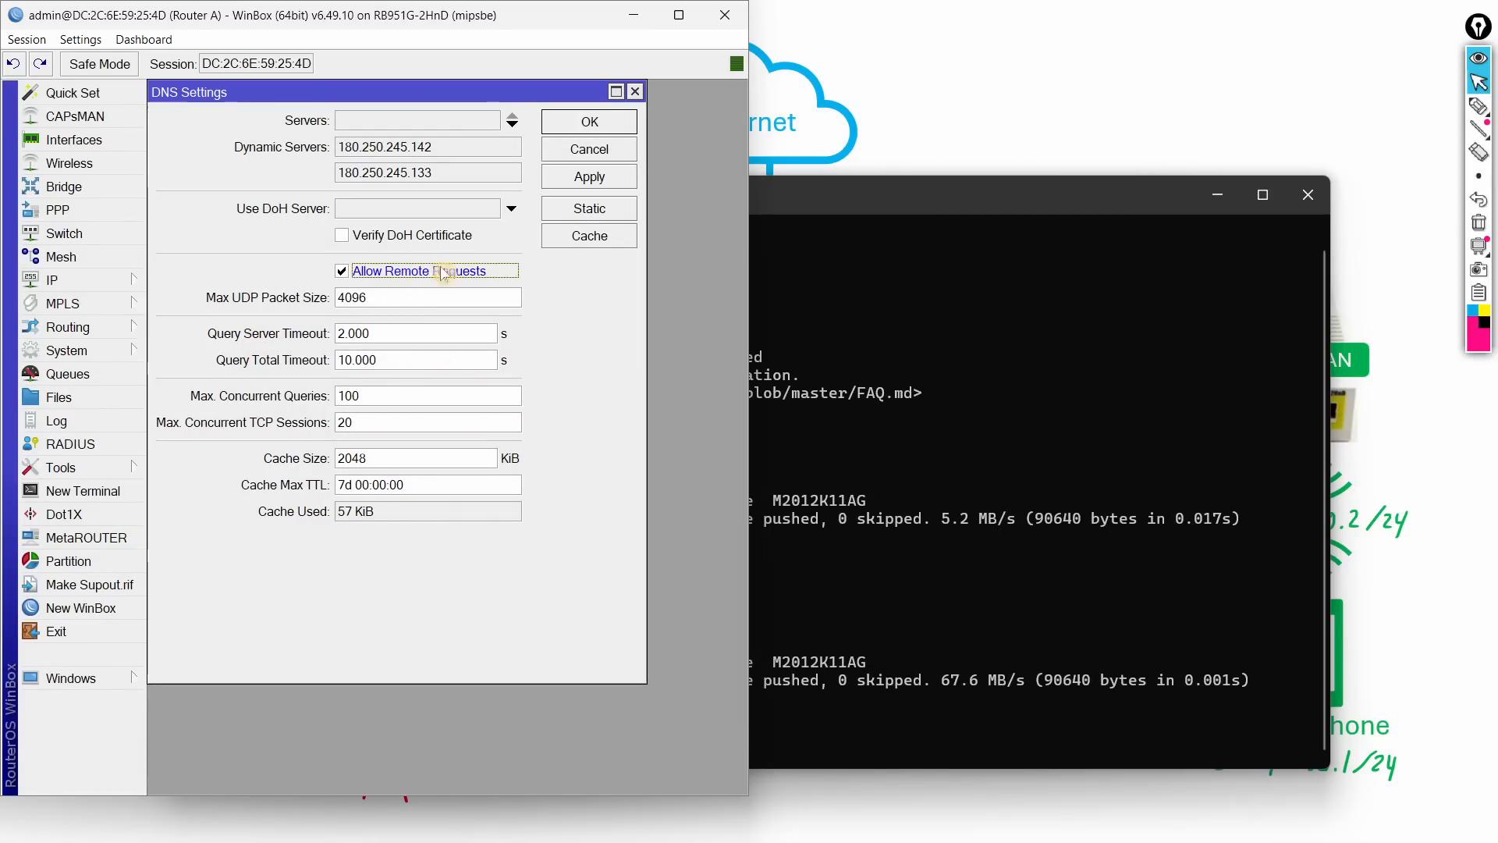
{"action": "key", "text": "alt+Tab"}
{"action": "key", "text": "alt+Tab"}
{"action": "key", "text": "alt+Tab"}
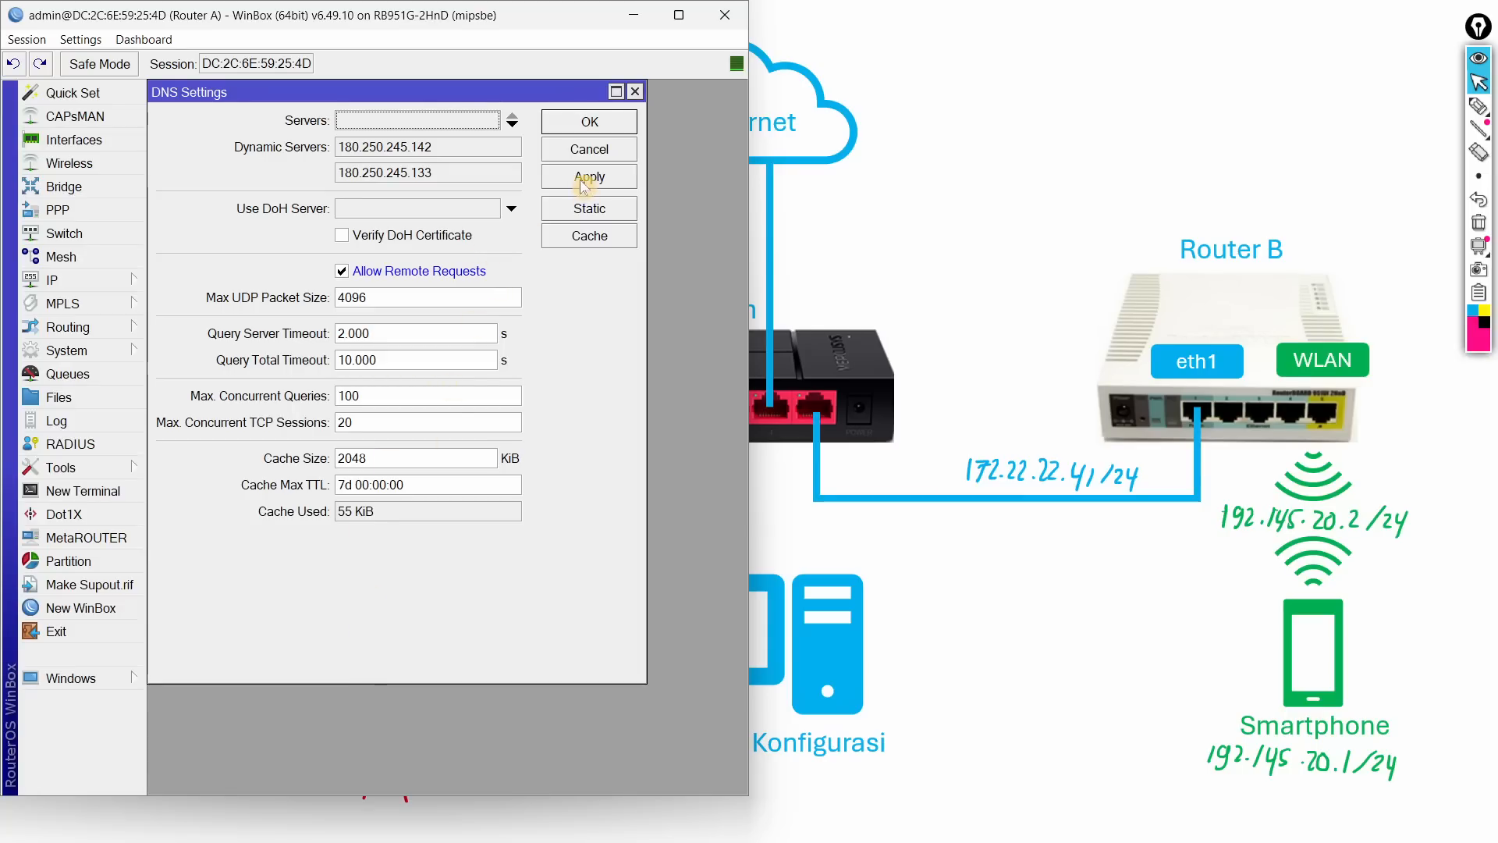
{"action": "left_click", "coordinate": [583, 182]}
{"action": "left_click", "coordinate": [583, 125]}
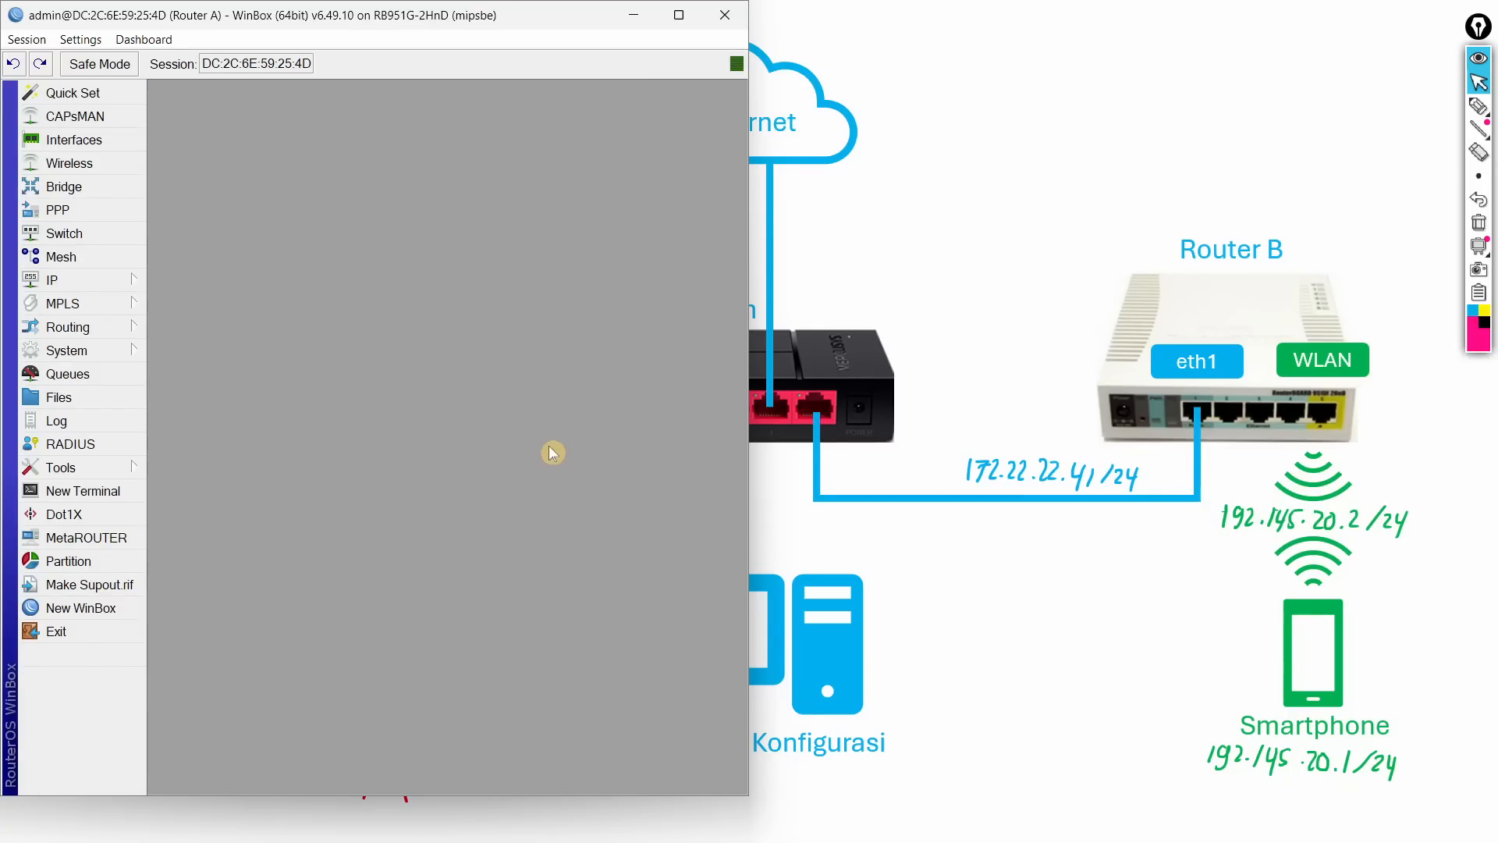
{"action": "key", "text": "alt+Tab"}
Step: Launch Firefox, search Google for 'speedtest', run the speed test, and maximize the window
{"action": "key", "text": "alt+Tab"}
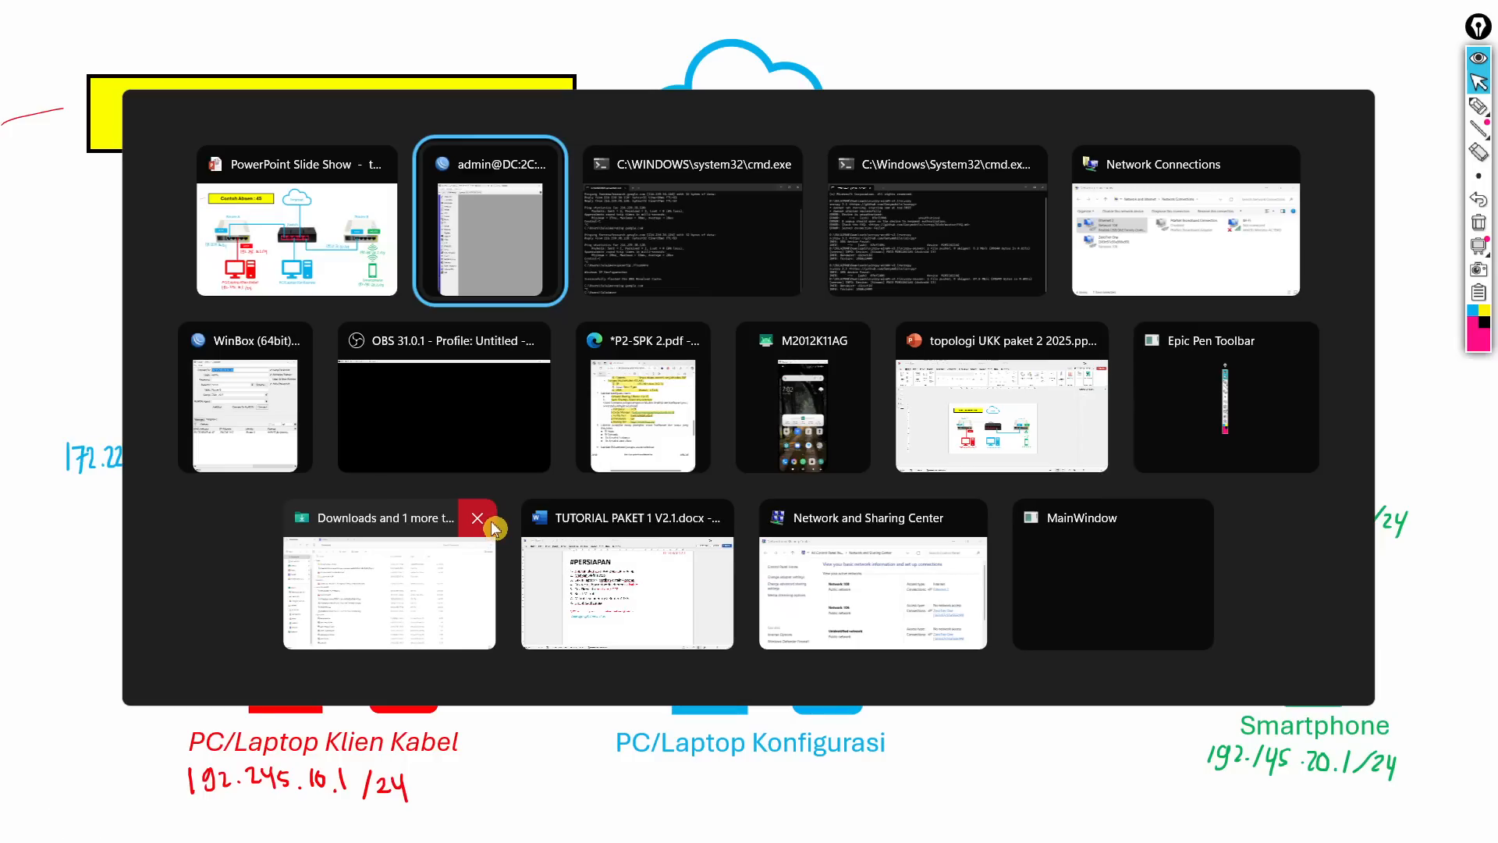
{"action": "key", "text": "alt+Tab"}
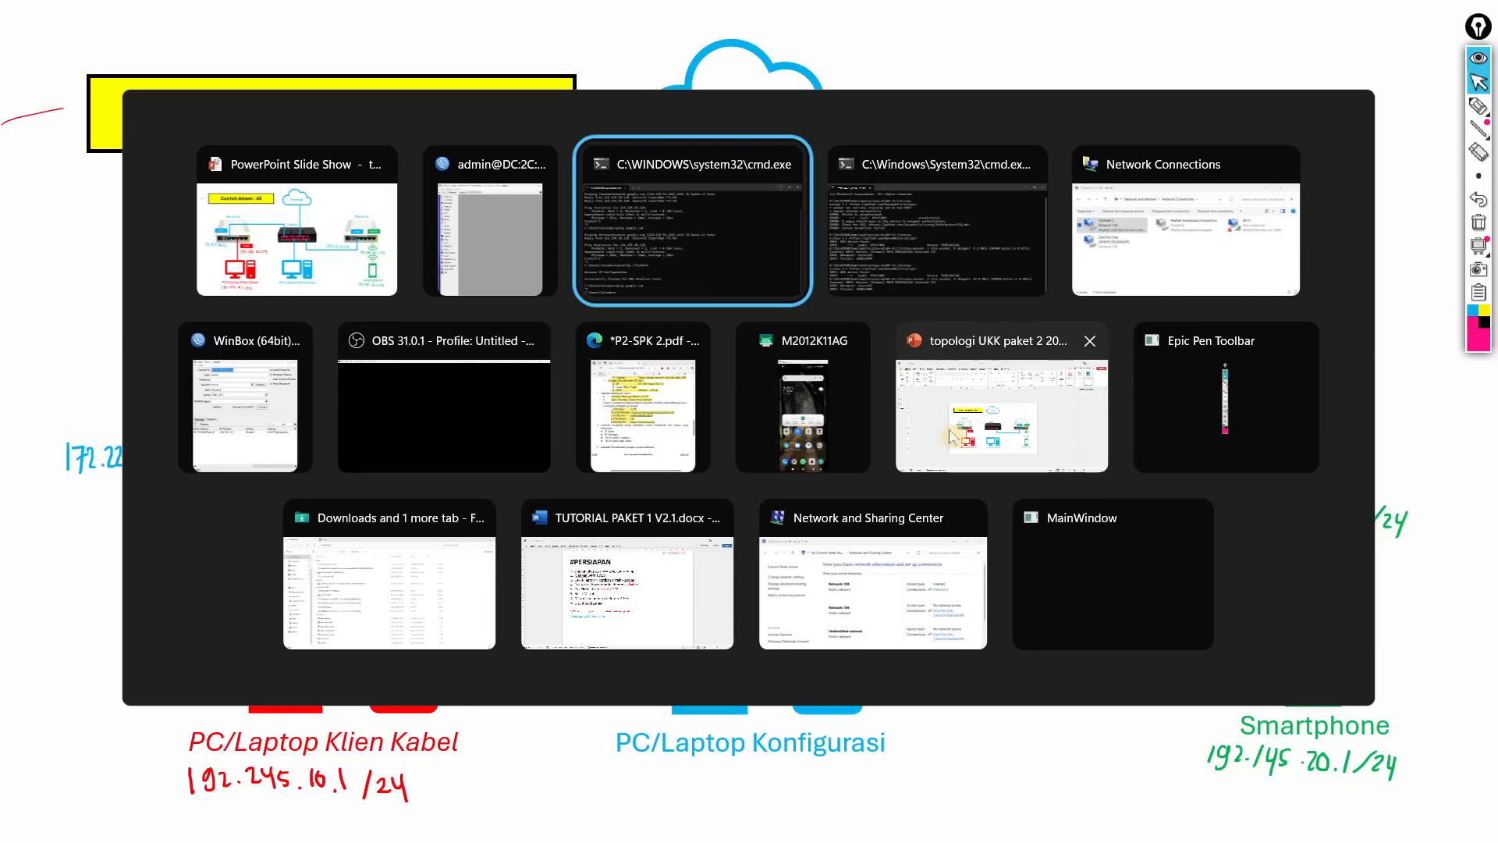
{"action": "key", "text": "super"}
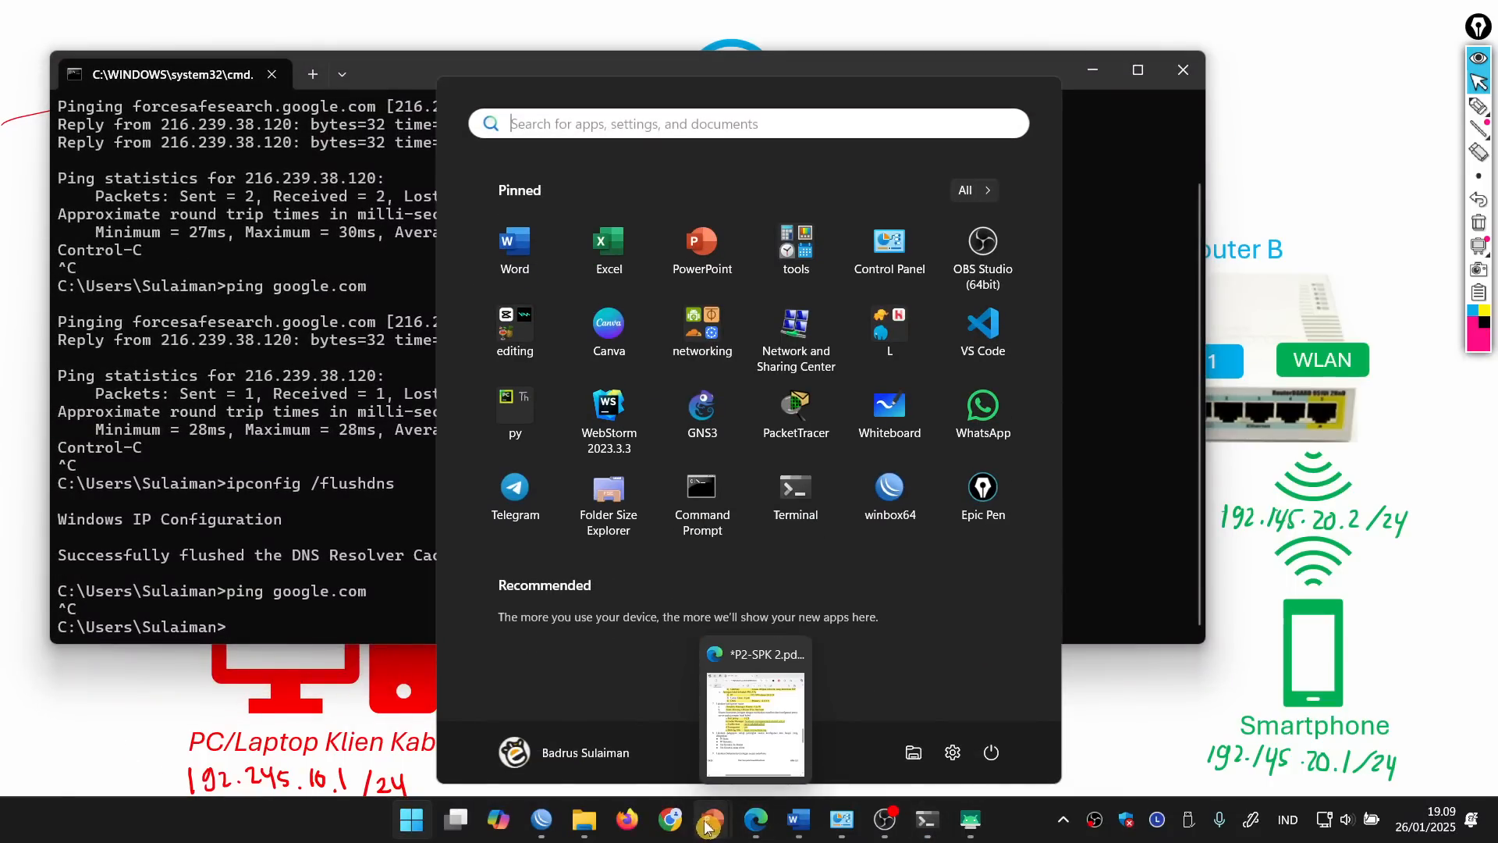
{"action": "left_click", "coordinate": [627, 819]}
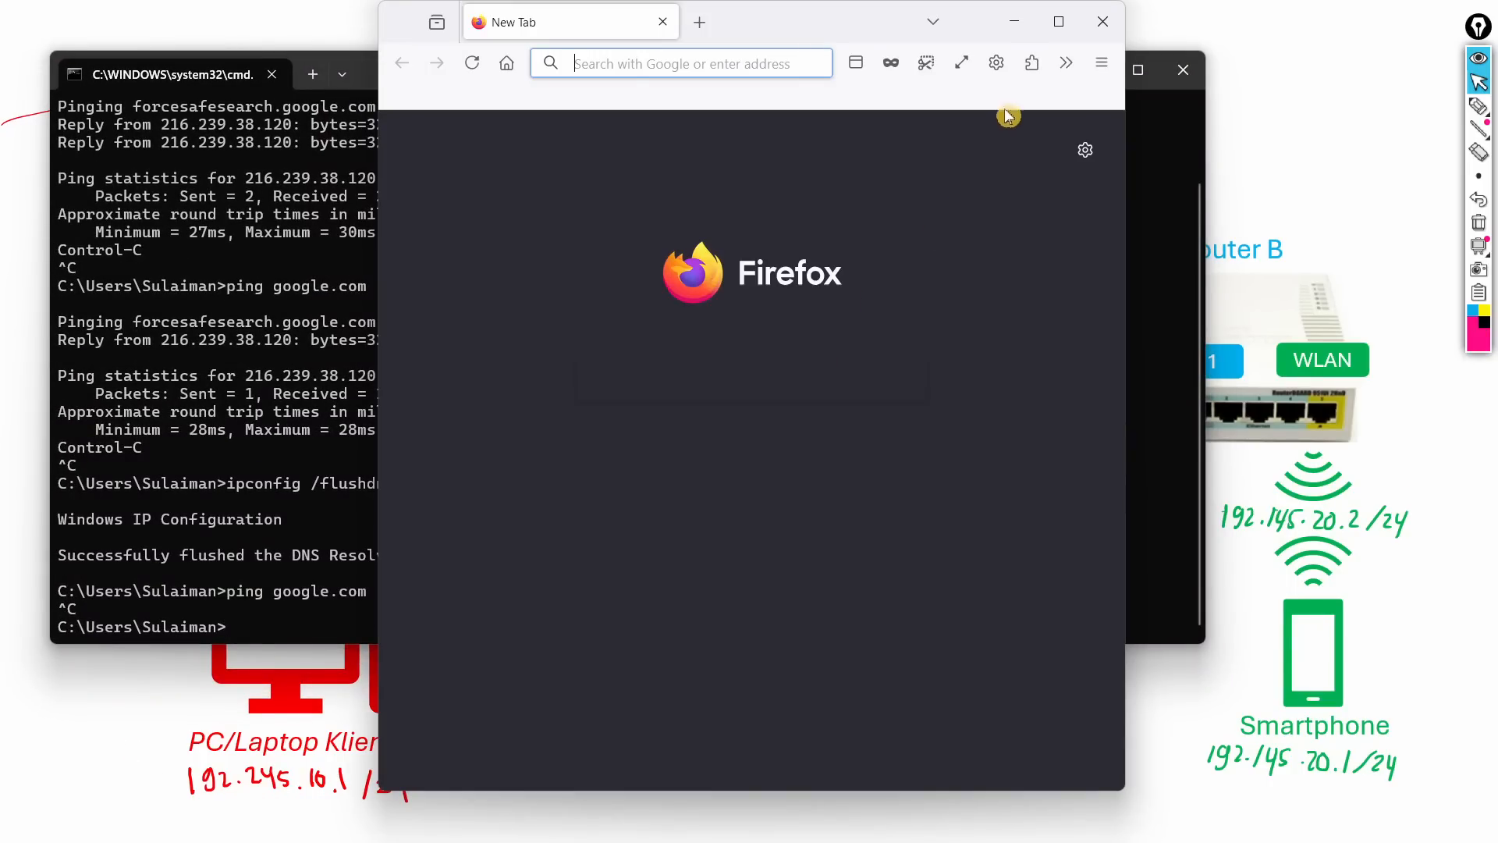
{"action": "left_click", "coordinate": [992, 70]}
{"action": "type", "text": "e"}
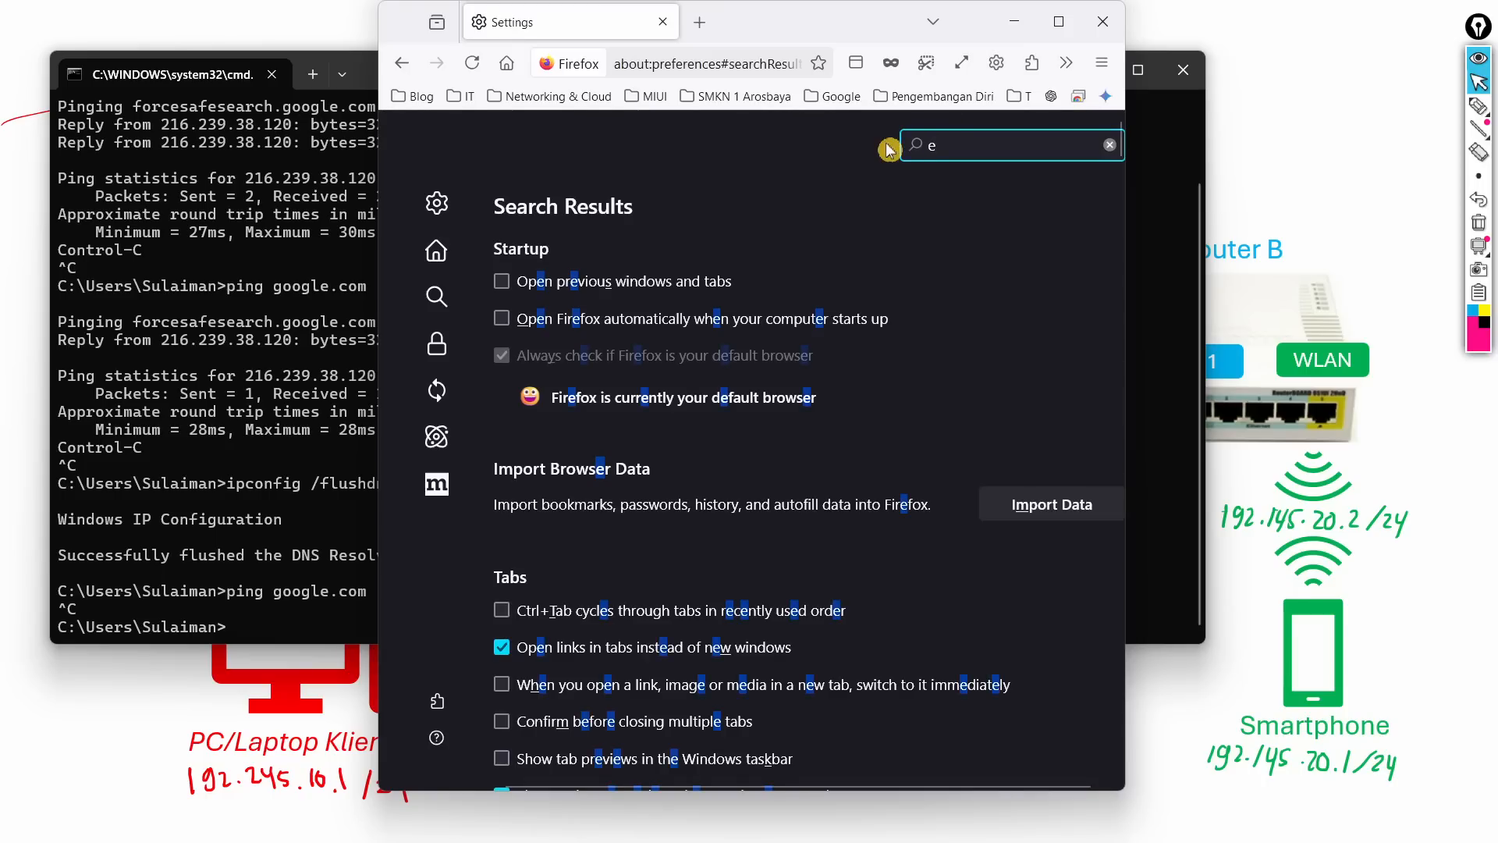
{"action": "left_click", "coordinate": [667, 51]}
{"action": "type", "text": "speedt"}
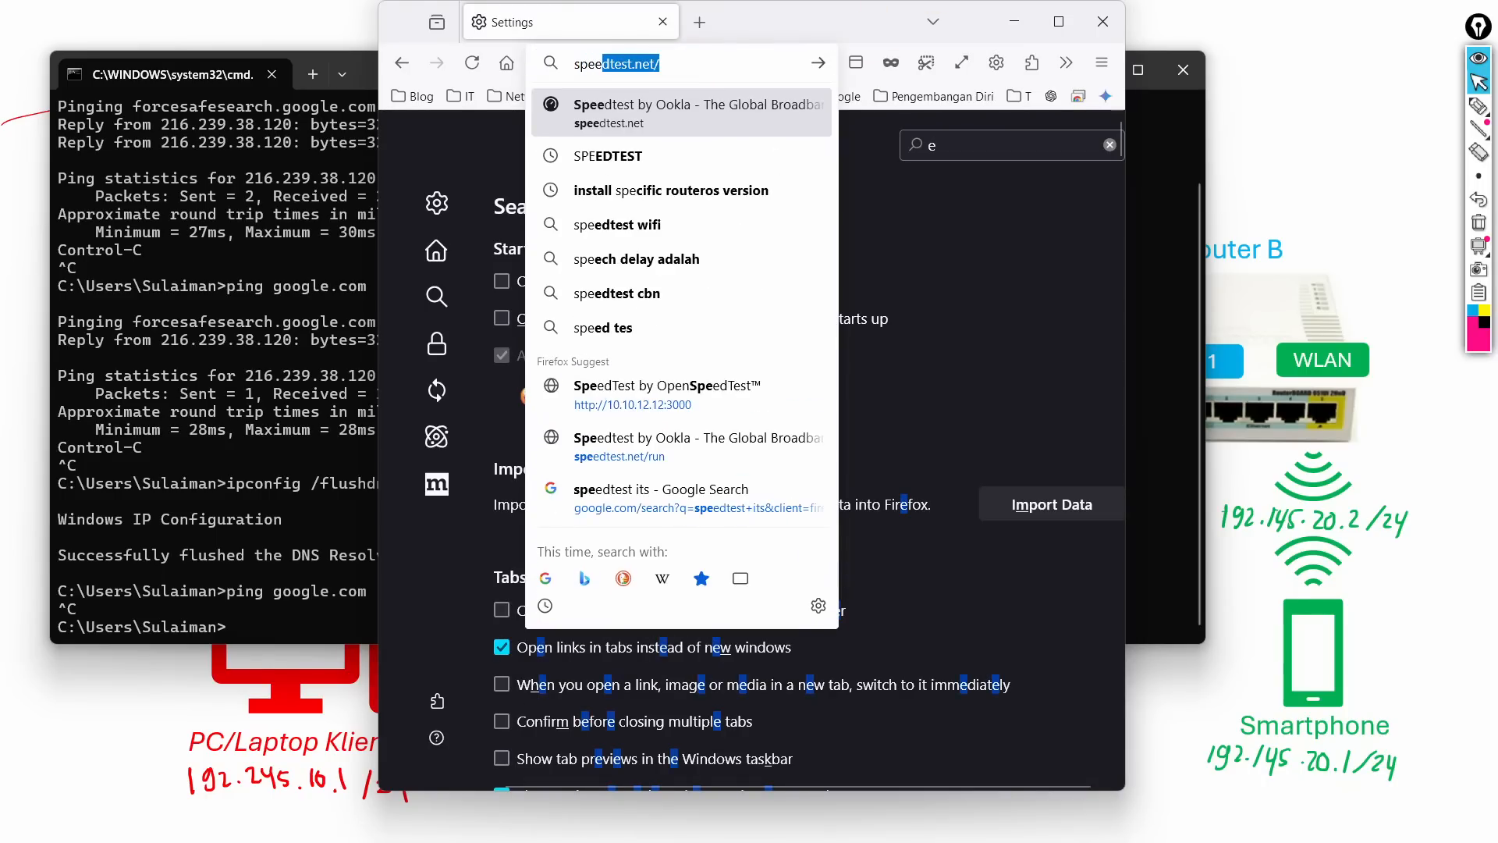
{"action": "type", "text": "est"}
{"action": "key", "text": "Return"}
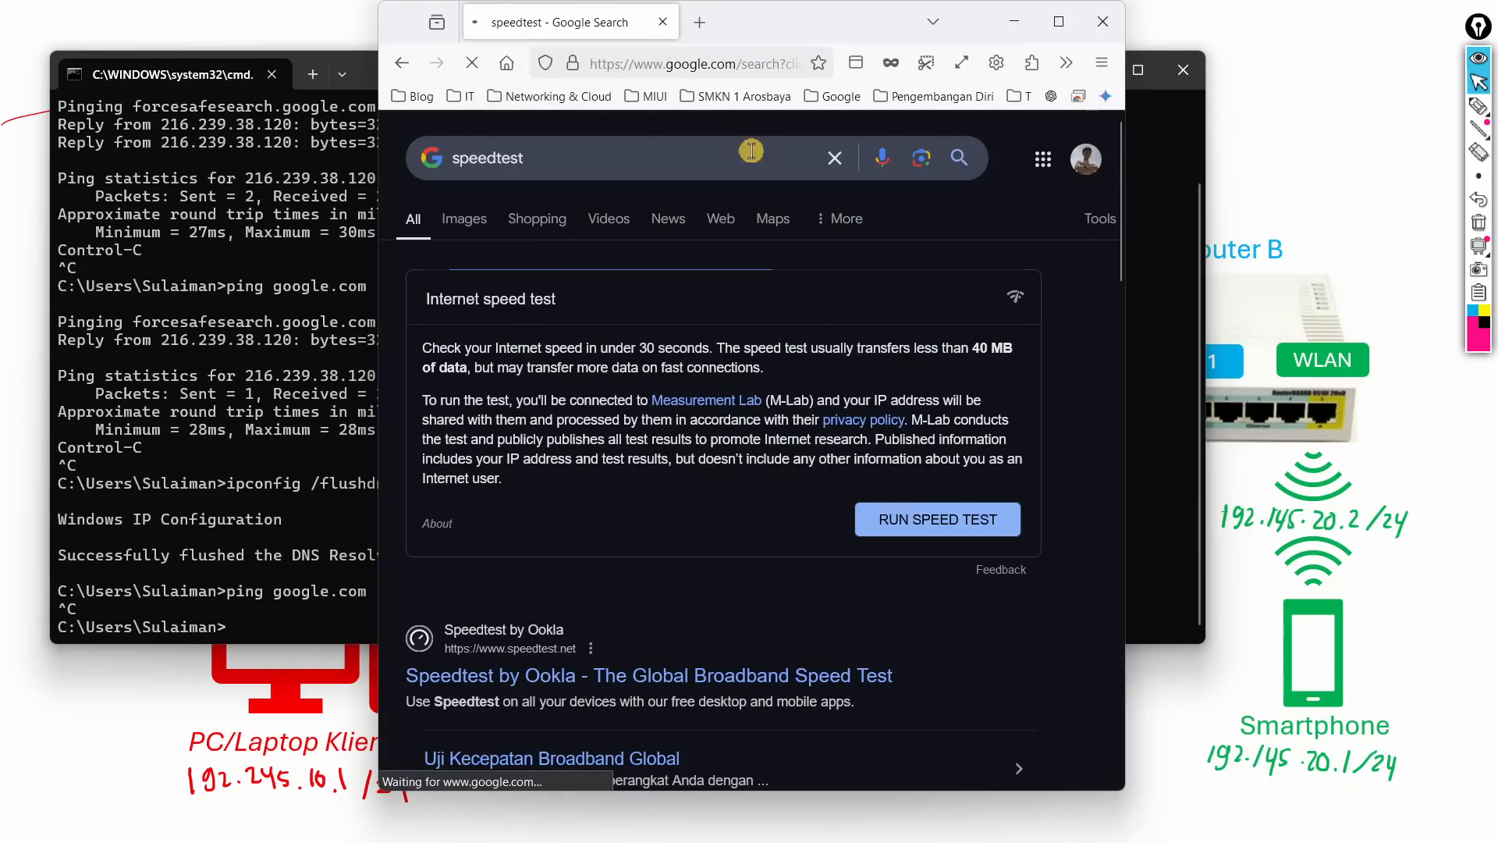
{"action": "left_click", "coordinate": [894, 534]}
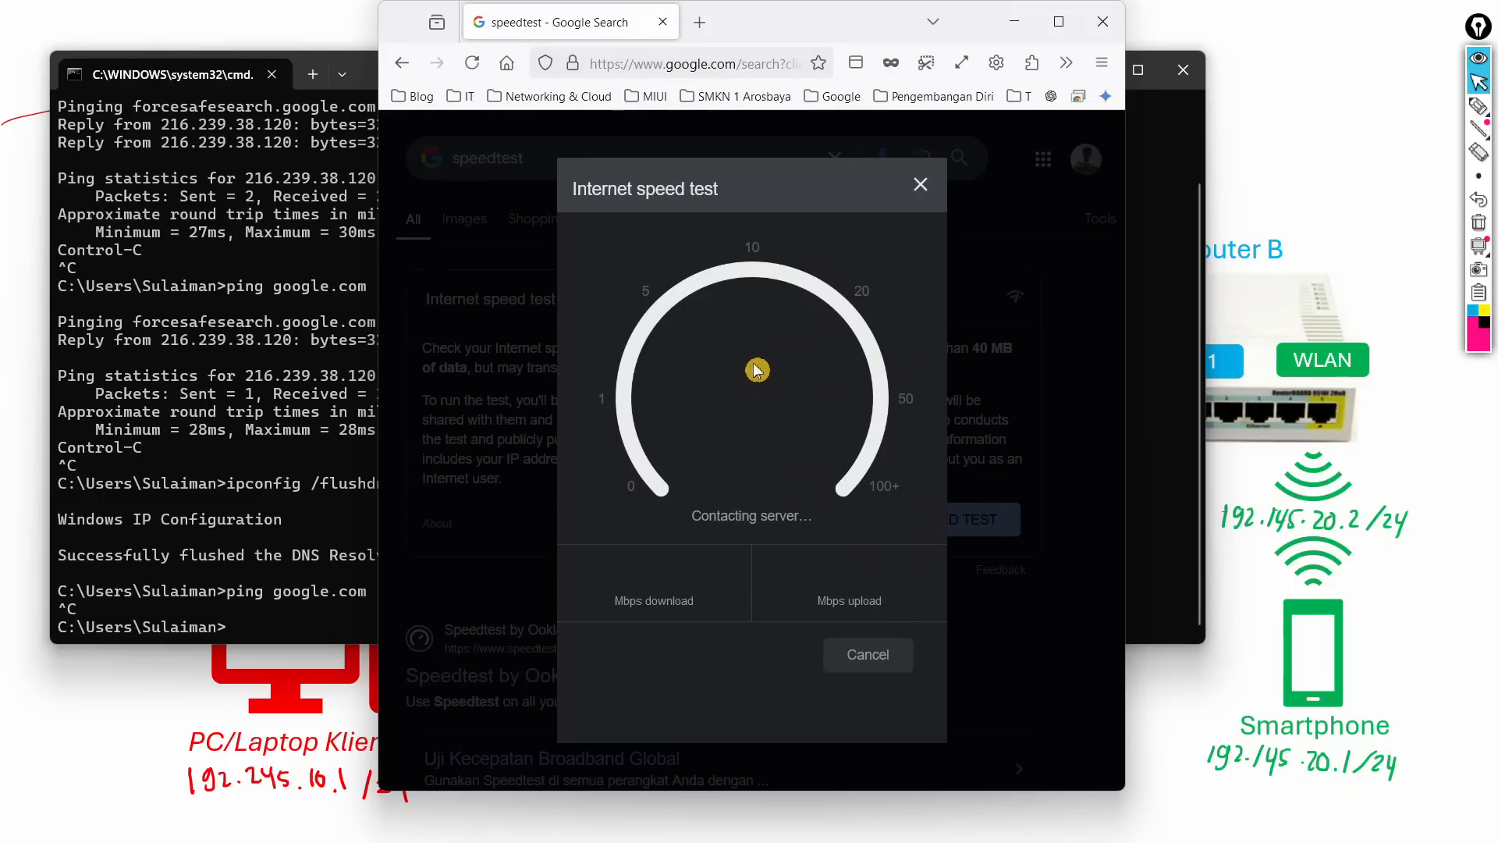
{"action": "left_click", "coordinate": [1061, 23]}
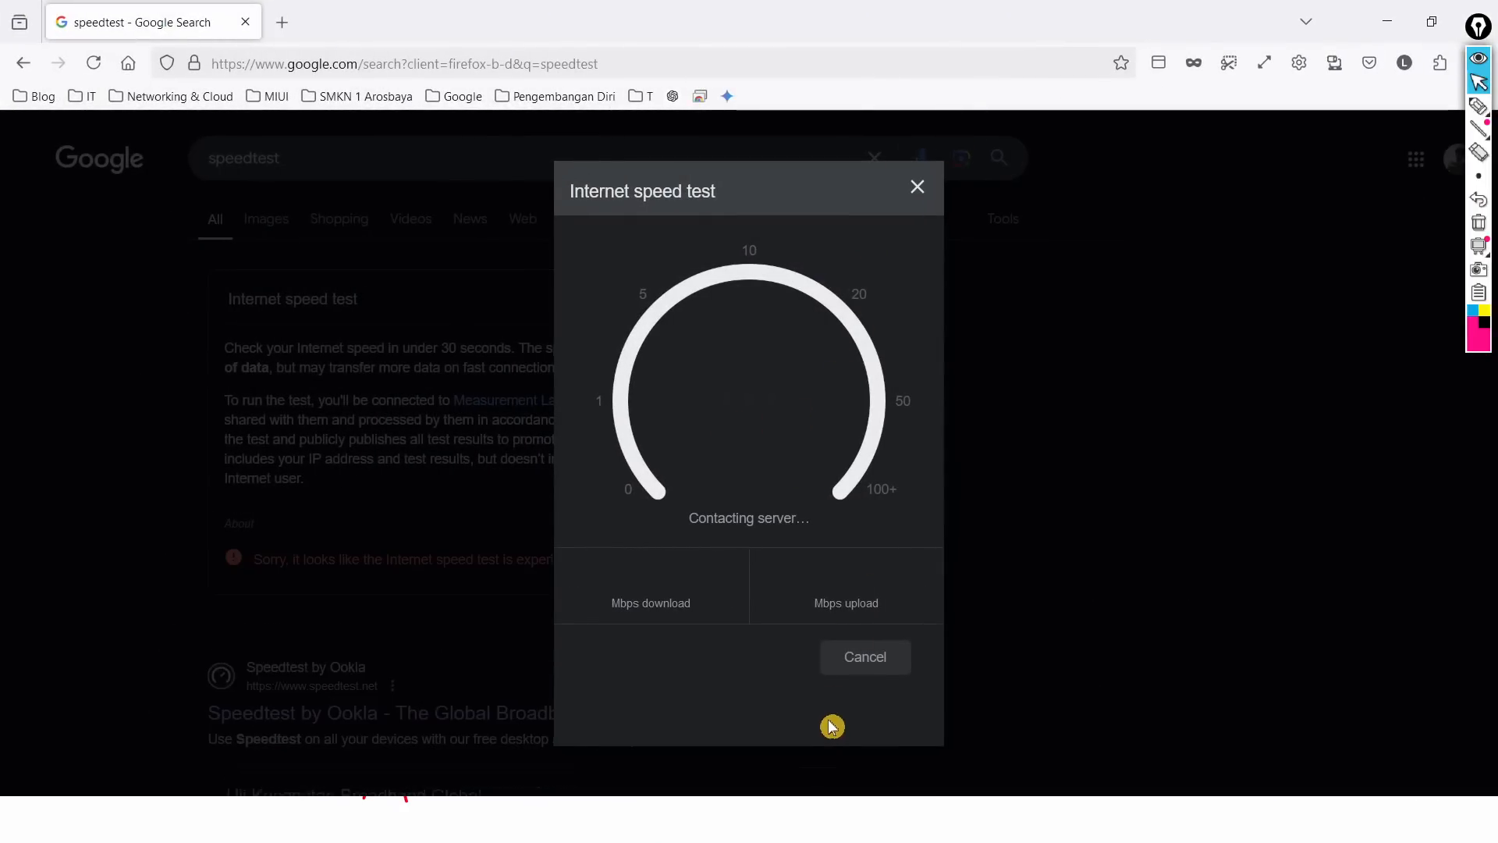
Step: Select Router A in WinBox Neighbors and try connecting through it as the RoMON agent
{"action": "key", "text": "super"}
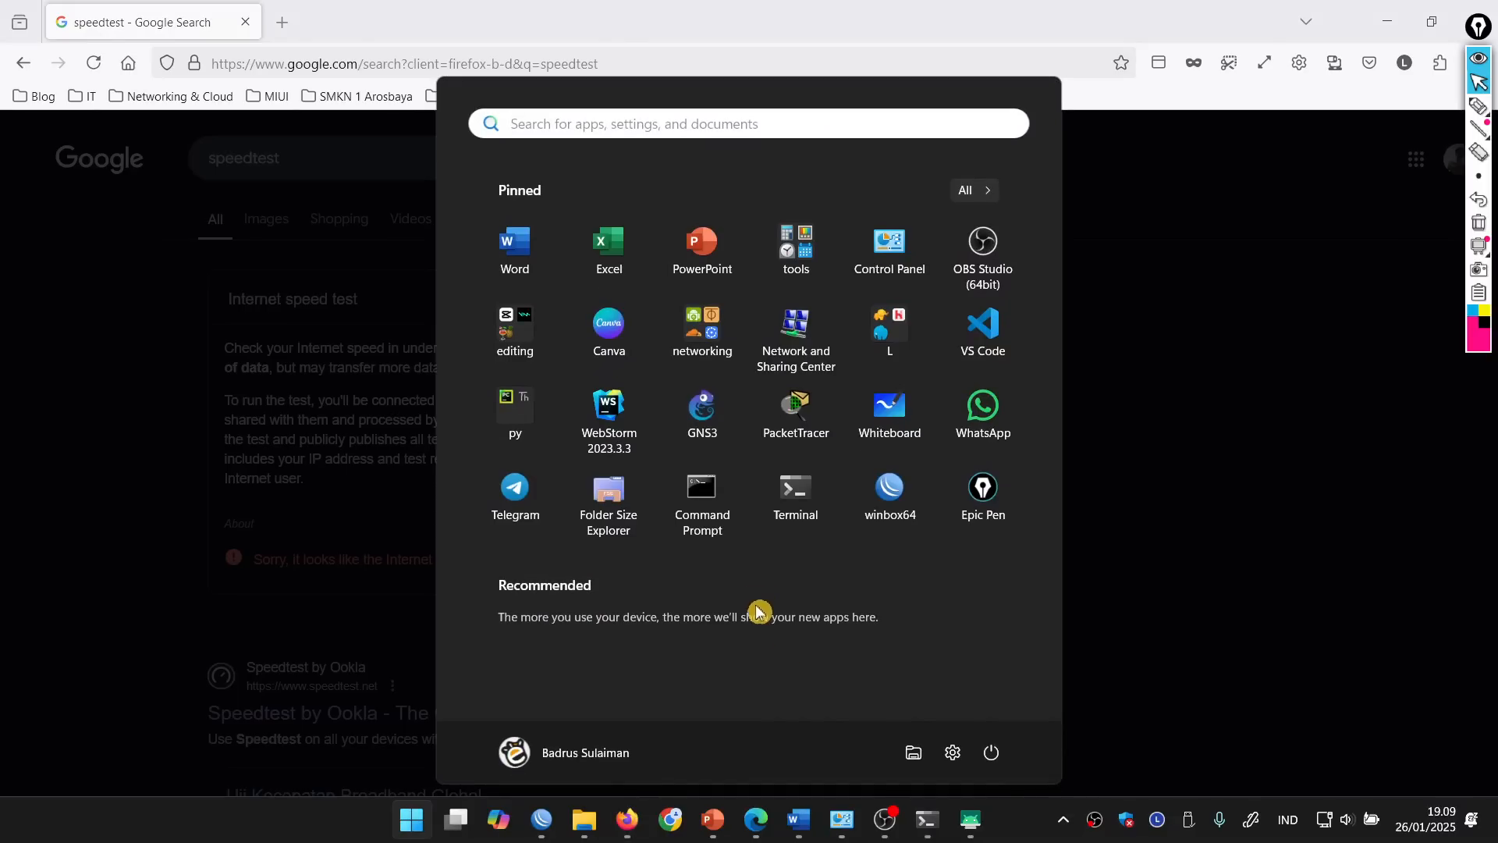
{"action": "mouse_move", "coordinate": [792, 827]}
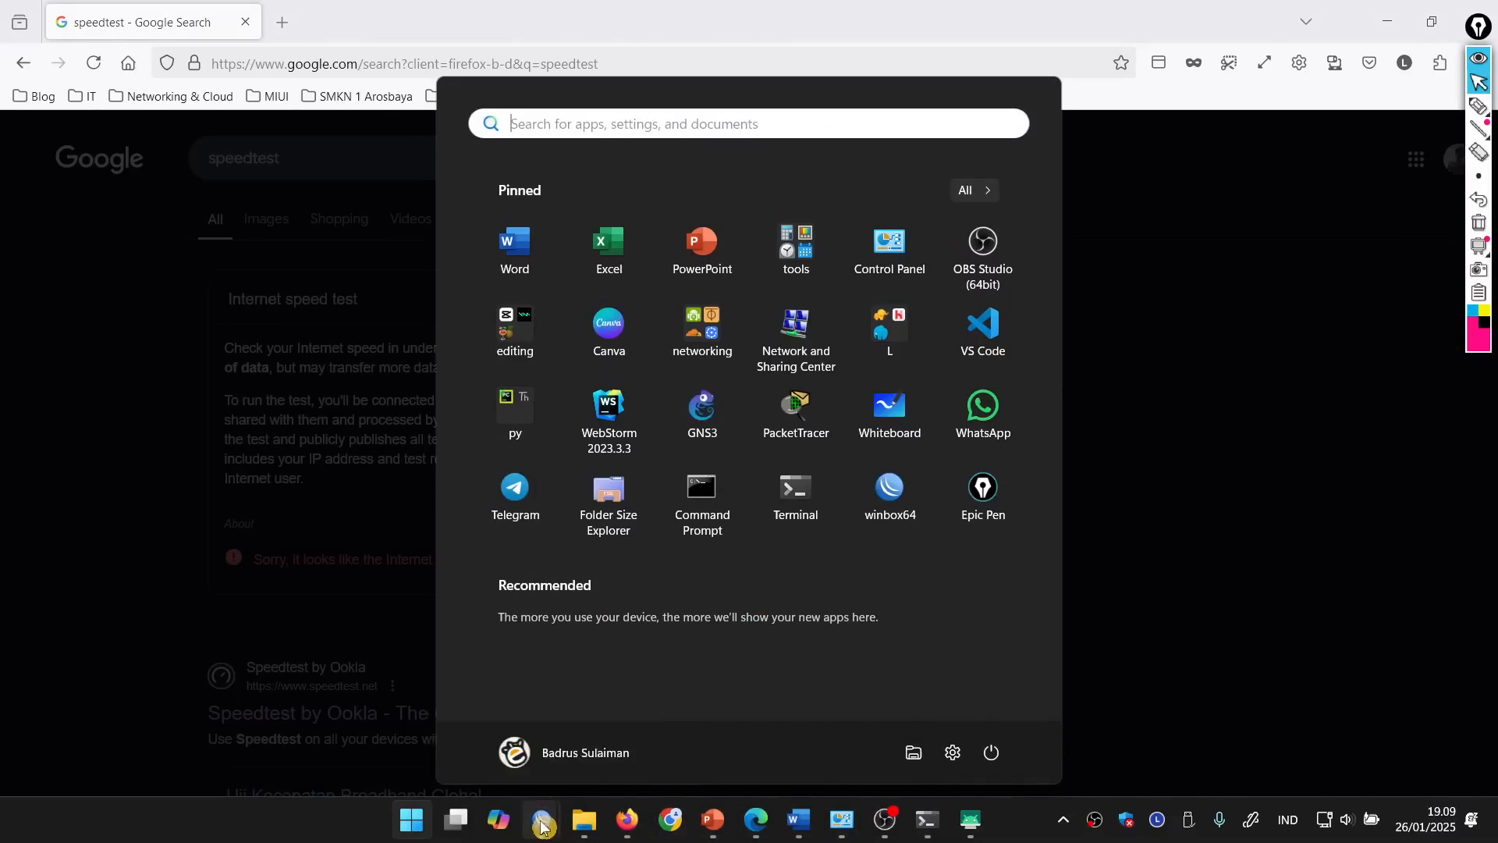
{"action": "left_click", "coordinate": [511, 750]}
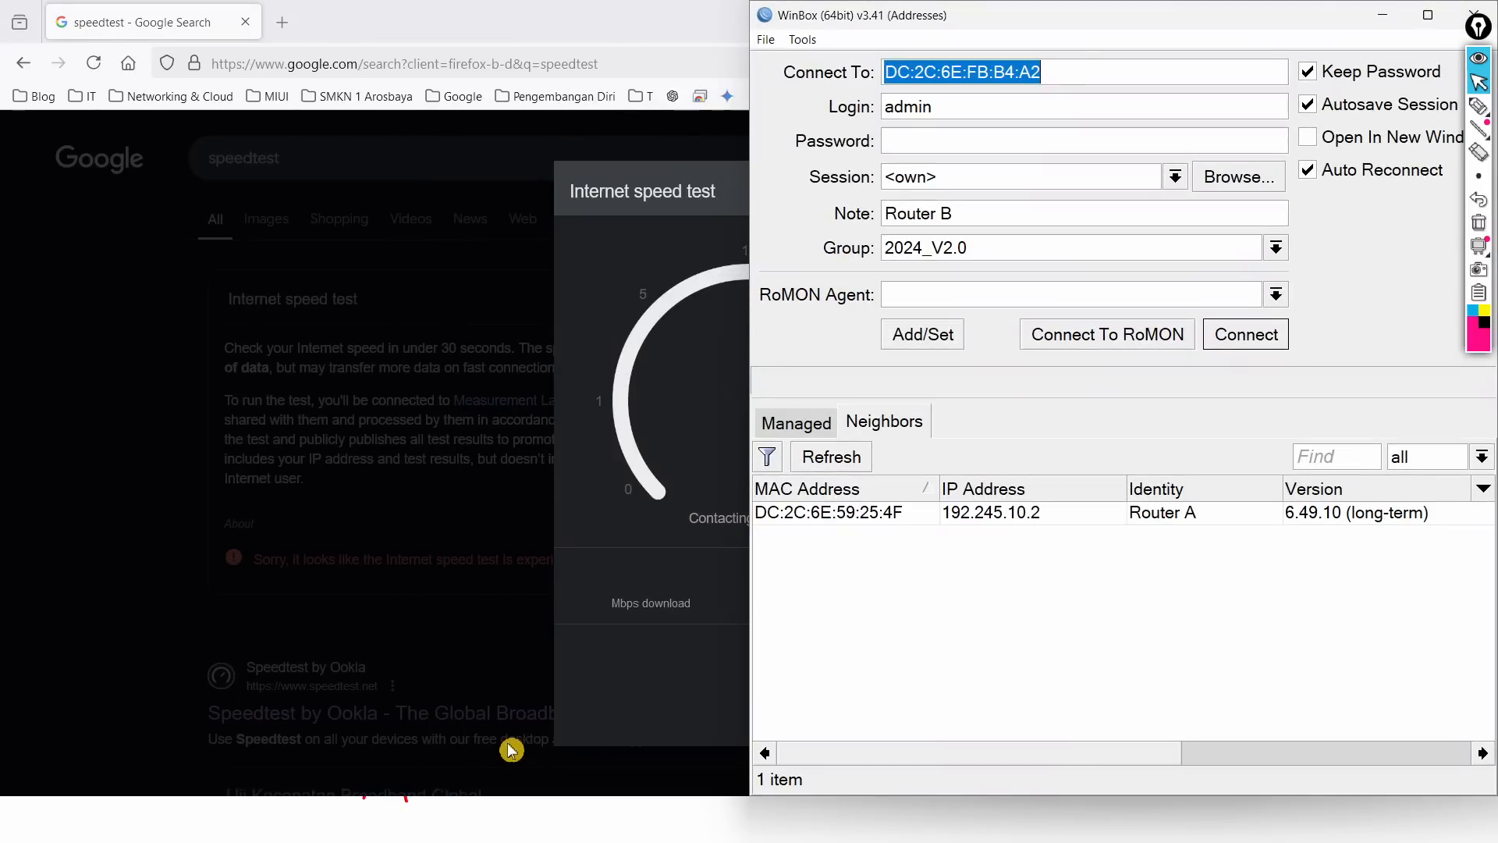
{"action": "left_click", "coordinate": [874, 515]}
{"action": "left_click", "coordinate": [1122, 336]}
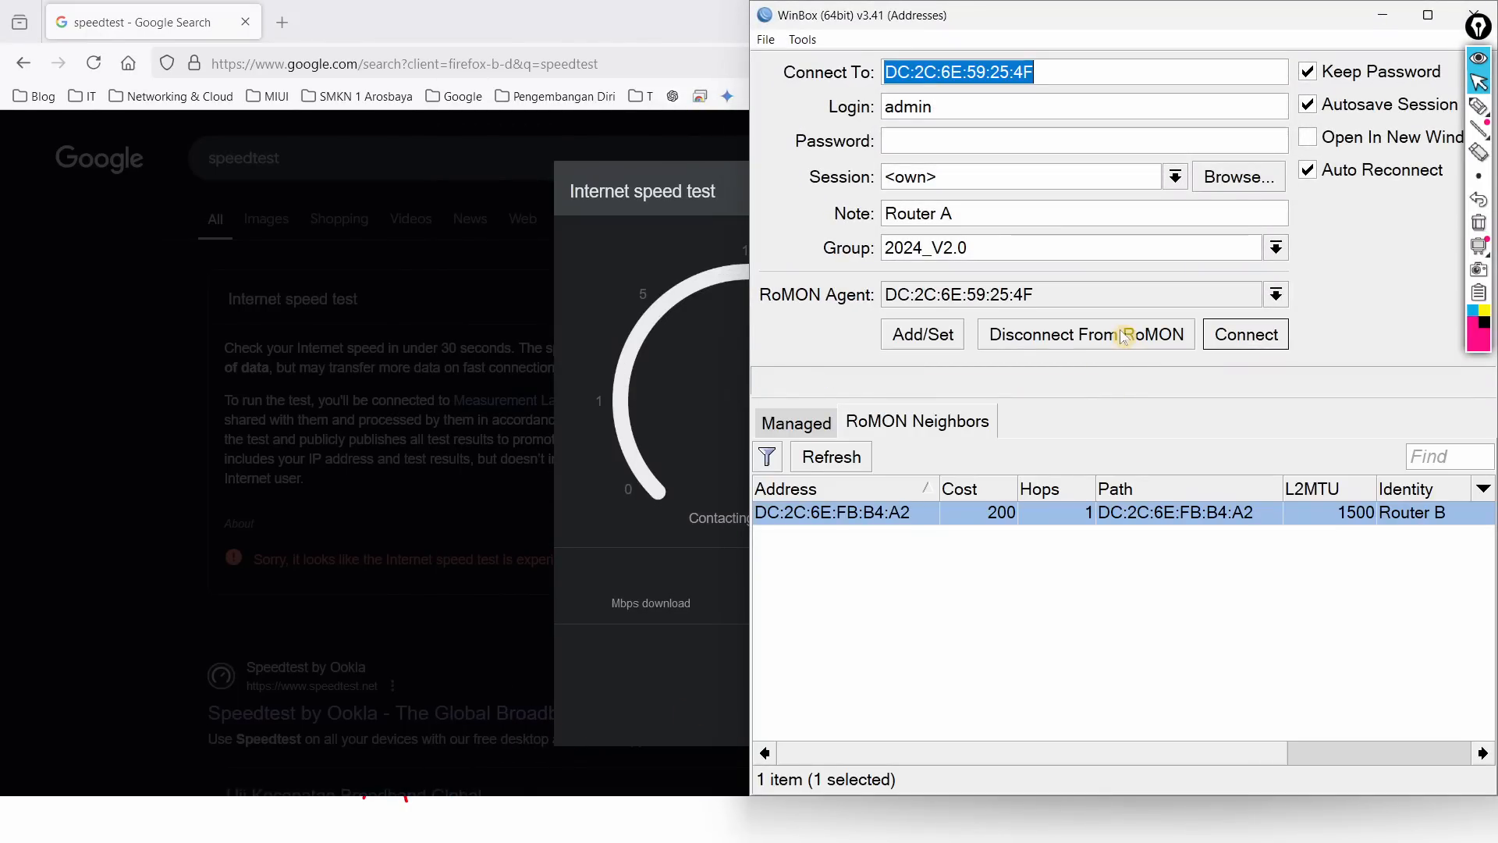
{"action": "left_click", "coordinate": [1246, 337]}
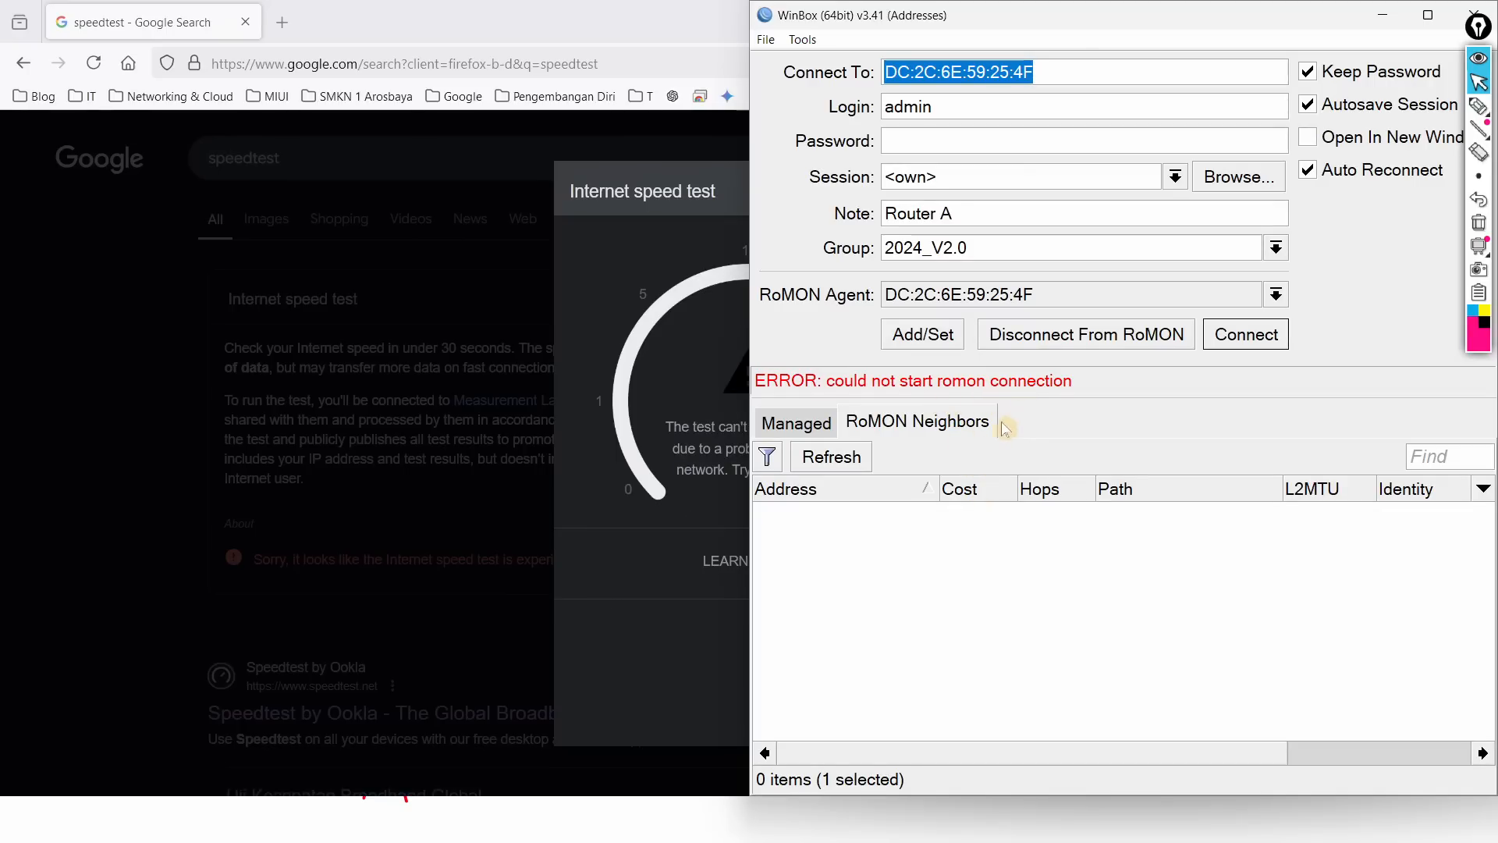
{"action": "key", "text": "super"}
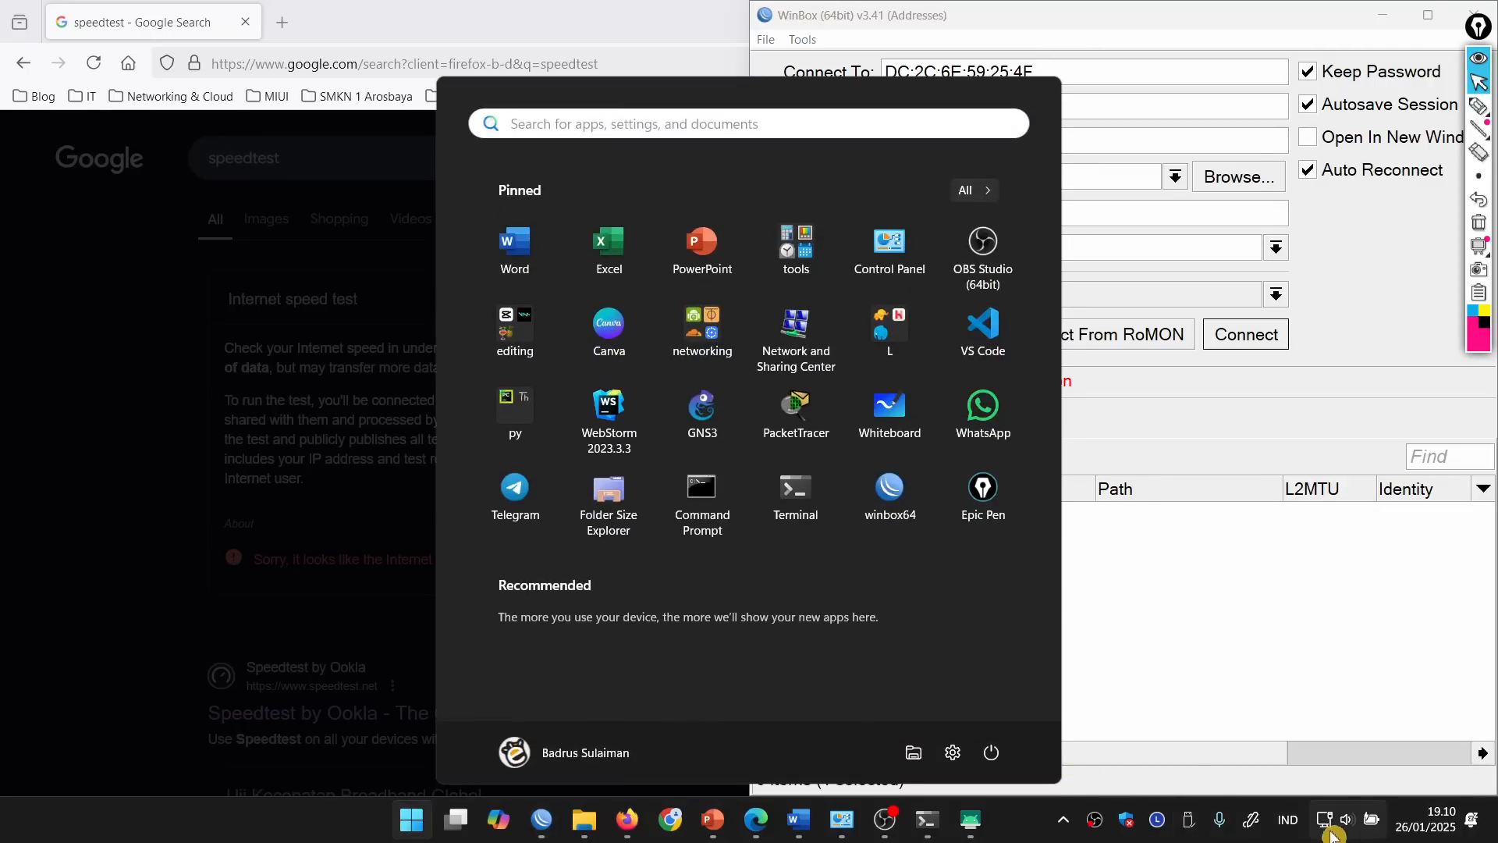
Step: Check Ethernet 2's IPv4 properties: static 192.245.10.1/24, gateway and DNS 192.245.10.2
{"action": "mouse_move", "coordinate": [839, 826]}
{"action": "left_click", "coordinate": [896, 709]}
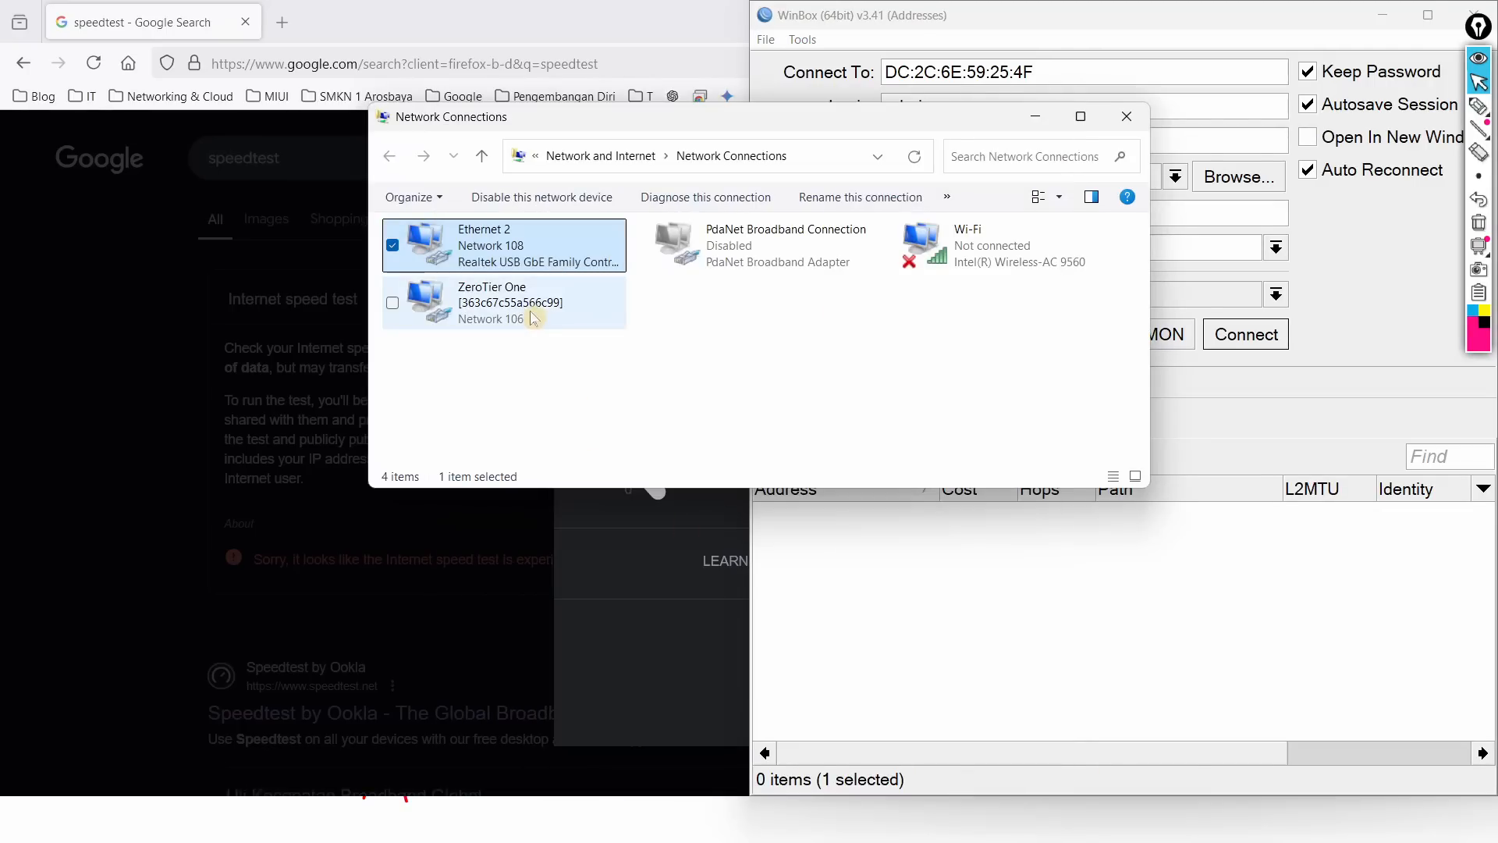
{"action": "double_click", "coordinate": [491, 254]}
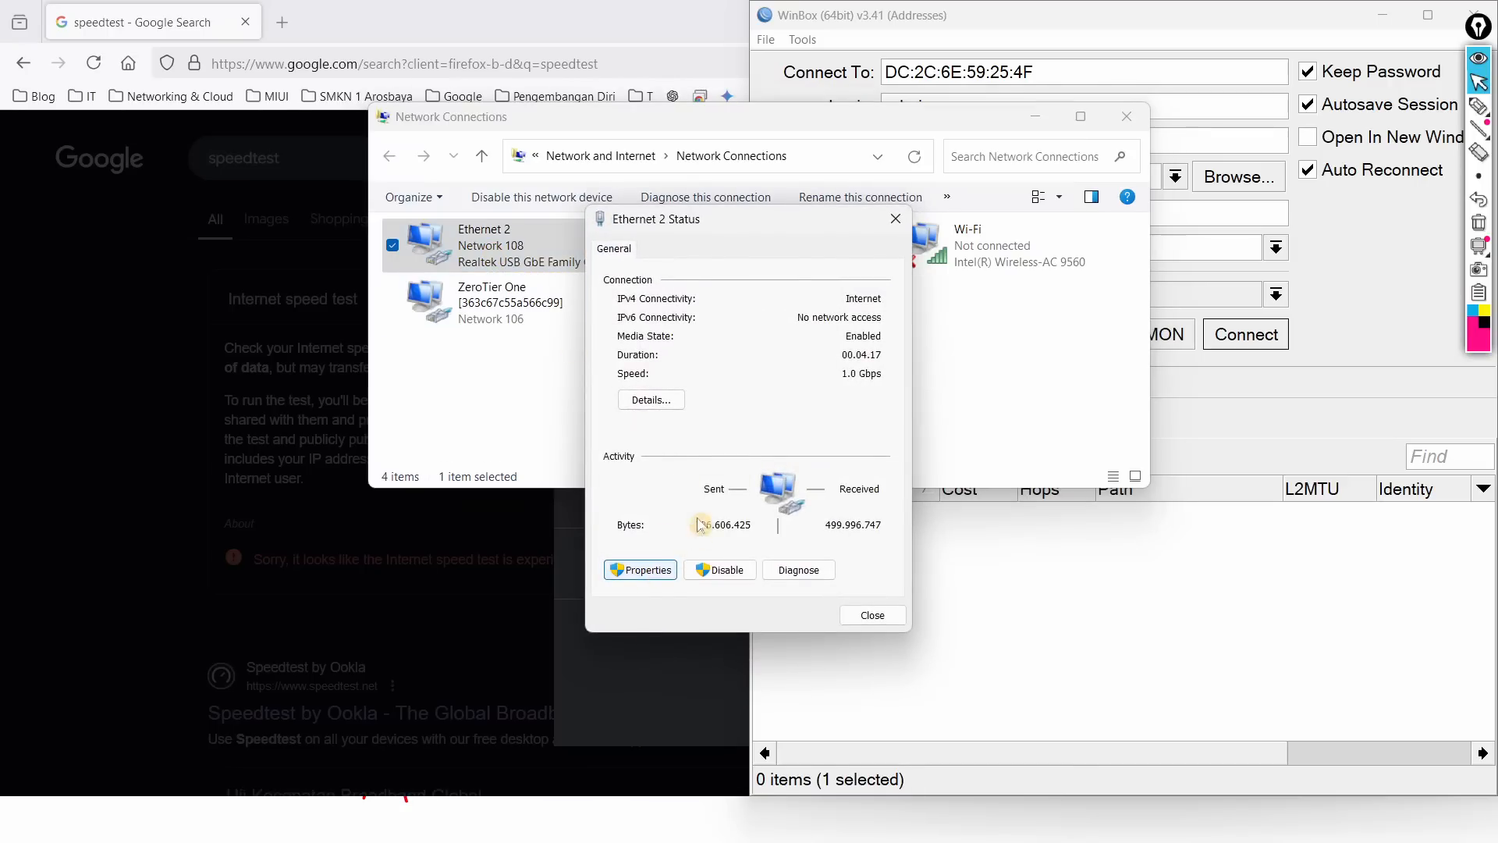
{"action": "left_click", "coordinate": [636, 569]}
{"action": "double_click", "coordinate": [750, 459]}
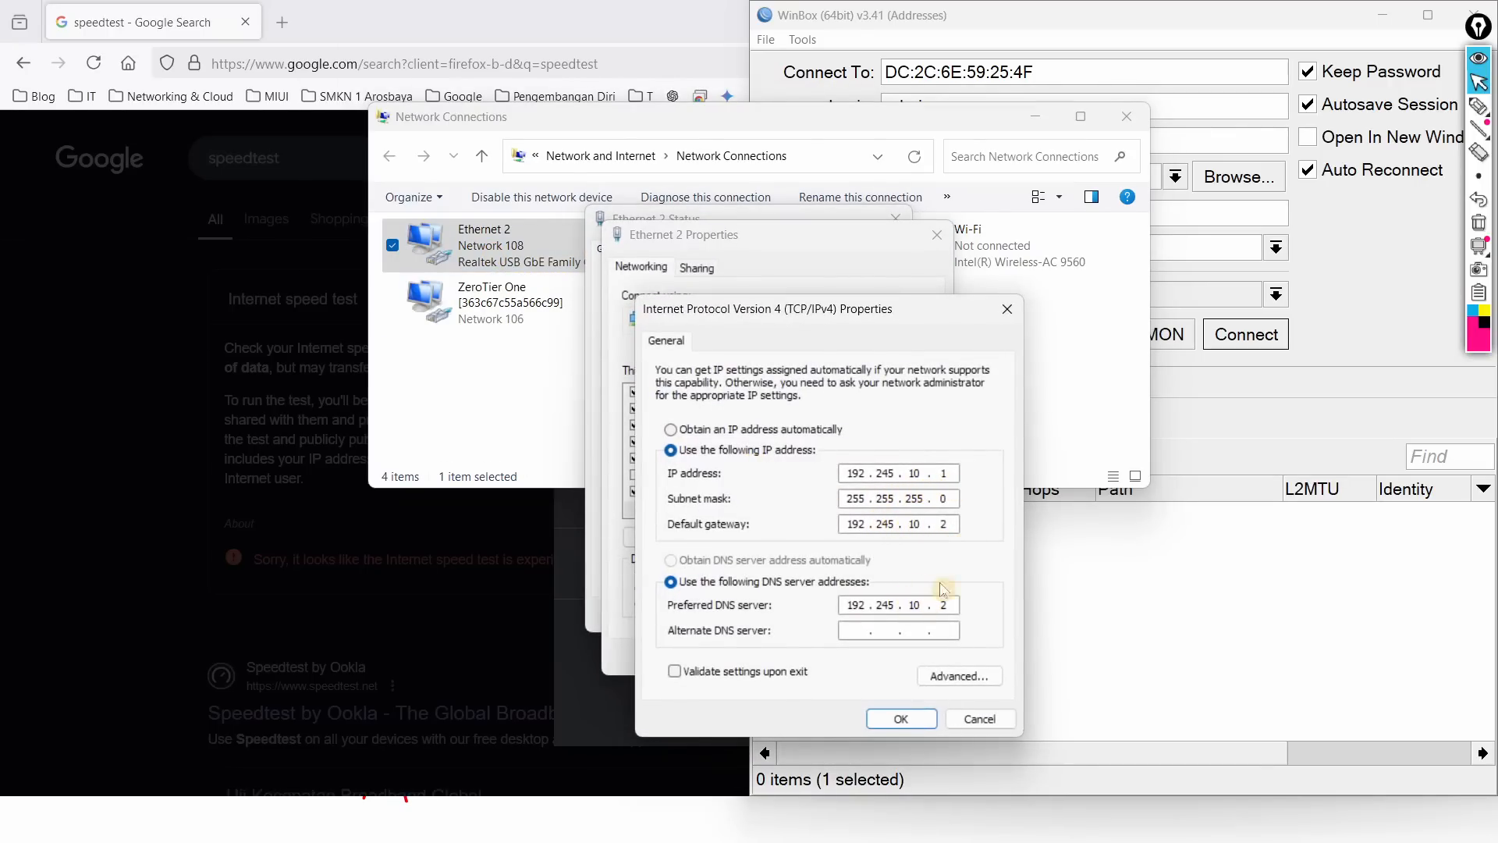
{"action": "left_click", "coordinate": [902, 724]}
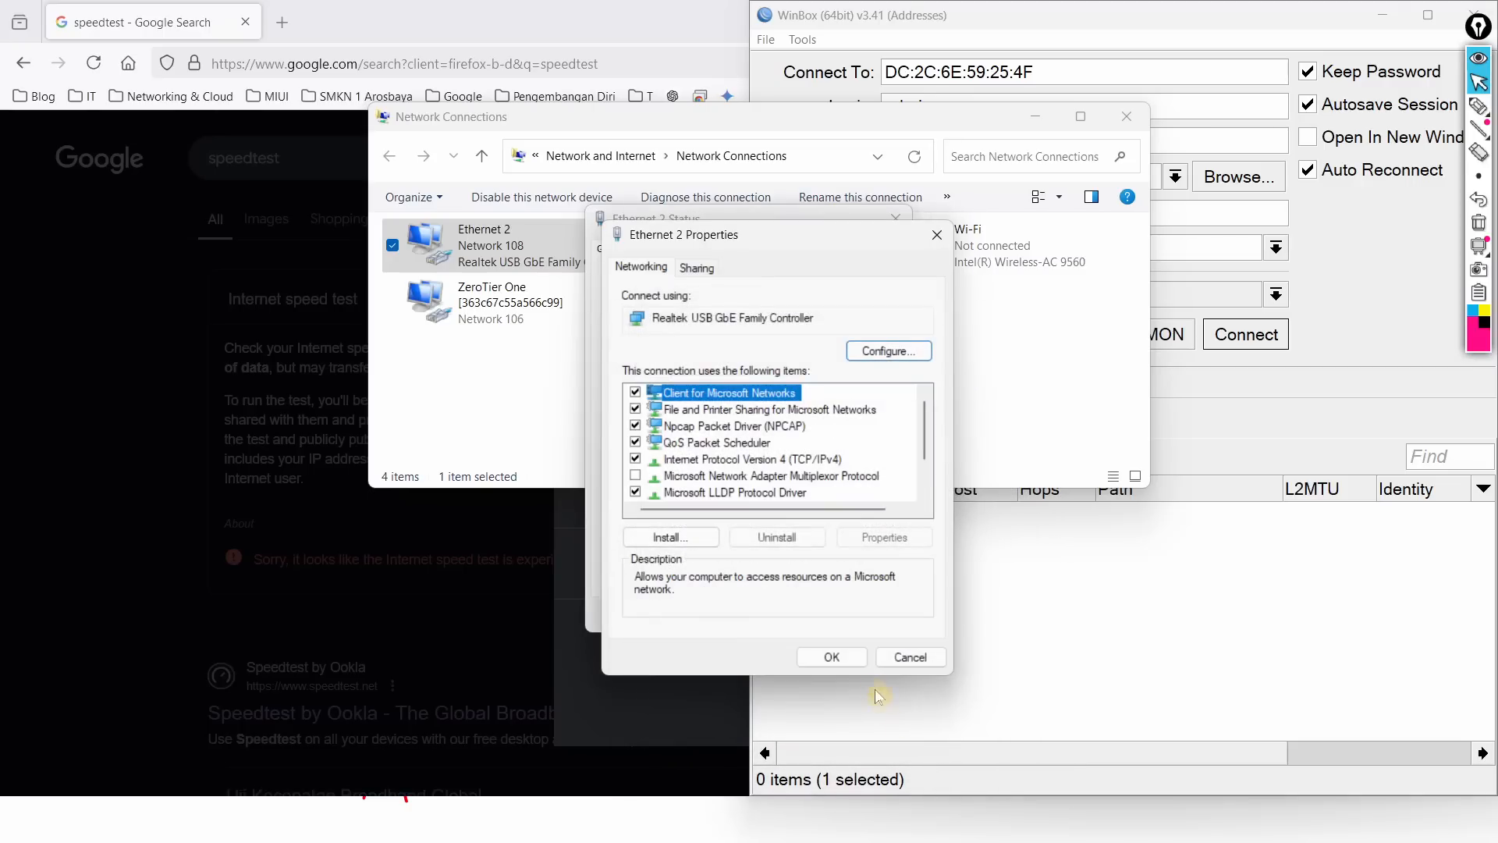
{"action": "left_click", "coordinate": [850, 659]}
{"action": "left_click", "coordinate": [870, 616]}
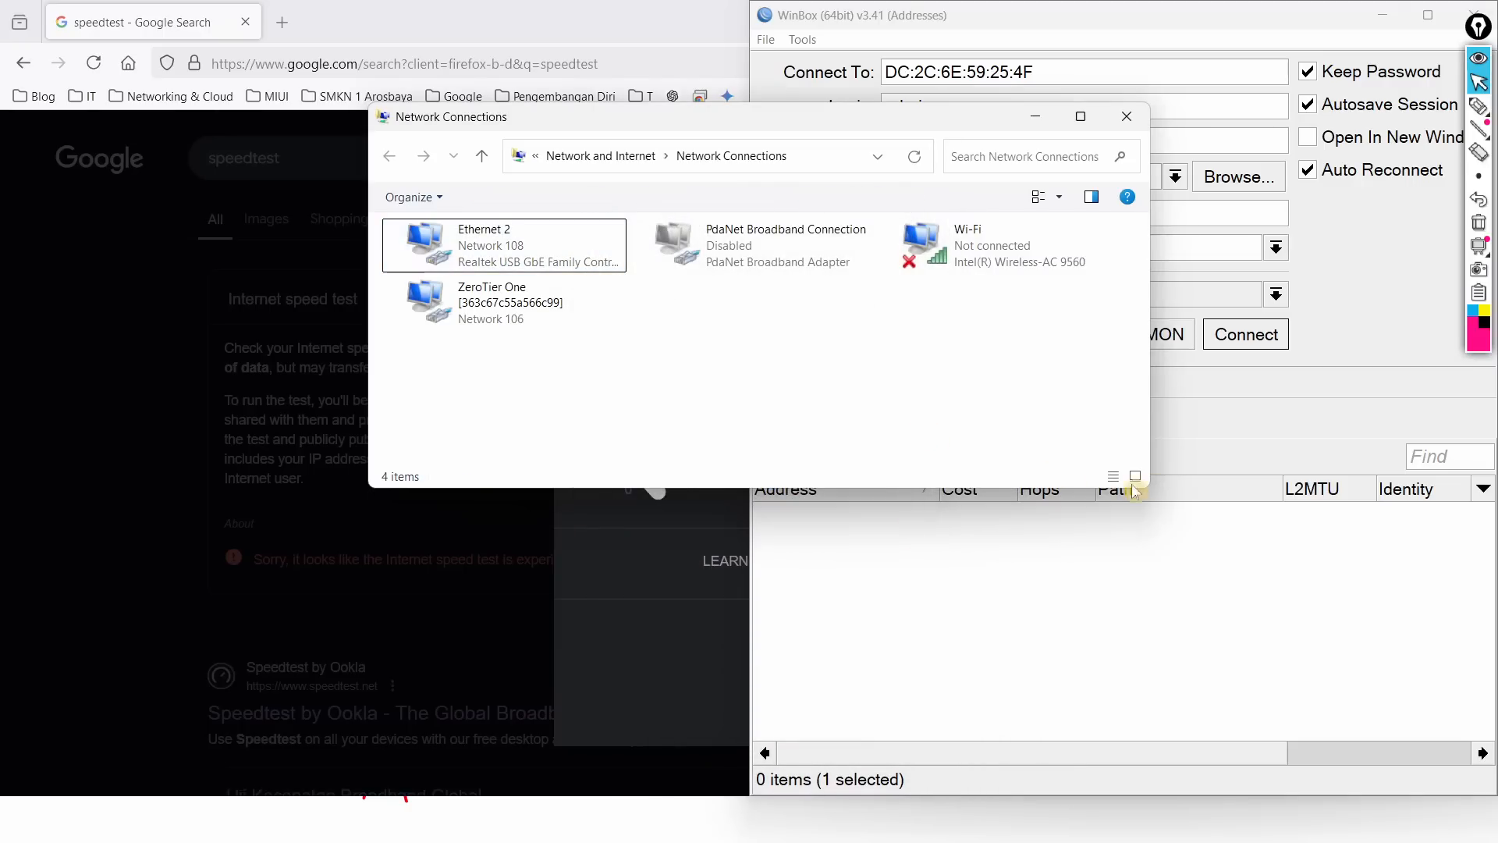
{"action": "left_click", "coordinate": [1319, 457]}
Step: Disconnect RoMON, reselect Router A, reconnect through RoMON, and refresh the neighbor list
{"action": "left_click", "coordinate": [1086, 340]}
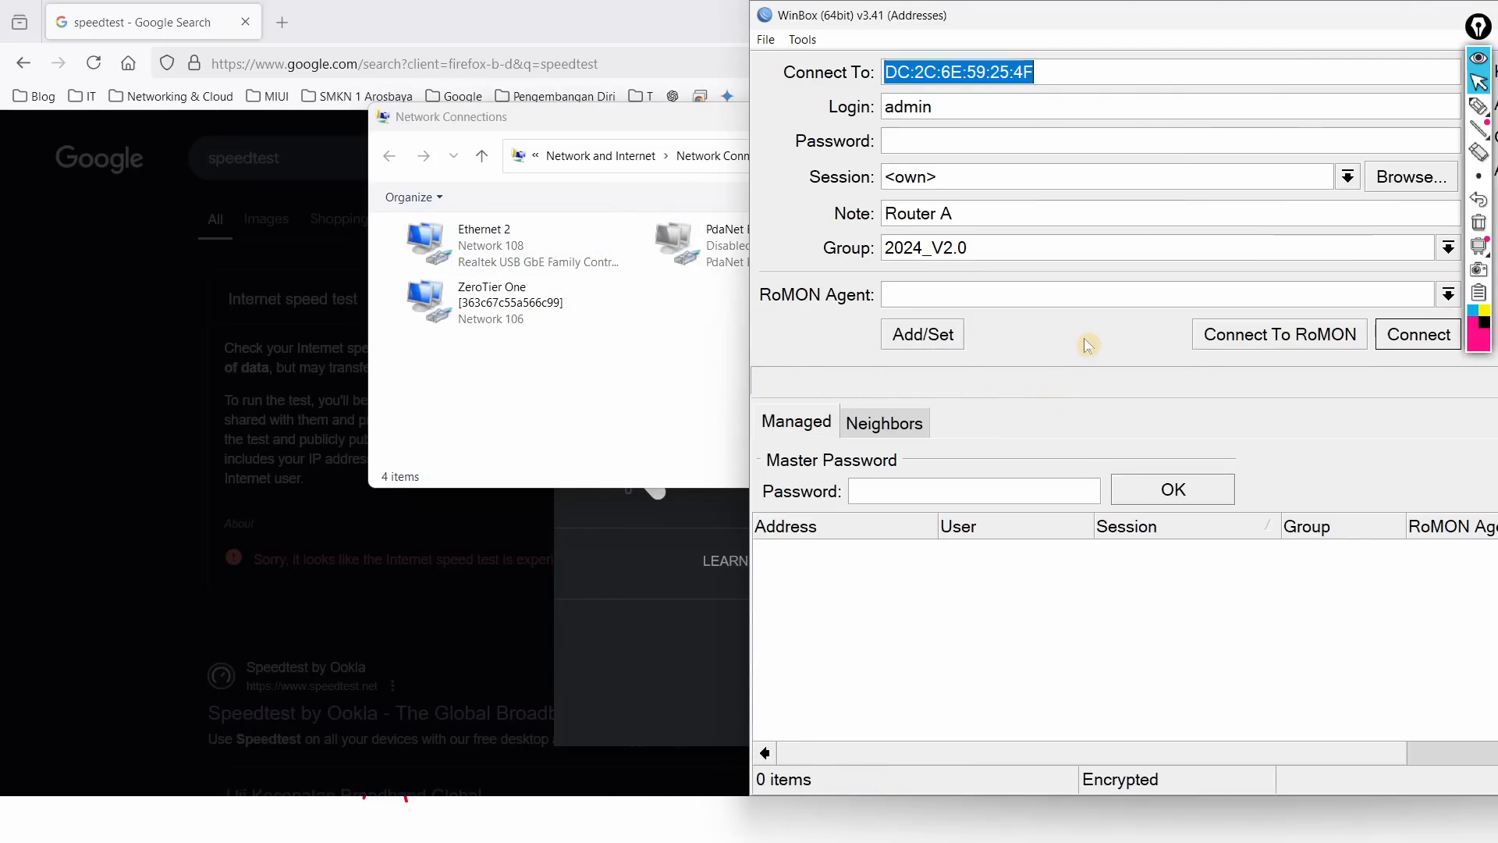
{"action": "left_click", "coordinate": [887, 429]}
{"action": "left_click", "coordinate": [842, 514]}
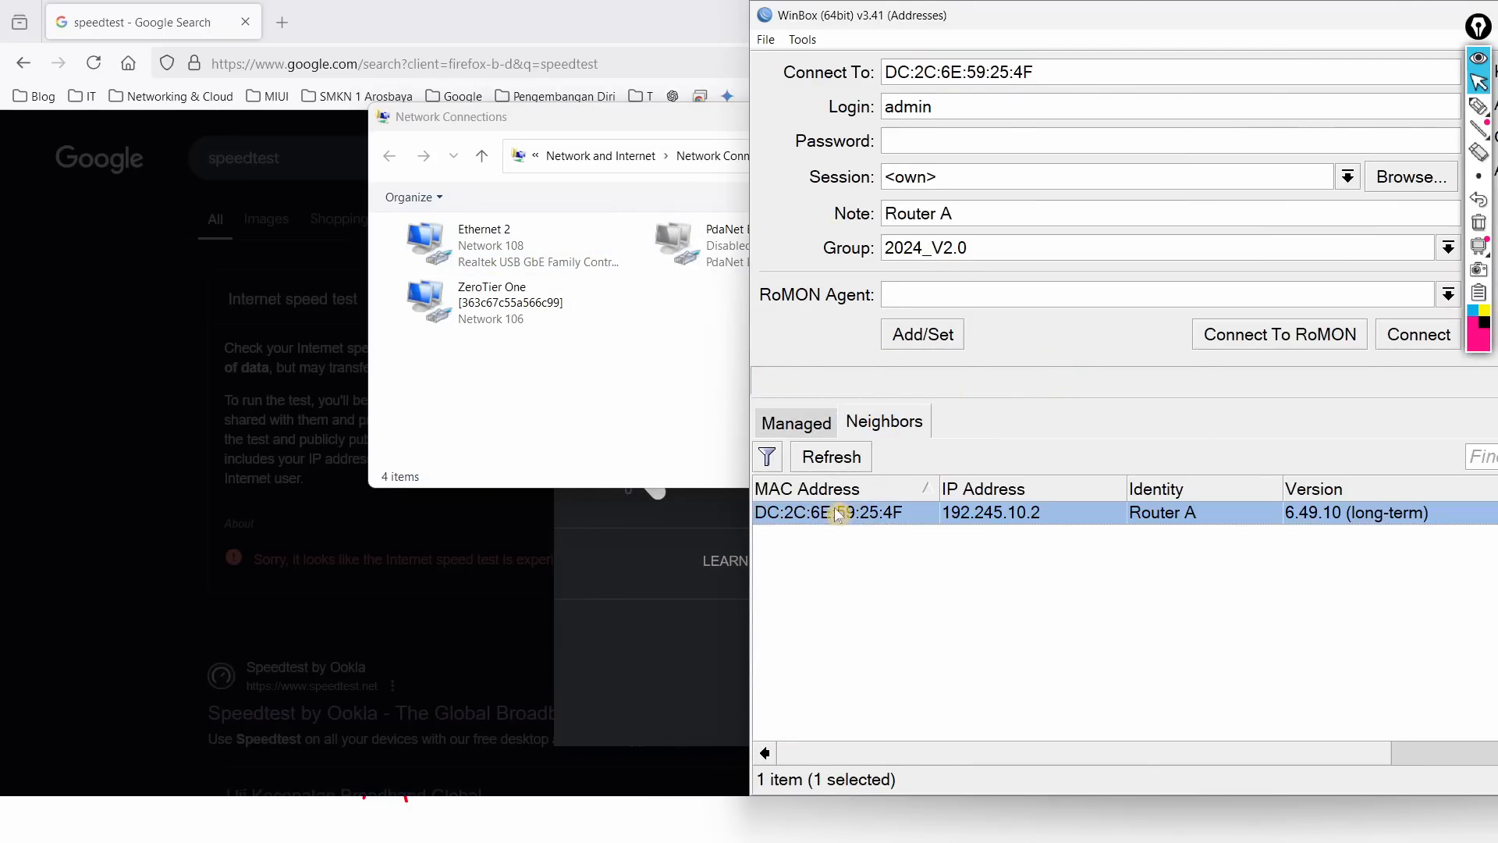
{"action": "left_click", "coordinate": [1260, 341]}
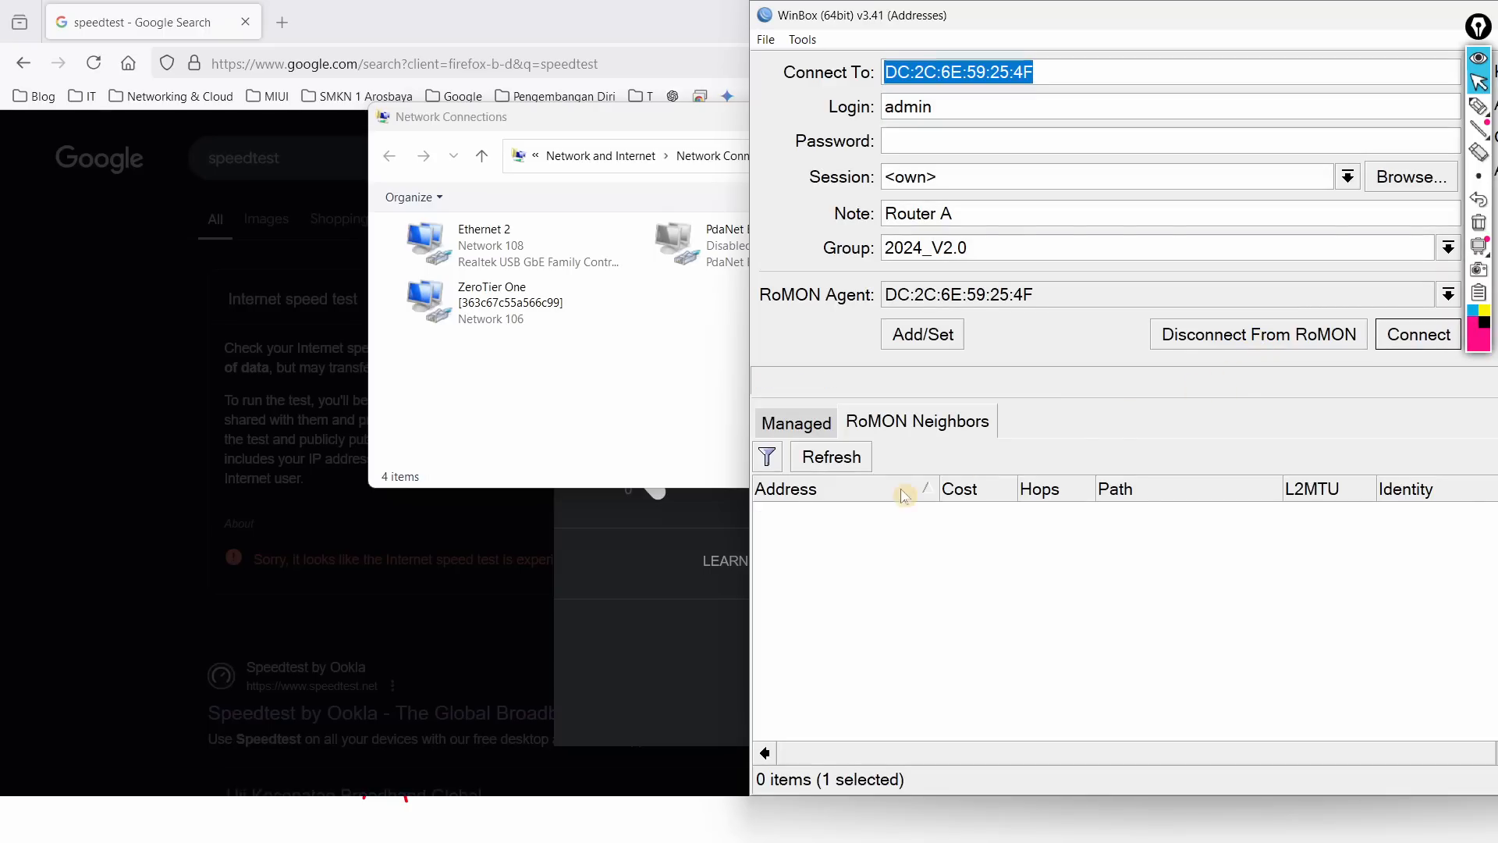
{"action": "left_click", "coordinate": [854, 462]}
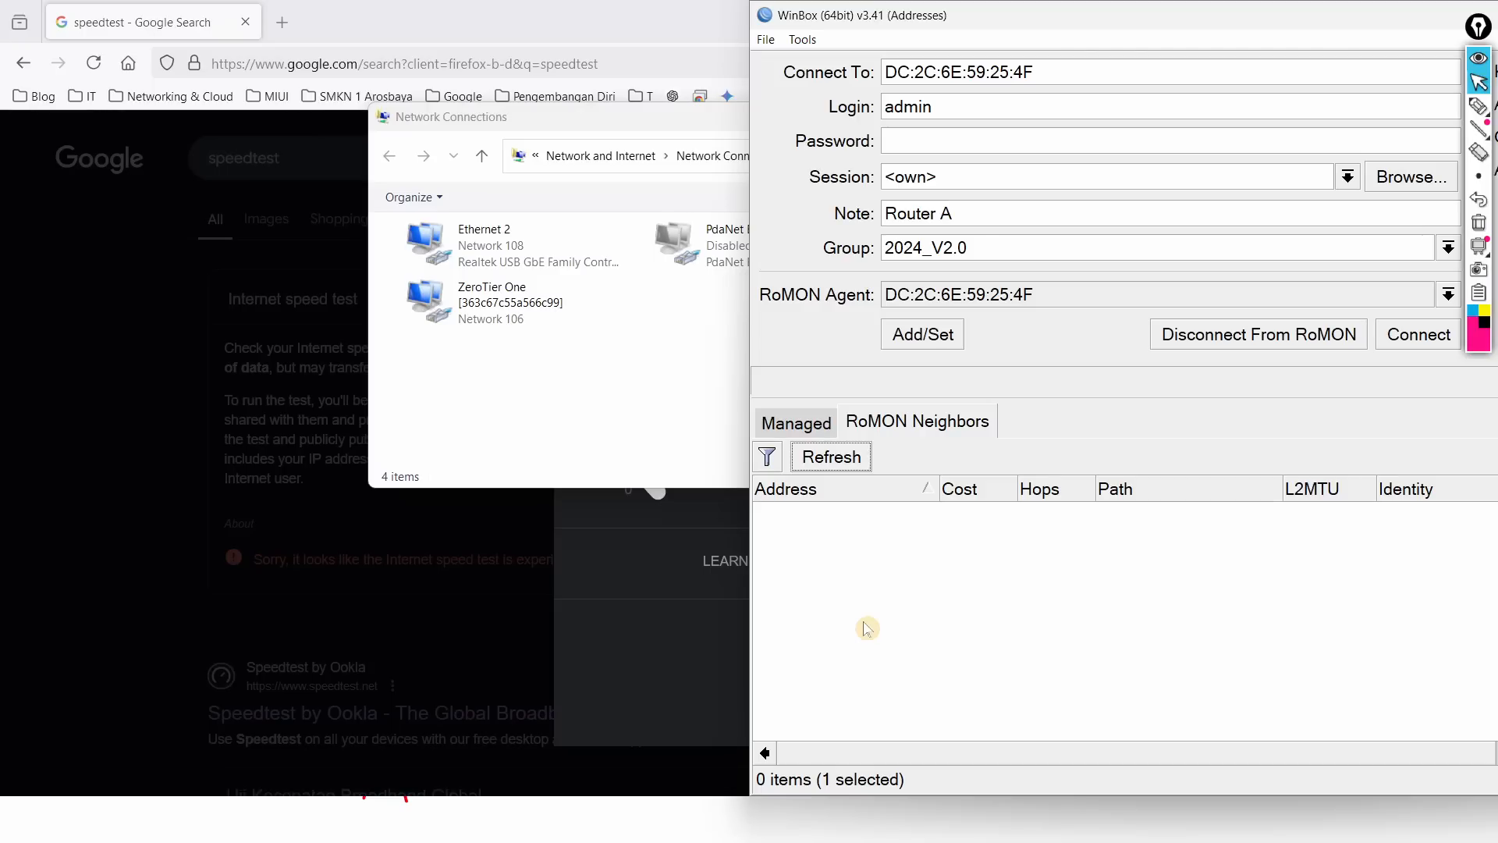
Step: Return to Firefox, where the speed test fails with a network problem
{"action": "left_click", "coordinate": [697, 401]}
{"action": "key", "text": "super"}
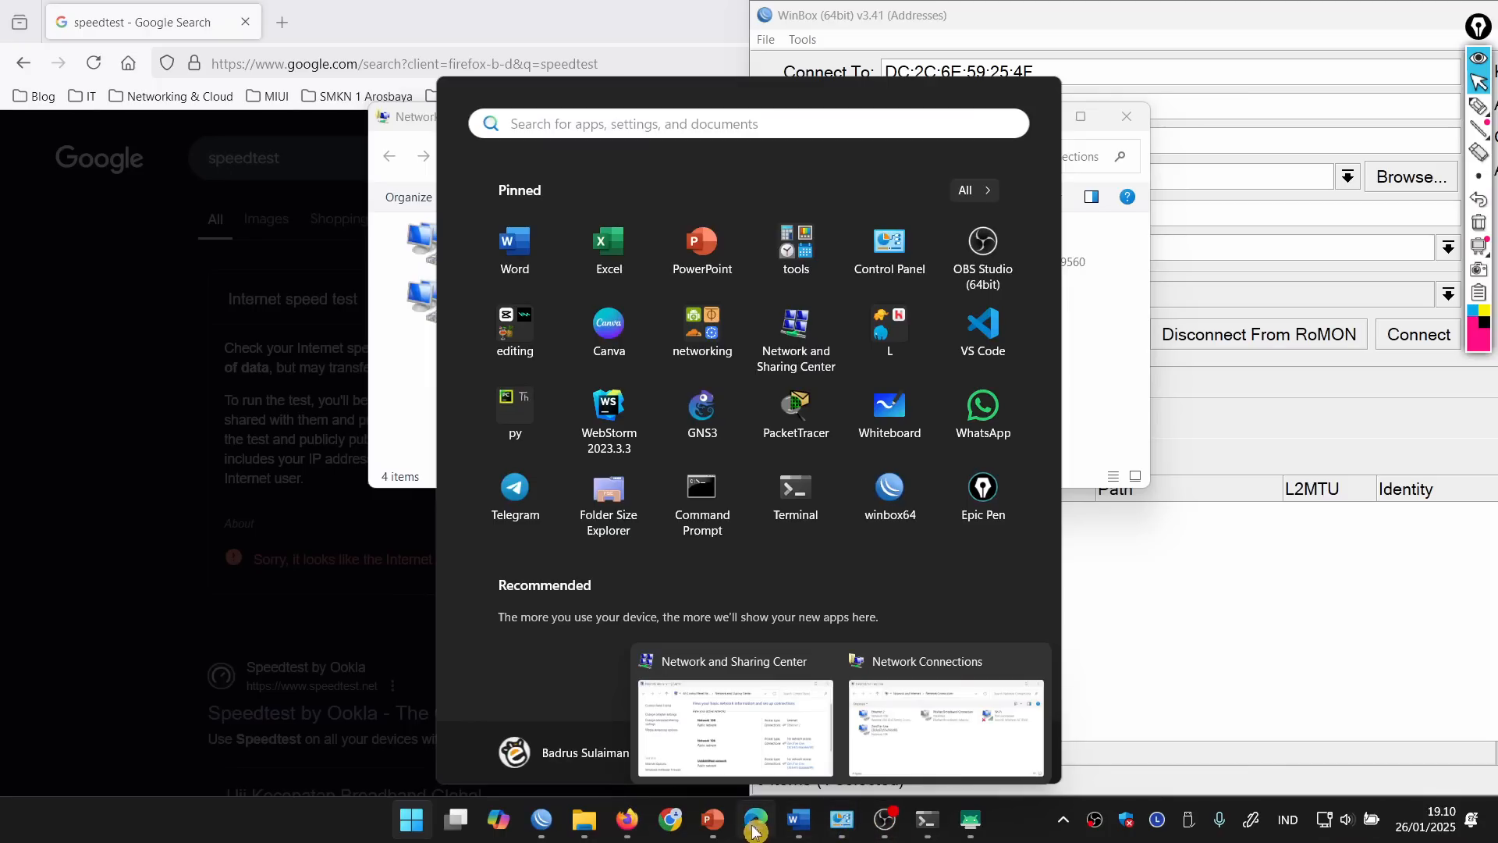
{"action": "left_click", "coordinate": [631, 826]}
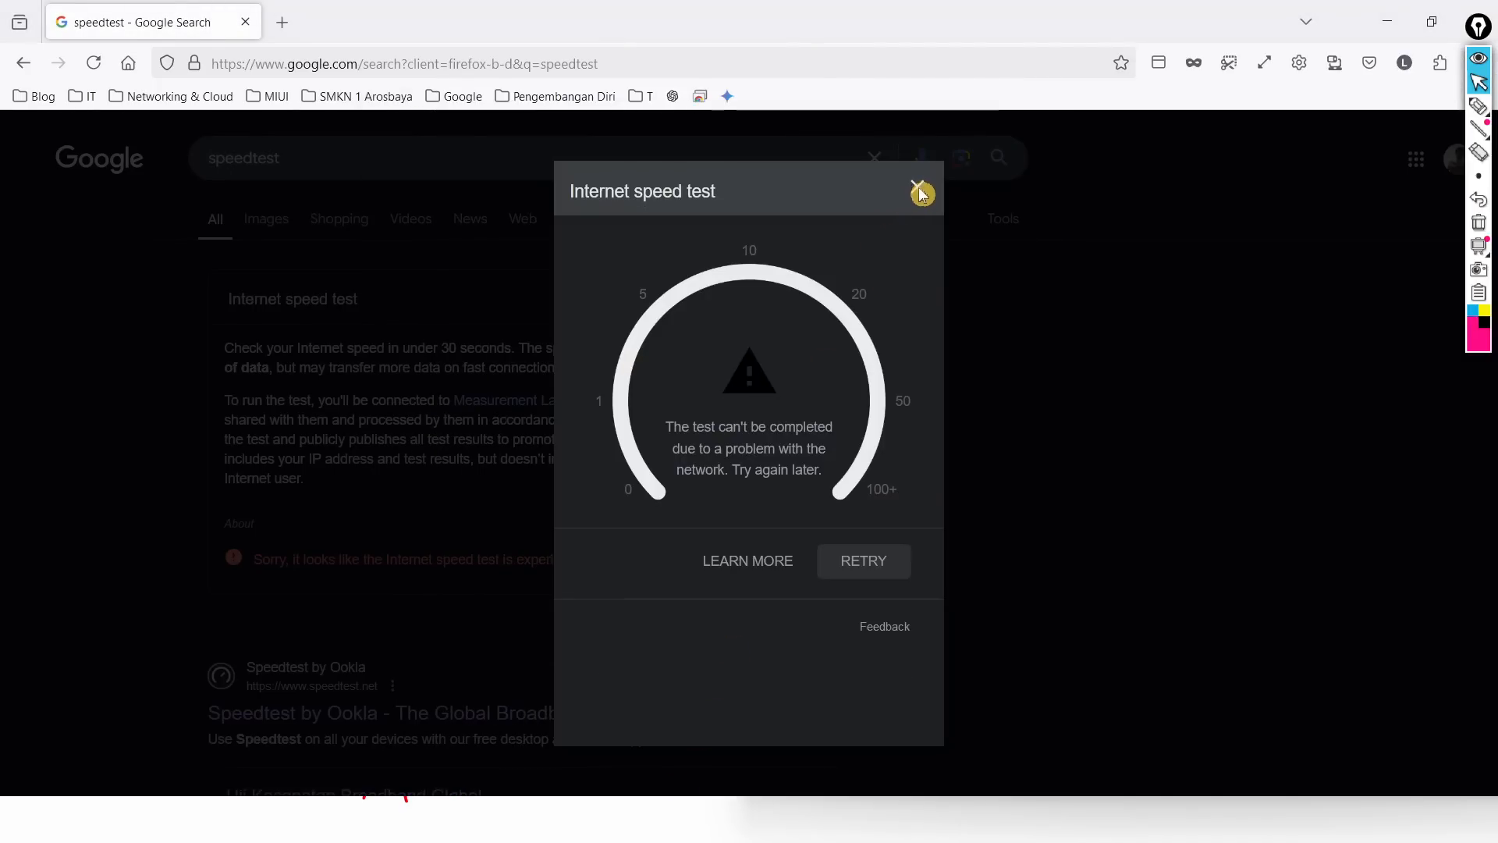
Step: Review Router A's DNS settings and the ether1 DHCP client settings
{"action": "key", "text": "alt+Tab"}
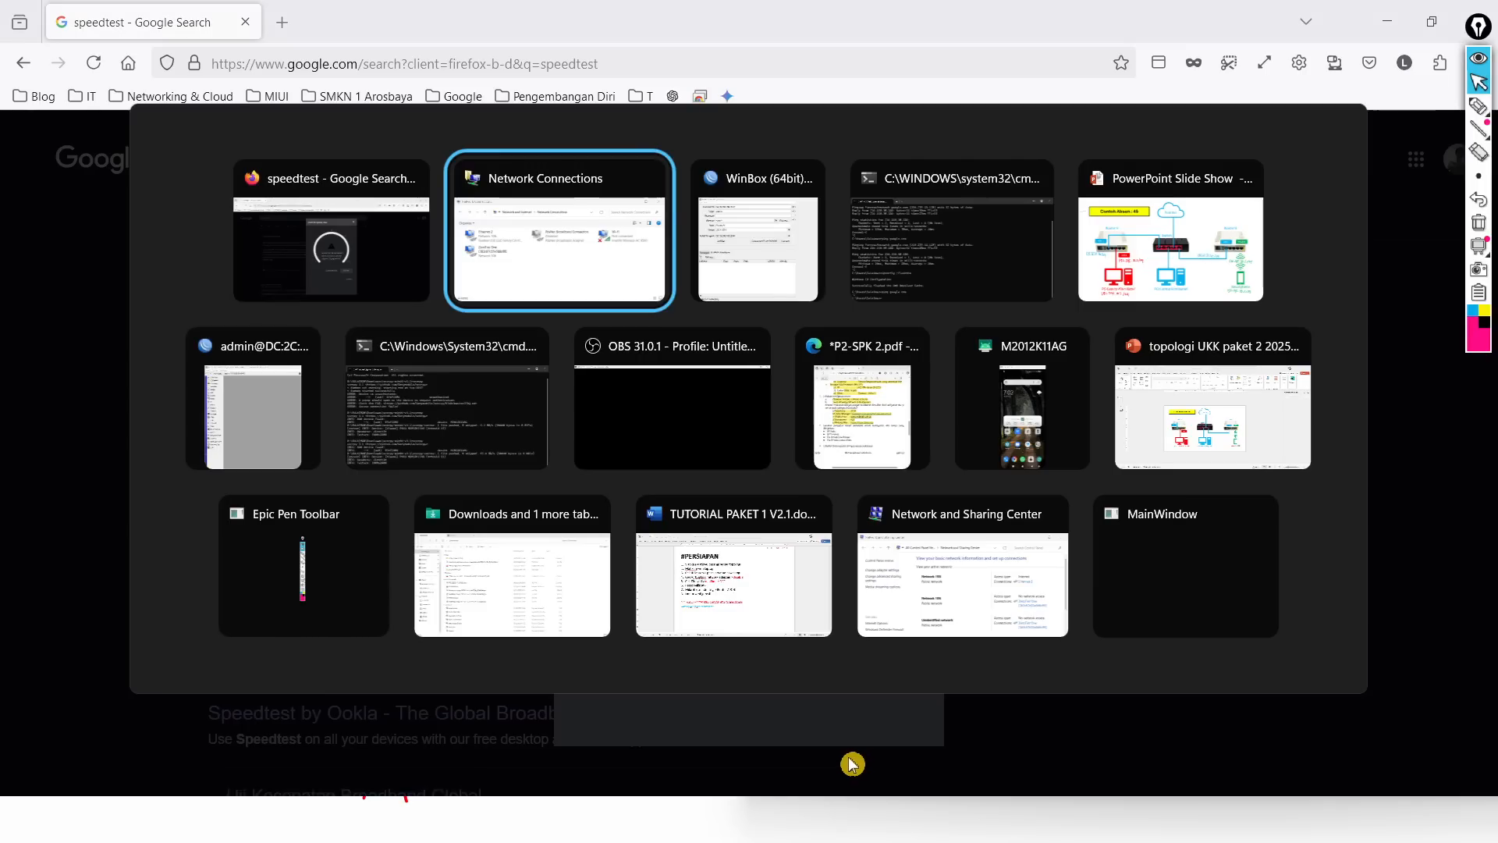
{"action": "key", "text": "alt+Tab"}
{"action": "key", "text": "alt+Tab"}
{"action": "key", "text": "alt+Tab"}
{"action": "key", "text": "alt+Tab"}
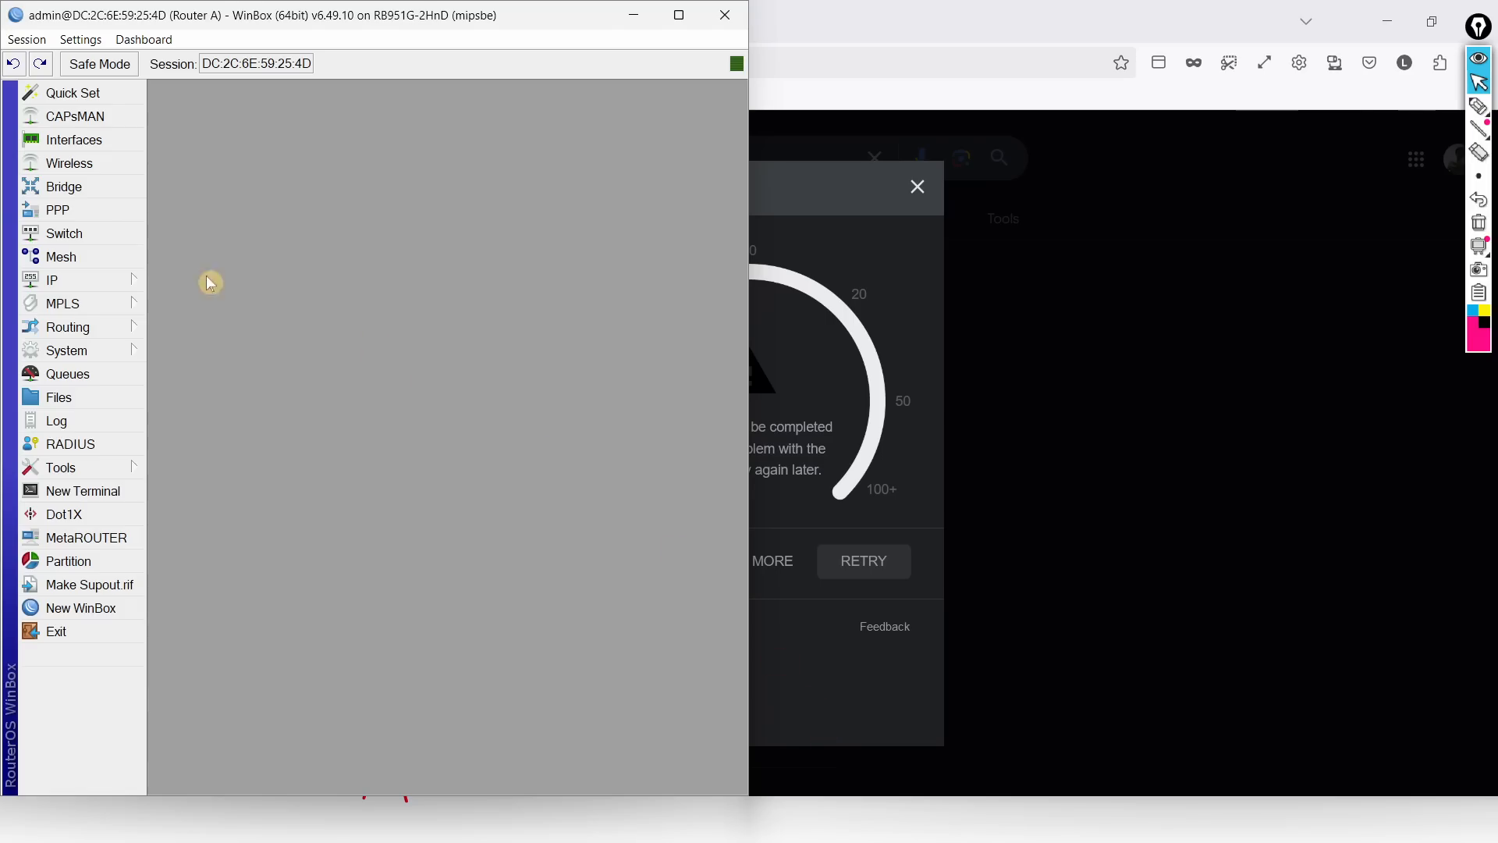
{"action": "left_click", "coordinate": [118, 283]}
{"action": "left_click", "coordinate": [173, 359]}
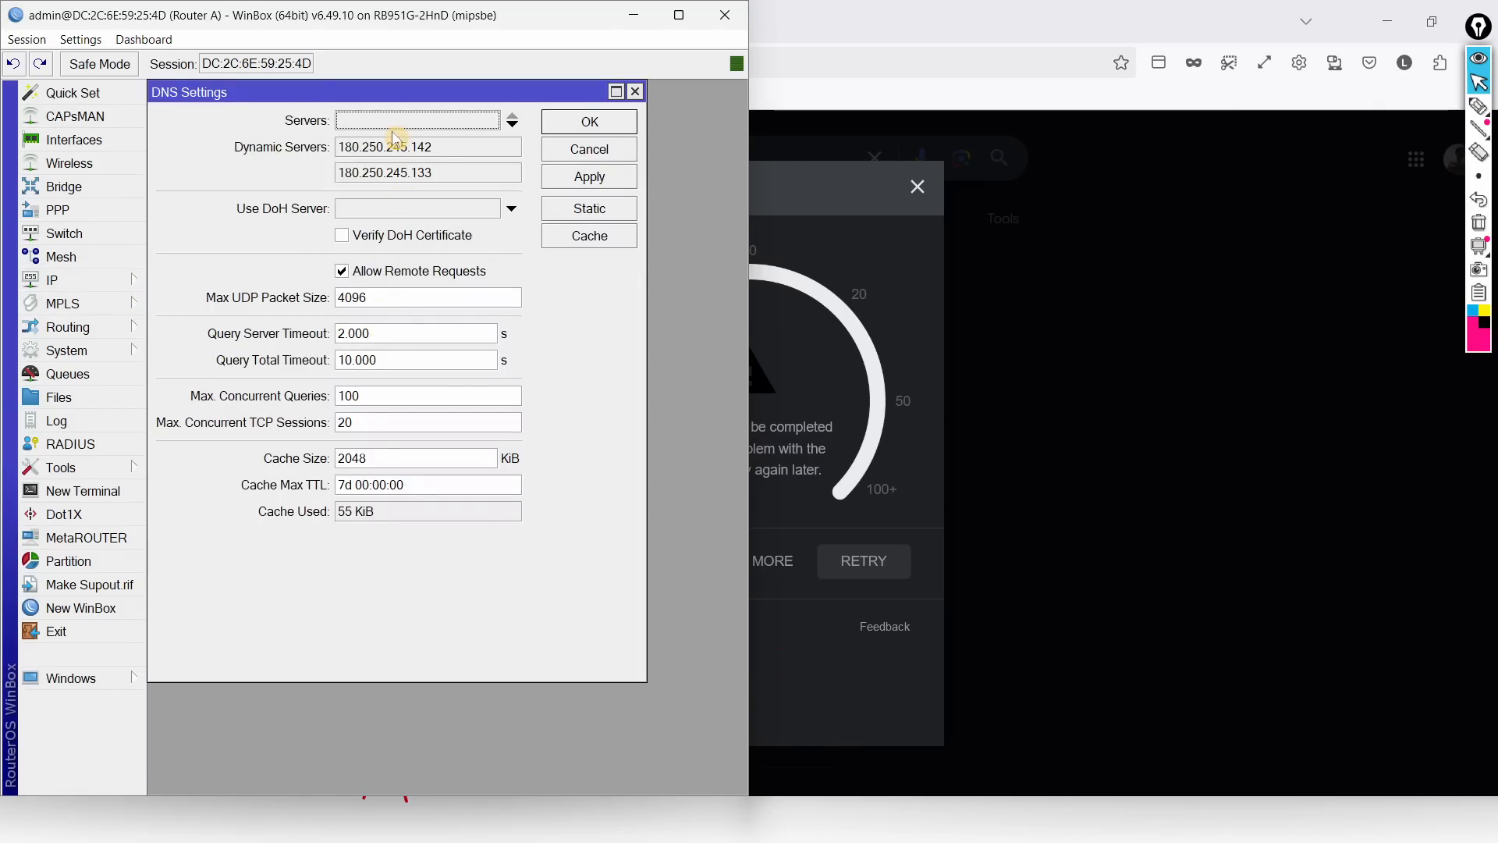
{"action": "left_click", "coordinate": [97, 279]}
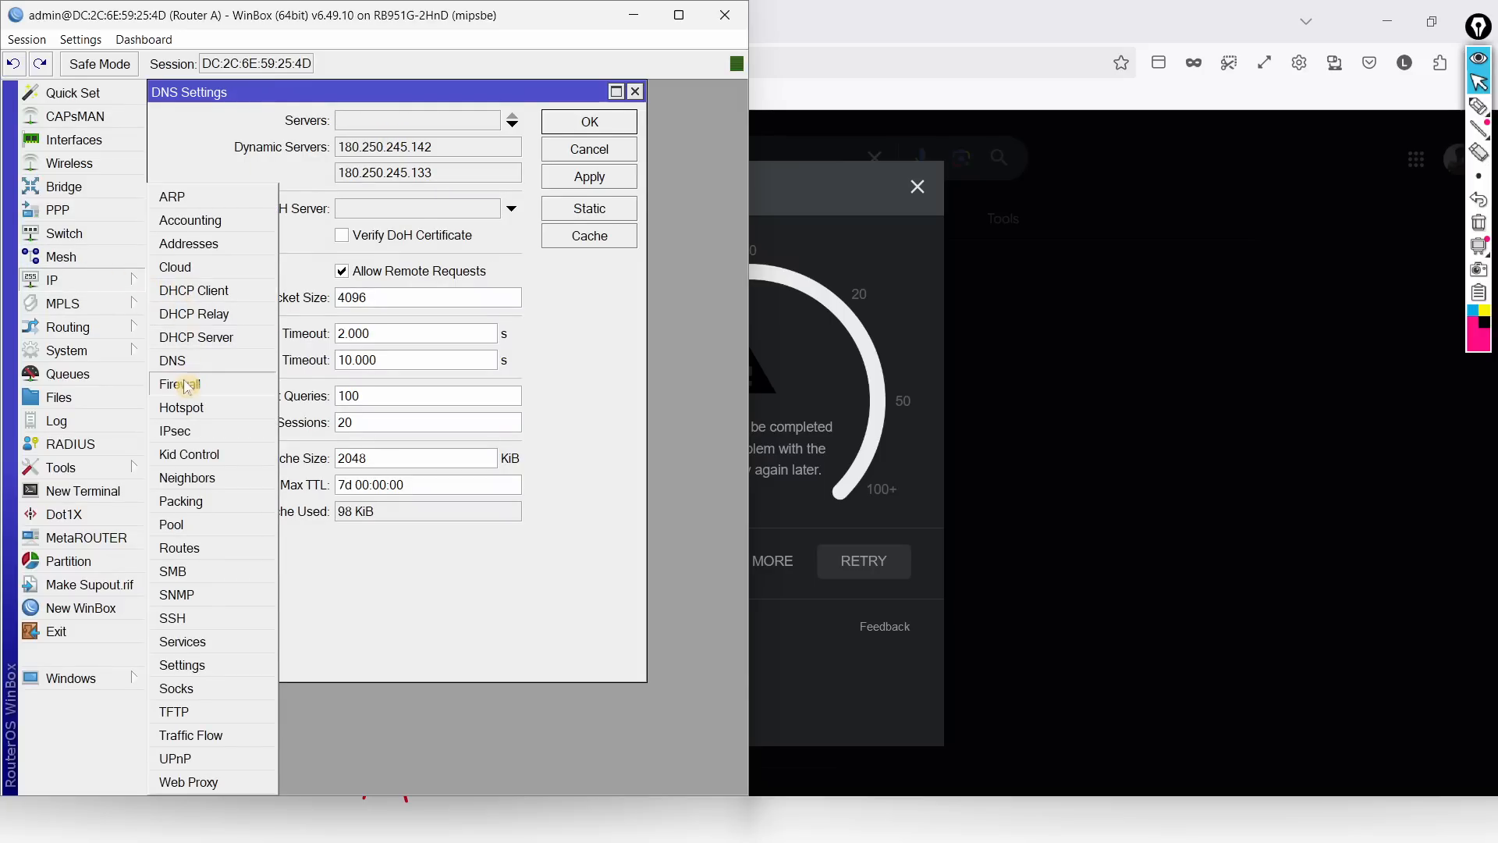
{"action": "left_click", "coordinate": [201, 362]}
{"action": "left_click", "coordinate": [125, 282]}
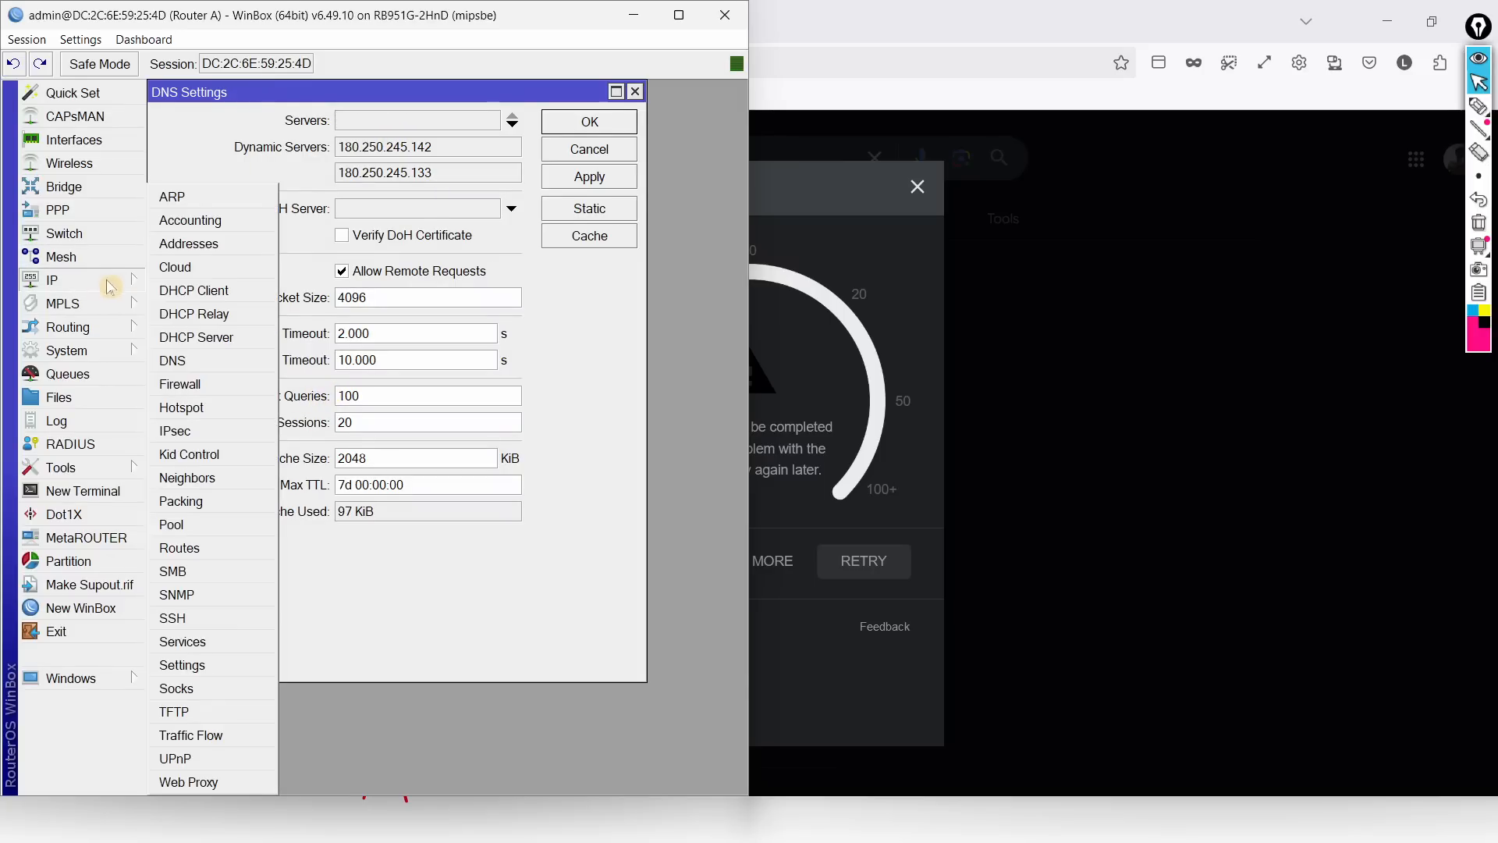
{"action": "left_click", "coordinate": [204, 288]}
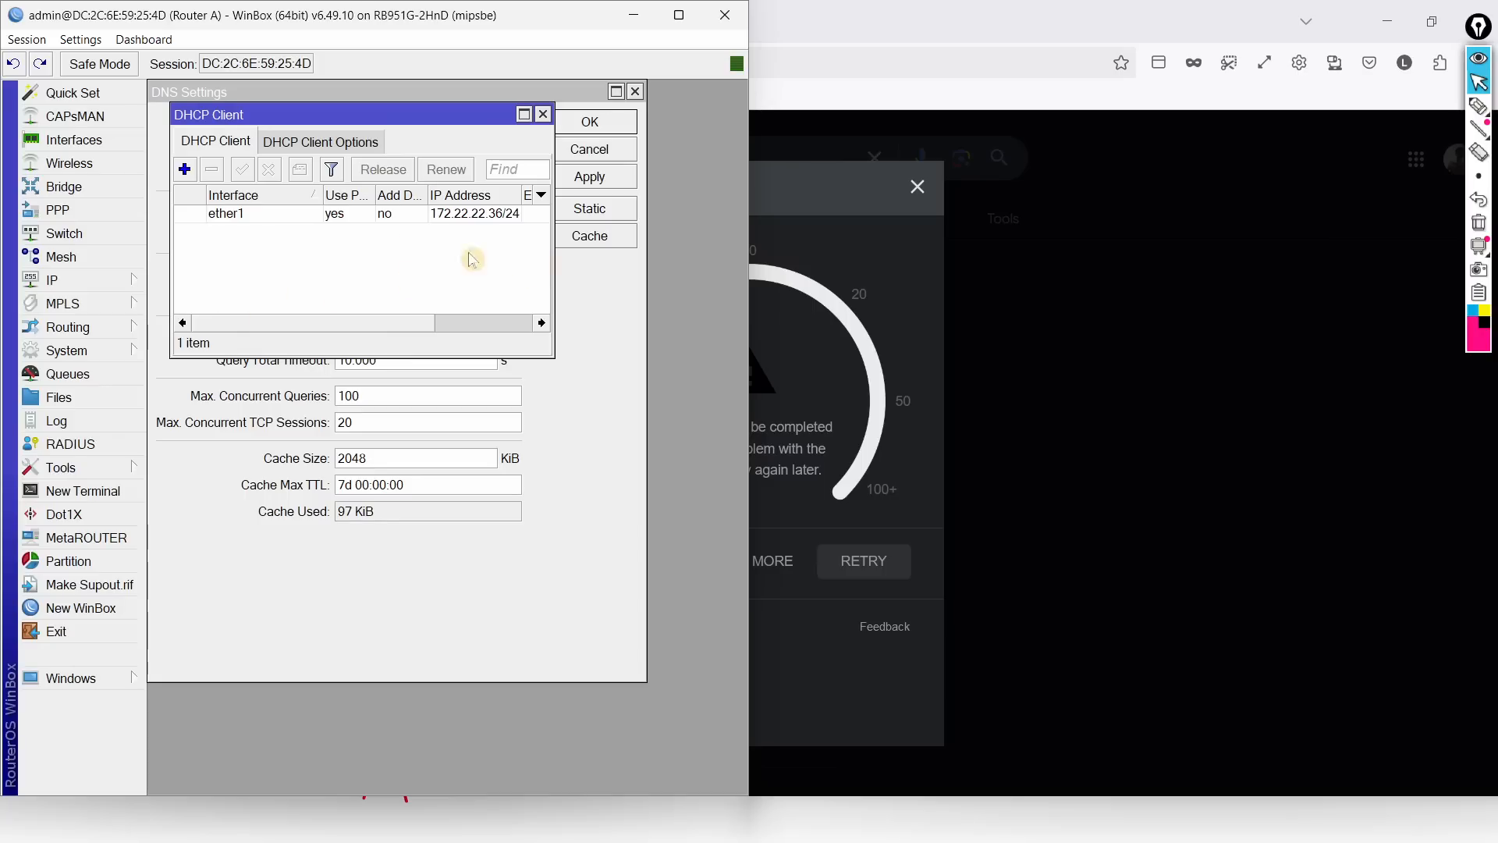
{"action": "double_click", "coordinate": [344, 214]}
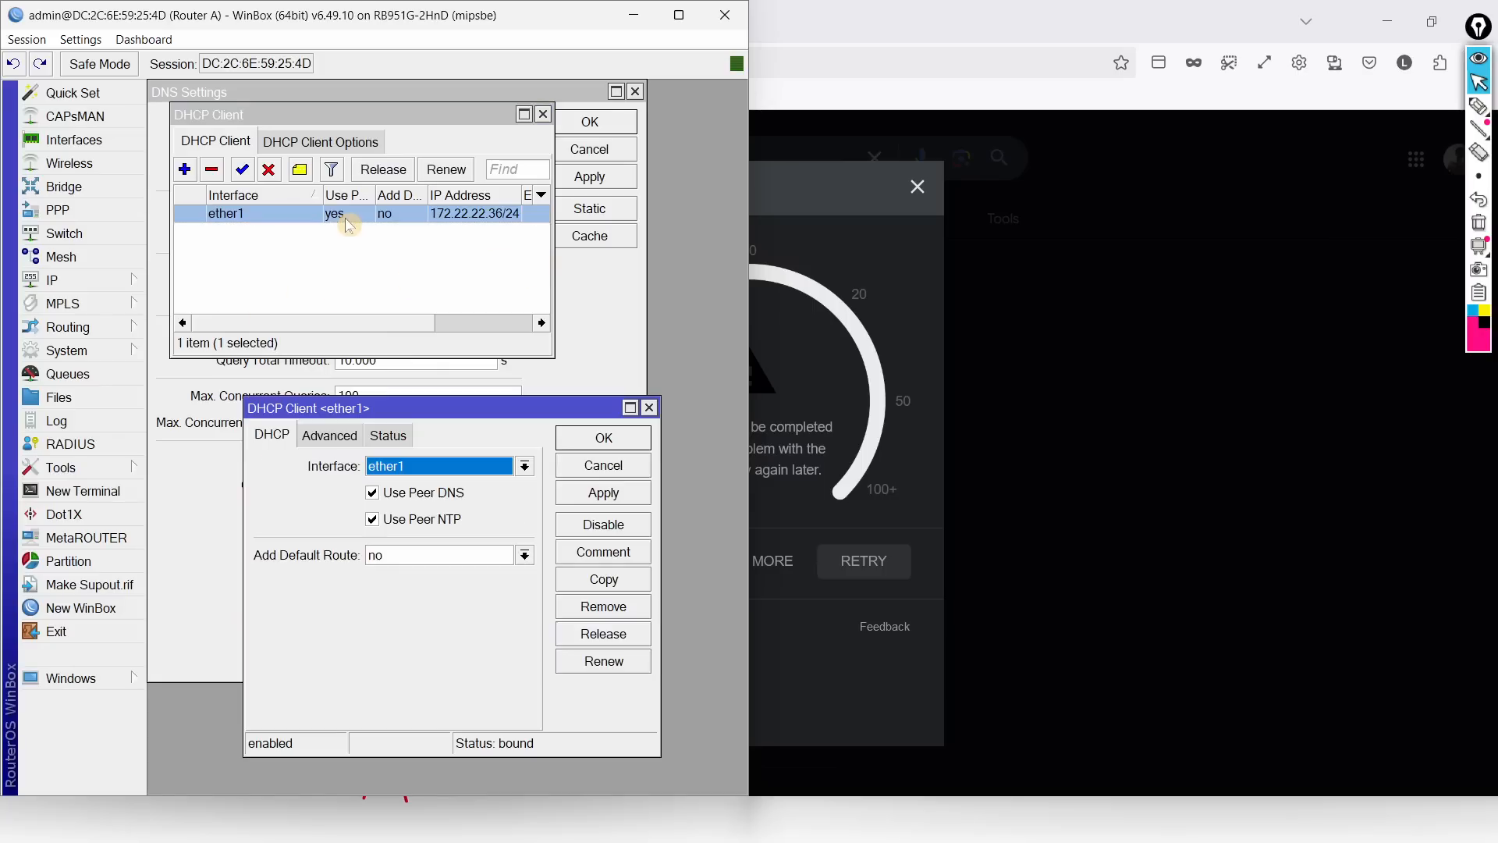
{"action": "left_click", "coordinate": [573, 438]}
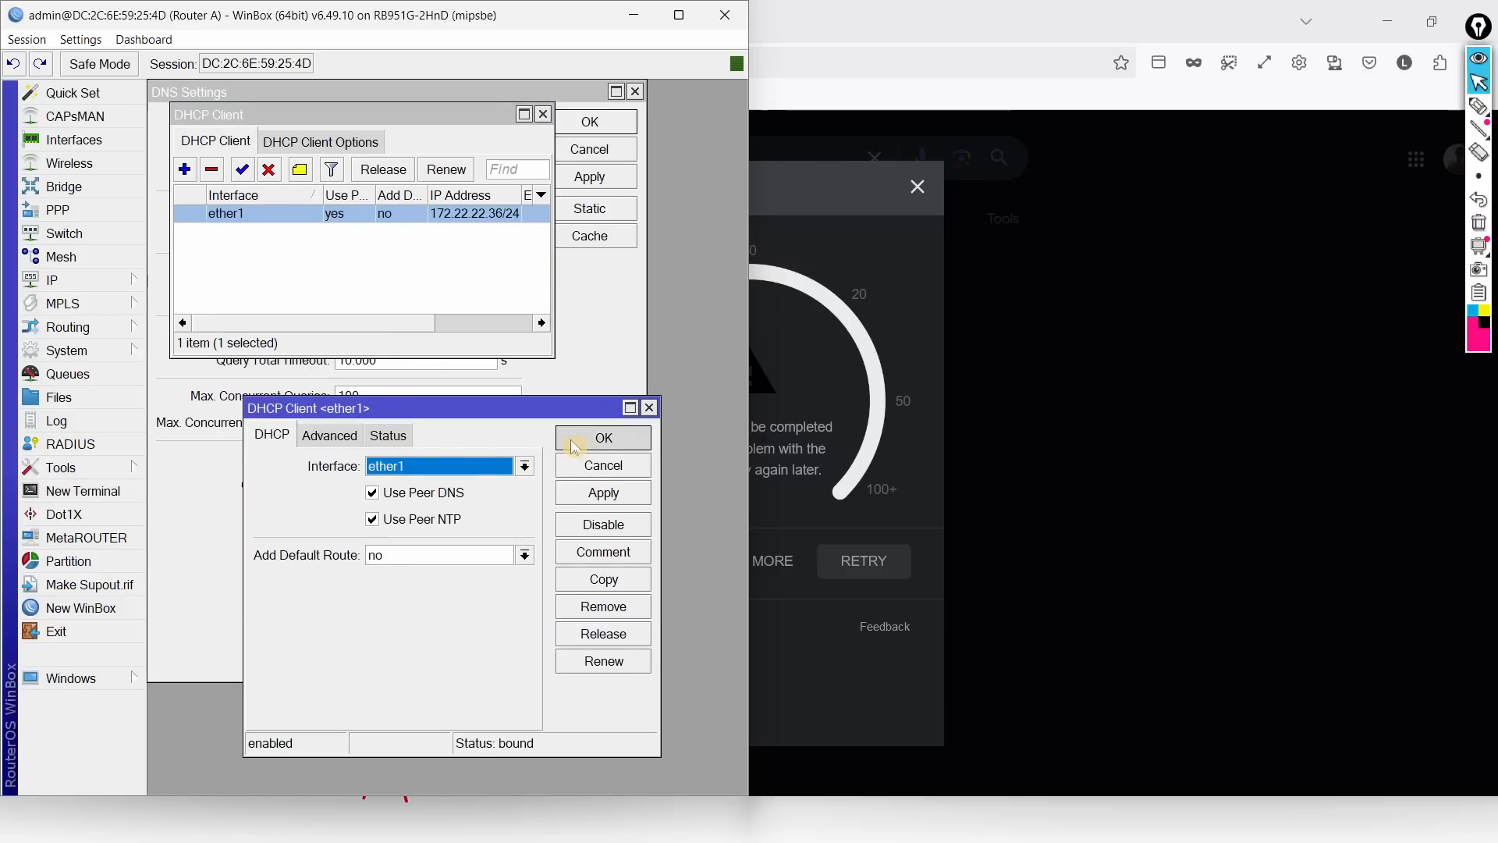
{"action": "left_click", "coordinate": [543, 114]}
Step: Open a Router A terminal, skip the password prompt, and ping google.com
{"action": "left_click", "coordinate": [59, 491]}
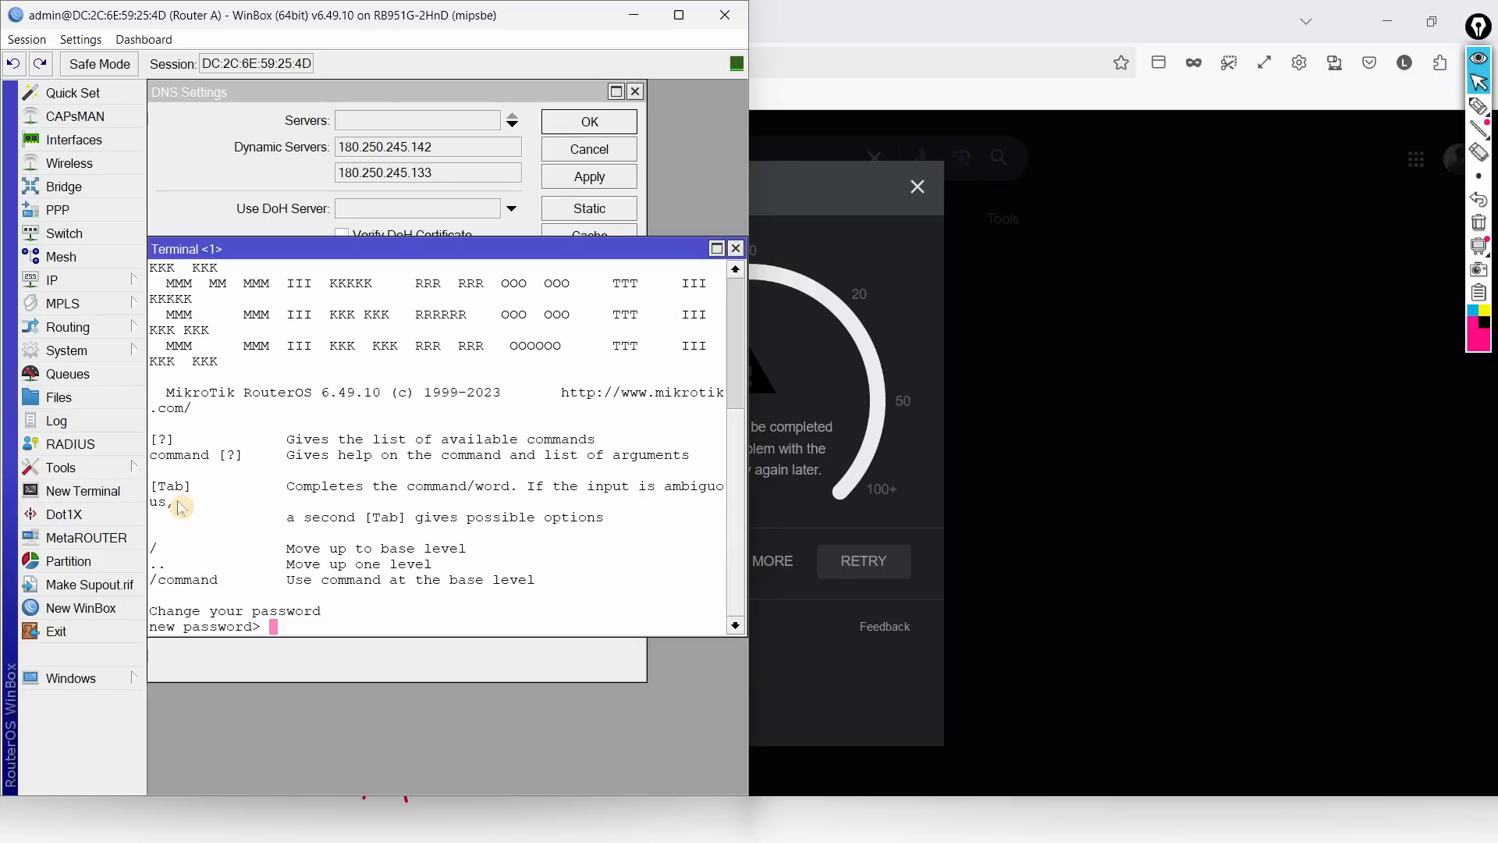
{"action": "key", "text": "Return"}
{"action": "type", "text": "ping g"}
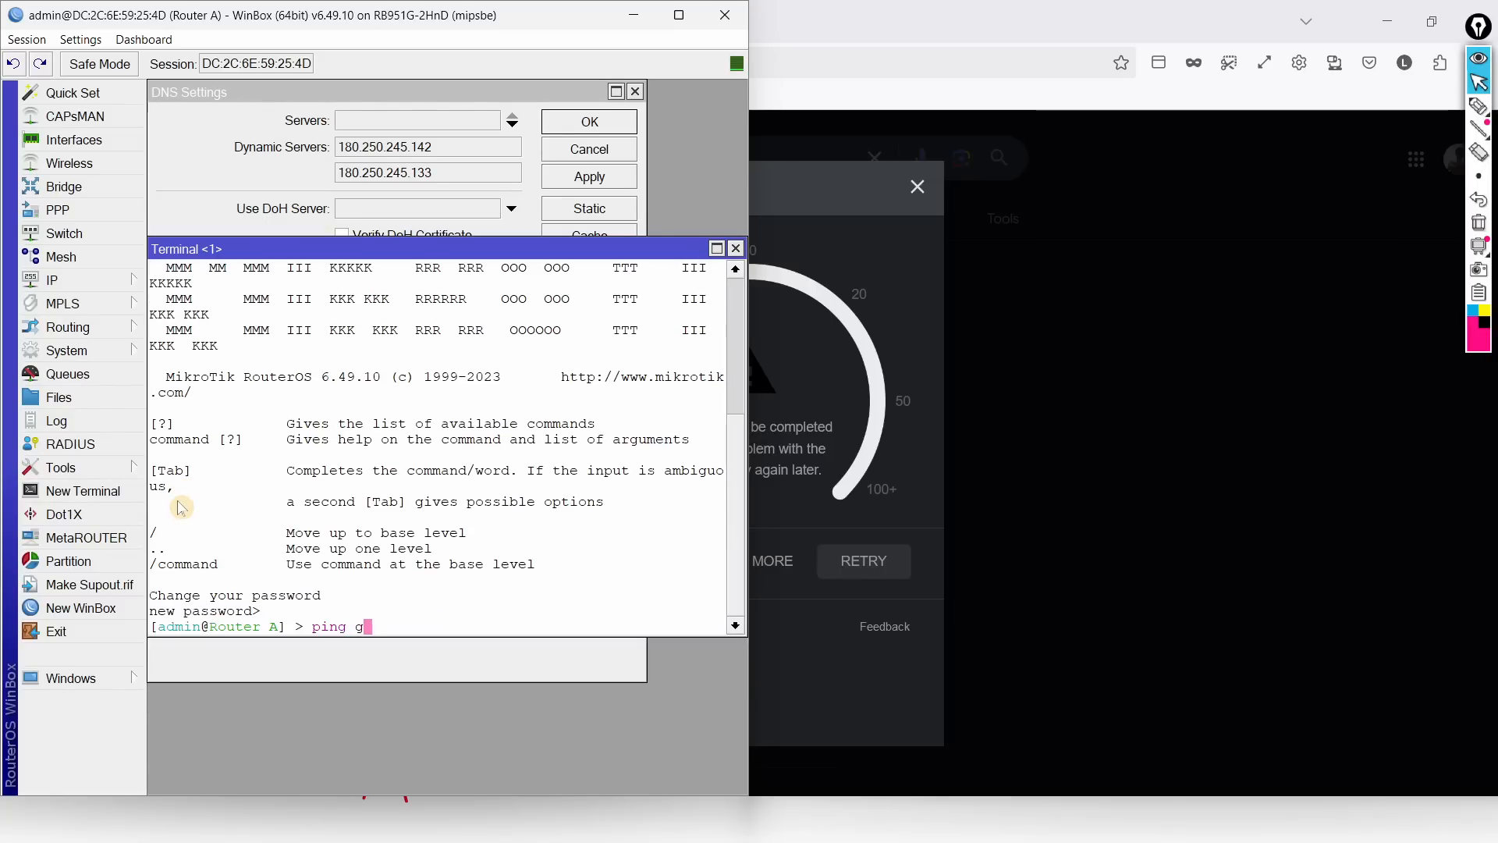
{"action": "type", "text": "oogle.com"}
{"action": "key", "text": "Return"}
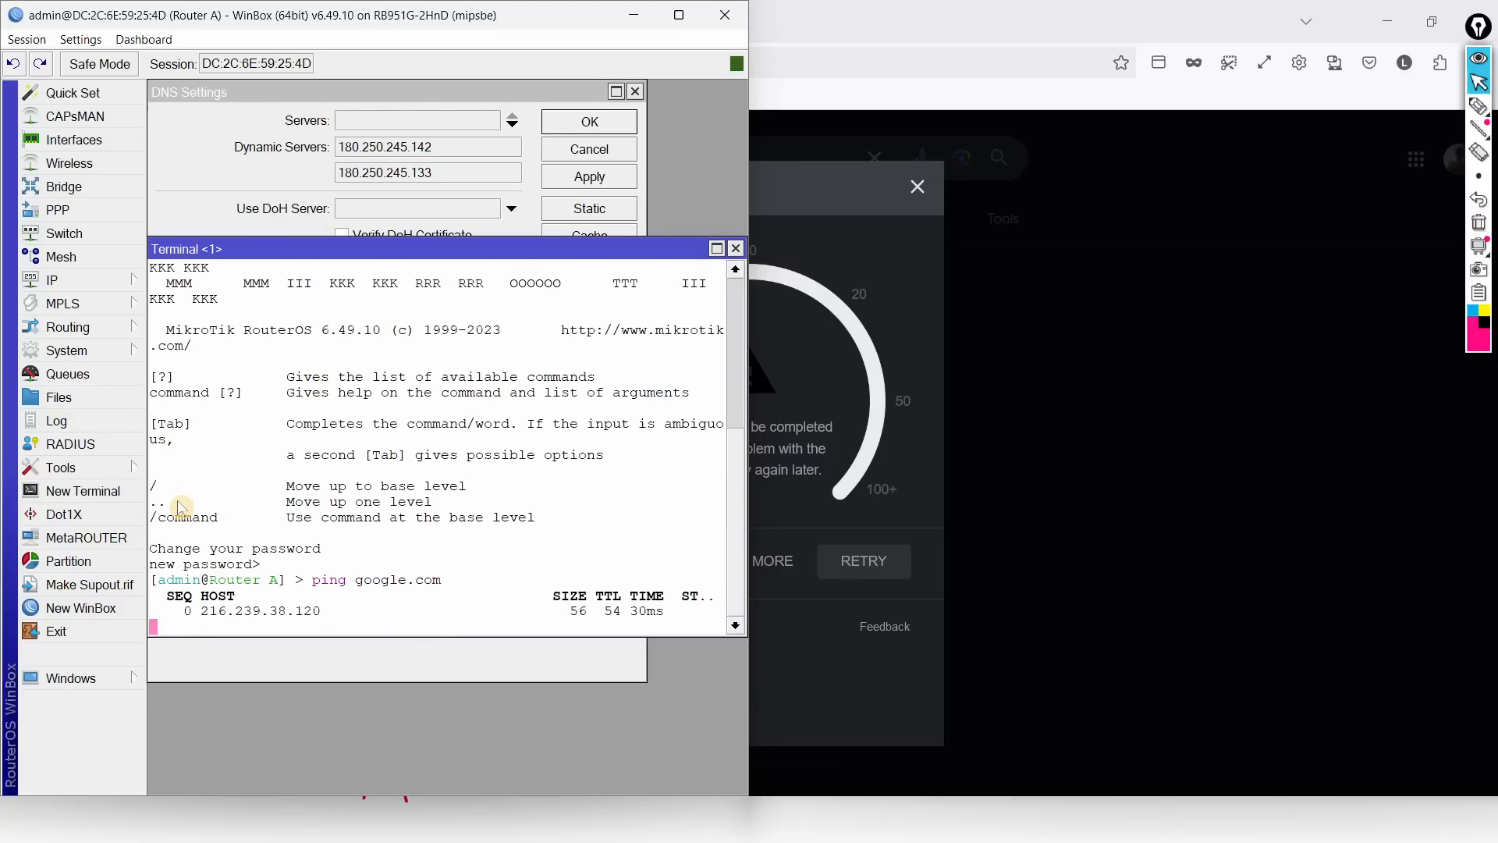
{"action": "left_click", "coordinate": [846, 176]}
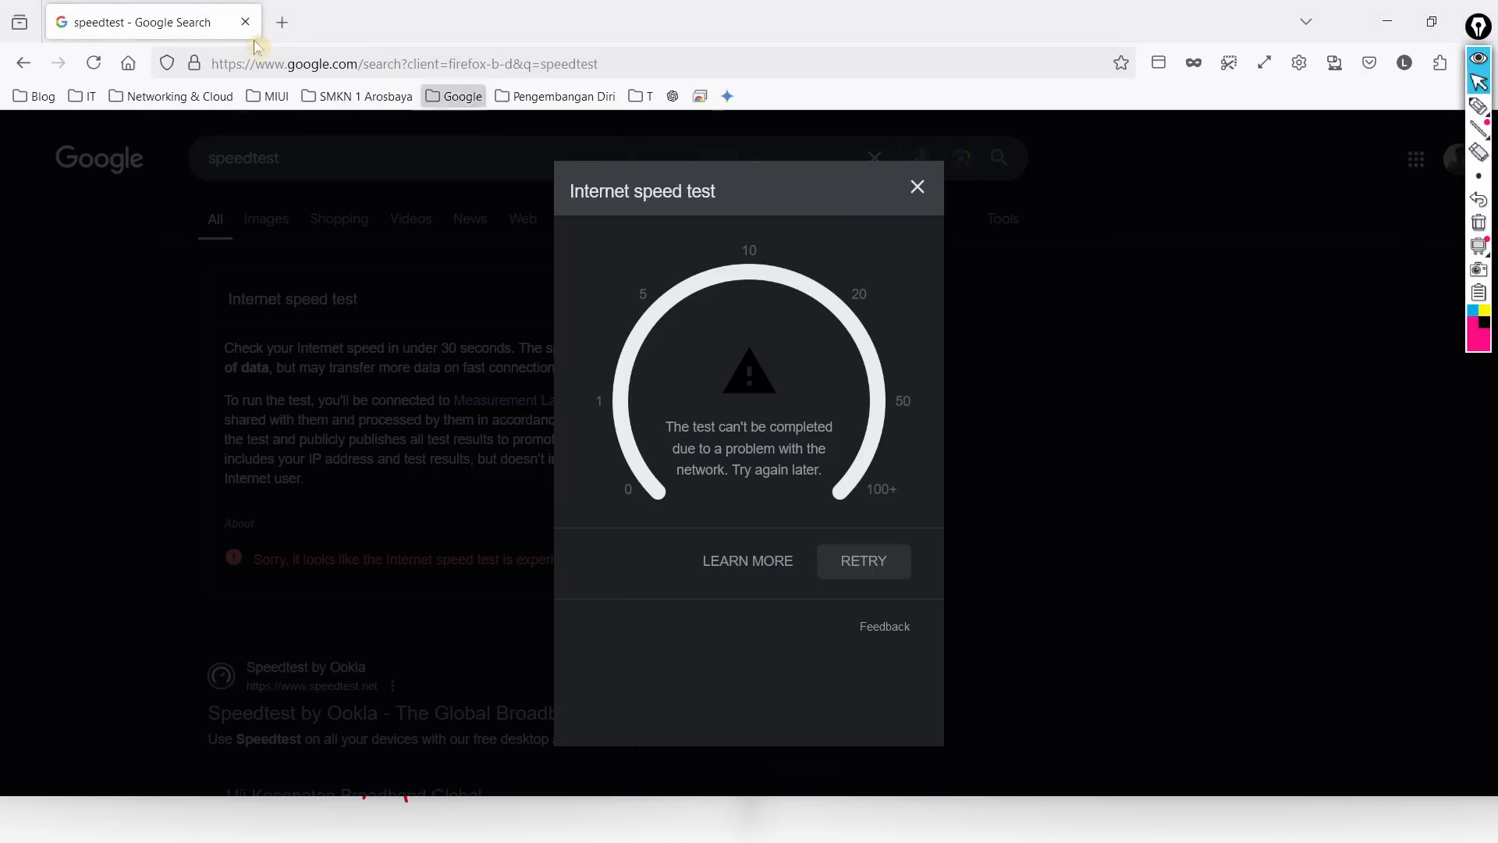
Step: Reload the Google page, rerun the speed test, then bring Router A's WinBox window forward
{"action": "left_click", "coordinate": [94, 63]}
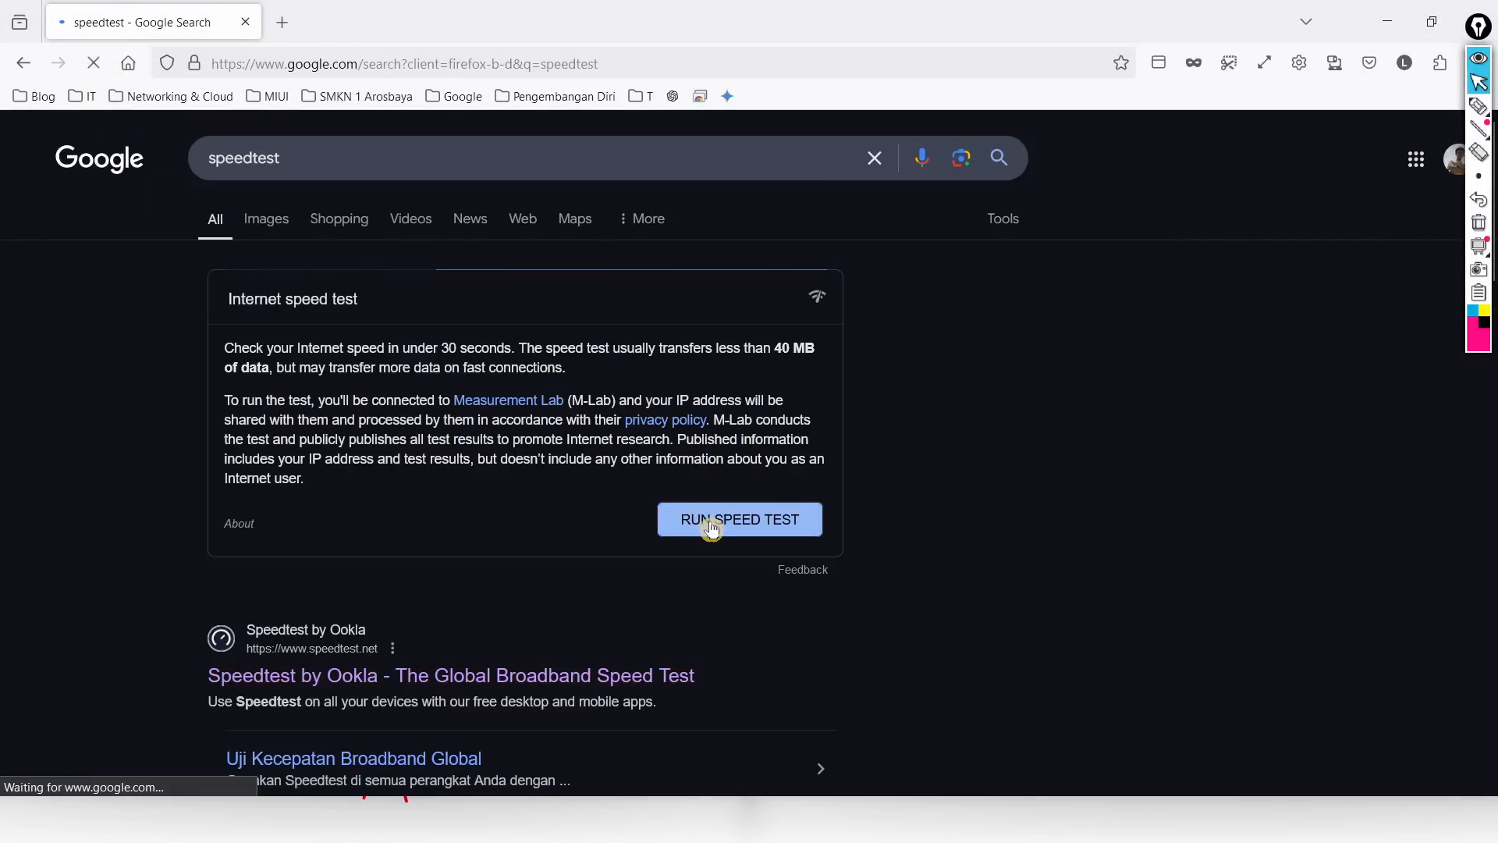
{"action": "left_click", "coordinate": [712, 528]}
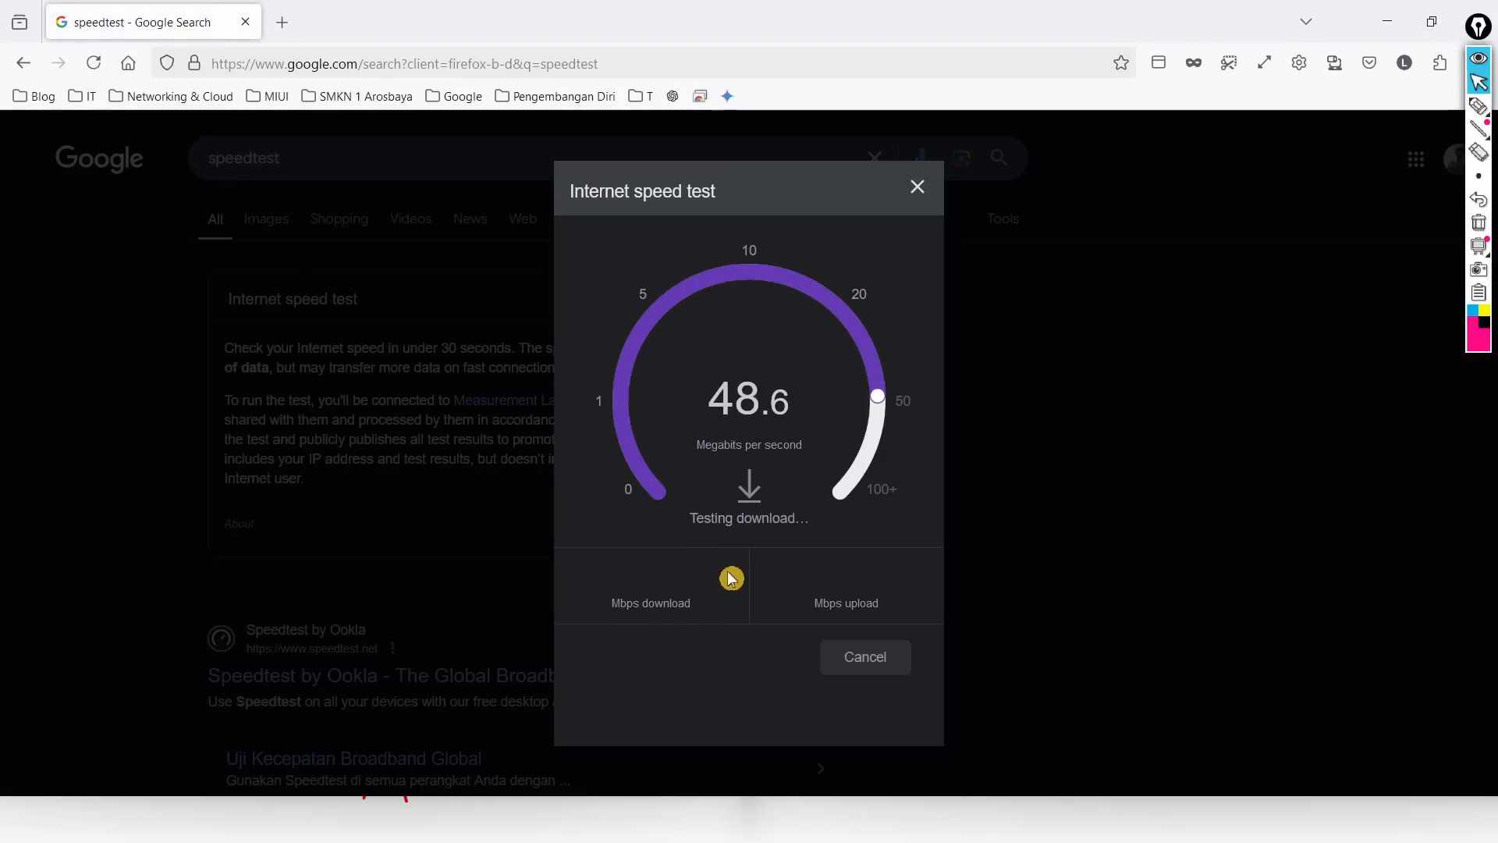
{"action": "key", "text": "super"}
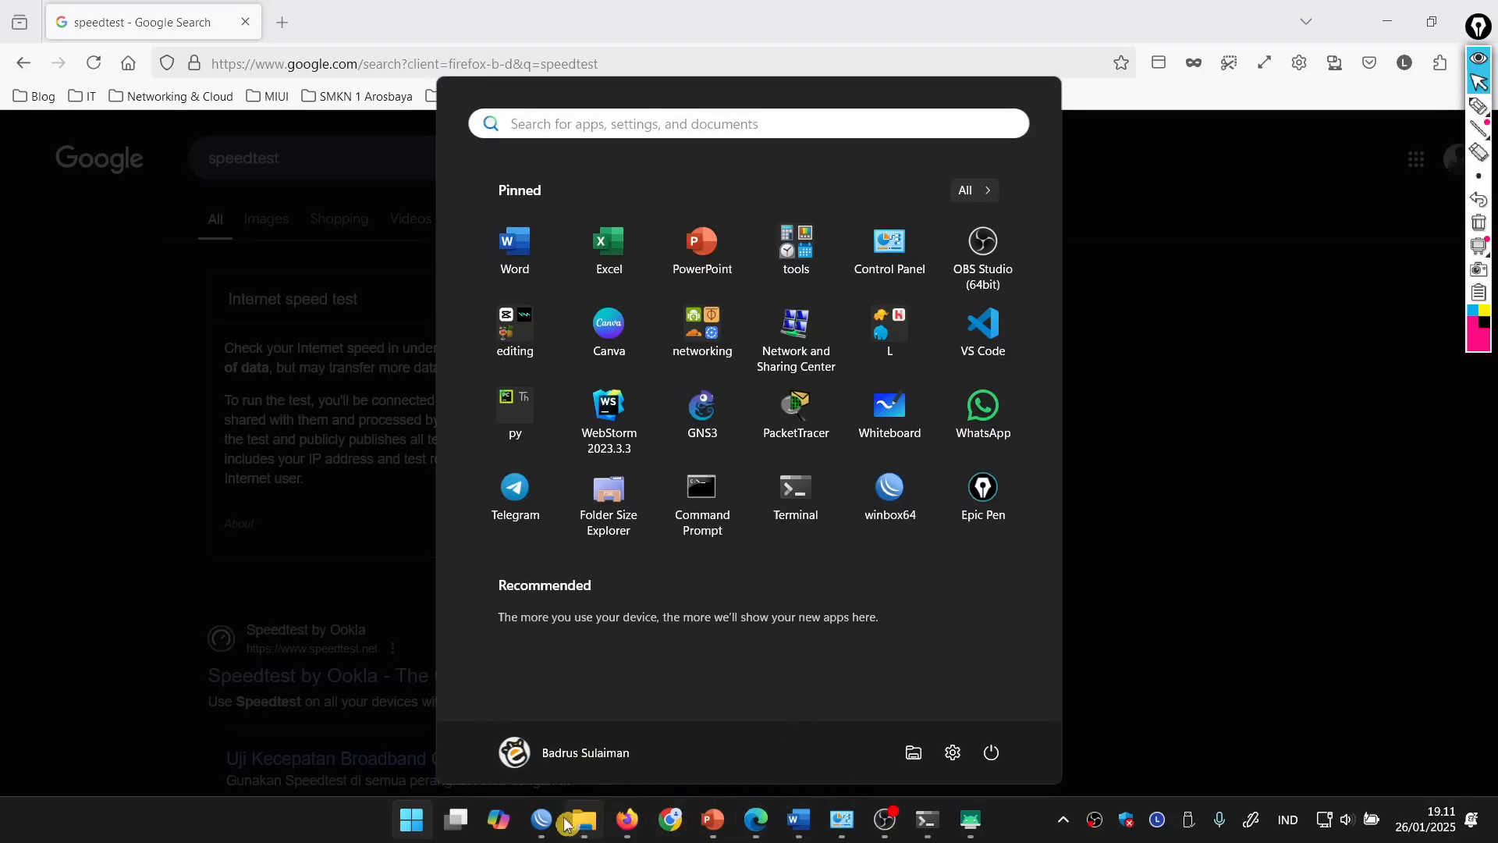
{"action": "mouse_move", "coordinate": [544, 824]}
{"action": "left_click", "coordinate": [650, 745]}
Step: Open a new WinBox login window and list RoMON neighbors, picking Router A
{"action": "key", "text": "super"}
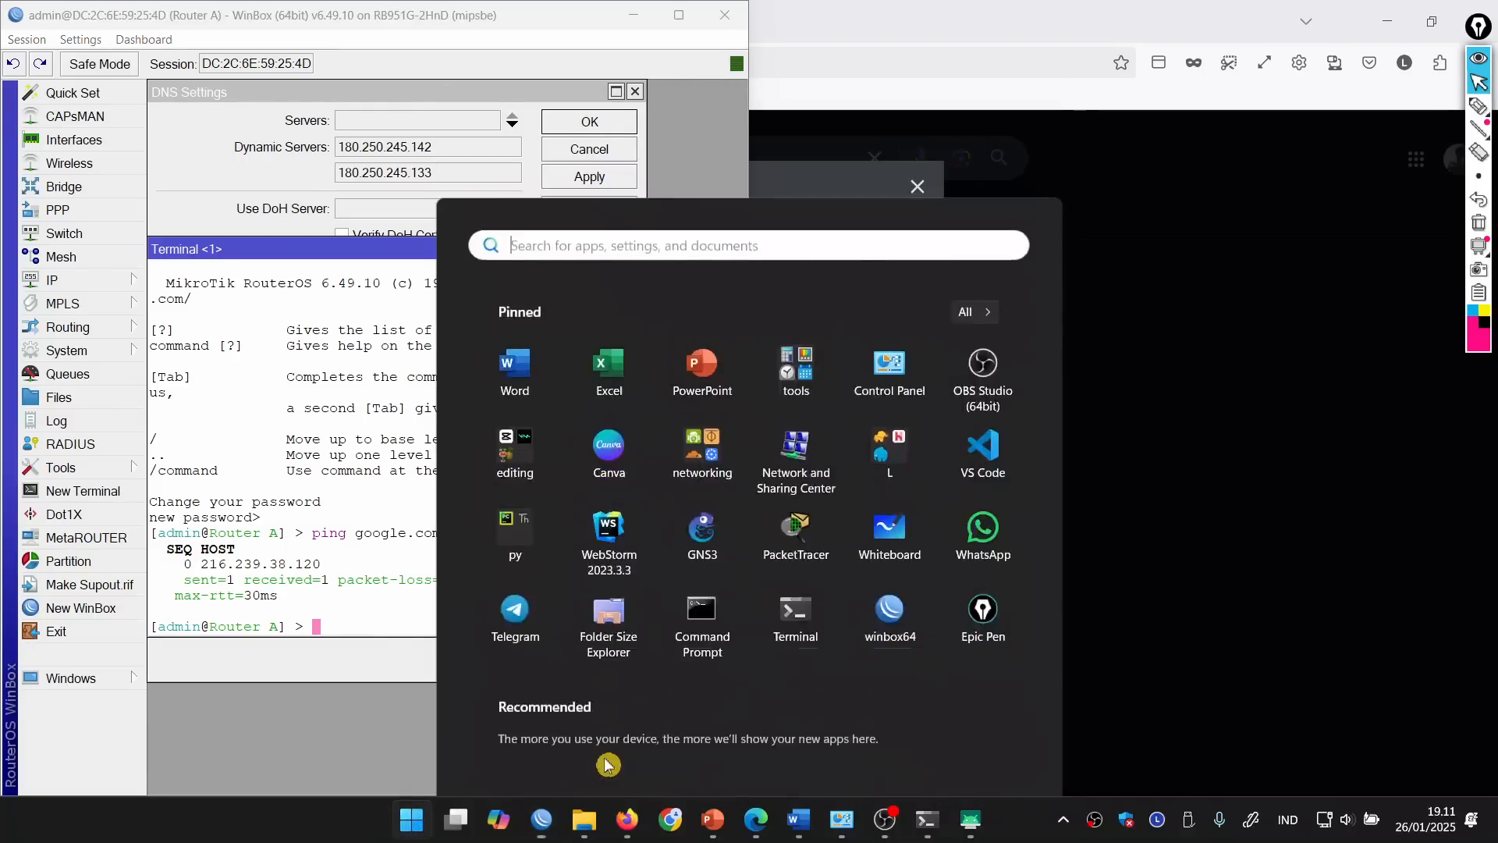
{"action": "left_click", "coordinate": [619, 665]}
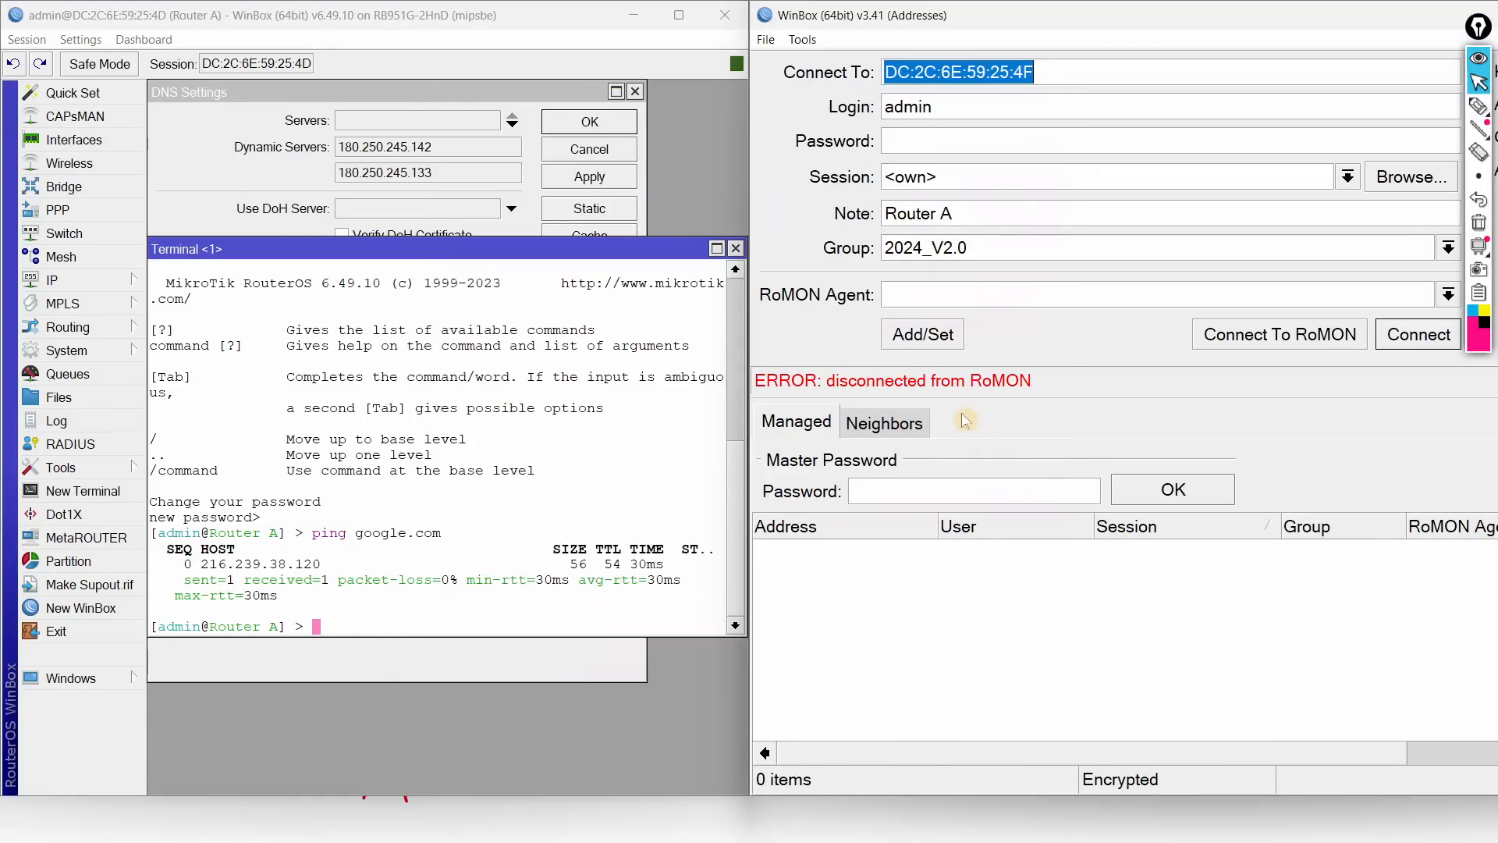
{"action": "left_click", "coordinate": [889, 423]}
{"action": "left_click", "coordinate": [897, 513]}
{"action": "left_click", "coordinate": [1276, 347]}
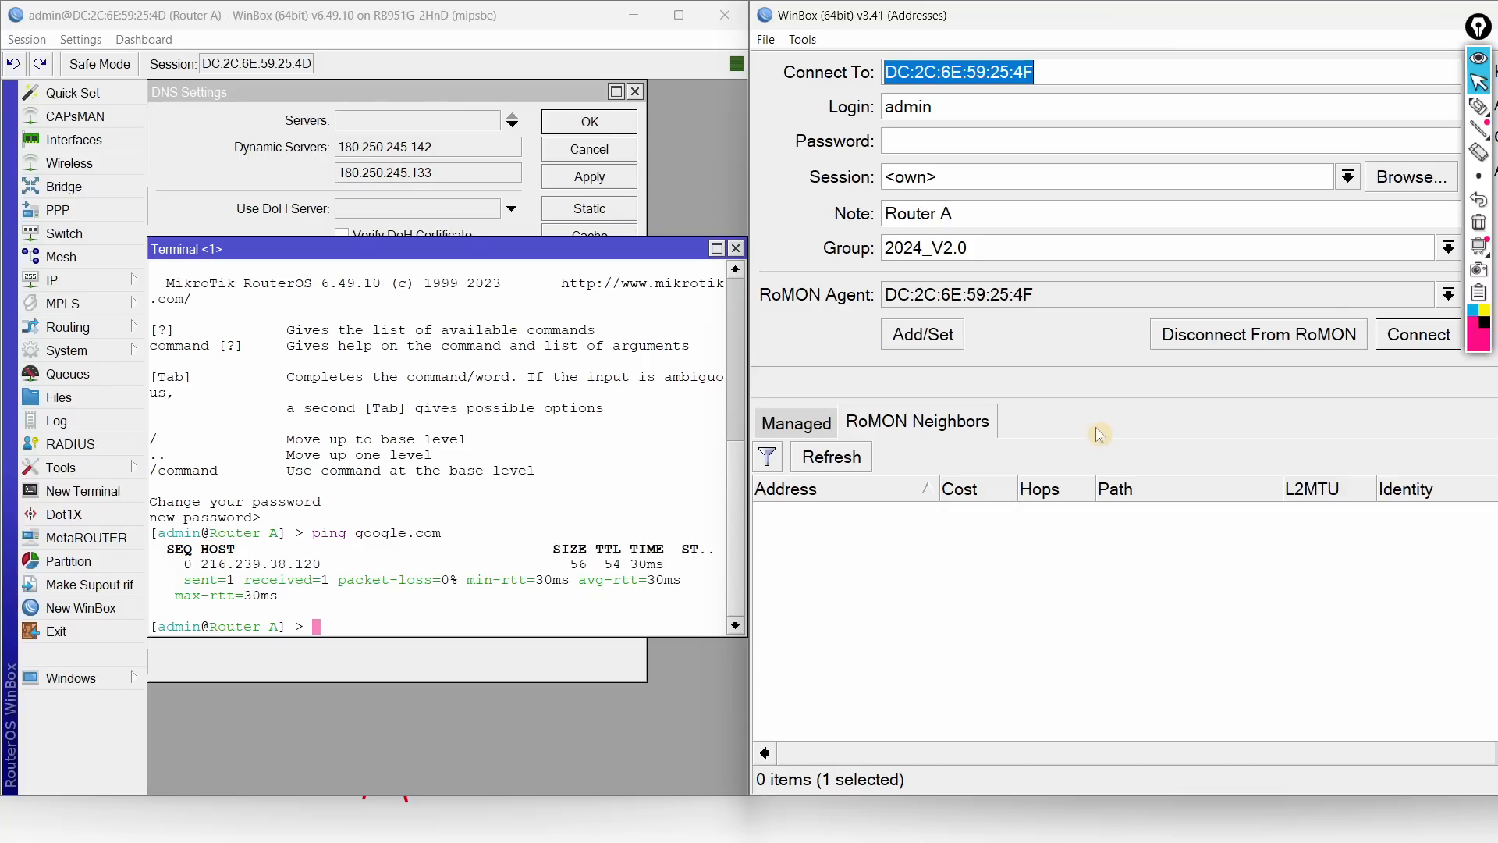
{"action": "left_click", "coordinate": [827, 458]}
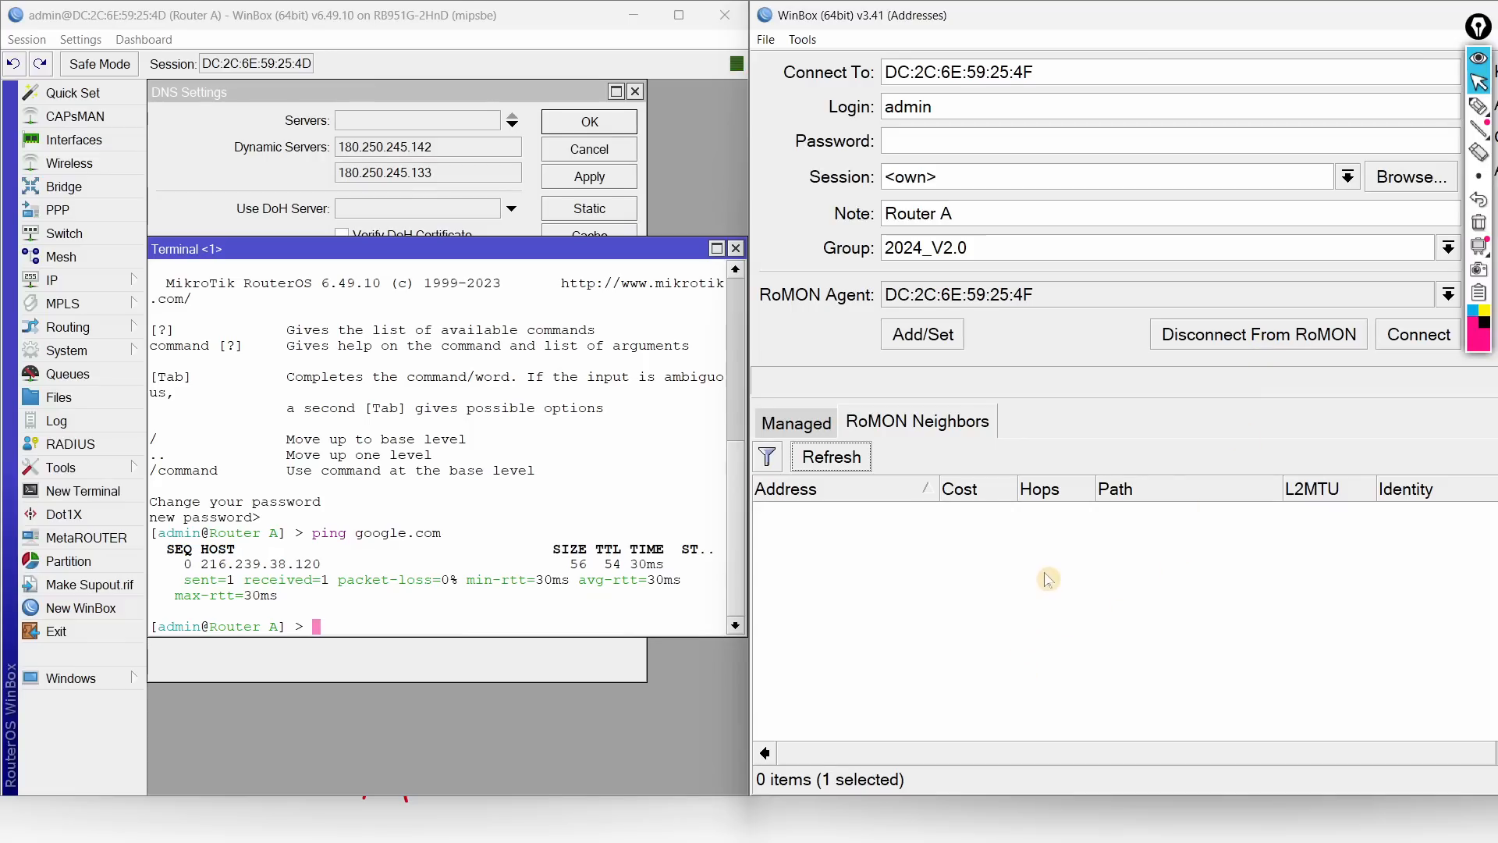
Step: Move between the network diagram and Router A windows, ending on the login window set to 172.22.22.41
{"action": "key", "text": "super"}
{"action": "left_click", "coordinate": [1034, 740]}
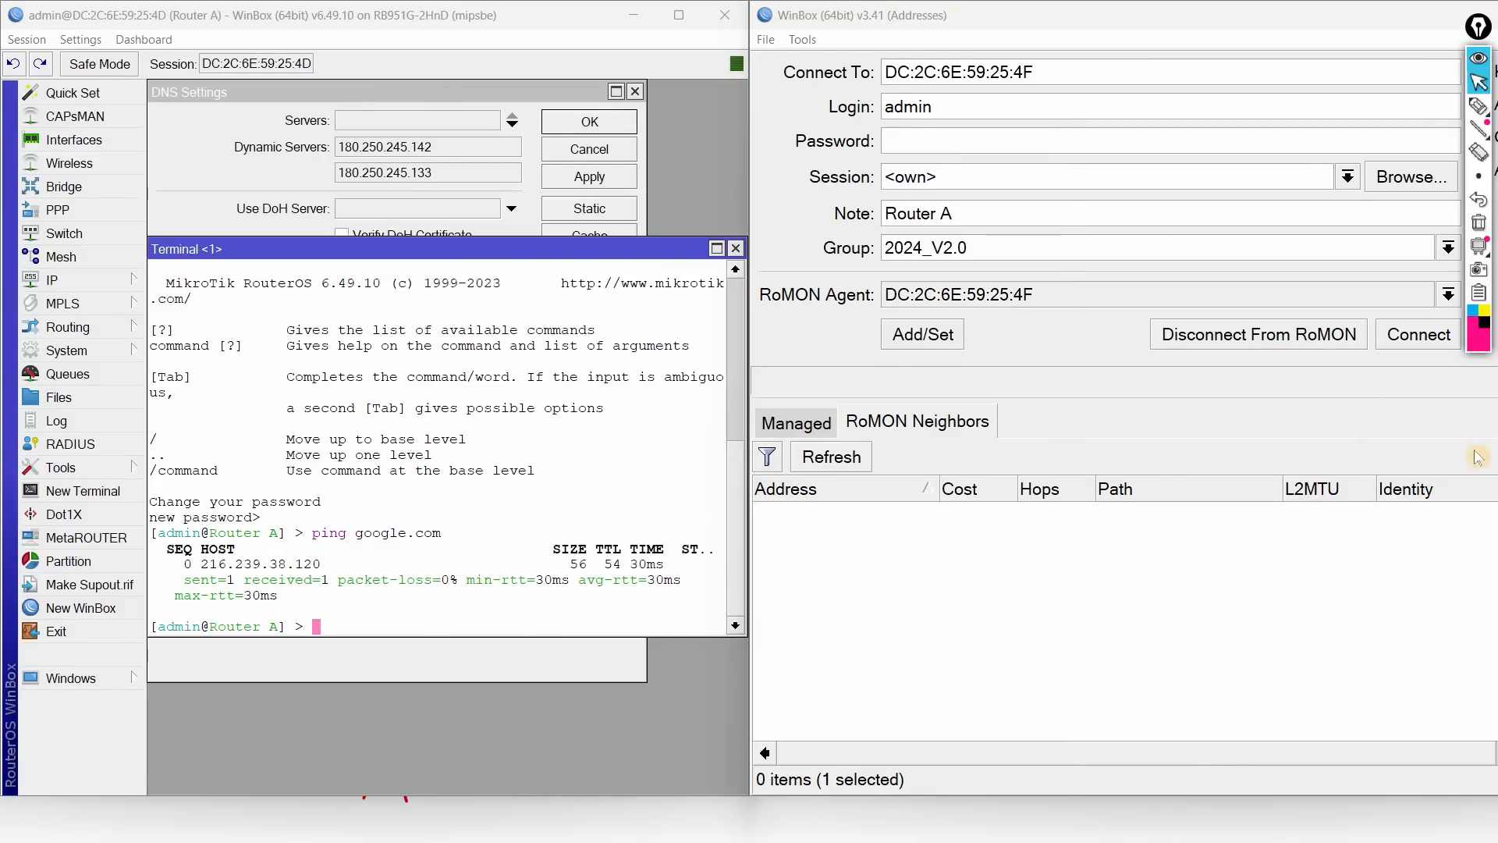
{"action": "key", "text": "alt+F4"}
{"action": "left_click", "coordinate": [1384, 15]}
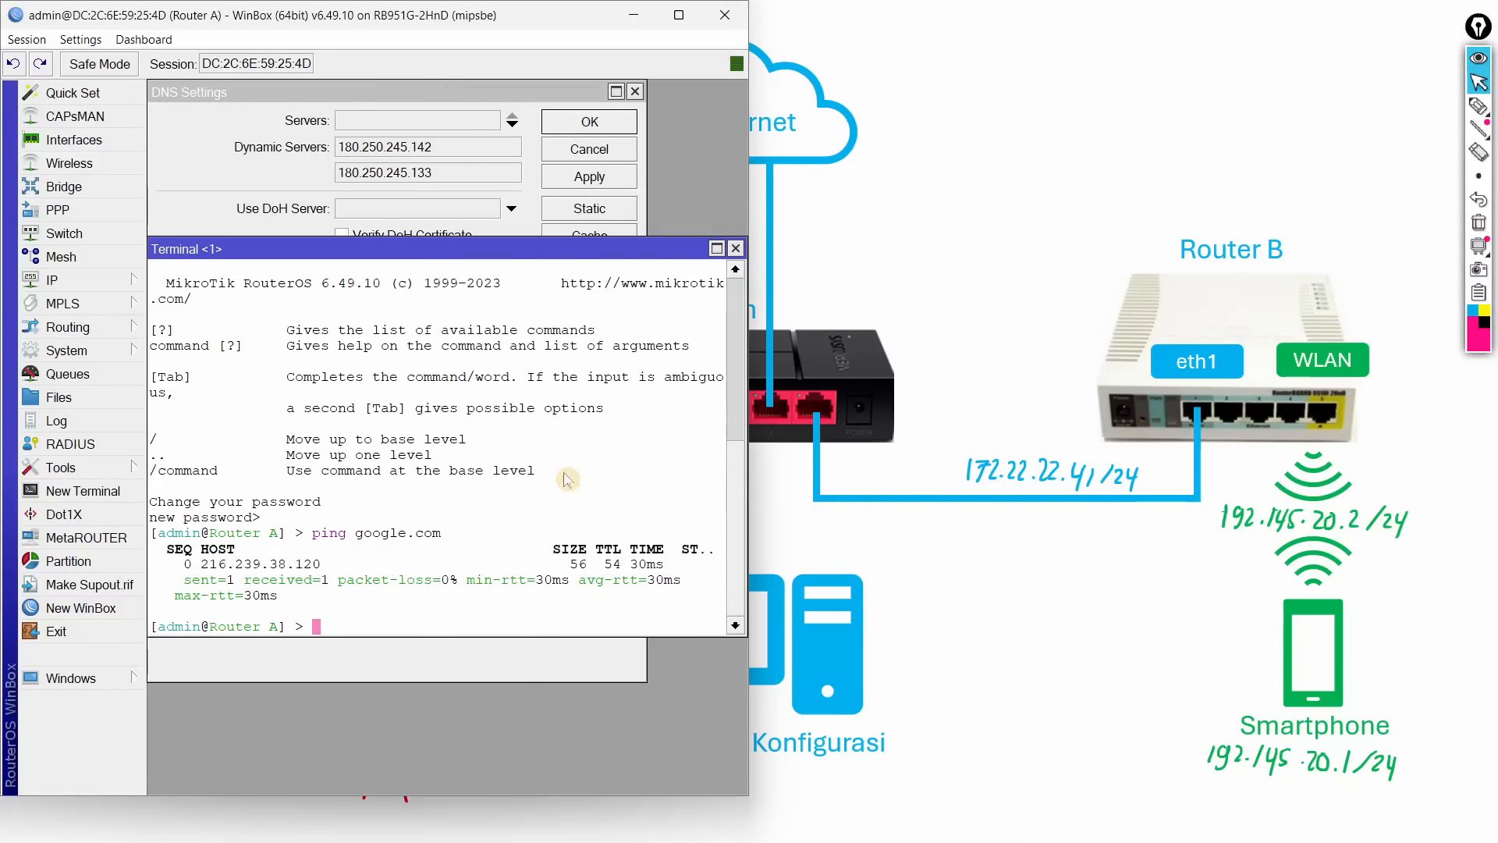
{"action": "key", "text": "alt+Tab"}
{"action": "key", "text": "alt+Tab"}
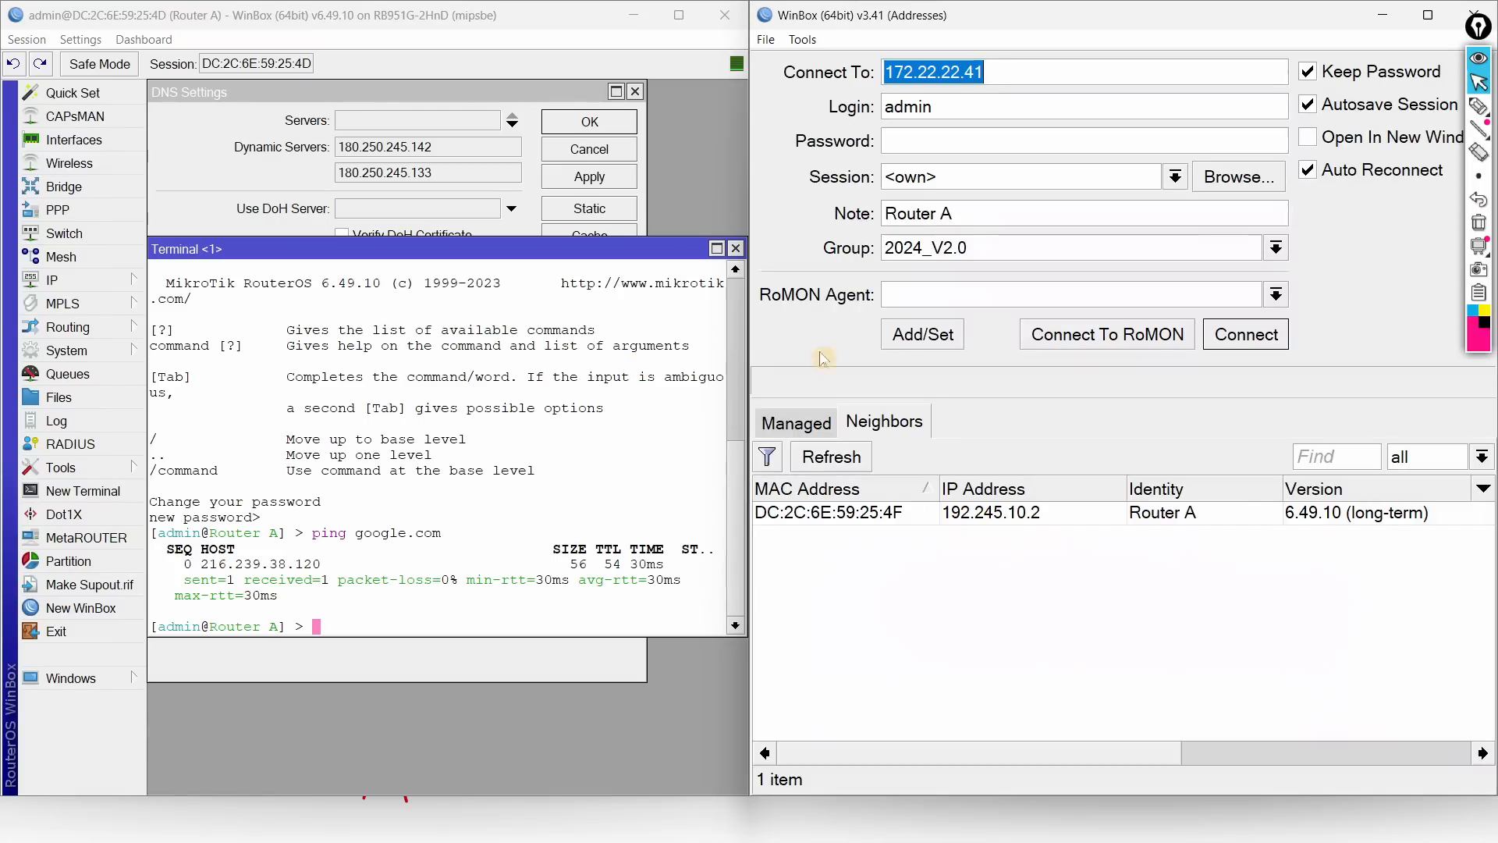
{"action": "left_click", "coordinate": [634, 15]}
{"action": "key", "text": "alt+Tab"}
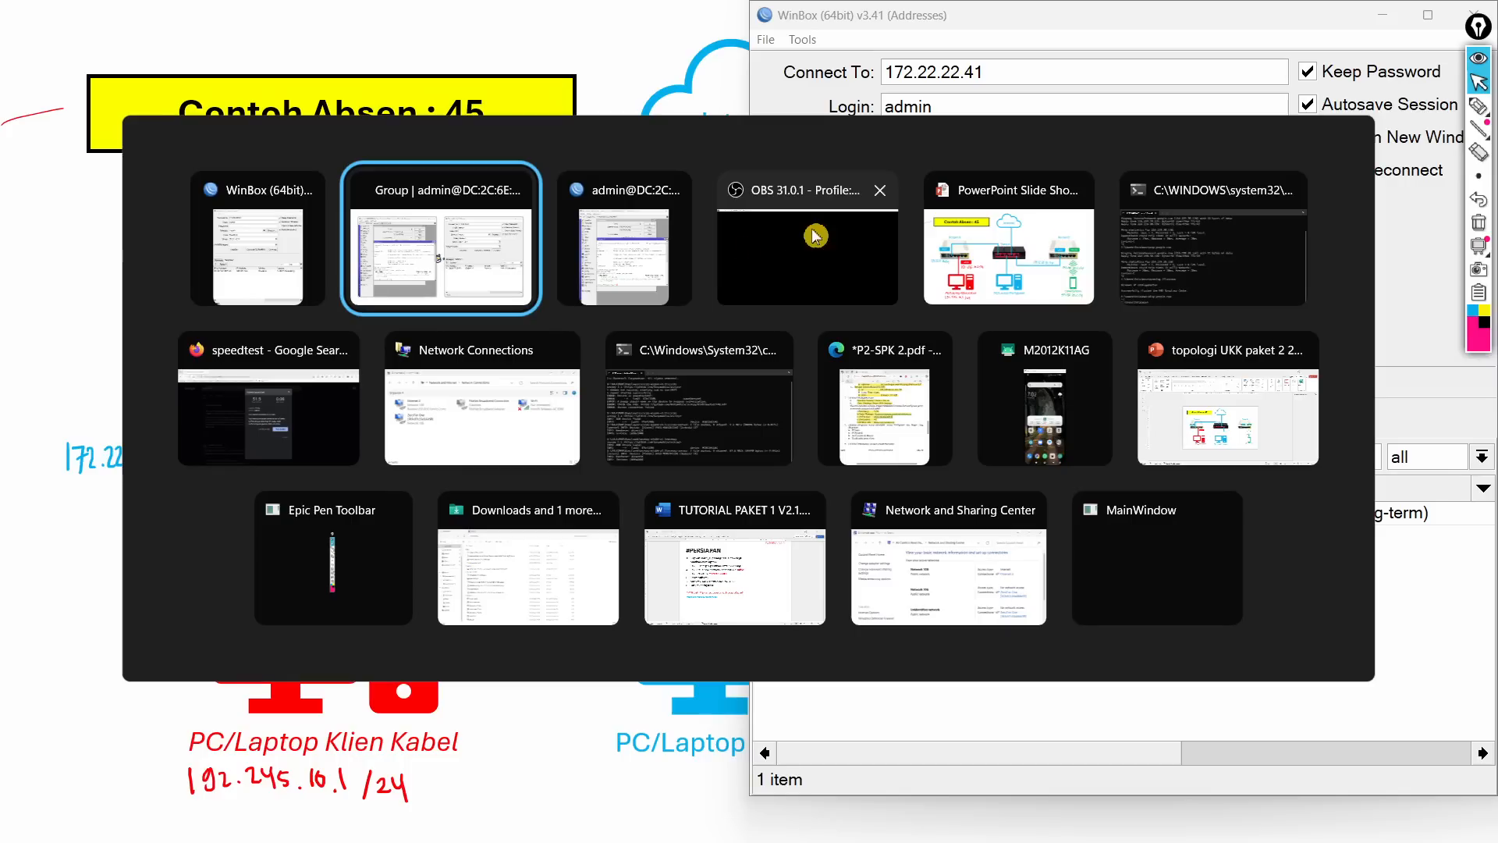
{"action": "left_click", "coordinate": [634, 16]}
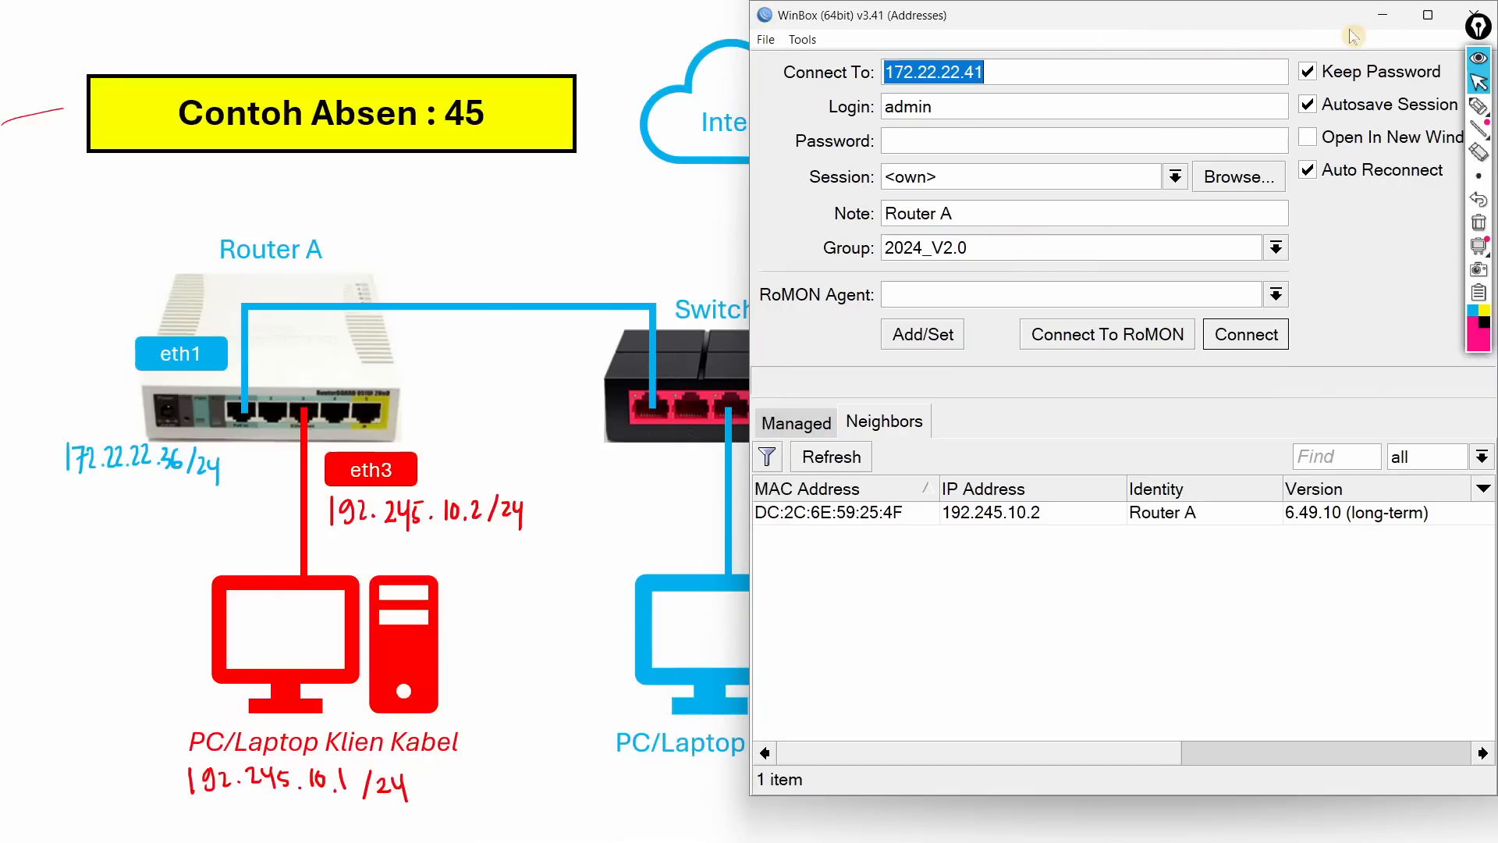
{"action": "left_click", "coordinate": [1383, 15]}
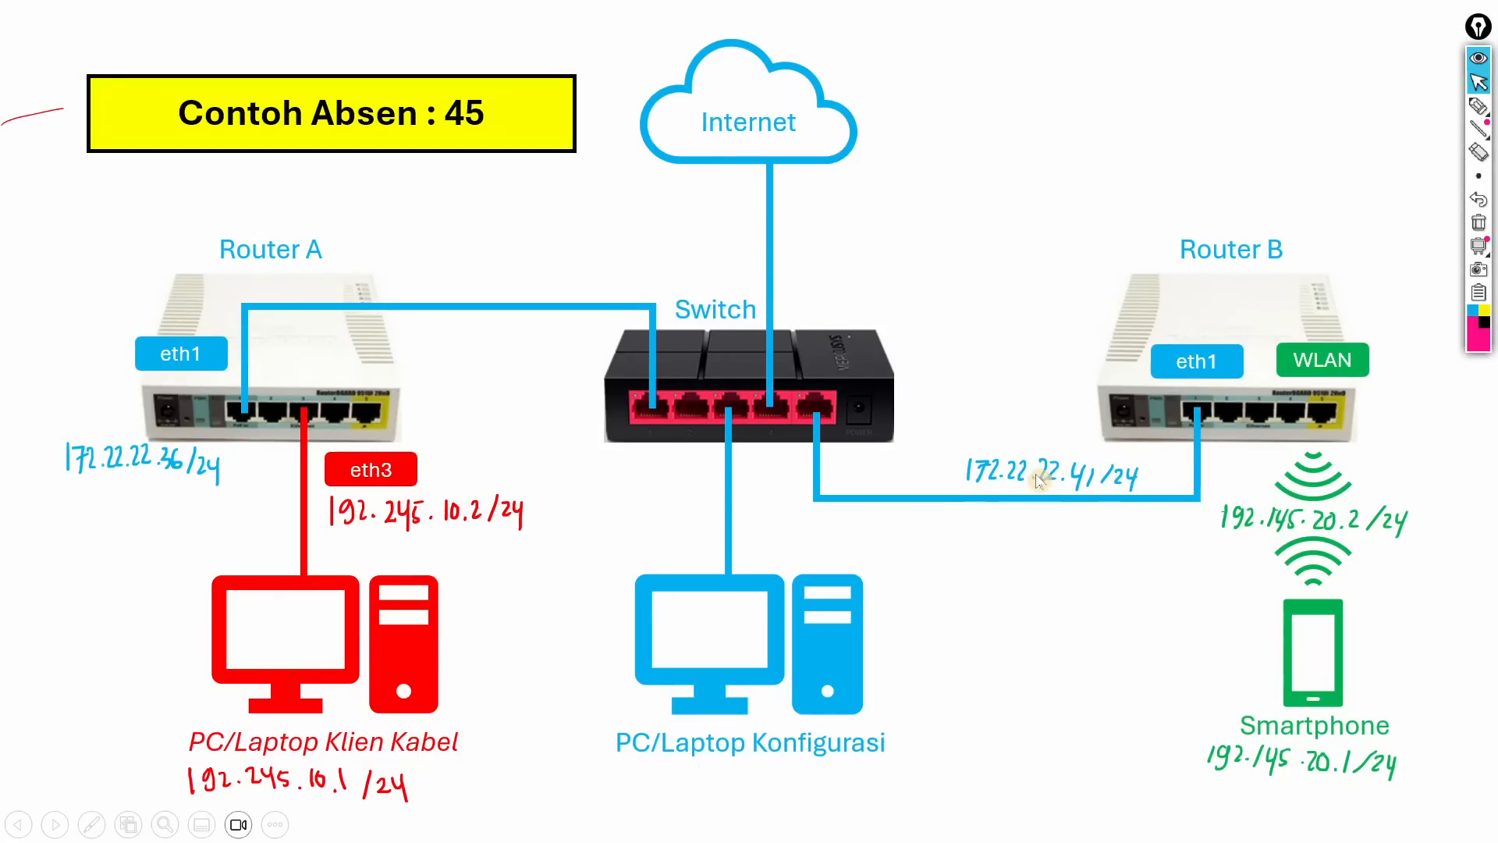
{"action": "key", "text": "alt+Tab"}
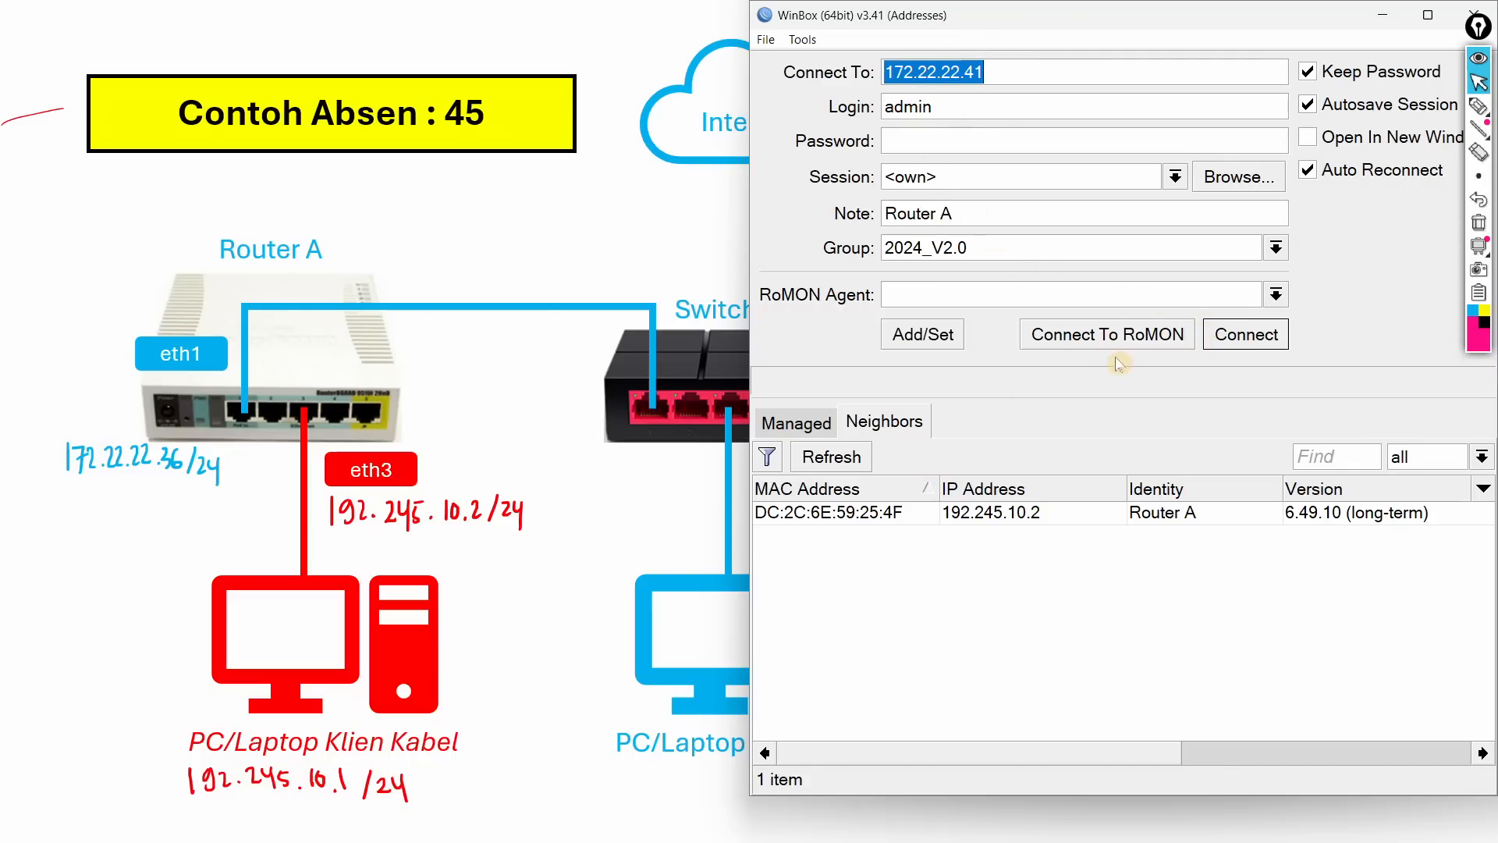
Step: Log in to Router B at 172.22.22.41 and show its route to 192.245.10.0/24
{"action": "left_click", "coordinate": [1236, 341]}
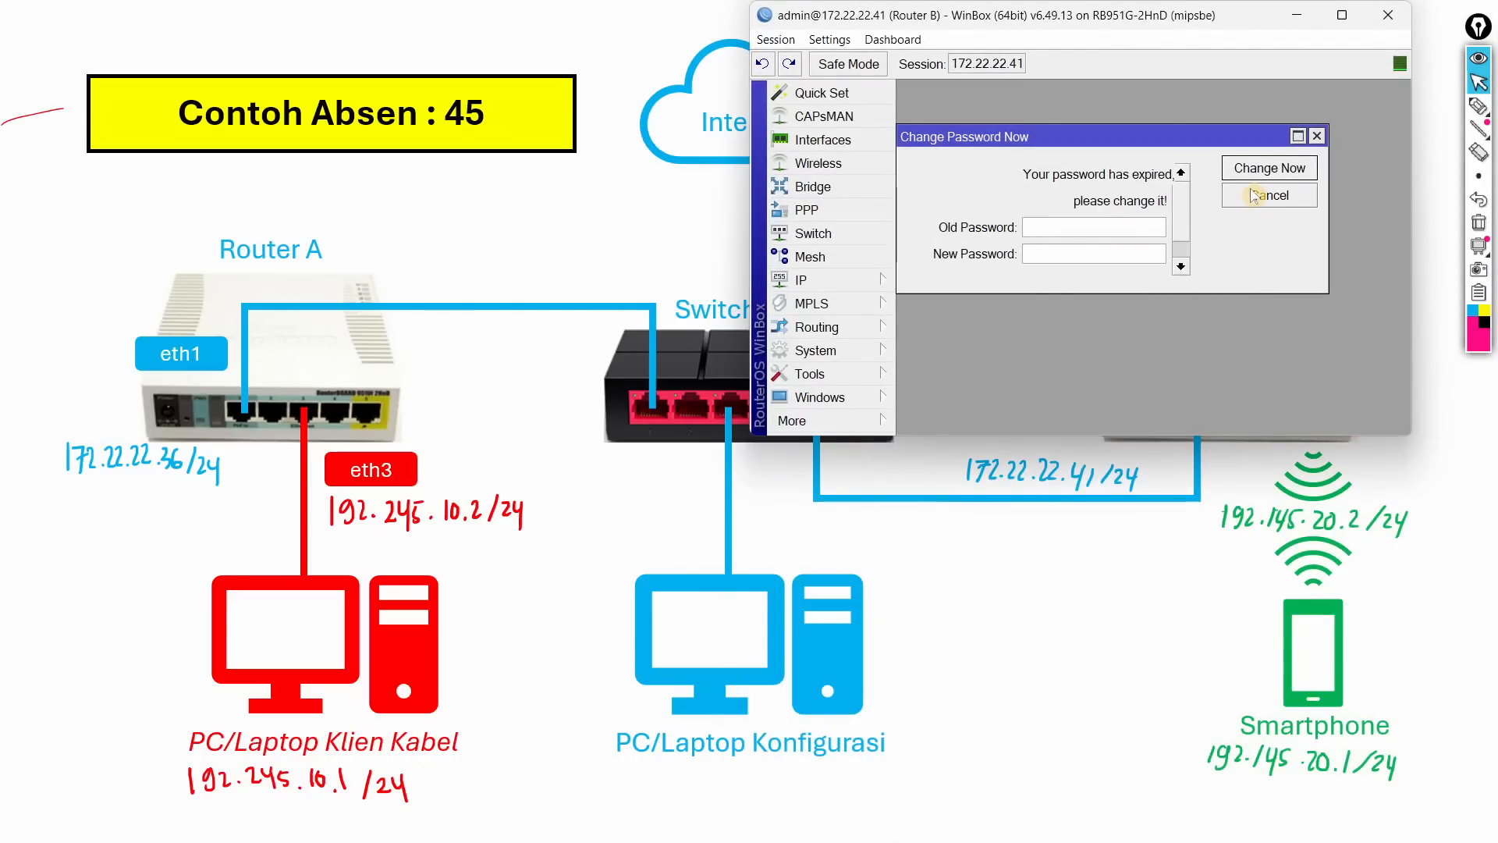
{"action": "left_click", "coordinate": [1253, 201]}
{"action": "key", "text": "super+Right"}
{"action": "left_click", "coordinate": [1182, 235]}
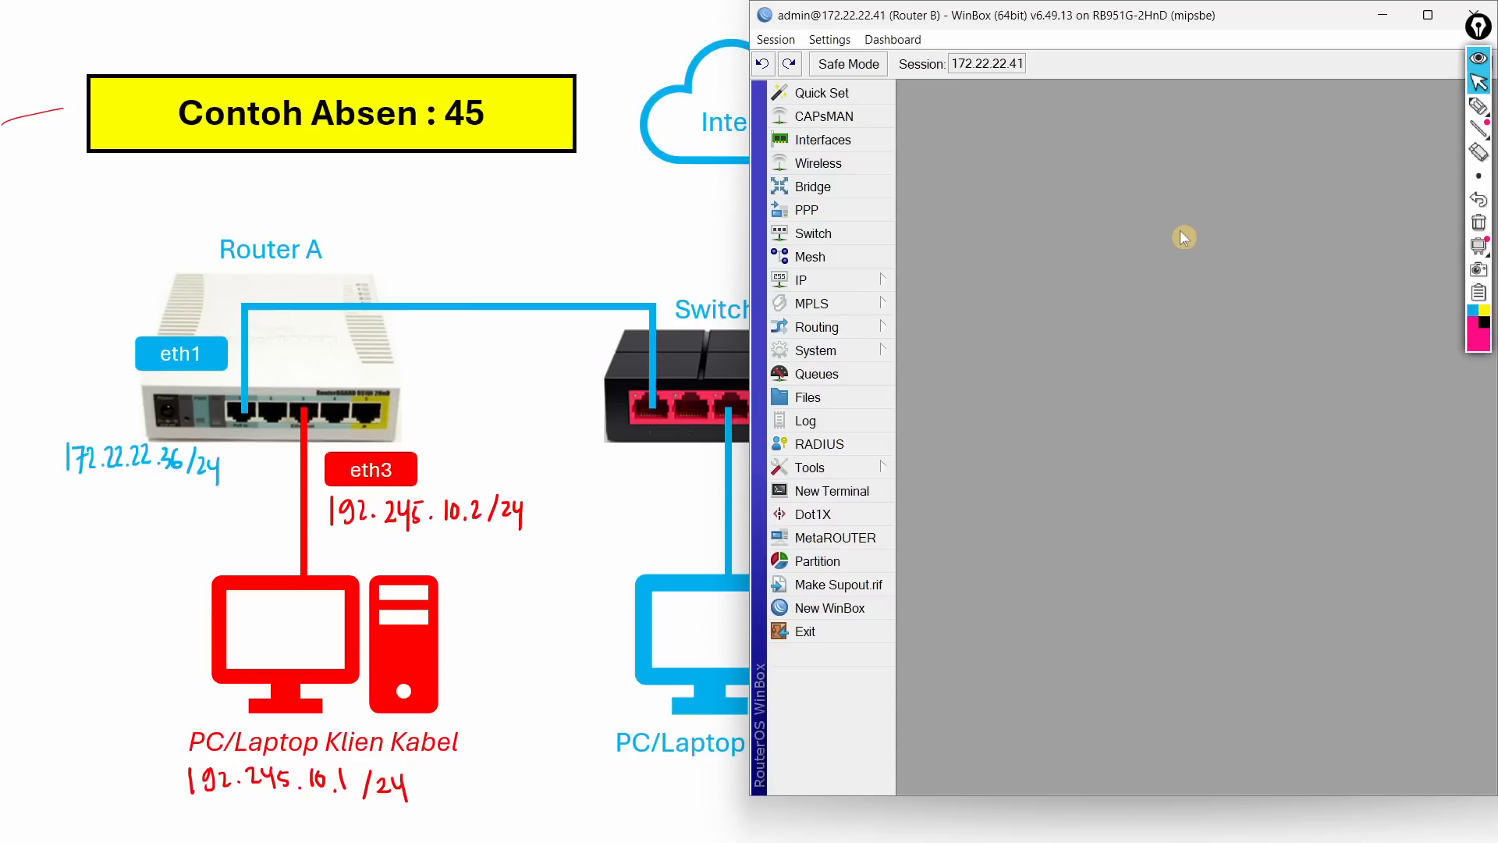
{"action": "key", "text": "ctrl+plus"}
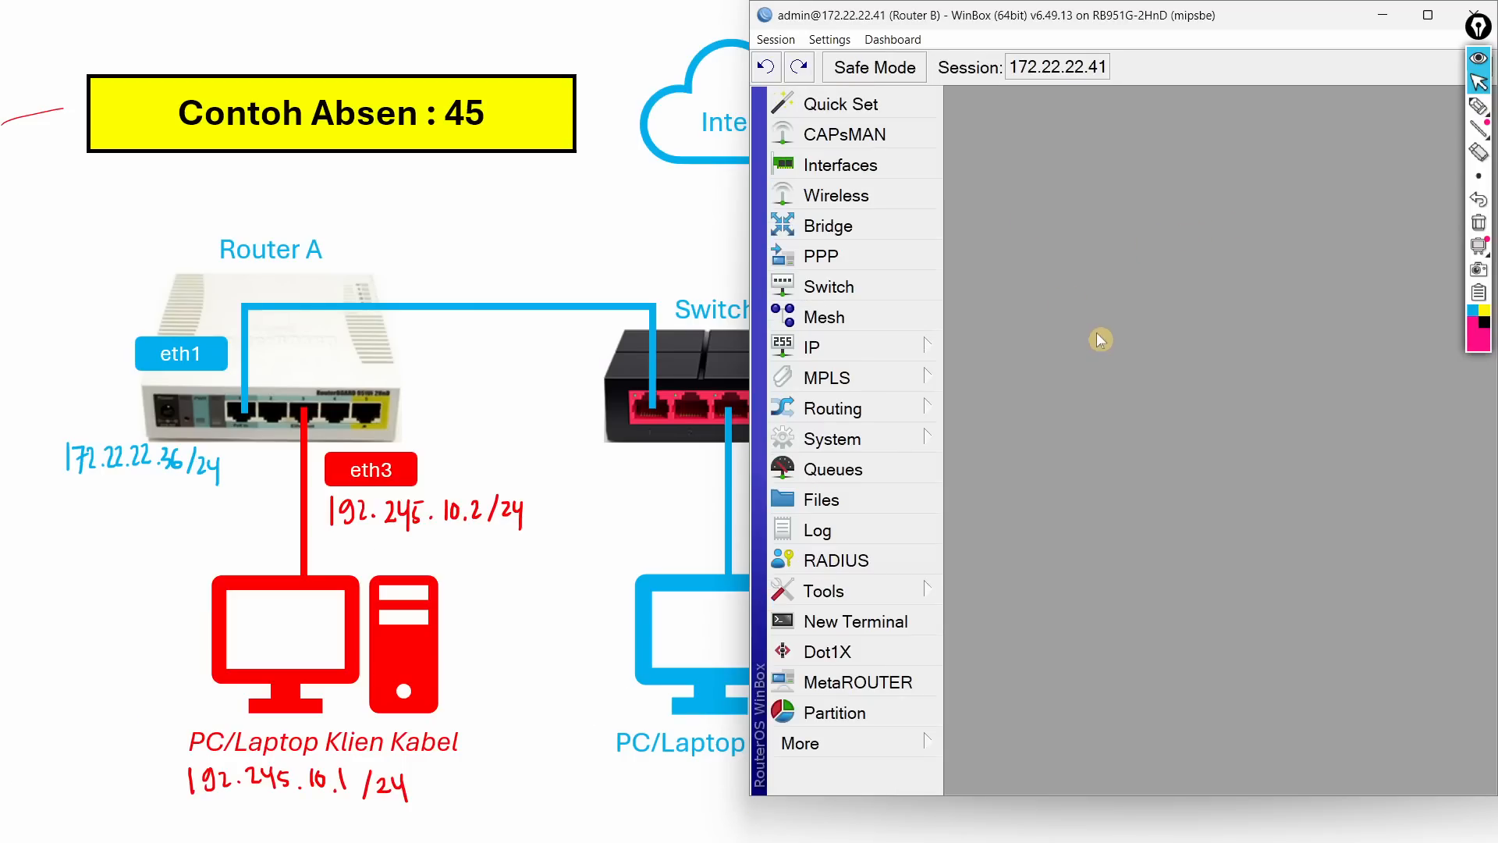
{"action": "left_click", "coordinate": [885, 347]}
{"action": "left_click", "coordinate": [1013, 501]}
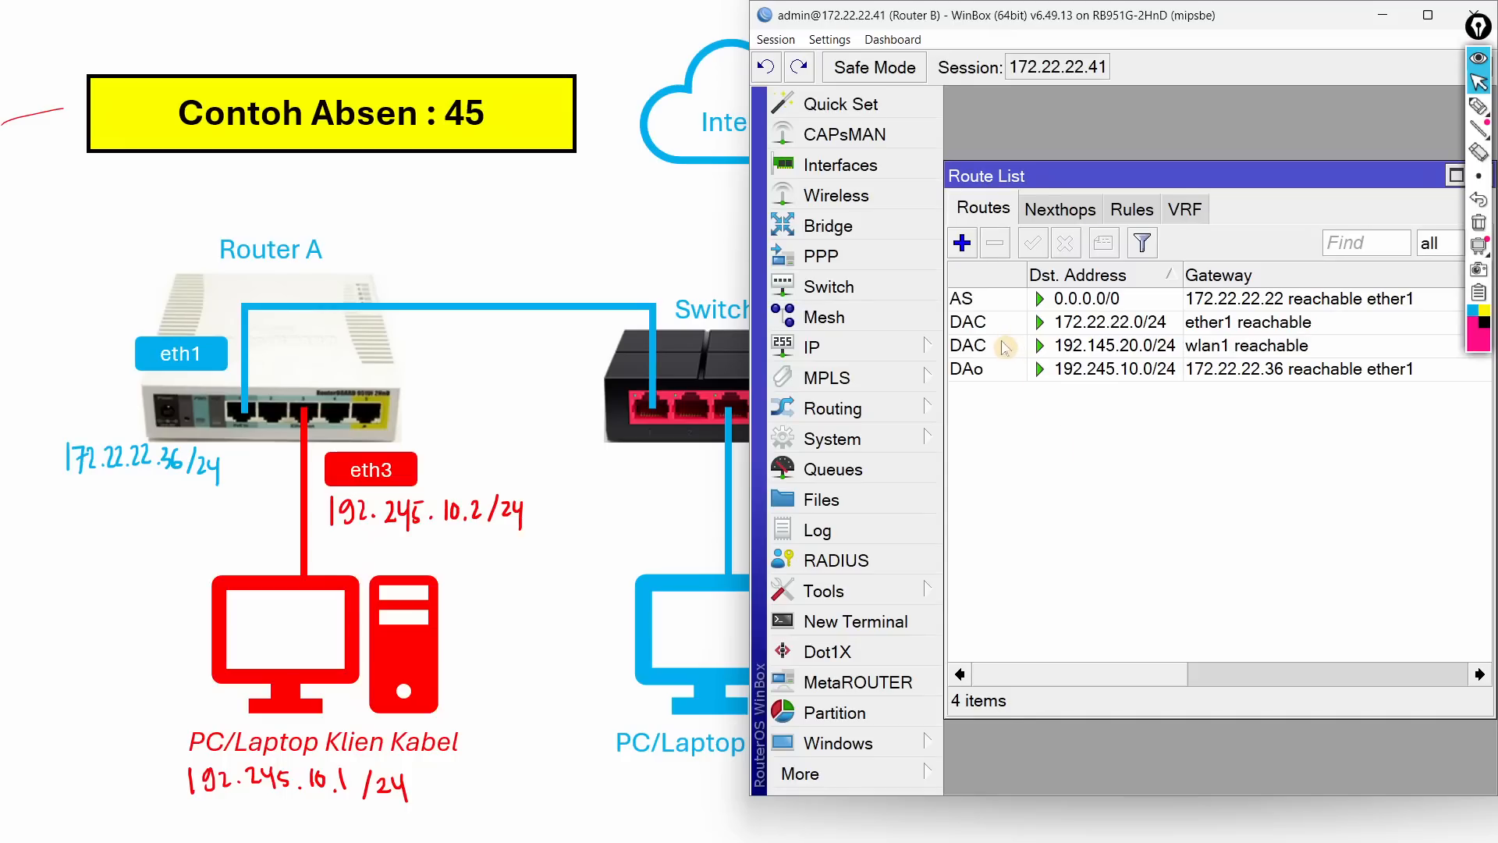
{"action": "left_click", "coordinate": [994, 373]}
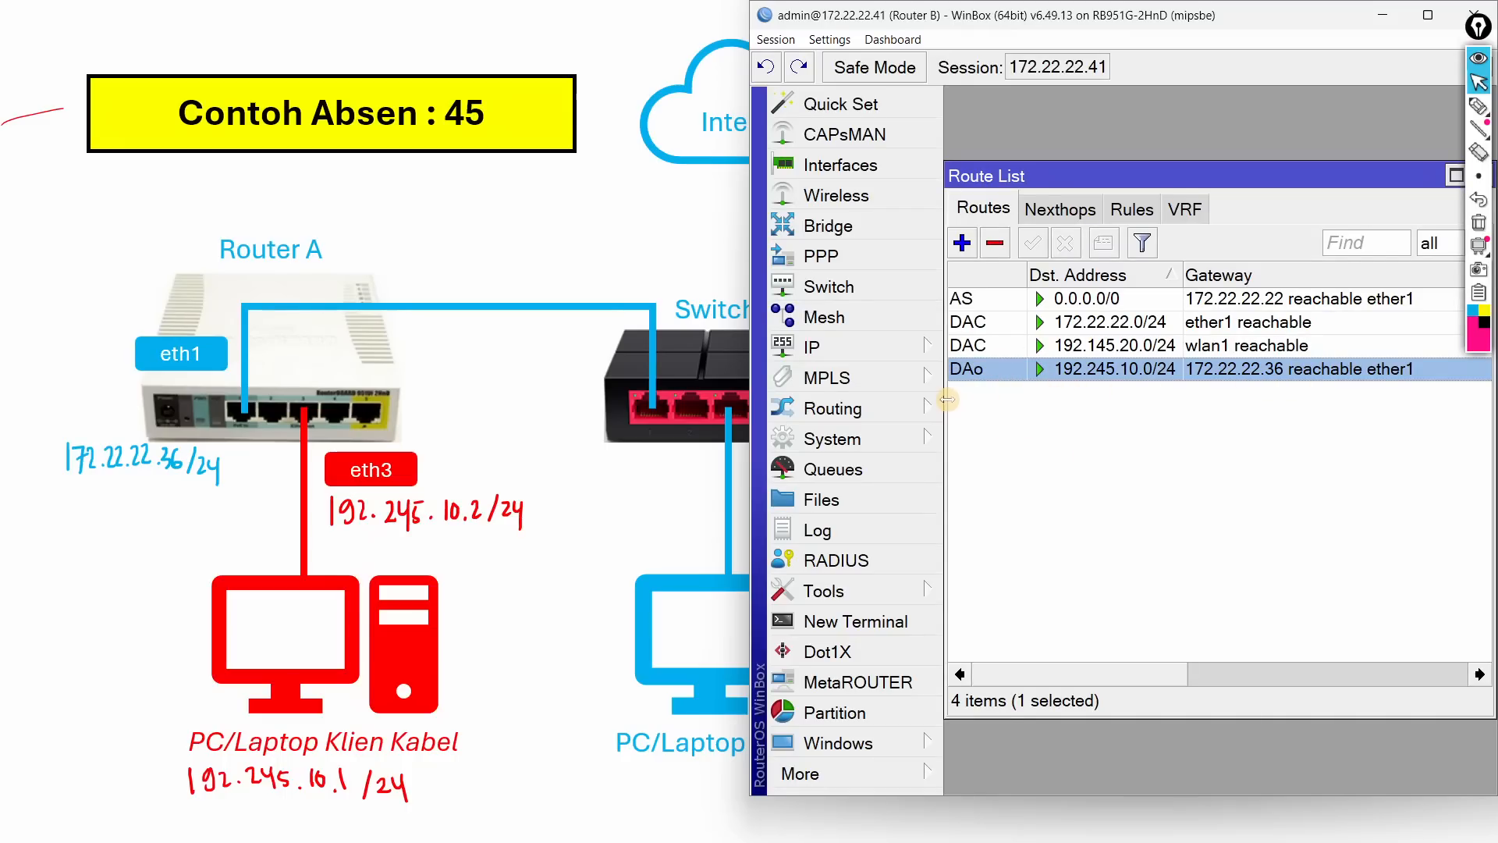
Step: On Router A, close Terminal and DNS Settings and show routes 0.0.0.0/0 and 192.145.20.0/24
{"action": "key", "text": "alt+Tab"}
{"action": "key", "text": "alt+Tab"}
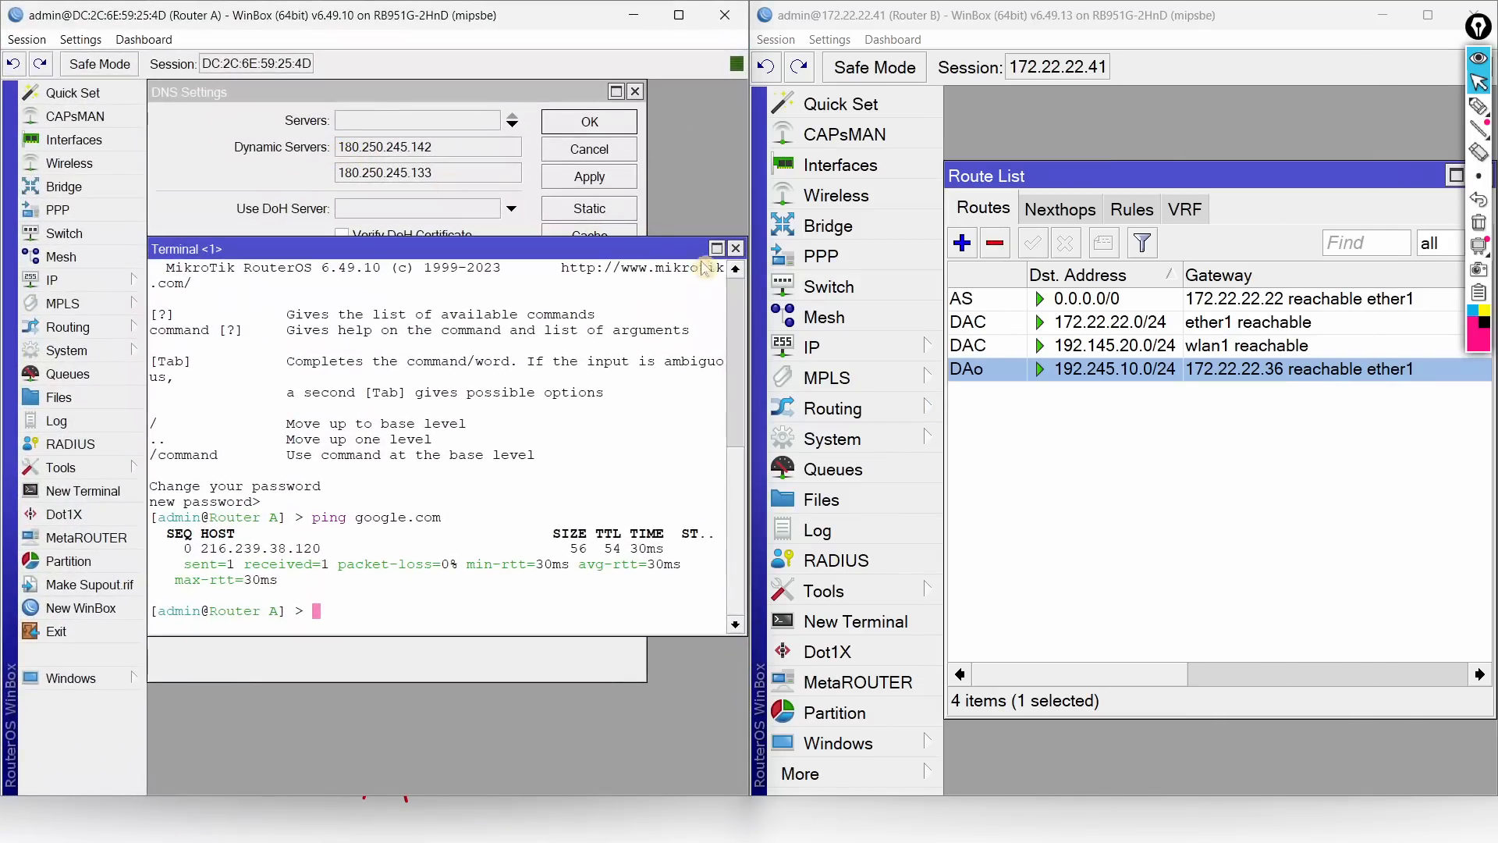
{"action": "left_click", "coordinate": [736, 248]}
{"action": "left_click", "coordinate": [589, 149]}
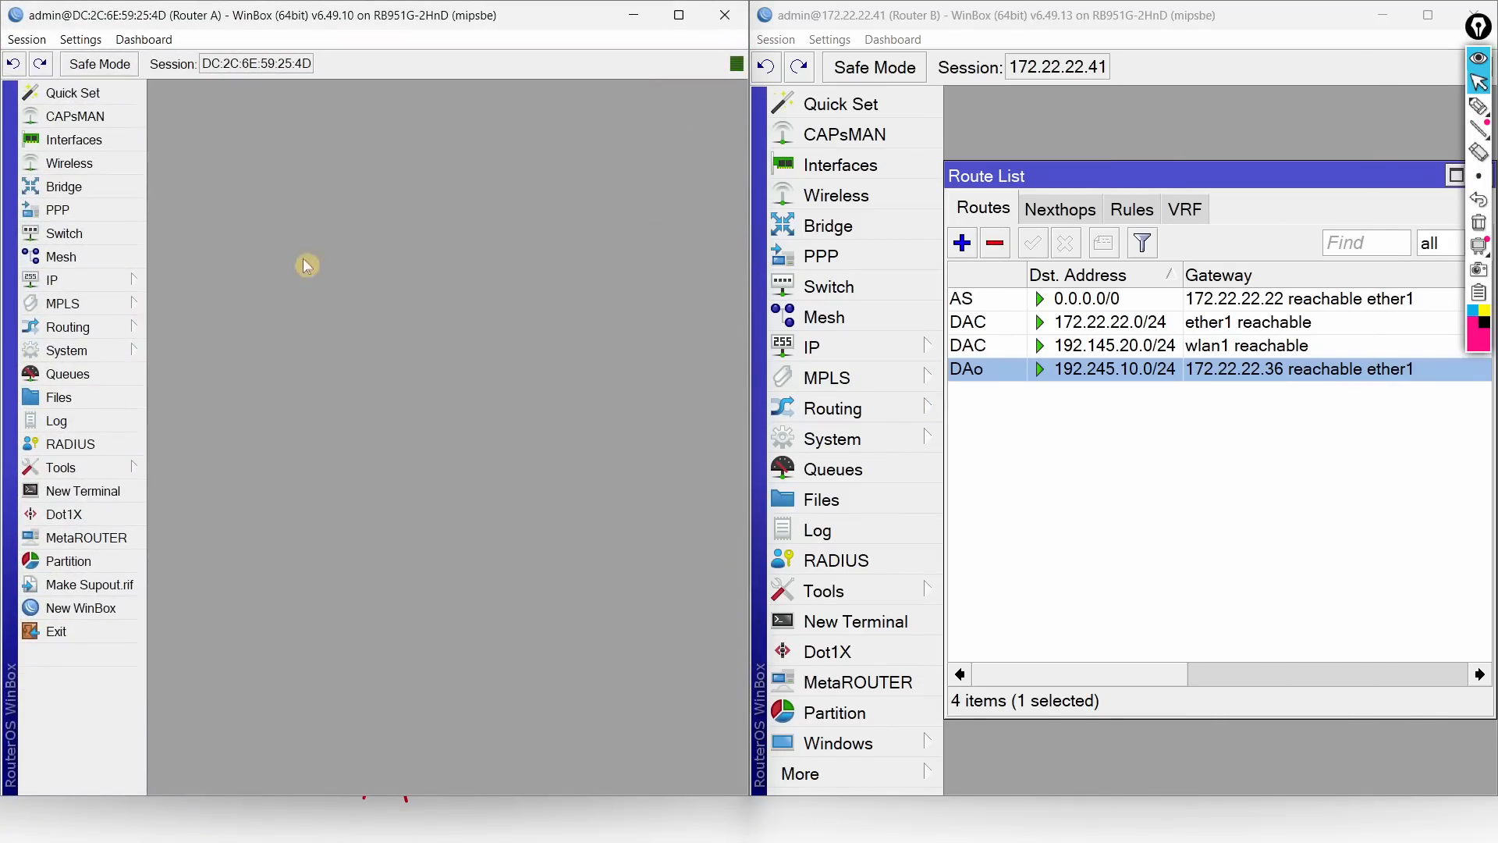
{"action": "left_click", "coordinate": [67, 281]}
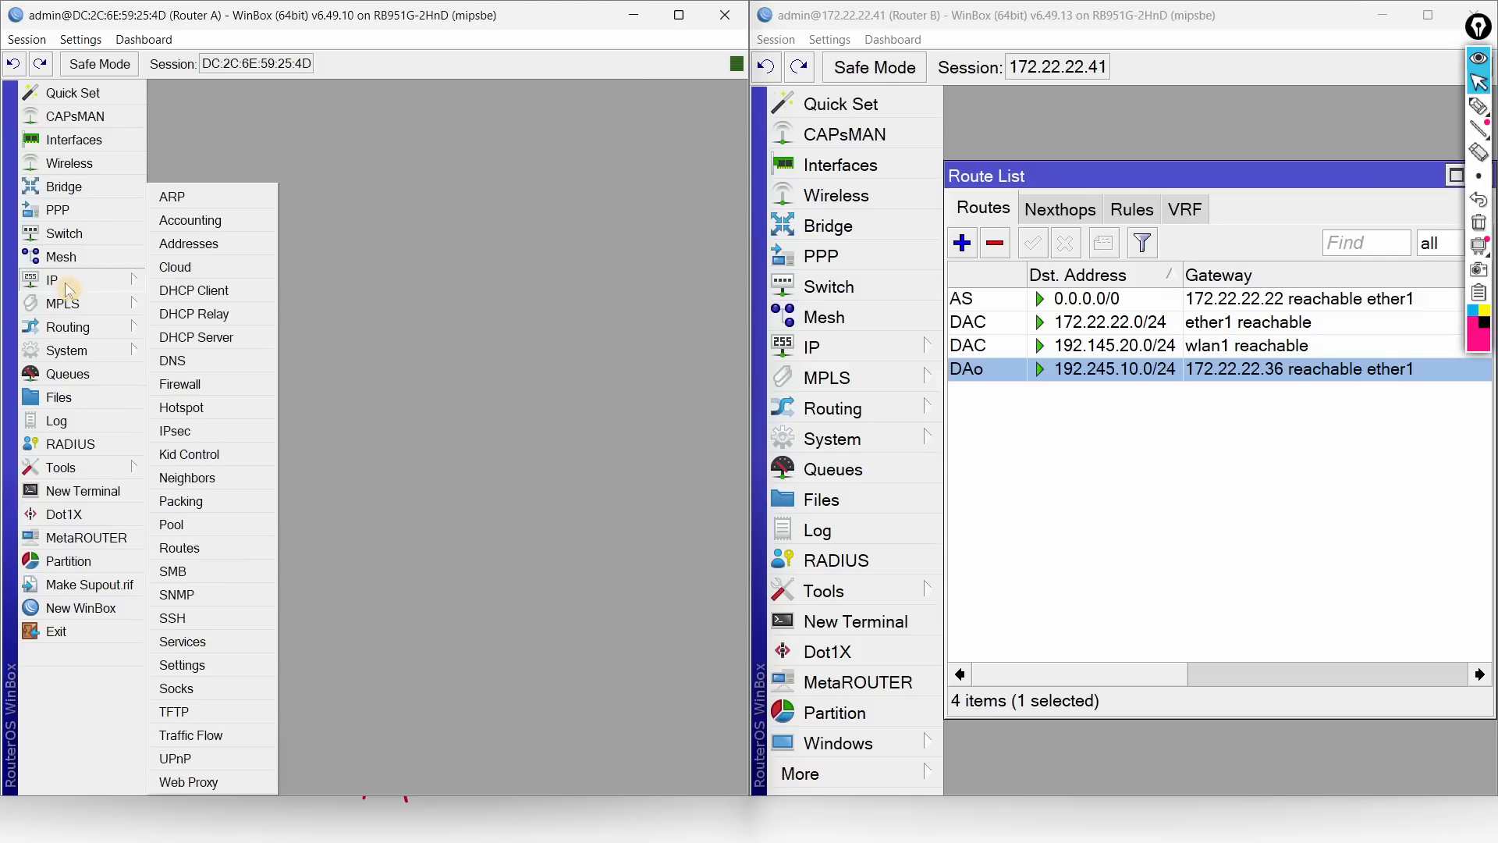
{"action": "left_click", "coordinate": [202, 548]}
{"action": "left_click", "coordinate": [202, 634]}
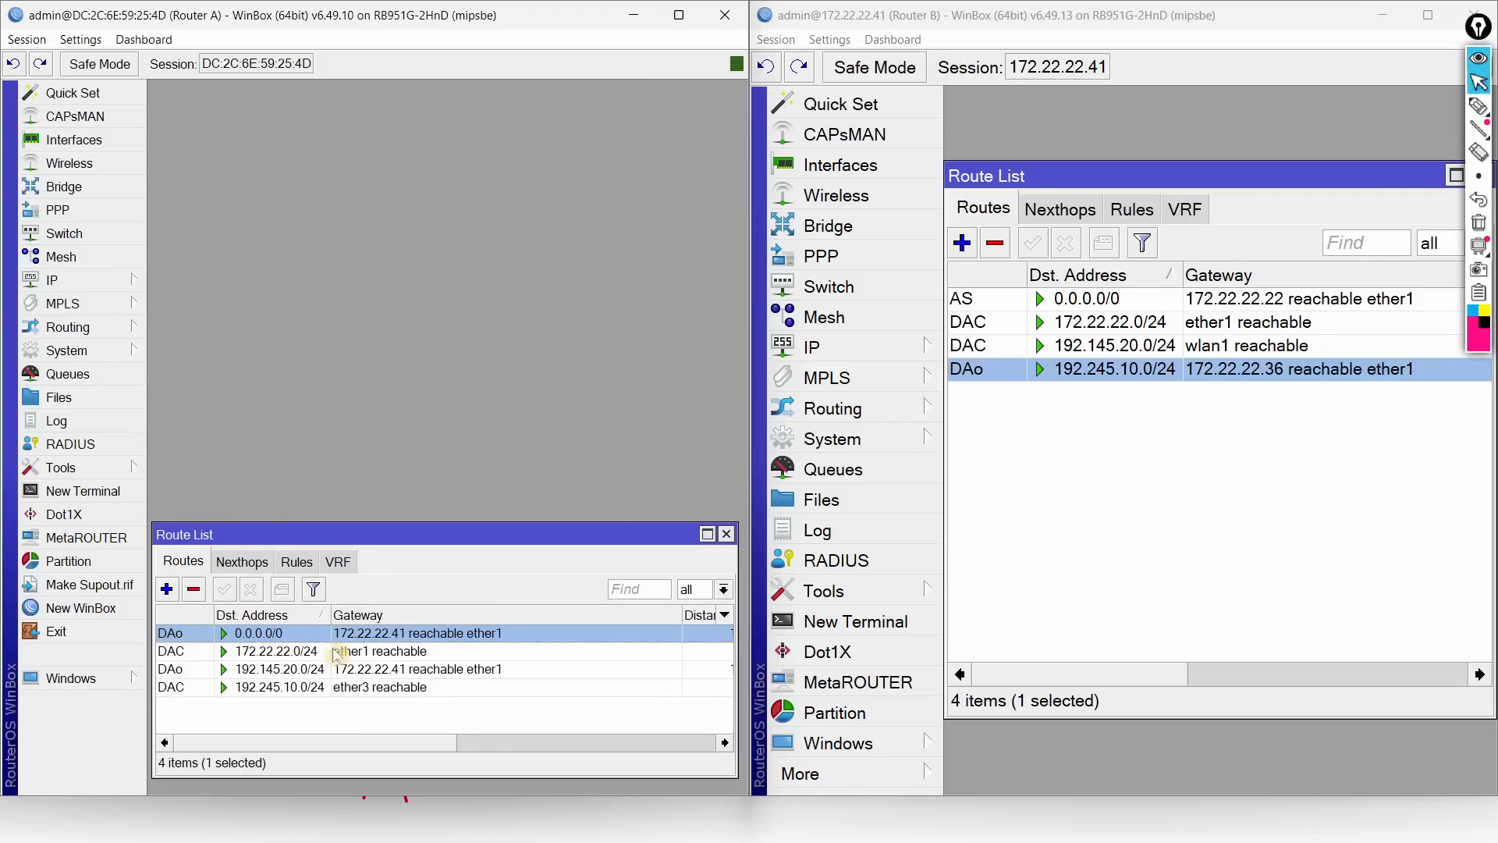
{"action": "left_click", "coordinate": [193, 670]}
{"action": "left_click_drag", "start_coordinate": [457, 530], "coordinate": [466, 260]}
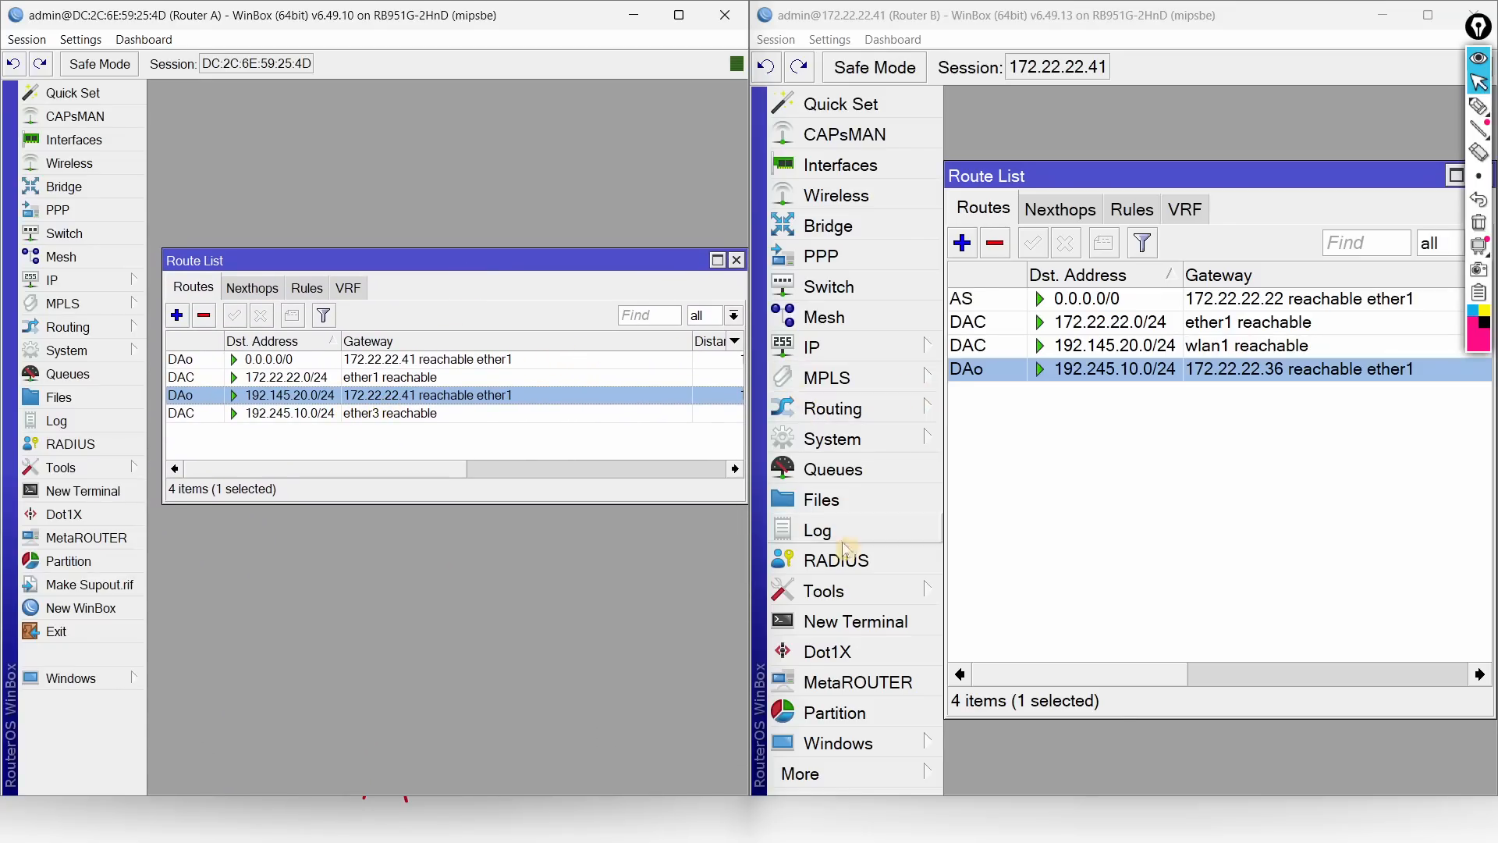
{"action": "key", "text": "super"}
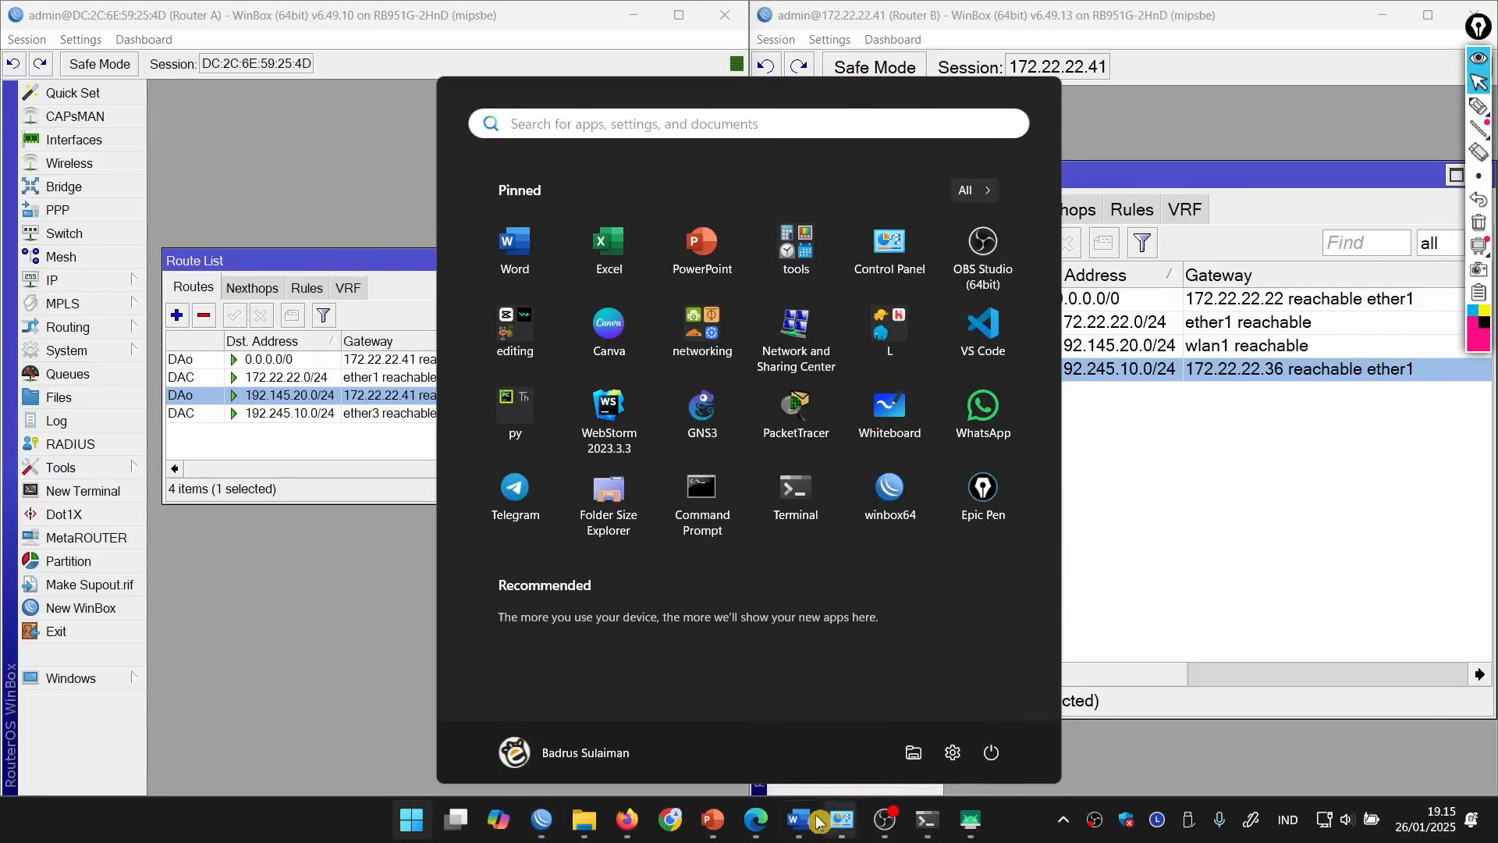
Step: Run ping google.com in Command Prompt, then stop it once replies arrive
{"action": "left_click", "coordinate": [755, 819]}
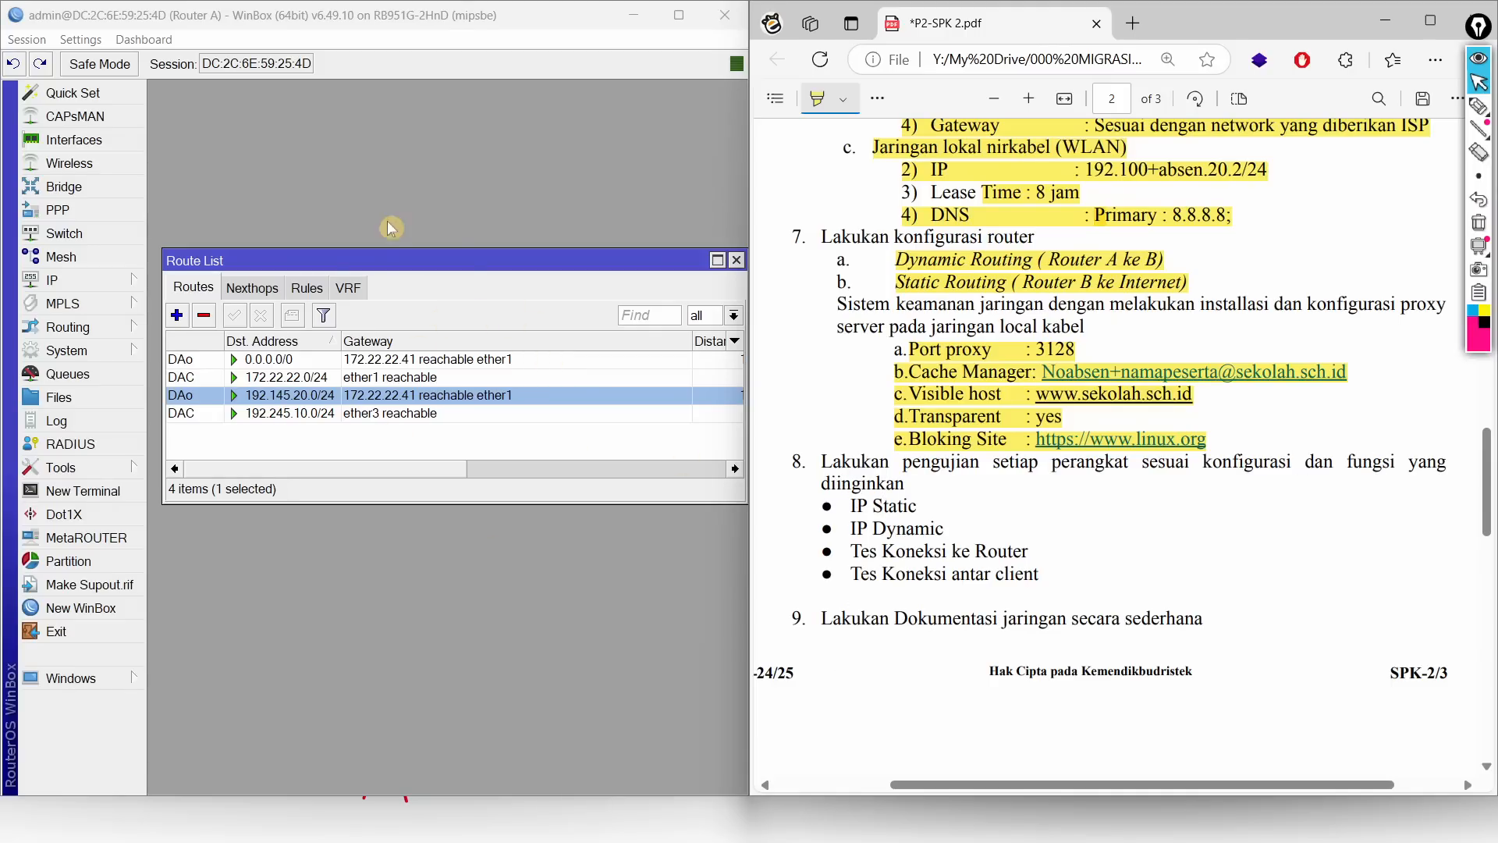
{"action": "key", "text": "super"}
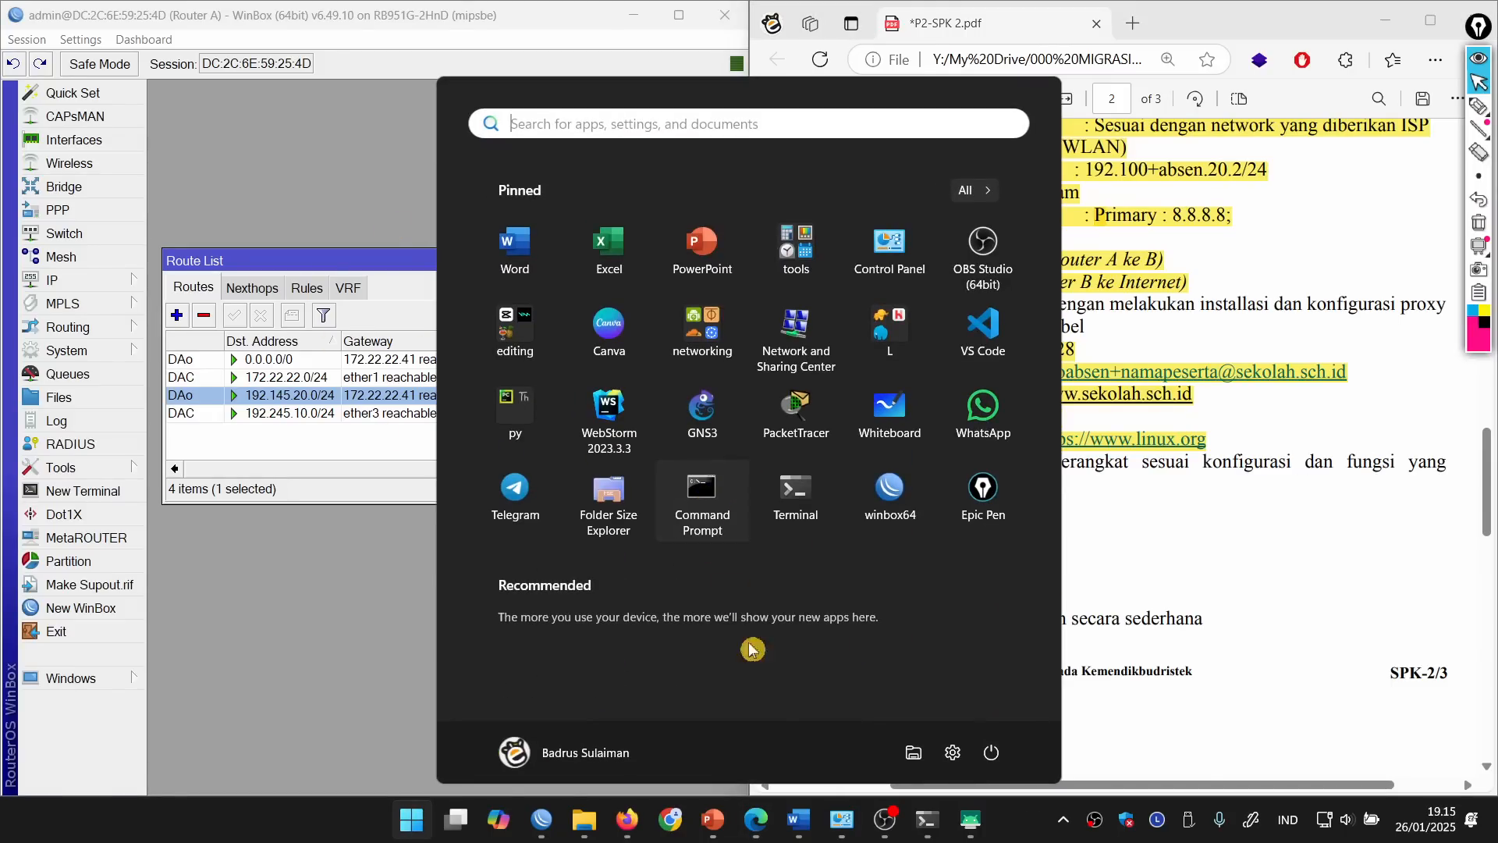
{"action": "mouse_move", "coordinate": [926, 820]}
{"action": "left_click", "coordinate": [974, 739]}
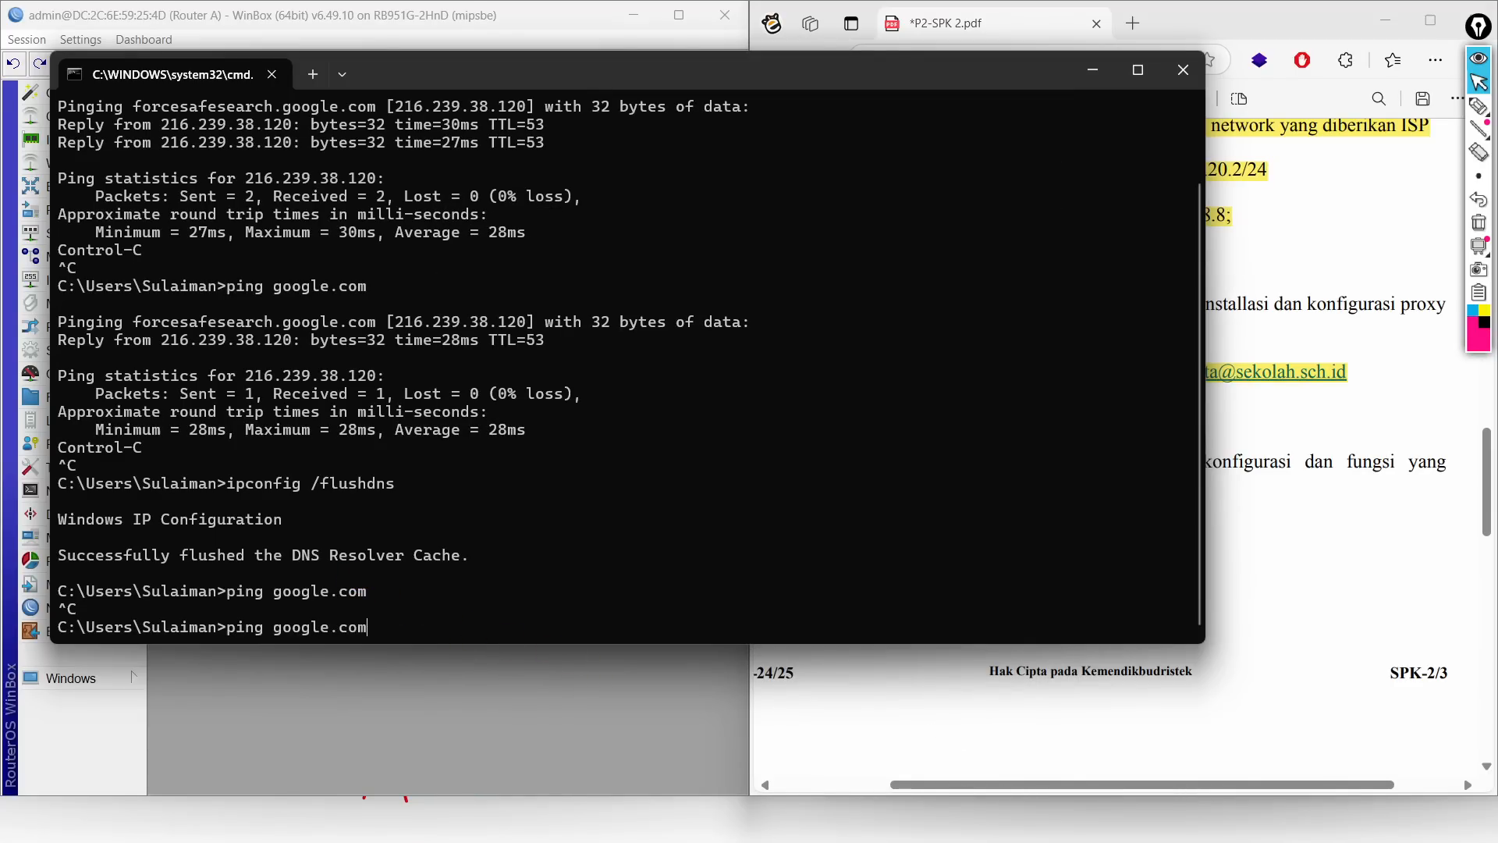
{"action": "key", "text": "Return"}
{"action": "key", "text": "ctrl+c"}
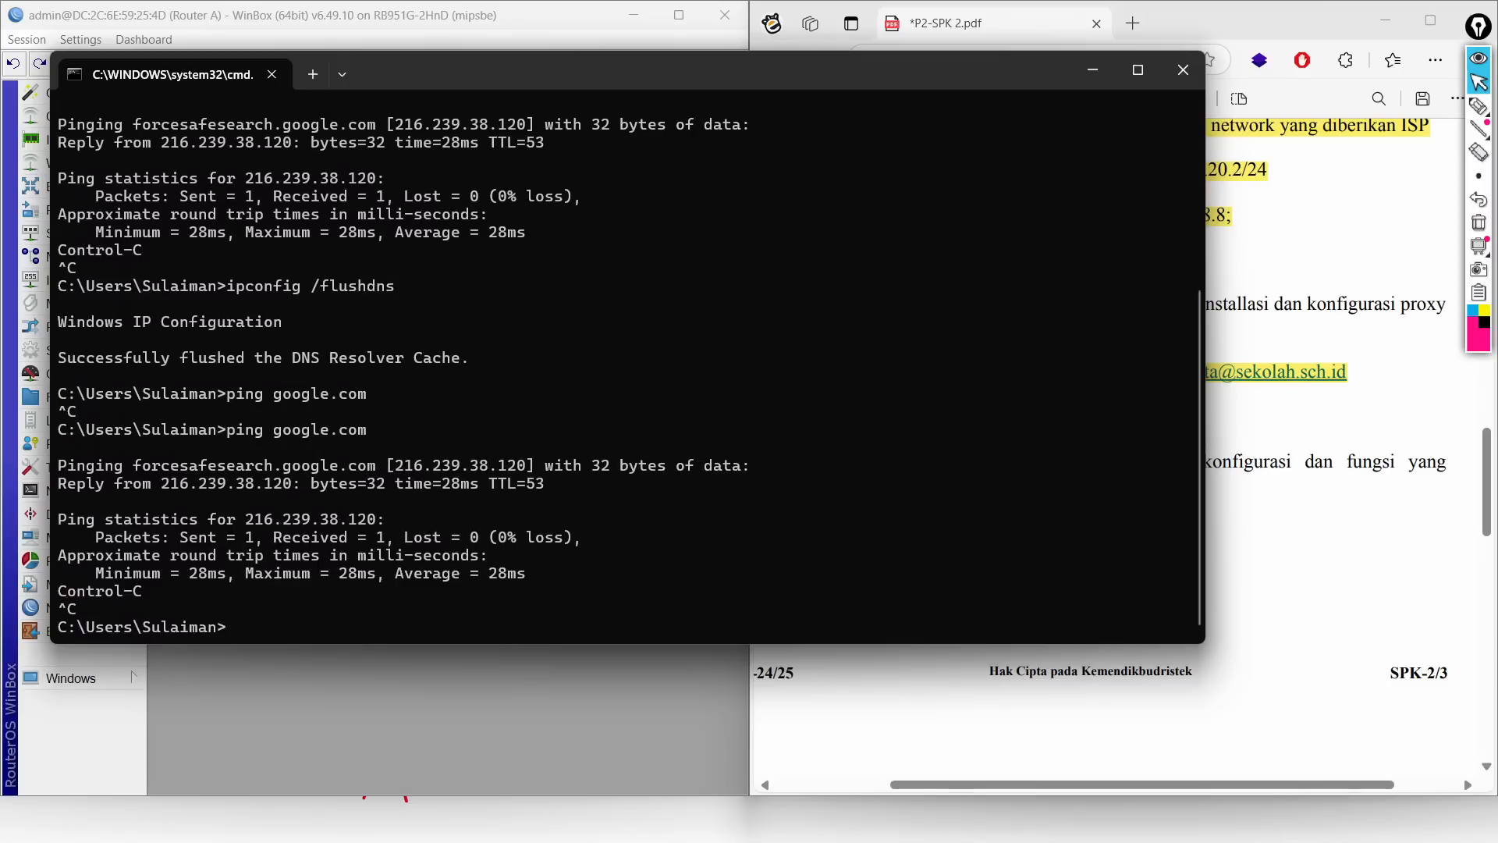
Step: Return to the second Command Prompt and cycle windows toward the task sheet and topology slides
{"action": "key", "text": "super"}
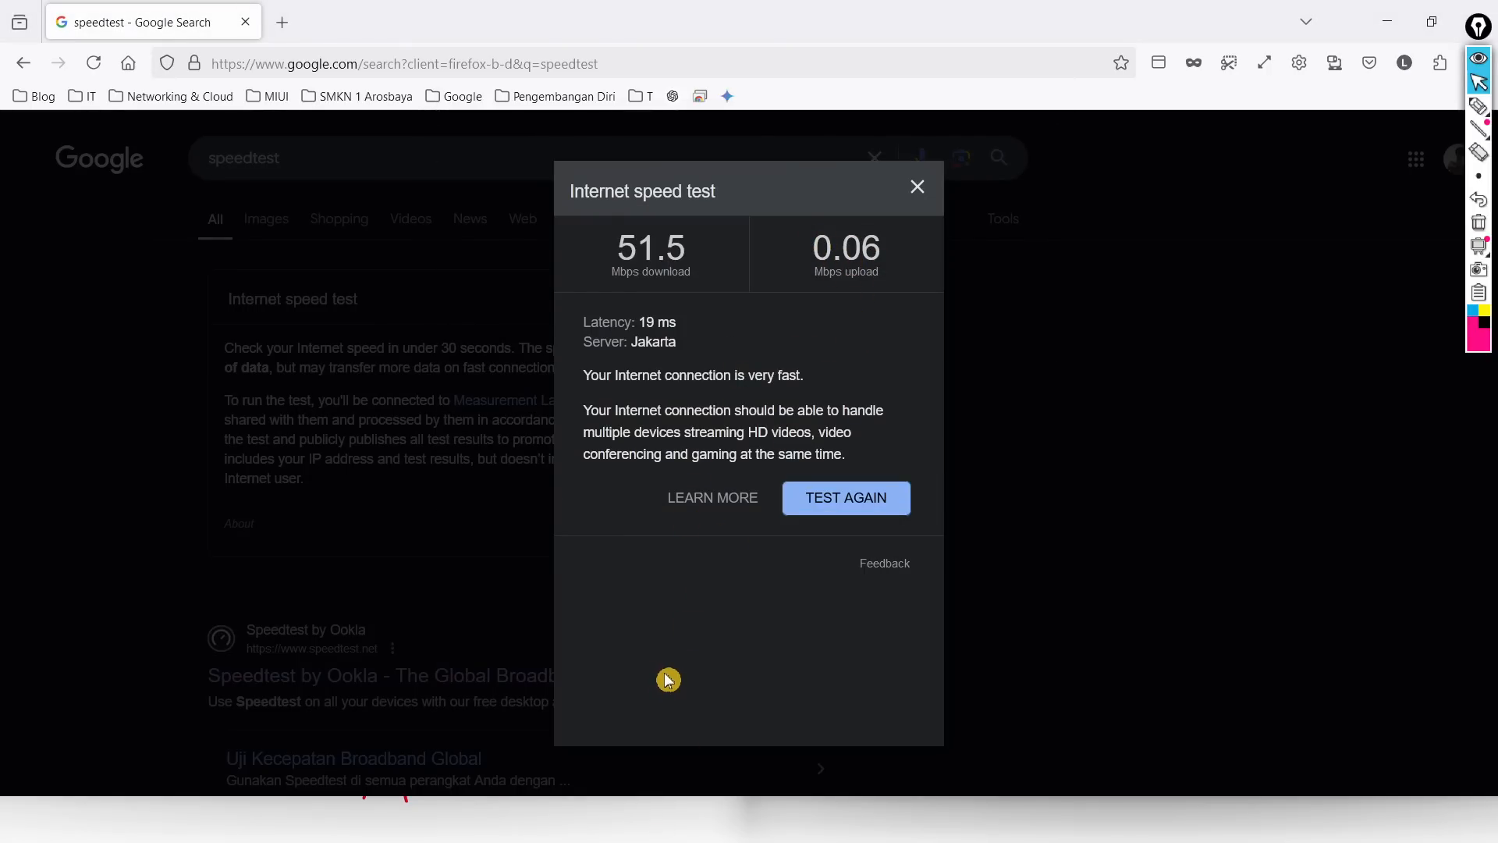
{"action": "key", "text": "super"}
{"action": "mouse_move", "coordinate": [935, 832]}
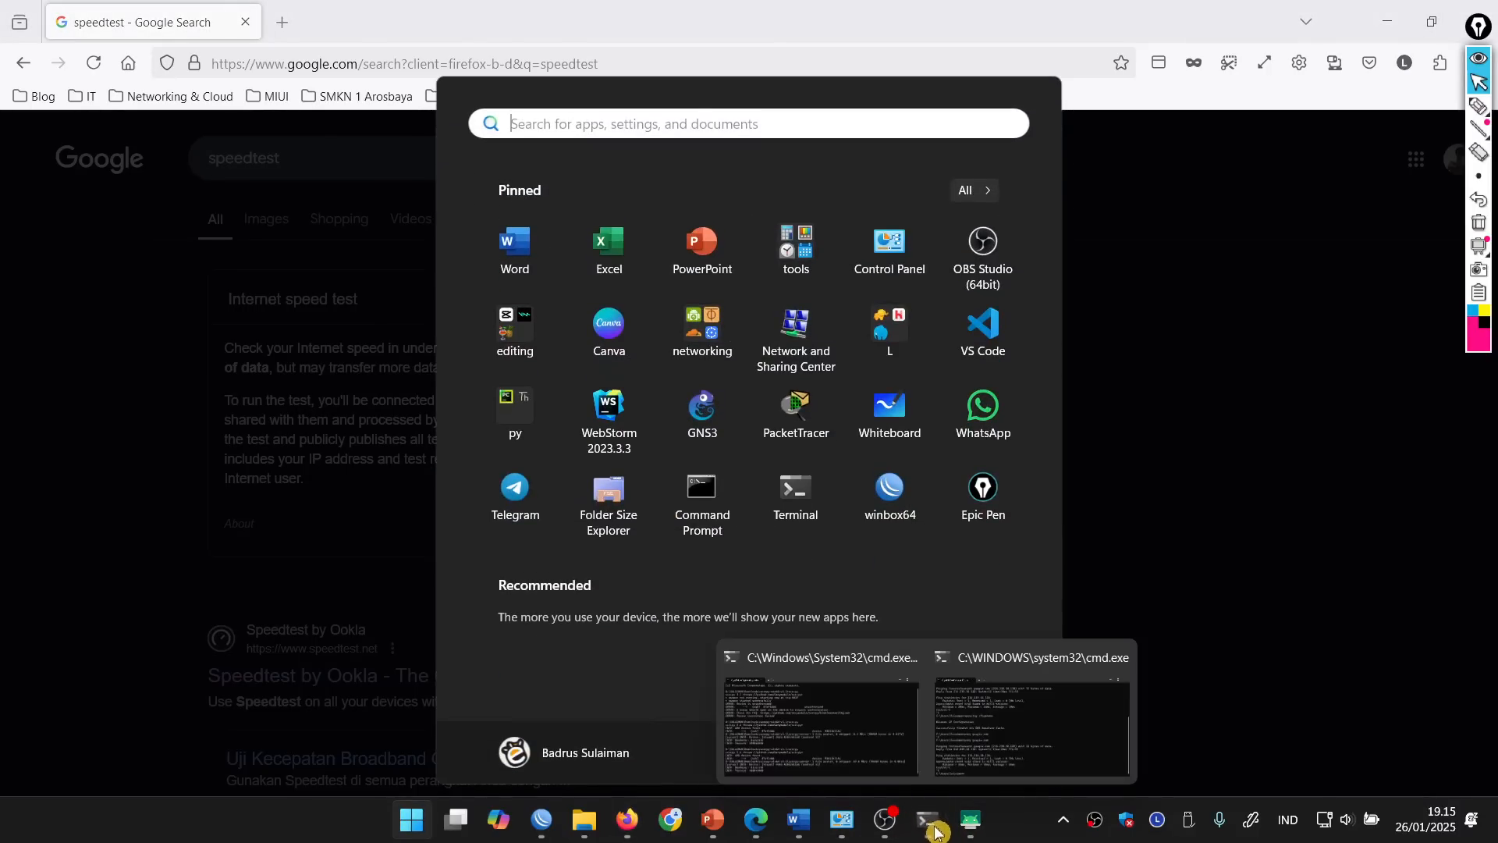
{"action": "left_click", "coordinate": [1032, 714]}
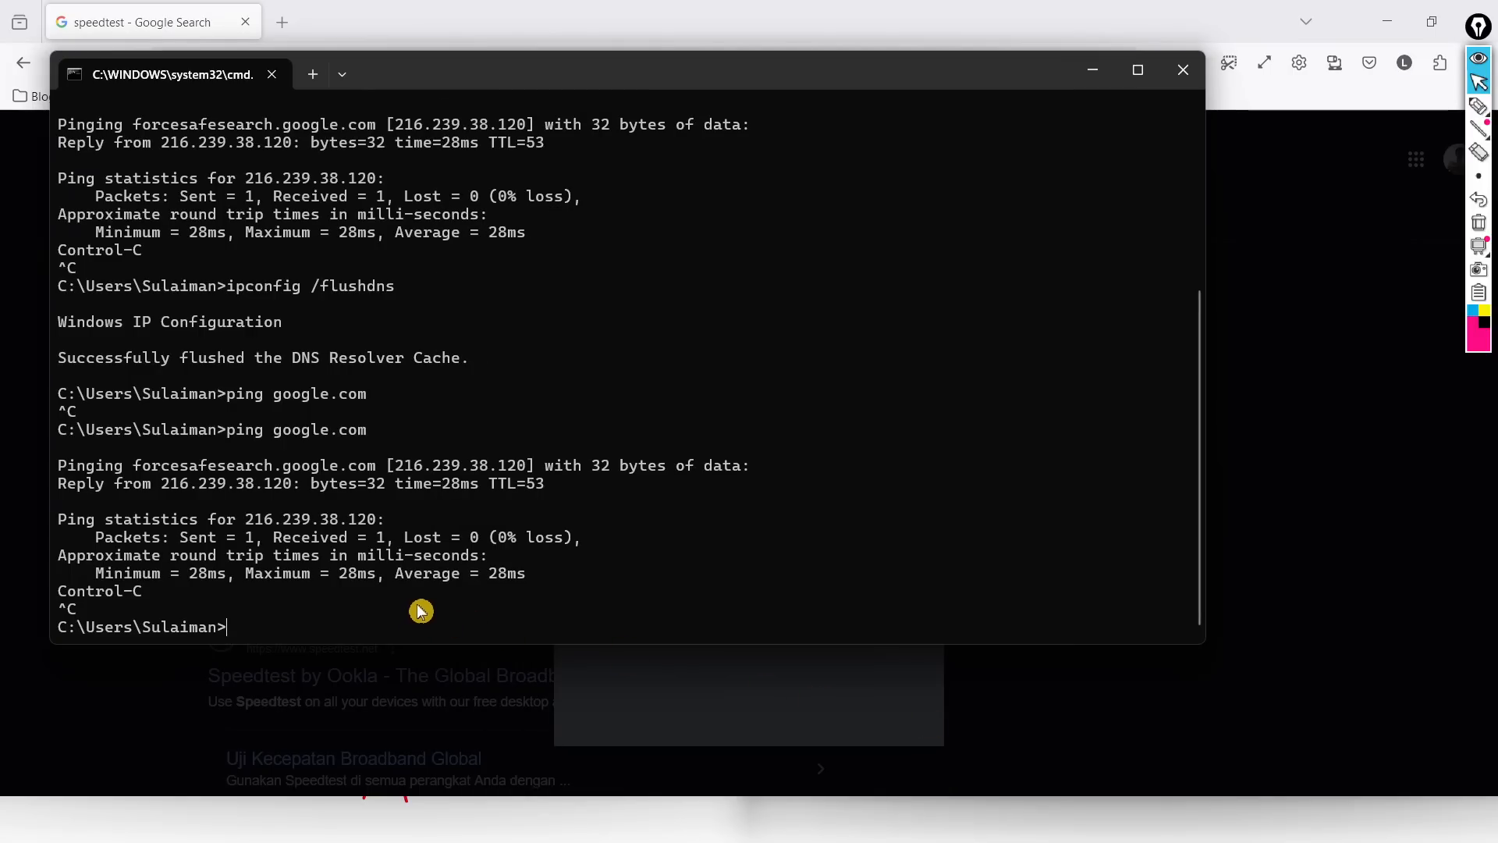
{"action": "key", "text": "alt+Tab"}
{"action": "key", "text": "Tab"}
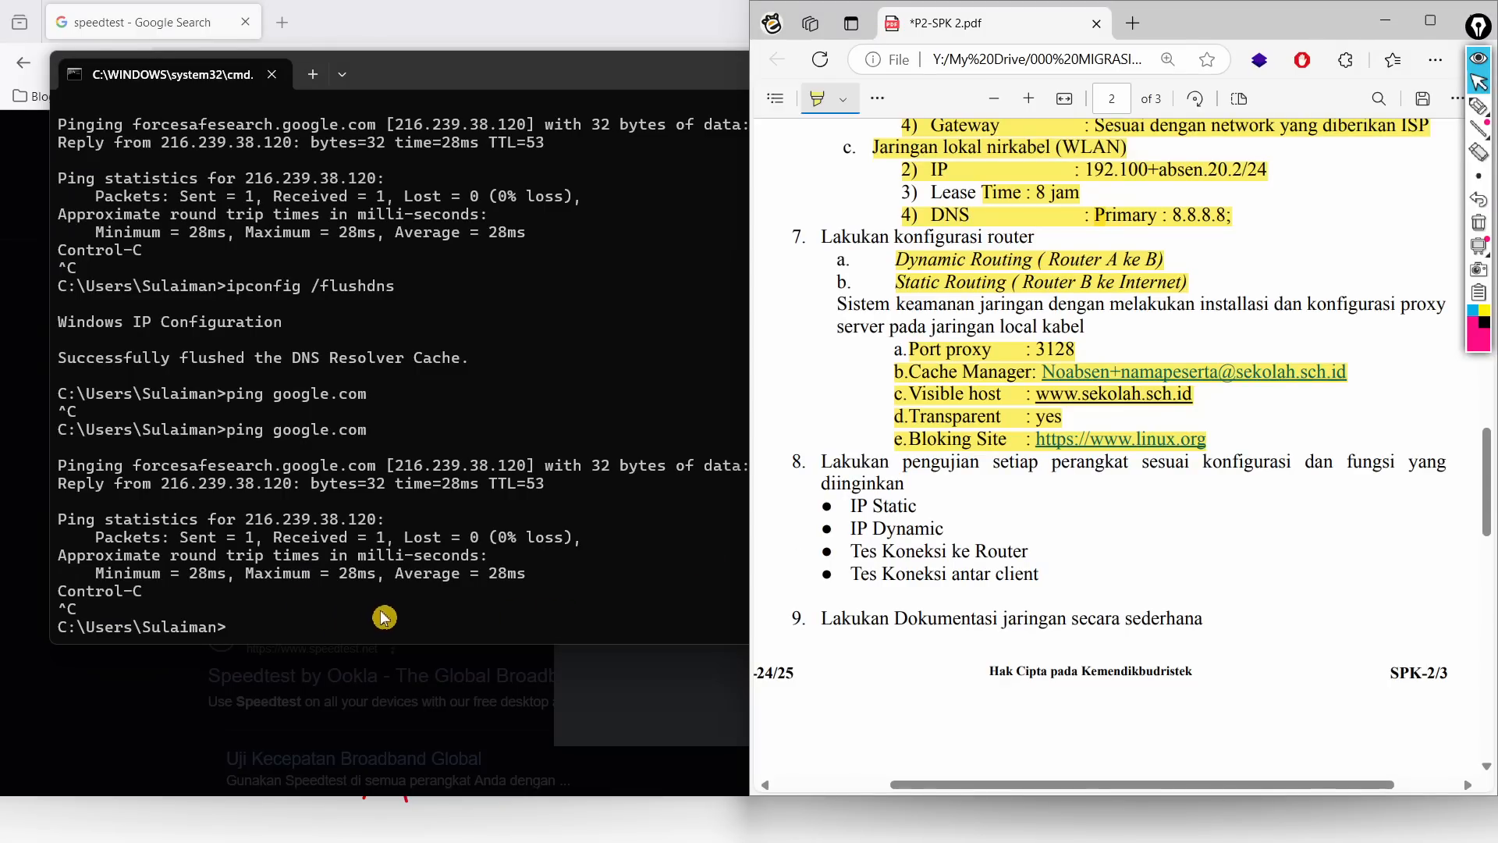
{"action": "key", "text": "alt+Tab"}
{"action": "key", "text": "Tab"}
{"action": "key", "text": "Tab"}
{"action": "key", "text": "Tab"}
{"action": "key", "text": "Tab"}
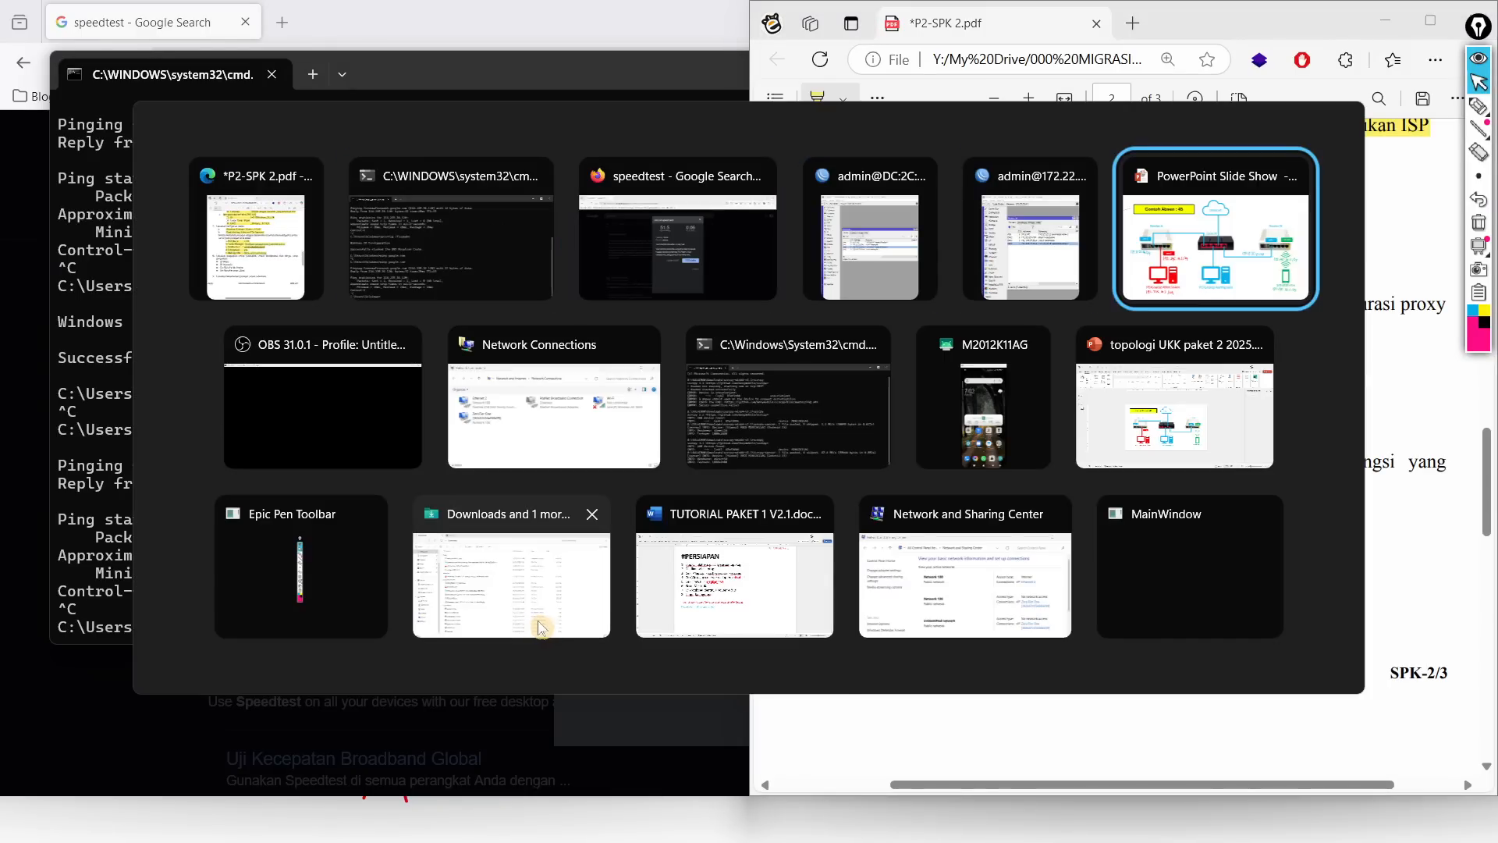
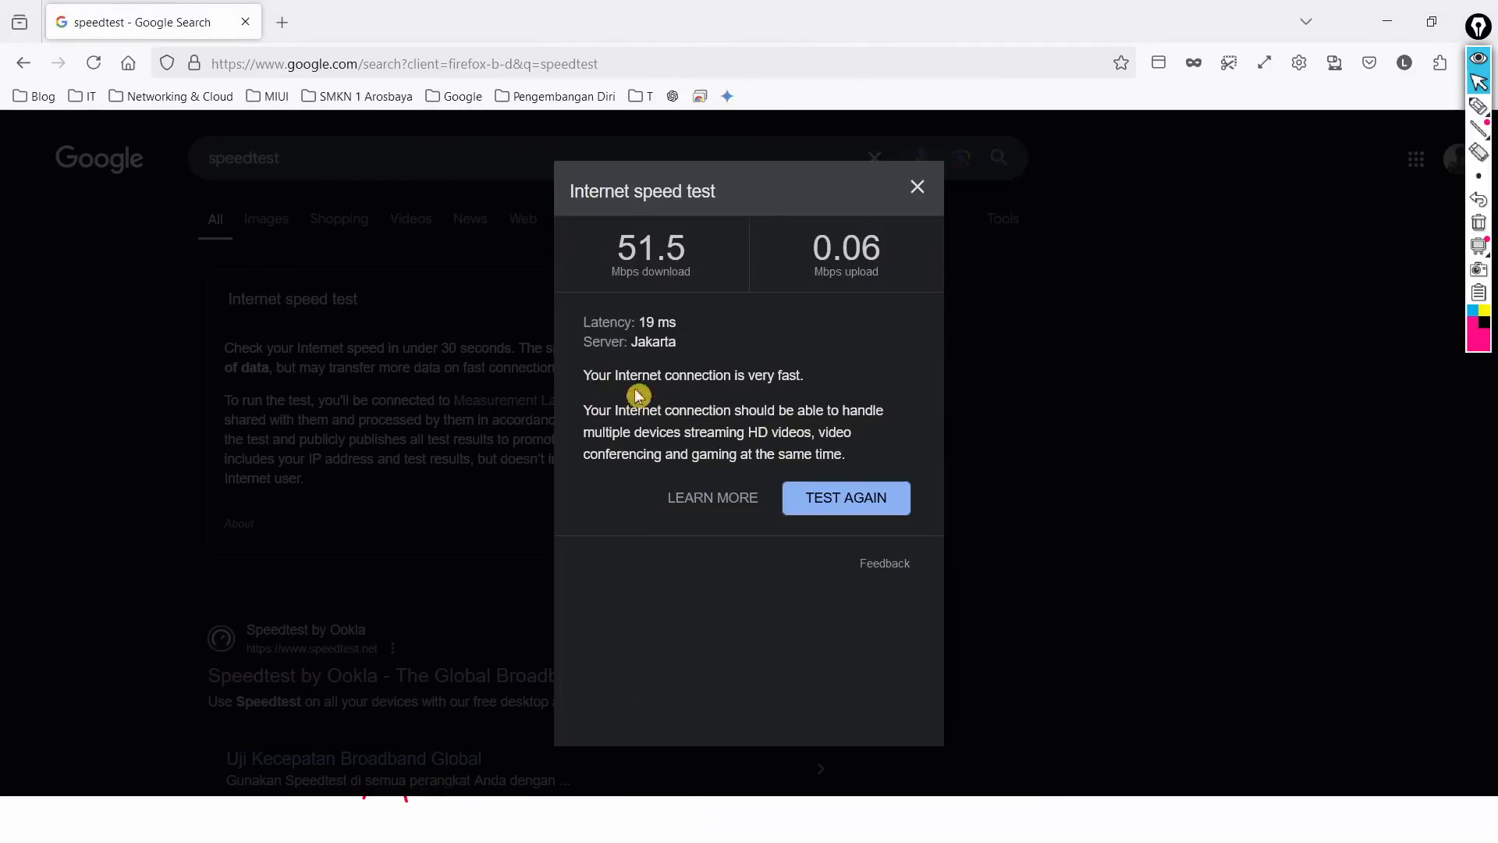
Step: Open a new private Firefox window, close it, and dismiss the Start menu
{"action": "left_click", "coordinate": [1193, 62]}
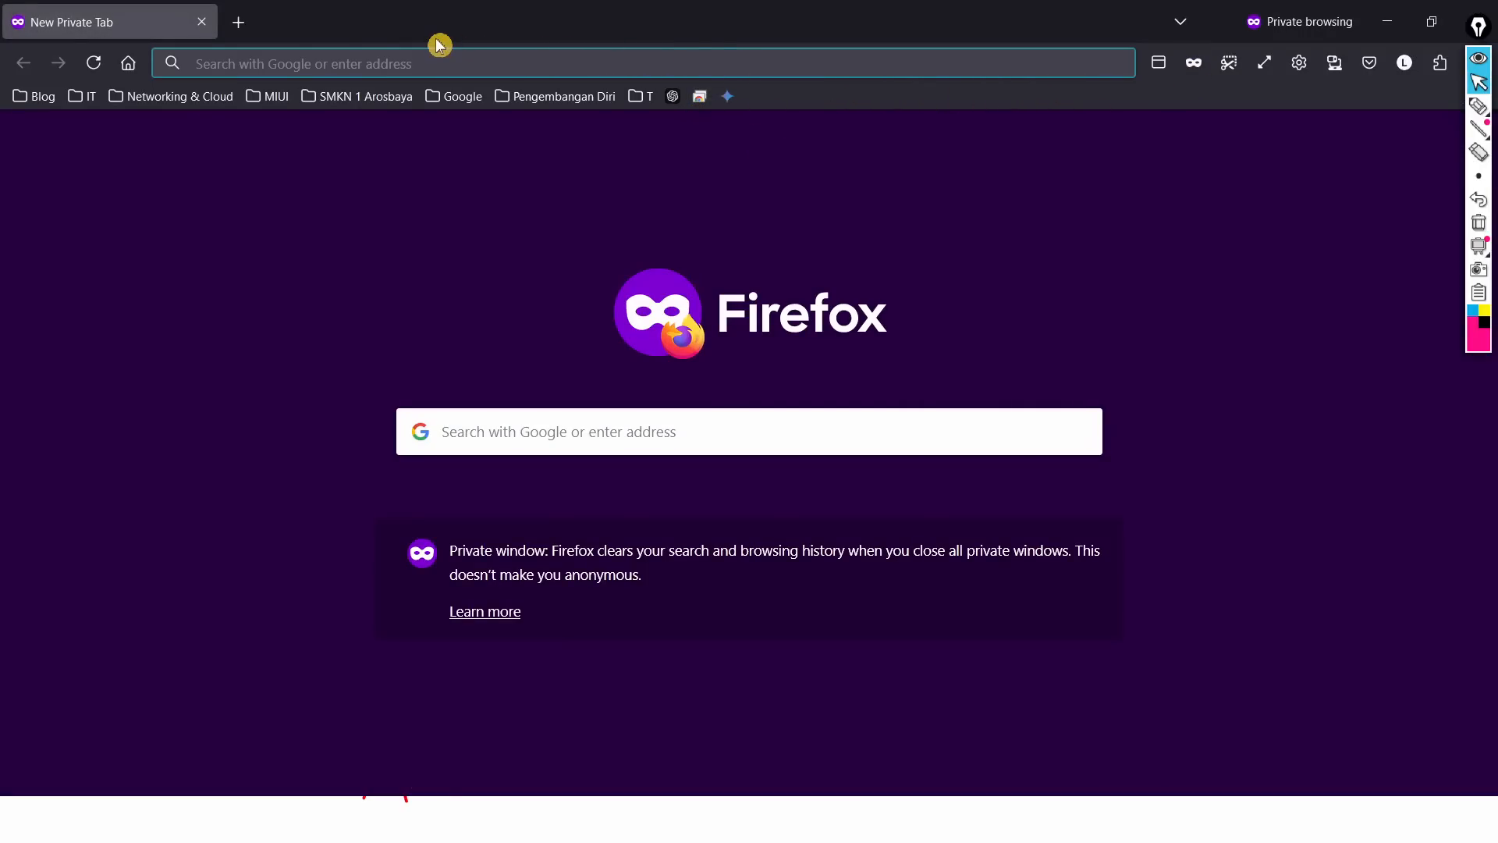
{"action": "left_click", "coordinate": [1480, 32]}
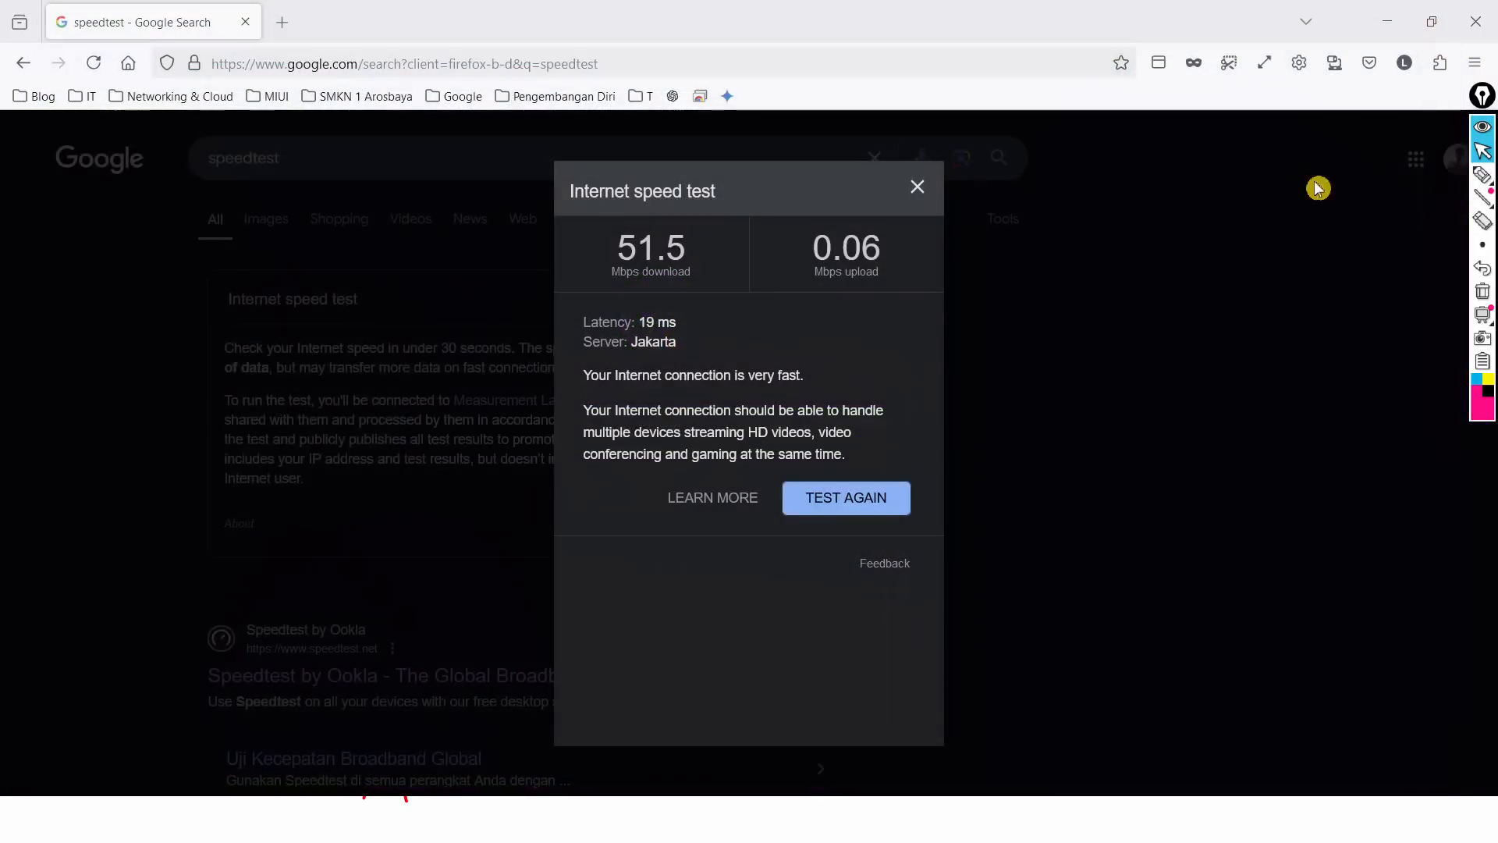
{"action": "key", "text": "super"}
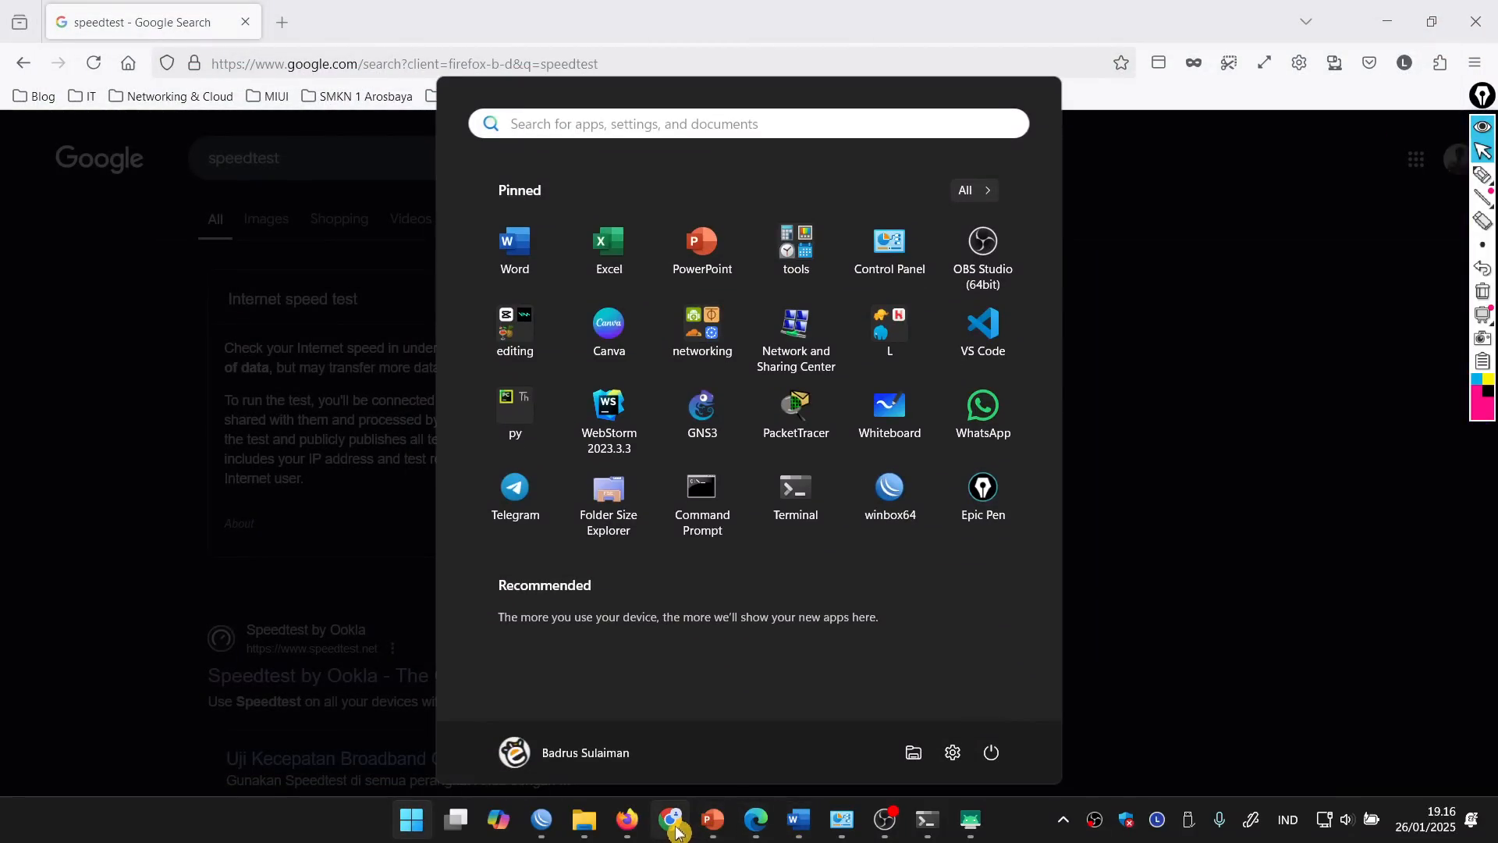
{"action": "key", "text": "Escape"}
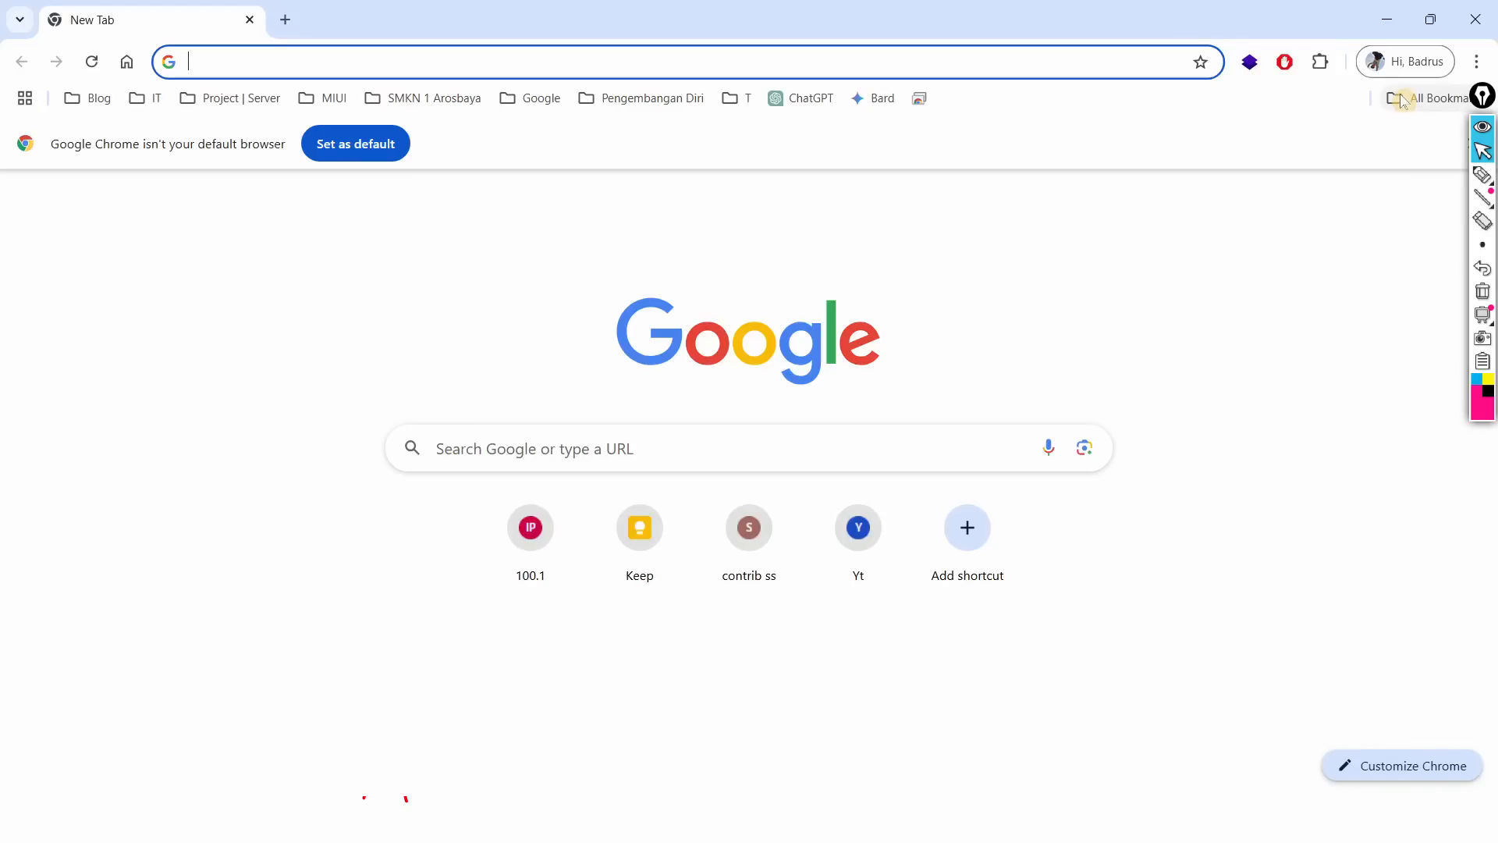
Step: Open a Chrome Guest window and enter linux.org in its address bar
{"action": "left_click", "coordinate": [1406, 62]}
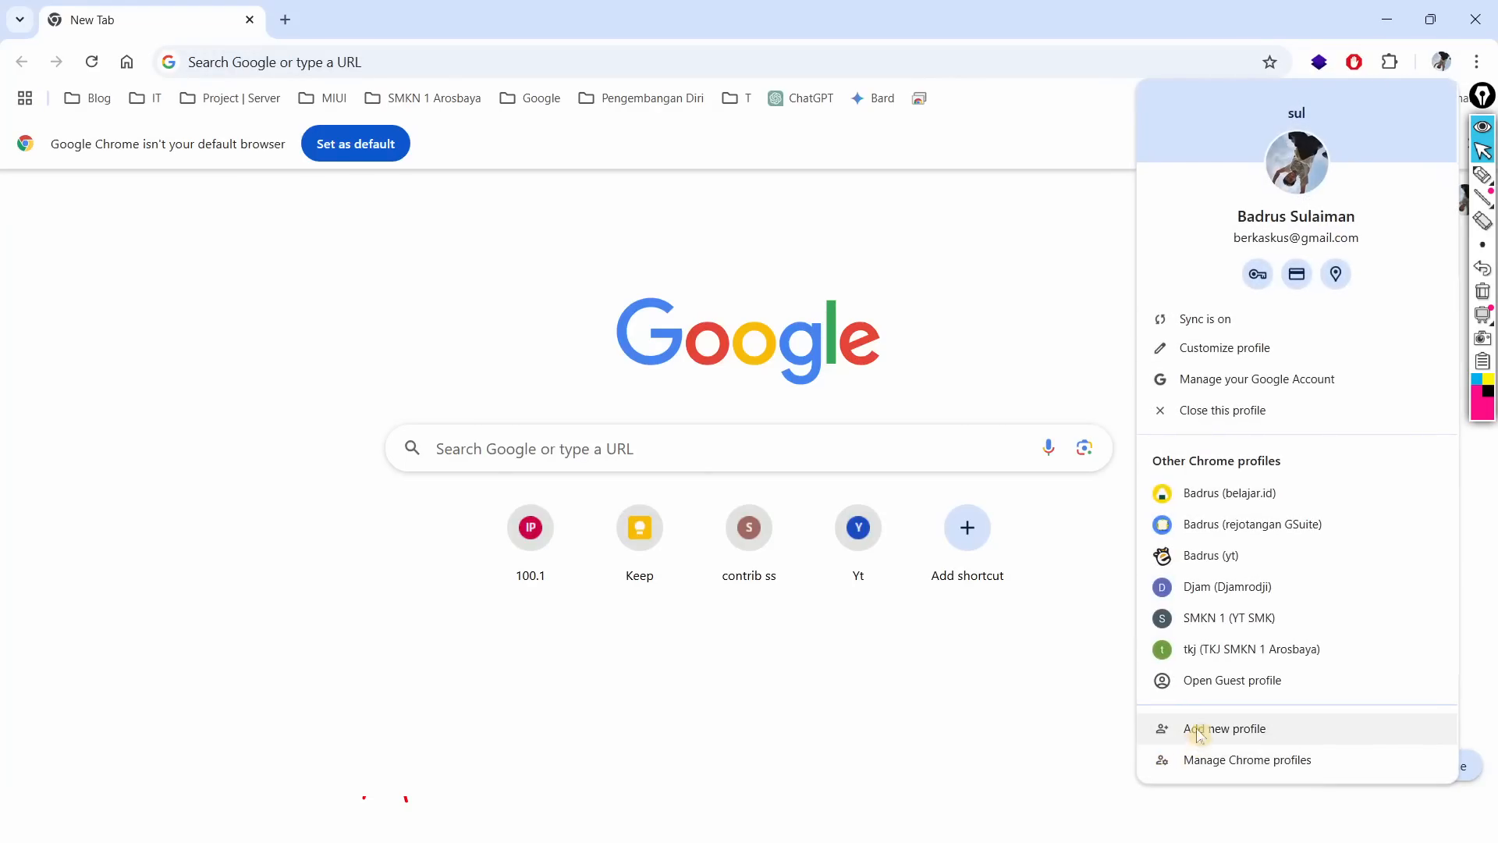
{"action": "left_click", "coordinate": [1207, 680]}
{"action": "left_click", "coordinate": [1406, 24]}
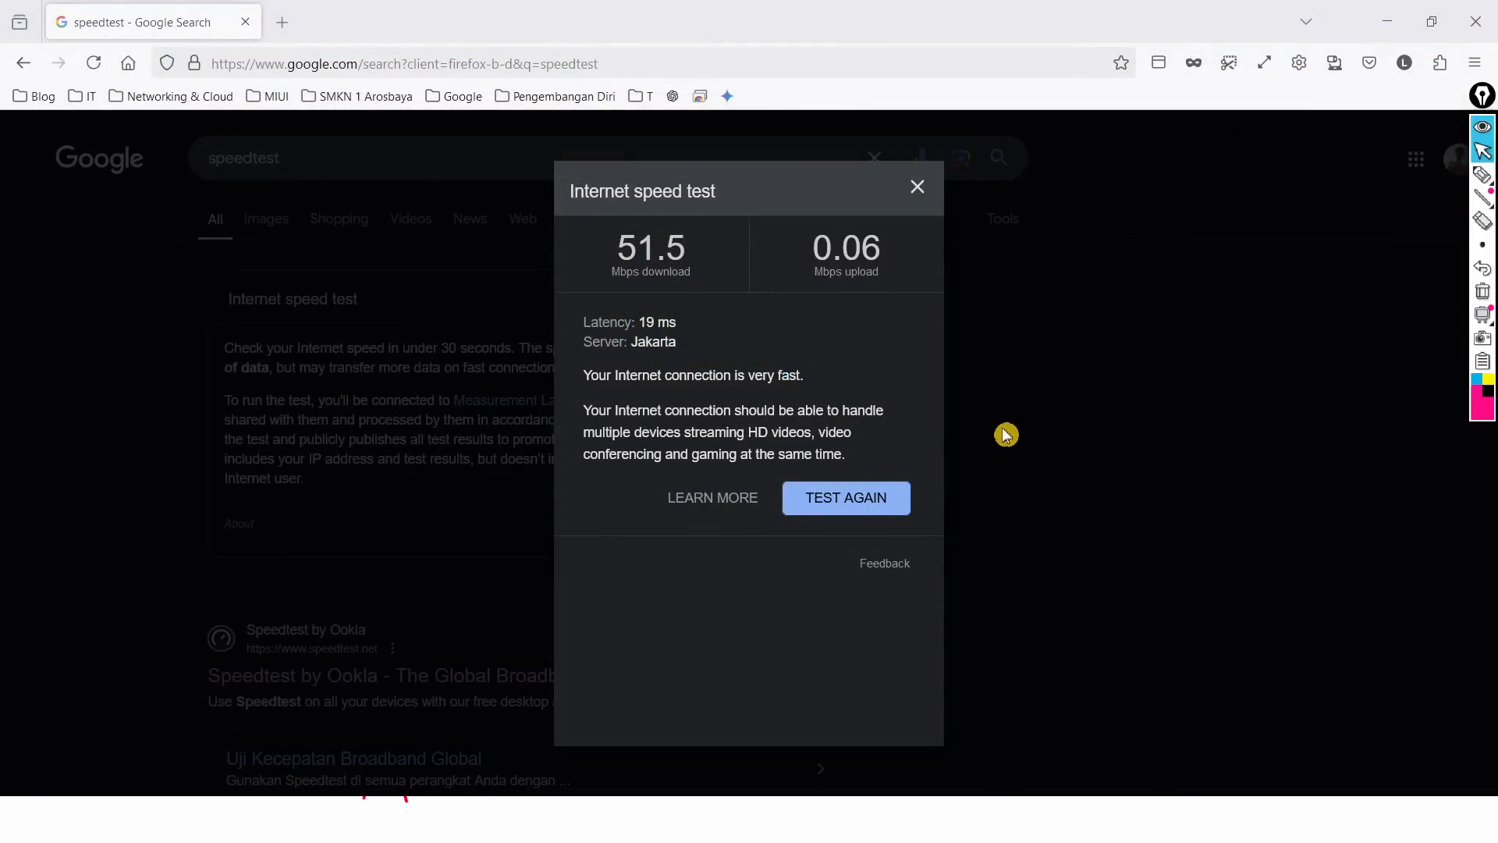
{"action": "key", "text": "alt+Tab"}
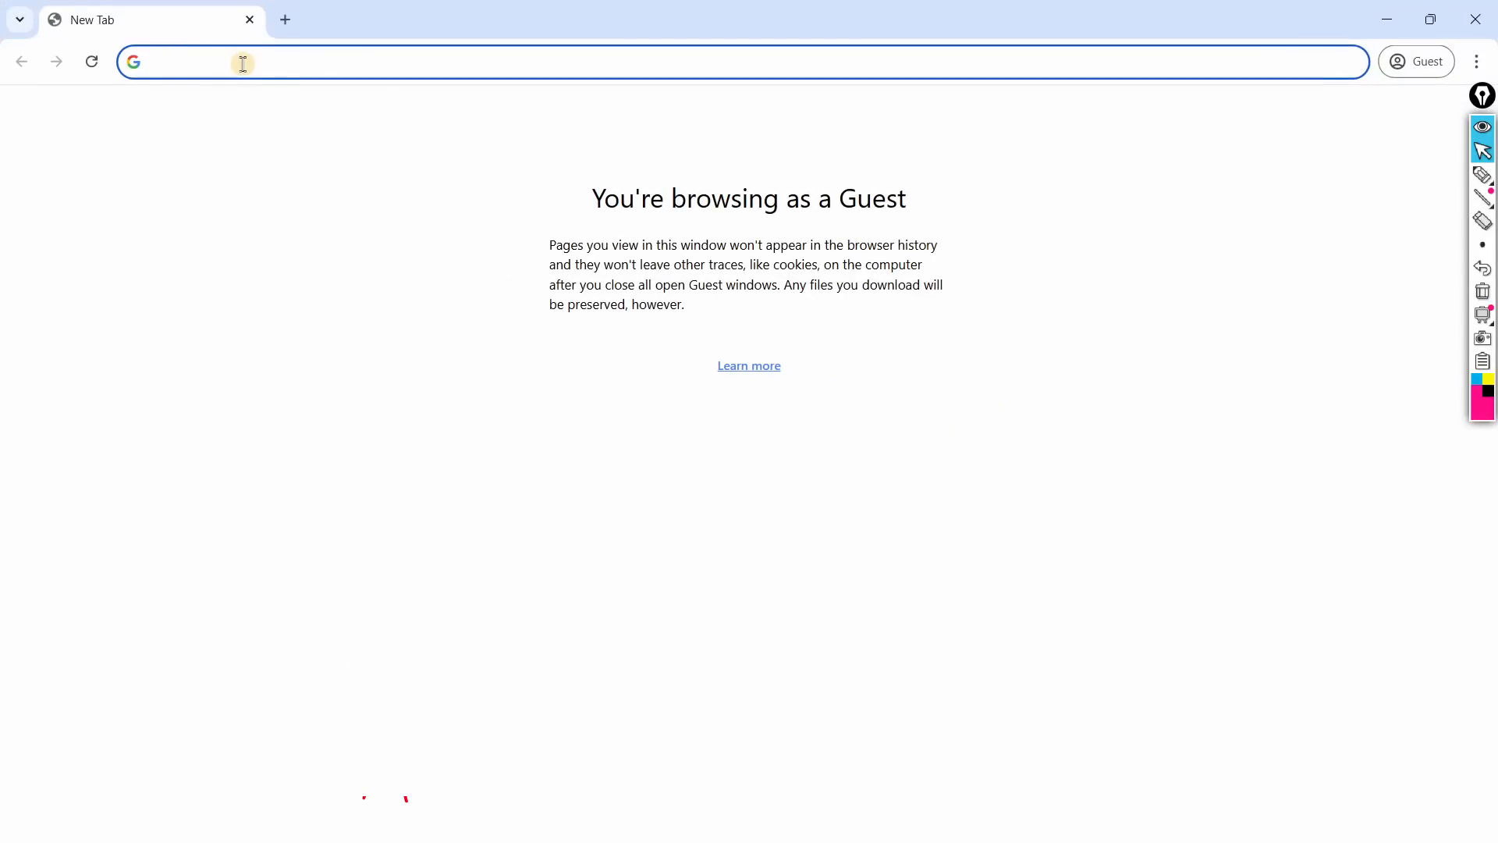
{"action": "type", "text": "linux.r"}
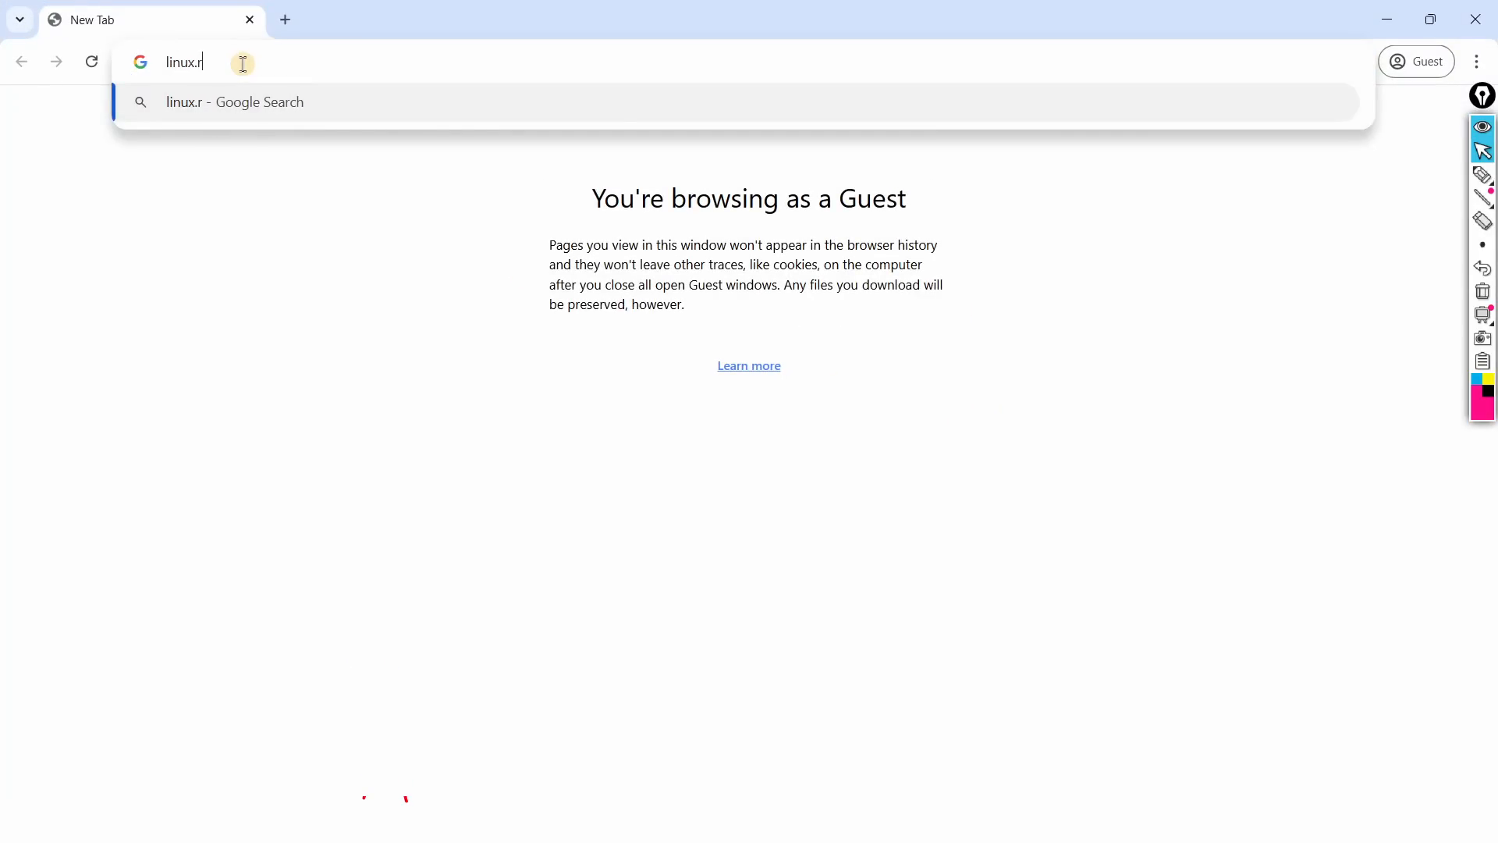
{"action": "key", "text": "BackSpace"}
{"action": "type", "text": "org"}
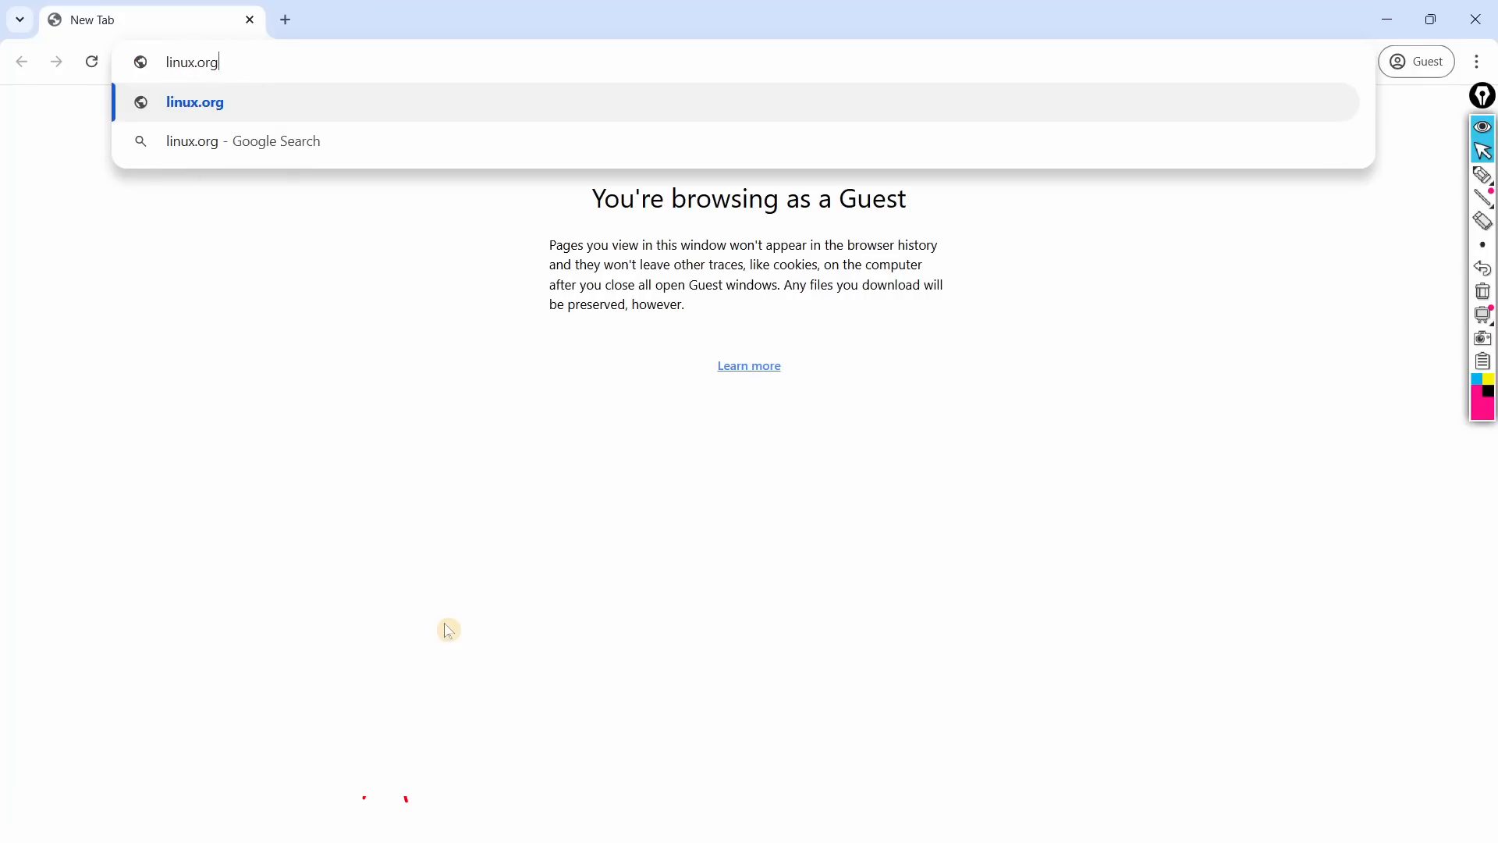
Step: Snap Router A's WinBox window to the right half and Chrome to the left
{"action": "key", "text": "alt+Tab"}
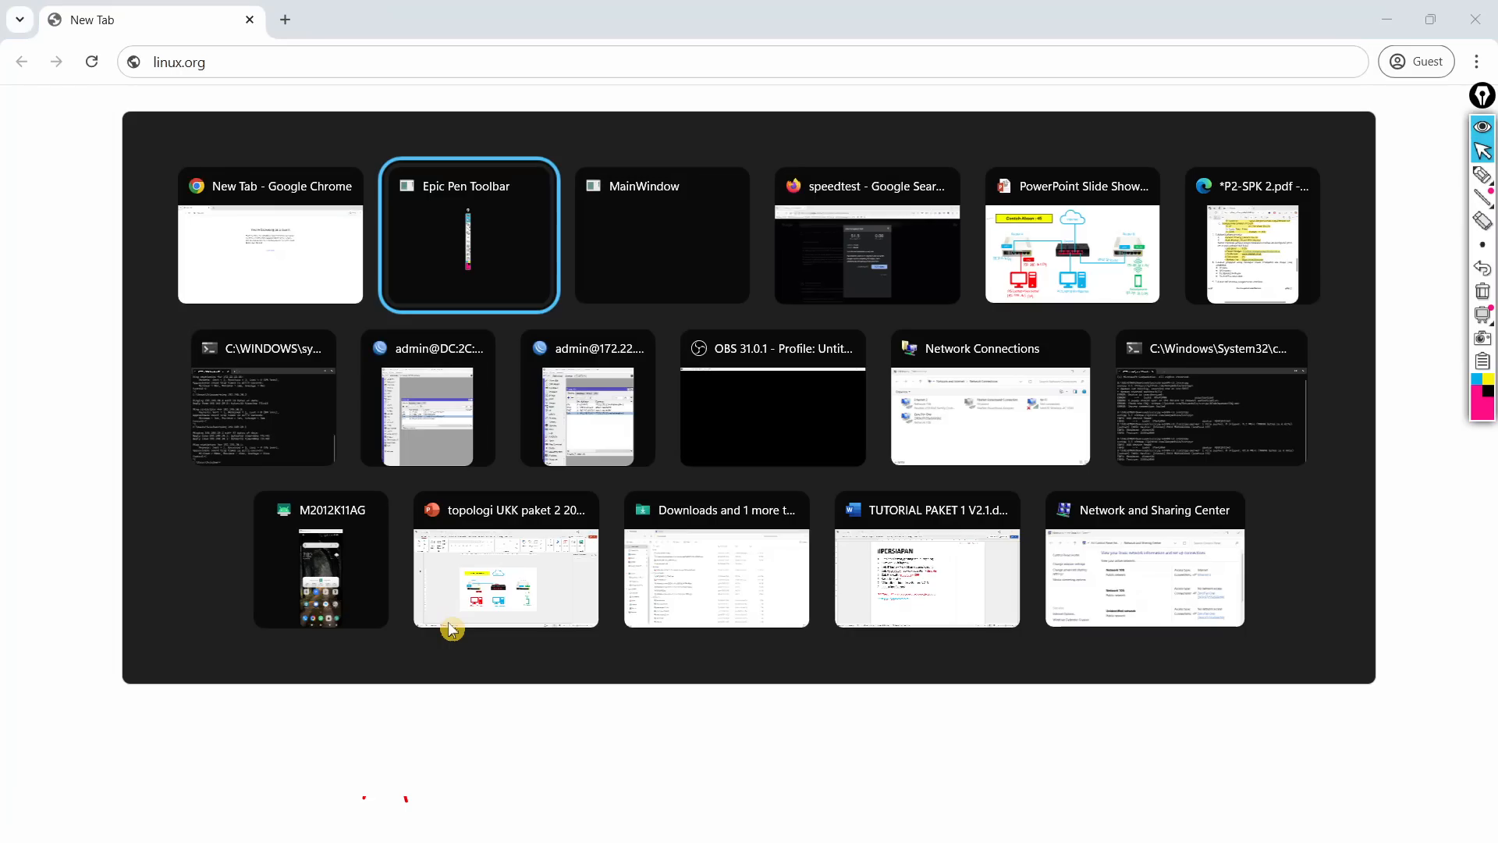
{"action": "left_click", "coordinate": [423, 421]}
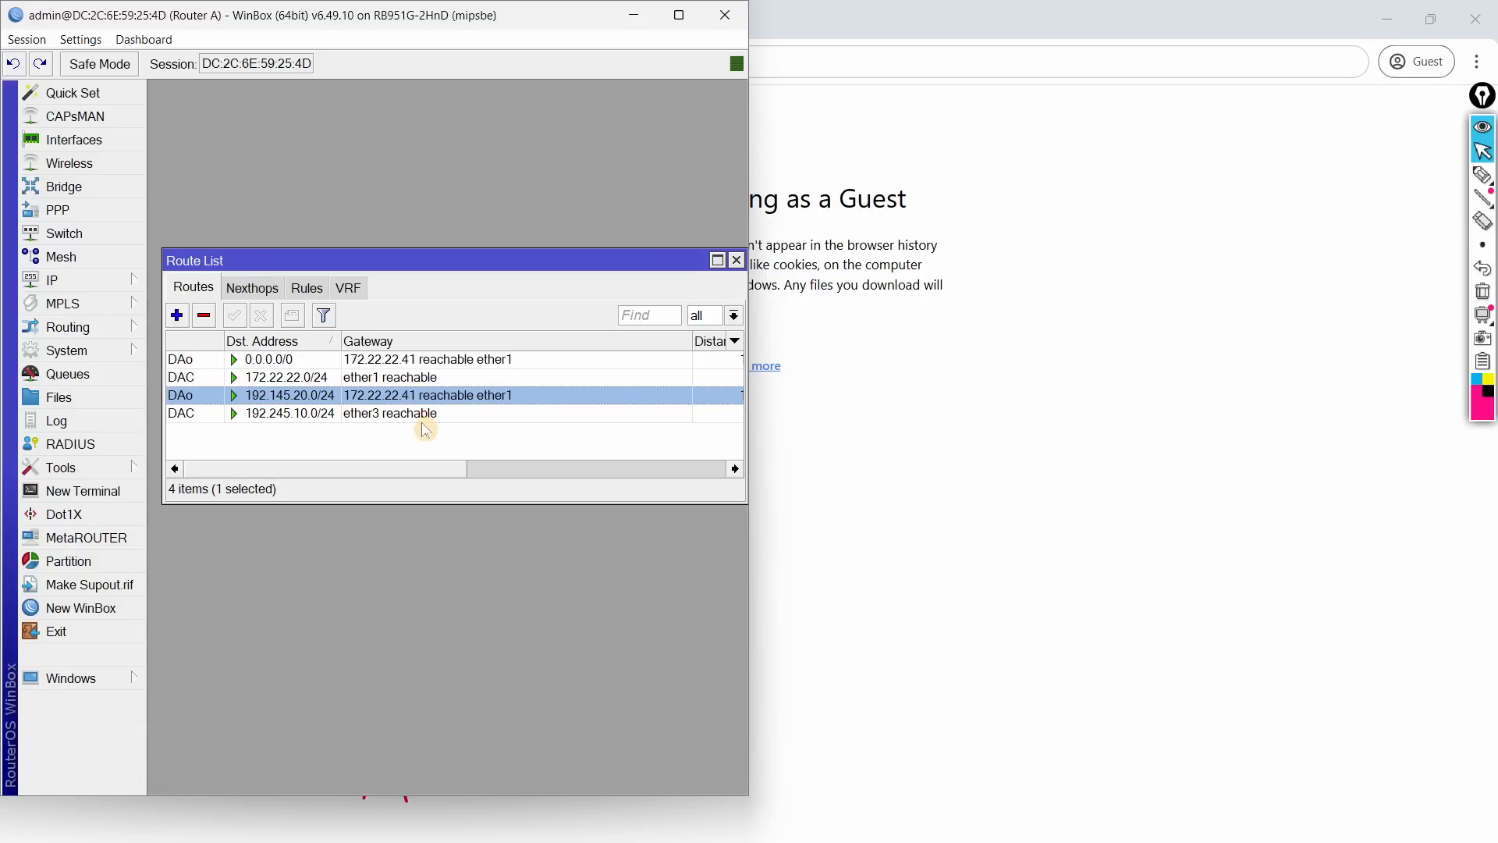
{"action": "key", "text": "super+Right"}
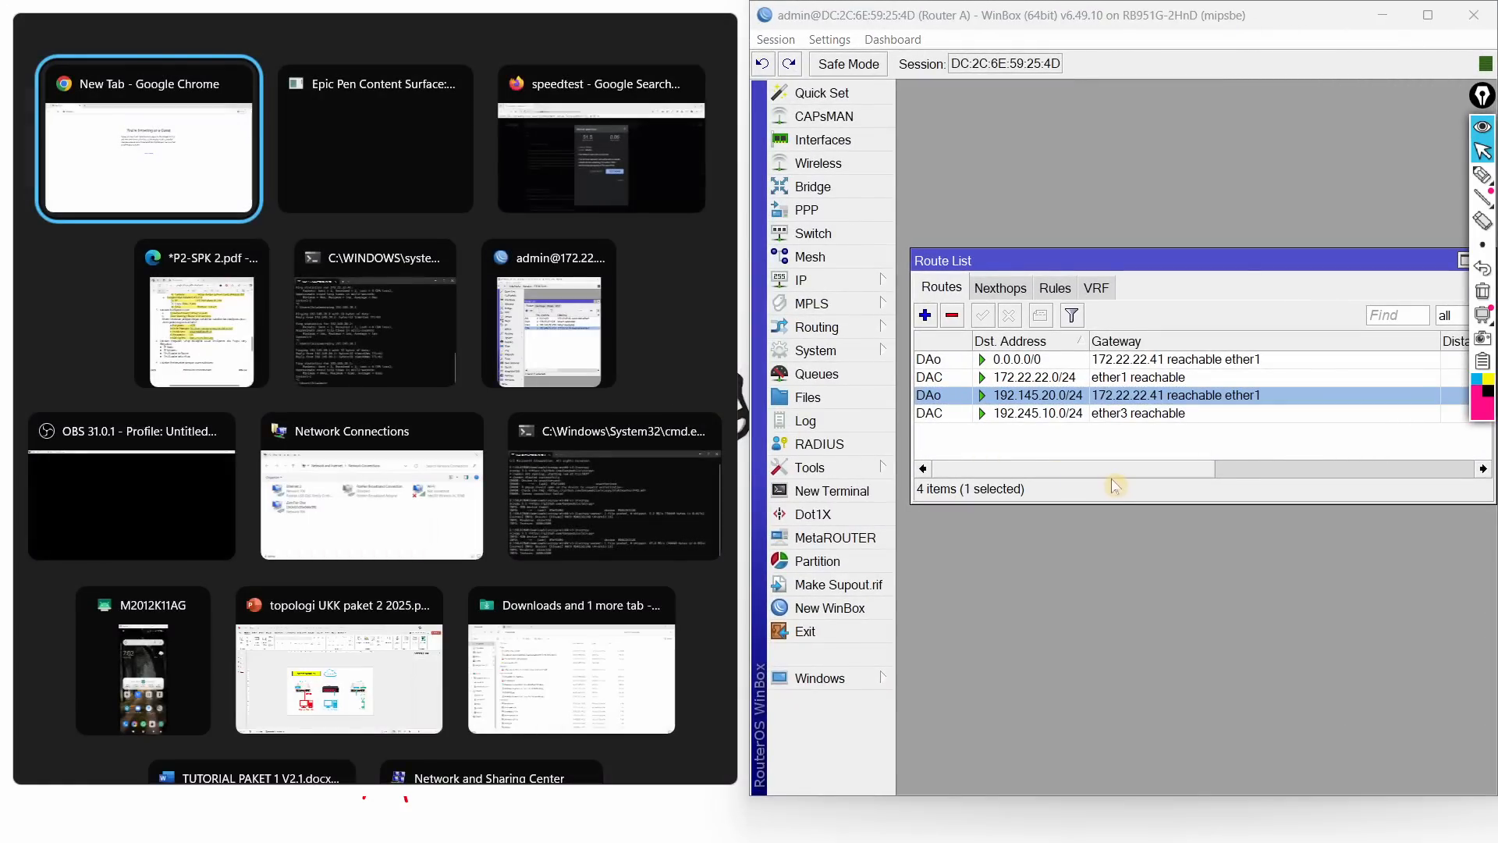
{"action": "key", "text": "Return"}
{"action": "left_click", "coordinate": [836, 288]}
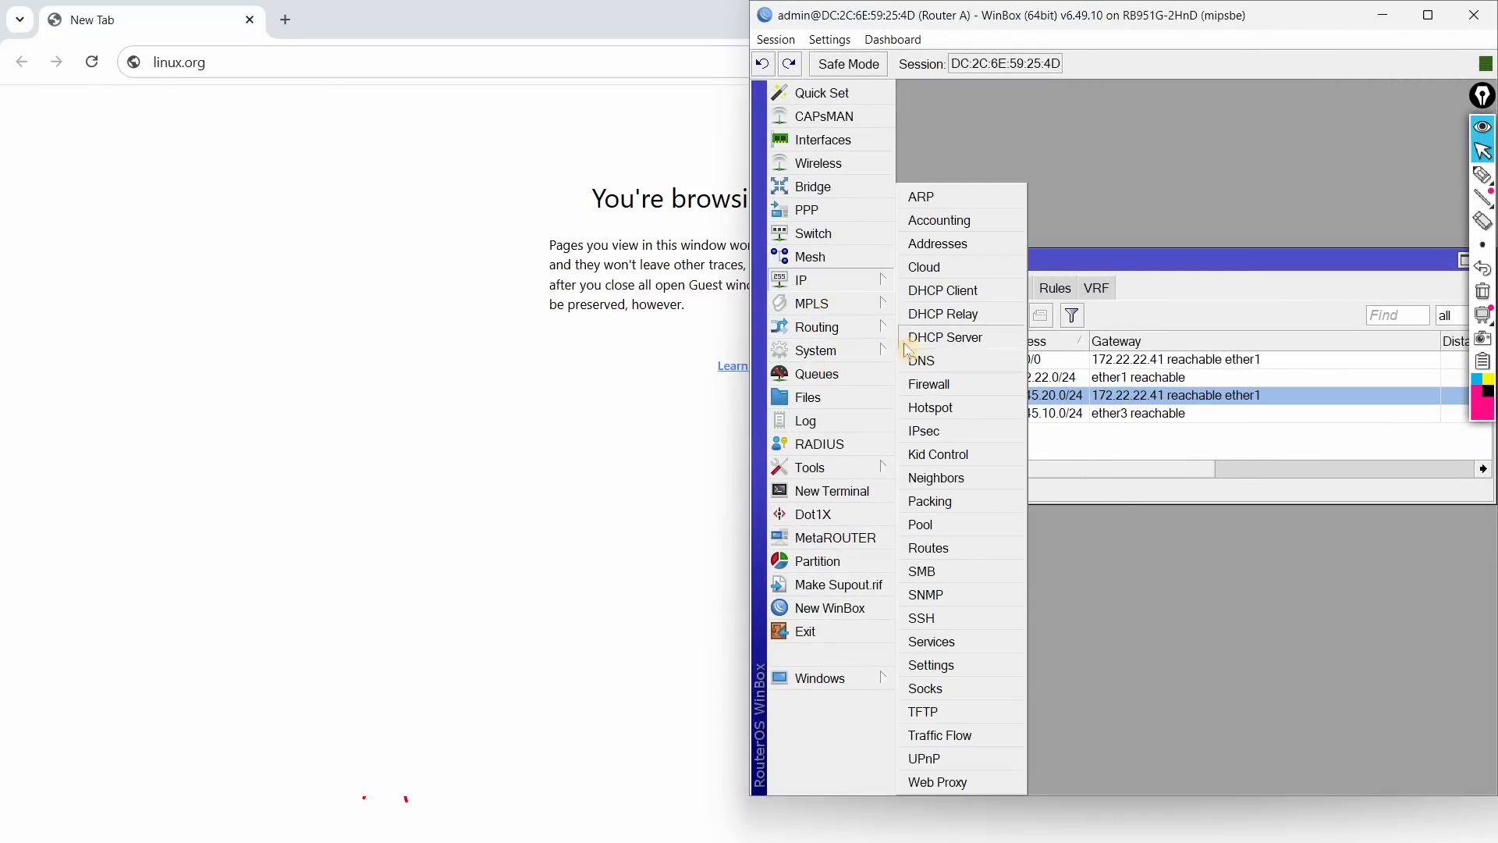
Step: Open the *linux.org* deny rule from the Web Proxy access list
{"action": "left_click", "coordinate": [948, 778]}
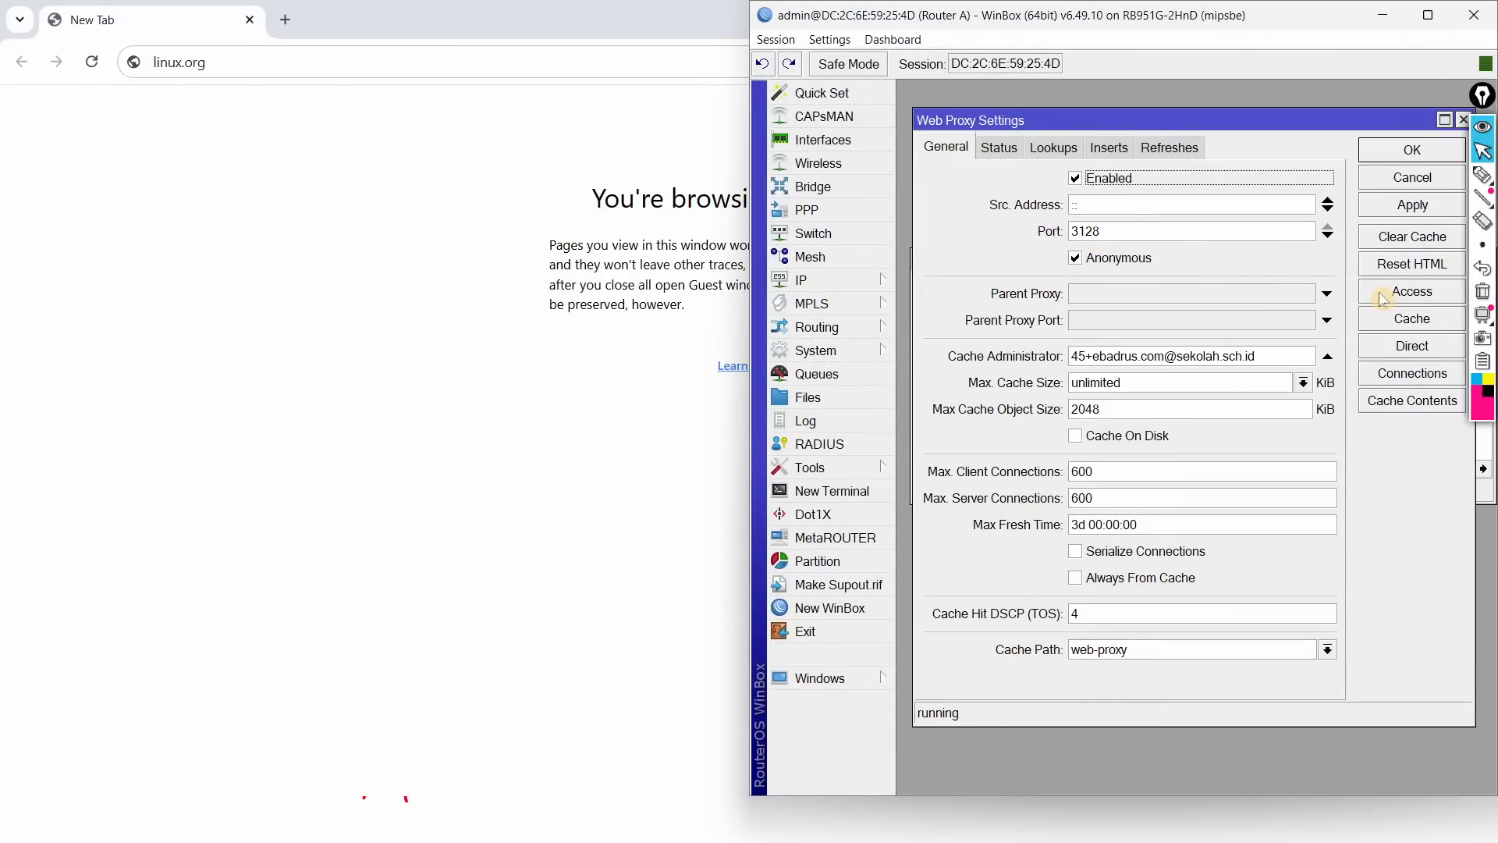
{"action": "left_click", "coordinate": [1411, 291]}
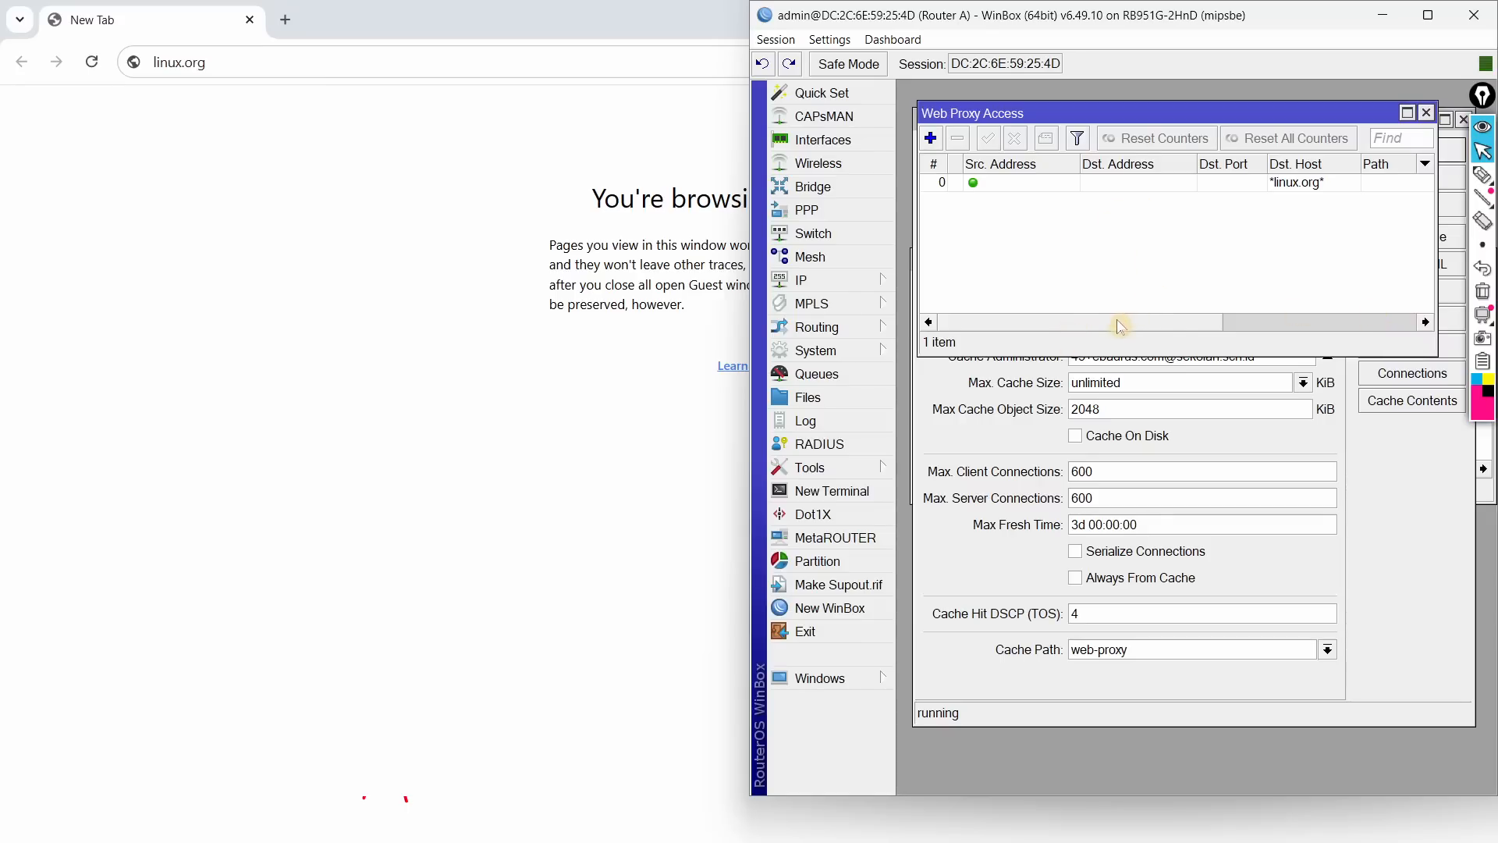
{"action": "double_click", "coordinate": [1062, 187]}
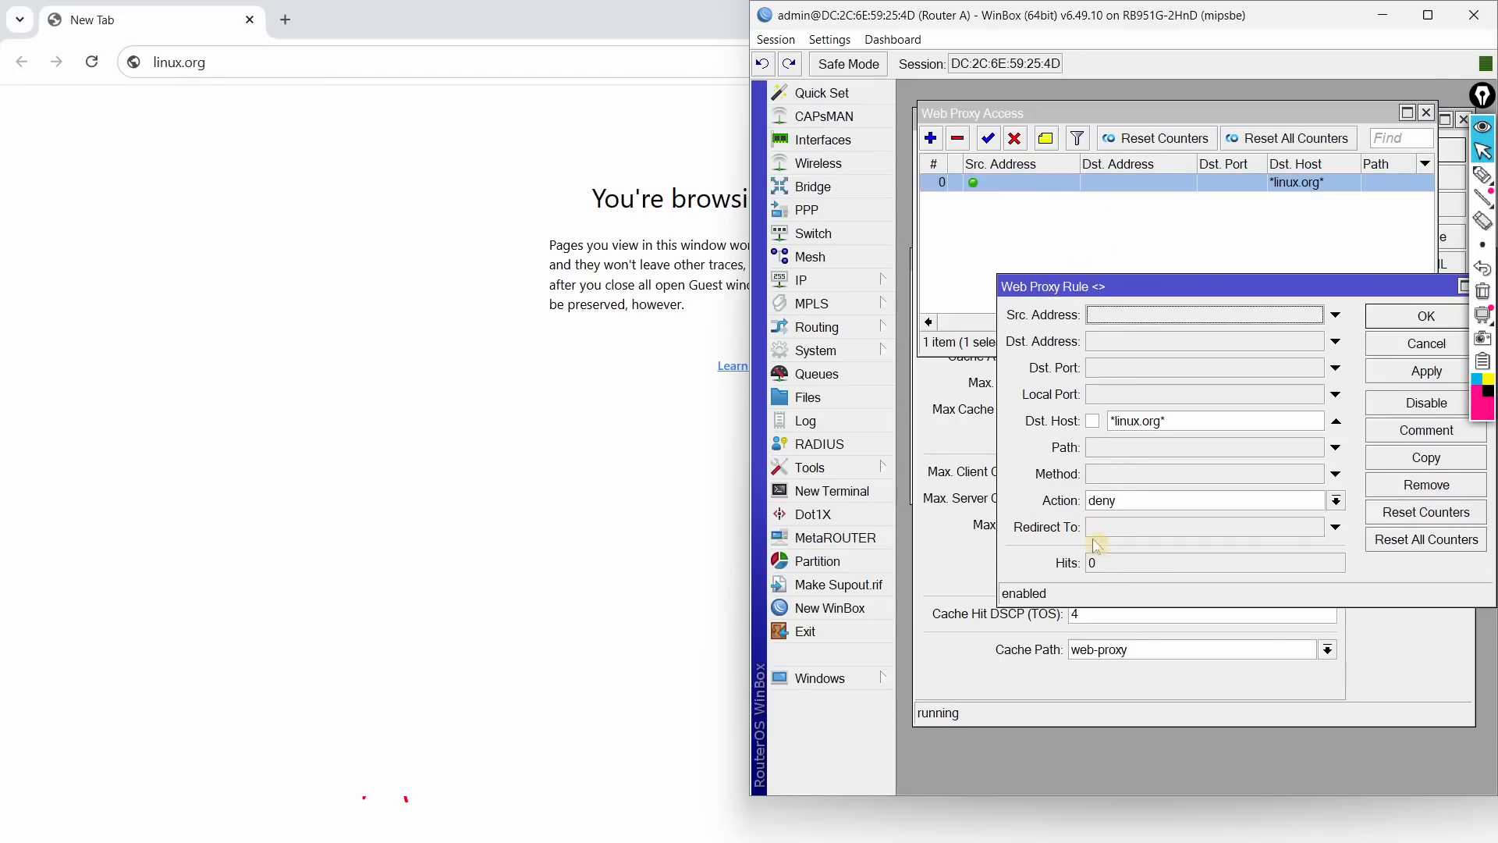
Step: Open the port-80 redirect NAT rule and reset its statistics counters
{"action": "left_click", "coordinate": [812, 281]}
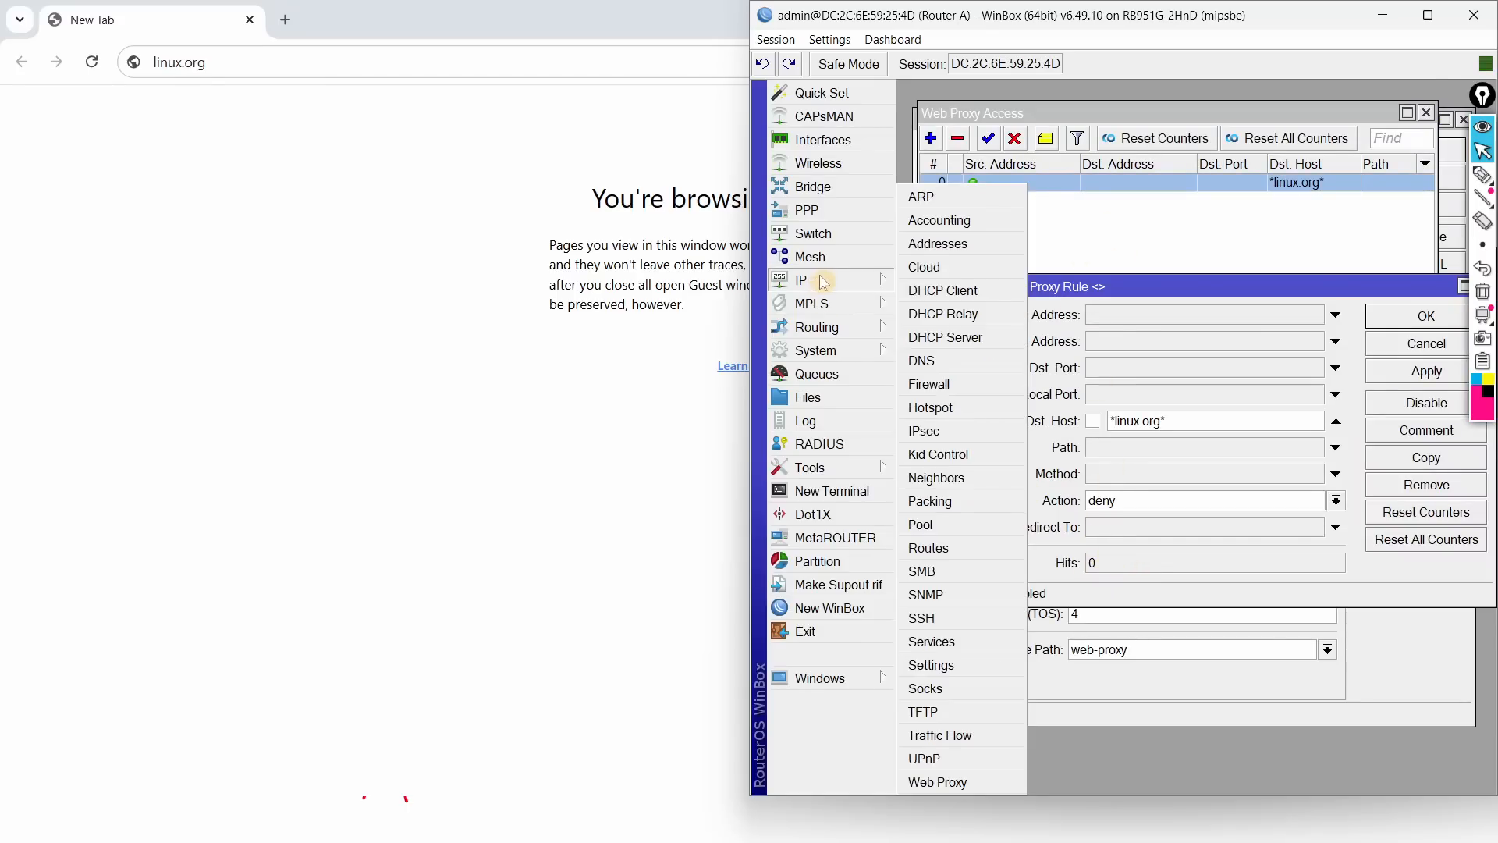
{"action": "left_click", "coordinate": [946, 387]}
{"action": "double_click", "coordinate": [1005, 209]}
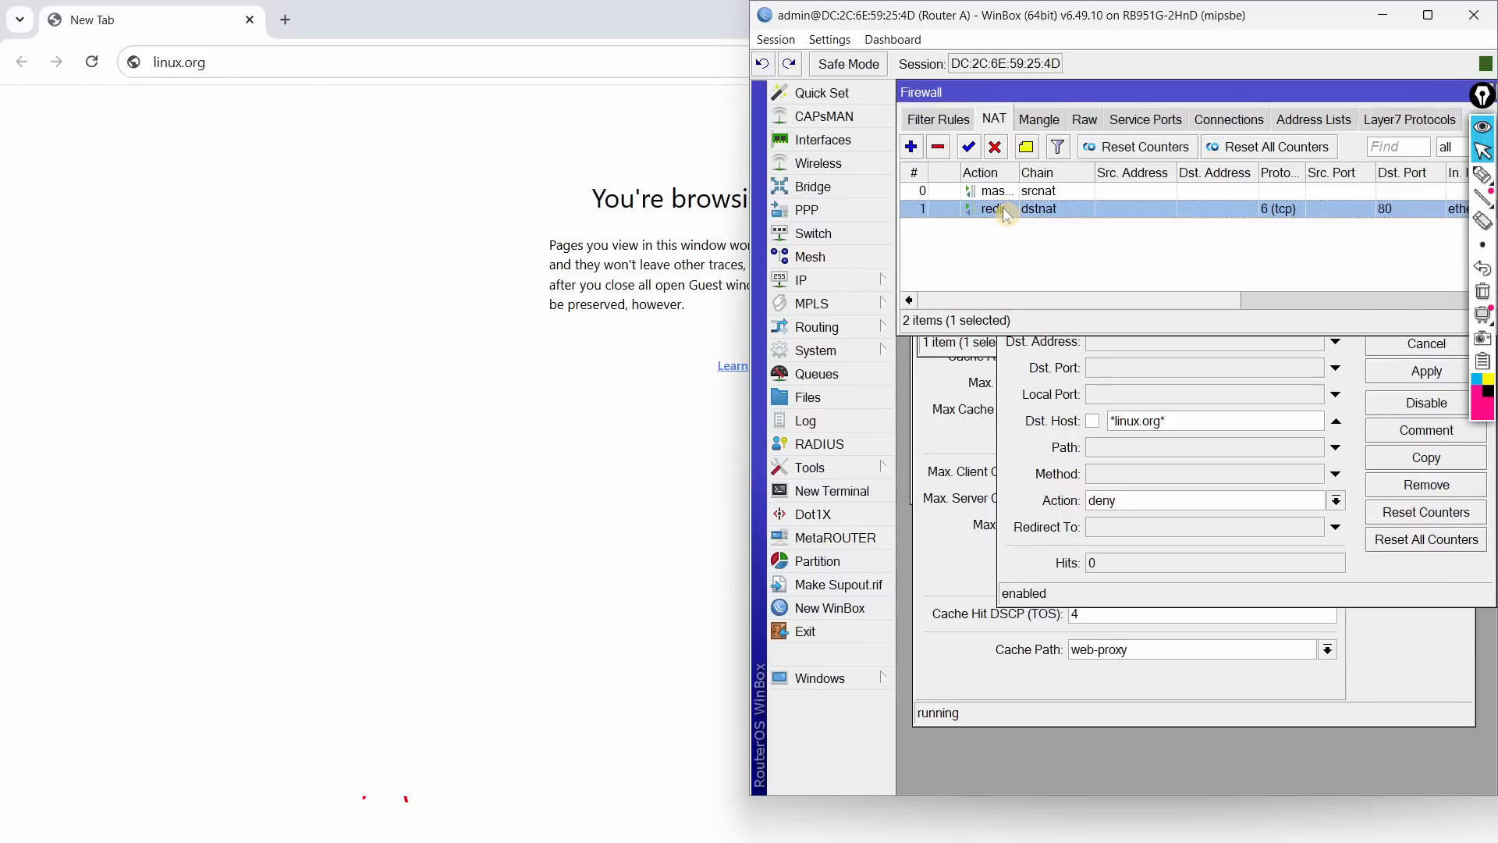
{"action": "left_click_drag", "start_coordinate": [1030, 261], "coordinate": [1000, 235]}
{"action": "left_click", "coordinate": [1142, 260]}
{"action": "left_click_drag", "start_coordinate": [1098, 229], "coordinate": [1148, 225]}
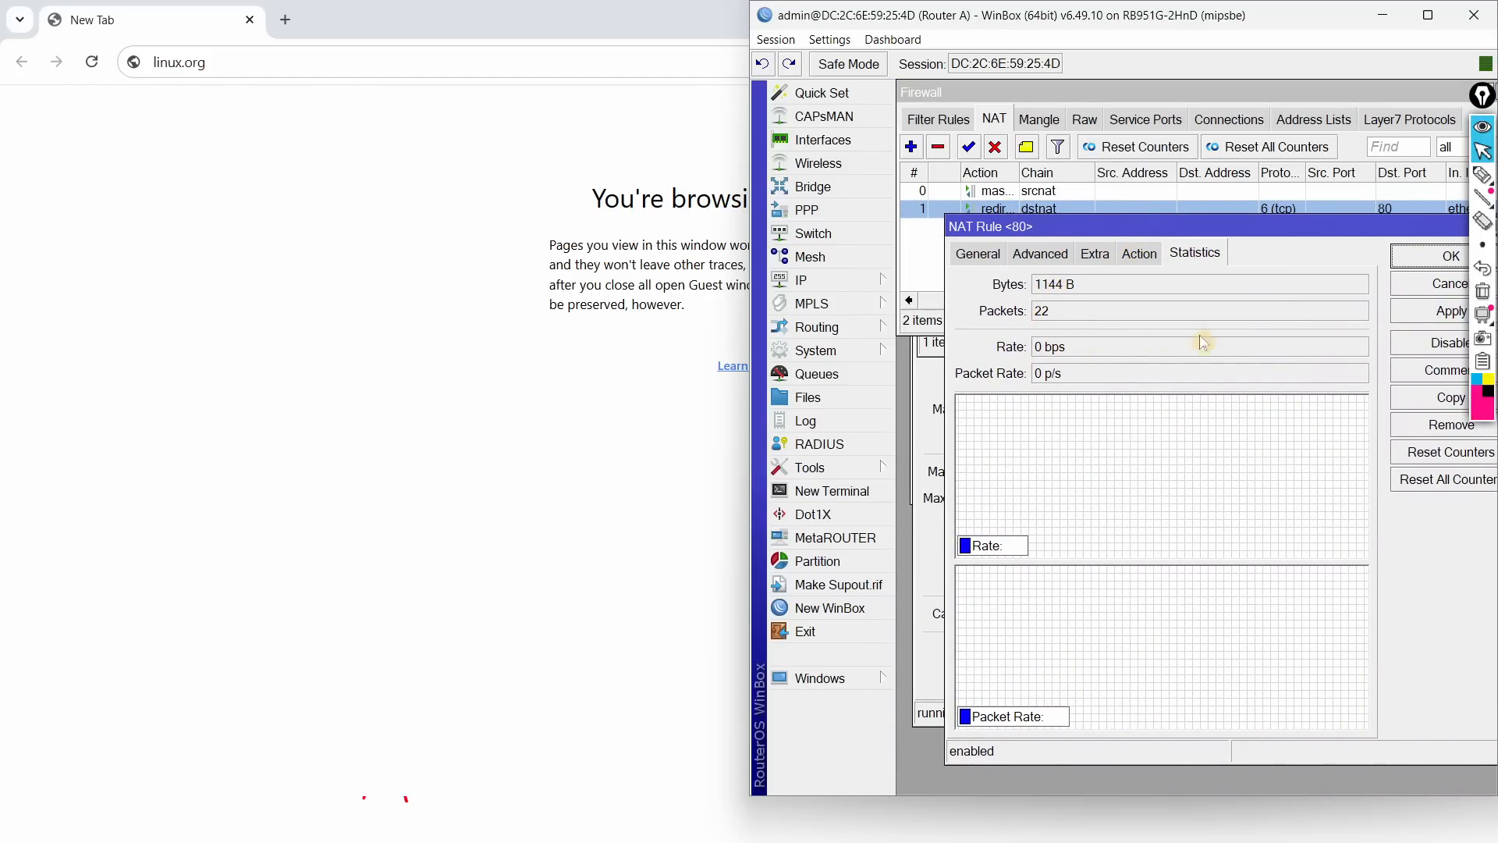
{"action": "left_click_drag", "start_coordinate": [1211, 227], "coordinate": [1124, 469]}
{"action": "left_click", "coordinate": [1371, 433]}
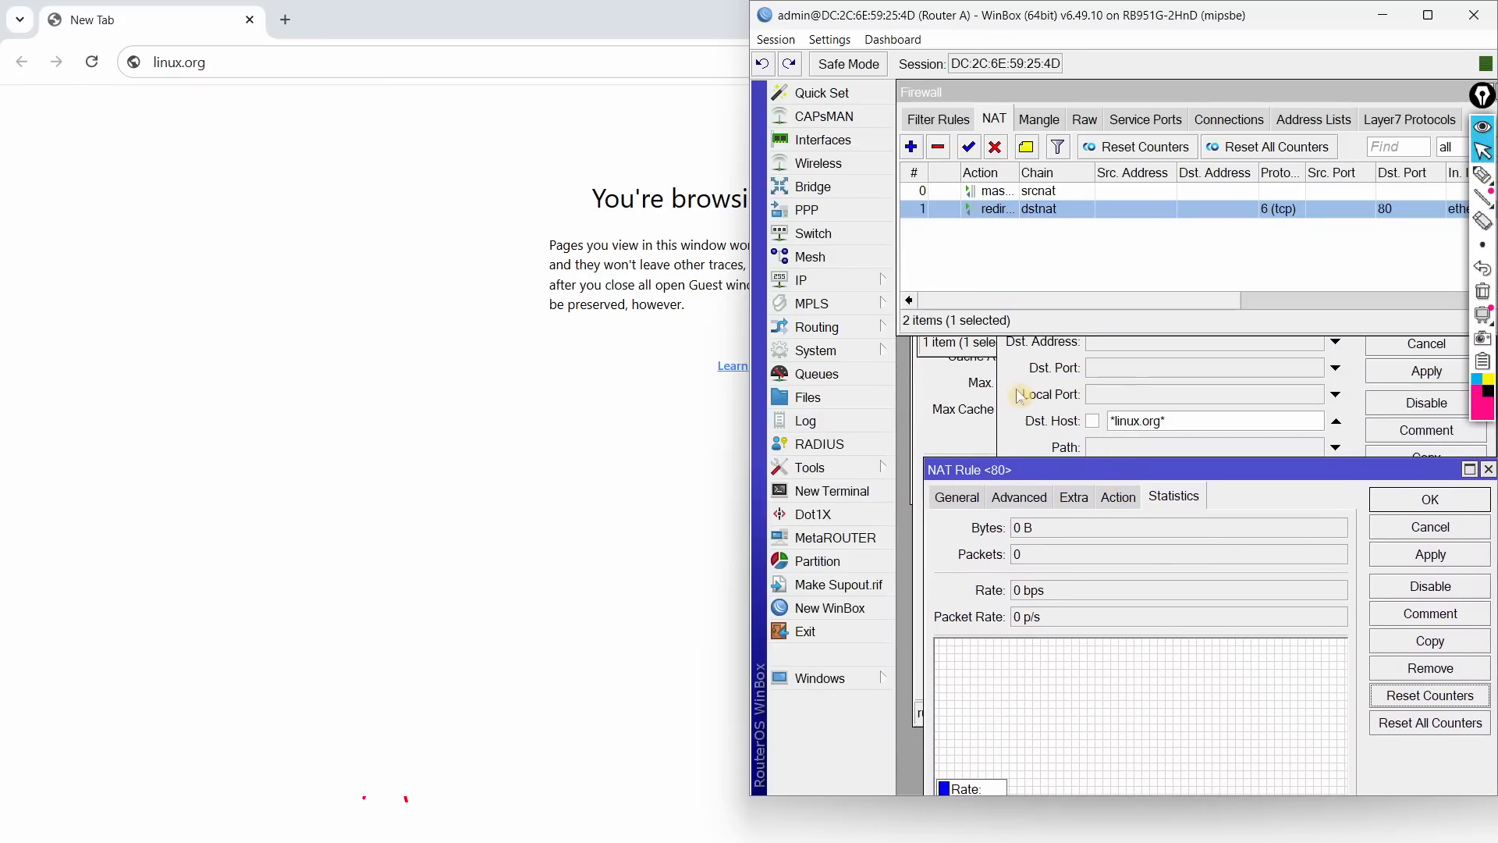
Step: Stack the proxy rule above the NAT rule window and snap the browser left
{"action": "left_click", "coordinate": [1035, 361]}
{"action": "left_click_drag", "start_coordinate": [1083, 288], "coordinate": [1034, 107]}
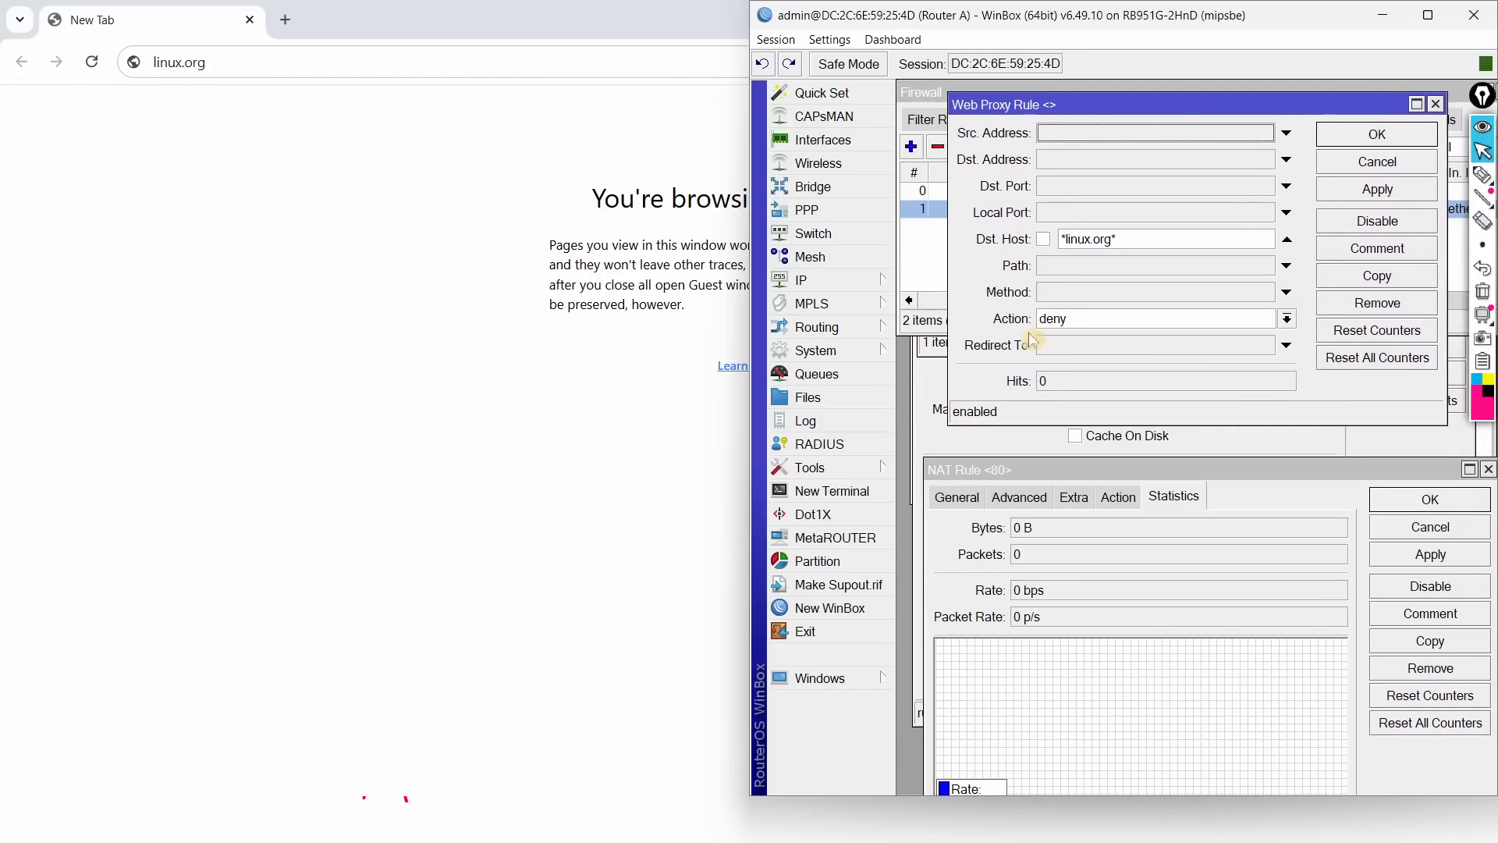
{"action": "left_click_drag", "start_coordinate": [1071, 470], "coordinate": [1075, 446]}
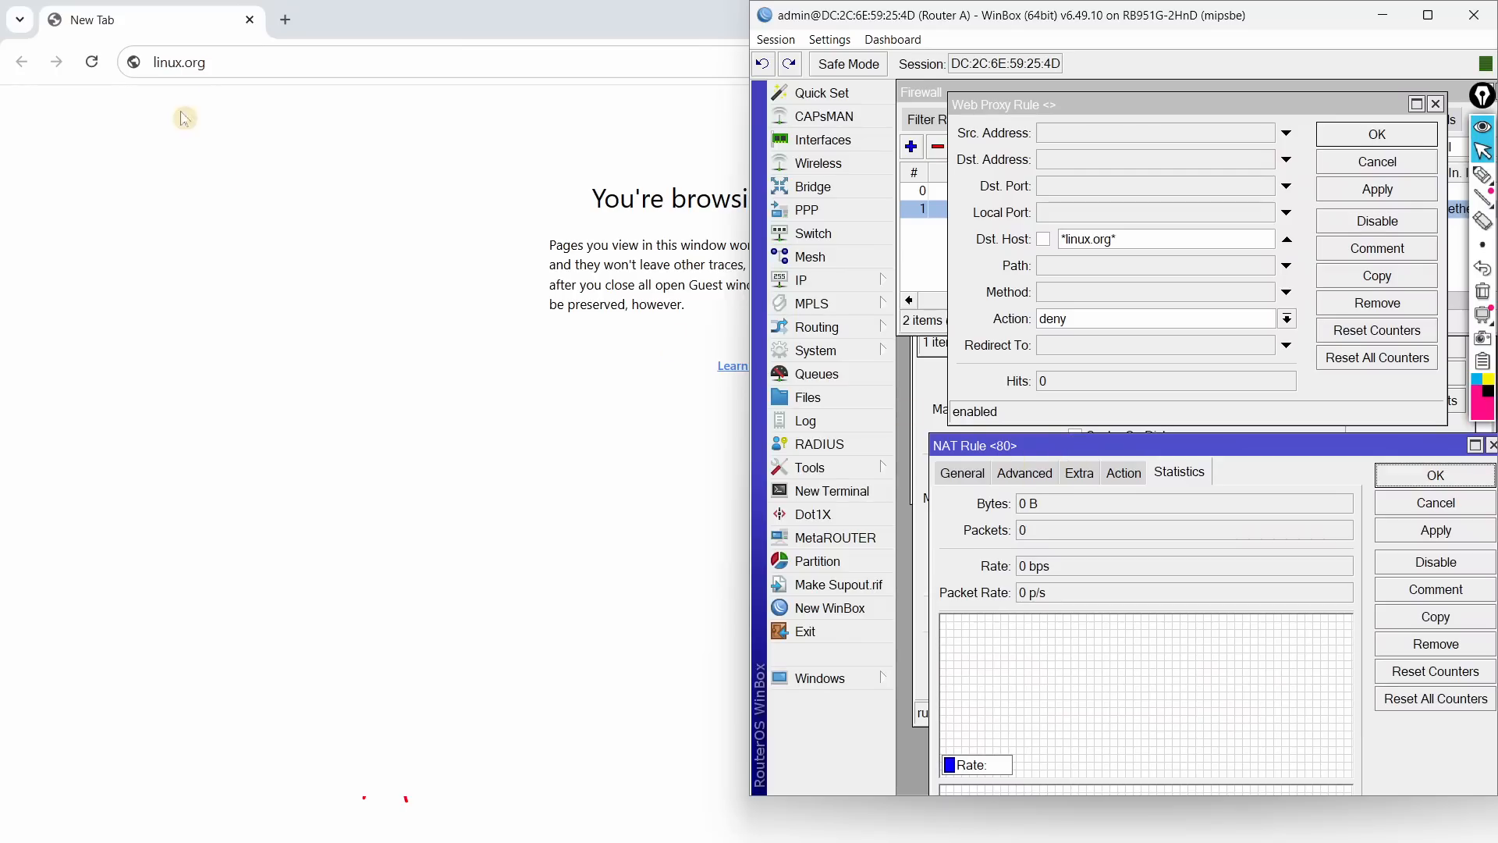
{"action": "left_click", "coordinate": [263, 65]}
{"action": "key", "text": "super+Left"}
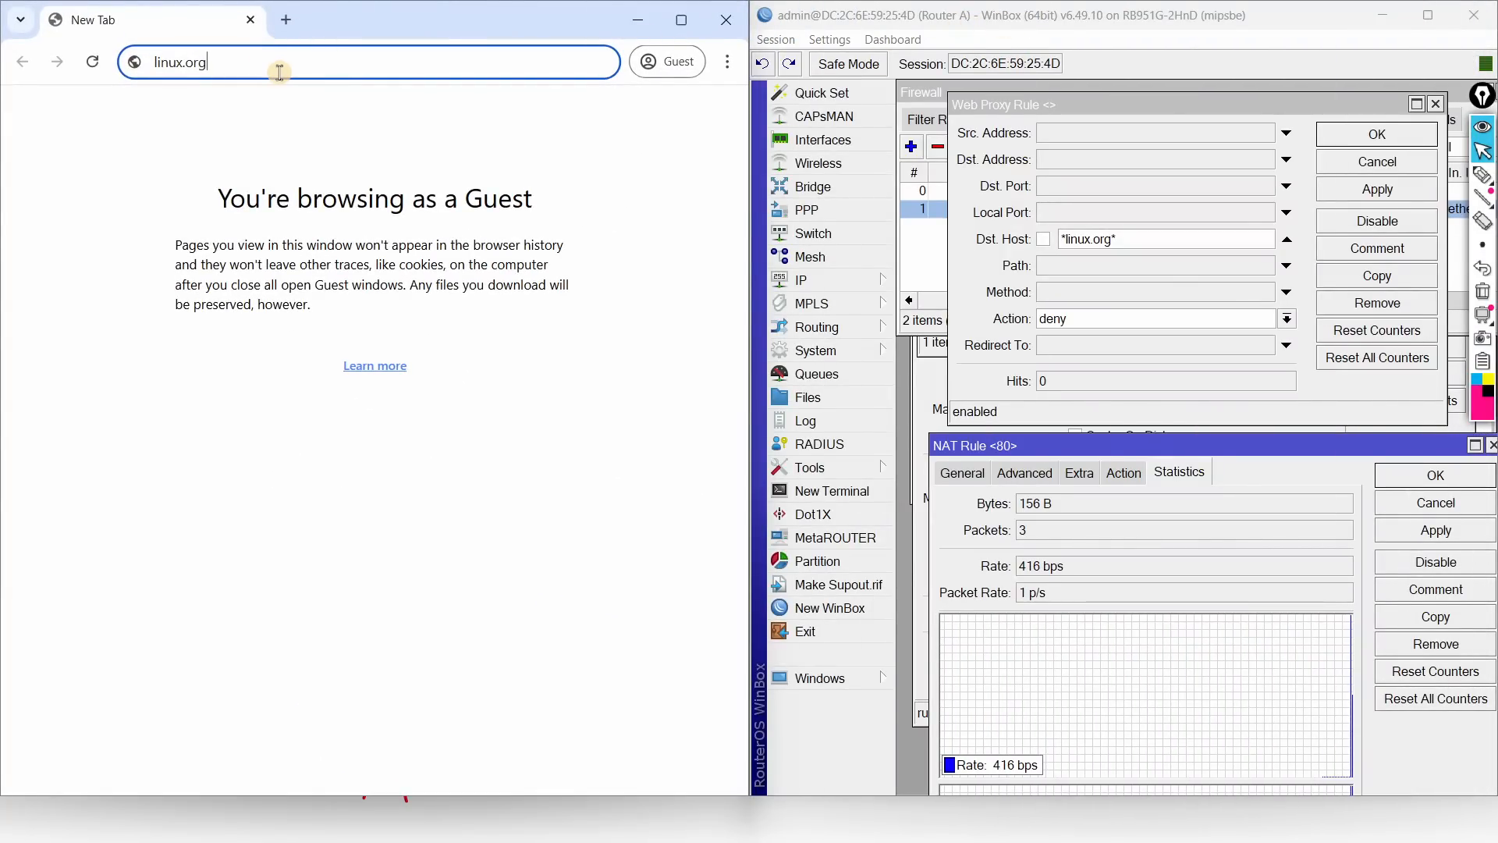
Step: Load linux.org in Chrome and check its full https page address
{"action": "key", "text": "Return"}
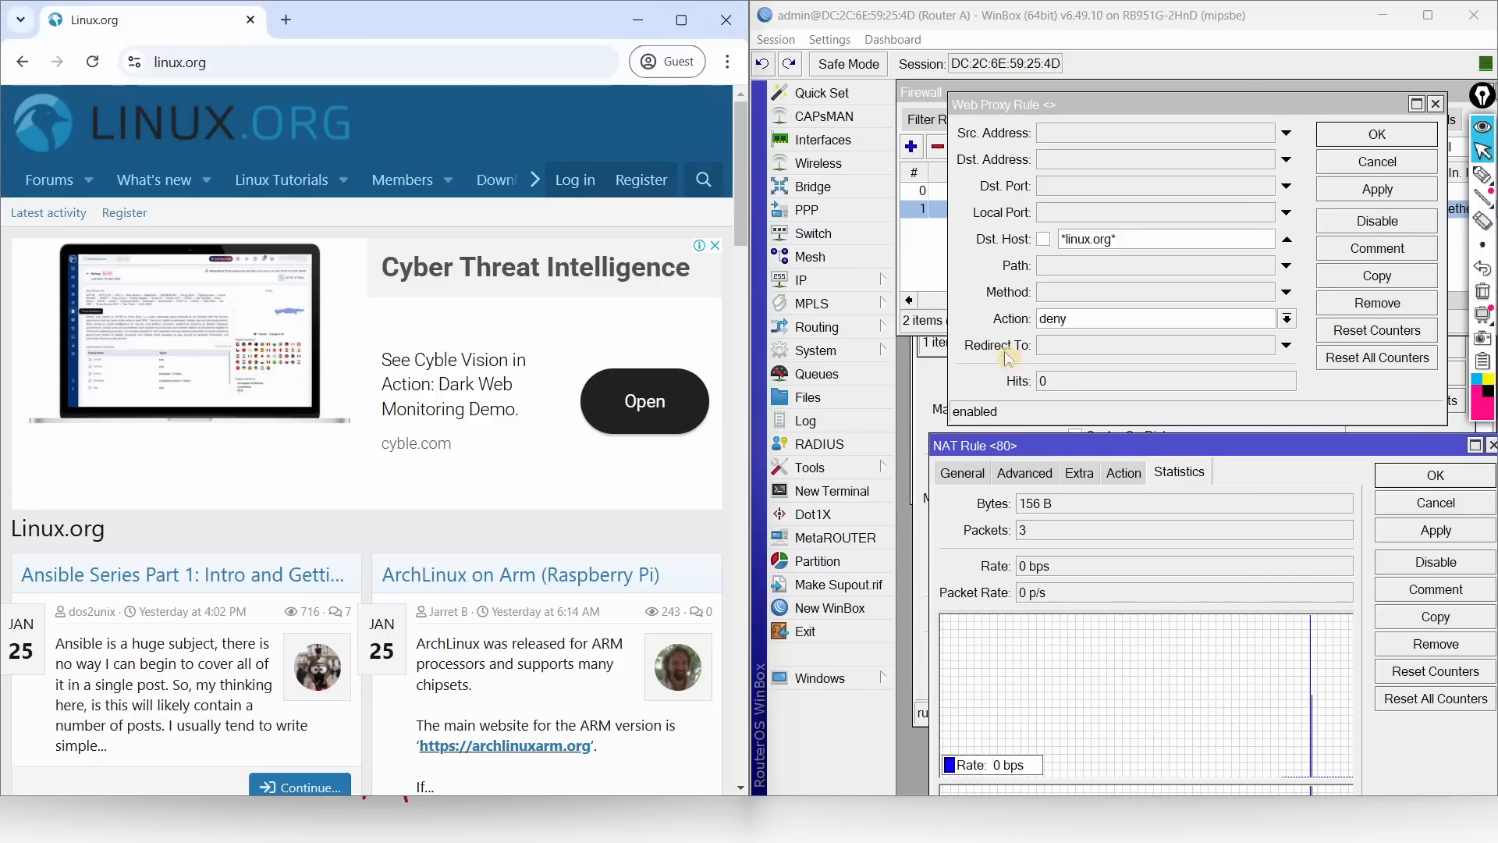
{"action": "left_click", "coordinate": [273, 67]}
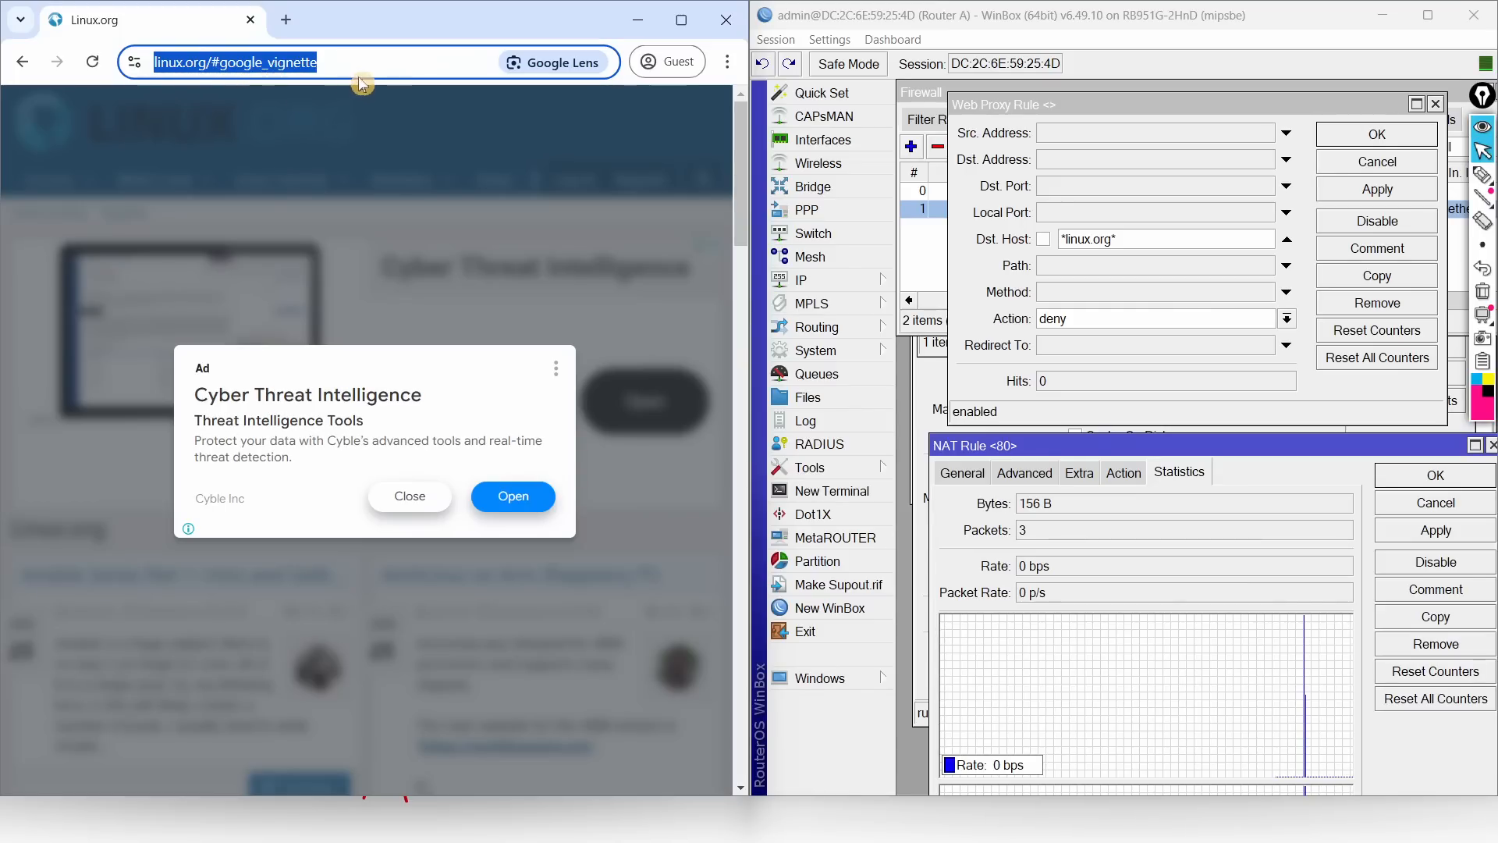
{"action": "left_click", "coordinate": [375, 63]}
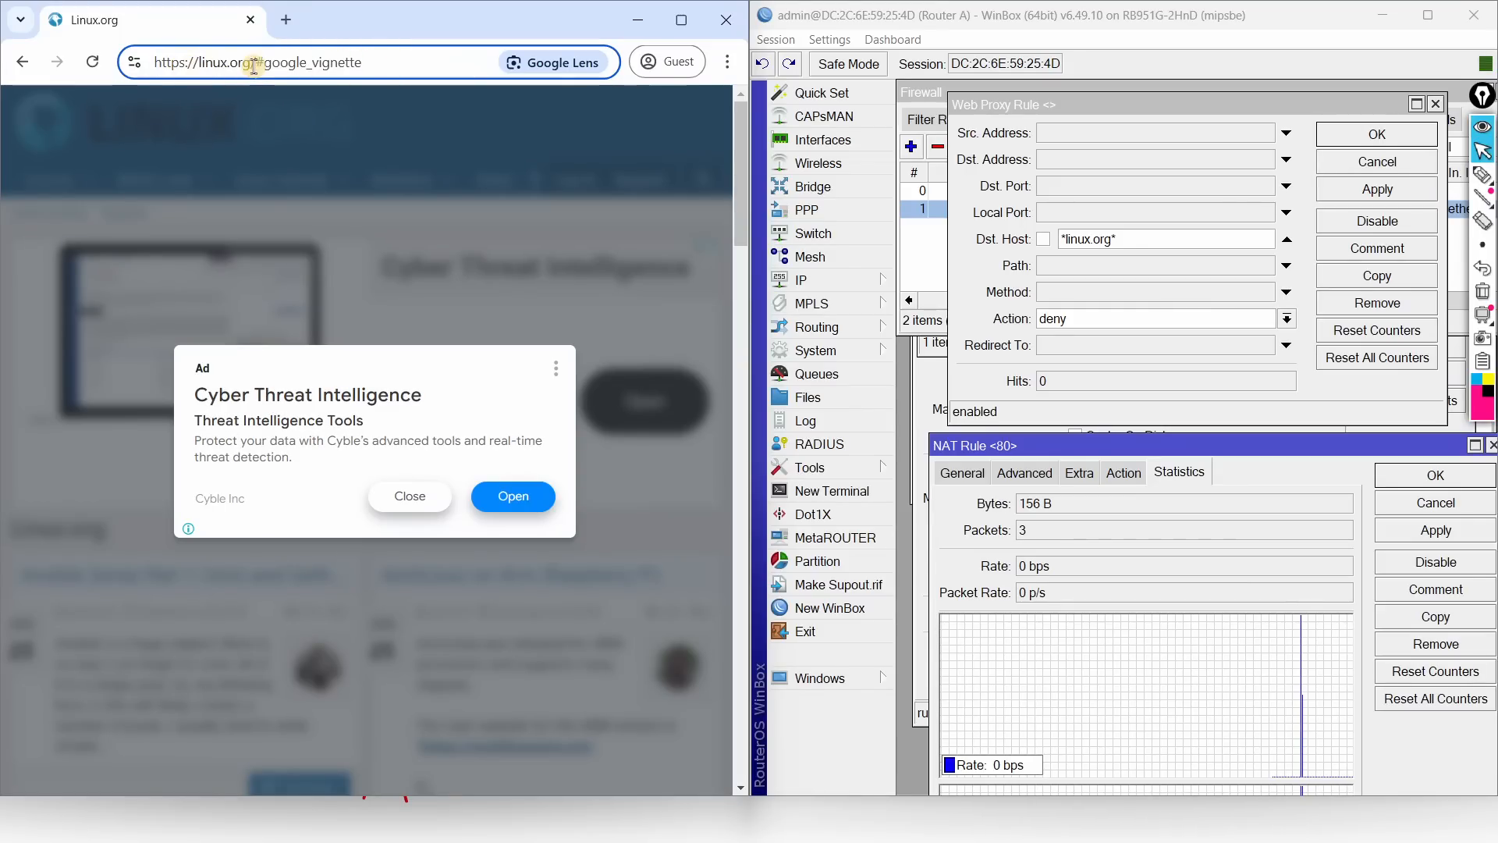
{"action": "double_click", "coordinate": [183, 63]}
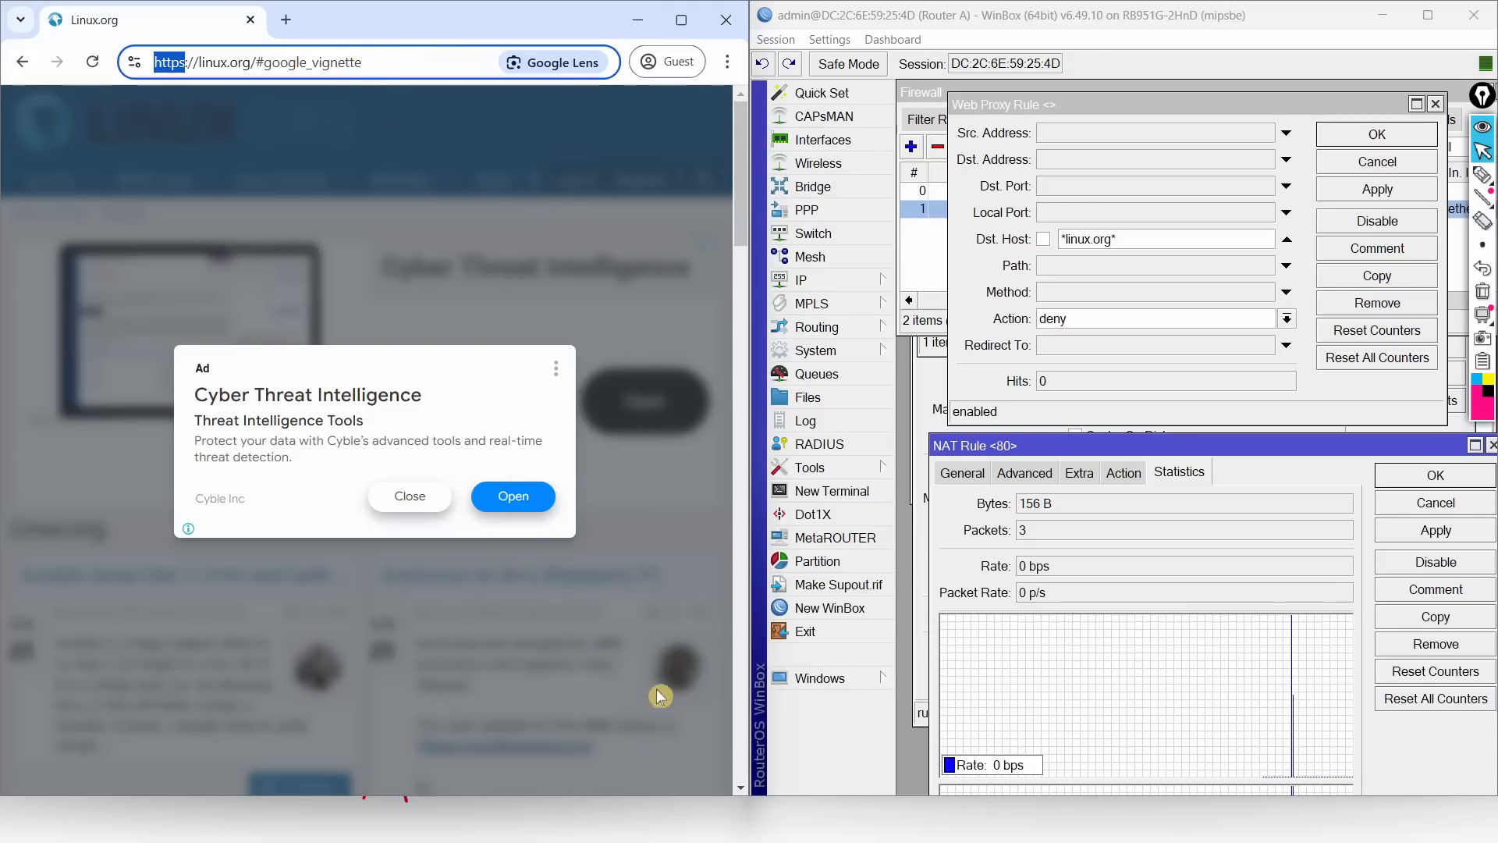
{"action": "key", "text": "super"}
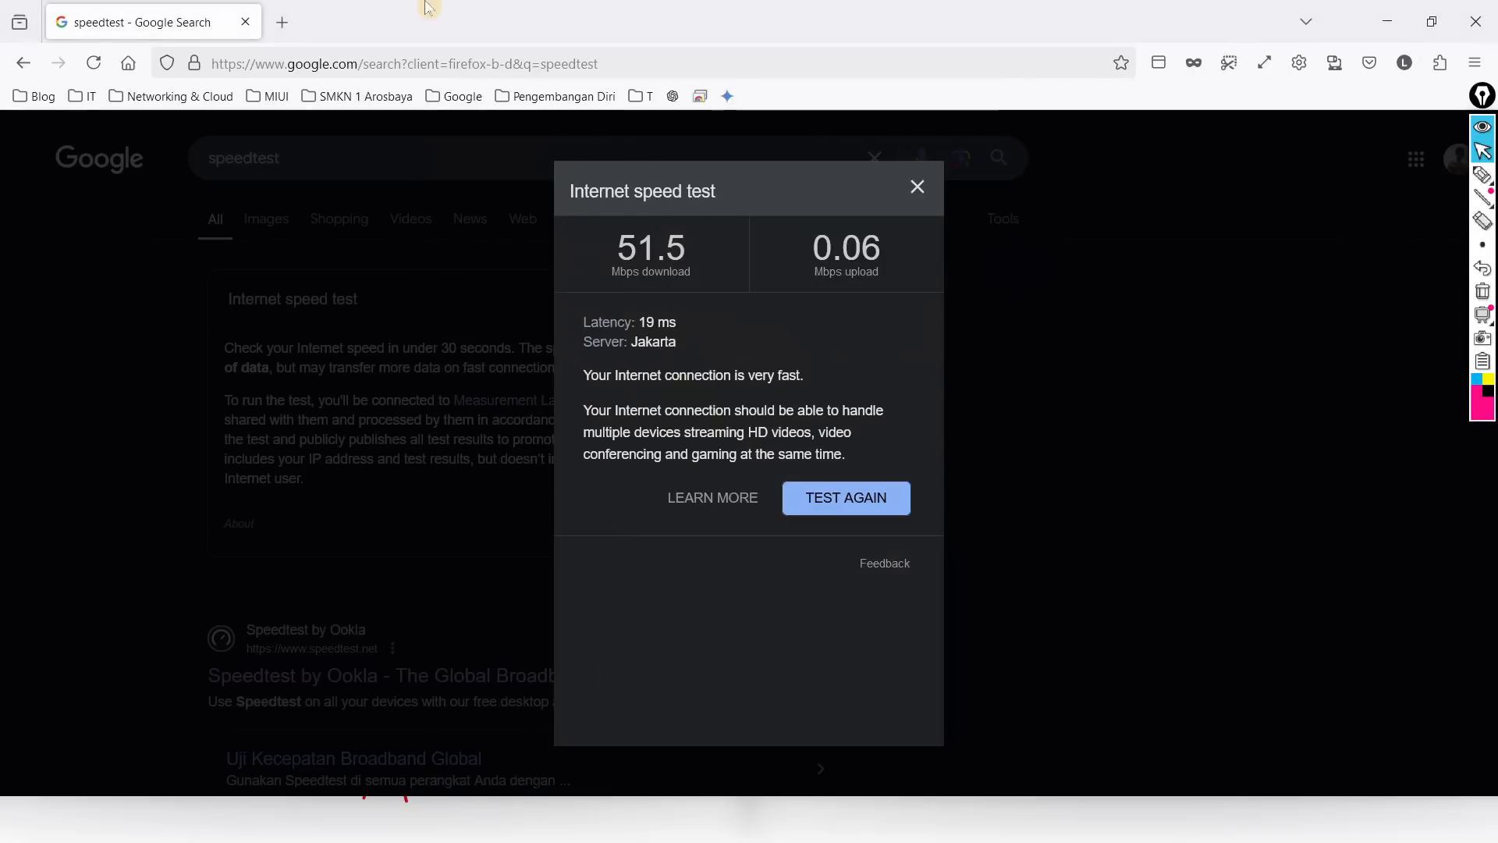
Step: In a new tab, search the MikroTik documentation for 'proxy' and open the Proxy page
{"action": "left_click", "coordinate": [282, 22]}
{"action": "left_click", "coordinate": [183, 98]}
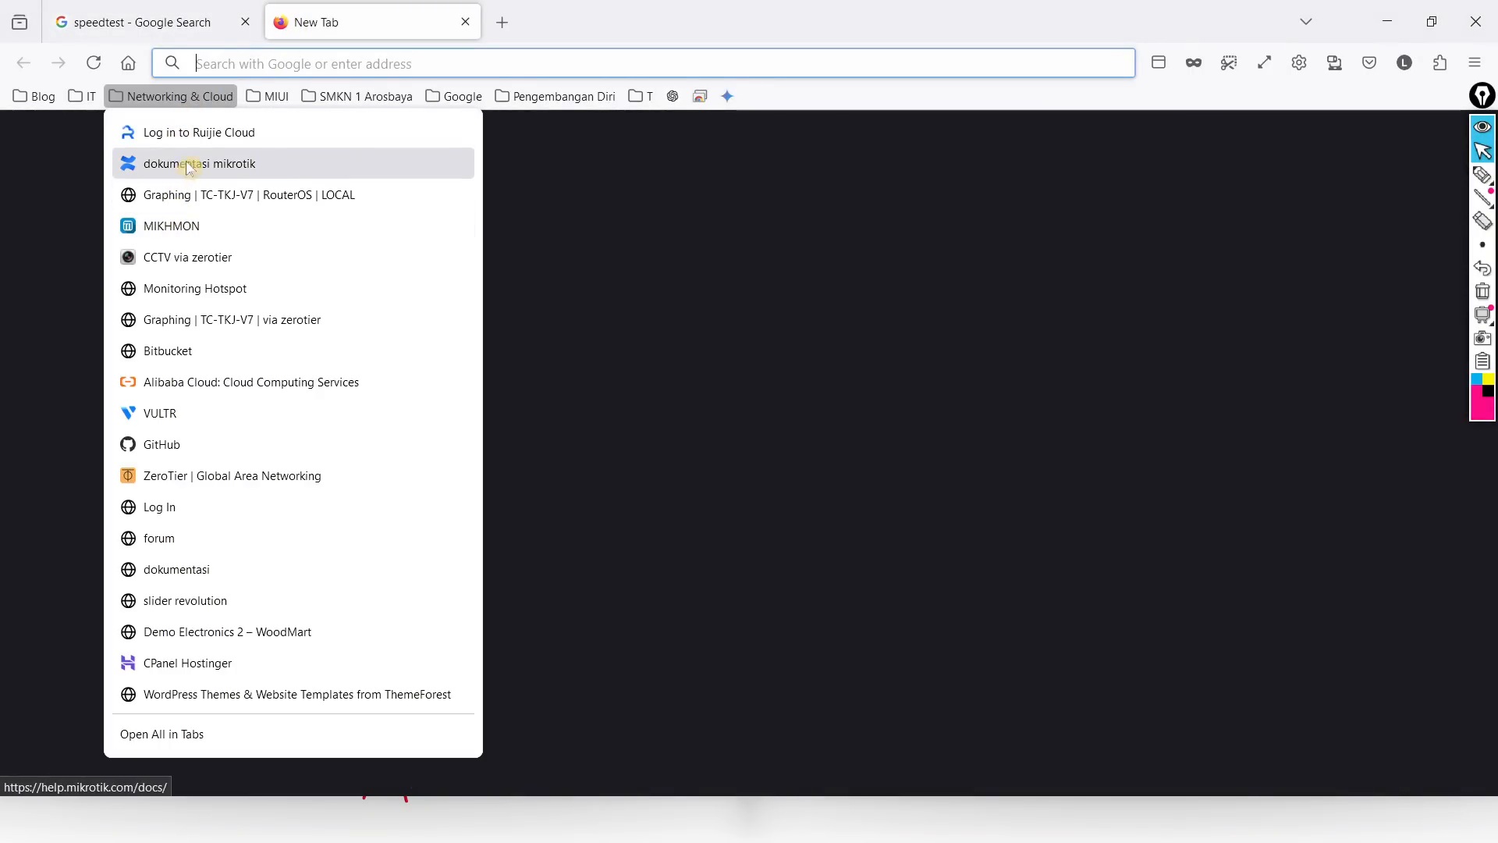
{"action": "left_click", "coordinate": [188, 166]}
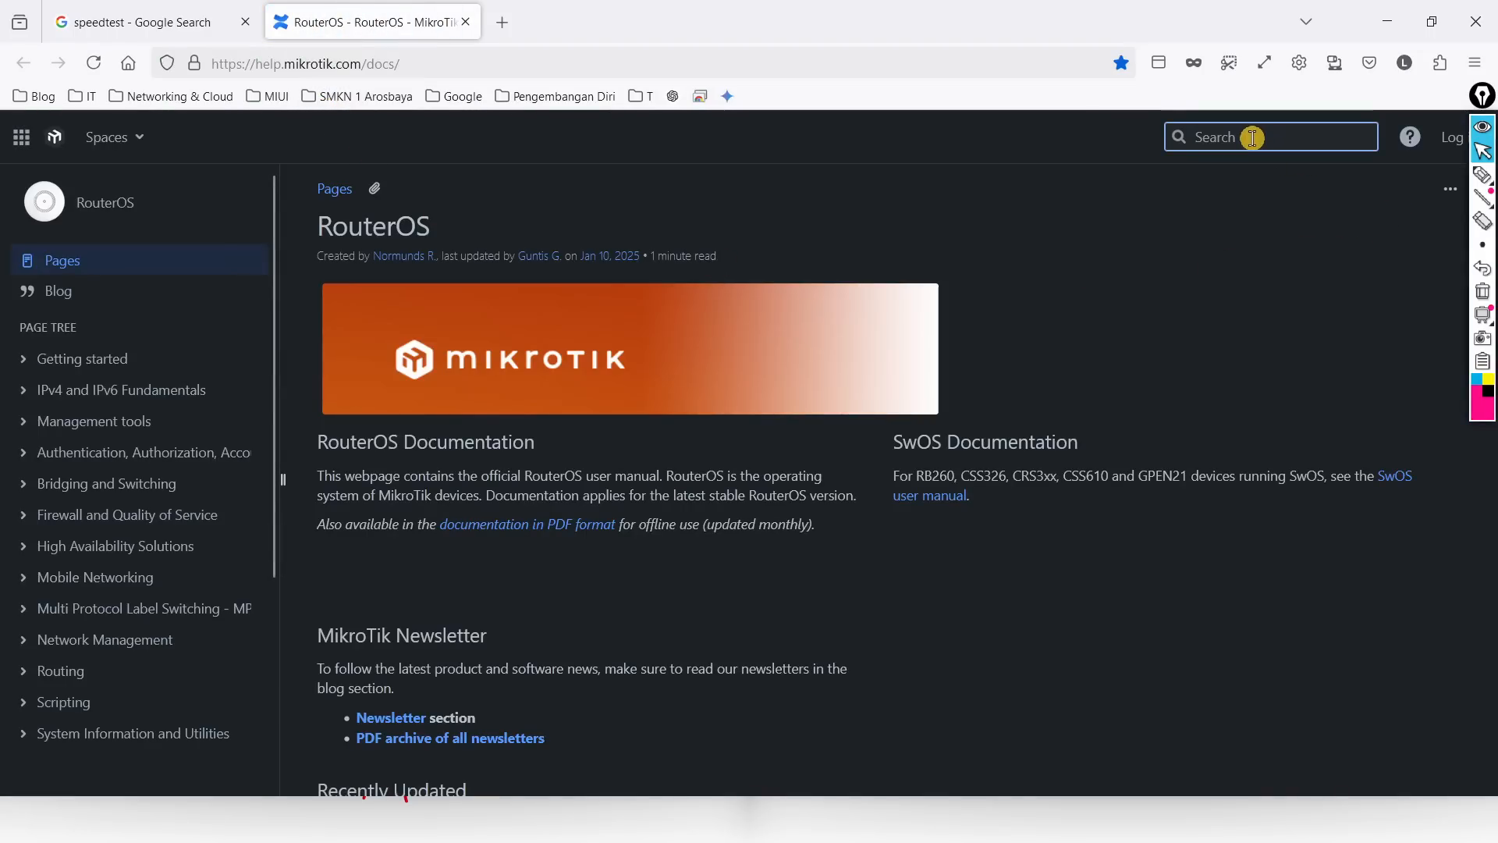
{"action": "type", "text": "proxy"}
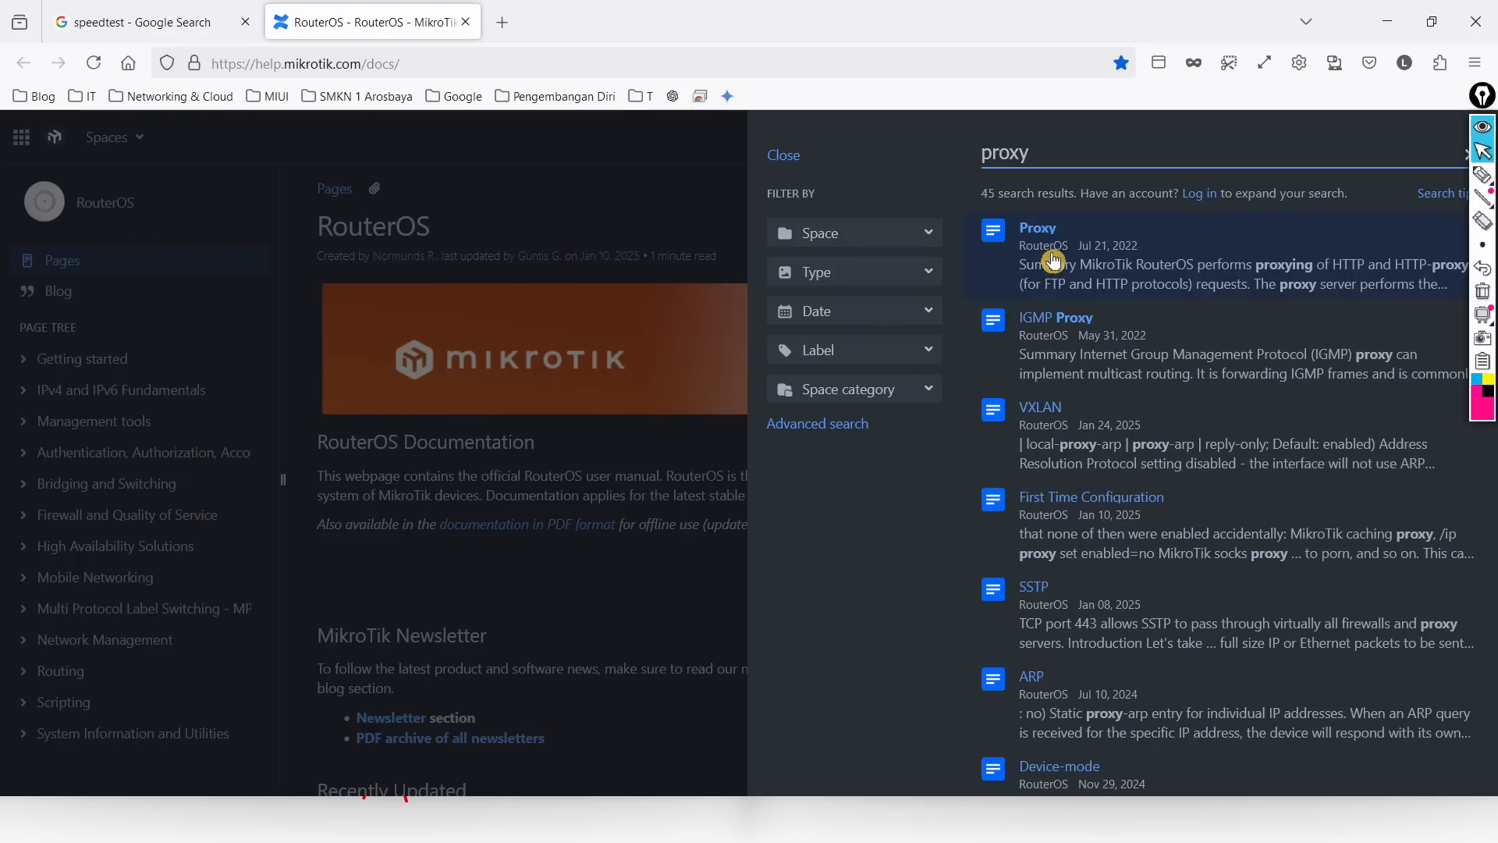
{"action": "left_click", "coordinate": [1087, 261]}
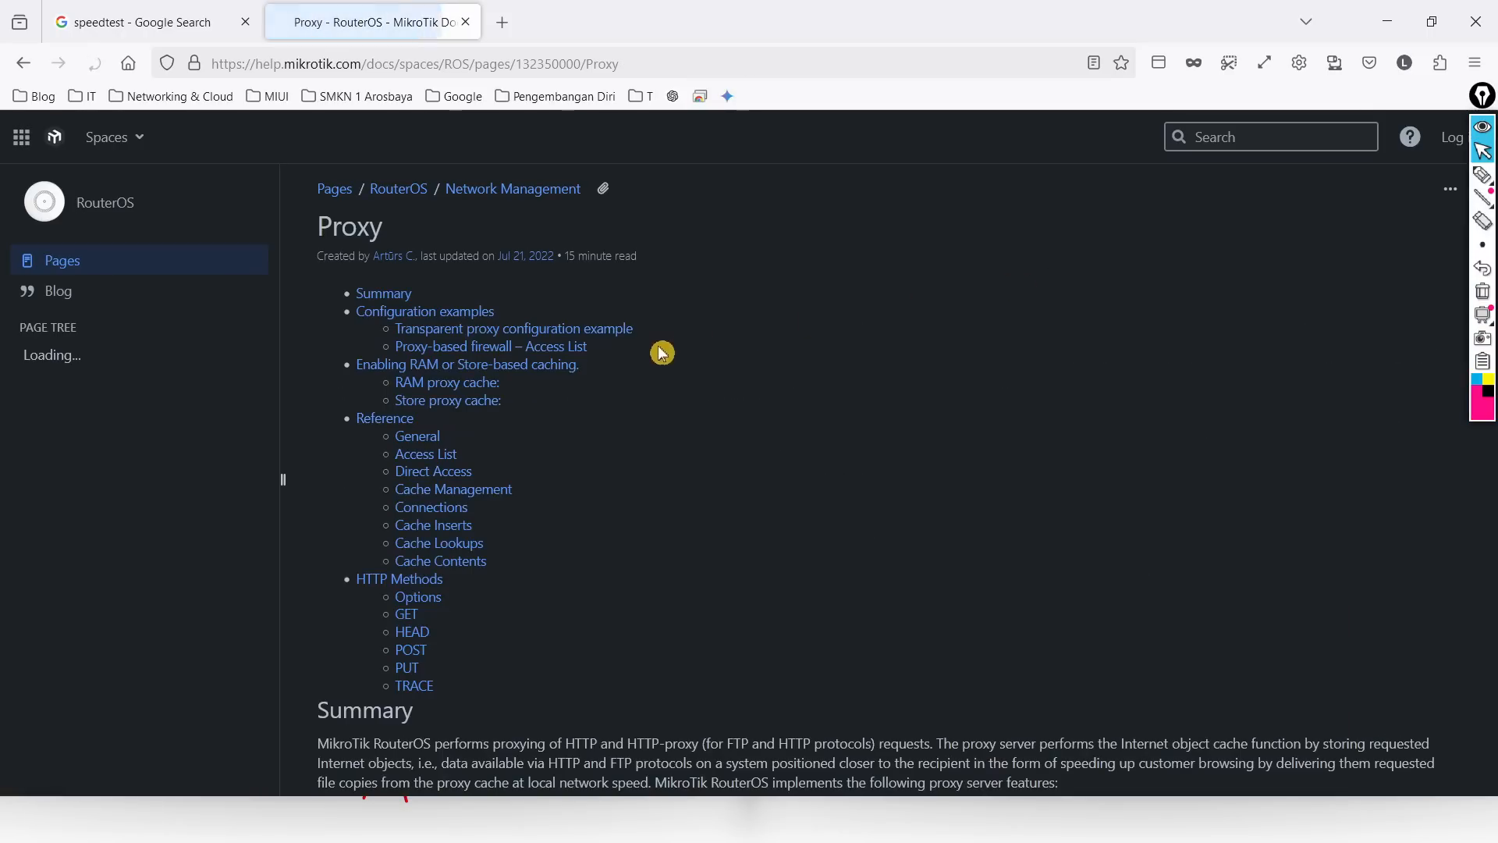
Step: Scroll through the Proxy page, highlighting 'HTTP firewall' among its purposes
{"action": "scroll", "coordinate": [583, 432], "scroll_direction": "down", "scroll_amount": 5}
{"action": "scroll", "coordinate": [583, 432], "scroll_direction": "down", "scroll_amount": 10}
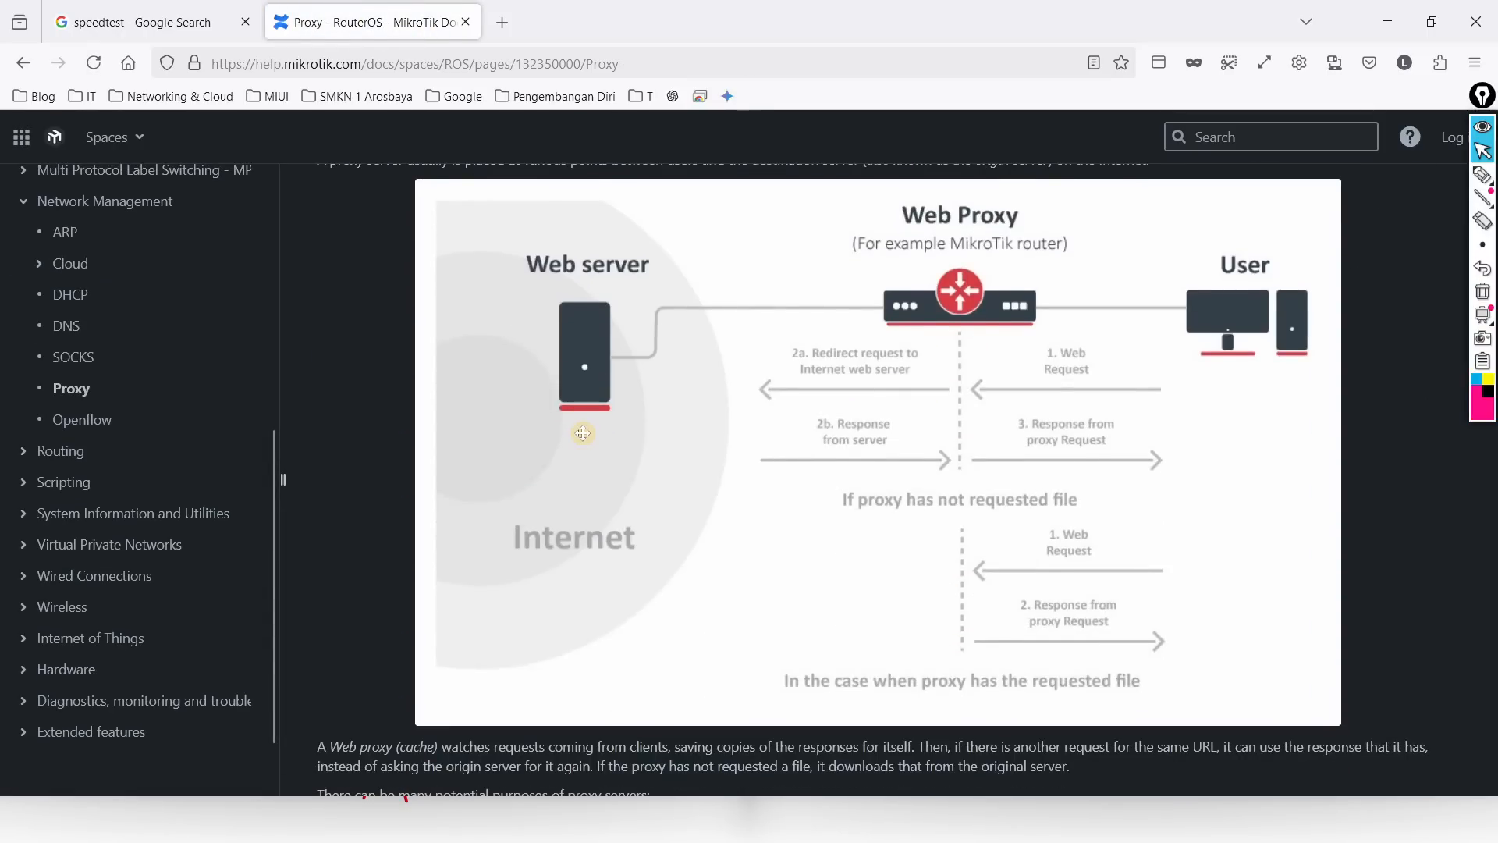
{"action": "scroll", "coordinate": [581, 433], "scroll_direction": "down", "scroll_amount": 1}
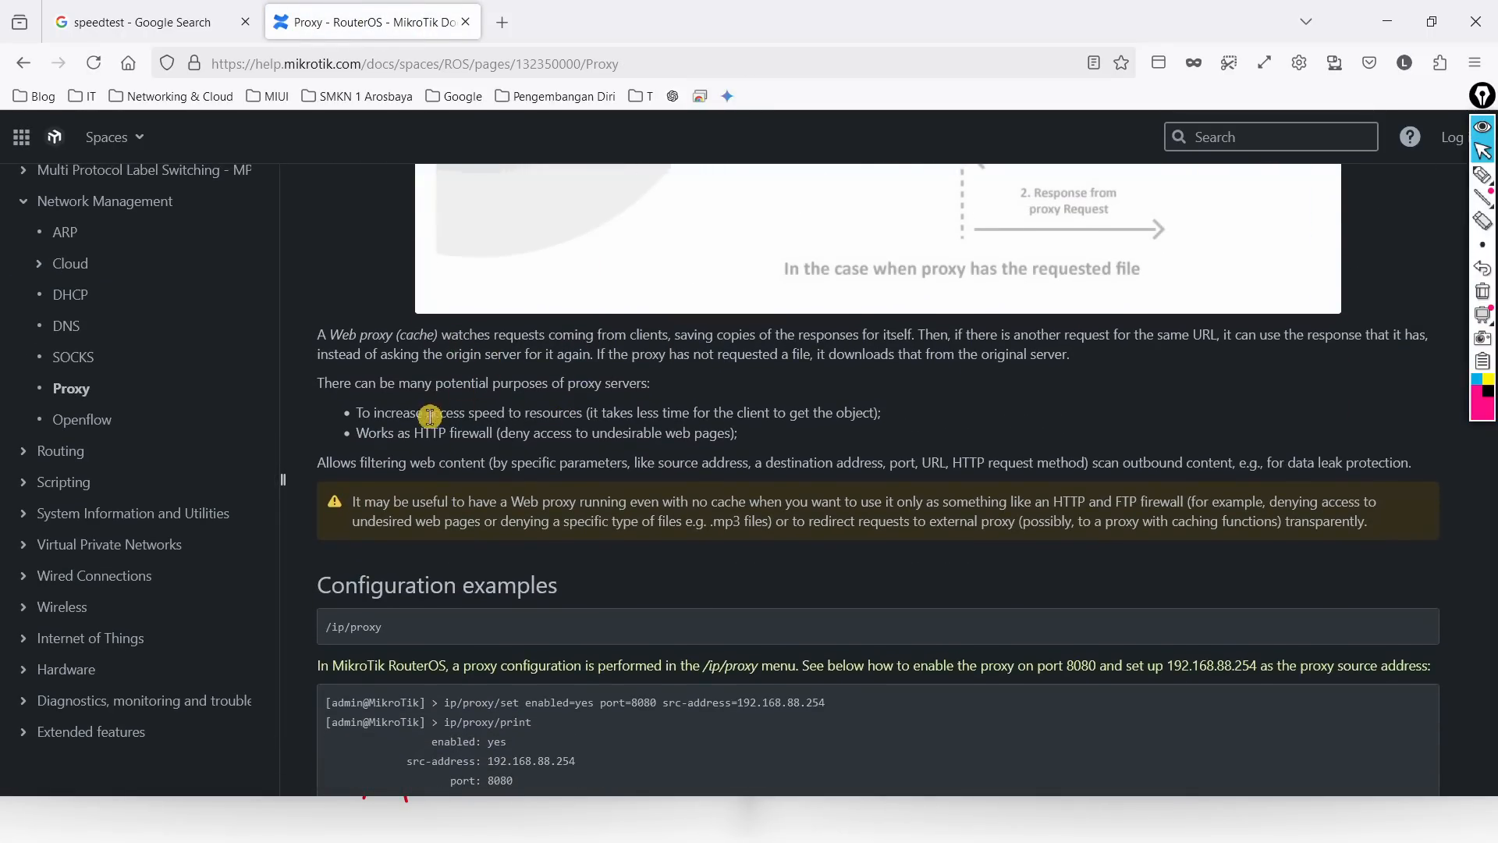
{"action": "left_click_drag", "start_coordinate": [414, 435], "coordinate": [496, 434]}
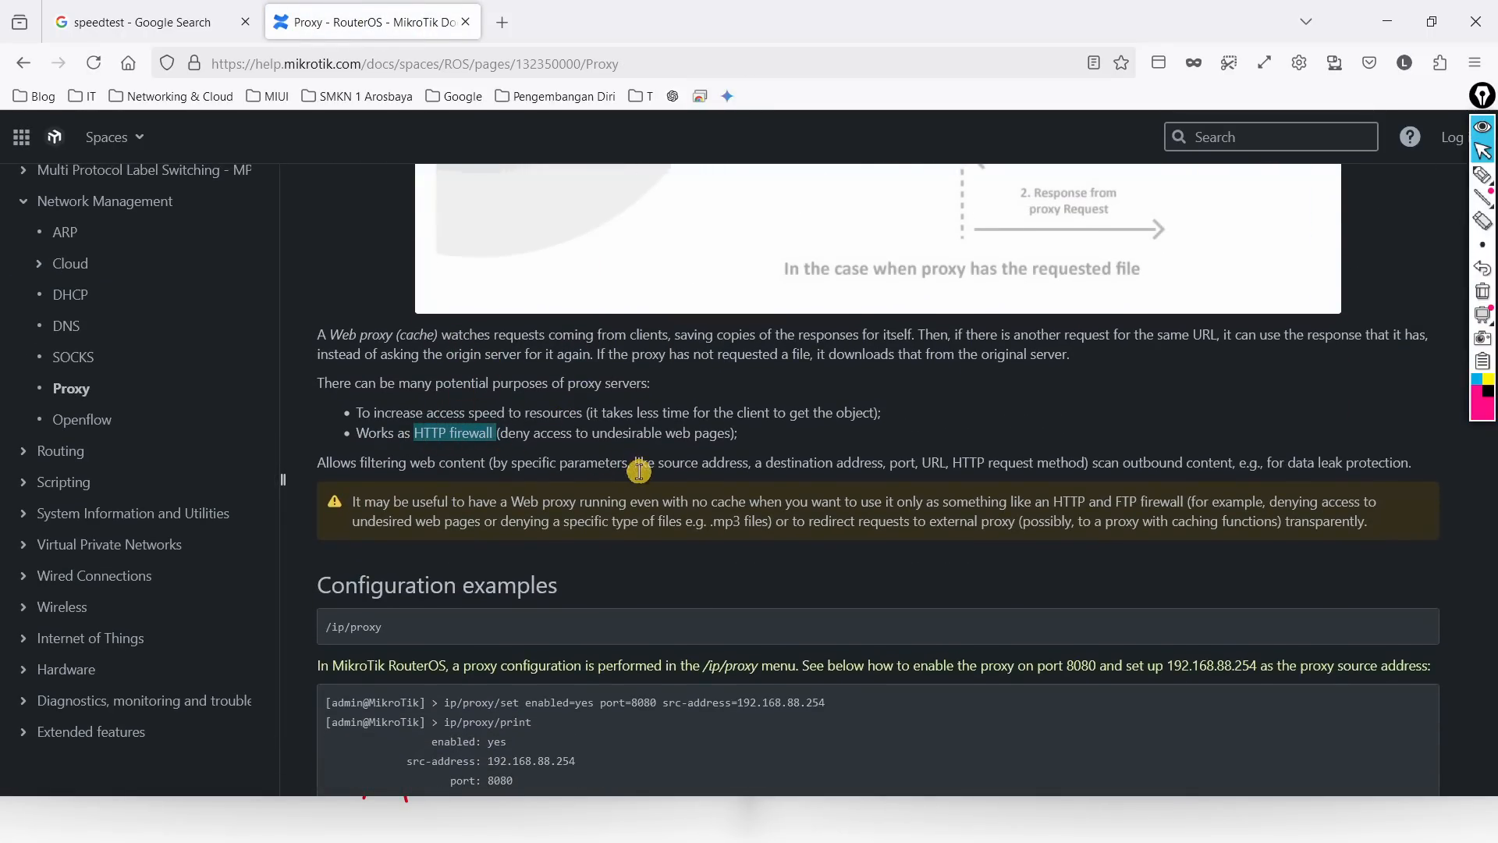
{"action": "scroll", "coordinate": [727, 448], "scroll_direction": "down", "scroll_amount": 2}
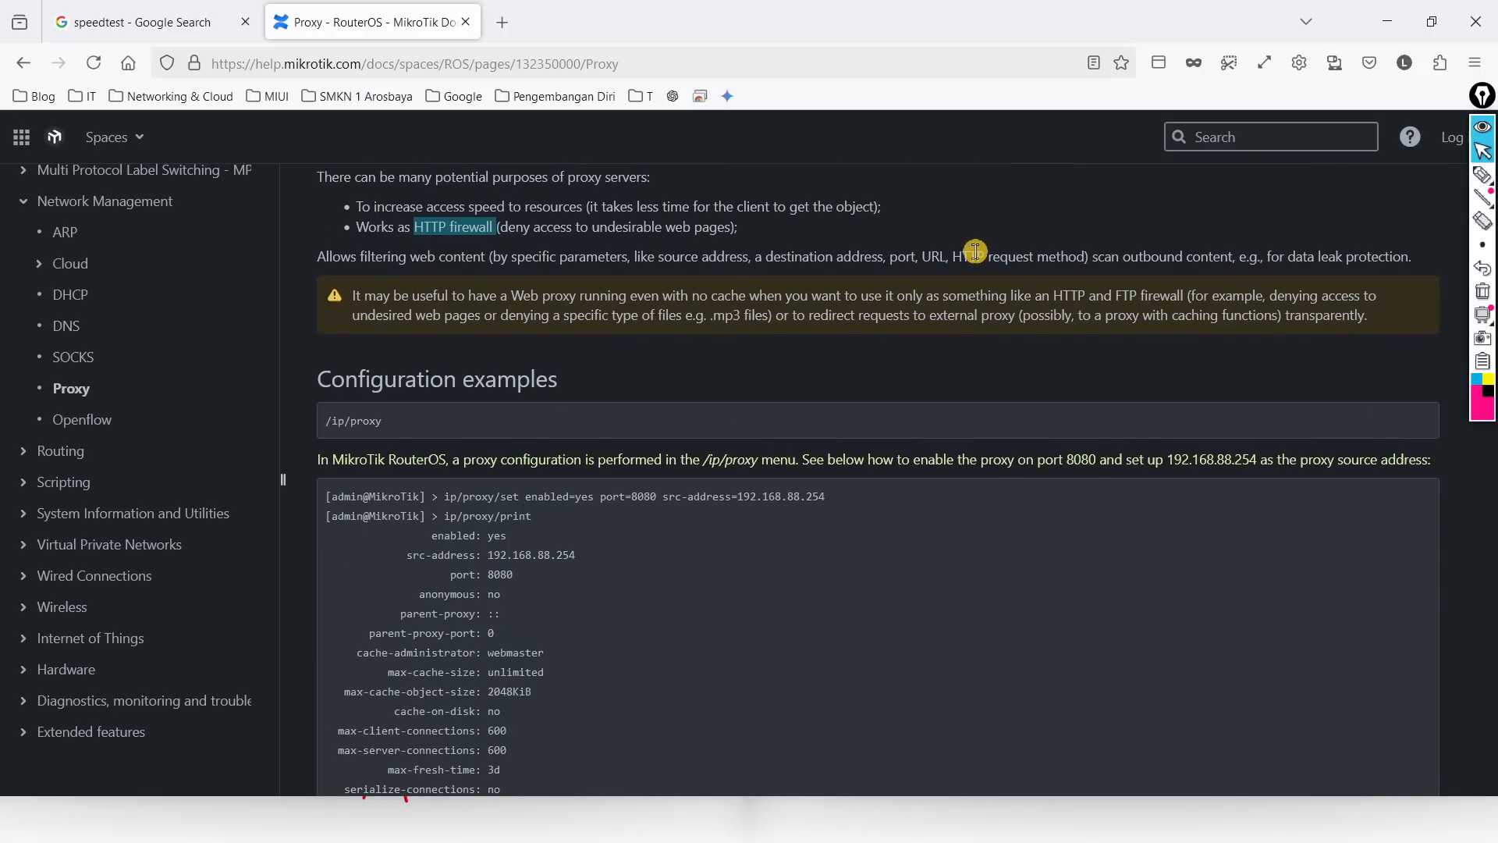
{"action": "left_click_drag", "start_coordinate": [978, 258], "coordinate": [1033, 258]}
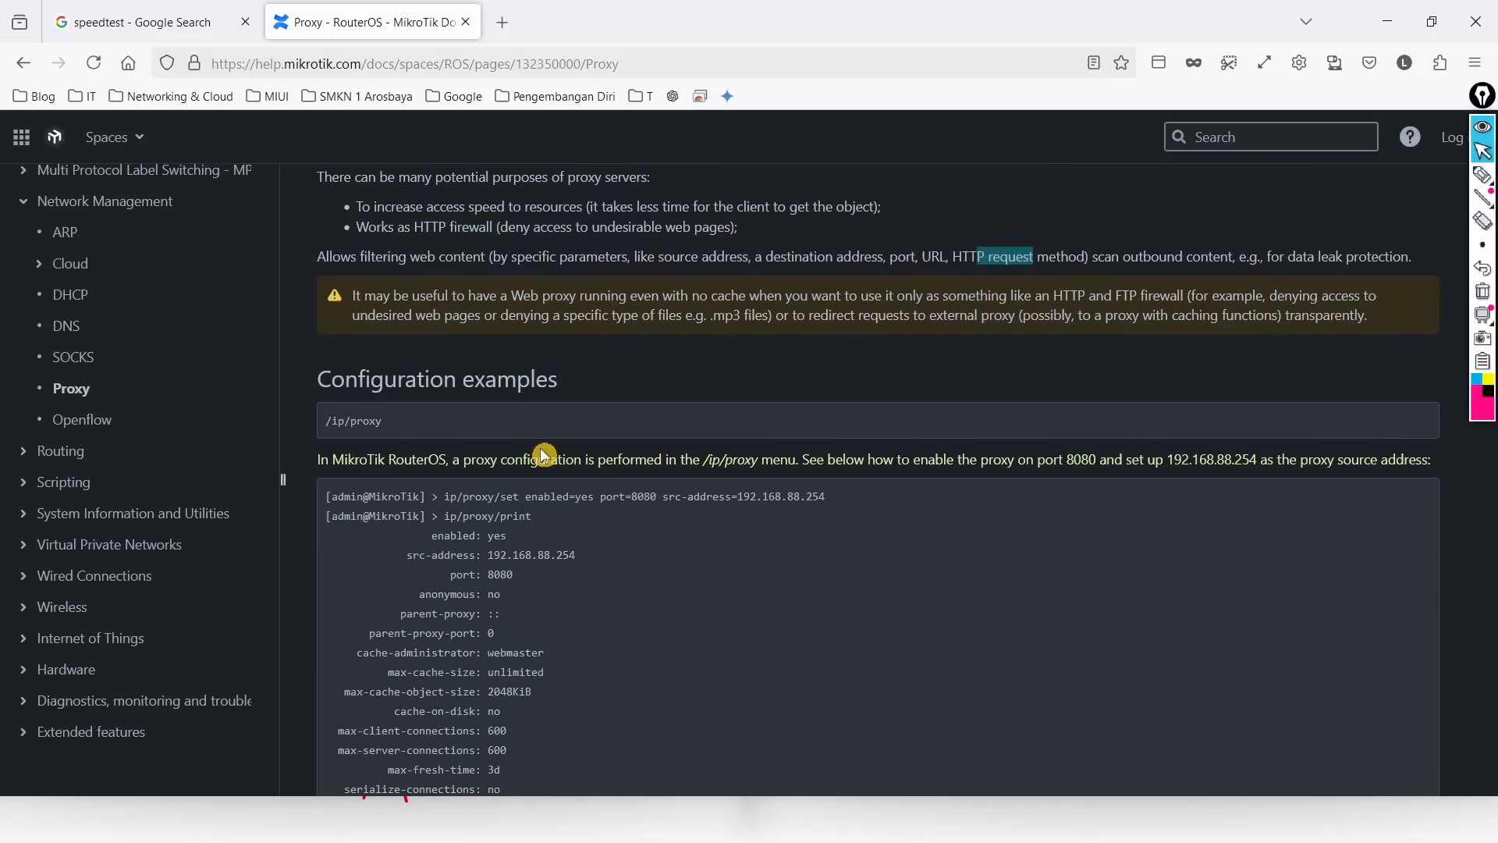
{"action": "scroll", "coordinate": [544, 455], "scroll_direction": "up", "scroll_amount": 4}
{"action": "scroll", "coordinate": [541, 447], "scroll_direction": "up", "scroll_amount": 3}
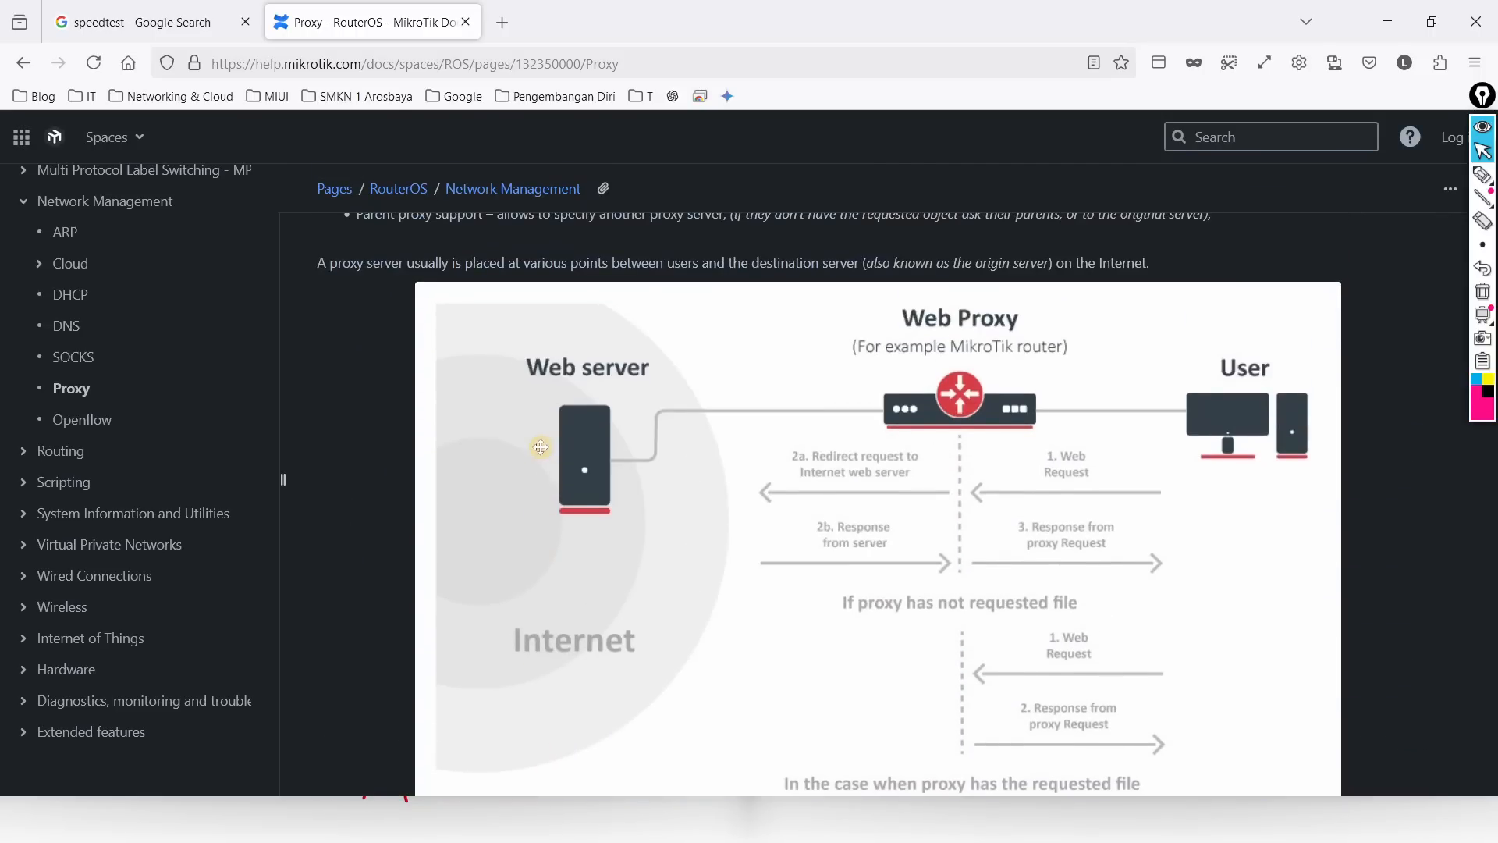
{"action": "scroll", "coordinate": [540, 446], "scroll_direction": "up", "scroll_amount": 3}
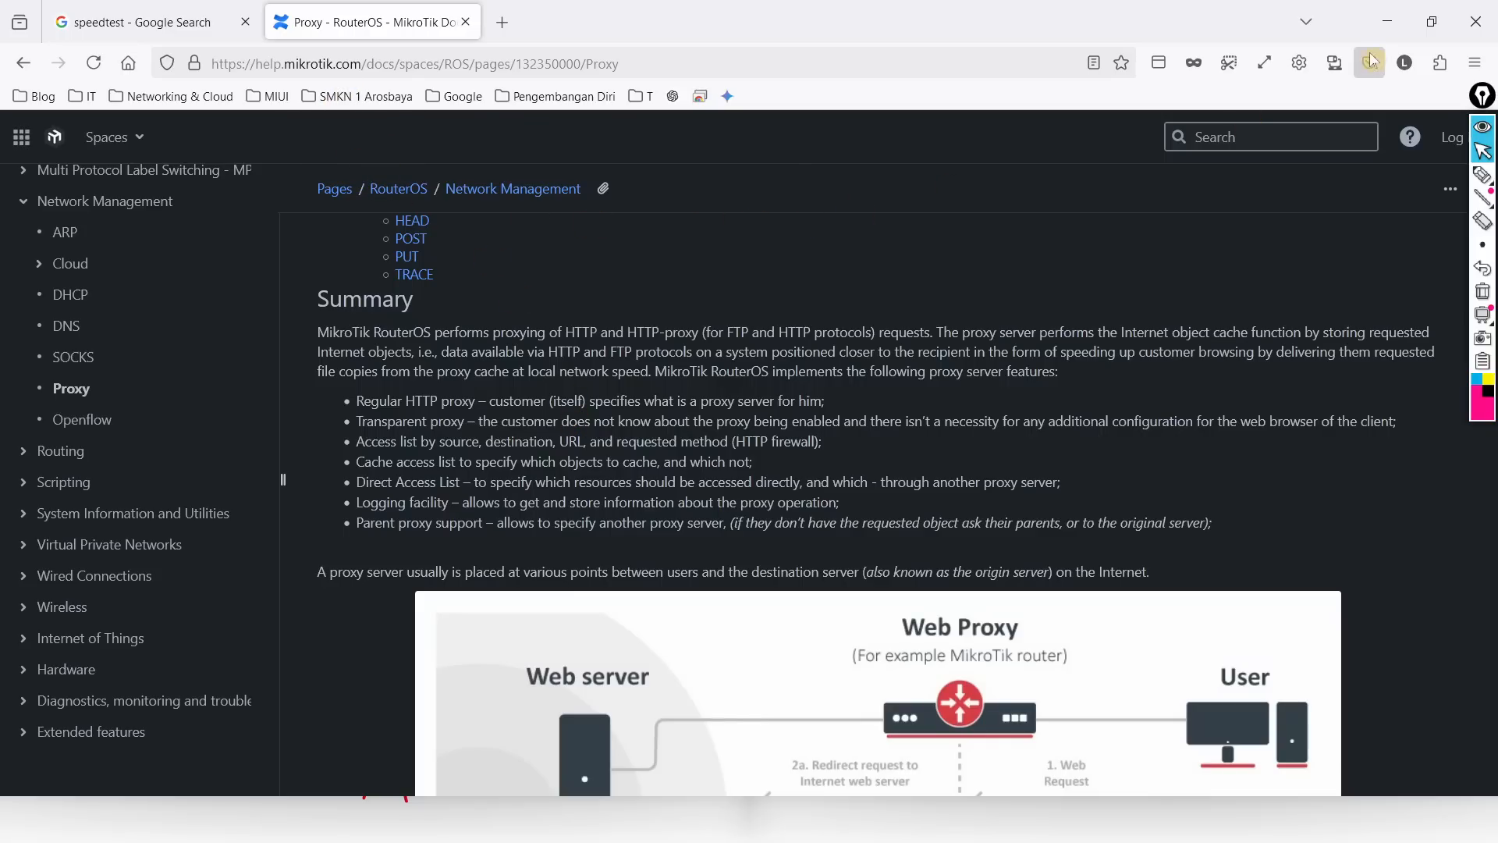
{"action": "left_click", "coordinate": [1387, 22]}
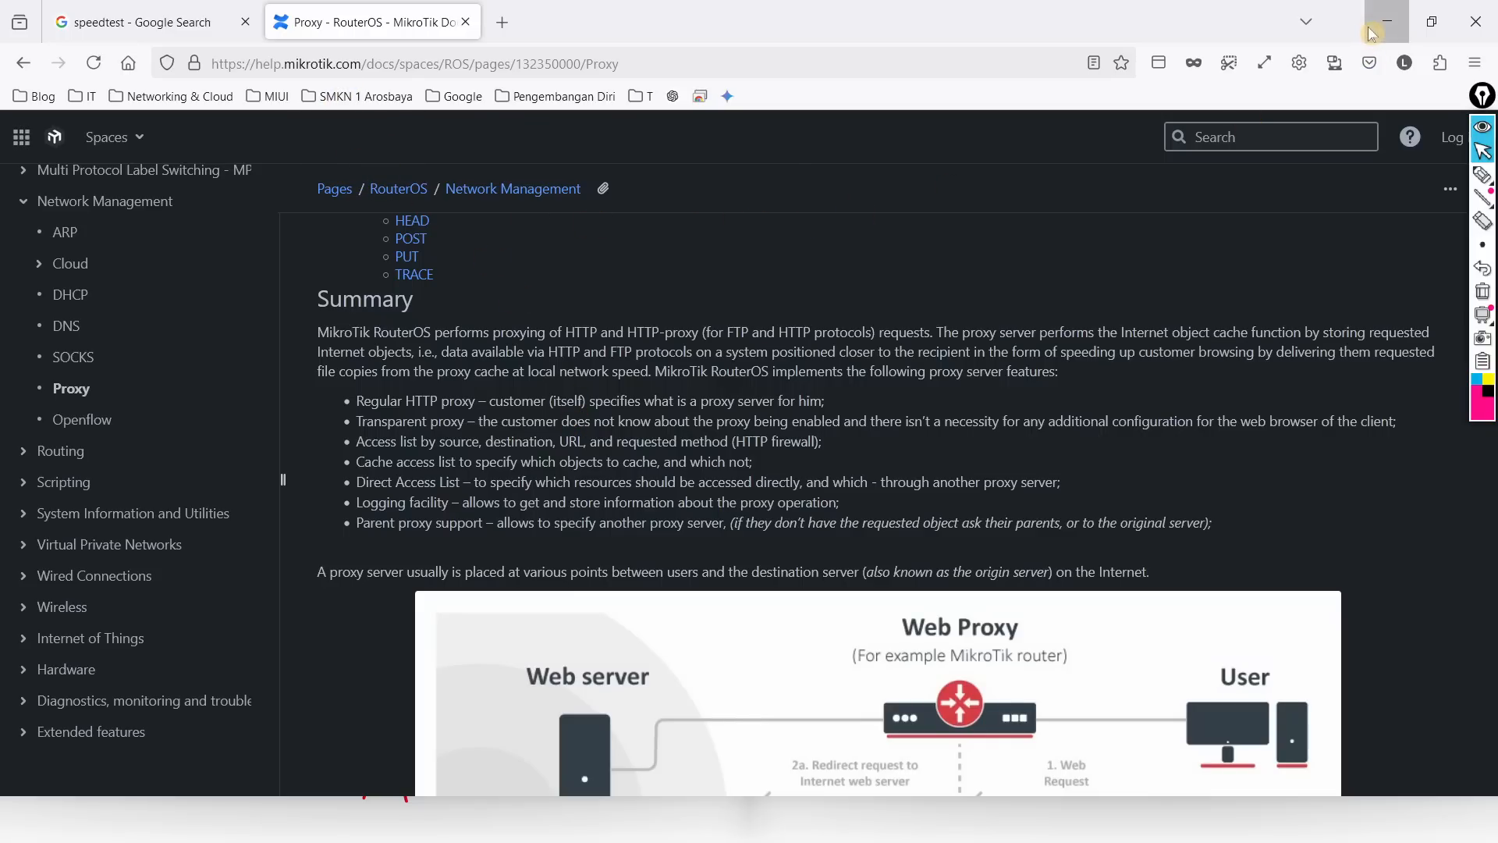
Step: Show the firewall's Layer7 Protocols list, maximize WinBox, and move the Firewall window aside
{"action": "left_click_drag", "start_coordinate": [181, 66], "coordinate": [203, 64]}
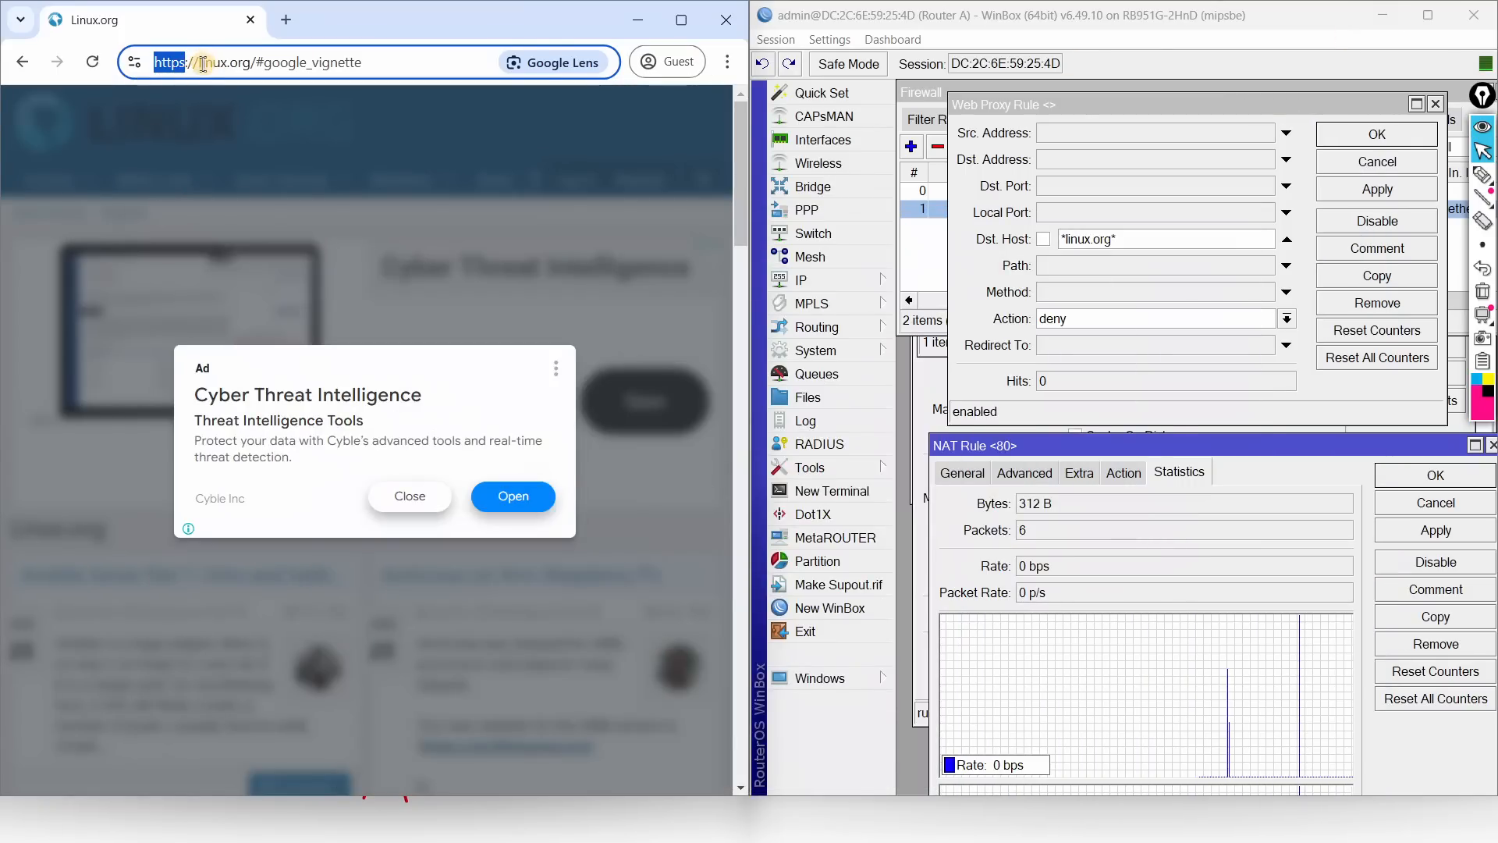
{"action": "left_click", "coordinate": [857, 290]}
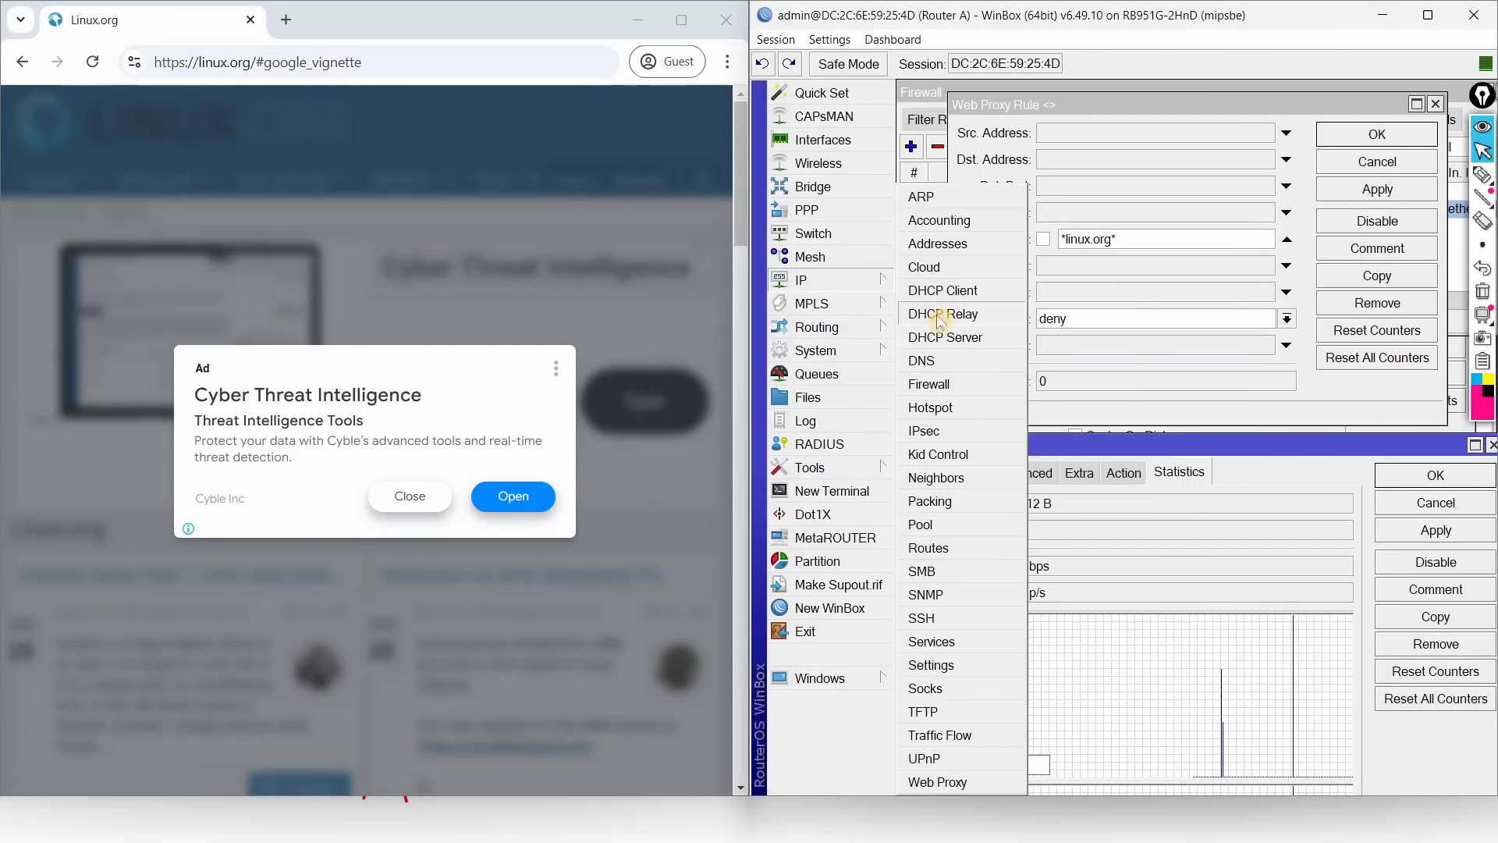
{"action": "left_click", "coordinate": [930, 384]}
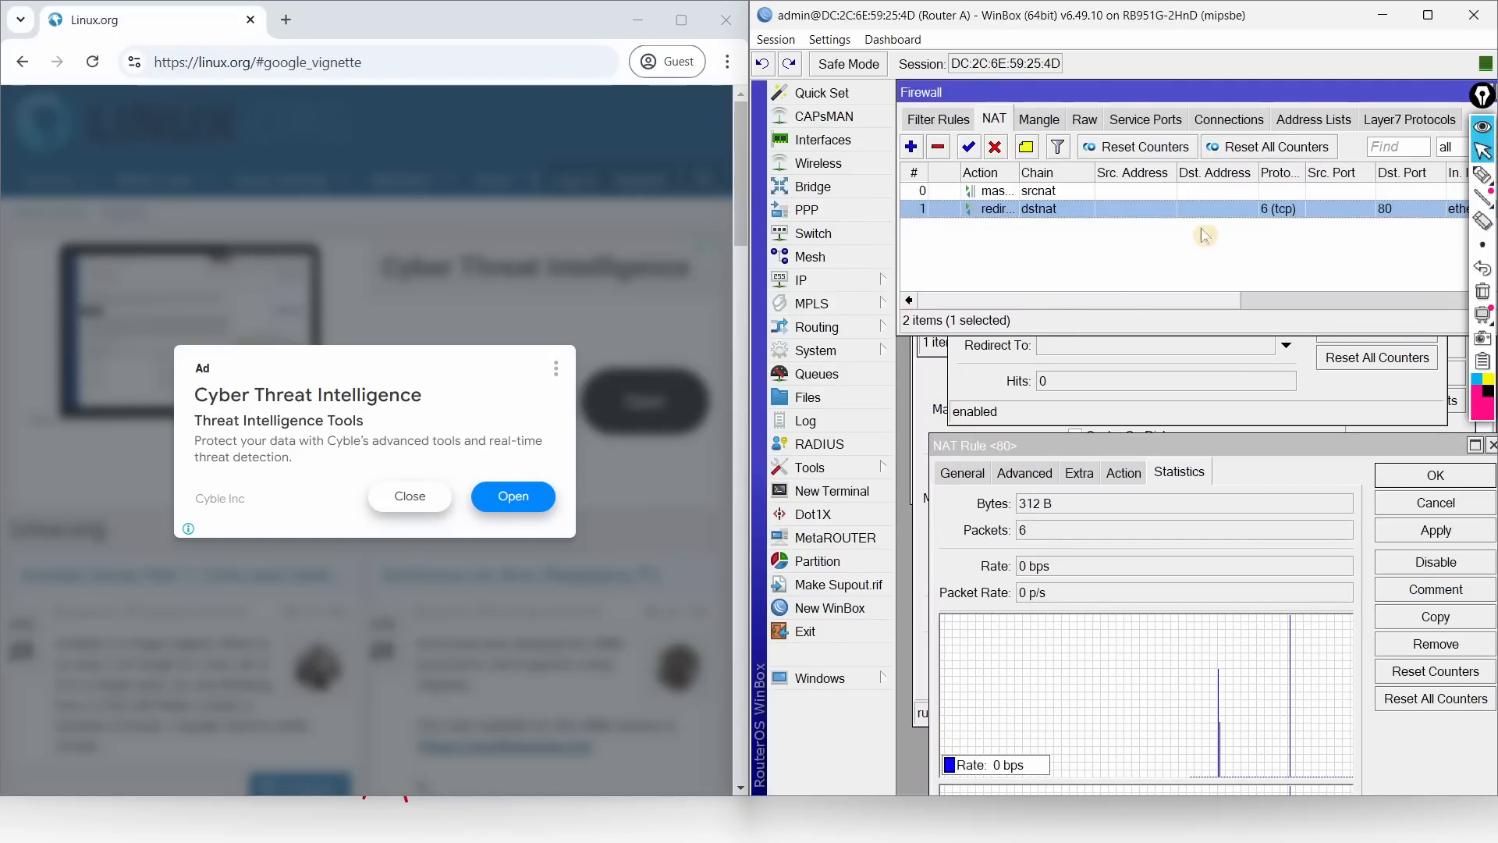
{"action": "left_click", "coordinate": [1417, 121]}
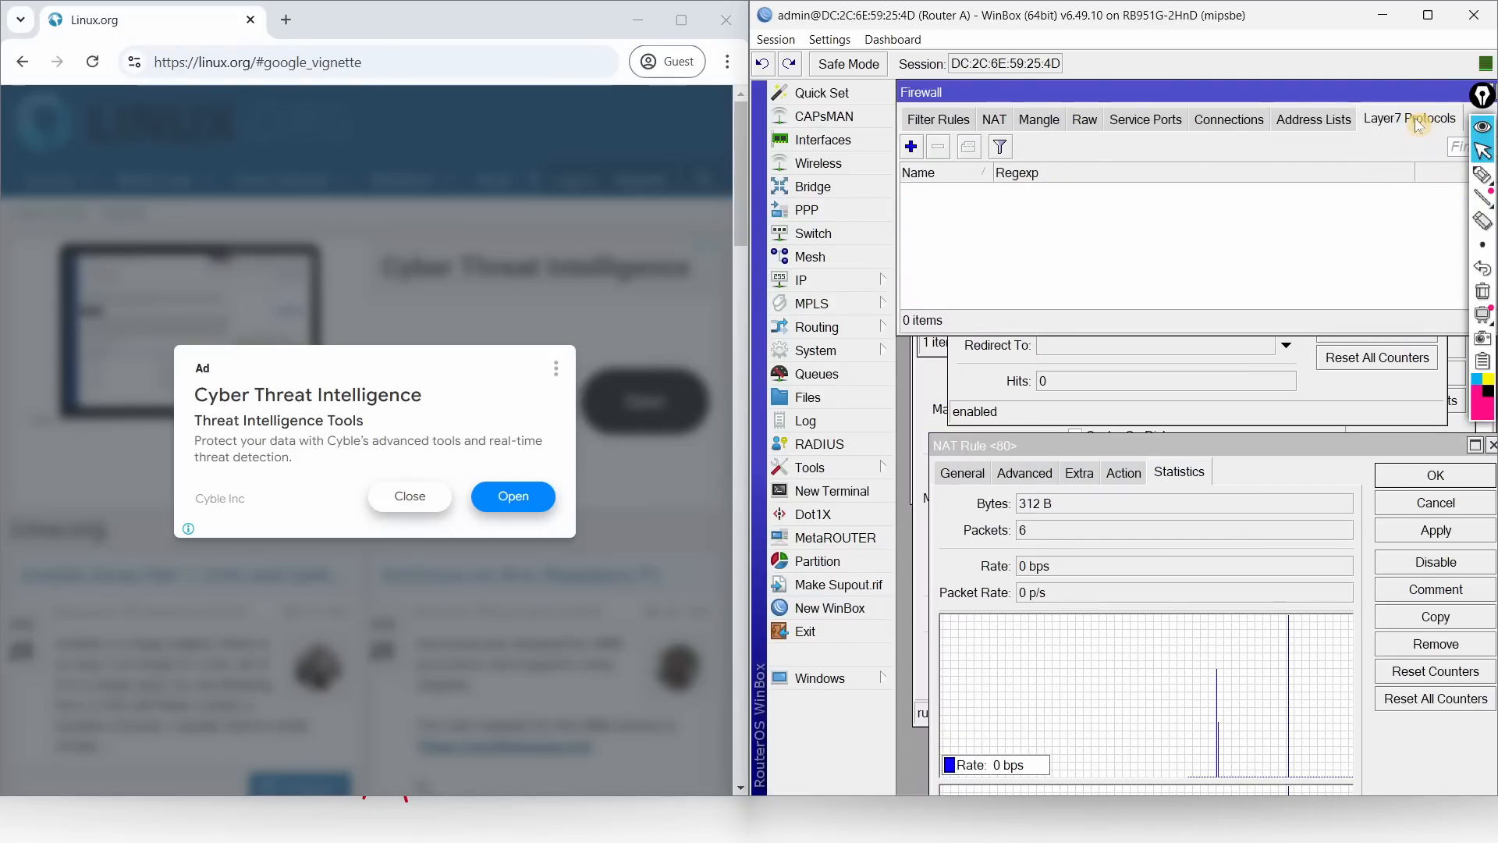
{"action": "left_click", "coordinate": [1428, 15]}
{"action": "left_click_drag", "start_coordinate": [632, 85], "coordinate": [1257, 158]}
{"action": "left_click", "coordinate": [68, 275]}
Step: Flush all cached DNS entries in Router A's DNS settings
{"action": "left_click", "coordinate": [173, 361]}
{"action": "left_click", "coordinate": [588, 227]}
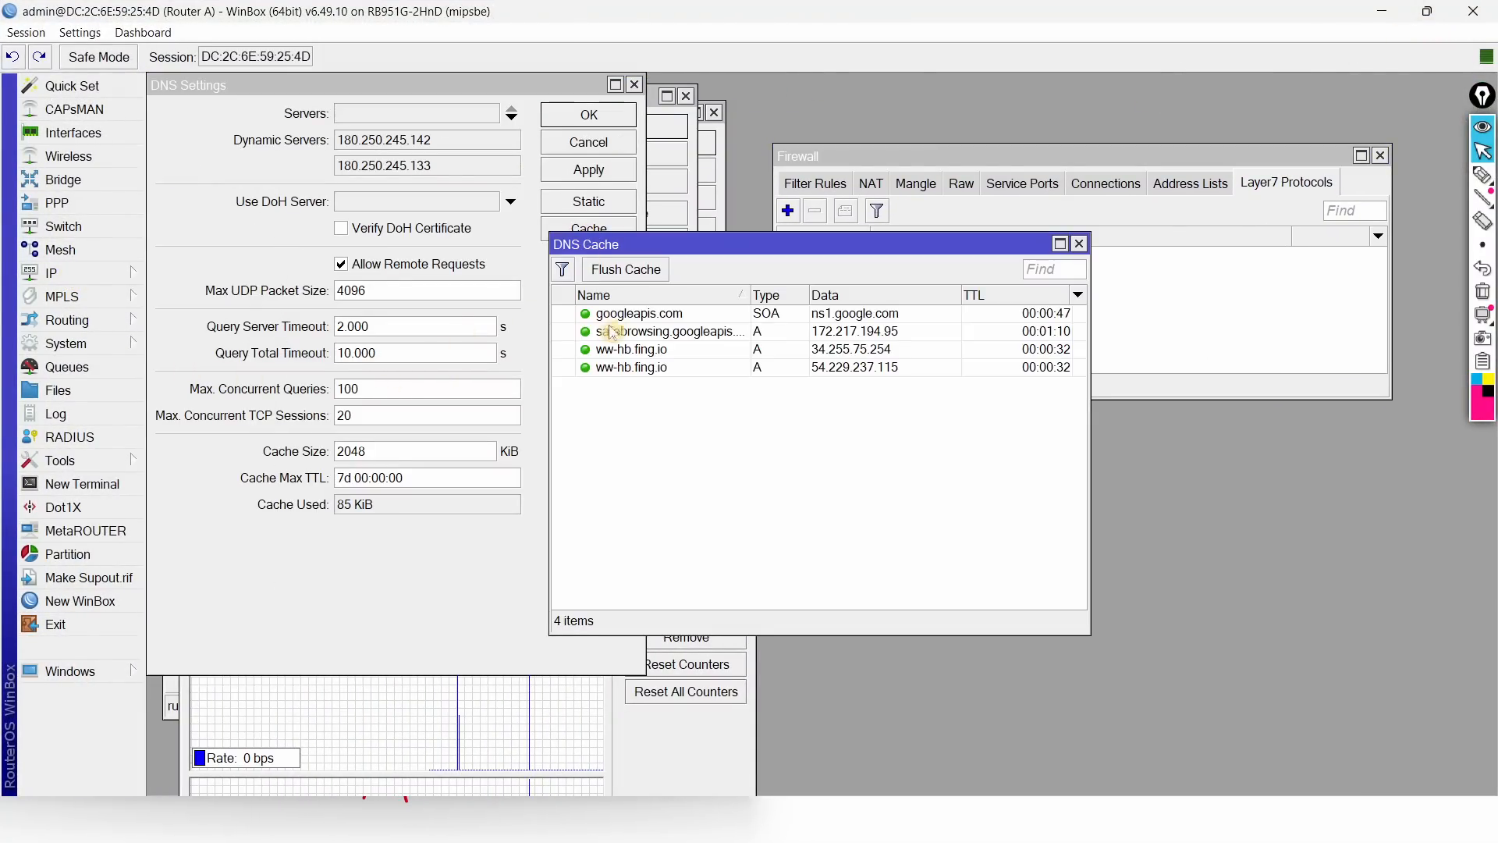
{"action": "left_click", "coordinate": [647, 273]}
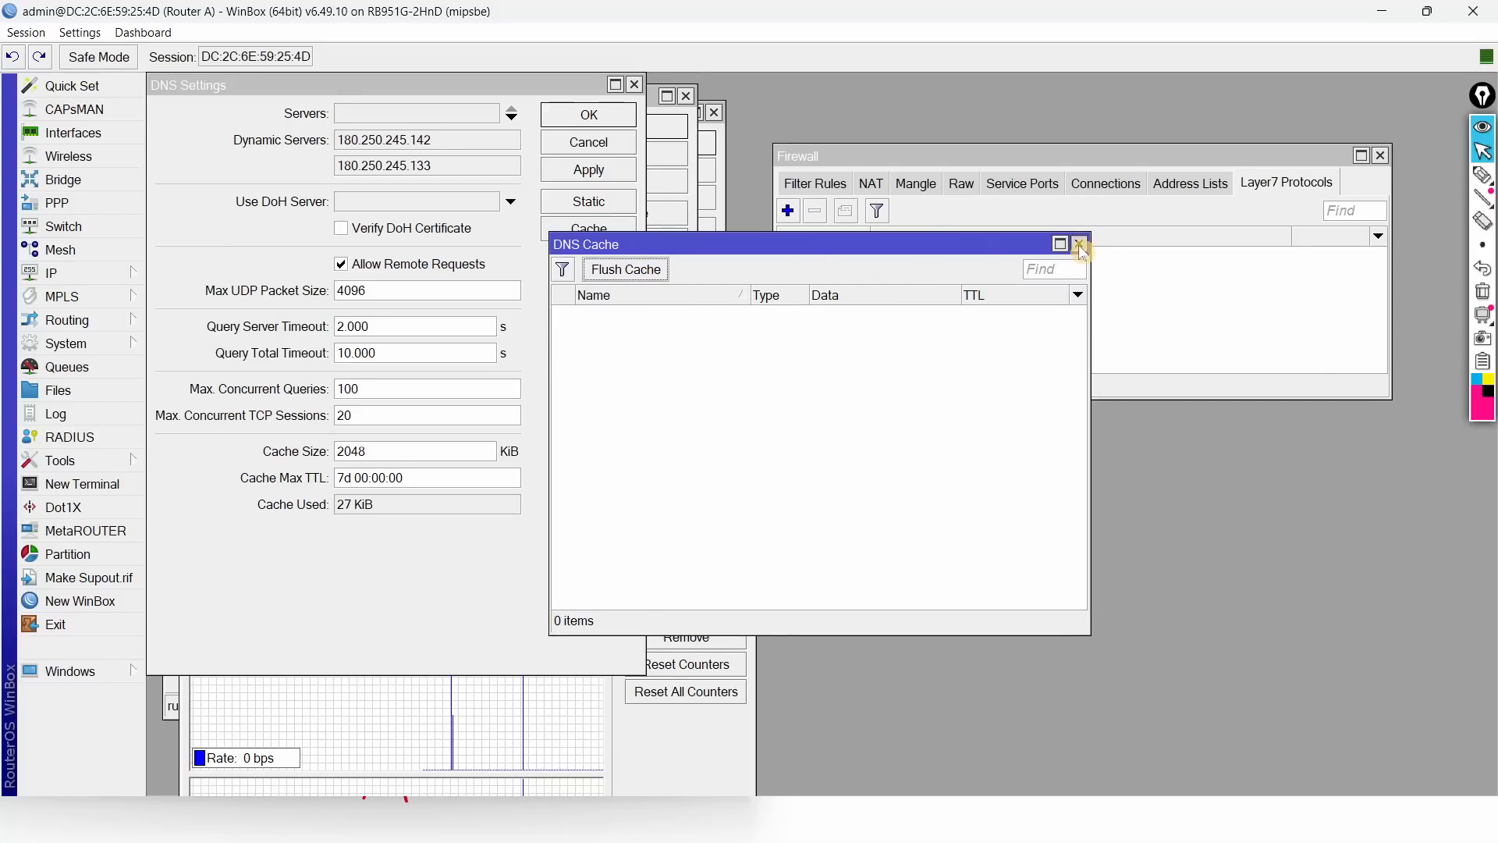
{"action": "left_click", "coordinate": [1079, 244]}
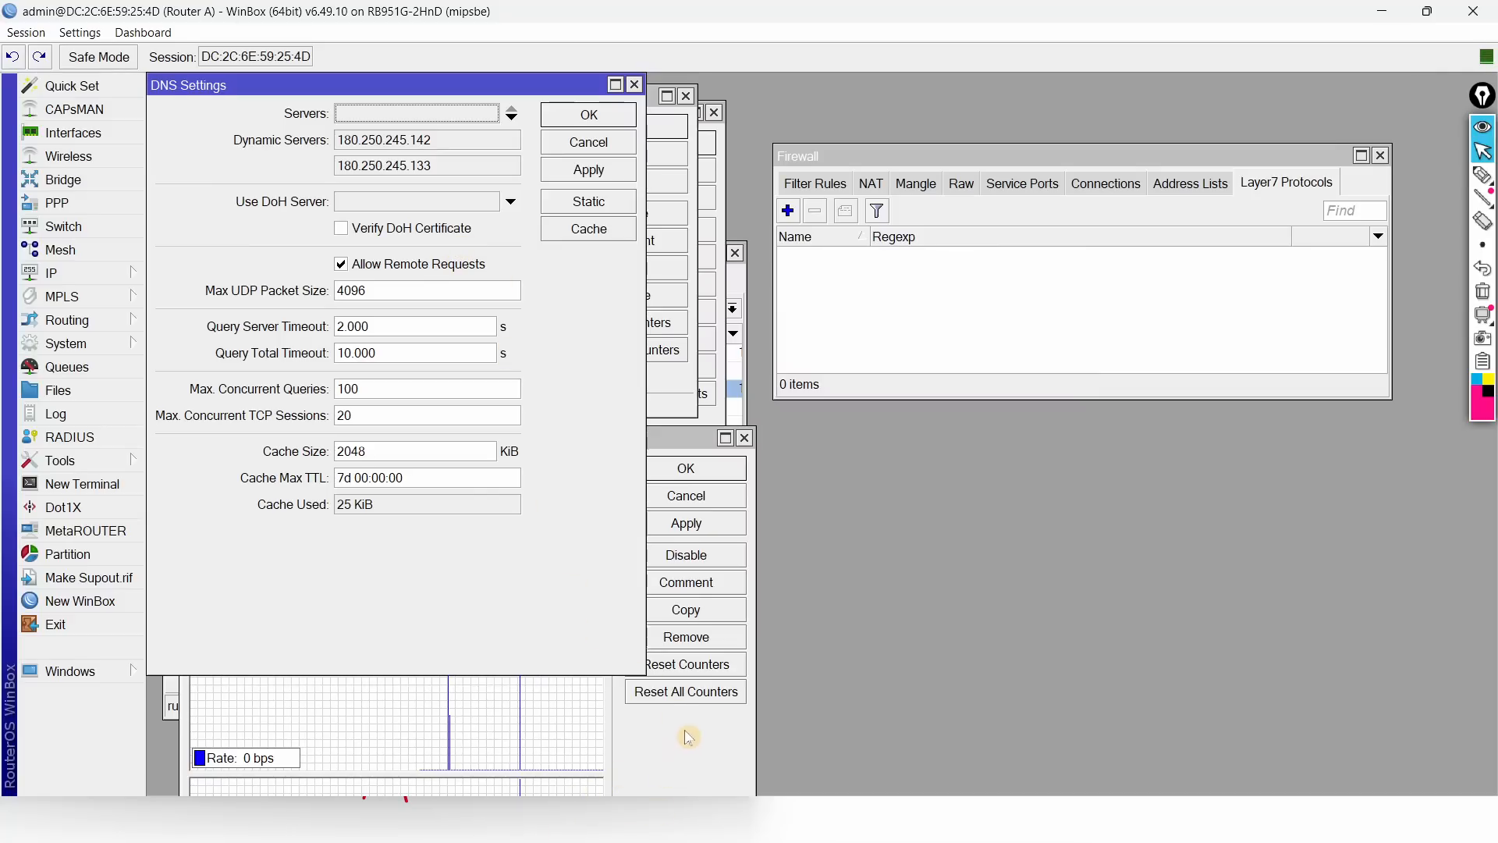
Step: Relaunch Chrome as a Guest window, close the signed-in one, then shrink and minimize it
{"action": "key", "text": "super"}
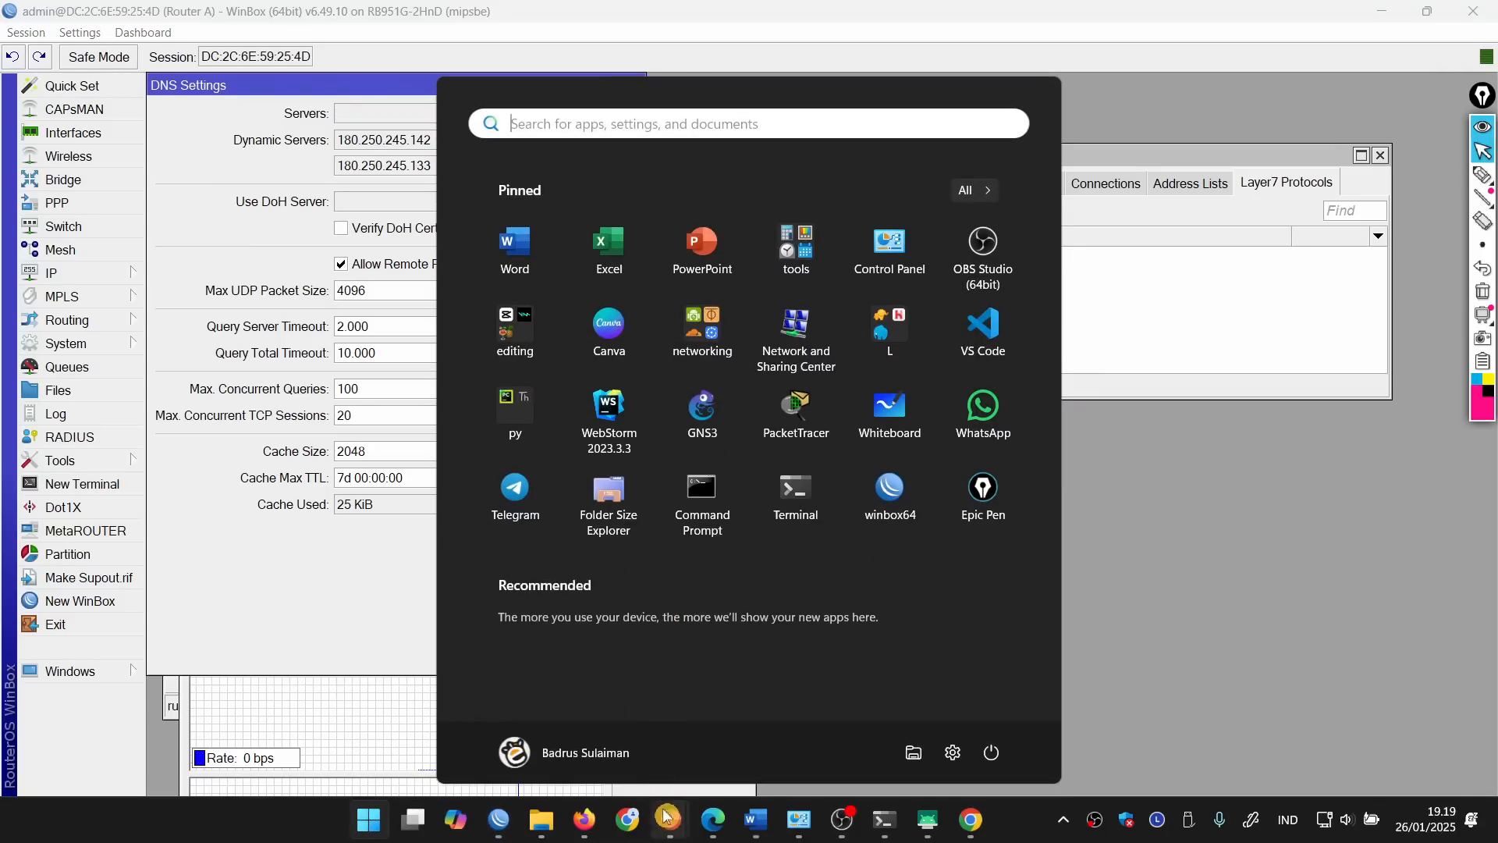
{"action": "left_click", "coordinate": [981, 833]}
{"action": "left_click", "coordinate": [719, 16]}
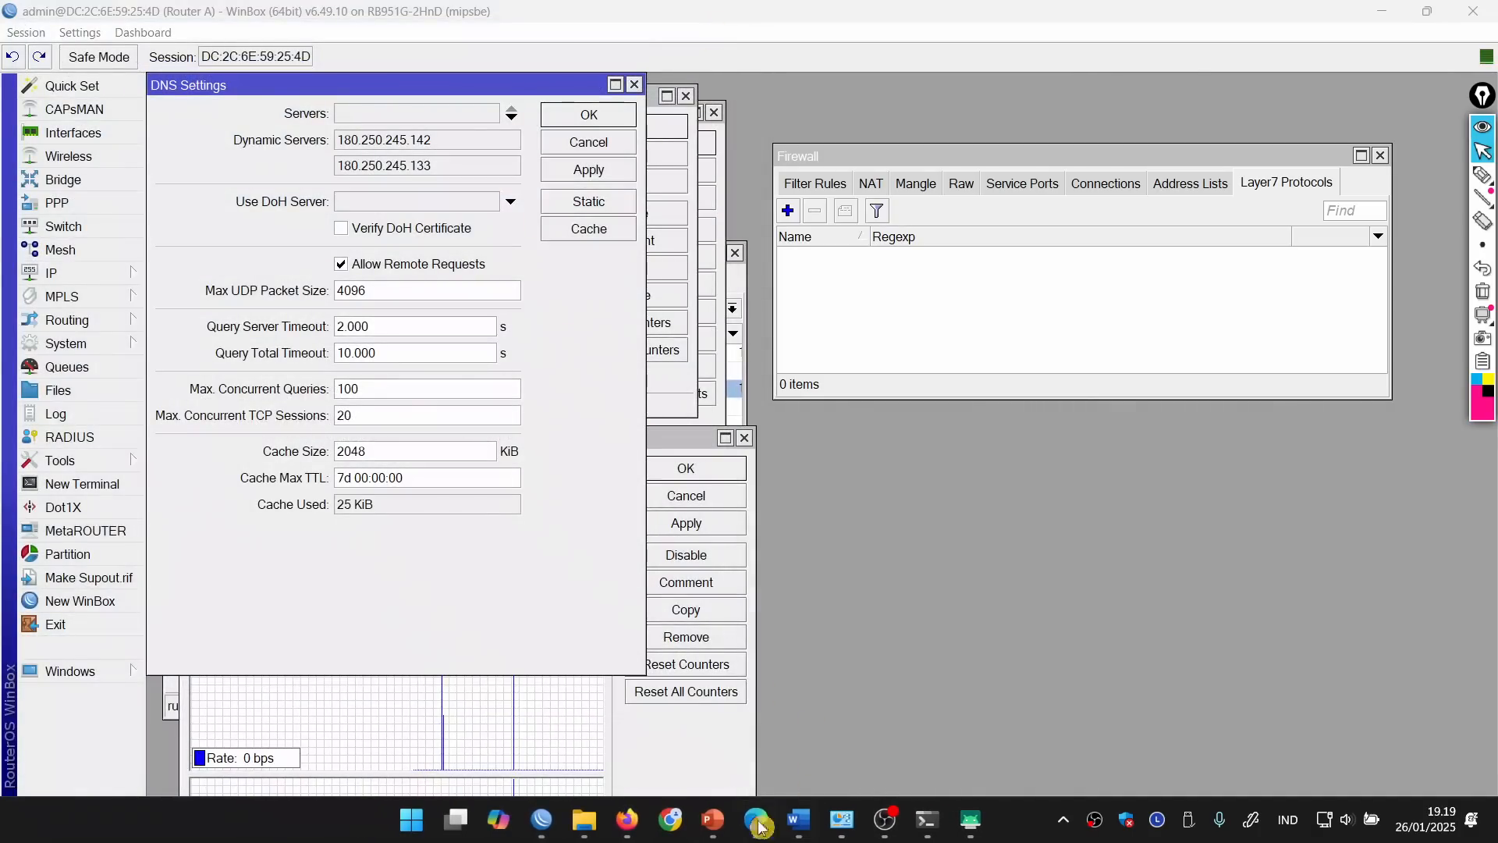
{"action": "left_click", "coordinate": [671, 827]}
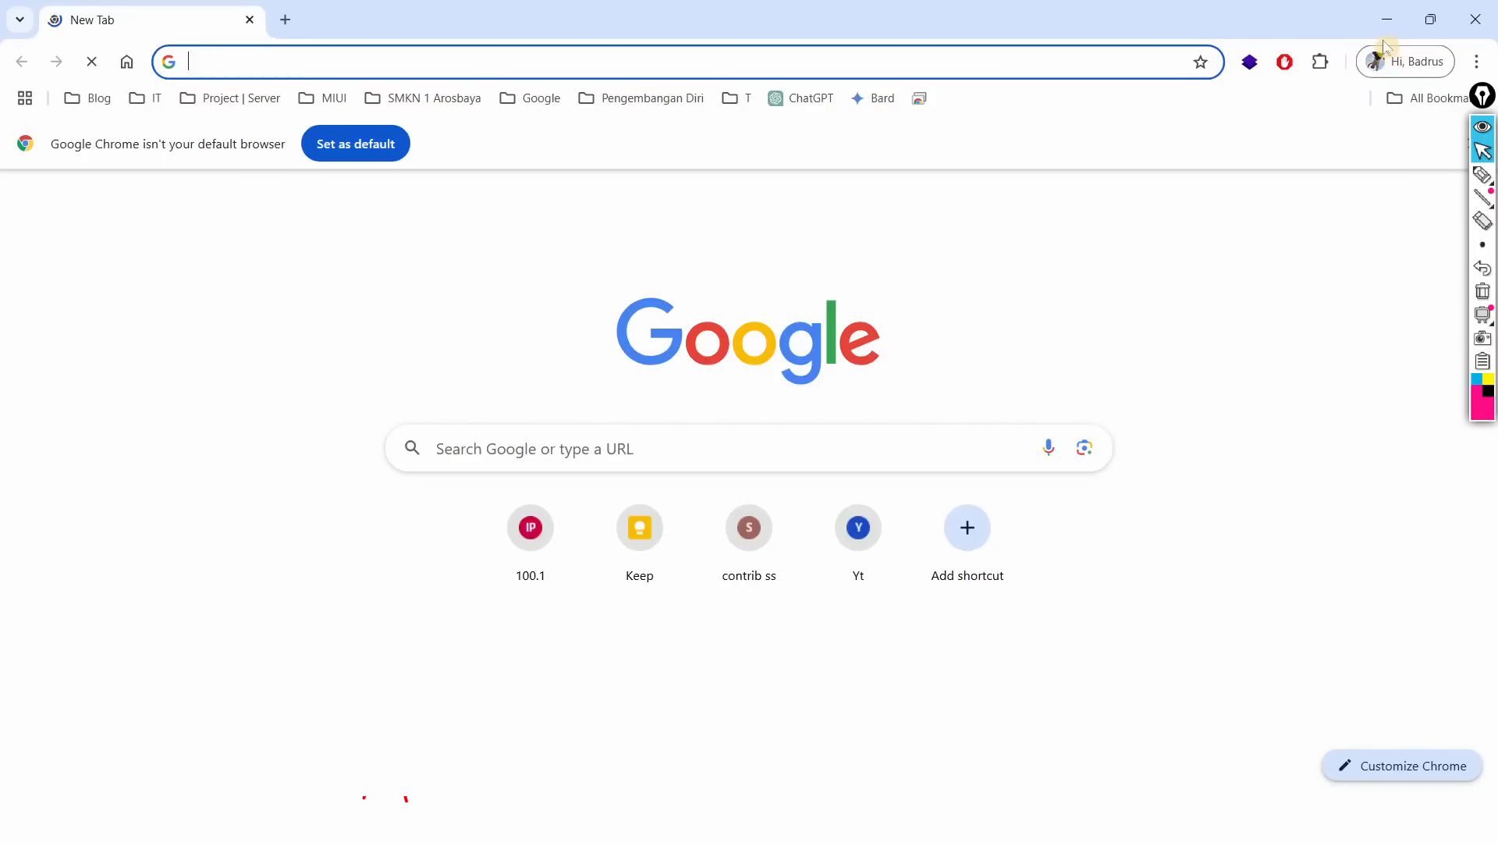
{"action": "left_click", "coordinate": [1386, 63]}
{"action": "left_click", "coordinate": [1214, 683]}
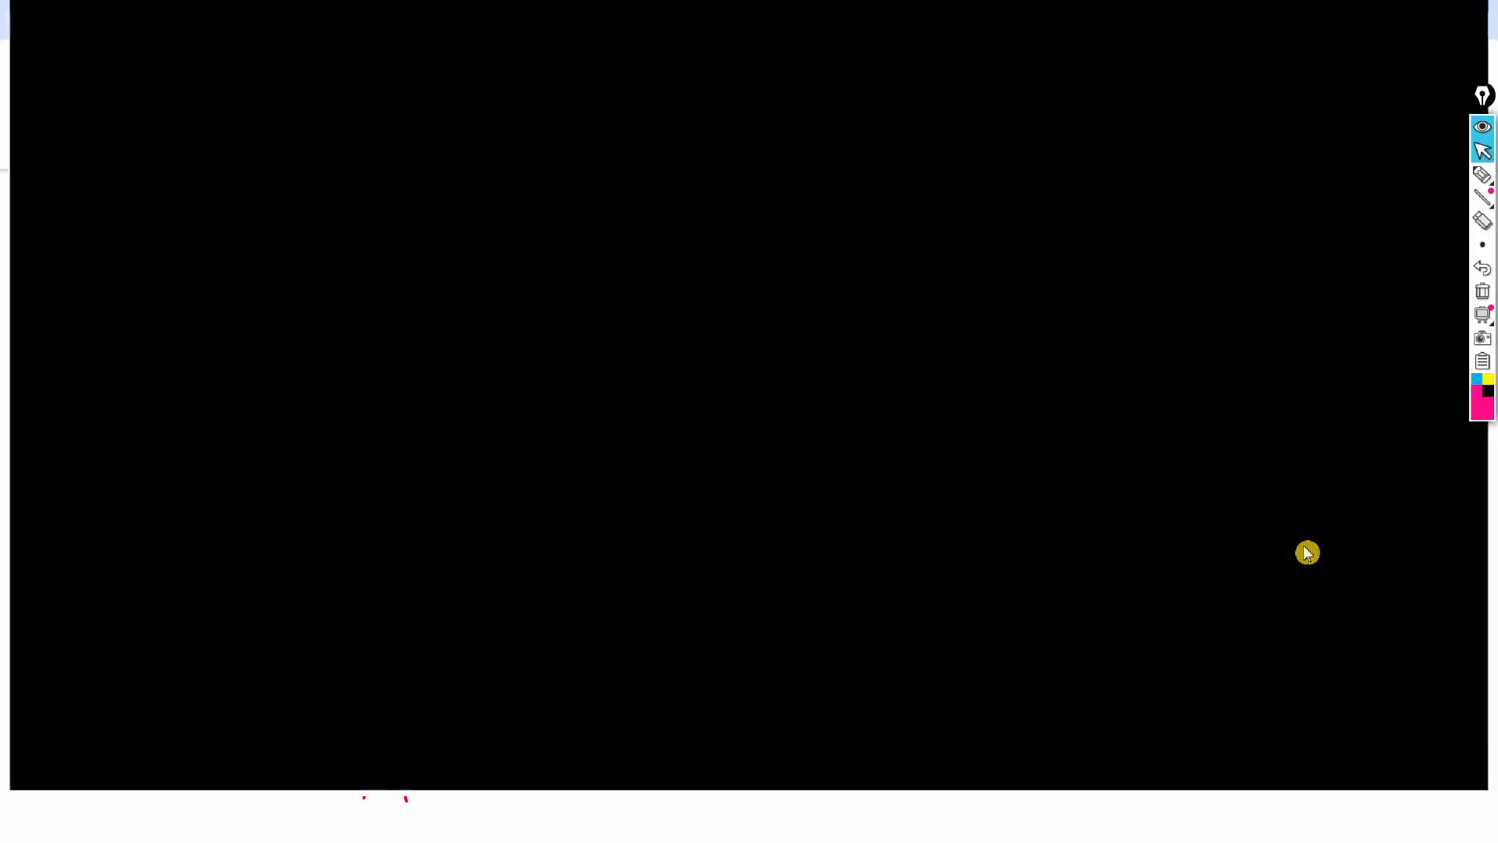
{"action": "left_click", "coordinate": [1476, 19]}
{"action": "left_click", "coordinate": [1478, 20]}
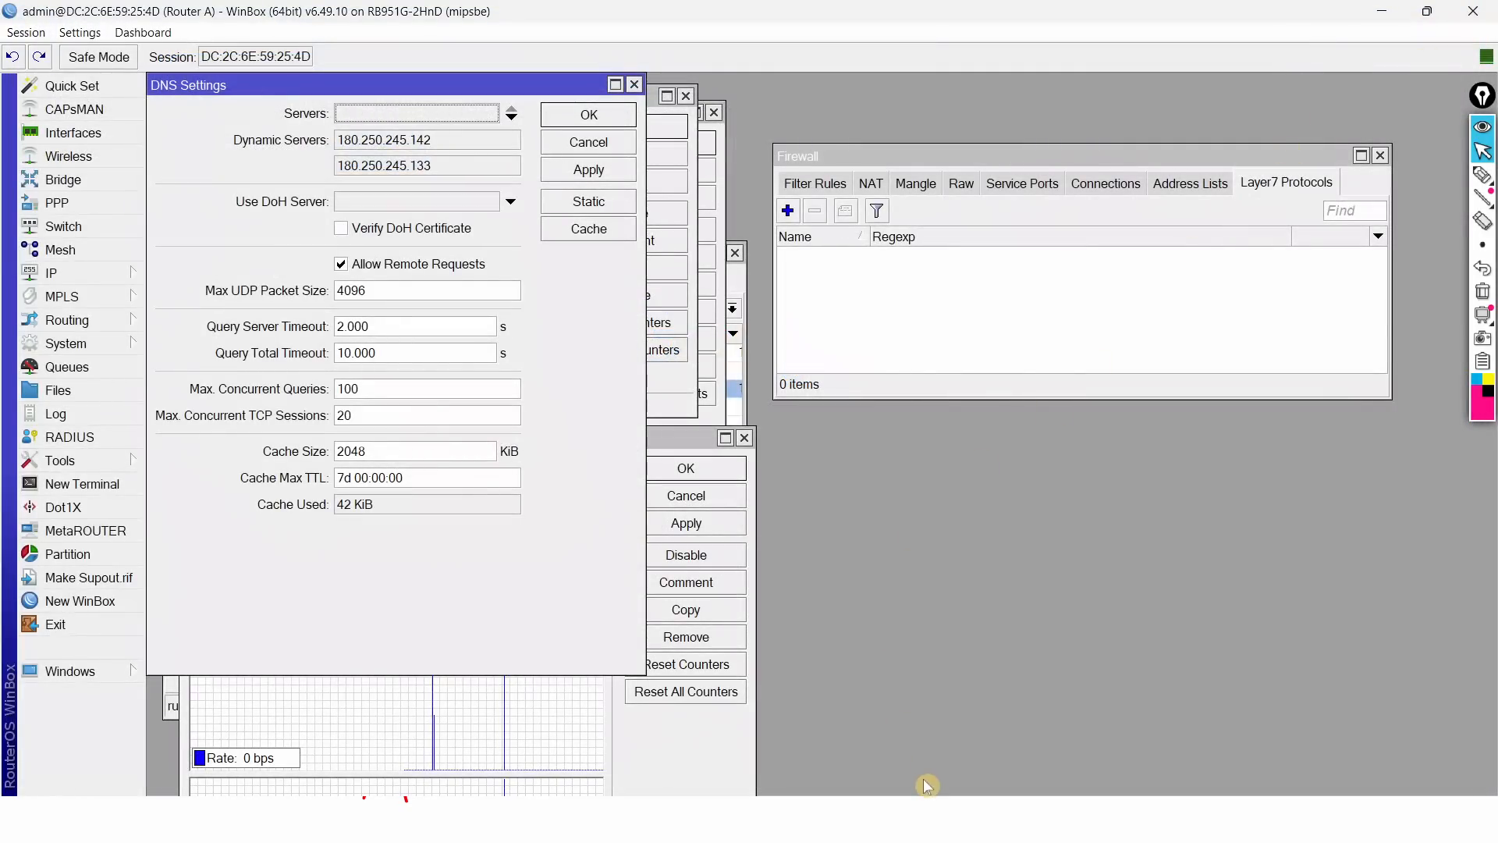
{"action": "key", "text": "alt+Tab"}
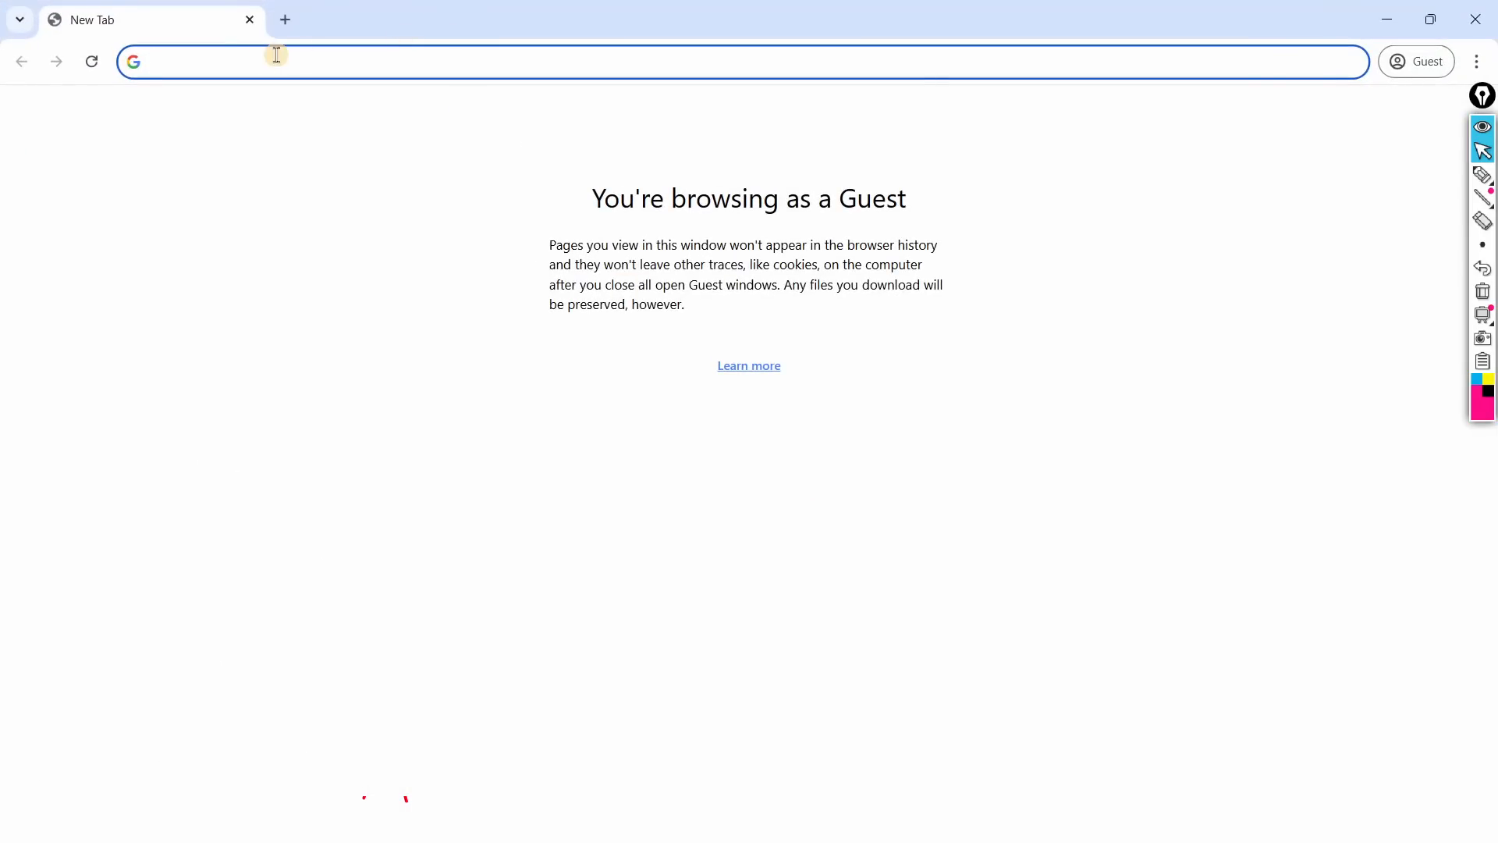
{"action": "left_click_drag", "start_coordinate": [1320, 19], "coordinate": [615, 80]}
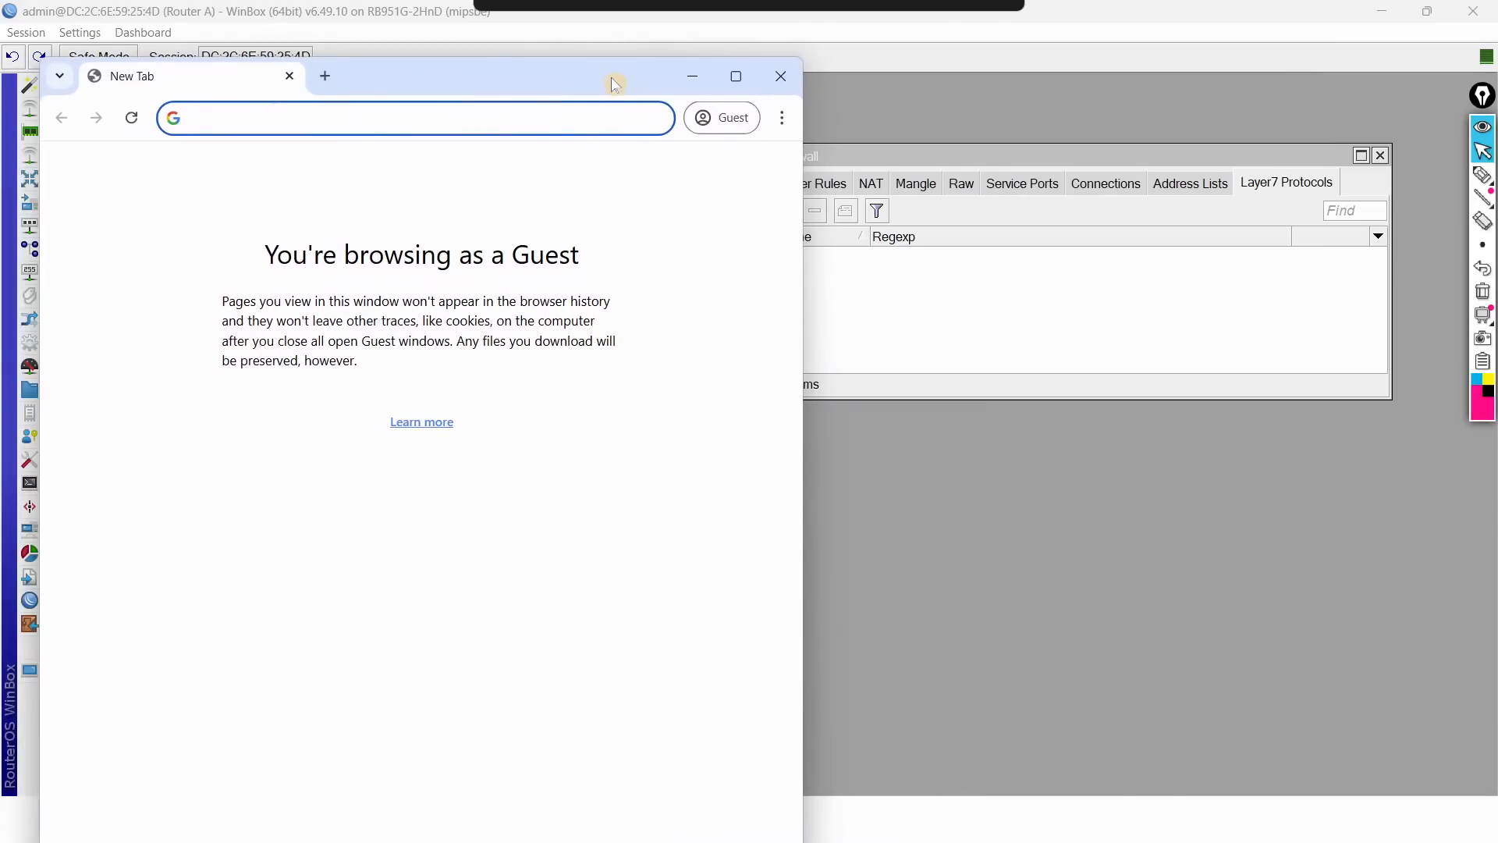
{"action": "left_click", "coordinate": [690, 77]}
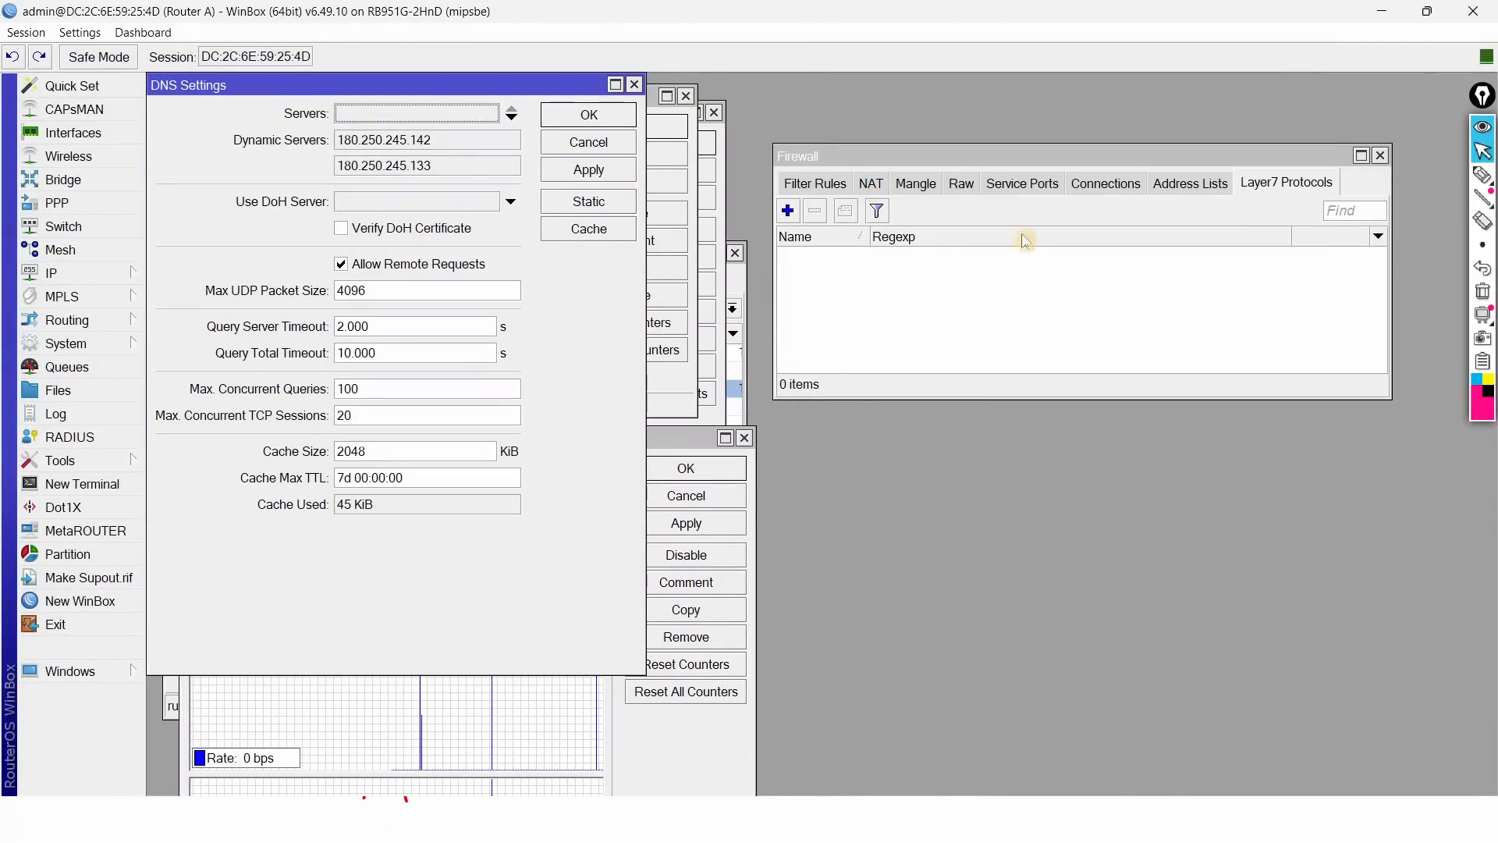
Step: Add Layer7 protocol 'blokir linux.org' with regexp ^.*(linux\.org).*
{"action": "left_click", "coordinate": [788, 210]}
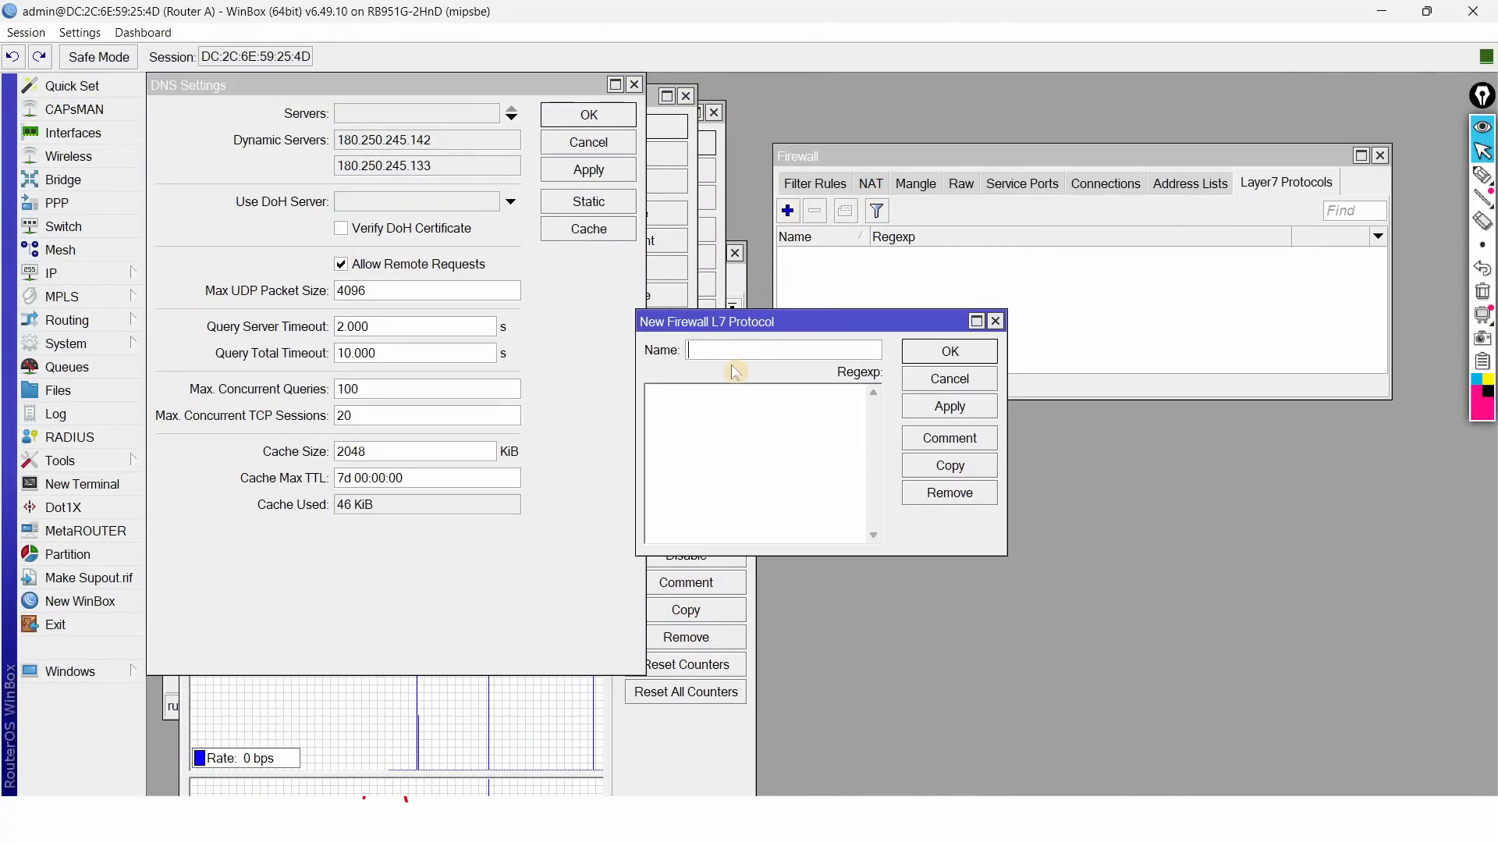
{"action": "type", "text": "blokir linux.org"}
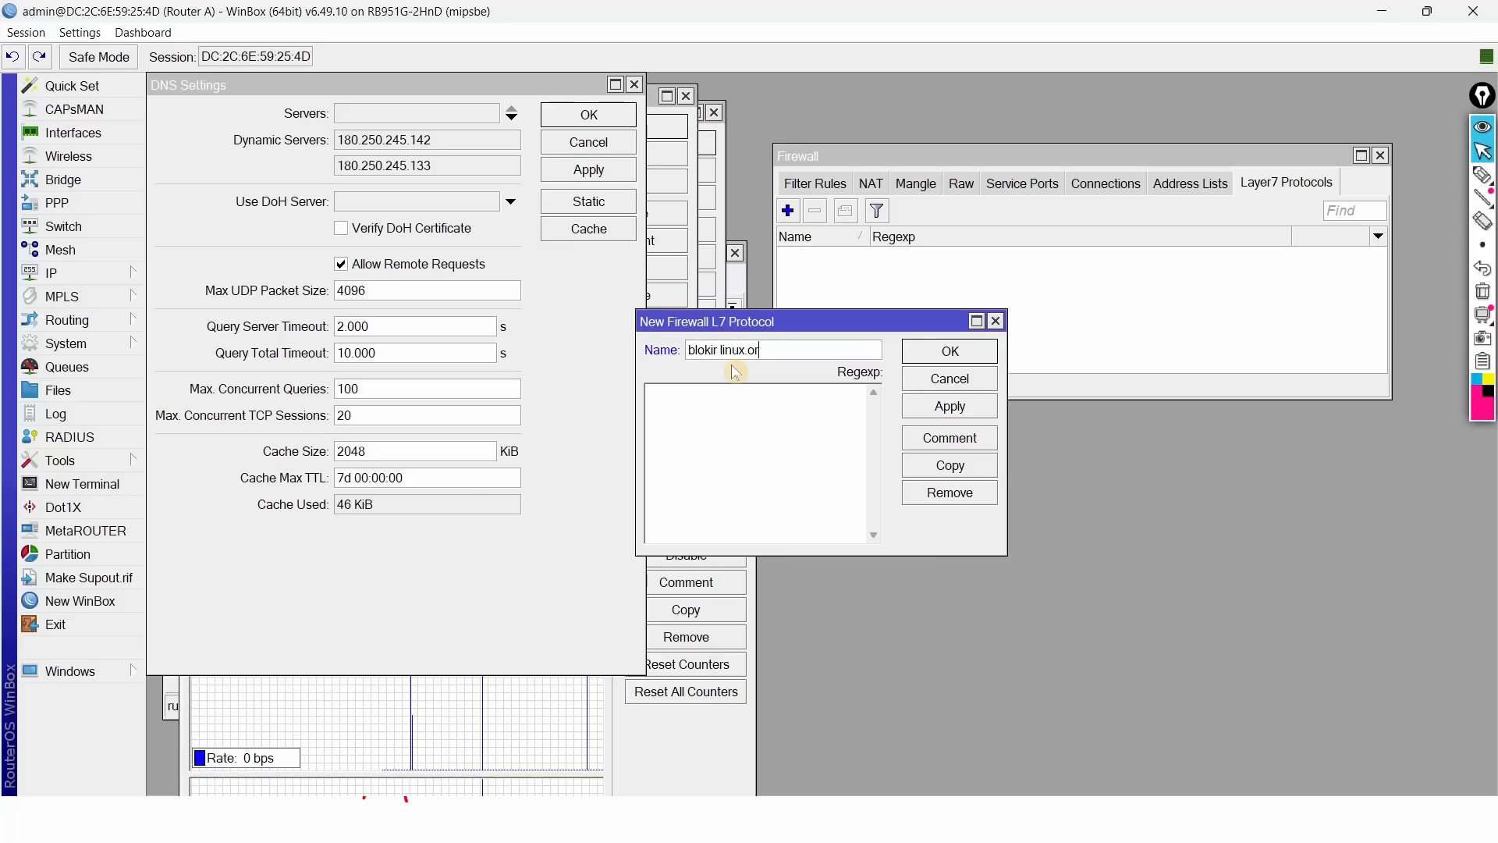
{"action": "left_click", "coordinate": [699, 419]}
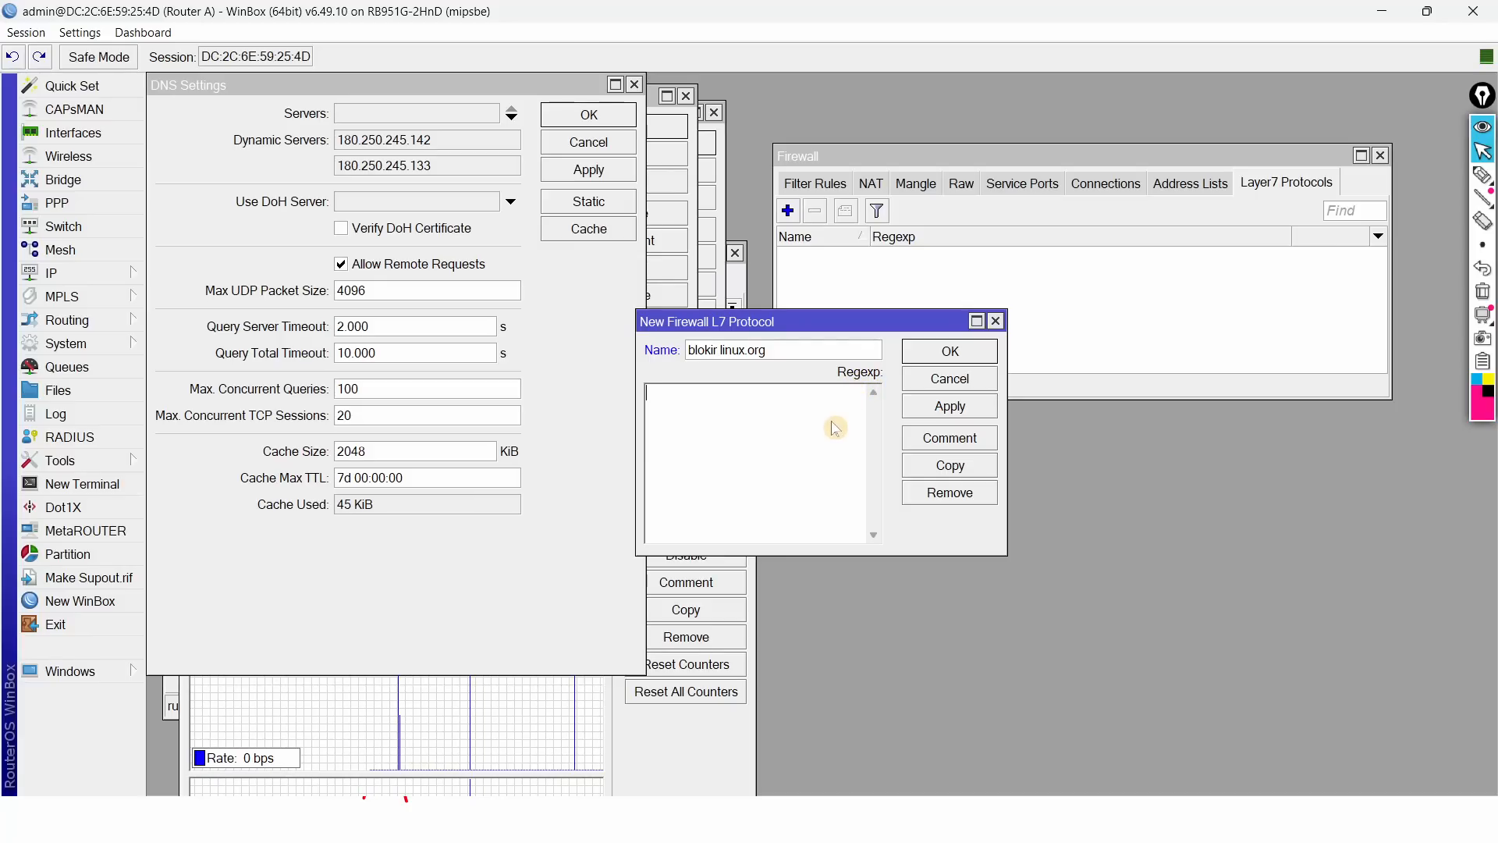
{"action": "type", "text": "^.*"}
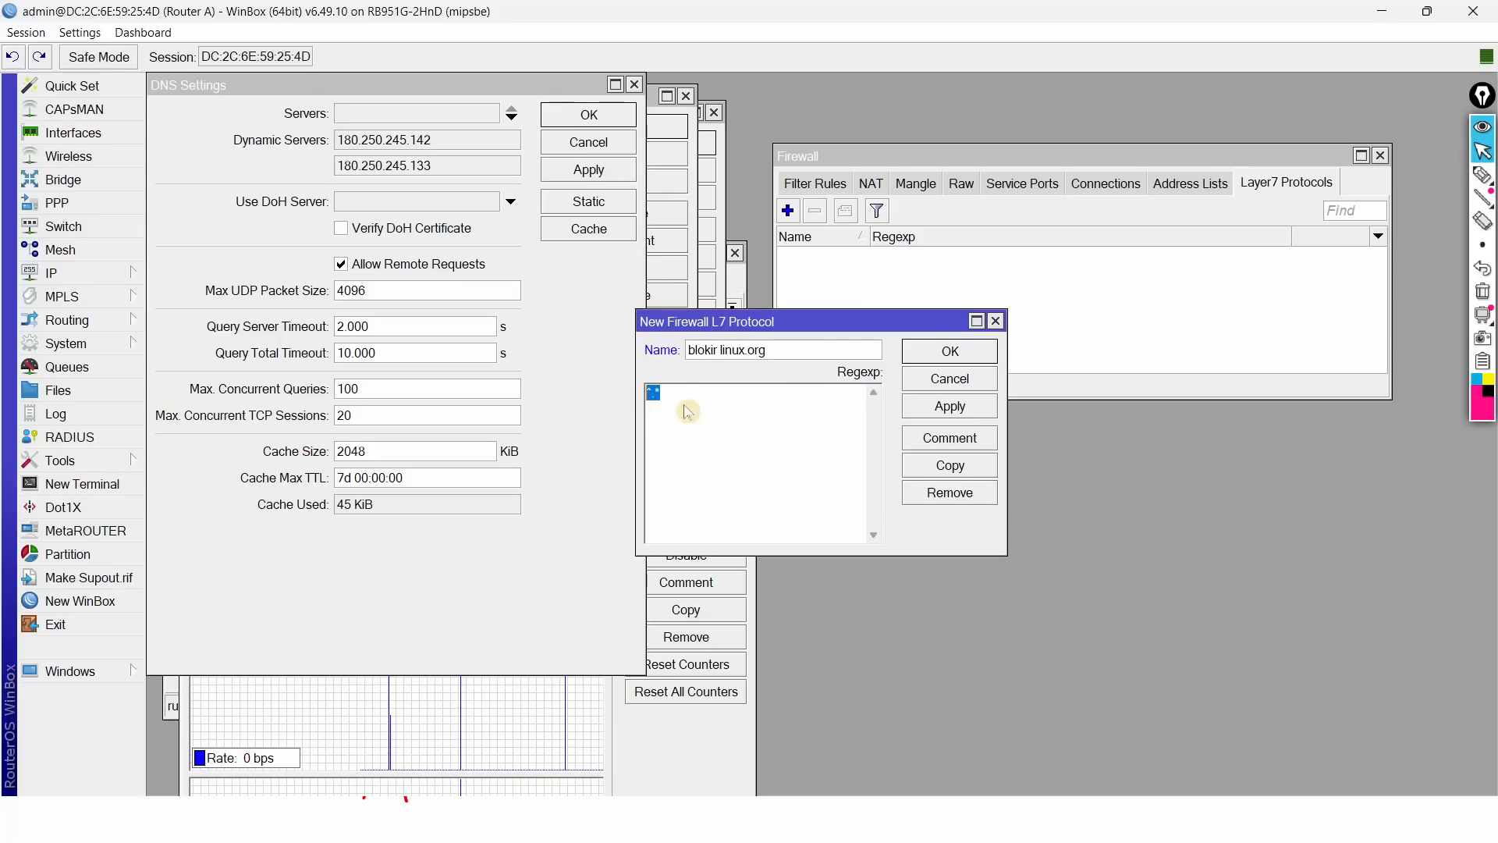
{"action": "type", "text": "()"}
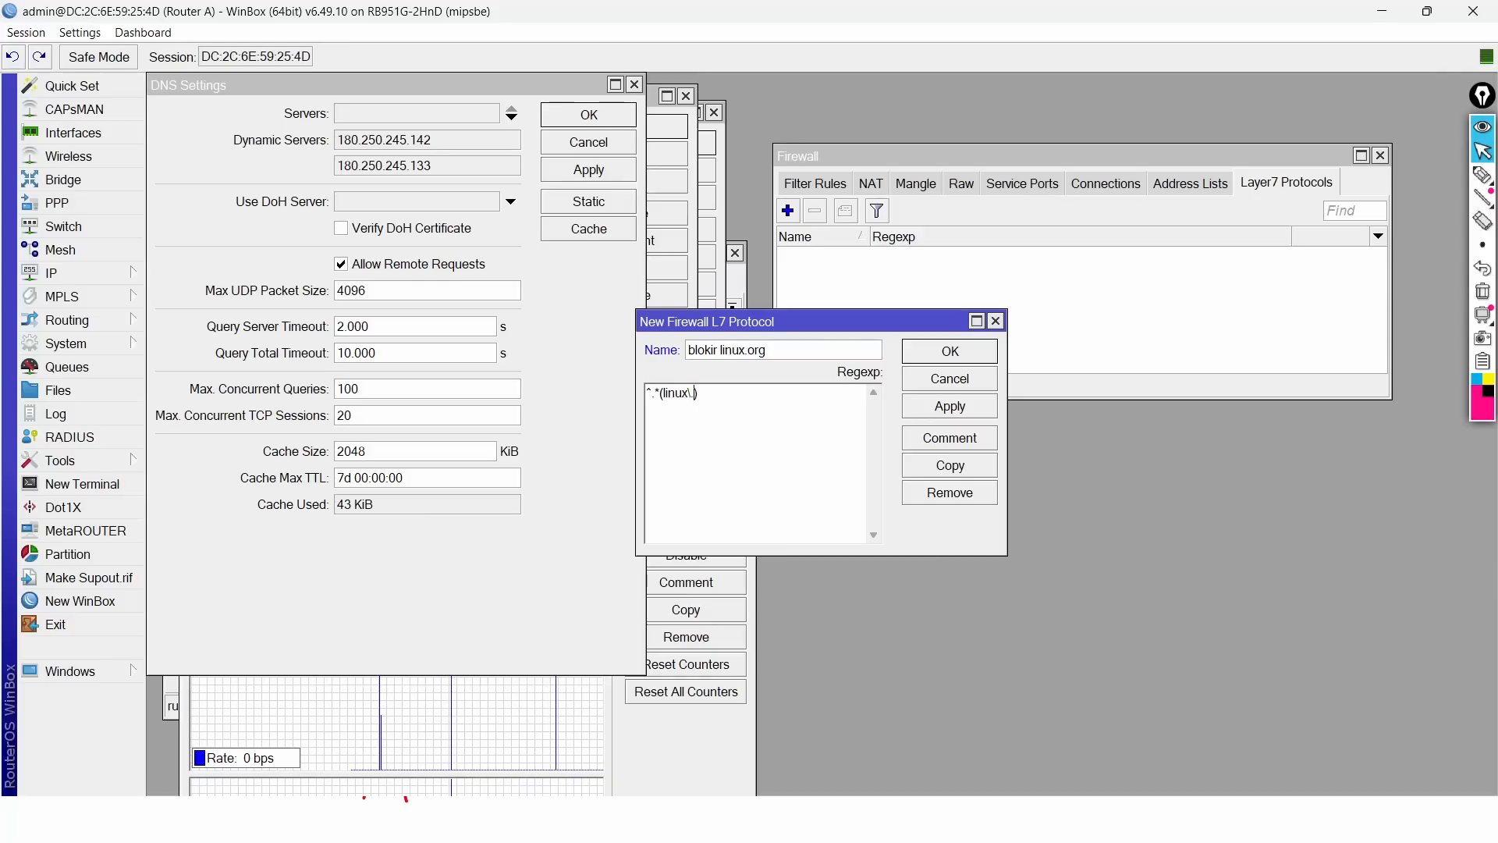
{"action": "type", "text": "\\.org"}
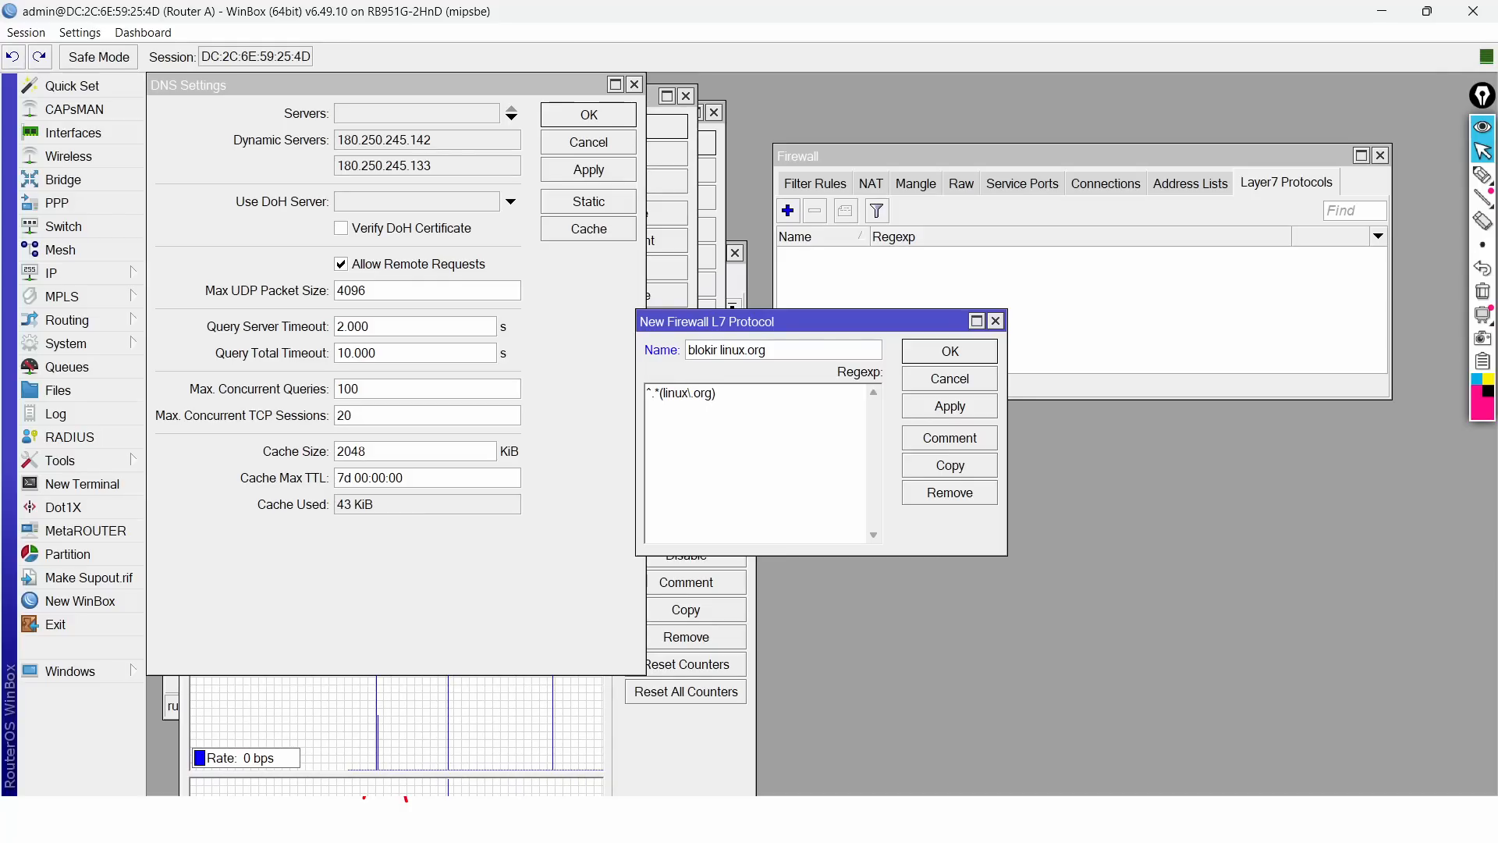
{"action": "left_click", "coordinate": [716, 393]}
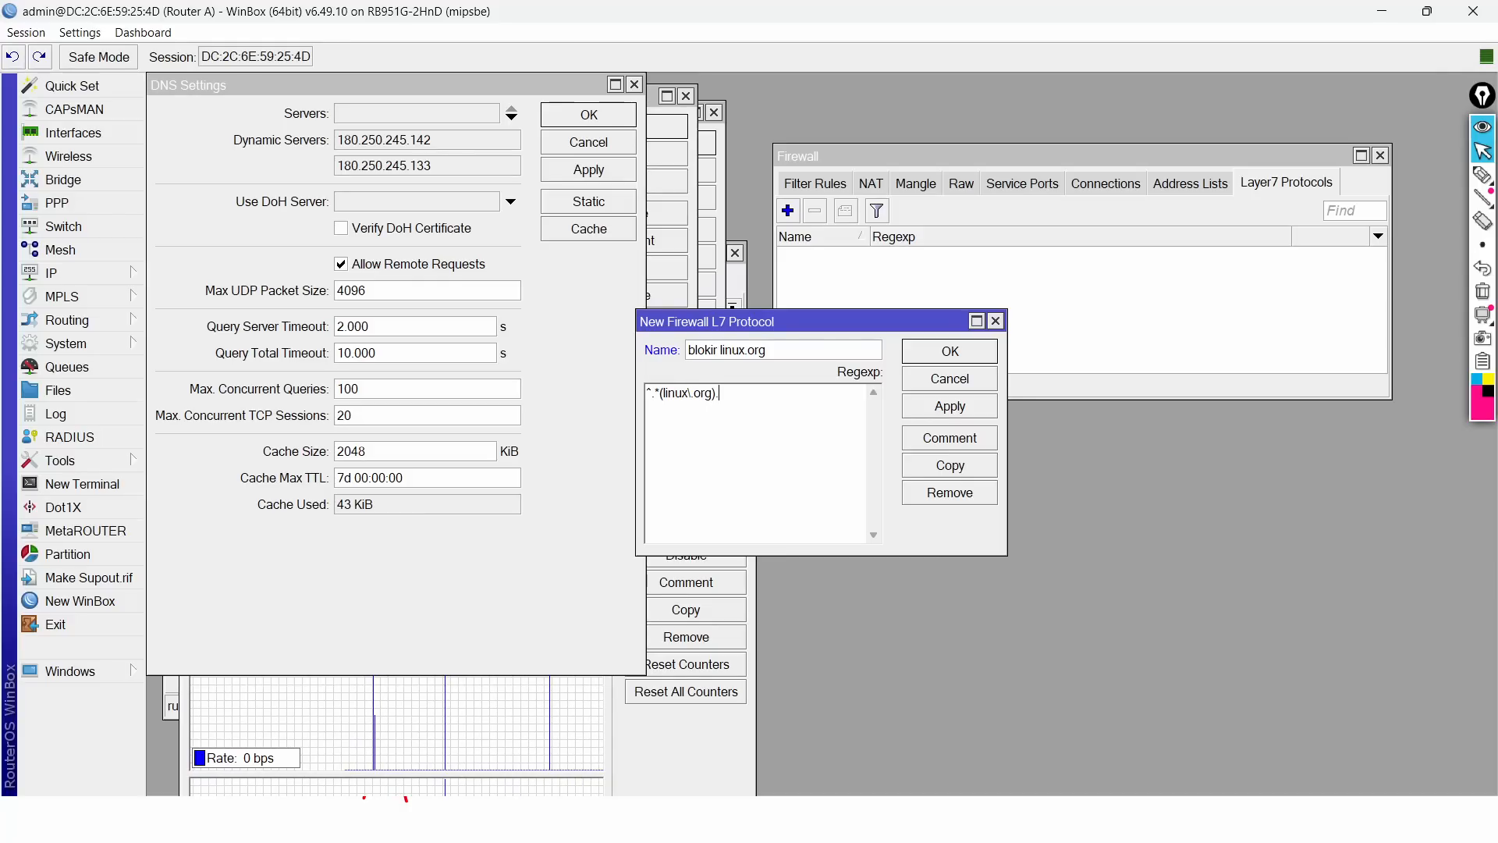
{"action": "double_click", "coordinate": [723, 409]}
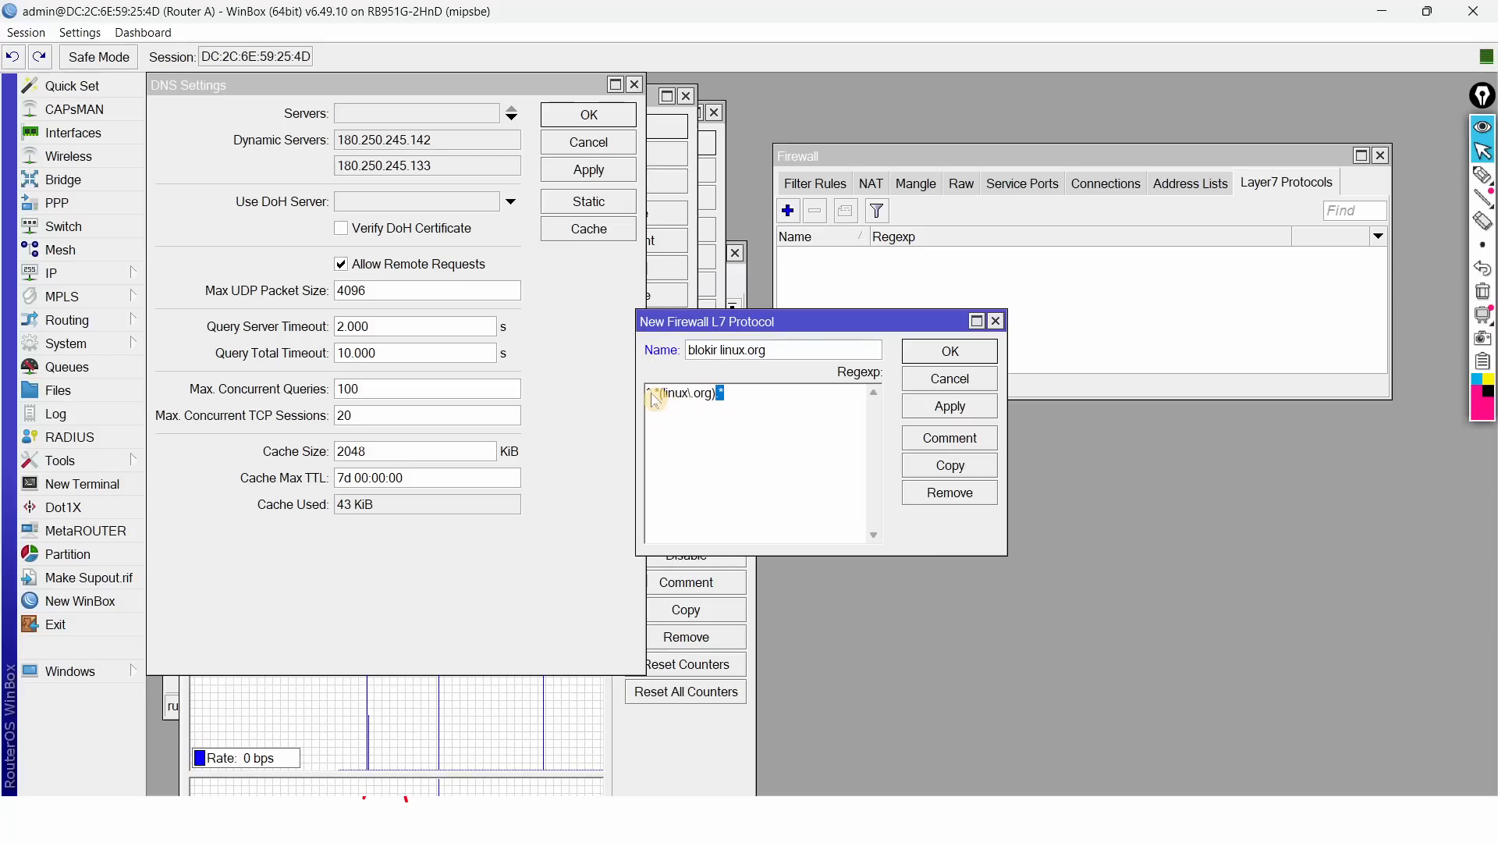
{"action": "left_click", "coordinate": [660, 413]}
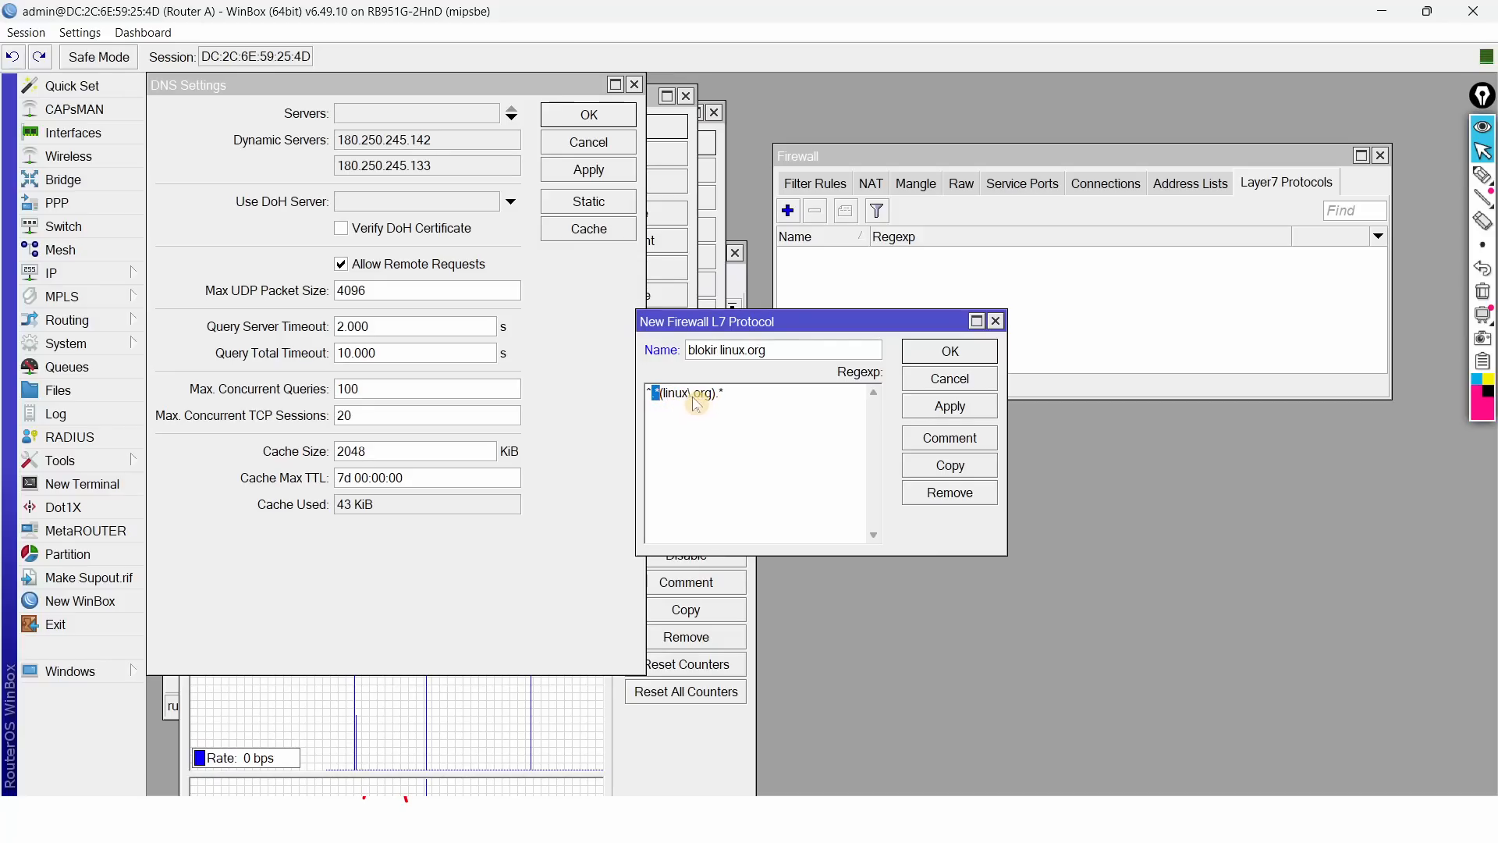
{"action": "left_click", "coordinate": [694, 403]}
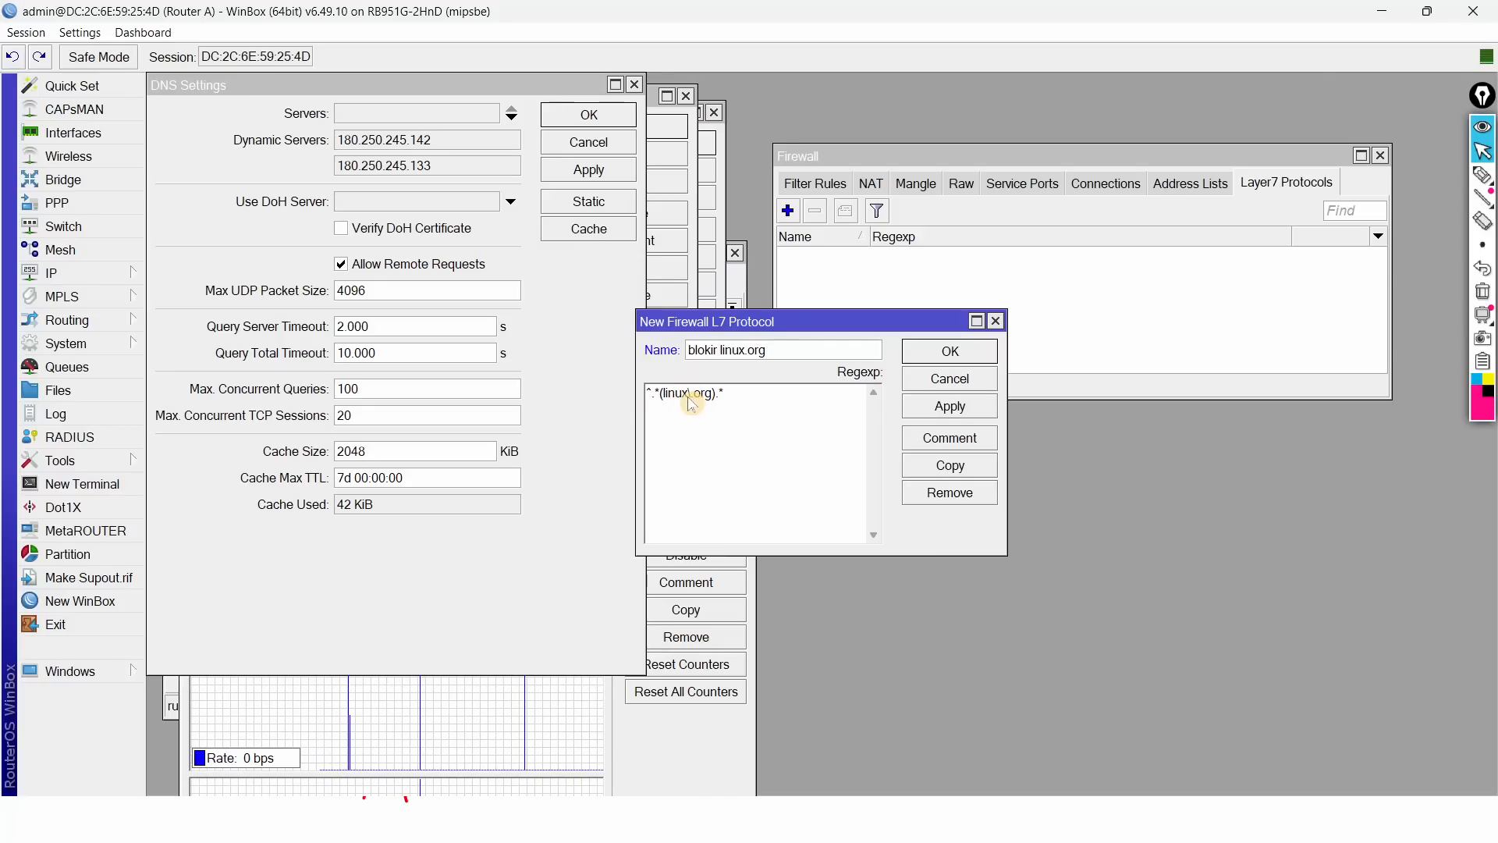
{"action": "left_click", "coordinate": [749, 410]}
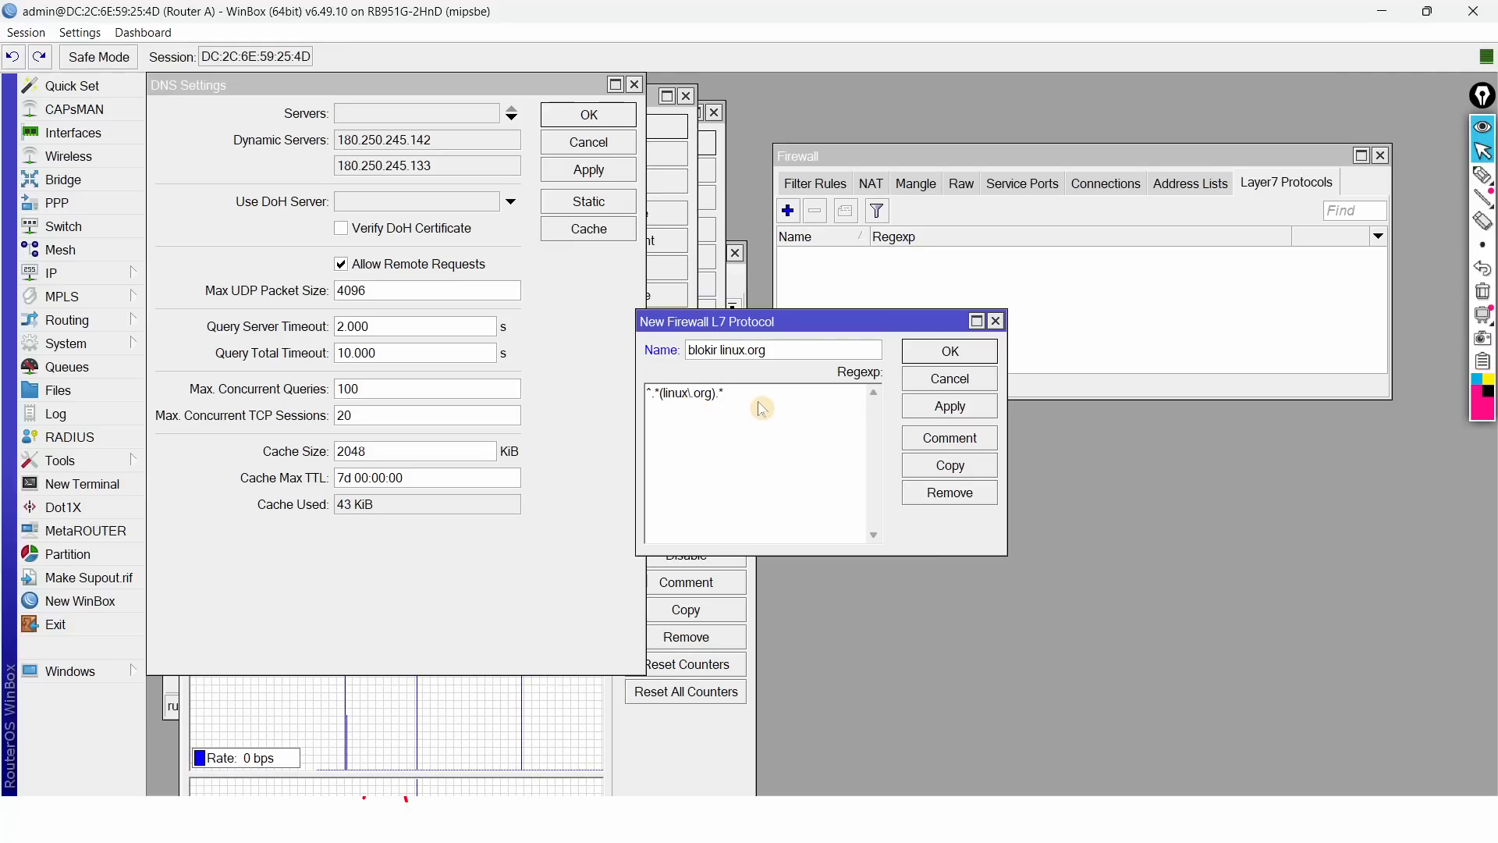
{"action": "left_click", "coordinate": [930, 348]}
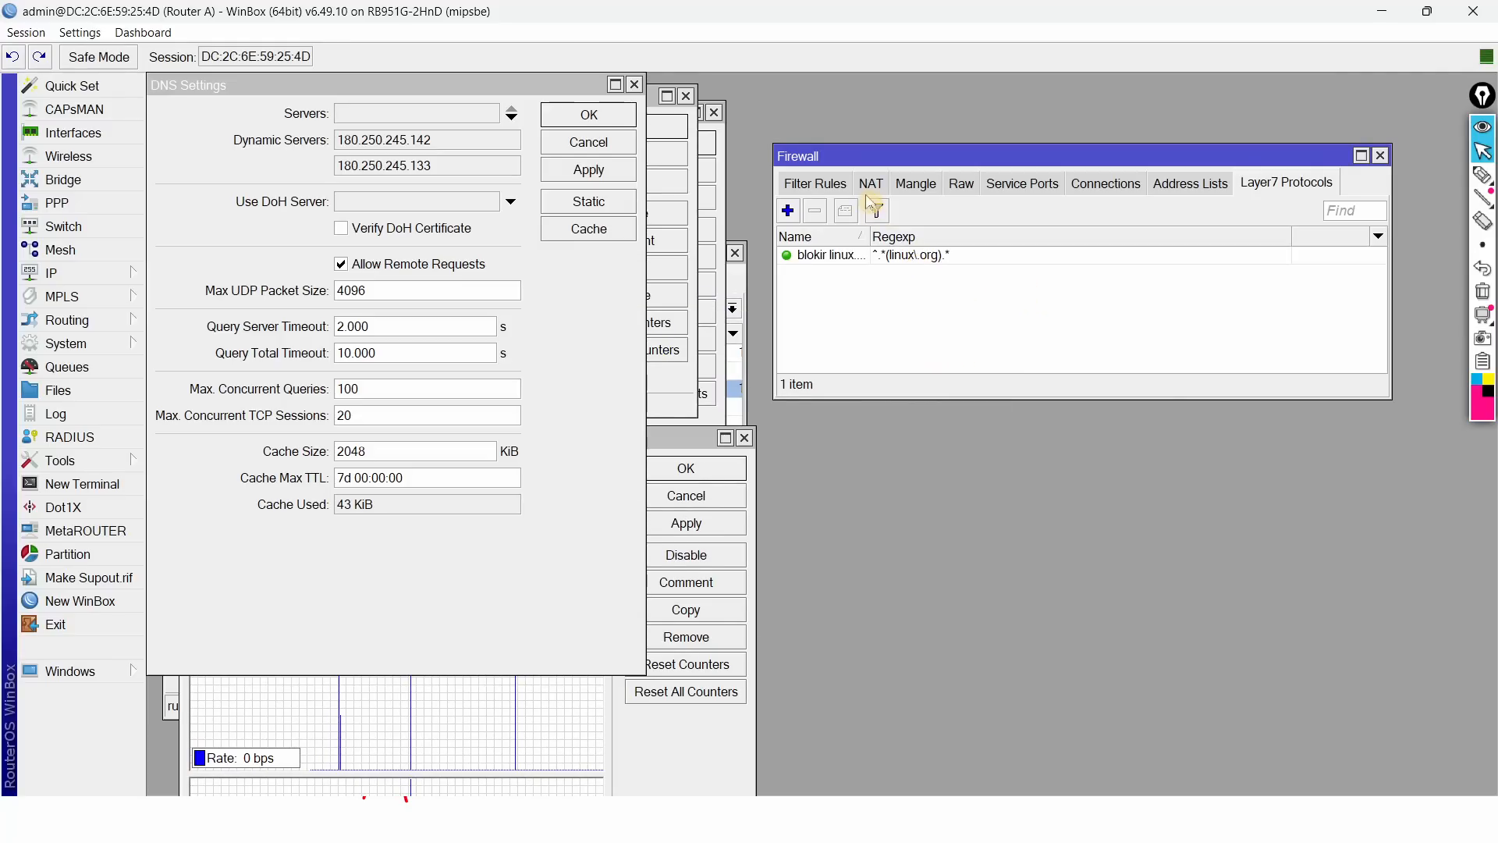
{"action": "left_click", "coordinate": [822, 187]}
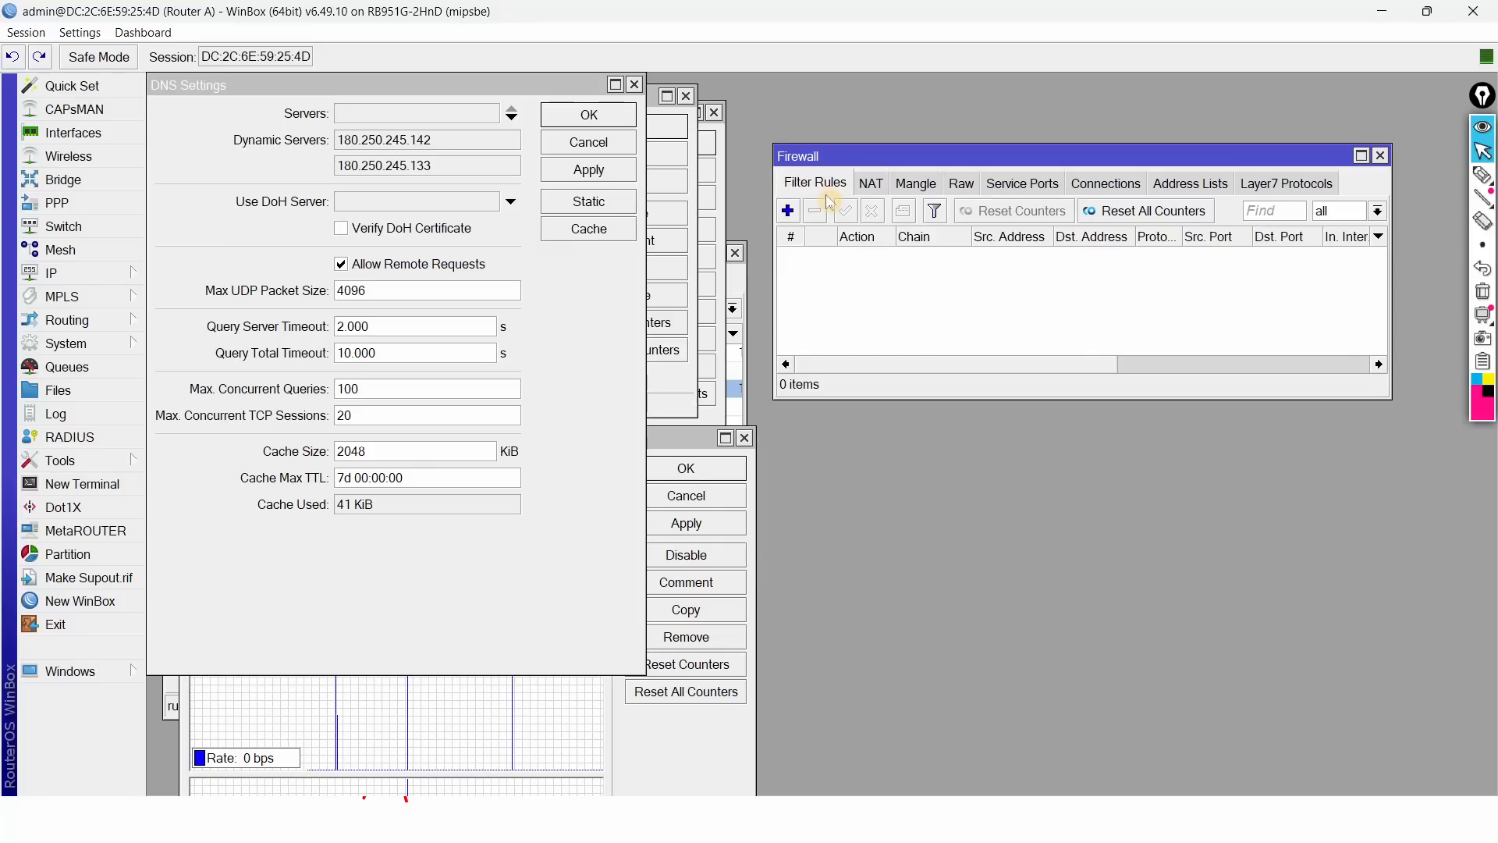
Step: Check the blokir linux.org entry in Layer7 Protocols, then return to Filter Rules
{"action": "left_click", "coordinate": [1277, 187]}
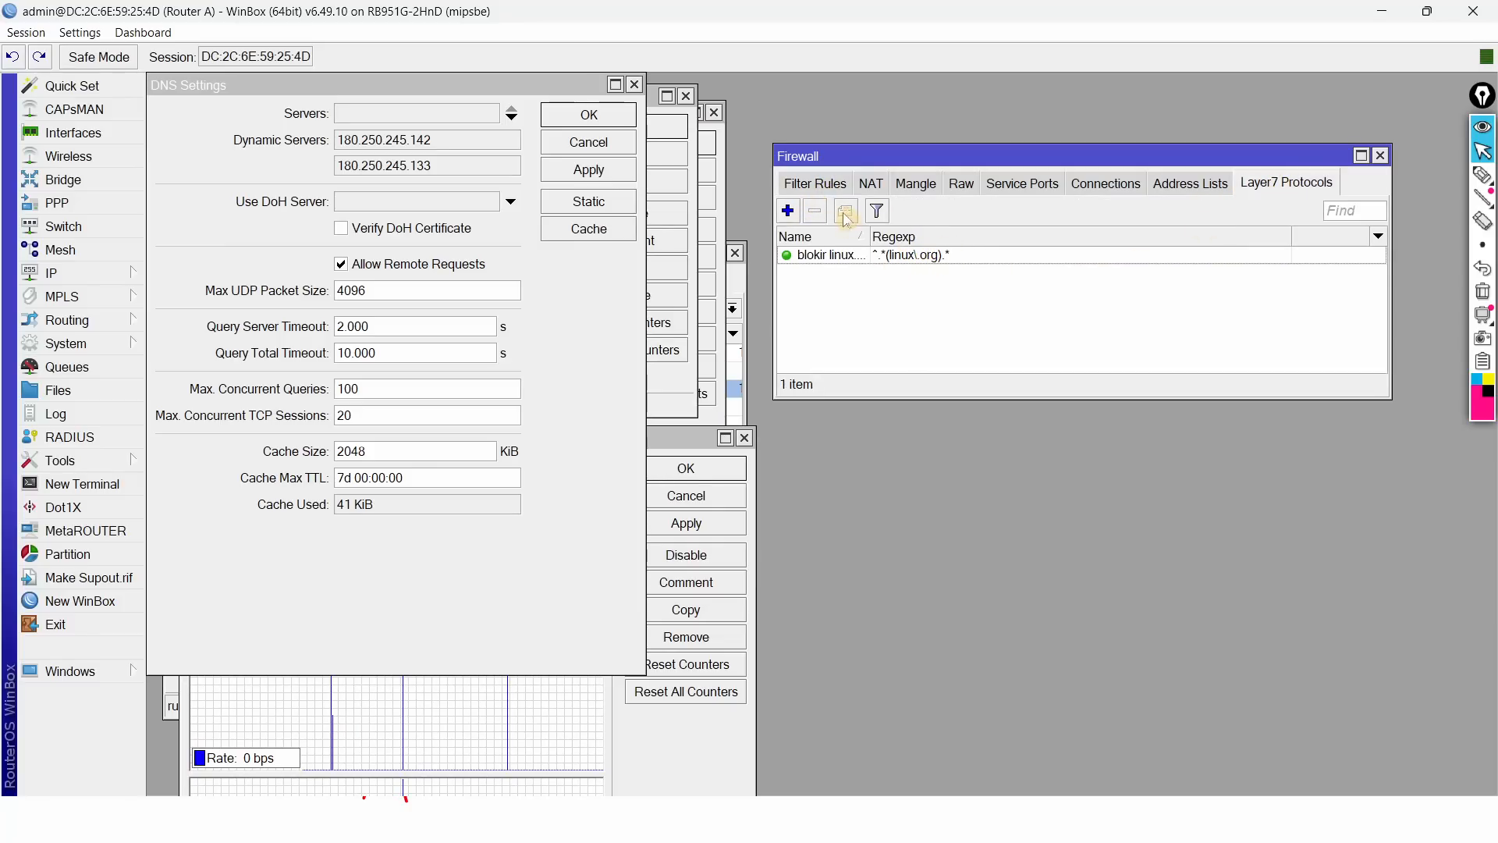
{"action": "left_click", "coordinate": [913, 257]}
{"action": "left_click", "coordinate": [822, 197]}
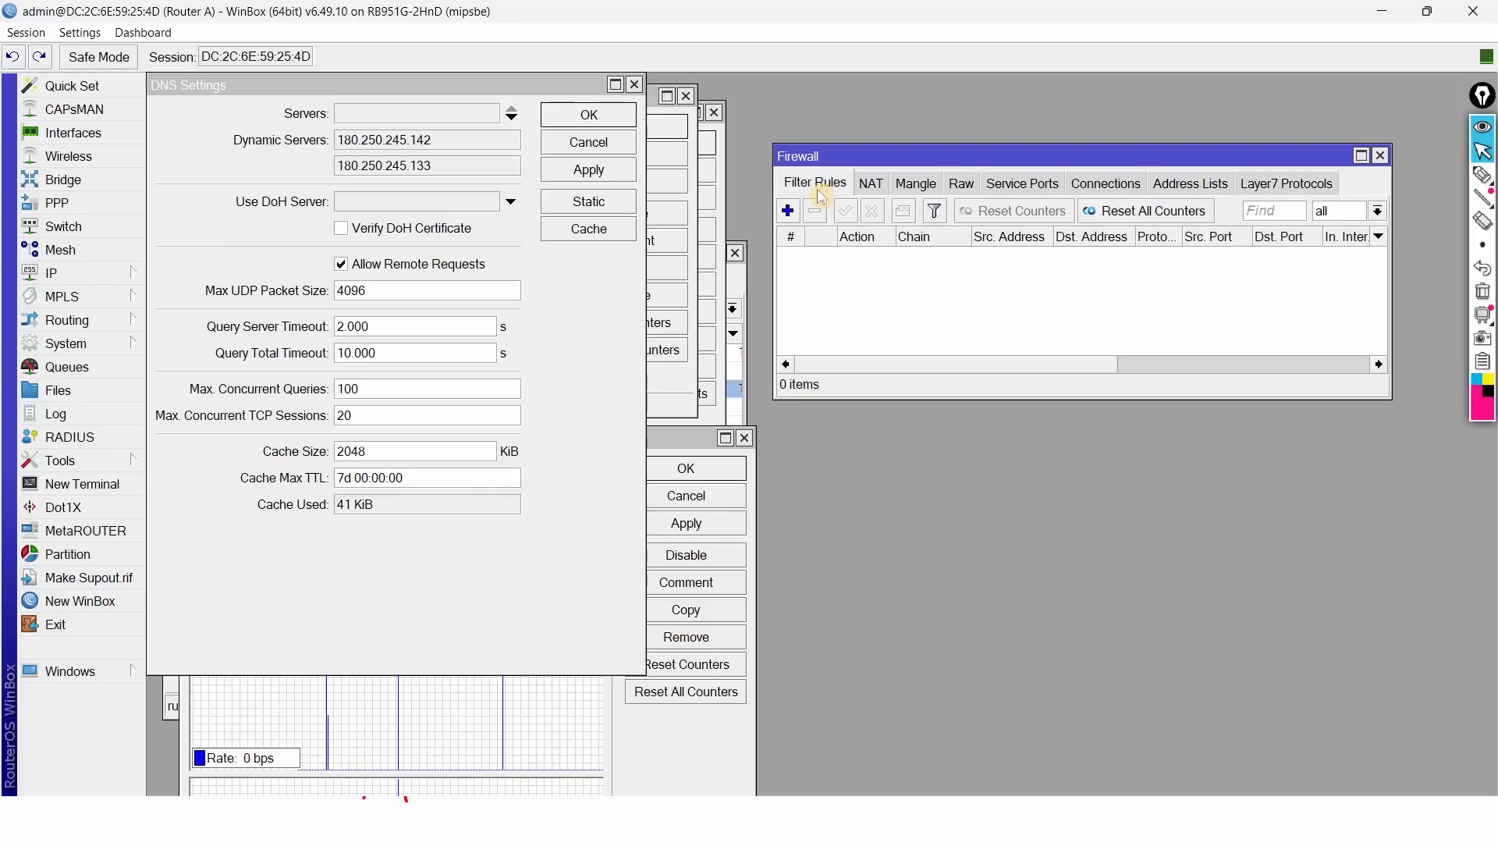
Step: Start a new forward-chain filter rule, enlarge its window, then view the topology slide
{"action": "left_click", "coordinate": [788, 213]}
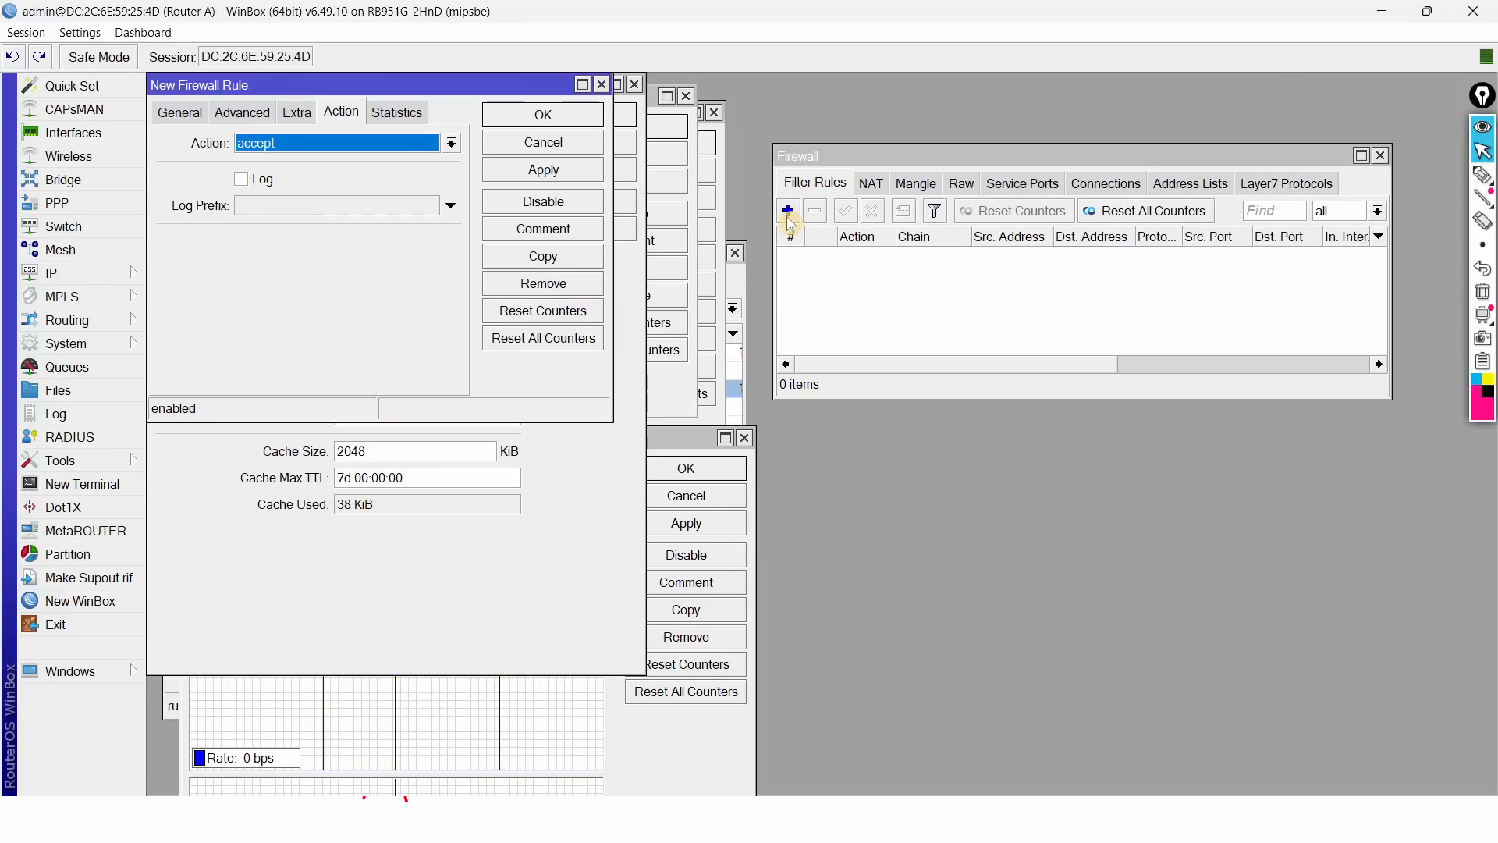
{"action": "left_click_drag", "start_coordinate": [480, 89], "coordinate": [1137, 426]}
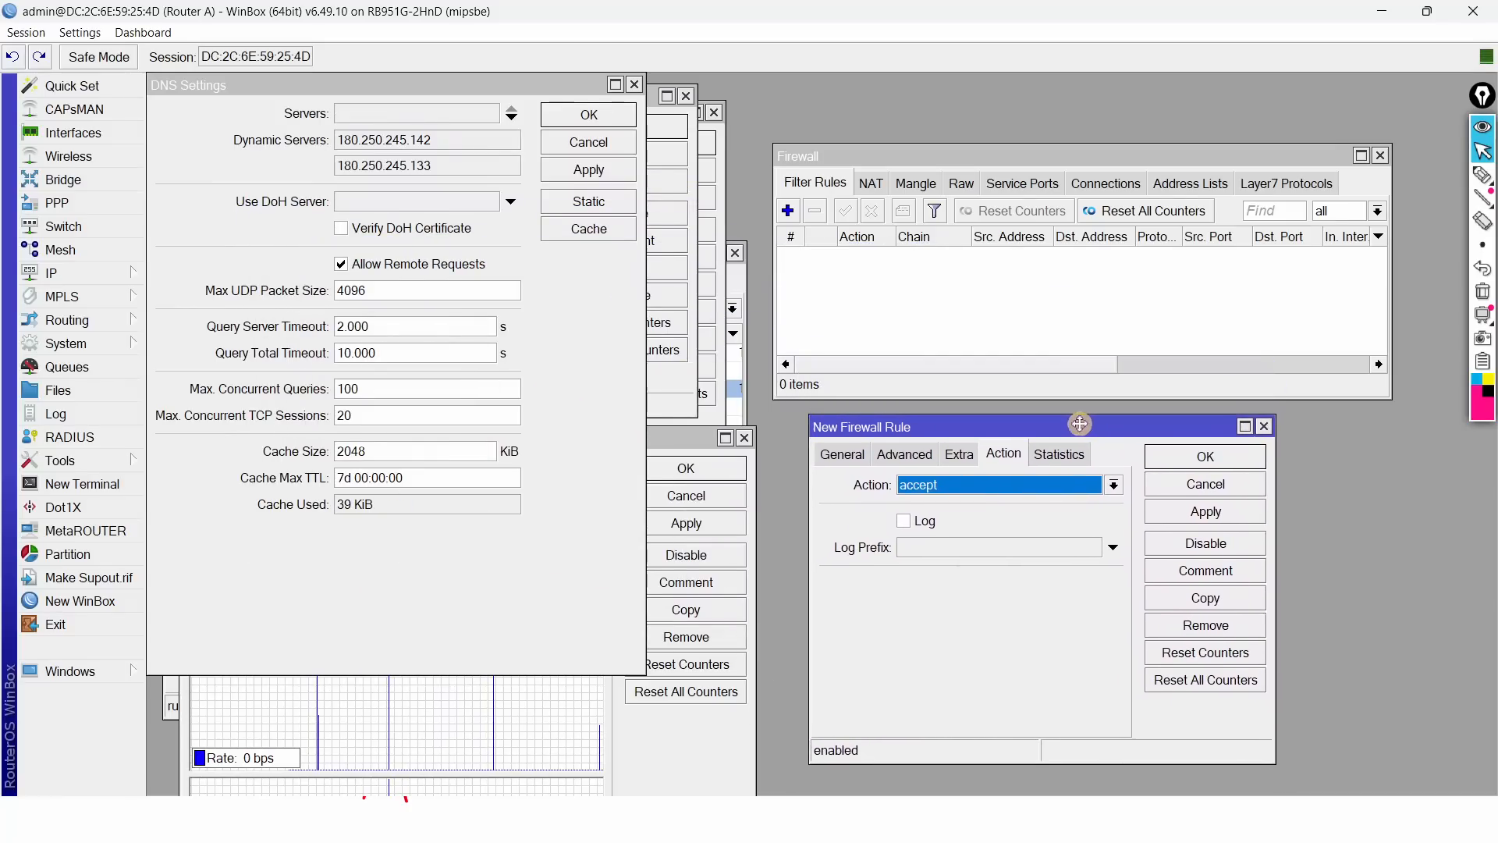
{"action": "left_click", "coordinate": [839, 451]}
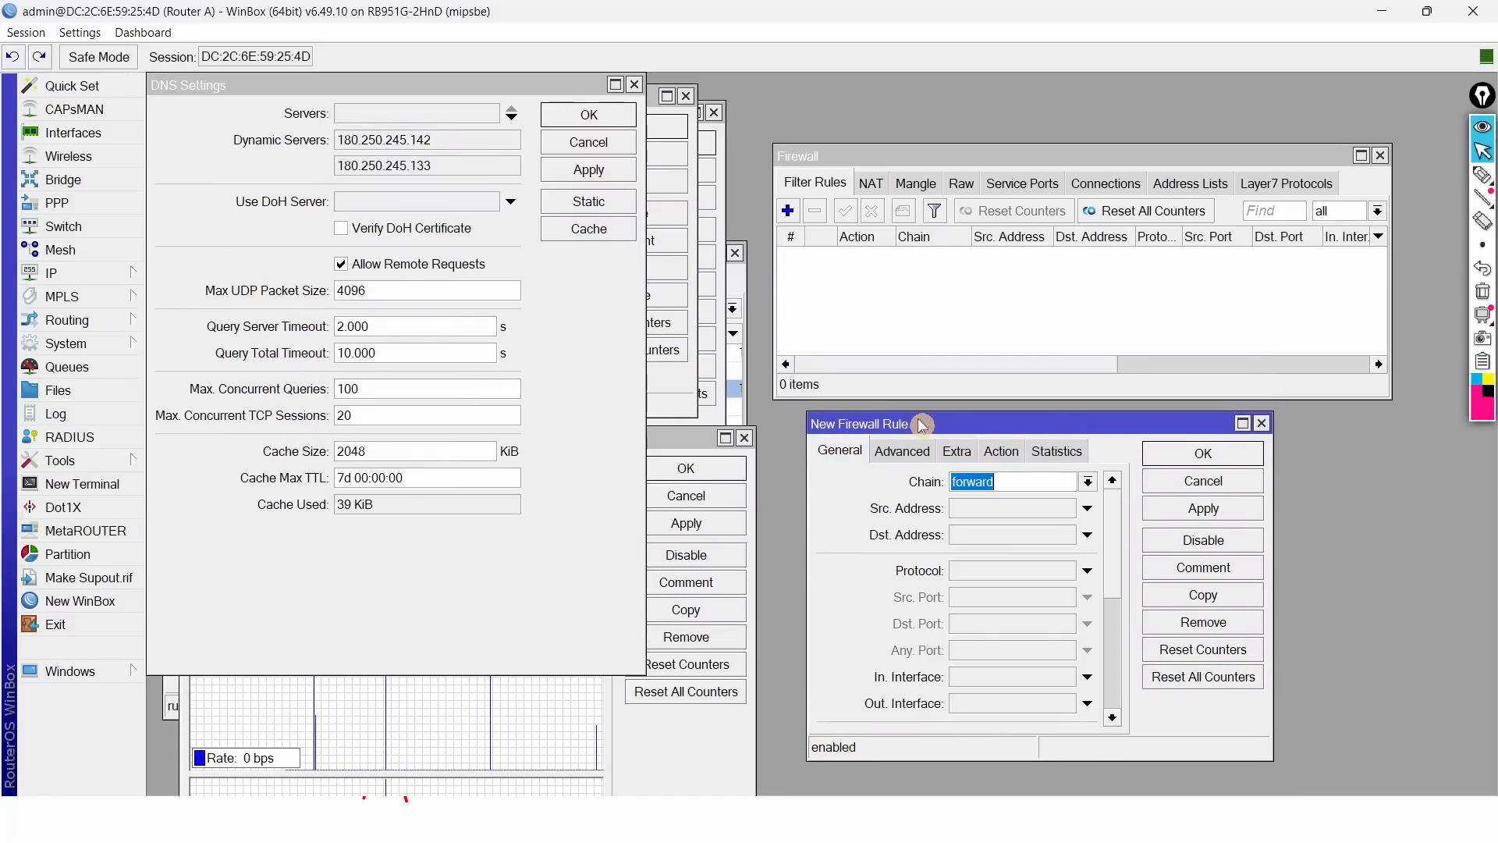
{"action": "left_click_drag", "start_coordinate": [923, 414], "coordinate": [927, 282]}
{"action": "left_click", "coordinate": [1085, 353]}
{"action": "left_click", "coordinate": [1085, 353]}
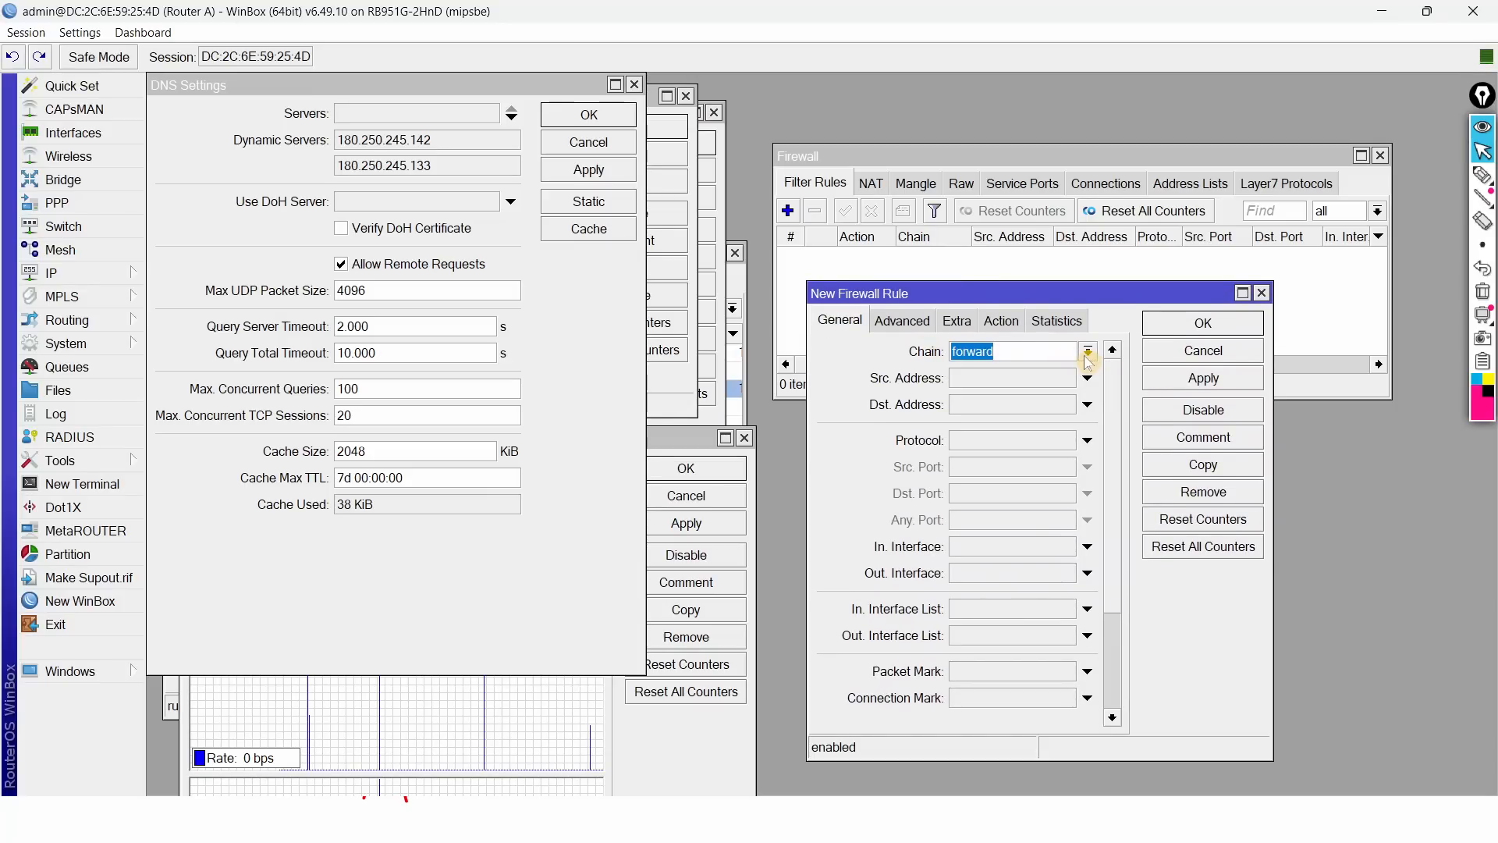
{"action": "key", "text": "super+Tab"}
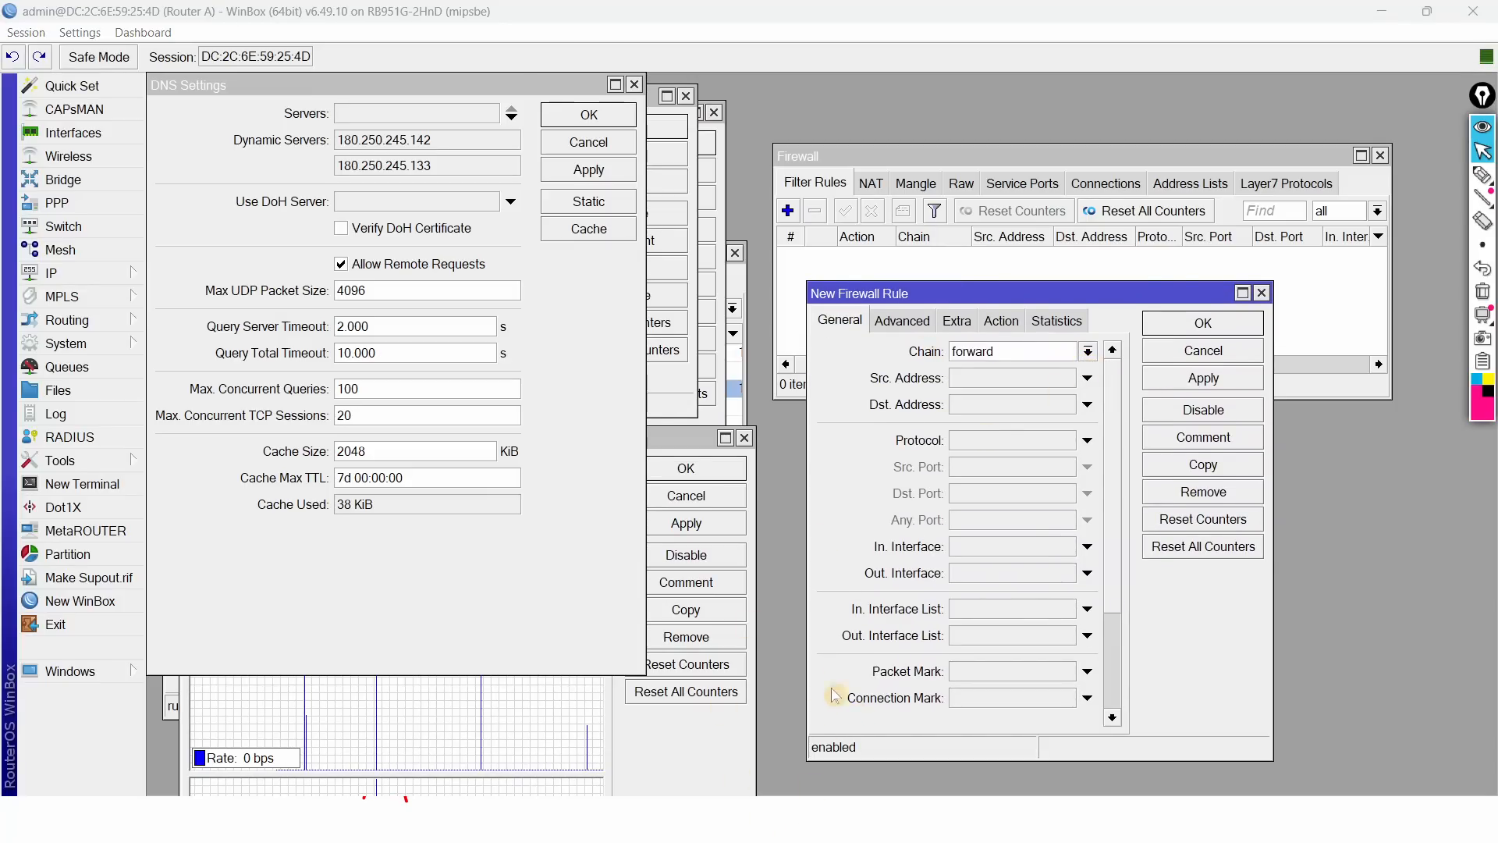
{"action": "left_click", "coordinate": [1231, 234]}
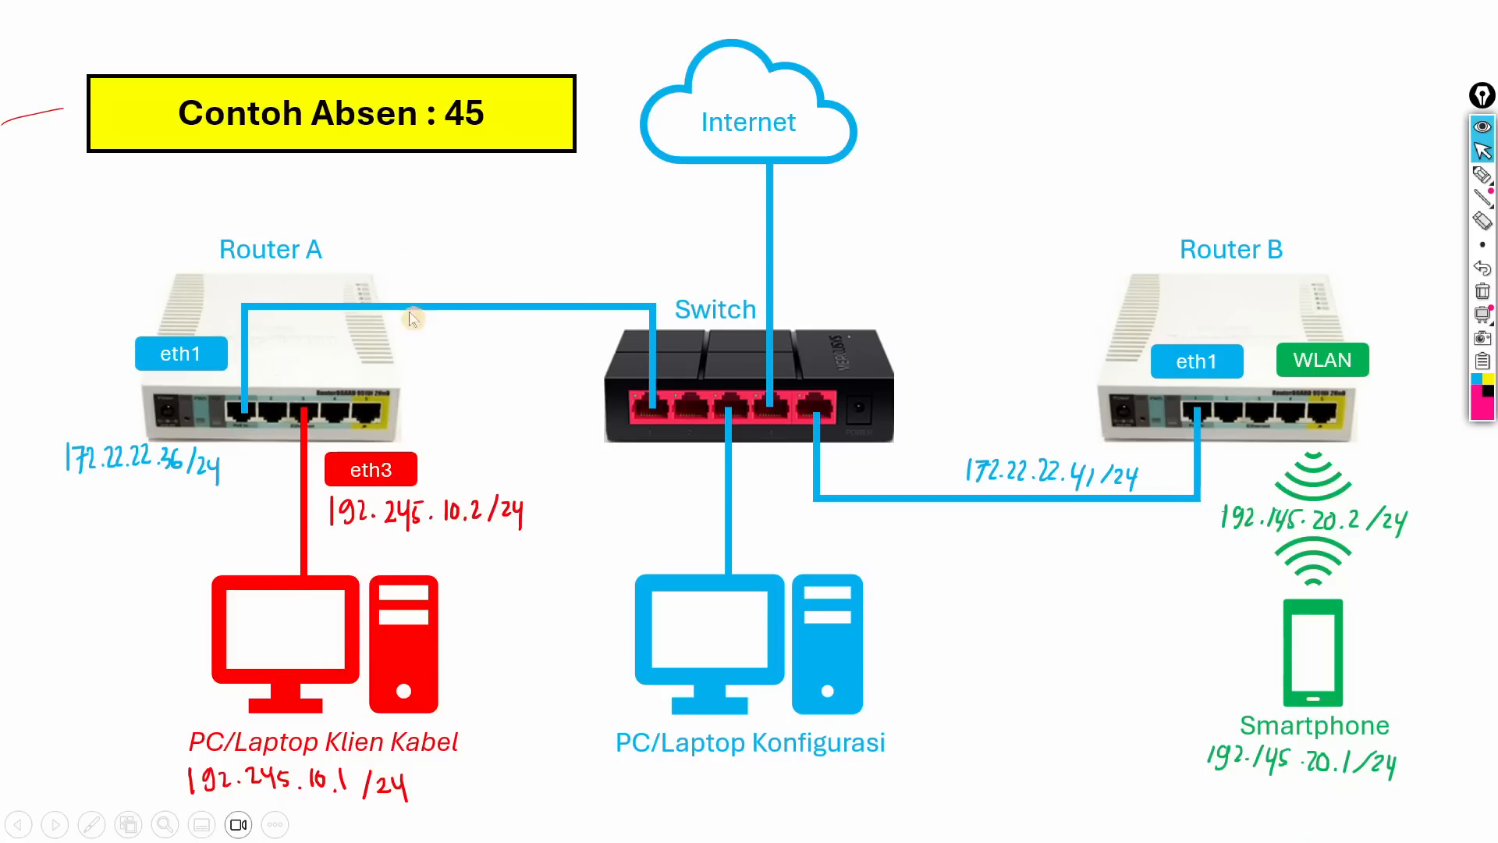
Step: Set the new rule to protocol tcp, destination port 443, in-interface ether3
{"action": "key", "text": "alt+Tab"}
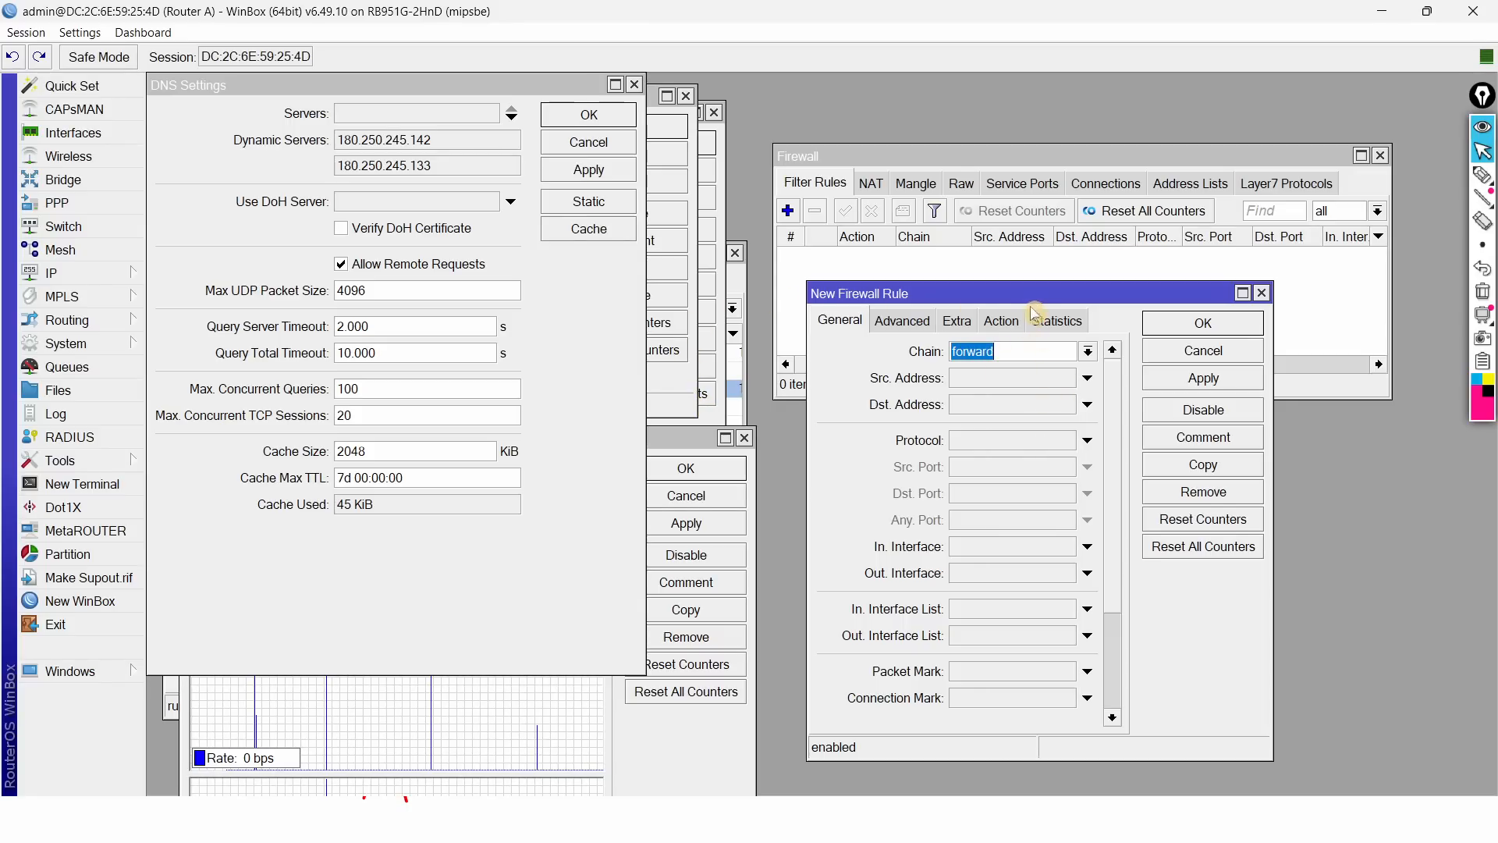
{"action": "left_click", "coordinate": [1018, 445]}
{"action": "left_click", "coordinate": [1011, 493]}
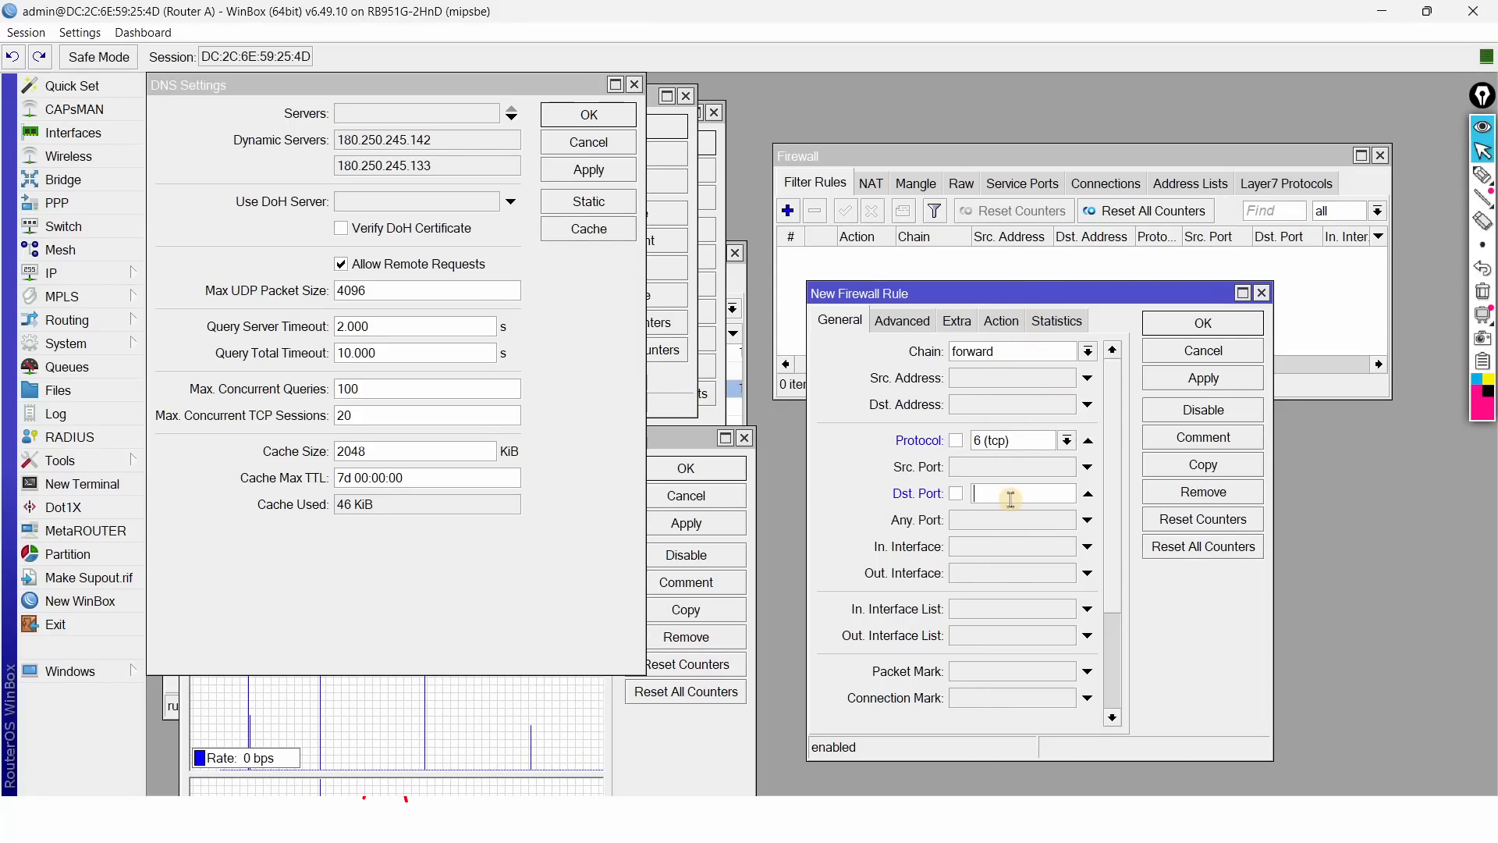
{"action": "type", "text": "443"}
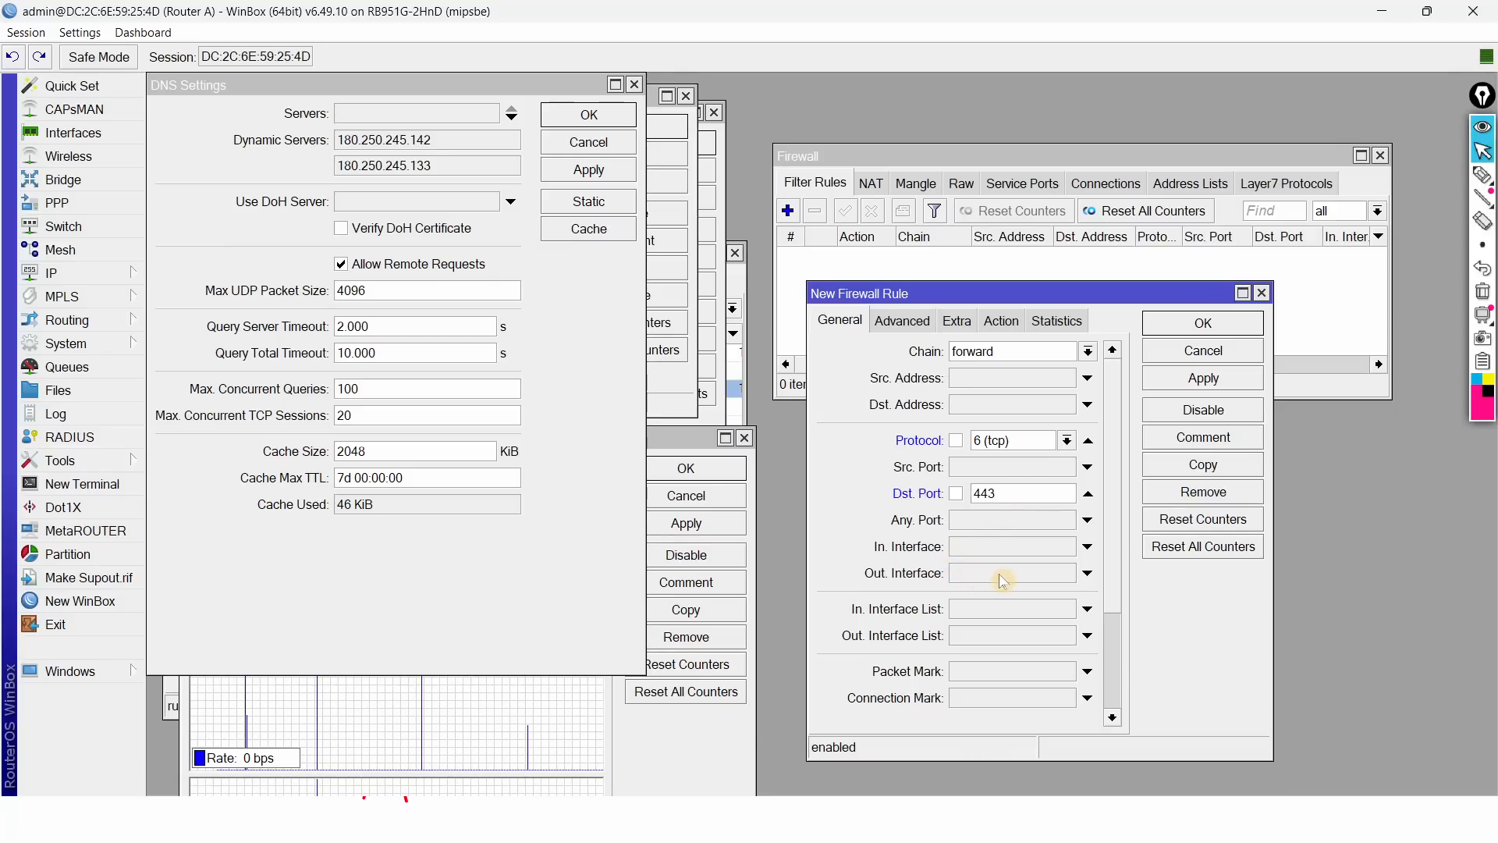
{"action": "left_click", "coordinate": [1087, 546]}
{"action": "left_click", "coordinate": [1067, 546]}
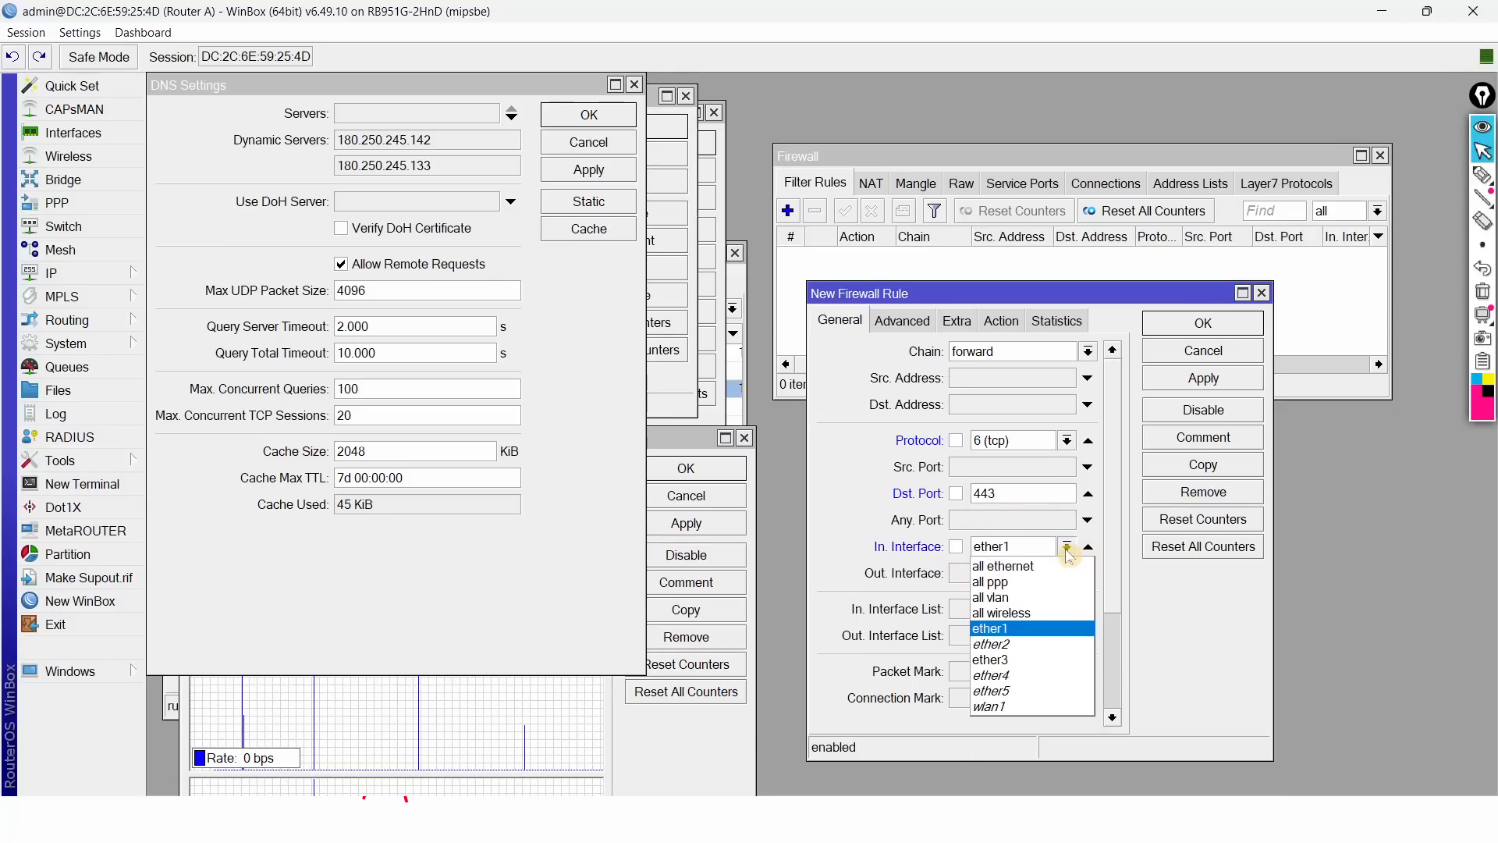
{"action": "left_click", "coordinate": [1013, 660]}
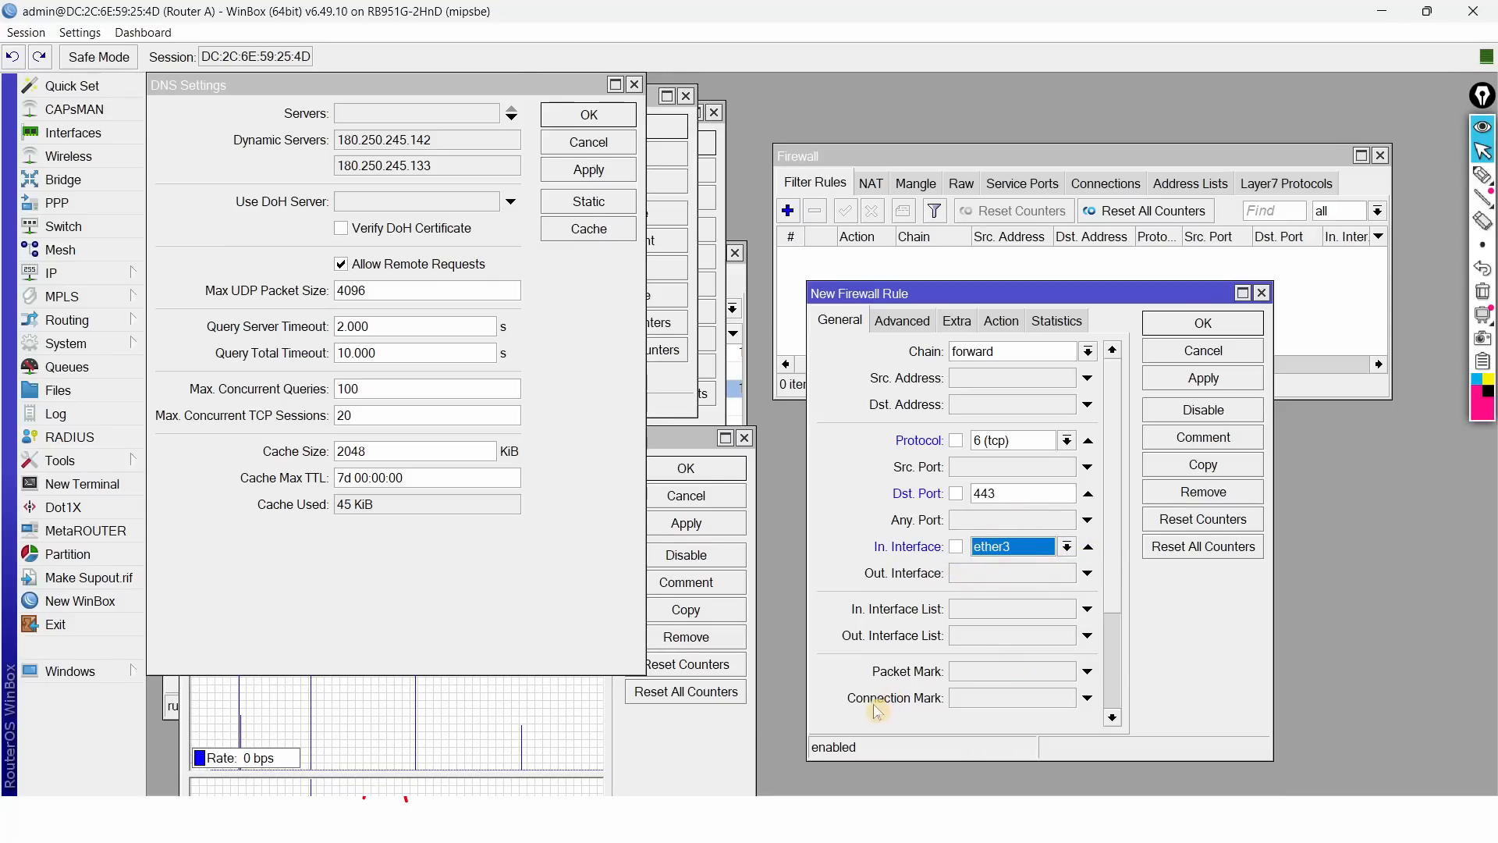
{"action": "key", "text": "alt+Tab"}
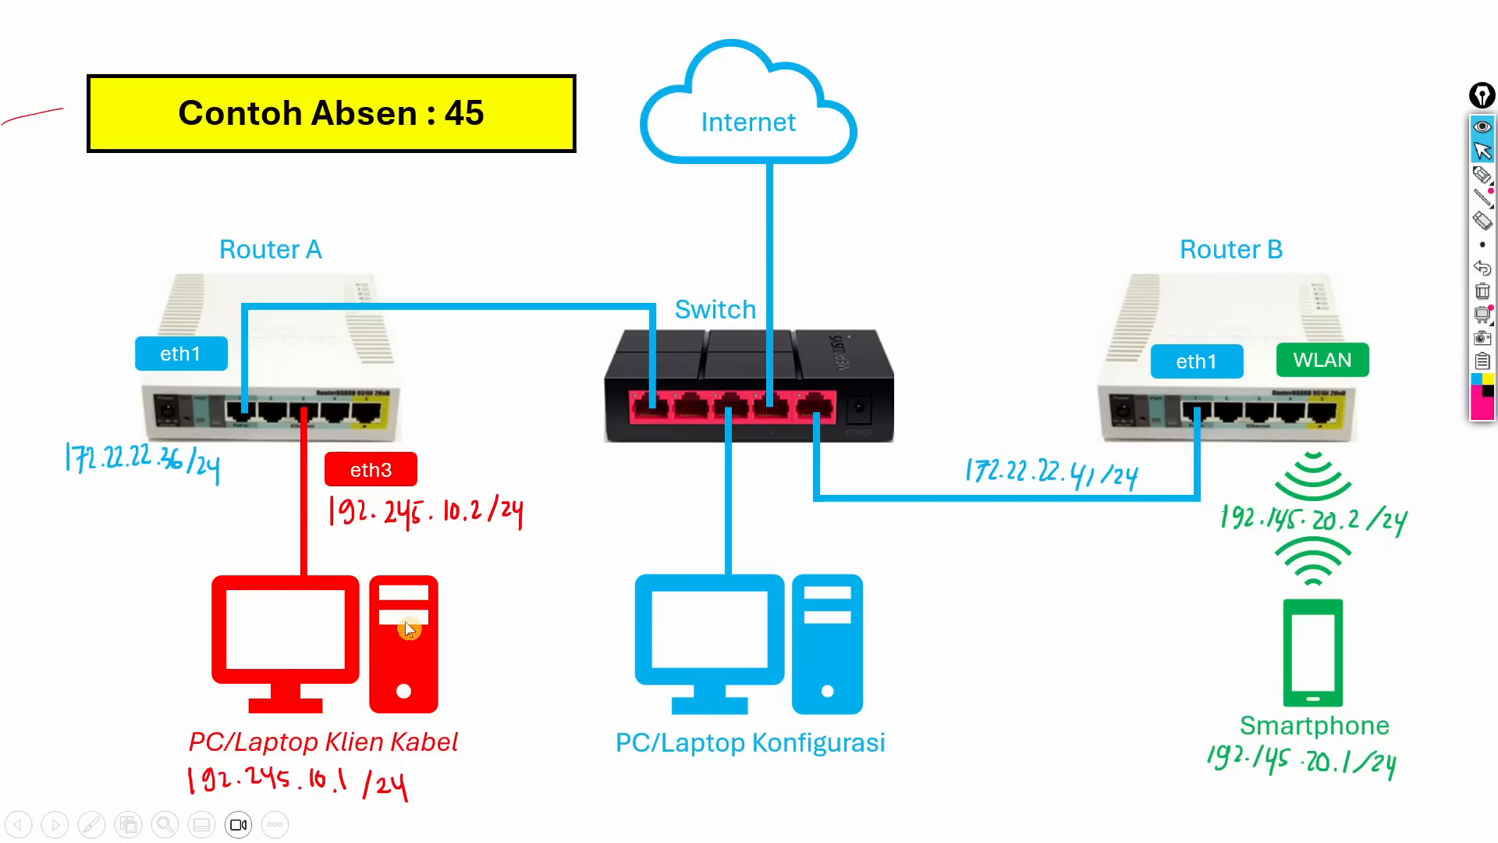
{"action": "key", "text": "alt+Tab"}
Step: Match the new rule on Layer7 protocol 'blokir linux.org' and set its action to drop
{"action": "left_click", "coordinate": [904, 320]}
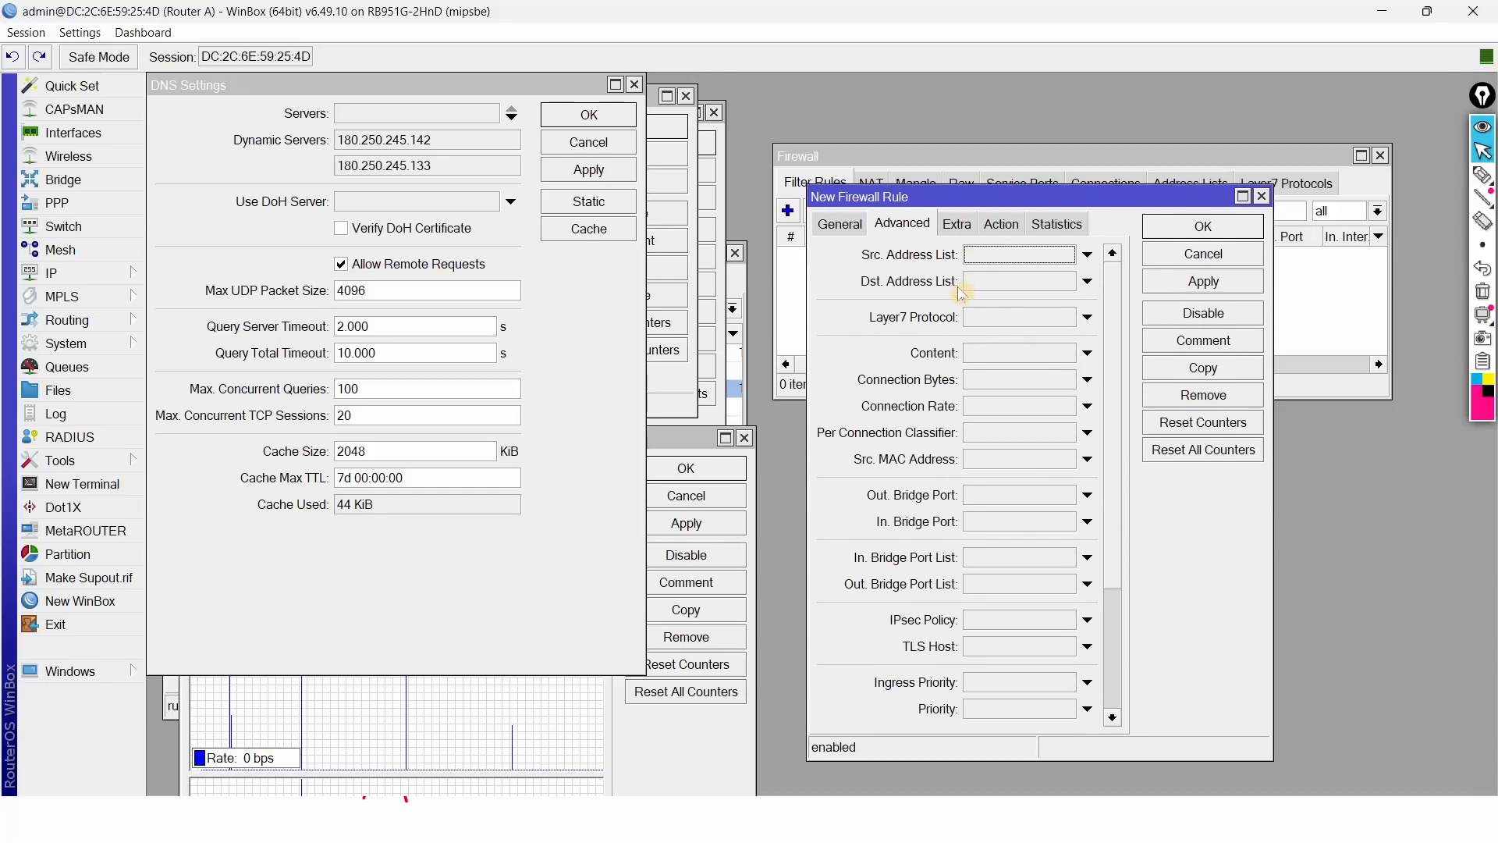
{"action": "left_click", "coordinate": [1087, 318]}
{"action": "left_click", "coordinate": [1082, 317]}
{"action": "left_click", "coordinate": [1059, 328]}
{"action": "left_click", "coordinate": [1014, 225]}
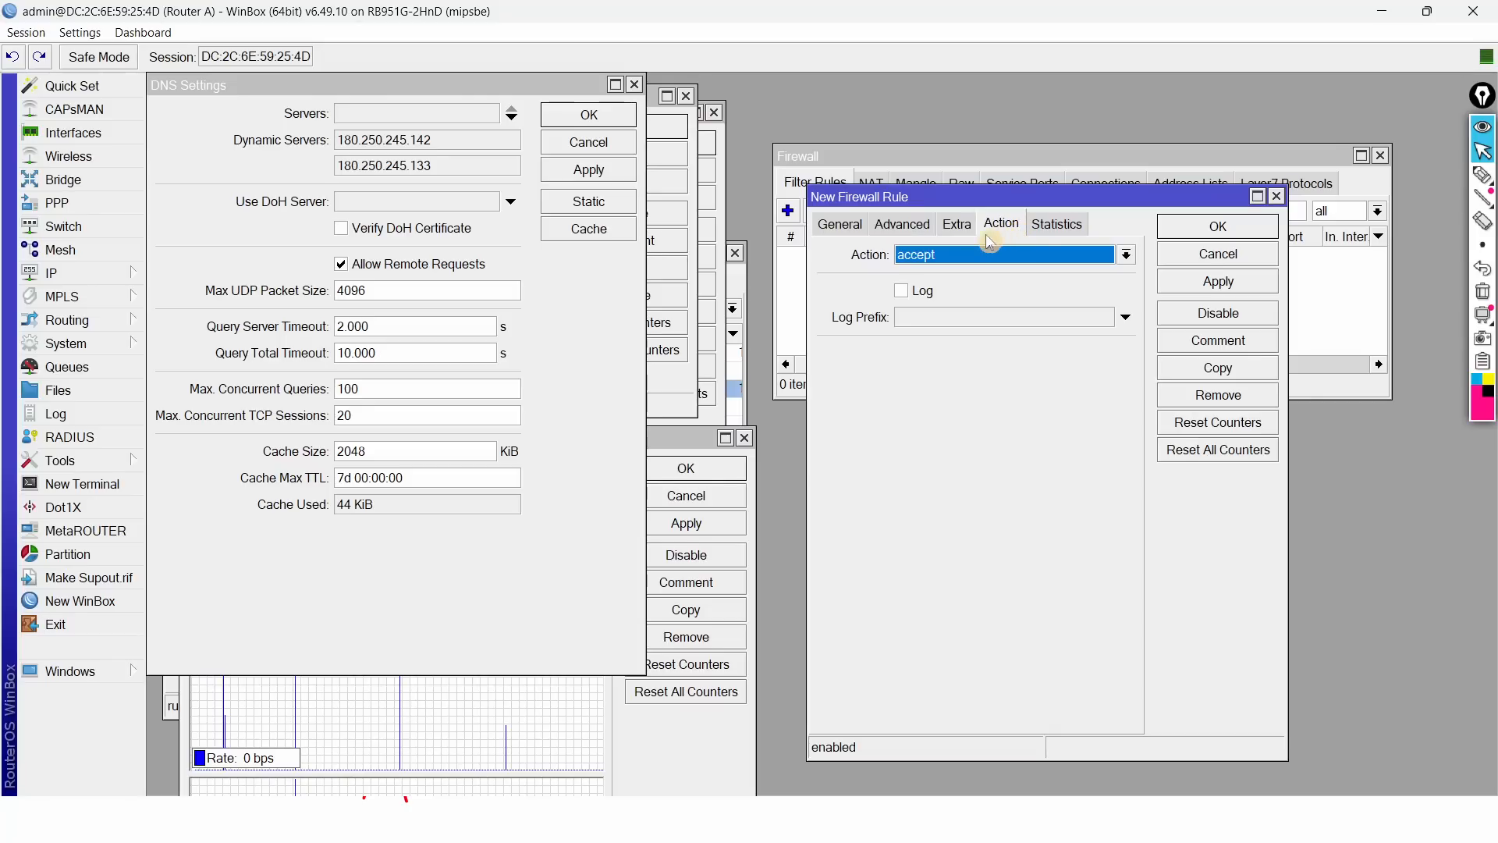
{"action": "left_click", "coordinate": [997, 255]}
{"action": "left_click", "coordinate": [934, 325]}
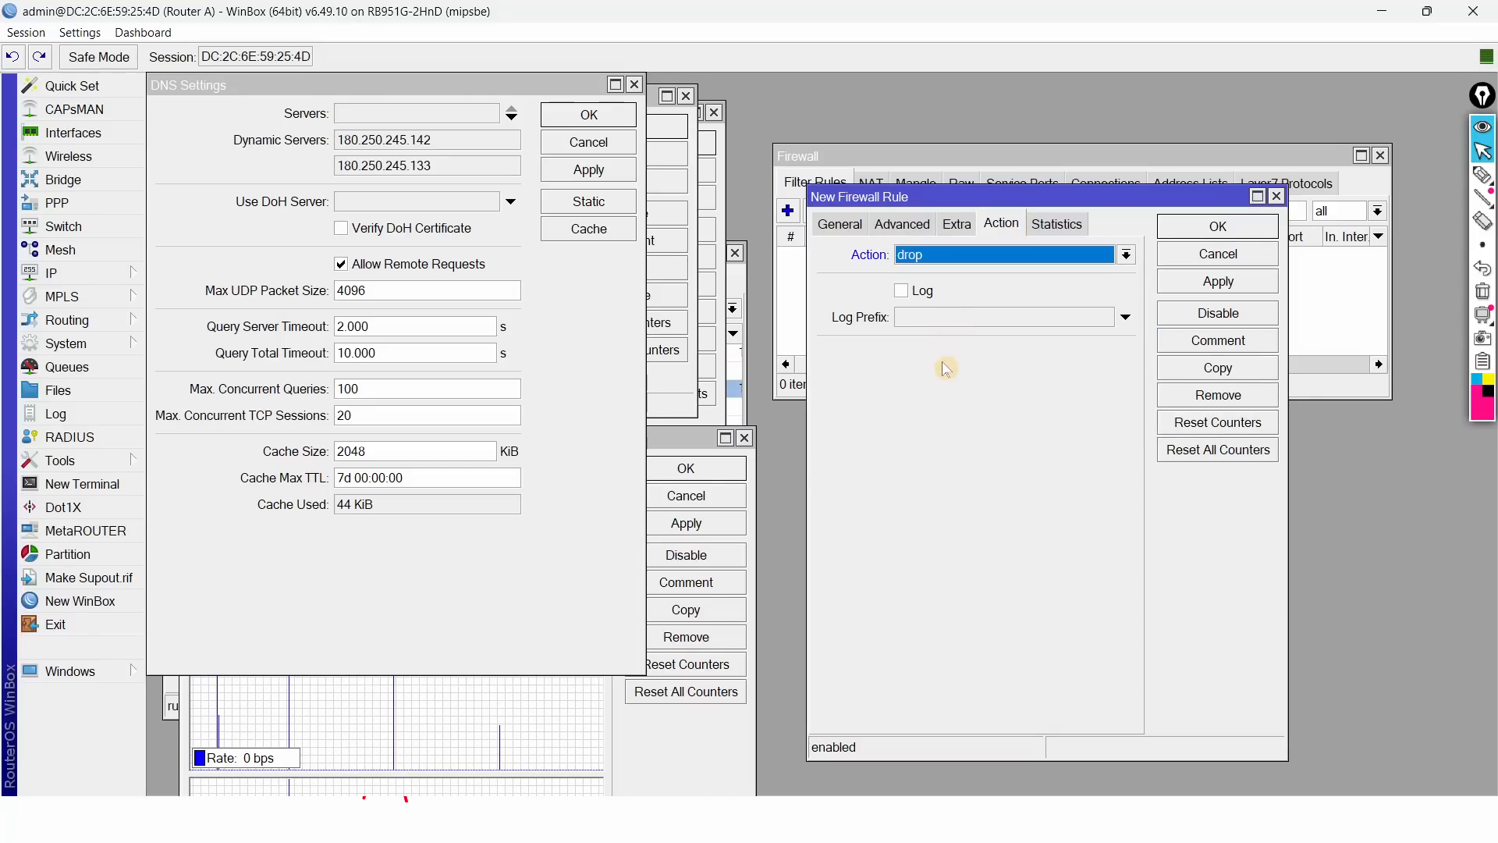
Step: Try reject with icmp network unreachable, revert the action to drop, and save the rule
{"action": "key", "text": "alt+Tab"}
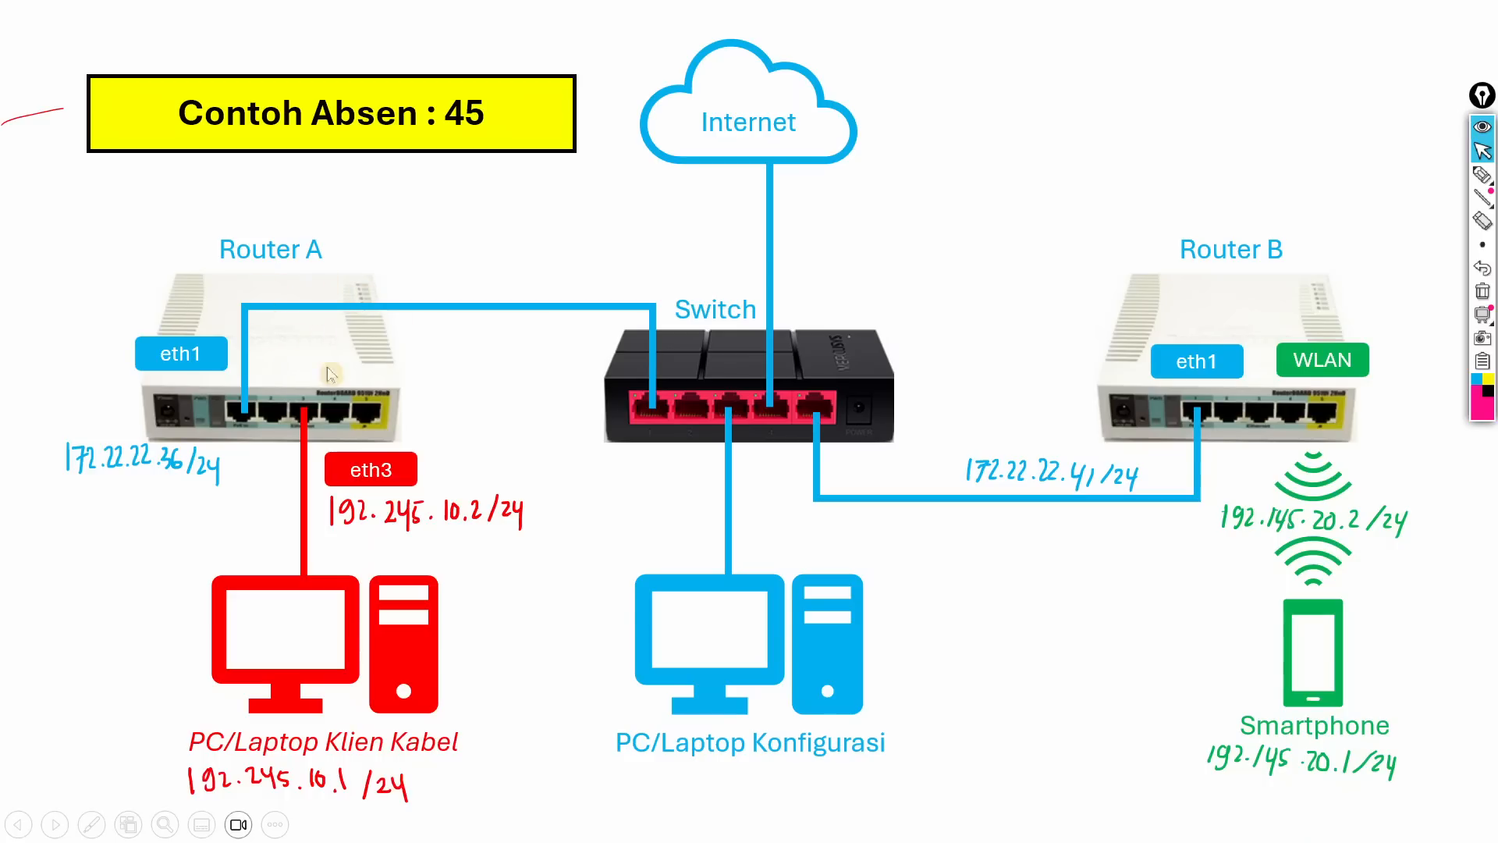
{"action": "key", "text": "alt+Tab"}
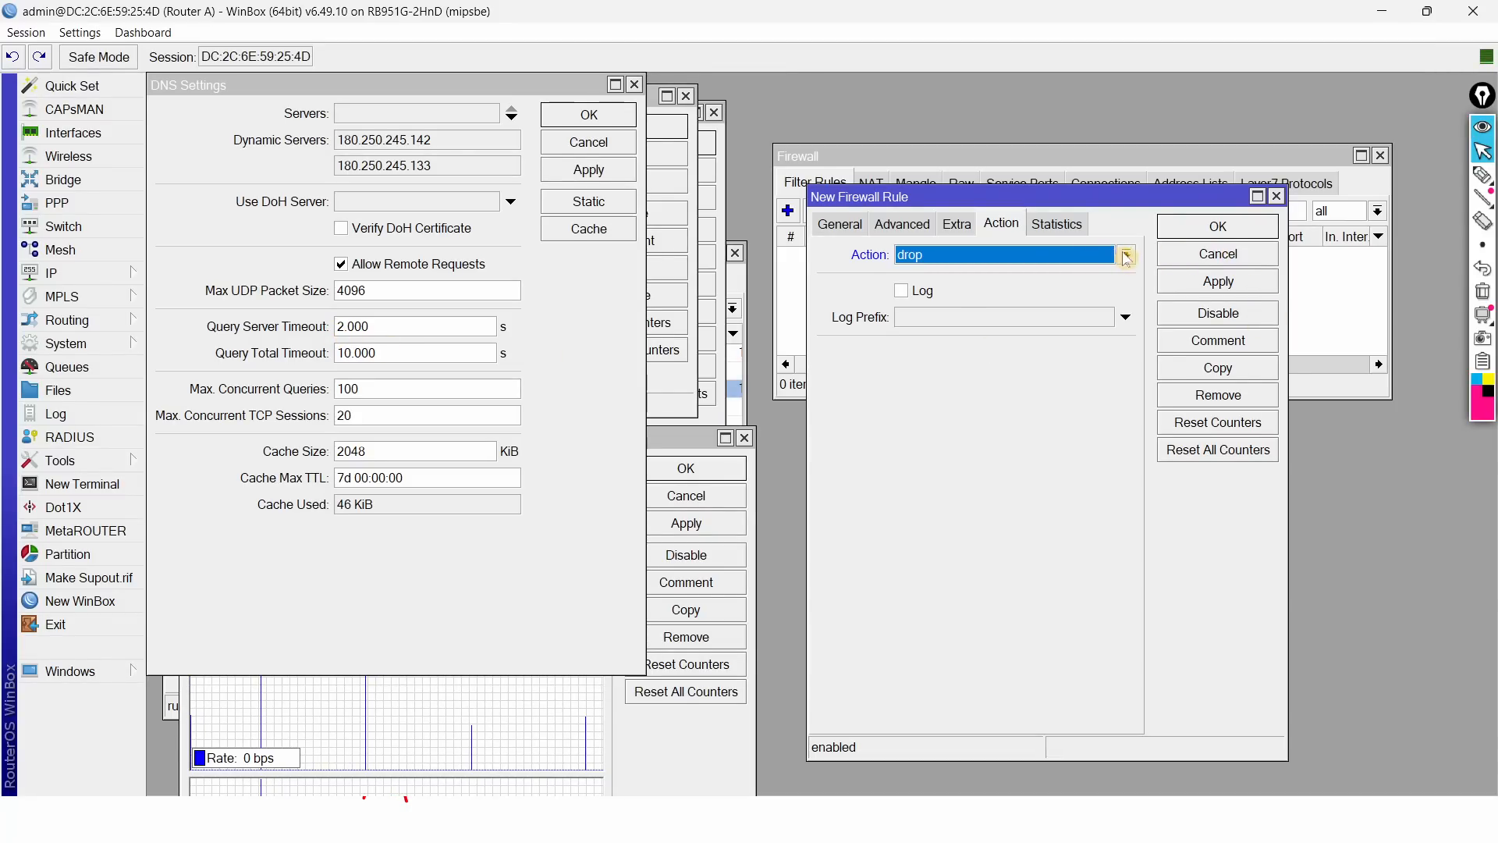
{"action": "left_click", "coordinate": [1097, 256]}
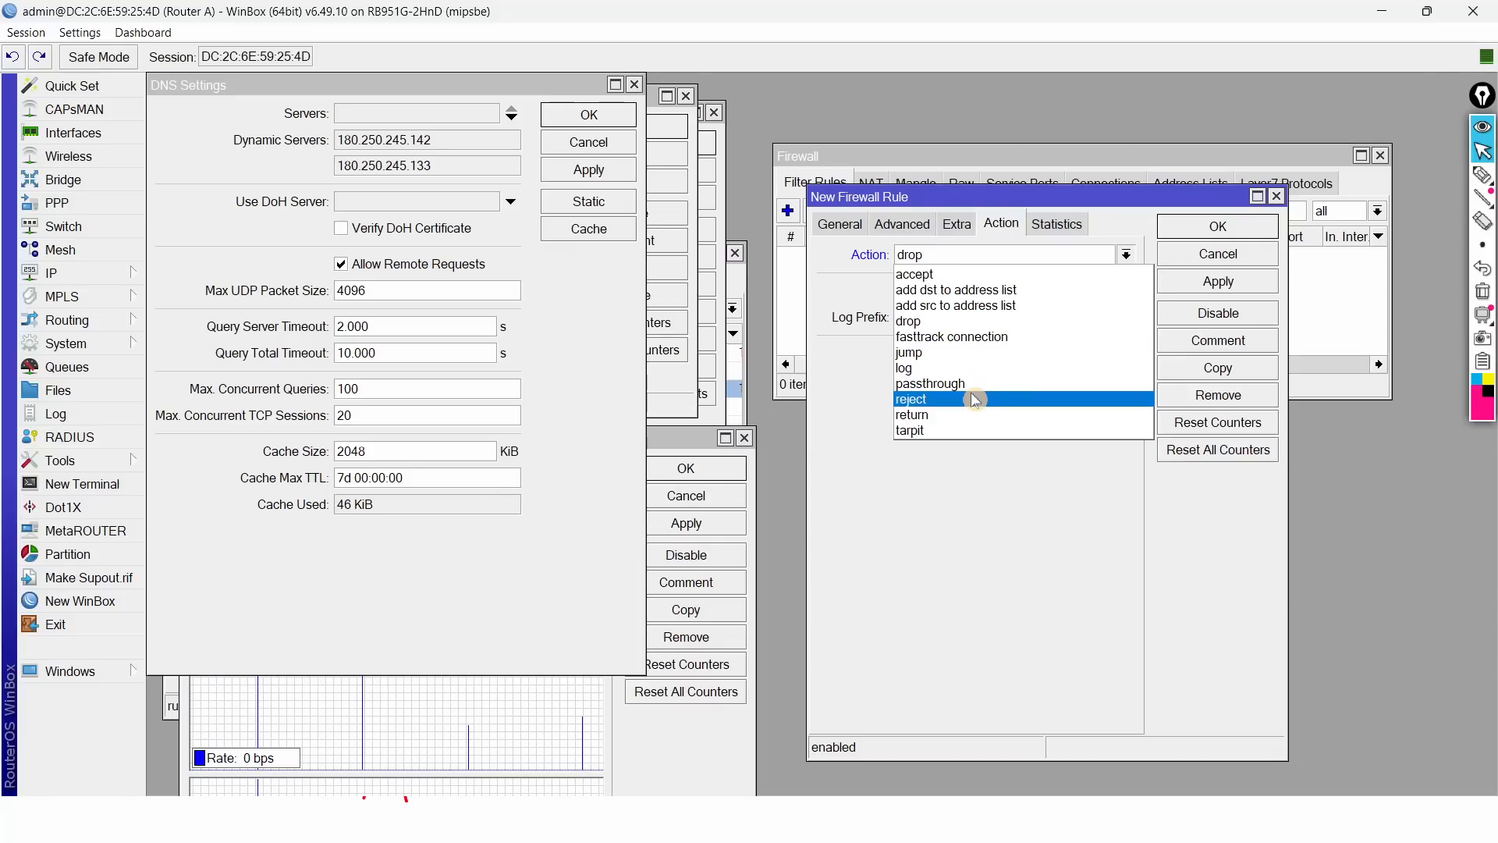
{"action": "left_click", "coordinate": [973, 399]}
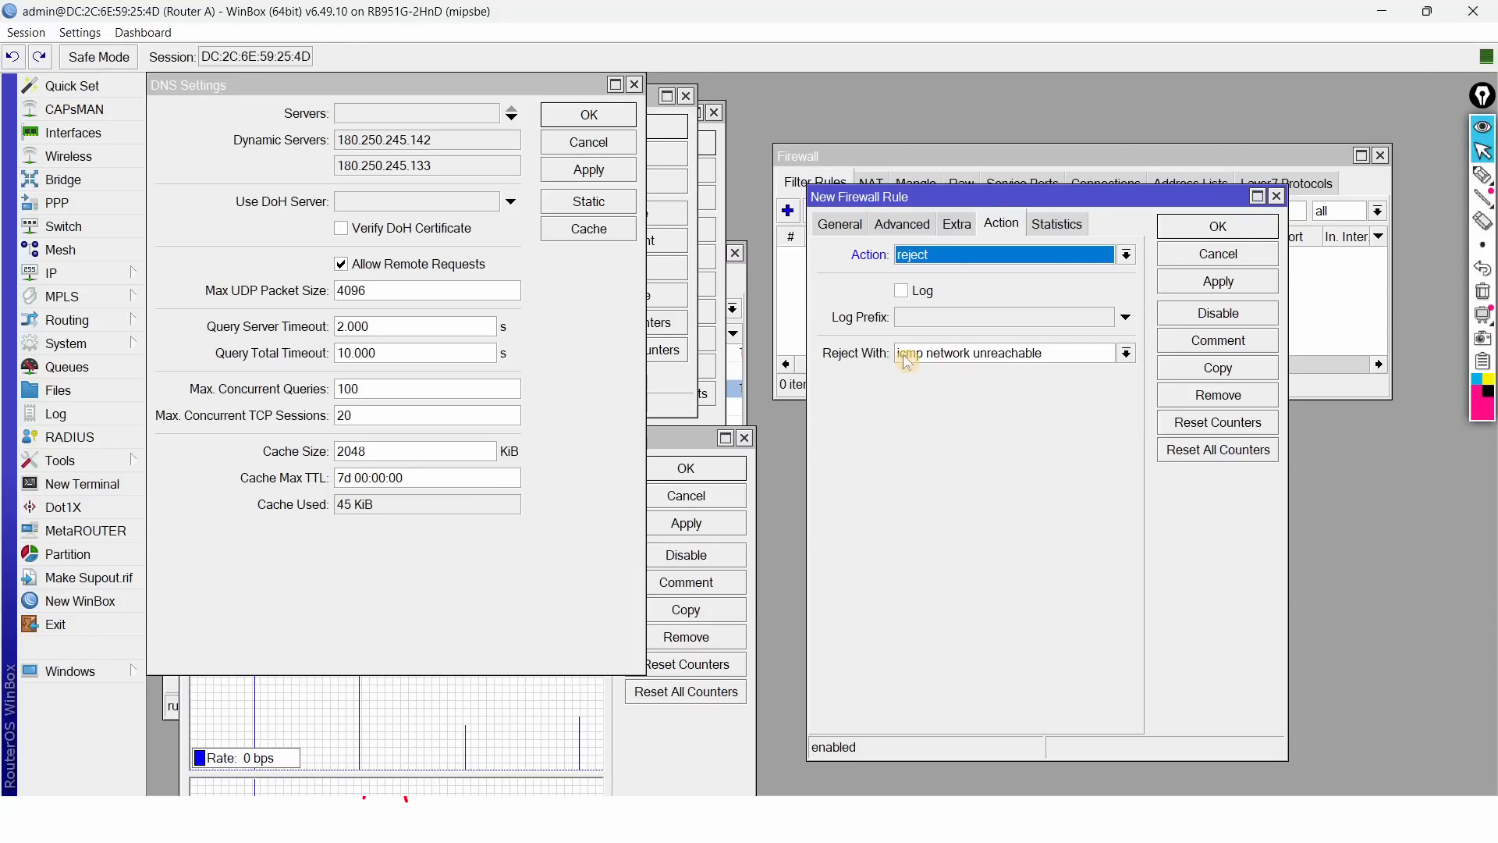
{"action": "left_click", "coordinate": [929, 365]}
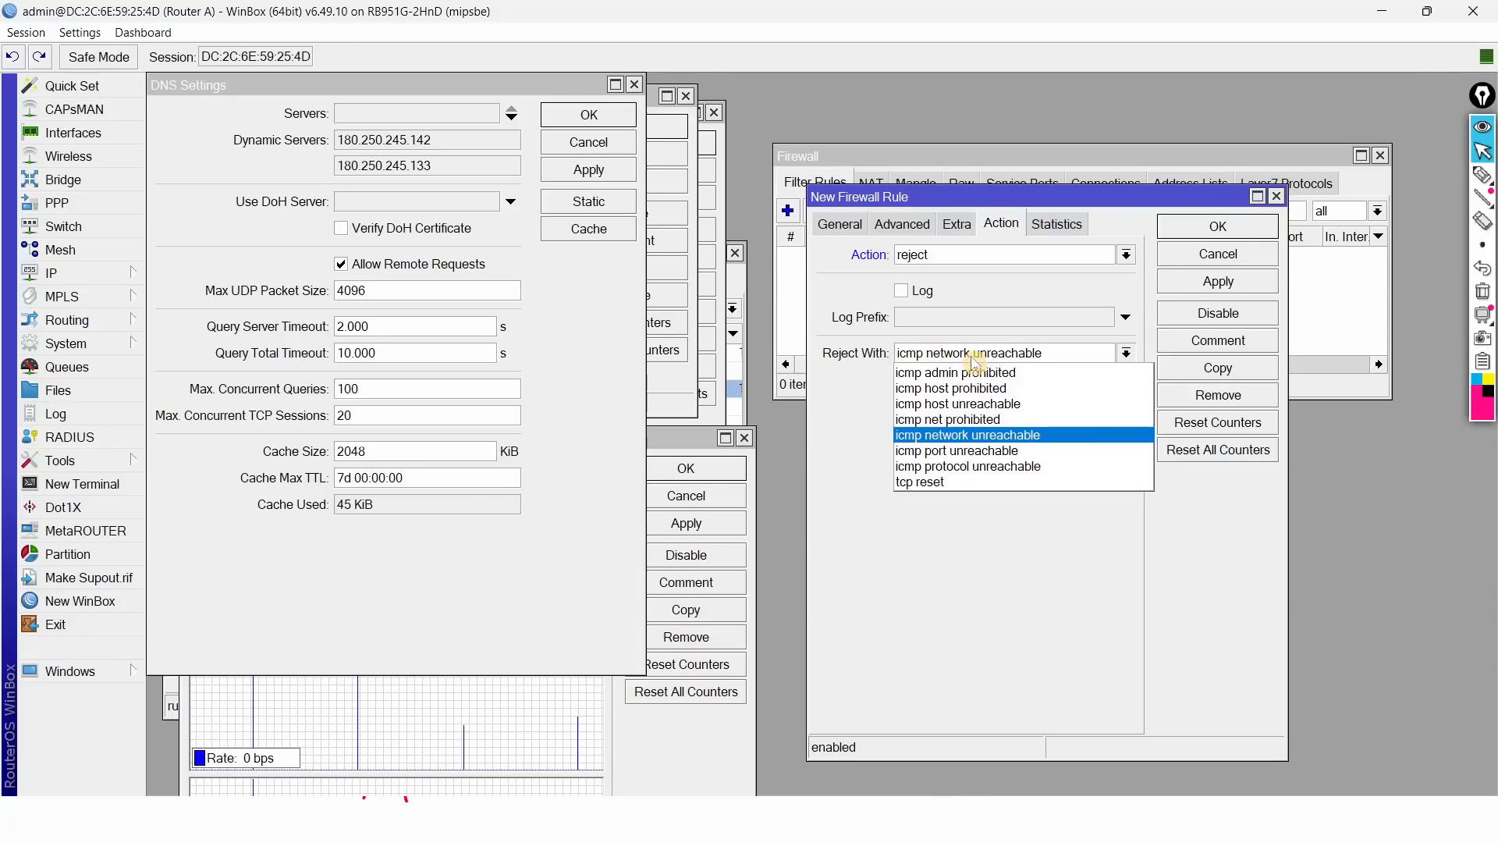
{"action": "left_click", "coordinate": [887, 363]}
{"action": "left_click", "coordinate": [988, 256]}
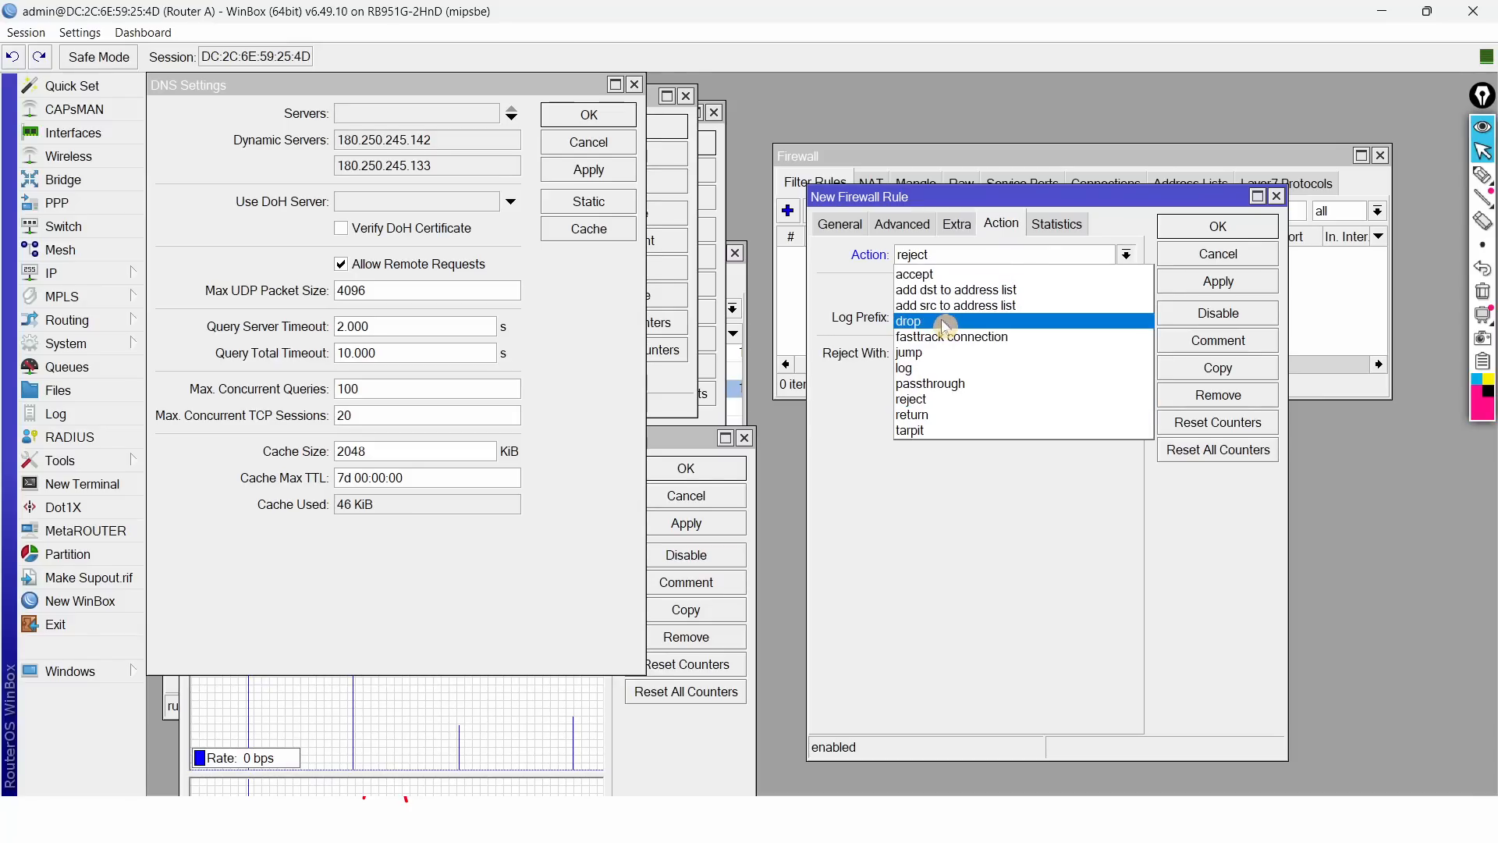
{"action": "left_click", "coordinate": [943, 316]}
{"action": "left_click", "coordinate": [1218, 227]}
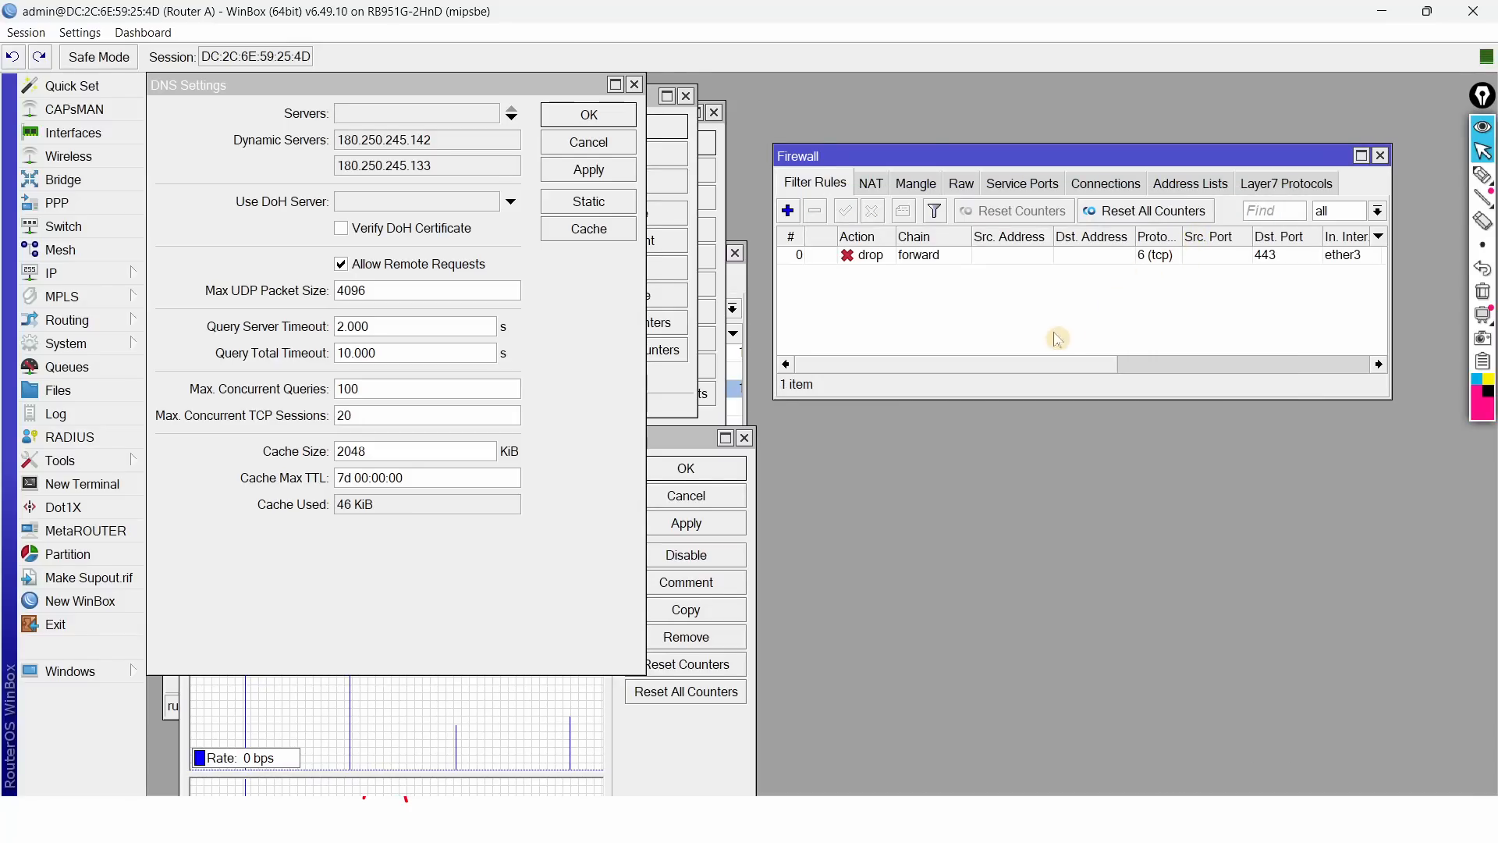
Step: Open the port 443 drop rule's Statistics, which show 0 packets
{"action": "left_click_drag", "start_coordinate": [1025, 372], "coordinate": [1262, 363]}
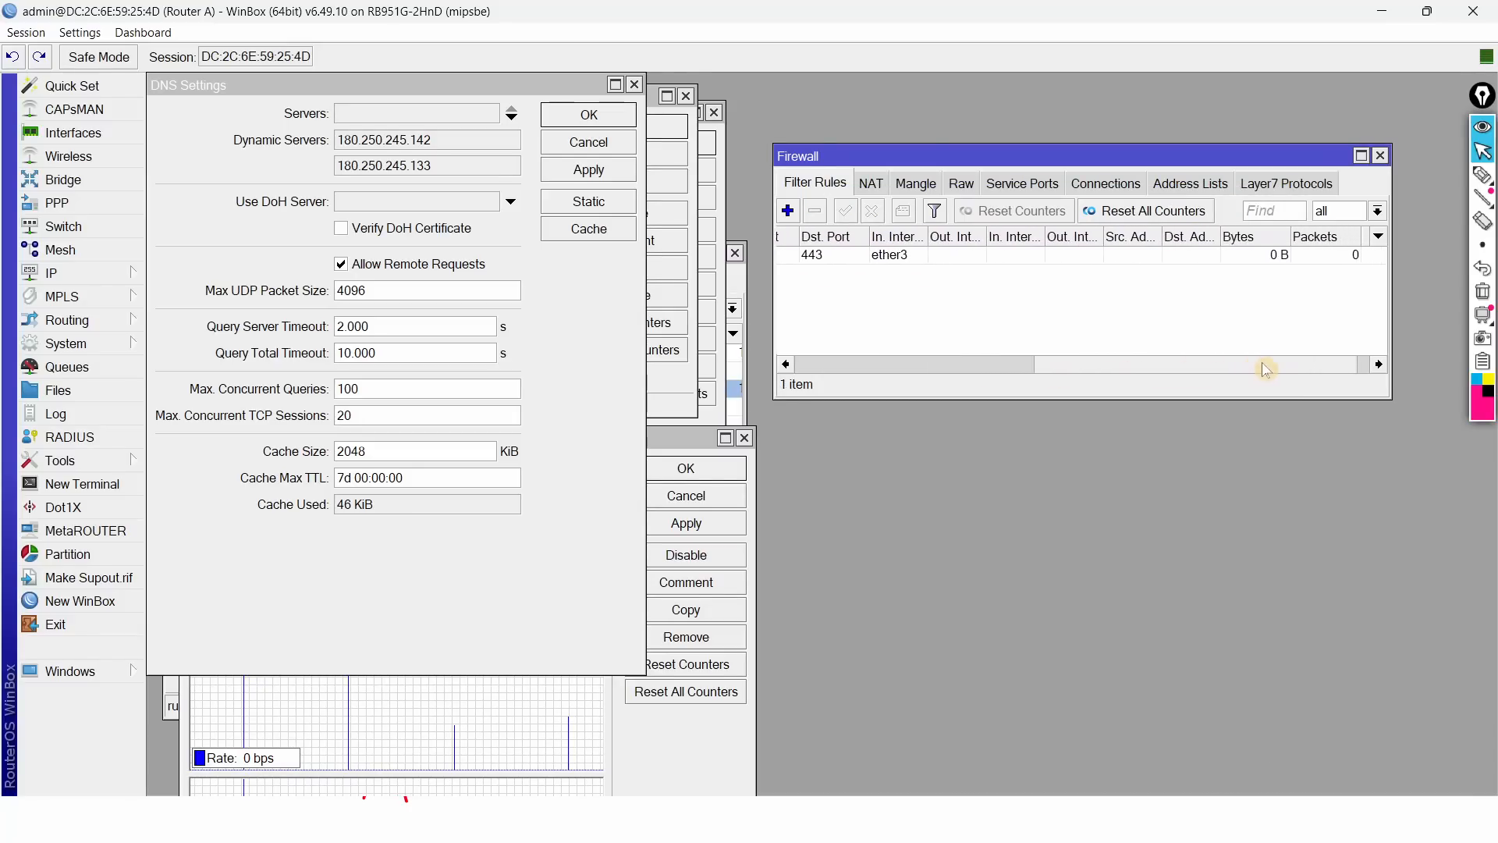
{"action": "double_click", "coordinate": [1247, 263]}
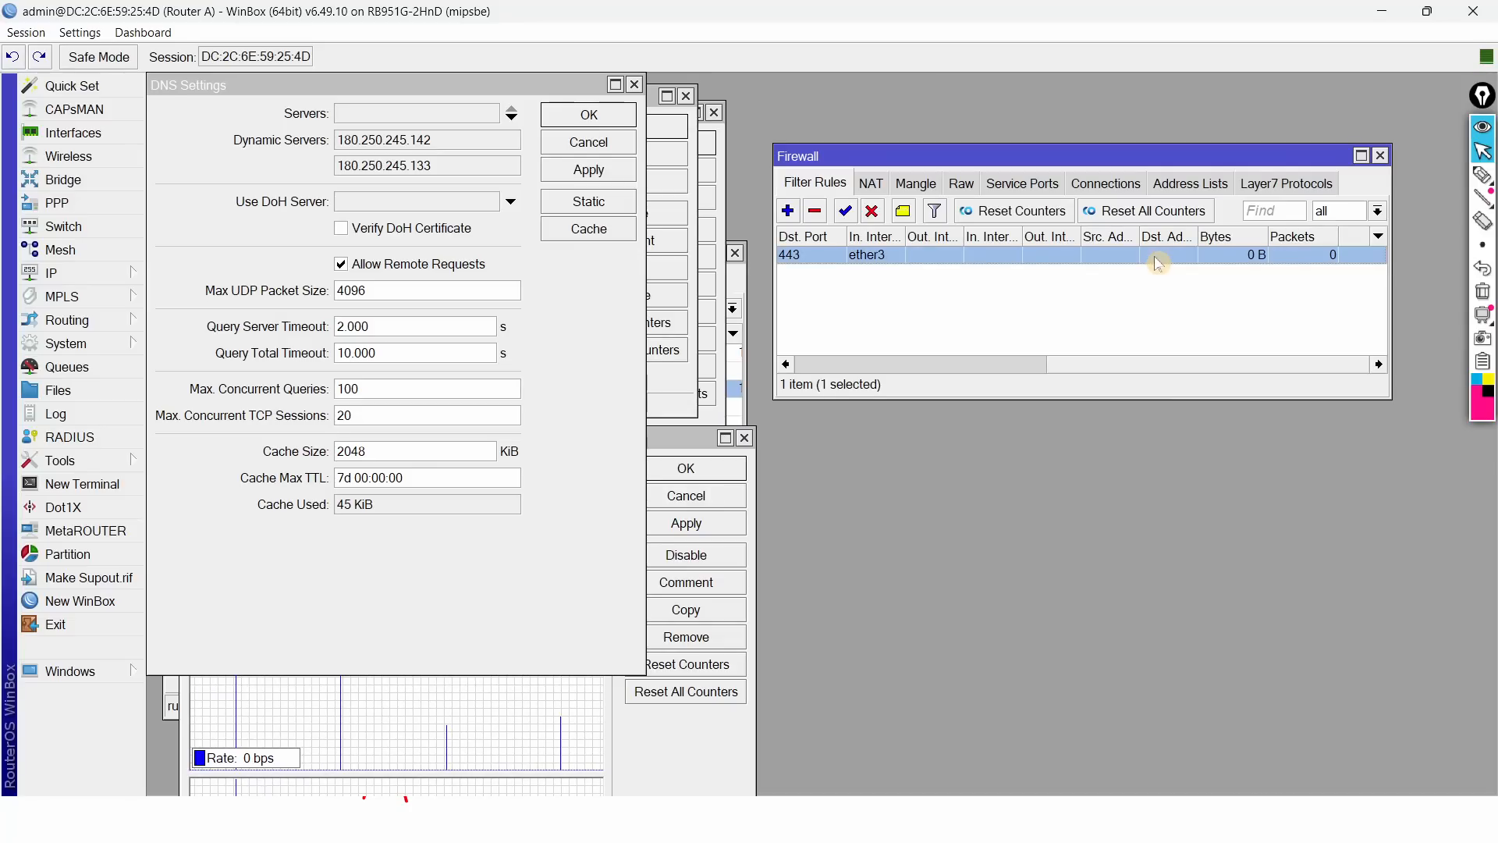
{"action": "left_click", "coordinate": [1047, 224]}
{"action": "left_click_drag", "start_coordinate": [1047, 225], "coordinate": [1022, 316]}
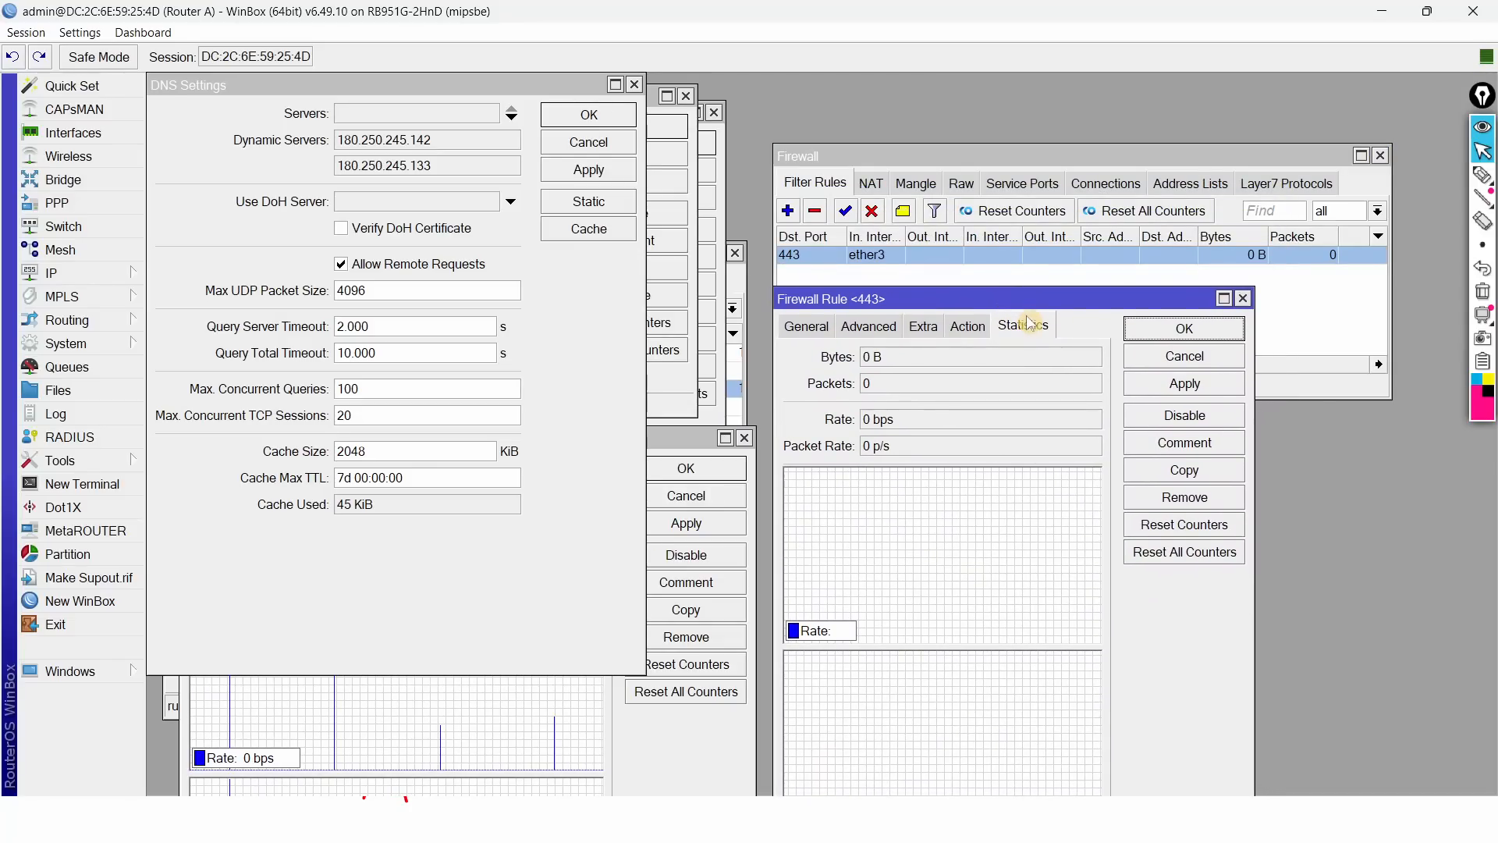
{"action": "key", "text": "alt+Tab"}
{"action": "key", "text": "alt+Tab"}
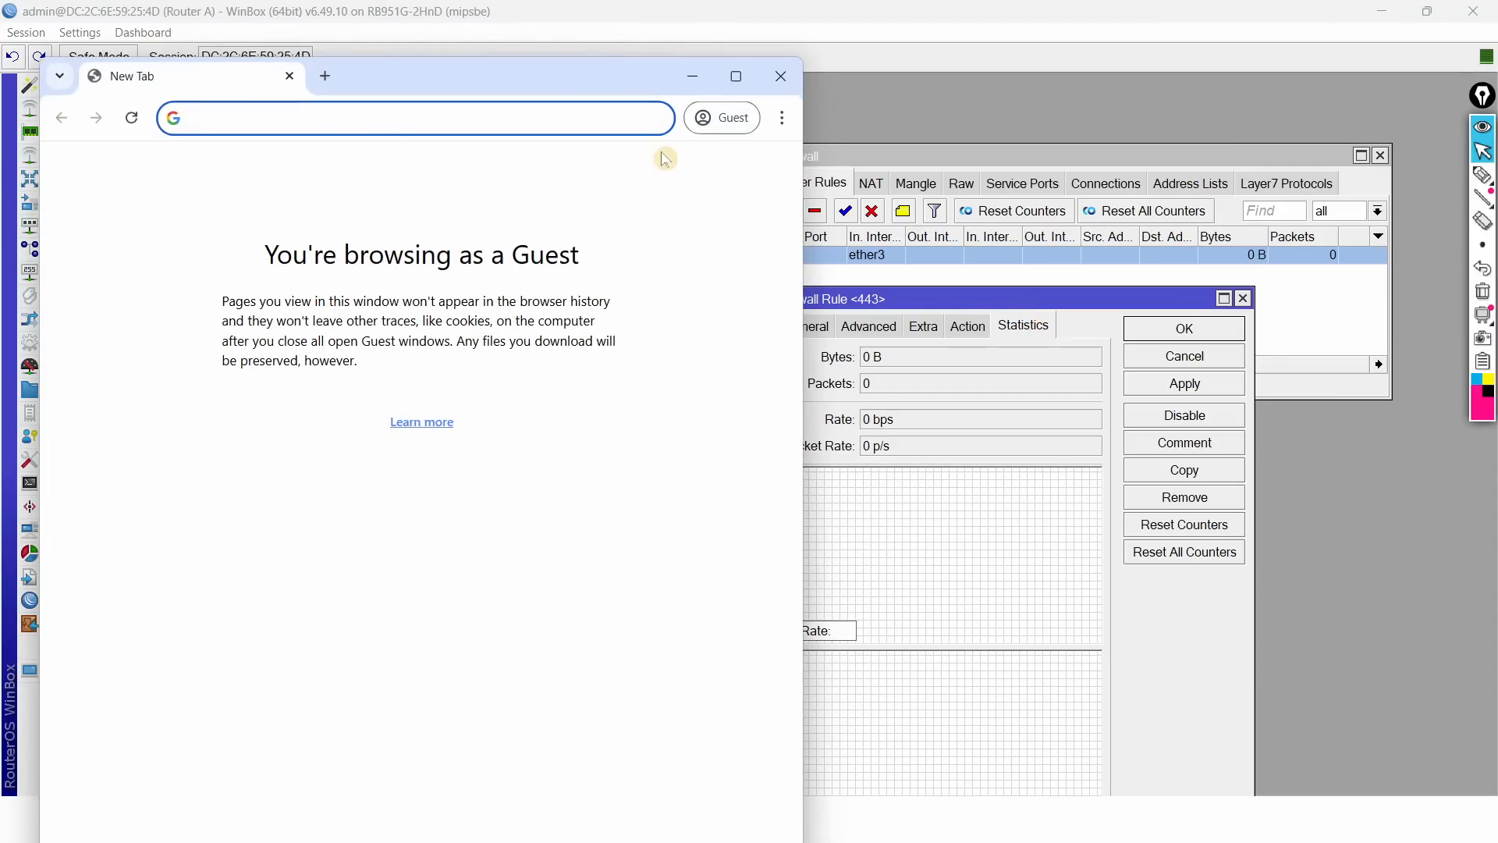
Step: Snap Chrome to the left half and request linux.org in its address bar
{"action": "left_click_drag", "start_coordinate": [589, 84], "coordinate": [562, 57]}
{"action": "left_click", "coordinate": [557, 194]}
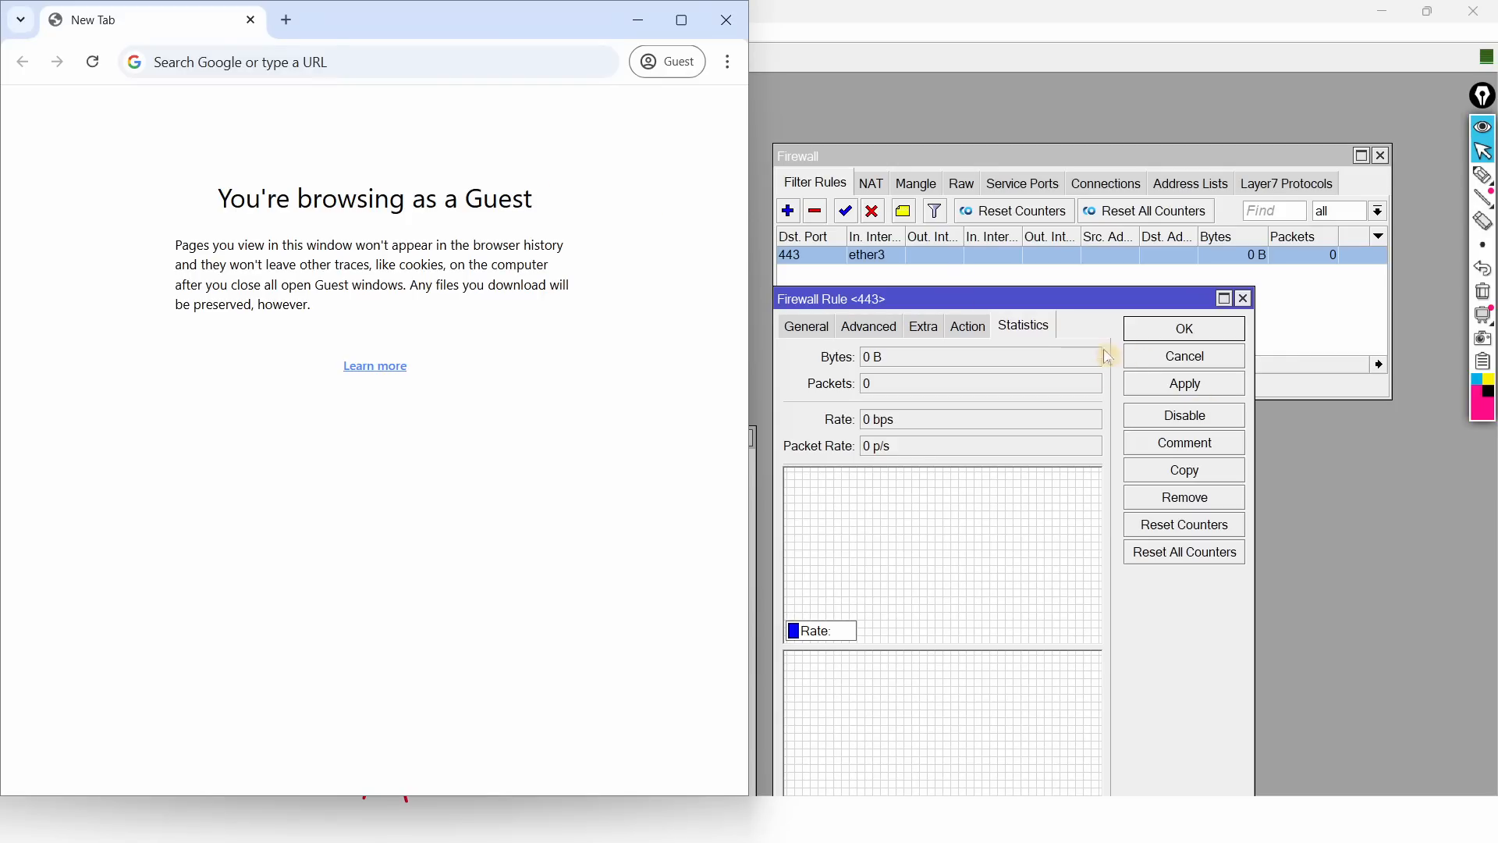
{"action": "left_click", "coordinate": [335, 61]}
{"action": "type", "text": "li"}
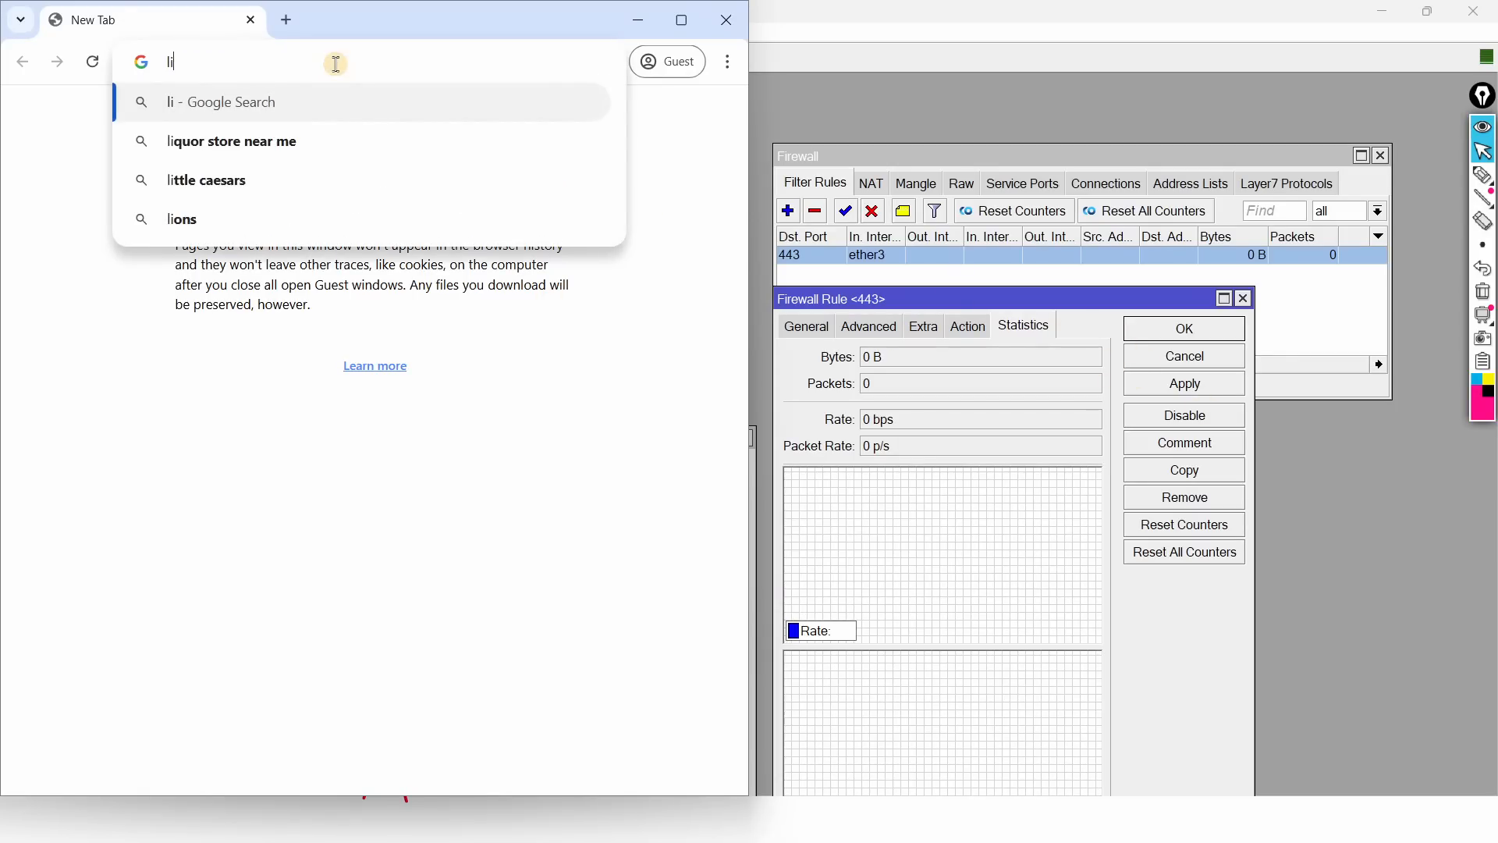
{"action": "type", "text": "nux.org"}
{"action": "key", "text": "Return"}
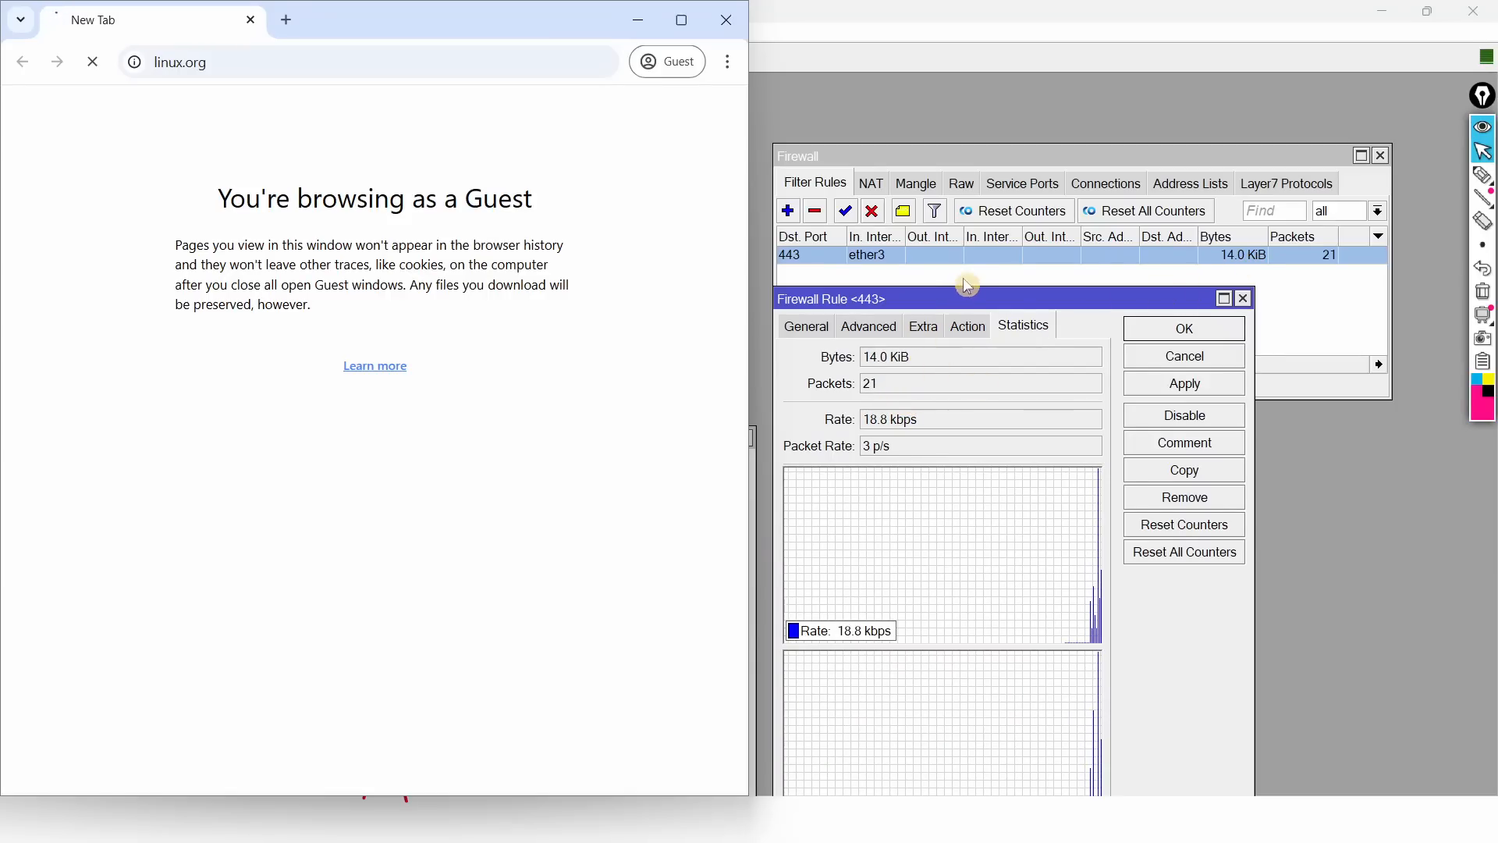
{"action": "left_click_drag", "start_coordinate": [966, 291], "coordinate": [1045, 291]}
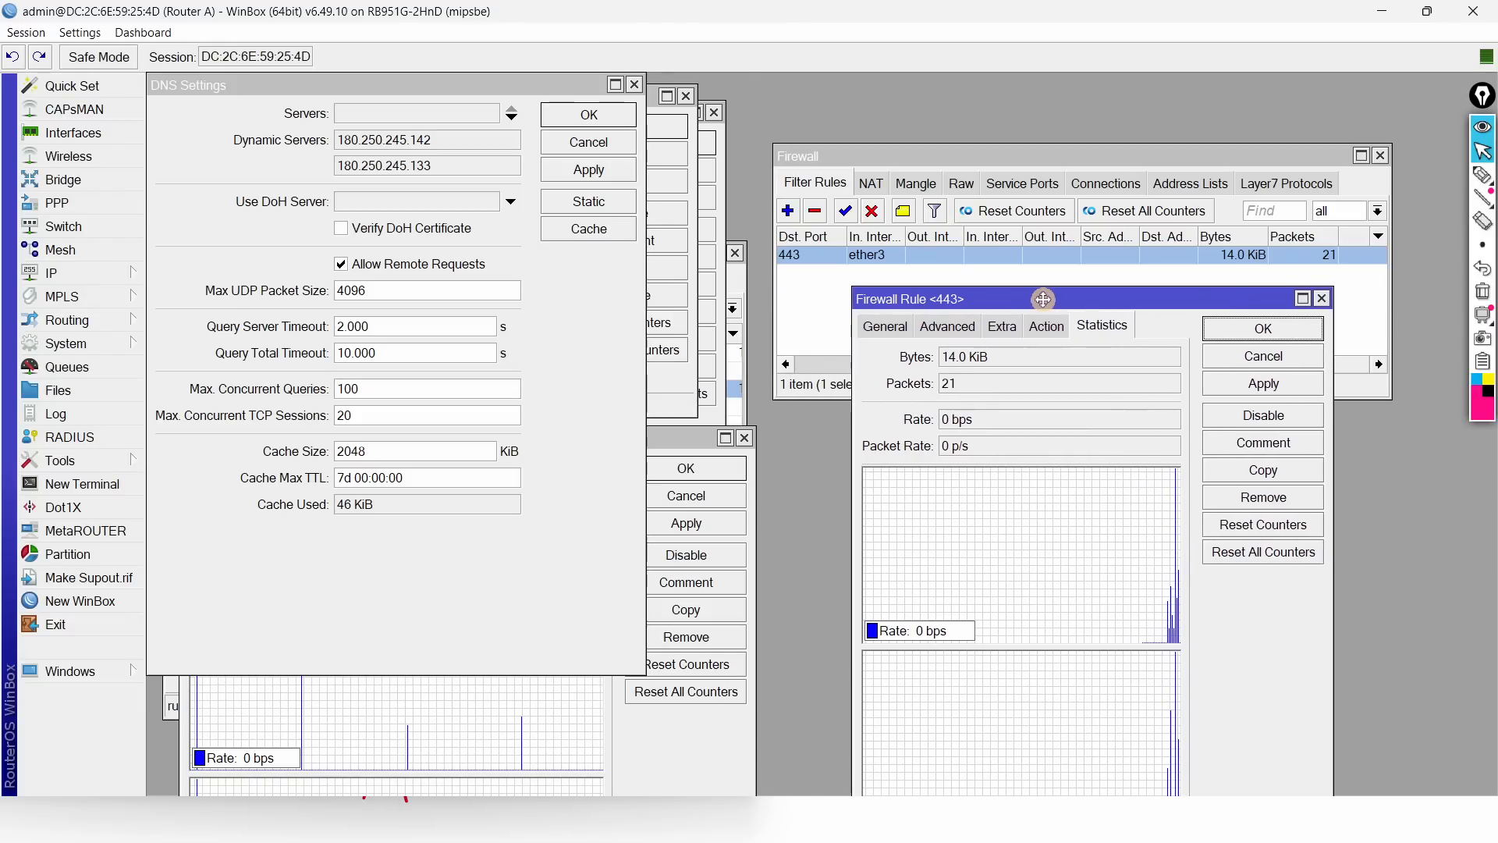
Step: Open the *linux.org* deny rule from the web proxy access list, with WinBox tiled beside Chrome
{"action": "left_click", "coordinate": [54, 273]}
{"action": "left_click", "coordinate": [217, 782]}
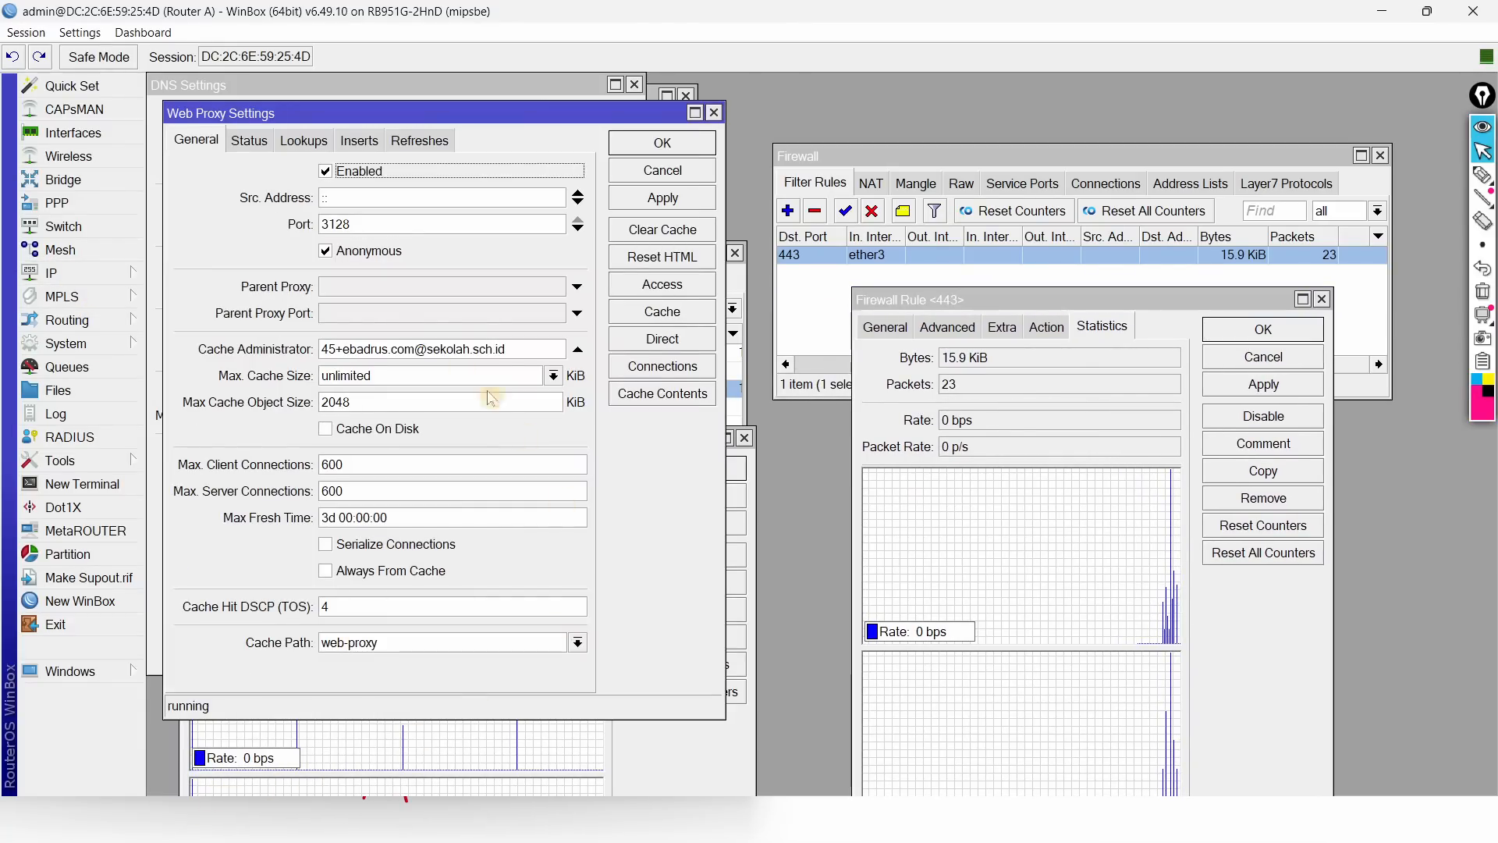
{"action": "left_click", "coordinate": [663, 284]}
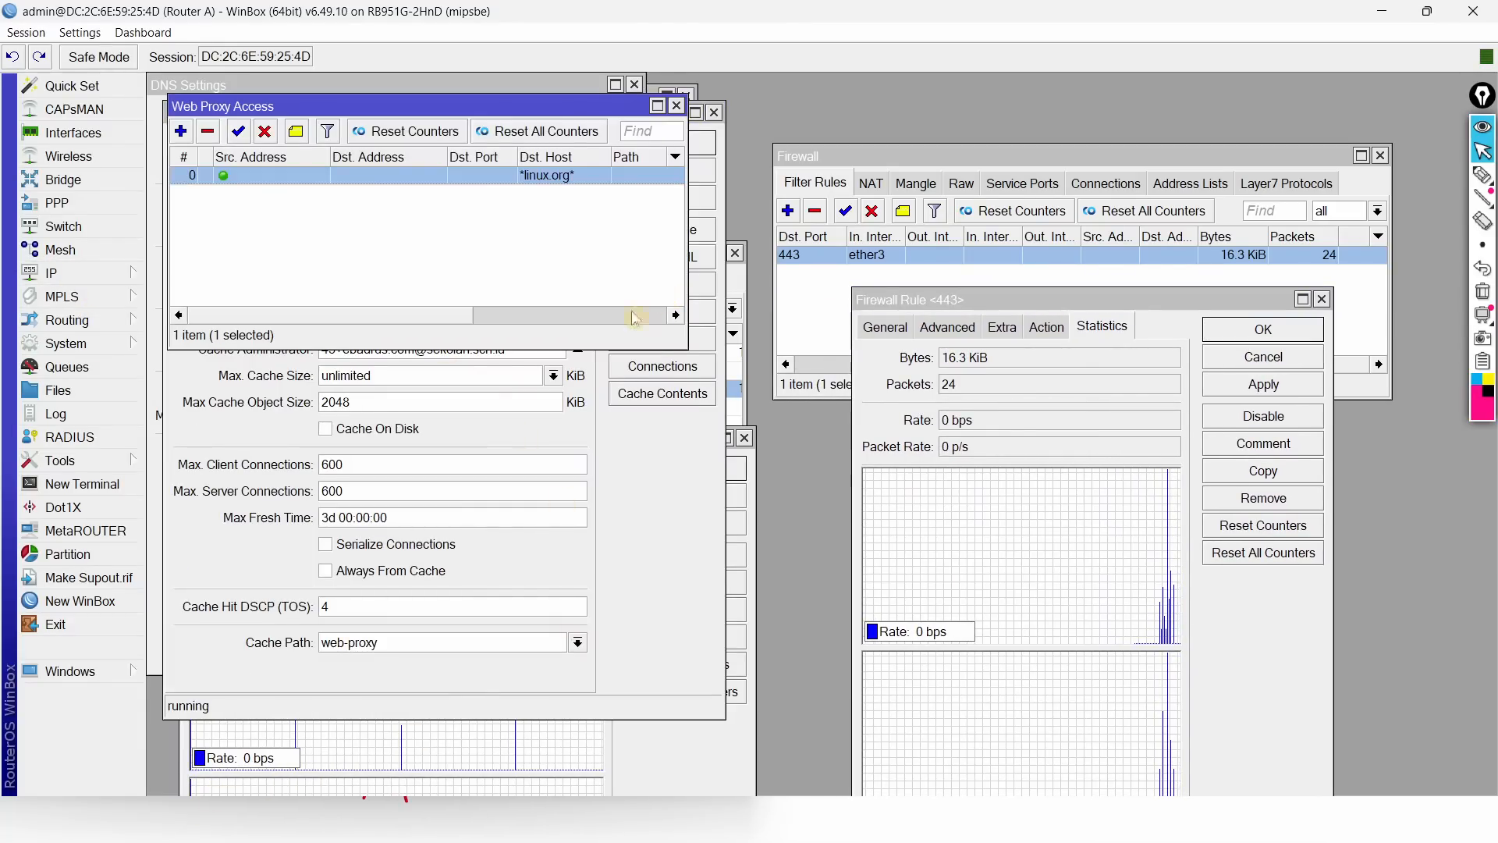
{"action": "double_click", "coordinate": [370, 181]}
{"action": "left_click_drag", "start_coordinate": [439, 106], "coordinate": [587, 125]}
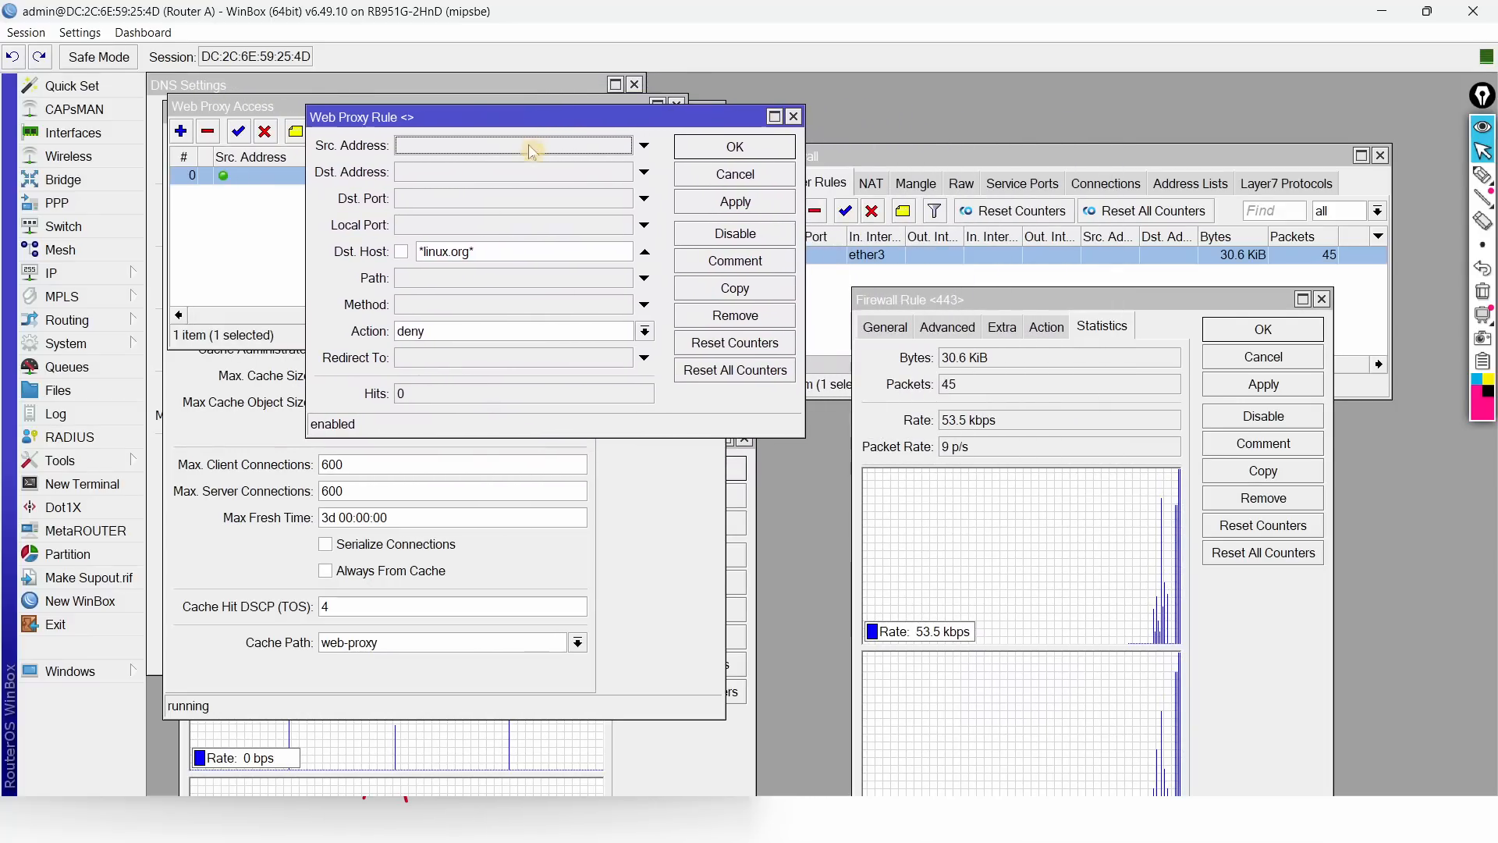
{"action": "key", "text": "super+Right"}
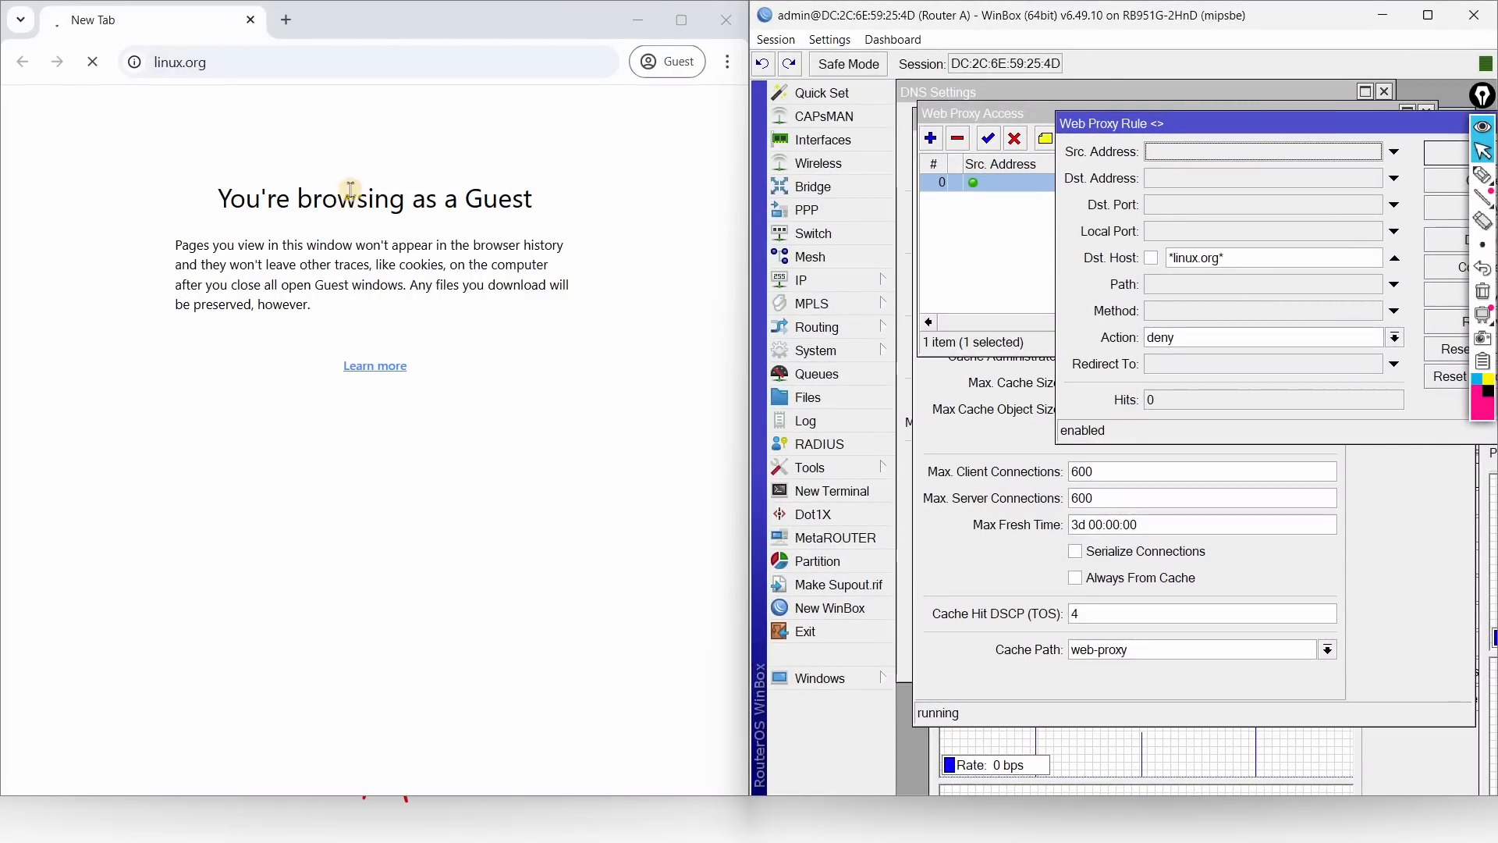
{"action": "left_click", "coordinate": [351, 195]}
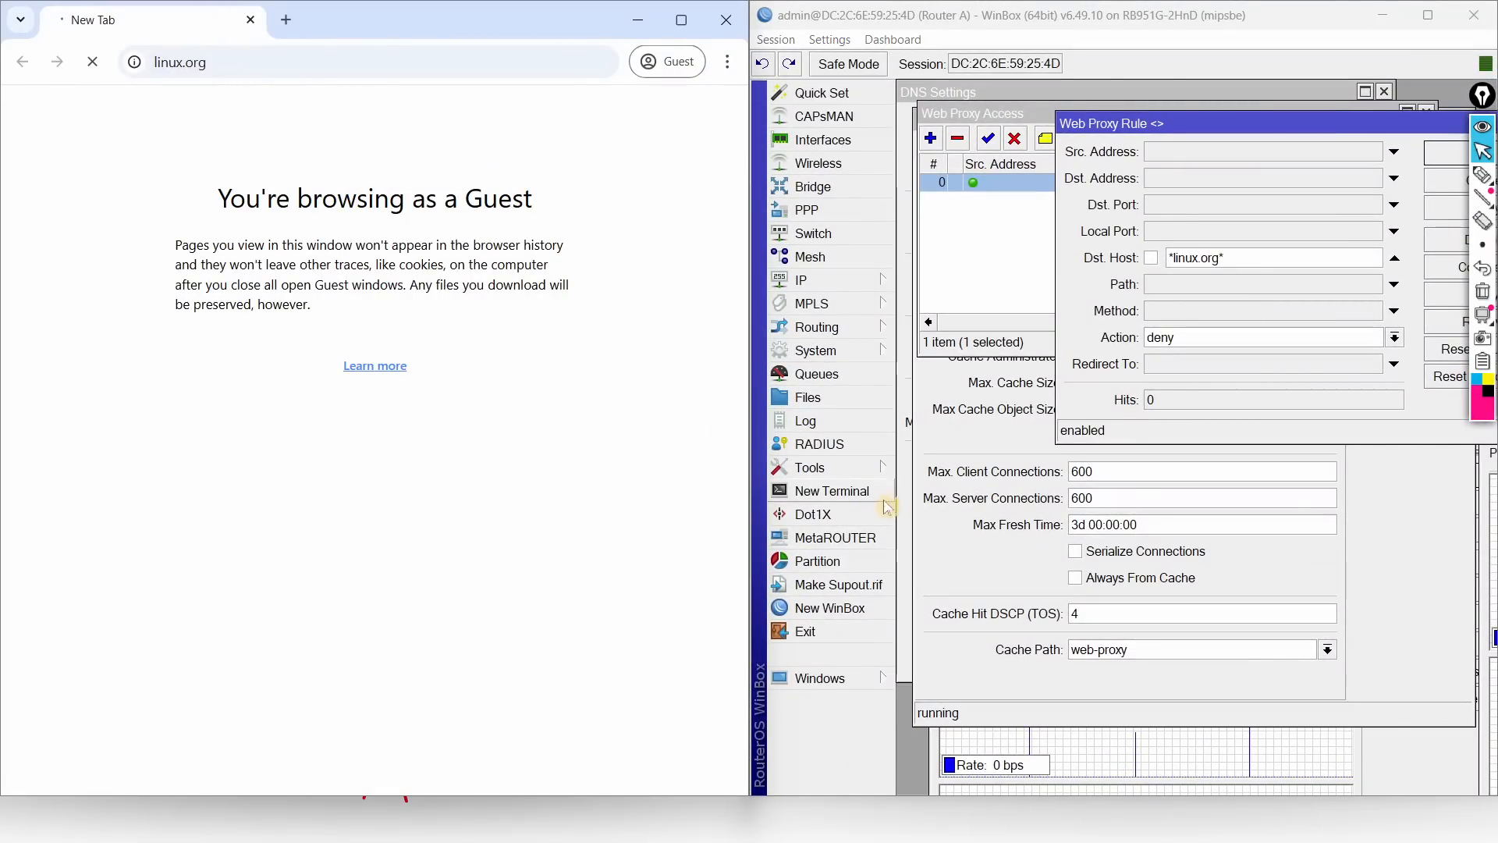
{"action": "left_click", "coordinate": [1393, 769]}
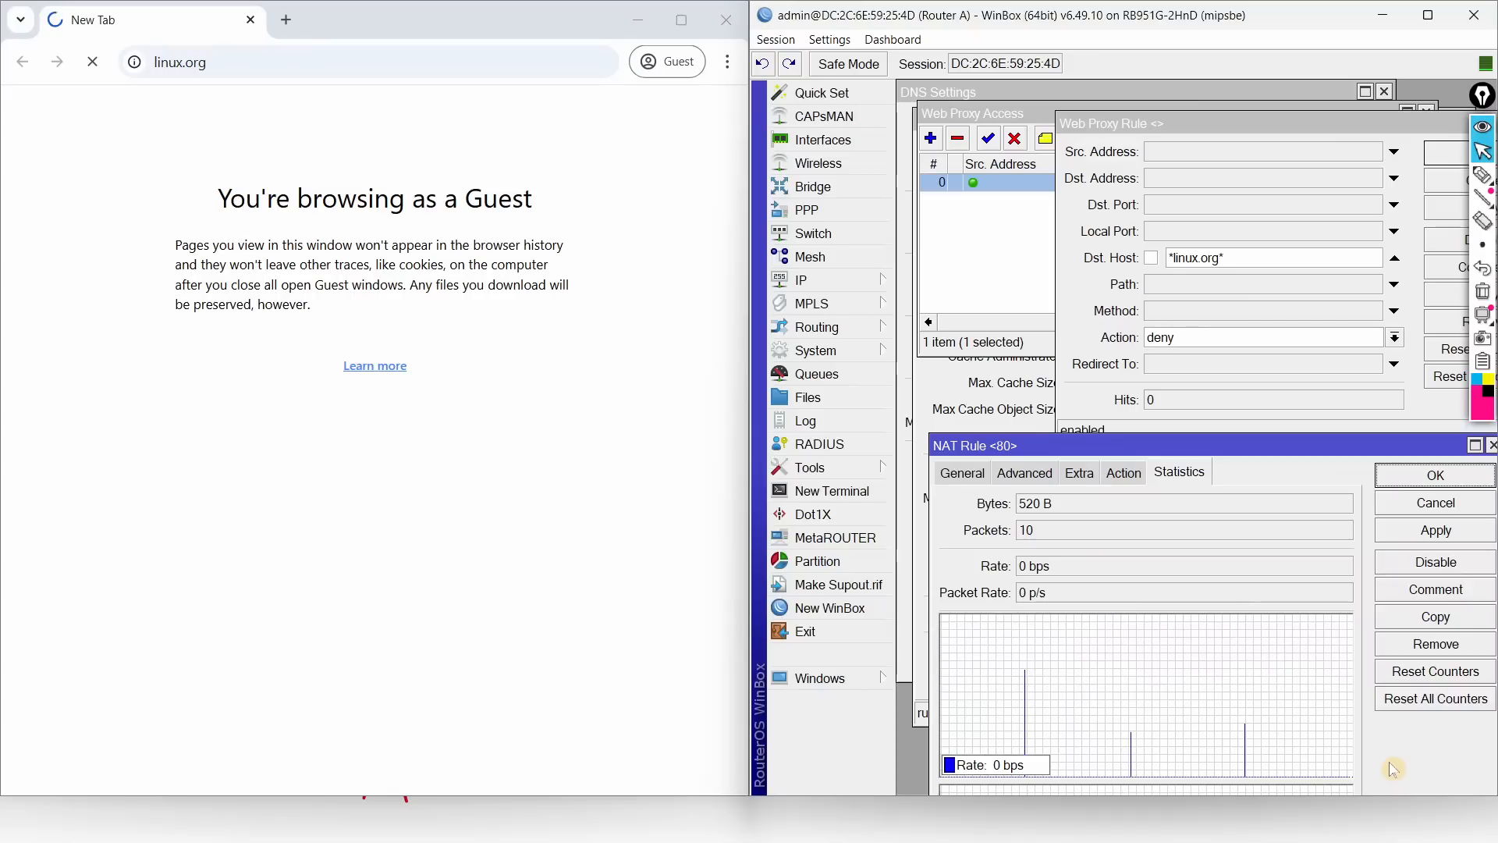
{"action": "left_click_drag", "start_coordinate": [1086, 446], "coordinate": [1075, 304]}
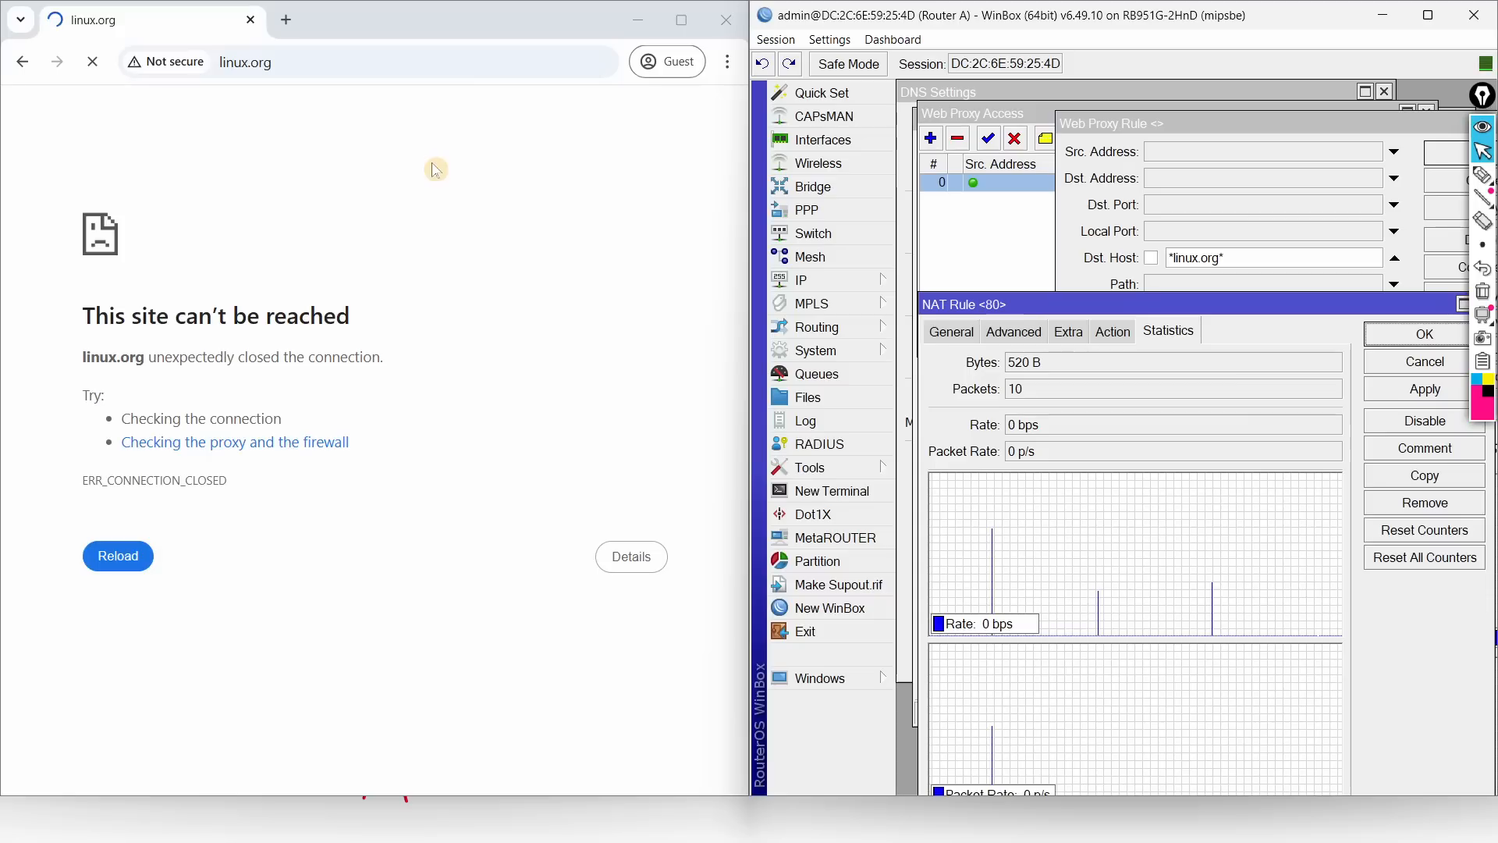
{"action": "left_click_drag", "start_coordinate": [1118, 124], "coordinate": [1004, 104]}
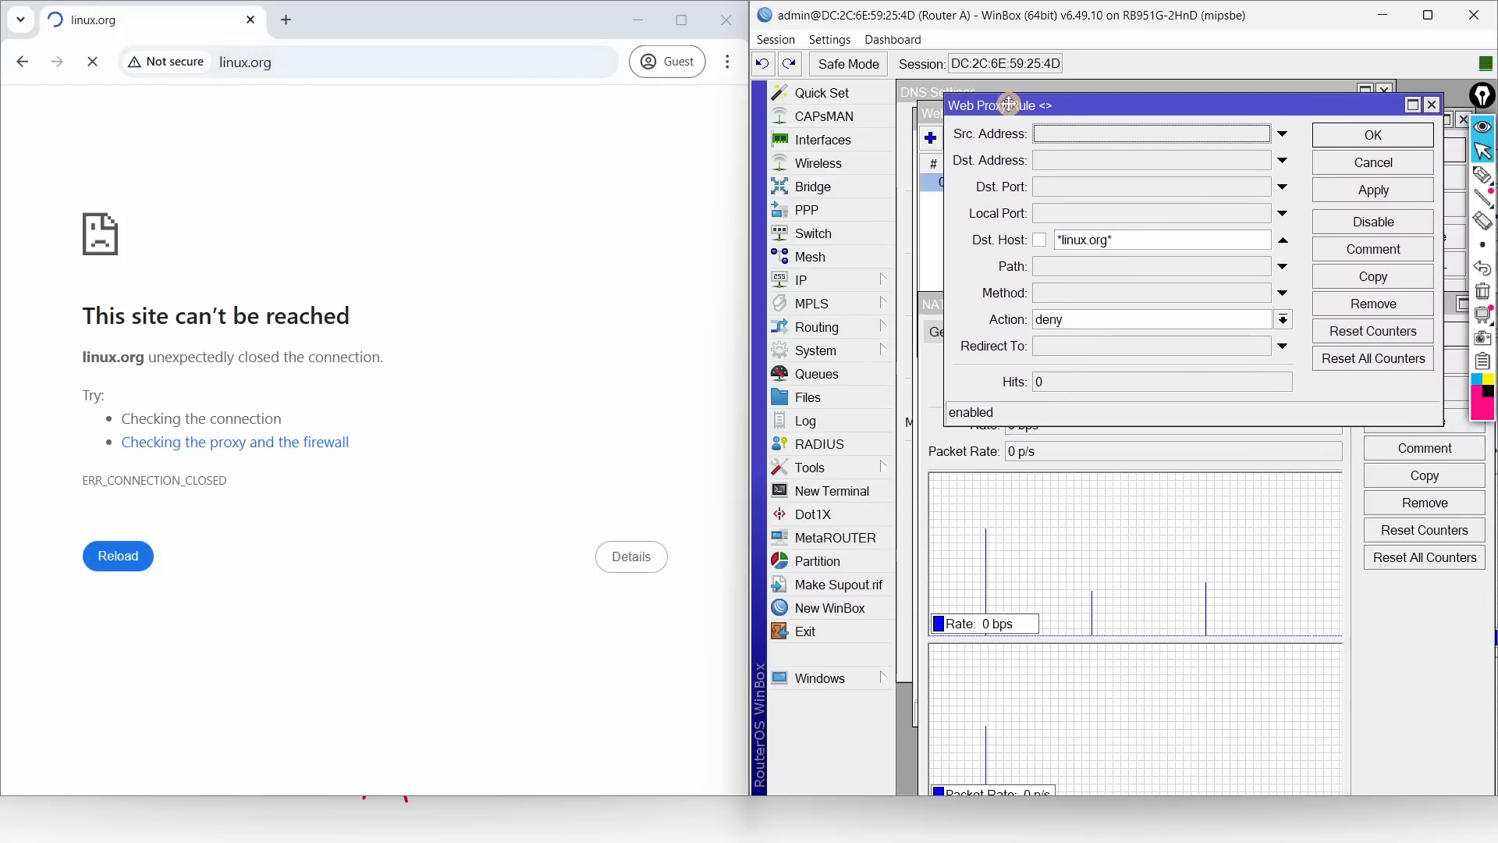
Step: Confirm the router's DNS settings with OK, then bring the Command Prompt window forward
{"action": "left_click", "coordinate": [859, 289]}
{"action": "left_click", "coordinate": [962, 361]}
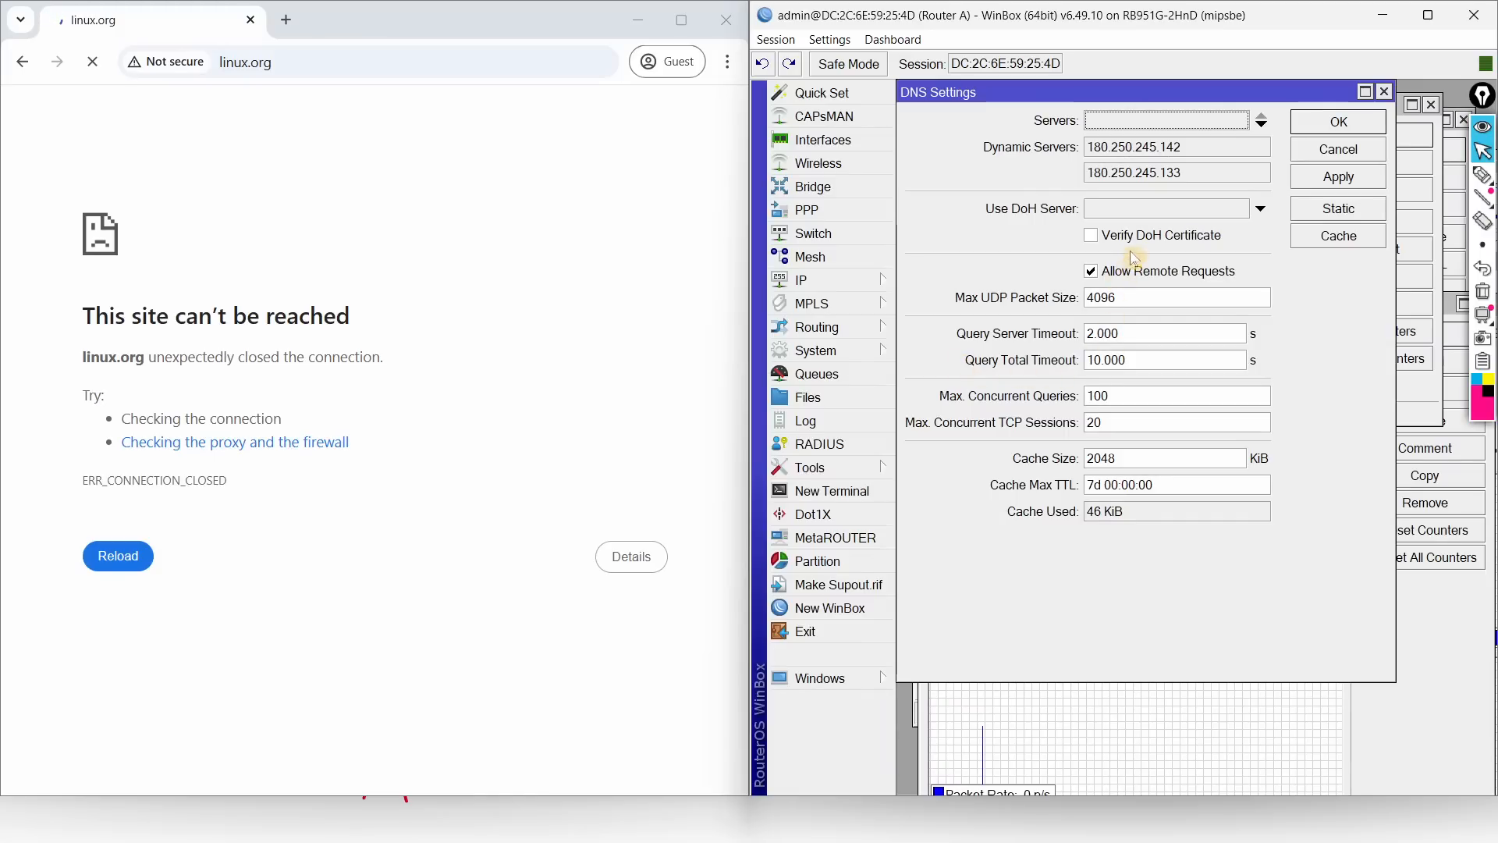
{"action": "left_click", "coordinate": [1339, 121]}
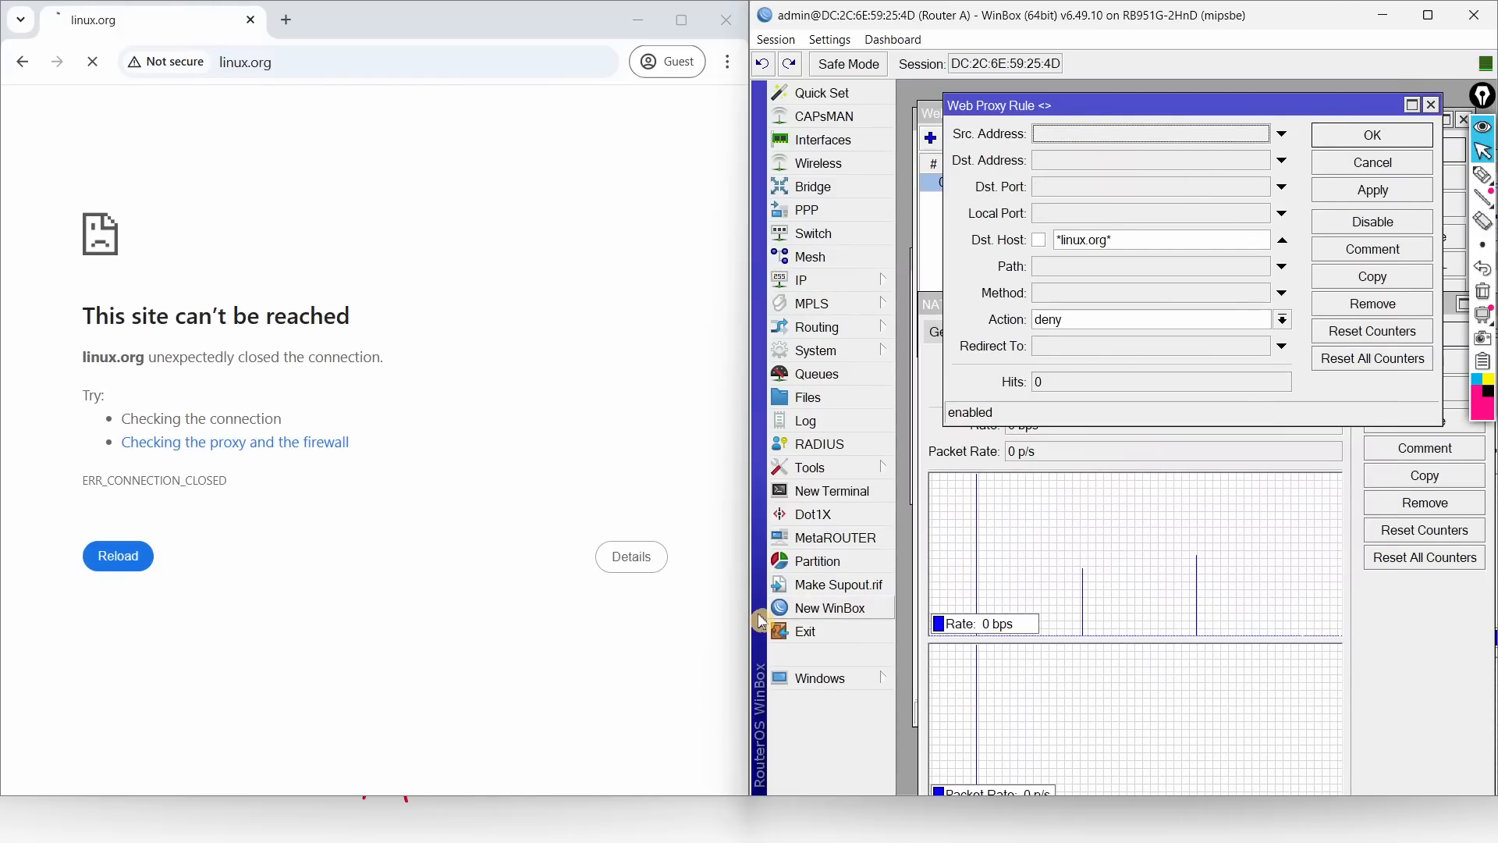
{"action": "key", "text": "super"}
{"action": "left_click", "coordinate": [980, 725]}
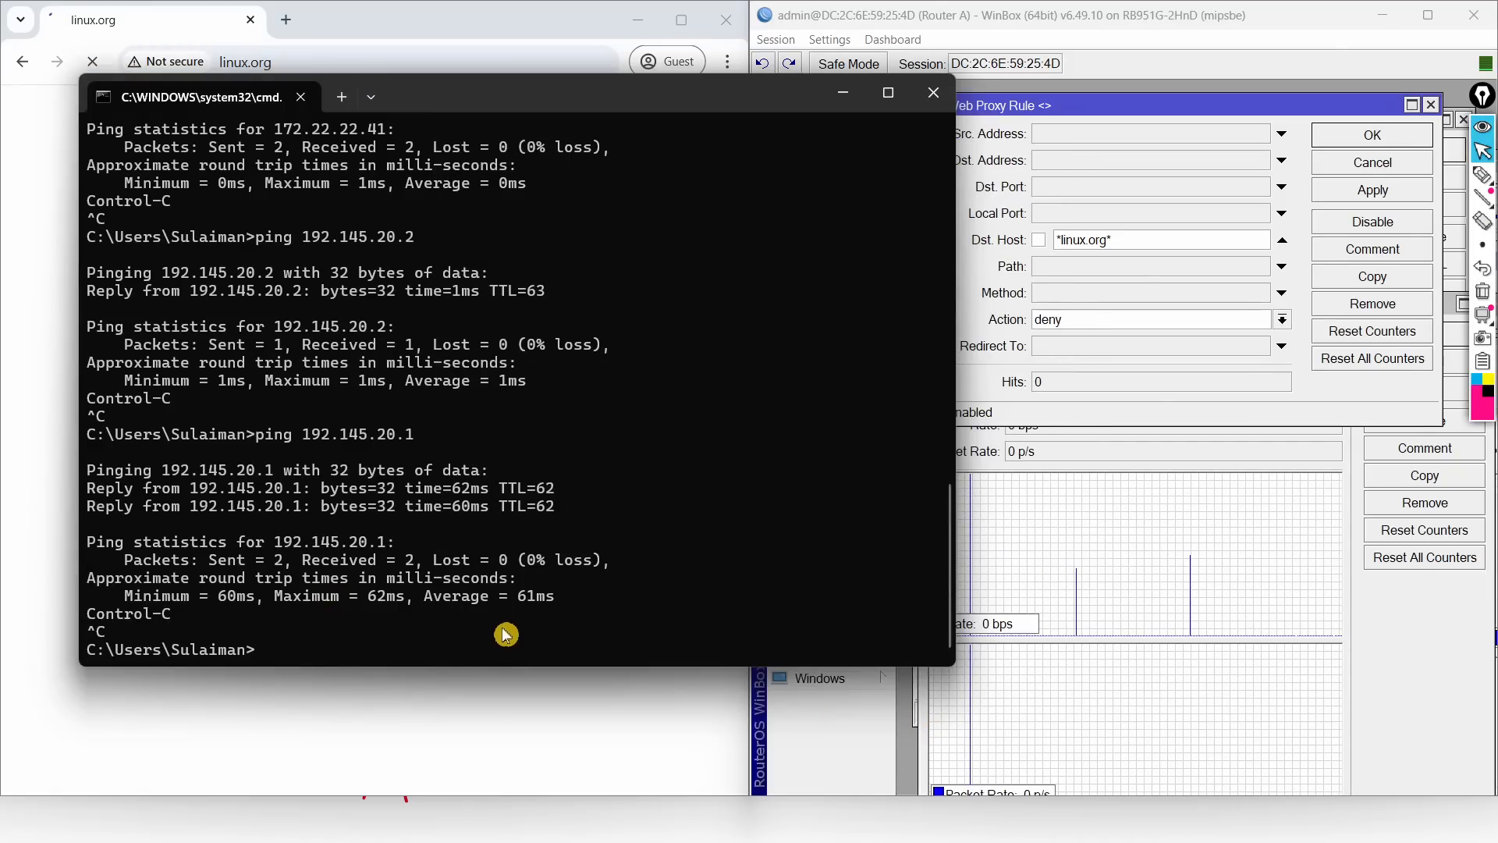
Step: Open a new PowerShell terminal, try completing a Get-FAli cmdlet, then minimize it
{"action": "key", "text": "super"}
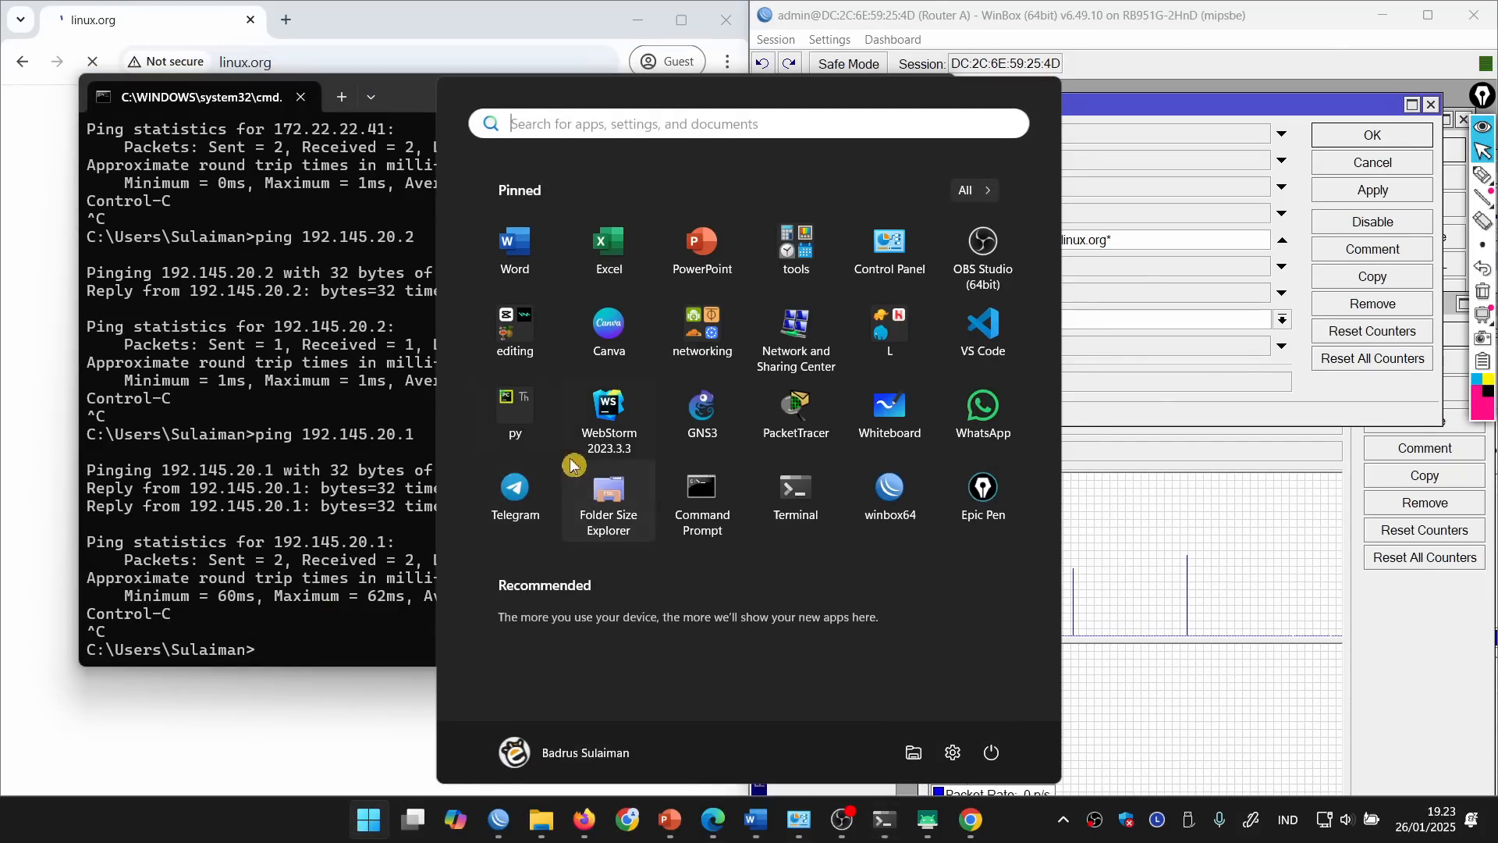
{"action": "left_click", "coordinate": [793, 504]}
{"action": "left_click_drag", "start_coordinate": [654, 46], "coordinate": [903, 131]}
{"action": "type", "text": "Get-"}
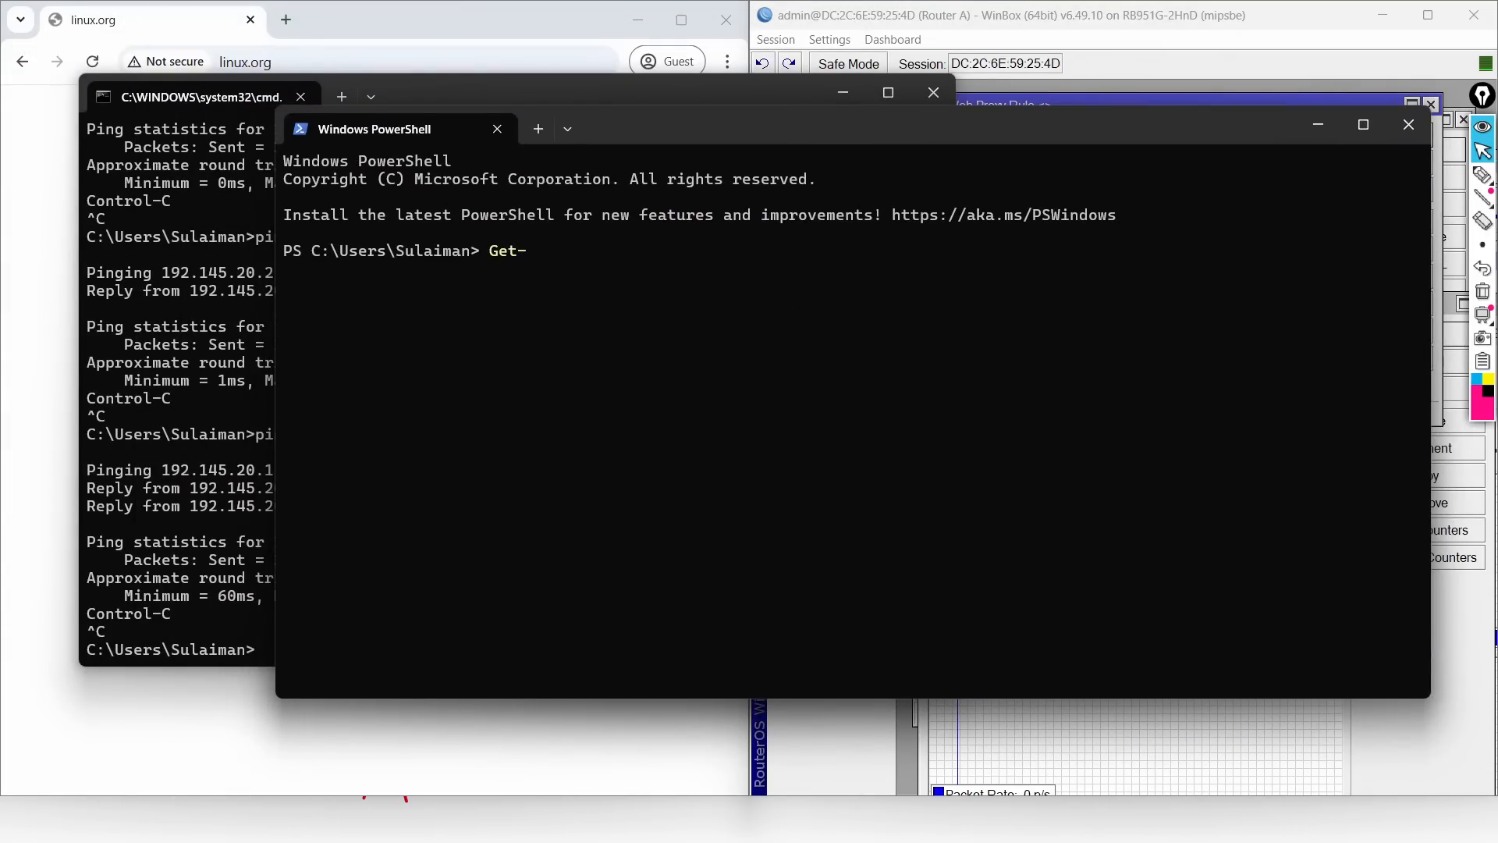
{"action": "type", "text": "FAli"}
{"action": "key", "text": "BackSpace"}
{"action": "key", "text": "BackSpace"}
{"action": "key", "text": "Tab"}
{"action": "key", "text": "Tab"}
{"action": "key", "text": "Tab"}
{"action": "key", "text": "Tab"}
{"action": "key", "text": "Tab"}
{"action": "key", "text": "Tab"}
{"action": "key", "text": "Tab"}
{"action": "key", "text": "Tab"}
{"action": "key", "text": "Tab"}
{"action": "key", "text": "Tab"}
{"action": "key", "text": "Tab"}
{"action": "key", "text": "Tab"}
{"action": "key", "text": "BackSpace"}
{"action": "key", "text": "BackSpace"}
{"action": "key", "text": "BackSpace"}
{"action": "key", "text": "BackSpace"}
{"action": "key", "text": "BackSpace"}
{"action": "key", "text": "BackSpace"}
{"action": "key", "text": "BackSpace"}
{"action": "key", "text": "BackSpace"}
{"action": "key", "text": "BackSpace"}
{"action": "key", "text": "BackSpace"}
{"action": "key", "text": "BackSpace"}
{"action": "key", "text": "BackSpace"}
{"action": "key", "text": "BackSpace"}
{"action": "key", "text": "BackSpace"}
{"action": "key", "text": "BackSpace"}
{"action": "key", "text": "BackSpace"}
{"action": "key", "text": "BackSpace"}
{"action": "key", "text": "BackSpace"}
{"action": "key", "text": "BackSpace"}
{"action": "key", "text": "BackSpace"}
{"action": "left_click", "coordinate": [231, 413]}
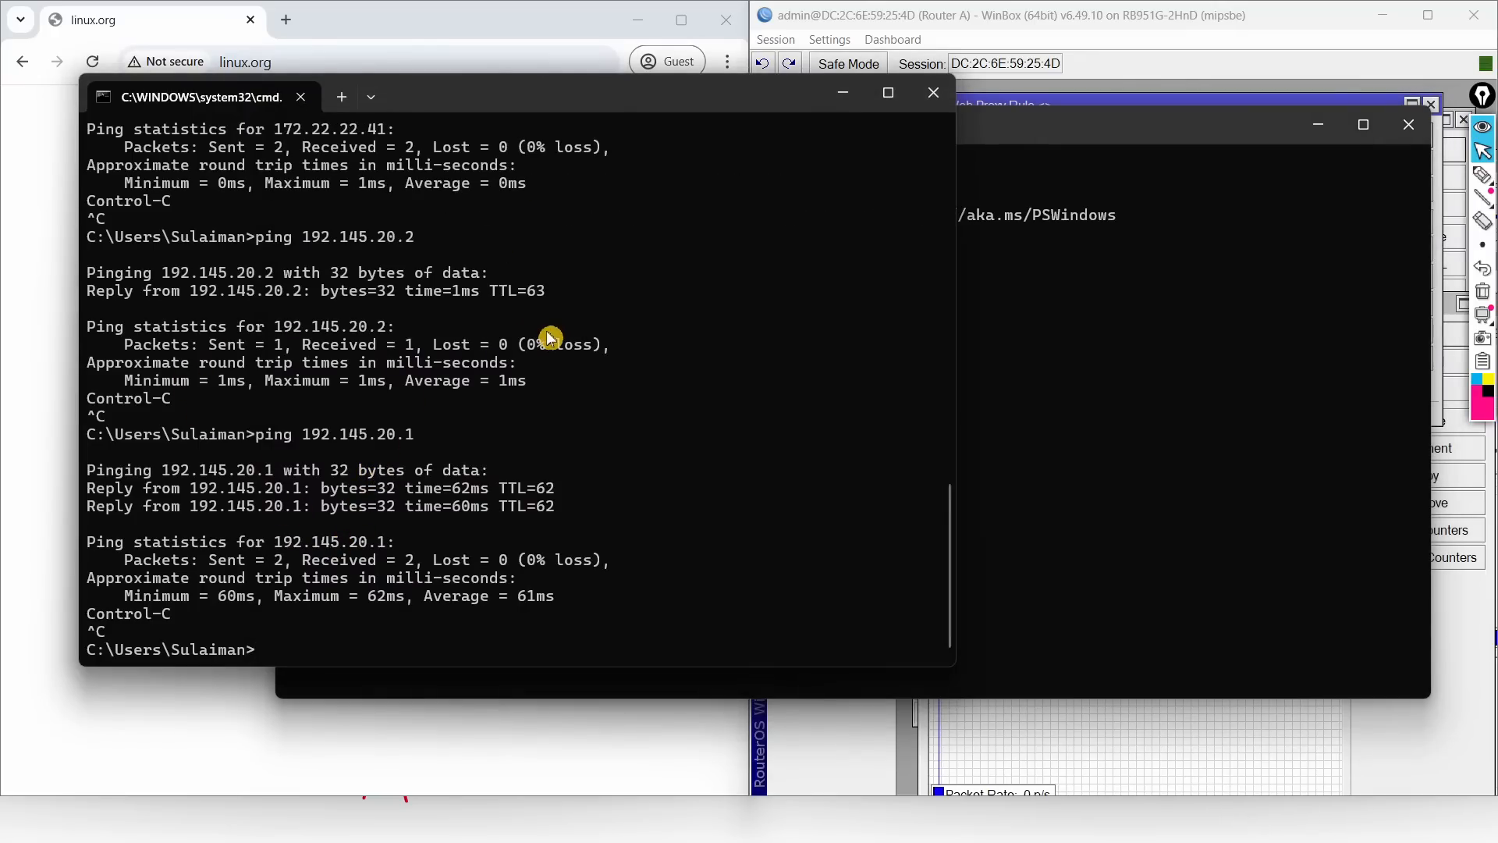
{"action": "left_click_drag", "start_coordinate": [562, 99], "coordinate": [874, 198]}
{"action": "left_click_drag", "start_coordinate": [814, 148], "coordinate": [874, 155]}
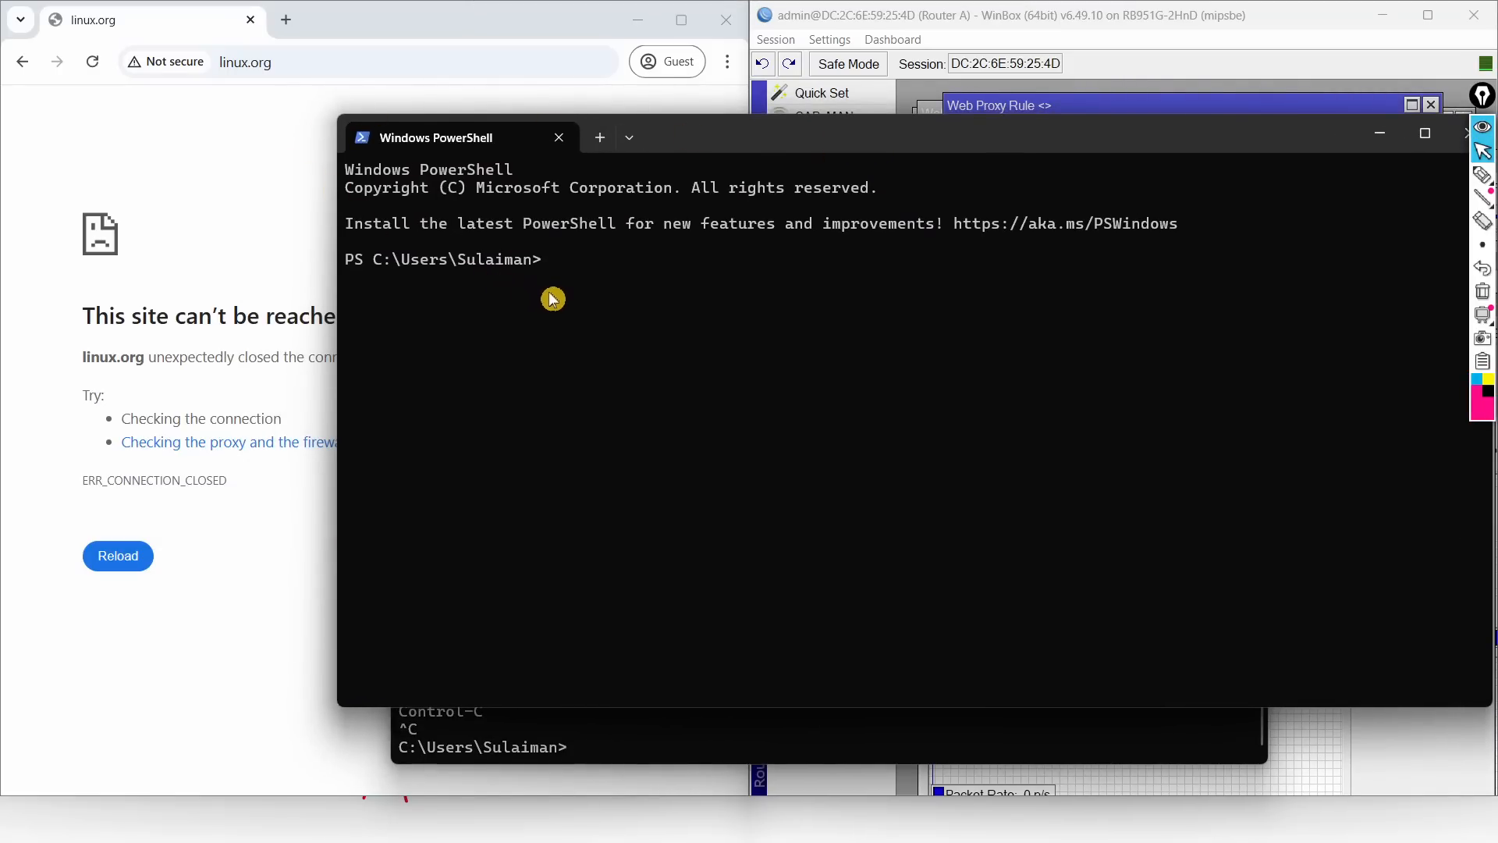
{"action": "left_click", "coordinate": [1397, 139]}
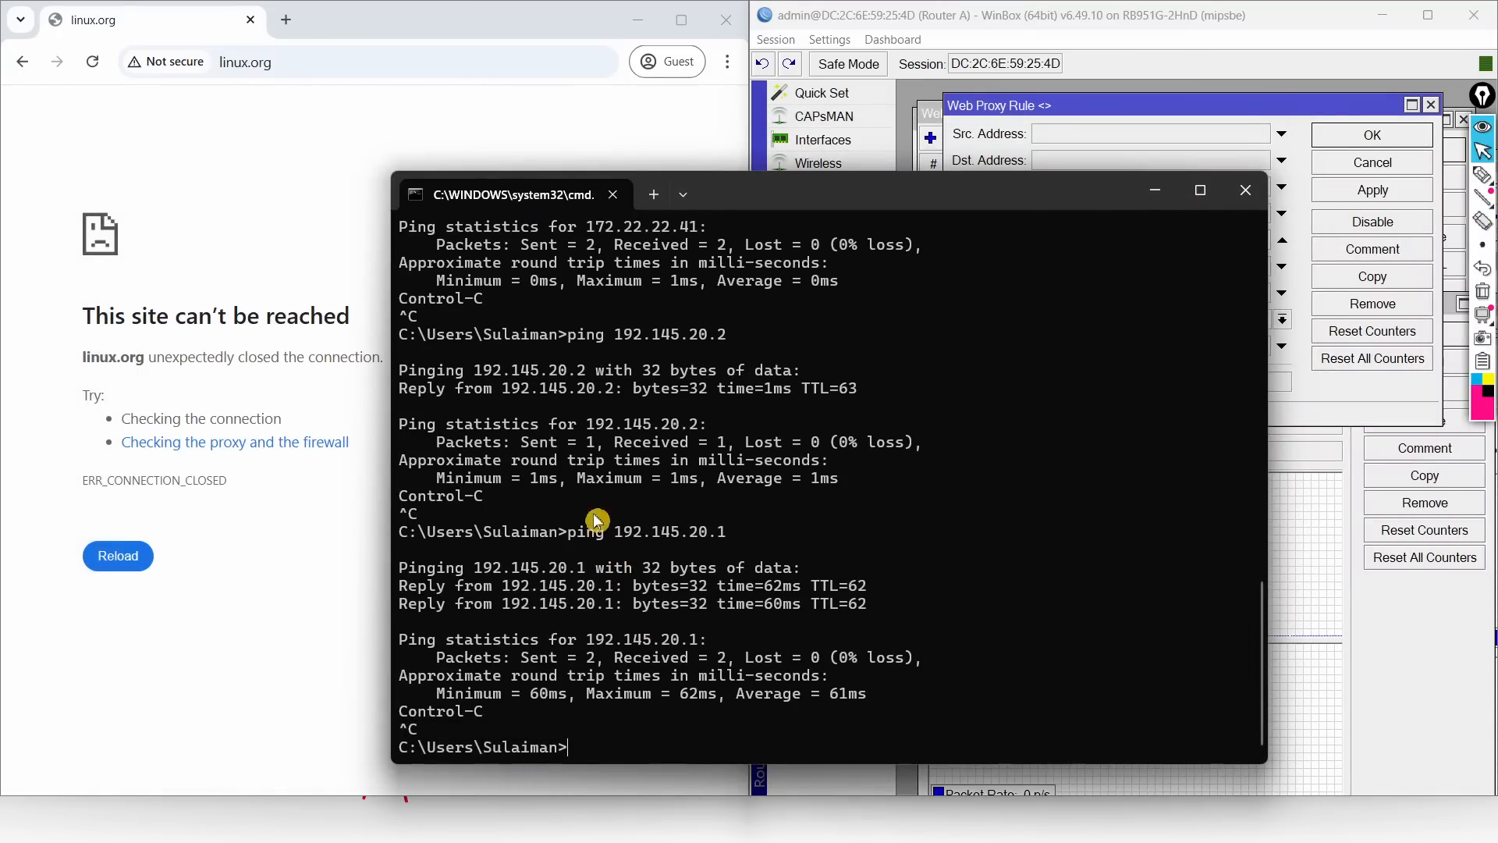
Step: Select the earlier ipconfig /flushdns command in cmd and reload linux.org in Chrome
{"action": "scroll", "coordinate": [630, 384], "scroll_direction": "up", "scroll_amount": 3}
{"action": "scroll", "coordinate": [631, 384], "scroll_direction": "up", "scroll_amount": 8}
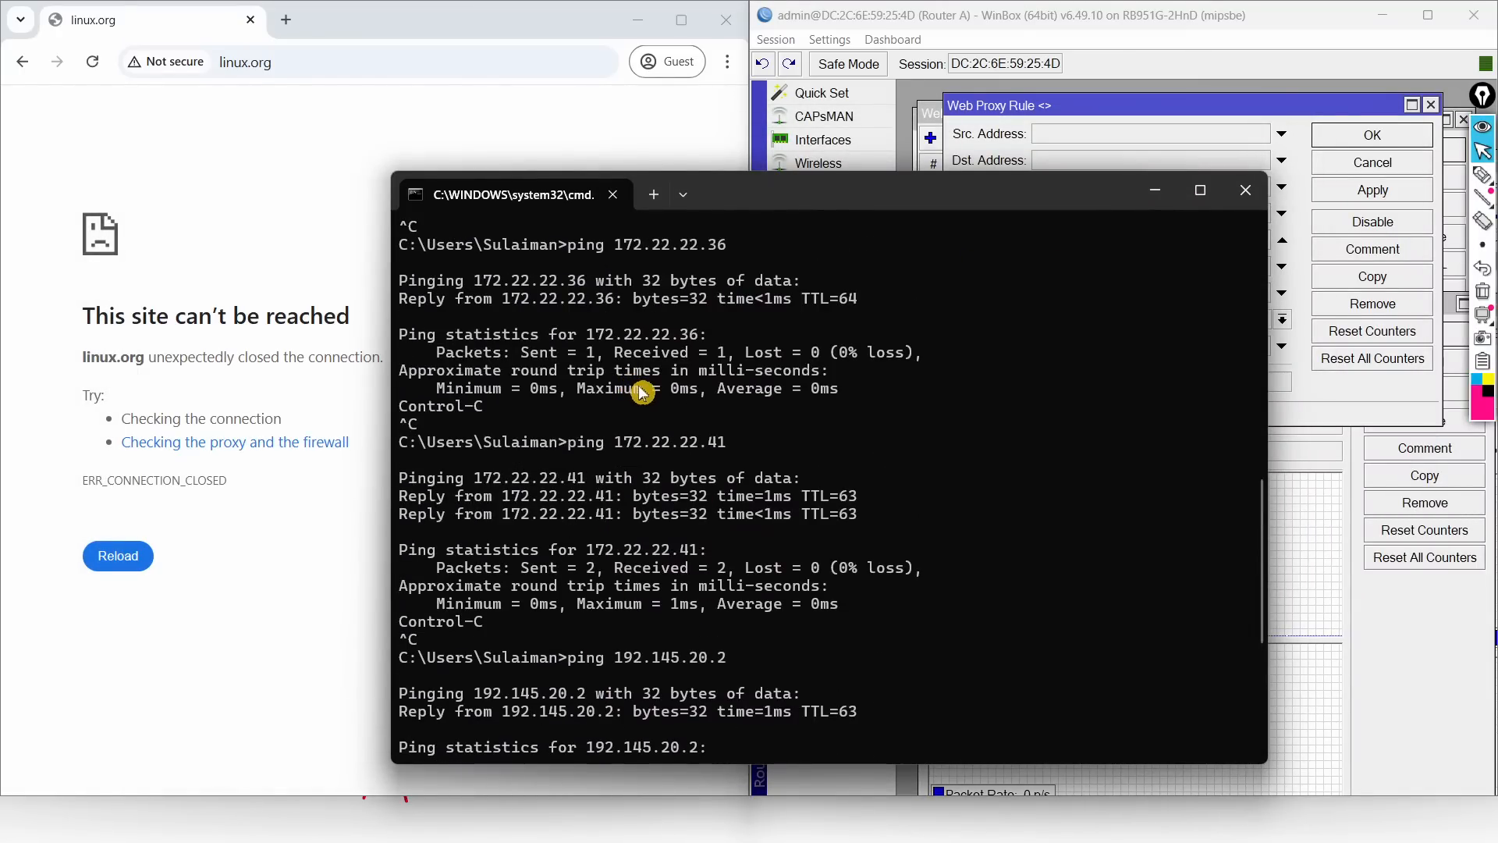
{"action": "scroll", "coordinate": [642, 392], "scroll_direction": "up", "scroll_amount": 3}
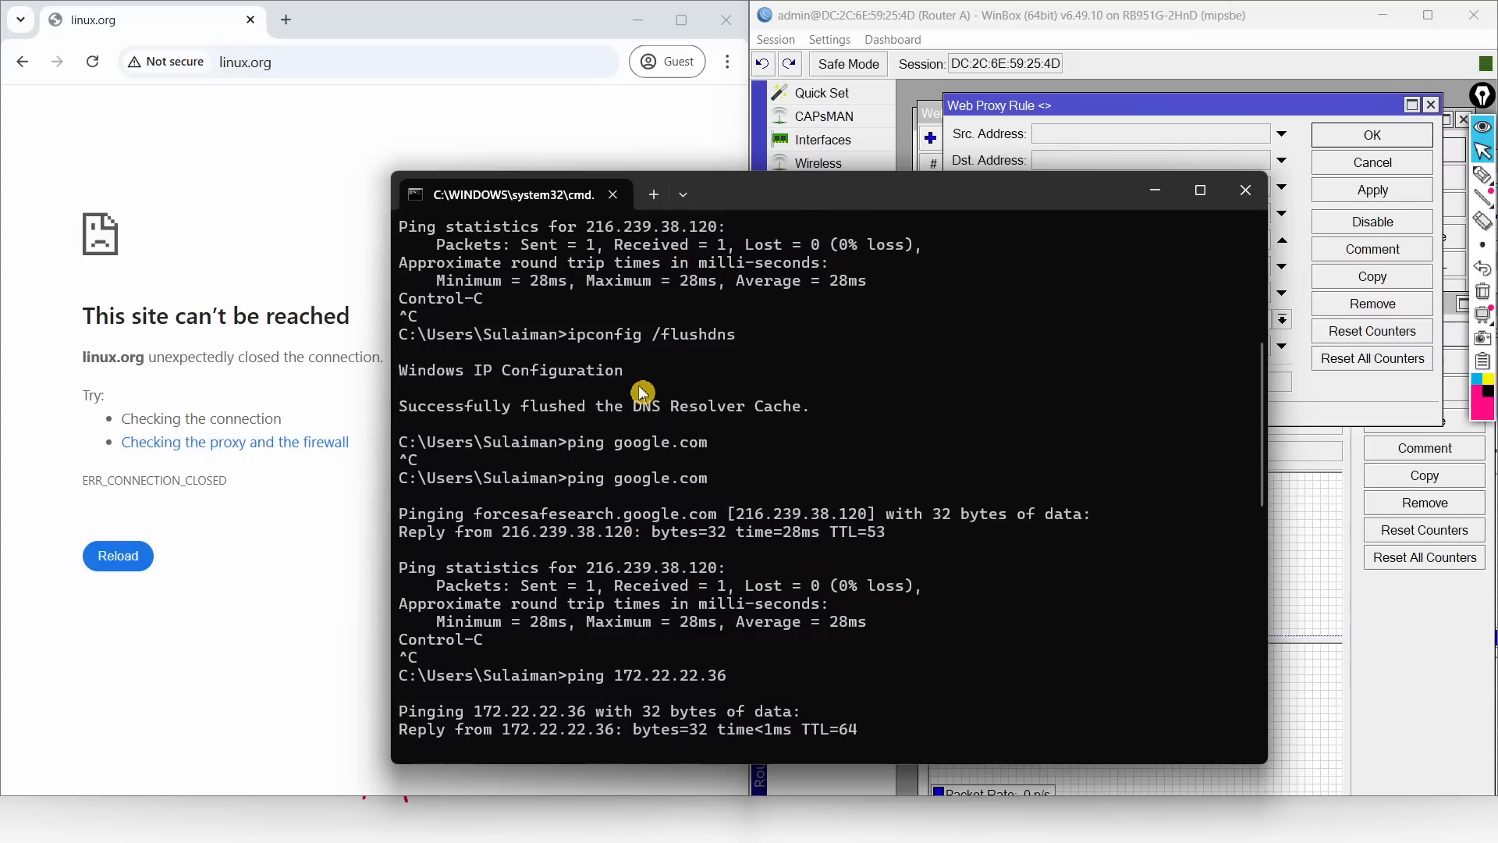
{"action": "left_click_drag", "start_coordinate": [579, 342], "coordinate": [737, 343]}
{"action": "left_click", "coordinate": [372, 164]}
{"action": "left_click", "coordinate": [242, 64]}
{"action": "key", "text": "Return"}
{"action": "left_click", "coordinate": [976, 209]}
{"action": "left_click_drag", "start_coordinate": [975, 209], "coordinate": [918, 334]}
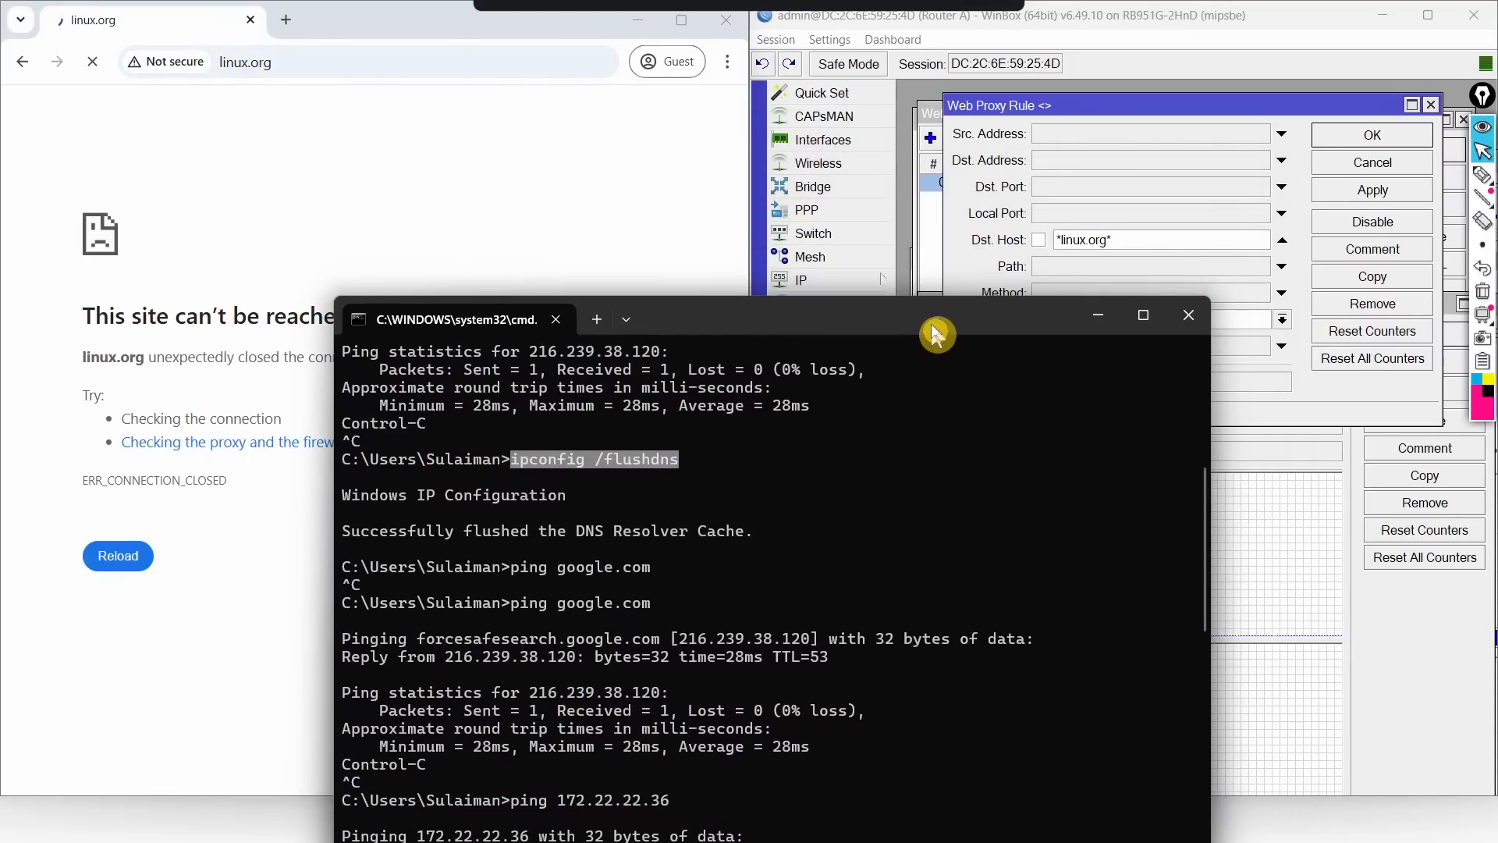
{"action": "left_click", "coordinate": [630, 235]}
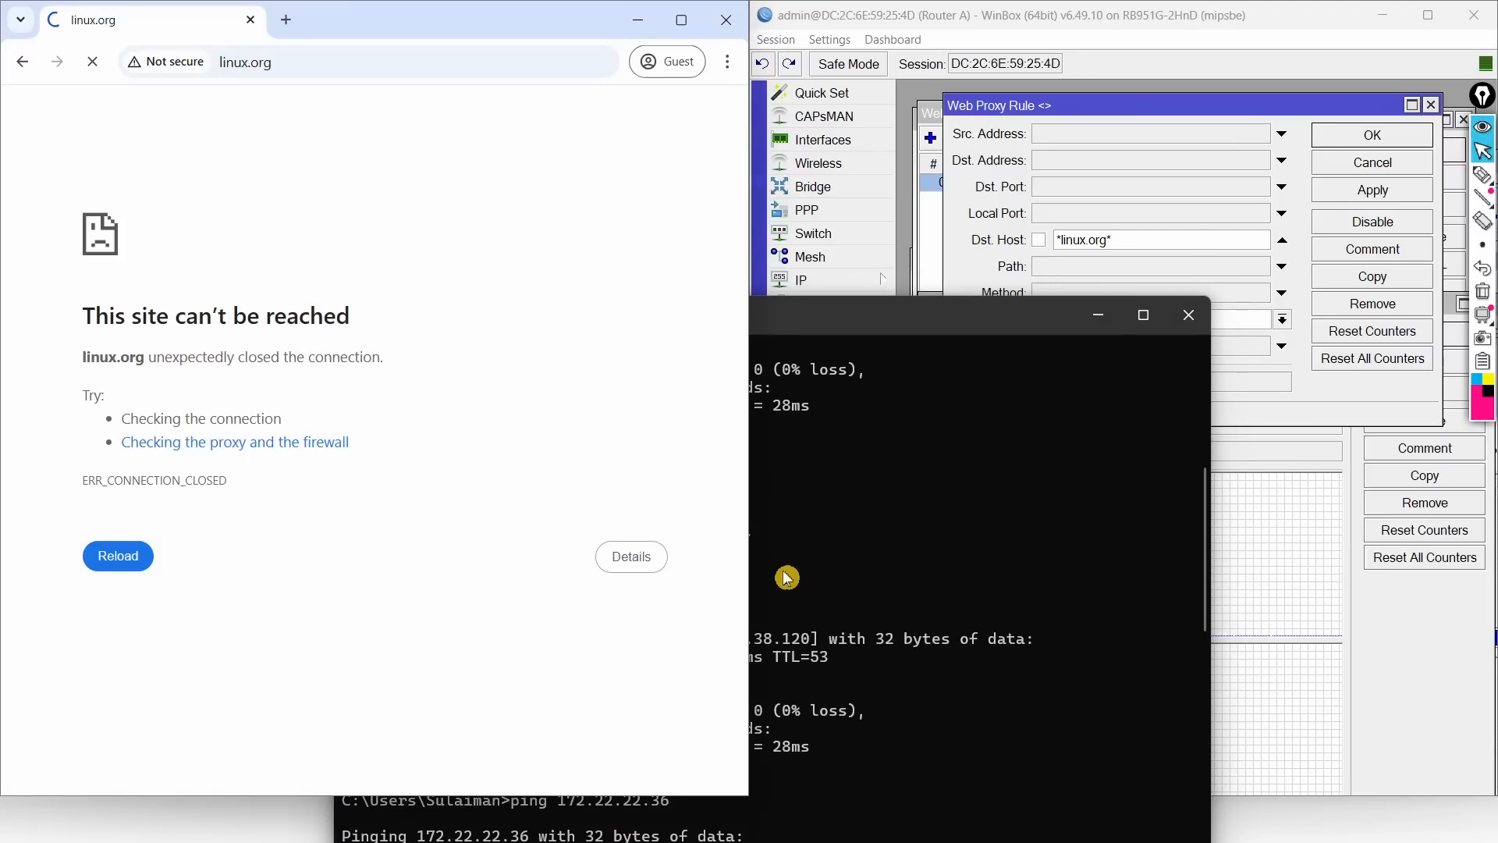
{"action": "key", "text": "super"}
{"action": "mouse_move", "coordinate": [710, 829]}
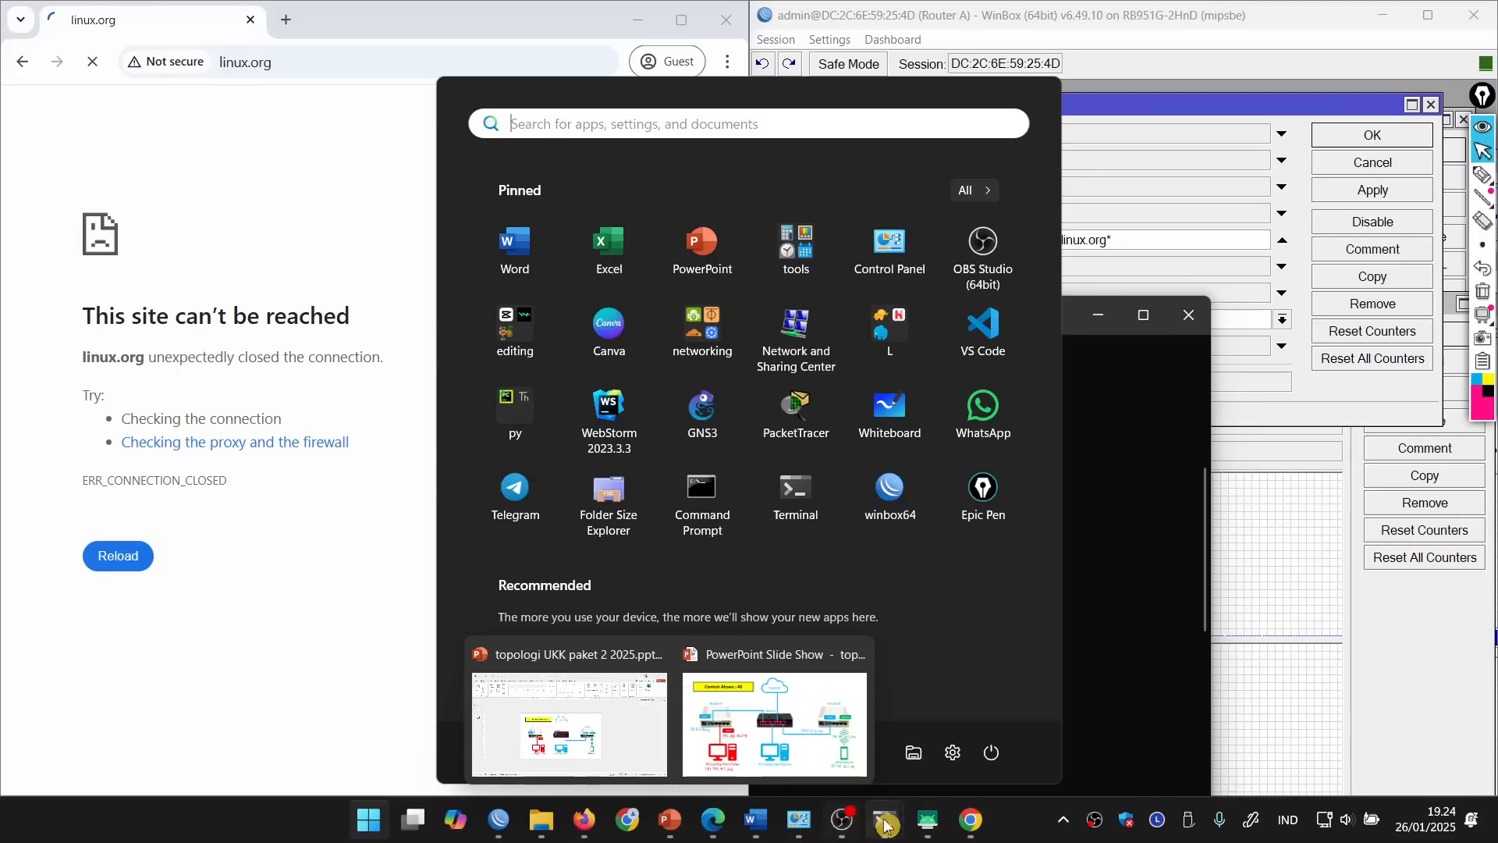
{"action": "left_click", "coordinate": [733, 829]}
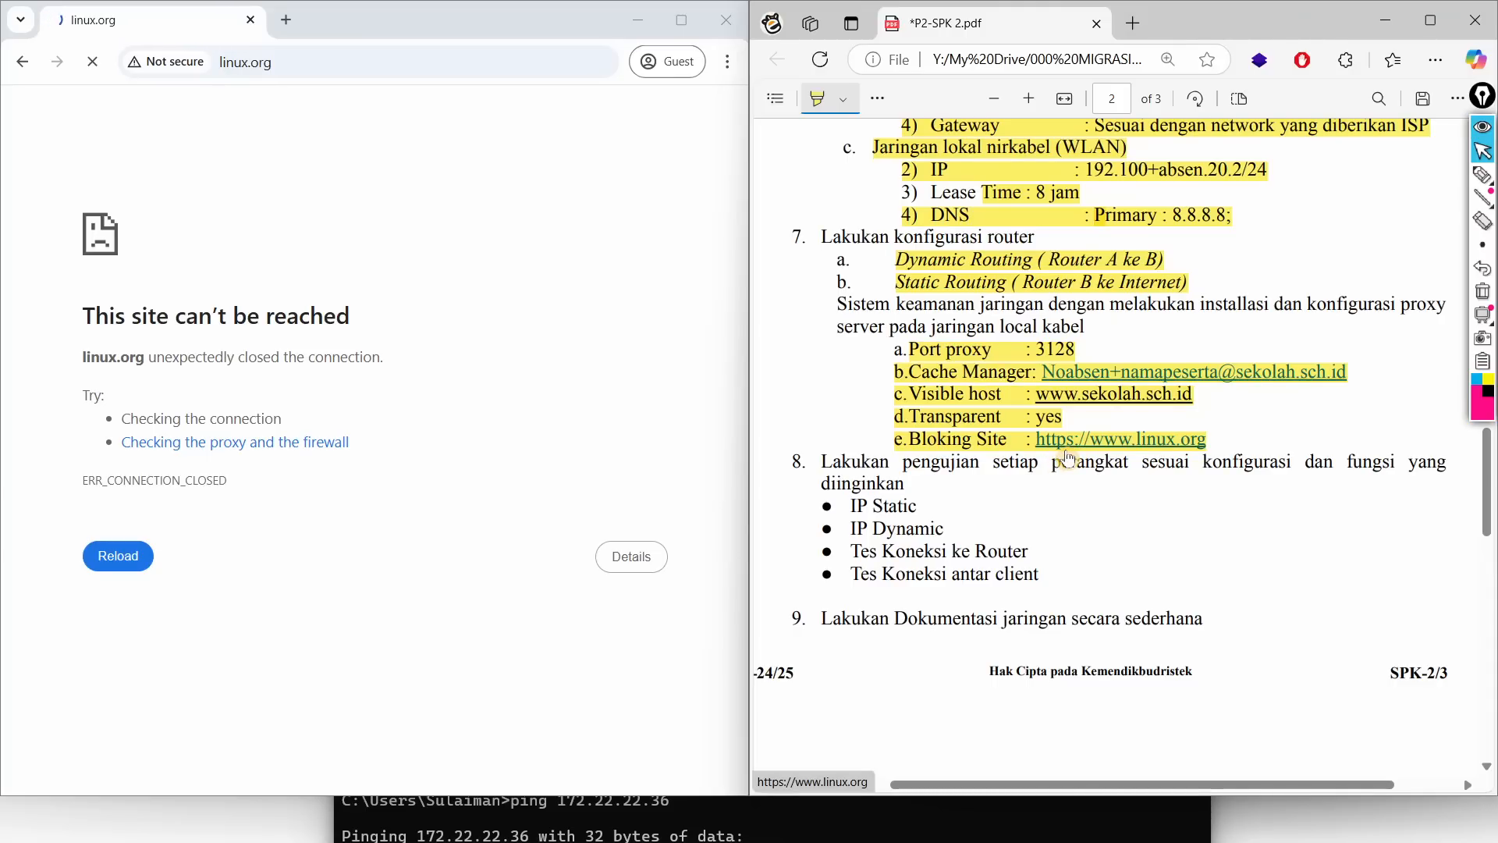
{"action": "scroll", "coordinate": [959, 388], "scroll_direction": "up", "scroll_amount": 15}
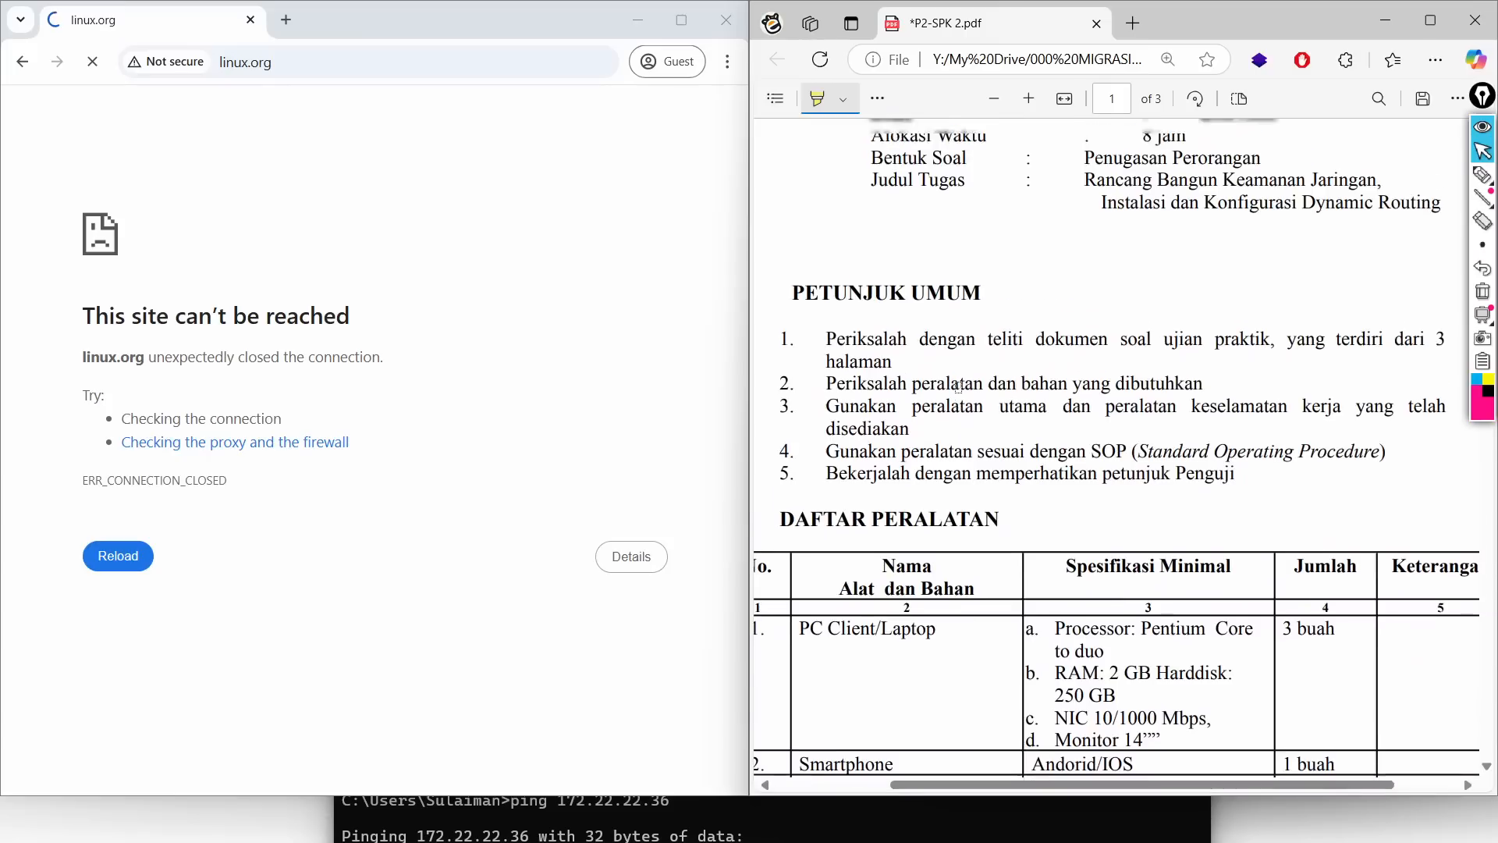
{"action": "scroll", "coordinate": [959, 388], "scroll_direction": "up", "scroll_amount": 3}
{"action": "scroll", "coordinate": [981, 443], "scroll_direction": "down", "scroll_amount": 18}
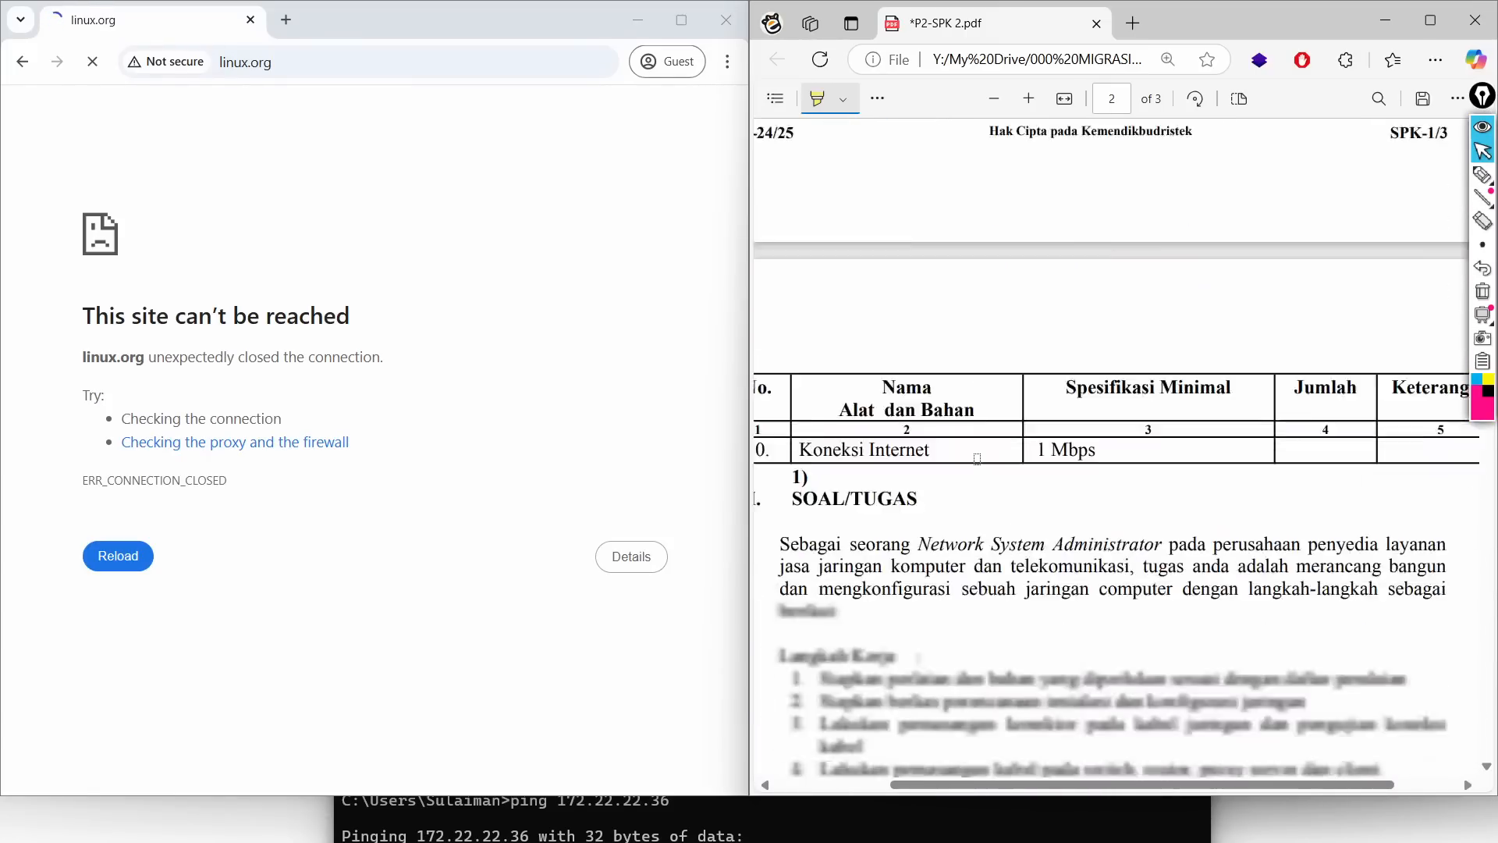
{"action": "scroll", "coordinate": [977, 460], "scroll_direction": "down", "scroll_amount": 3}
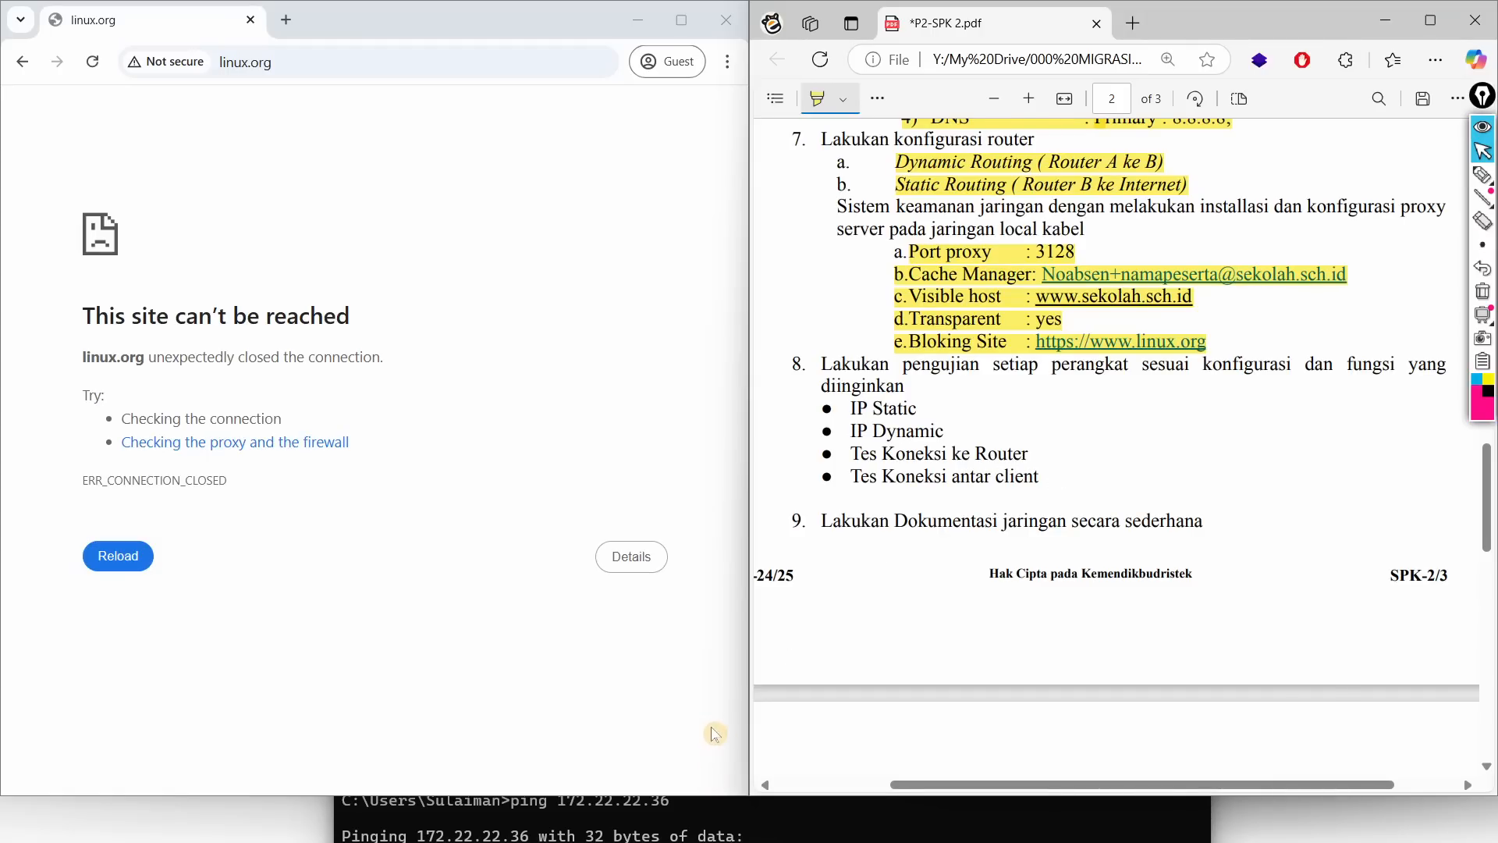
{"action": "key", "text": "alt+Tab"}
{"action": "left_click", "coordinate": [1204, 181]}
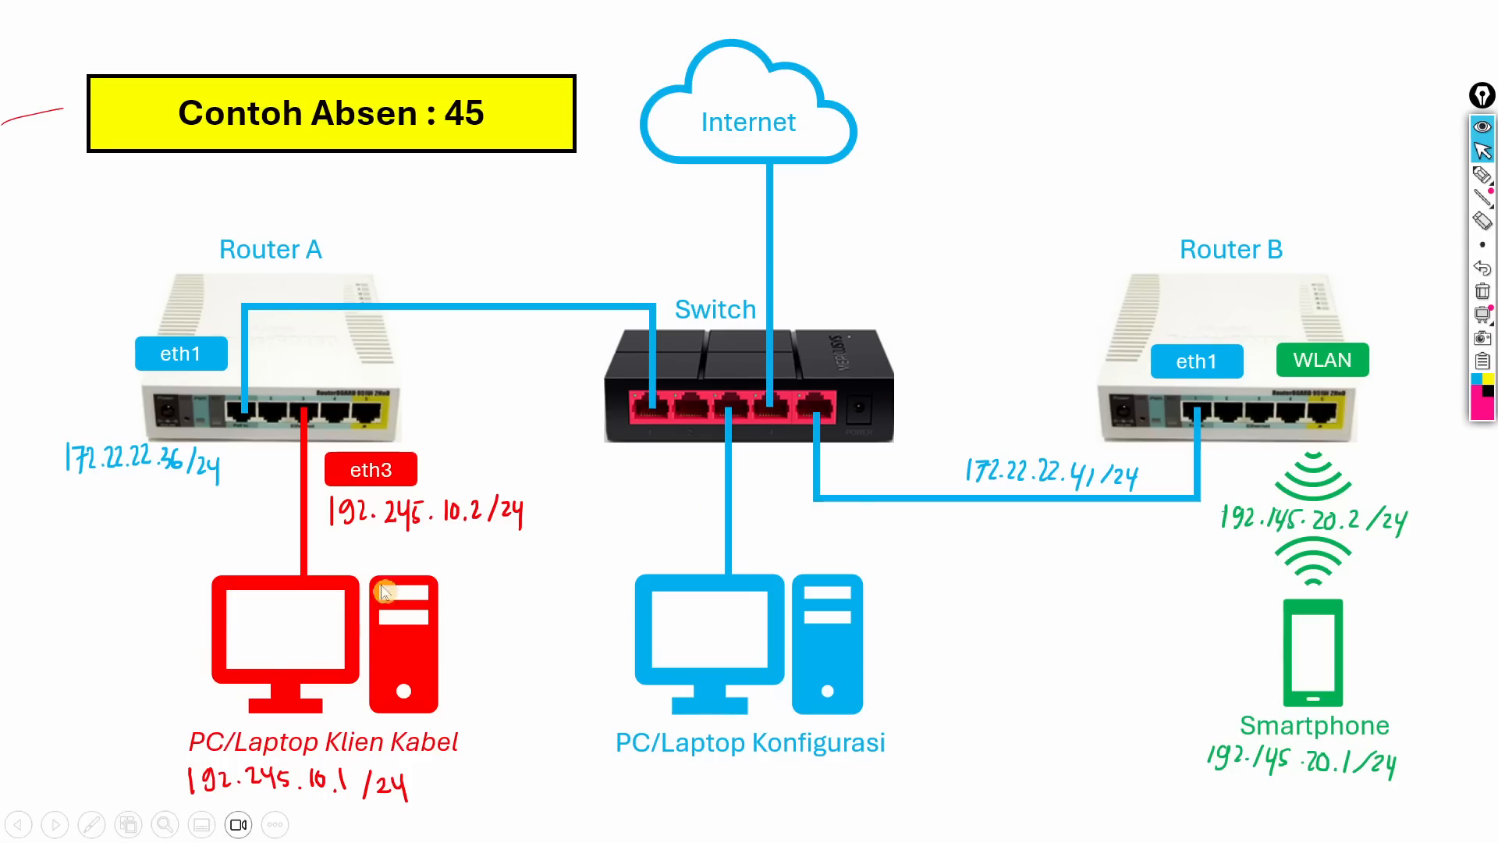
Step: Bring the M2012K11AG phone mirror window forward and minimize the Edge PDF window
{"action": "key", "text": "alt+Tab"}
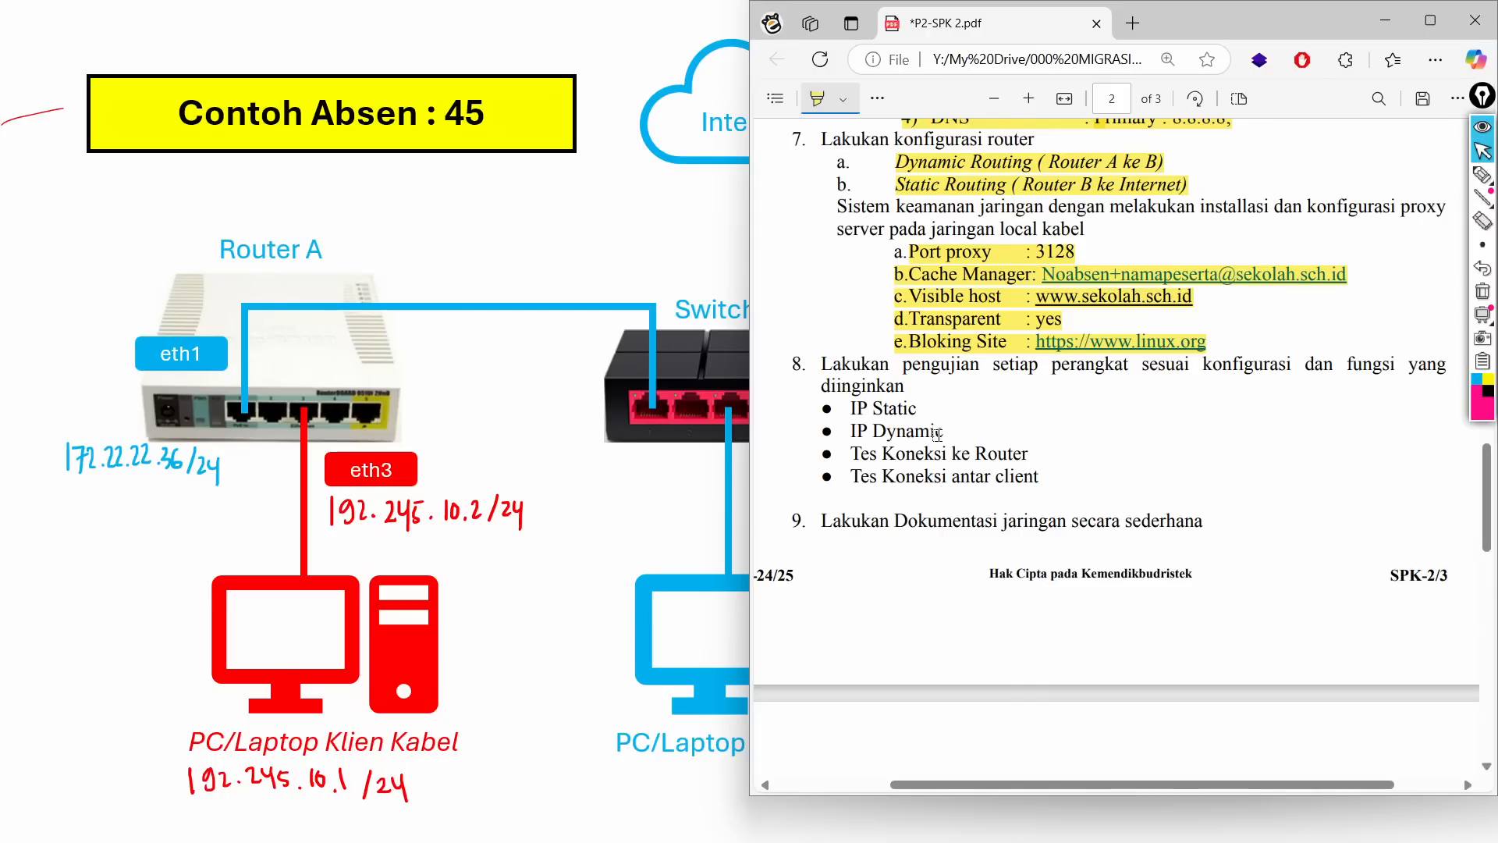
{"action": "key", "text": "super"}
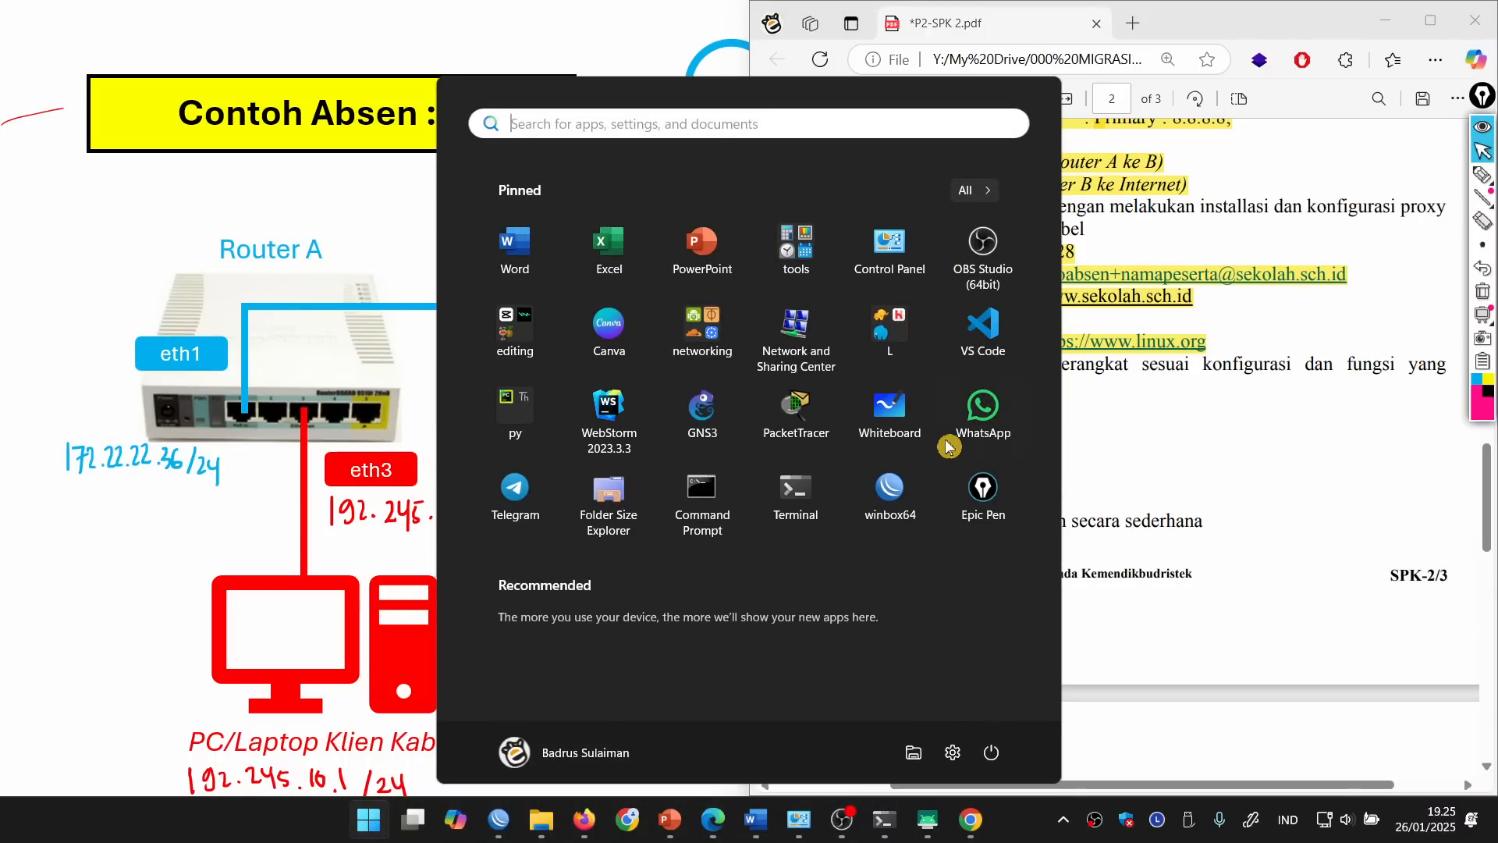
{"action": "left_click", "coordinate": [844, 825]}
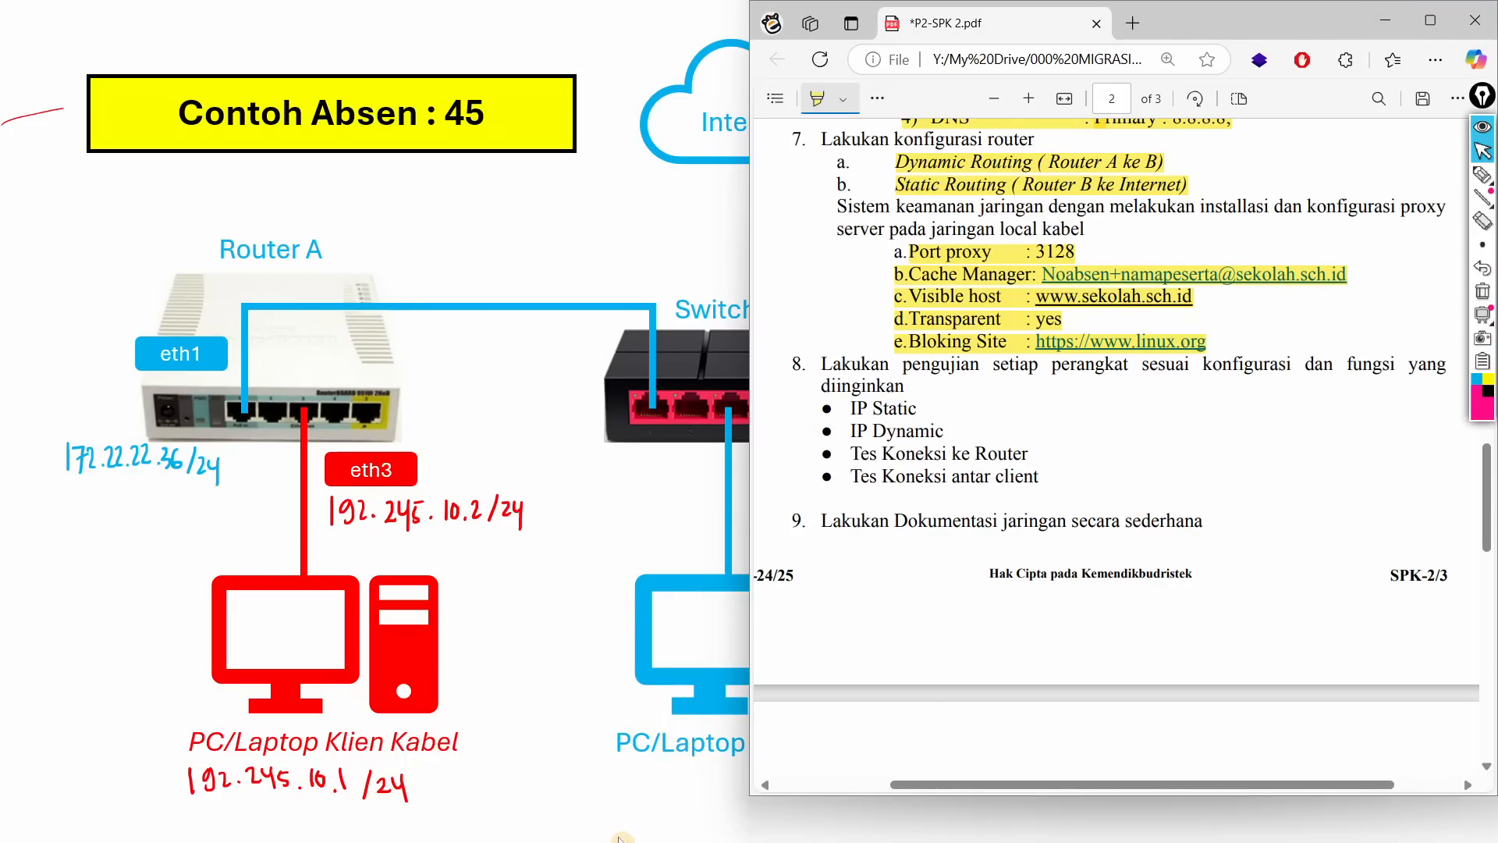
{"action": "key", "text": "super"}
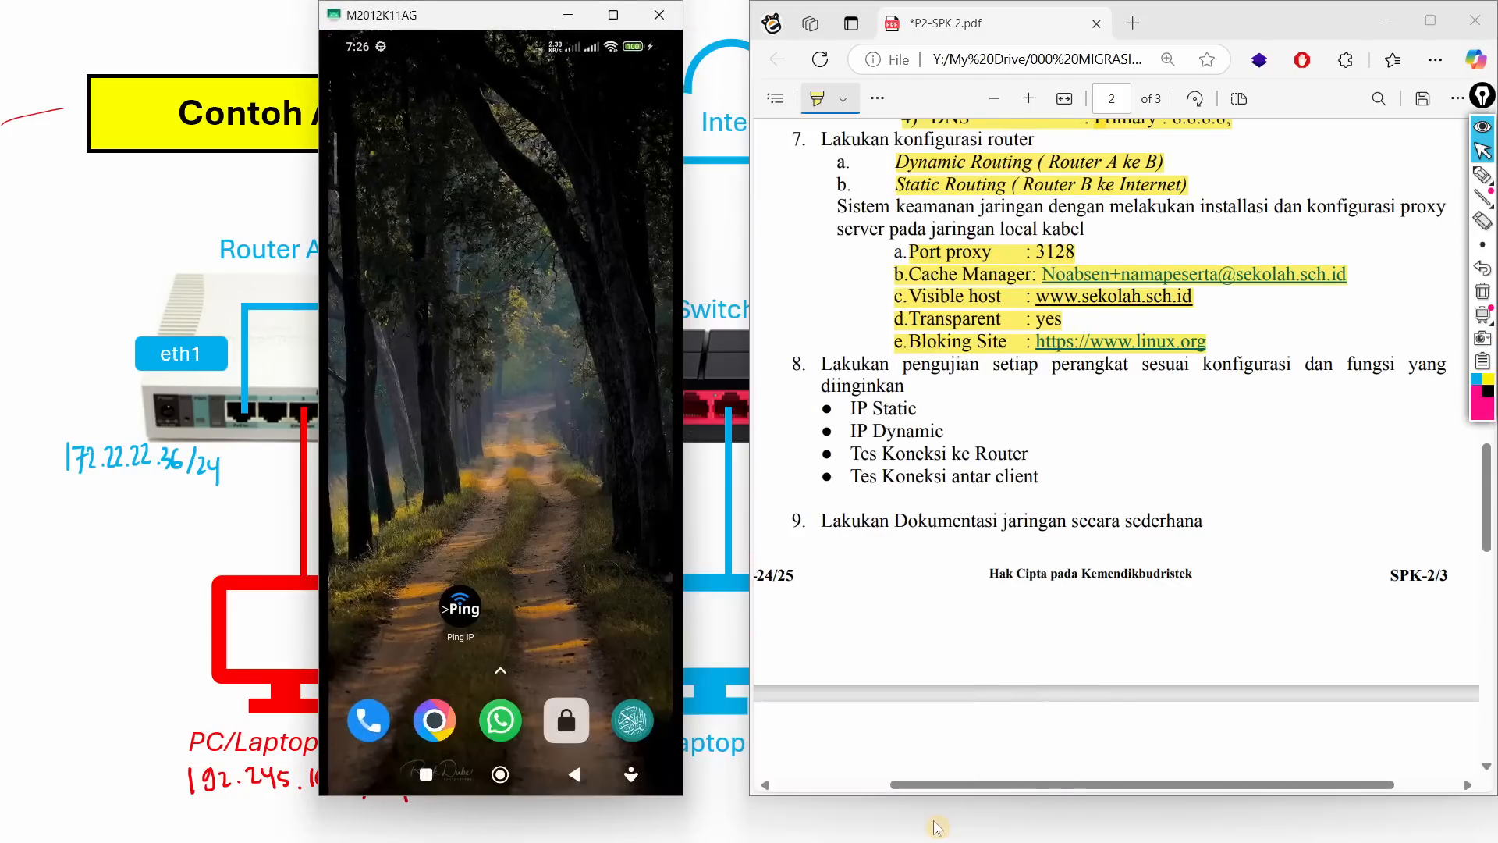
{"action": "left_click", "coordinate": [928, 820]}
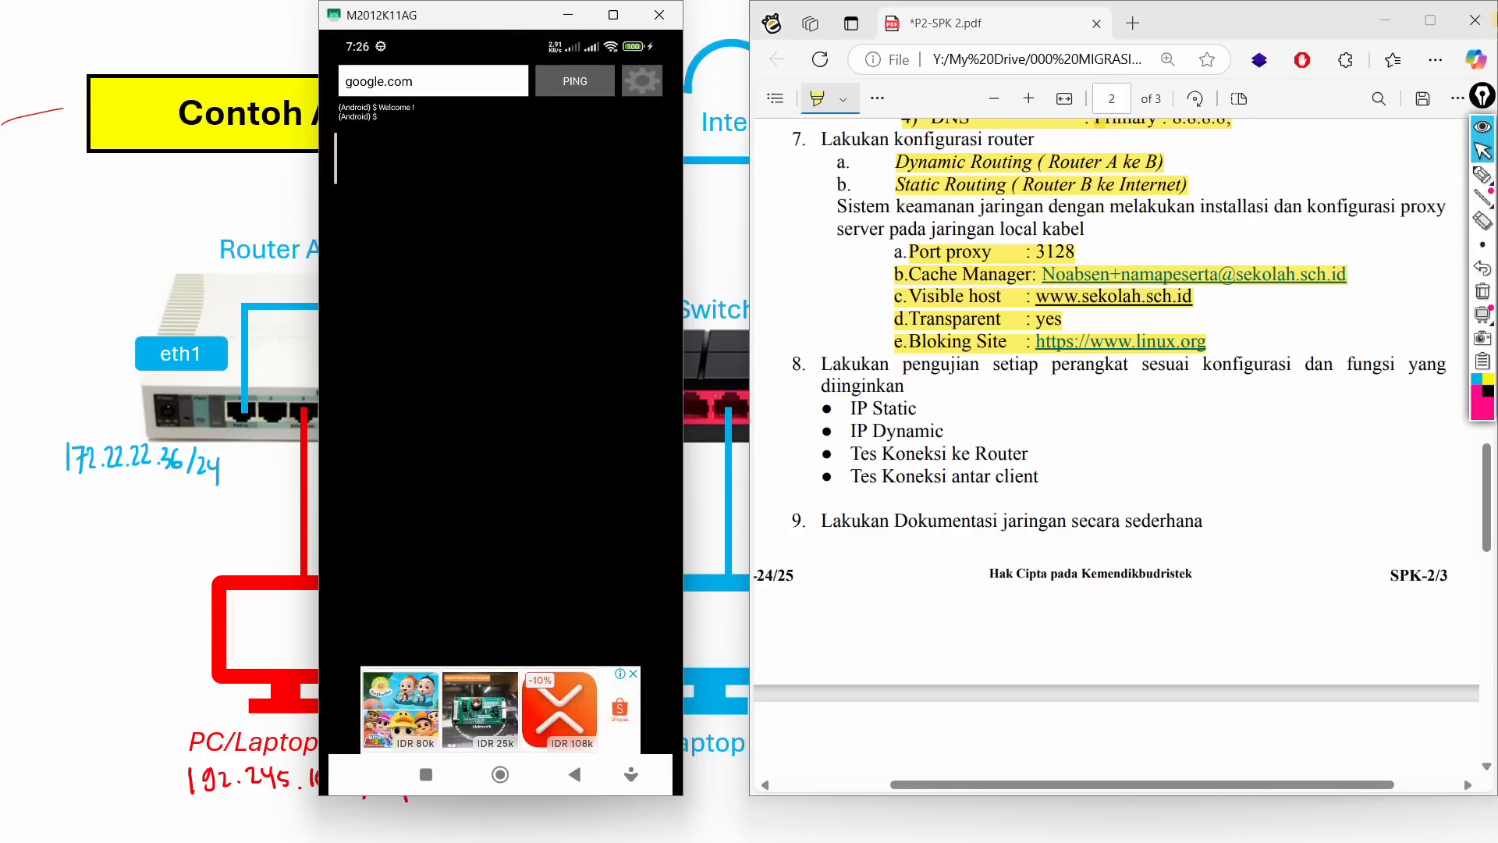
{"action": "left_click", "coordinate": [1386, 21]}
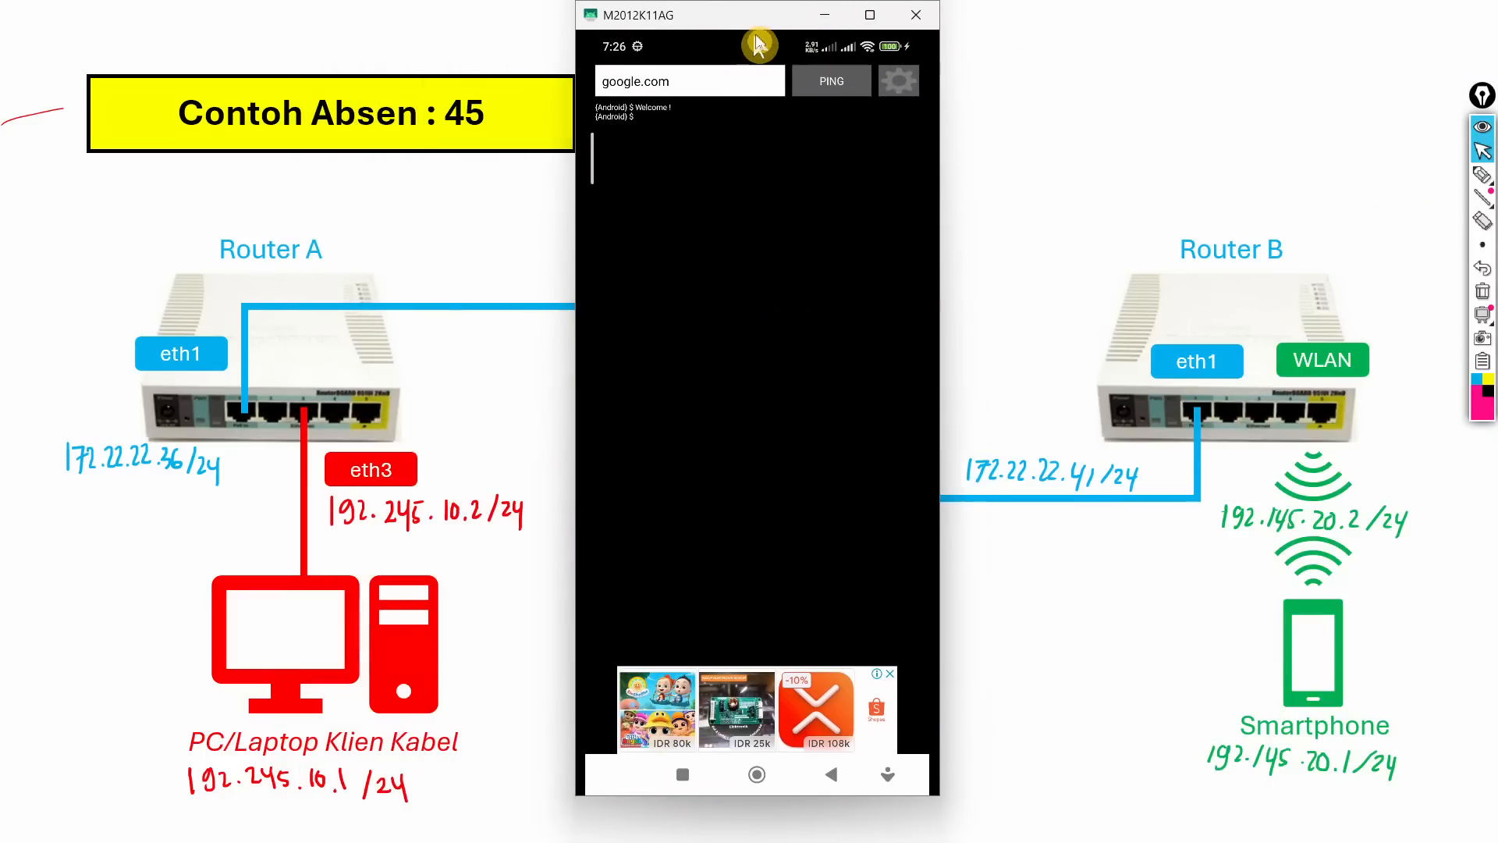